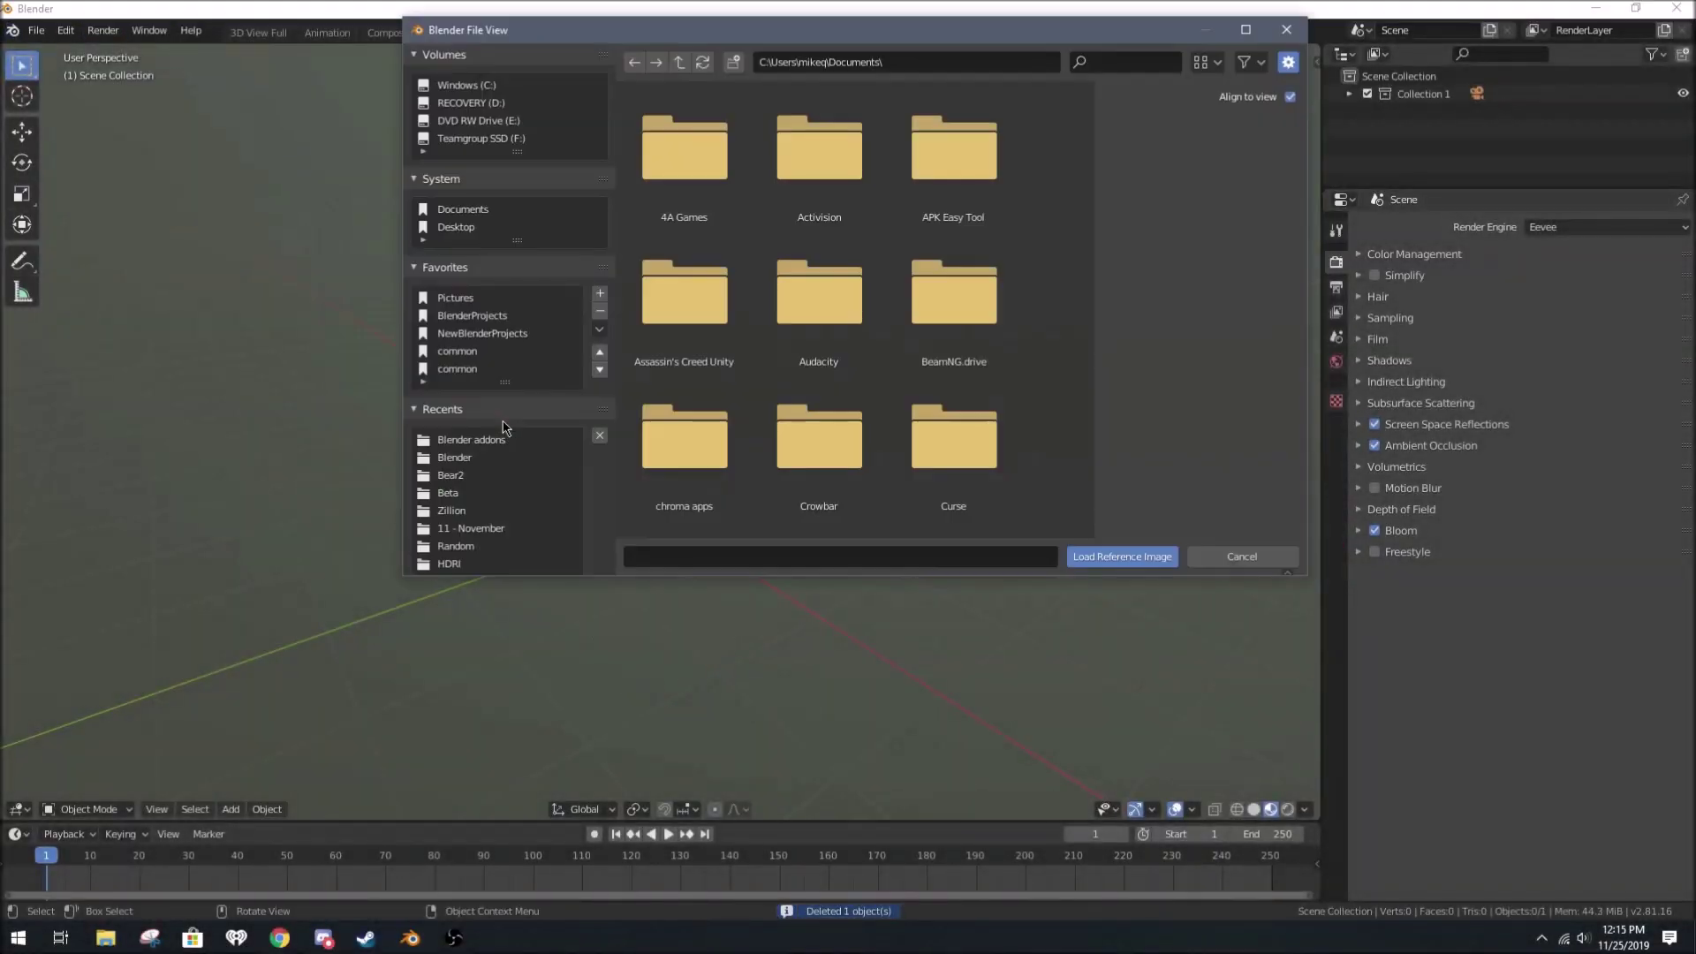
Step: Load the wolf character sheet as a front-view reference image
double_click(702, 171)
key(KP_1)
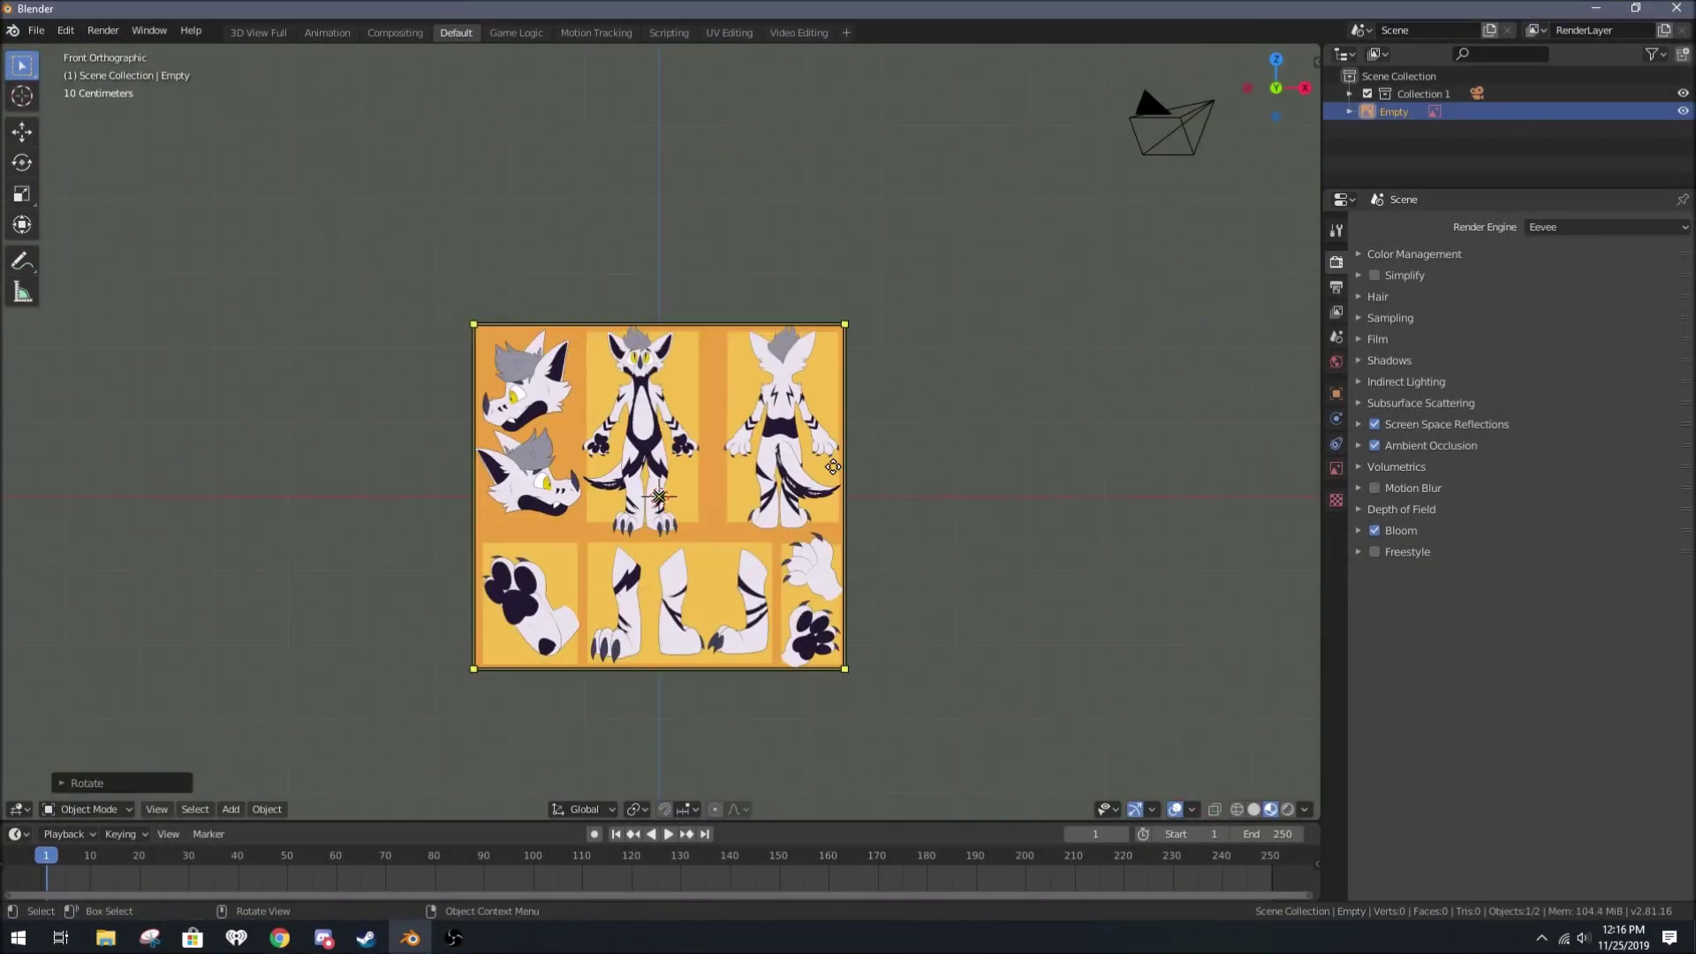
click(1336, 468)
scroll(946, 394, up, 2)
scroll(946, 394, up, 3)
scroll(962, 415, down, 2)
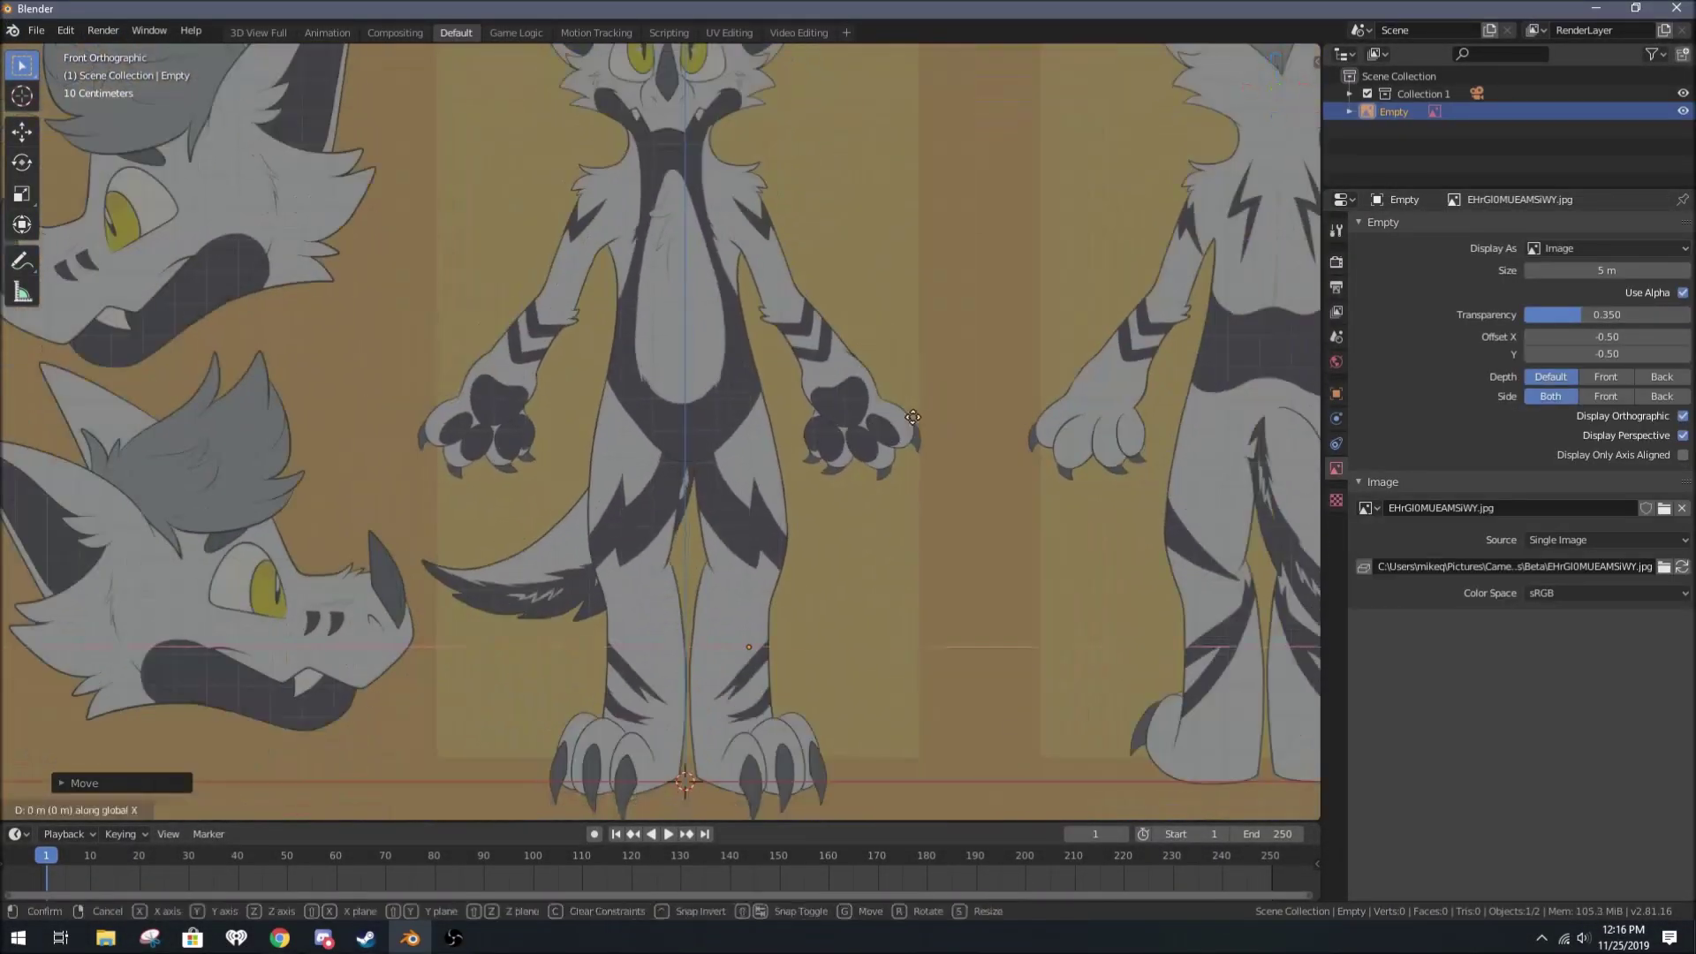
Step: Rotate the reference image upright so the character sheet is straight
key(r)
click(973, 443)
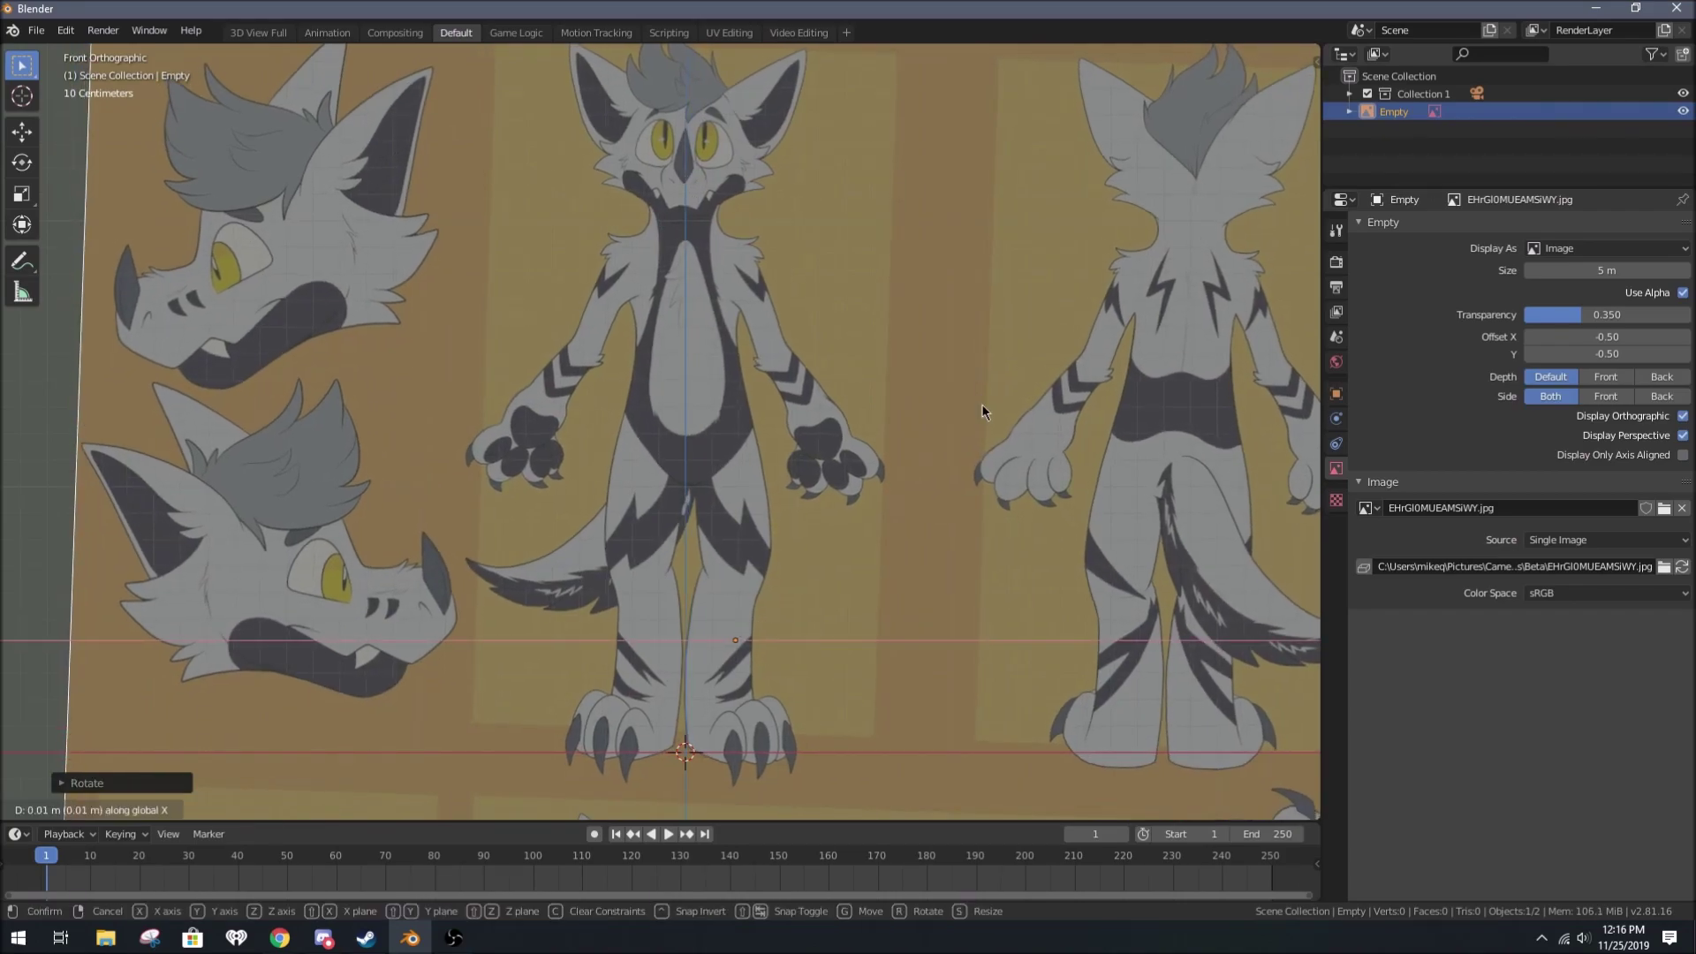
scroll(1007, 486, up, 5)
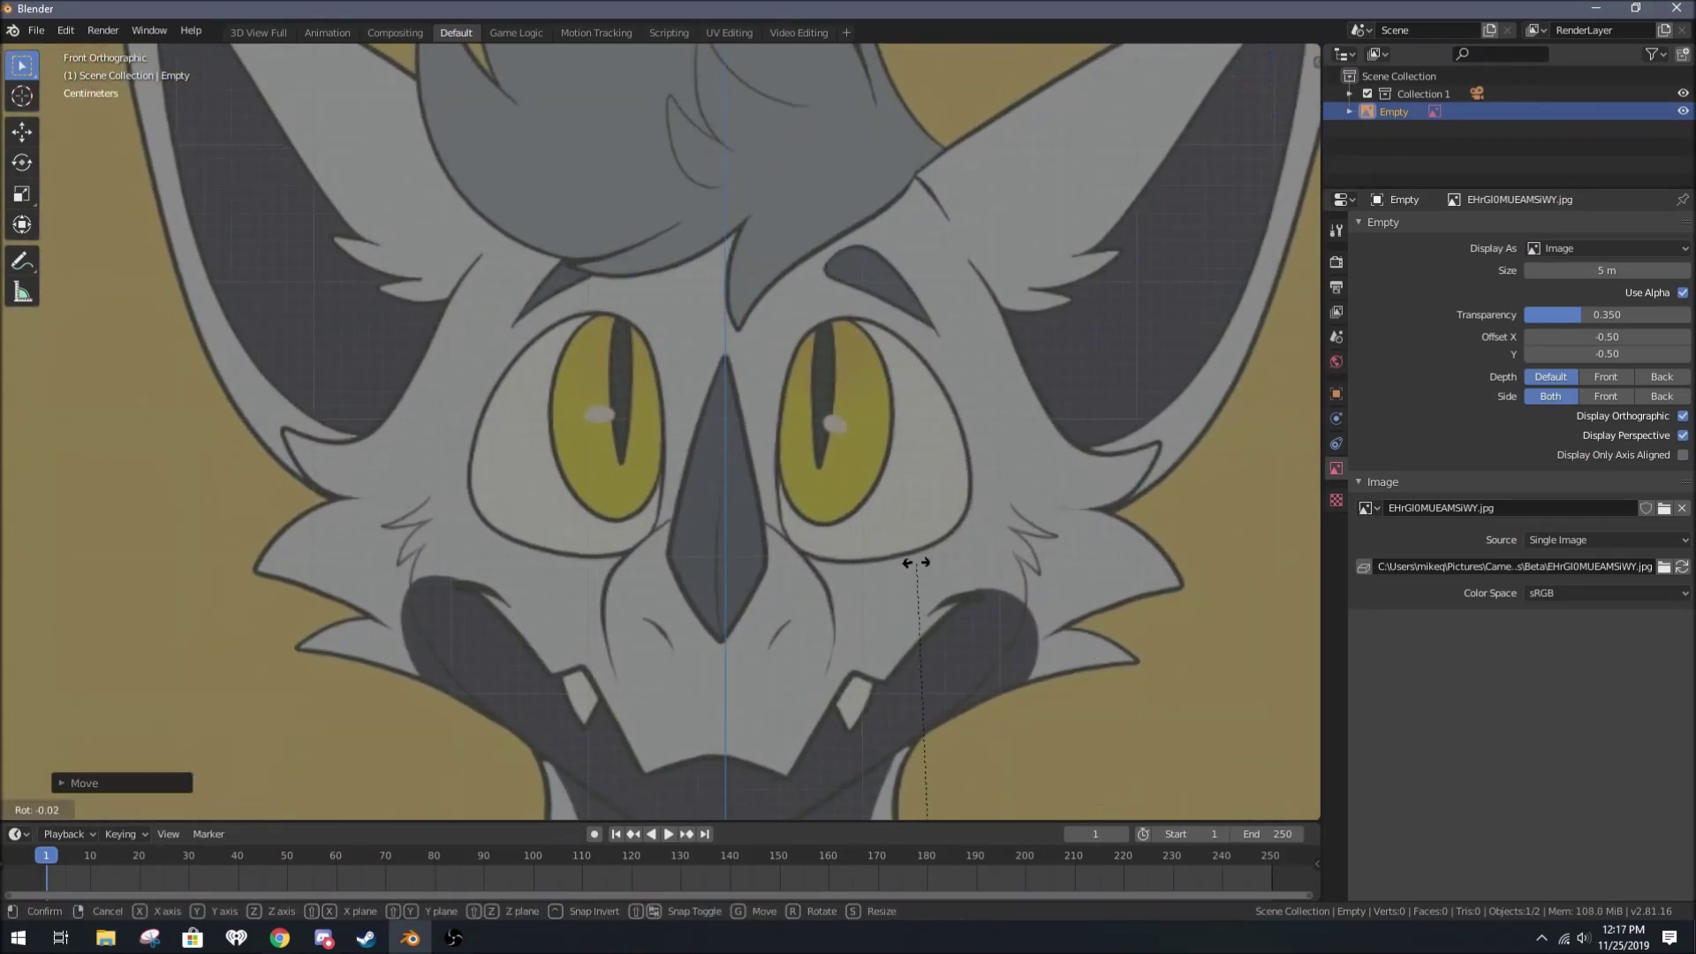
click(916, 562)
scroll(830, 371, down, 5)
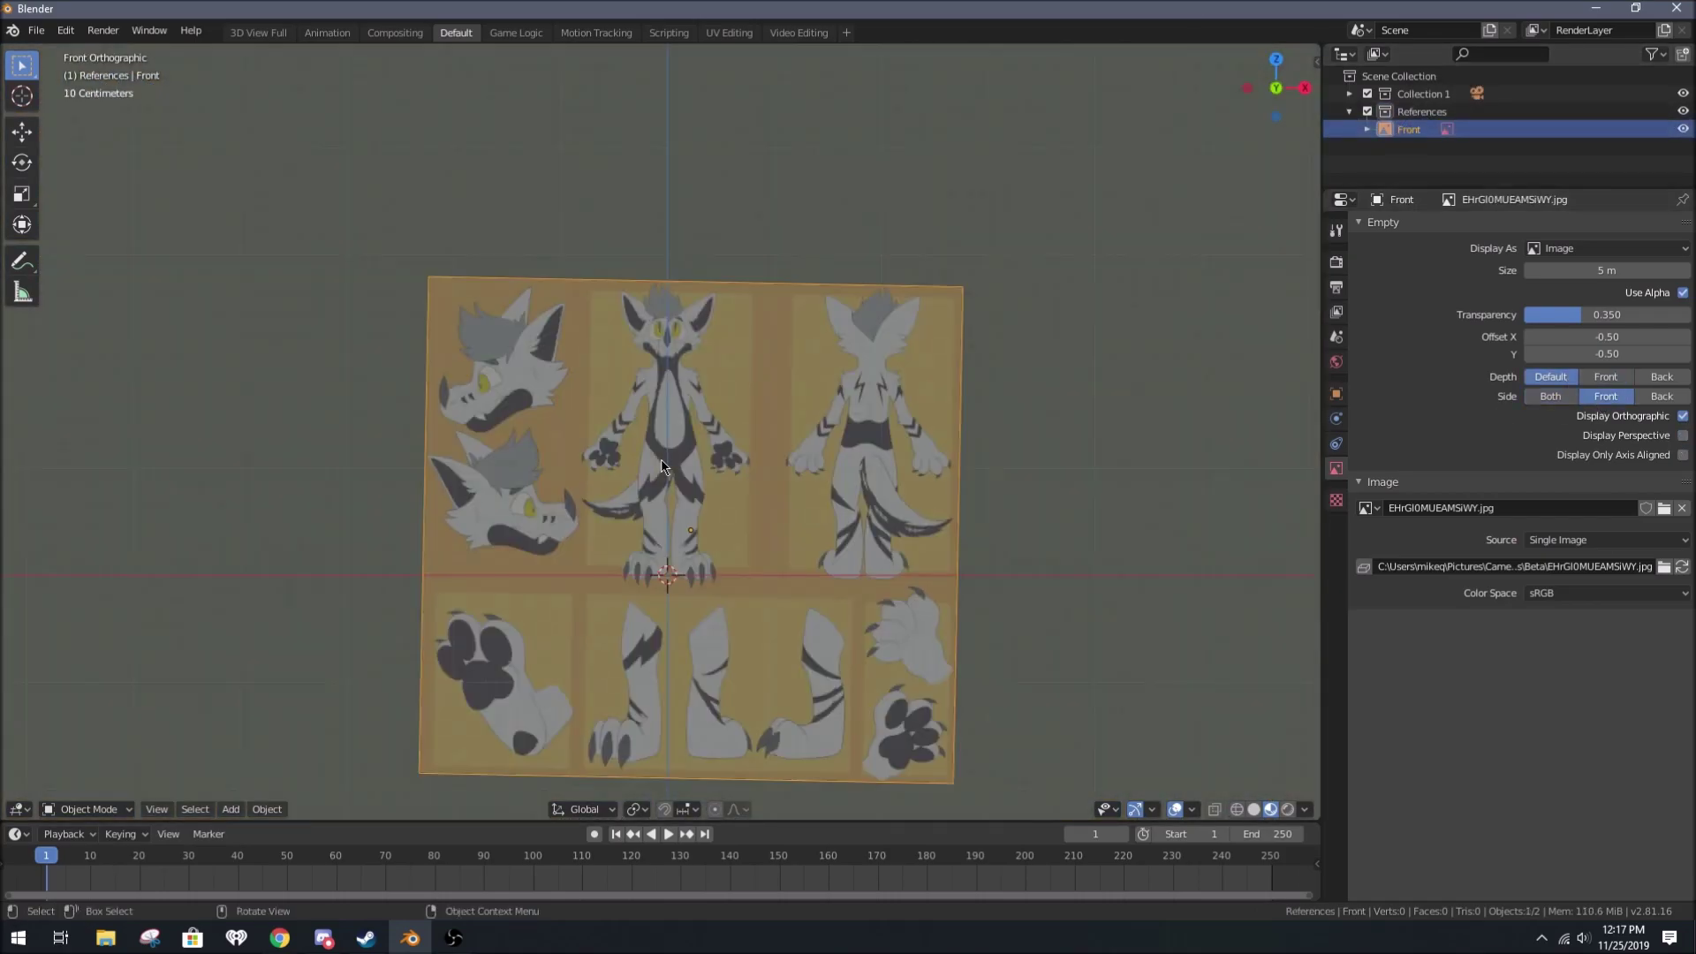
Step: Duplicate the Front reference as Front.001 and rotate the tilted copy into place
key(shift+d)
click(874, 508)
scroll(982, 542, up, 5)
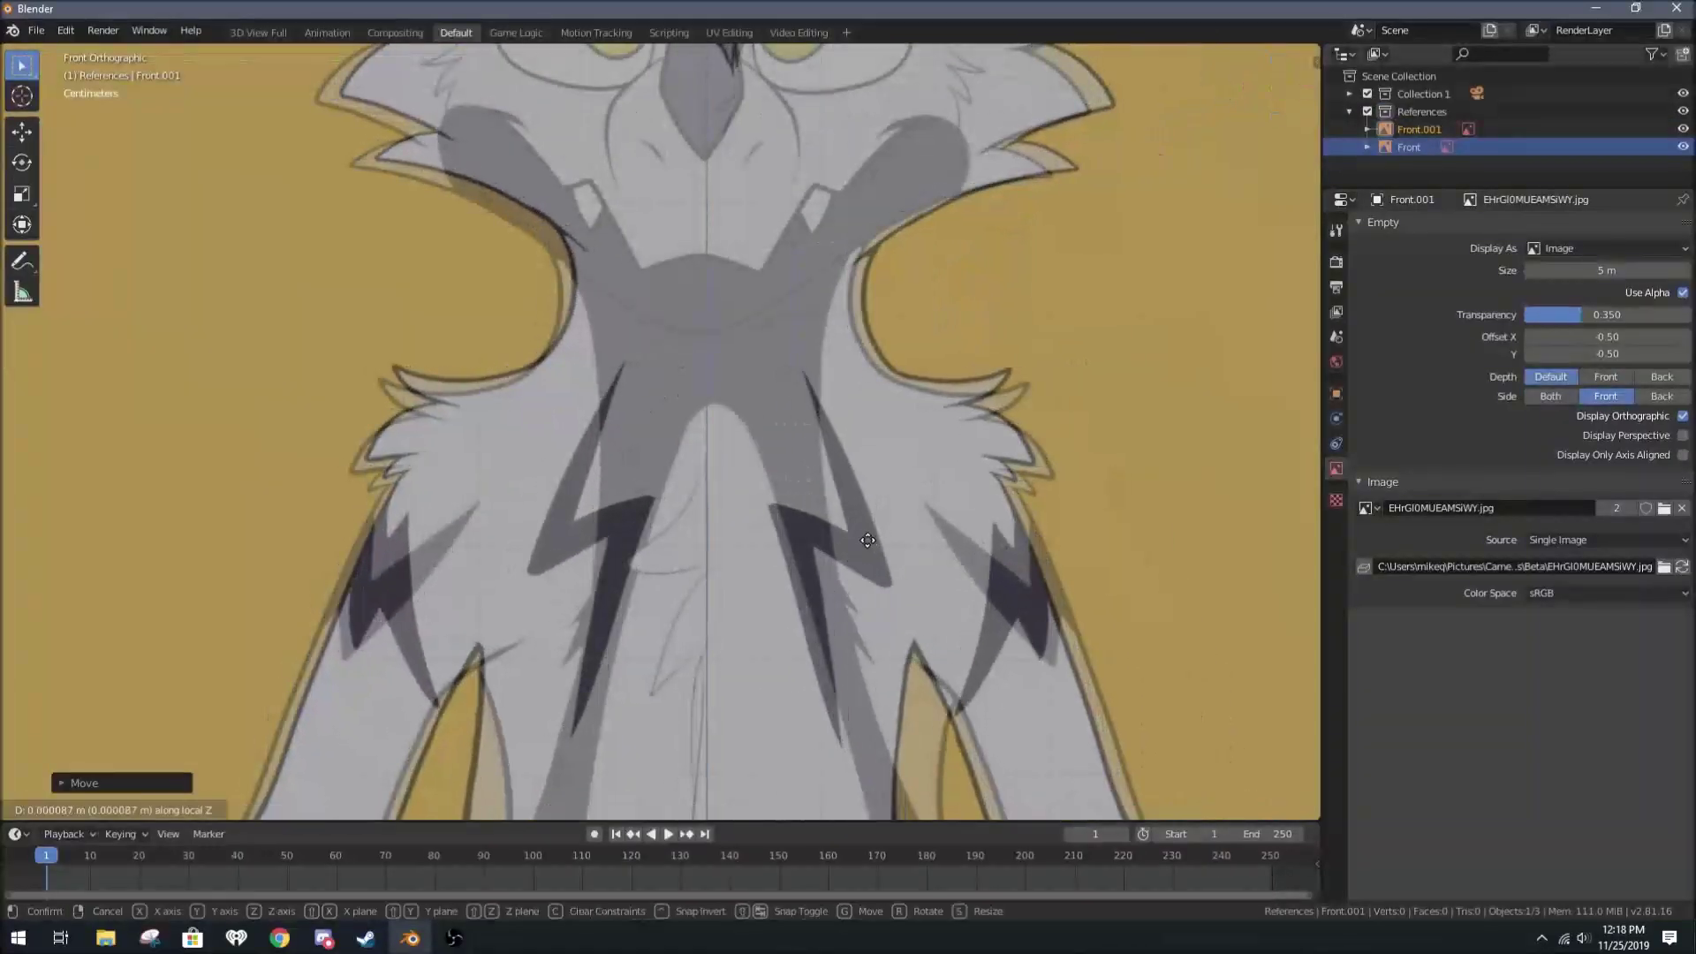
scroll(927, 539, down, 5)
scroll(987, 522, up, 2)
scroll(1007, 514, up, 2)
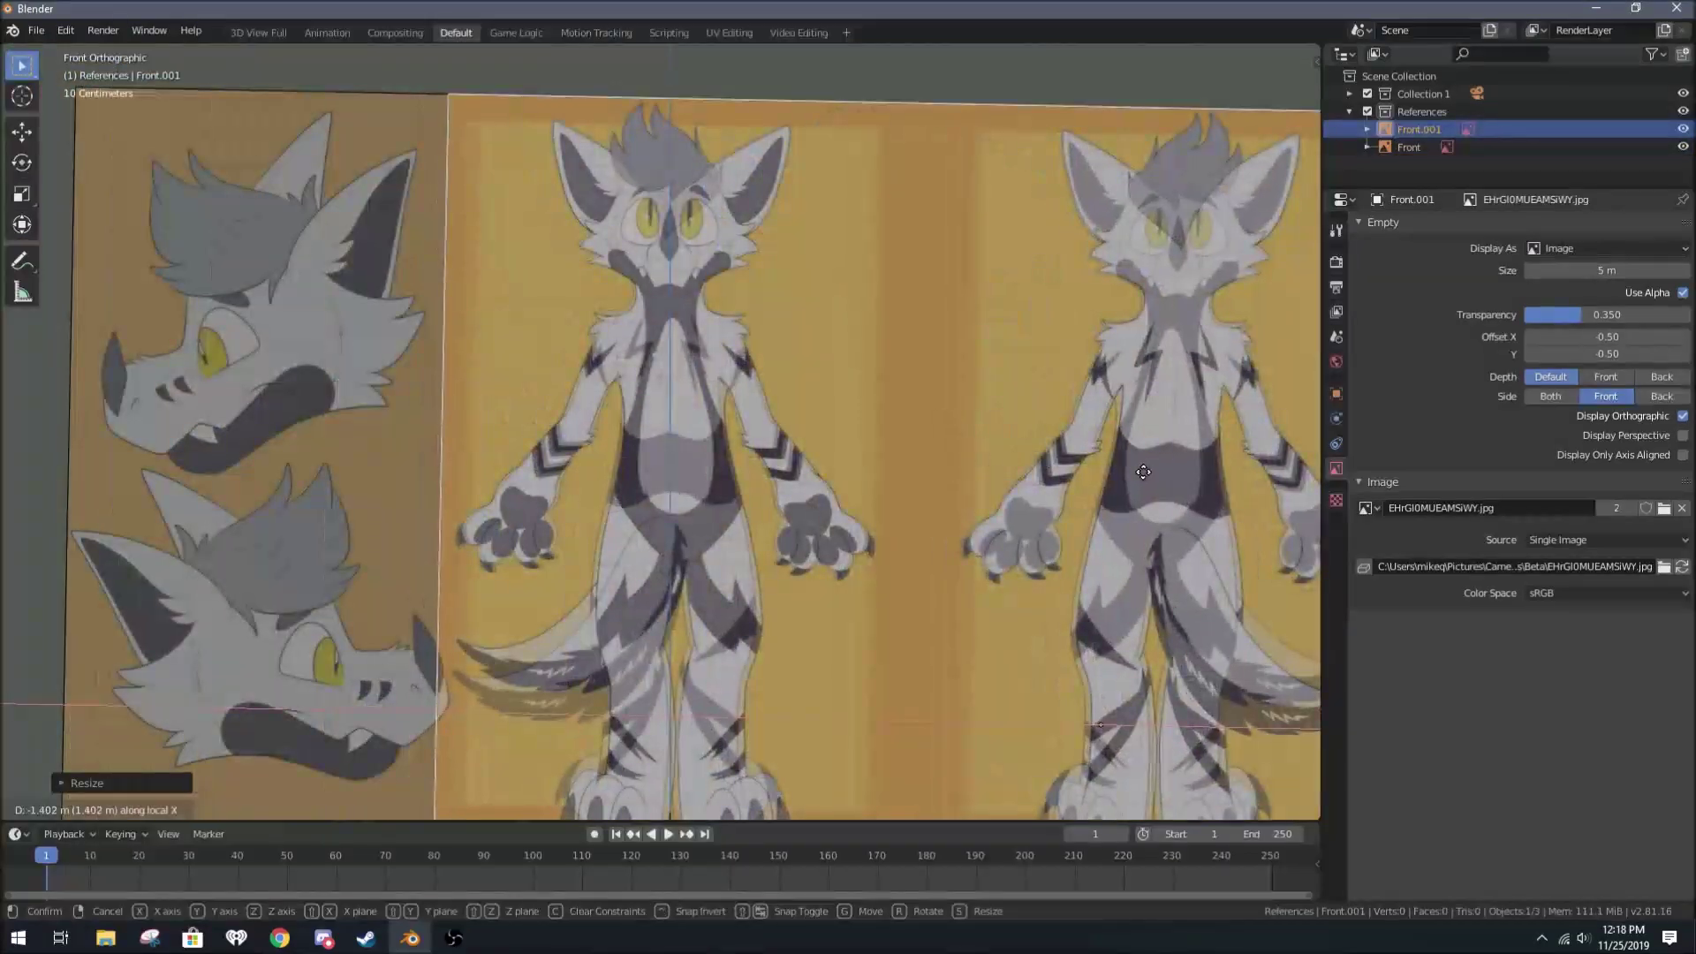
scroll(1035, 505, up, 1)
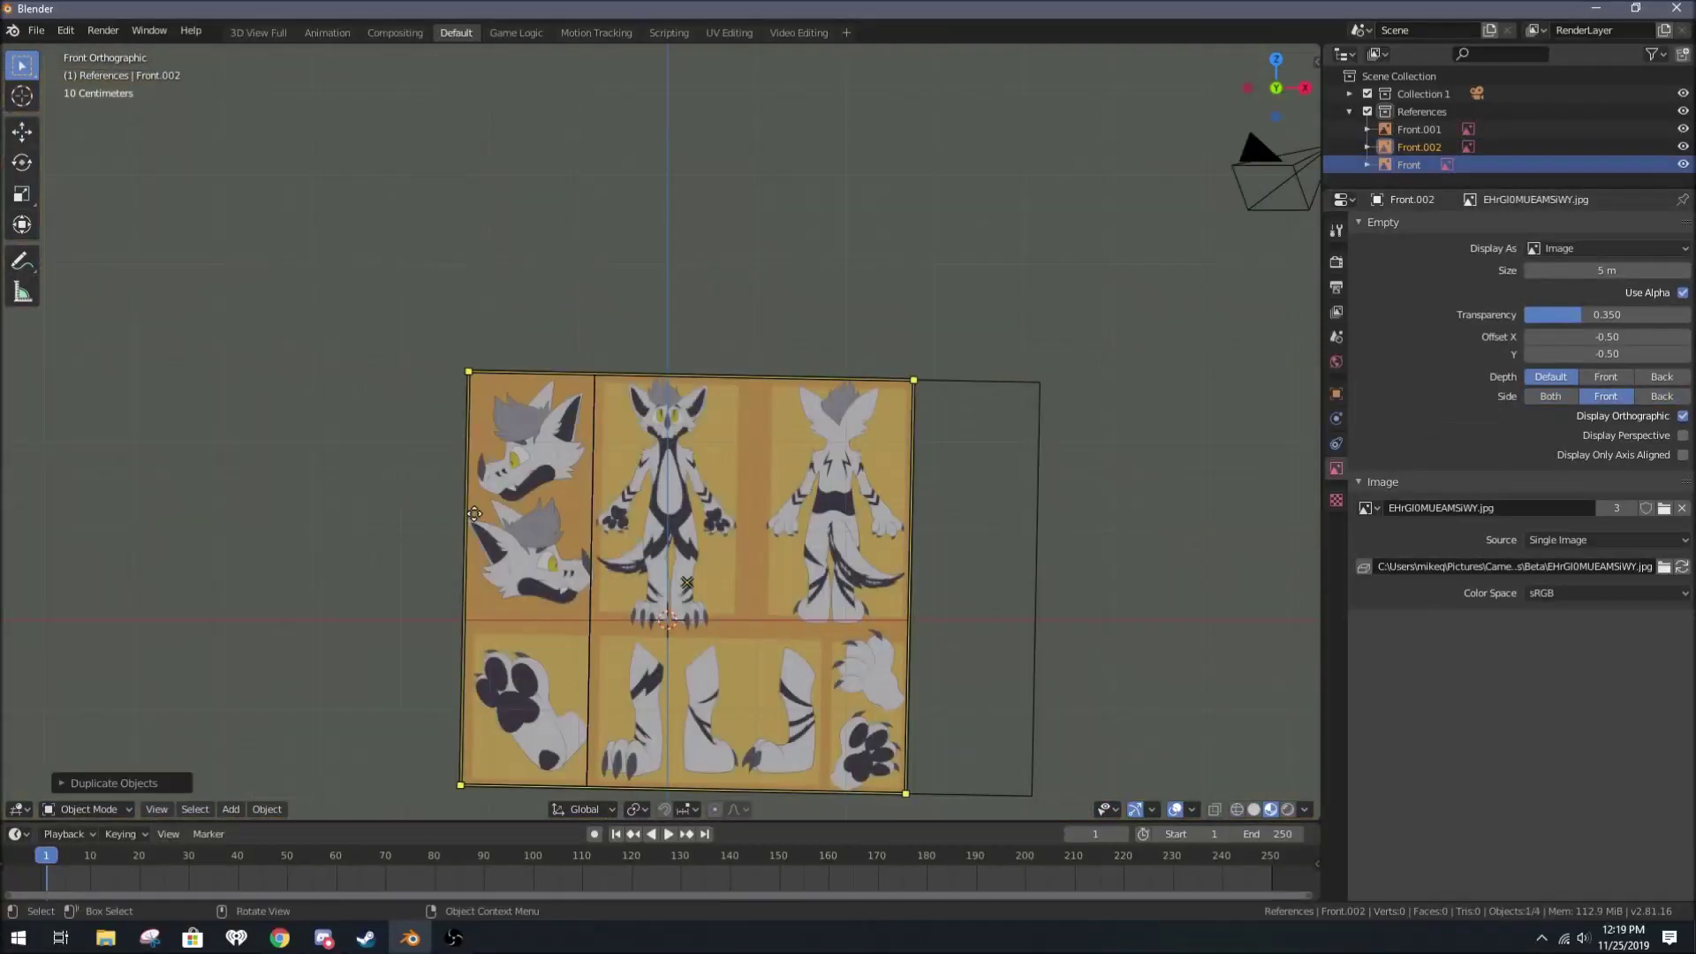
click(561, 511)
middle_drag(562, 512, 781, 495)
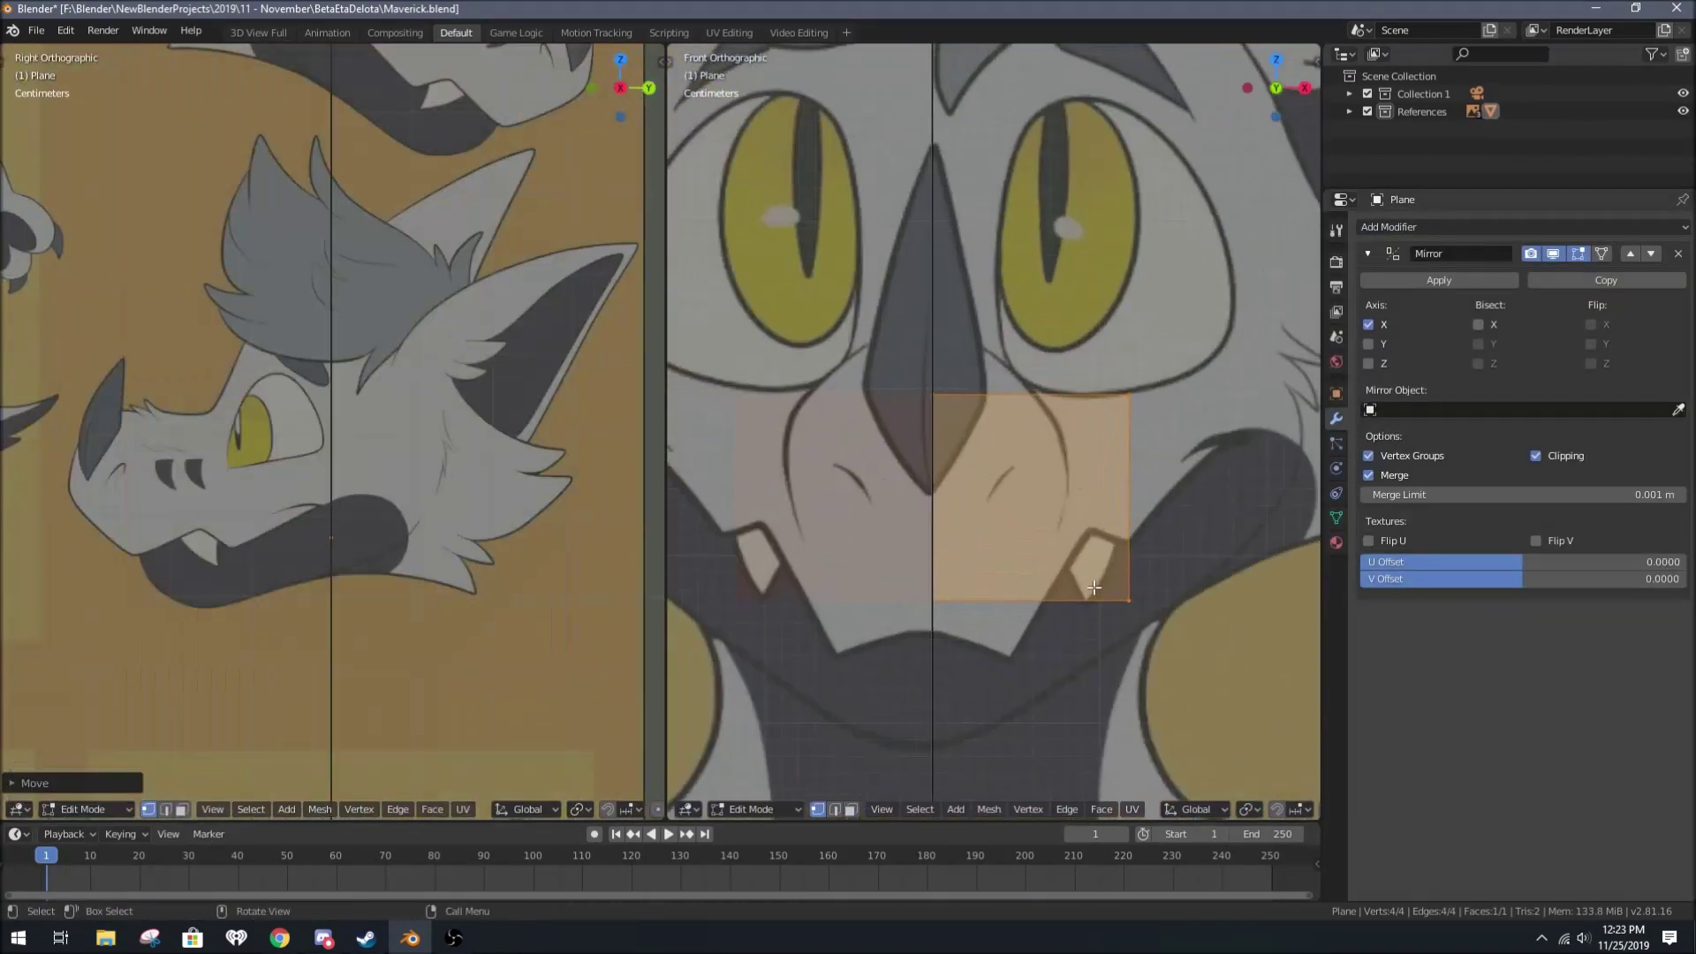
Step: Resize the mirrored plane's snout face to match the reference muzzle
click(1009, 529)
scroll(1061, 513, up, 1)
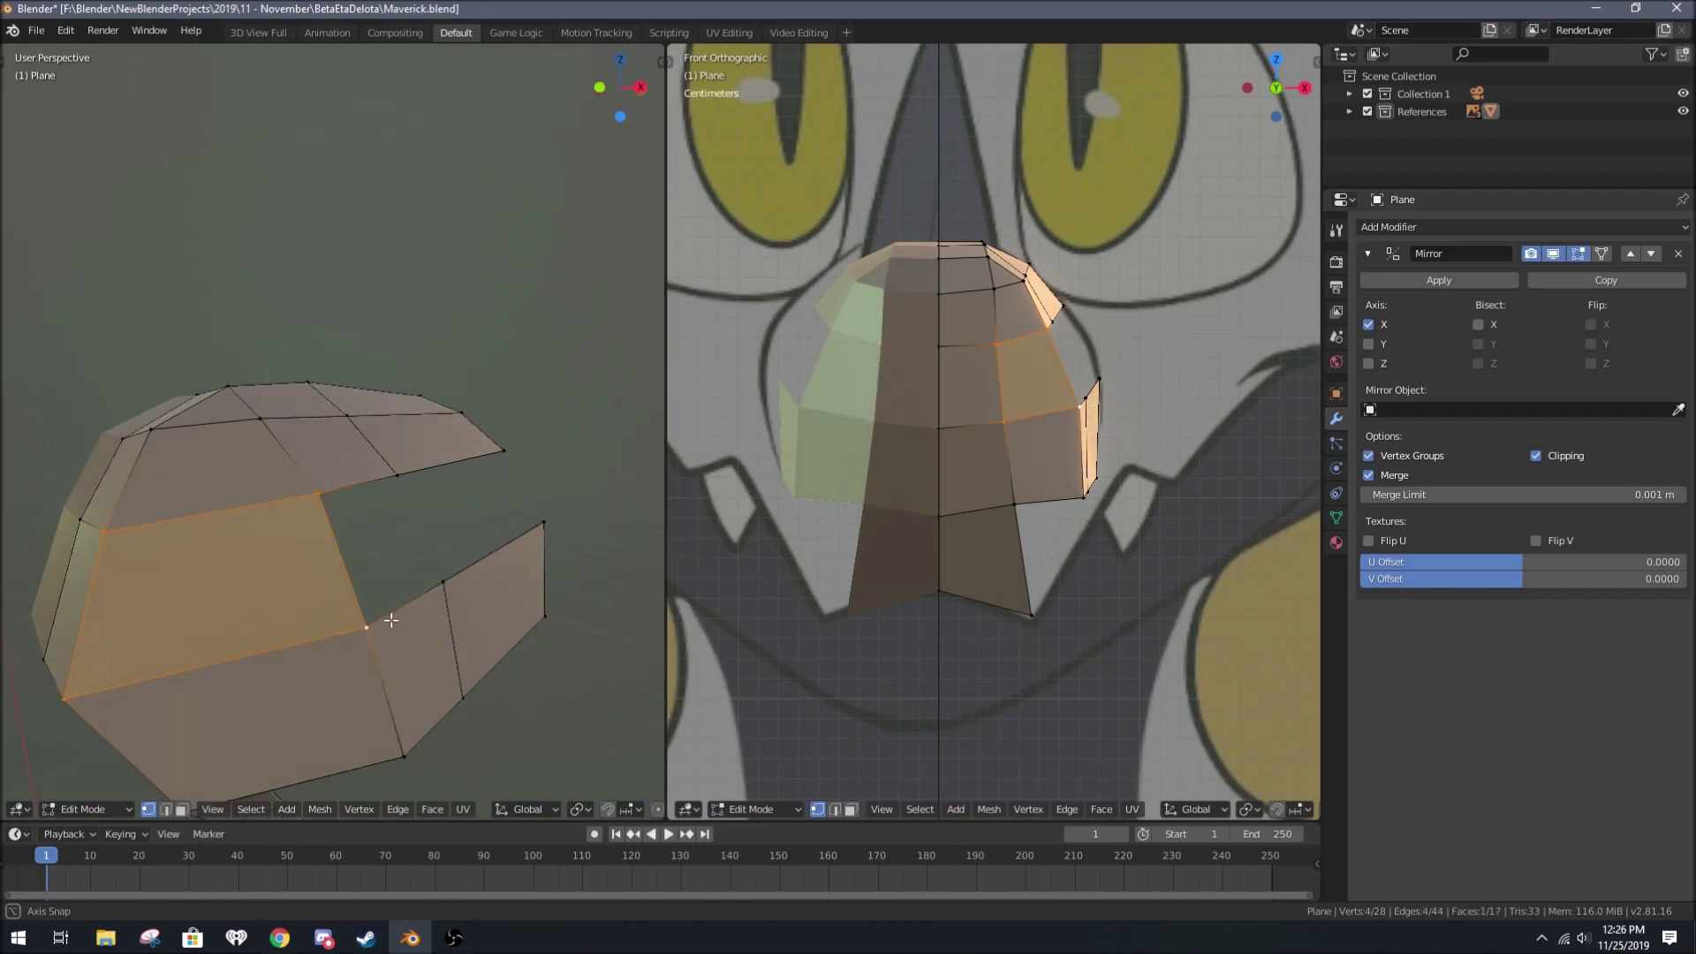
Step: Extrude snout vertices down along the jaw line
mouse_move(435, 529)
middle_down()
mouse_move(492, 502)
mouse_move(492, 575)
middle_up()
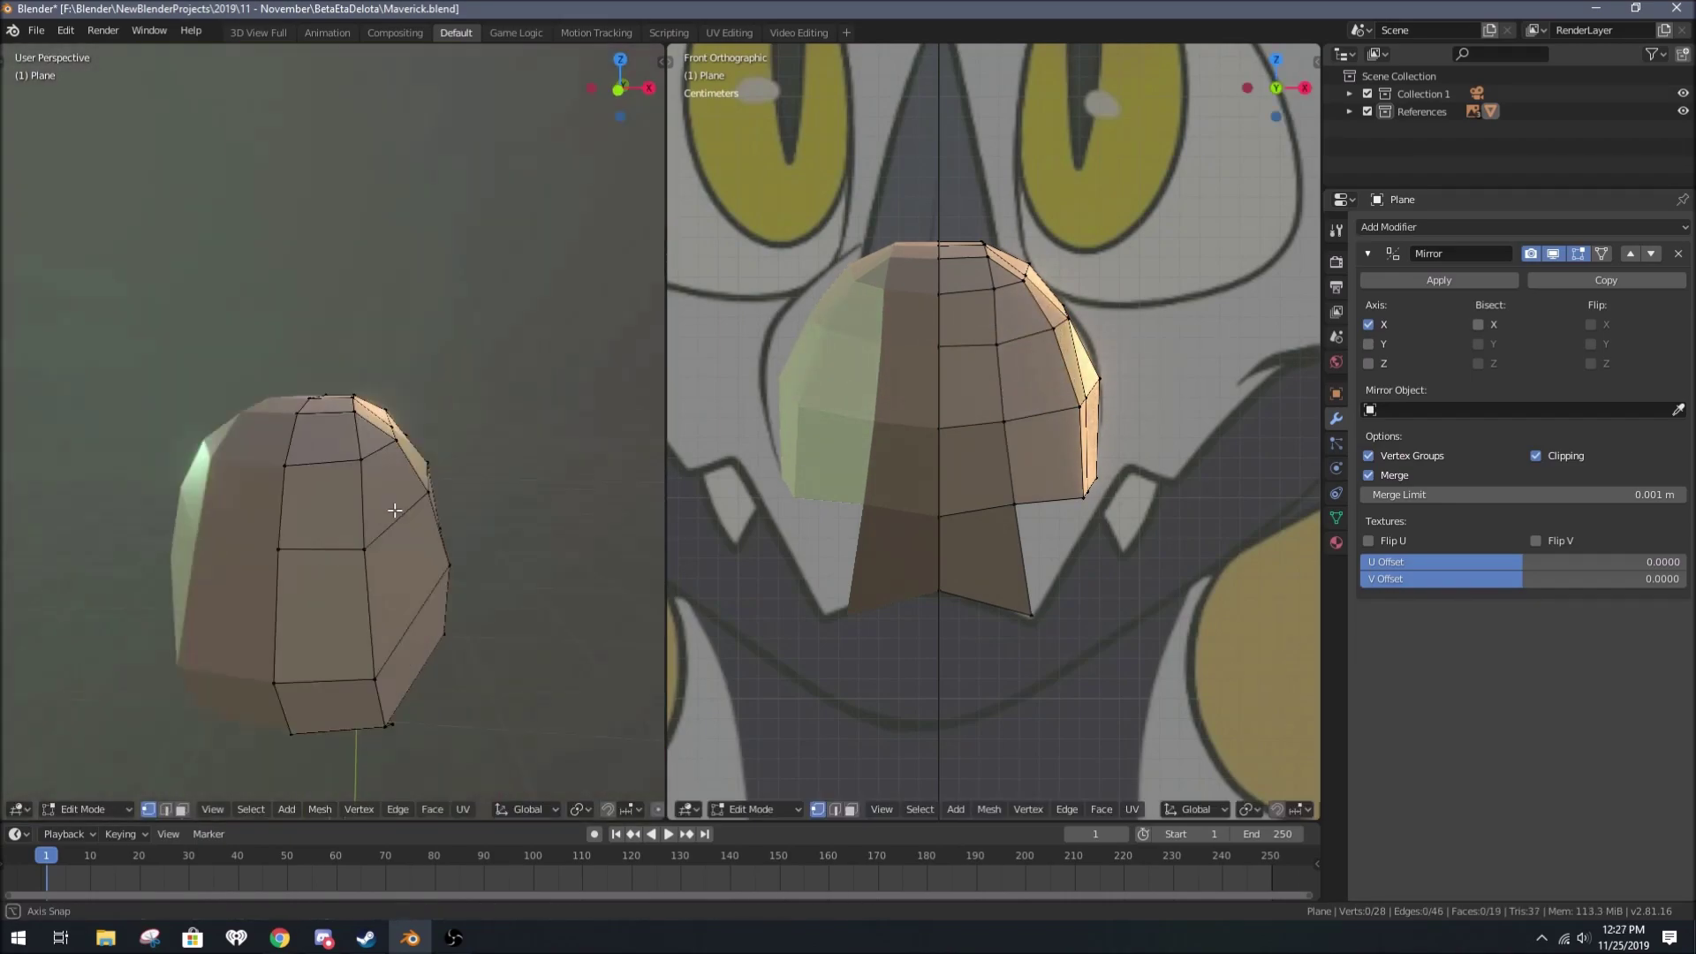
click(1031, 614)
key(e)
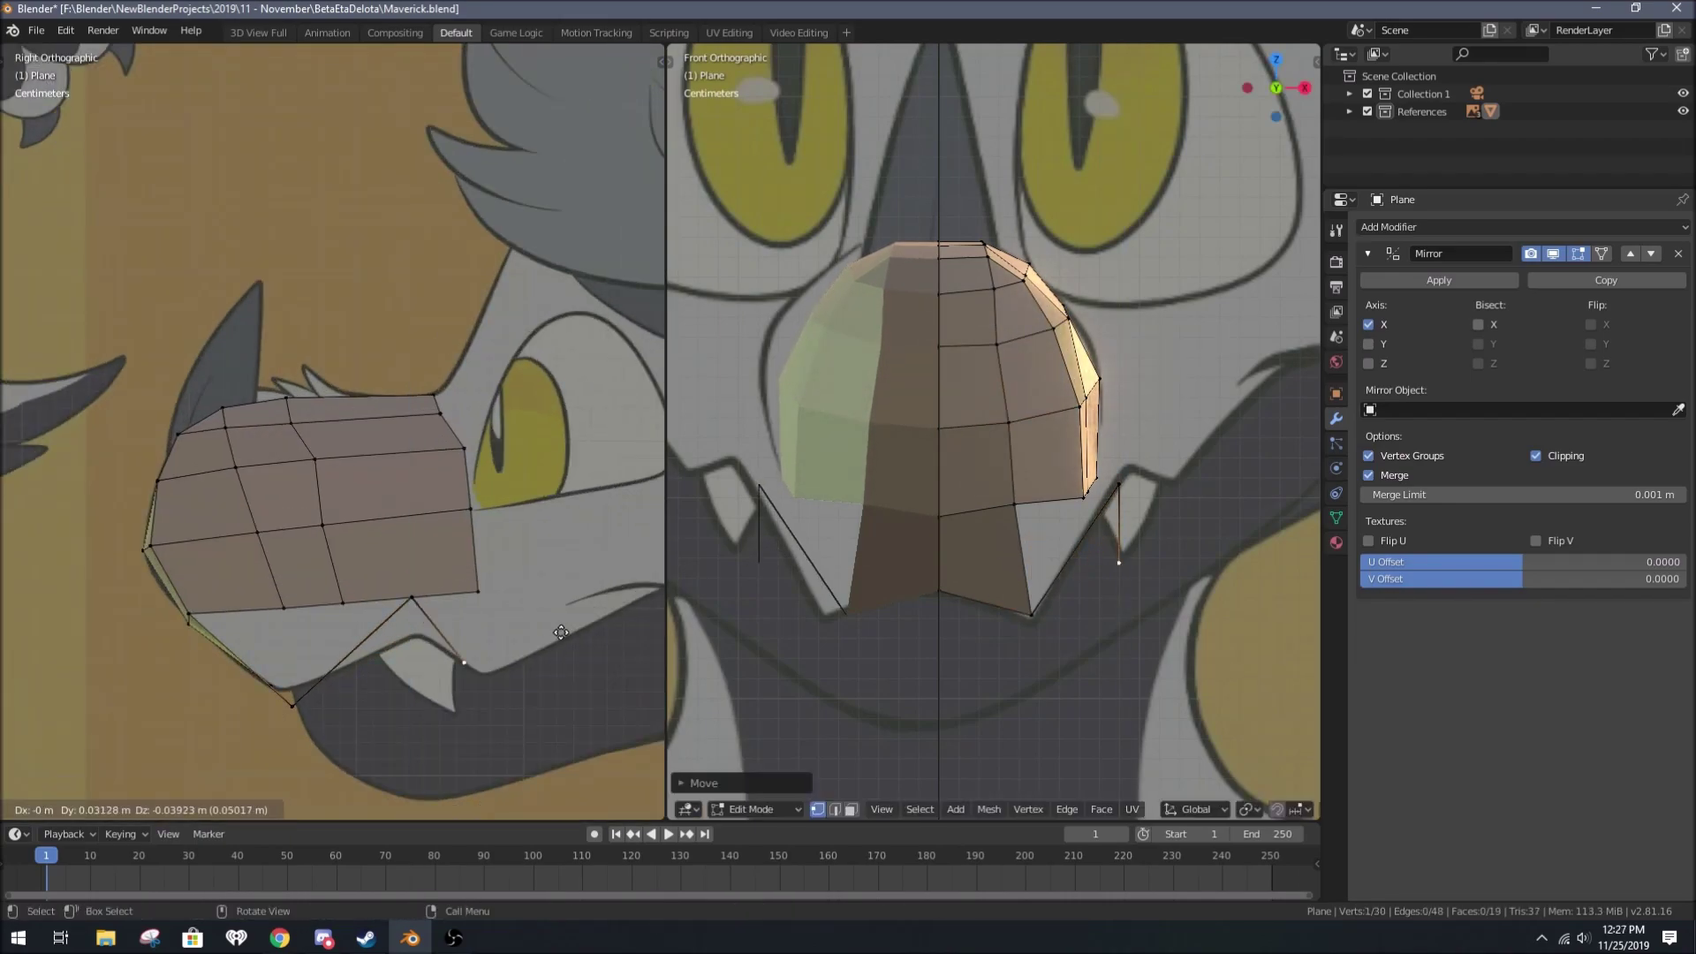
scroll(994, 424, down, 1)
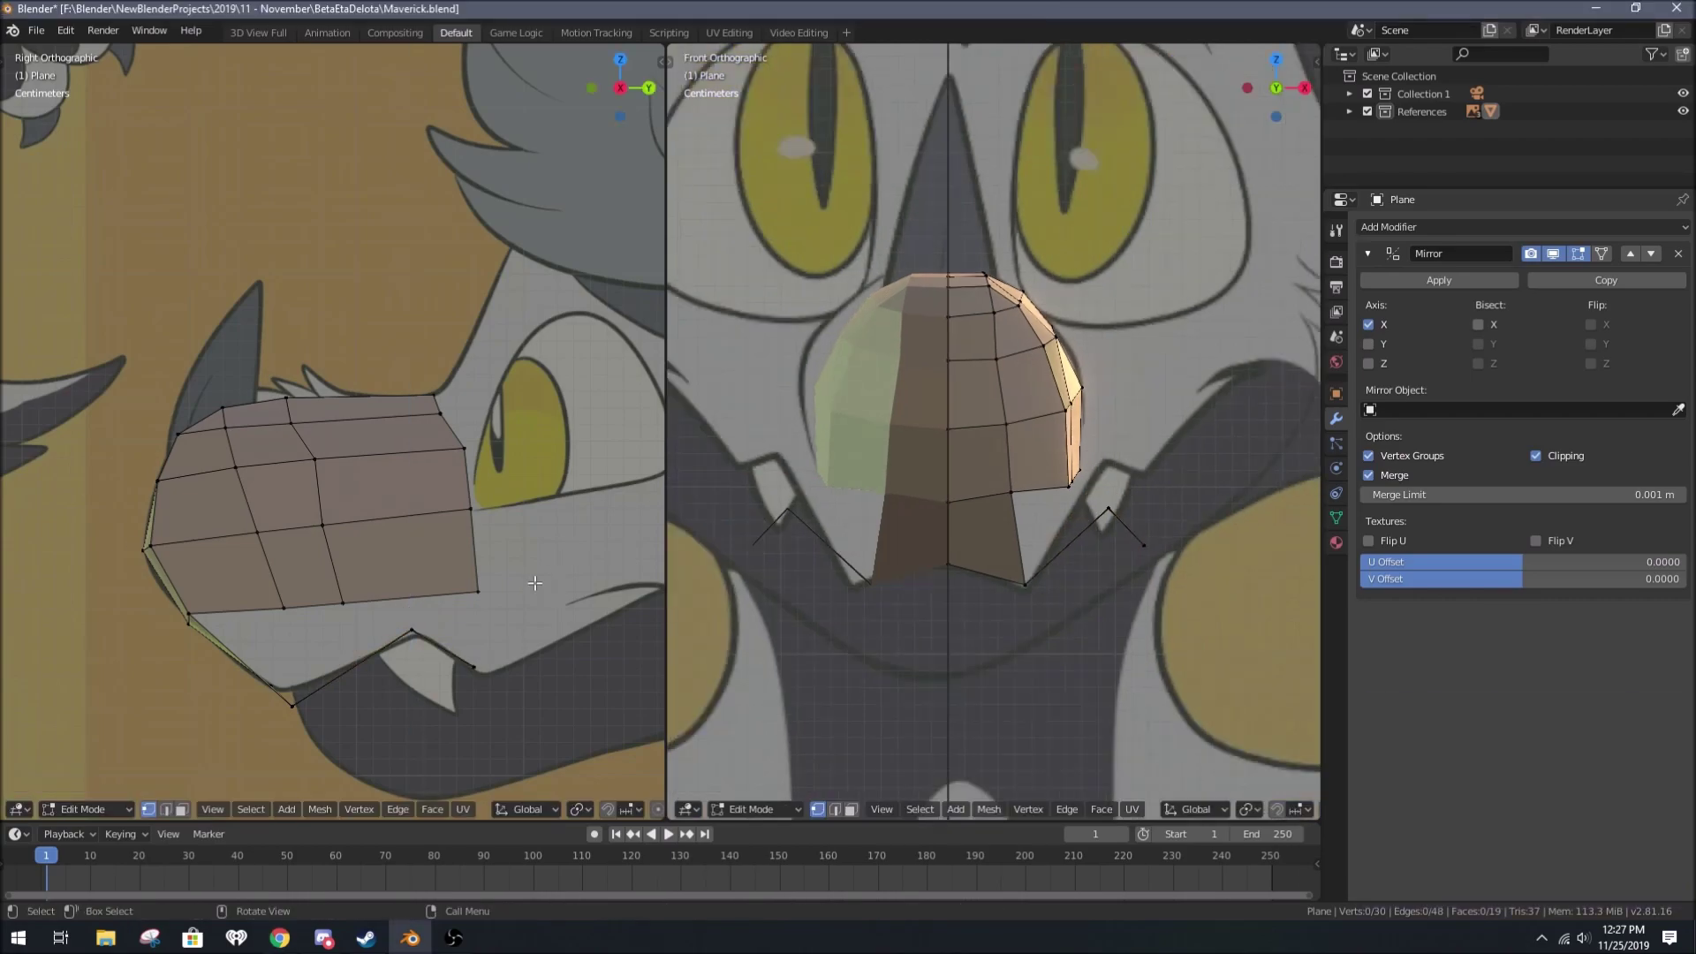
middle_drag(371, 565, 416, 628)
middle_drag(400, 484, 380, 530)
shift+click(492, 633)
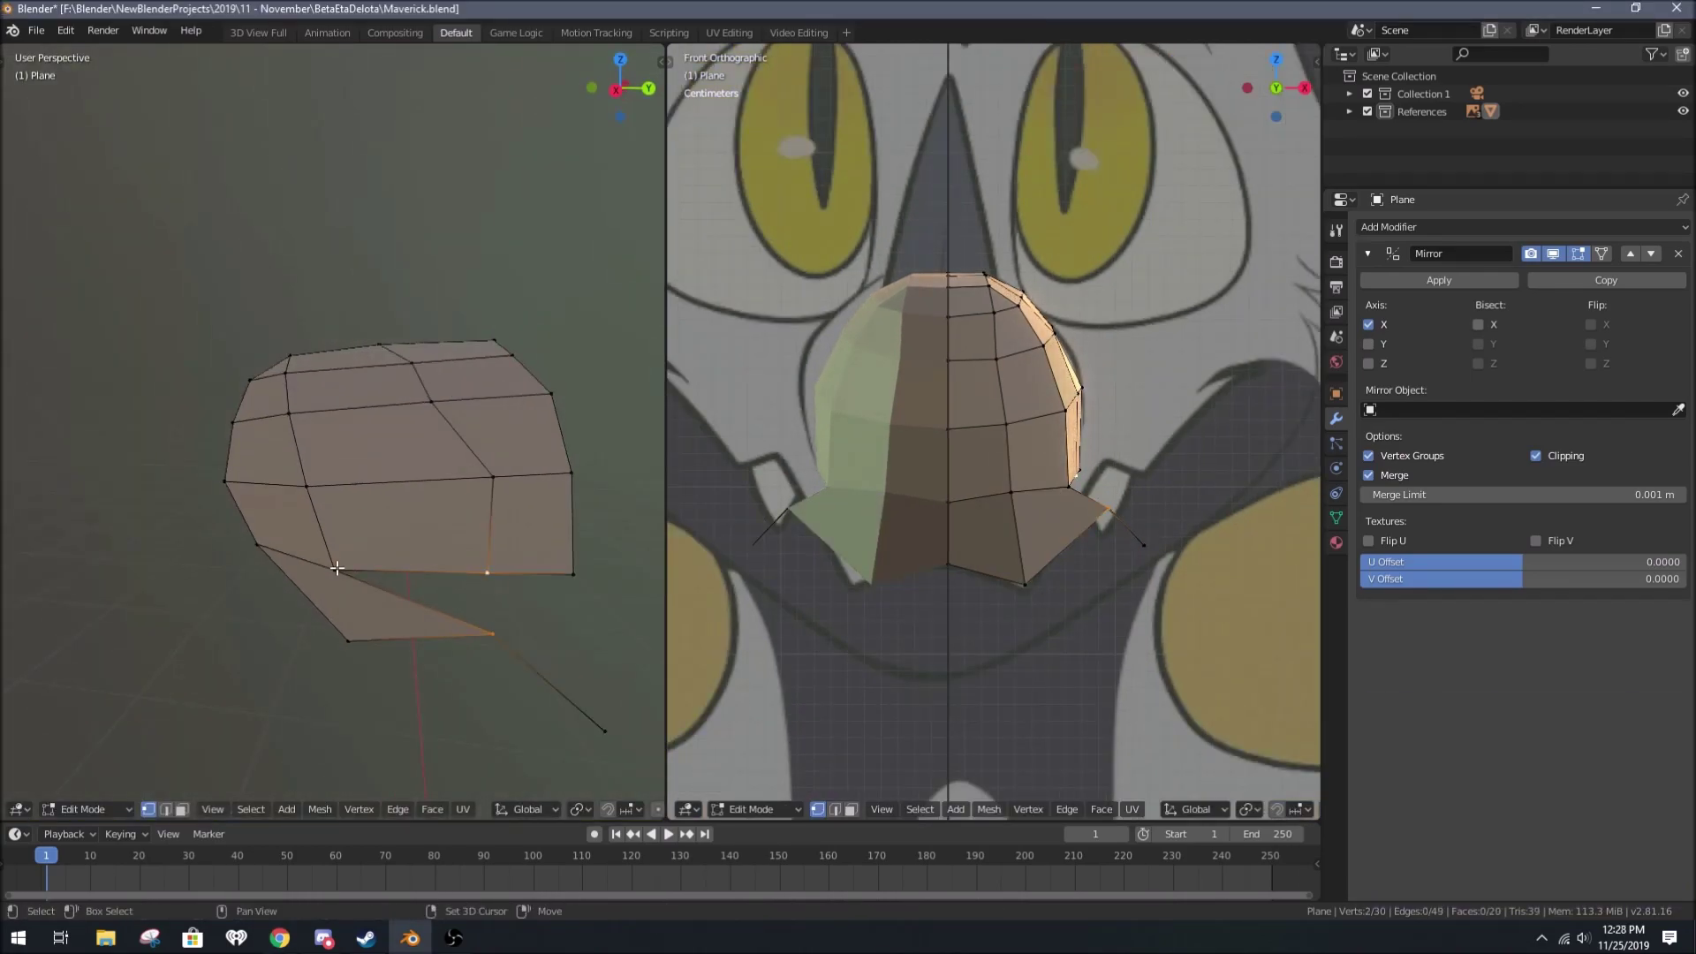
click(509, 555)
mouse_move(509, 554)
middle_down()
mouse_move(481, 503)
mouse_move(315, 552)
mouse_move(347, 554)
middle_up()
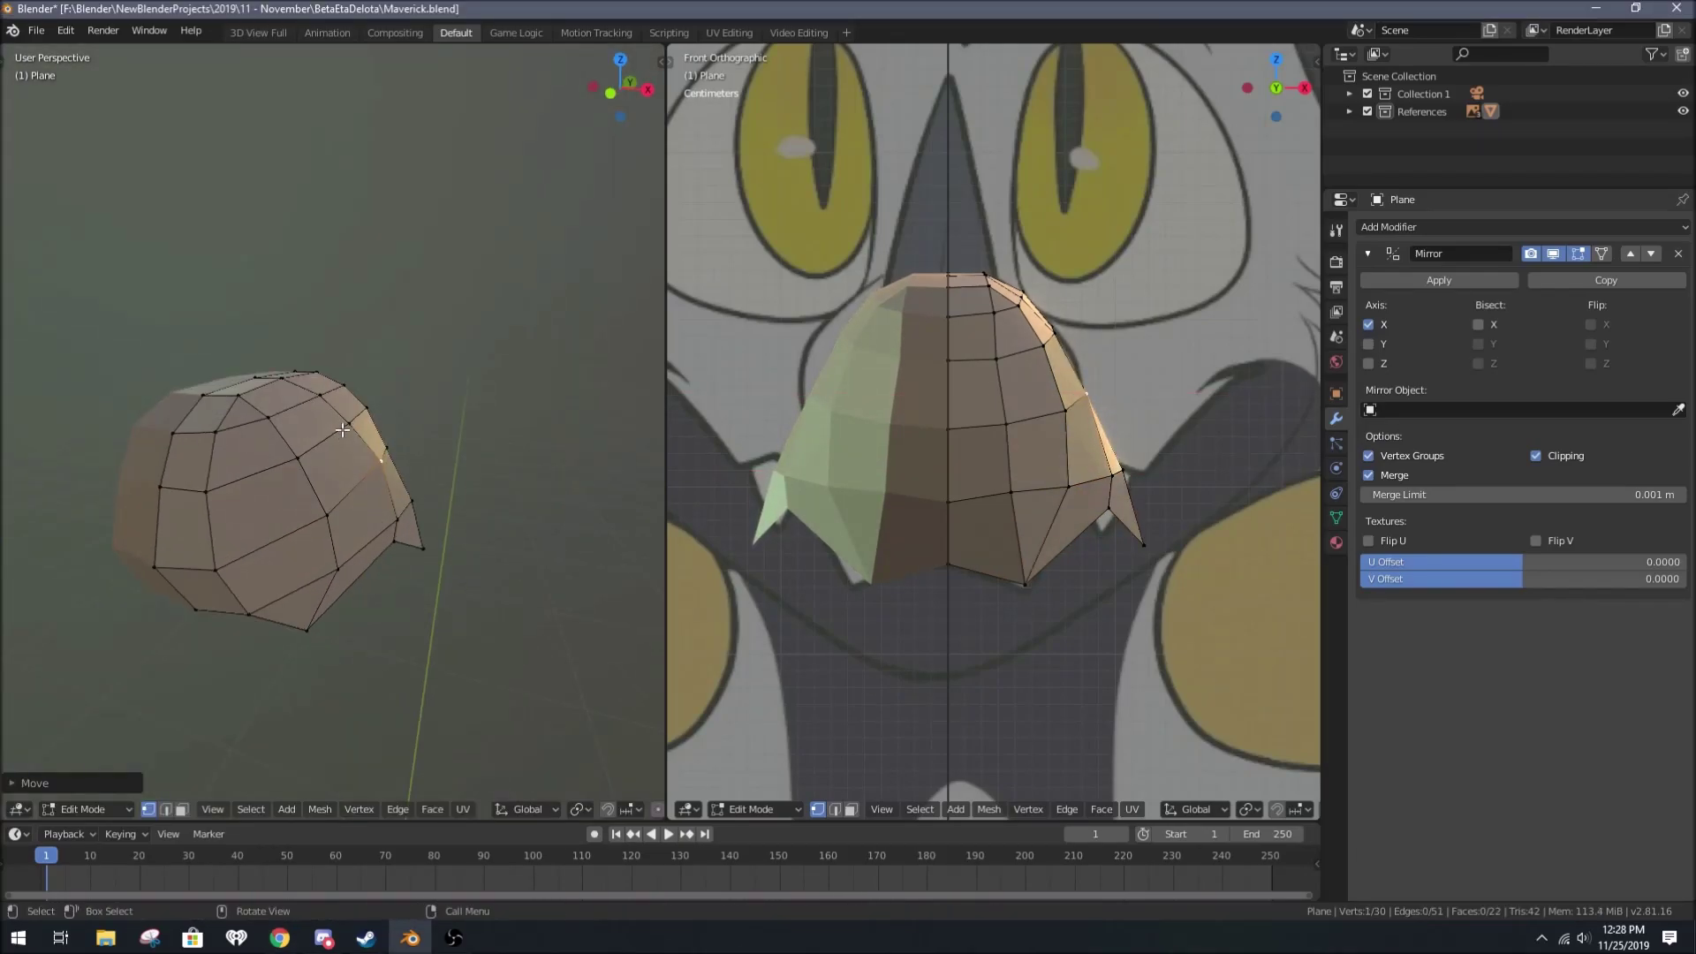
Step: Set the back reference image's transparency to 0.250
key(Tab)
click(1348, 111)
click(1409, 147)
click(1335, 469)
drag(1564, 314, 1590, 323)
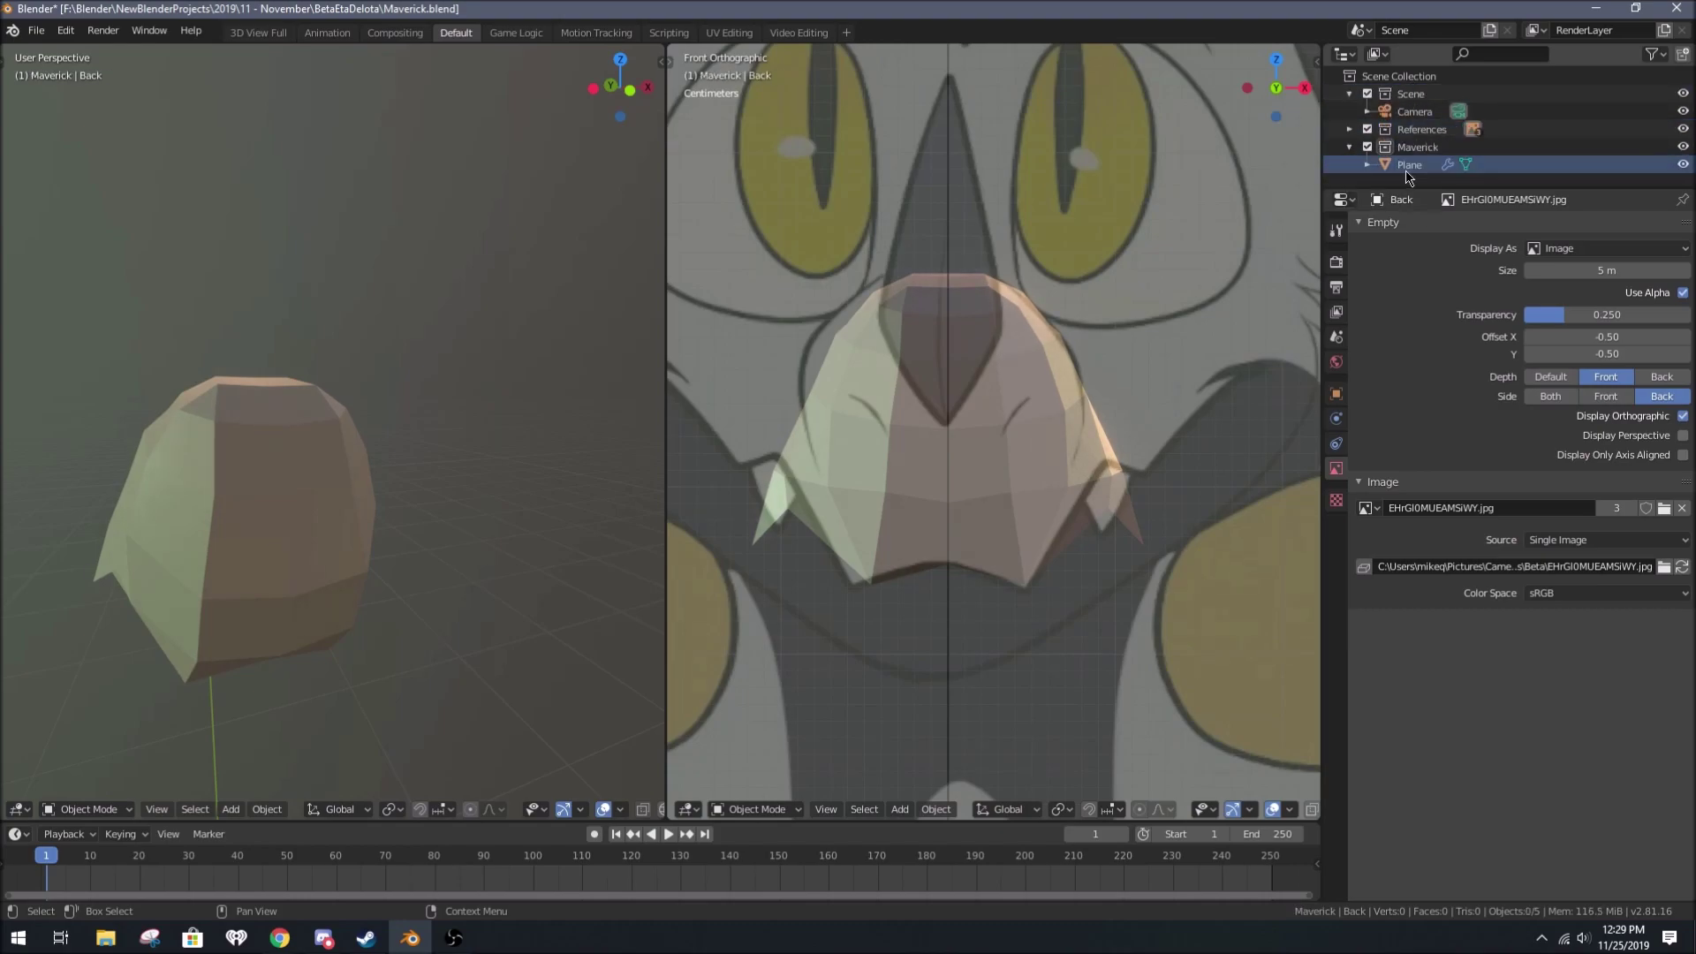
Step: Edit the Body head mesh and rotate an edge into line from the side view
click(1407, 166)
key(Tab)
middle_drag(371, 494, 312, 519)
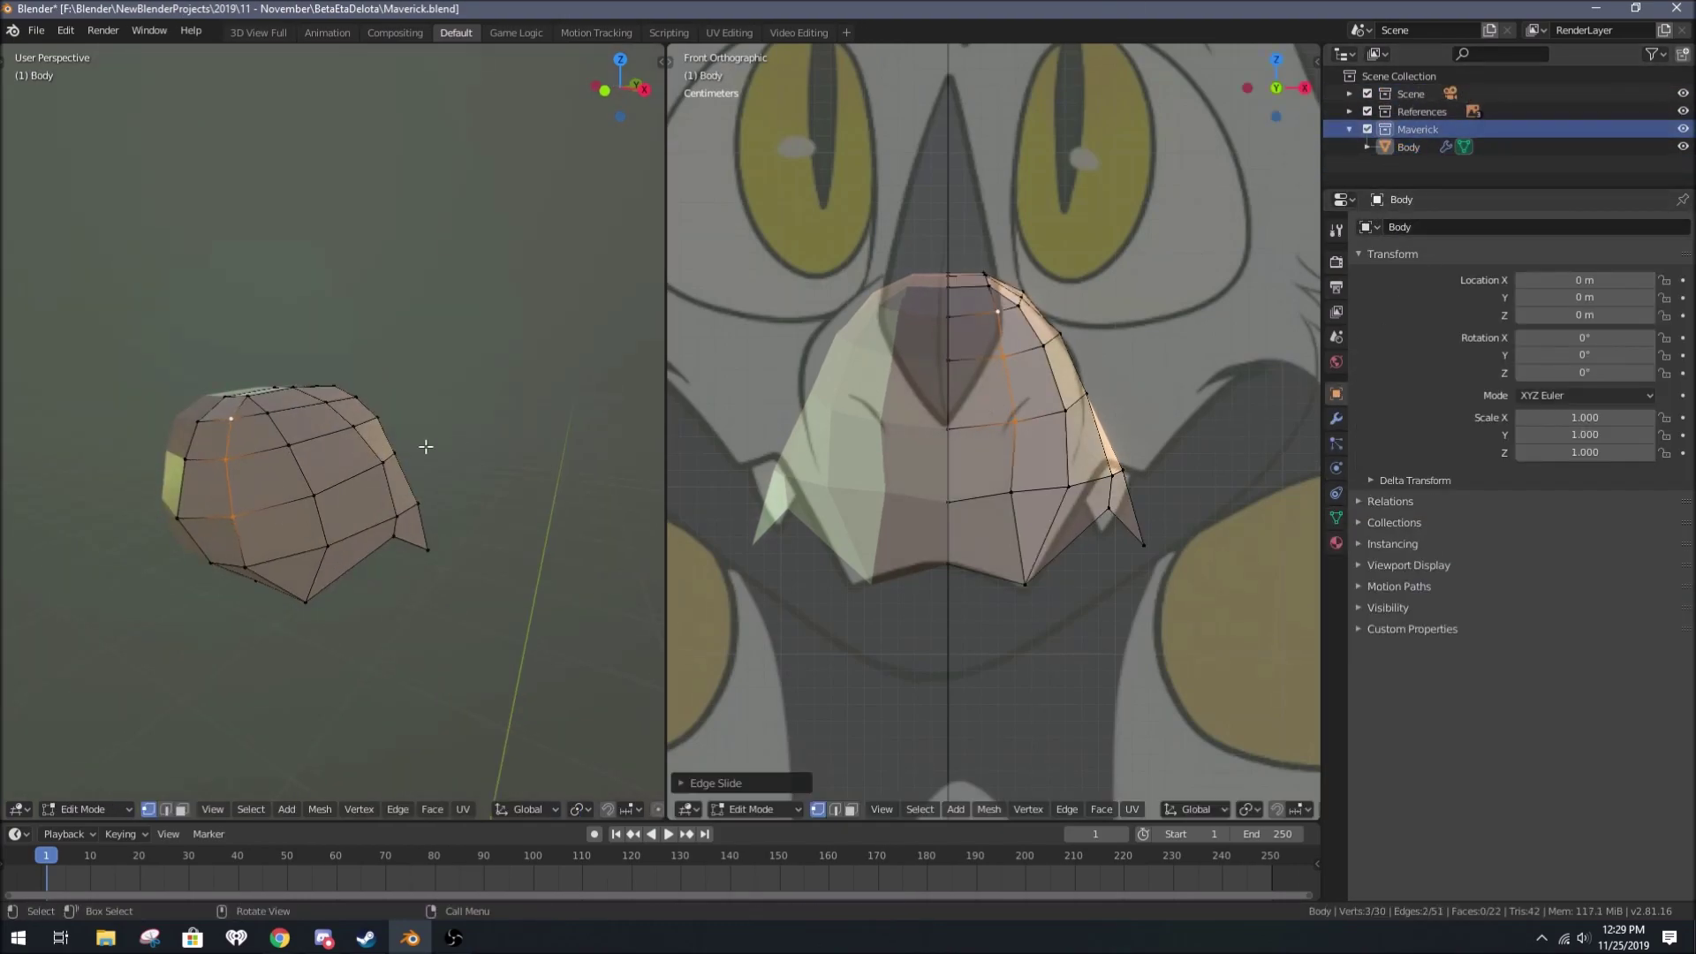
key(alt+a)
middle_drag(426, 447, 260, 487)
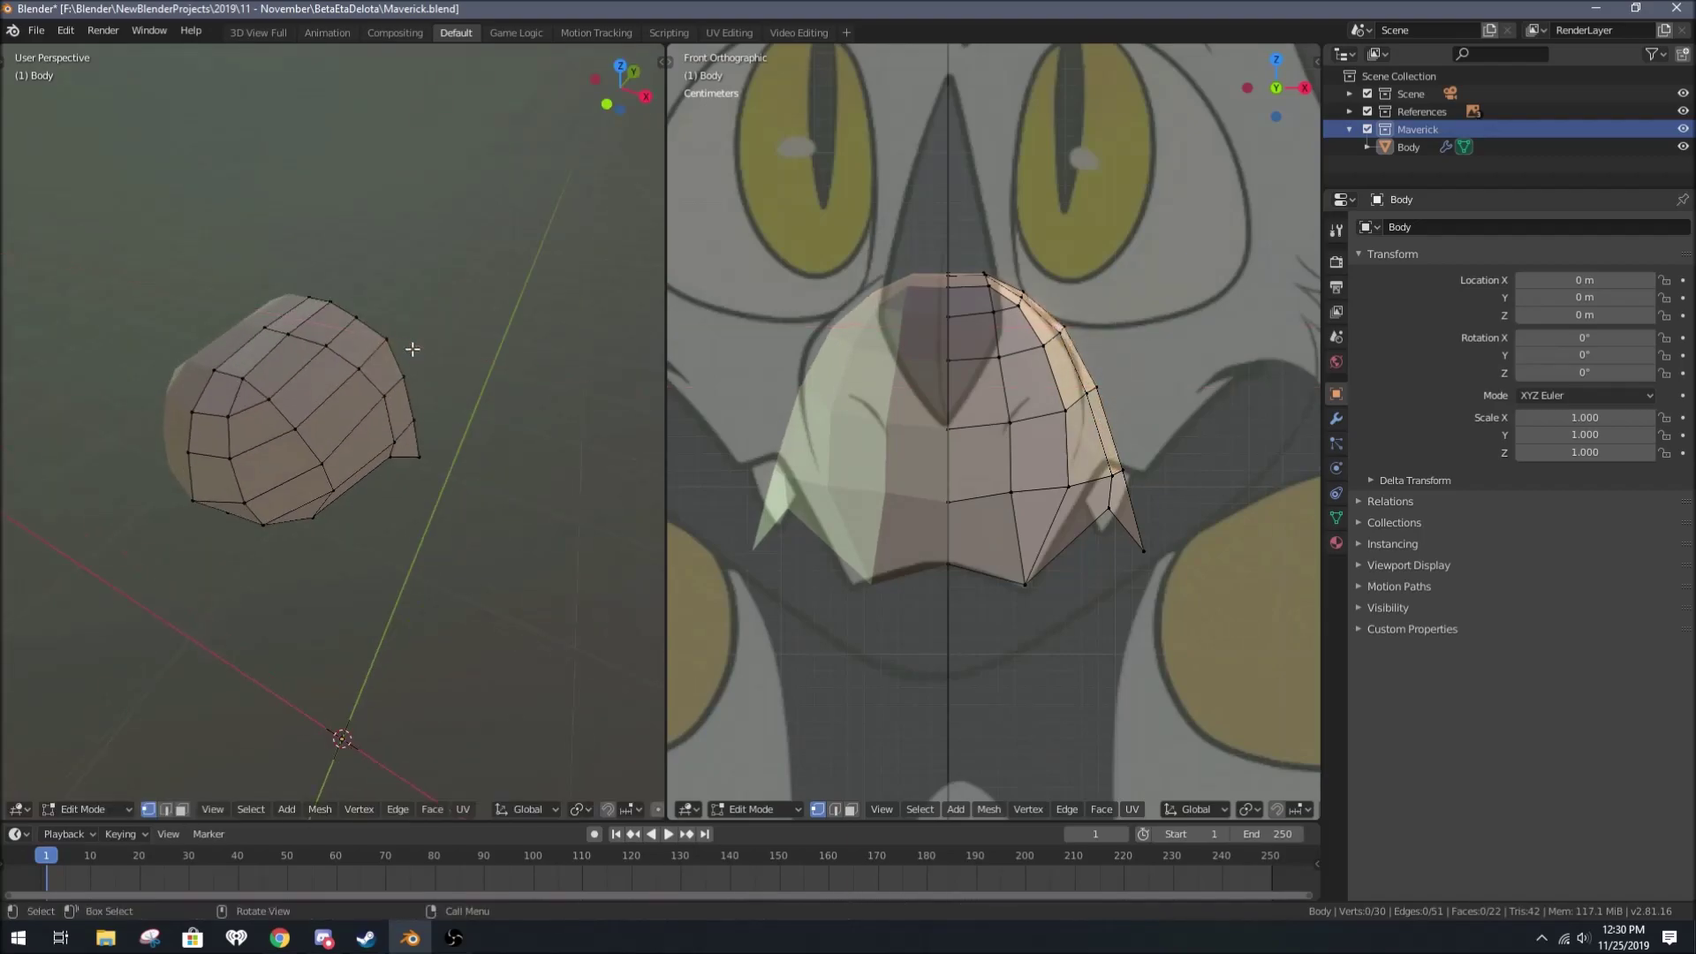
key(KP_3)
scroll(416, 353, up, 3)
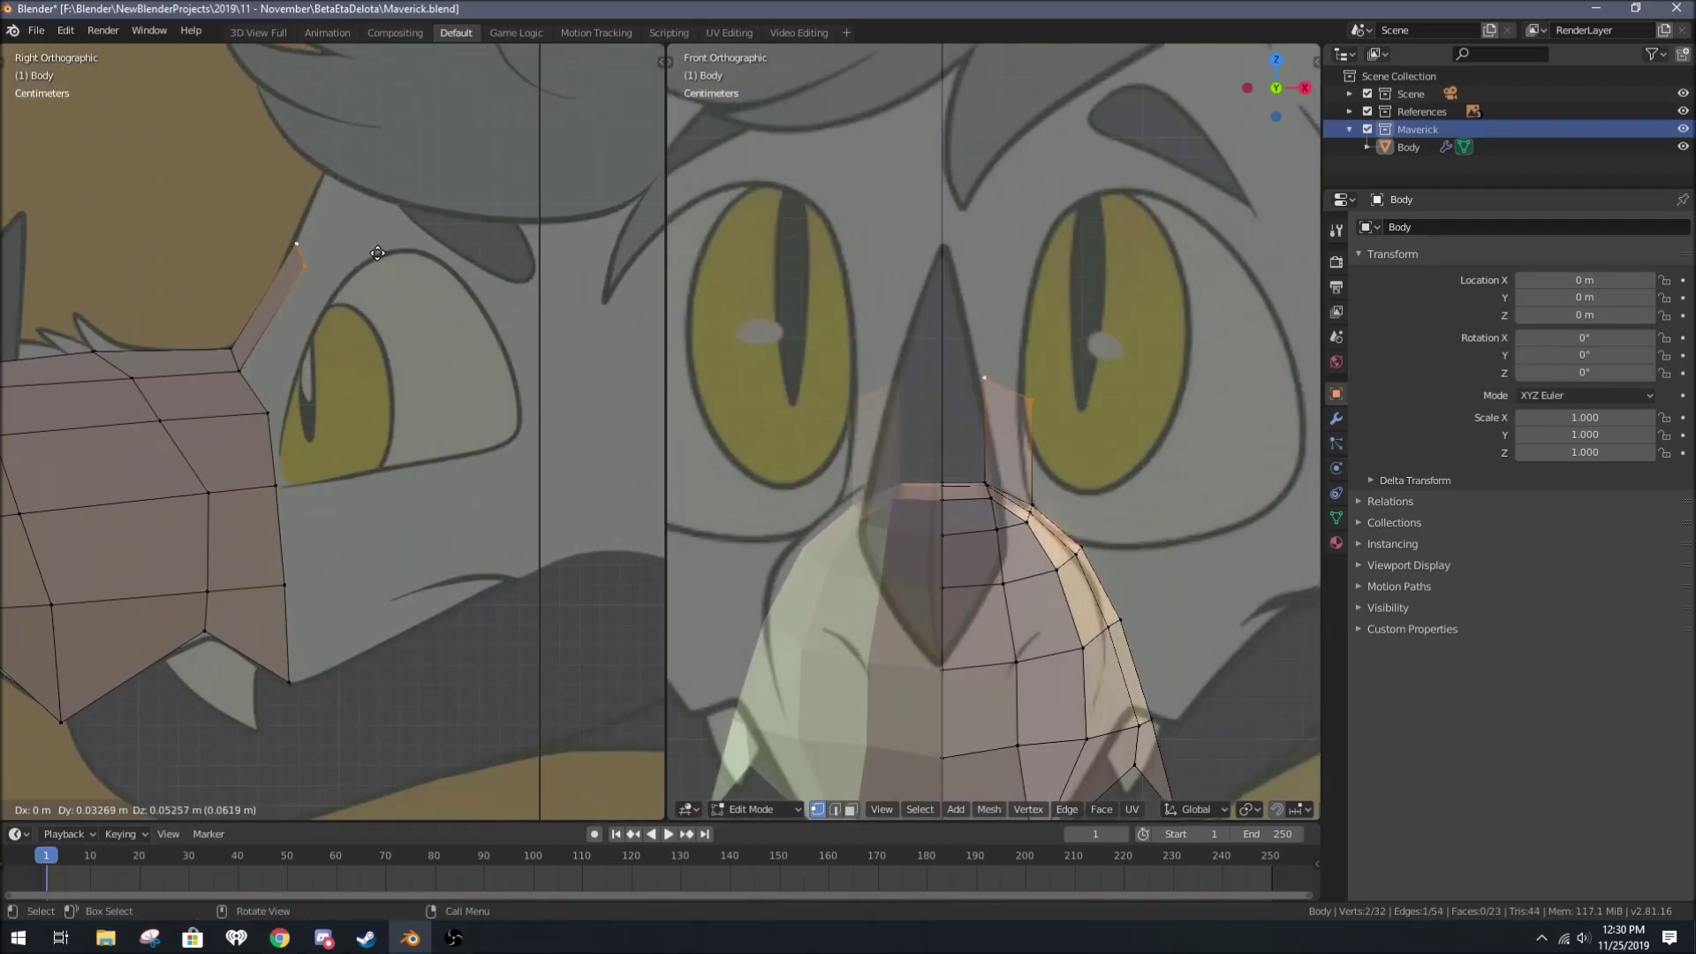
click(379, 289)
middle_drag(380, 288, 265, 354)
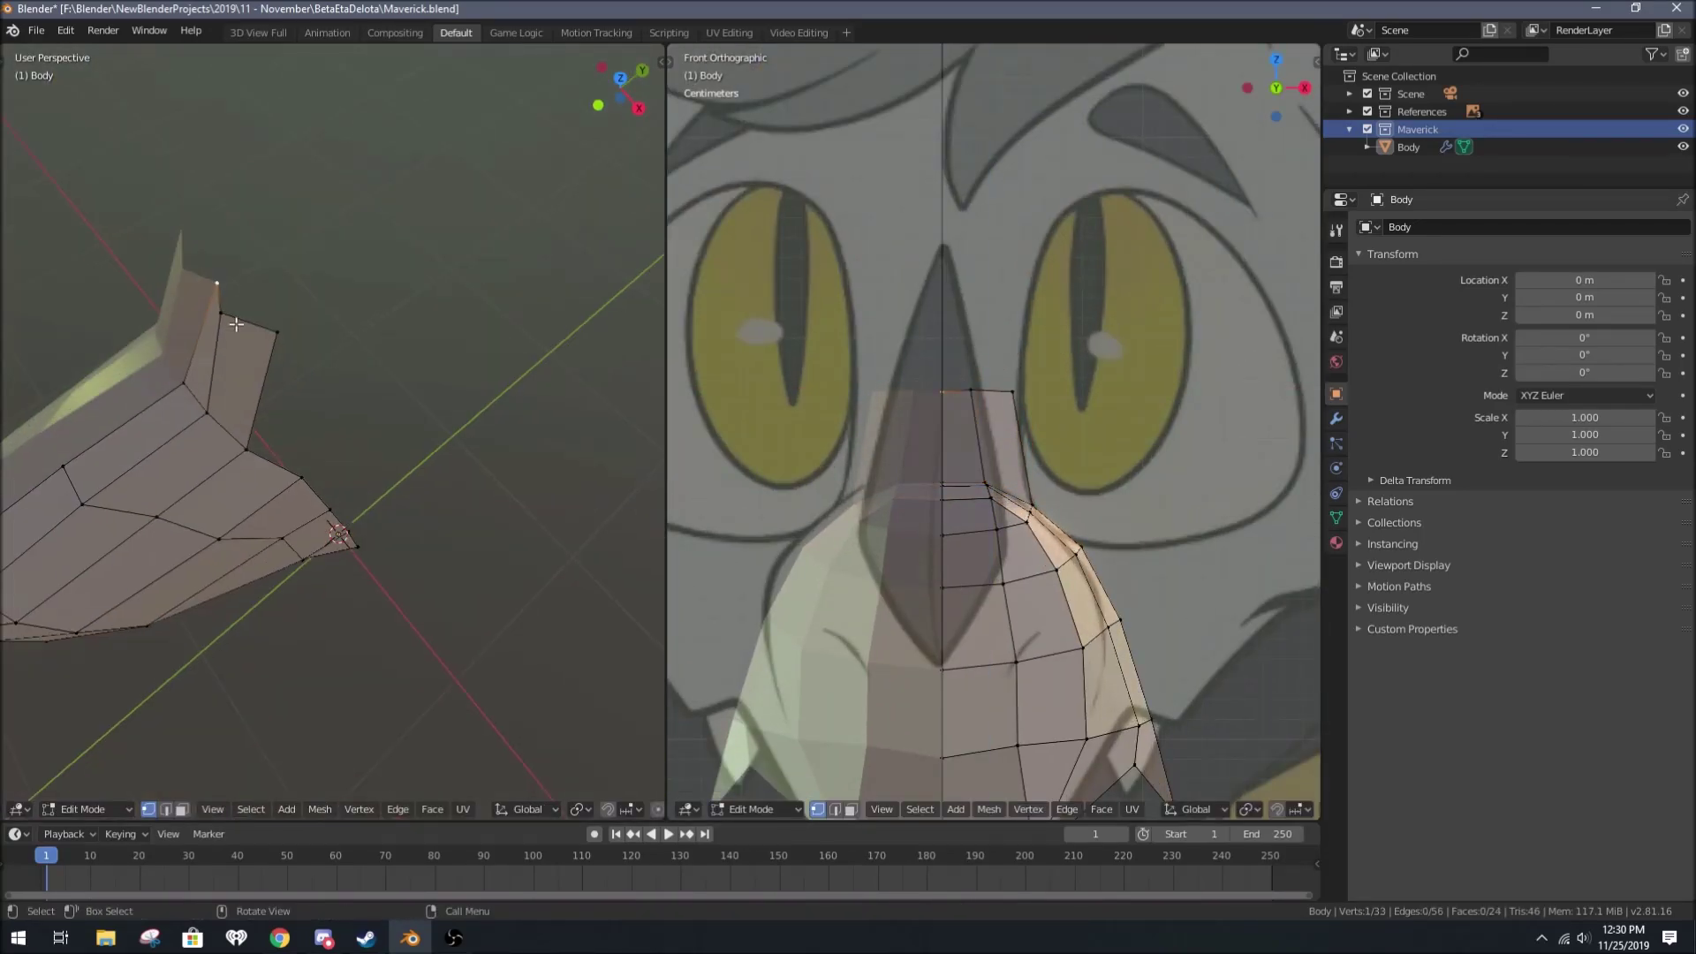
key(KP_3)
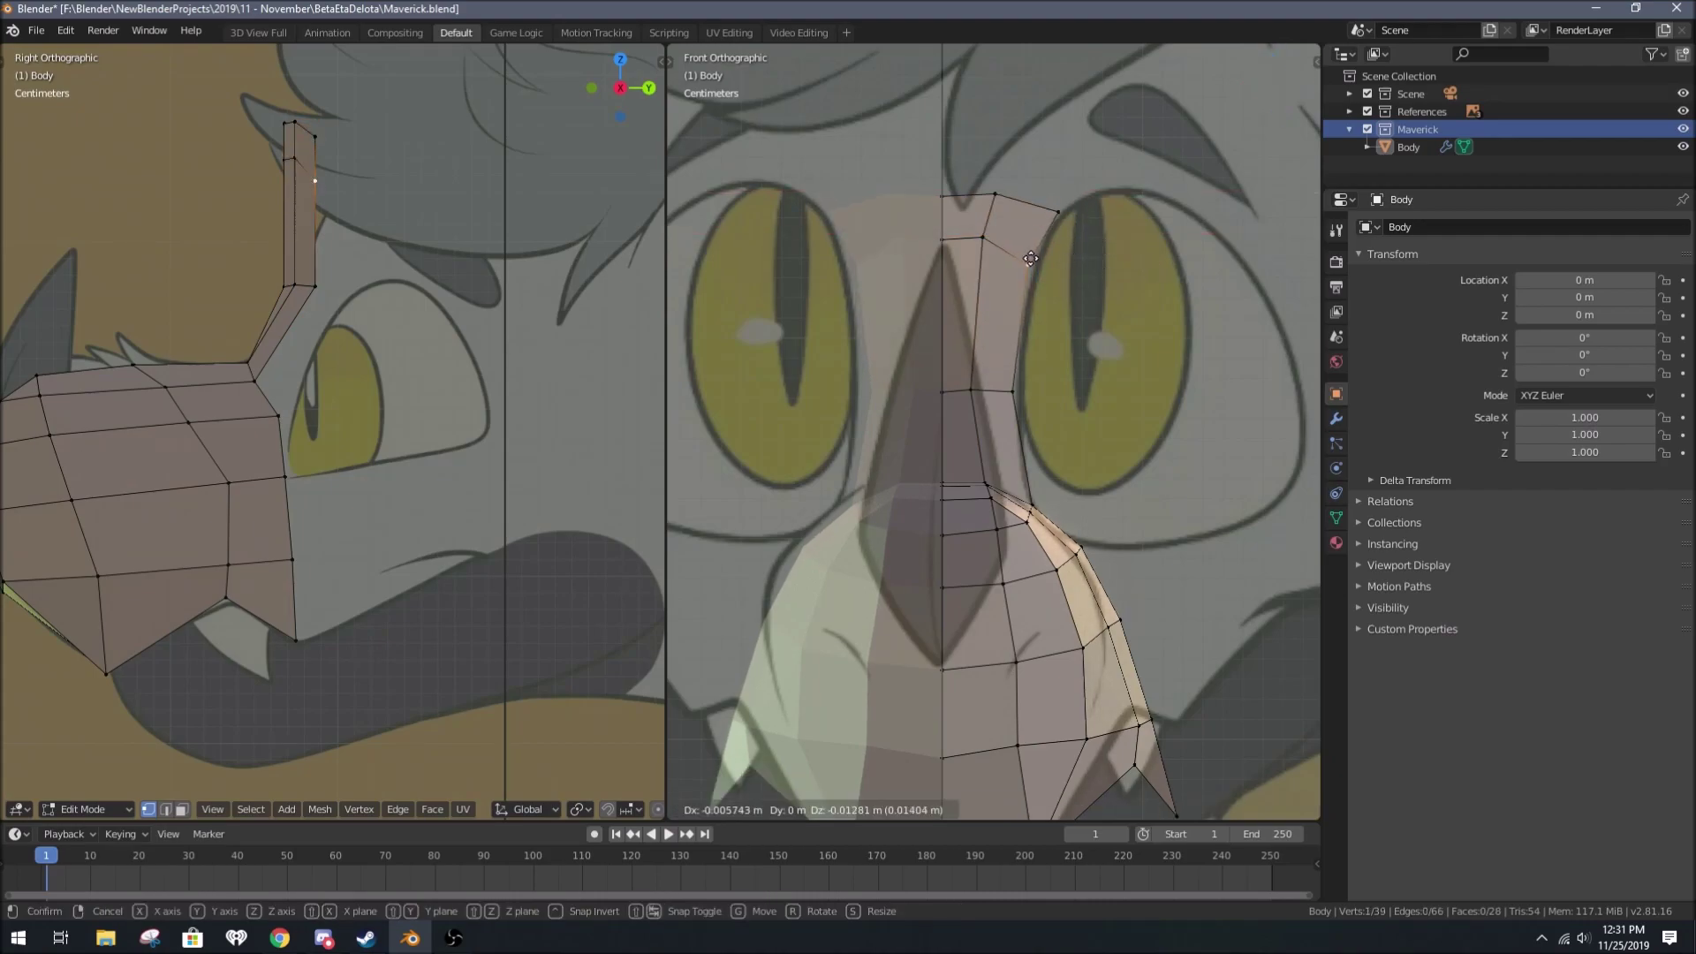
Step: Move vertices and circle-select the top vertices of the nose bridge
click(1030, 258)
key(alt+a)
key(c)
shift+middle_drag(340, 150, 336, 380)
key(Escape)
scroll(264, 312, down, 3)
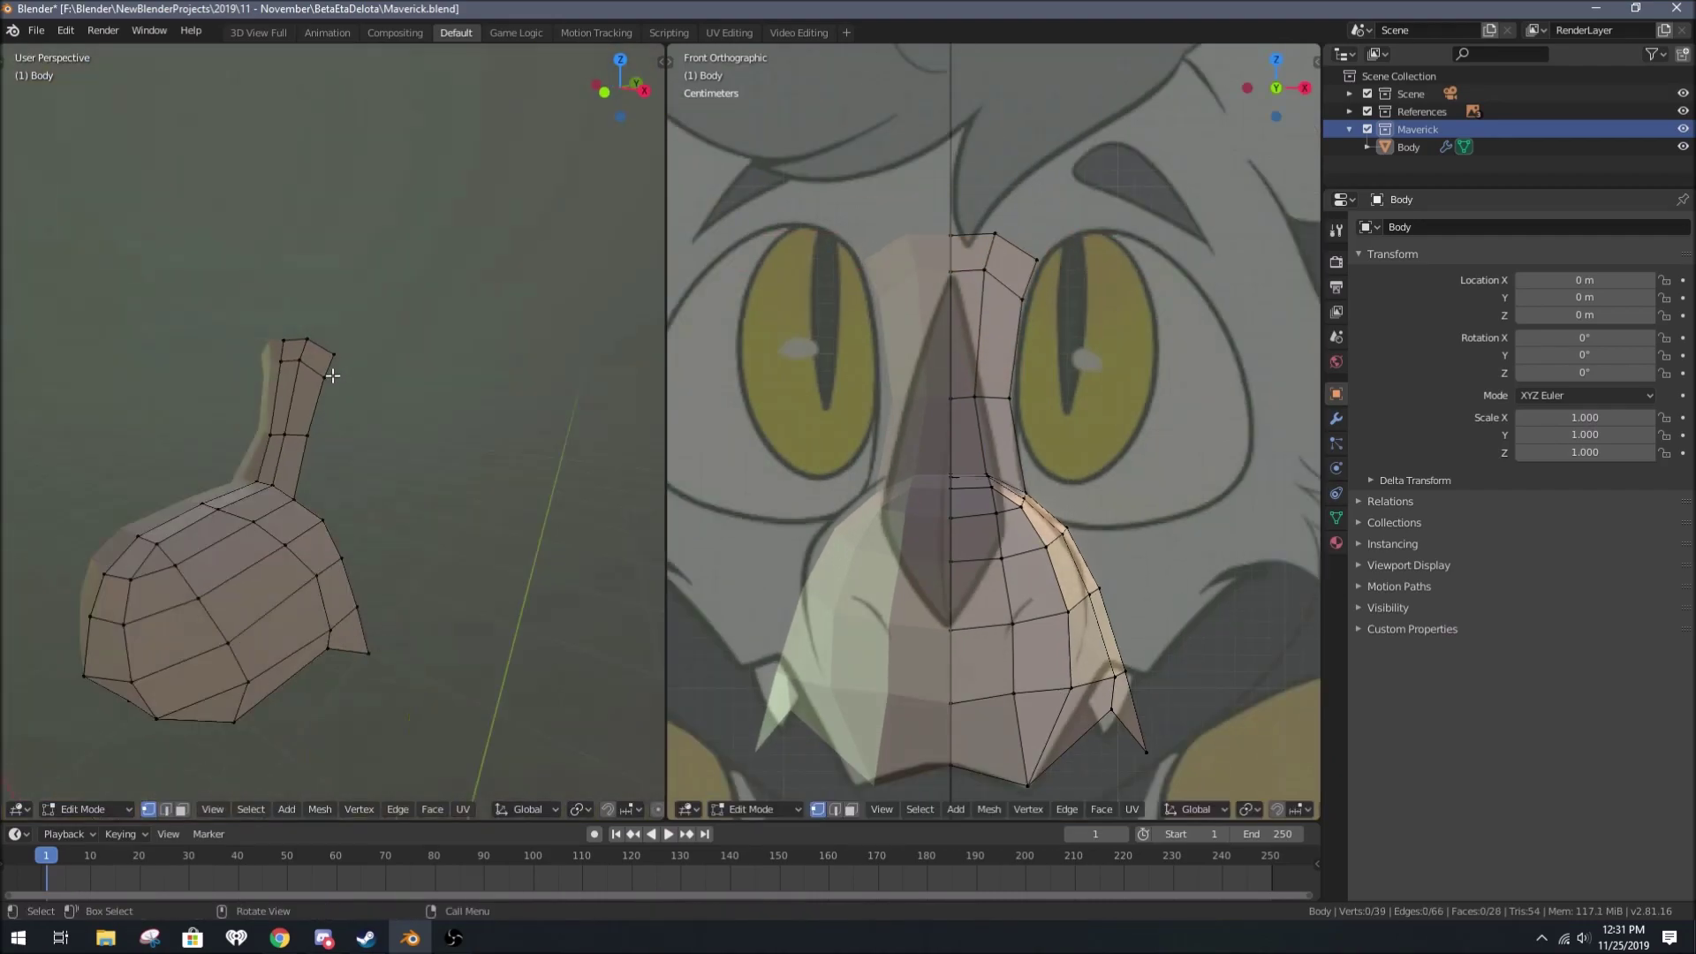
key(KP_3)
scroll(354, 409, up, 2)
Step: Extrude a ring of faces around the eye, close it, and move it along Y
shift+middle_drag(1185, 304, 1053, 255)
key(e)
click(1158, 244)
key(e)
click(1196, 362)
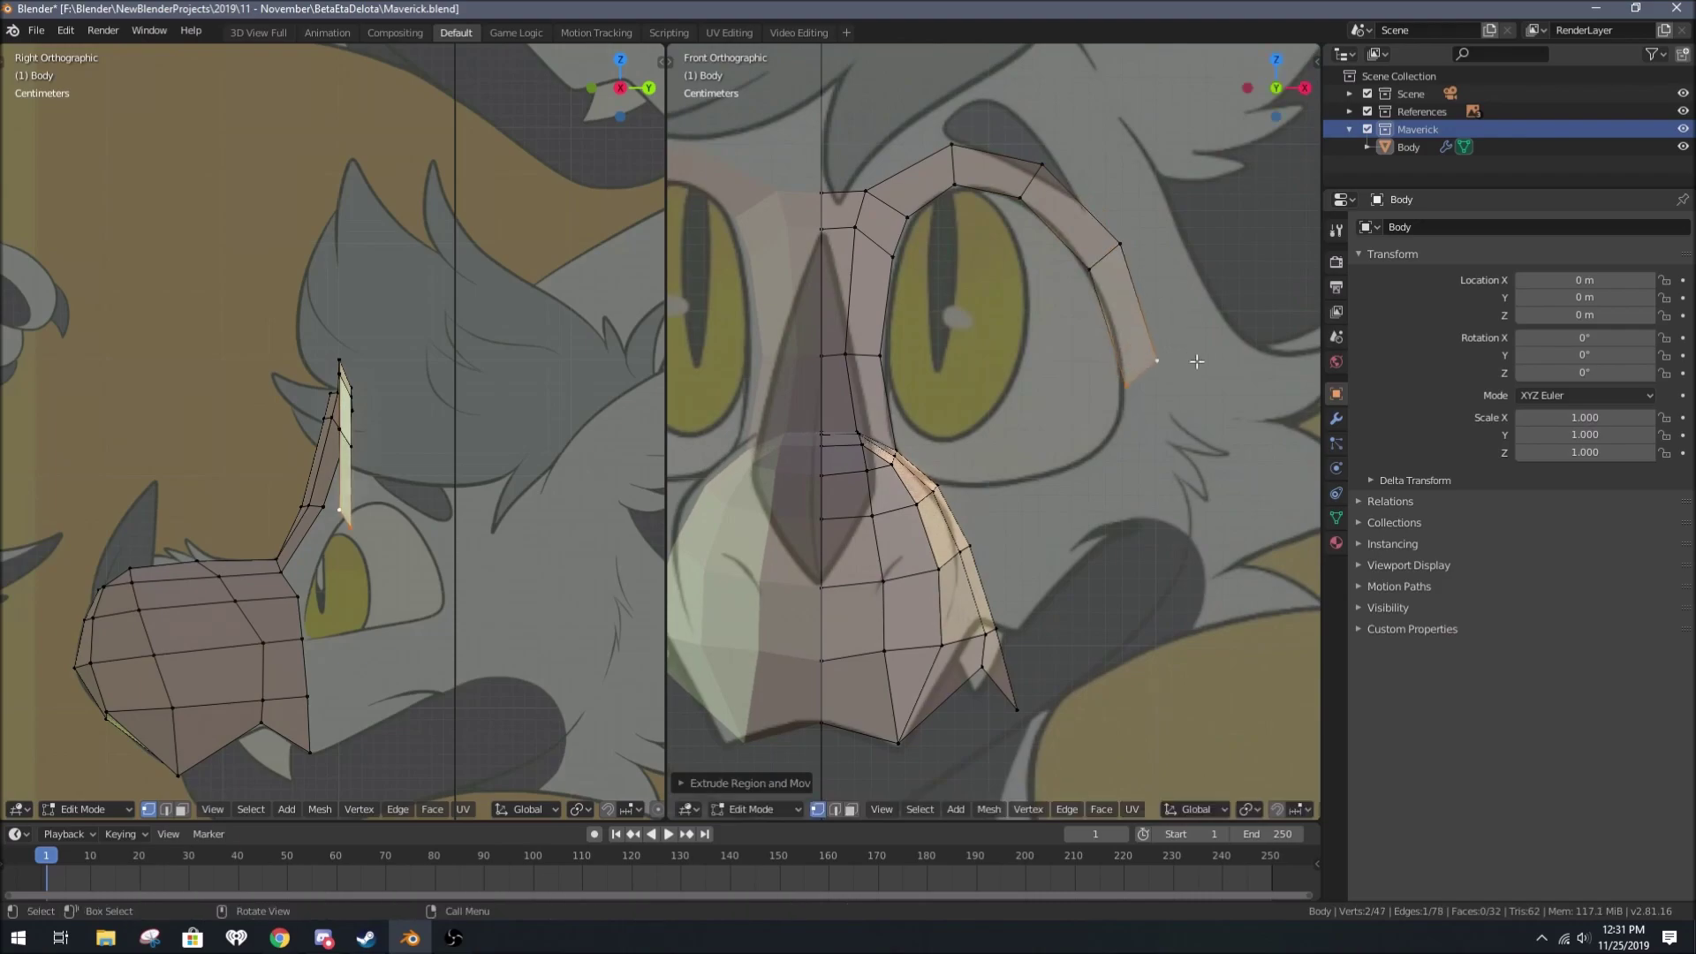
key(f)
mouse_move(507, 533)
middle_down()
mouse_move(378, 575)
mouse_move(371, 530)
middle_up()
key(KP_3)
key(g)
key(y)
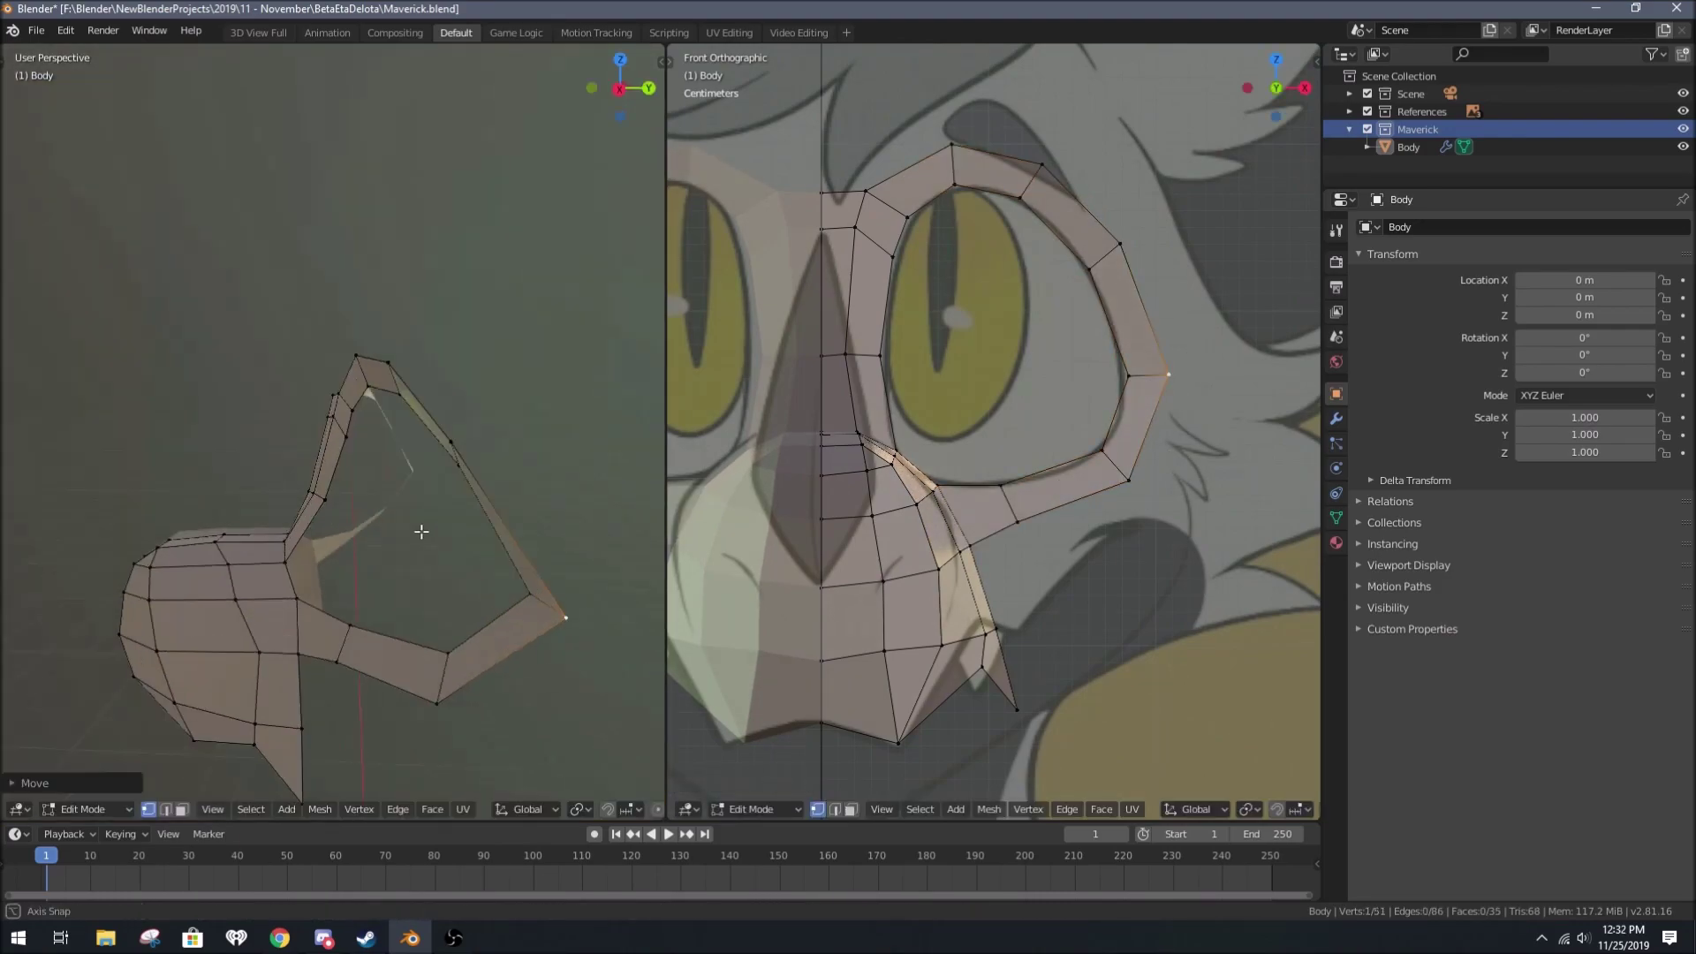
Step: Adjust eye-ring vertices along X and add Subdivision Surface (viewport 1, render 2)
scroll(311, 618, up, 4)
key(2)
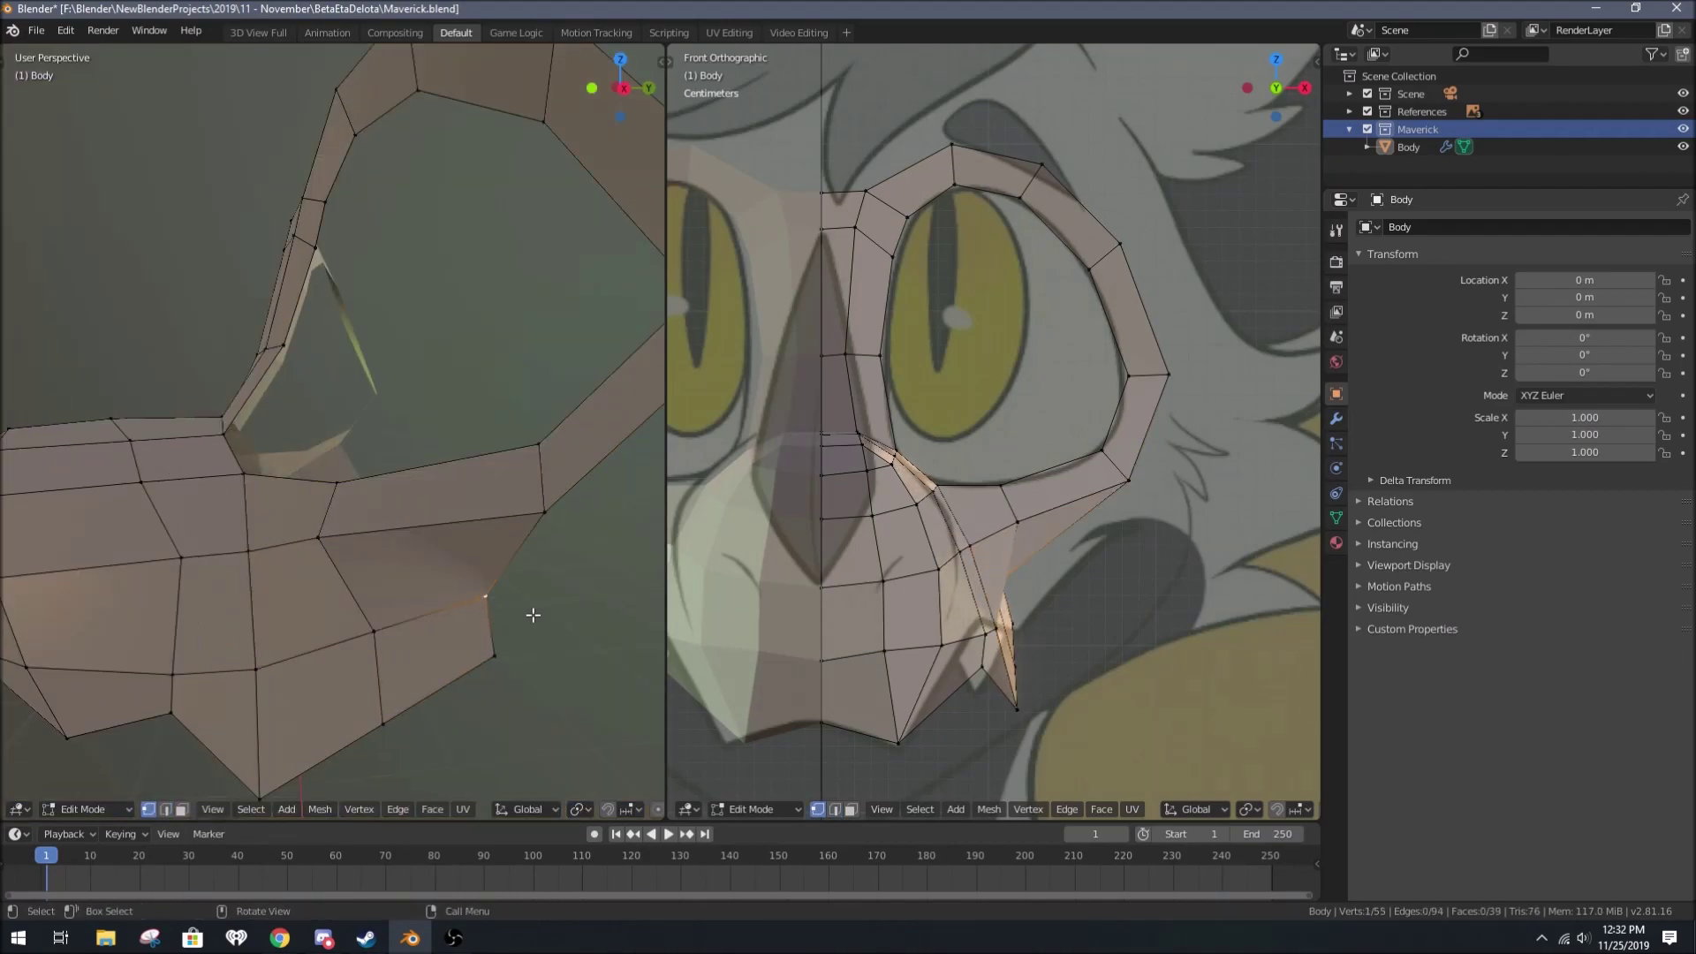
click(1096, 525)
key(KP_3)
key(g)
key(x)
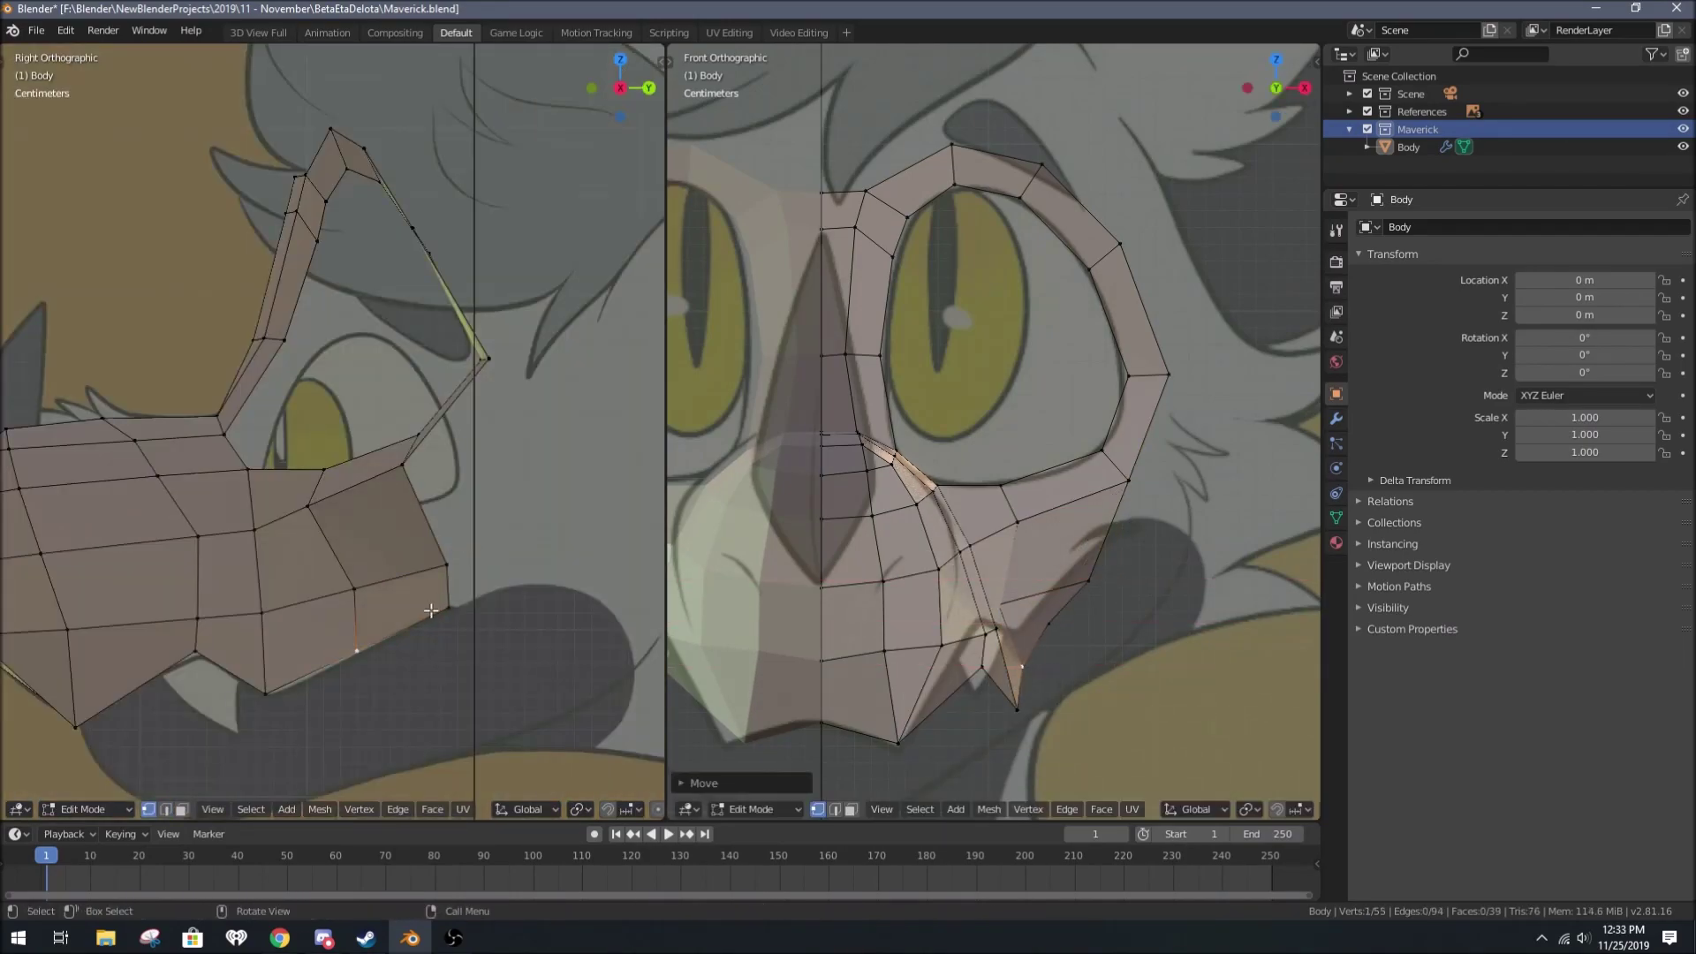
scroll(430, 611, down, 3)
click(1336, 418)
key(ctrl+1)
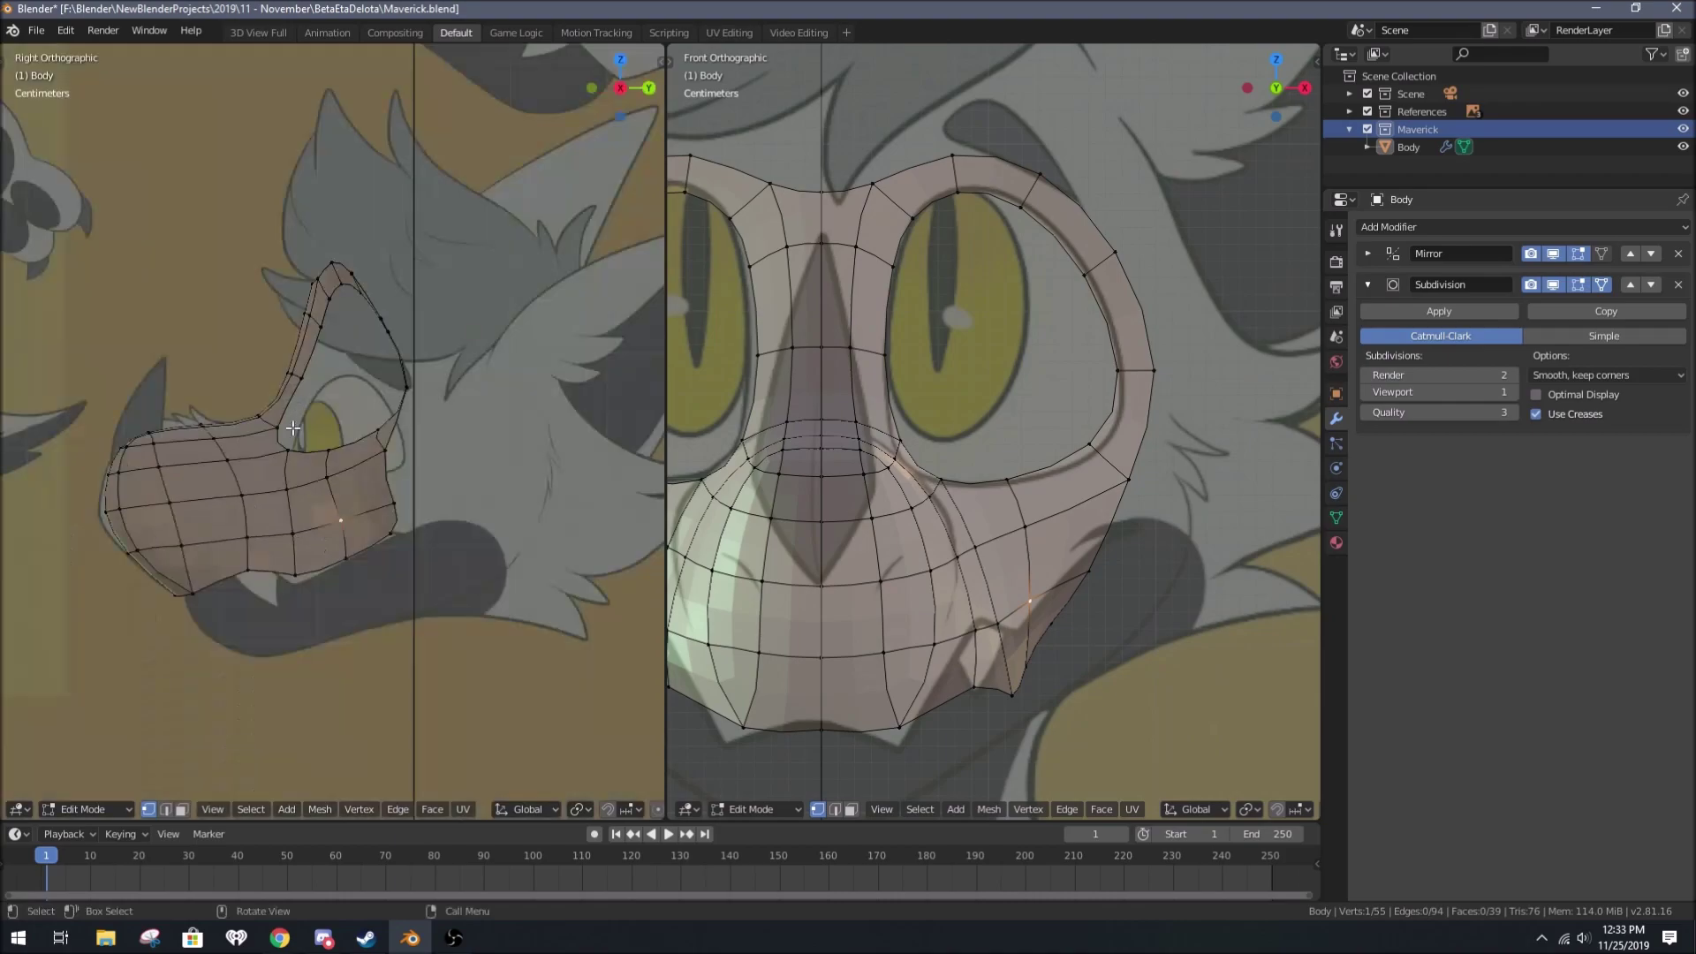
Step: Set the Side reference image to draw in front and check the Back image's settings
scroll(293, 429, up, 5)
key(Tab)
click(1348, 111)
click(1407, 164)
click(1604, 377)
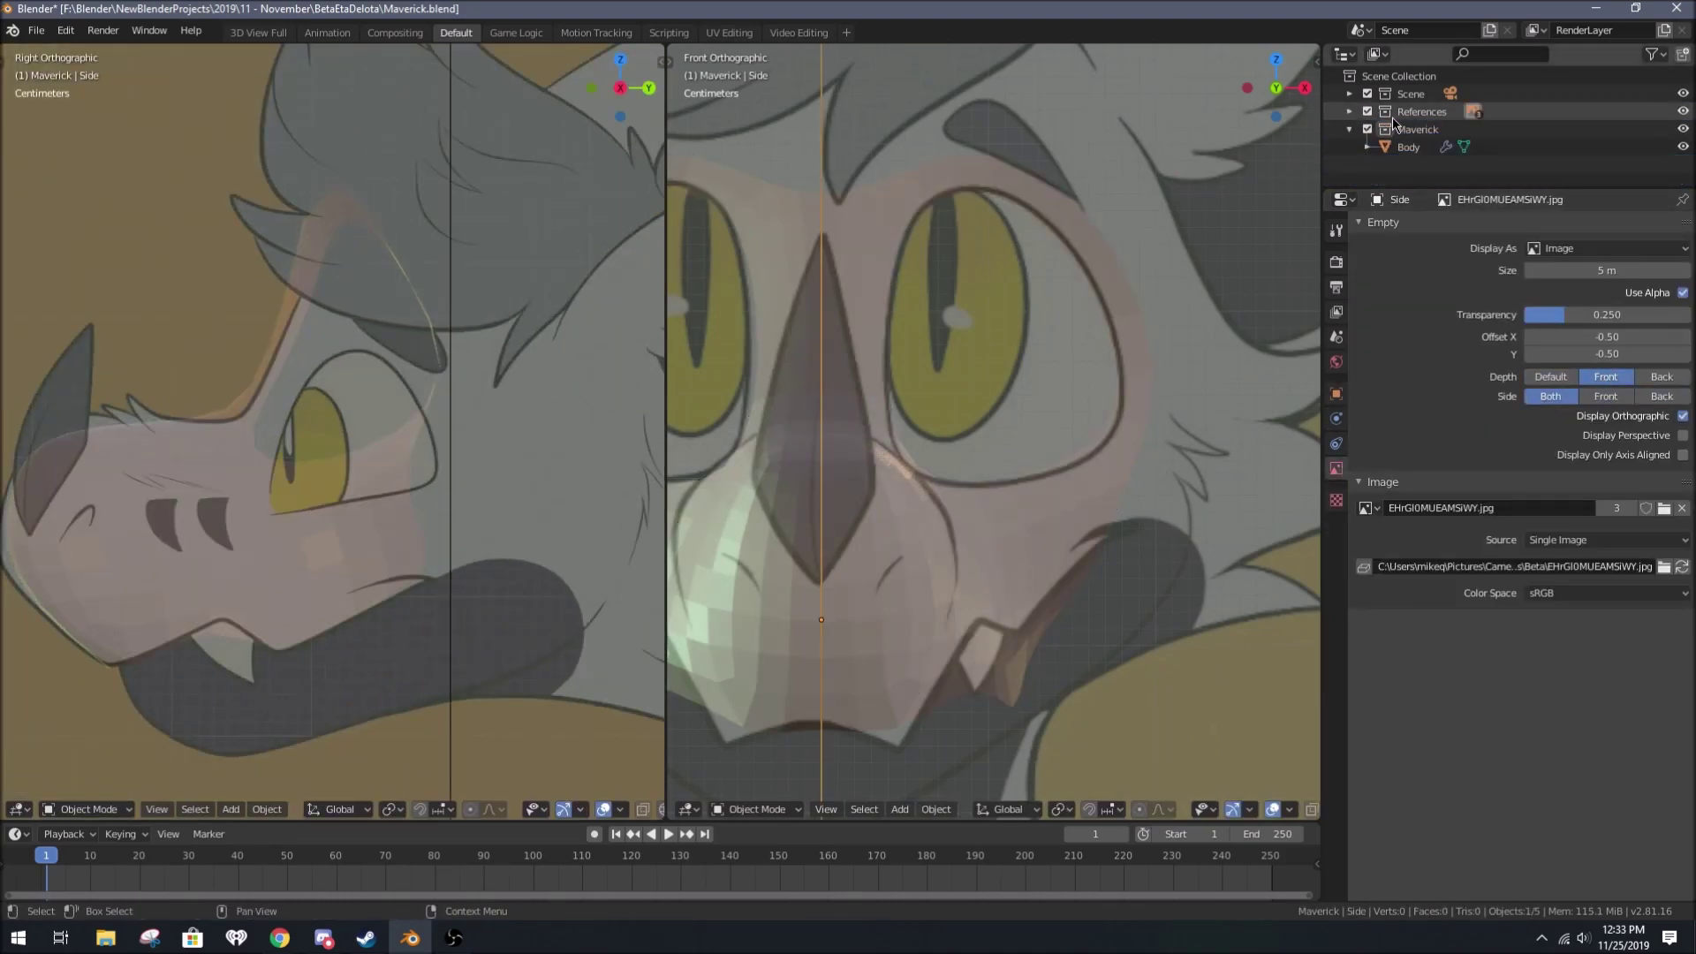
click(1349, 112)
click(1408, 129)
click(1336, 393)
click(1348, 111)
Step: Nudge a vertex on the Body's eye loop from the front view
click(1408, 147)
key(Tab)
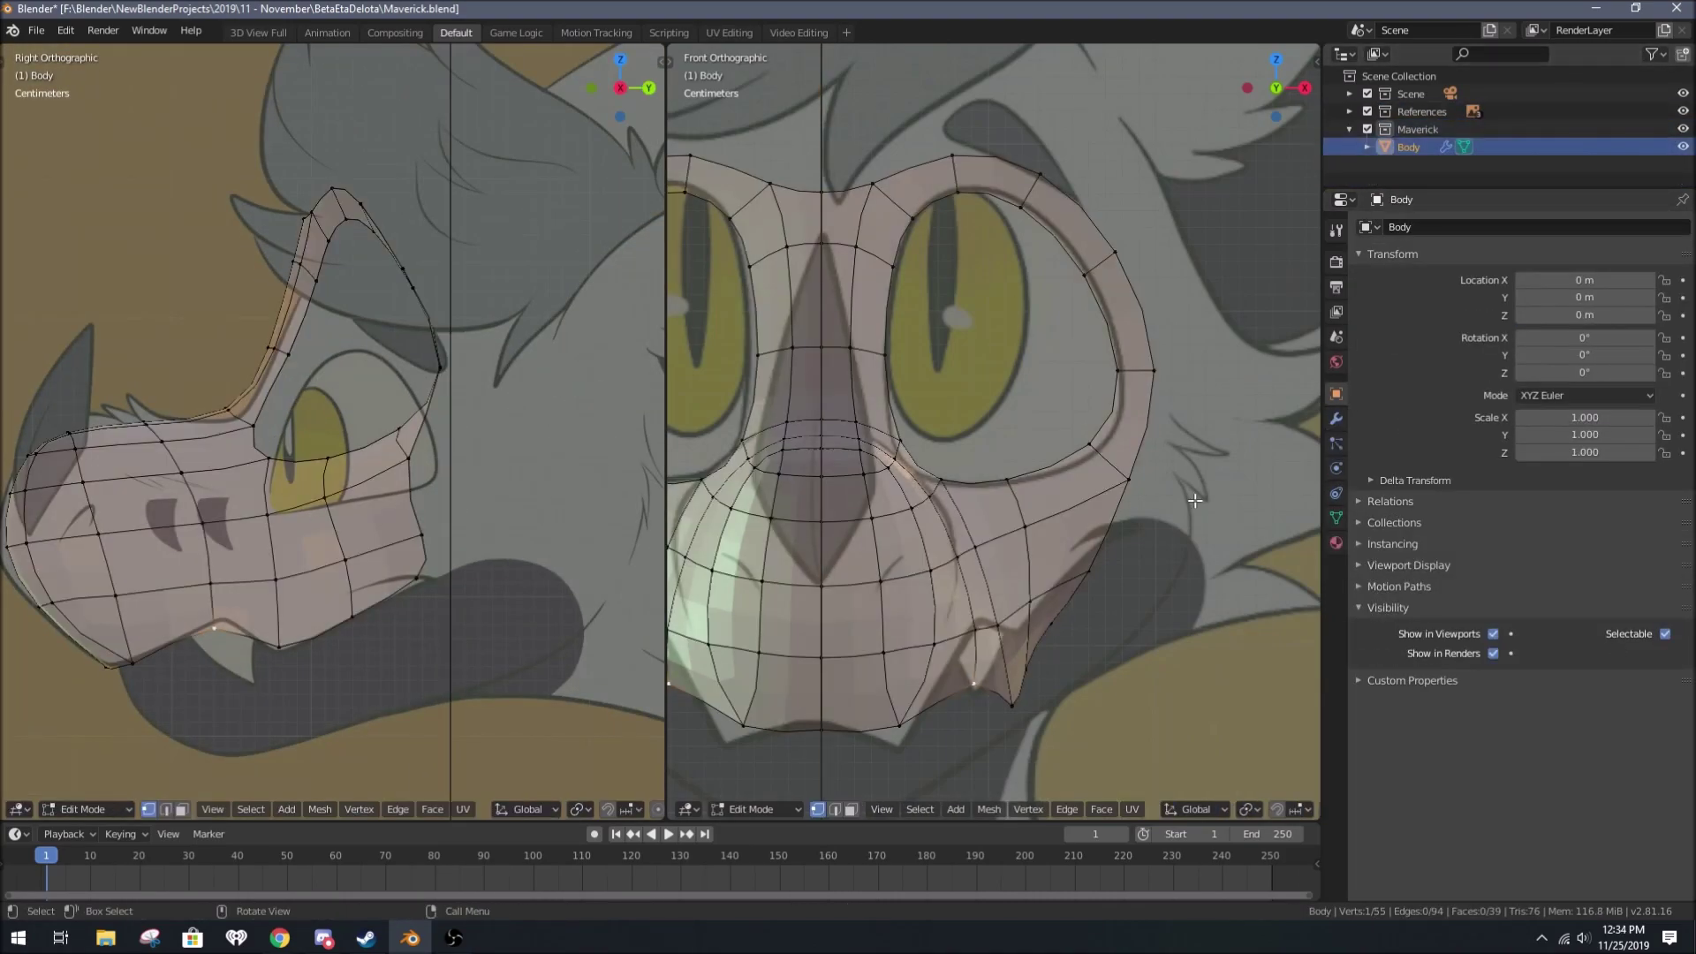
click(1336, 418)
mouse_move(336, 397)
middle_down()
mouse_move(382, 386)
mouse_move(333, 443)
middle_up()
key(KP_1)
scroll(383, 386, up, 5)
scroll(530, 548, up, 3)
middle_drag(503, 546, 380, 495)
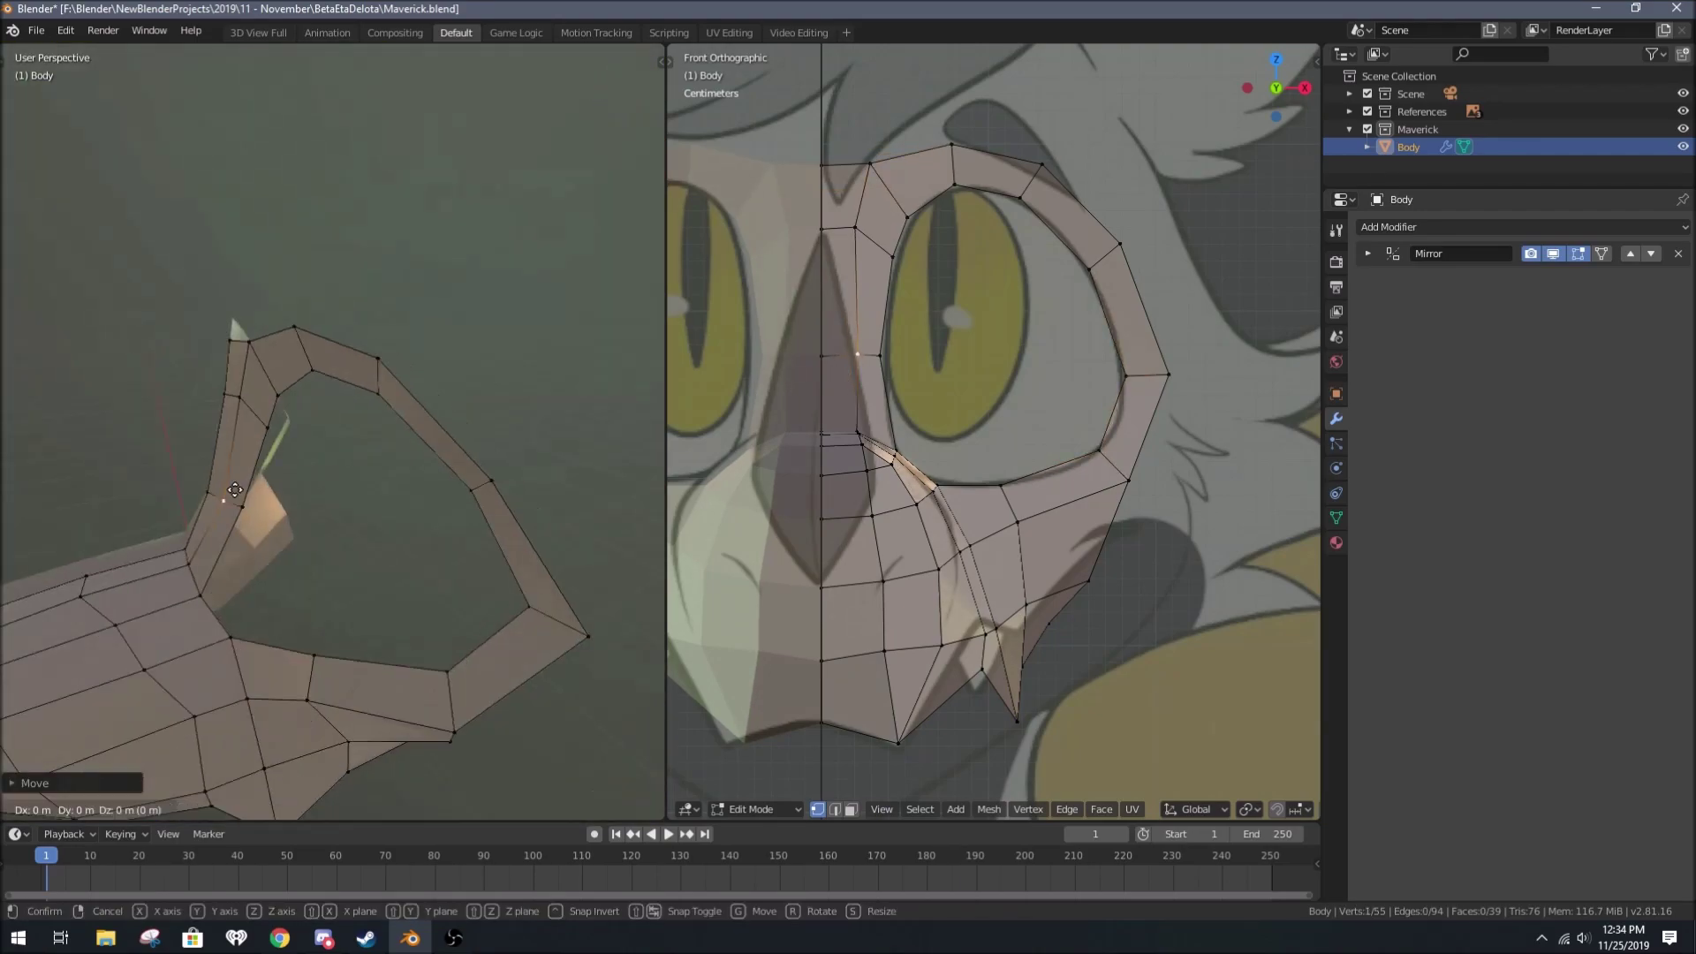
drag(321, 448, 353, 540)
click(326, 510)
Step: Review the head from below and add a UV sphere for the eyeball
middle_drag(326, 510, 367, 630)
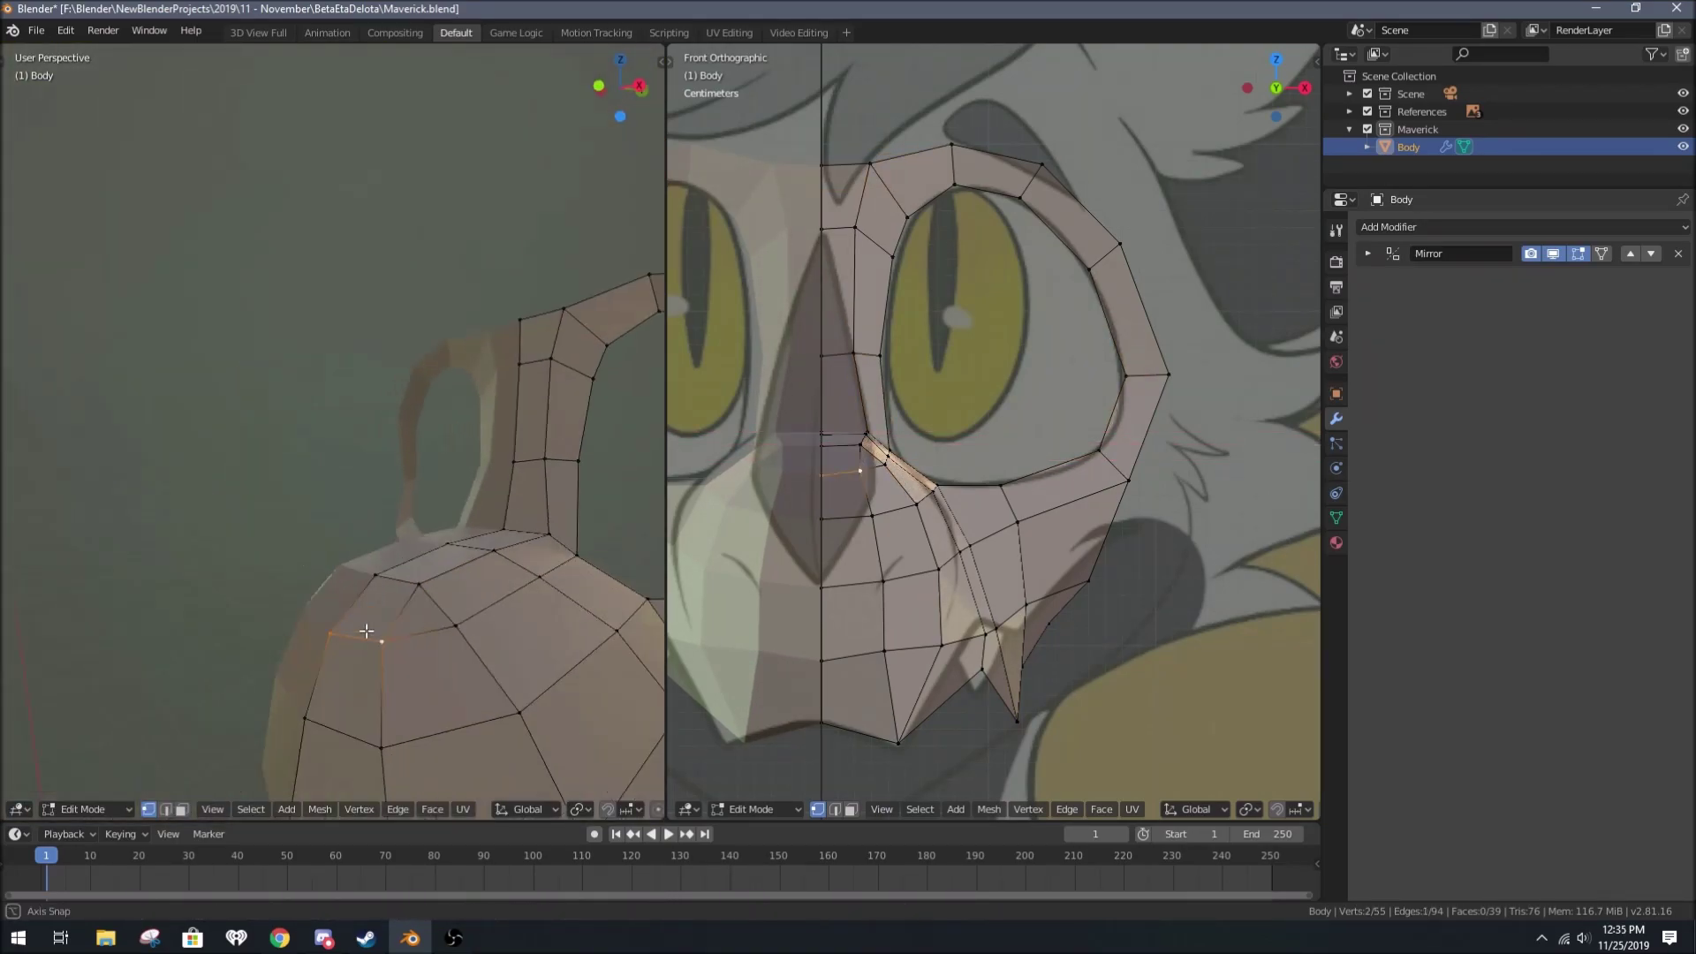
middle_drag(443, 581, 416, 495)
scroll(416, 474, down, 3)
key(shift+s)
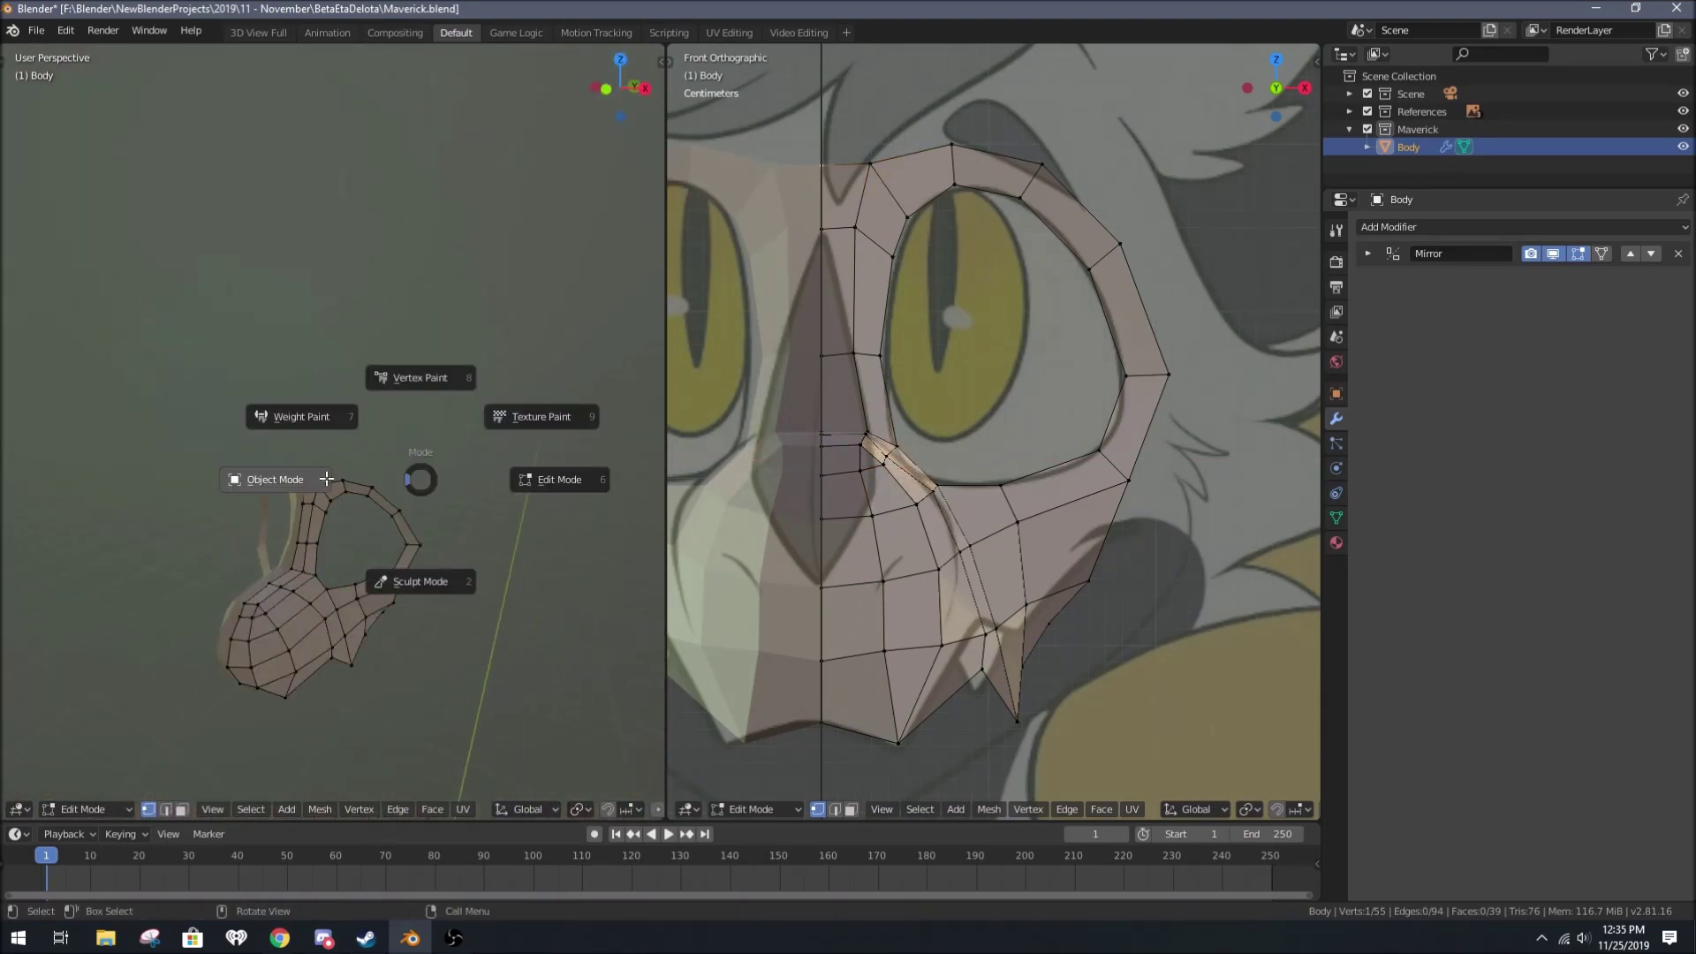
key(KP_1)
Step: Raise the eyeball sphere along Z and scale it to fit over the eye
key(g)
key(z)
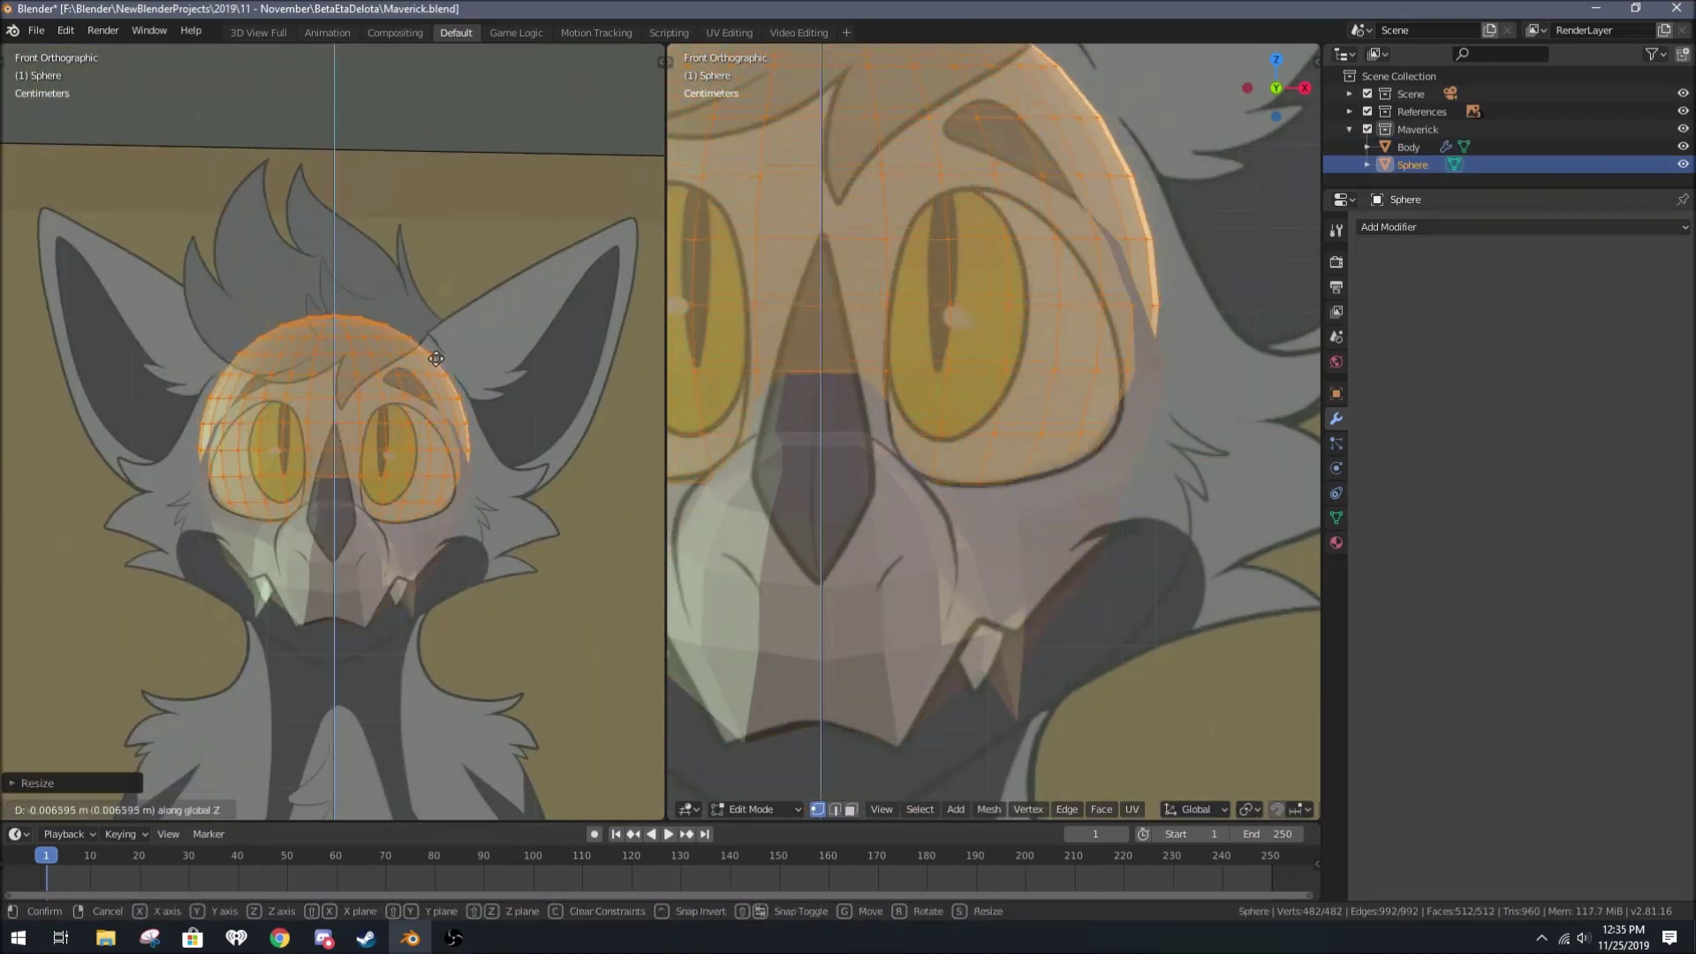
click(436, 358)
key(KP_3)
key(Tab)
mouse_move(435, 358)
middle_down()
mouse_move(278, 426)
mouse_move(479, 371)
middle_up()
key(Tab)
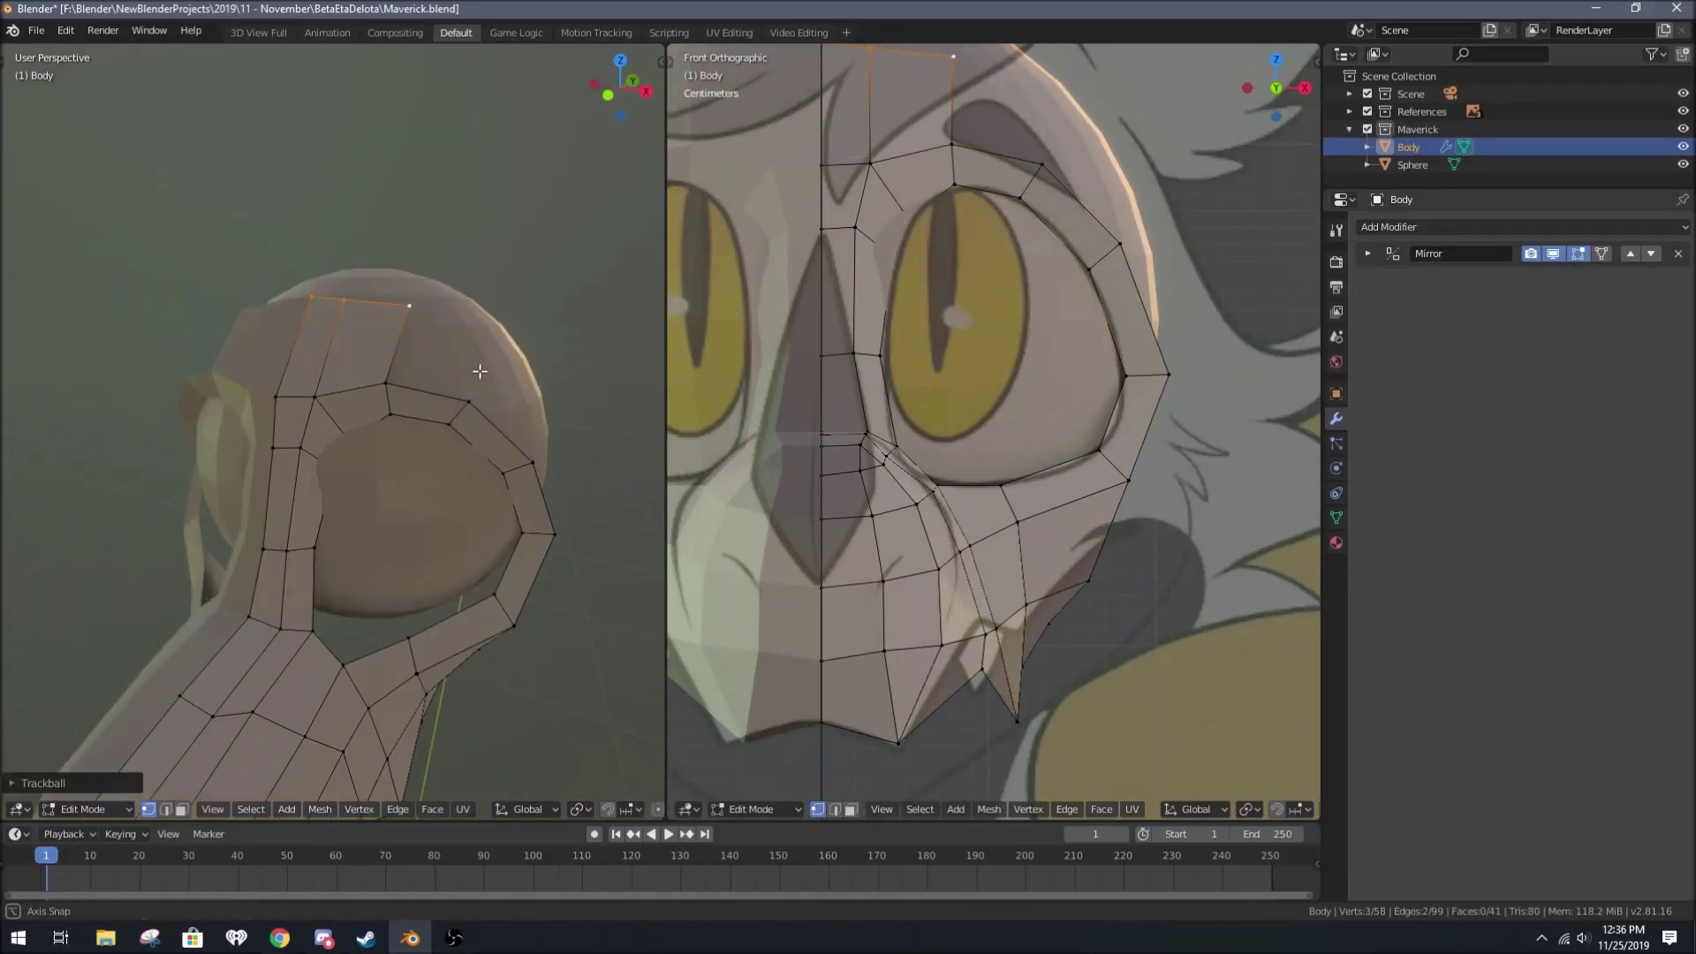
key(KP_3)
Step: Extrude the eye loop's top edges and a border edge vertically along Z
key(e)
click(594, 378)
middle_drag(594, 378, 303, 395)
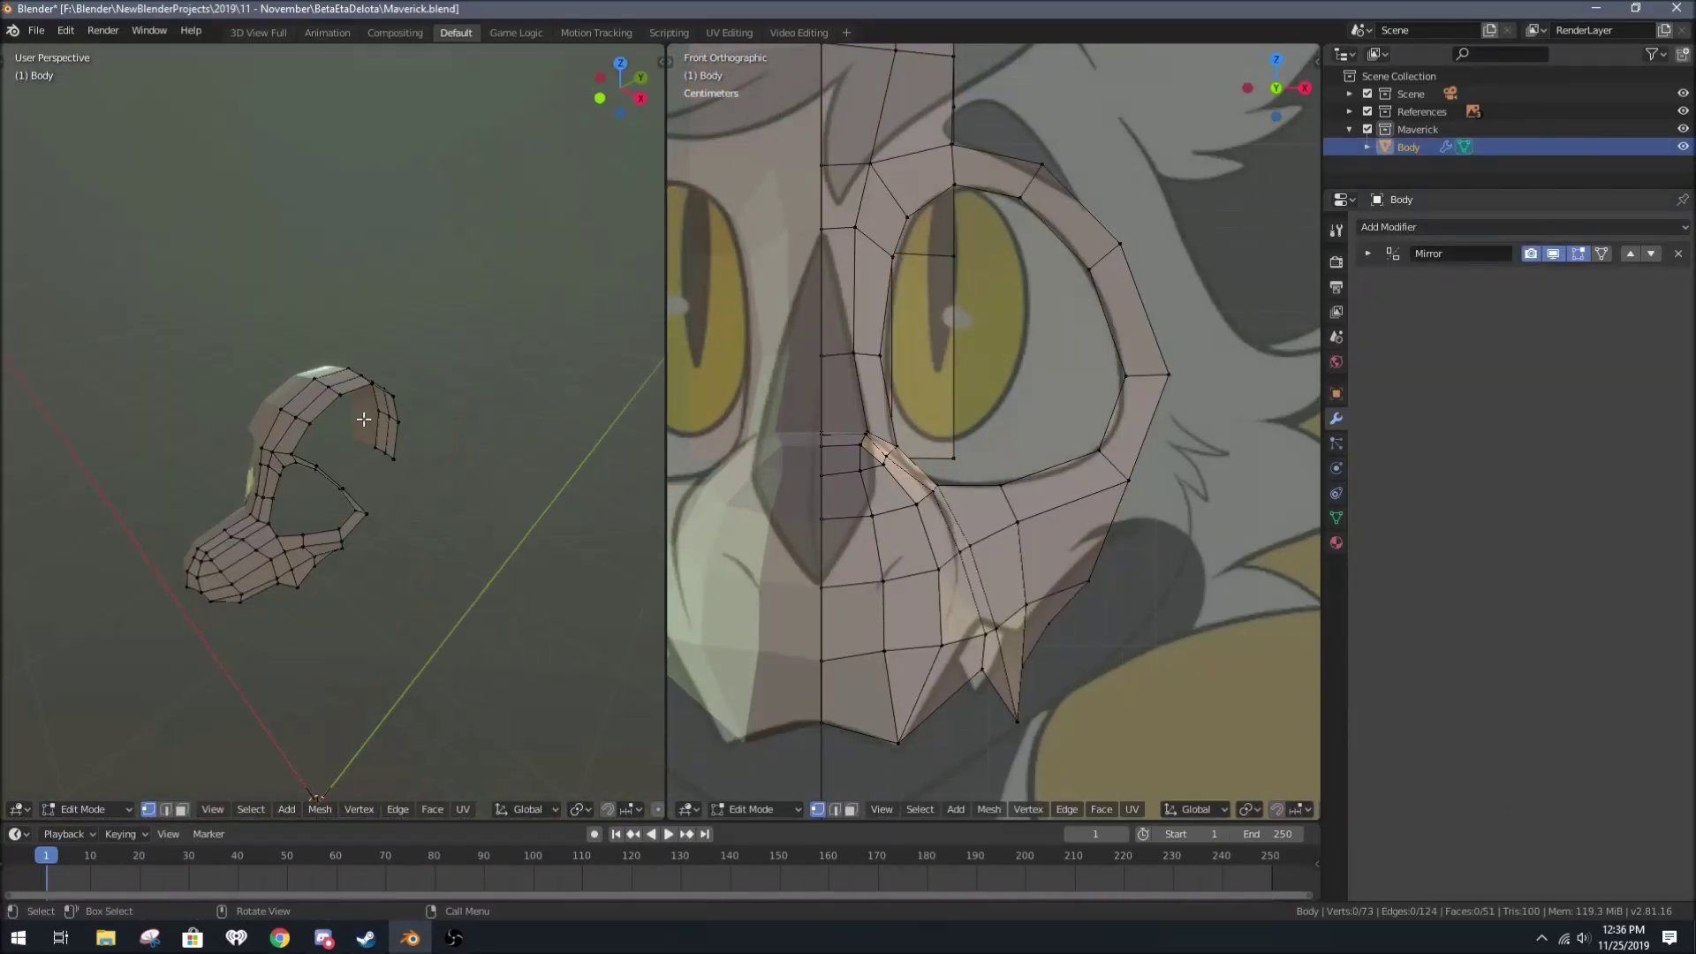
mouse_move(352, 446)
middle_down()
mouse_move(227, 359)
mouse_move(296, 562)
middle_up()
click(296, 561)
key(e)
key(z)
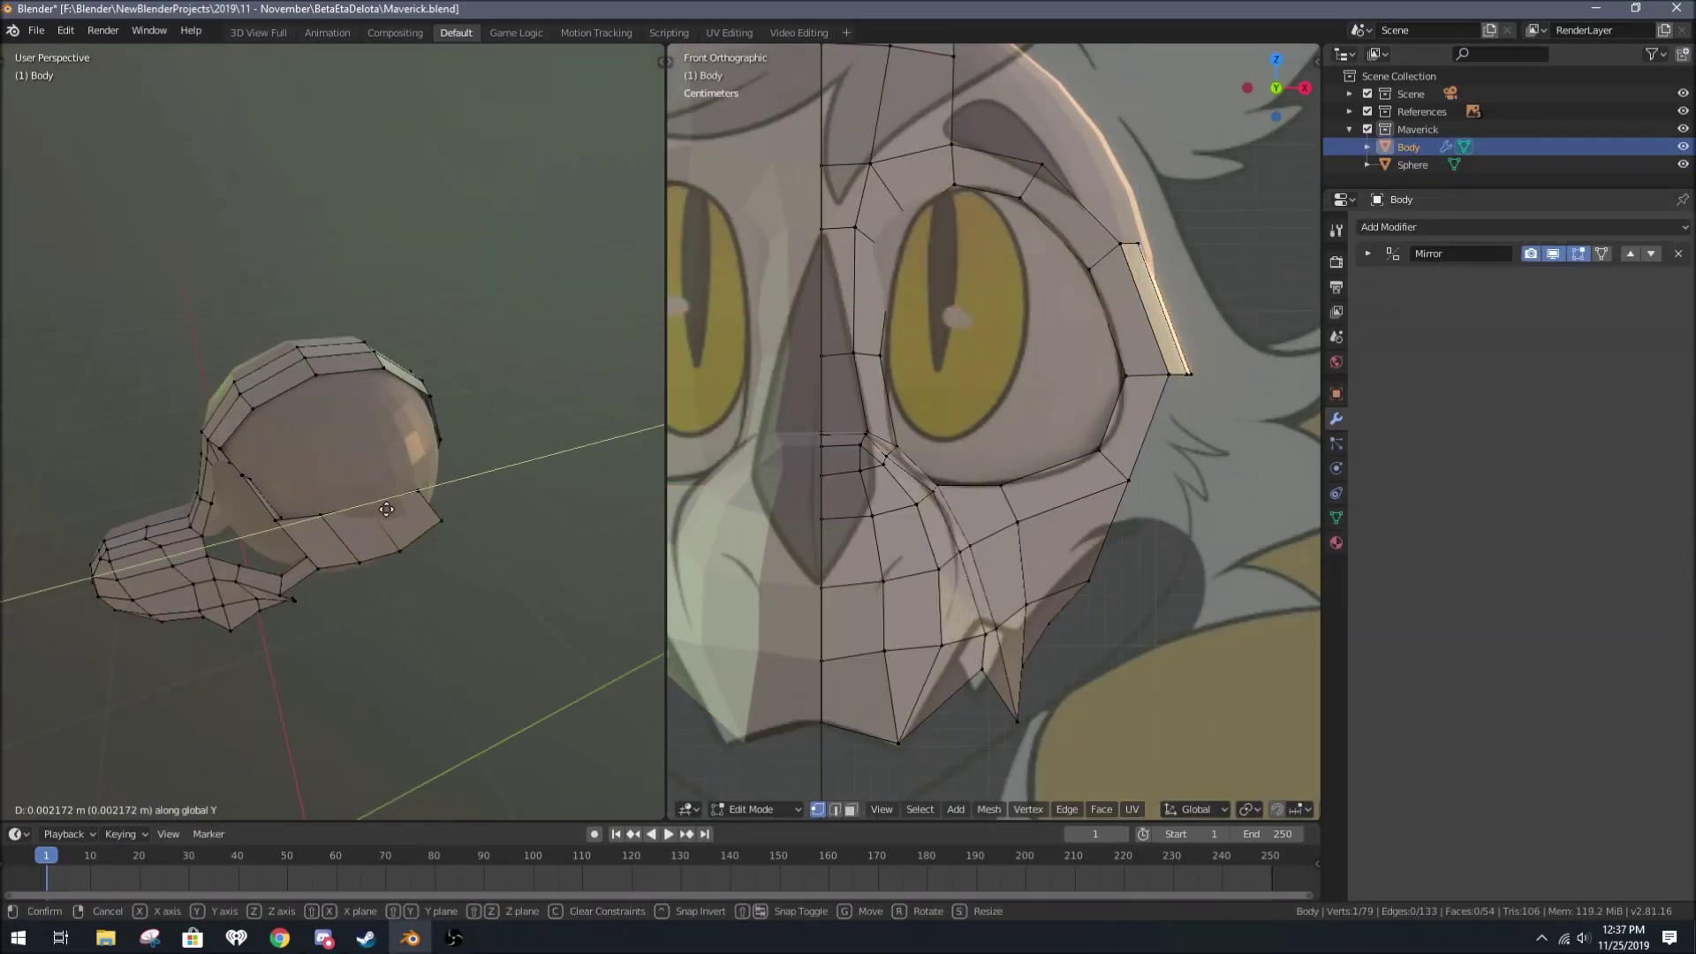
shift+click(368, 505)
mouse_move(368, 505)
middle_down()
mouse_move(327, 507)
mouse_move(484, 512)
middle_up()
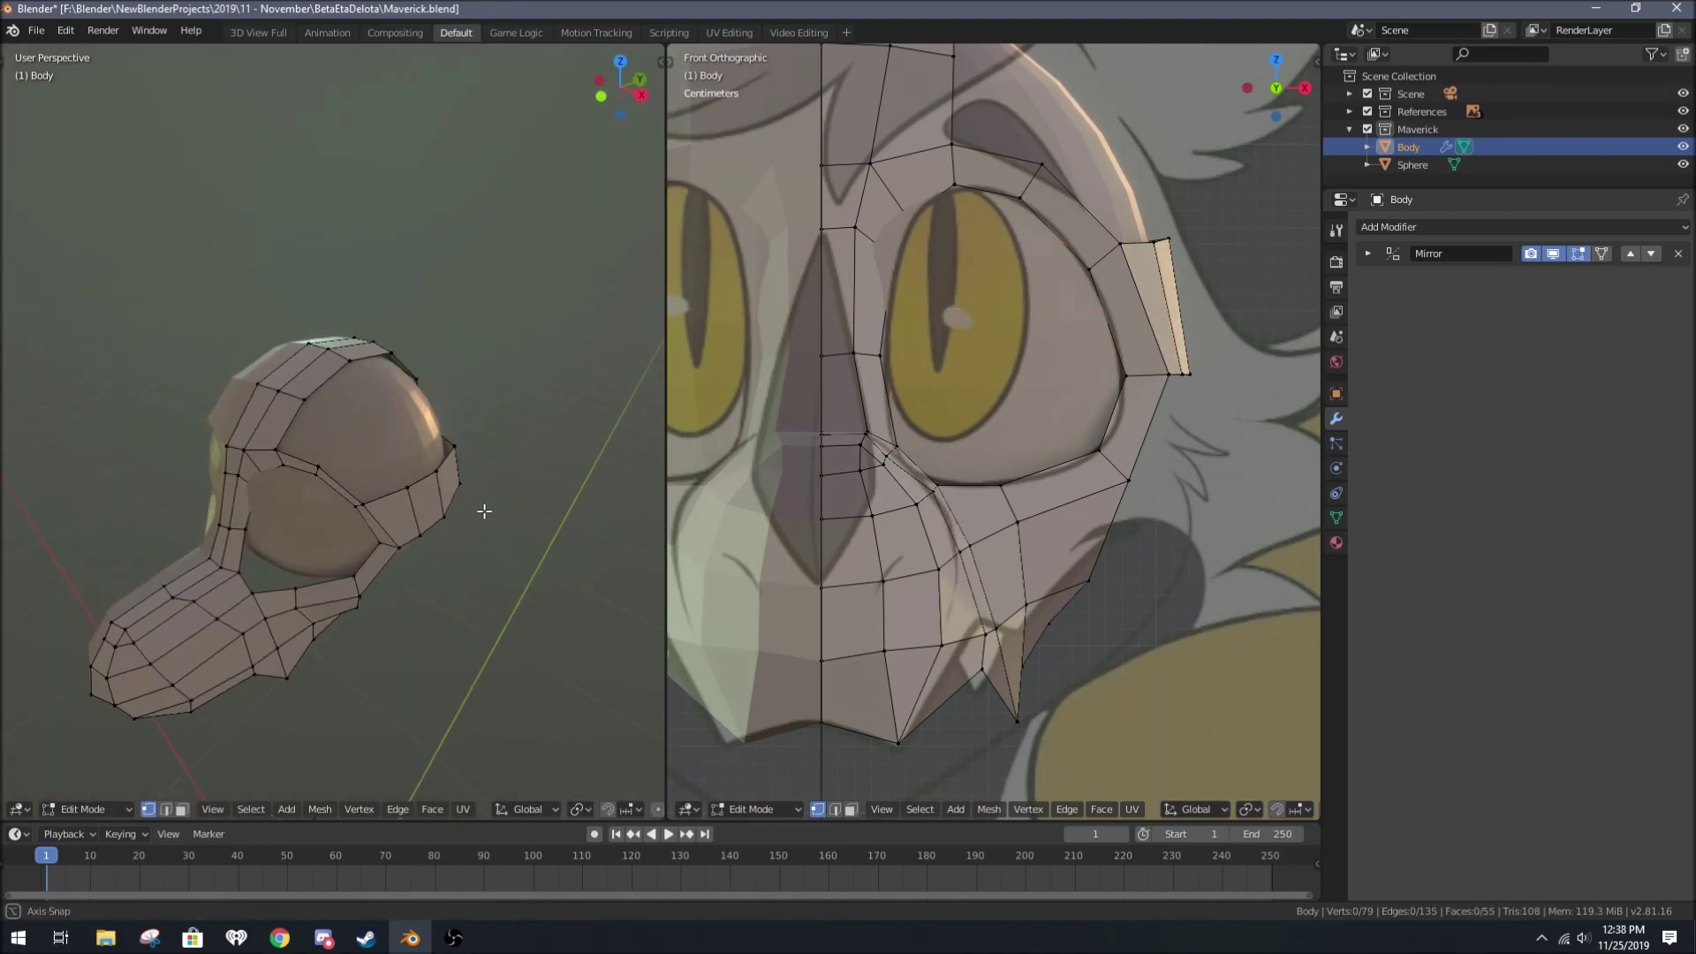
click(359, 320)
Step: Fill a face between the extruded edges and move a head-edge vertex along Y
mouse_move(358, 320)
middle_down()
mouse_move(294, 446)
mouse_move(405, 495)
middle_up()
key(f)
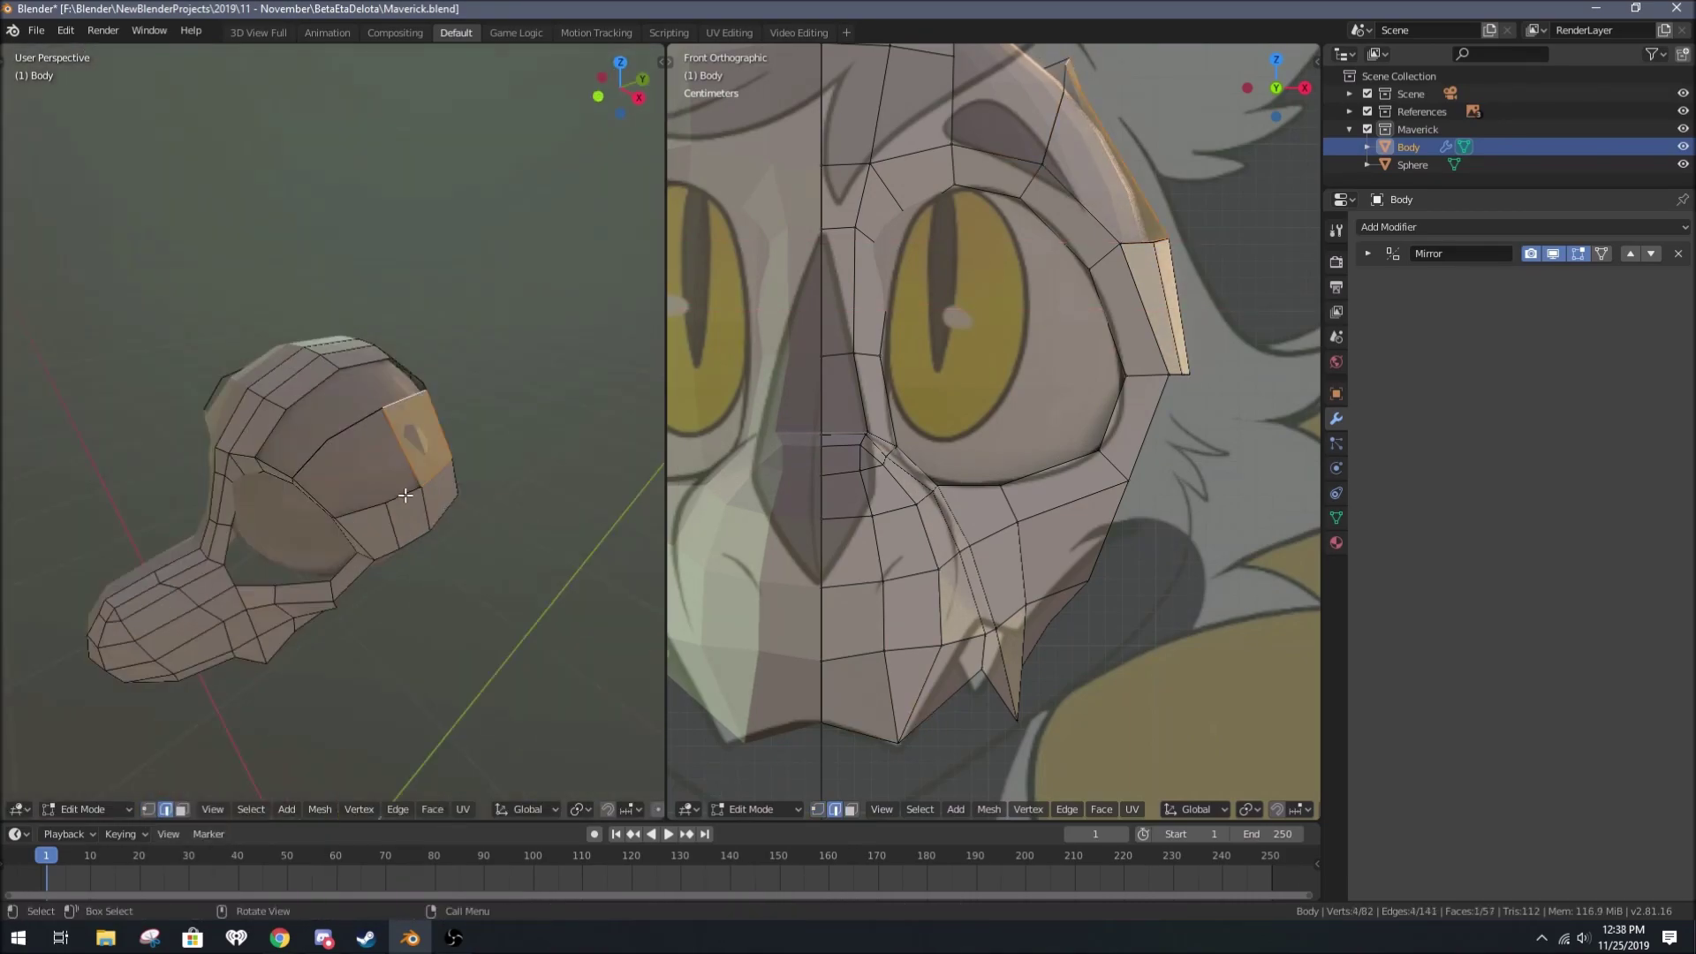
mouse_move(318, 381)
middle_down()
mouse_move(519, 360)
mouse_move(318, 386)
middle_up()
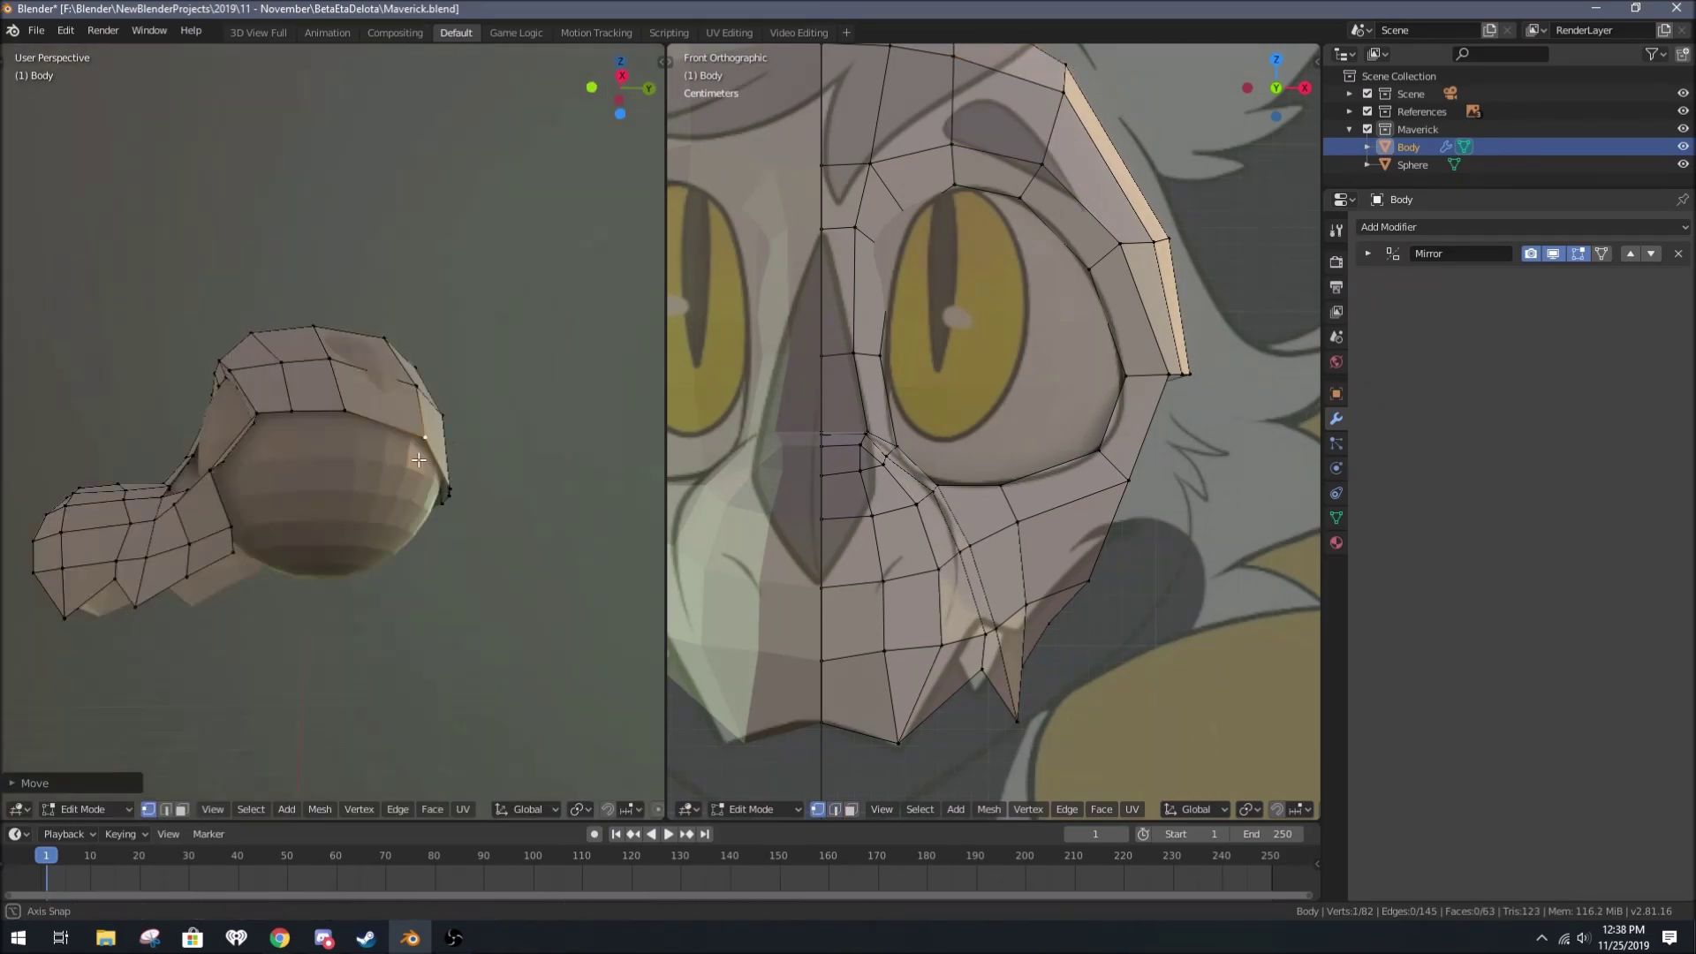
key(1)
click(304, 375)
key(g)
key(y)
alt+middle_drag(318, 477, 369, 607)
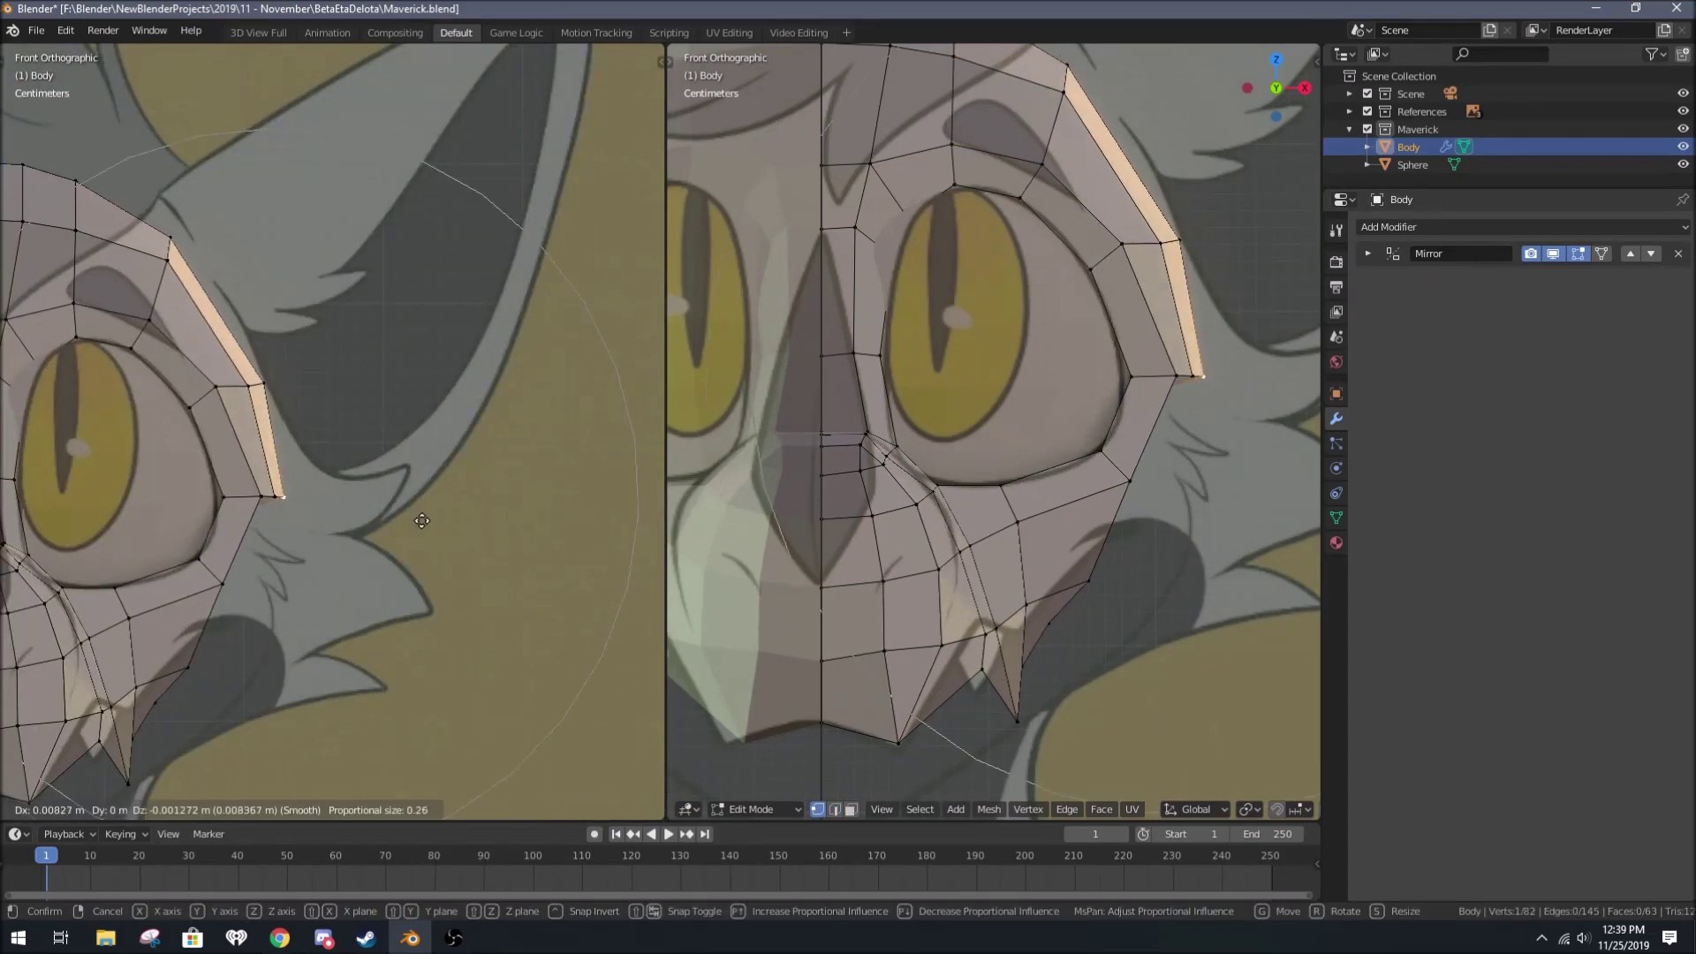
click(421, 521)
mouse_move(421, 521)
middle_down()
mouse_move(299, 465)
mouse_move(455, 473)
middle_up()
mouse_move(334, 540)
alt+middle_down()
mouse_move(133, 371)
mouse_move(347, 450)
mouse_move(395, 442)
mouse_move(263, 461)
mouse_move(442, 543)
alt+middle_up()
Step: Extrude more edges around the eyeball and add Subdivision Surface (viewport 1, render 2)
key(e)
click(309, 495)
key(2)
shift+click(263, 461)
key(e)
click(349, 451)
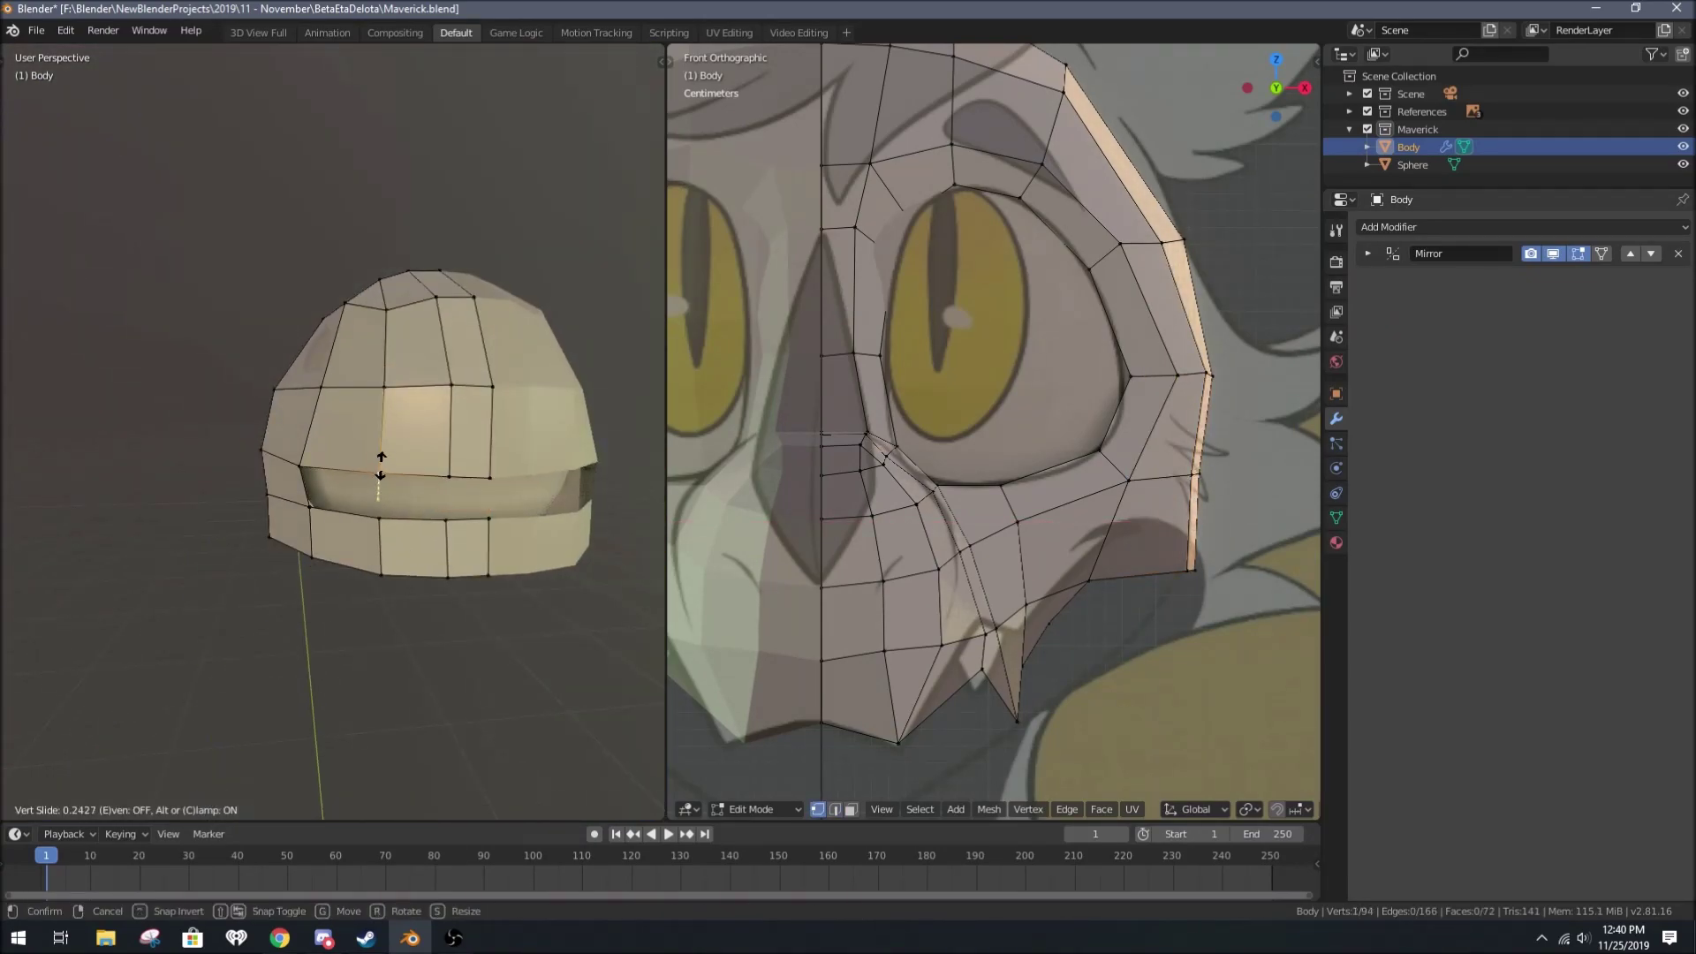
click(381, 466)
mouse_move(380, 466)
middle_down()
mouse_move(343, 499)
mouse_move(182, 560)
mouse_move(277, 493)
middle_up()
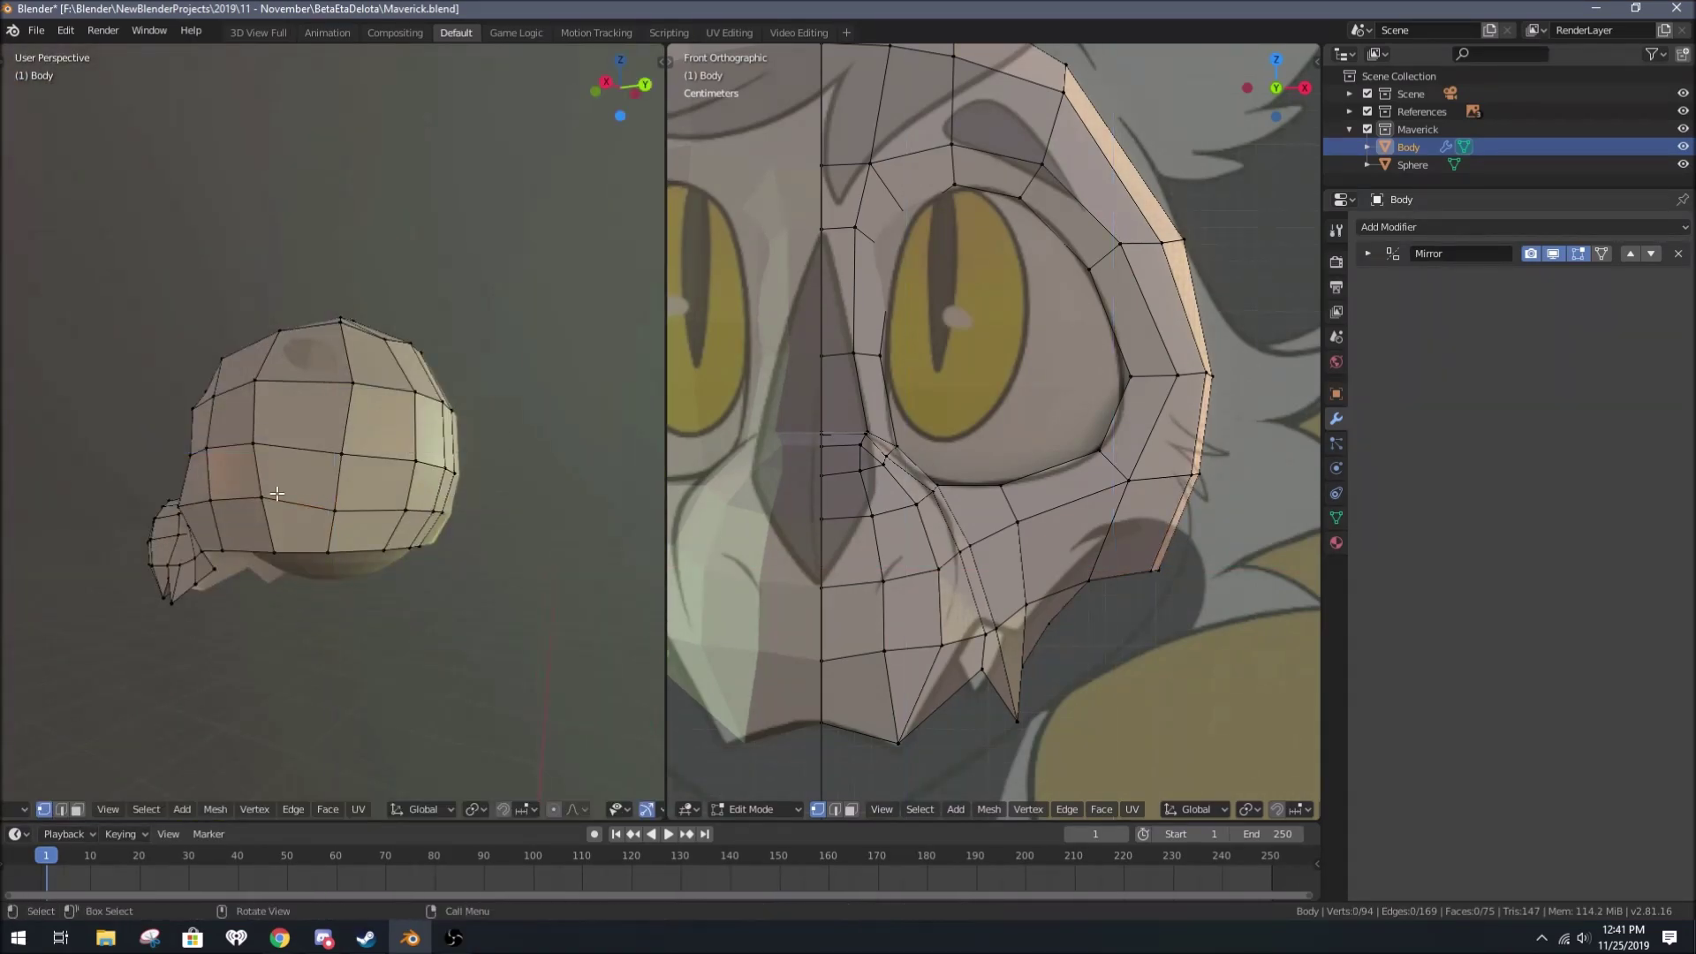
key(ctrl+1)
Step: Place the duplicated edge chain beneath the eyeball and fill it into new faces
scroll(987, 809, down, 3)
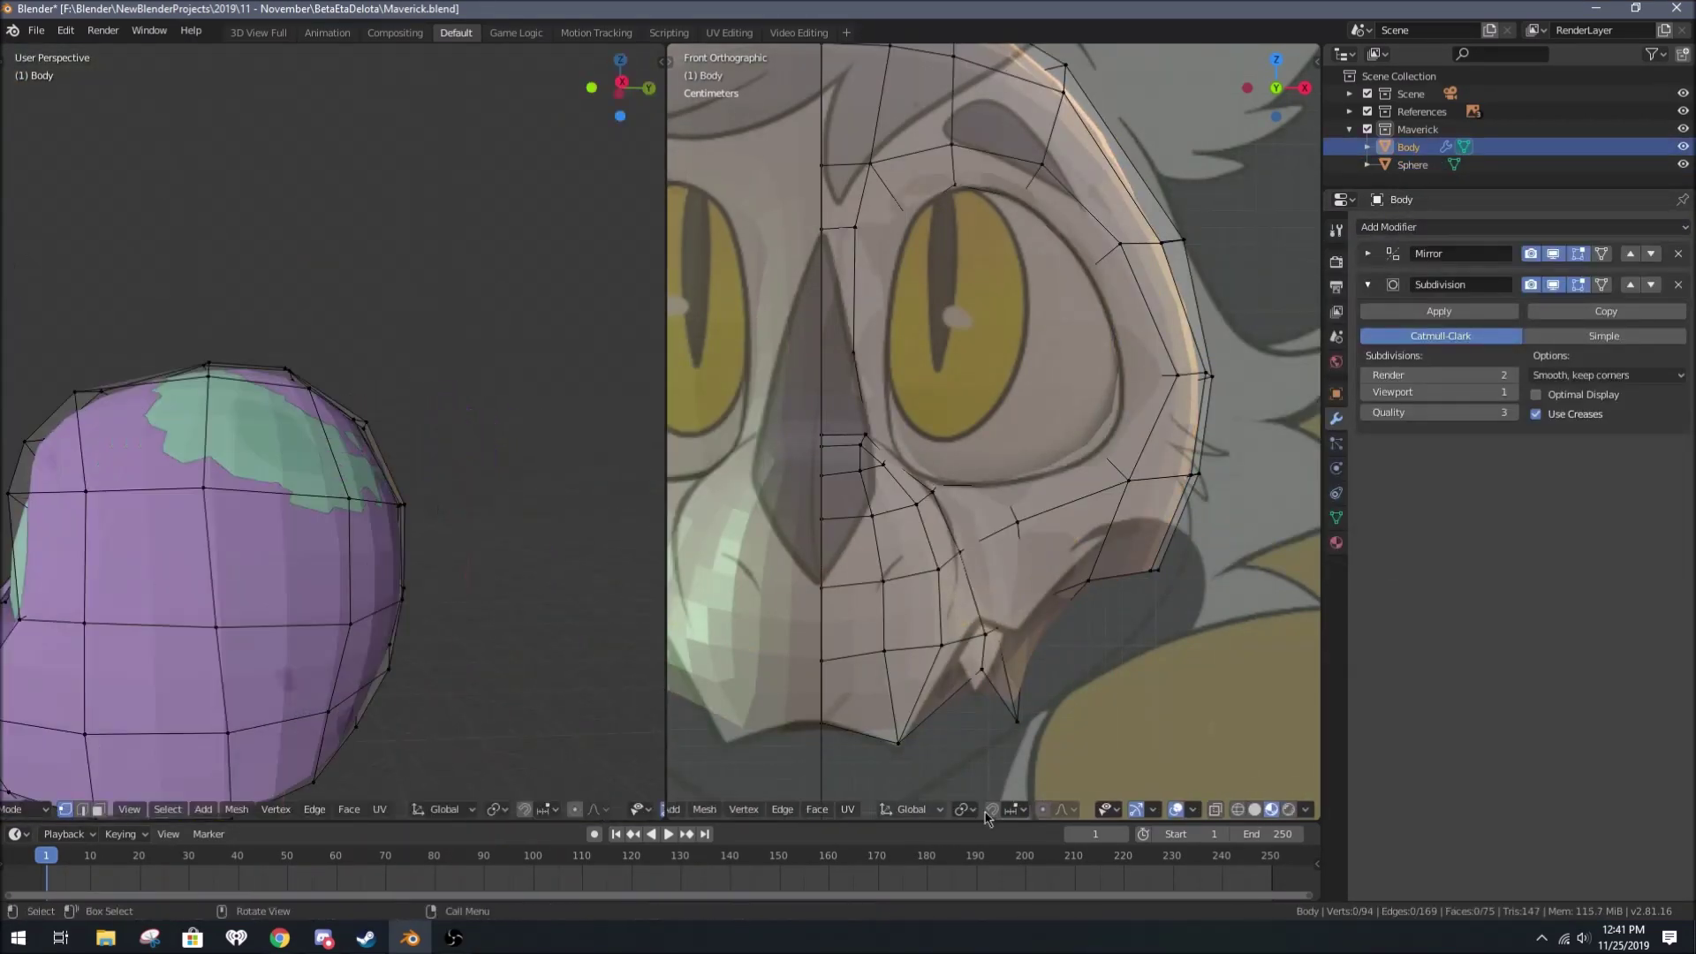
click(652, 809)
middle_drag(494, 565, 286, 472)
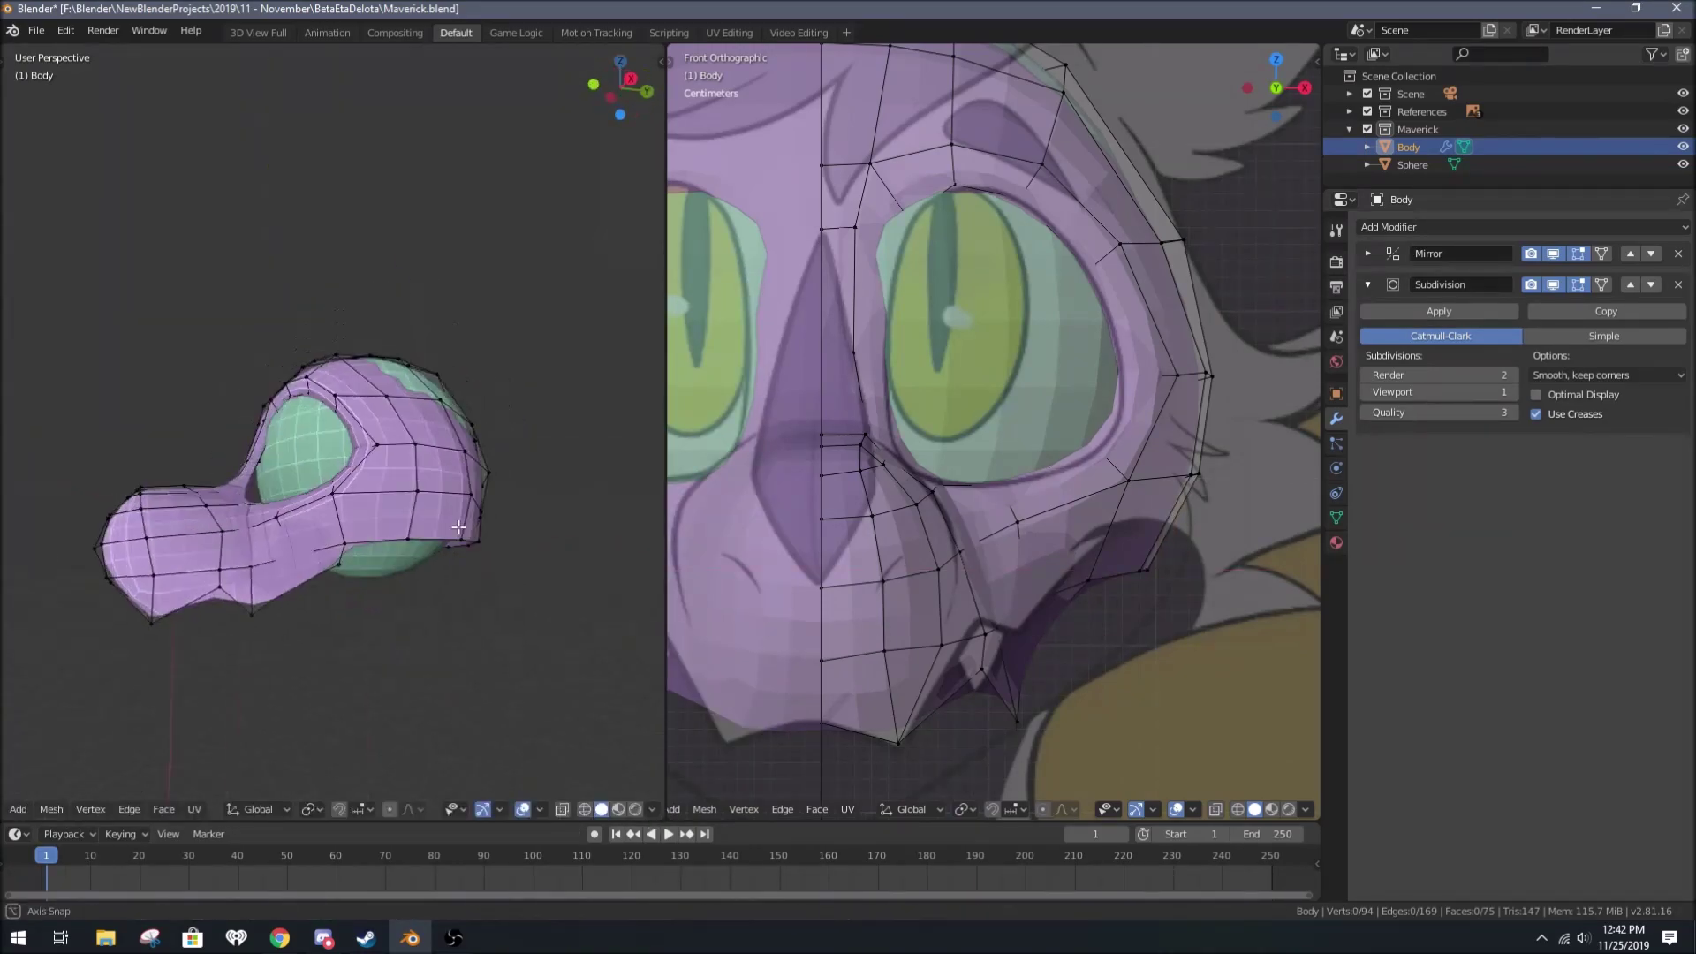
key(ctrl+z)
mouse_move(167, 444)
middle_down()
mouse_move(379, 575)
mouse_move(354, 497)
mouse_move(370, 405)
middle_up()
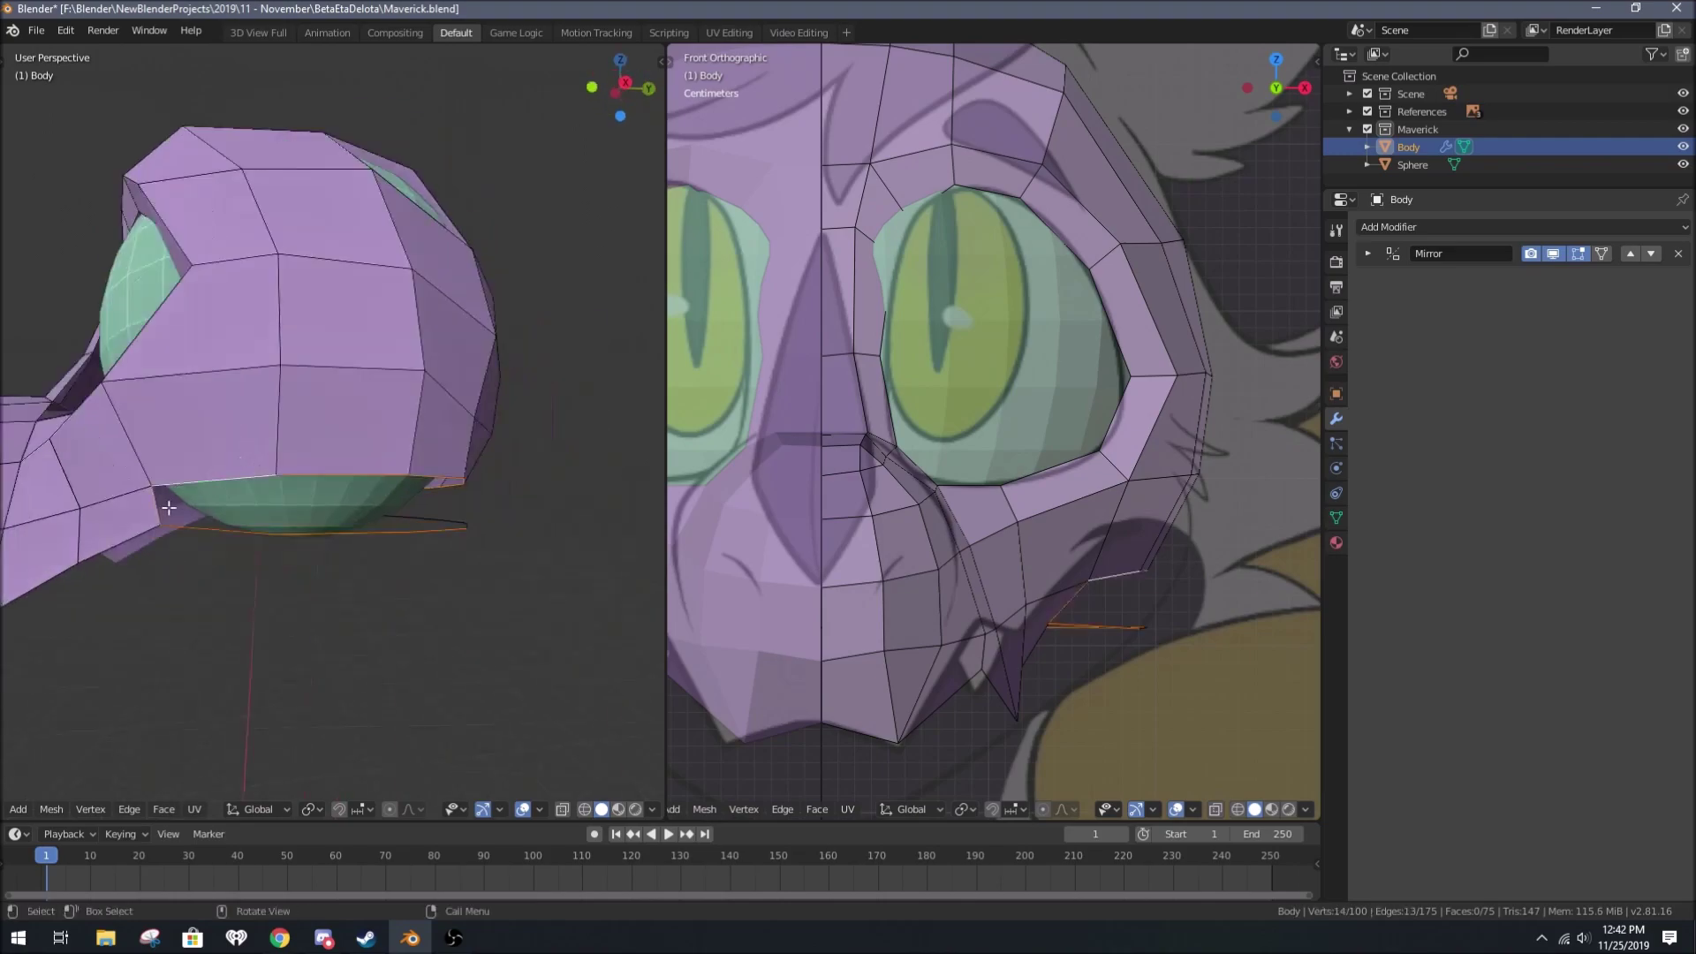
key(f)
Step: Cancel the shrink, then select and duplicate the edge chain under the eye
right_click(535, 578)
middle_drag(534, 578, 152, 468)
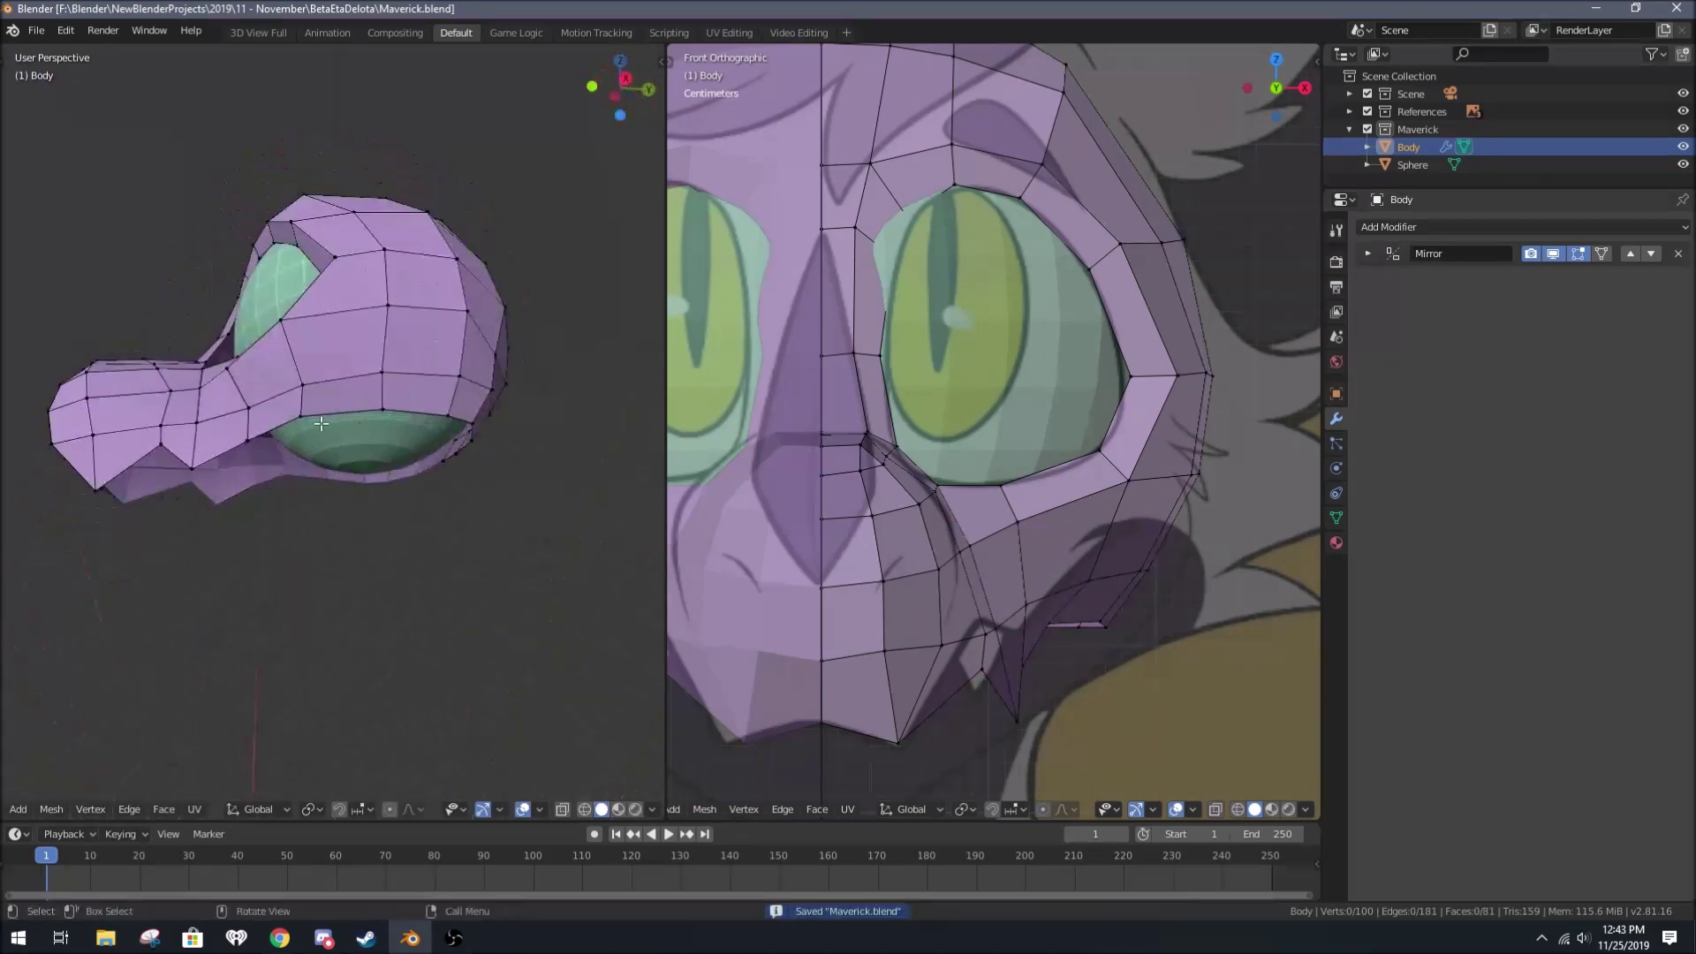
alt+middle_drag(481, 400, 393, 451)
ctrl+click(393, 452)
key(shift+d)
Step: Scale the new faces to 0.5 on Z, then extrude and flatten the lower edge chain
text(sz.5)
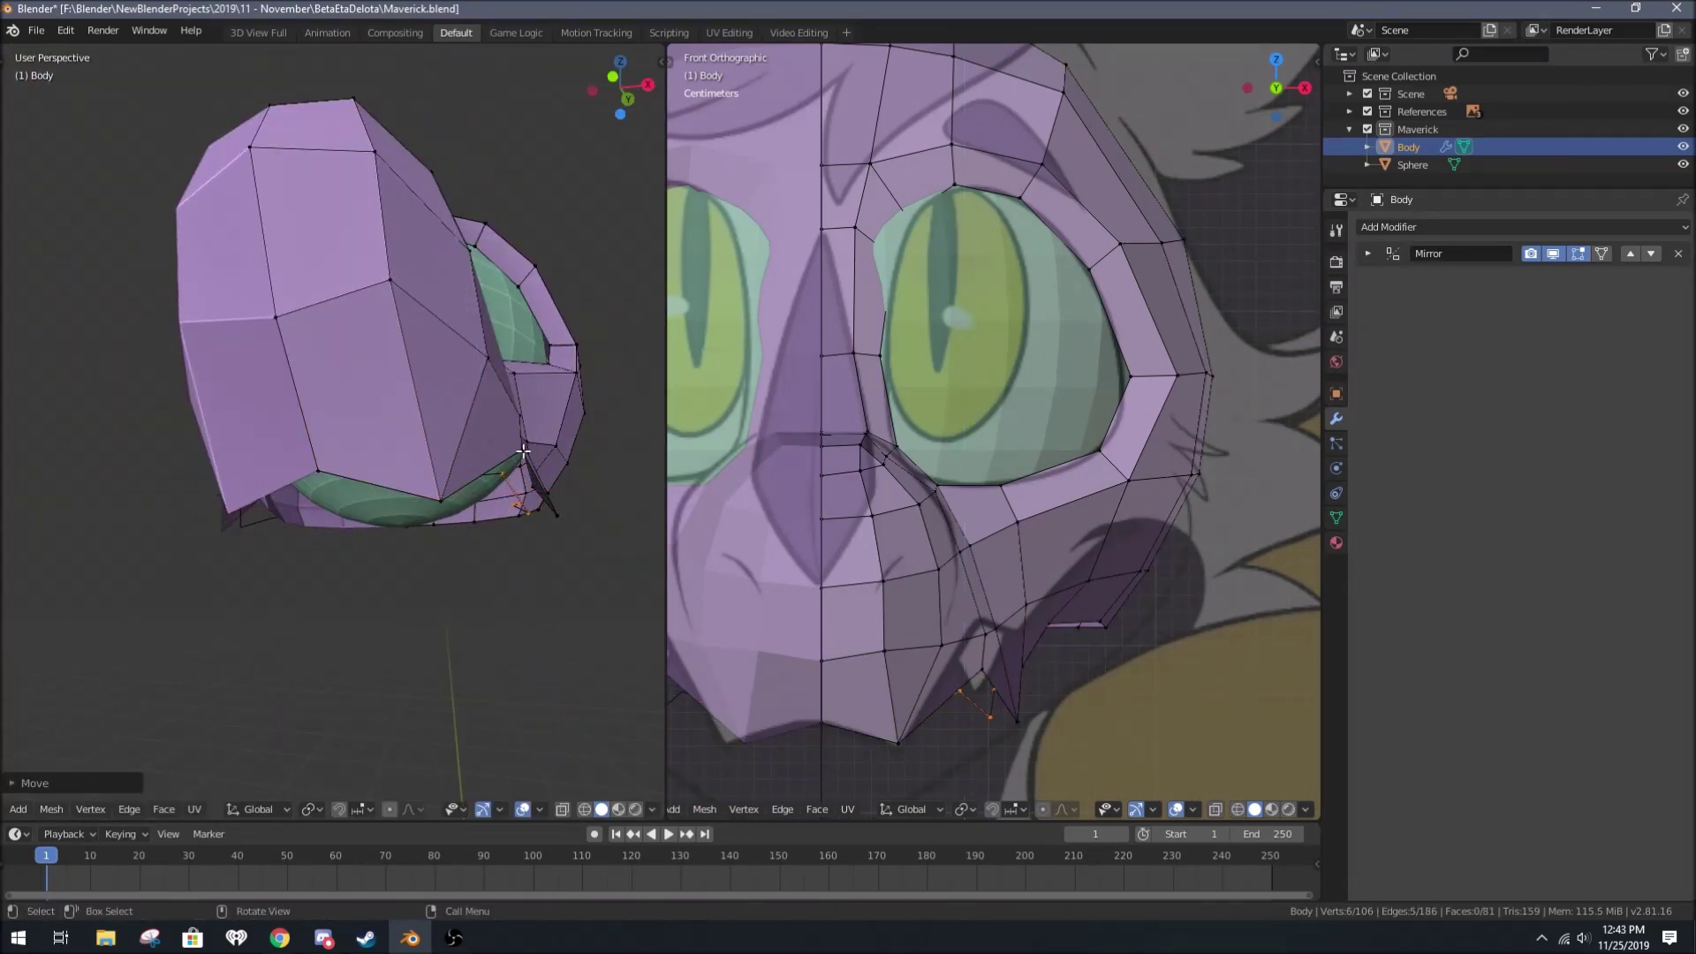
text(esz0)
key(Return)
alt+middle_drag(523, 452, 481, 533)
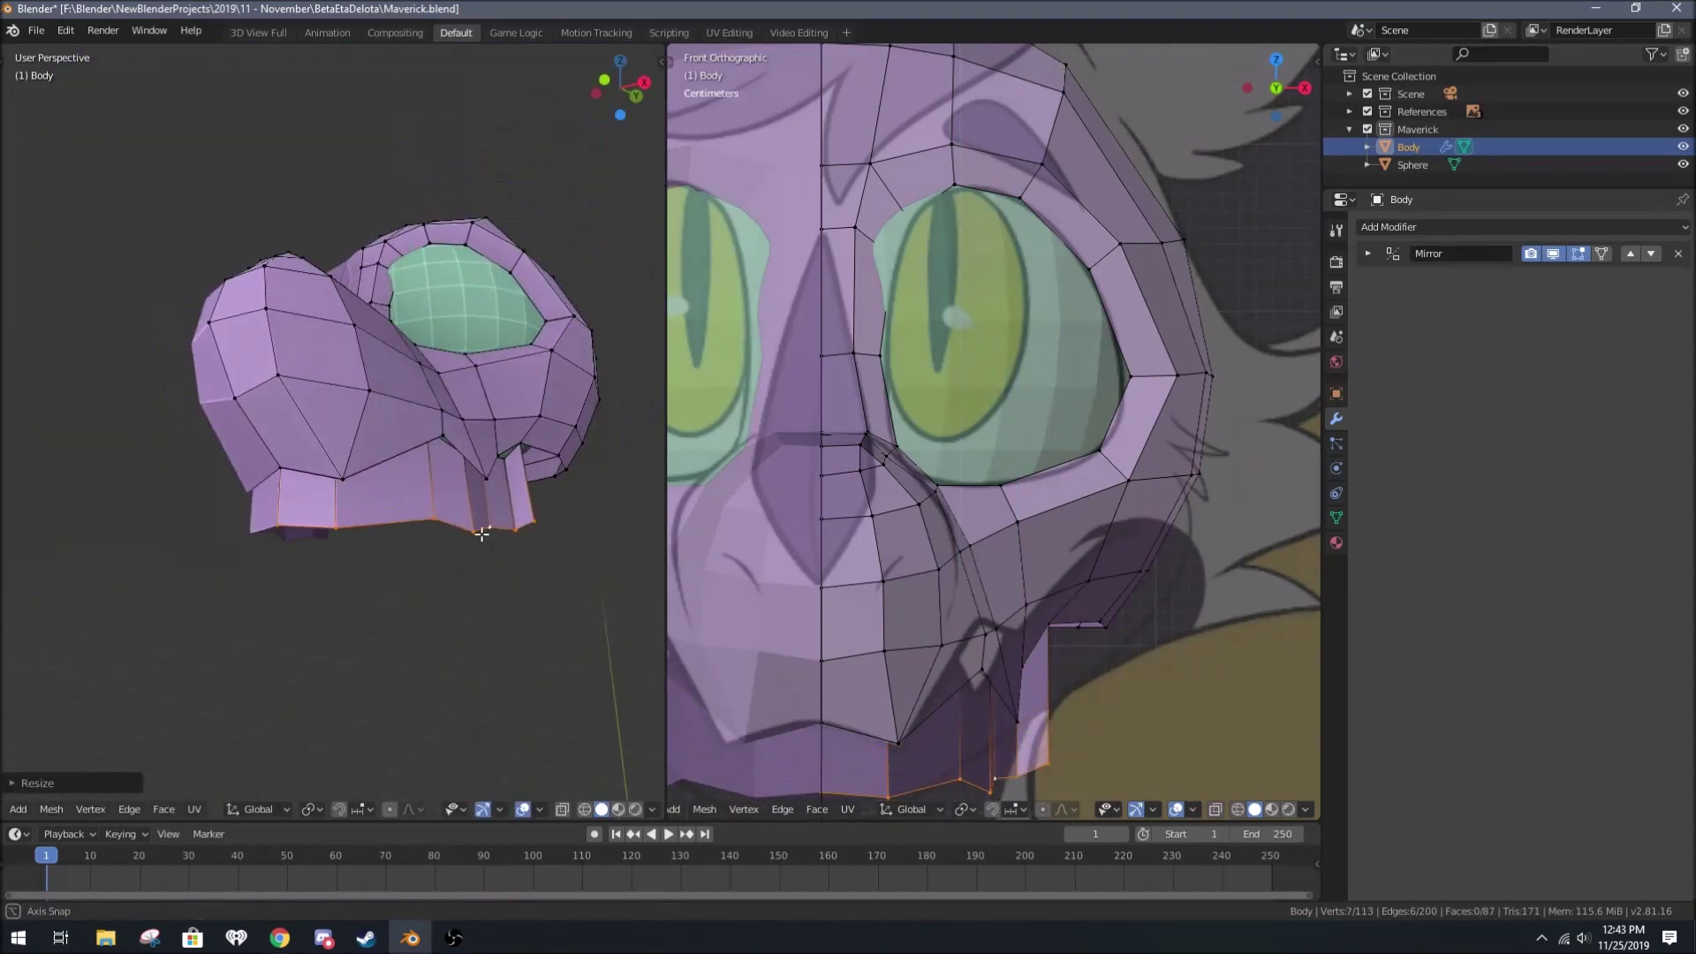
key(KP_3)
Step: Move a lower-edge vertex with smooth proportional falloff to shape the jaw
click(450, 584)
key(g)
click(248, 590)
alt+middle_drag(247, 590, 387, 491)
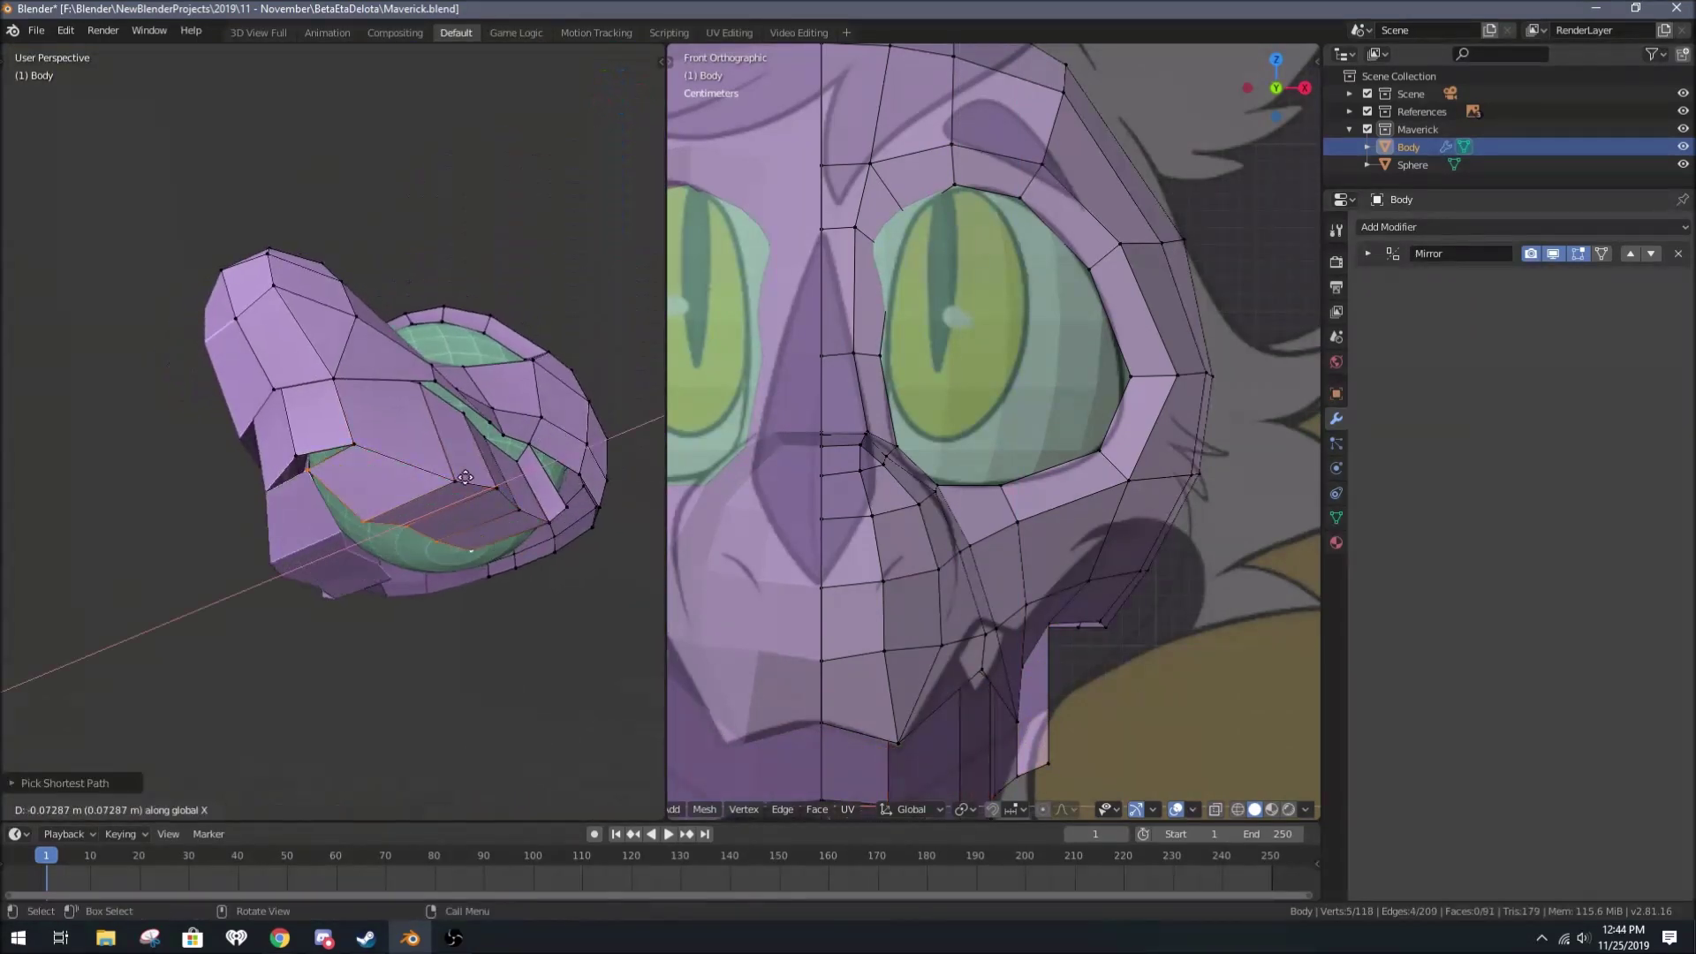
click(416, 488)
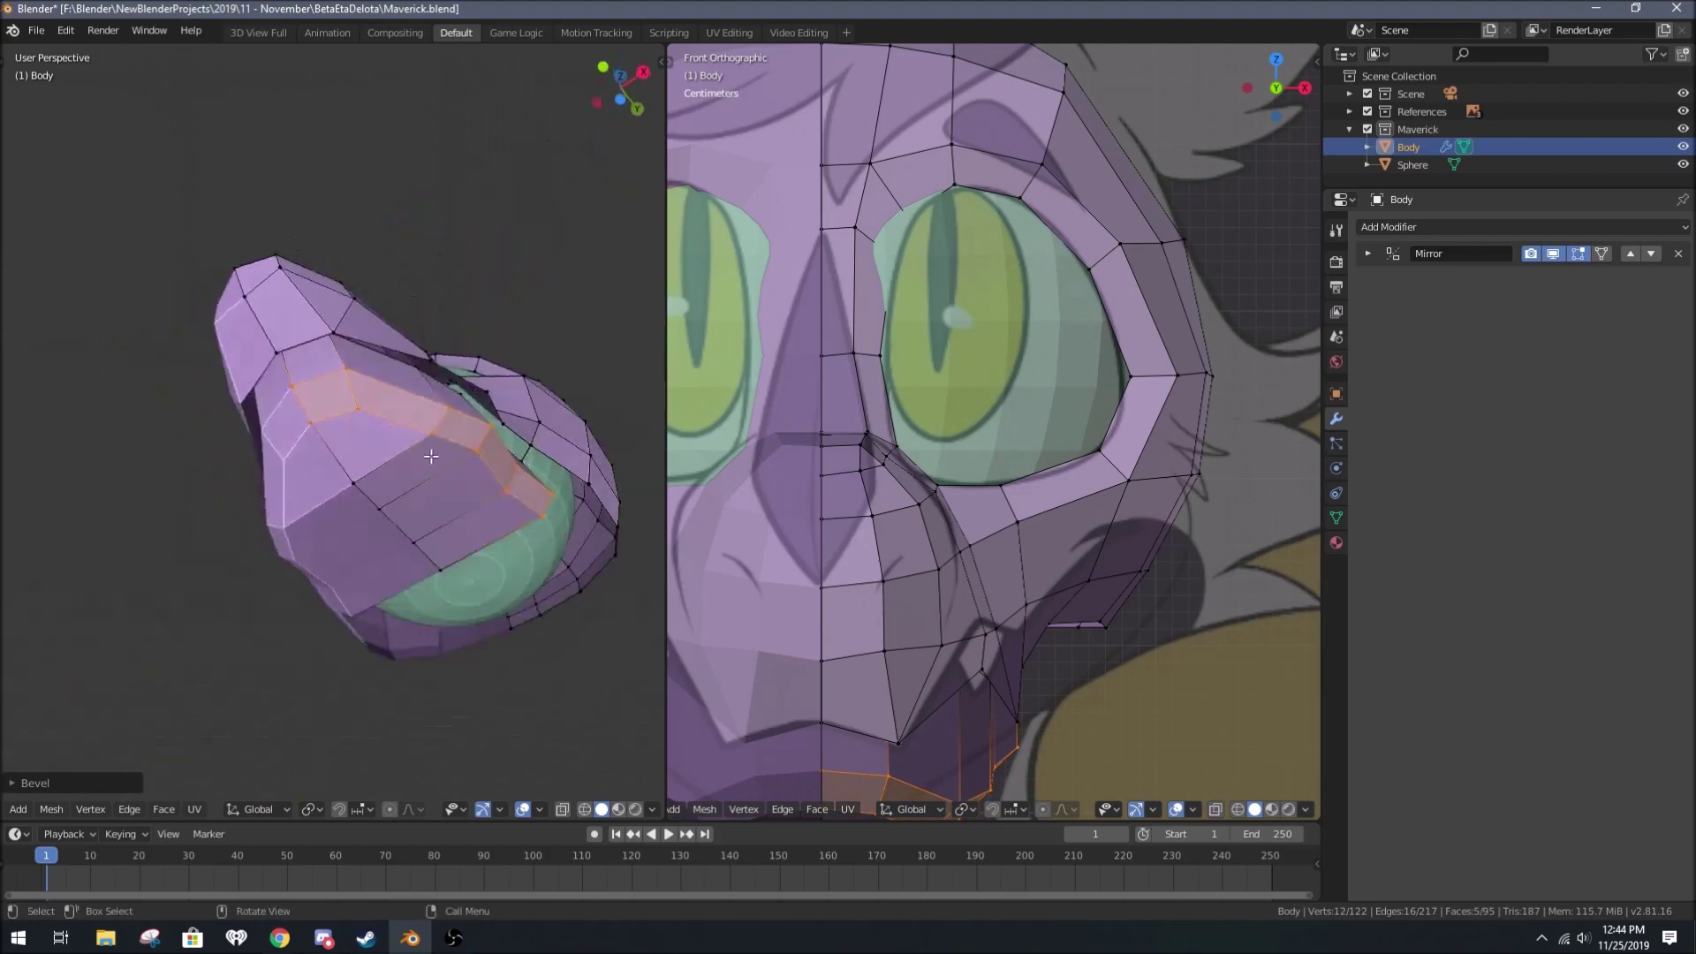
Step: Select the eye-border edges and extrude them vertically along Z
alt+click(430, 456)
scroll(1005, 710, down, 1)
shift+middle_drag(1005, 710, 1031, 633)
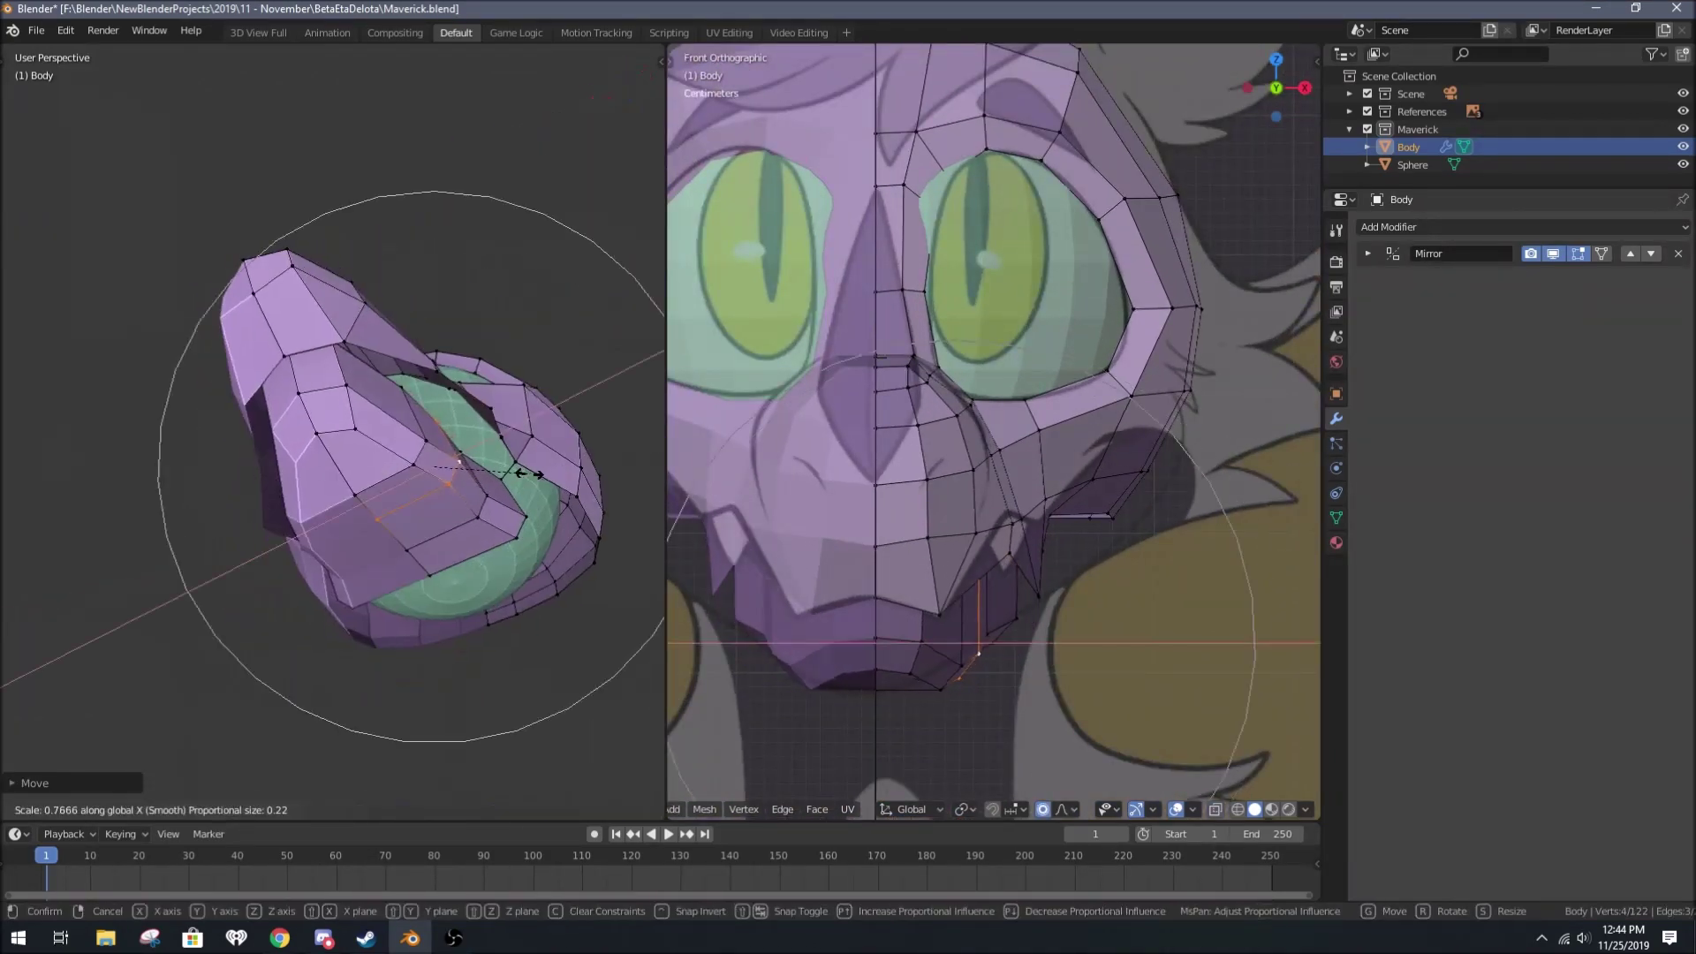
middle_drag(531, 565, 536, 437)
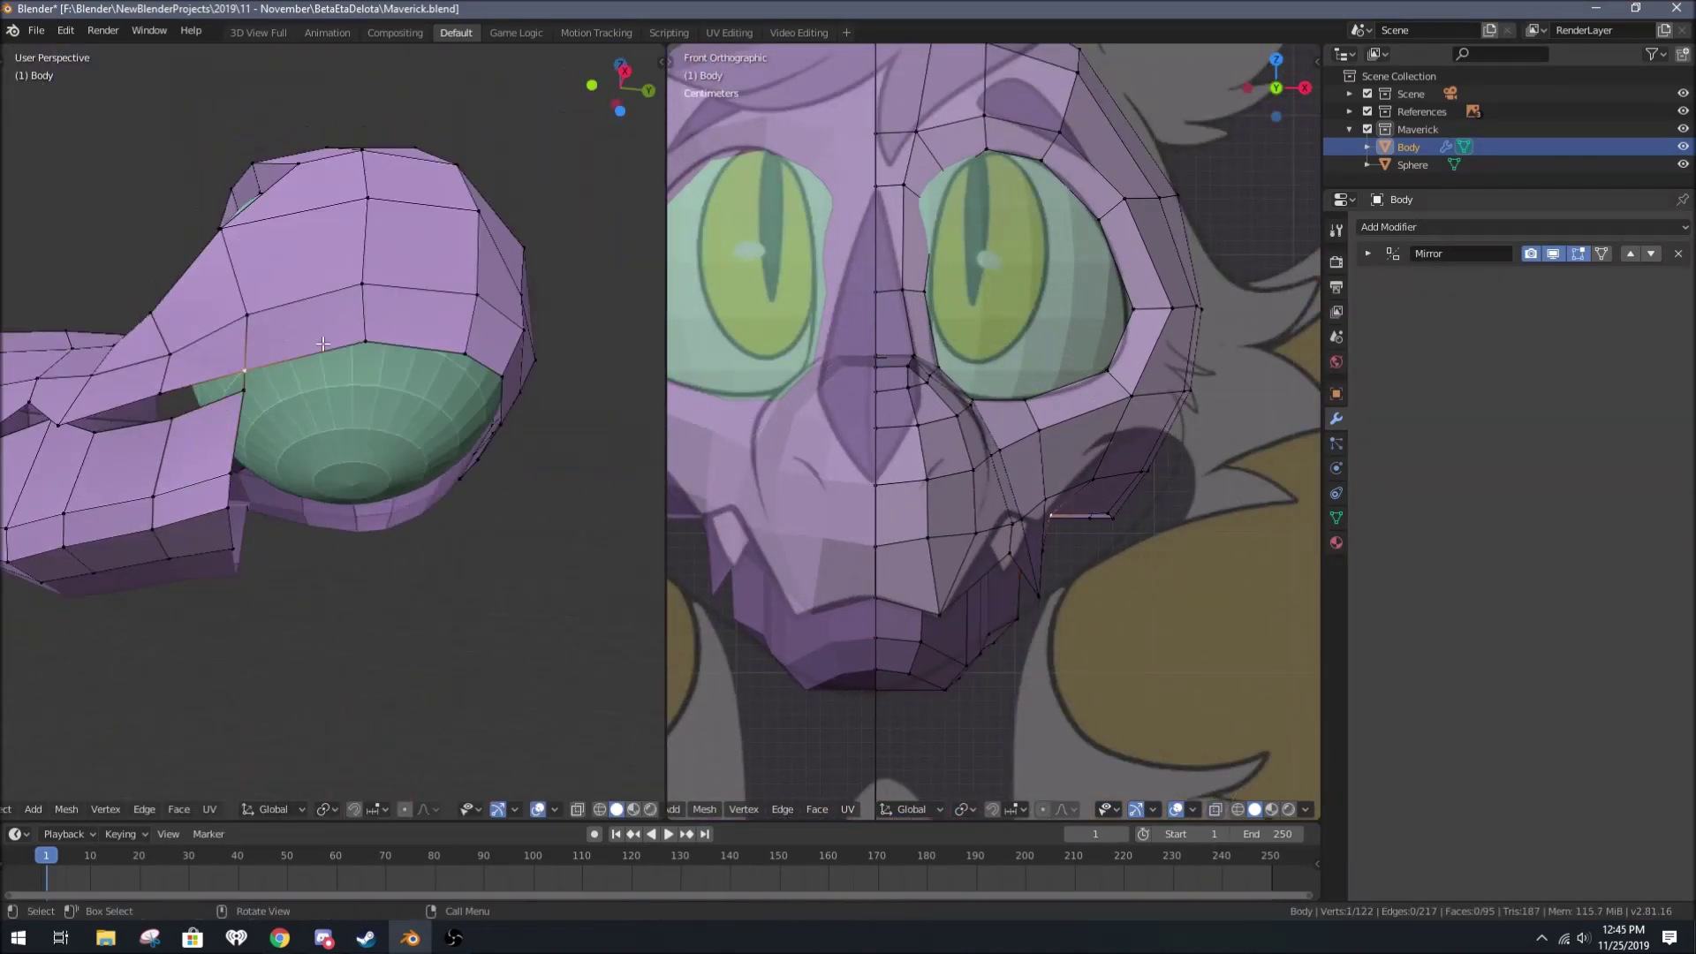
alt+click(530, 439)
key(e)
key(z)
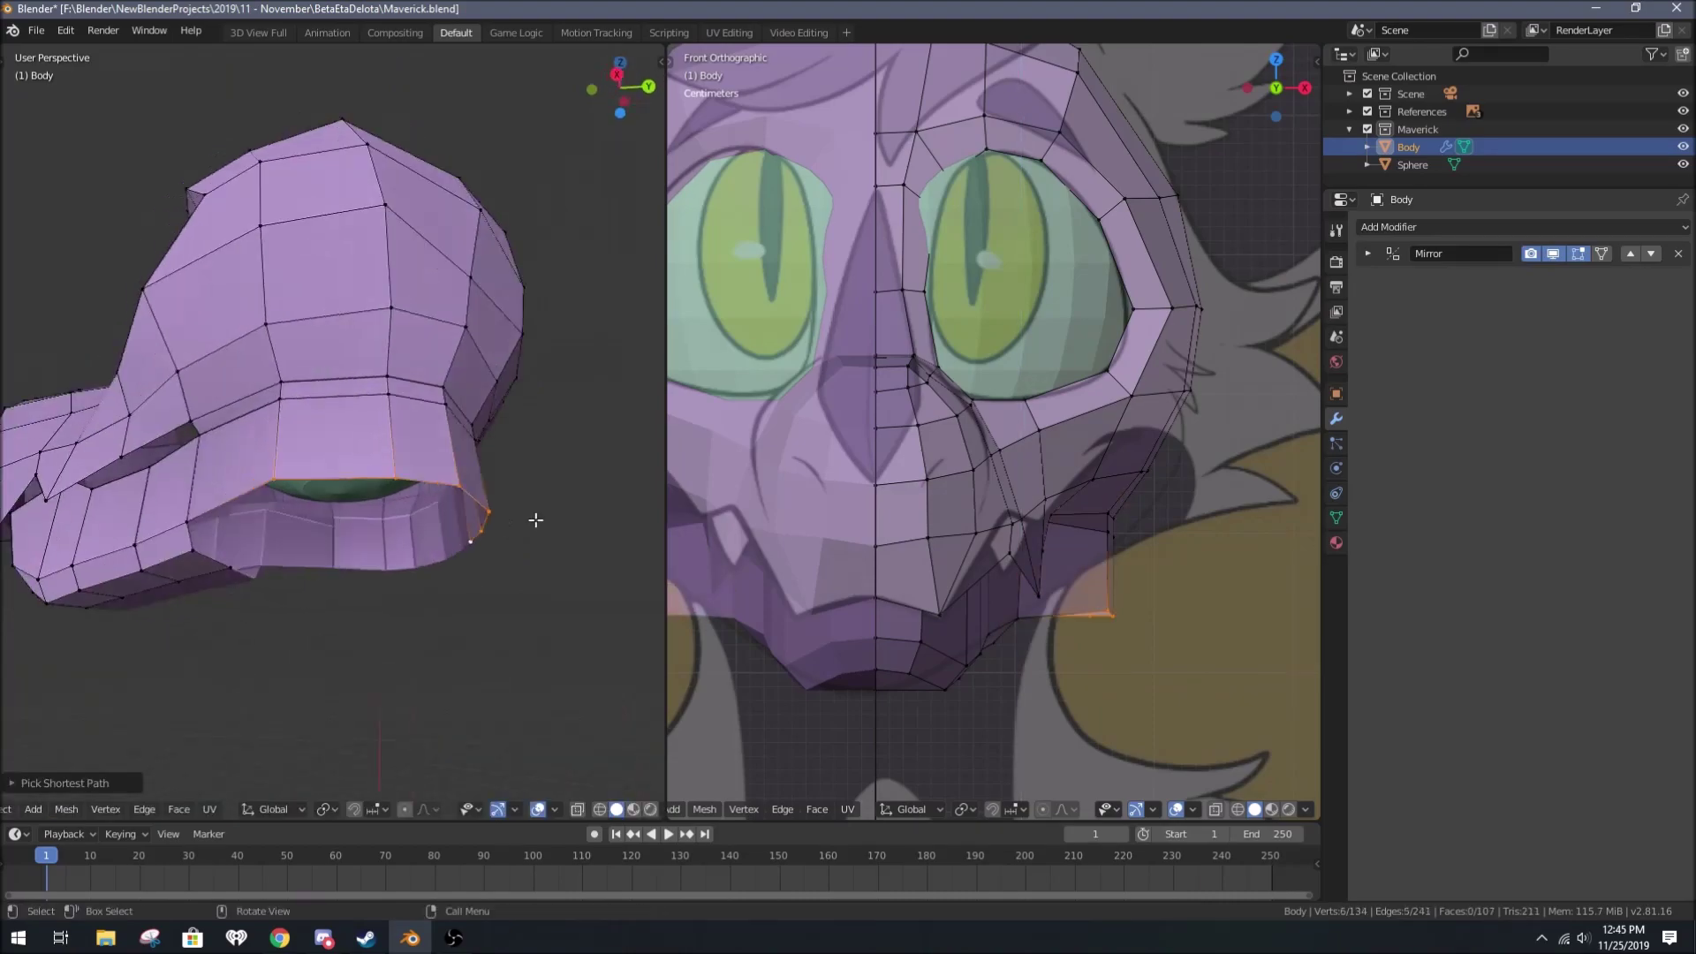
Step: Shift the new edges along X and rotate them around Z into place
mouse_move(536, 520)
middle_down()
mouse_move(139, 542)
mouse_move(265, 442)
mouse_move(446, 411)
mouse_move(548, 486)
mouse_move(530, 504)
mouse_move(414, 433)
middle_up()
key(g)
key(x)
click(139, 543)
key(r)
key(z)
click(446, 410)
scroll(424, 441, up, 5)
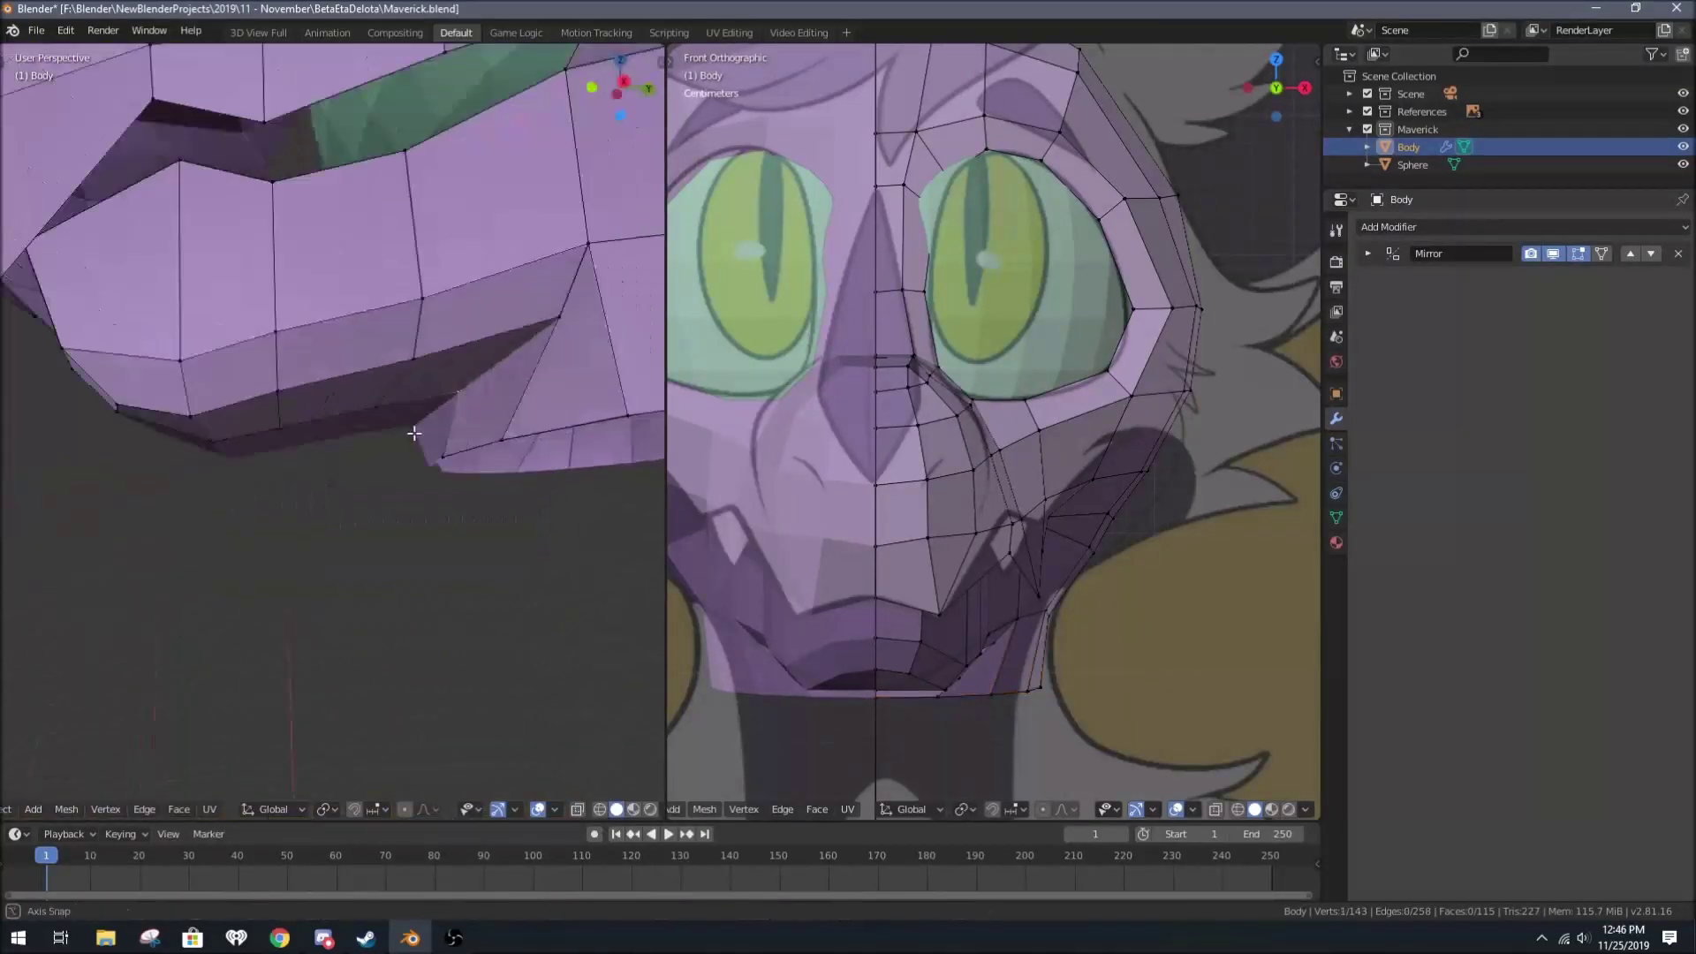
click(491, 334)
middle_drag(491, 334, 353, 442)
Step: Reposition the eyeball sphere with a grab move
scroll(354, 441, down, 5)
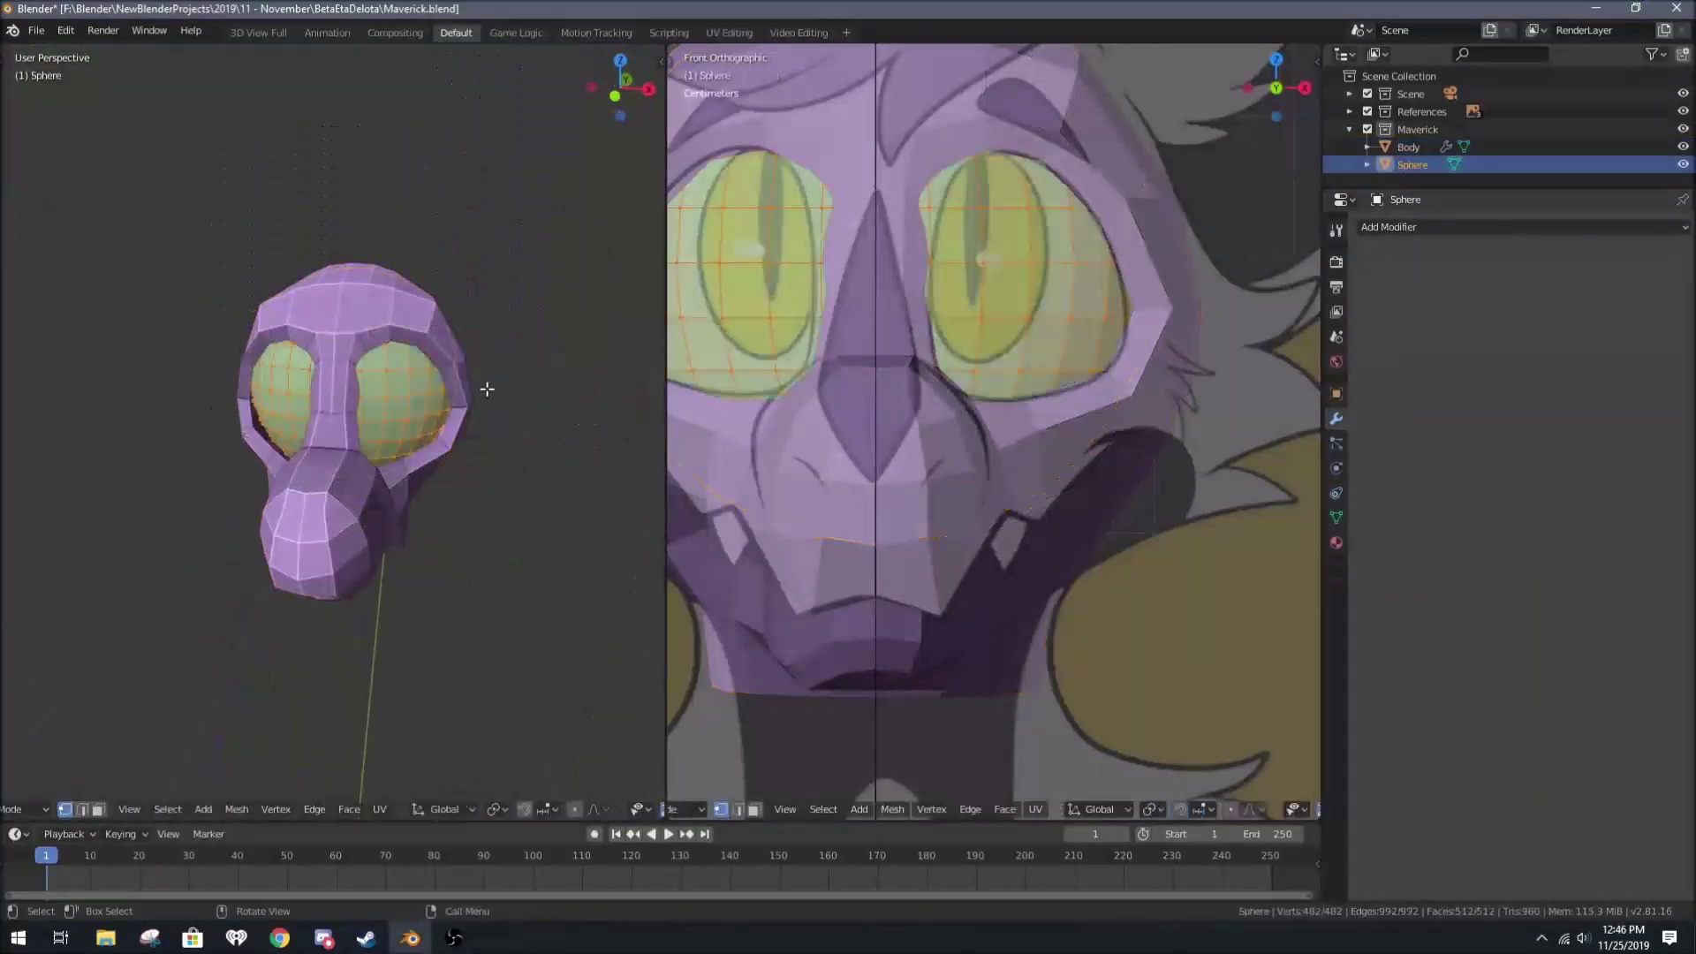
key(g)
click(458, 501)
mouse_move(469, 496)
middle_down()
mouse_move(398, 441)
mouse_move(328, 453)
mouse_move(257, 506)
middle_up()
Step: Select the Sphere eyeball and add a Mirror modifier to it
key(Tab)
click(353, 397)
key(Tab)
scroll(328, 453, down, 5)
key(Tab)
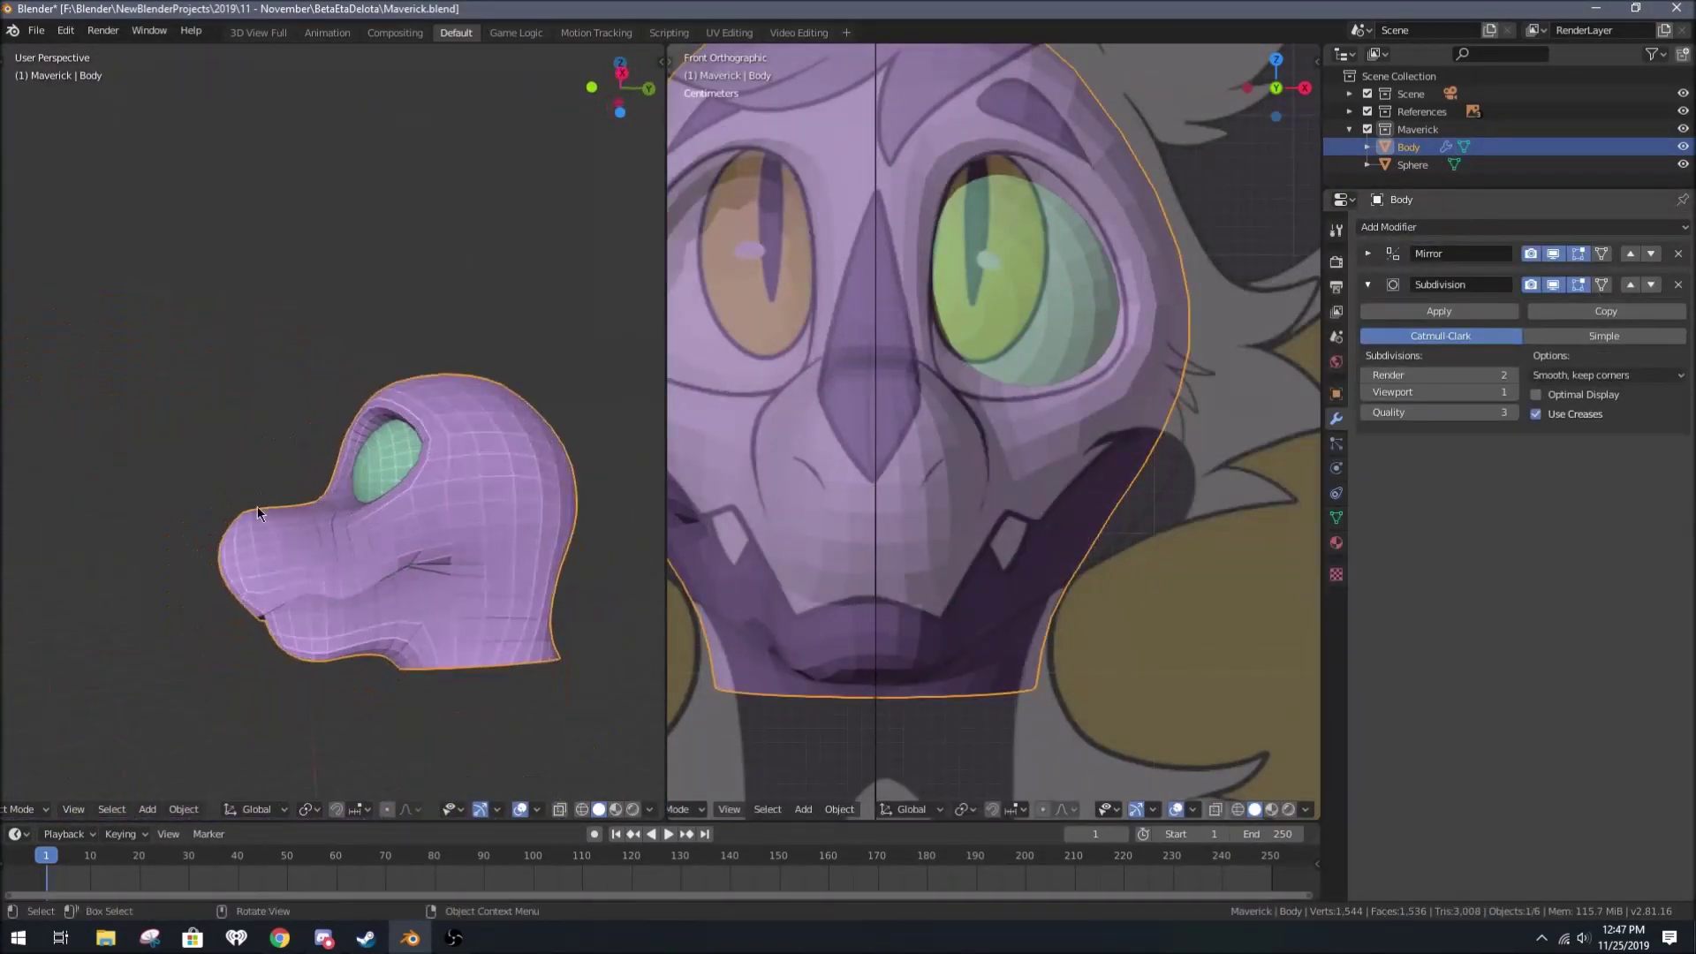
click(422, 486)
key(Tab)
middle_drag(422, 486, 495, 477)
click(1520, 227)
click(1316, 386)
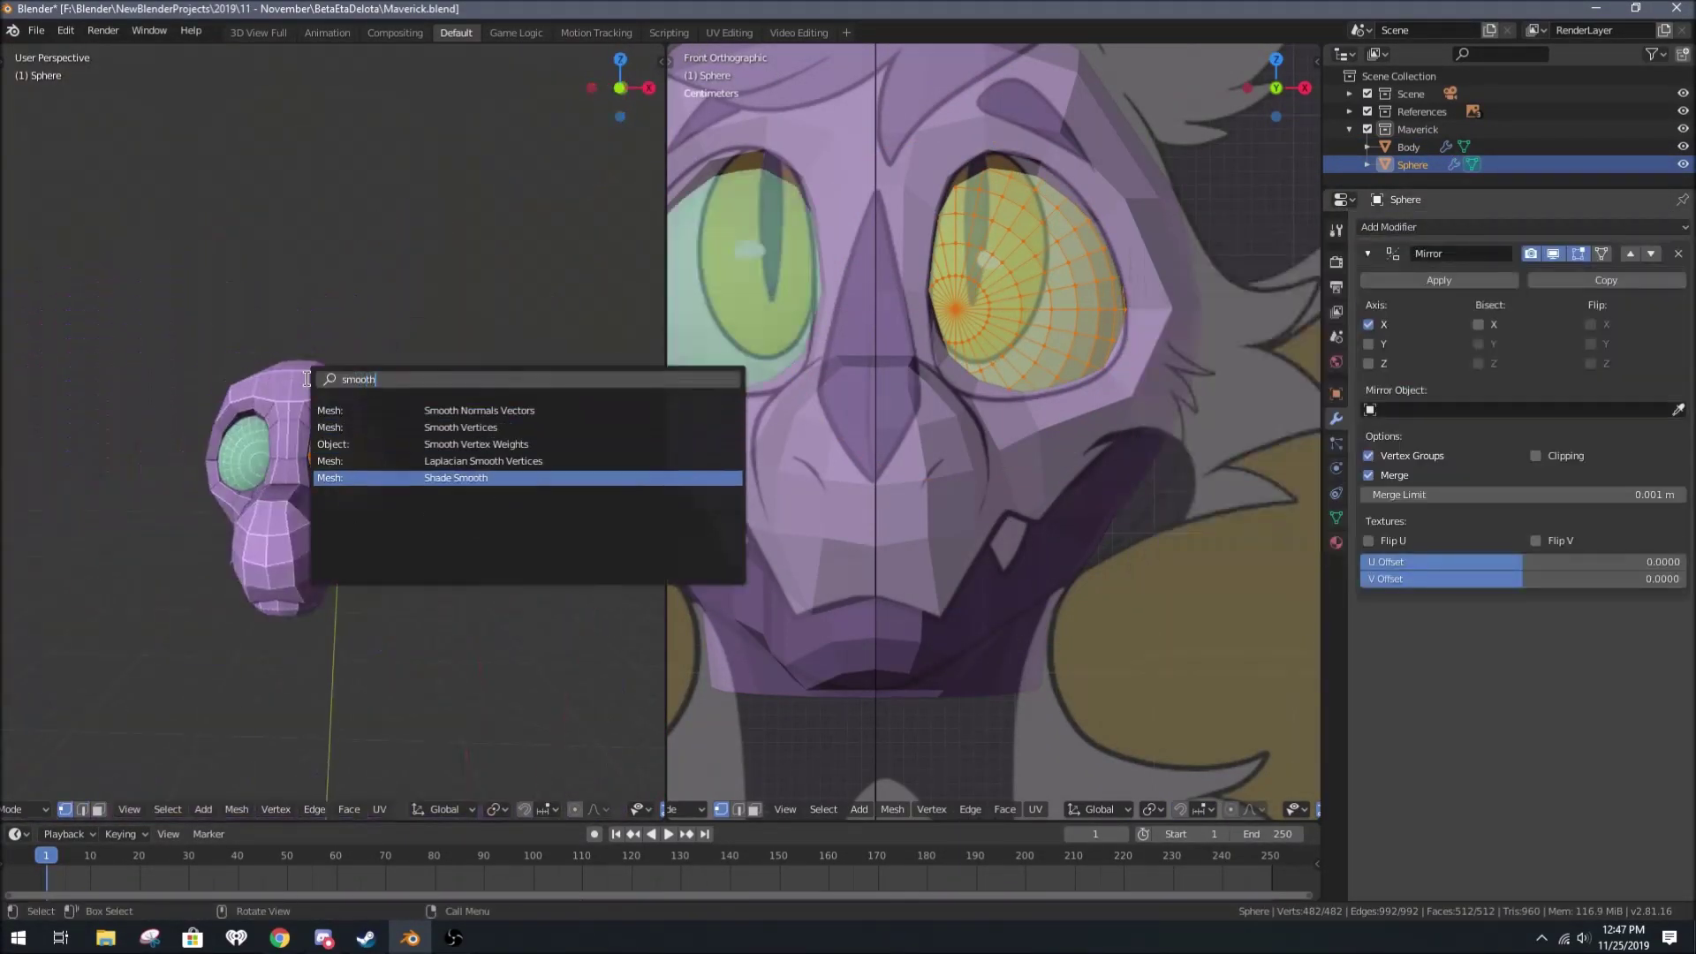
Step: Switch back to the Body object and save Maverick.blend
key(Tab)
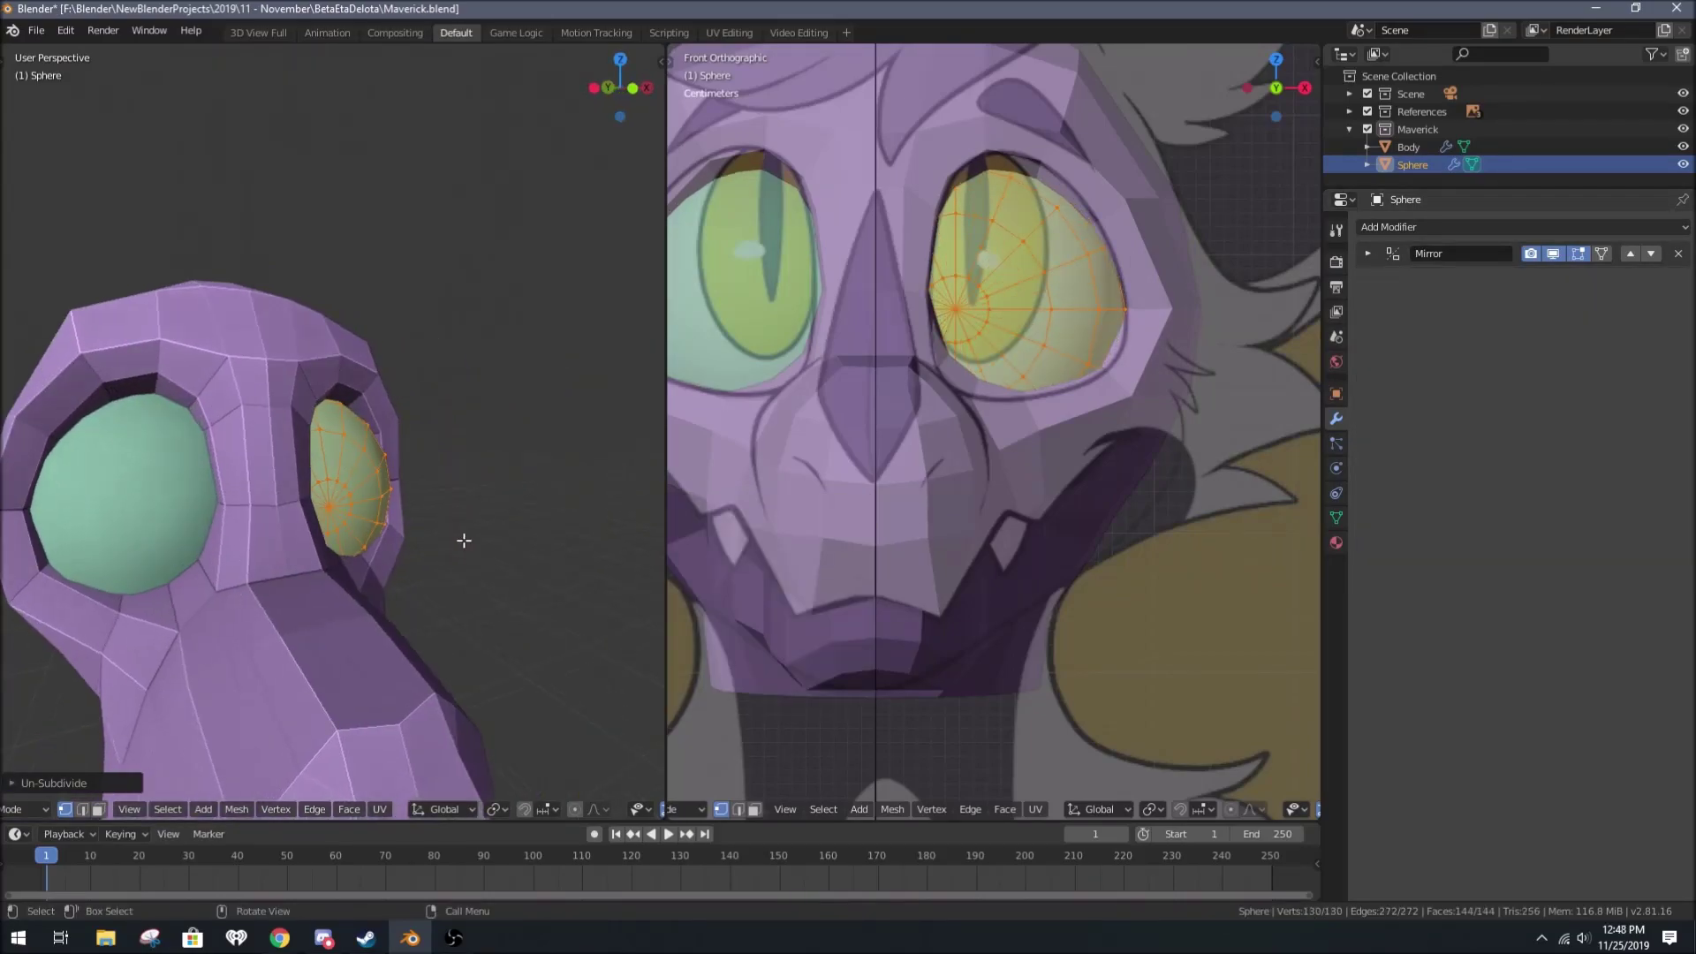
click(506, 539)
key(Tab)
key(ctrl+s)
Step: Apply smooth shading to the Body through the F3 search
key(F3)
text(smoot)
key(Return)
middle_drag(506, 539, 235, 485)
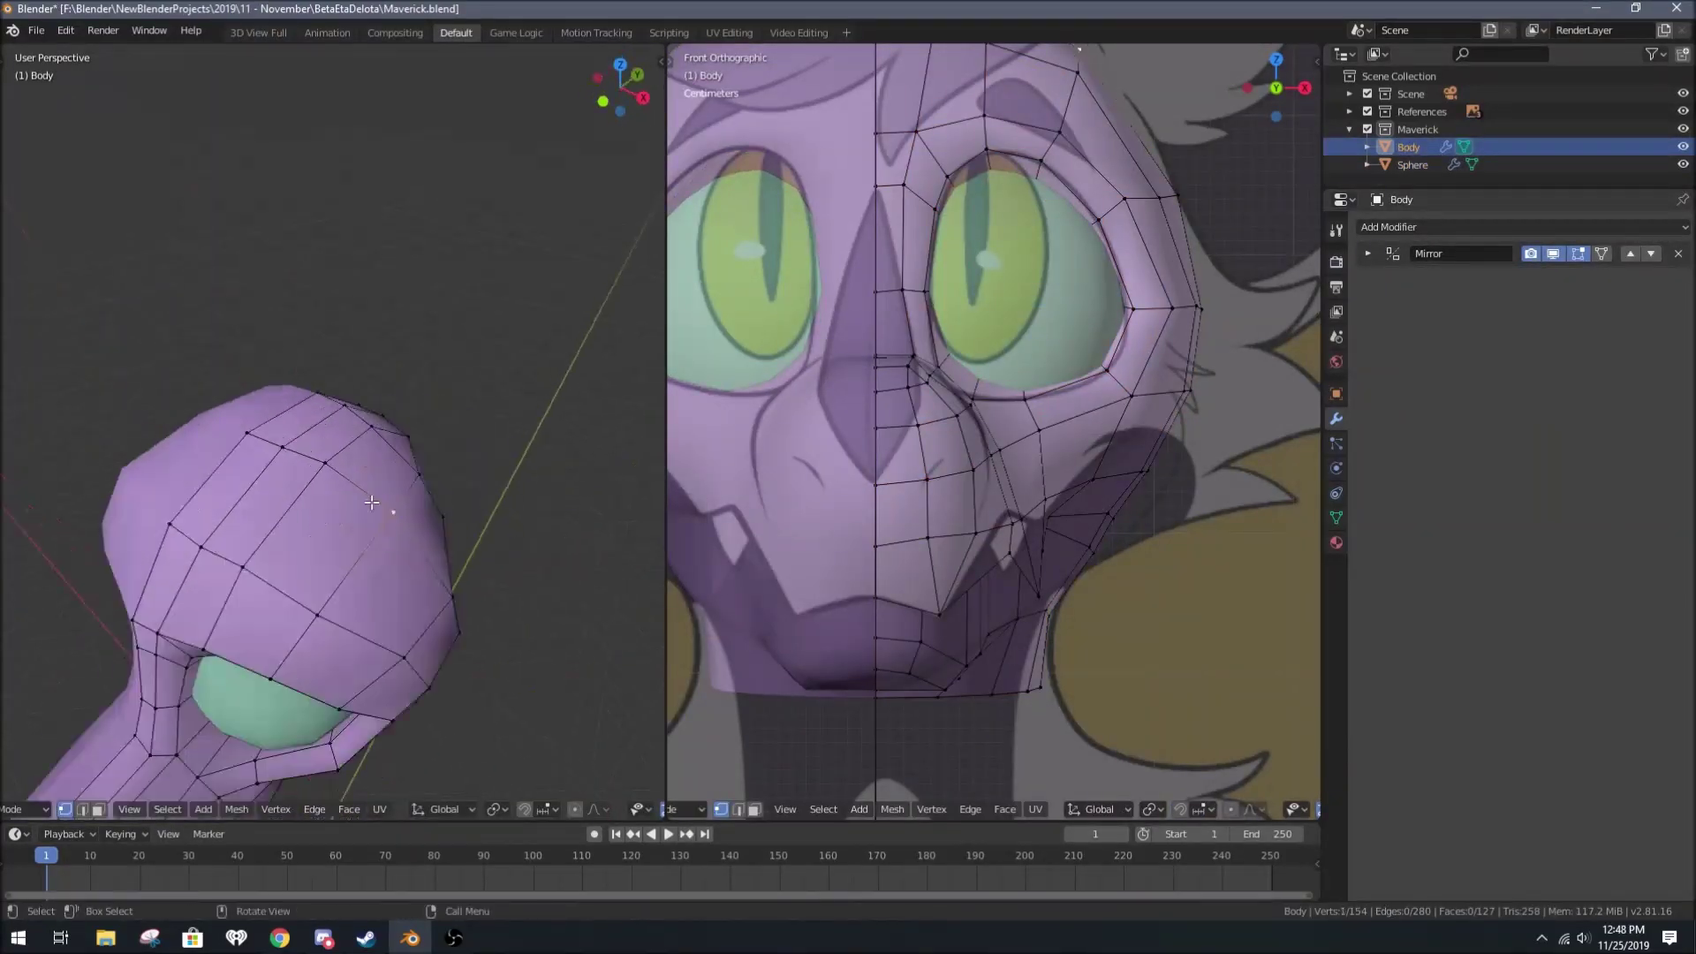
middle_drag(403, 541, 380, 566)
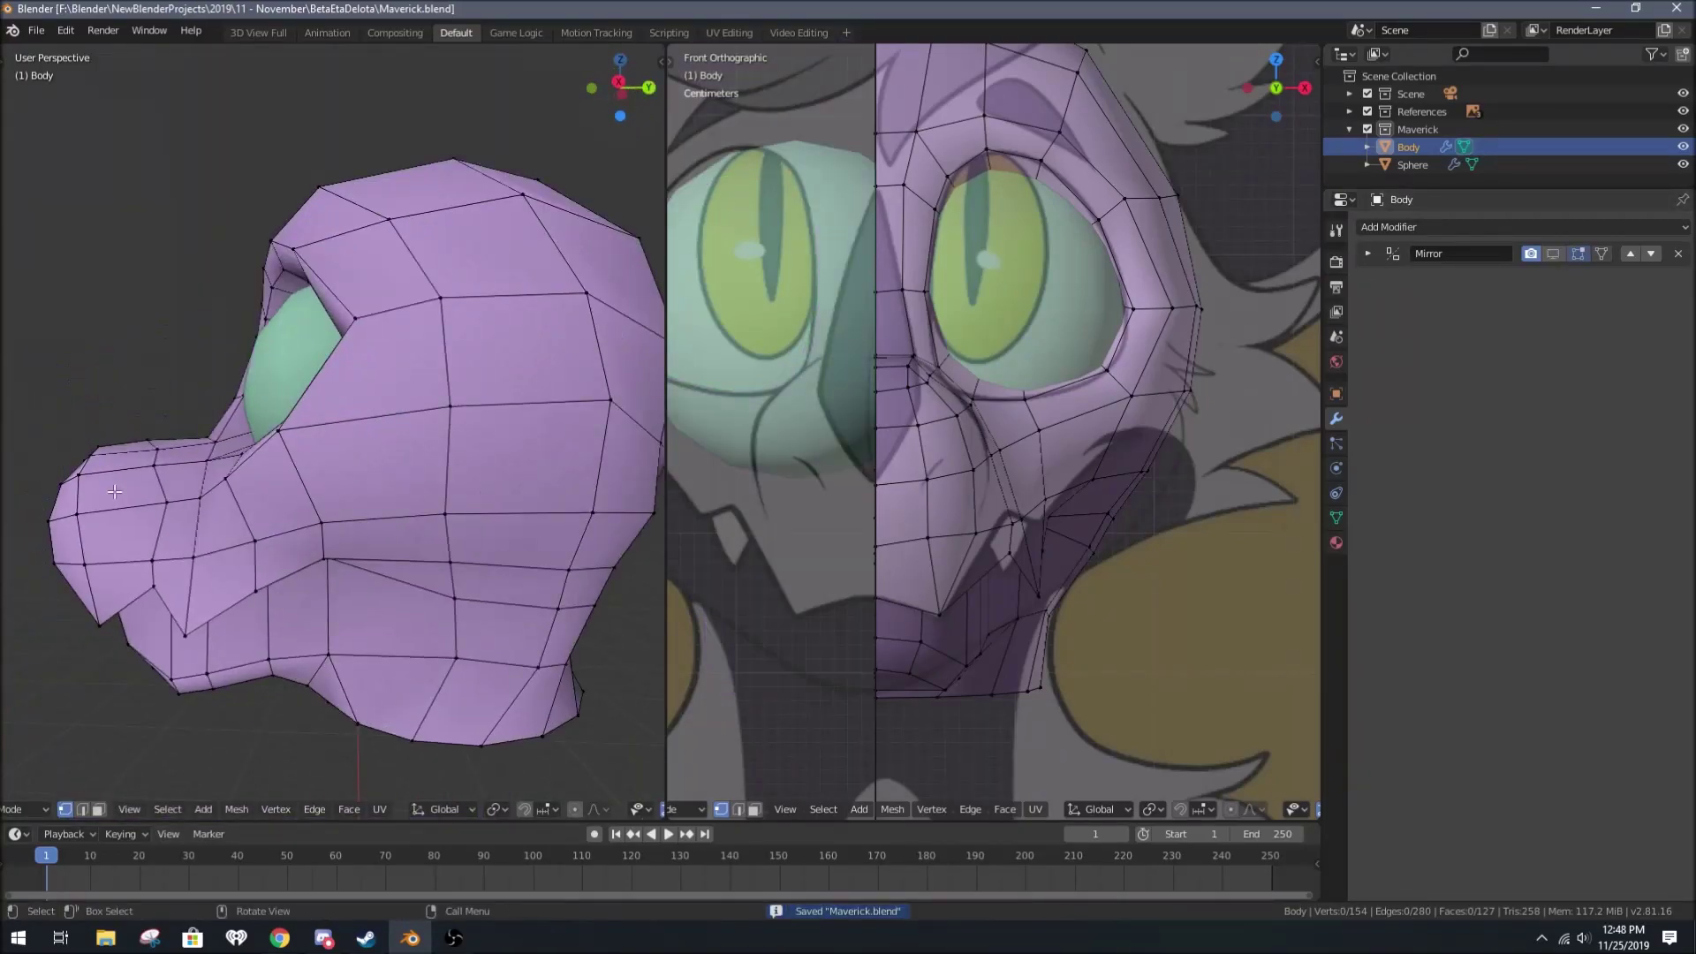
scroll(379, 565, up, 5)
Step: Extrude the cheek edges inward and straighten the mouth edge loop
key(e)
right_click(401, 505)
middle_drag(401, 505, 447, 305)
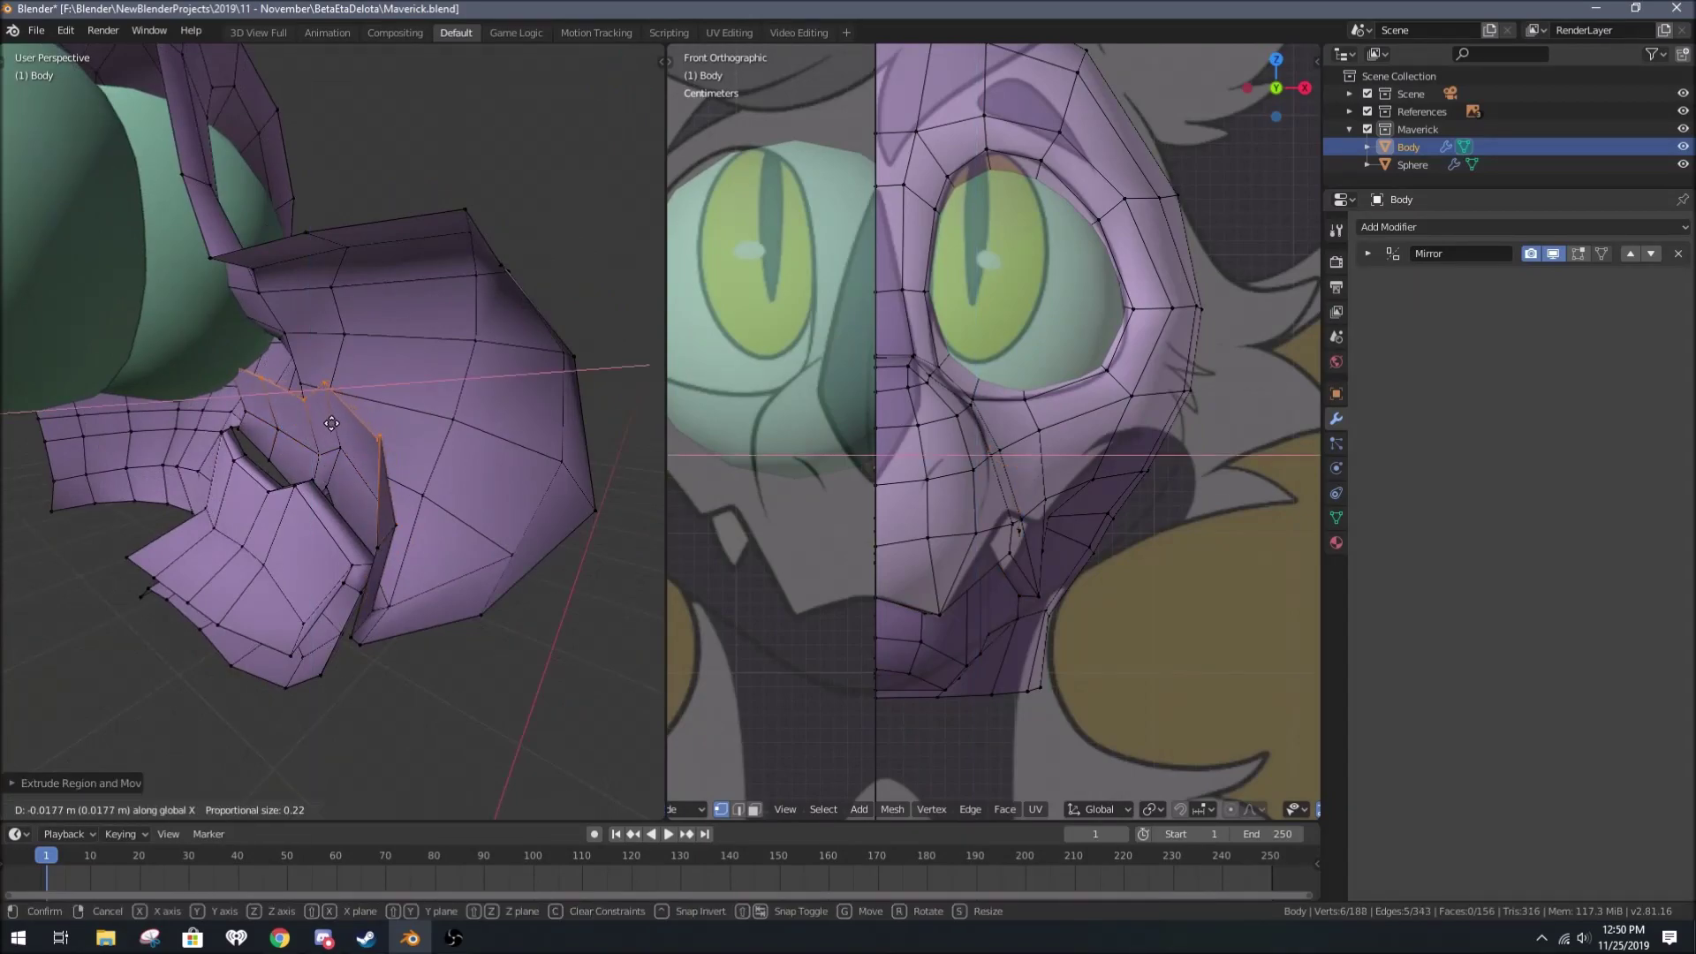
key(g)
click(152, 320)
middle_drag(153, 319, 473, 491)
mouse_move(396, 401)
middle_down()
mouse_move(492, 455)
mouse_move(379, 553)
mouse_move(475, 610)
mouse_move(272, 590)
mouse_move(265, 477)
middle_up()
Step: Round the mouth rim with LoopTools Circle and rotate it around Y
click(473, 605)
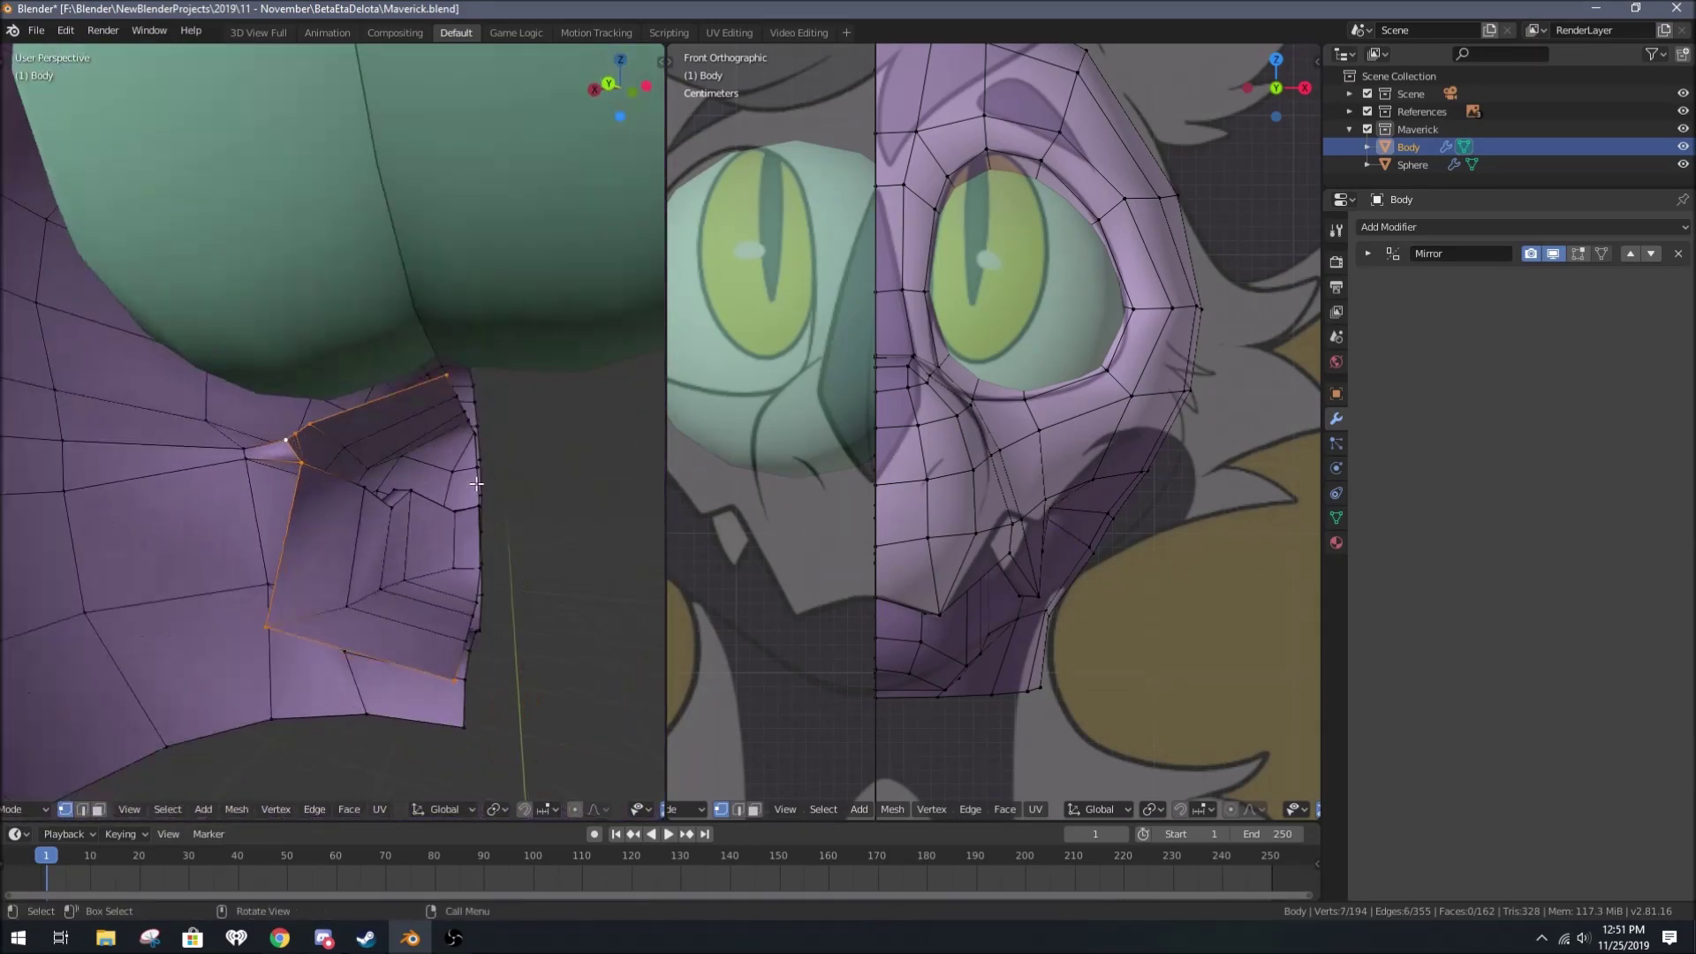
right_click(265, 477)
click(265, 494)
key(r)
key(y)
click(522, 509)
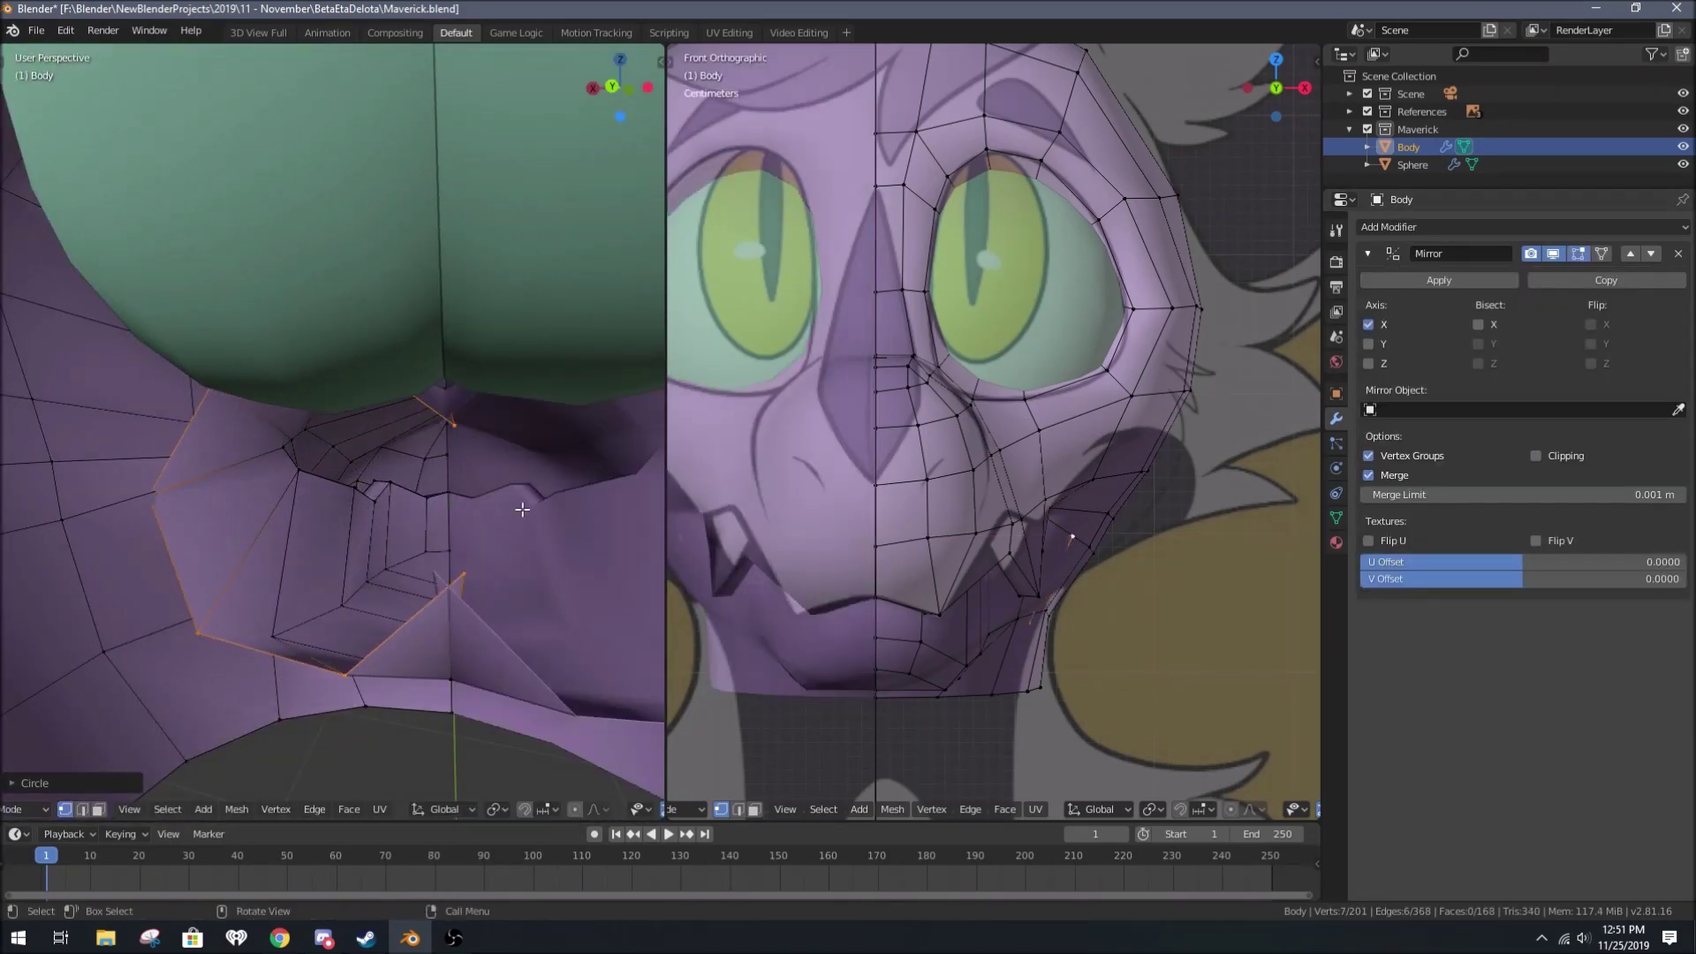
Step: Select the whole mesh and recalculate normals outward, then undo back to the circled loop
key(Escape)
key(a)
key(shift+n)
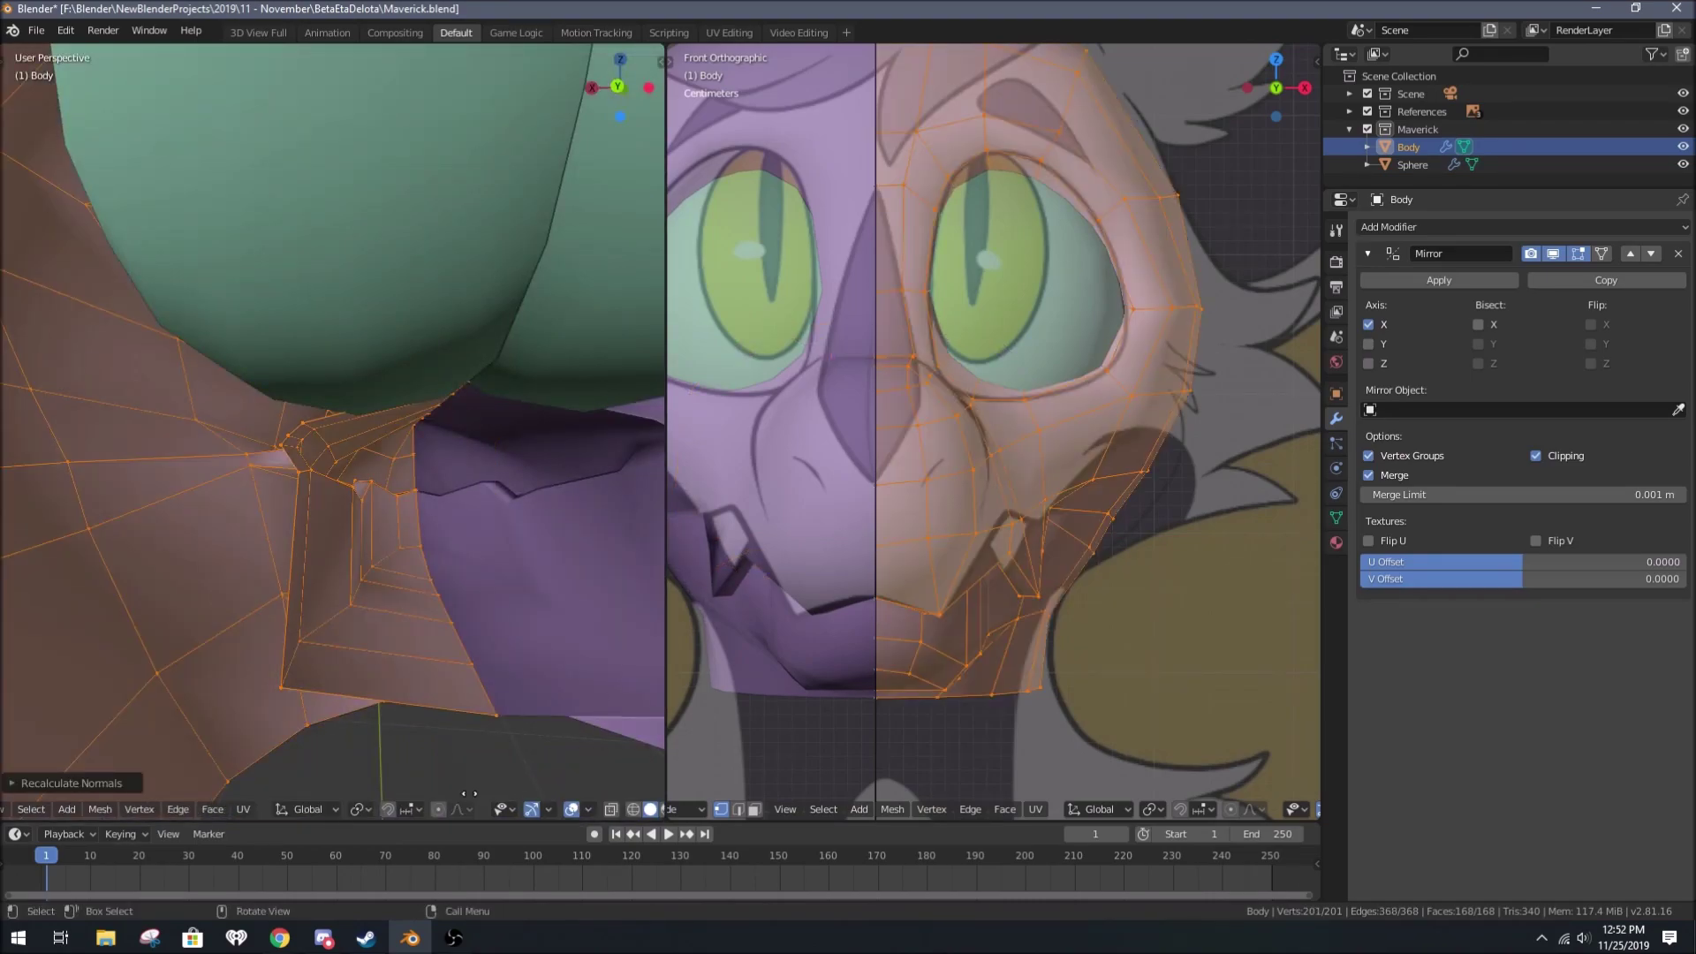
middle_drag(444, 447, 353, 496)
key(ctrl+z)
key(ctrl+z)
key(ctrl+z)
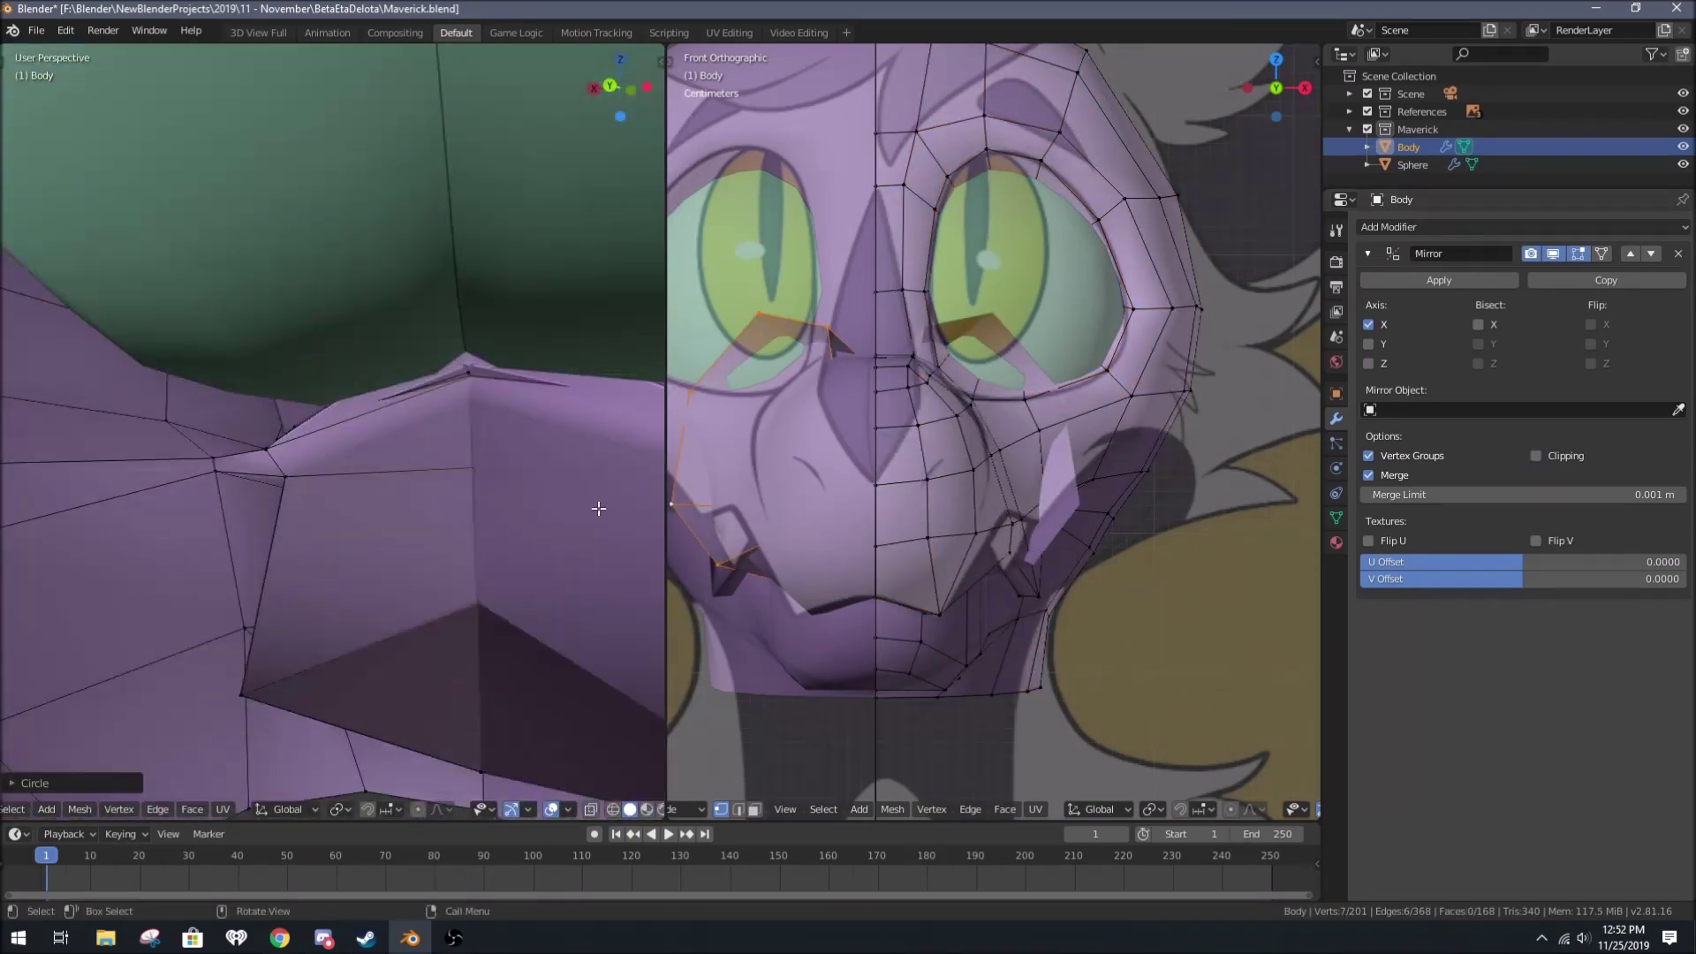
Step: Relax and re-circle the mouth rim vertices, then move them in side view
middle_drag(599, 509, 353, 415)
right_click(354, 415)
right_click(362, 353)
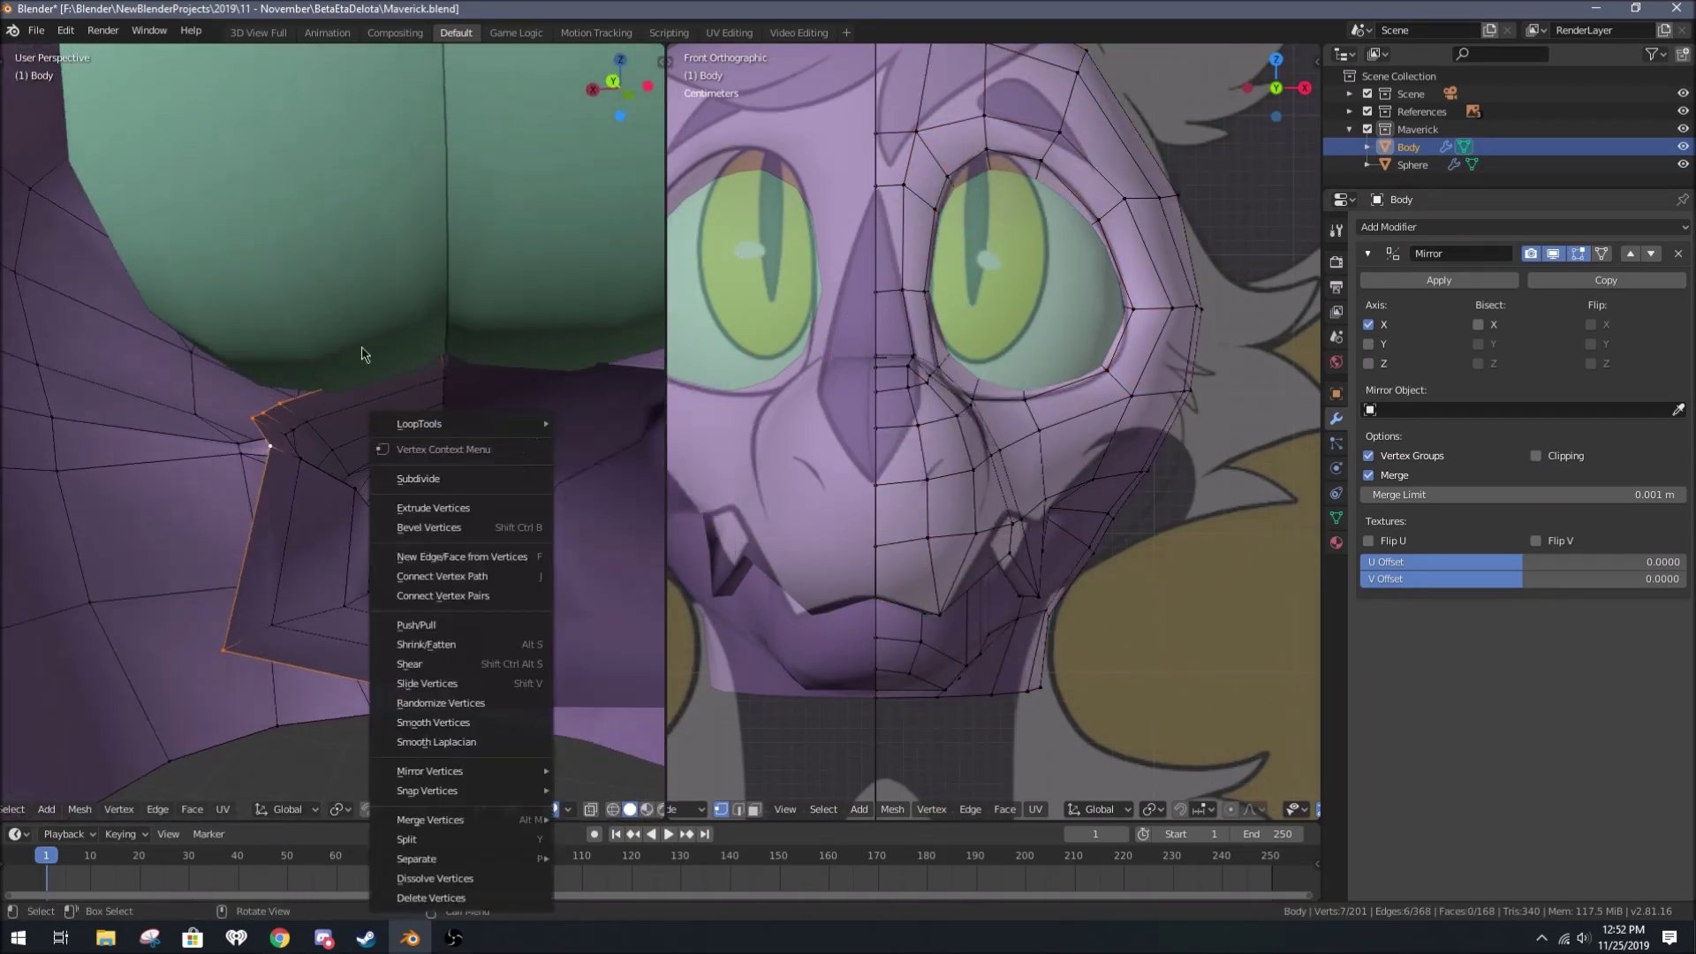
right_click(379, 424)
mouse_move(458, 424)
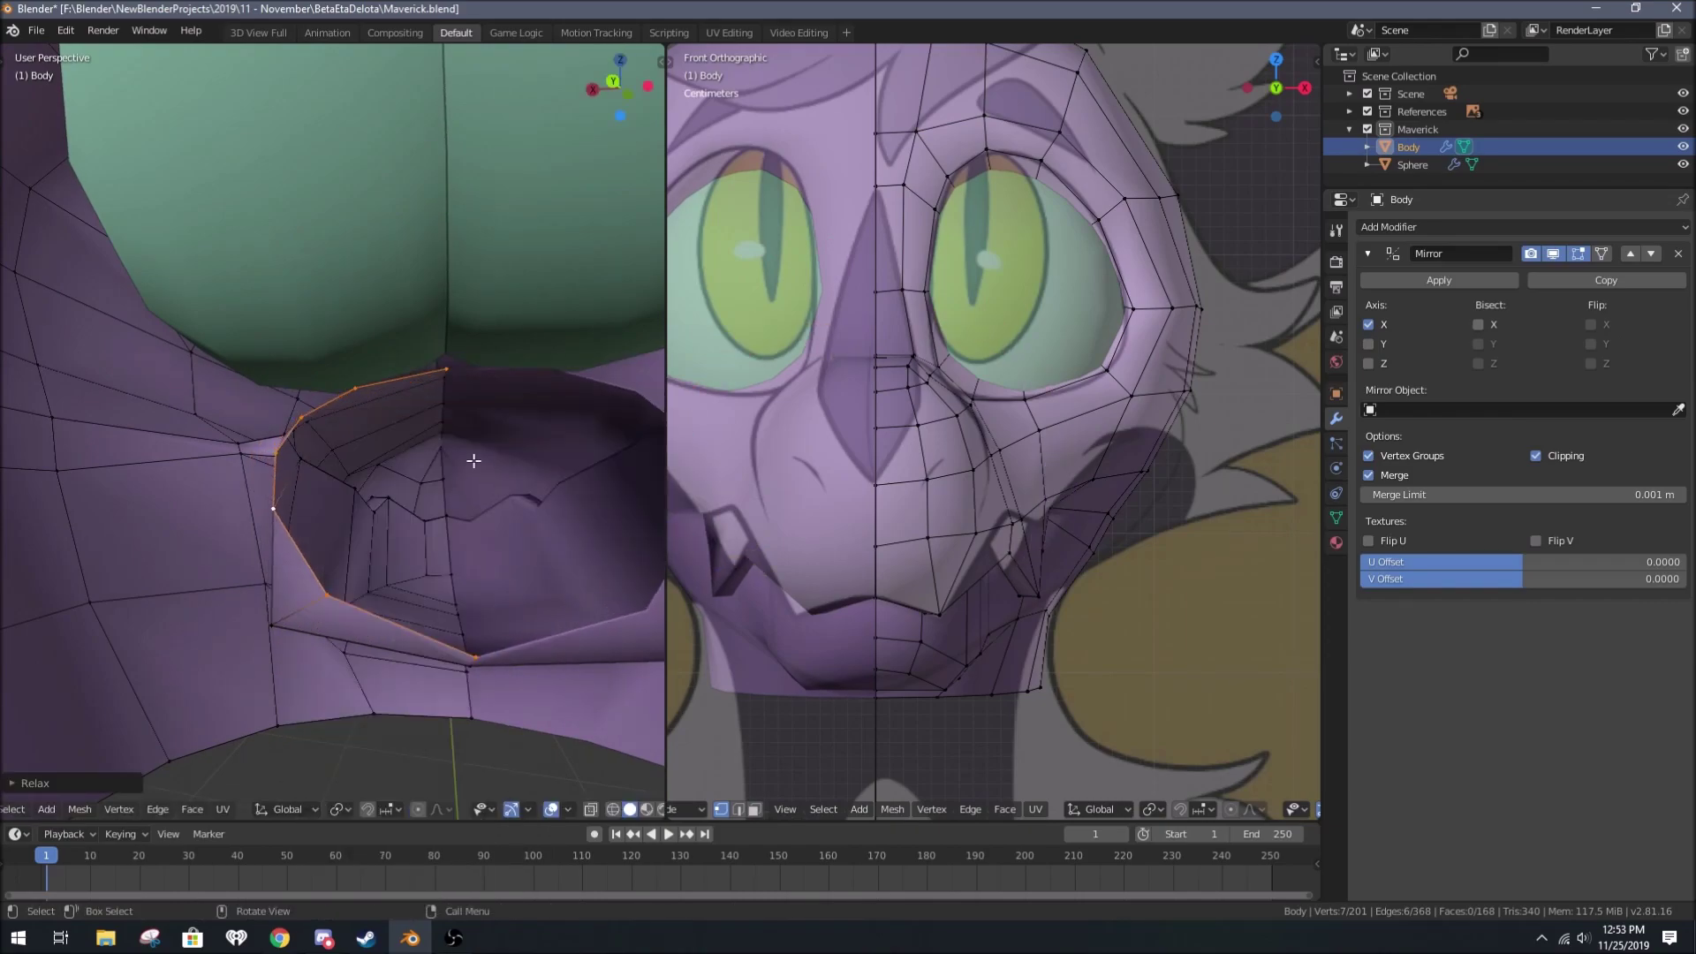
mouse_move(474, 460)
middle_down()
mouse_move(341, 409)
mouse_move(553, 527)
middle_up()
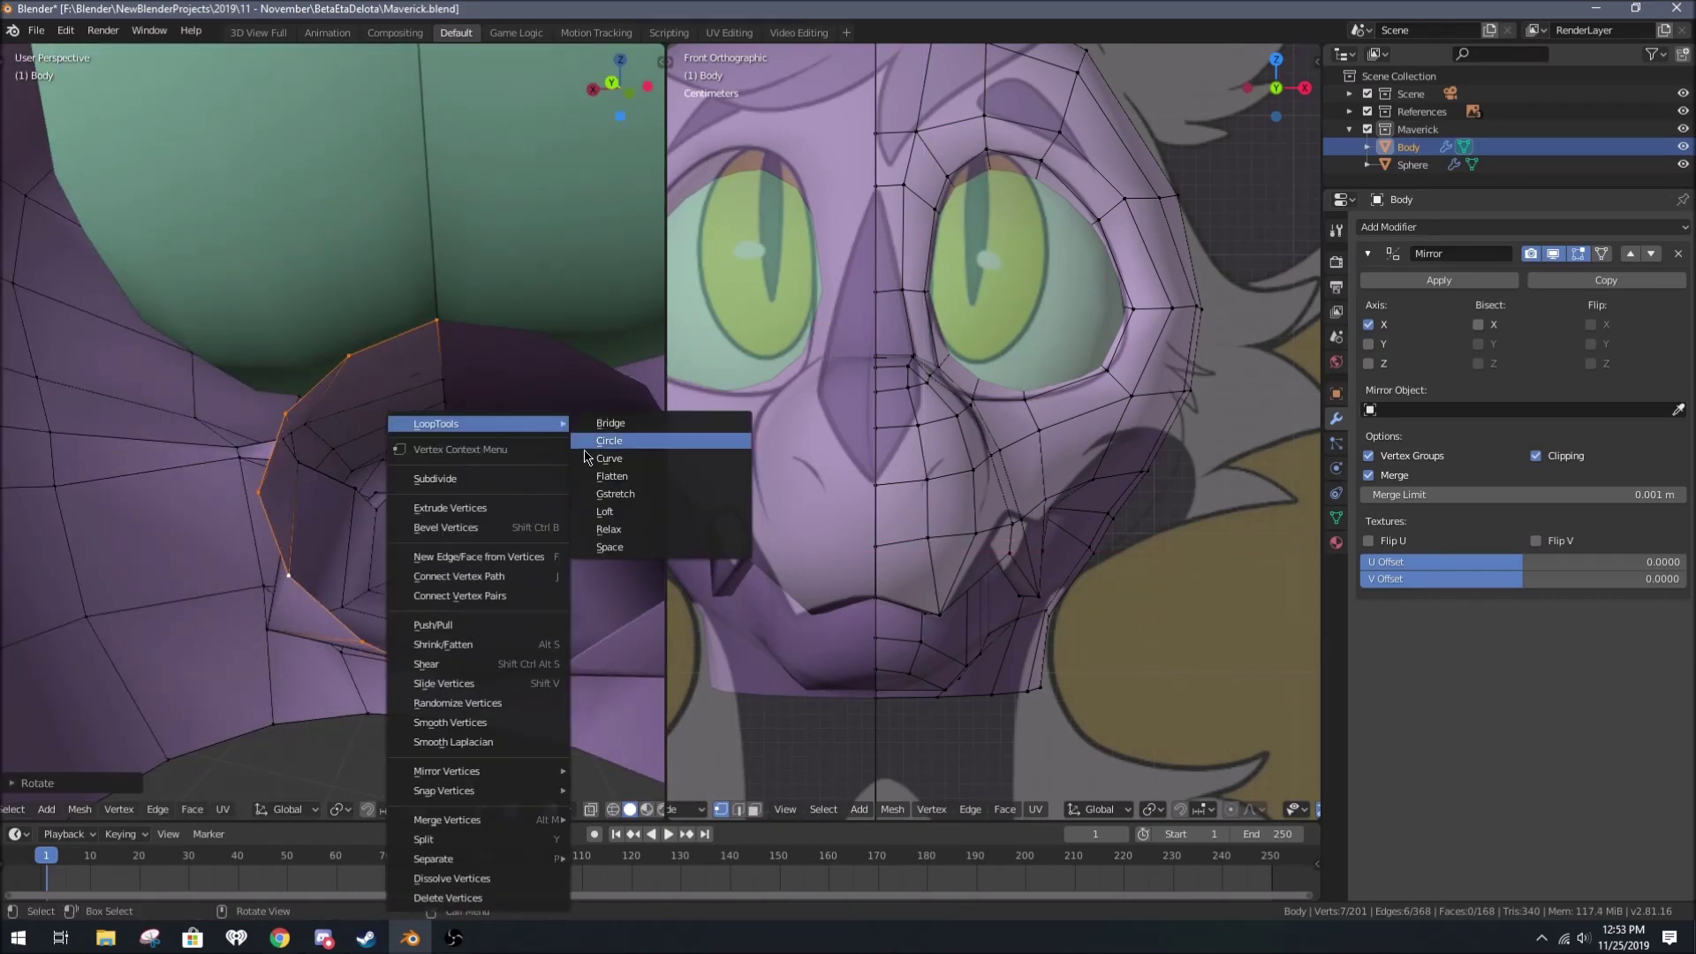
key(KP_3)
key(g)
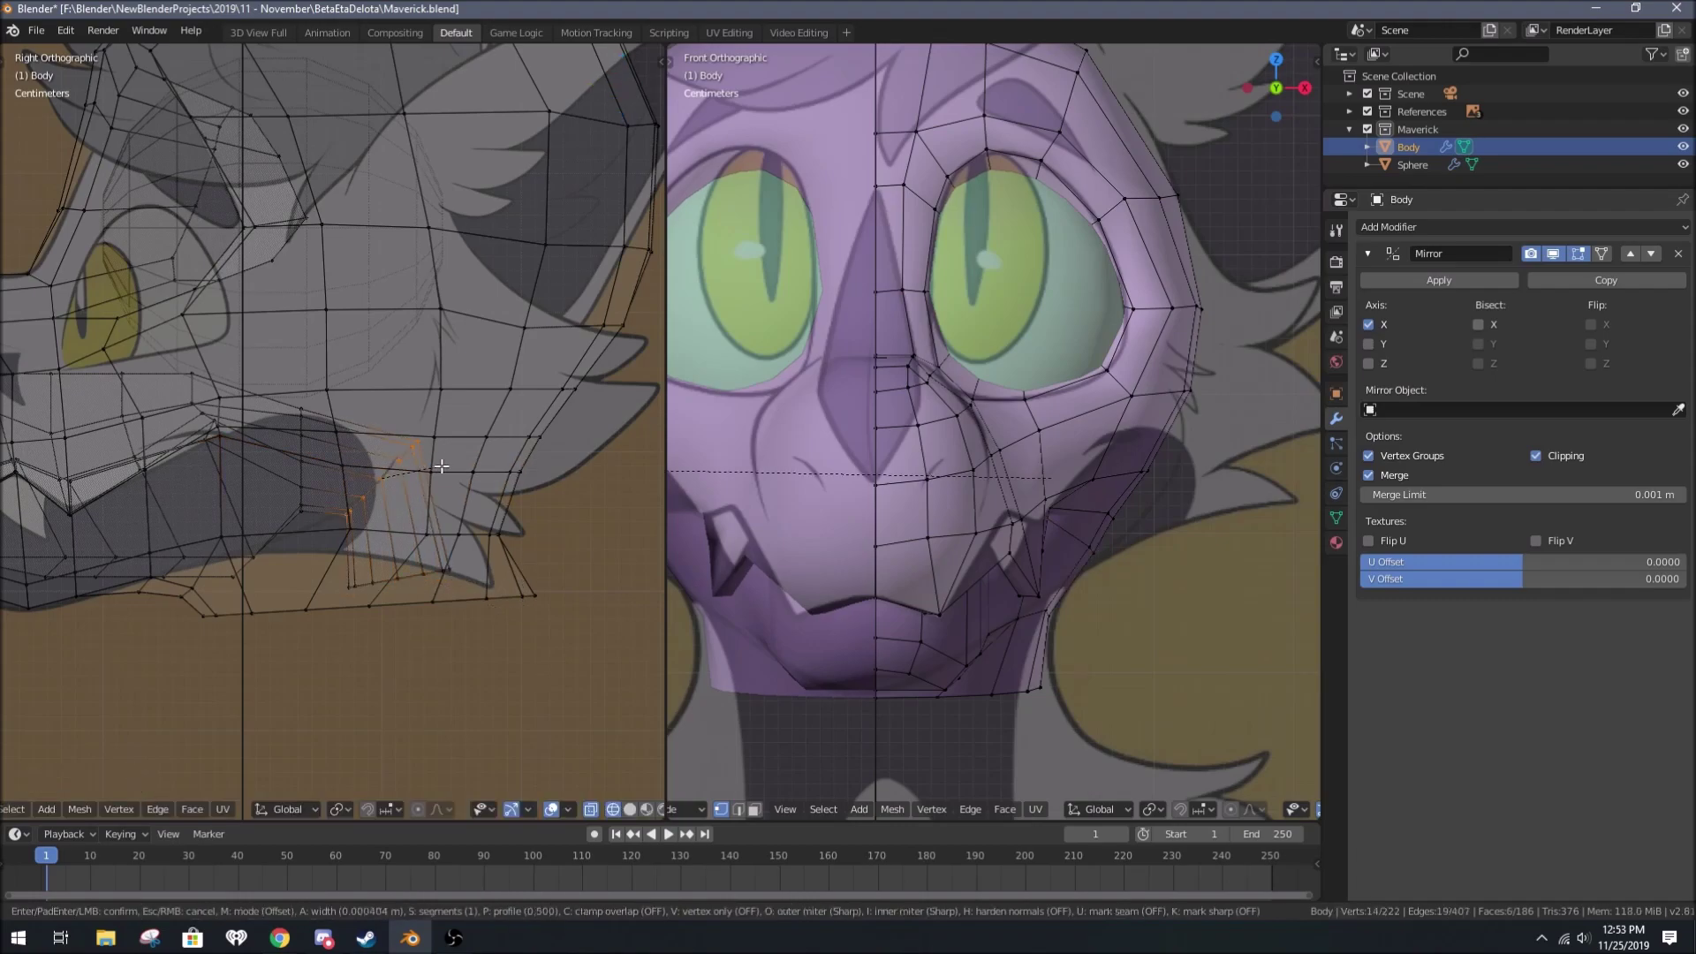
mouse_move(442, 465)
middle_down()
mouse_move(392, 474)
mouse_move(389, 513)
middle_up()
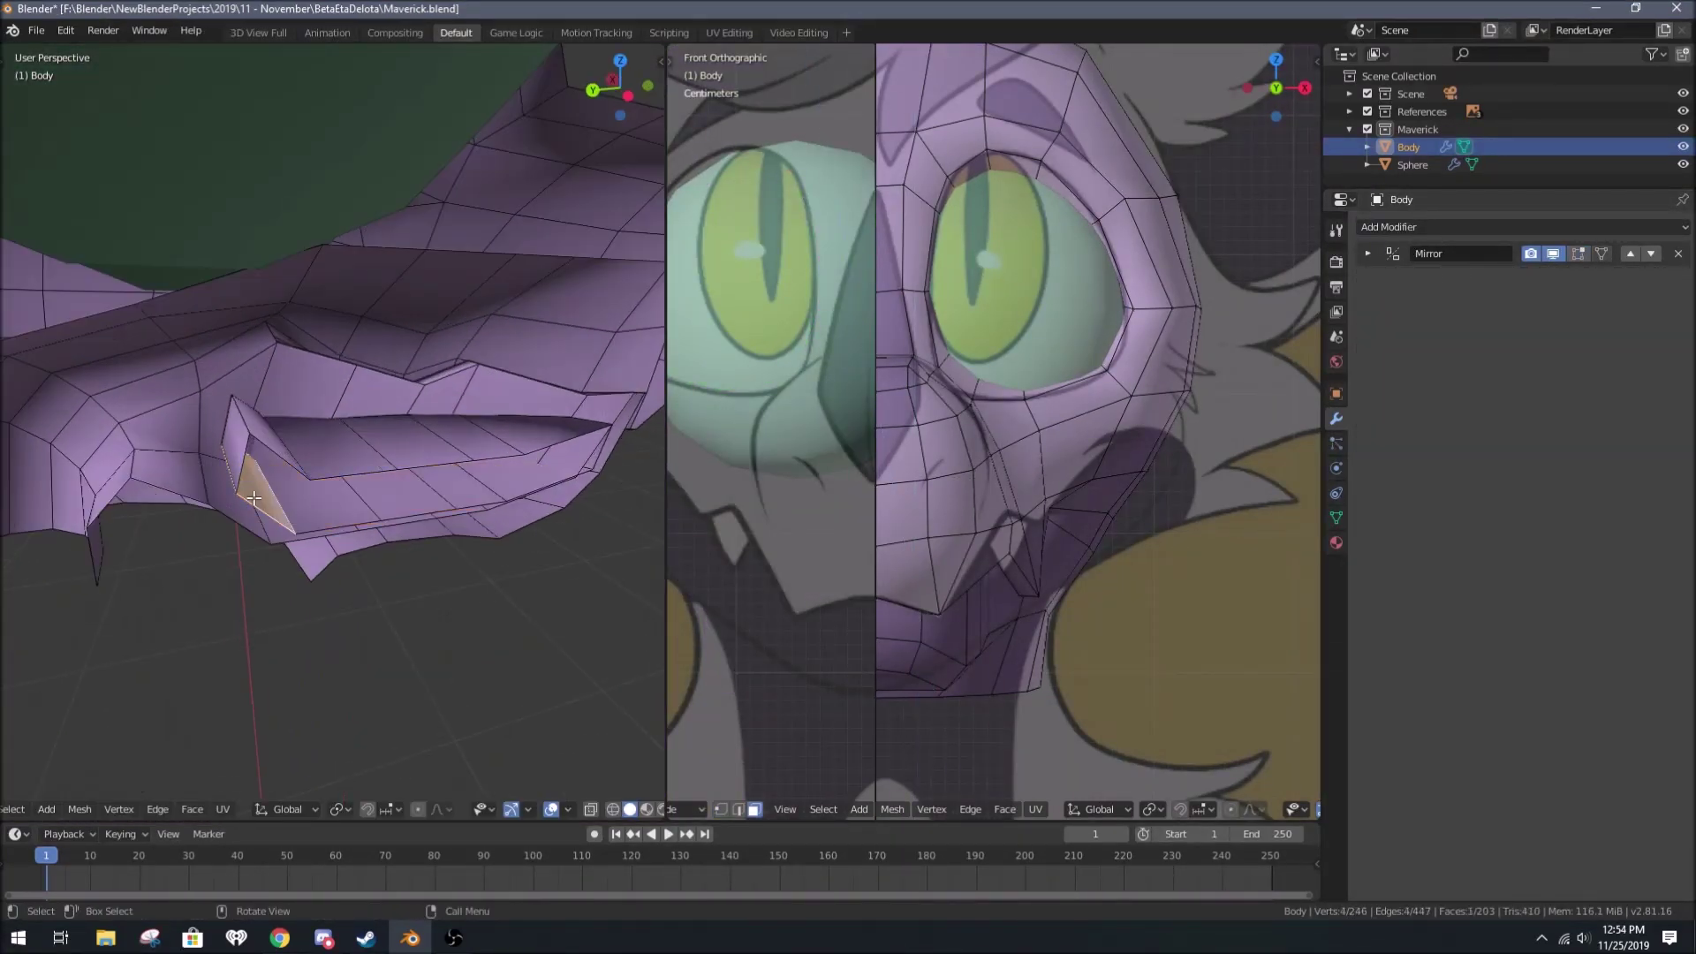
Step: Delete the mouth-corner face, bridge the open edge loops, and add a Subdivision Surface modifier
key(x)
mouse_move(254, 498)
middle_down()
mouse_move(220, 488)
mouse_move(447, 530)
middle_up()
key(Return)
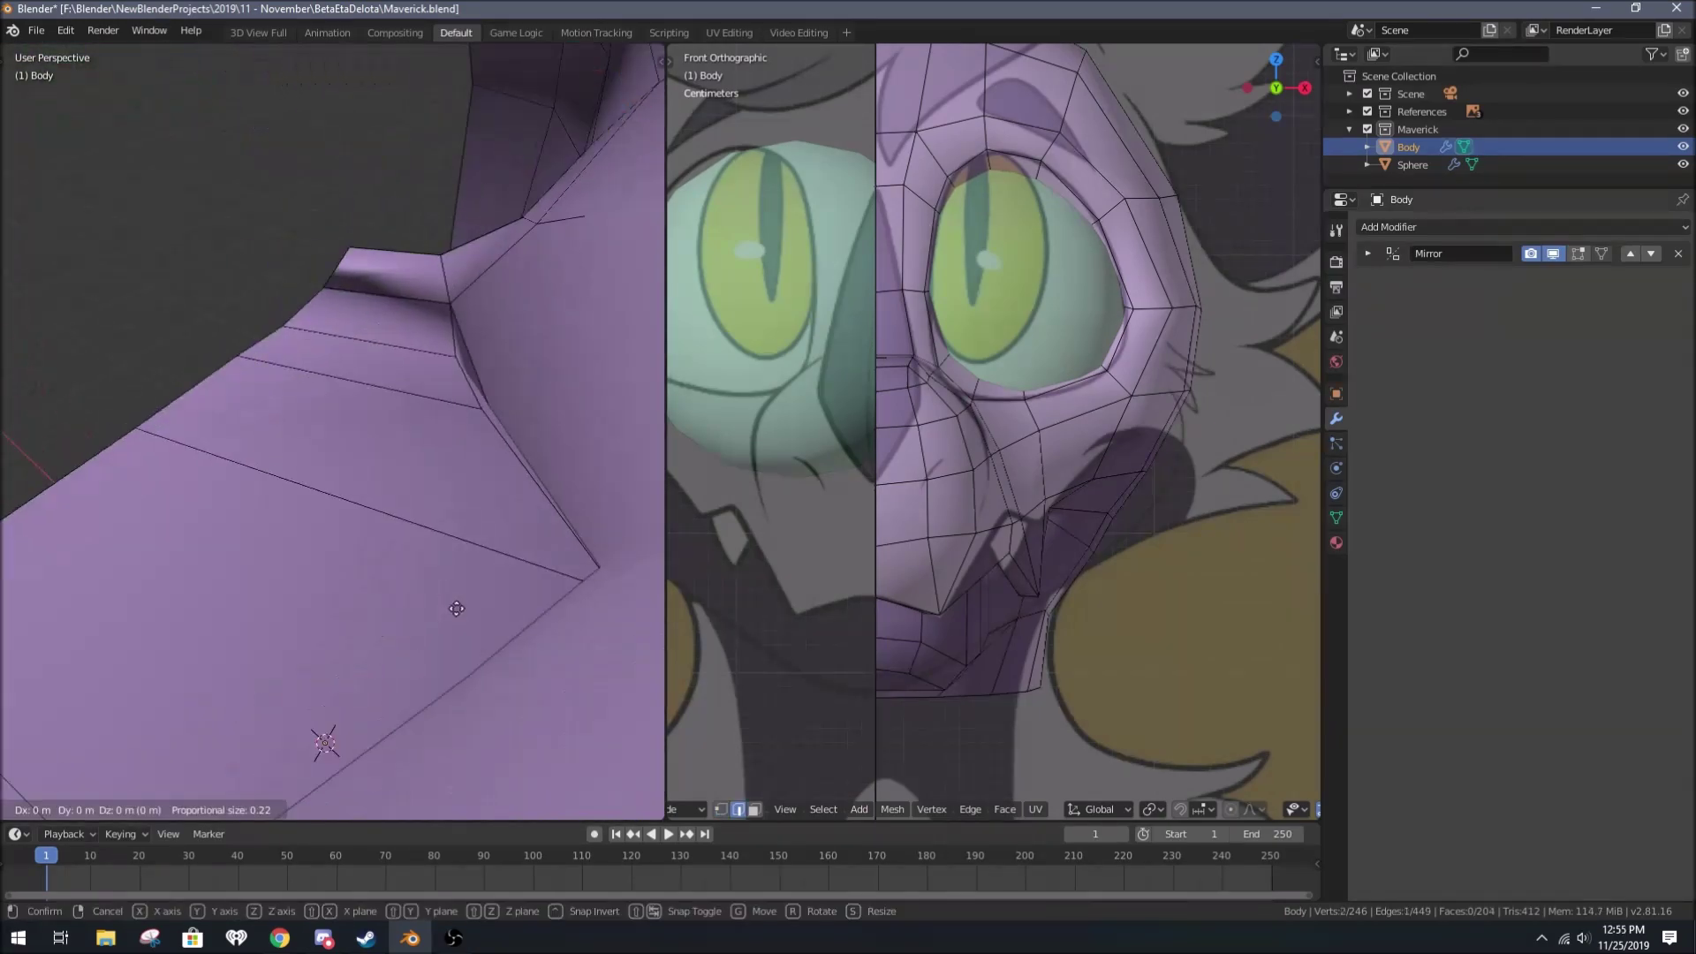
click(1433, 228)
click(1357, 520)
Step: Move vertices along X and nudge individual muzzle vertices into shape
key(g)
key(x)
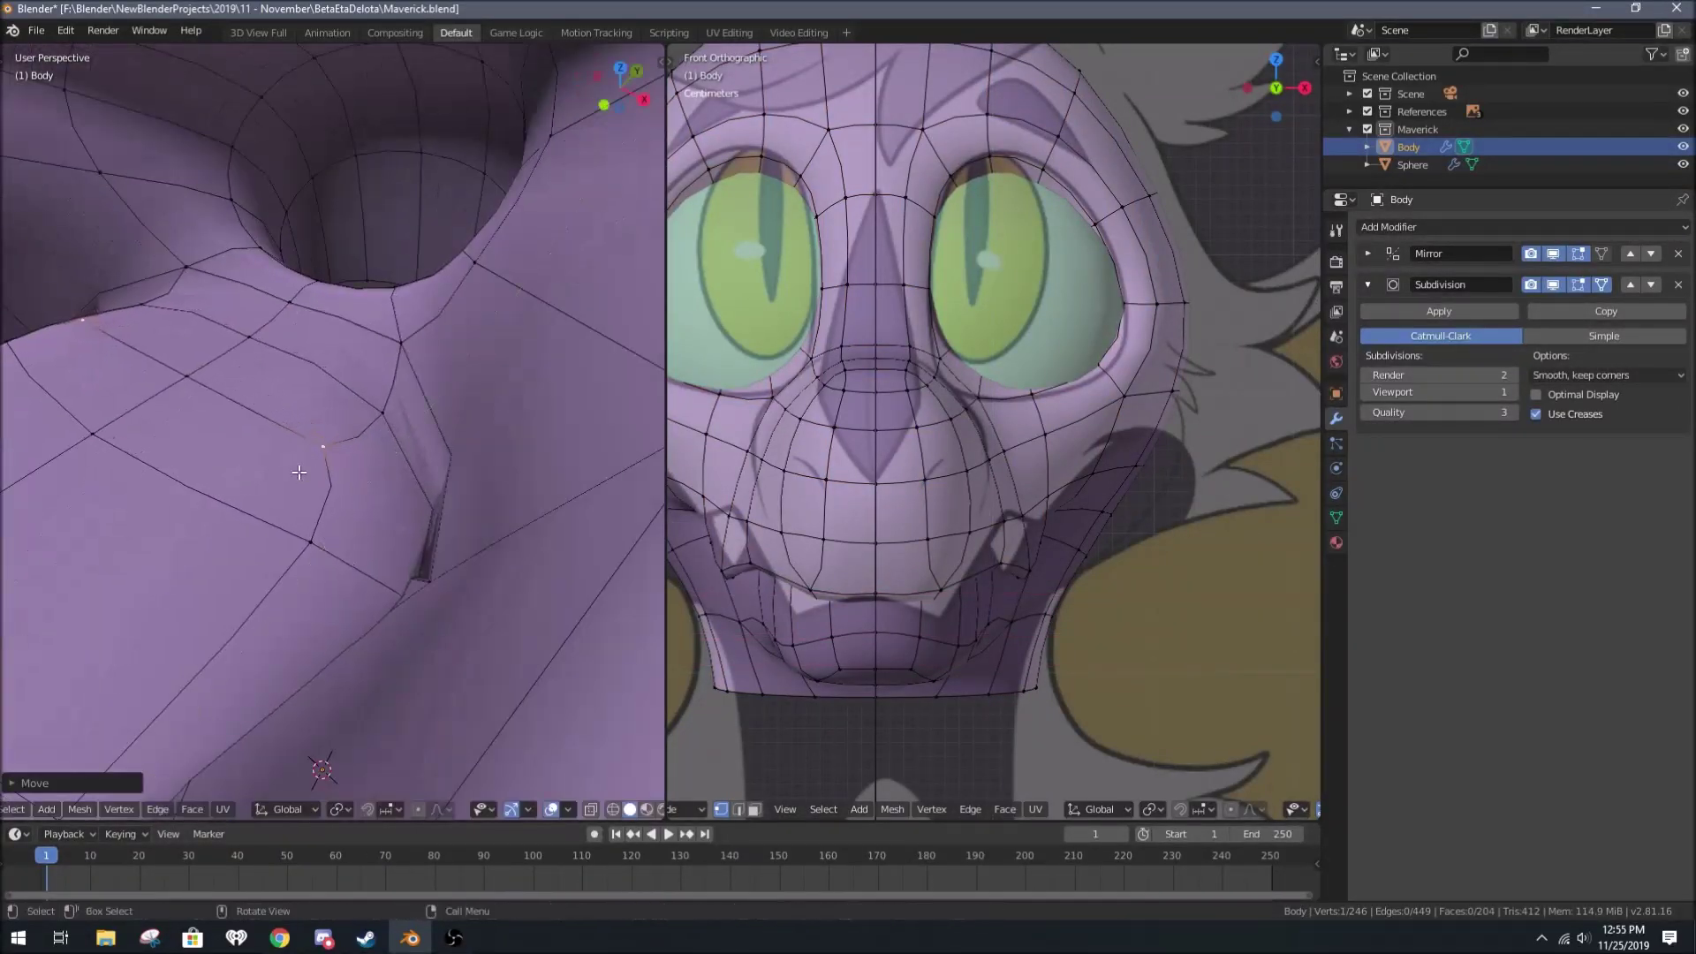
key(alt+a)
mouse_move(375, 422)
middle_down()
mouse_move(341, 379)
mouse_move(522, 454)
mouse_move(439, 379)
middle_up()
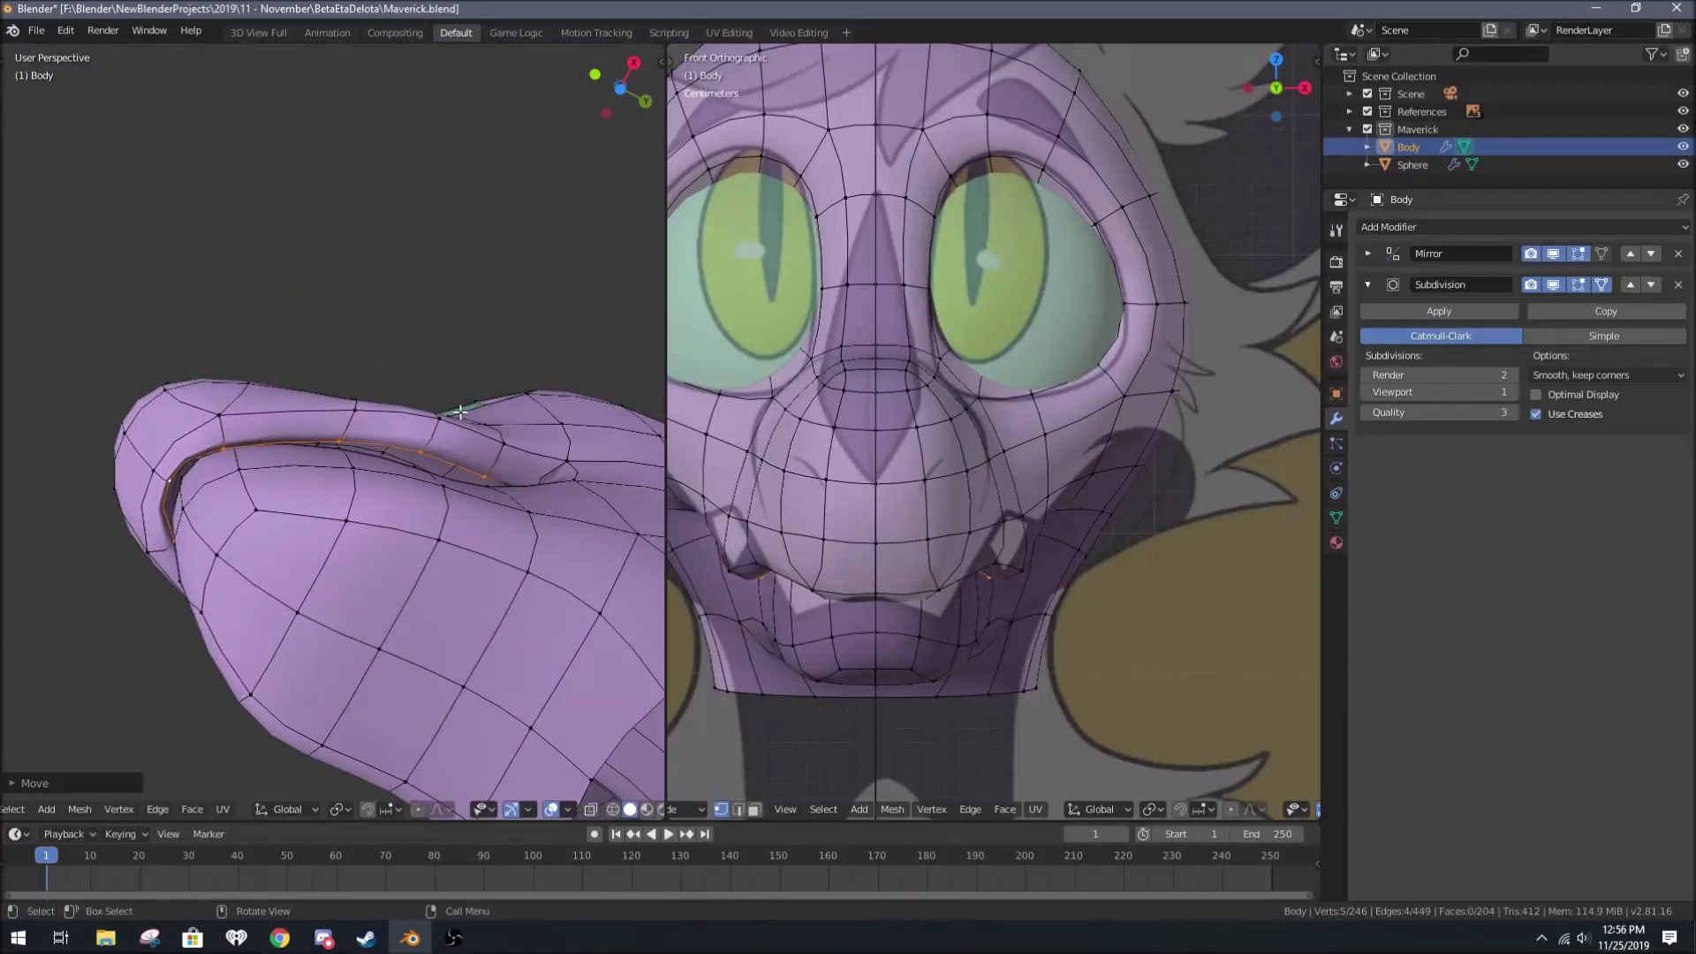
mouse_move(470, 506)
middle_down()
mouse_move(379, 492)
mouse_move(507, 402)
mouse_move(503, 492)
mouse_move(406, 472)
mouse_move(477, 415)
middle_up()
key(g)
click(379, 492)
click(406, 472)
key(g)
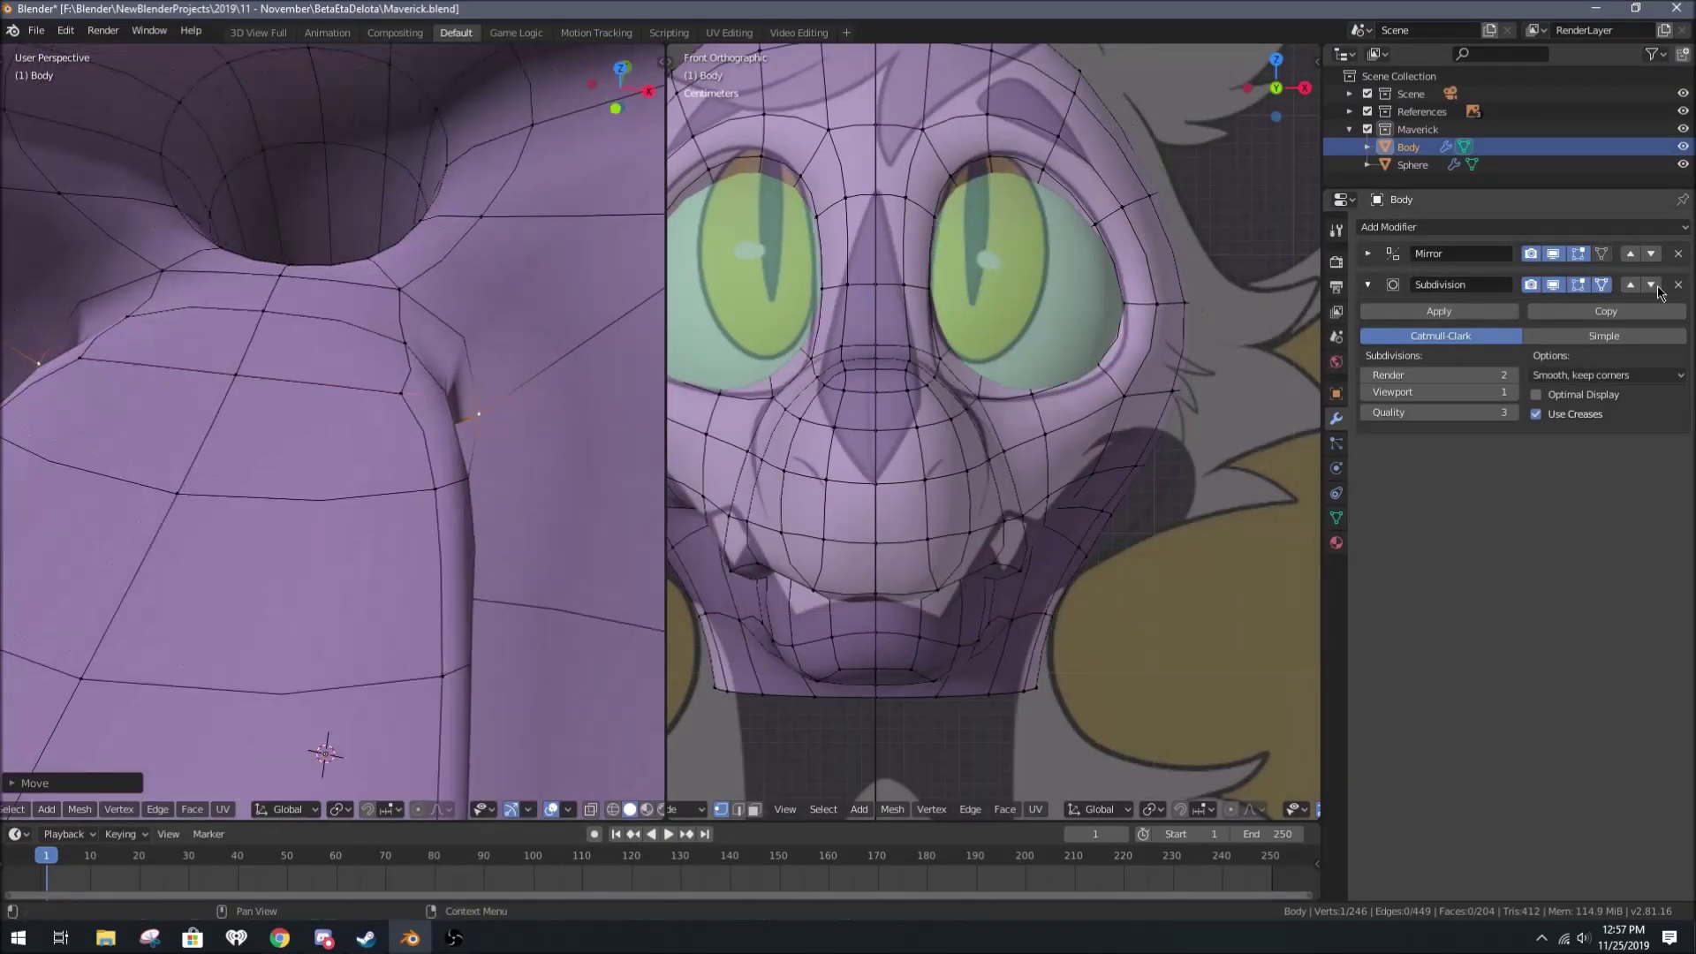
Step: Save Maverick.blend and deselect all vertices
key(ctrl+s)
mouse_move(371, 353)
middle_down()
mouse_move(357, 315)
mouse_move(291, 490)
middle_up()
key(alt+a)
scroll(358, 315, down, 5)
Step: Turn on proportional editing and pull a side vertex to reshape the head
key(o)
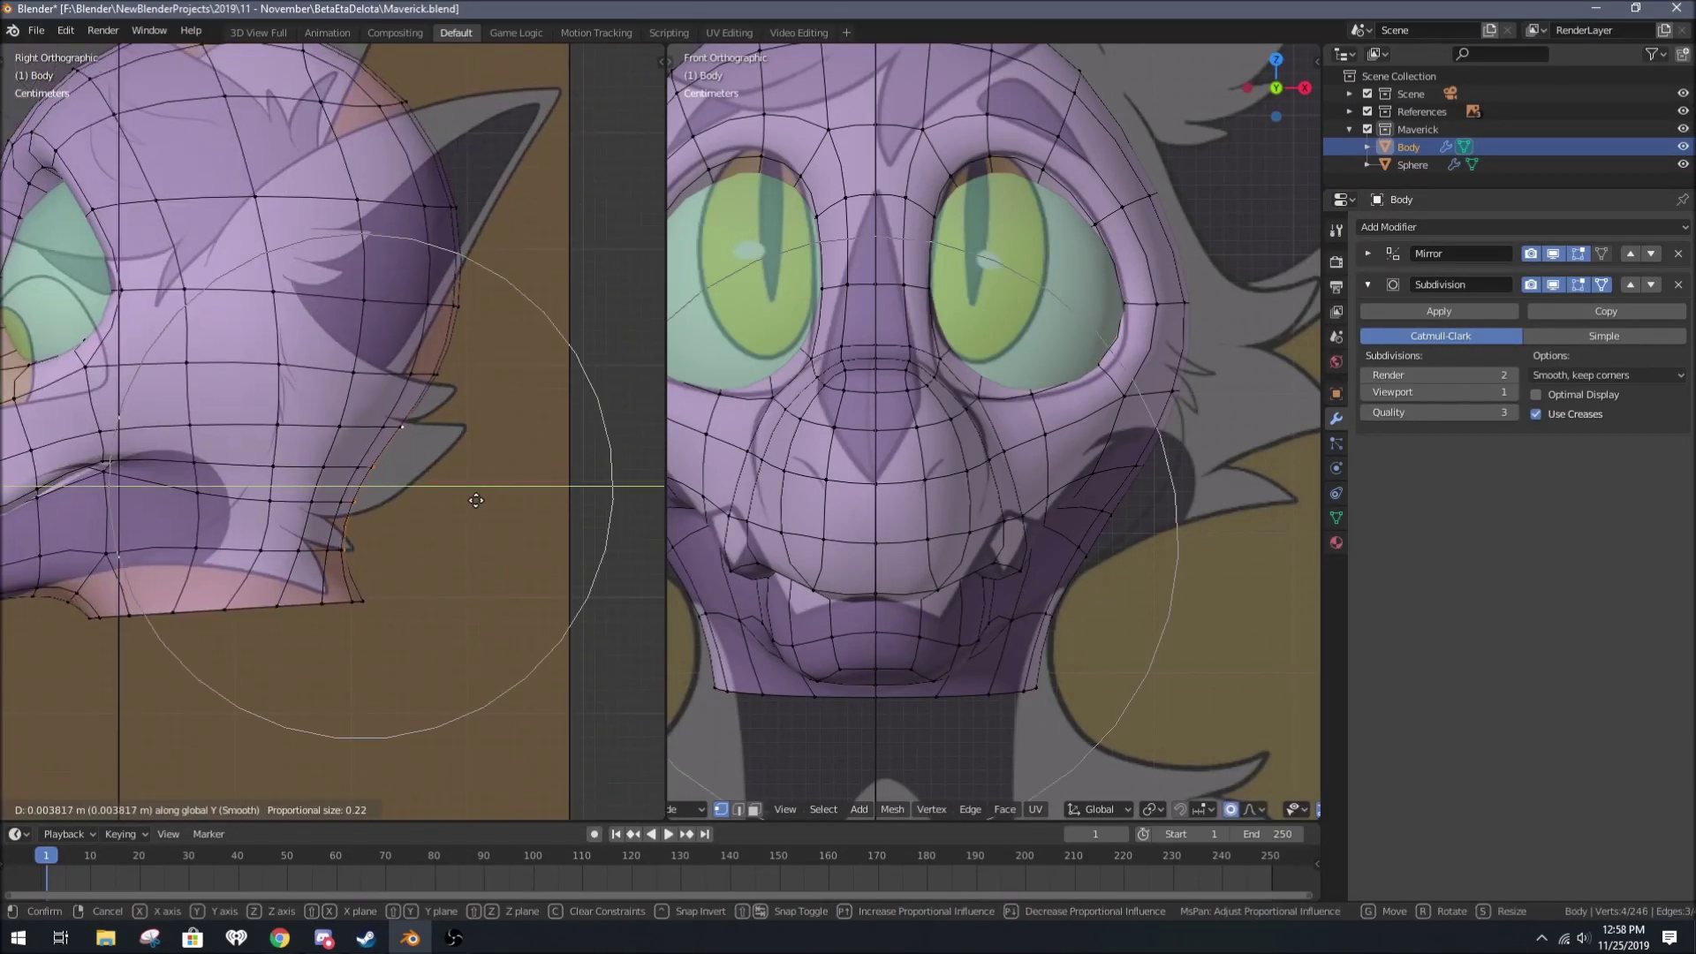
click(292, 490)
drag(401, 462, 406, 468)
middle_drag(407, 468, 459, 424)
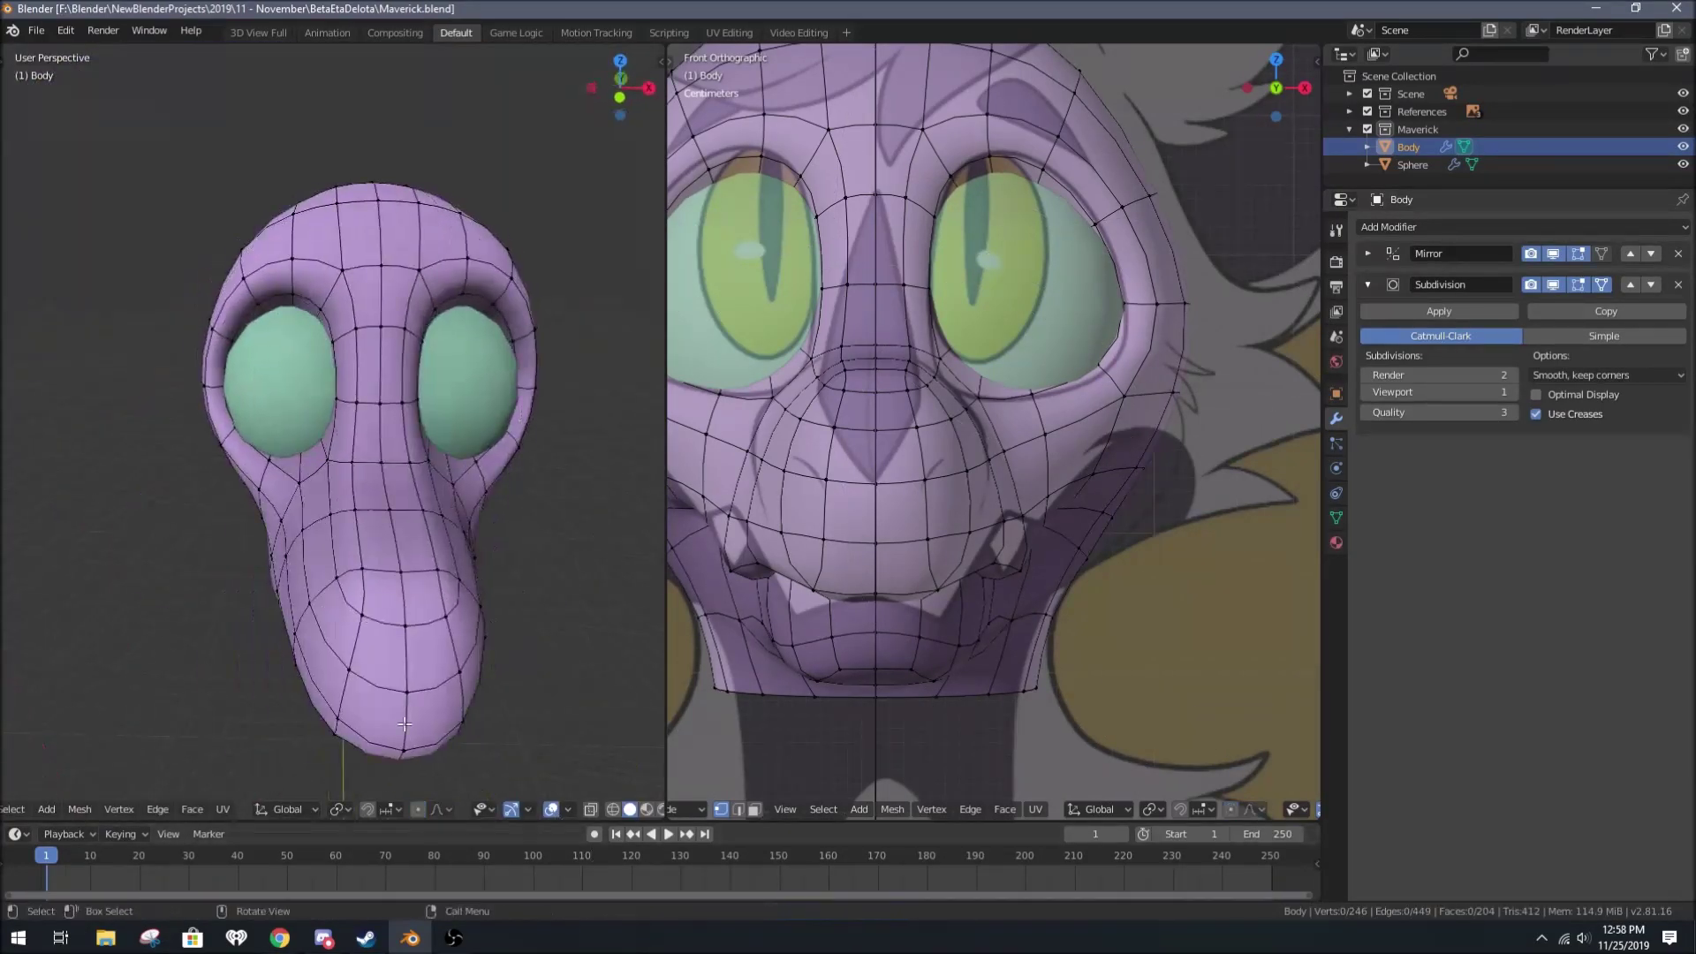
scroll(354, 441, up, 4)
middle_drag(353, 441, 529, 397)
click(587, 658)
Step: Check the head in Object Mode, save again, and re-add subdivision level 1
key(Tab)
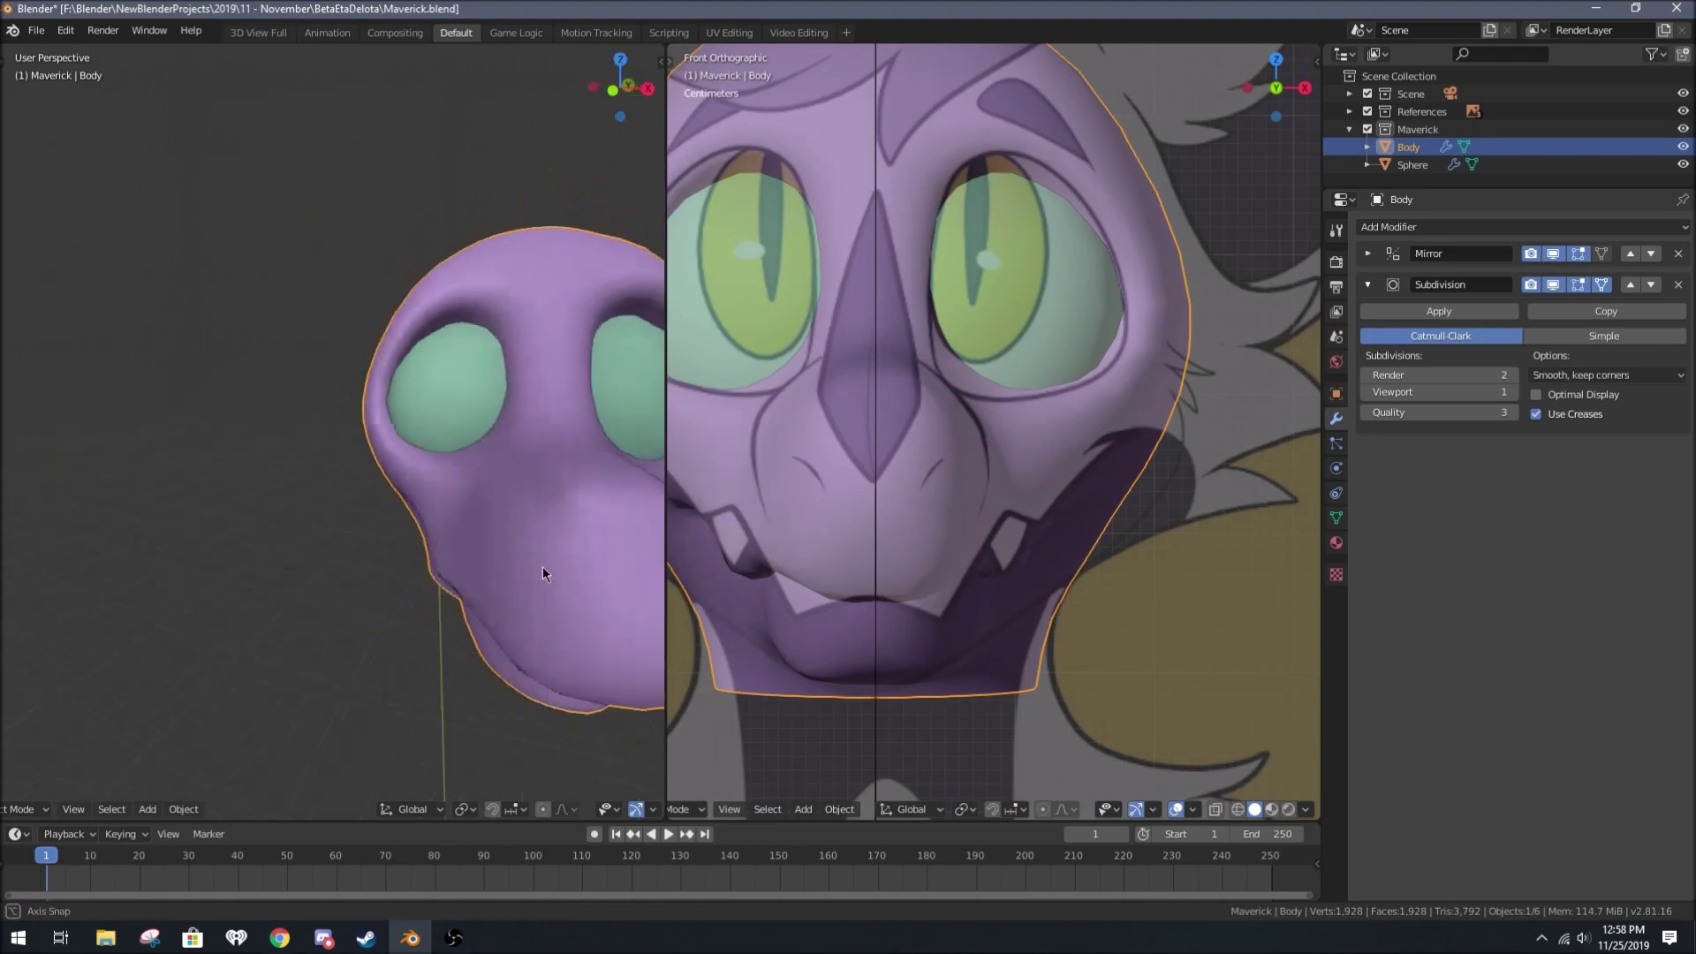
key(Tab)
key(Tab)
key(ctrl+s)
key(Tab)
scroll(355, 429, down, 5)
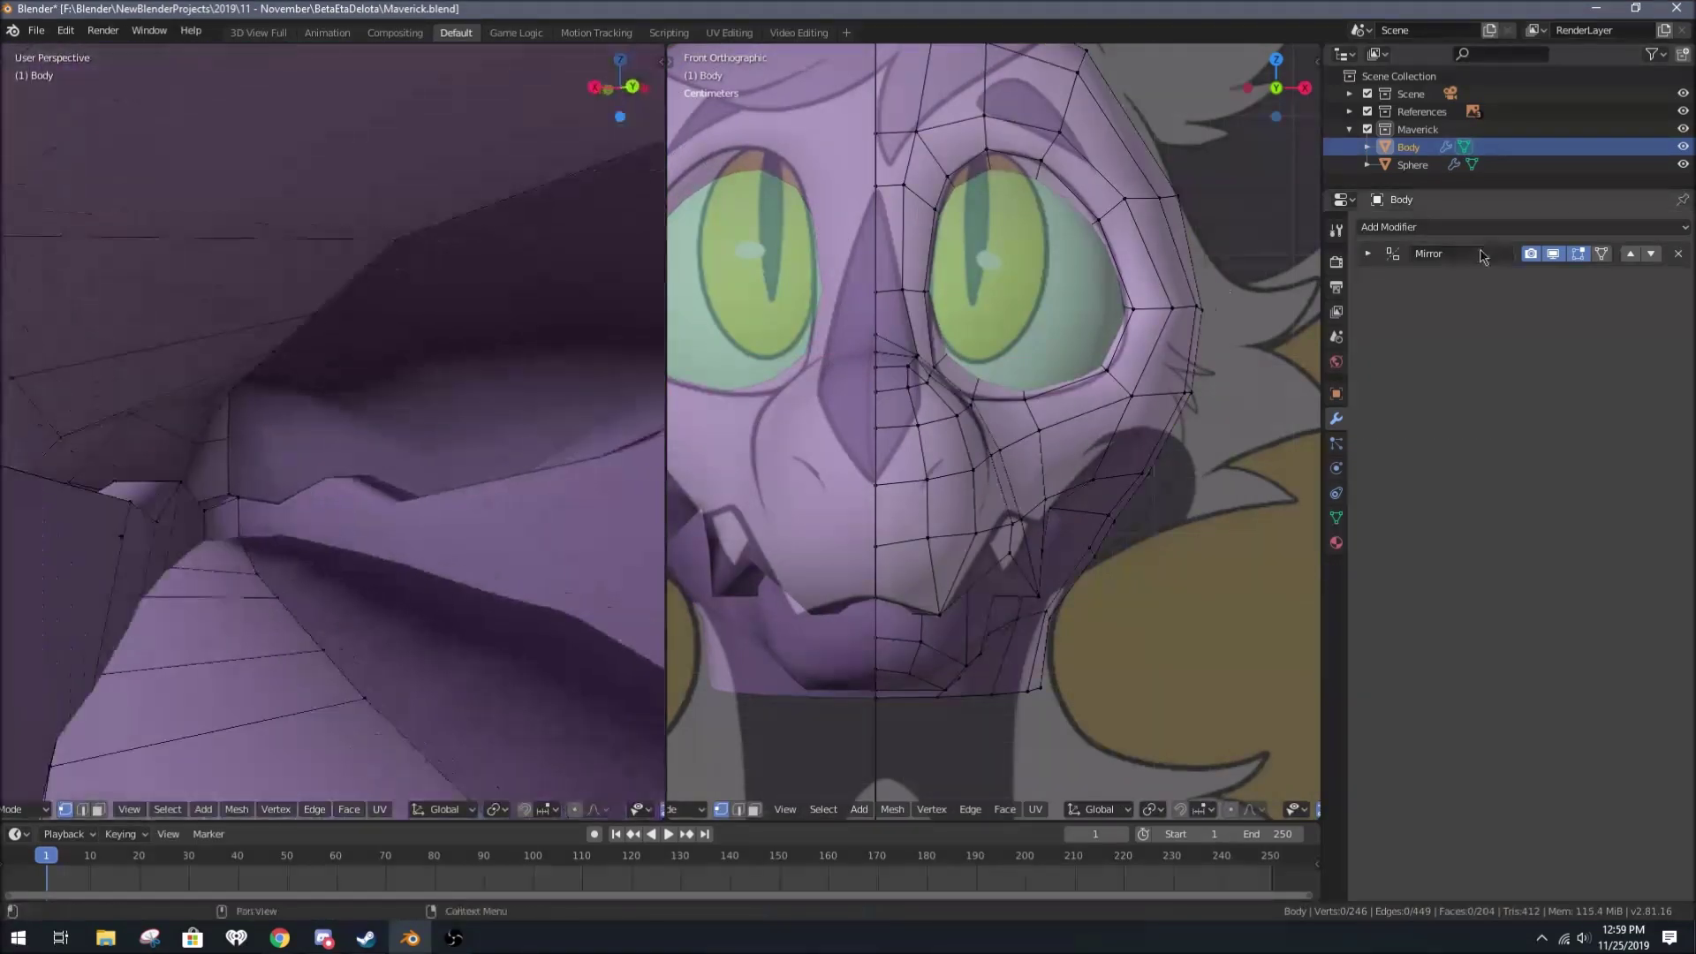
key(ctrl+1)
Step: Nudge a muzzle edge in edge select mode, then select and deselect the whole mesh
middle_drag(355, 428, 367, 495)
key(2)
drag(366, 494, 366, 504)
scroll(366, 504, down, 5)
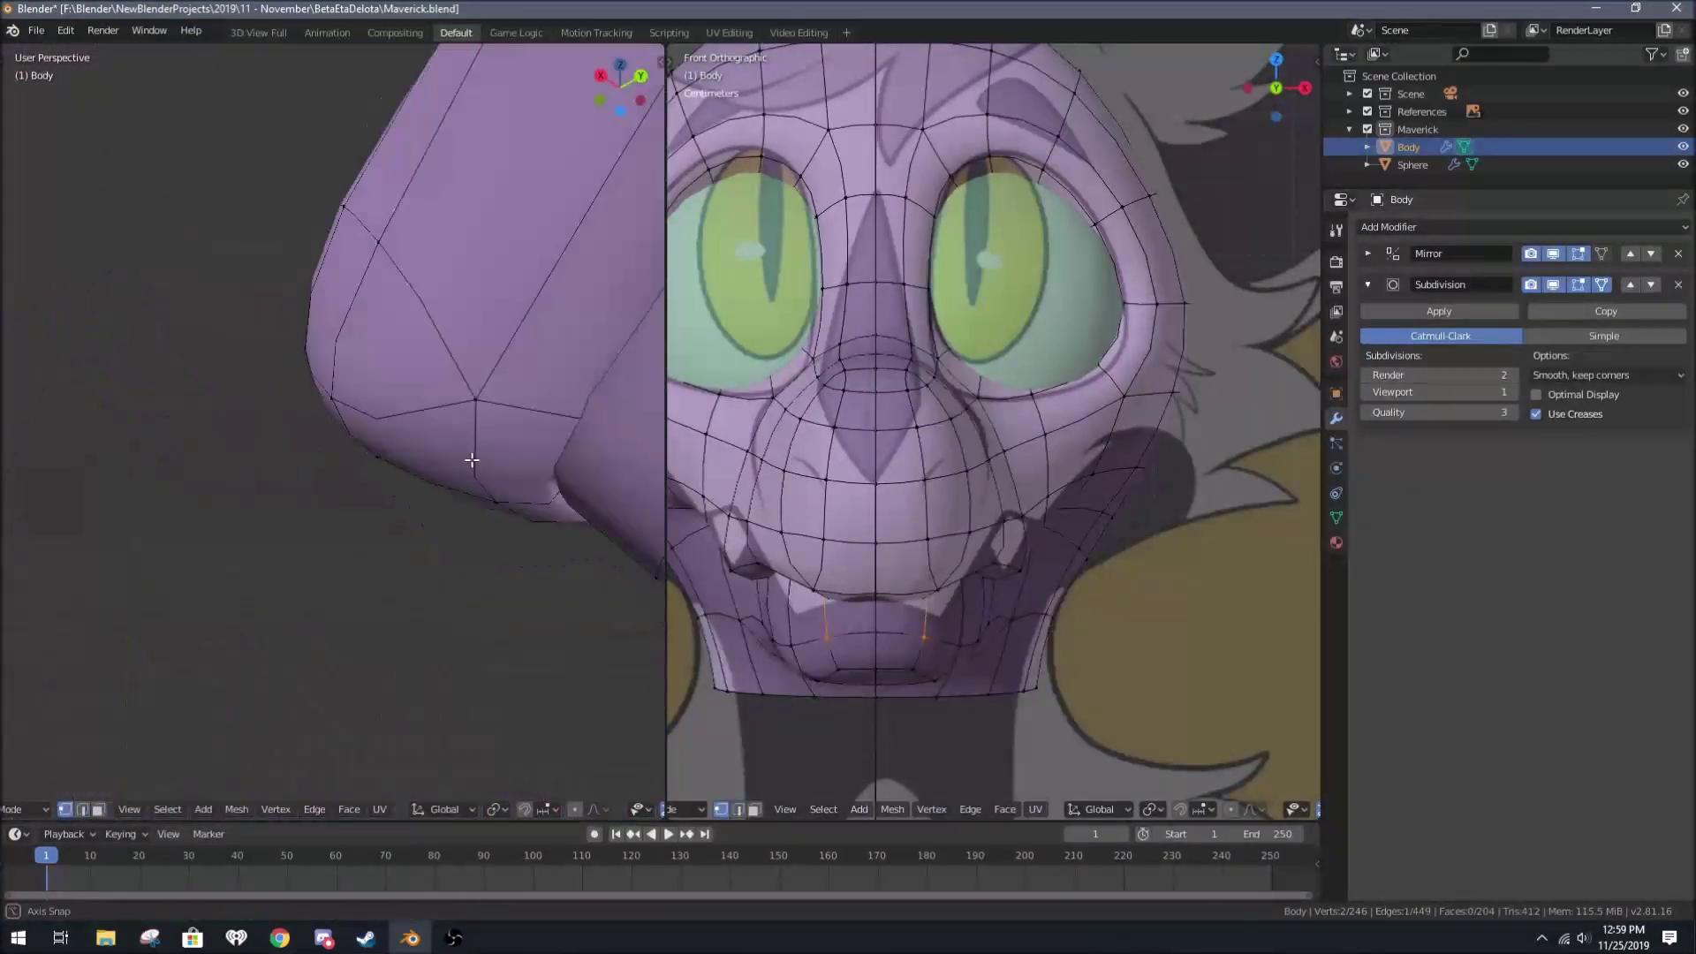
scroll(466, 462, down, 3)
key(1)
key(a)
mouse_move(394, 519)
middle_down()
mouse_move(303, 404)
mouse_move(470, 280)
middle_up()
key(alt+a)
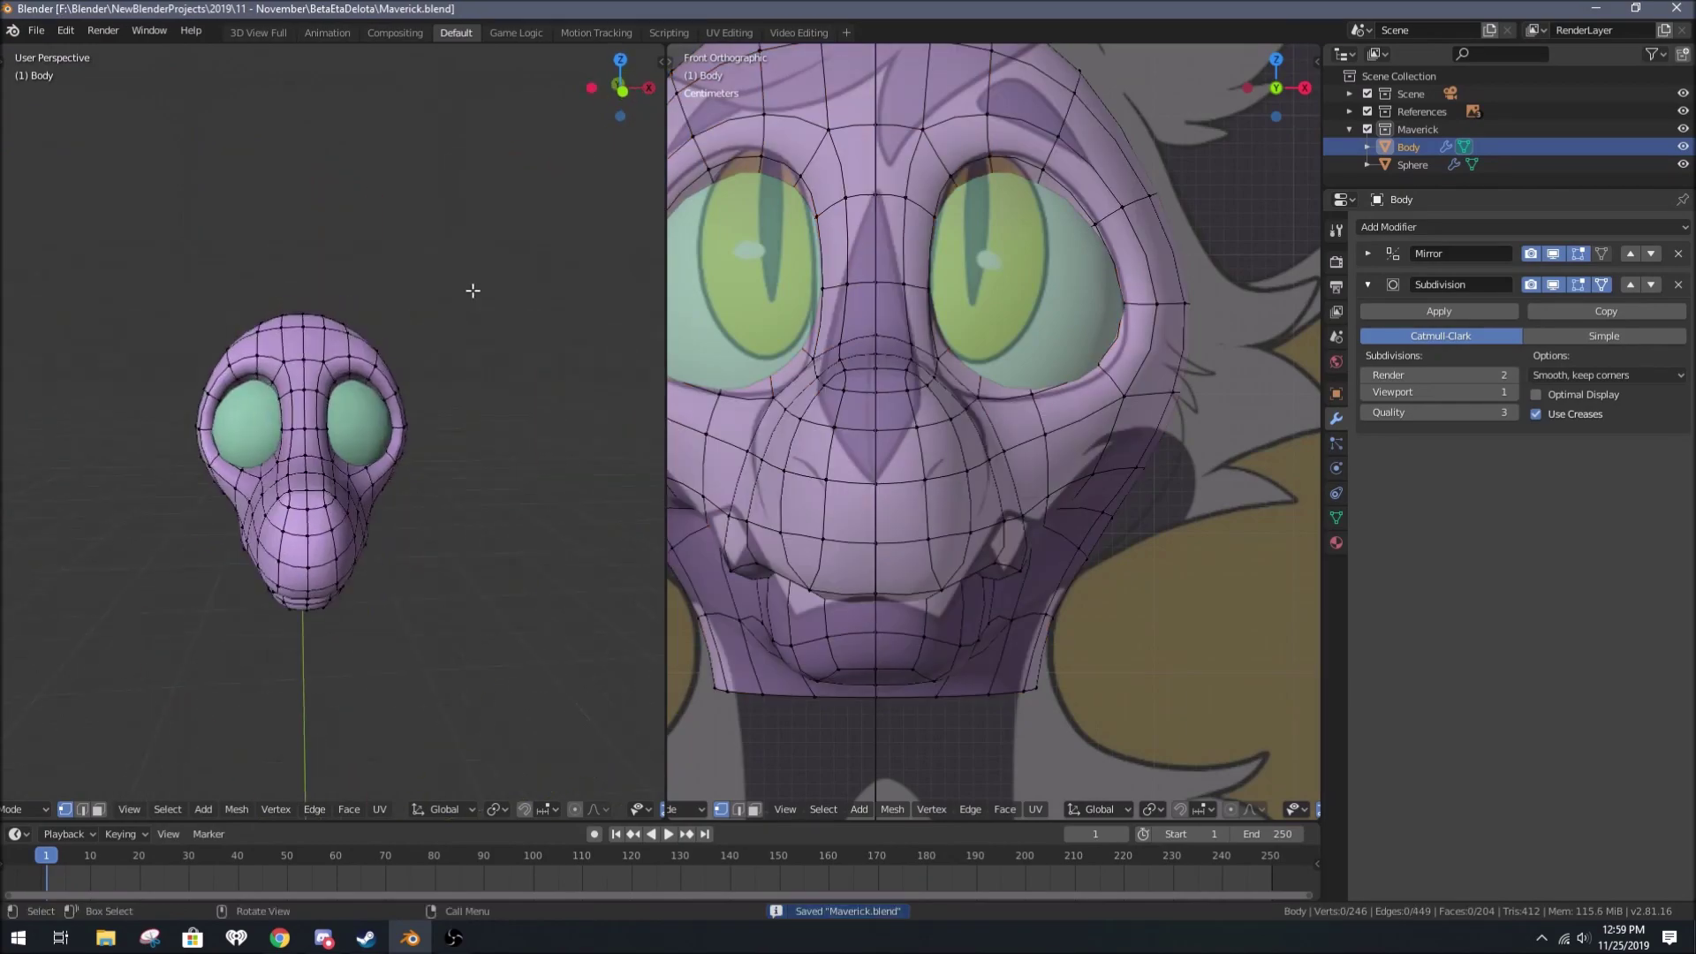
scroll(961, 364, down, 4)
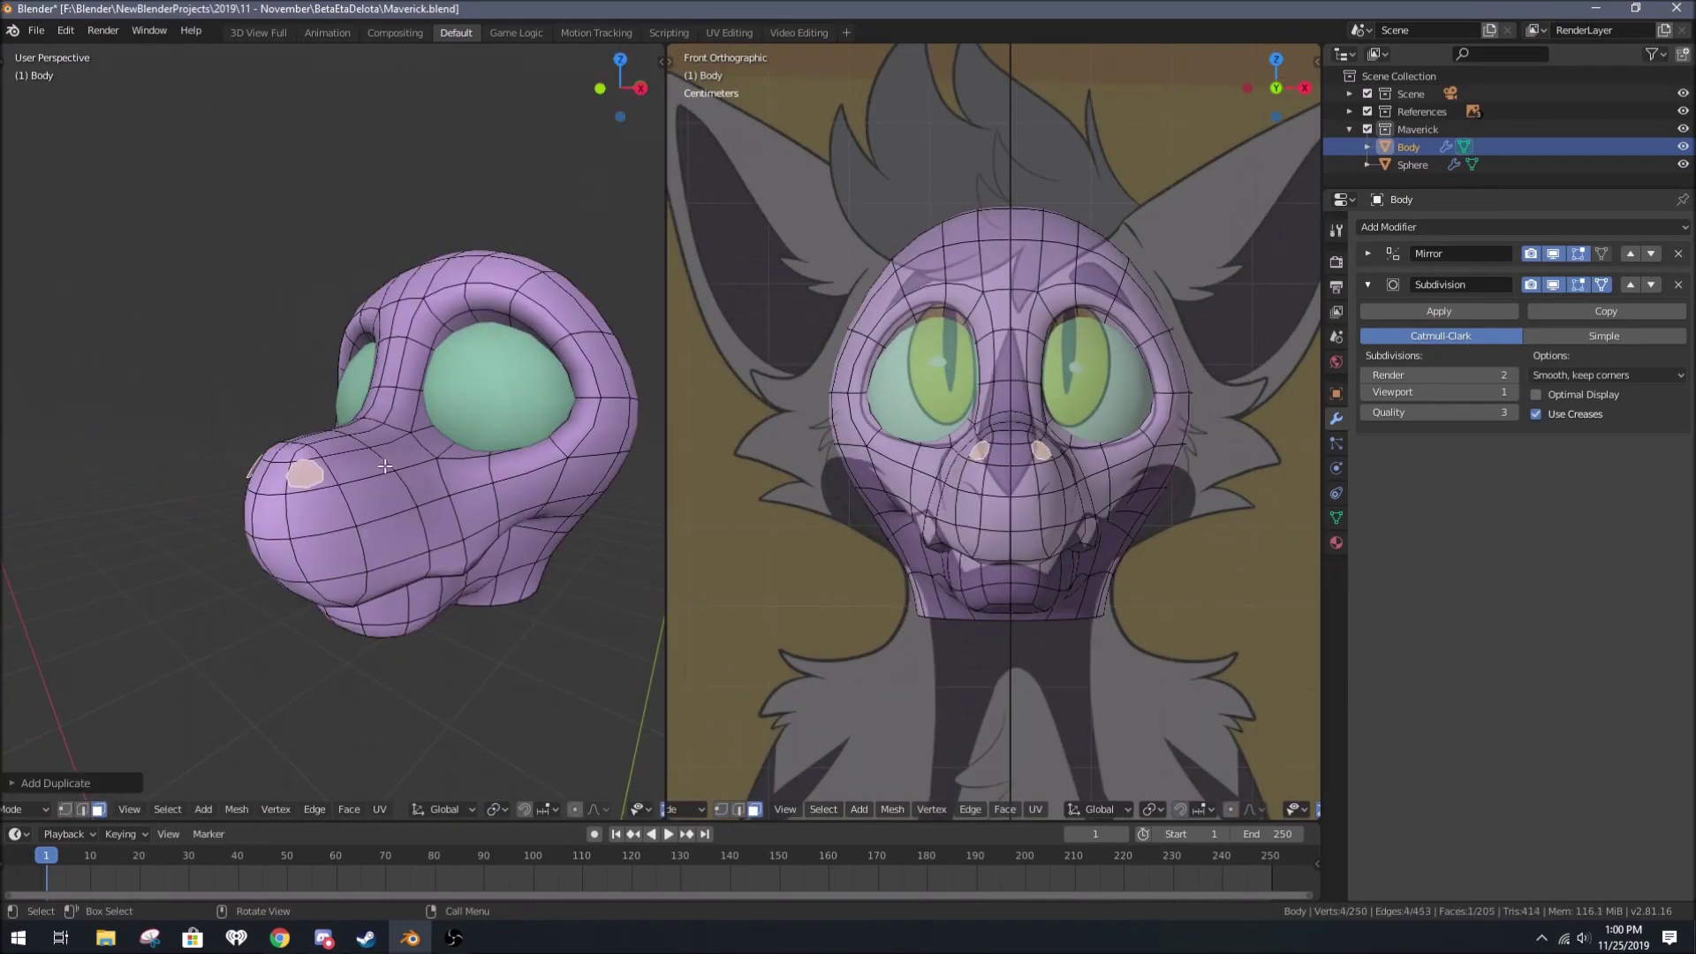
Step: Adjust the crest's tip vertices and check the crest from front and perspective views
scroll(1083, 357, up, 2)
shift+click(1084, 357)
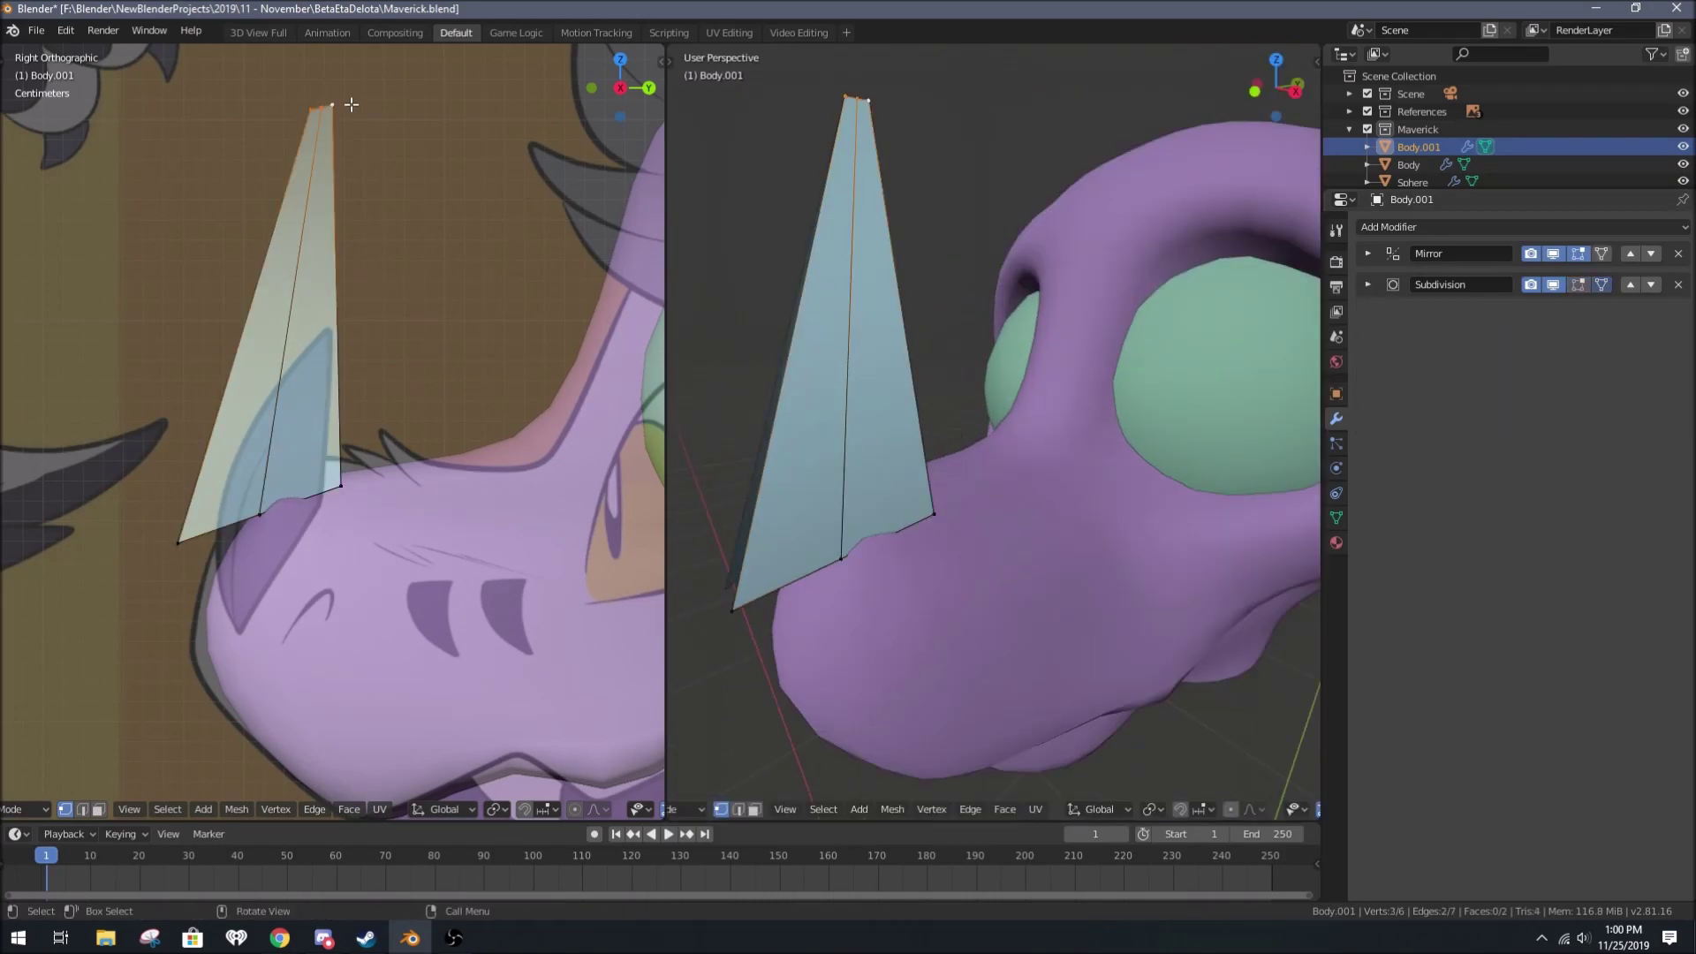
key(ctrl+z)
click(253, 423)
key(KP_1)
middle_drag(310, 439, 331, 411)
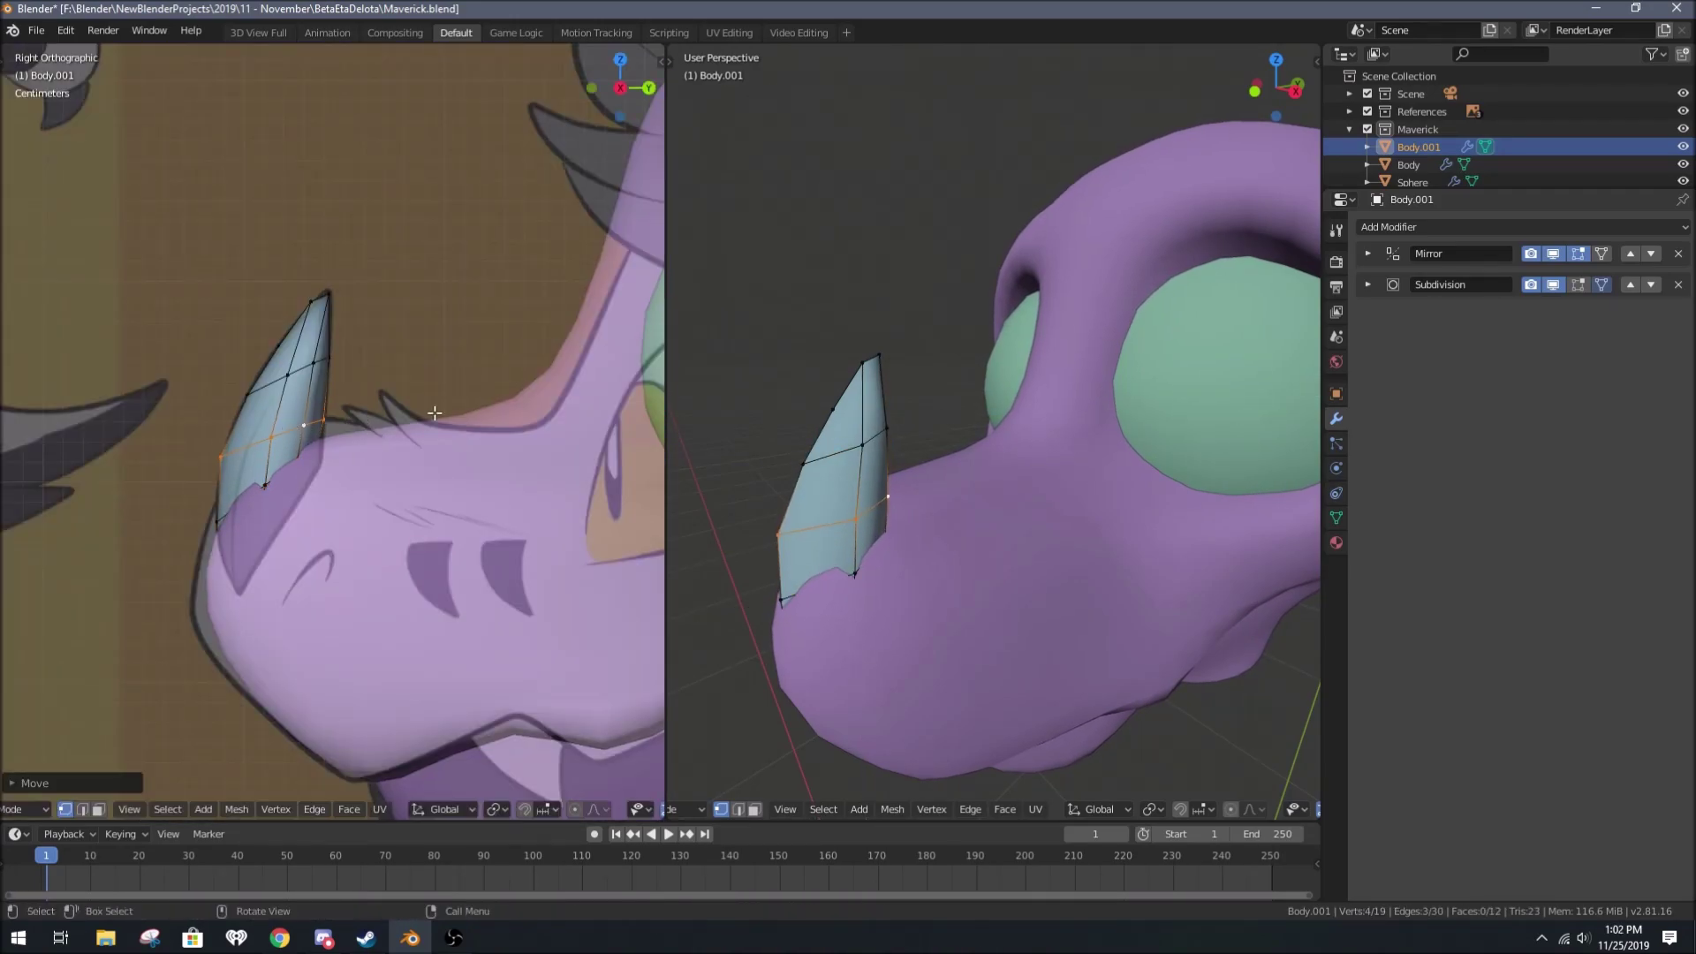
middle_drag(434, 413, 376, 416)
key(alt+a)
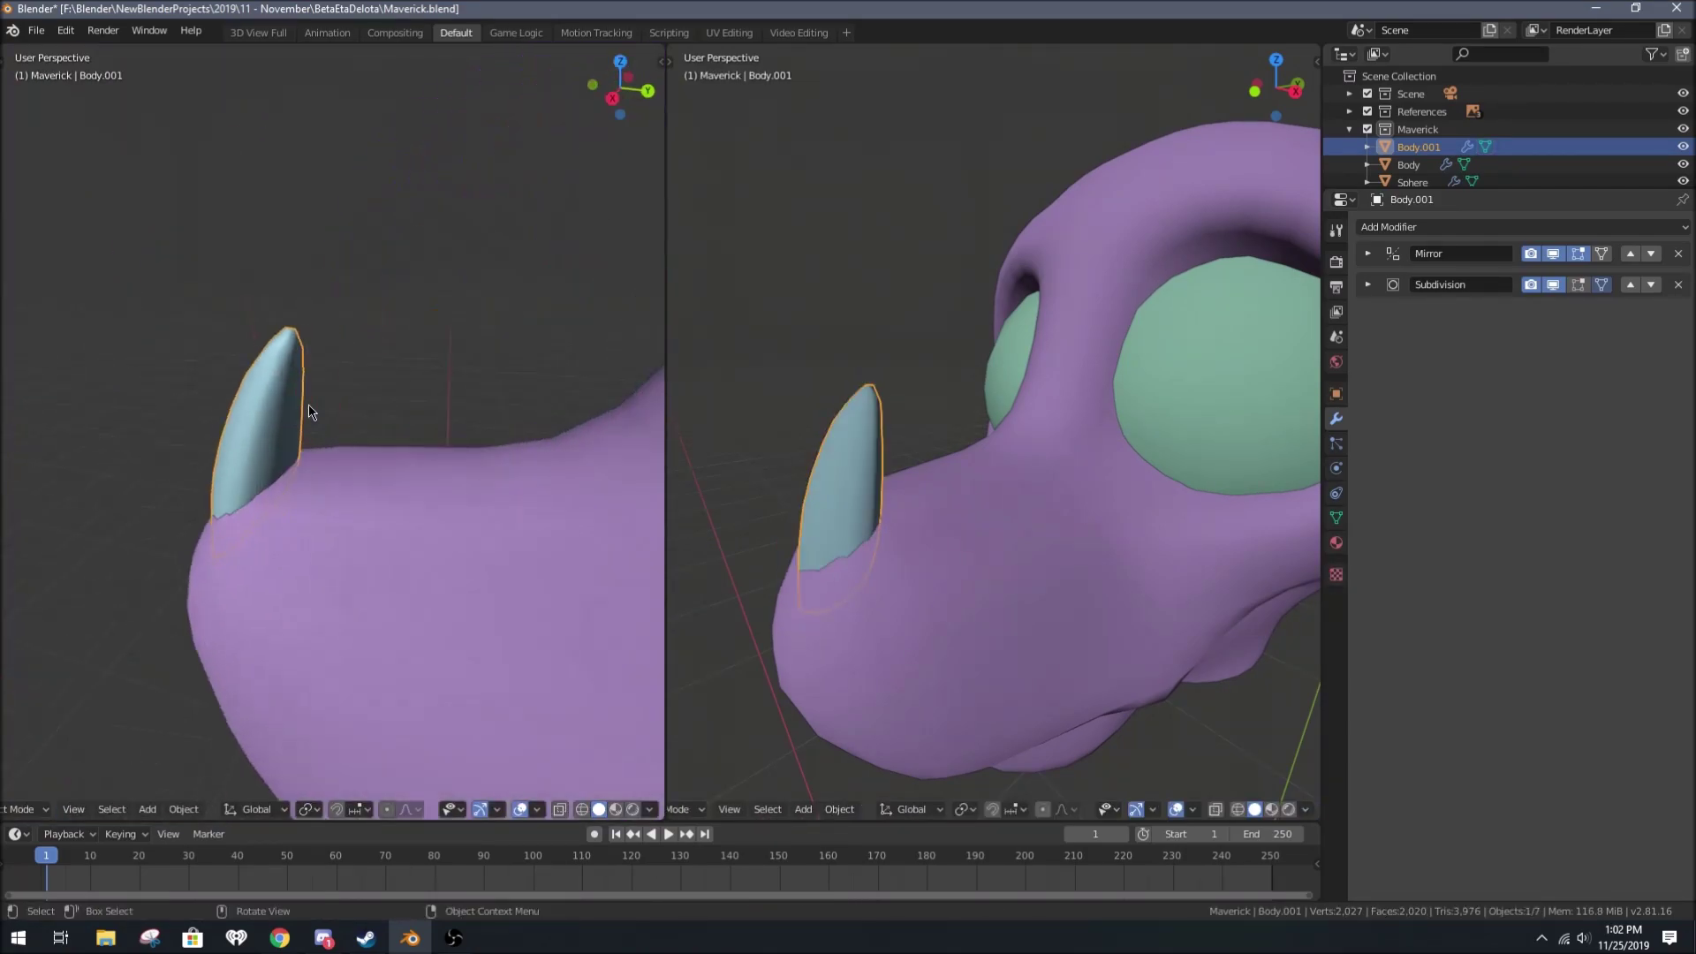
Step: Move individual crest vertices in side orthographic view to match the reference drawing
key(KP_3)
click(382, 512)
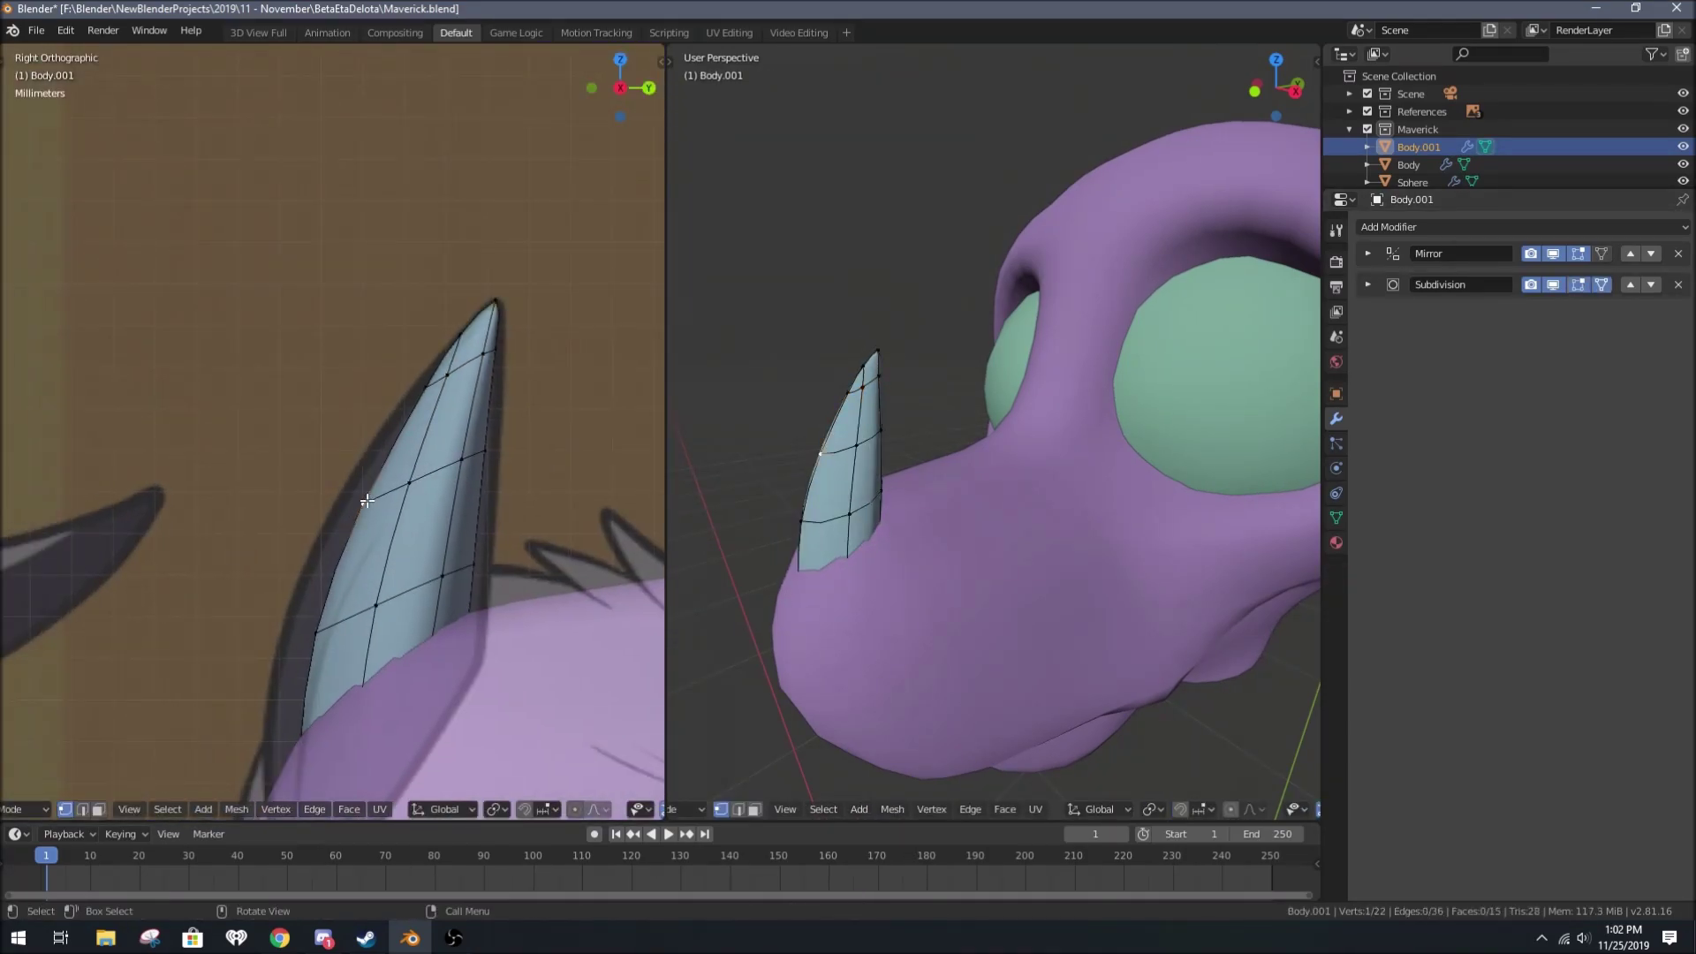
key(g)
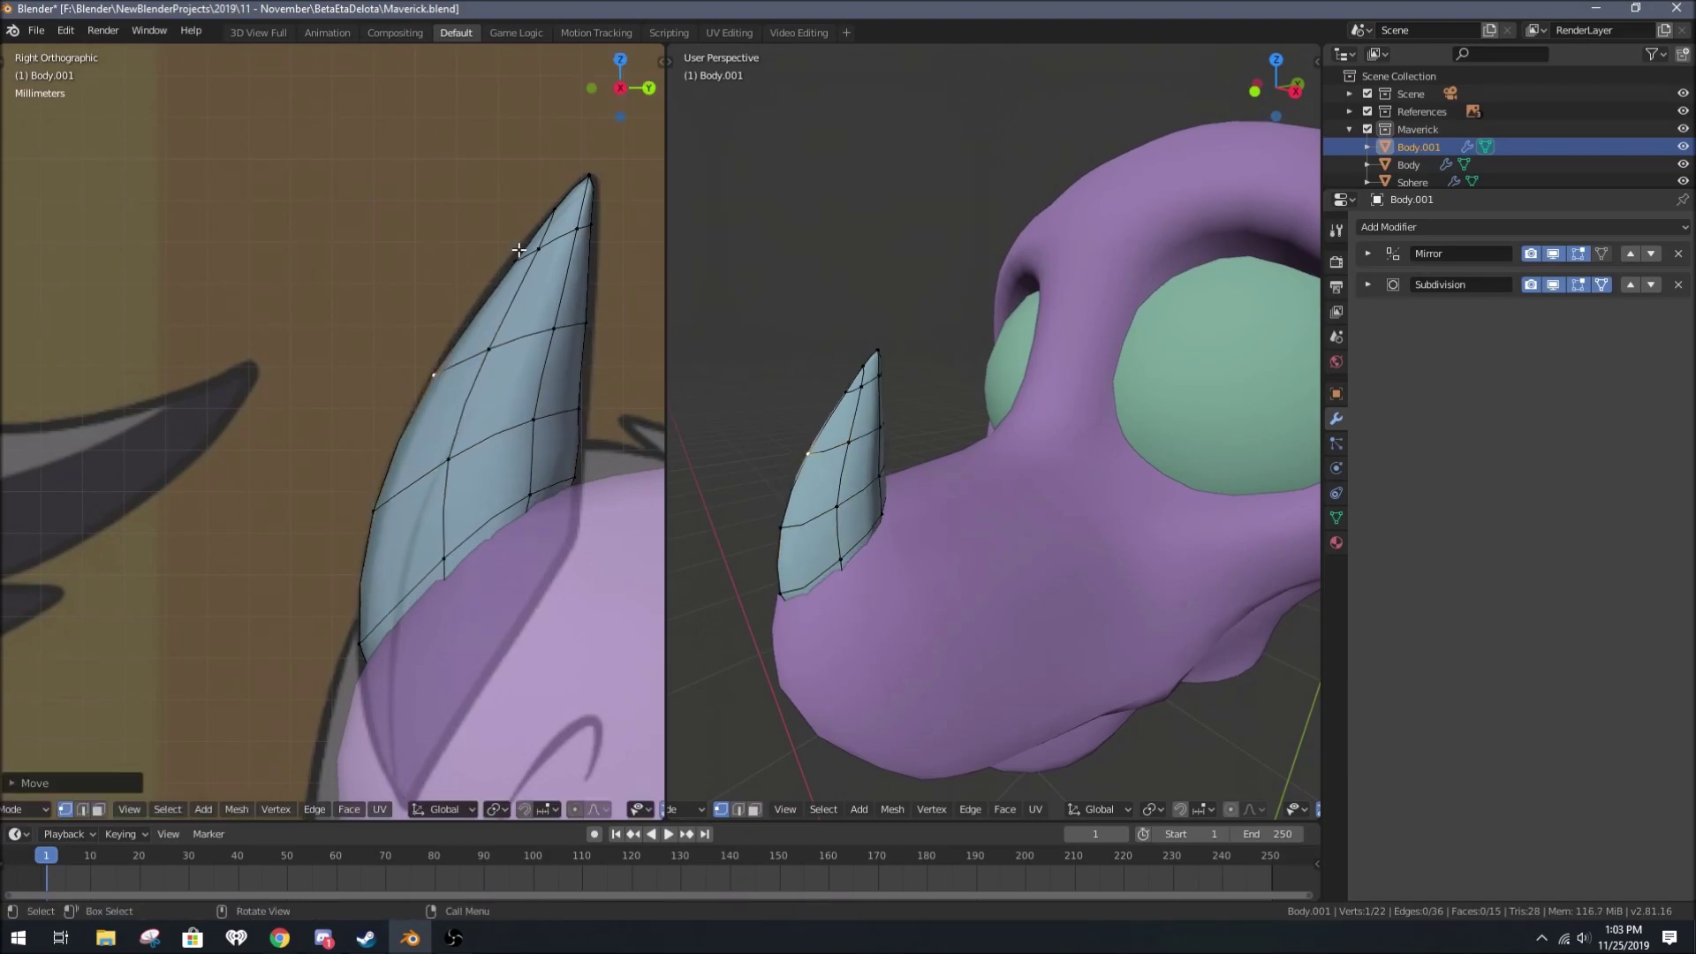
middle_drag(574, 378, 393, 393)
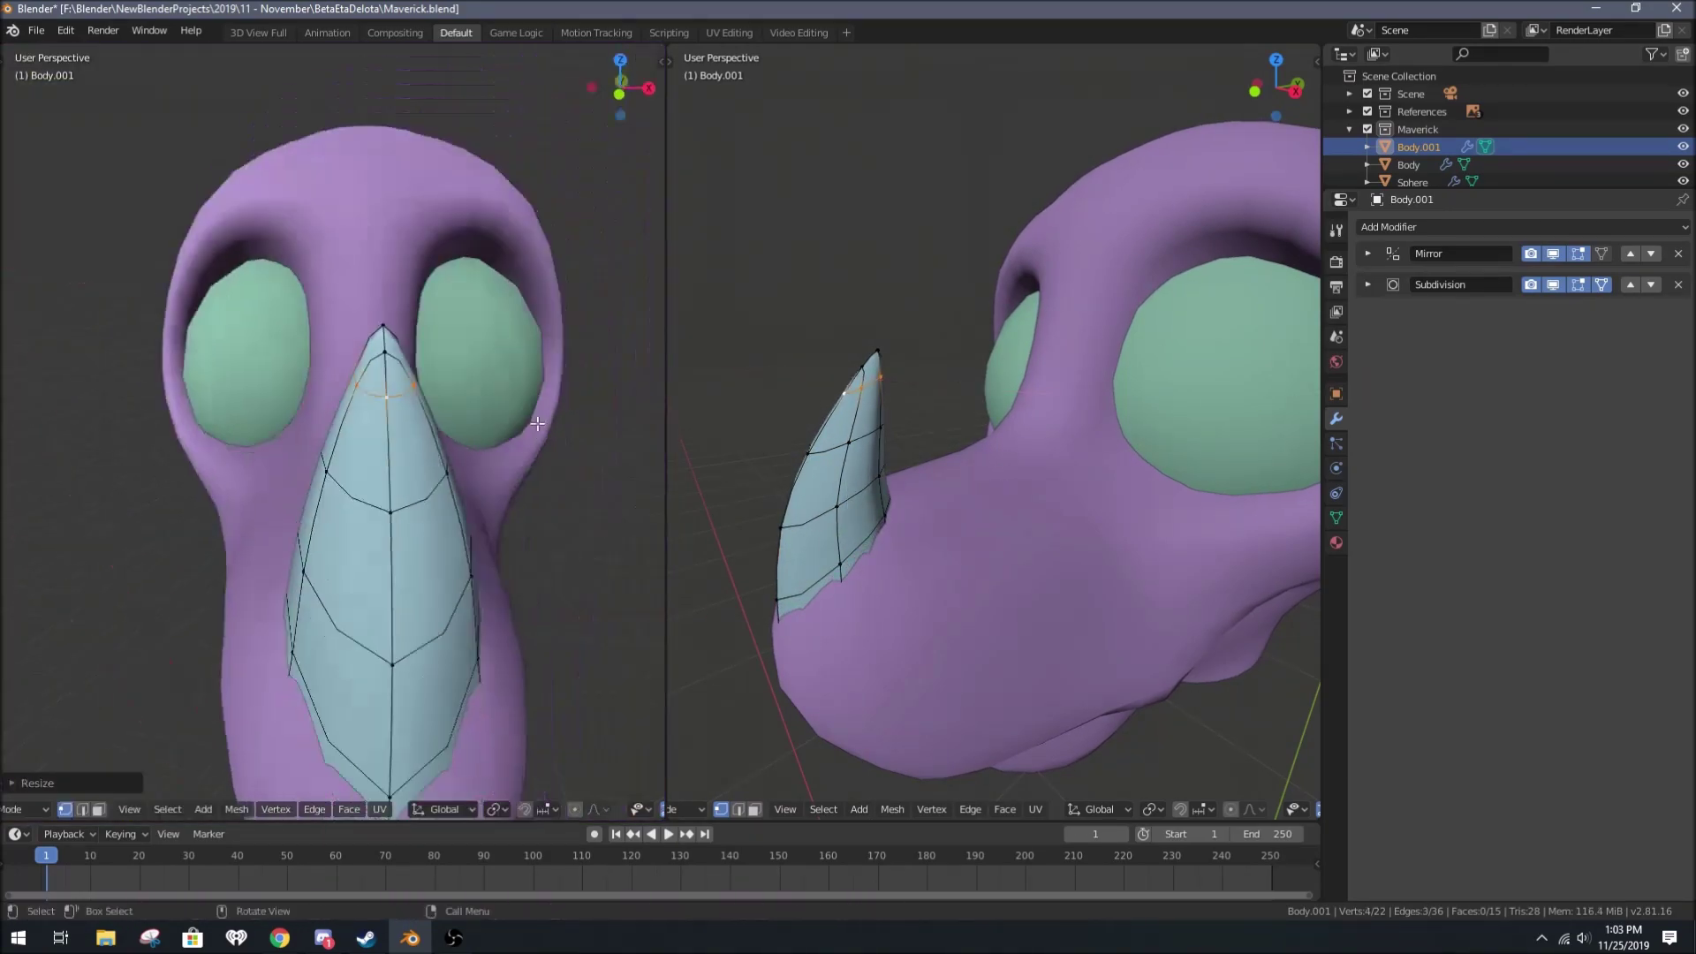
mouse_move(393, 393)
middle_down()
mouse_move(500, 625)
mouse_move(338, 633)
middle_up()
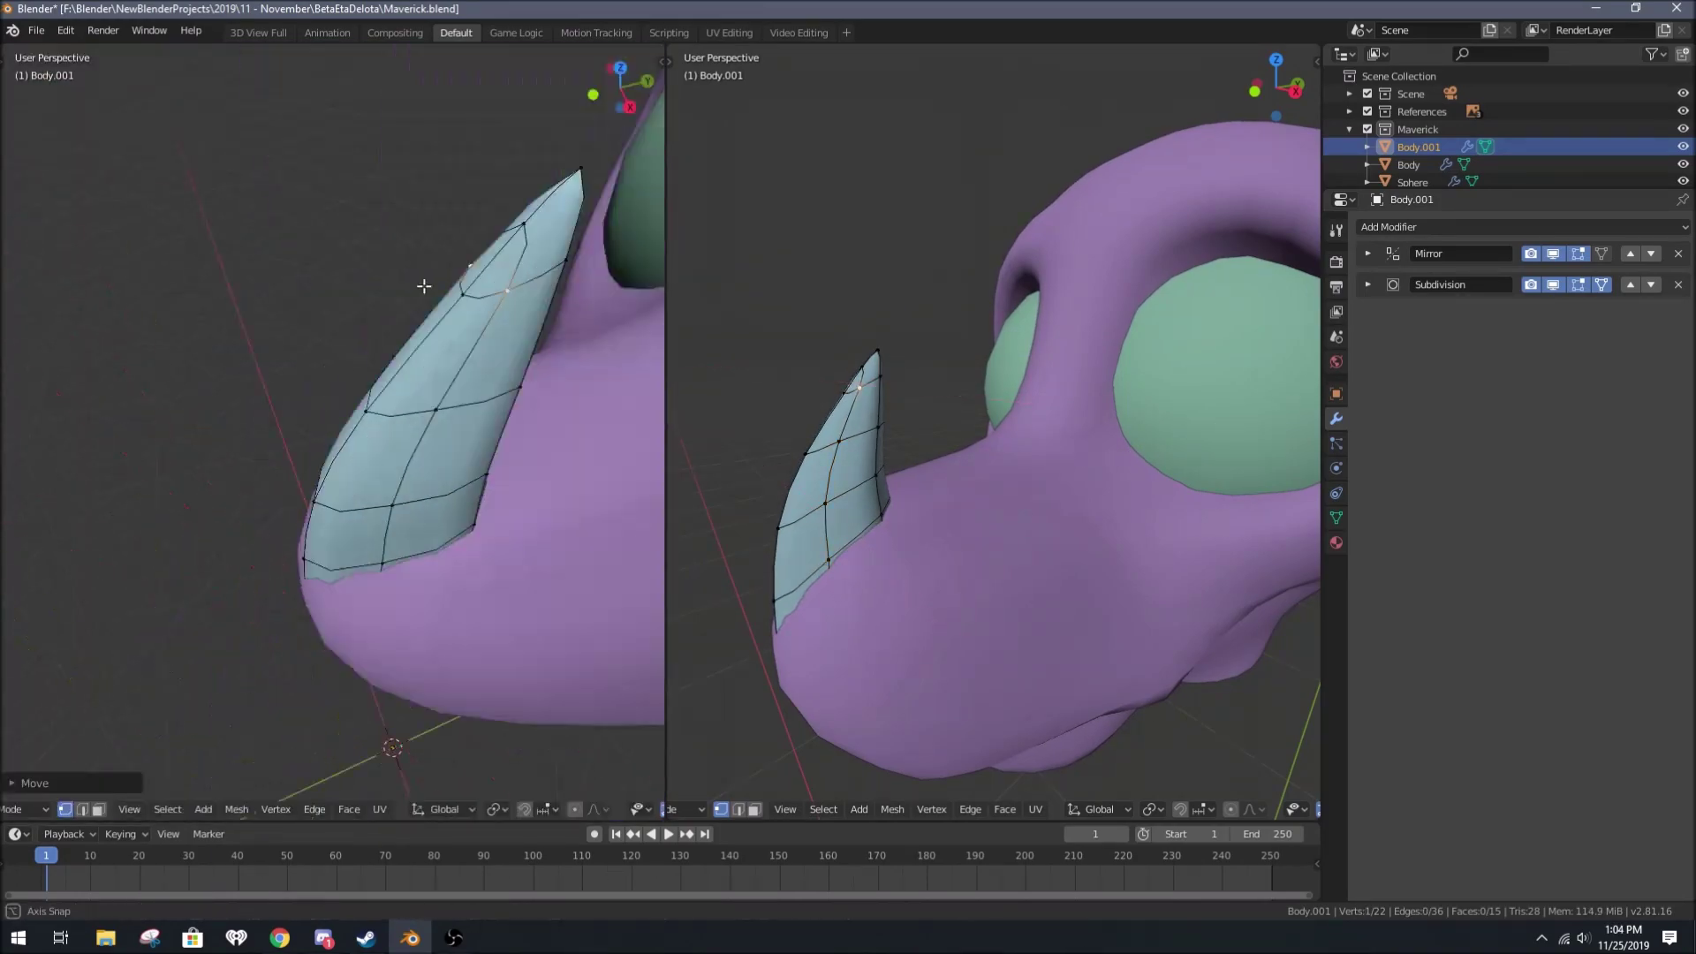
key(KP_3)
click(335, 338)
key(g)
Step: Bevel an edge loop along the muzzle of the Body mesh
key(Tab)
mouse_move(388, 469)
middle_down()
mouse_move(301, 459)
mouse_move(307, 484)
middle_up()
click(301, 460)
key(Tab)
alt+click(307, 494)
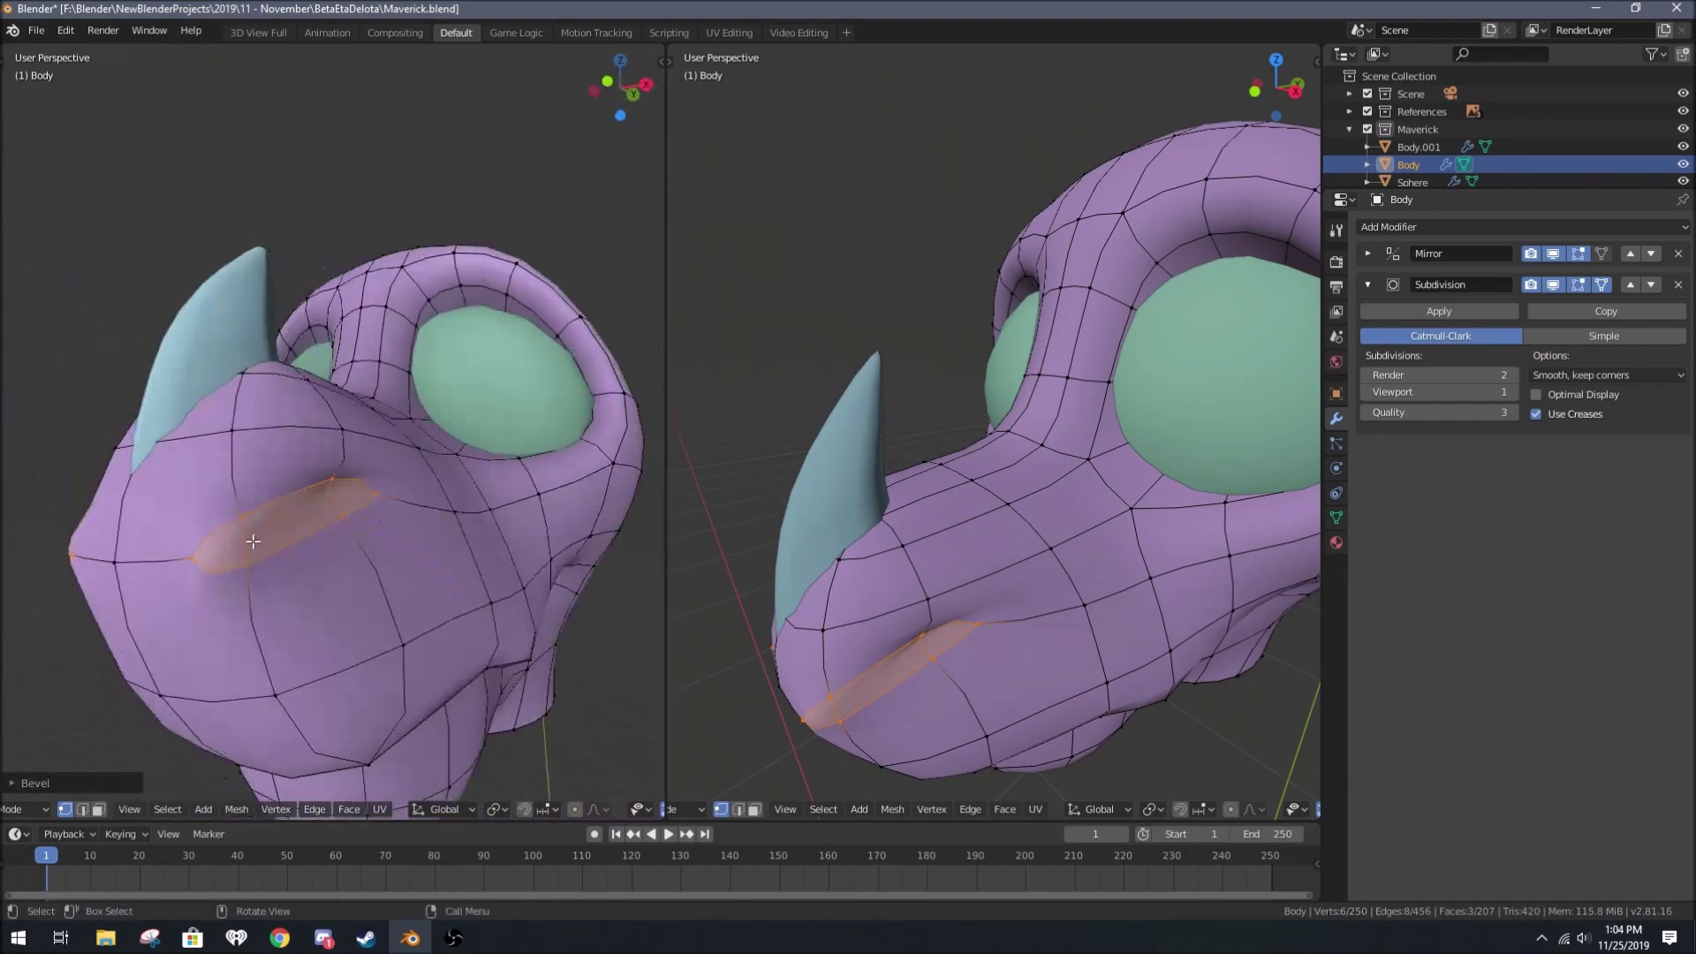
Step: Undo the muzzle bevel and touch up the horn's vertices
key(ctrl+z)
mouse_move(252, 542)
middle_down()
mouse_move(517, 475)
mouse_move(424, 598)
mouse_move(306, 504)
mouse_move(283, 371)
middle_up()
click(306, 504)
key(Tab)
click(283, 370)
key(Tab)
key(KP_Decimal)
middle_drag(235, 481, 249, 348)
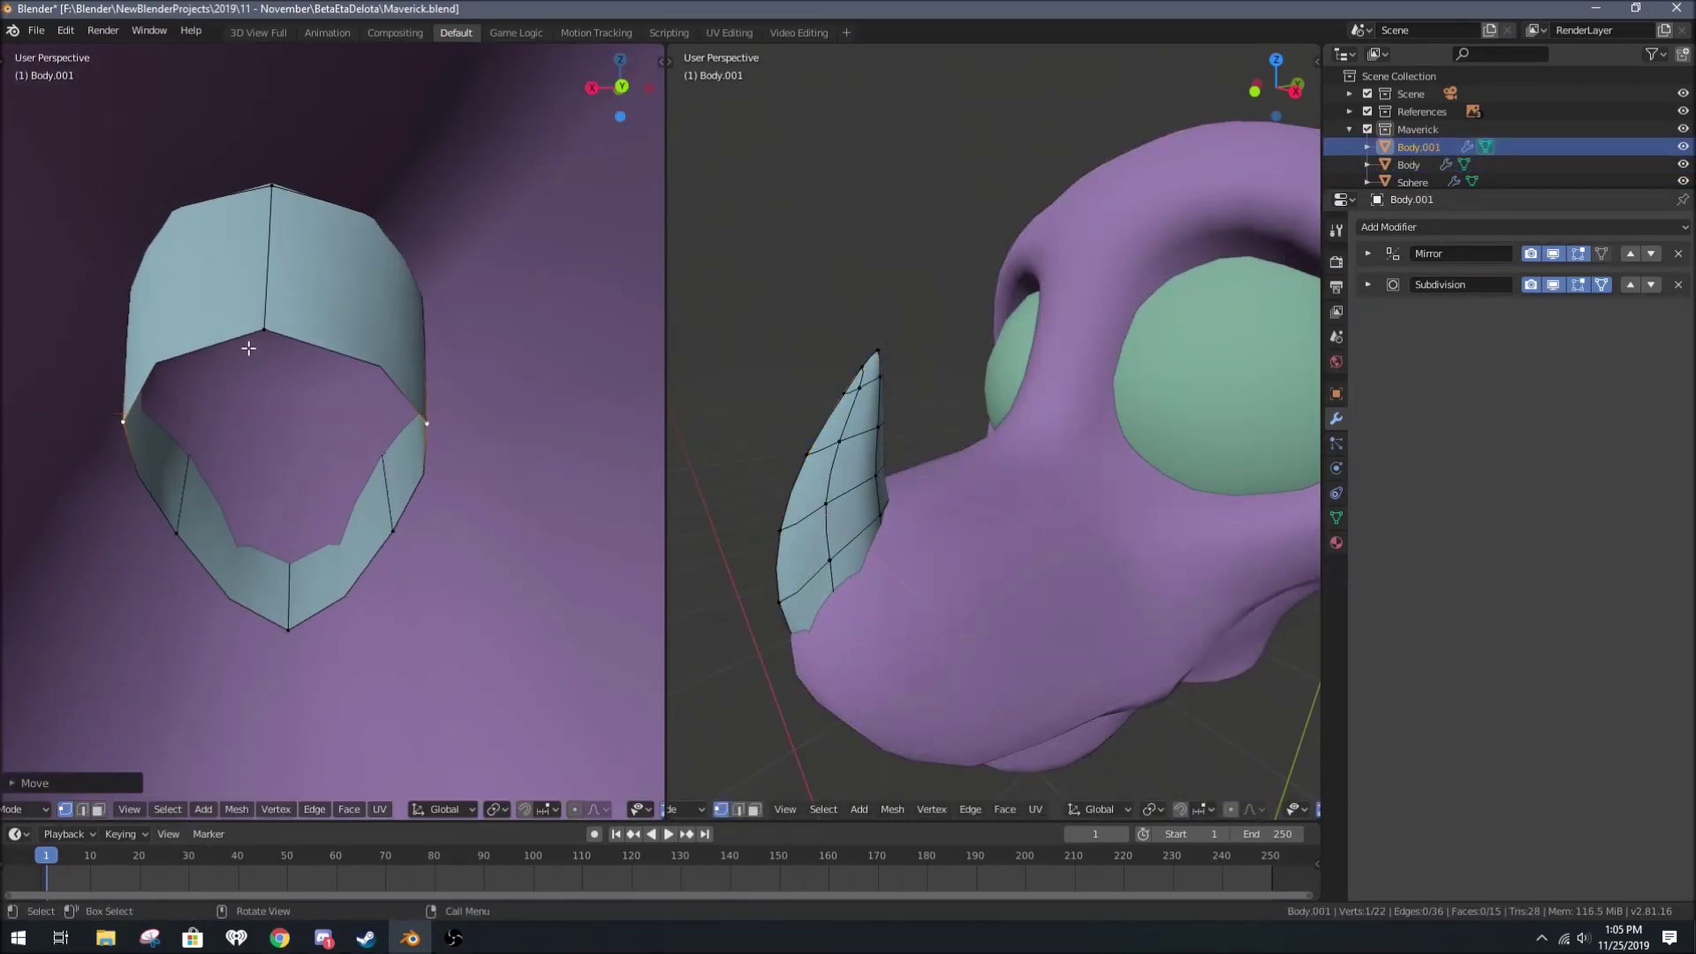
scroll(248, 348, down, 5)
Step: Nudge a snout vertex on the body into place and save Maverick.blend
key(Tab)
click(371, 341)
key(Tab)
mouse_move(371, 341)
middle_down()
mouse_move(427, 481)
mouse_move(106, 545)
mouse_move(428, 424)
mouse_move(447, 333)
middle_up()
key(KP_1)
key(KP_3)
key(Tab)
key(Tab)
key(KP_3)
middle_drag(495, 441, 495, 388)
scroll(412, 435, up, 3)
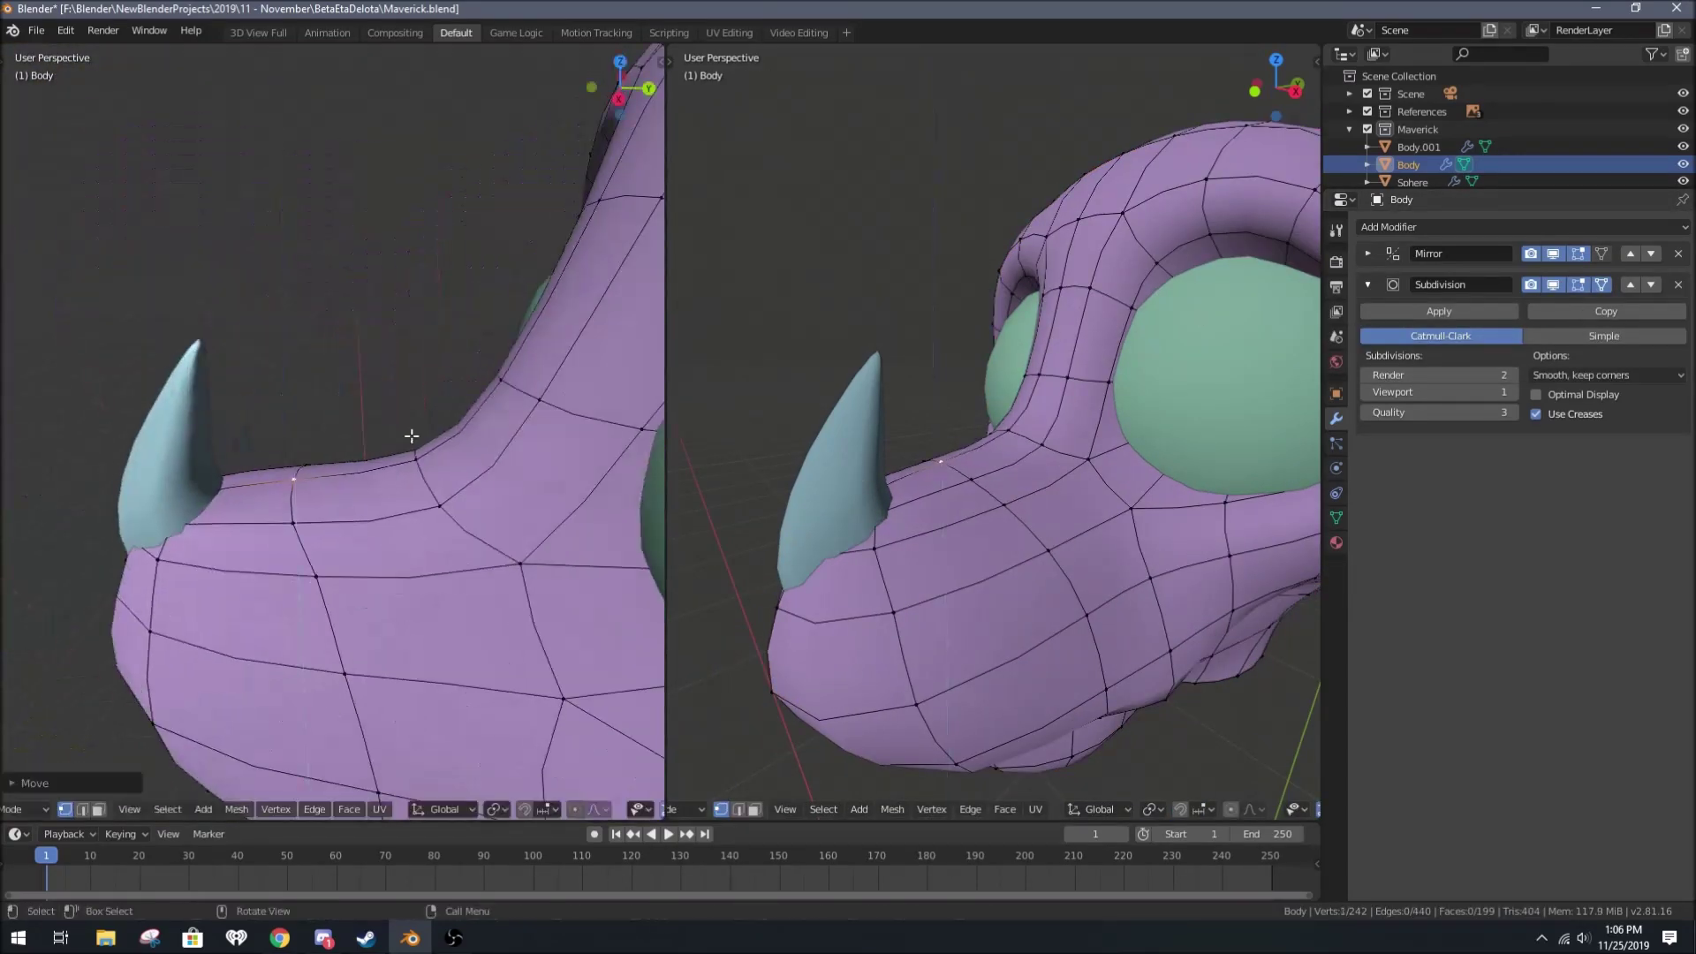
scroll(412, 436, down, 3)
mouse_move(412, 435)
middle_down()
mouse_move(386, 415)
mouse_move(484, 521)
middle_up()
key(alt+a)
key(ctrl+s)
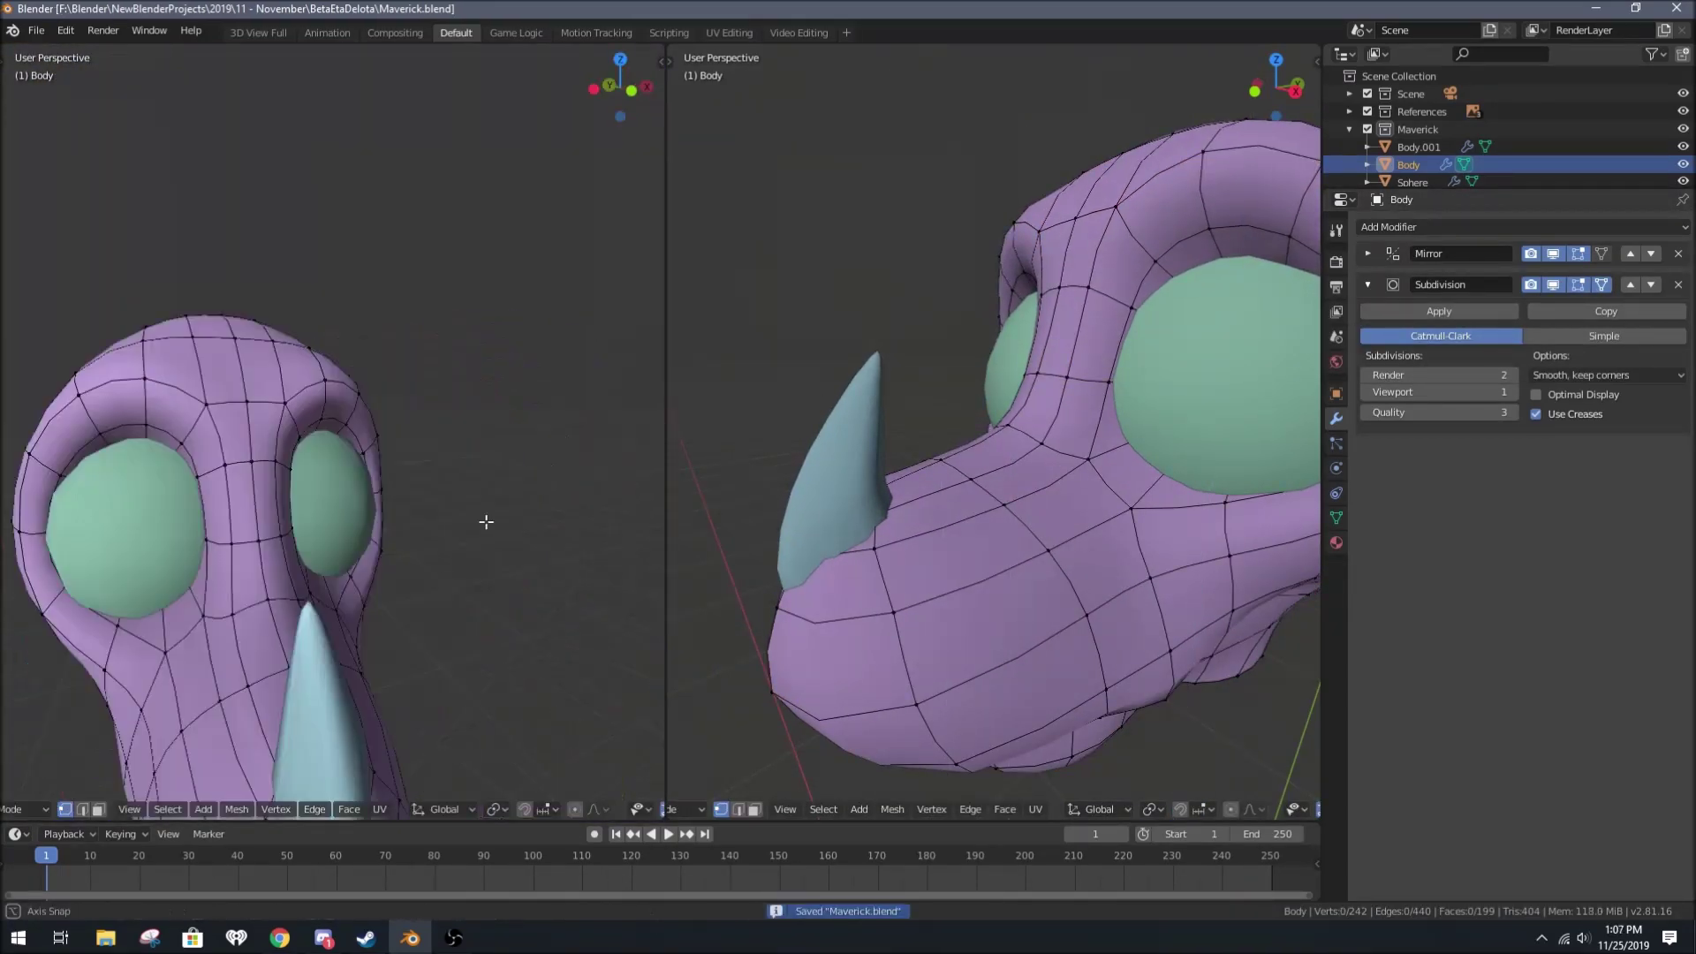
Step: Inspect the head's underside against the front reference, with the sidebar shown, before adding an object
scroll(446, 469, down, 3)
key(KP_1)
key(alt+a)
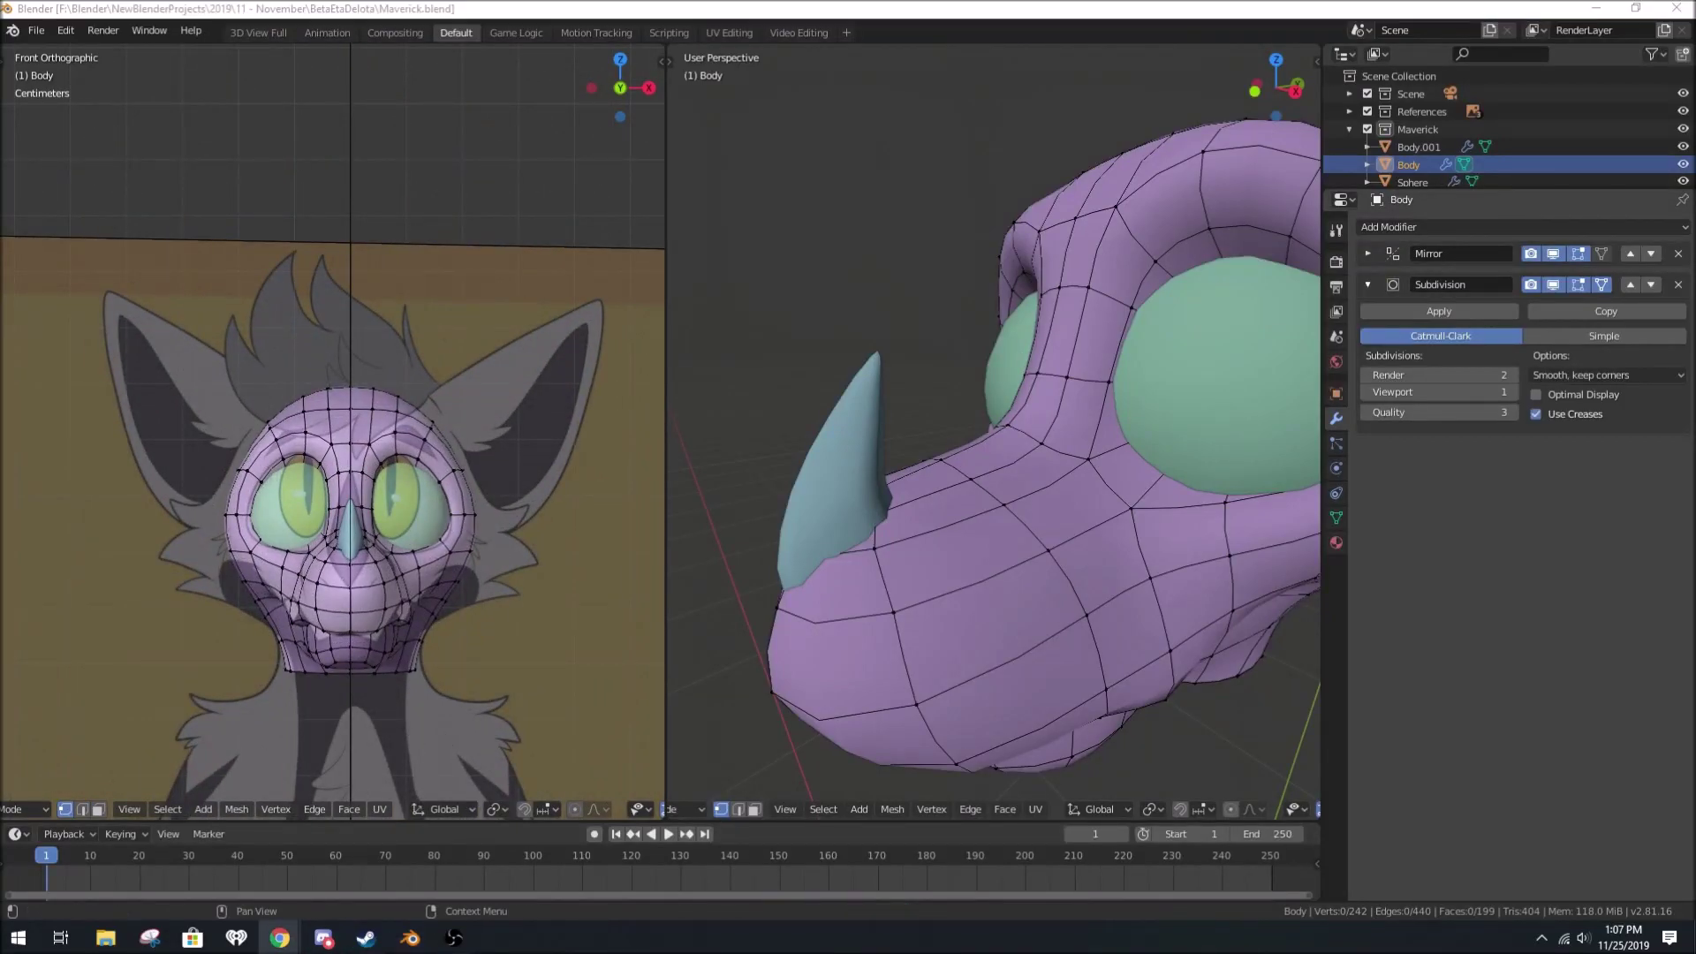
middle_drag(990, 424, 989, 335)
scroll(989, 424, up, 4)
middle_drag(989, 424, 990, 495)
key(n)
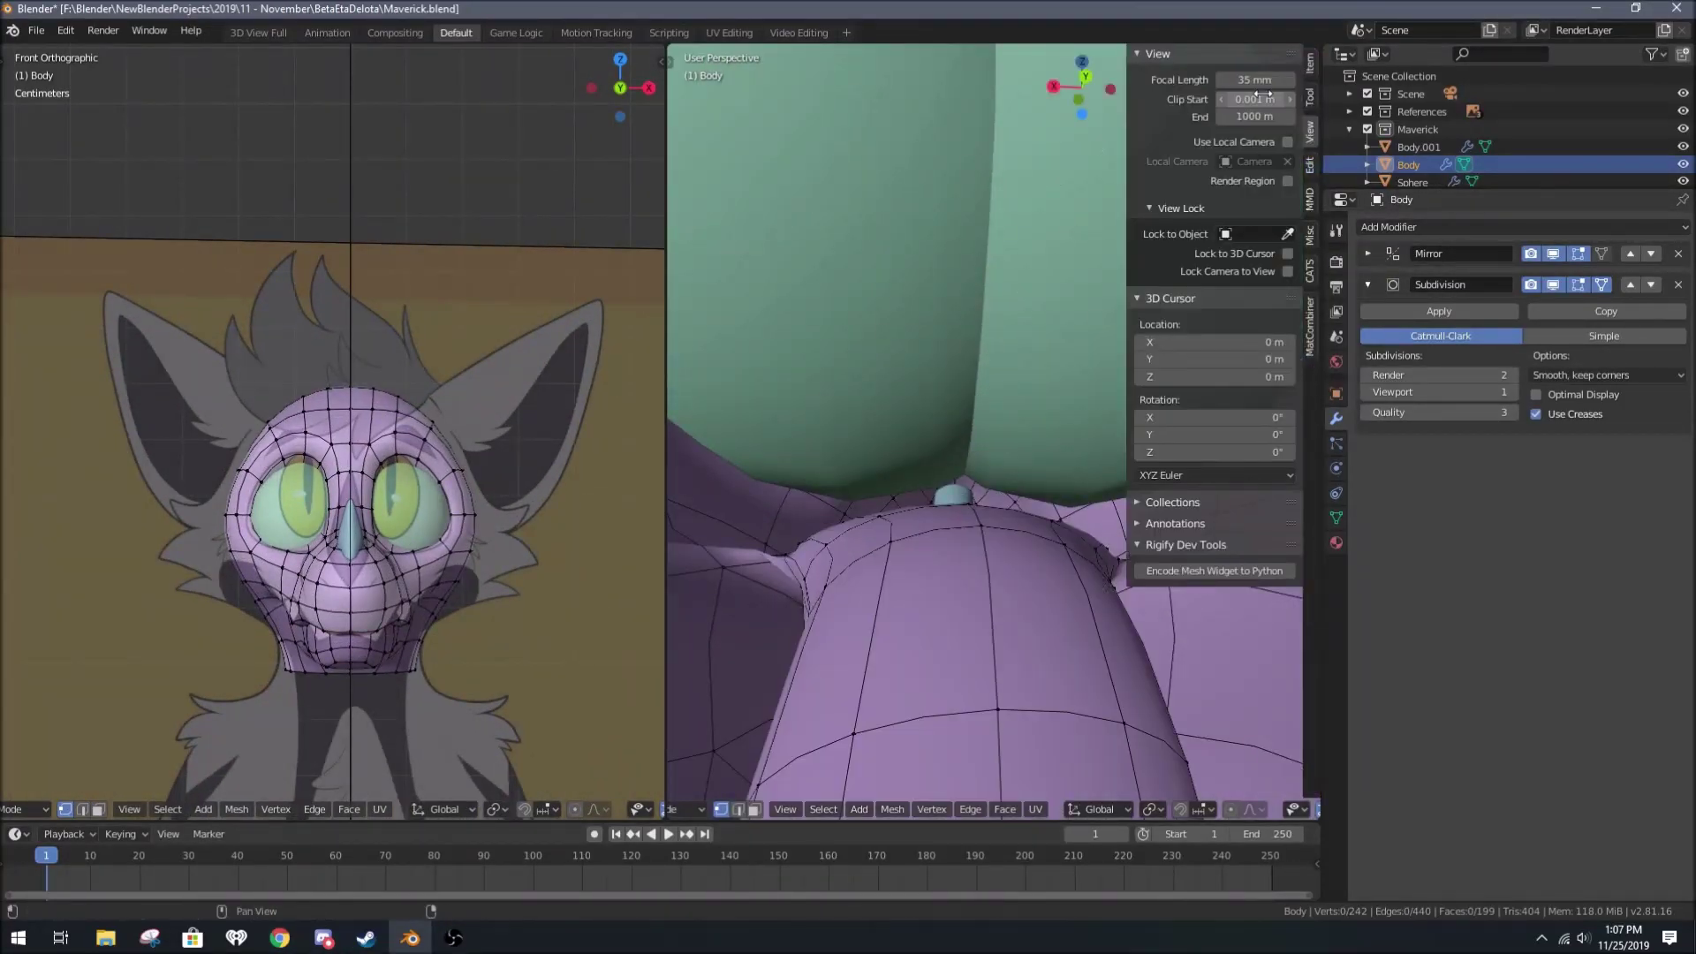
mouse_move(495, 495)
middle_down()
mouse_move(515, 511)
mouse_move(242, 614)
middle_up()
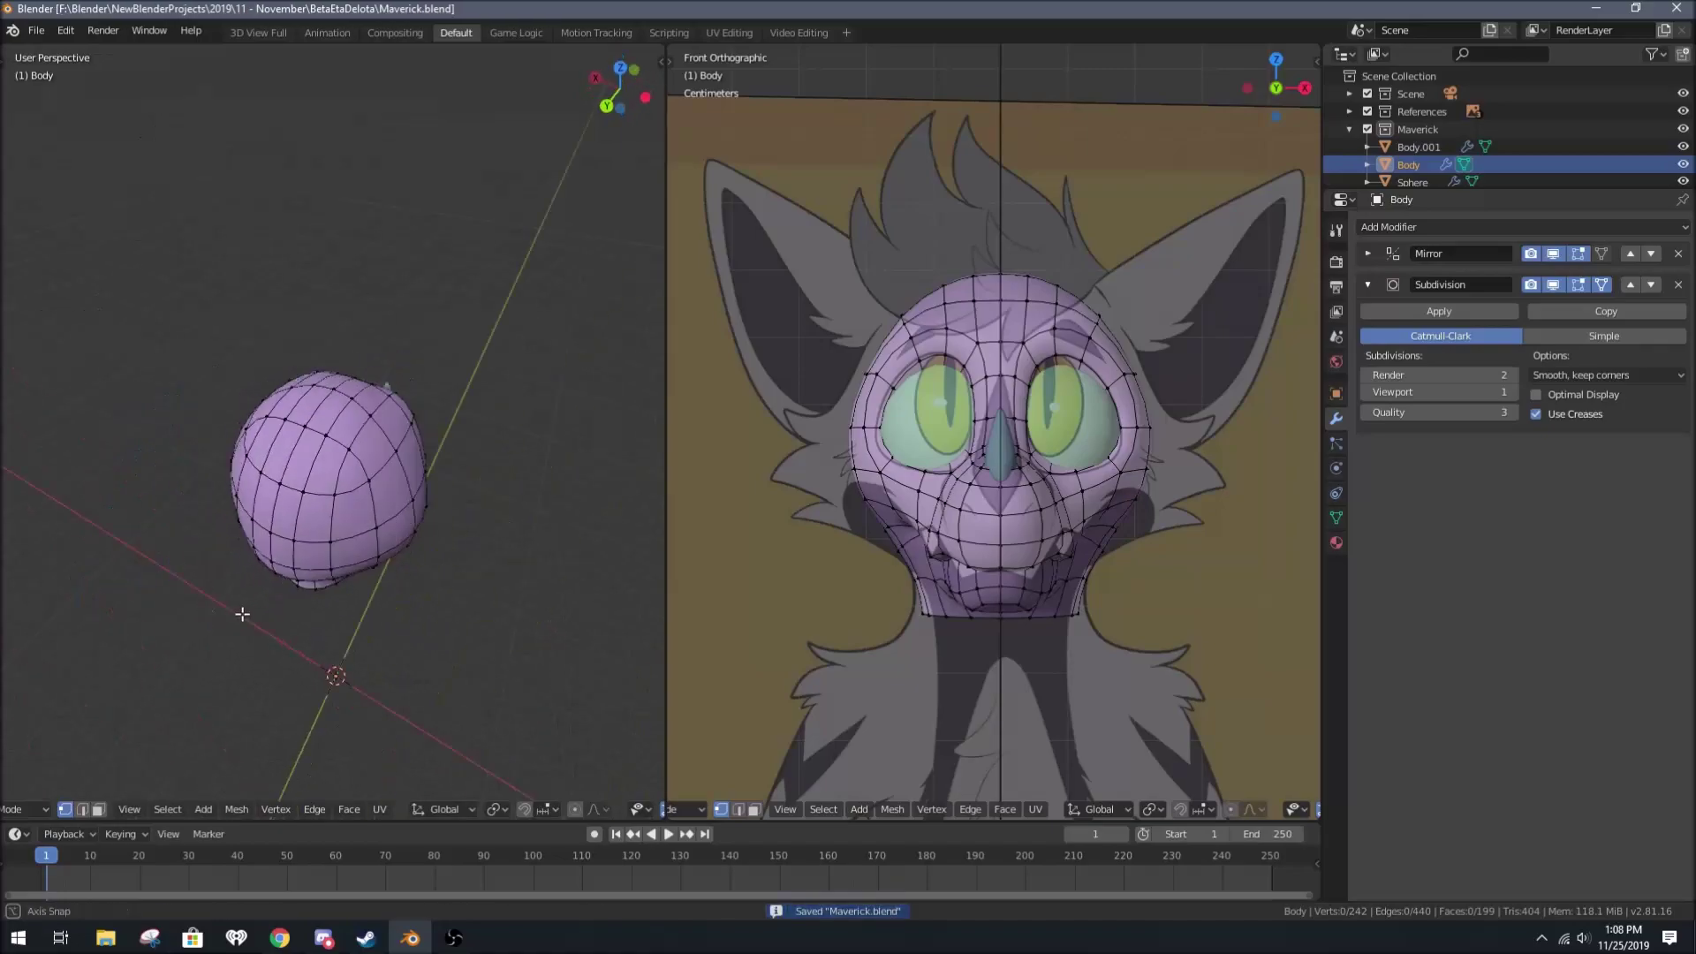
key(KP_1)
key(shift+a)
Step: Add a plane, rotate it 90° on X, scale it down and move it toward the ear
click(492, 405)
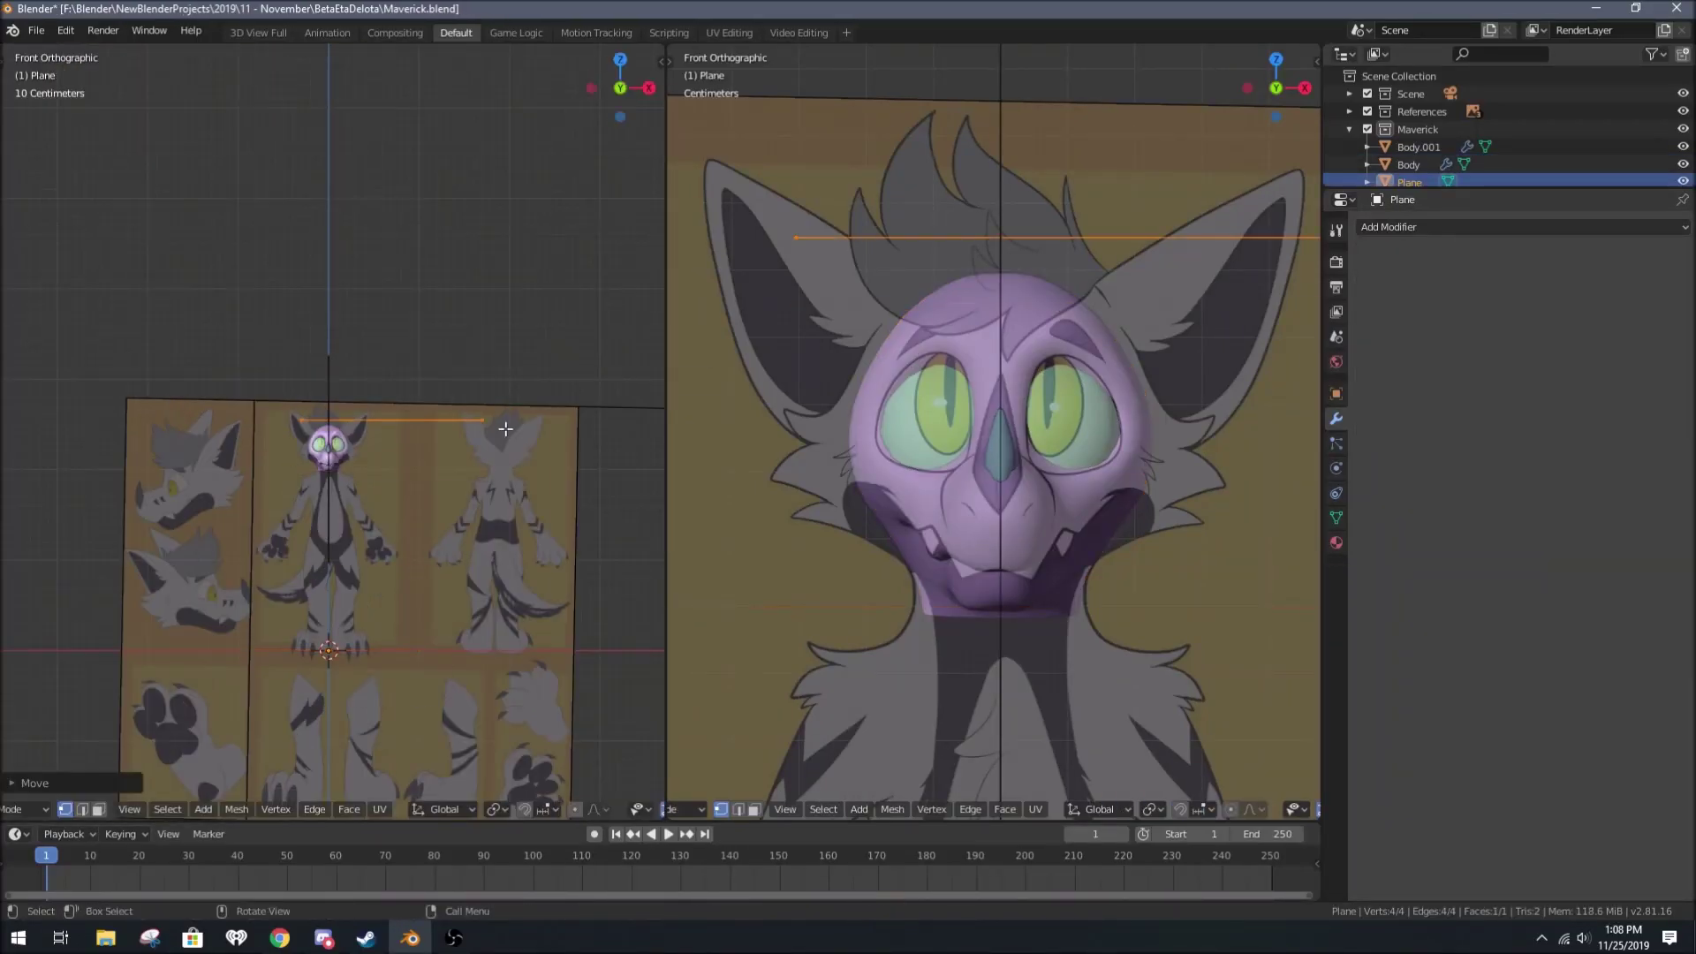
key(r)
key(x)
key(9)
key(0)
key(Return)
key(s)
key(KP_3)
key(g)
key(y)
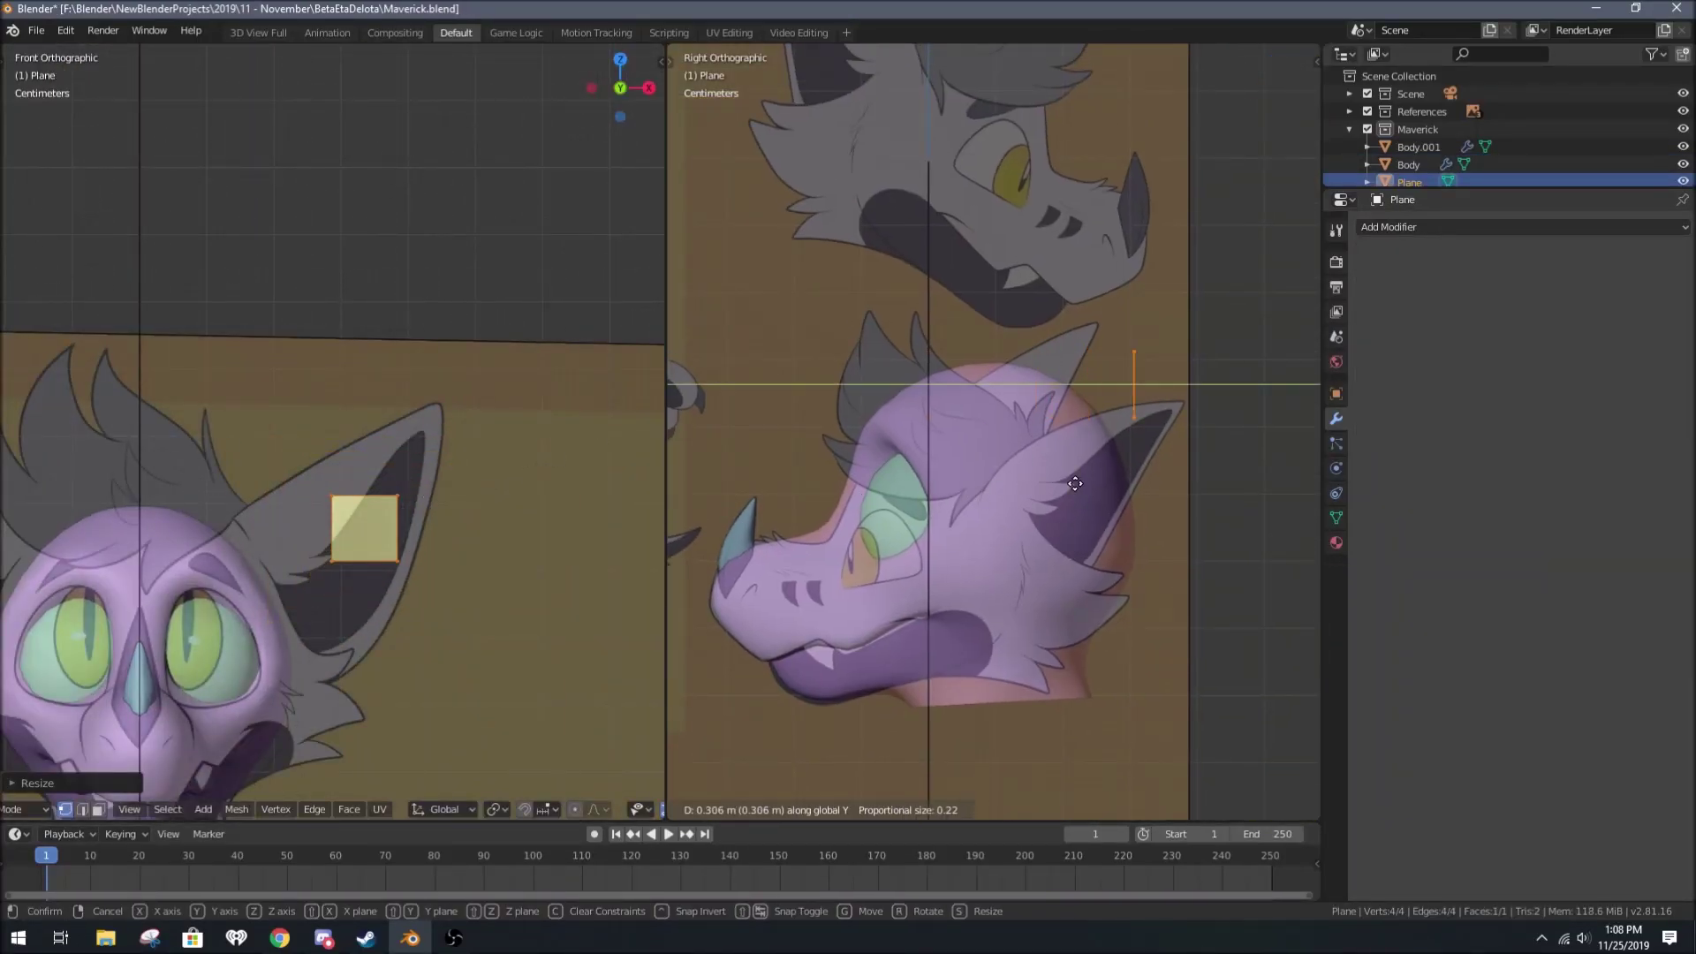
Step: Extrude the plane's vertices along the reference's ear outline
scroll(422, 500, up, 2)
key(g)
click(1055, 377)
key(g)
key(e)
key(y)
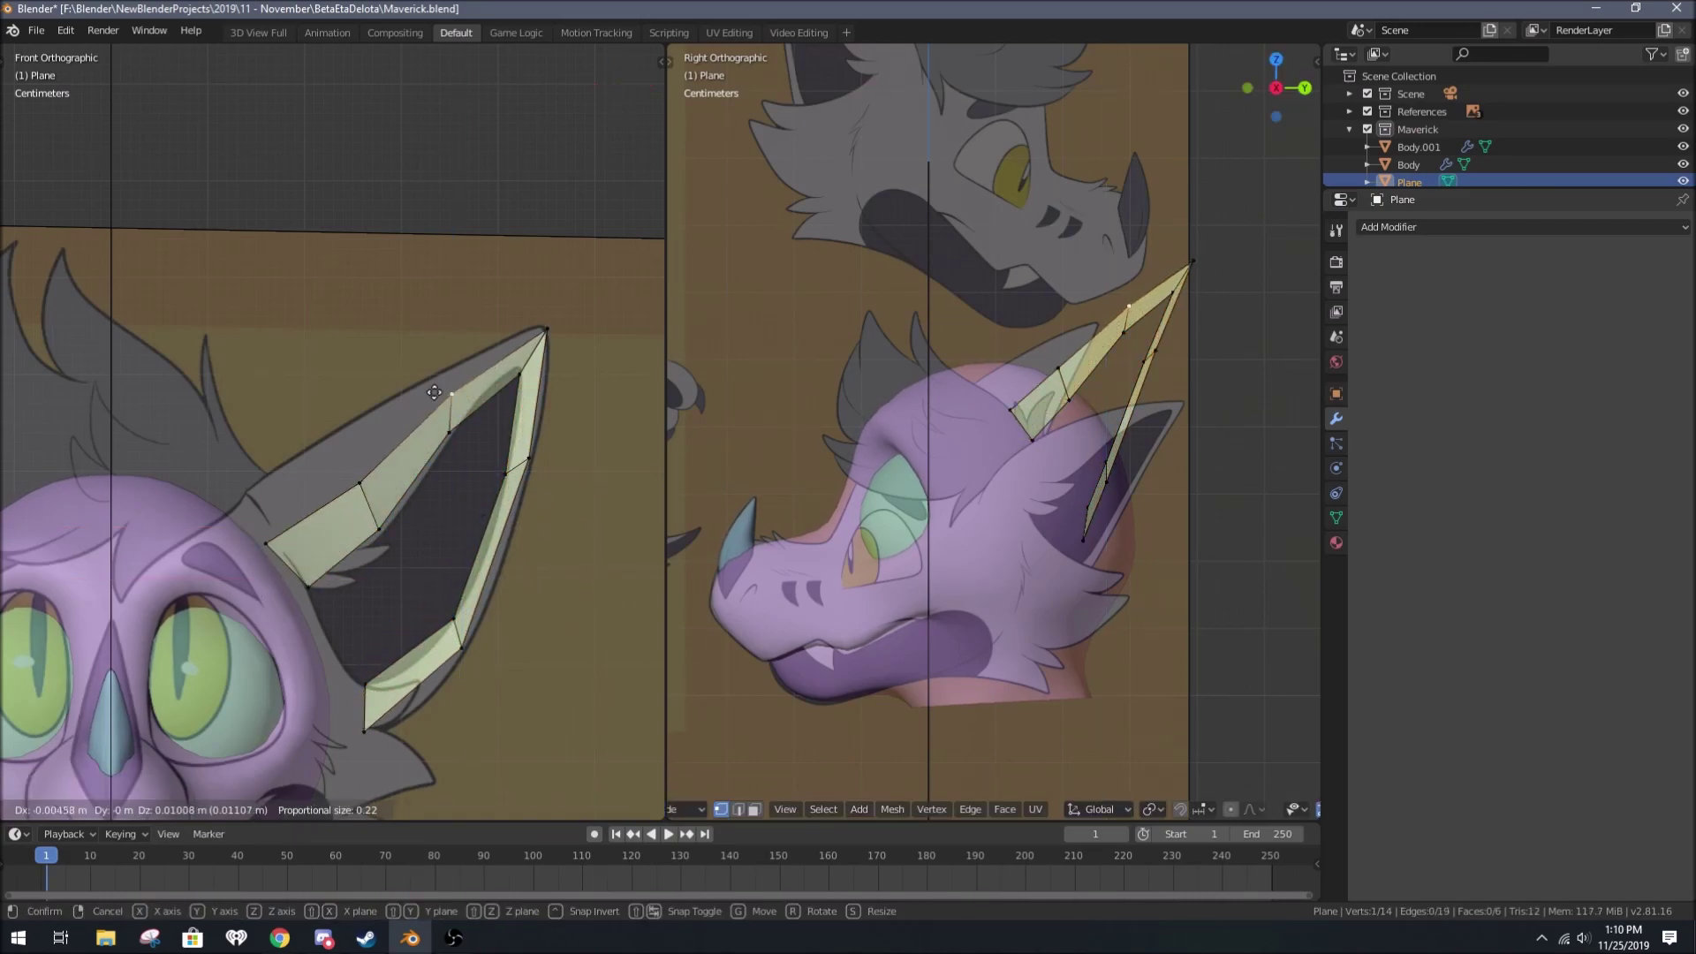
alt+click(388, 428)
scroll(388, 427, down, 2)
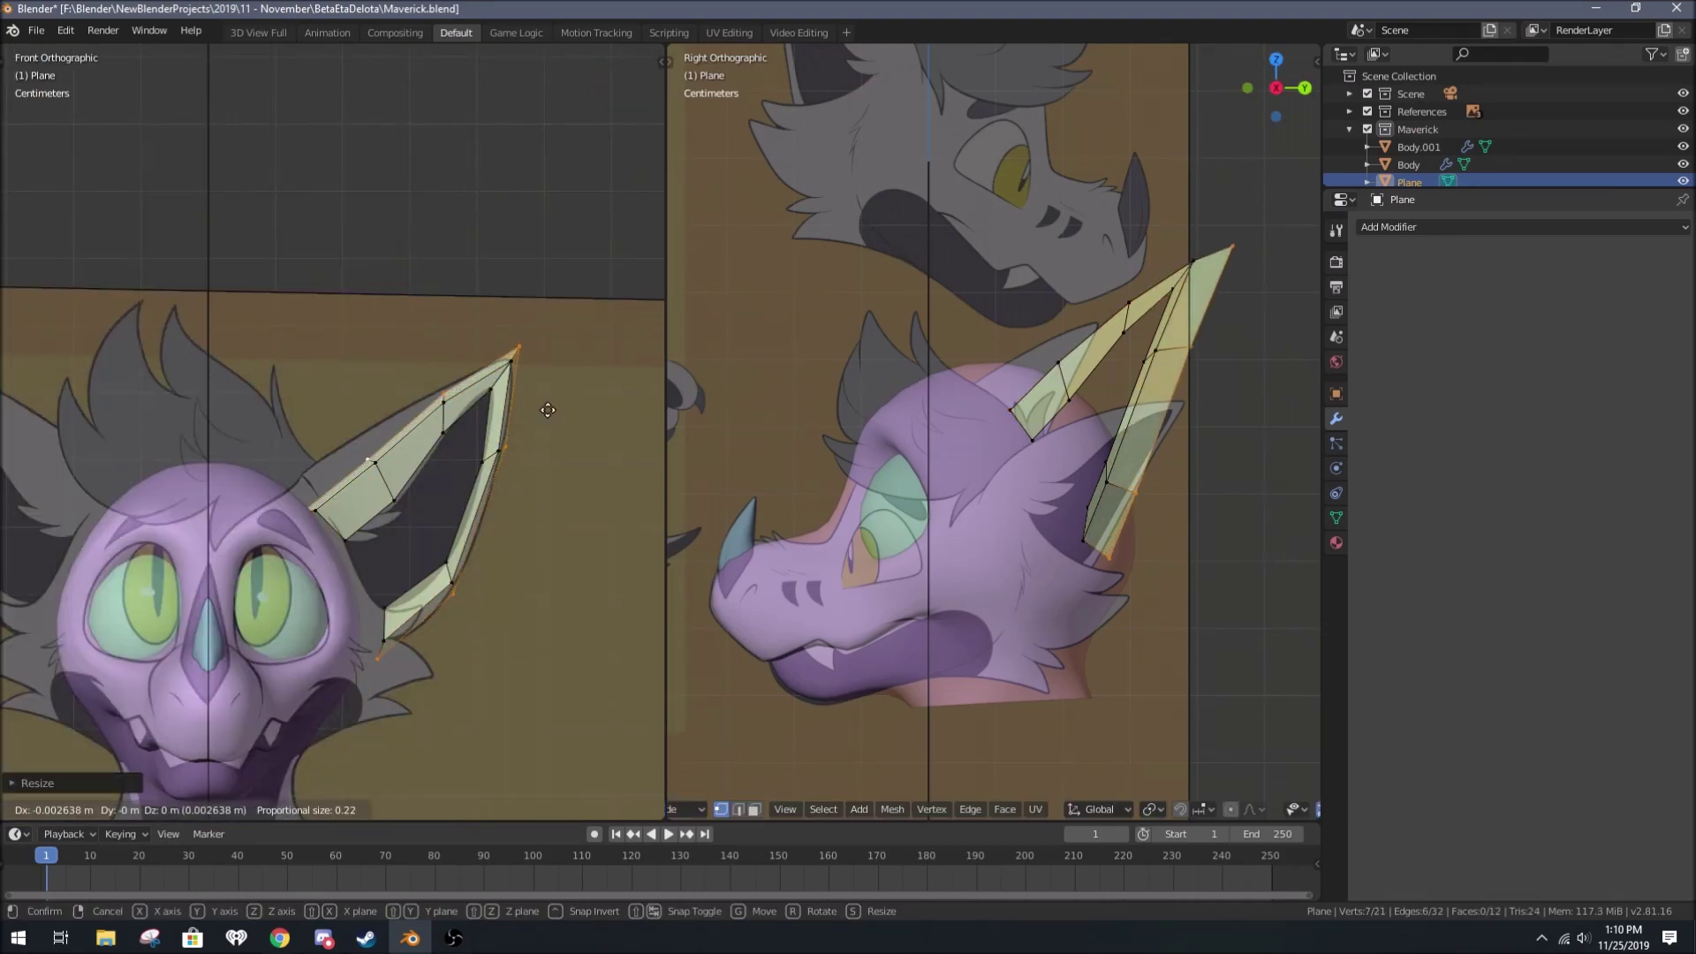
click(548, 409)
Step: Rotate and reposition an ear edge to refine the pointed ear shape
key(2)
click(341, 484)
scroll(454, 430, up, 2)
key(r)
middle_drag(593, 423, 213, 509)
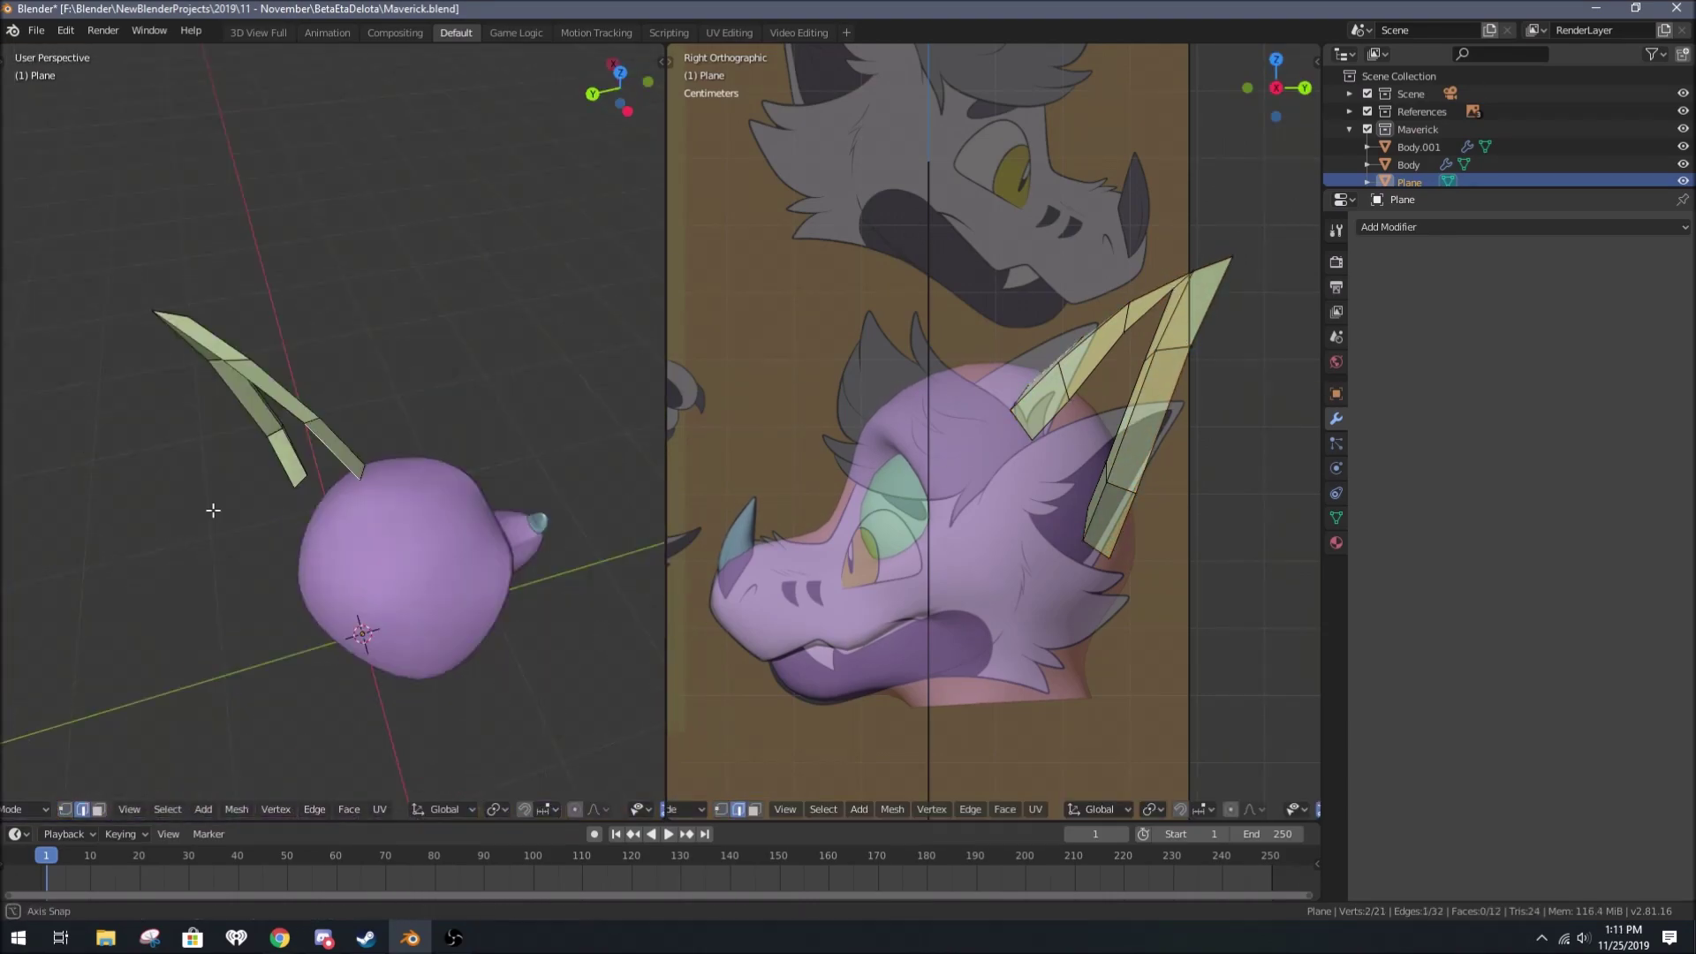
click(418, 474)
middle_drag(417, 474, 344, 331)
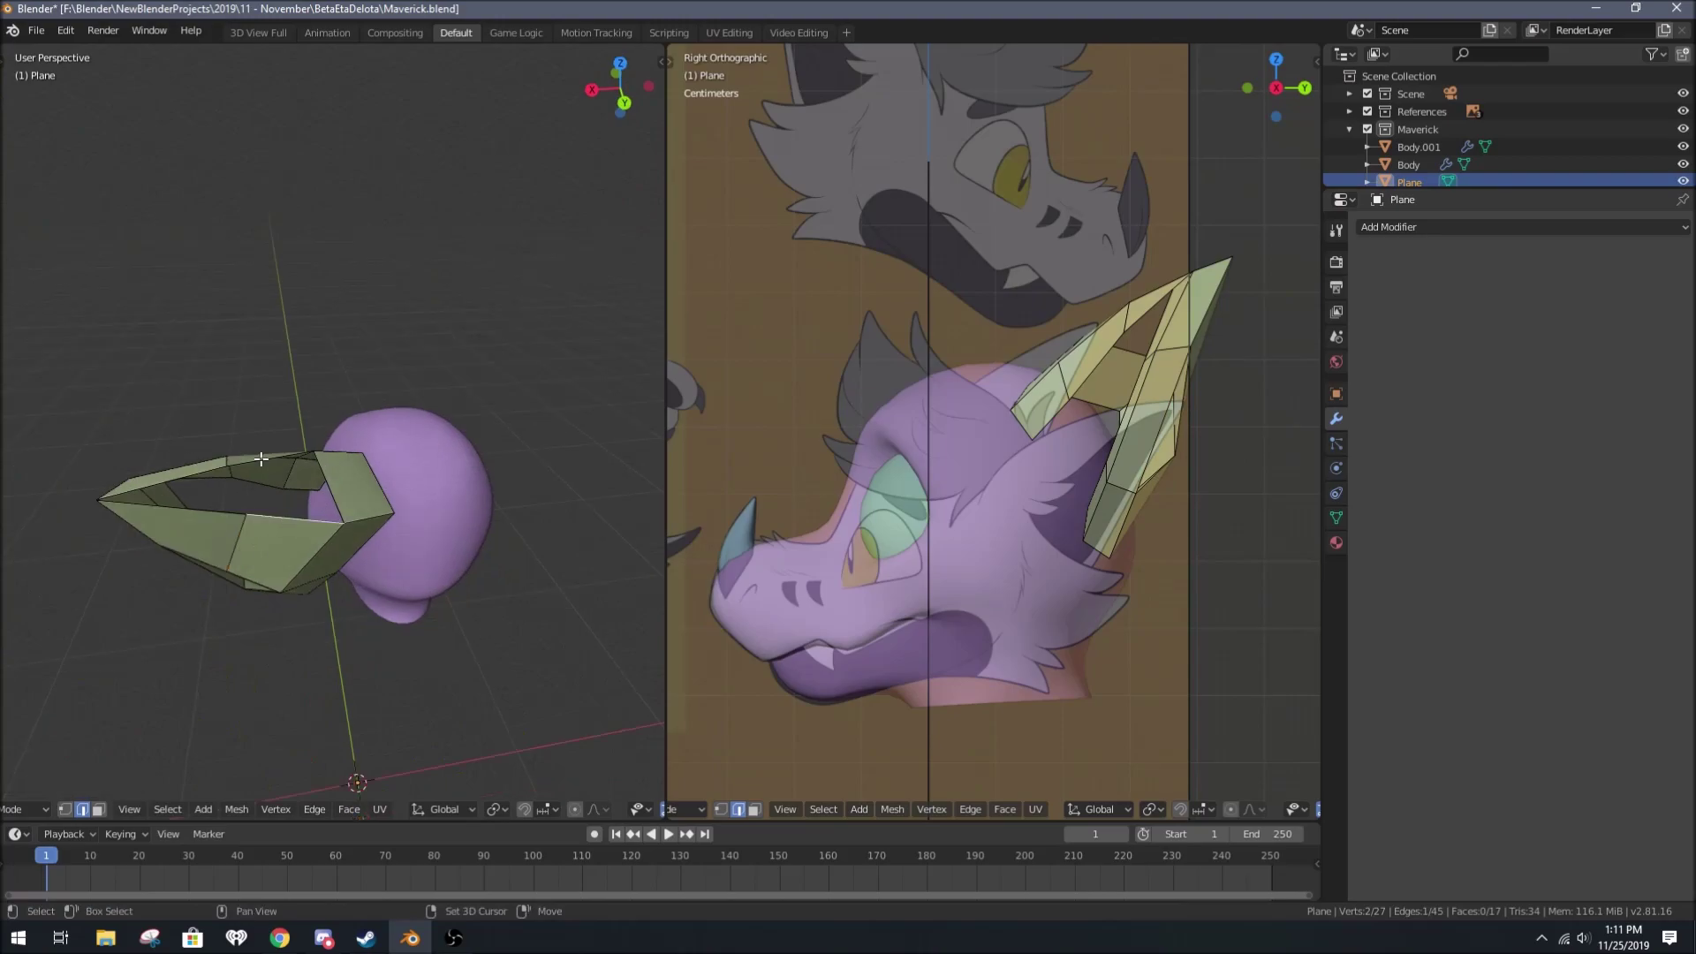
Step: Add an edge loop across the ear and shift its vertices back in side view
click(442, 470)
middle_drag(443, 470, 530, 563)
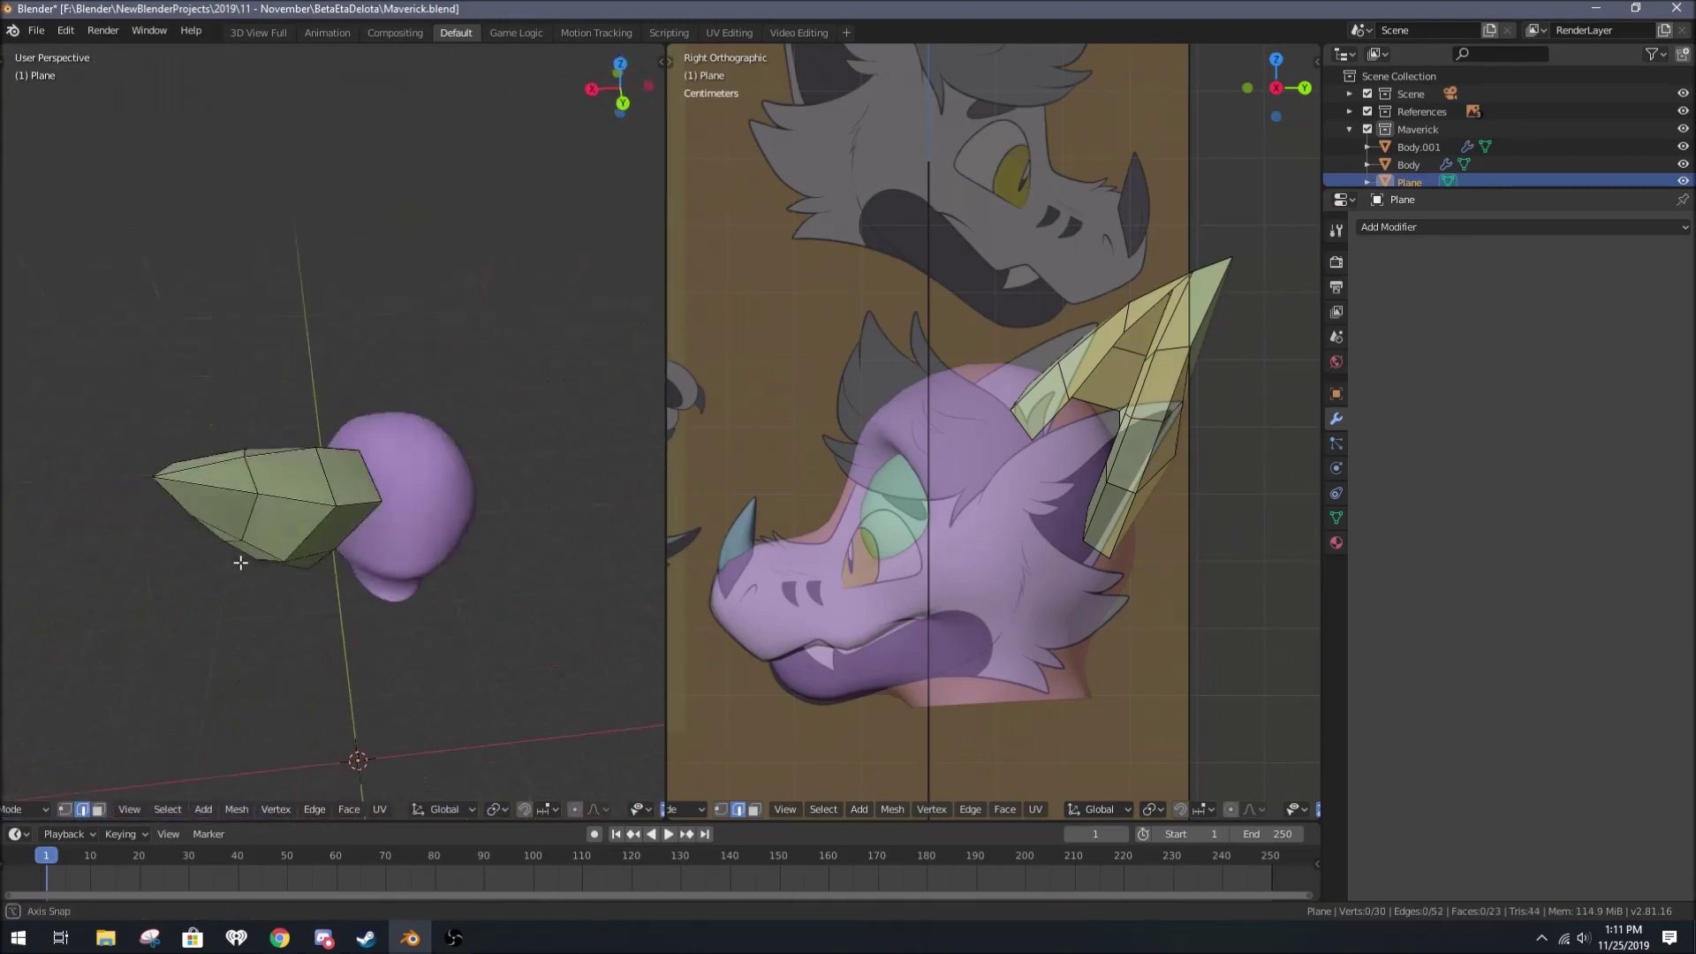
middle_drag(461, 450, 186, 486)
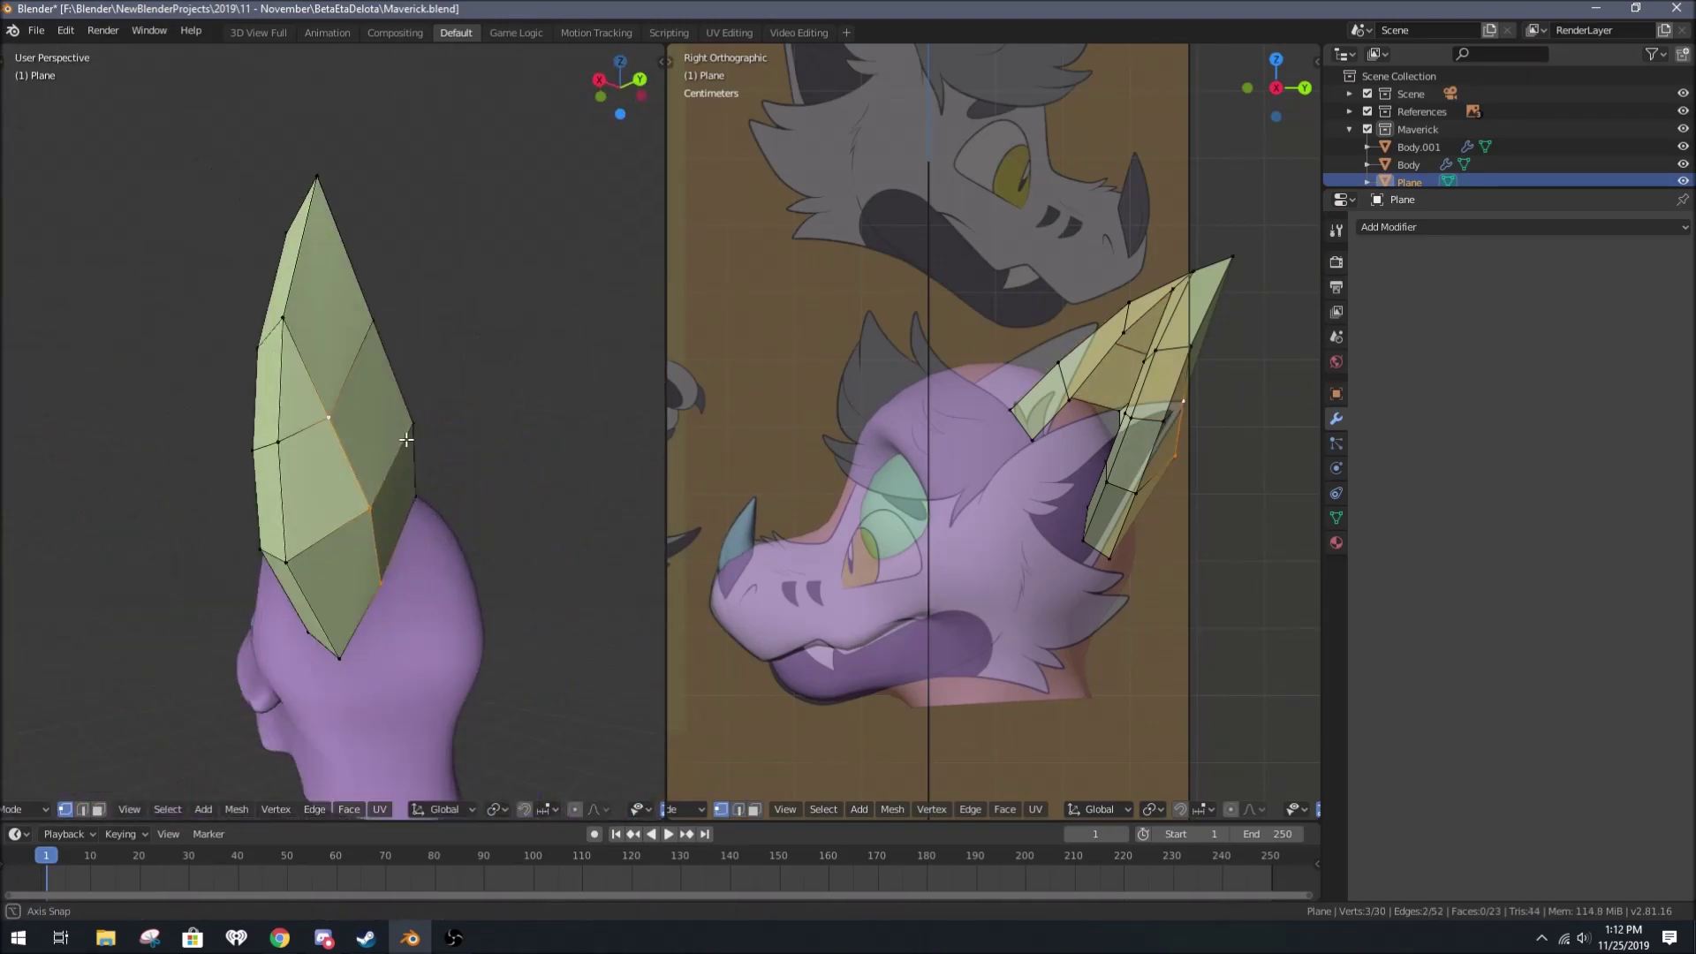
drag(407, 439, 423, 439)
mouse_move(424, 439)
middle_down()
mouse_move(443, 441)
mouse_move(415, 460)
middle_up()
Step: Mirror the ear to the other side, then extrude and scale its edges for thickness
click(1519, 227)
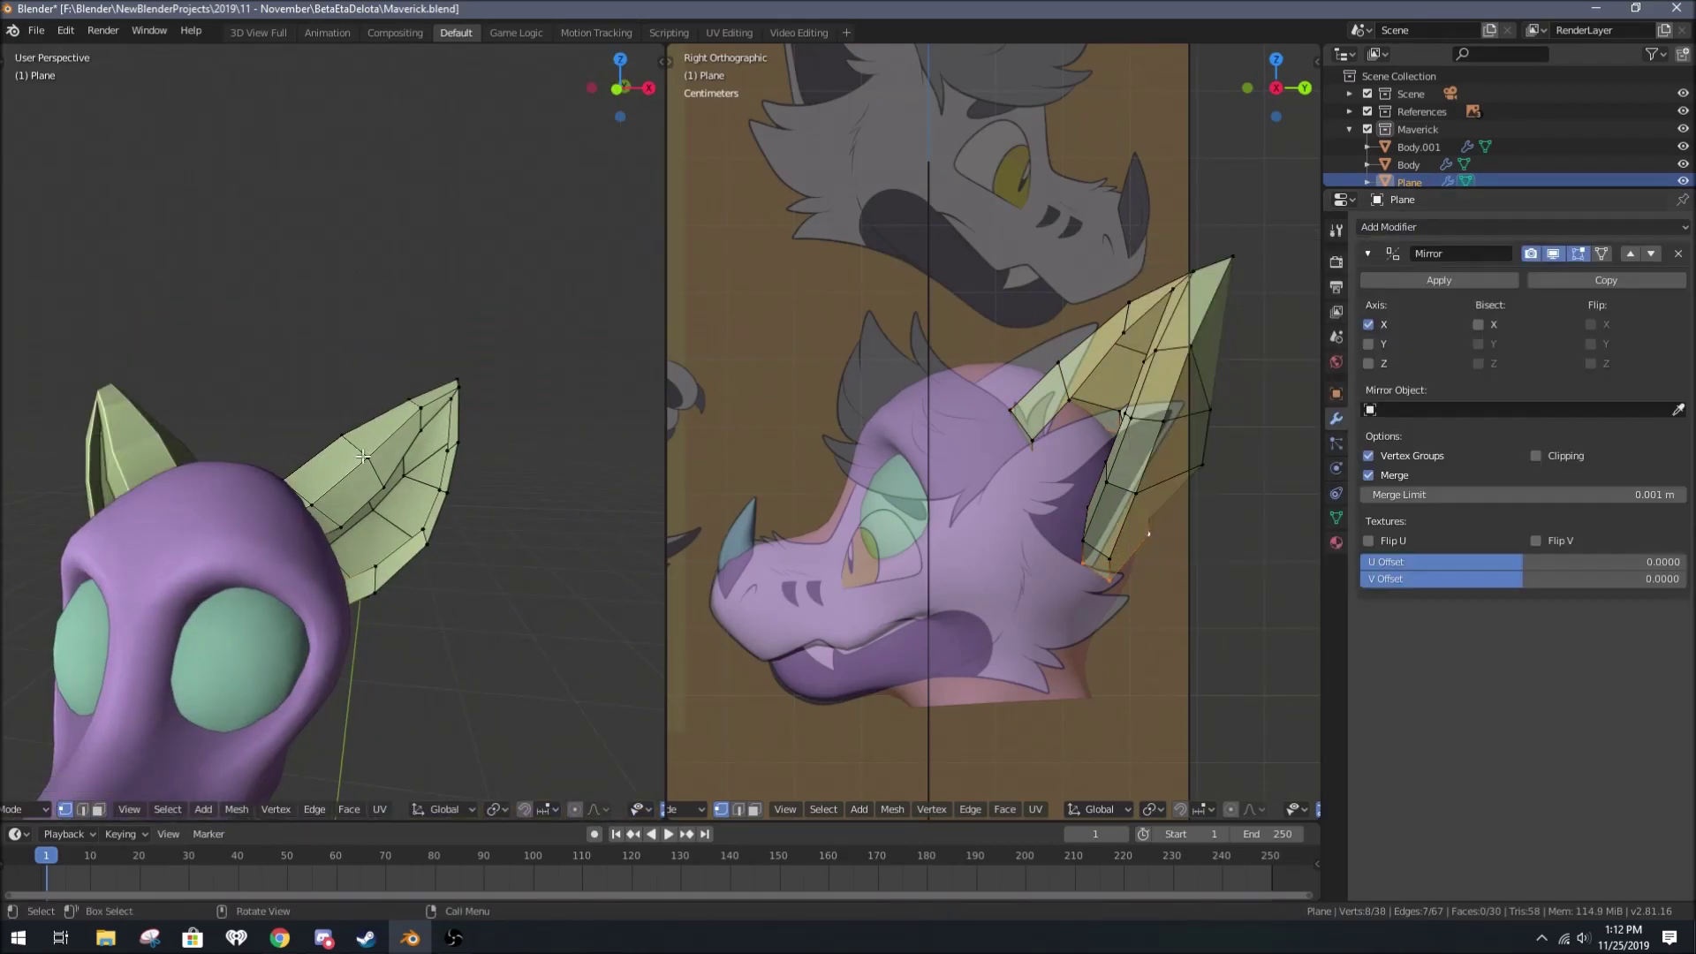
scroll(442, 441, up, 3)
key(e)
key(s)
click(521, 439)
key(alt+a)
mouse_move(521, 439)
middle_down()
mouse_move(409, 379)
mouse_move(291, 512)
middle_up()
click(360, 562)
Step: Review the thickened, smoothed ear and return to Object Mode in front view
middle_drag(359, 562, 427, 430)
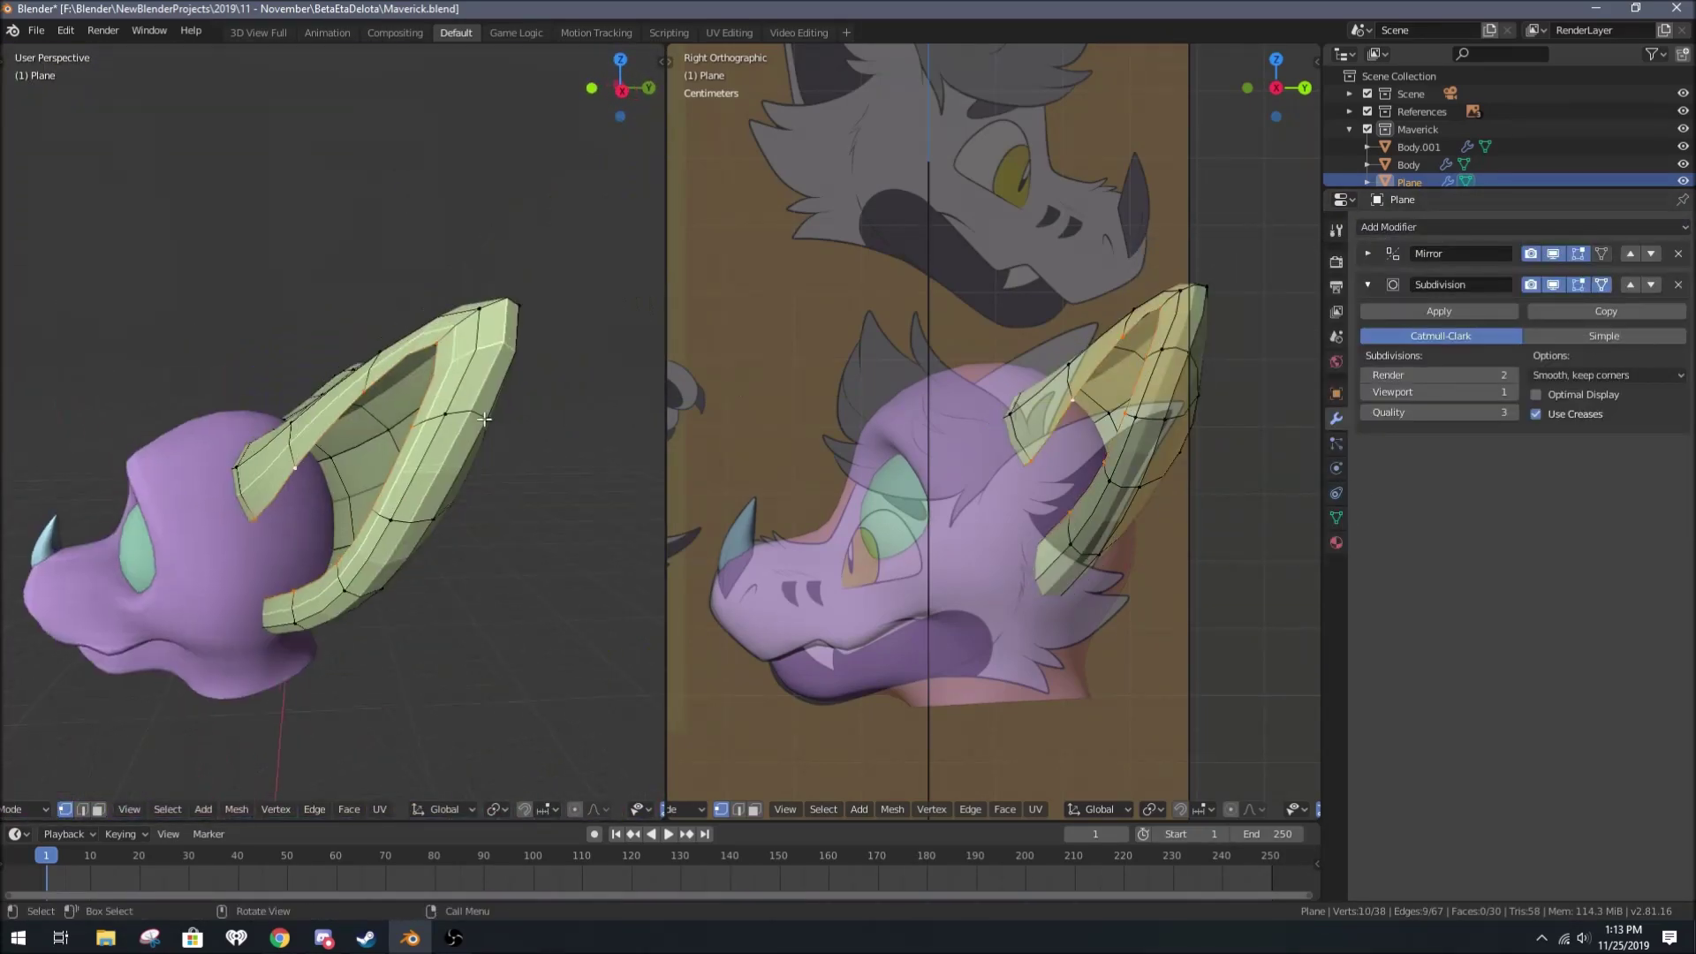
mouse_move(428, 430)
middle_down()
mouse_move(85, 787)
mouse_move(419, 575)
mouse_move(494, 491)
mouse_move(166, 311)
mouse_move(265, 336)
middle_up()
key(alt+a)
key(Tab)
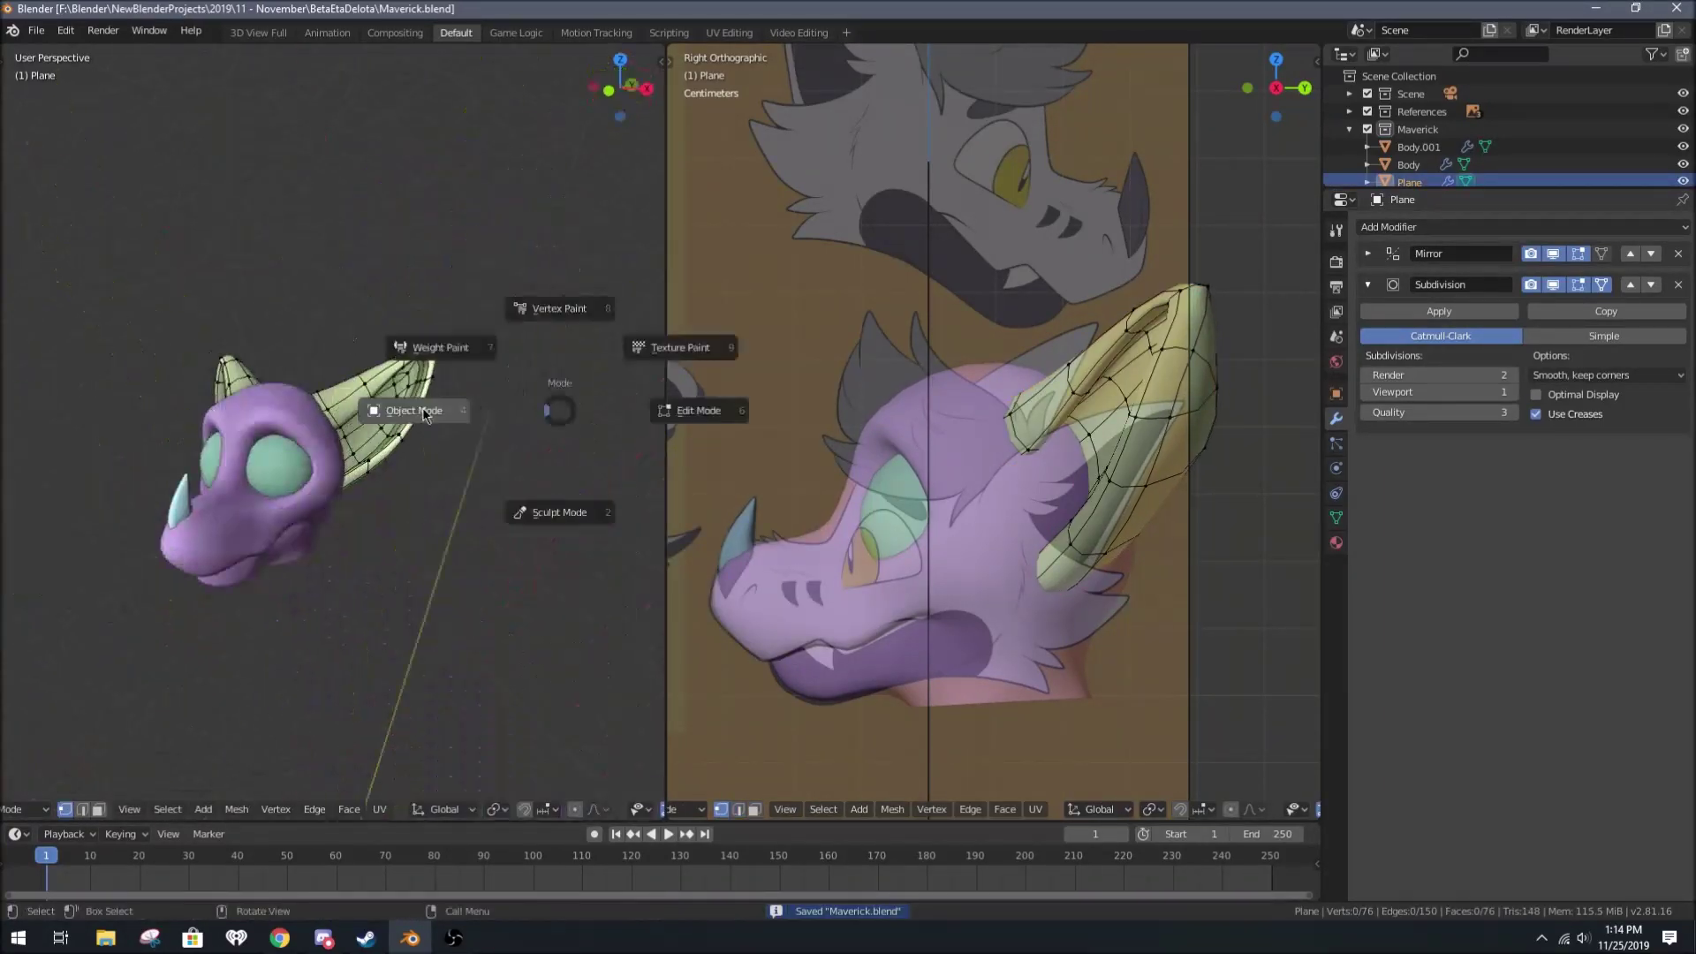
key(KP_1)
middle_drag(574, 459, 436, 500)
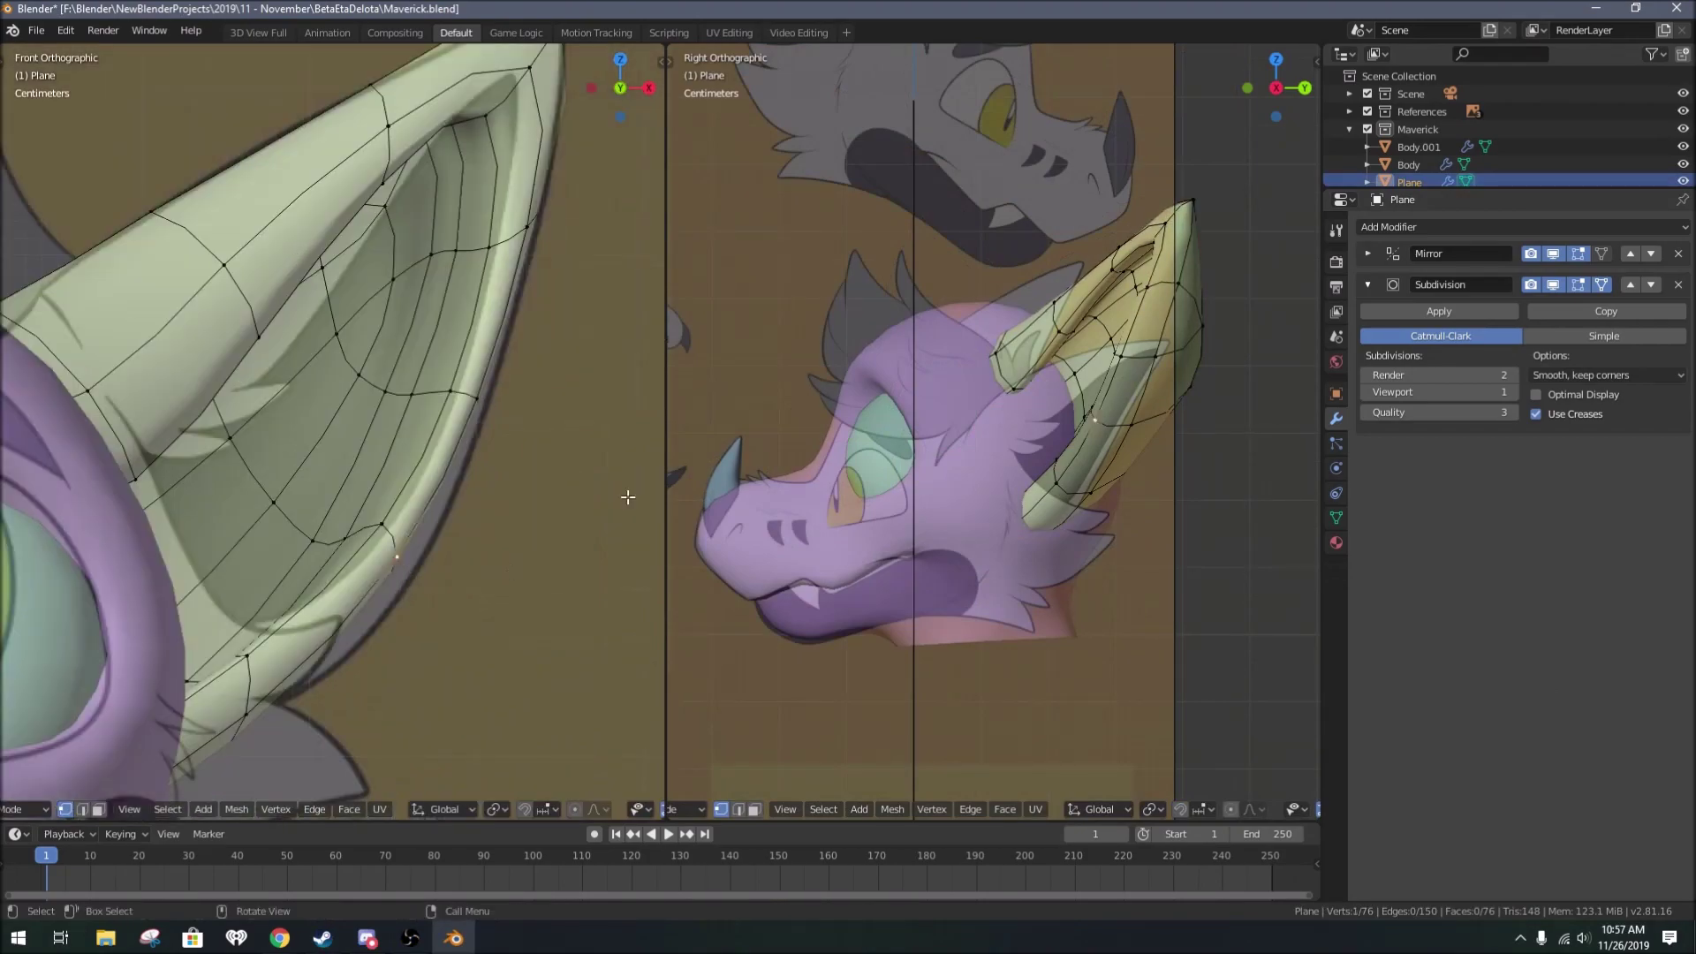
middle_drag(371, 460, 467, 485)
Step: Save the file and extrude the neck's bottom loop down into a torso
key(ctrl+s)
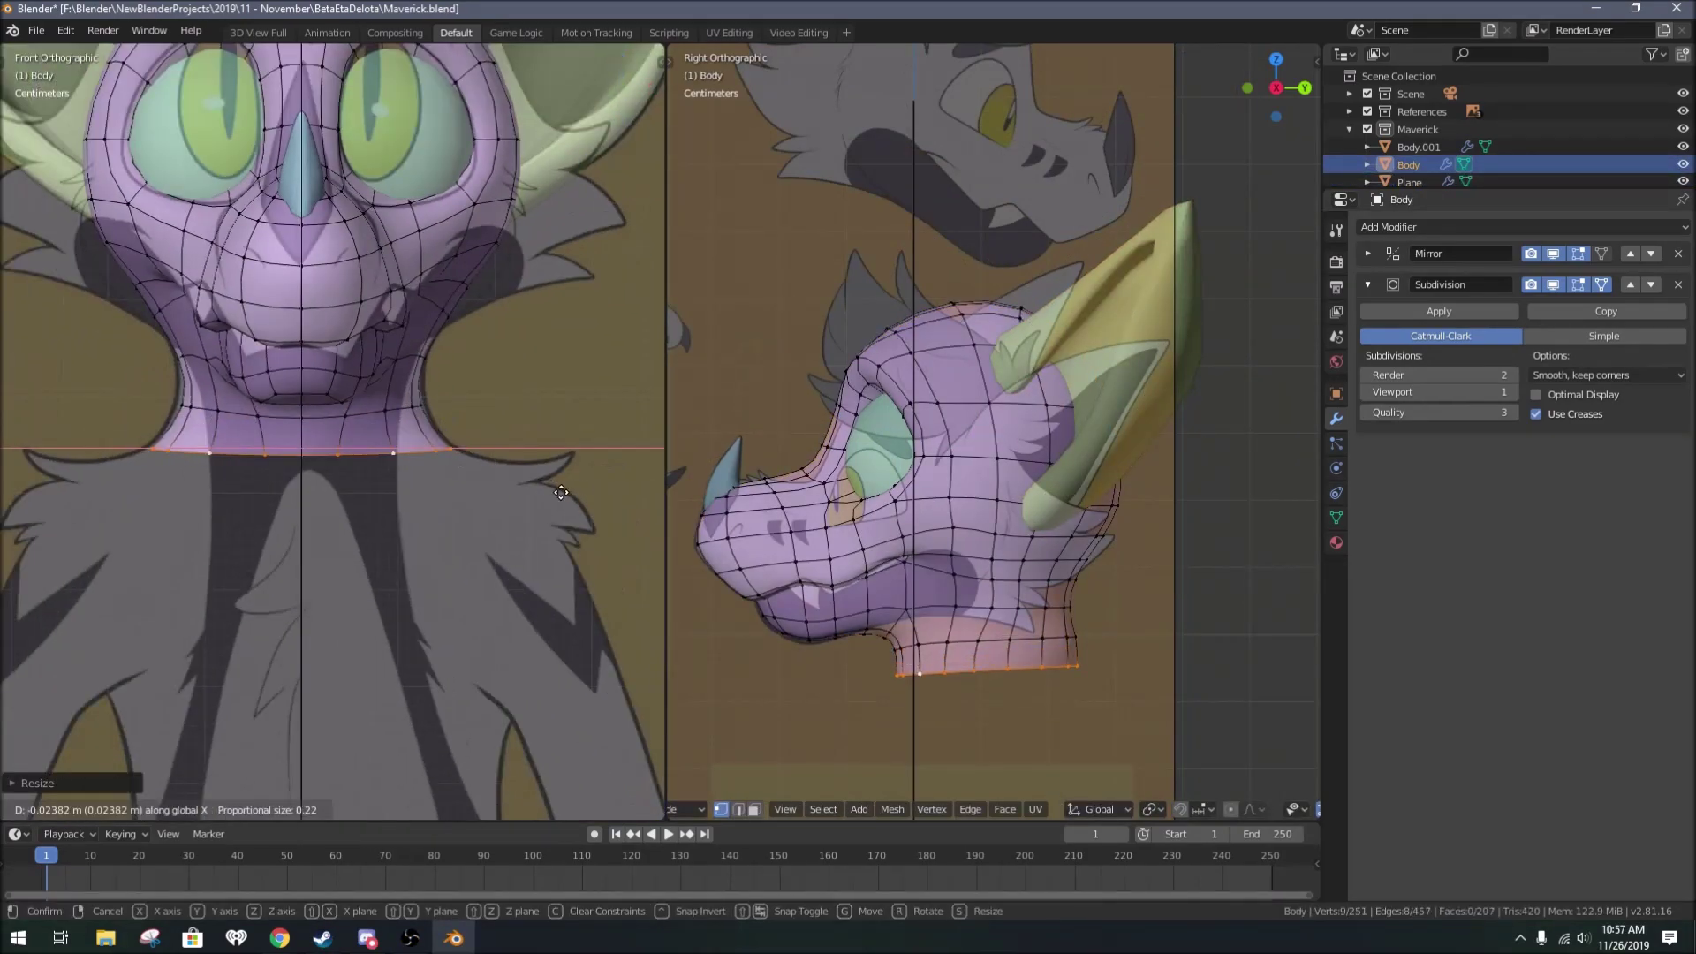
click(1173, 656)
scroll(453, 483, down, 2)
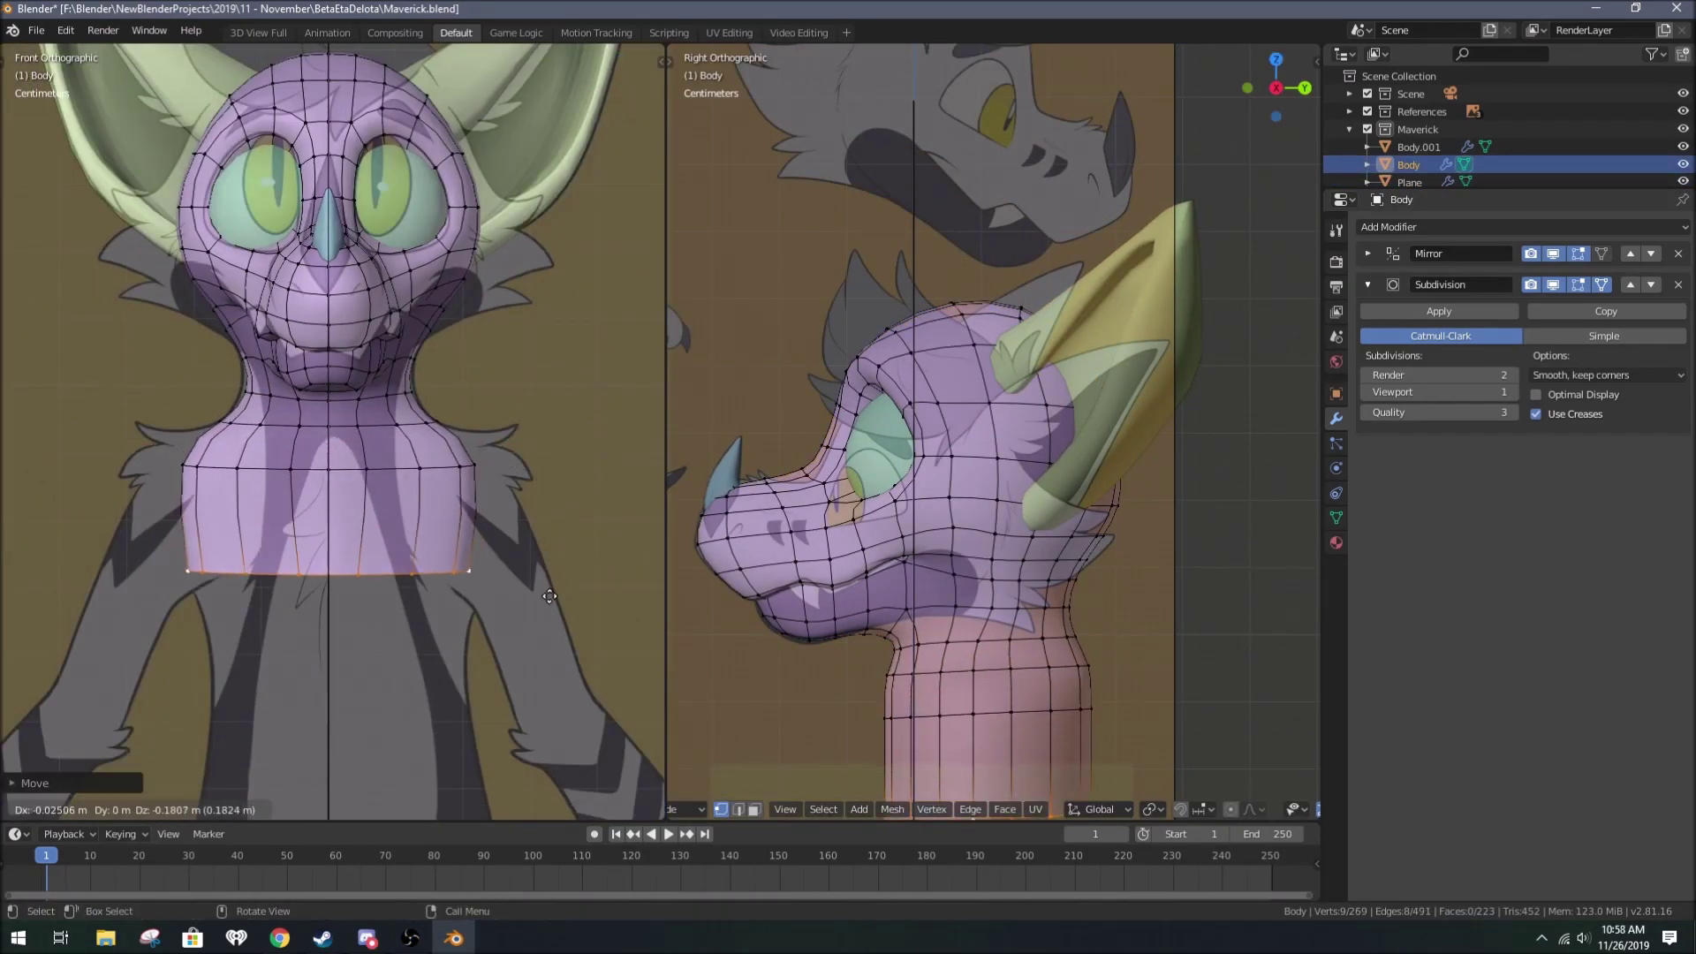
right_click(505, 672)
scroll(927, 442, down, 3)
scroll(629, 510, up, 3)
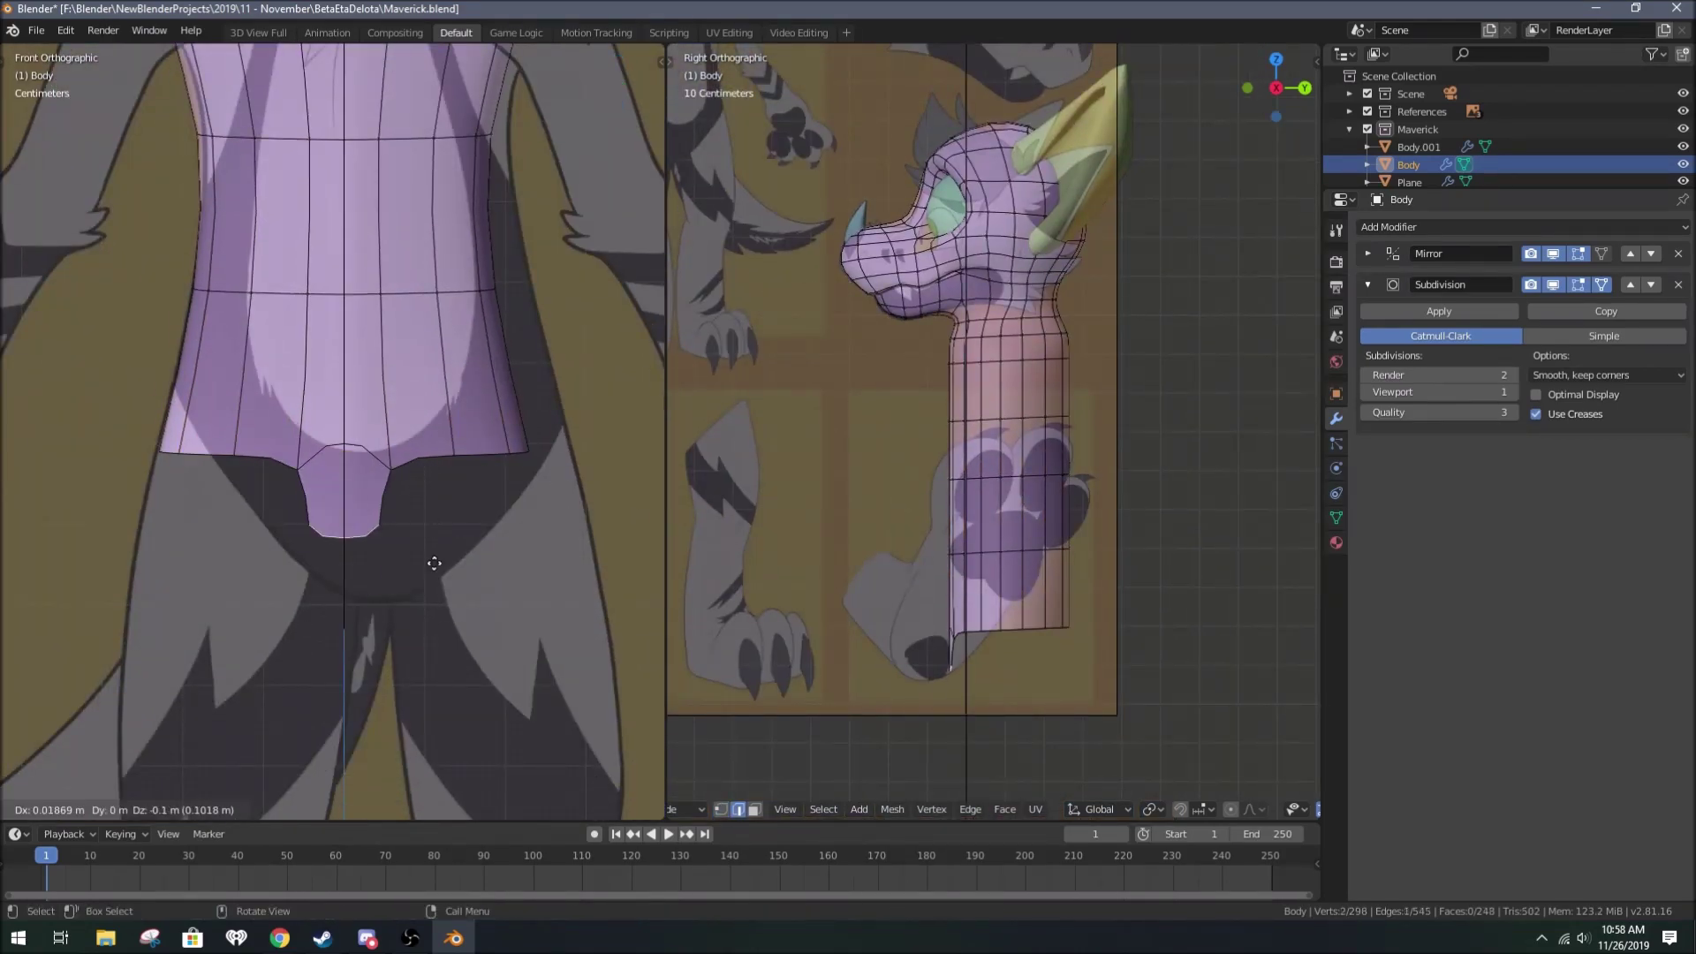
click(961, 607)
middle_drag(960, 607, 990, 530)
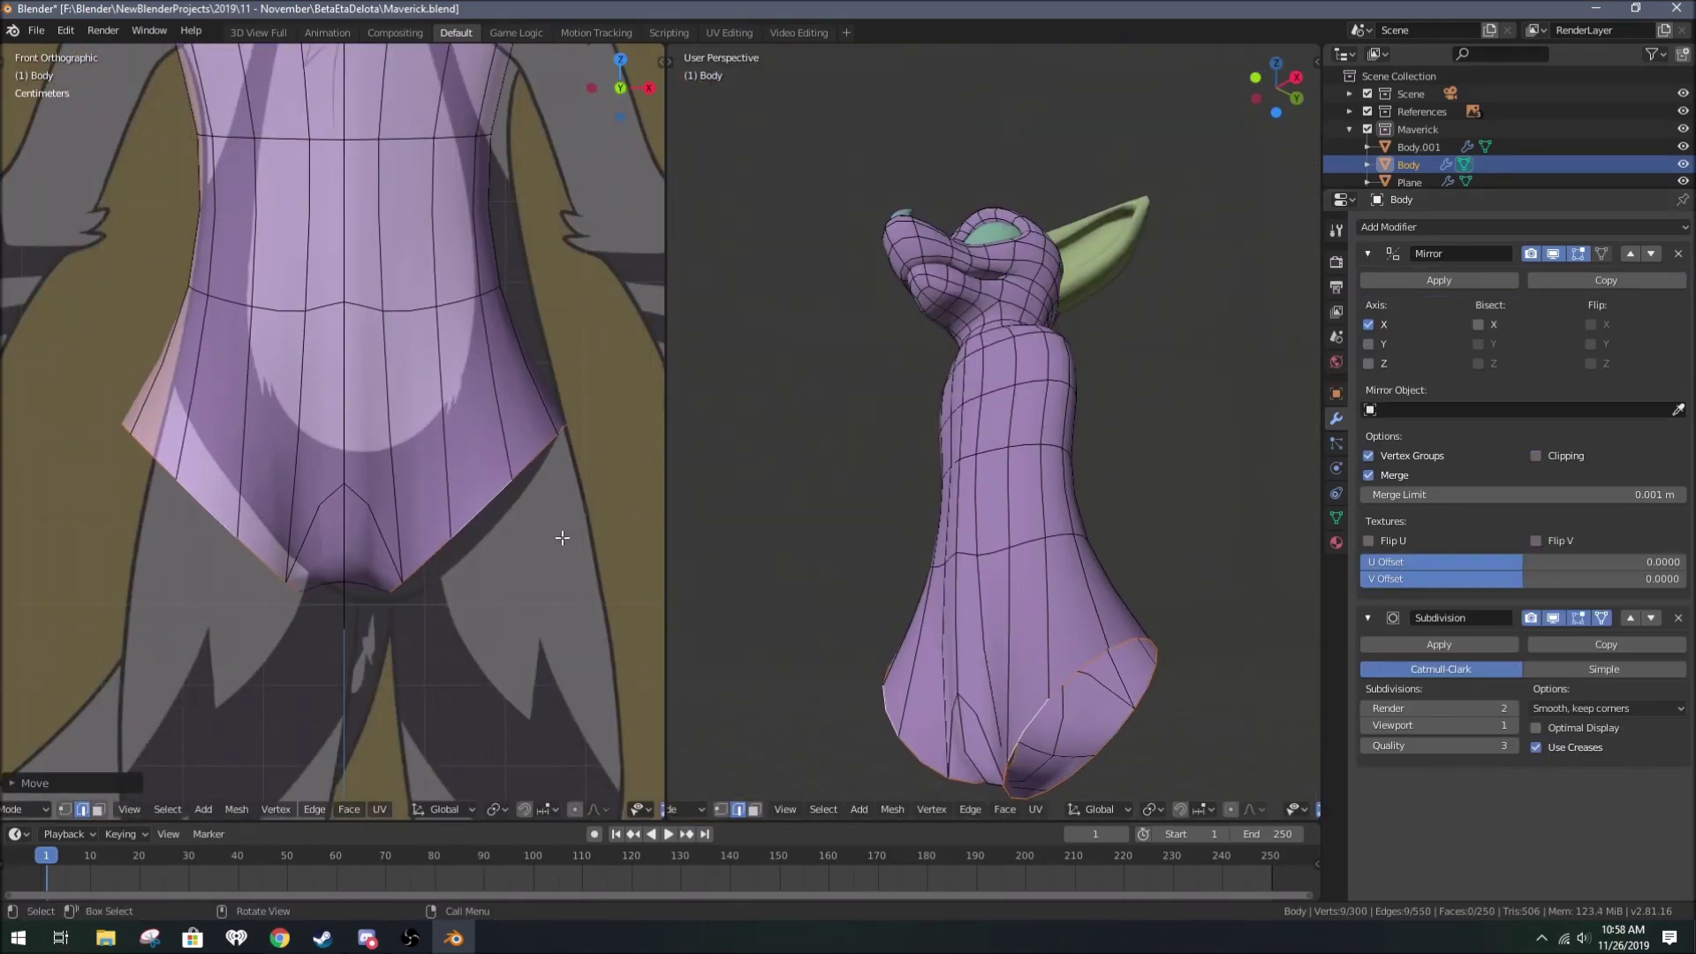
Step: Enable Mirror Clipping and move waist vertices to shape the torso to the reference
click(1535, 455)
scroll(870, 378, down, 2)
middle_drag(870, 378, 972, 353)
scroll(445, 358, down, 2)
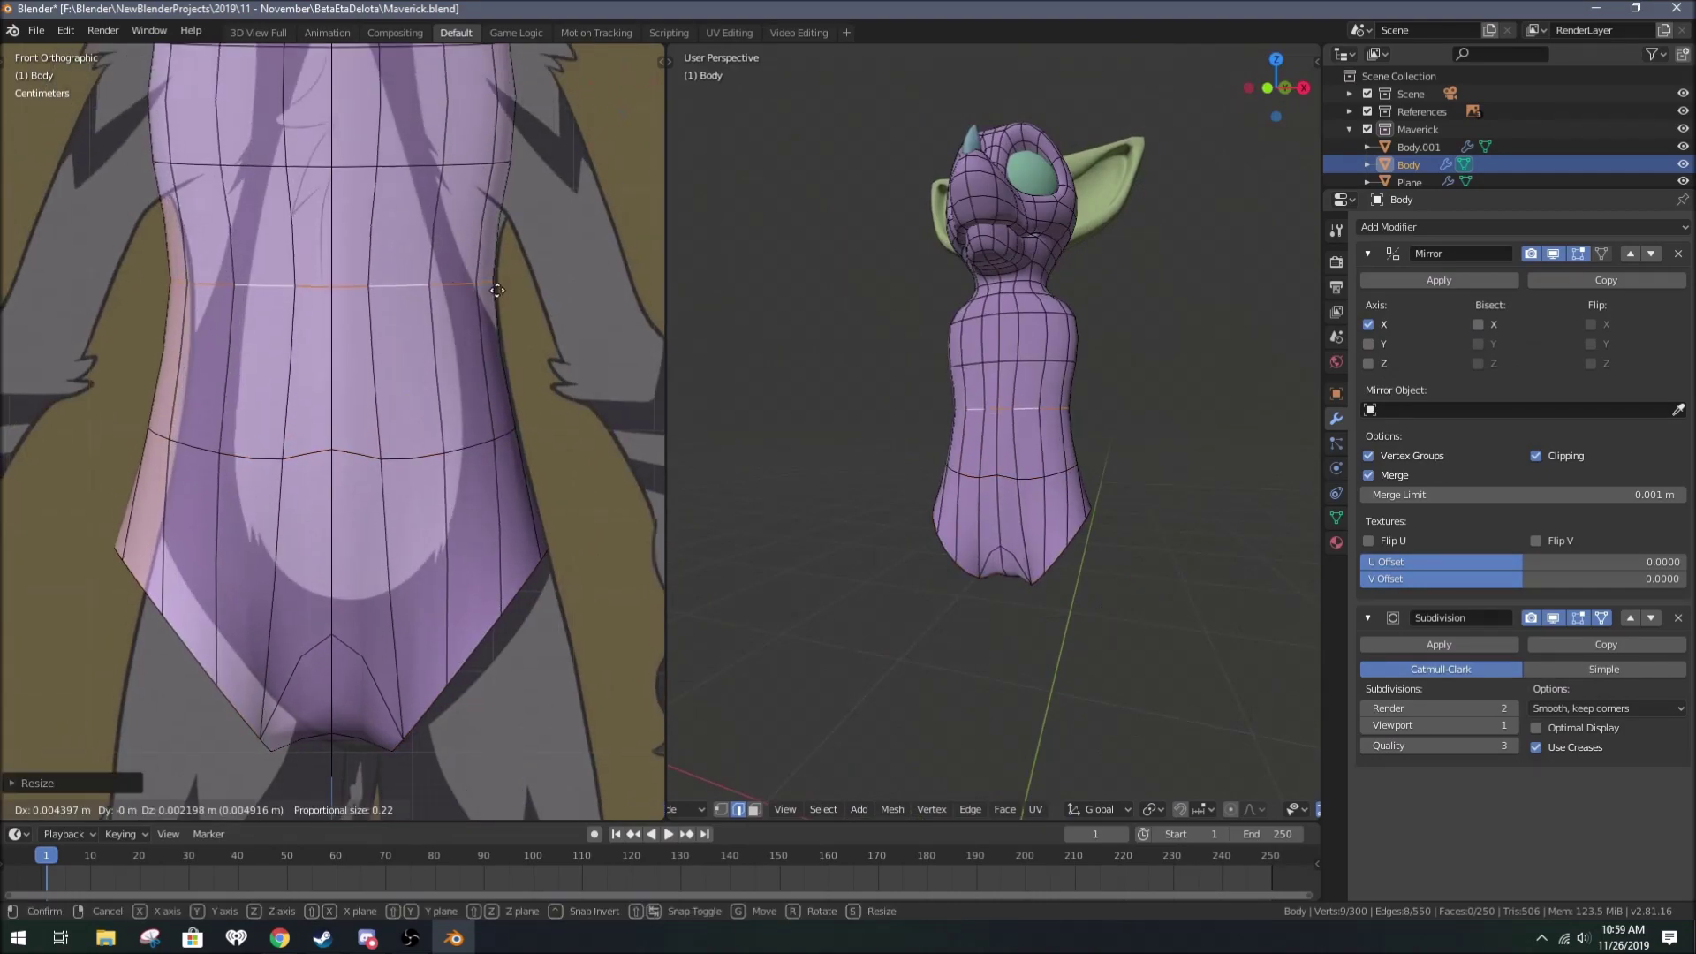
scroll(445, 357, down, 2)
scroll(972, 442, up, 3)
middle_drag(989, 706, 919, 586)
click(1066, 413)
key(g)
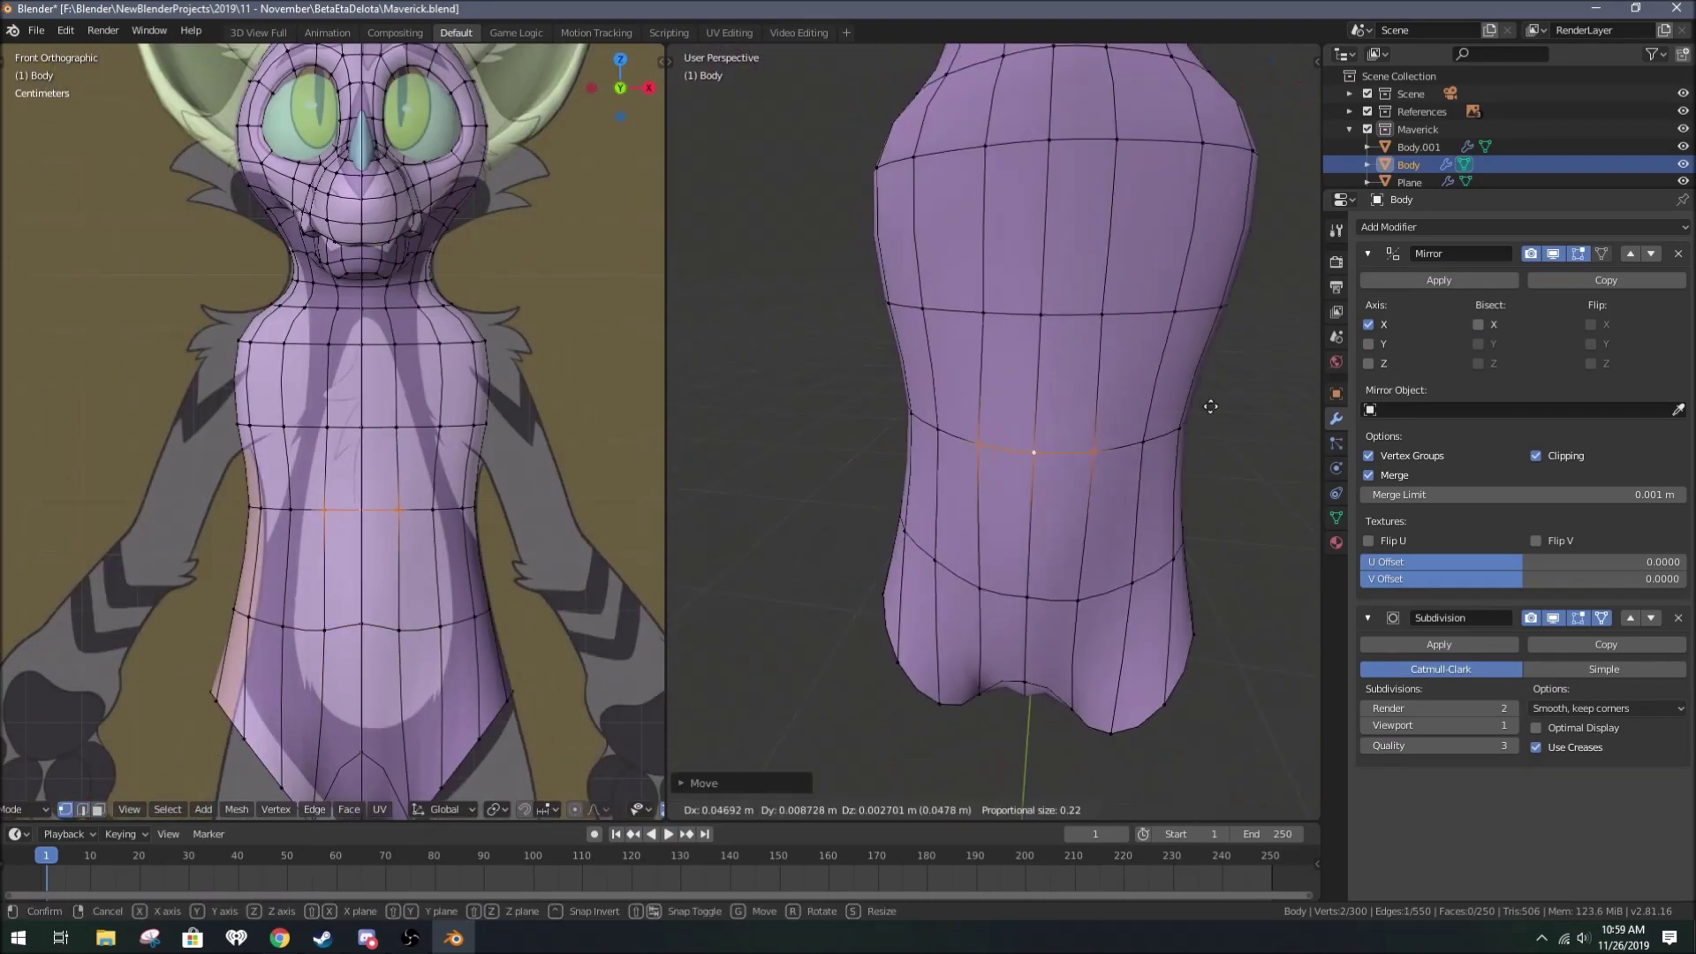
middle_drag(1071, 416, 1238, 454)
scroll(874, 522, up, 3)
Step: Round the side arm opening into a circle with LoopTools Circle
click(992, 322)
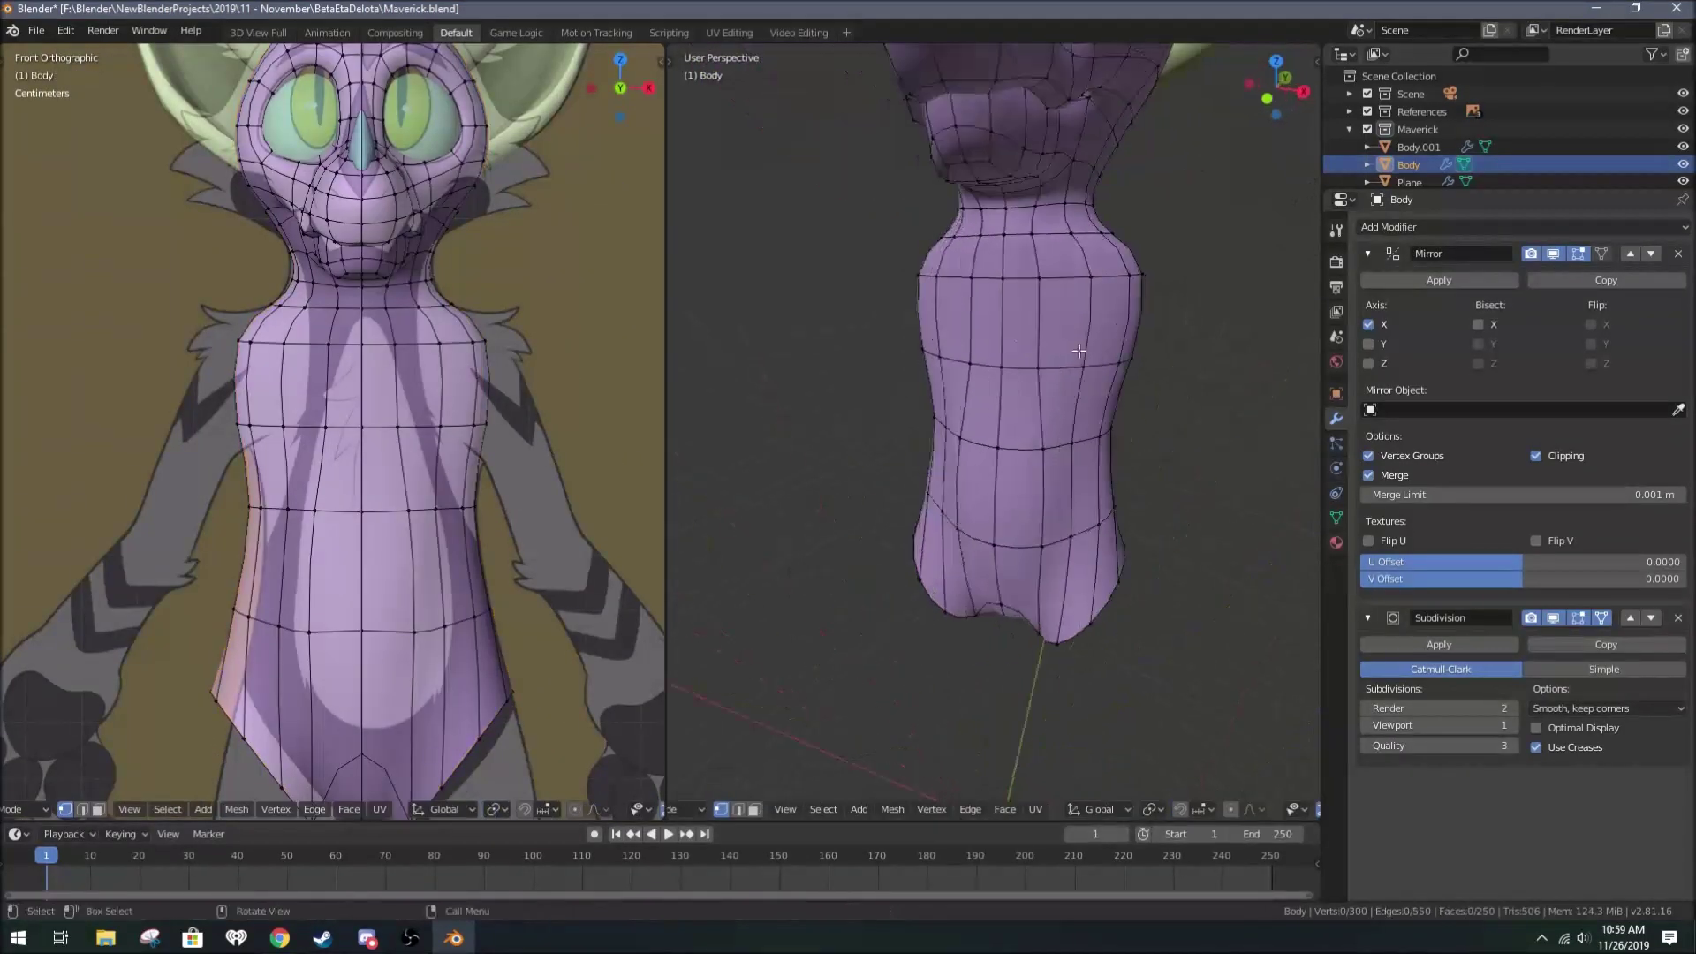
mouse_move(991, 322)
middle_down()
mouse_move(1016, 299)
mouse_move(1183, 355)
middle_up()
scroll(971, 353, up, 3)
right_click(972, 318)
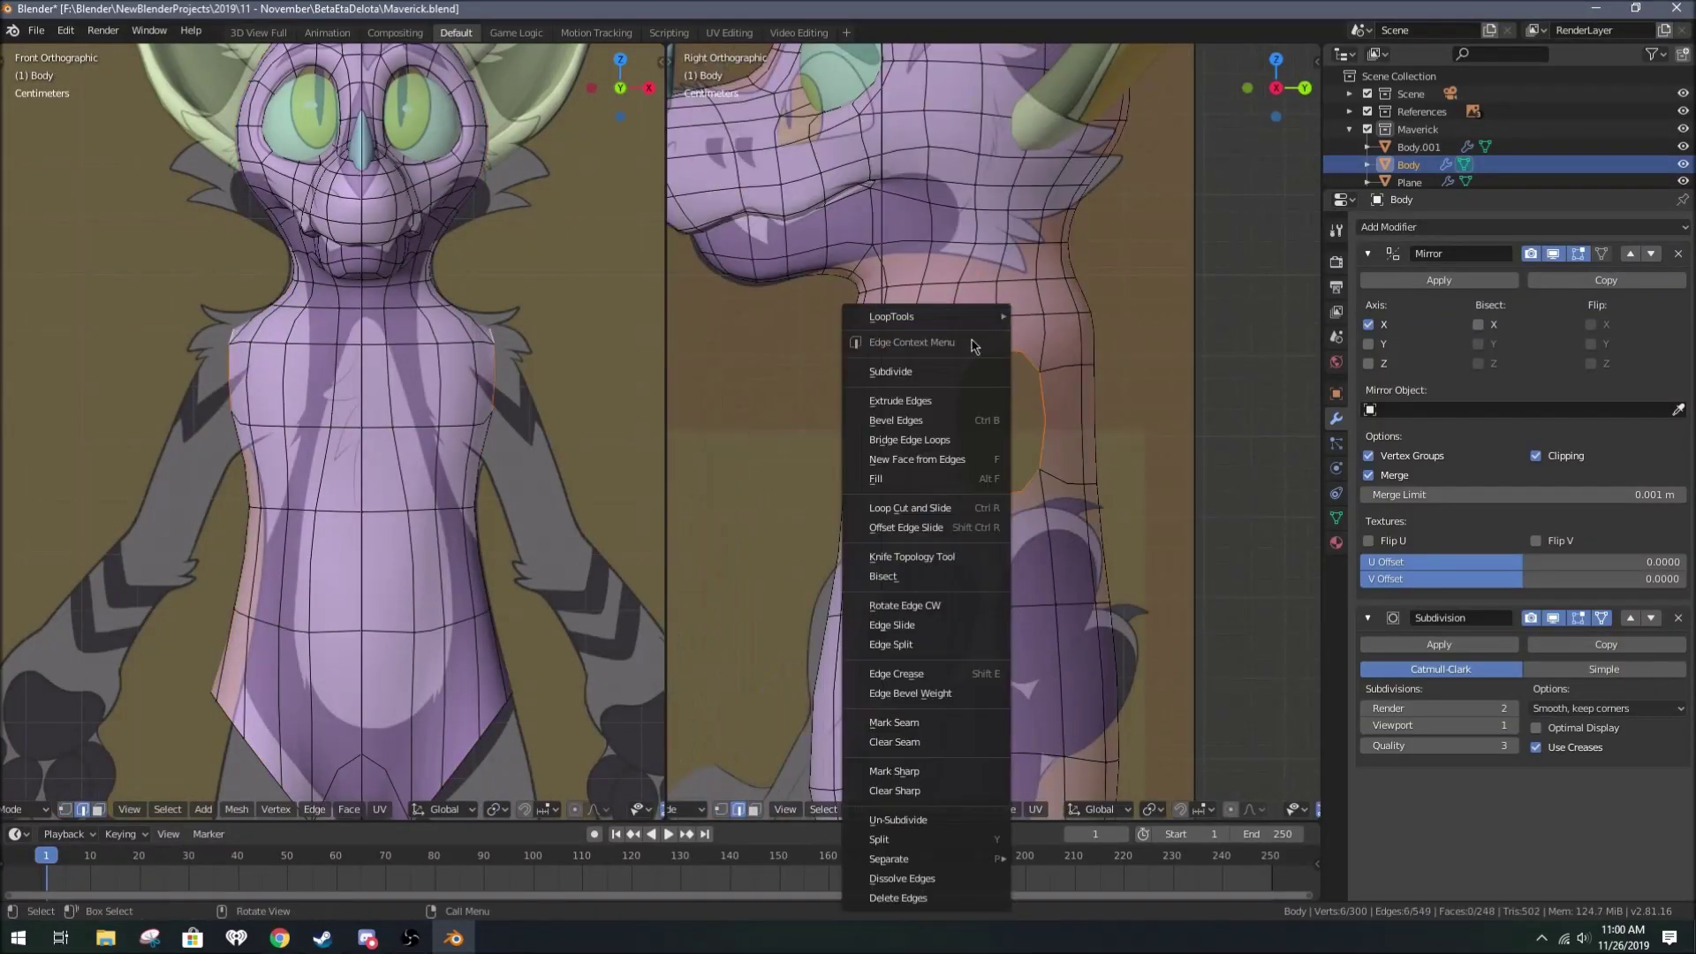
click(1097, 336)
right_click(636, 383)
Step: Adjust a torso vertex in vertex select mode and save the file
key(1)
mouse_move(883, 371)
middle_down()
mouse_move(952, 441)
mouse_move(1170, 399)
mouse_move(890, 398)
middle_up()
click(952, 442)
scroll(1055, 411, down, 3)
click(1055, 410)
key(ctrl+s)
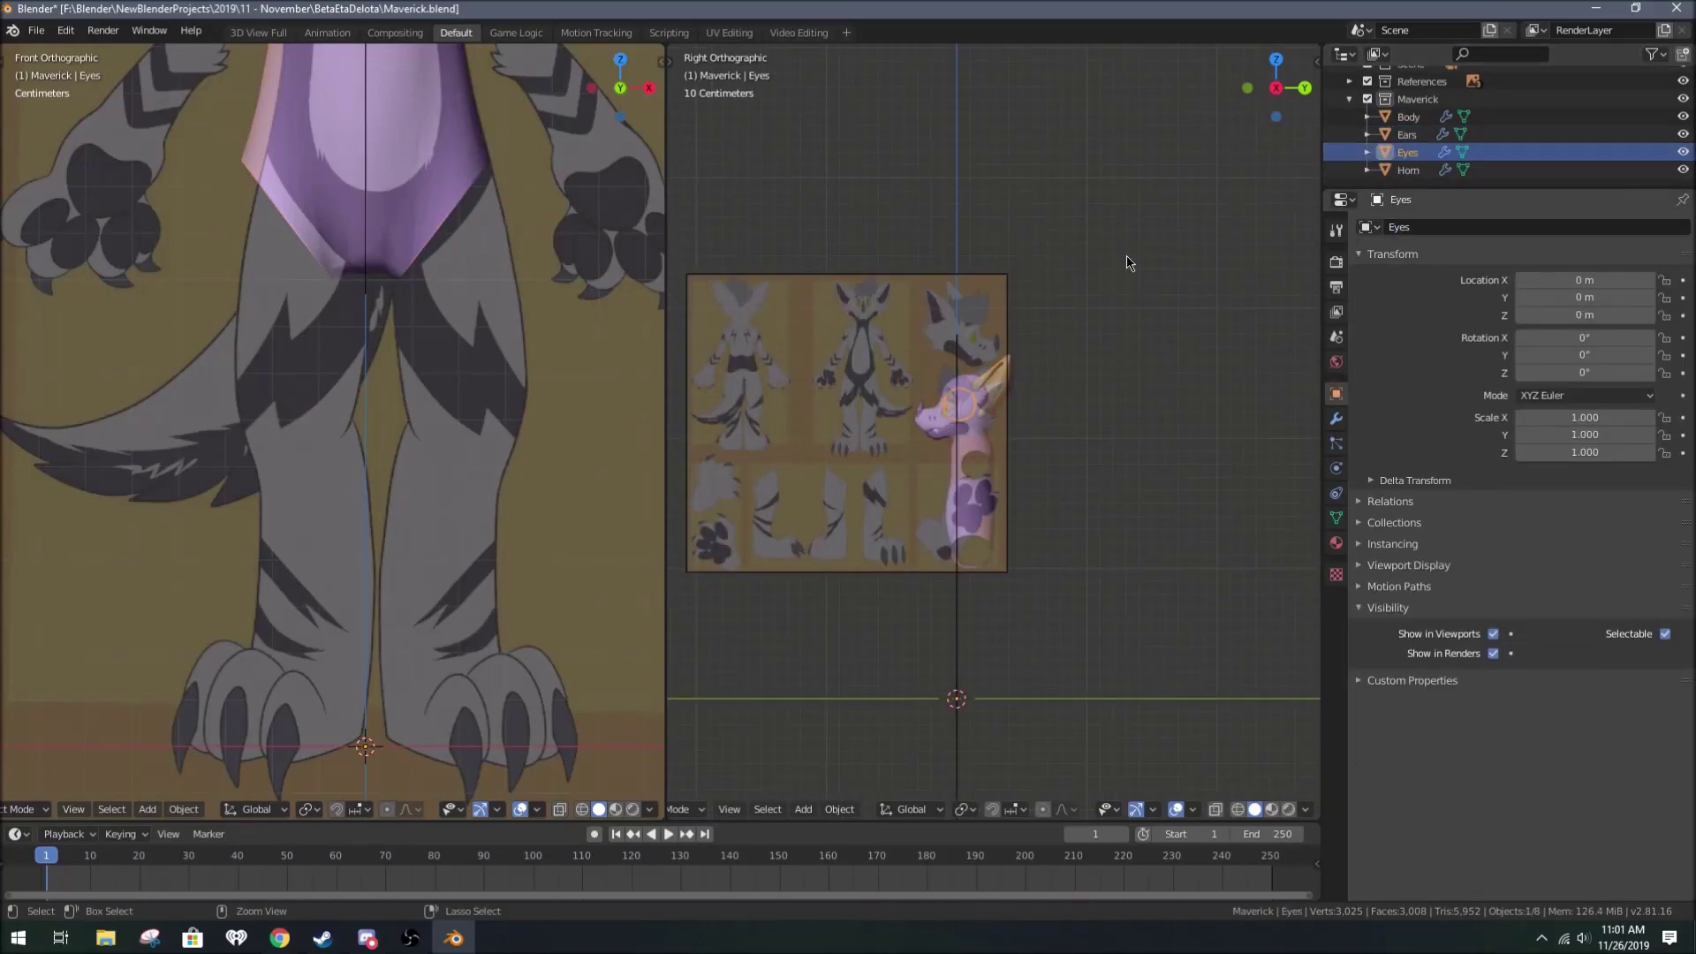
Step: Select the side reference image and rotate it about the Z axis
click(989, 300)
key(r)
key(z)
click(1146, 375)
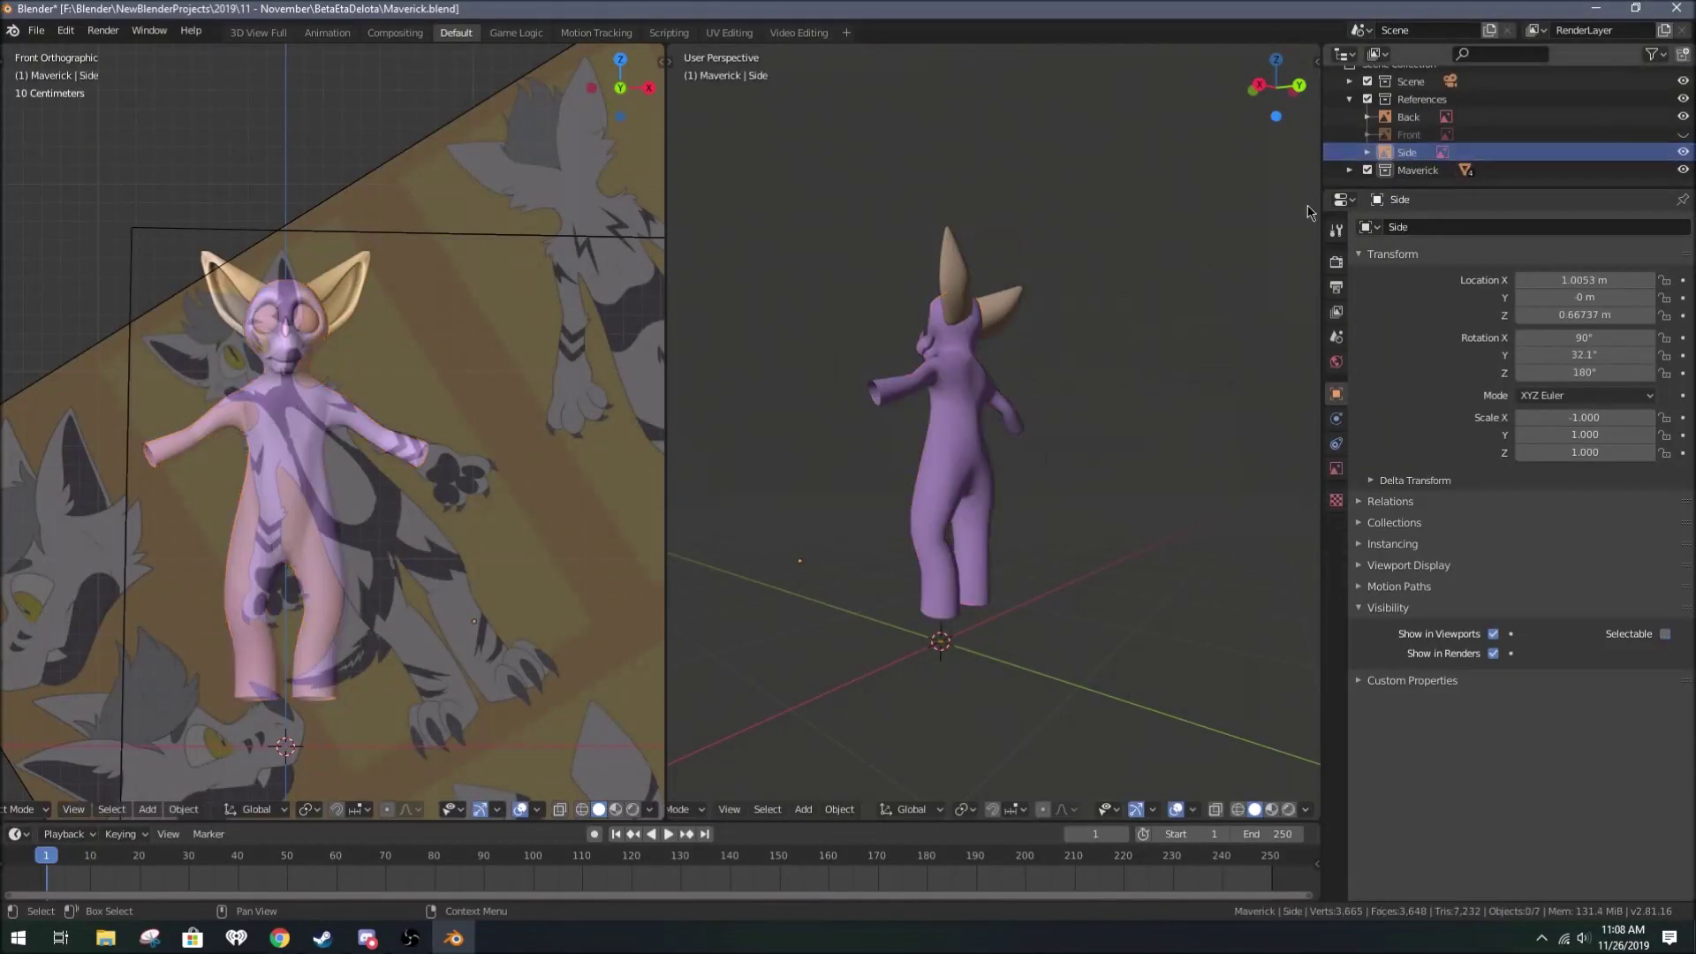
Step: Reset the side reference's rotation, turn it 90° on X, and reposition it behind the model
key(alt+r)
key(r)
key(x)
key(9)
key(0)
key(Return)
key(r)
key(z)
key(9)
key(0)
key(Return)
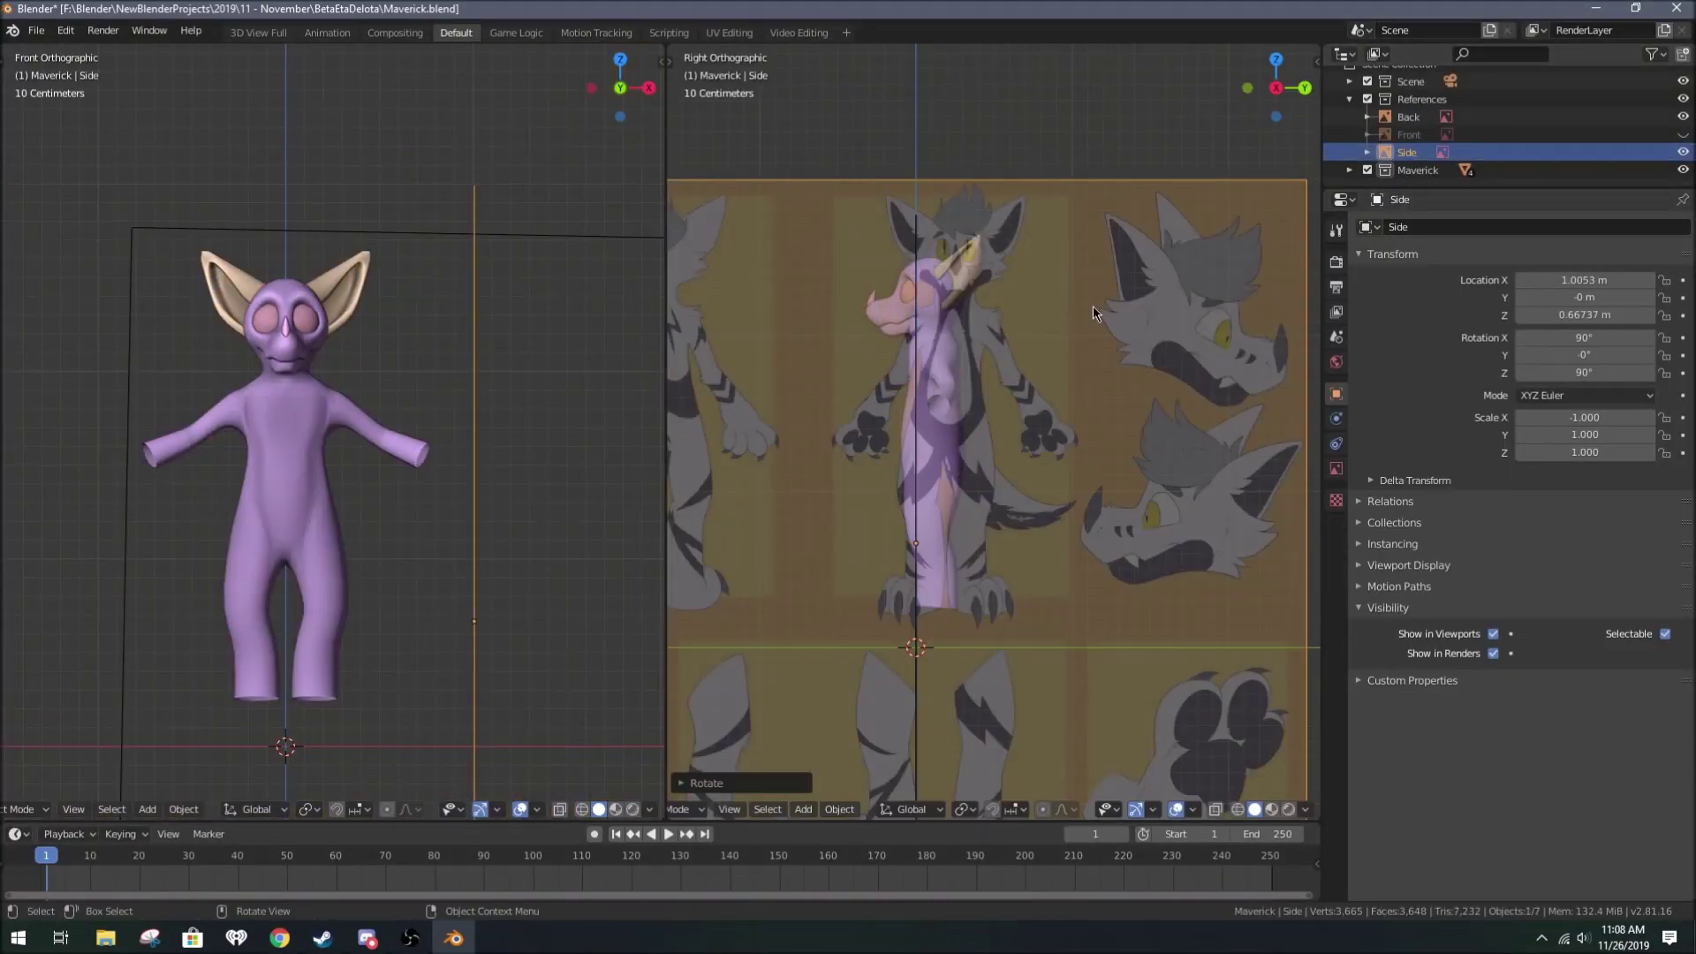
key(g)
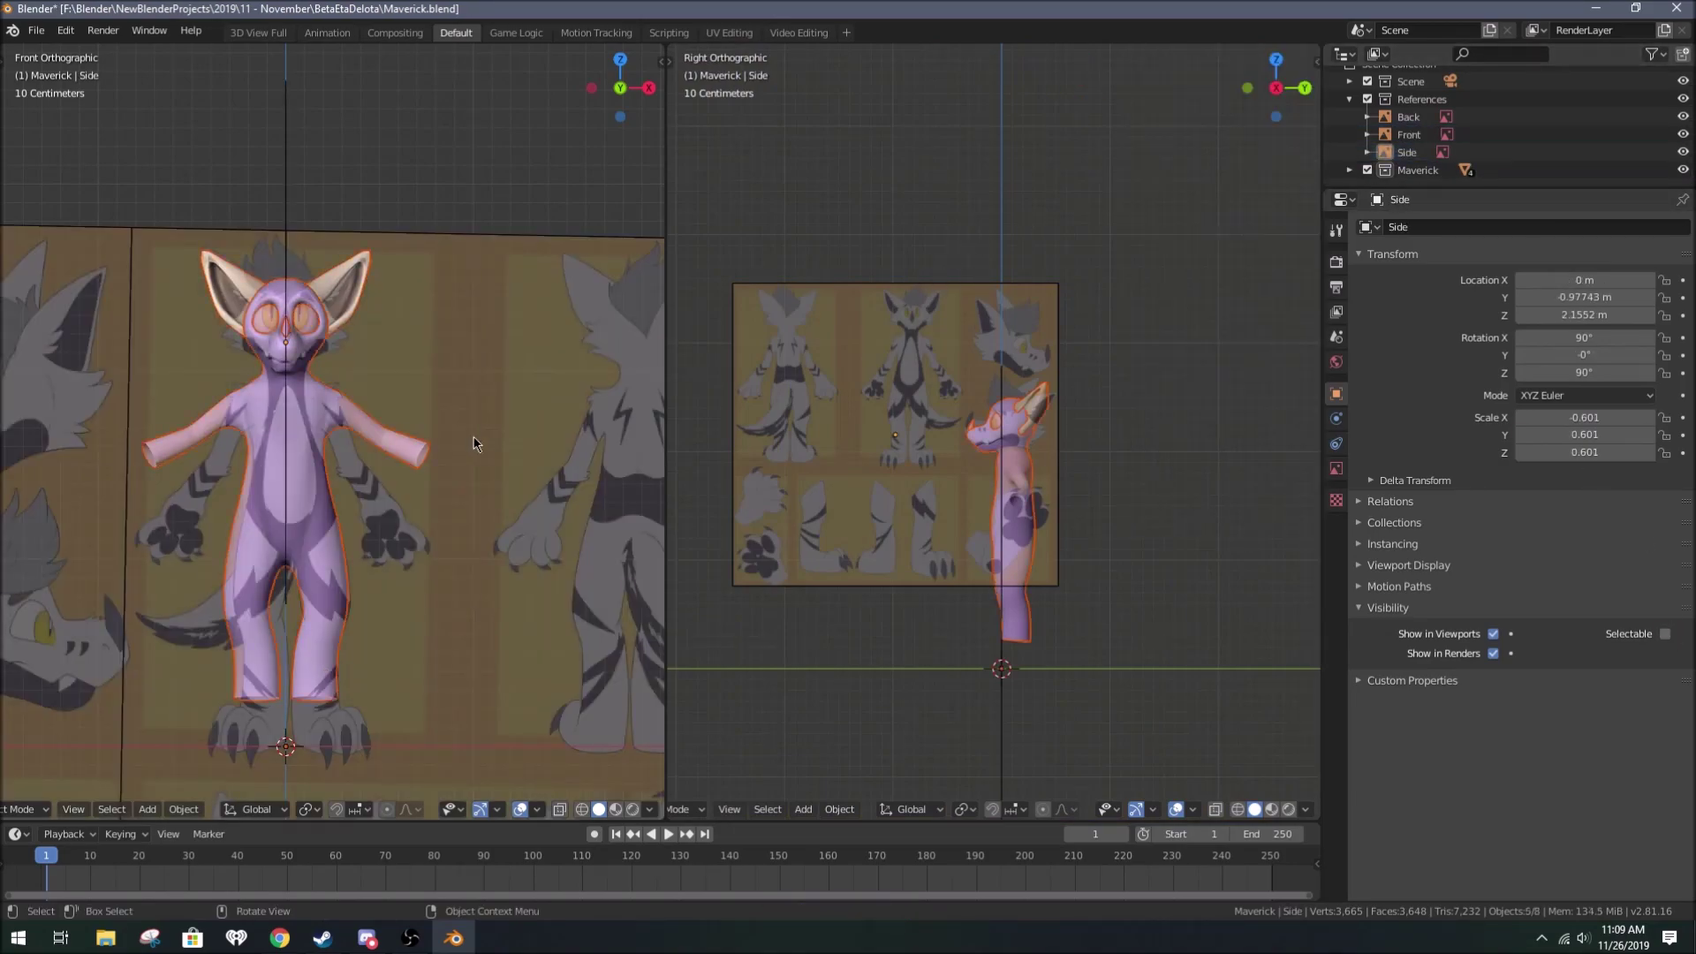
scroll(474, 443, up, 2)
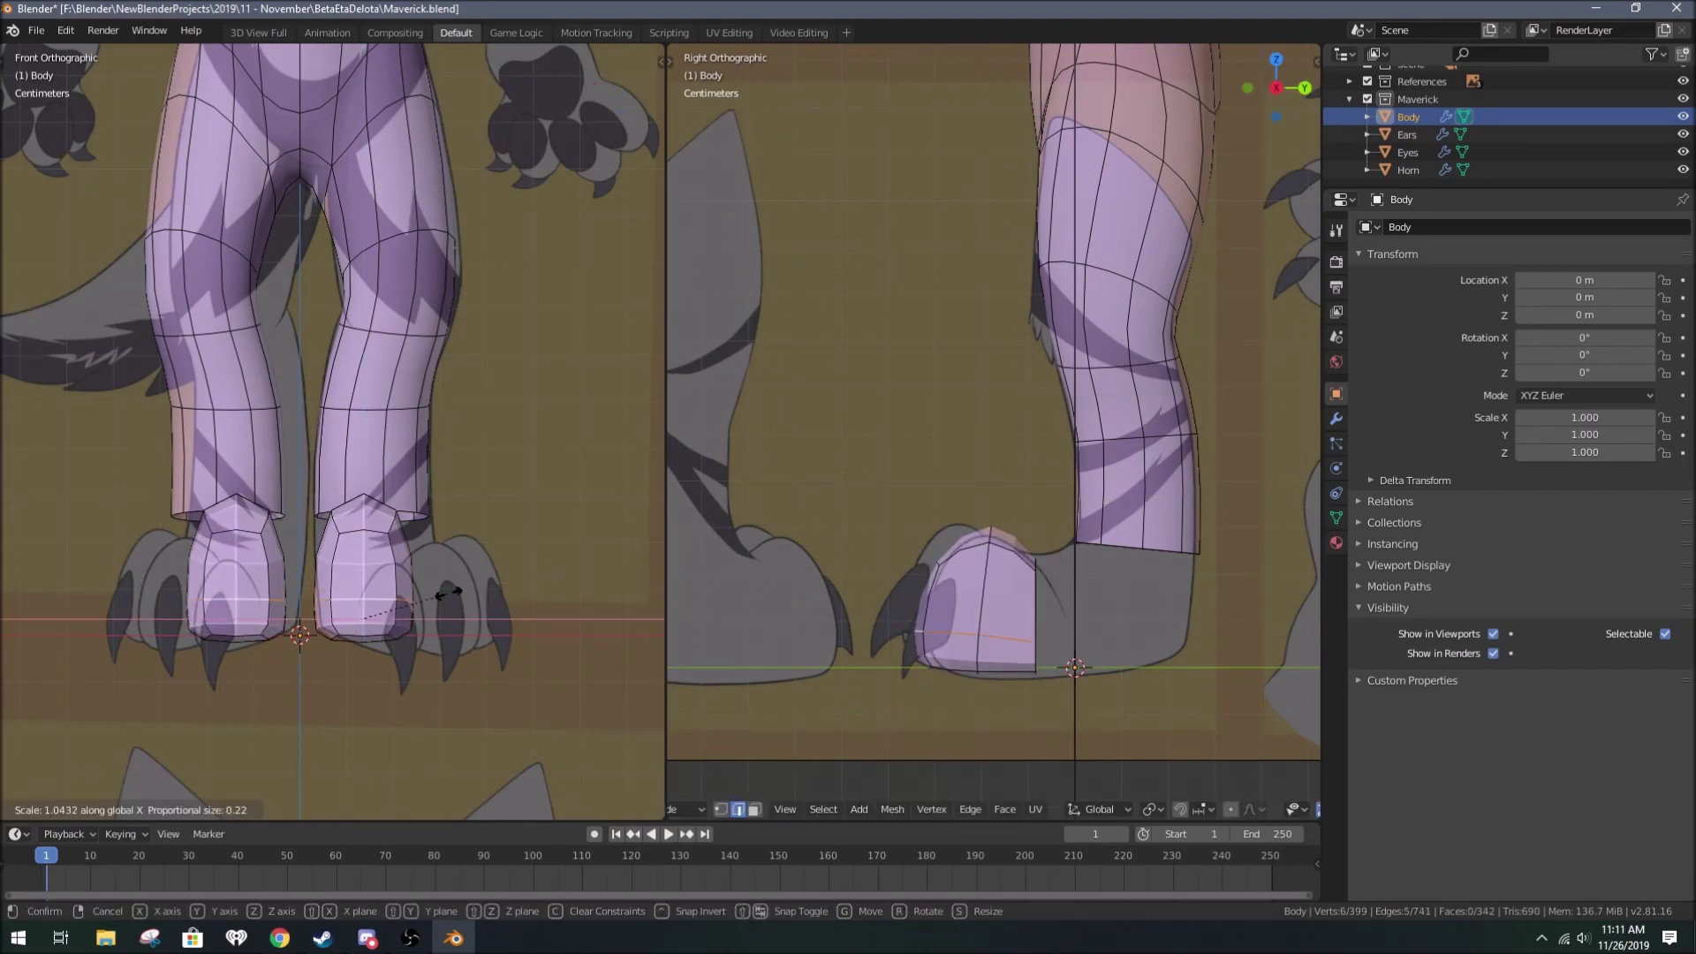
Step: Place the duplicated toe piece on the foot and delete the stray loose vertex
click(532, 574)
middle_drag(532, 574, 255, 658)
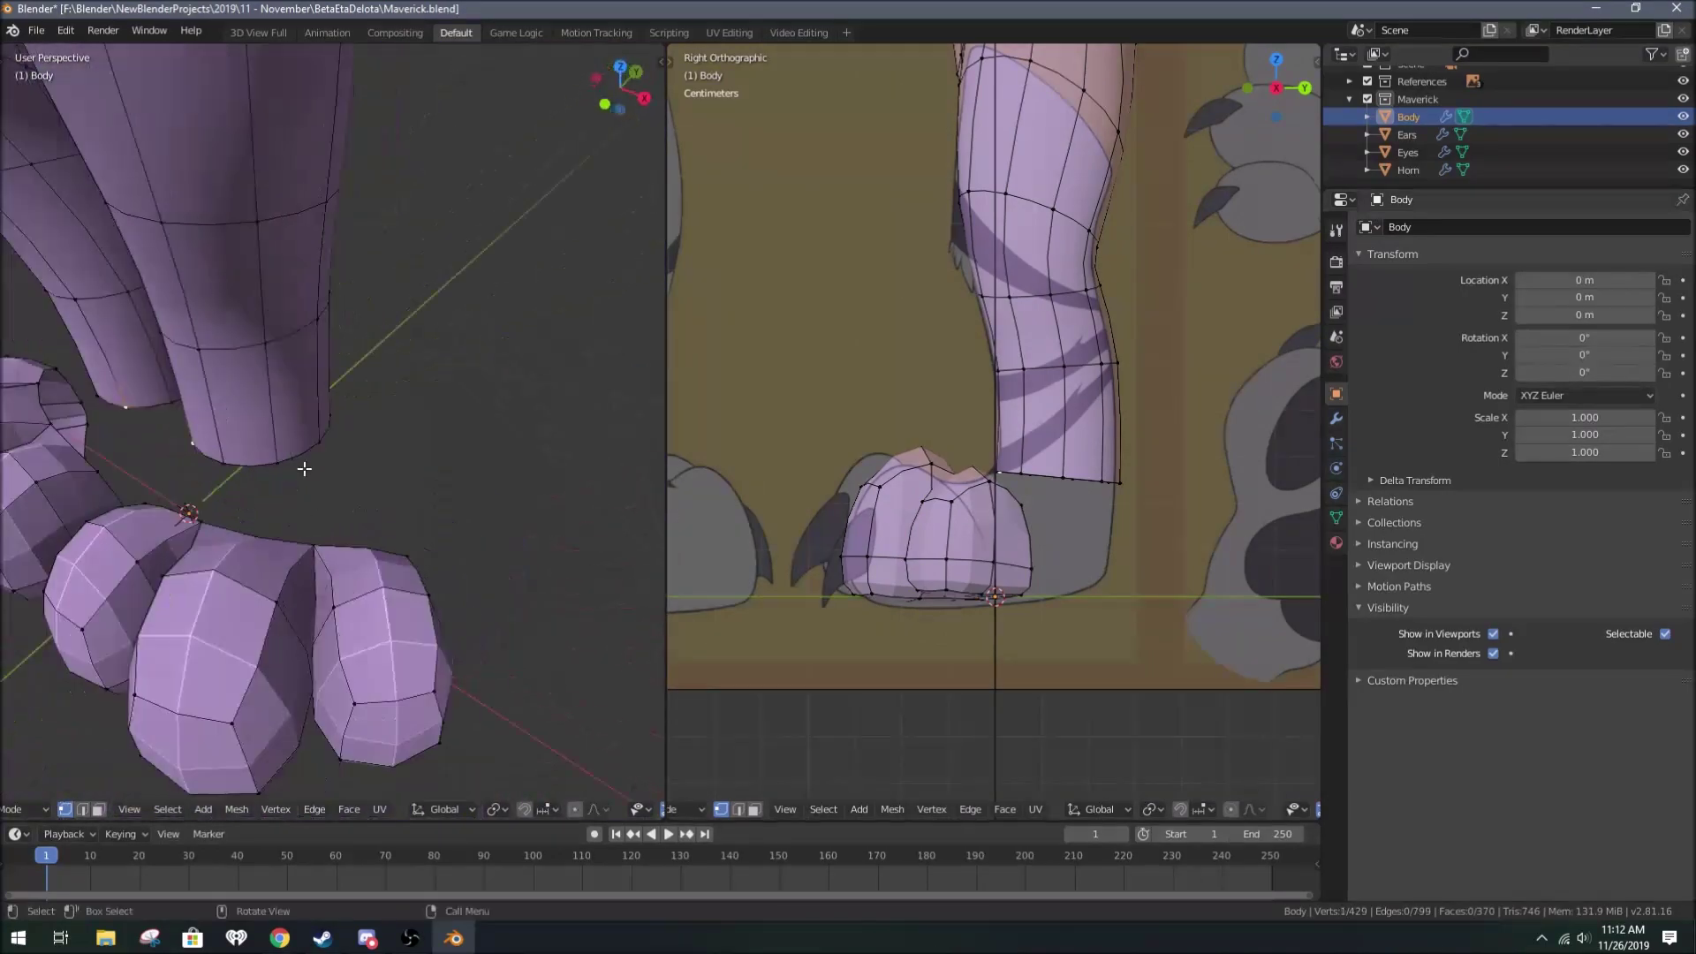
key(Delete)
middle_drag(426, 522, 370, 420)
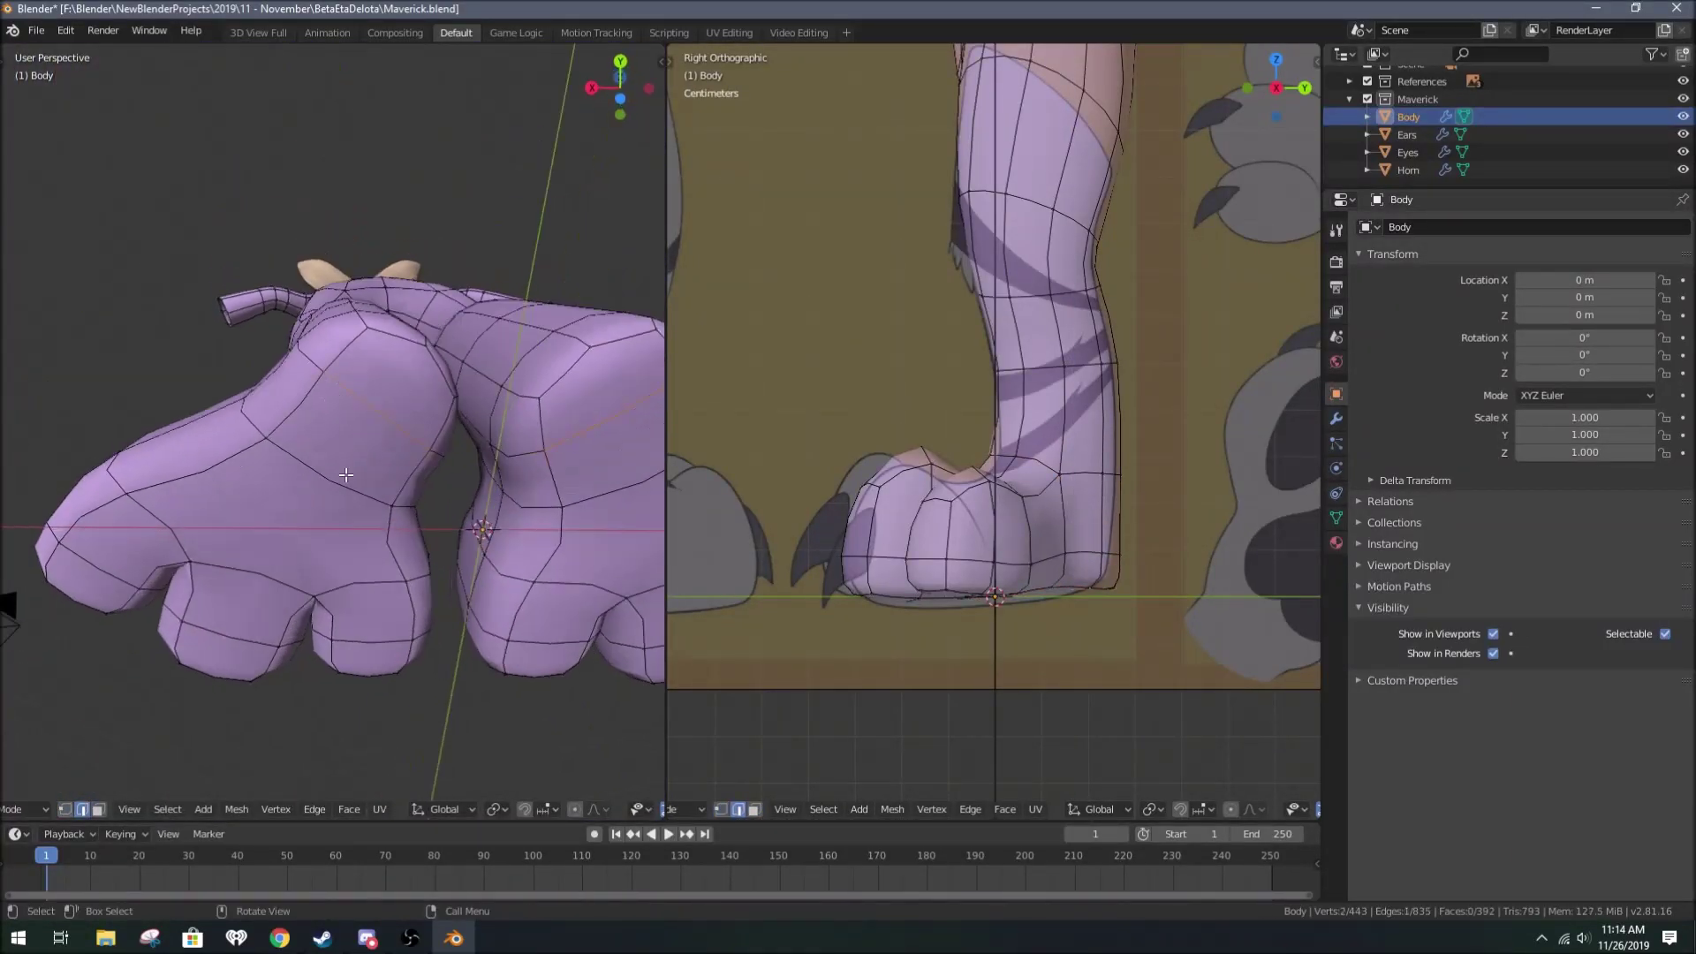
mouse_move(334, 494)
middle_down()
mouse_move(373, 446)
mouse_move(451, 557)
mouse_move(407, 546)
mouse_move(311, 400)
middle_up()
scroll(310, 400, down, 3)
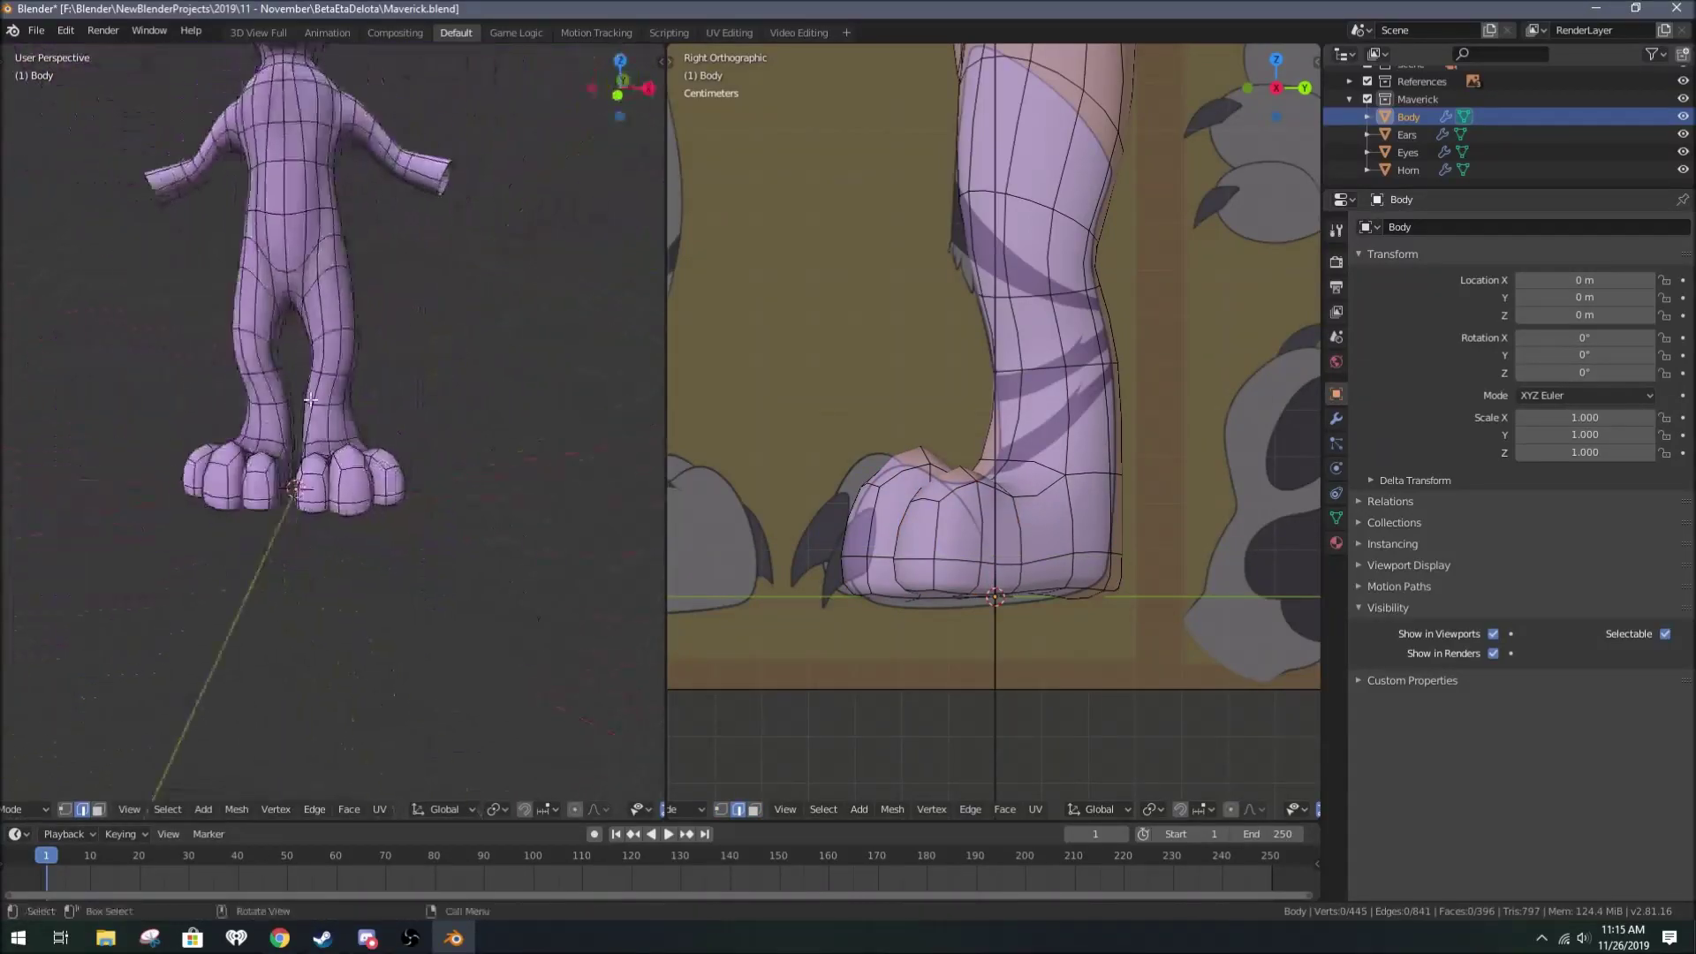
Step: Leave mesh editing and orbit to a front view of the legs
key(Escape)
key(Tab)
scroll(304, 474, down, 5)
scroll(476, 474, up, 5)
mouse_move(305, 473)
middle_down()
mouse_move(476, 474)
mouse_move(279, 452)
mouse_move(371, 380)
middle_up()
scroll(437, 320, up, 4)
Step: Duplicate an arm ring onto the paw, recalculate its normals and extrude it into a finger
key(Tab)
key(KP_1)
scroll(482, 389, down, 4)
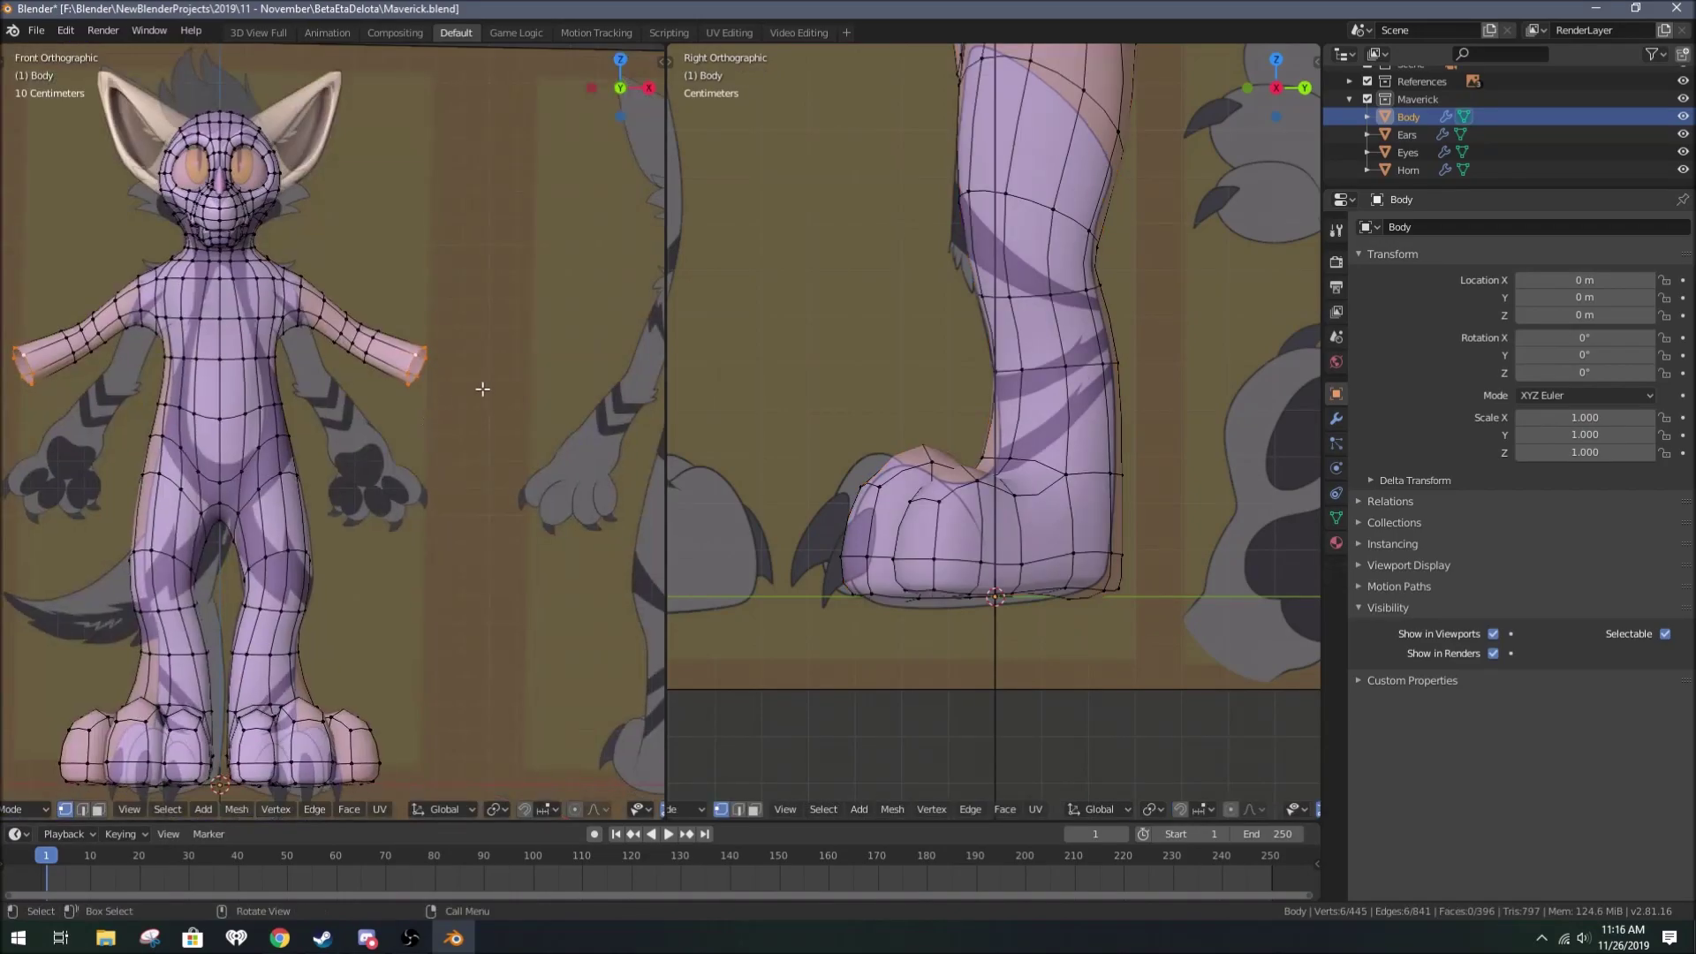
scroll(483, 388, up, 4)
key(shift+d)
scroll(491, 473, down, 3)
scroll(491, 473, up, 4)
click(482, 477)
key(shift+n)
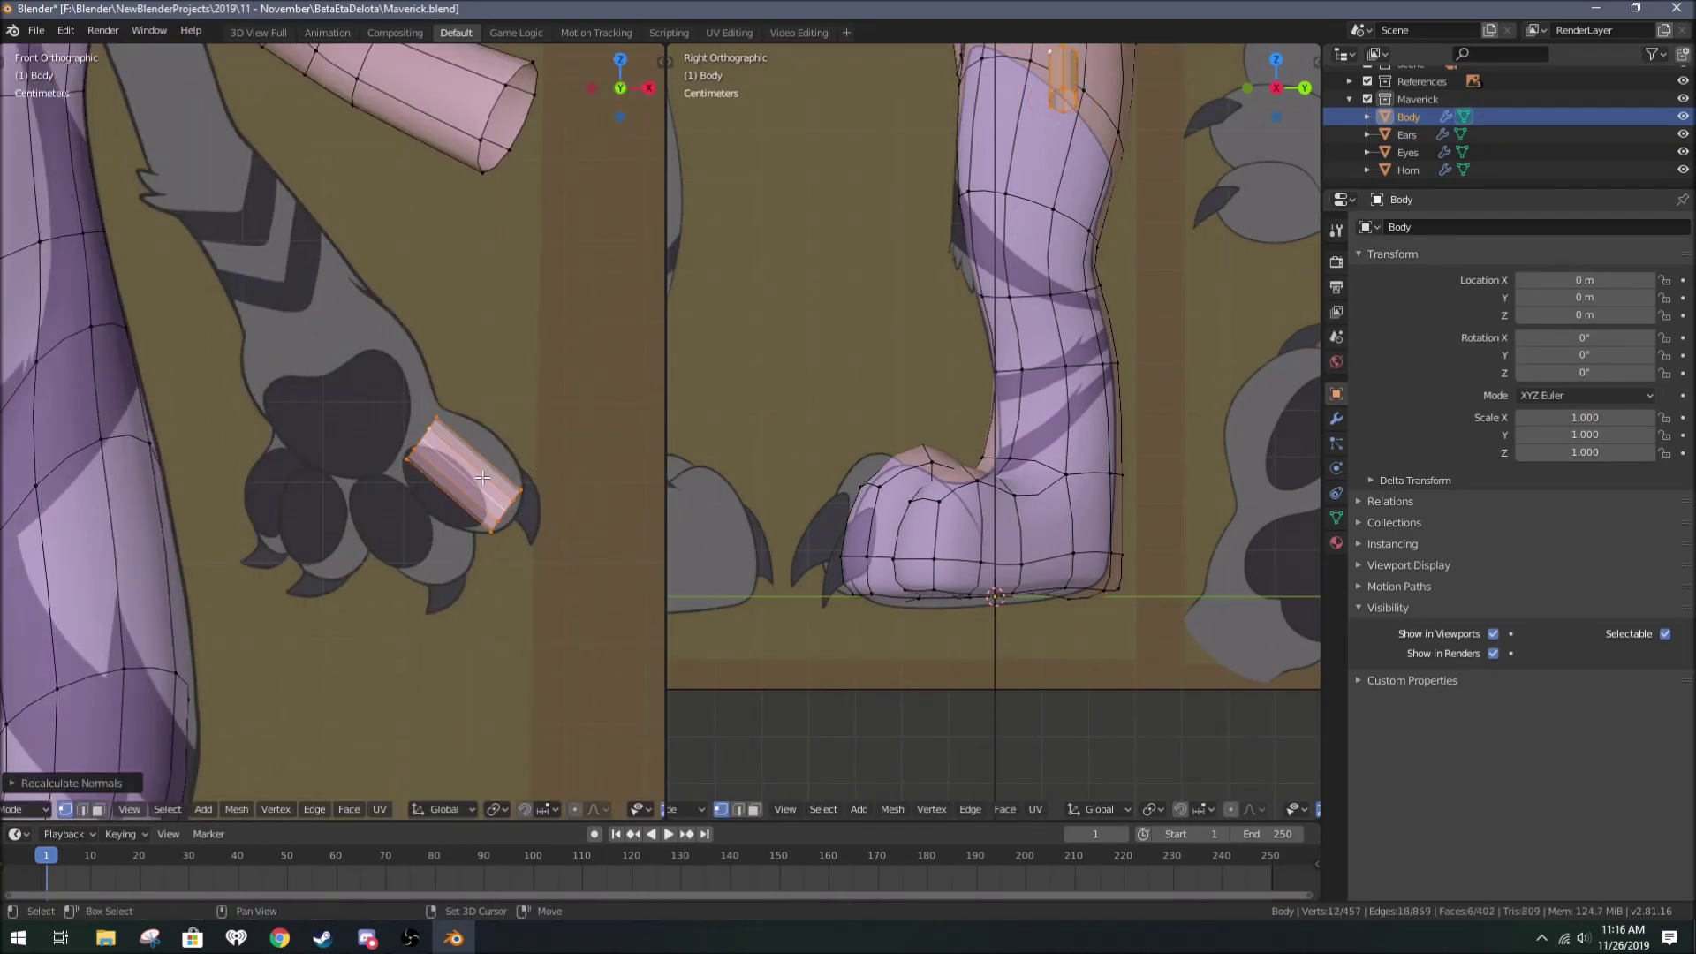
key(3)
key(e)
click(545, 393)
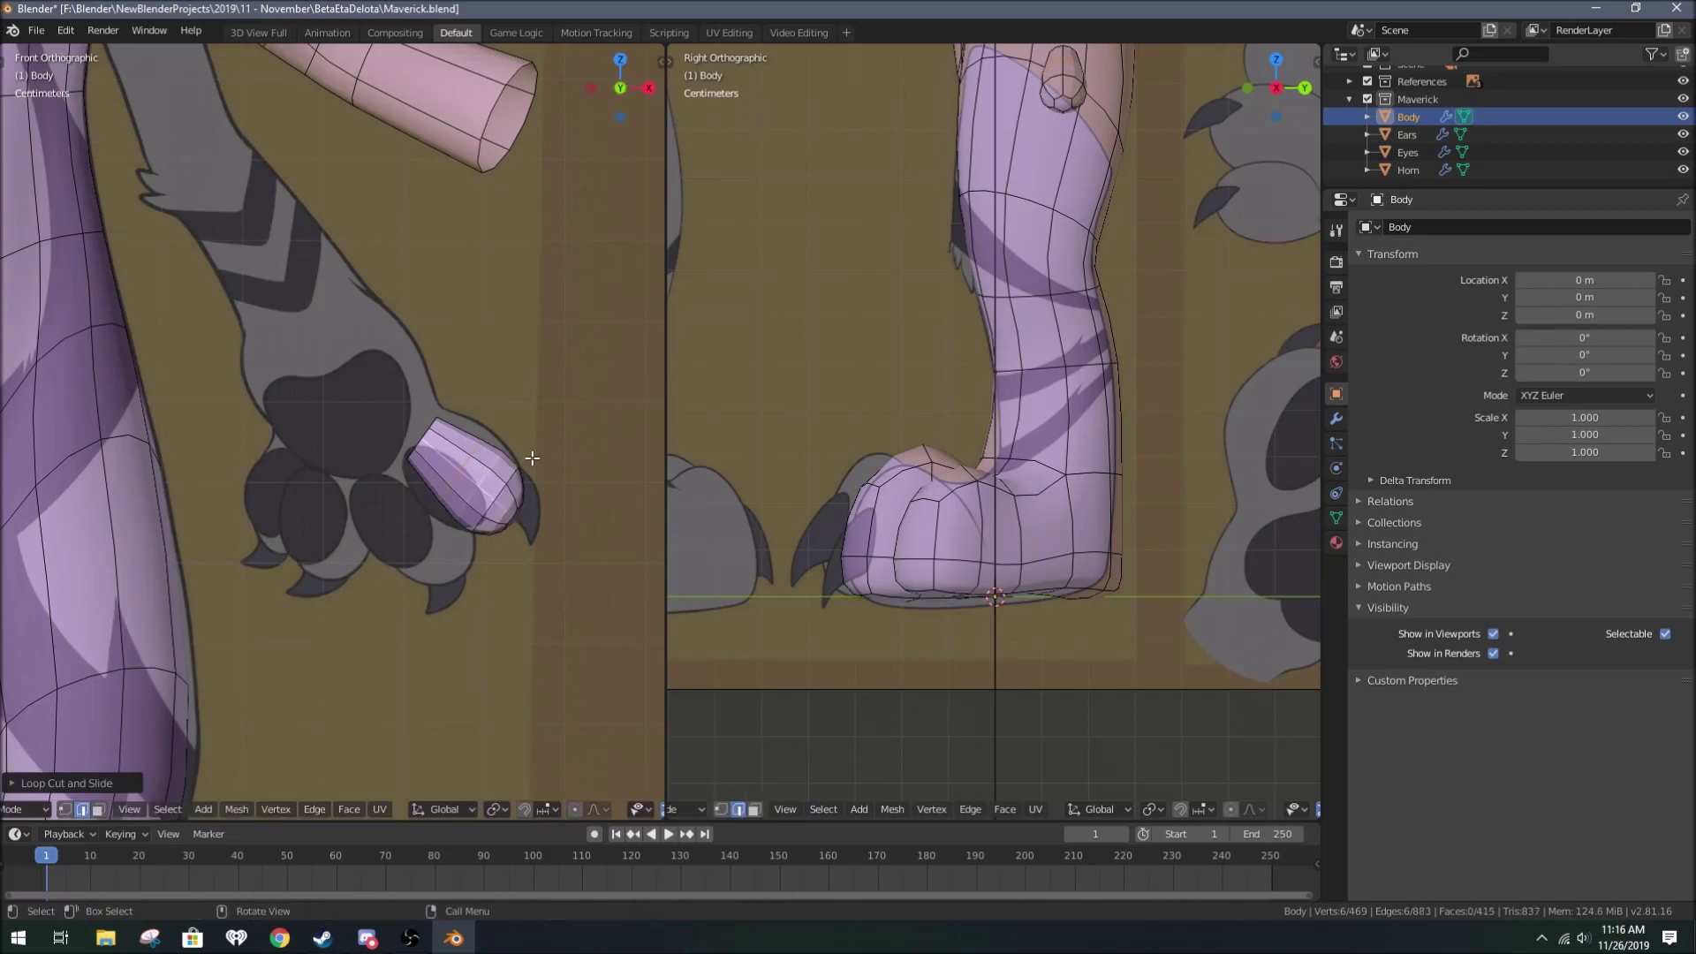
Step: Extrude and shrink the finger's end face, then merge the tip at center into a claw
middle_drag(532, 458, 389, 503)
key(KP_1)
key(ctrl+l)
scroll(495, 442, down, 3)
scroll(598, 404, up, 4)
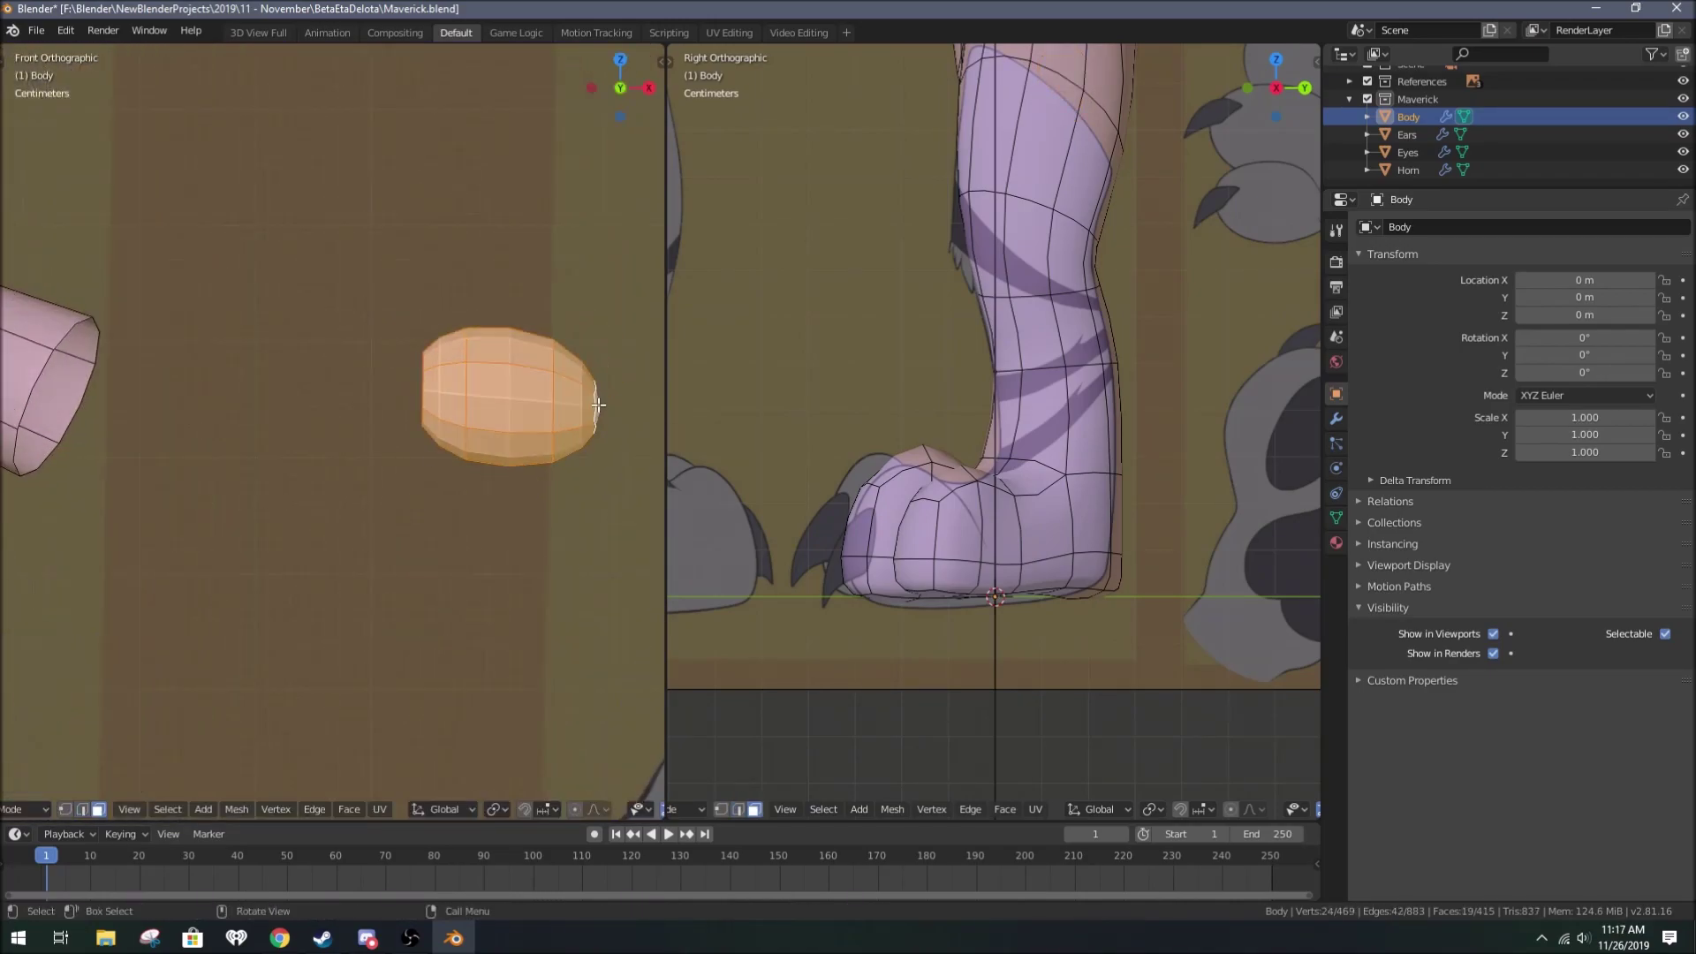
middle_drag(470, 539, 494, 442)
key(KP_1)
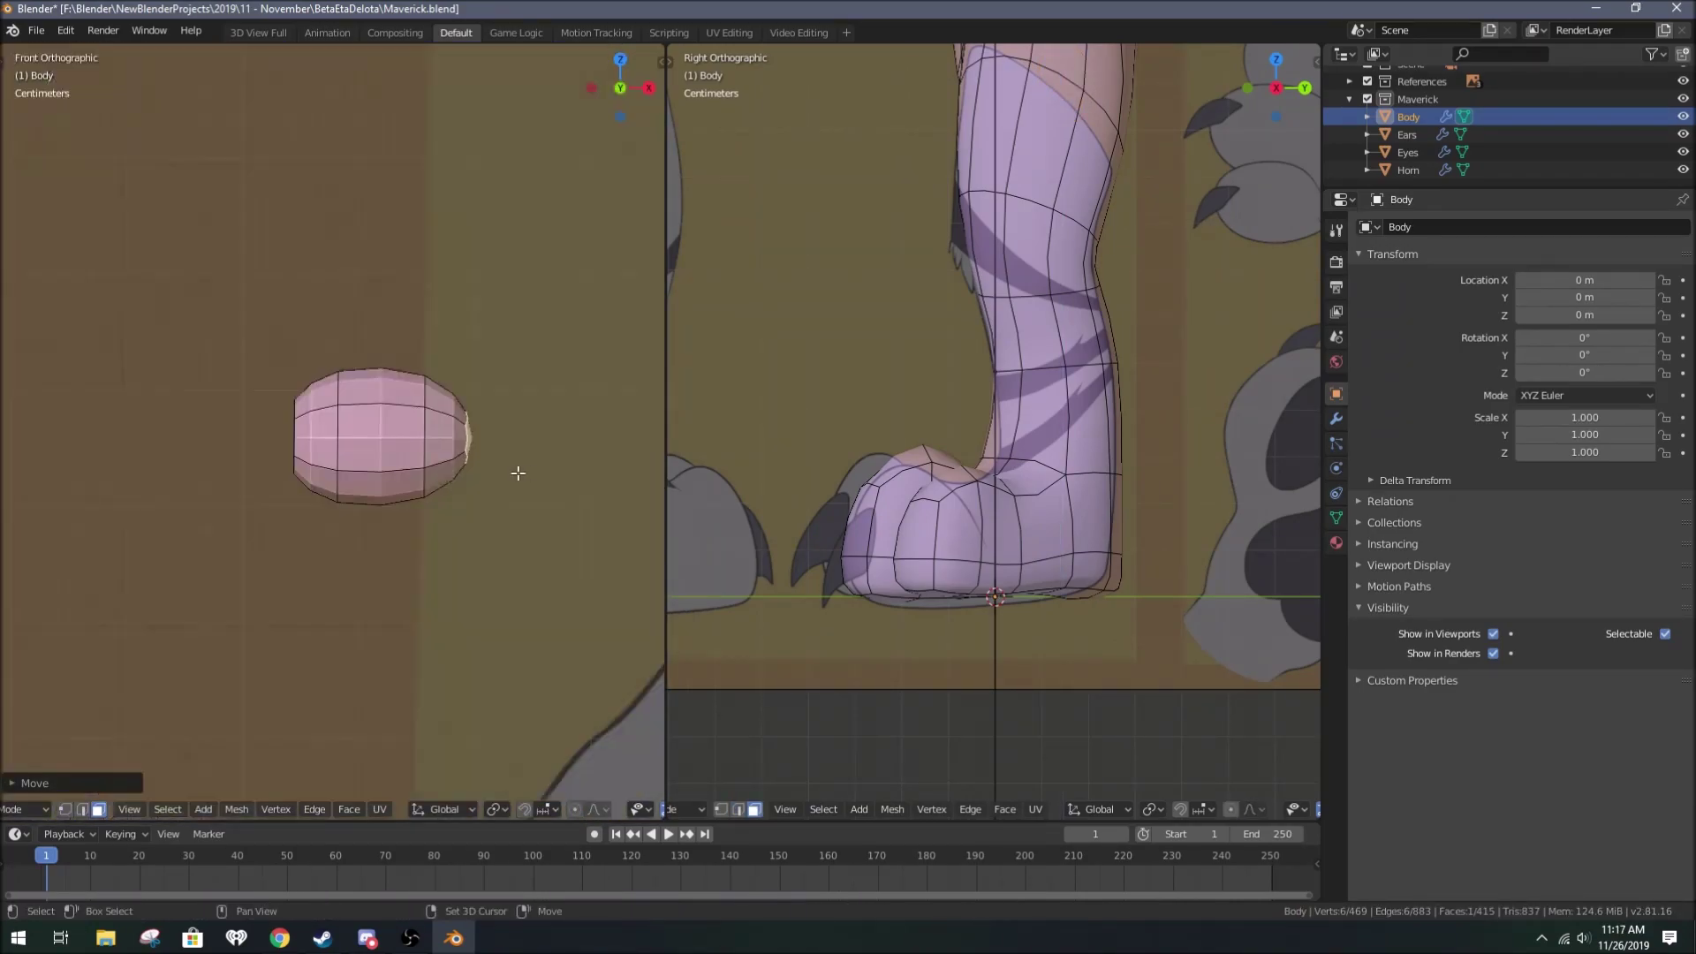
middle_drag(519, 367, 397, 495)
key(e)
key(s)
key(e)
key(KP_7)
key(alt+m)
click(757, 530)
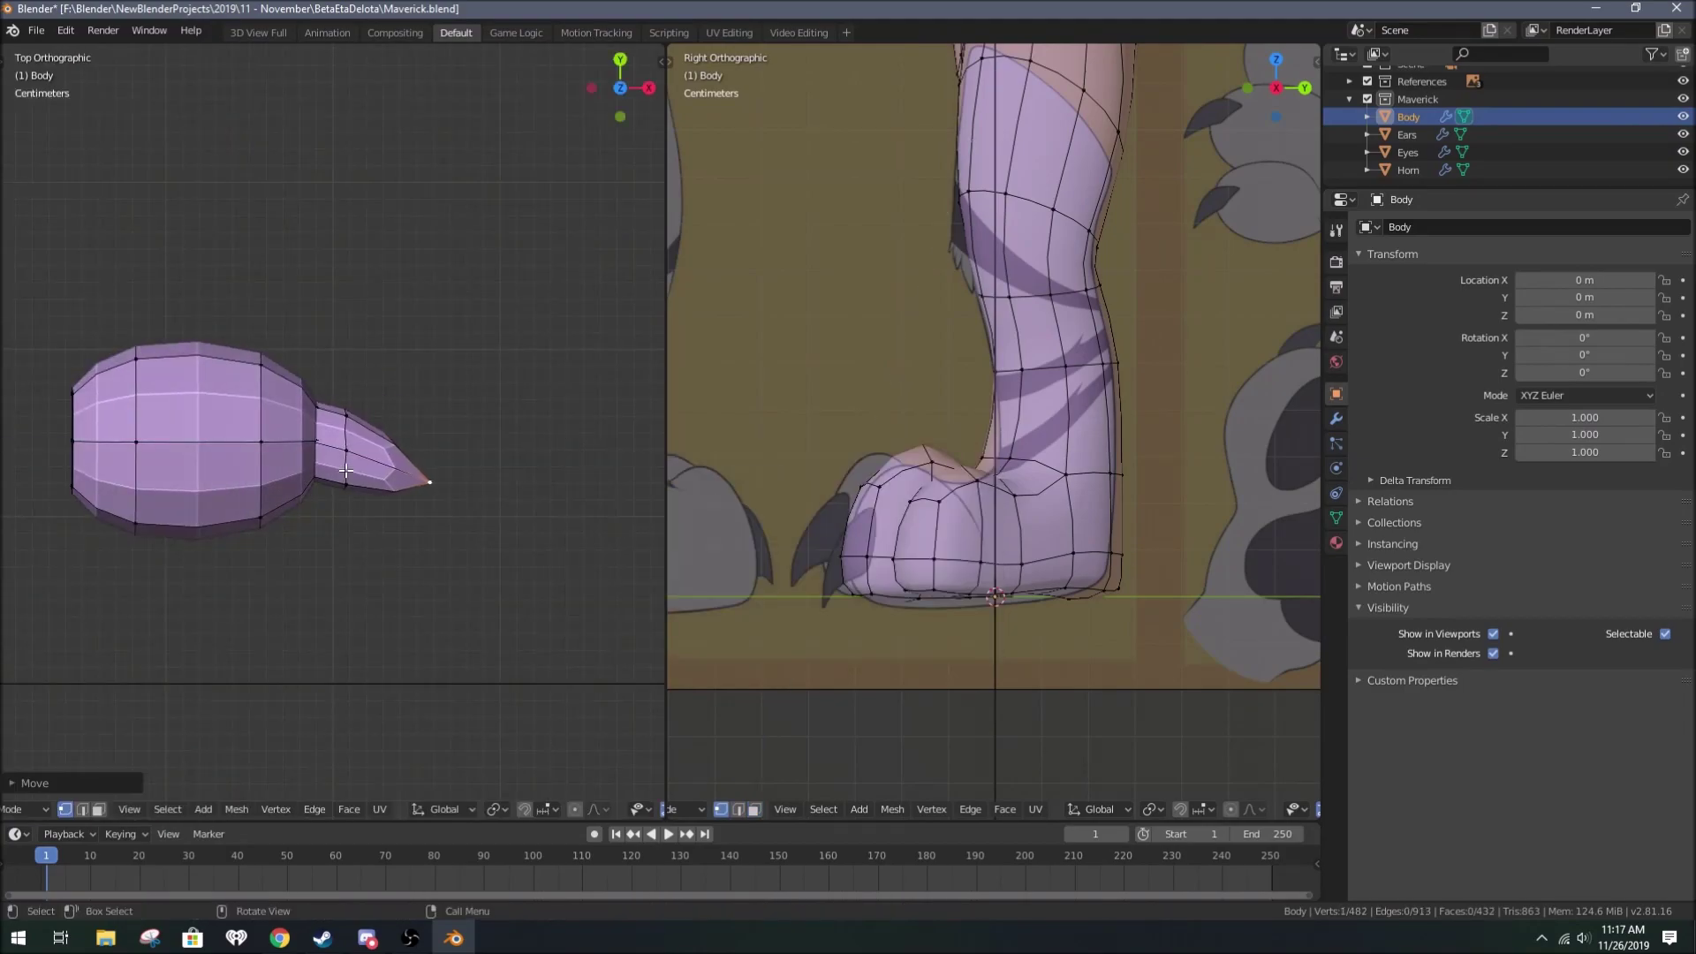
key(alt+a)
Step: Duplicate the finger, then rotate and scale the copies into place on the hand
mouse_move(357, 436)
middle_down()
mouse_move(613, 298)
mouse_move(291, 447)
middle_up()
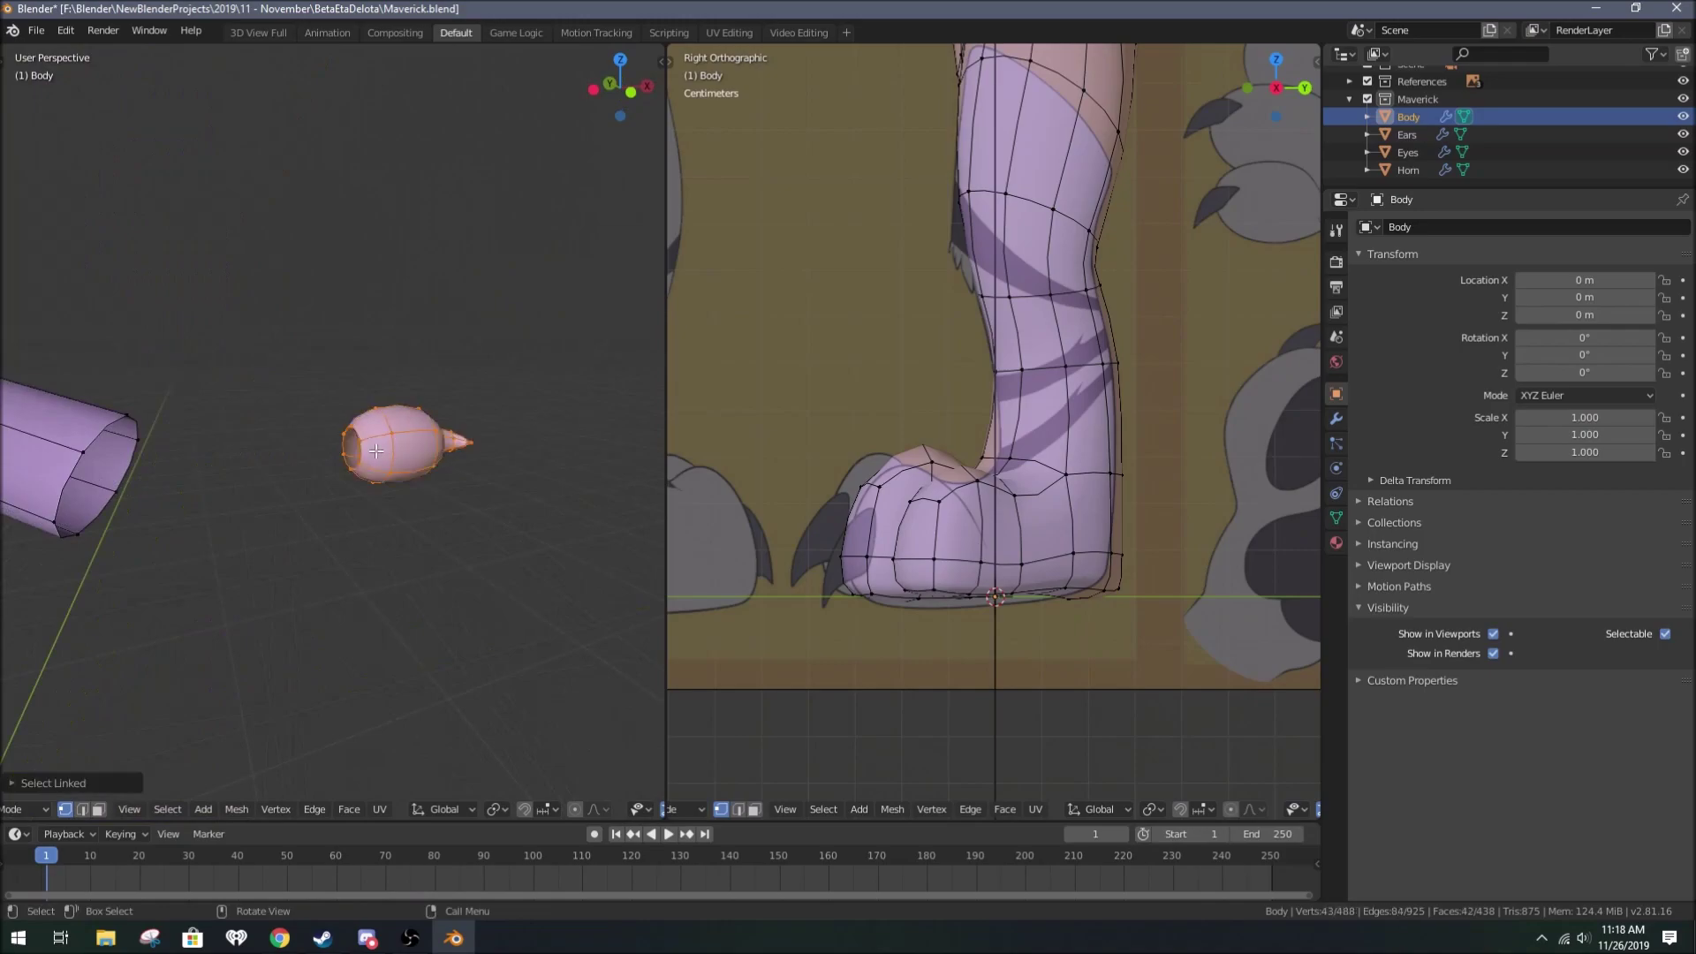
key(KP_1)
key(shift+d)
click(470, 393)
click(544, 467)
middle_drag(545, 466, 444, 501)
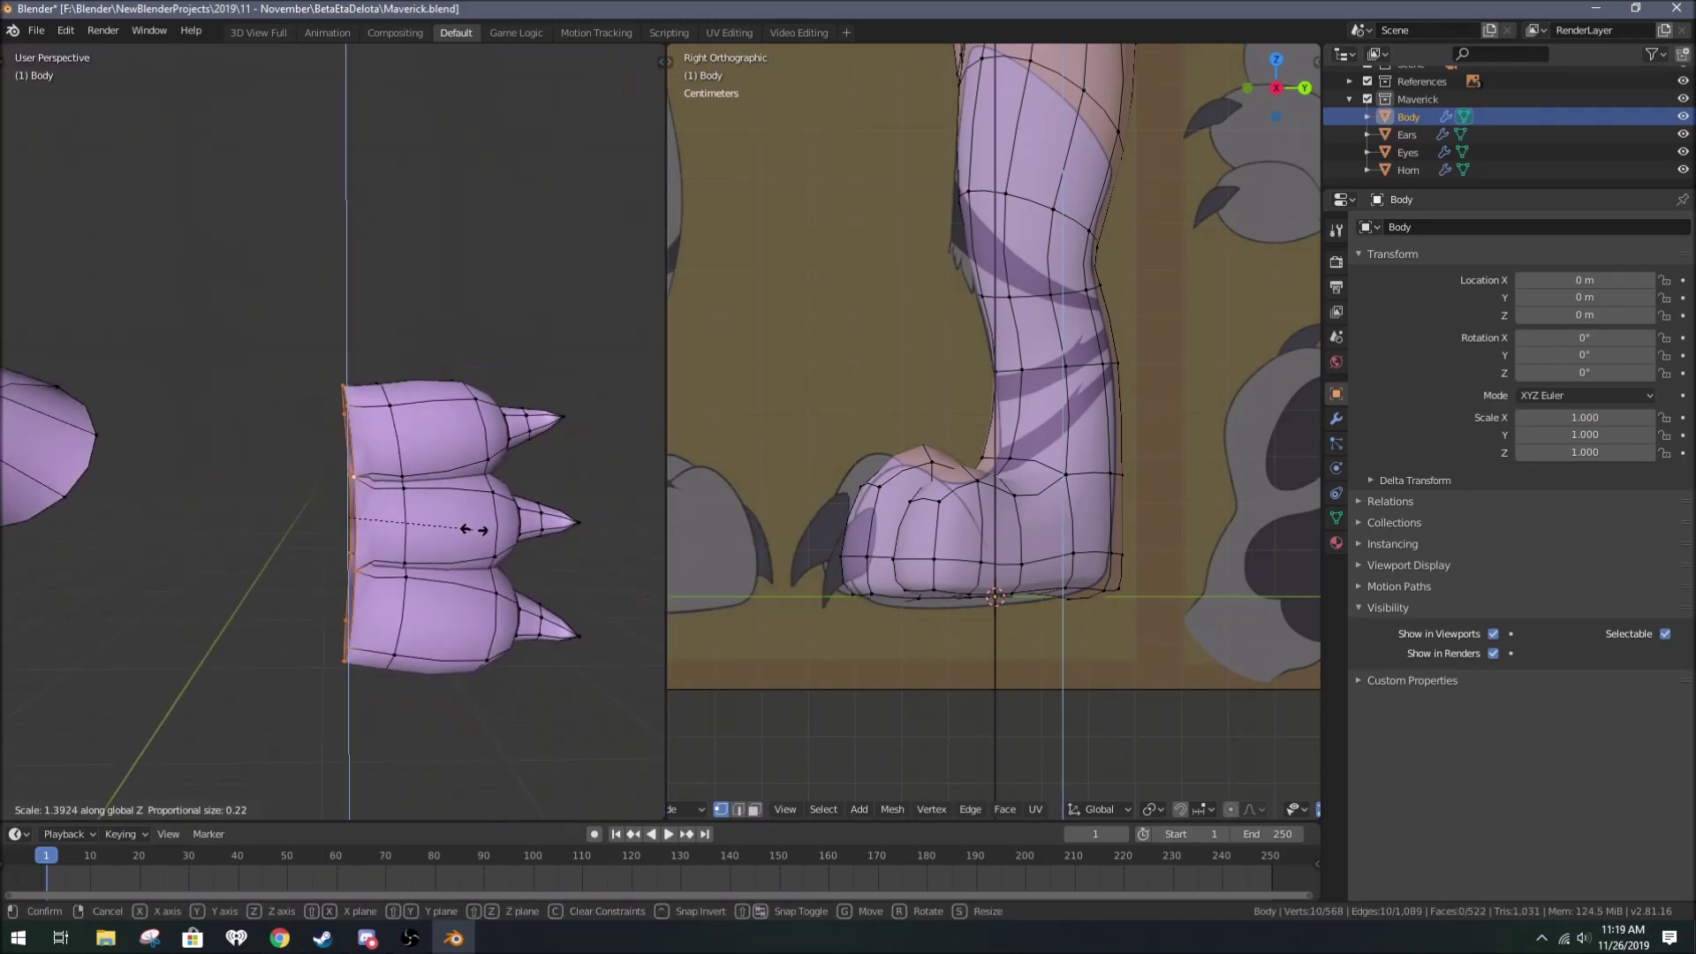
click(474, 529)
Step: Extrude and scale the fingers' base edge loop, then round it with LoopTools Circle
key(KP_1)
key(ctrl+l)
scroll(203, 599, up, 3)
key(e)
key(s)
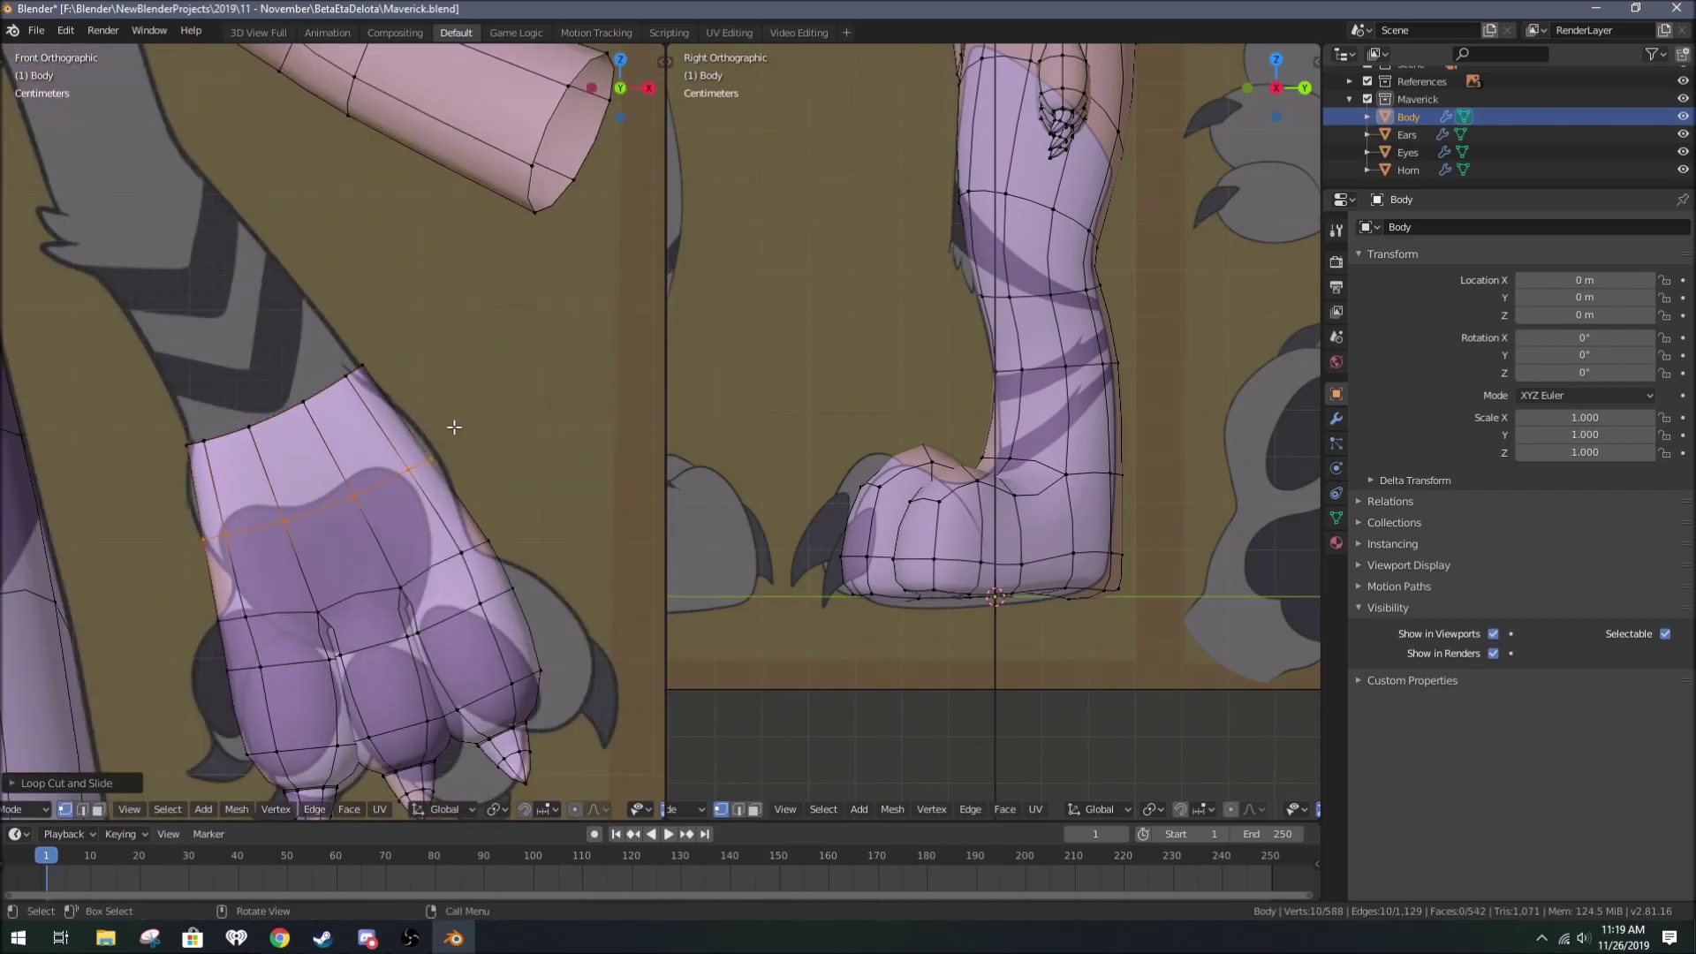
scroll(454, 427, down, 2)
scroll(454, 427, down, 2)
right_click(389, 347)
click(565, 367)
Step: Duplicate a finger to make the thumb and place it on the hand
mouse_move(566, 367)
middle_down()
mouse_move(373, 460)
mouse_move(366, 414)
mouse_move(397, 434)
mouse_move(386, 273)
middle_up()
key(shift+d)
click(366, 414)
key(2)
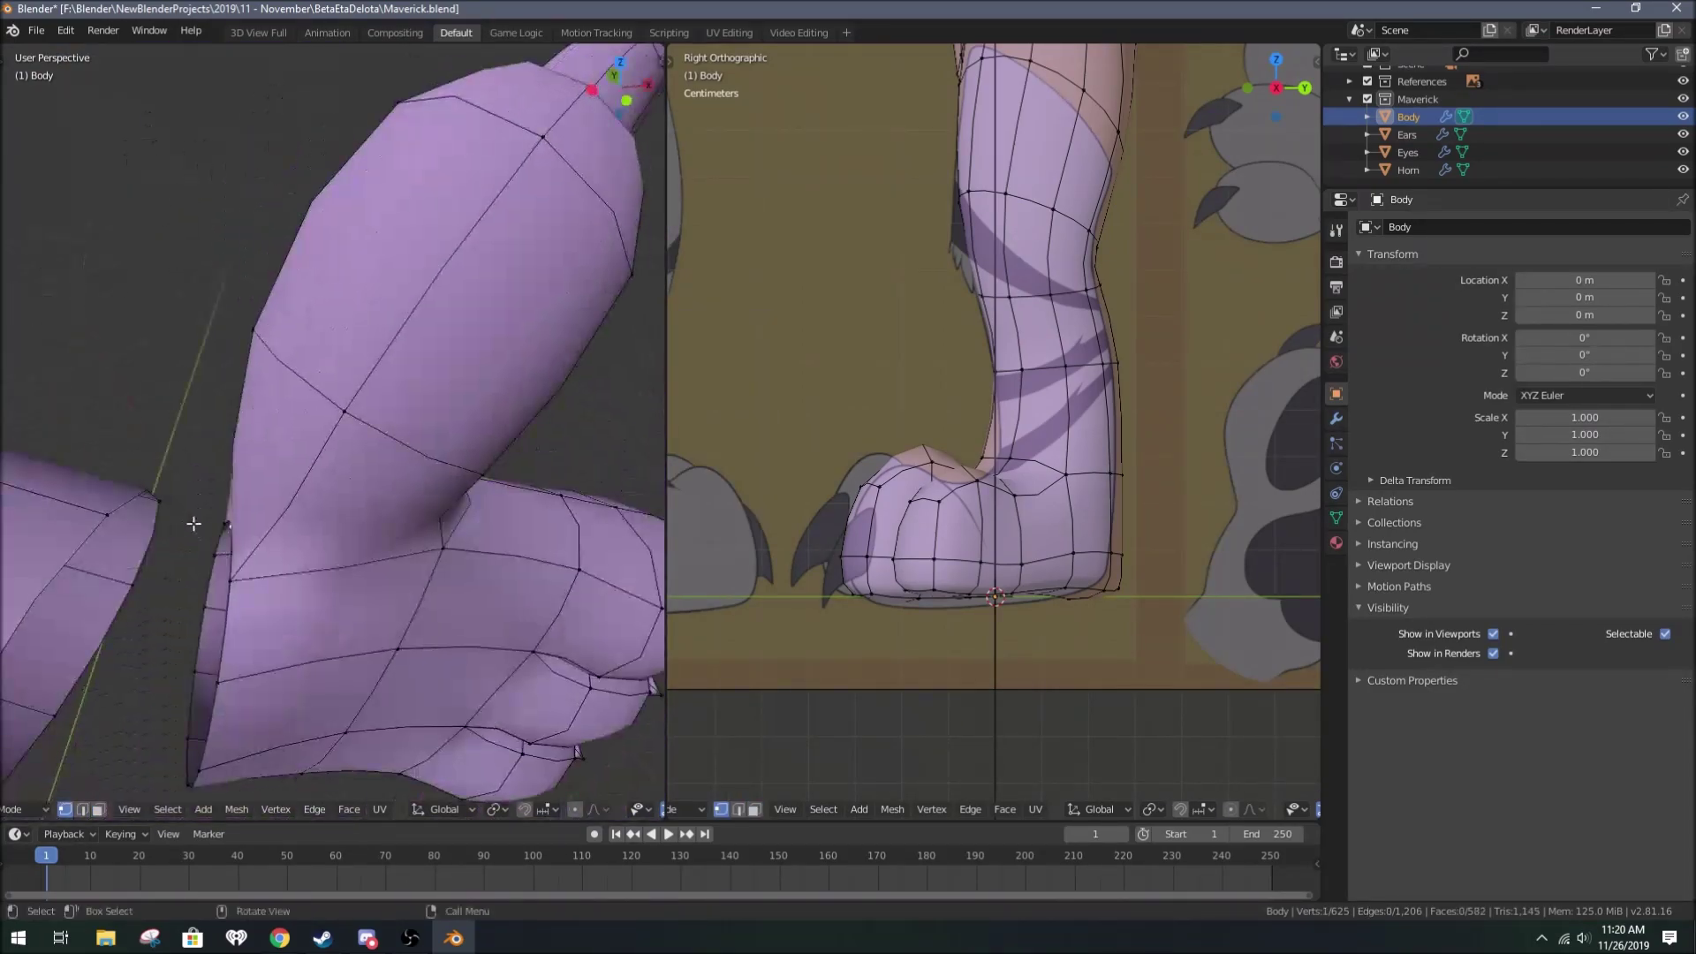
Step: Connect two hand vertices with an edge and dissolve an unwanted edge
key(3)
key(1)
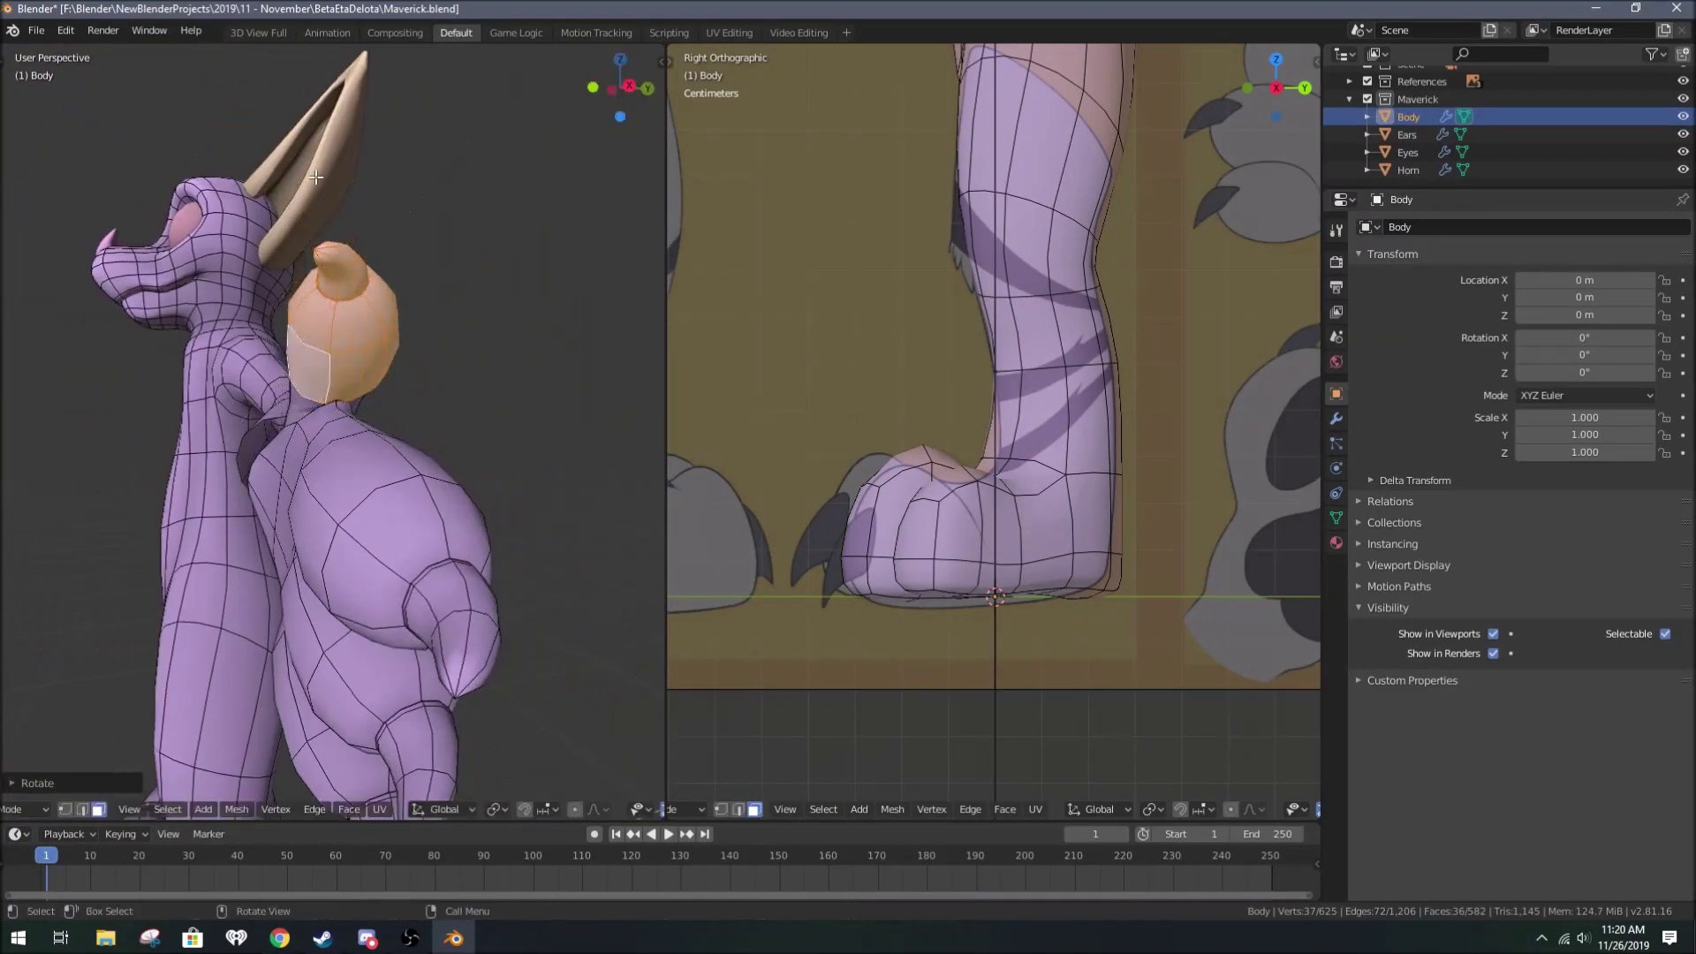
middle_drag(386, 273, 329, 474)
right_click(330, 474)
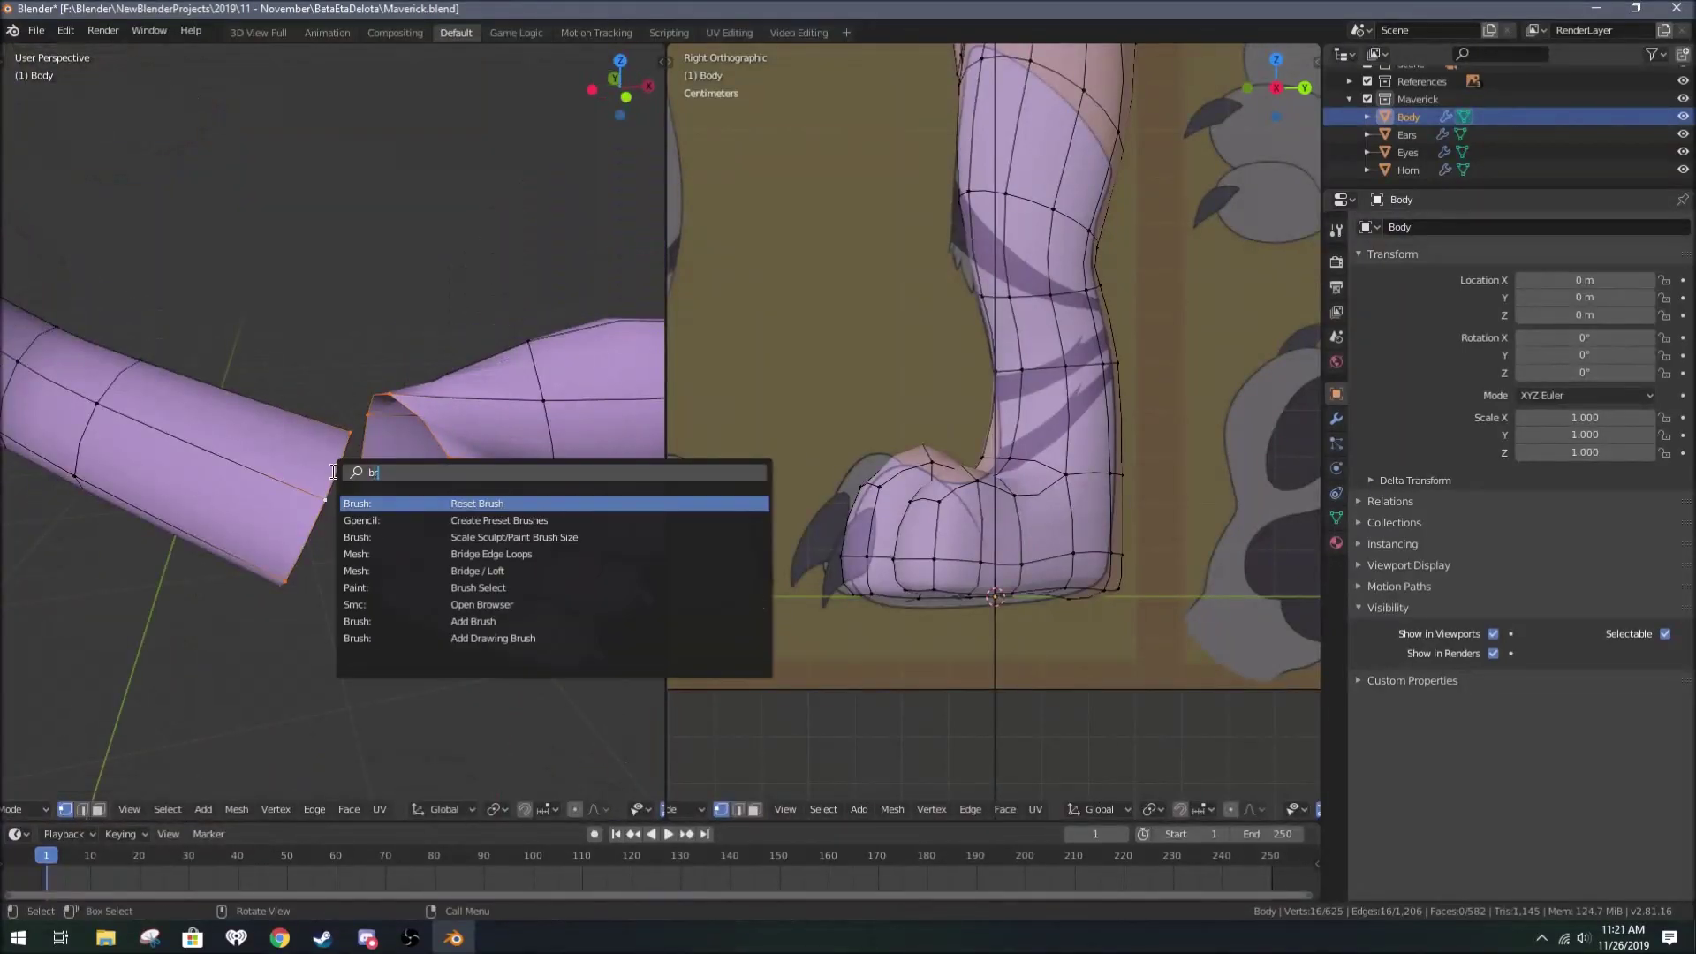
click(371, 496)
key(x)
click(313, 519)
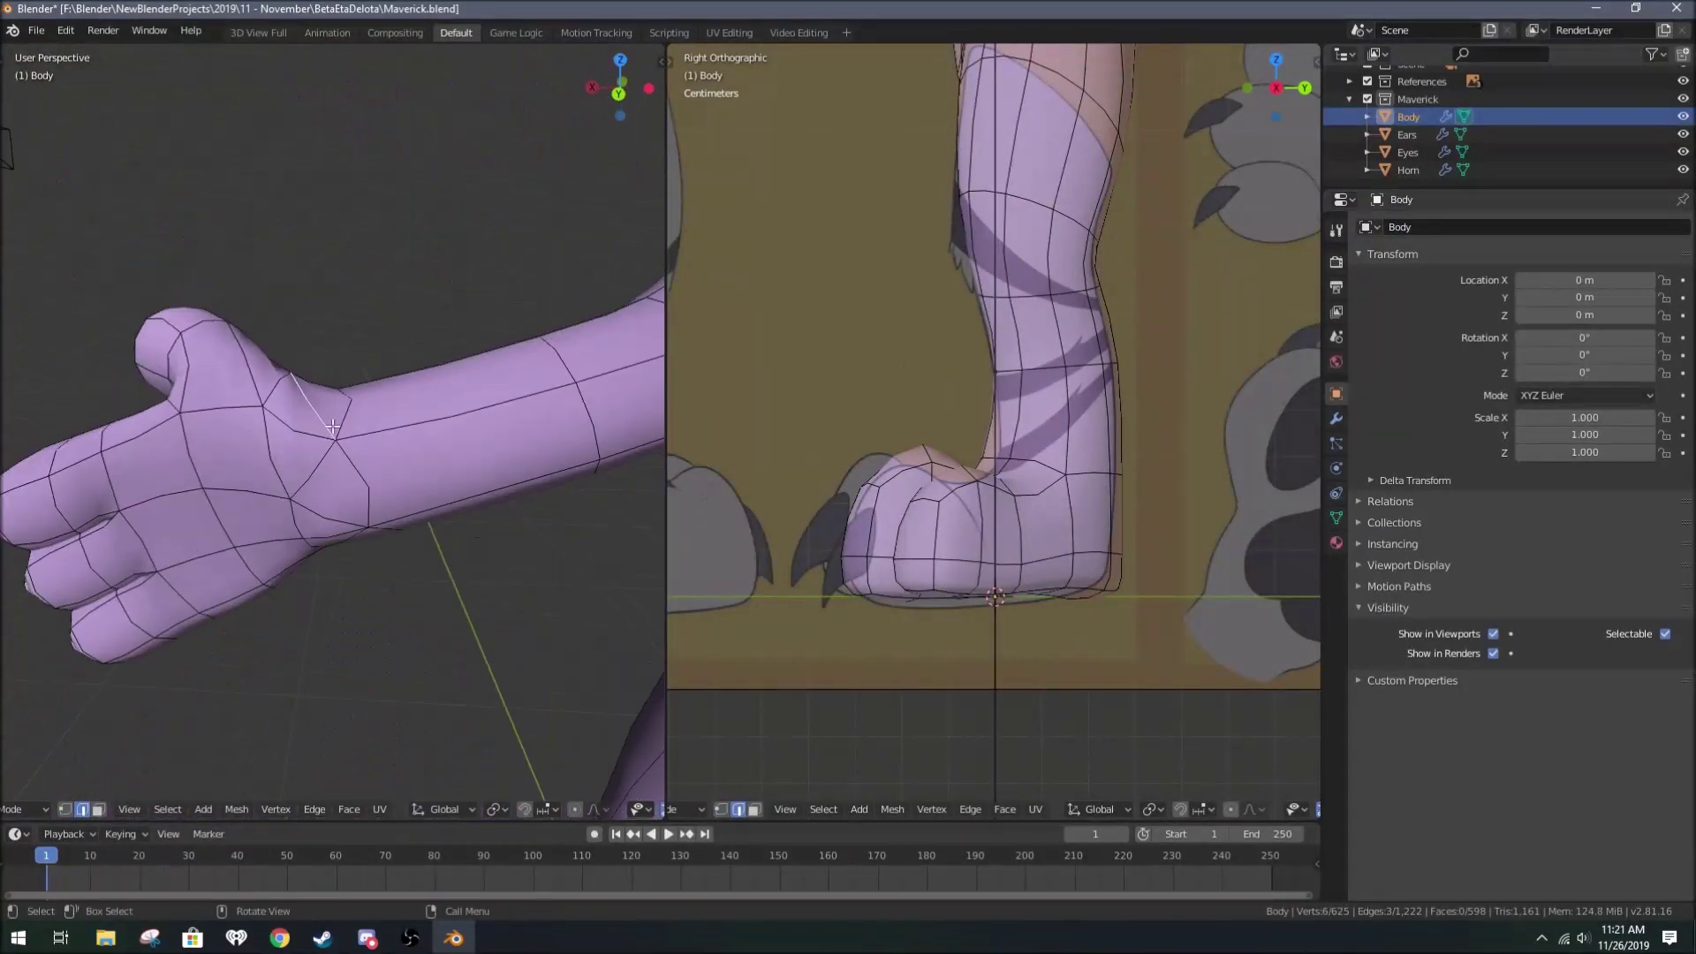
mouse_move(314, 519)
middle_down()
mouse_move(409, 478)
mouse_move(430, 542)
middle_up()
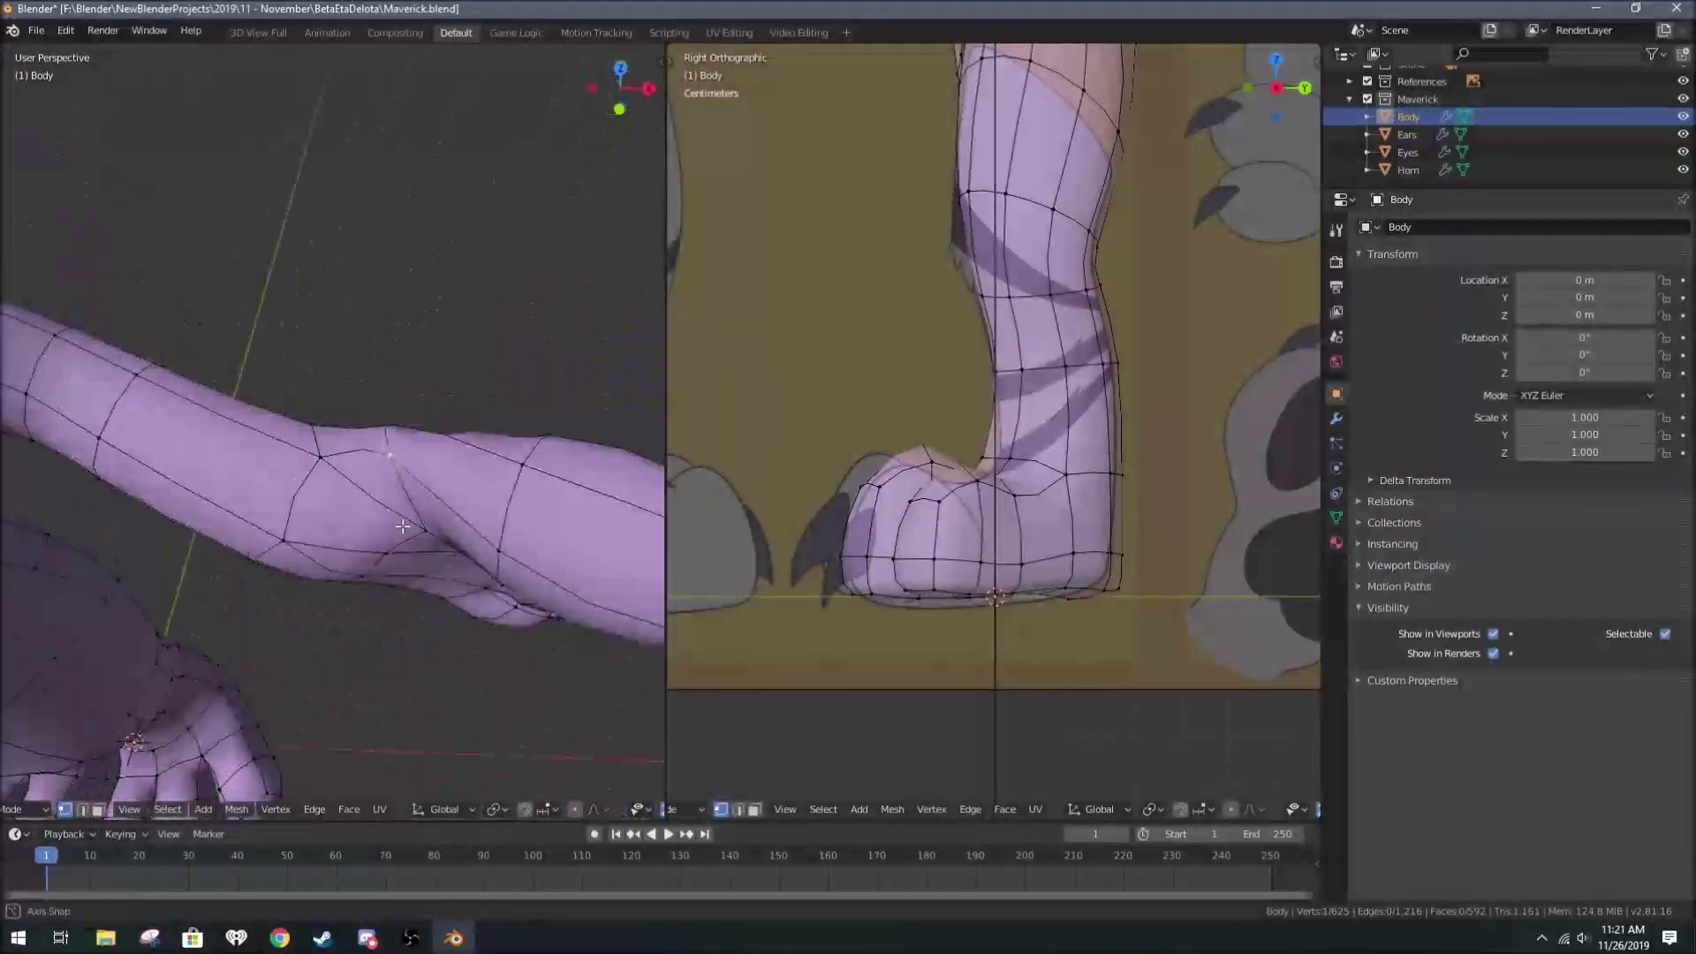
Step: Dissolve another stray edge and merge two vertices with F3 Merge
key(1)
mouse_move(450, 481)
middle_down()
mouse_move(378, 412)
mouse_move(393, 517)
mouse_move(265, 477)
middle_up()
key(x)
click(393, 398)
key(1)
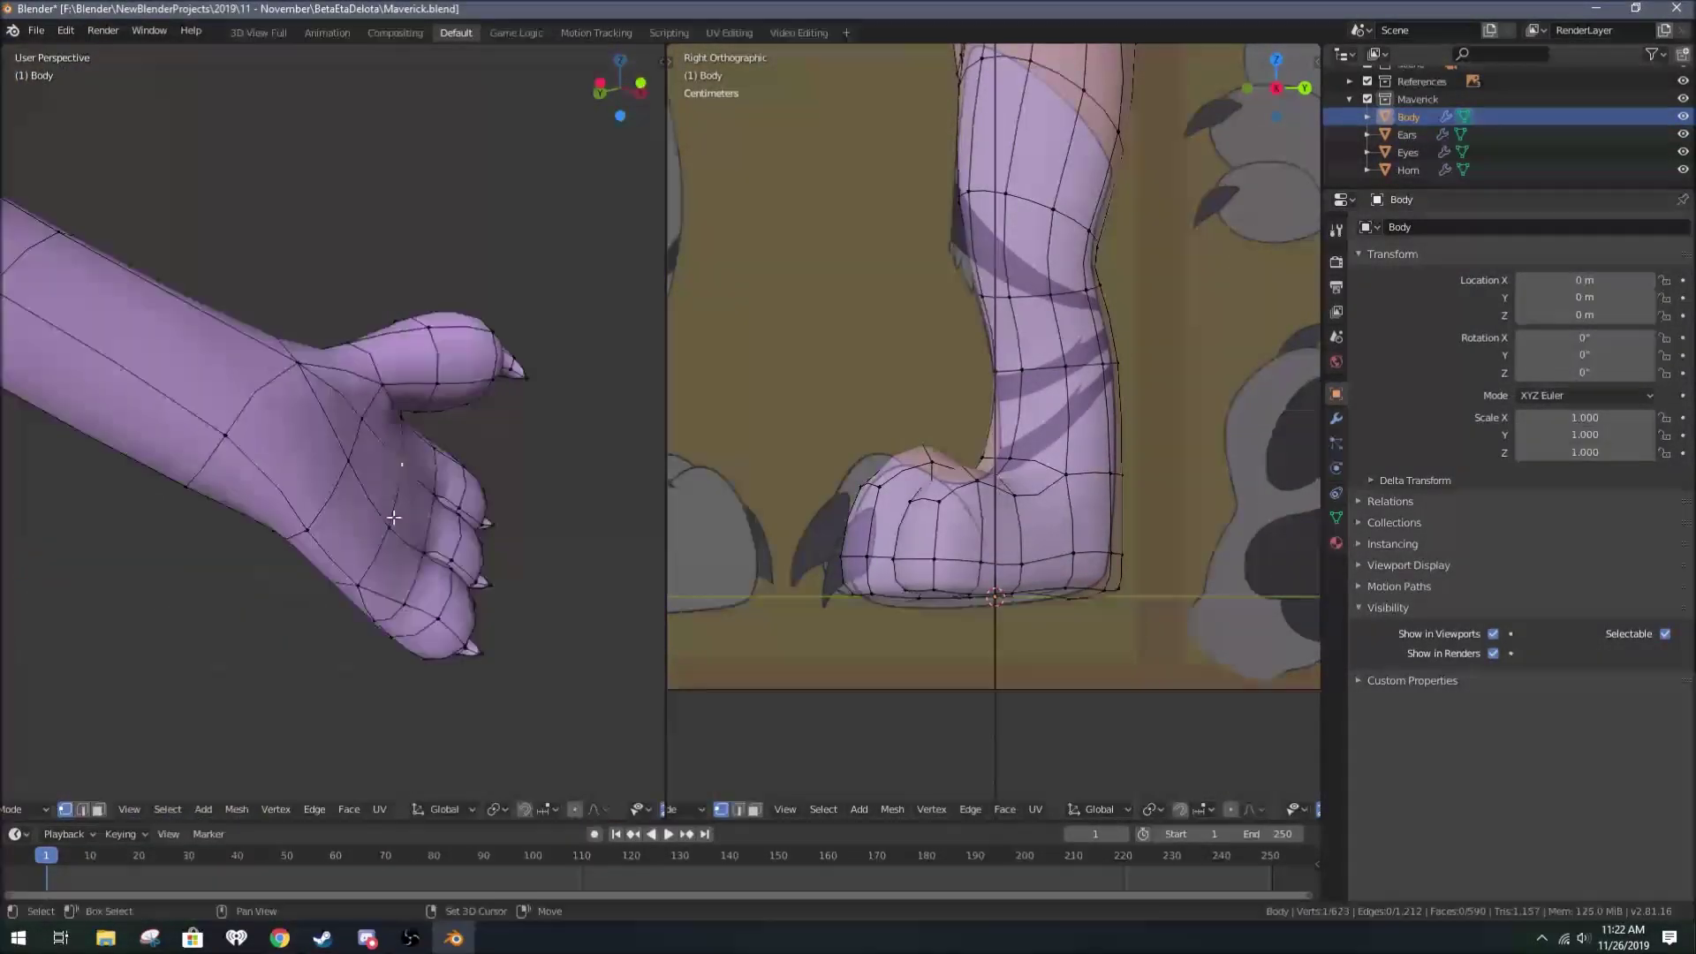
shift+click(251, 466)
key(F3)
text(Merge)
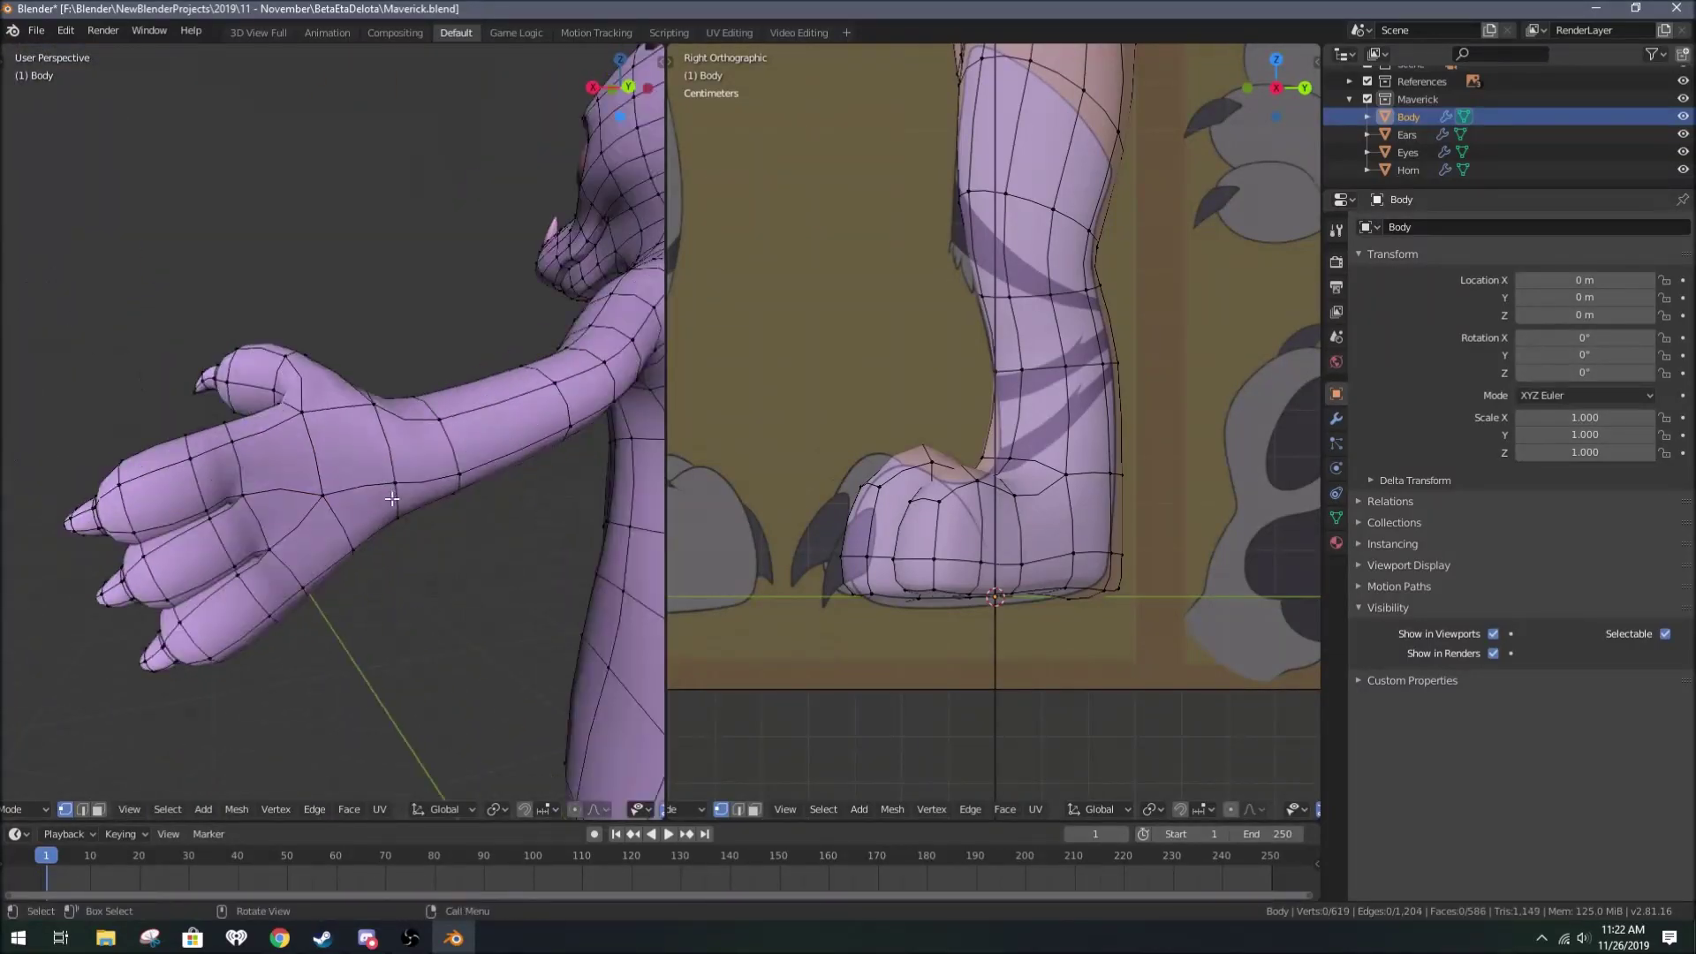
Step: Move a finger vertex, then grow the fingertip selection and rotate the fingertips downward
middle_drag(391, 499, 589, 429)
middle_drag(372, 424, 444, 421)
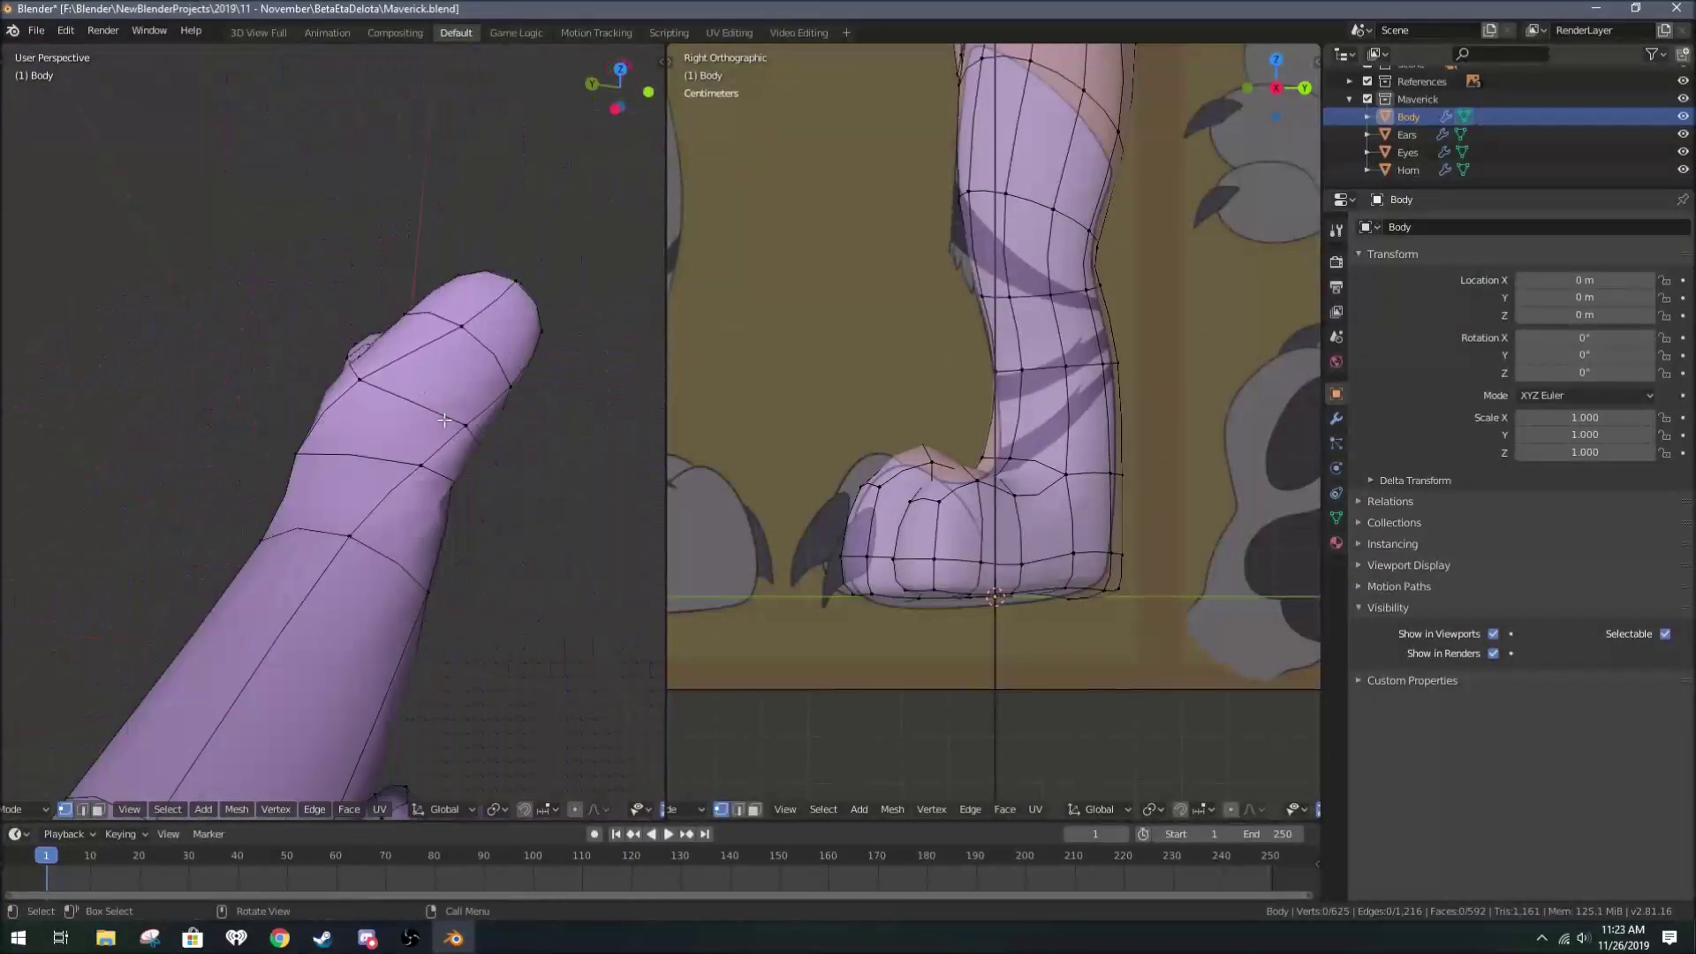
click(390, 348)
mouse_move(390, 347)
middle_down()
mouse_move(429, 446)
mouse_move(489, 406)
middle_up()
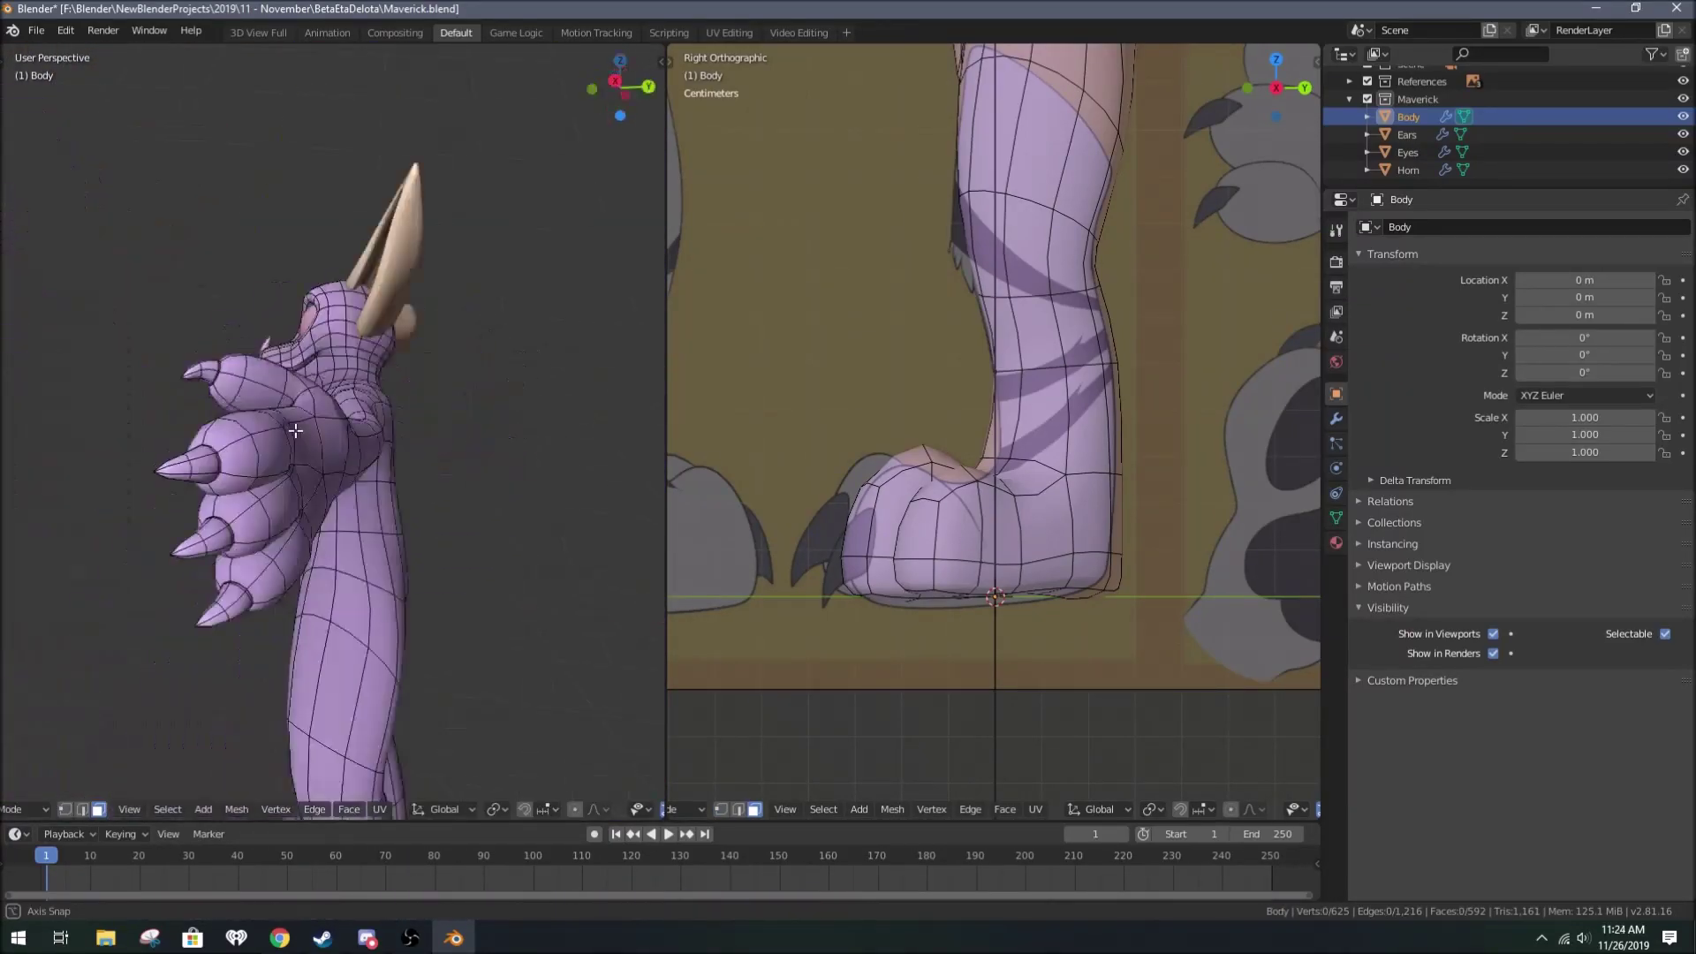
mouse_move(295, 430)
middle_down()
mouse_move(523, 576)
mouse_move(144, 598)
mouse_move(133, 560)
middle_up()
key(ctrl+KP_Add)
key(r)
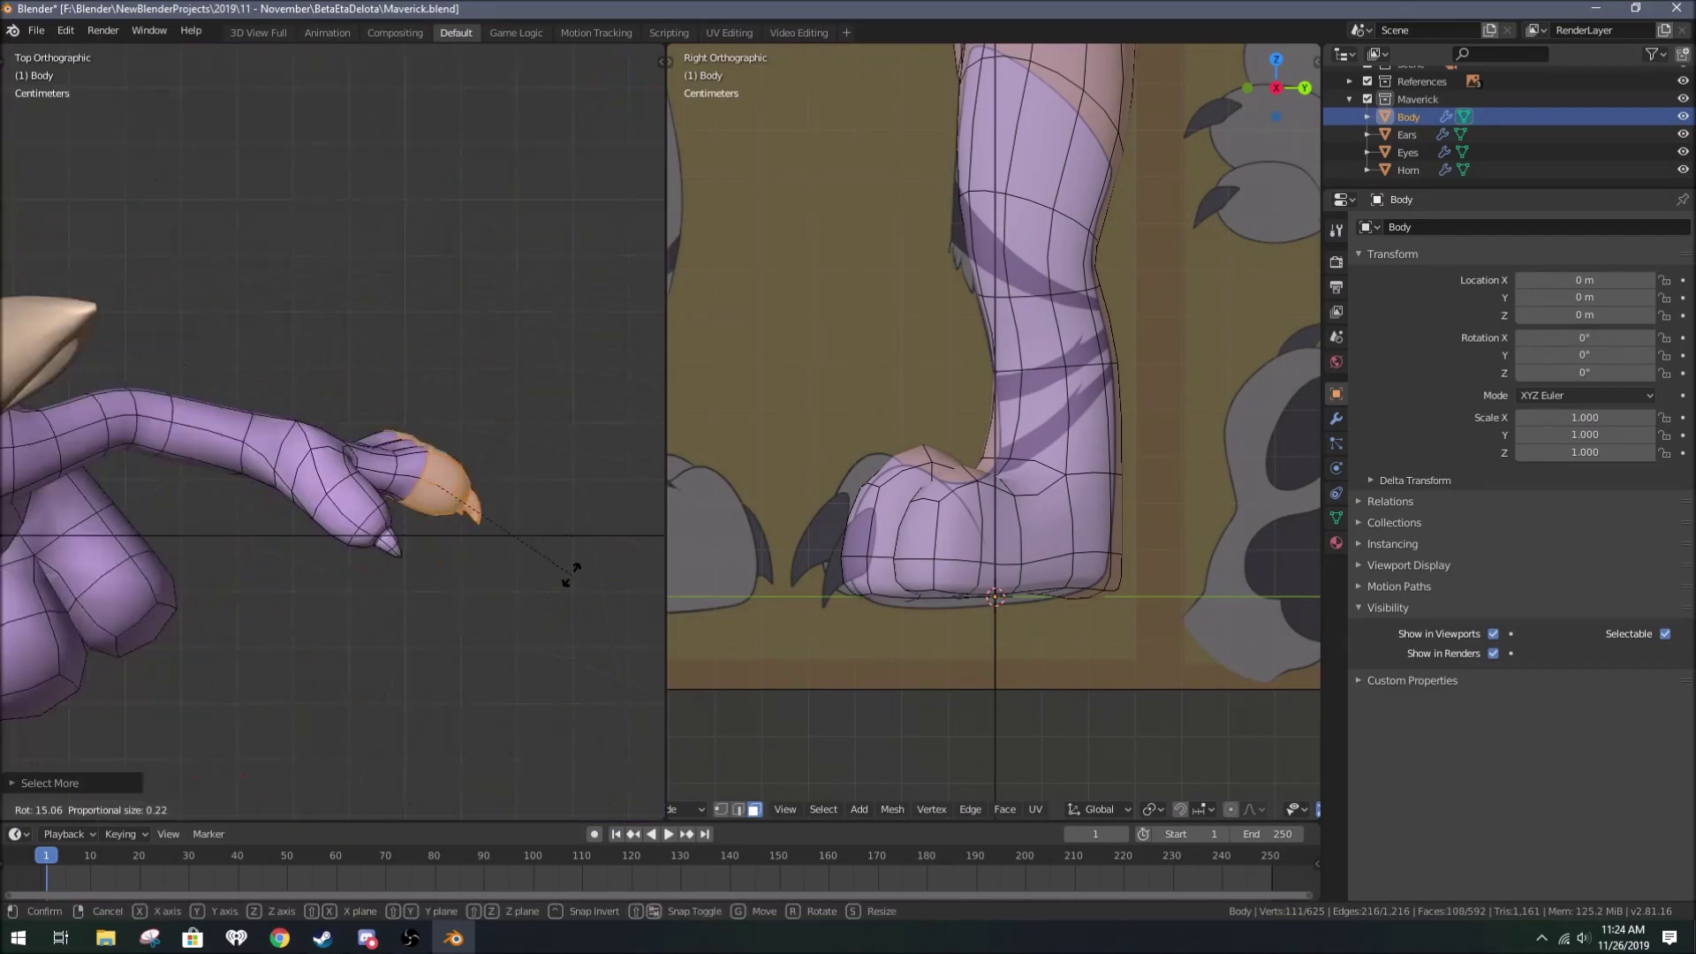
click(570, 572)
Step: Reposition the thumb and return to Object Mode to review the character
mouse_move(570, 572)
middle_down()
mouse_move(394, 474)
mouse_move(473, 353)
middle_up()
key(g)
click(543, 435)
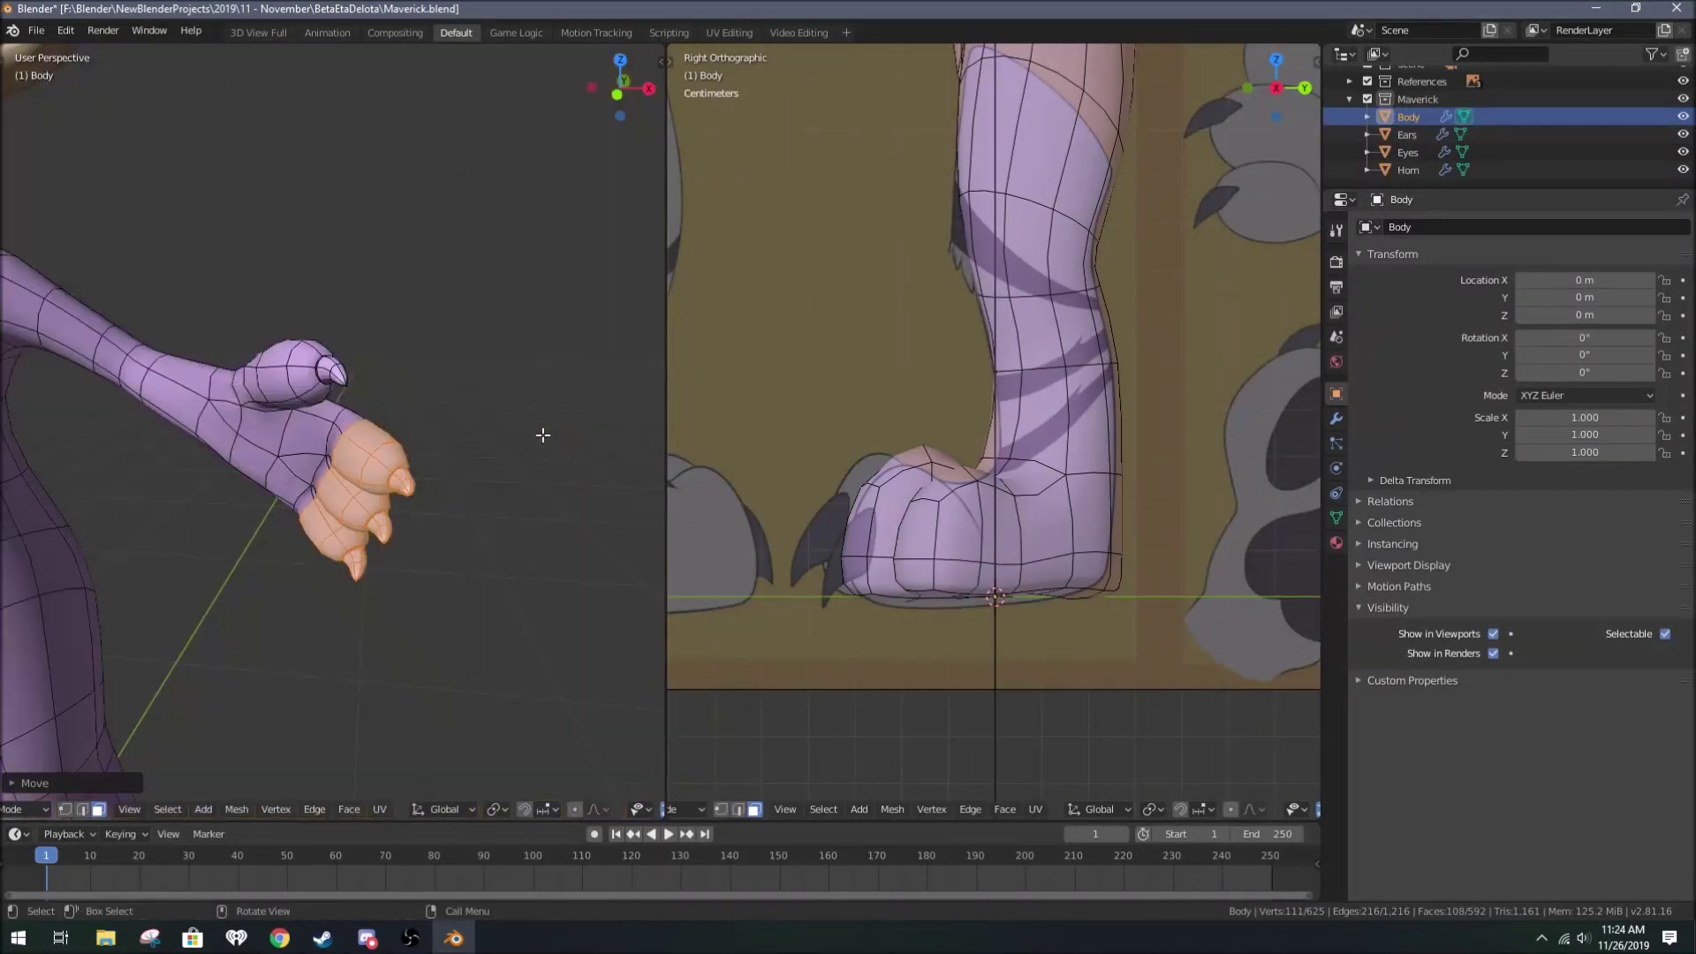
scroll(542, 435, down, 6)
middle_drag(542, 435, 250, 460)
key(Tab)
middle_drag(331, 420, 173, 556)
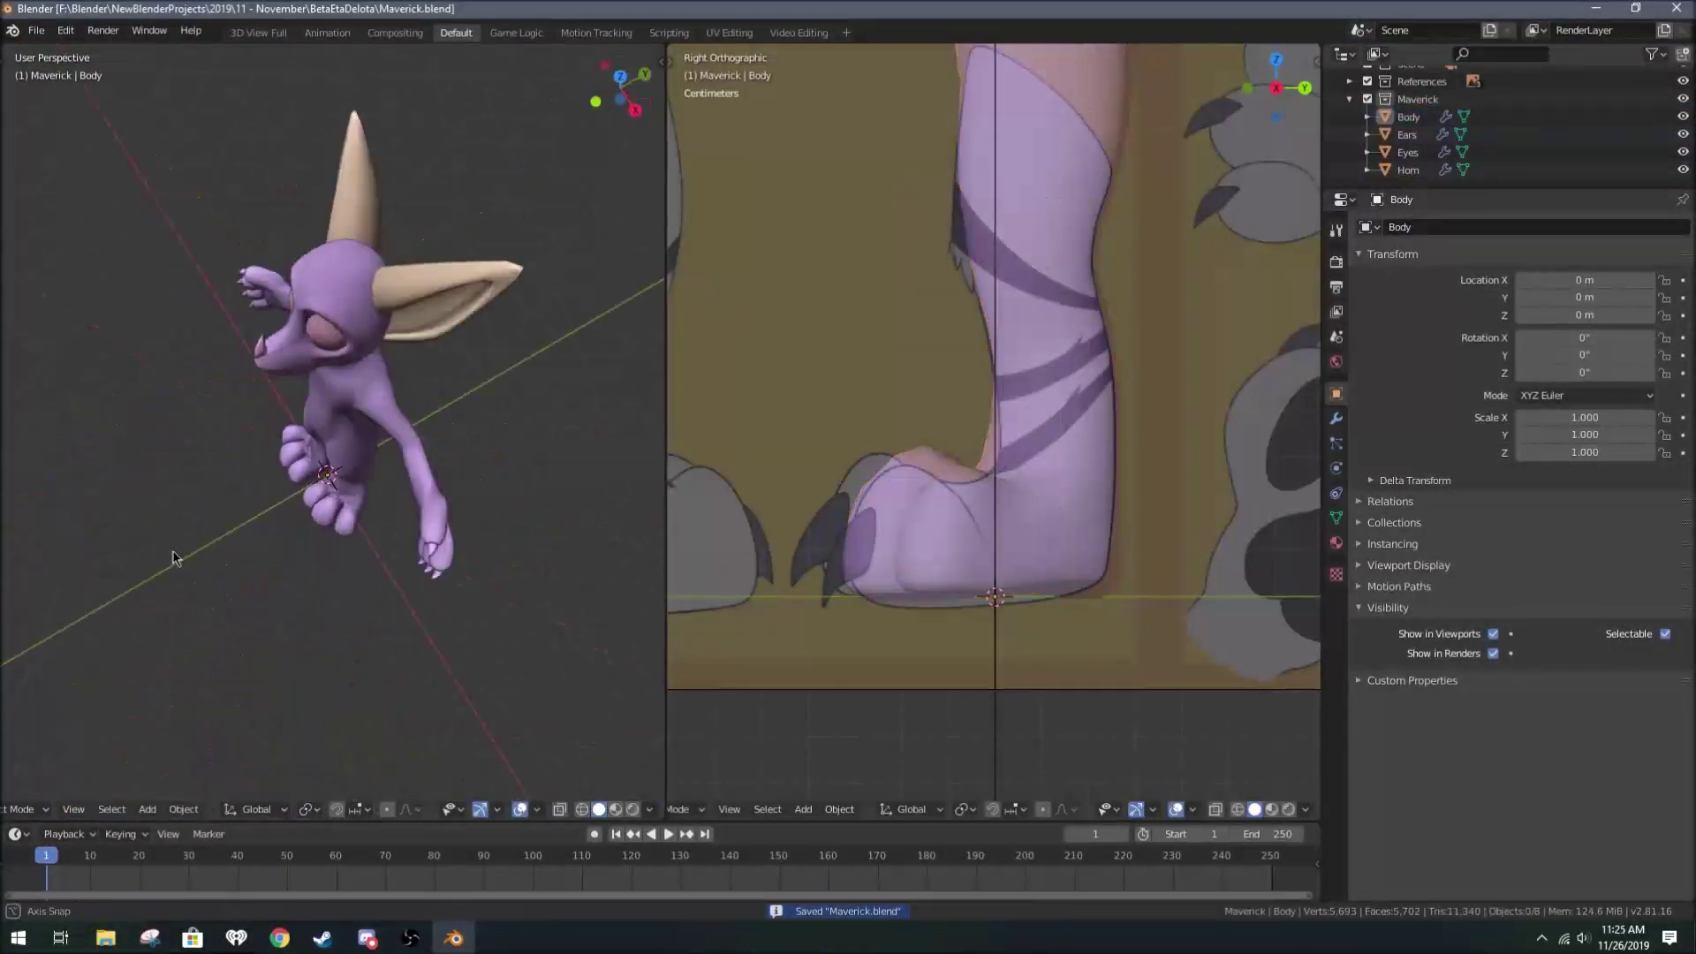
scroll(707, 433, down, 8)
middle_drag(619, 441, 292, 502)
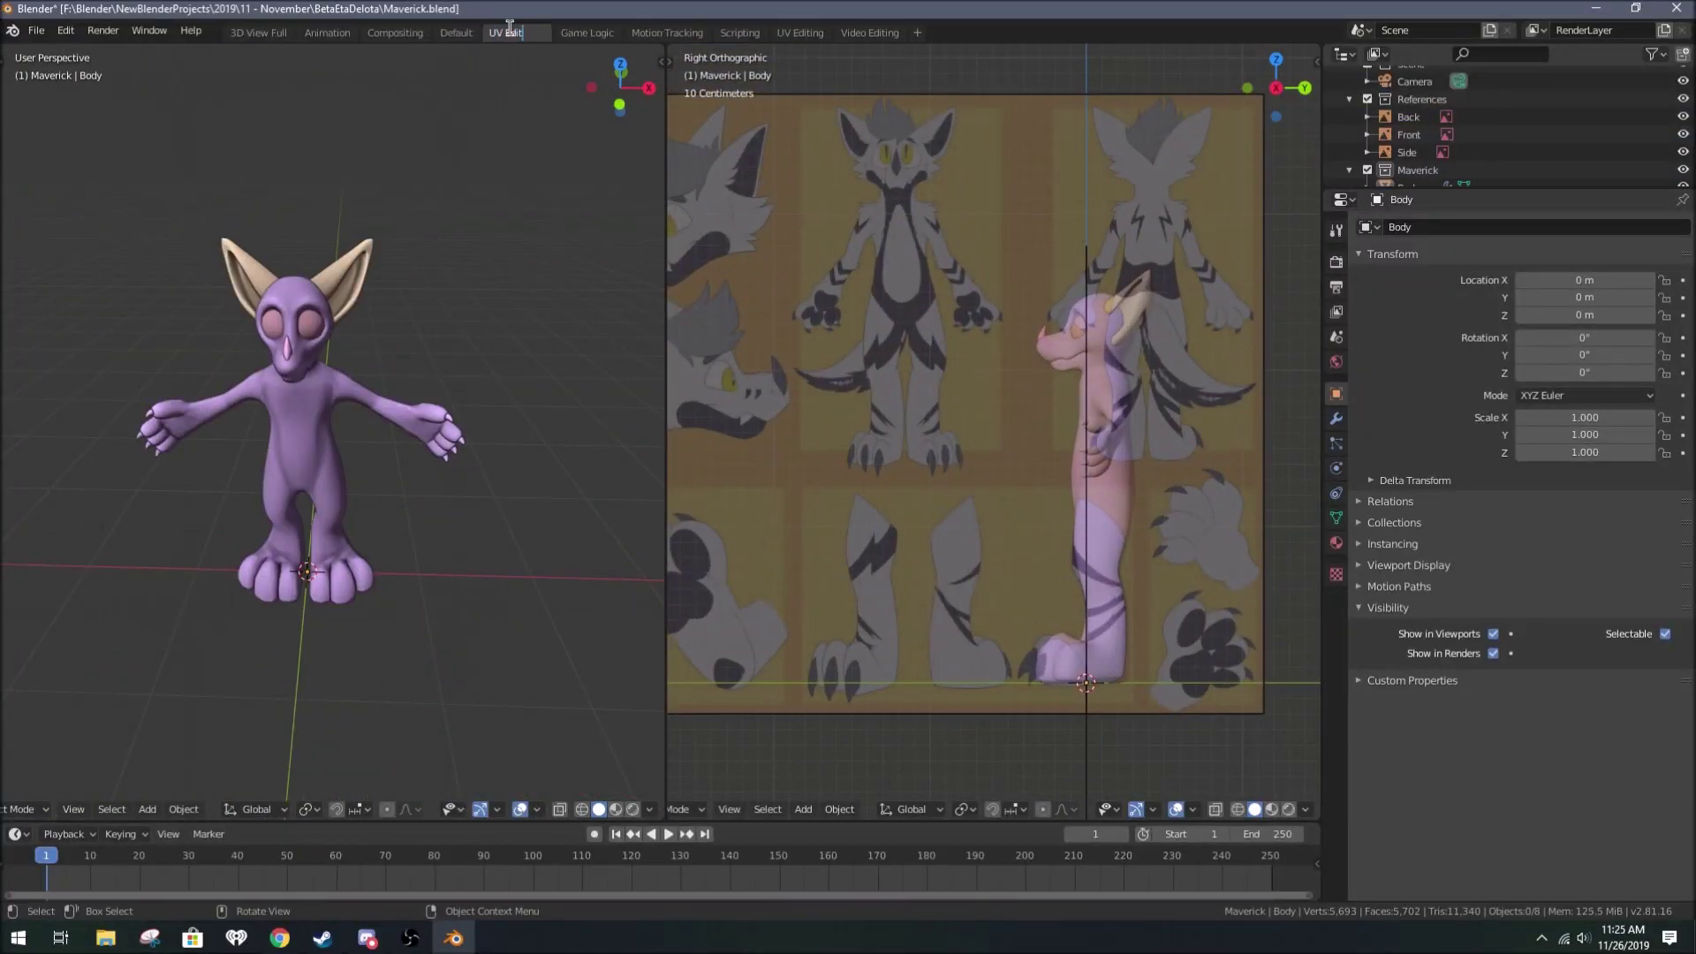
Step: Switch to the UV Editing workspace and select an edge loop around the arm
click(754, 769)
scroll(543, 504, up, 8)
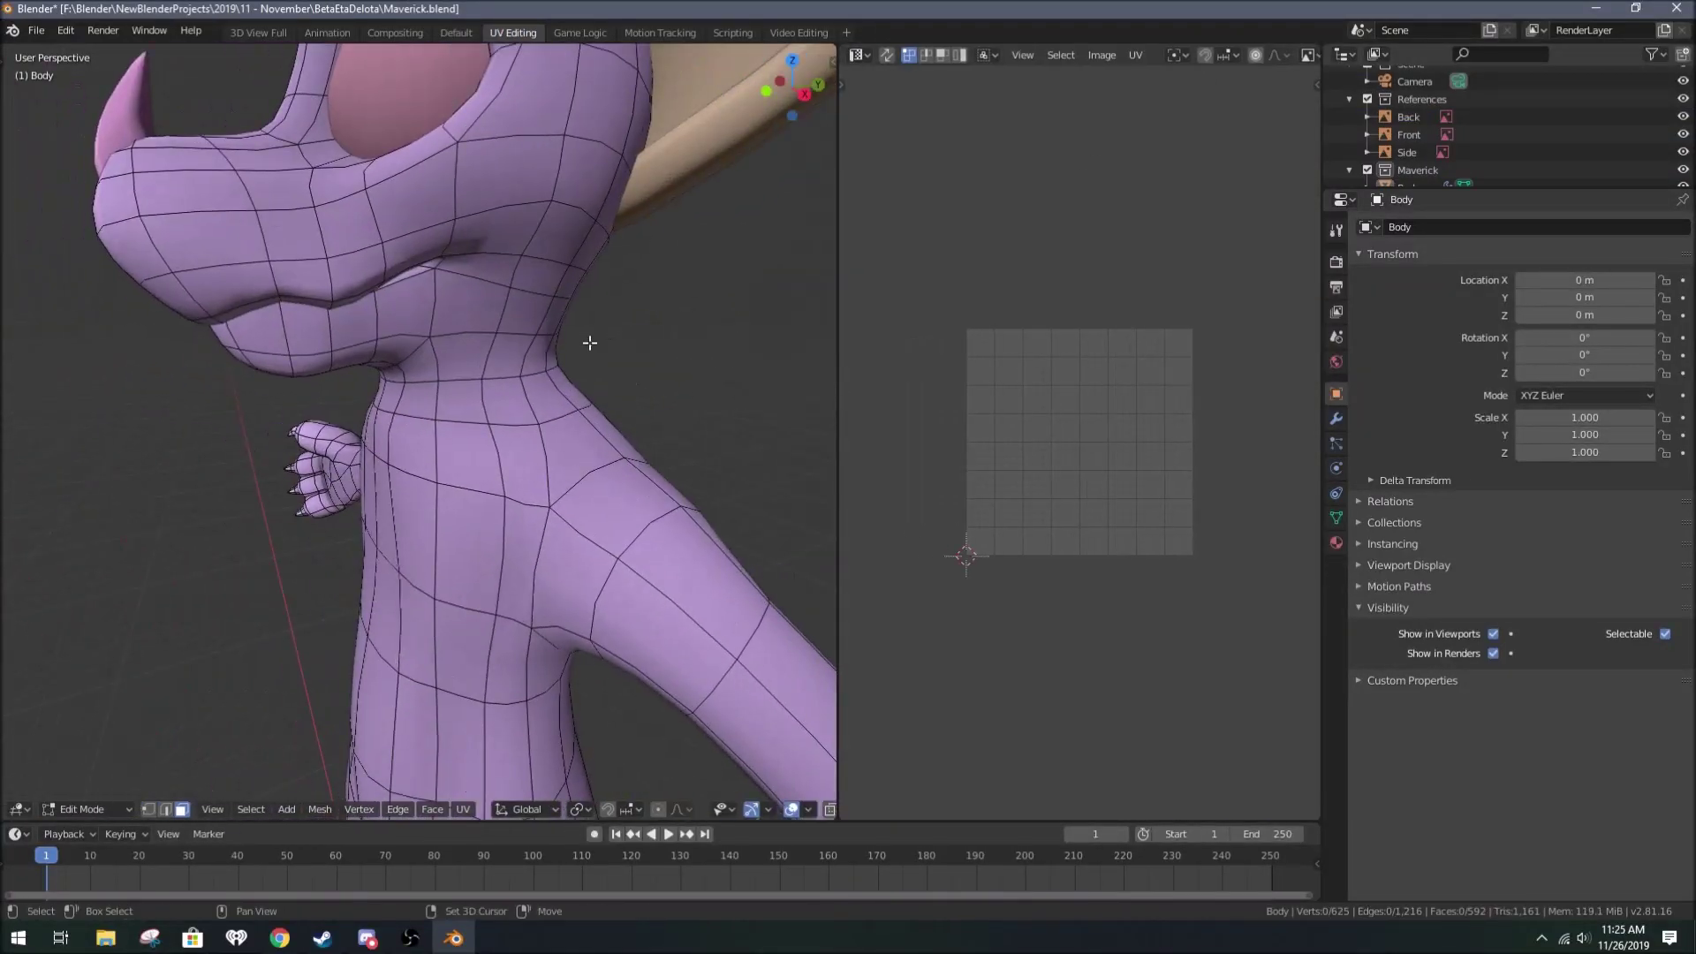
mouse_move(542, 504)
middle_down()
mouse_move(530, 495)
mouse_move(543, 505)
mouse_move(382, 654)
mouse_move(432, 478)
mouse_move(575, 523)
mouse_move(530, 441)
mouse_move(591, 357)
mouse_move(556, 439)
mouse_move(192, 370)
mouse_move(441, 389)
mouse_move(494, 415)
mouse_move(515, 494)
middle_up()
alt+click(512, 494)
scroll(565, 397, up, 5)
key(alt+a)
scroll(591, 357, down, 5)
Step: Select arm edges by shortest path and mark them as seams with F3 Mark Seam
alt+click(556, 439)
ctrl+click(398, 393)
key(F3)
text(Mark Seam)
key(Return)
ctrl+click(495, 415)
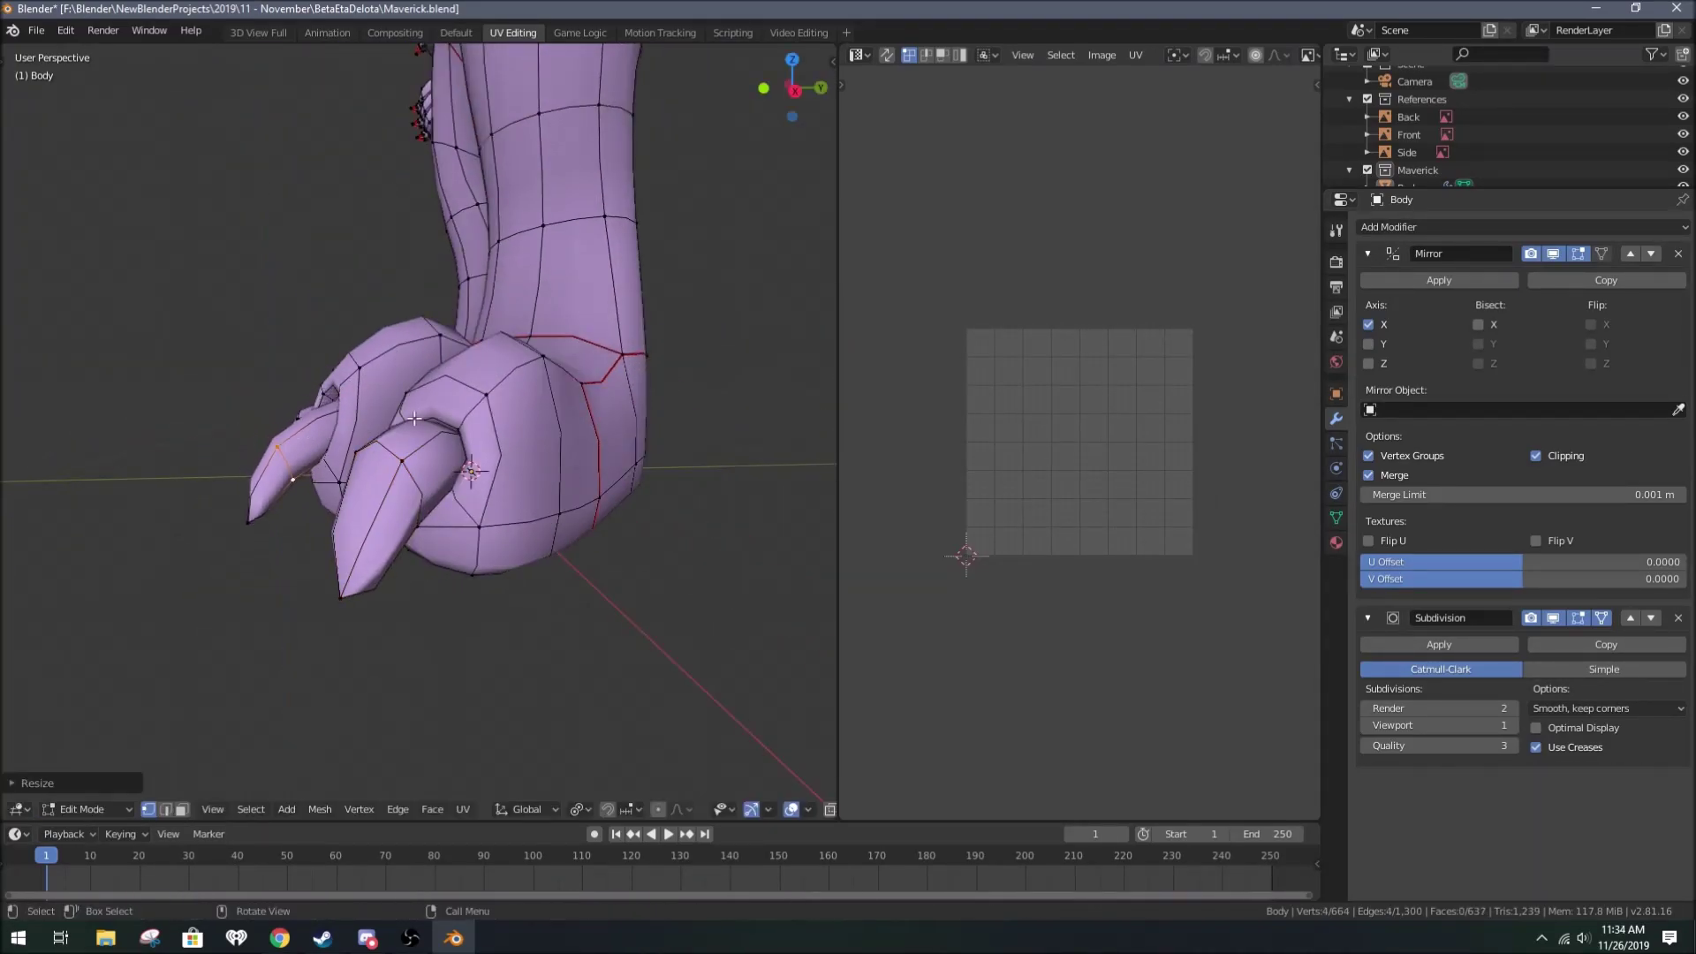
Step: Orbit around the foot to inspect the toe claw seams
middle_drag(519, 411, 712, 515)
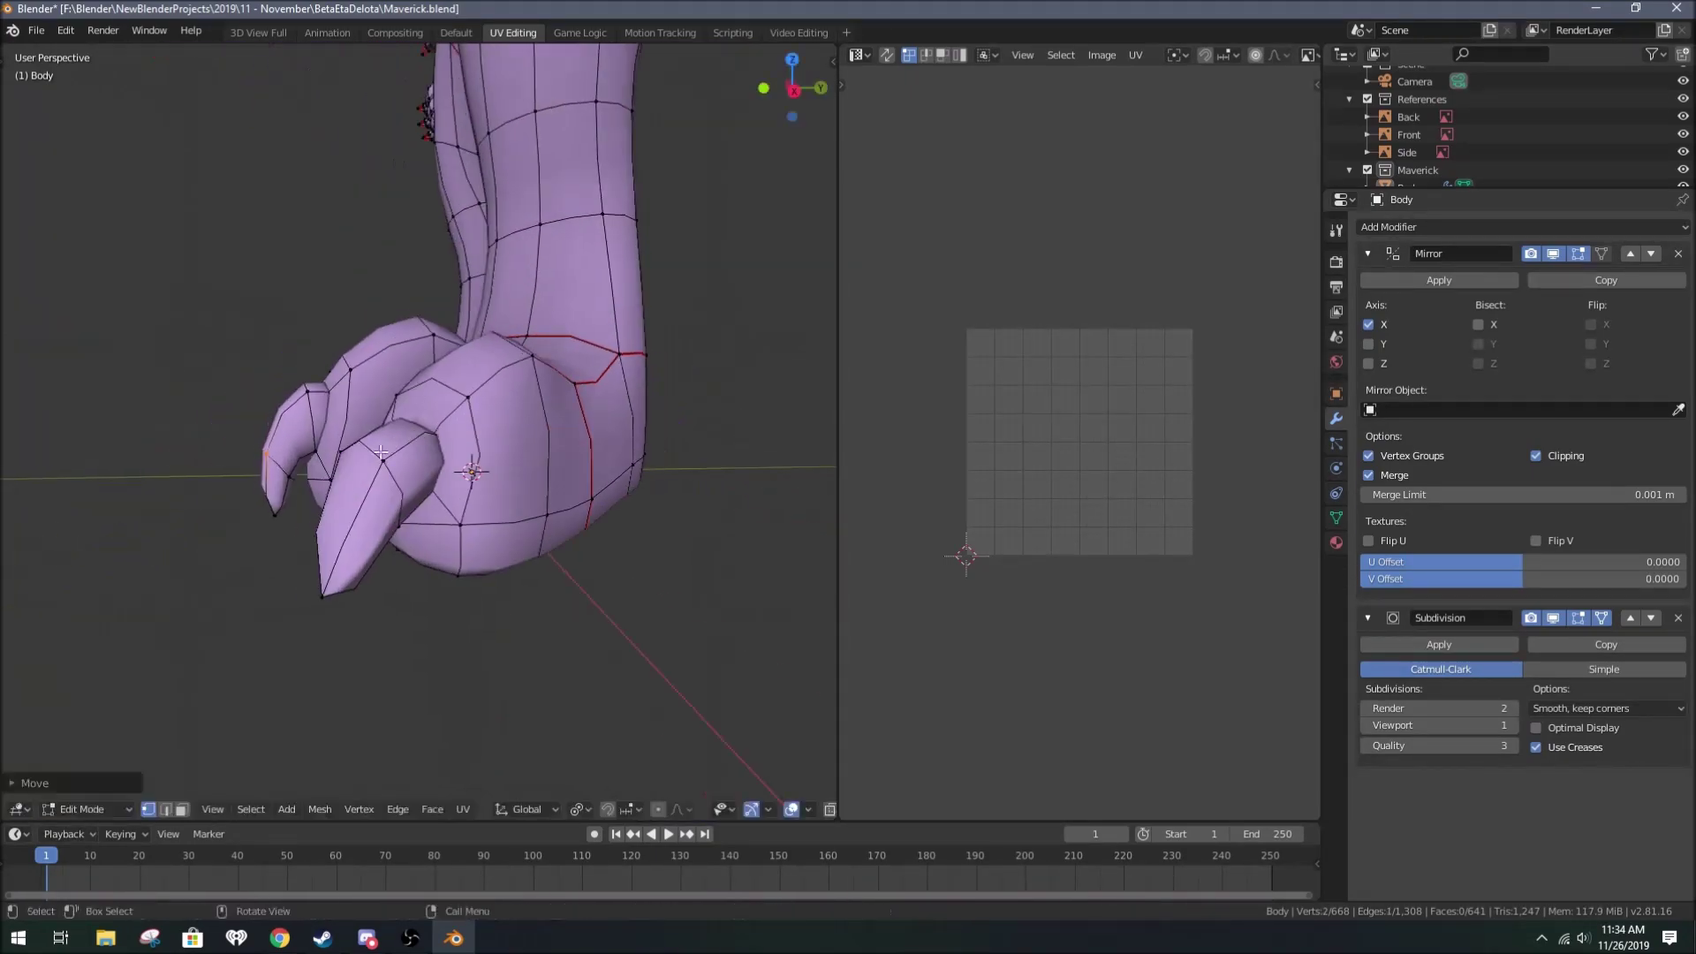
middle_drag(380, 452, 685, 476)
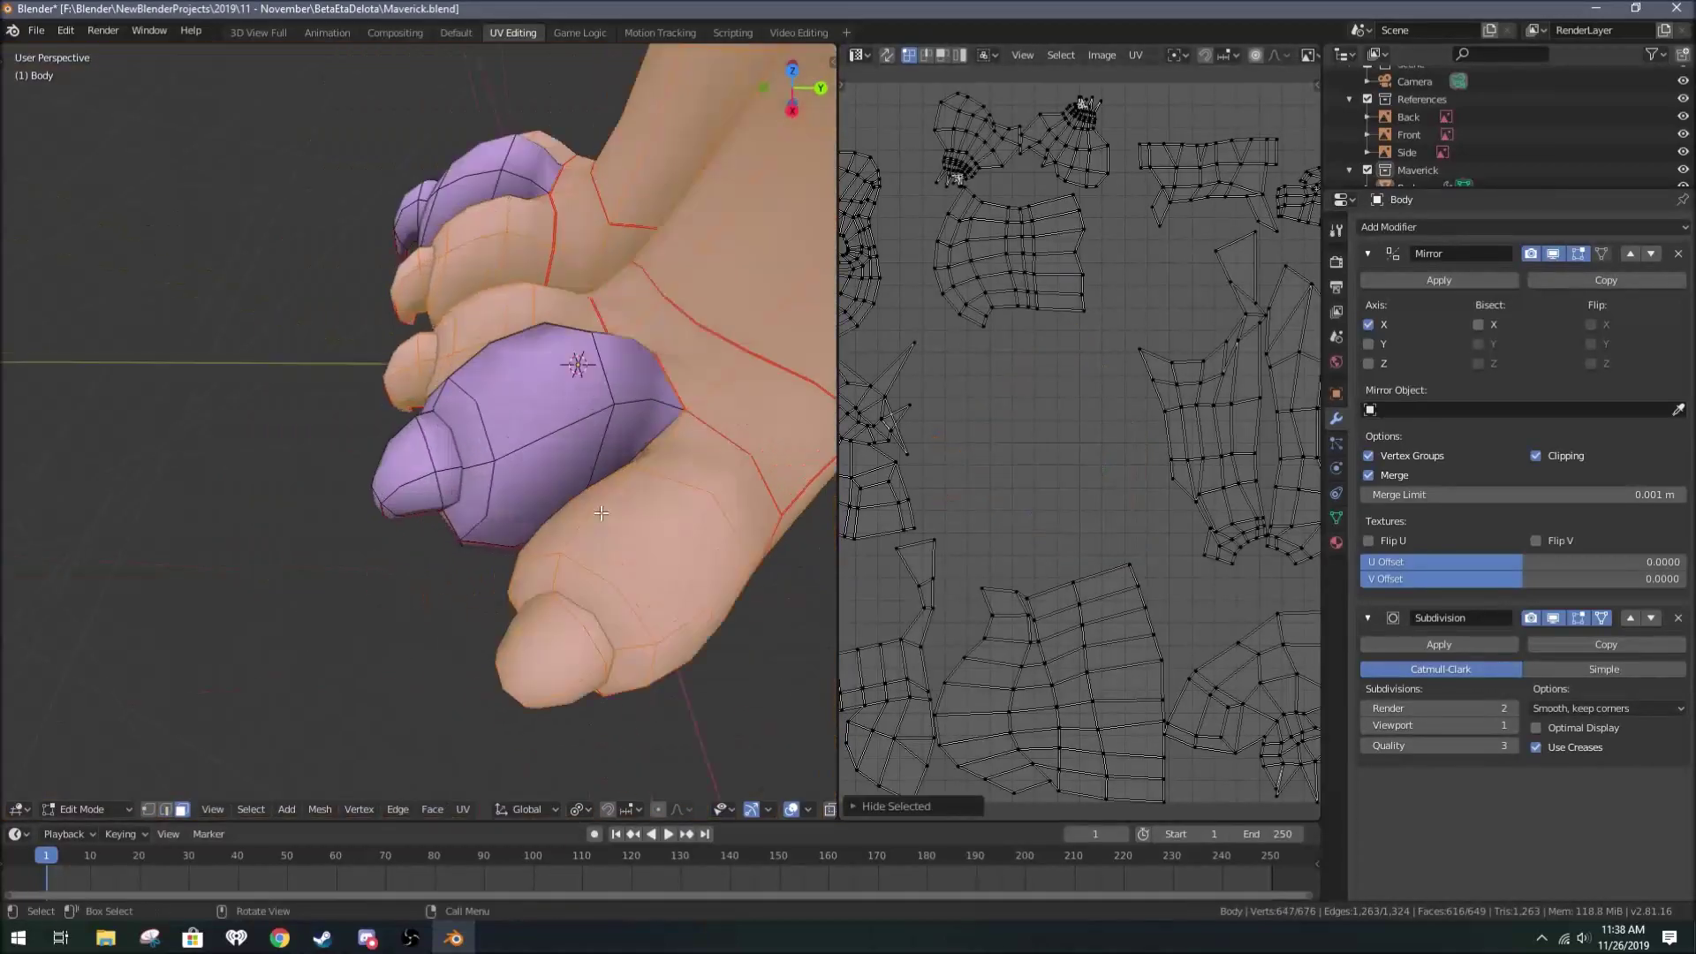
Step: Merge and weld the first pair of split claw-tip UV points
click(993, 459)
key(alt+m)
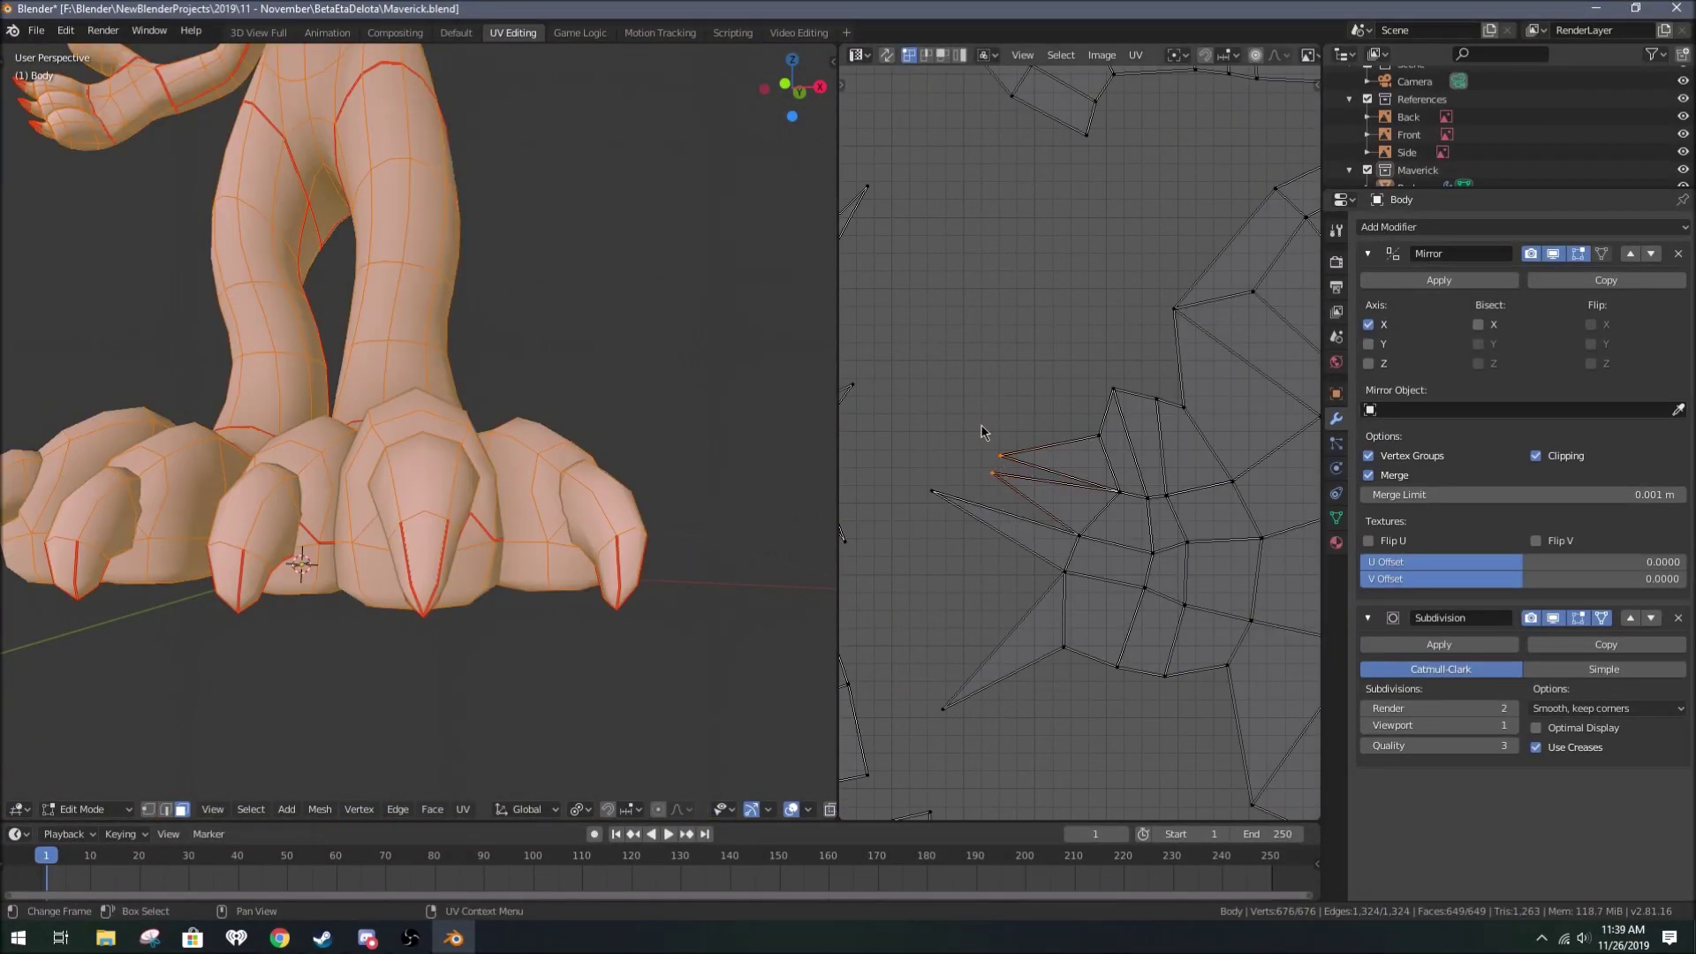
right_click(983, 431)
click(1002, 480)
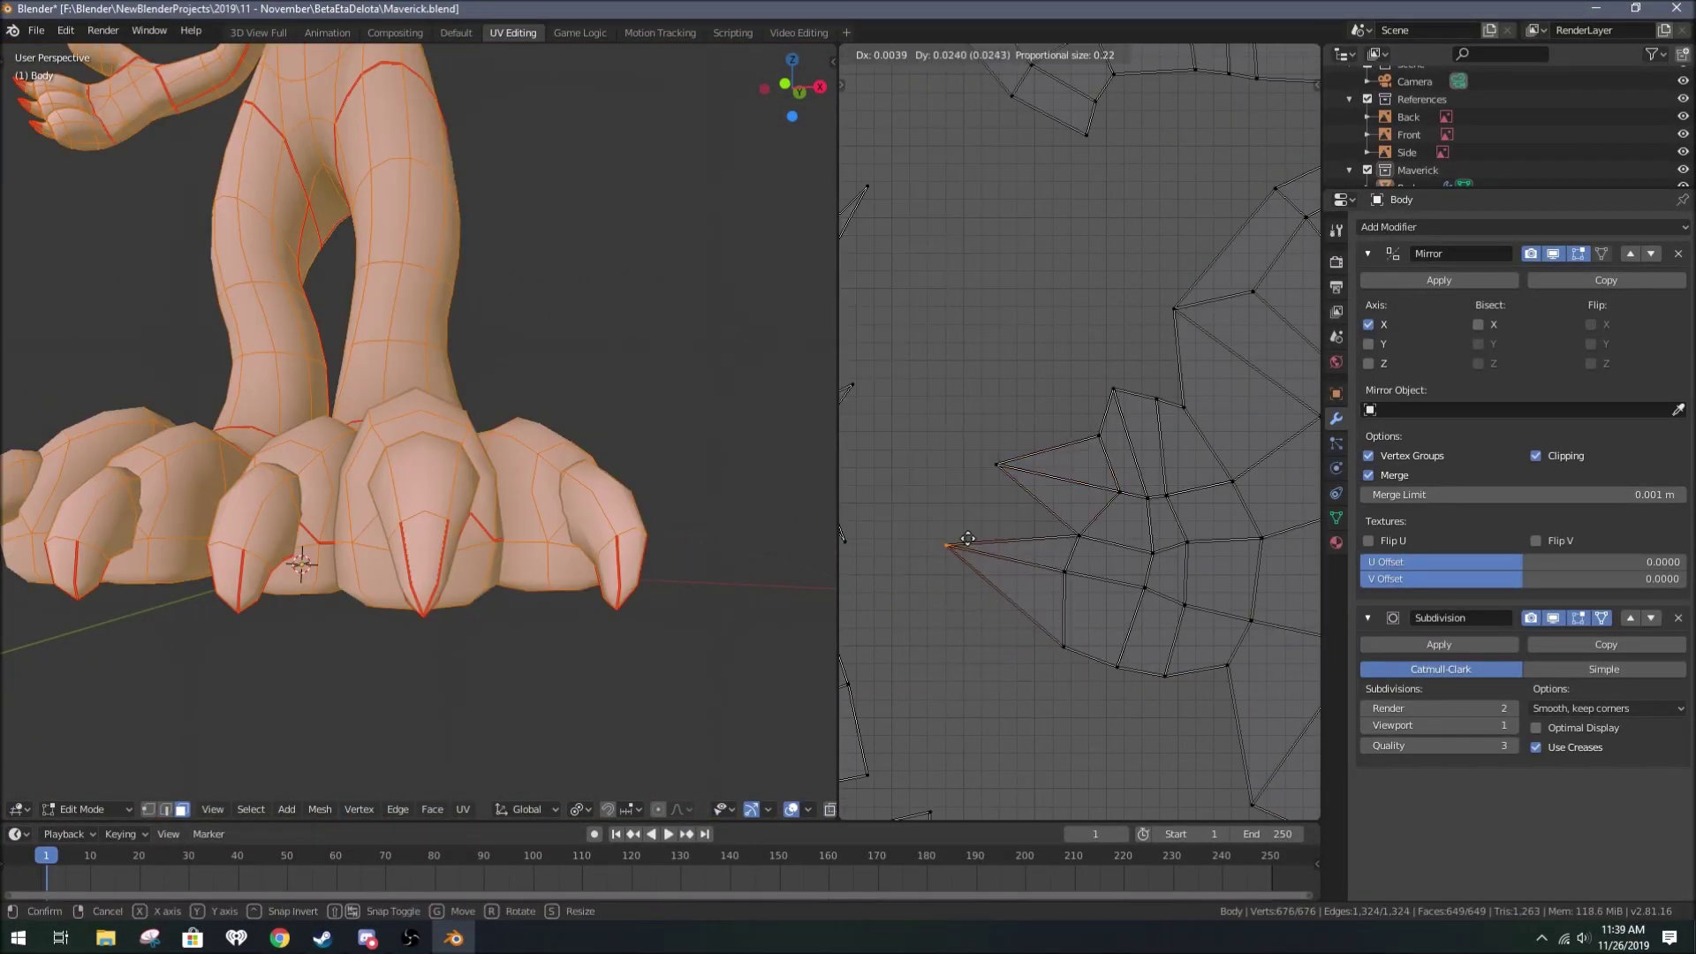
click(968, 538)
right_click(1112, 553)
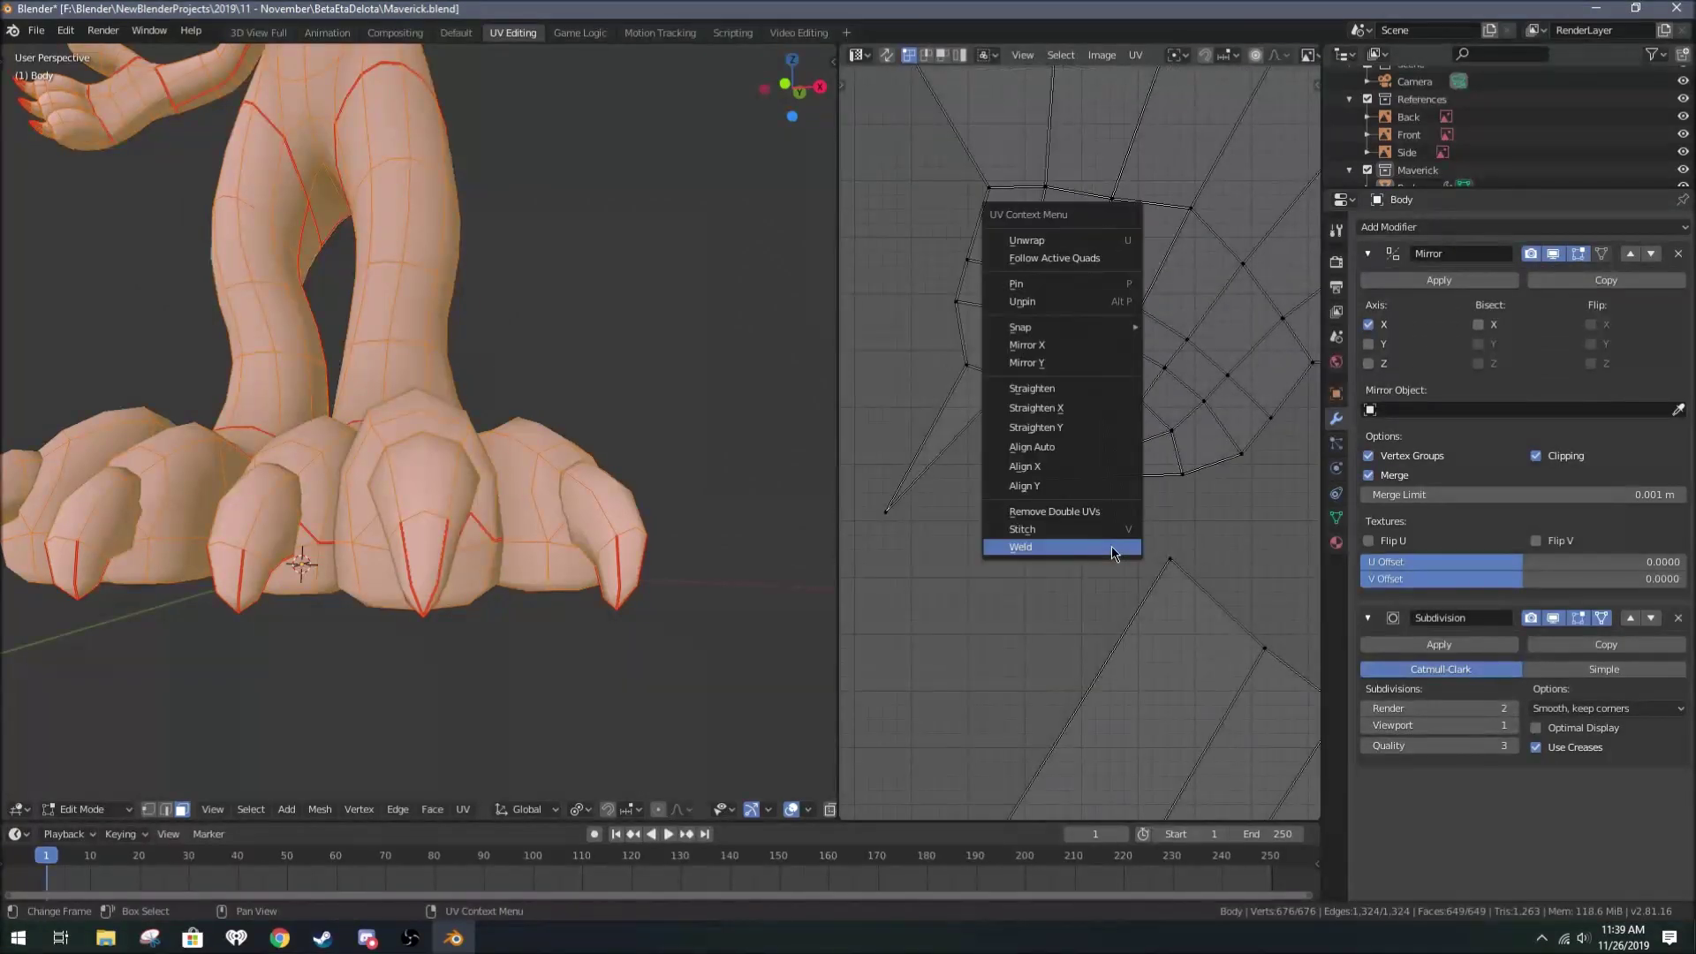
click(1112, 547)
Step: Box-select the next claw-tip UV points, nudge them into place, and weld them
middle_drag(1069, 521, 1069, 636)
key(g)
click(1263, 508)
right_click(1259, 502)
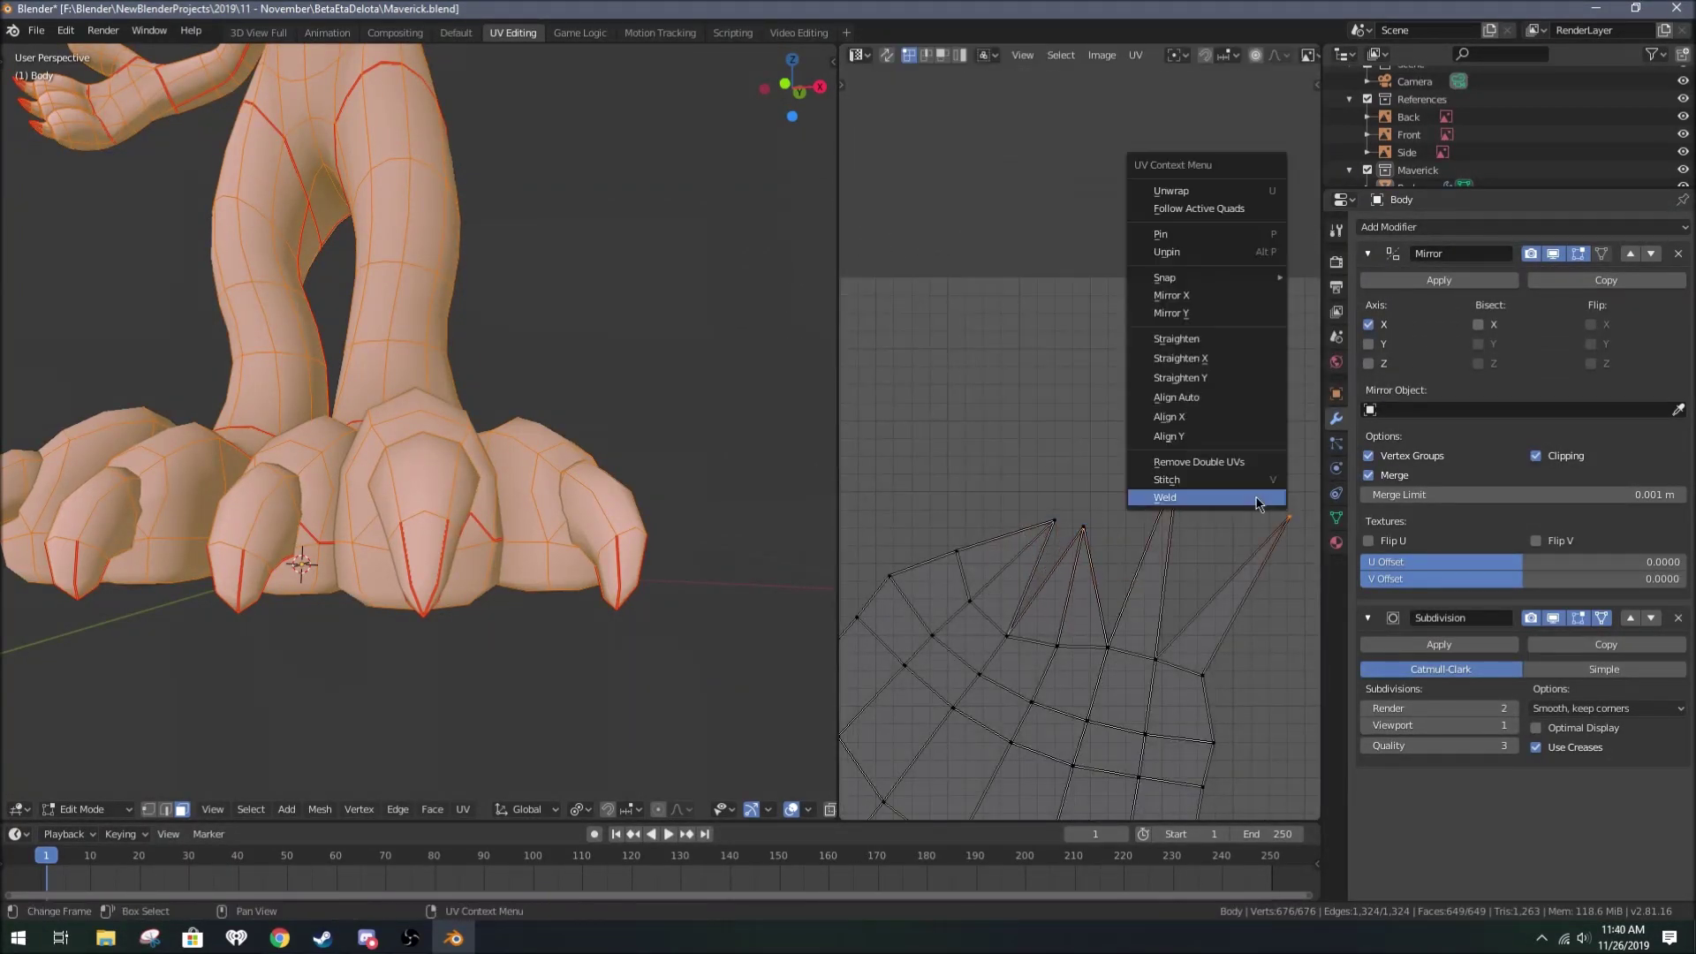
click(1259, 501)
Step: Temporarily hide finished geometry, then weld another claw's stray UV points into one
scroll(1092, 474, down, 3)
key(h)
scroll(530, 441, down, 5)
mouse_move(530, 442)
middle_down()
mouse_move(575, 505)
mouse_move(618, 441)
middle_up()
key(alt+h)
scroll(530, 398, up, 8)
scroll(1013, 458, up, 4)
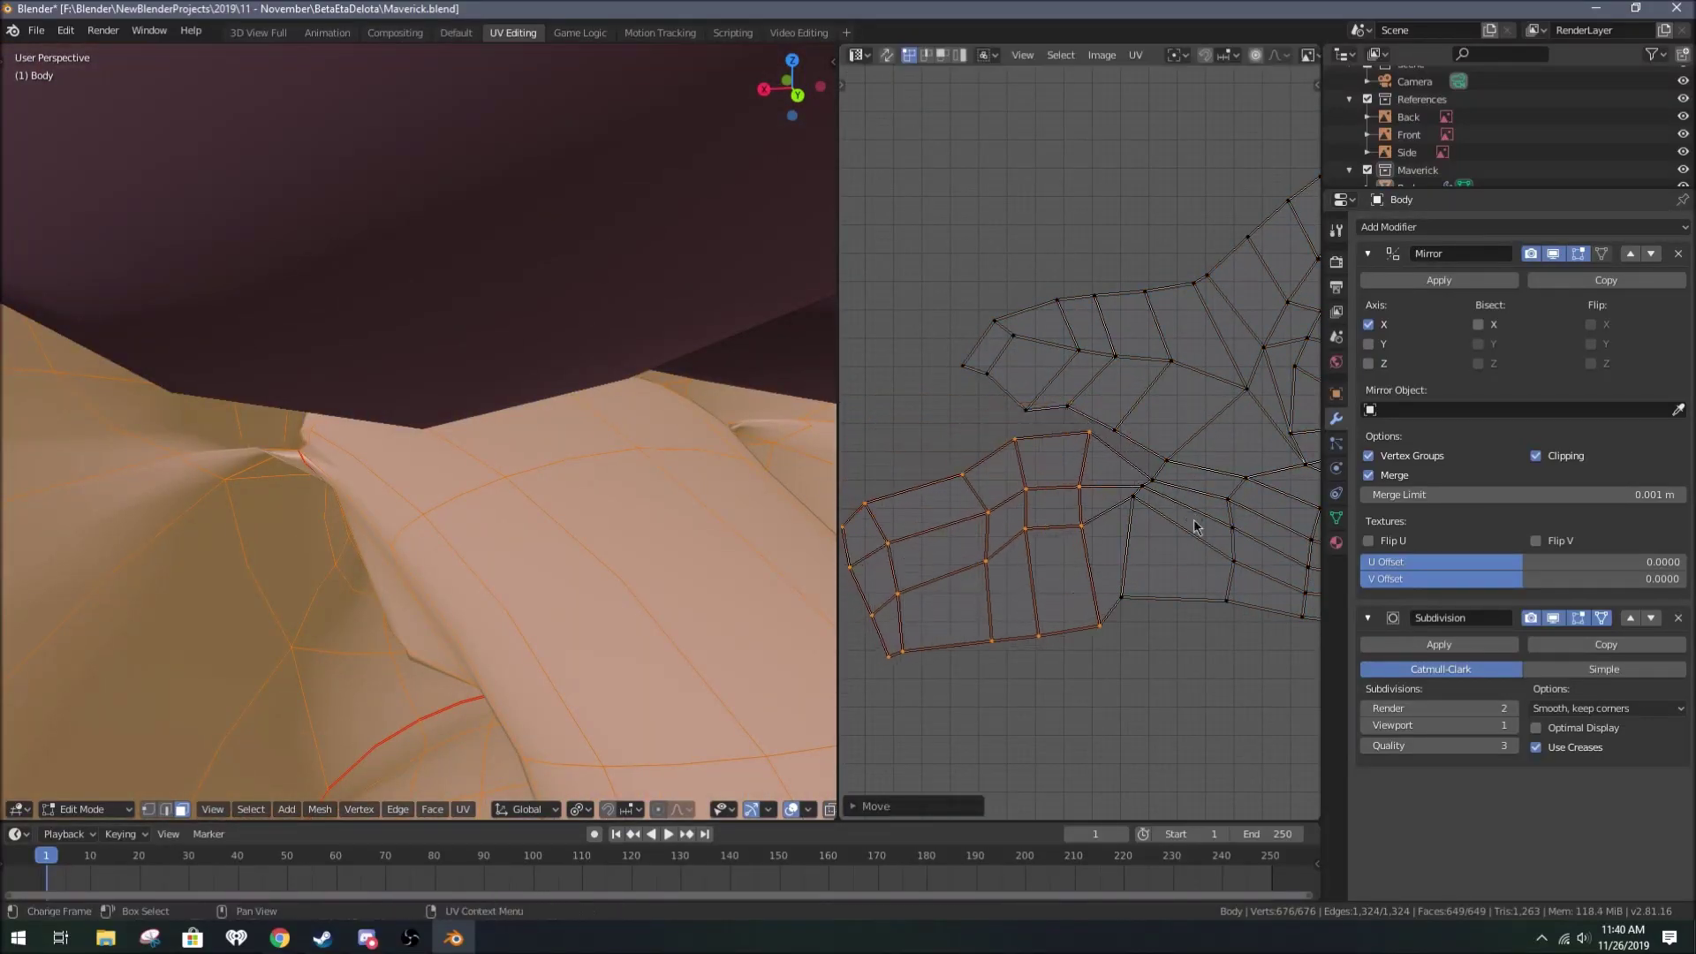
click(939, 318)
right_click(972, 489)
click(971, 488)
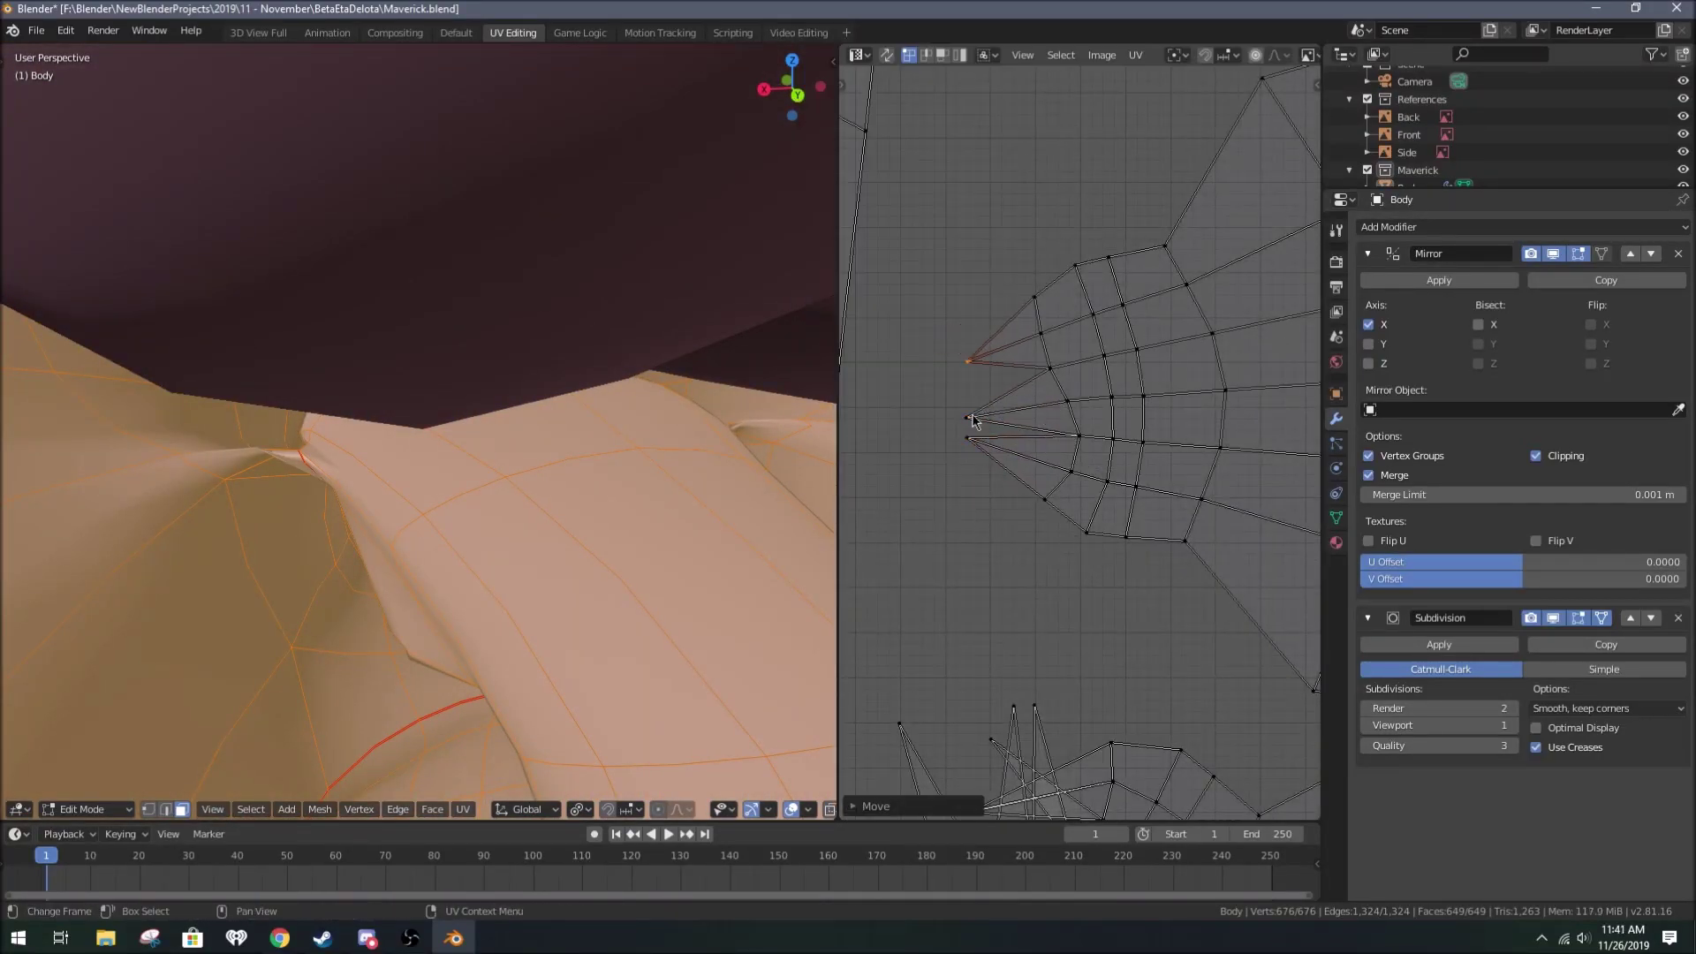
Step: Finish adjusting the claw UV points and undo the last change
scroll(1043, 554, down, 2)
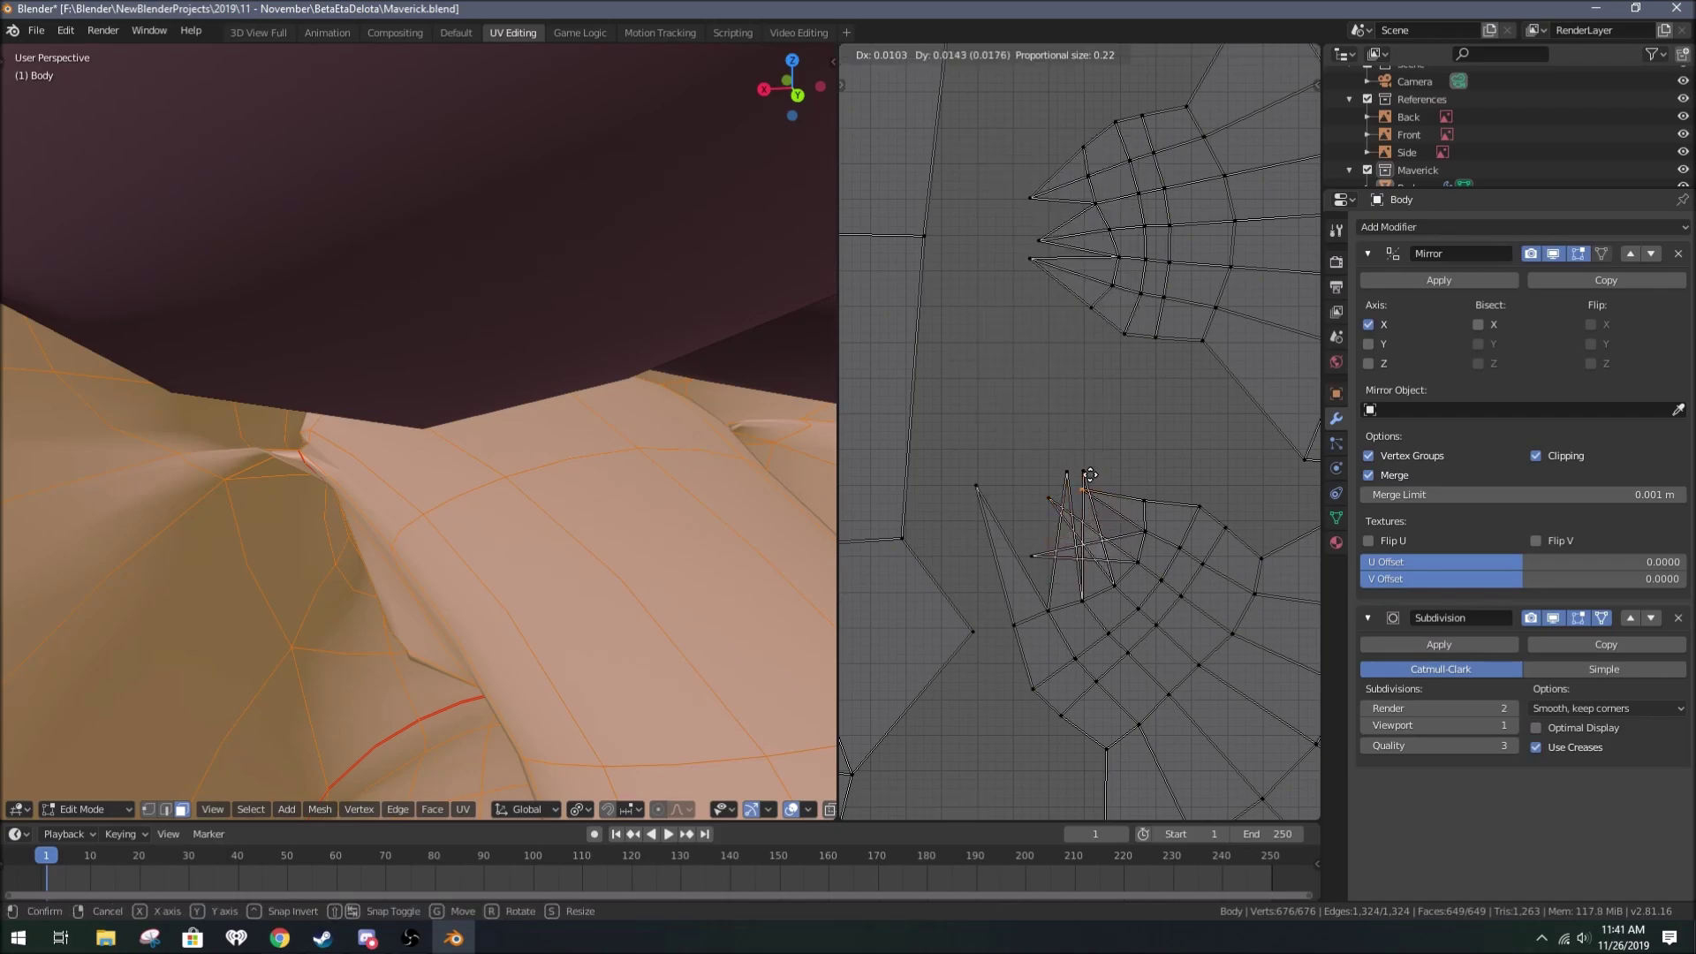
click(1090, 475)
key(ctrl+z)
scroll(1104, 477, down, 2)
Step: Fit the UV square in view and scale all UV islands down together
scroll(1122, 479, down, 2)
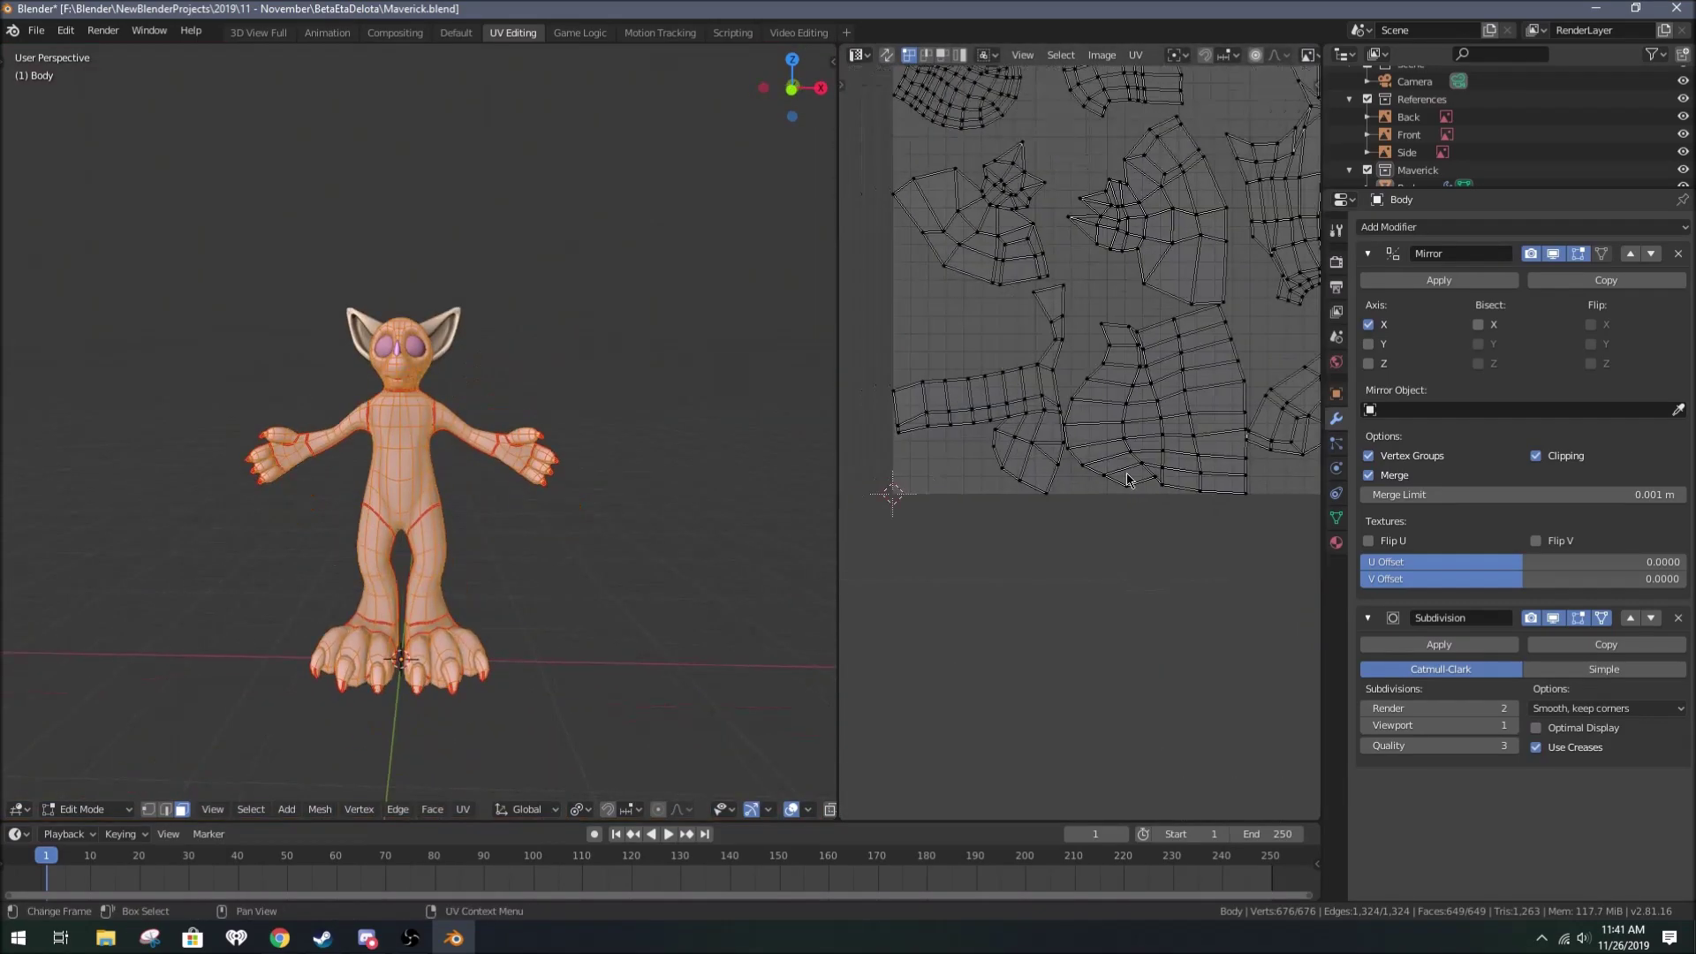
key(Home)
key(l)
key(s)
key(a)
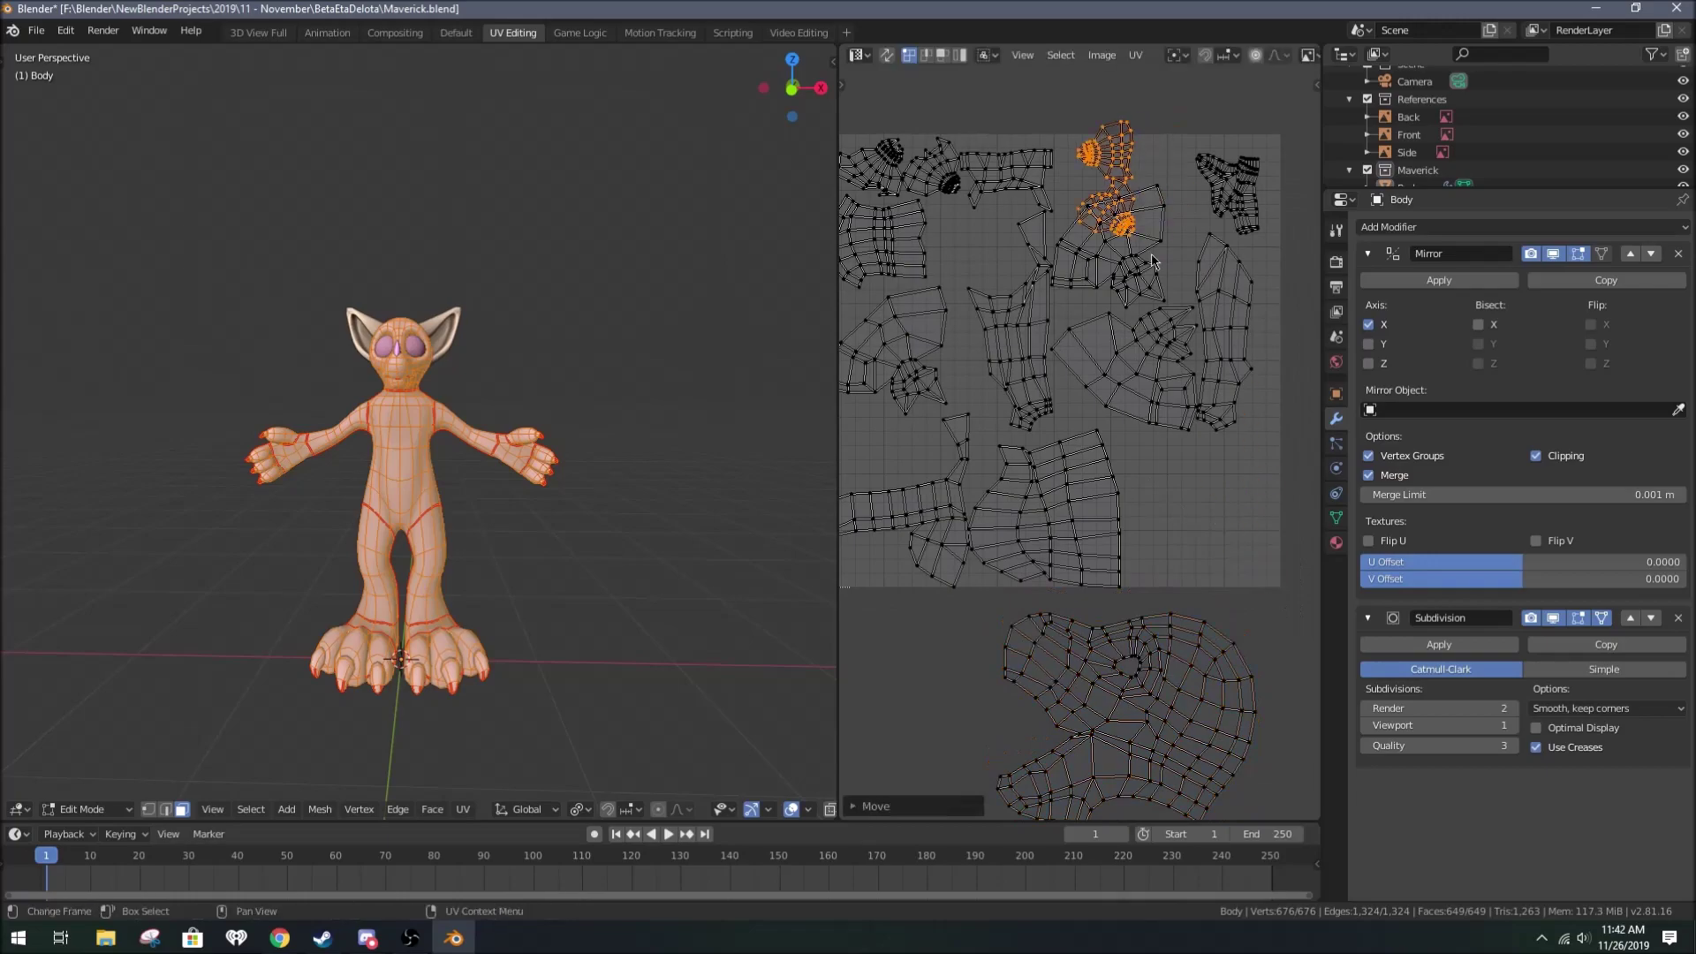
key(s)
click(1009, 444)
key(Escape)
Step: Move one linked UV island to a new position
scroll(1139, 424, up, 2)
key(alt+a)
key(l)
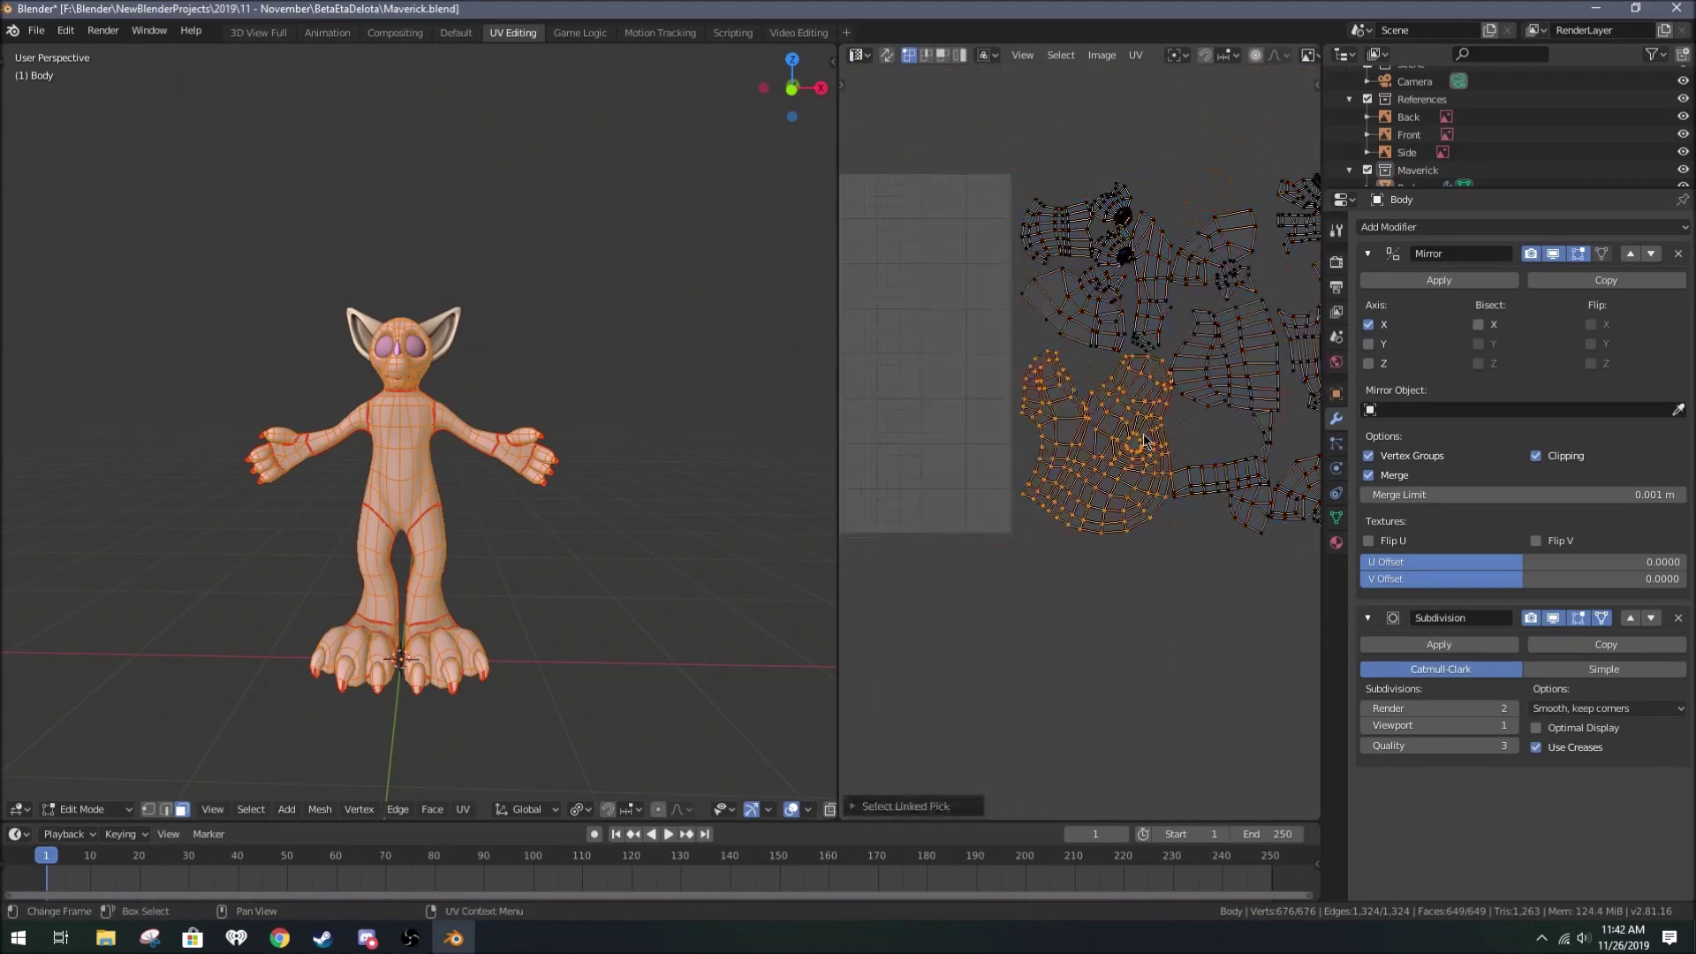
click(1151, 747)
scroll(1094, 560, down, 1)
key(alt+a)
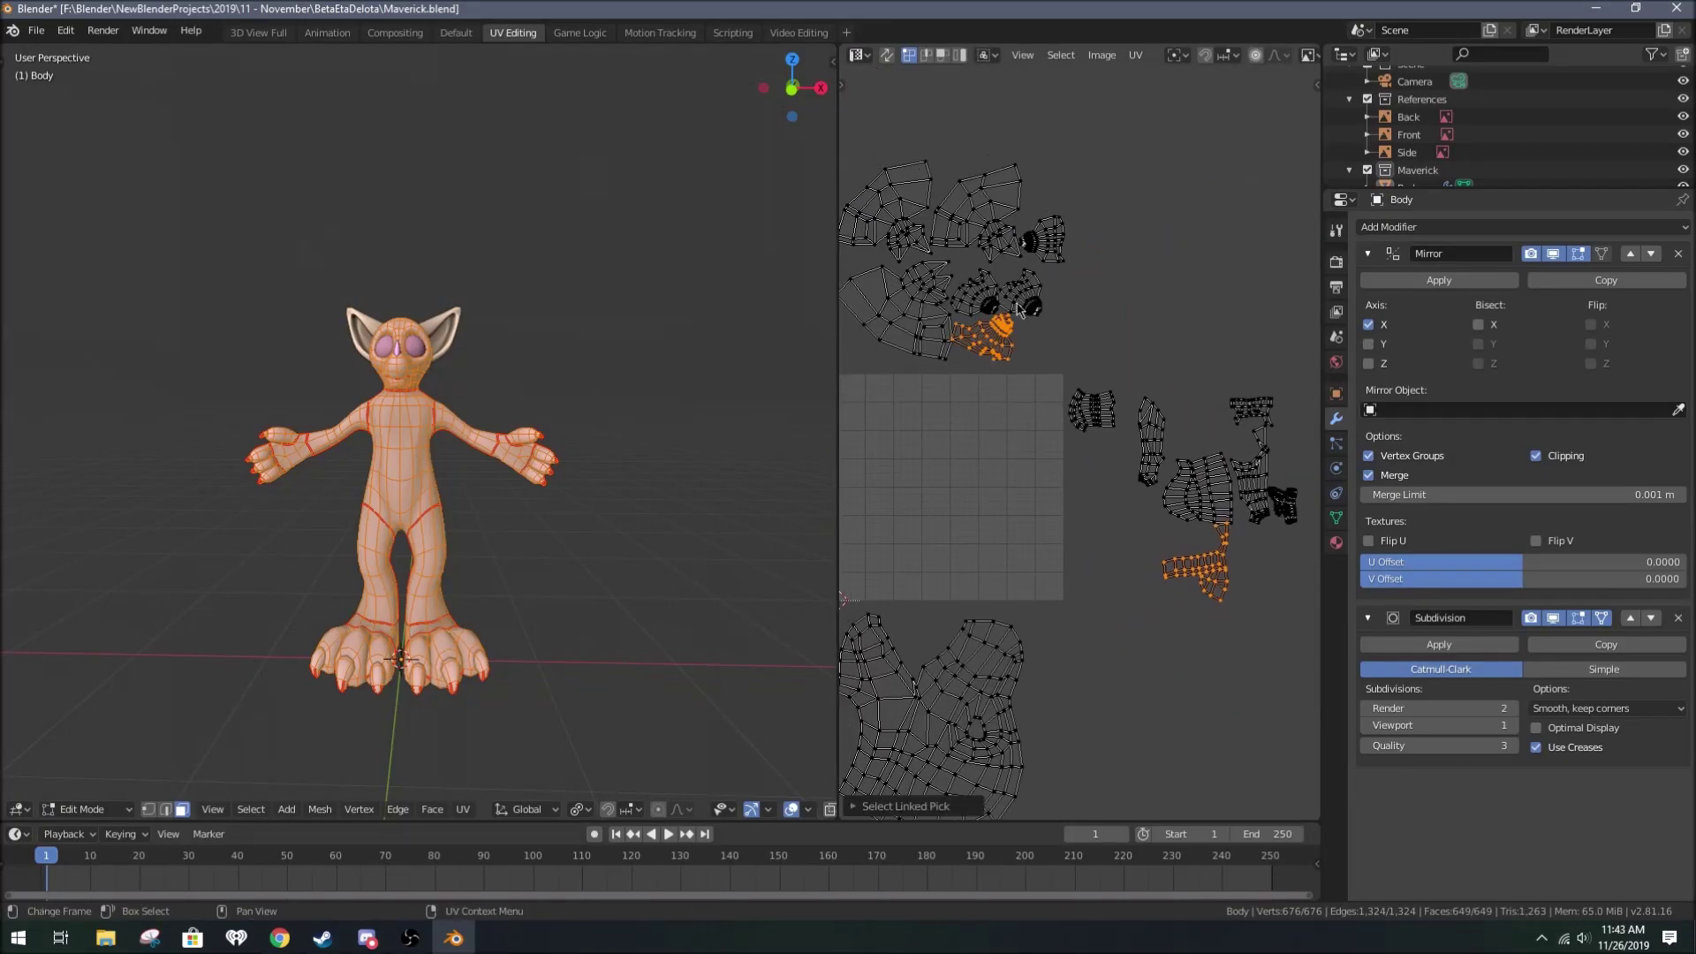
Step: Run Pack Islands to pack all UV islands into the square
key(F3)
text(pack)
key(Return)
Step: Select the seam-bounded leg islands and slide them horizontally into place
middle_drag(530, 353, 571, 381)
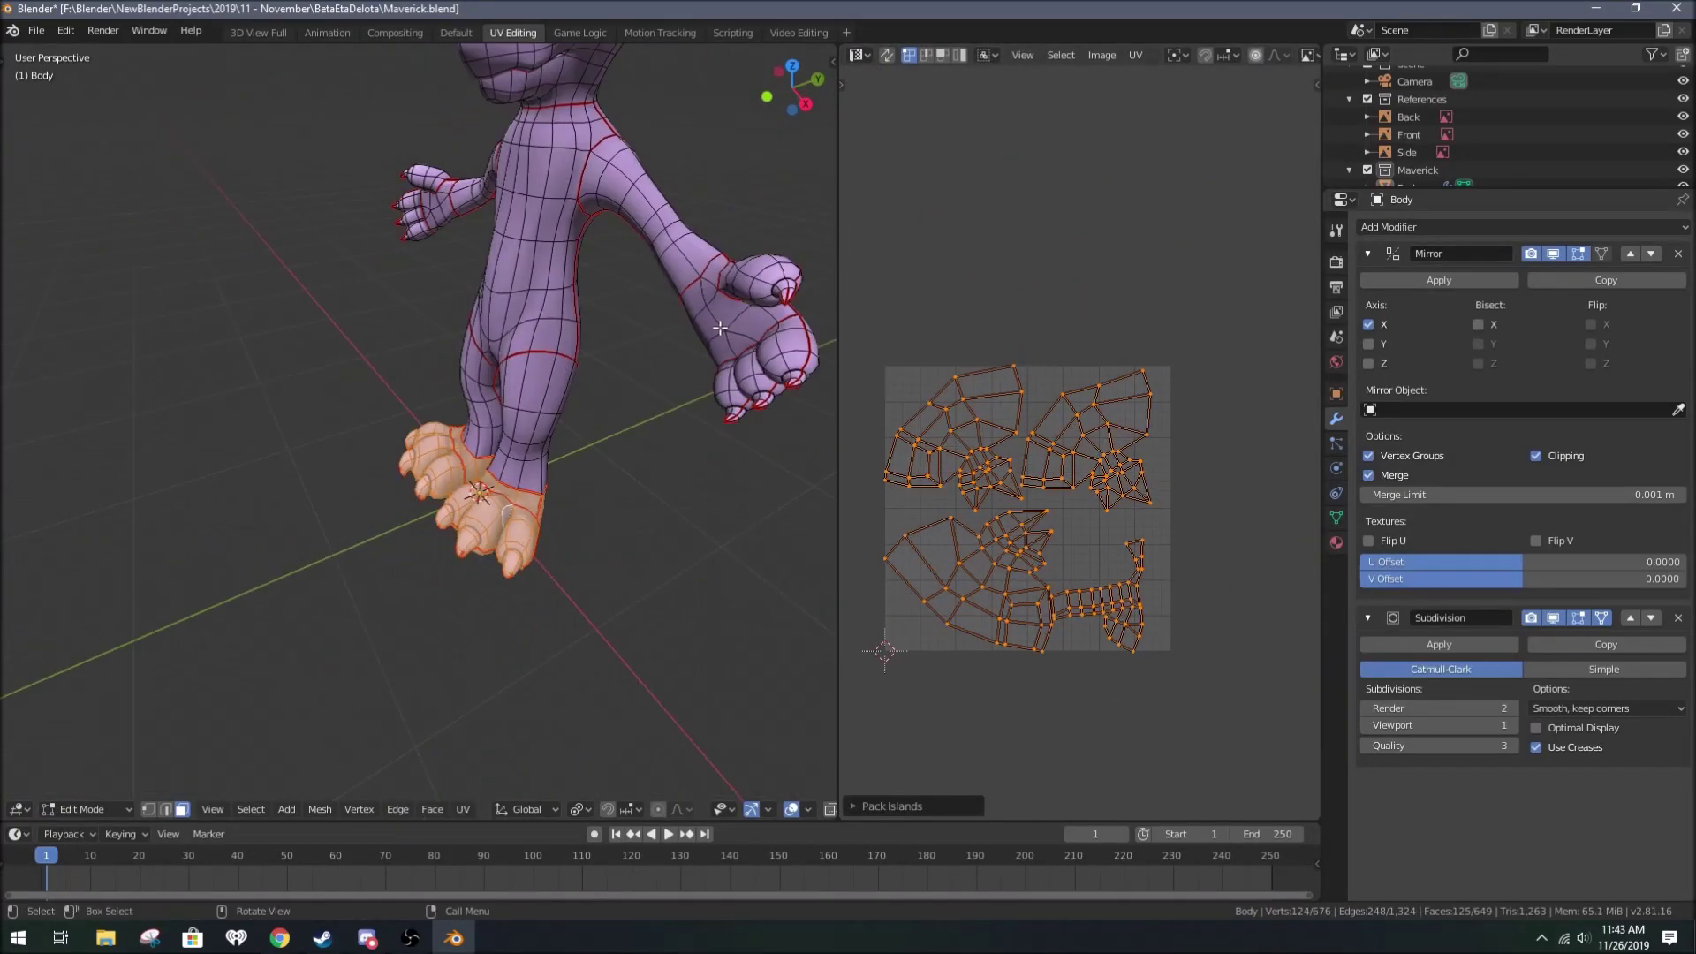
key(l)
key(alt+a)
key(l)
key(l)
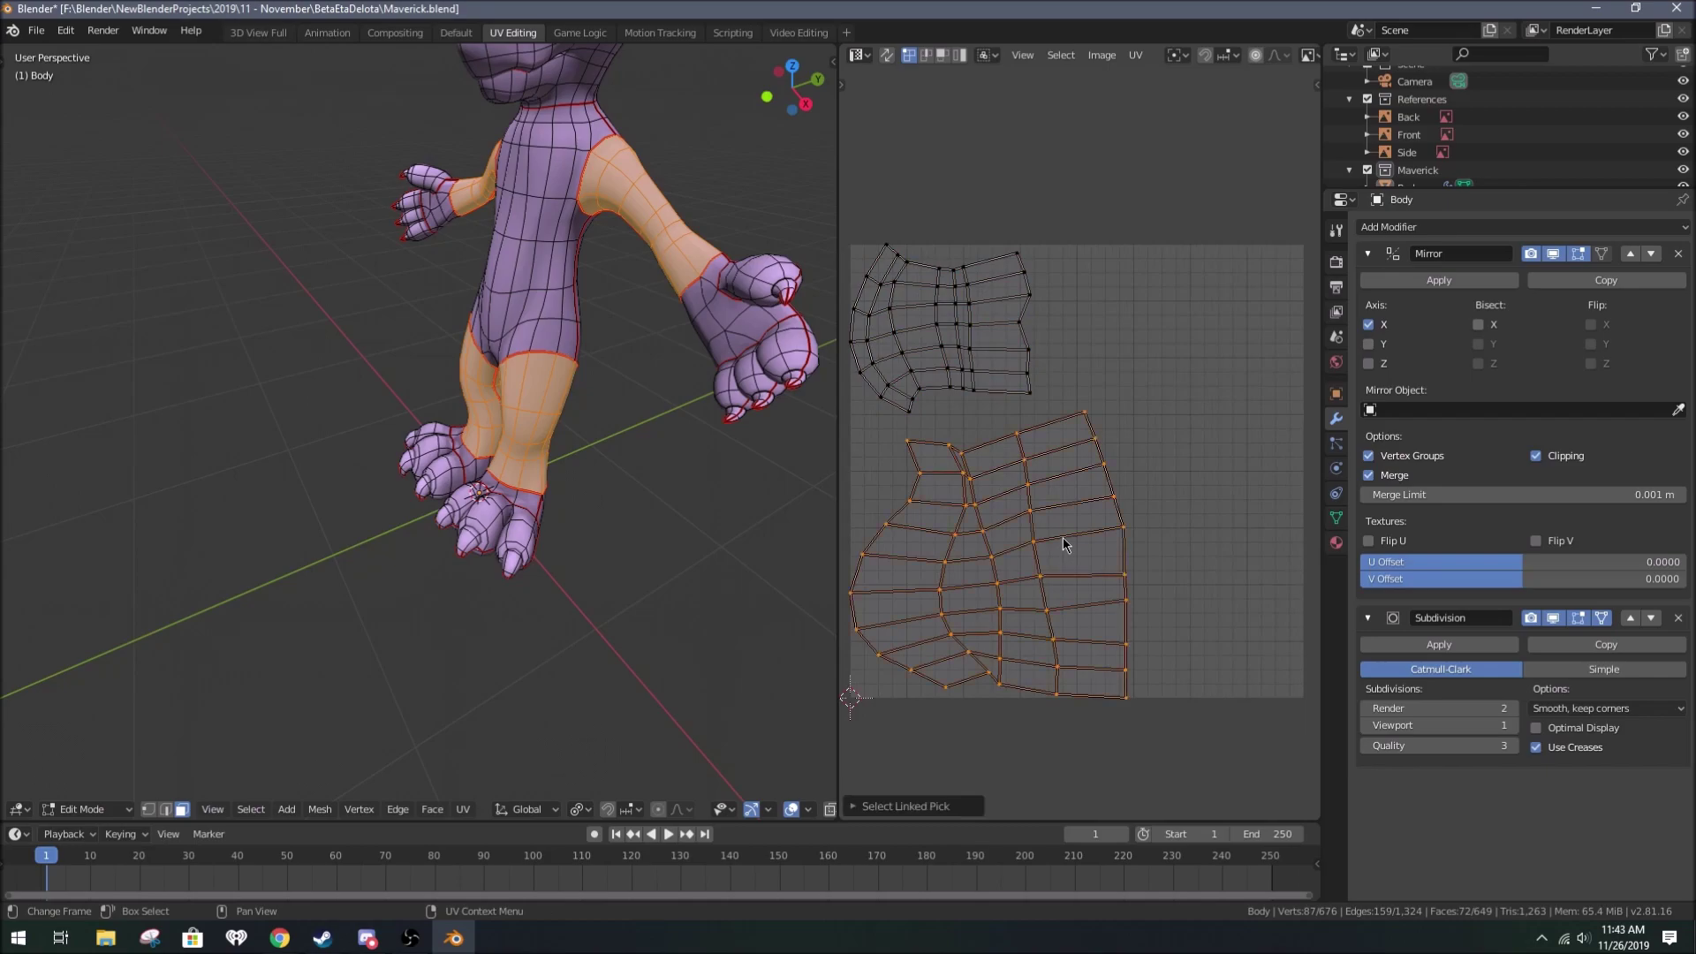
middle_drag(441, 442, 530, 398)
Step: Select the torso region and place its UV island
key(l)
key(g)
key(x)
click(936, 404)
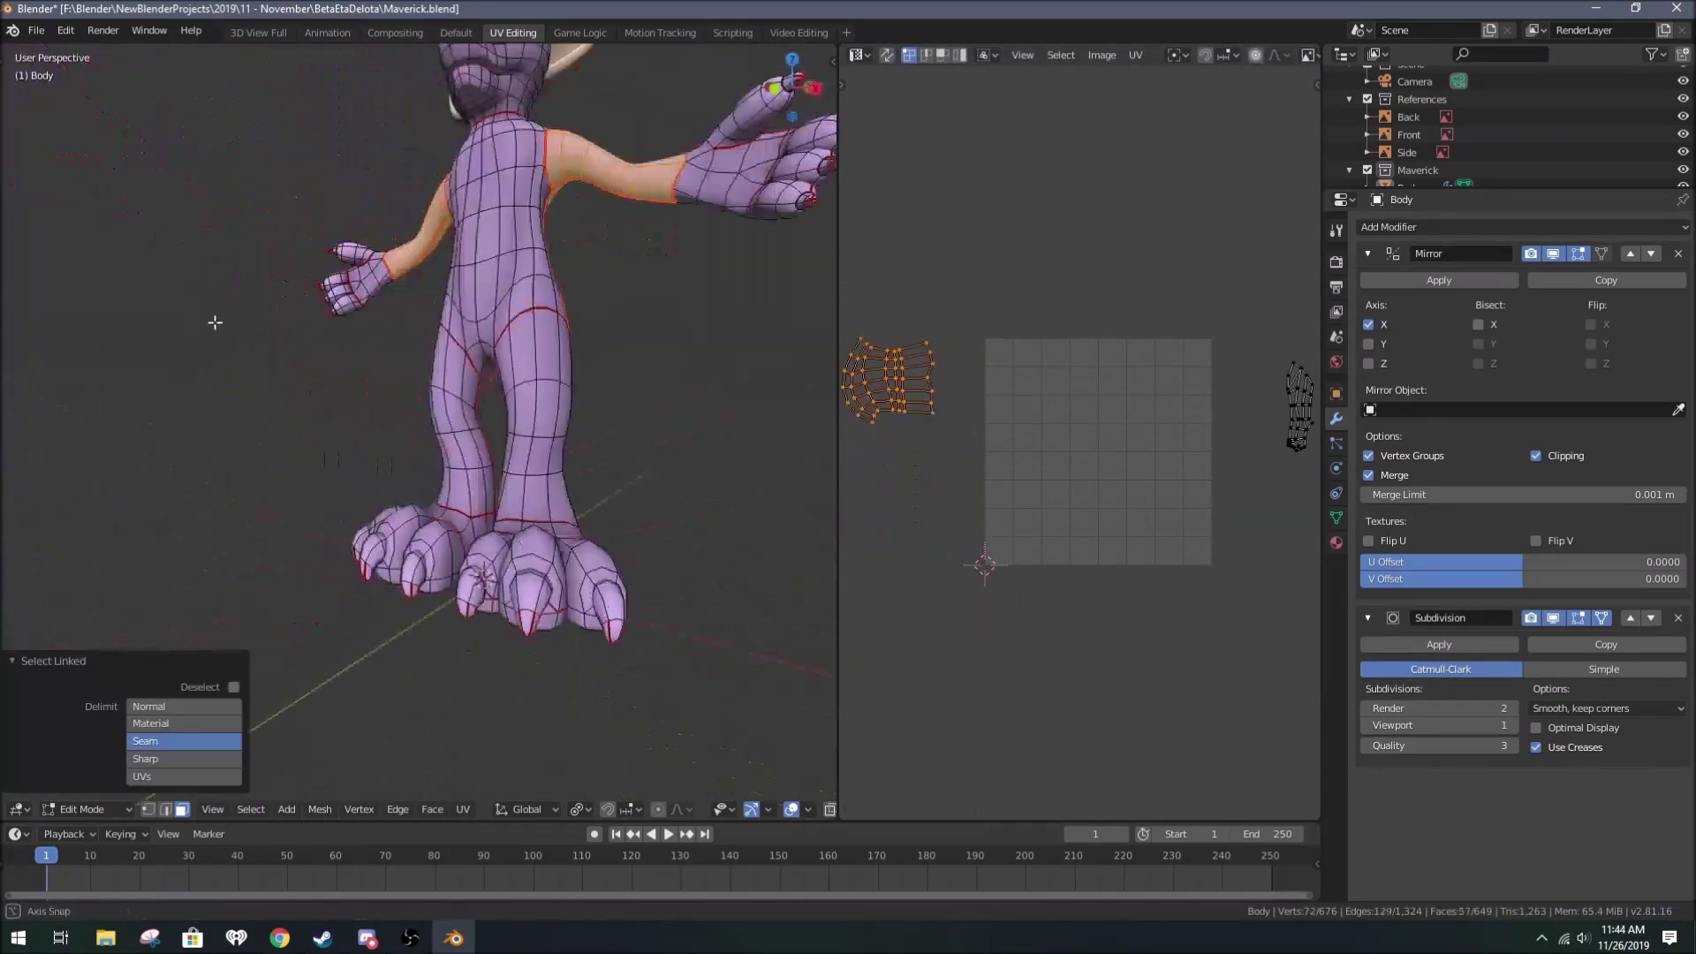
middle_drag(441, 353, 574, 371)
key(l)
key(u)
click(610, 365)
key(r)
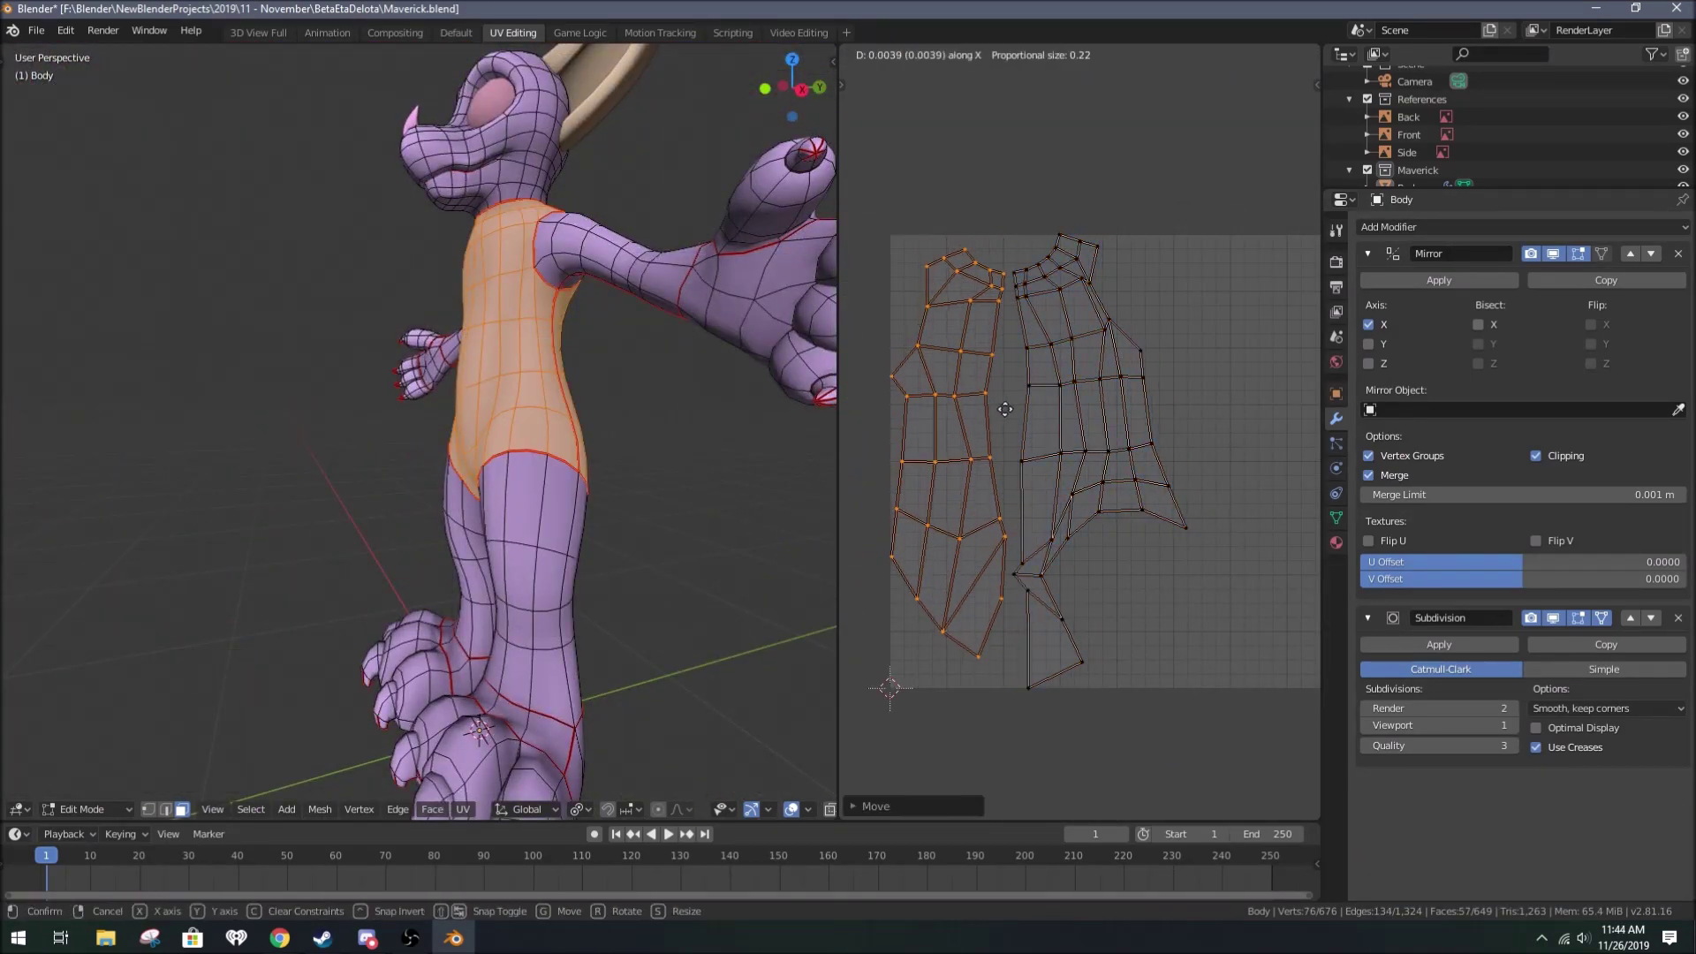
click(1005, 409)
Step: Rotate the selected UV island into a better orientation
key(l)
scroll(1042, 424, down, 3)
key(r)
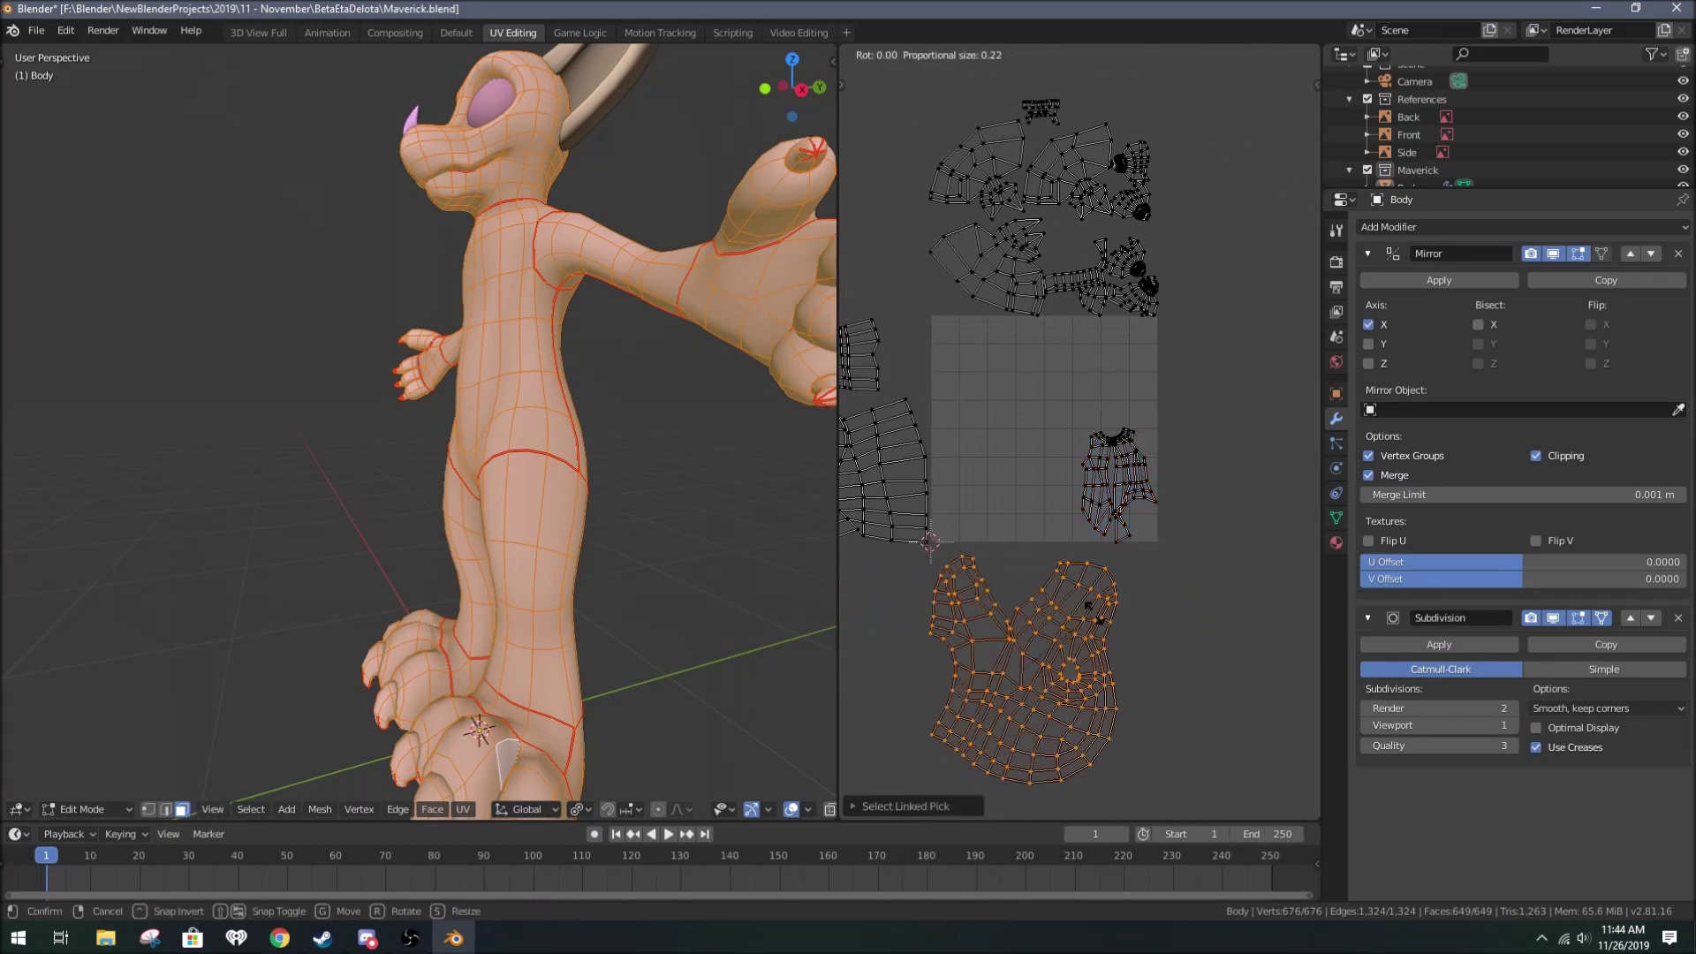
click(1083, 507)
scroll(1083, 507, up, 2)
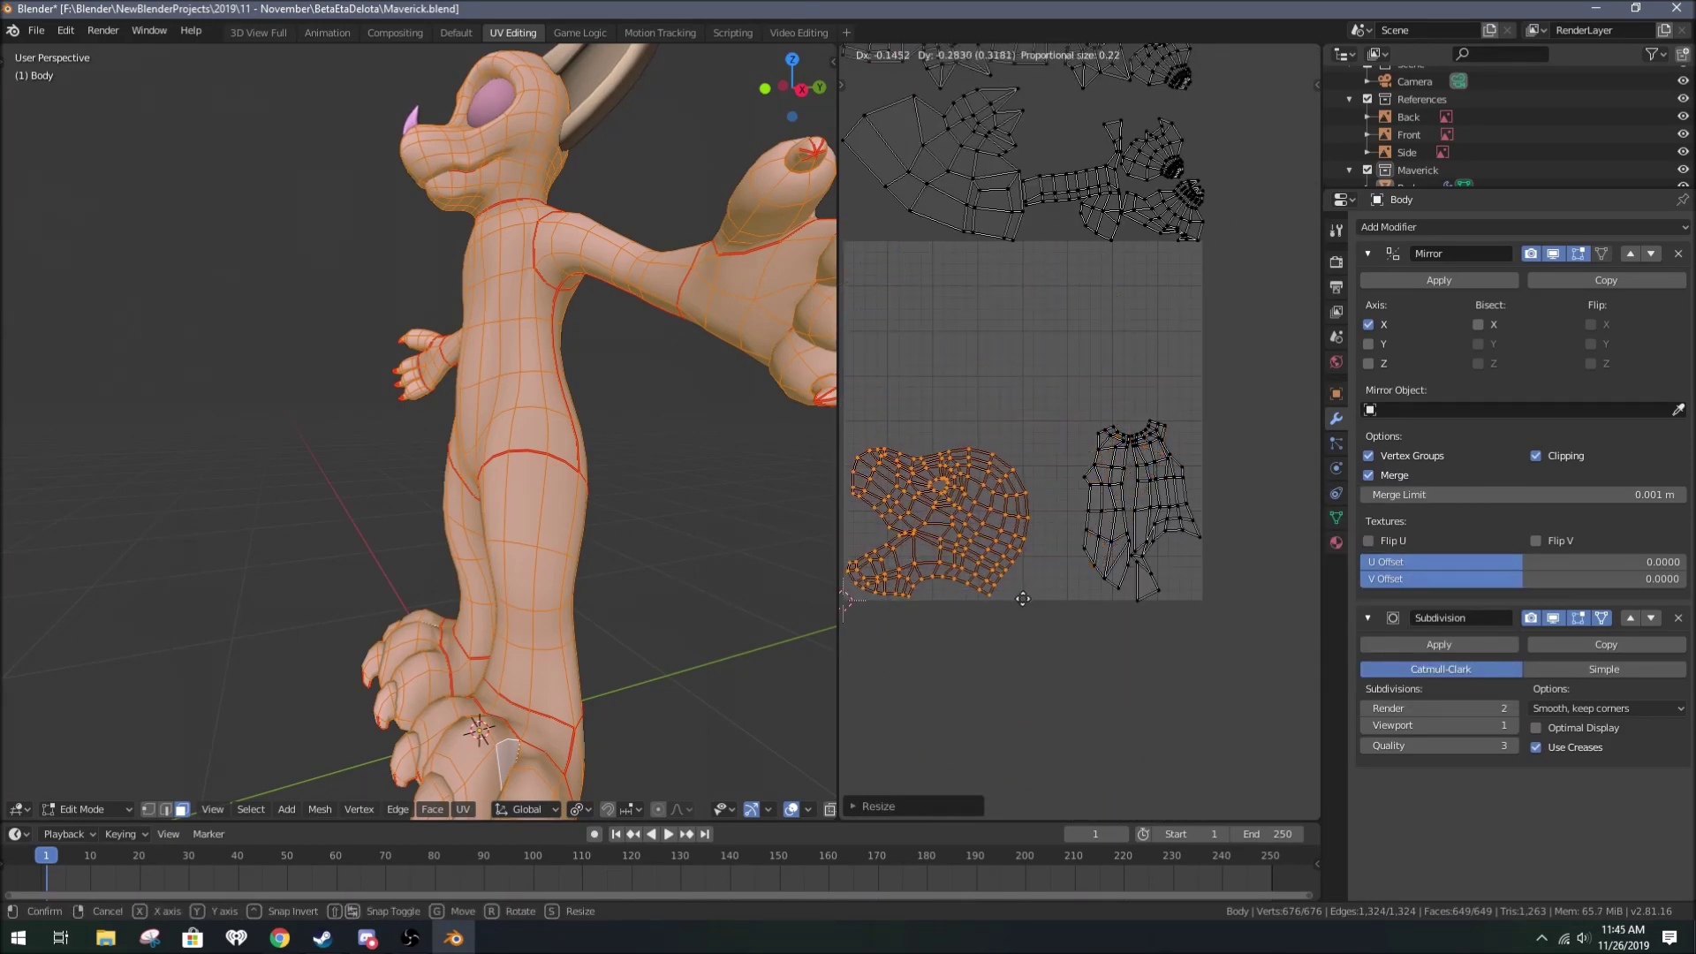
Step: Resize the left-side islands and several other islands to fit the layout
click(1023, 599)
scroll(1023, 599, down, 2)
key(l)
click(1019, 387)
scroll(1020, 387, up, 1)
key(c)
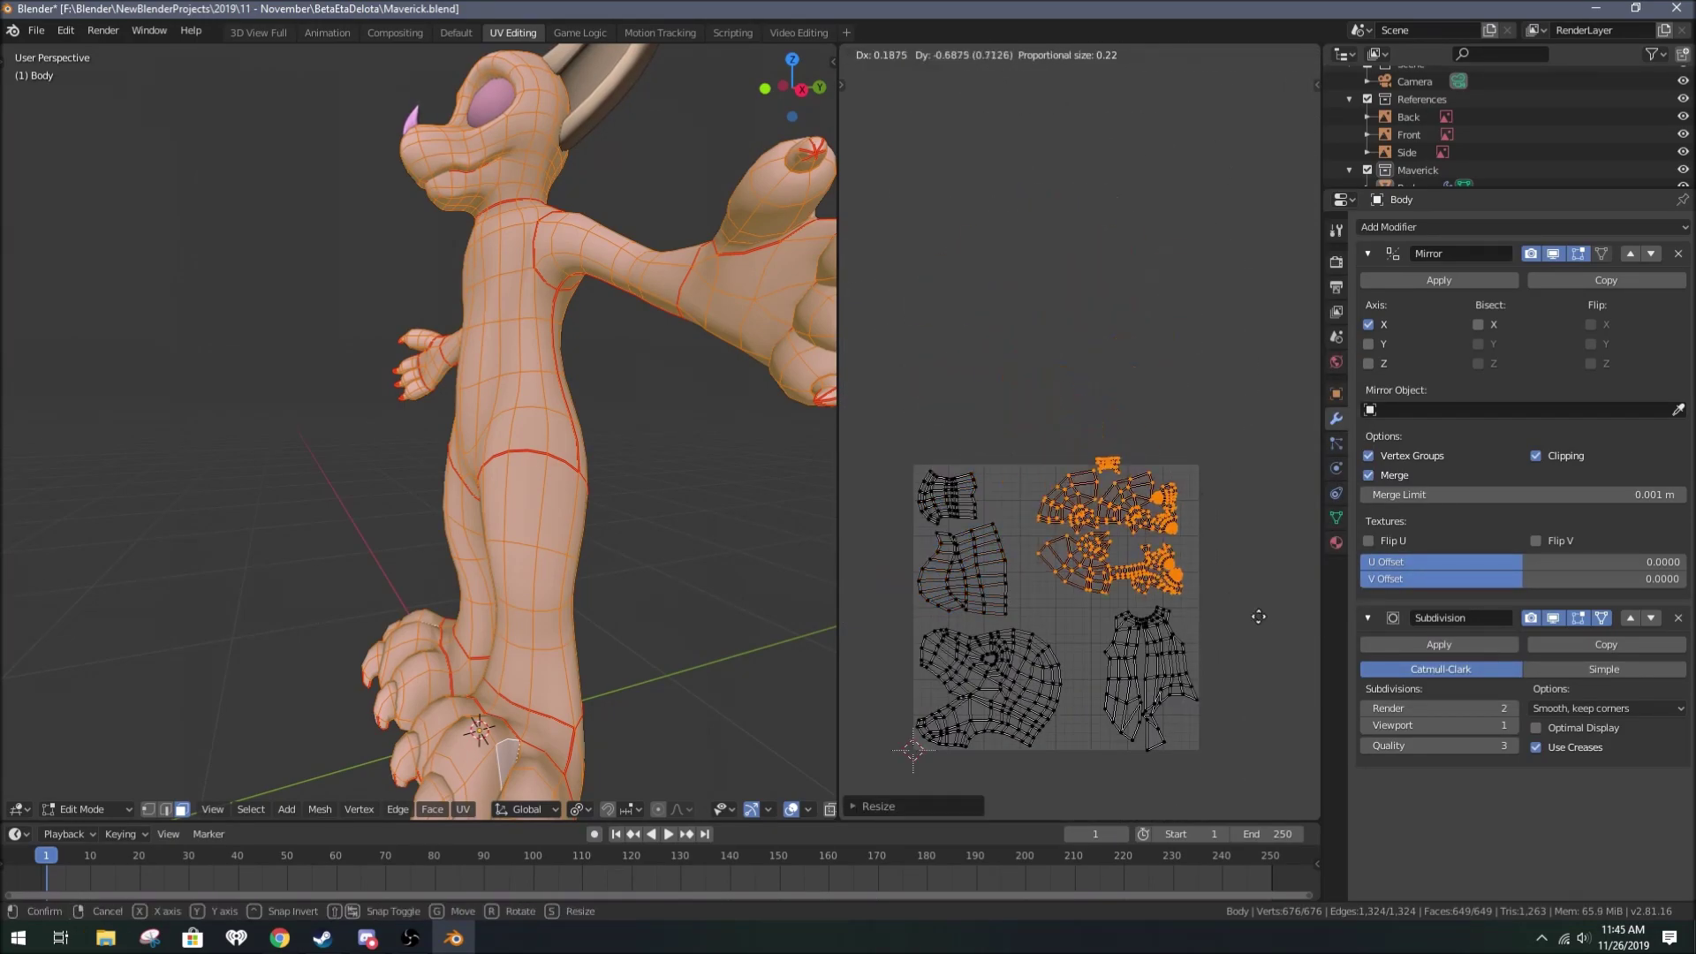
click(1258, 616)
scroll(1258, 616, up, 2)
Step: Select a small linked island and move it to a new spot
key(alt+a)
scroll(1150, 576, up, 1)
click(1067, 371)
scroll(1148, 441, up, 2)
key(alt+a)
key(l)
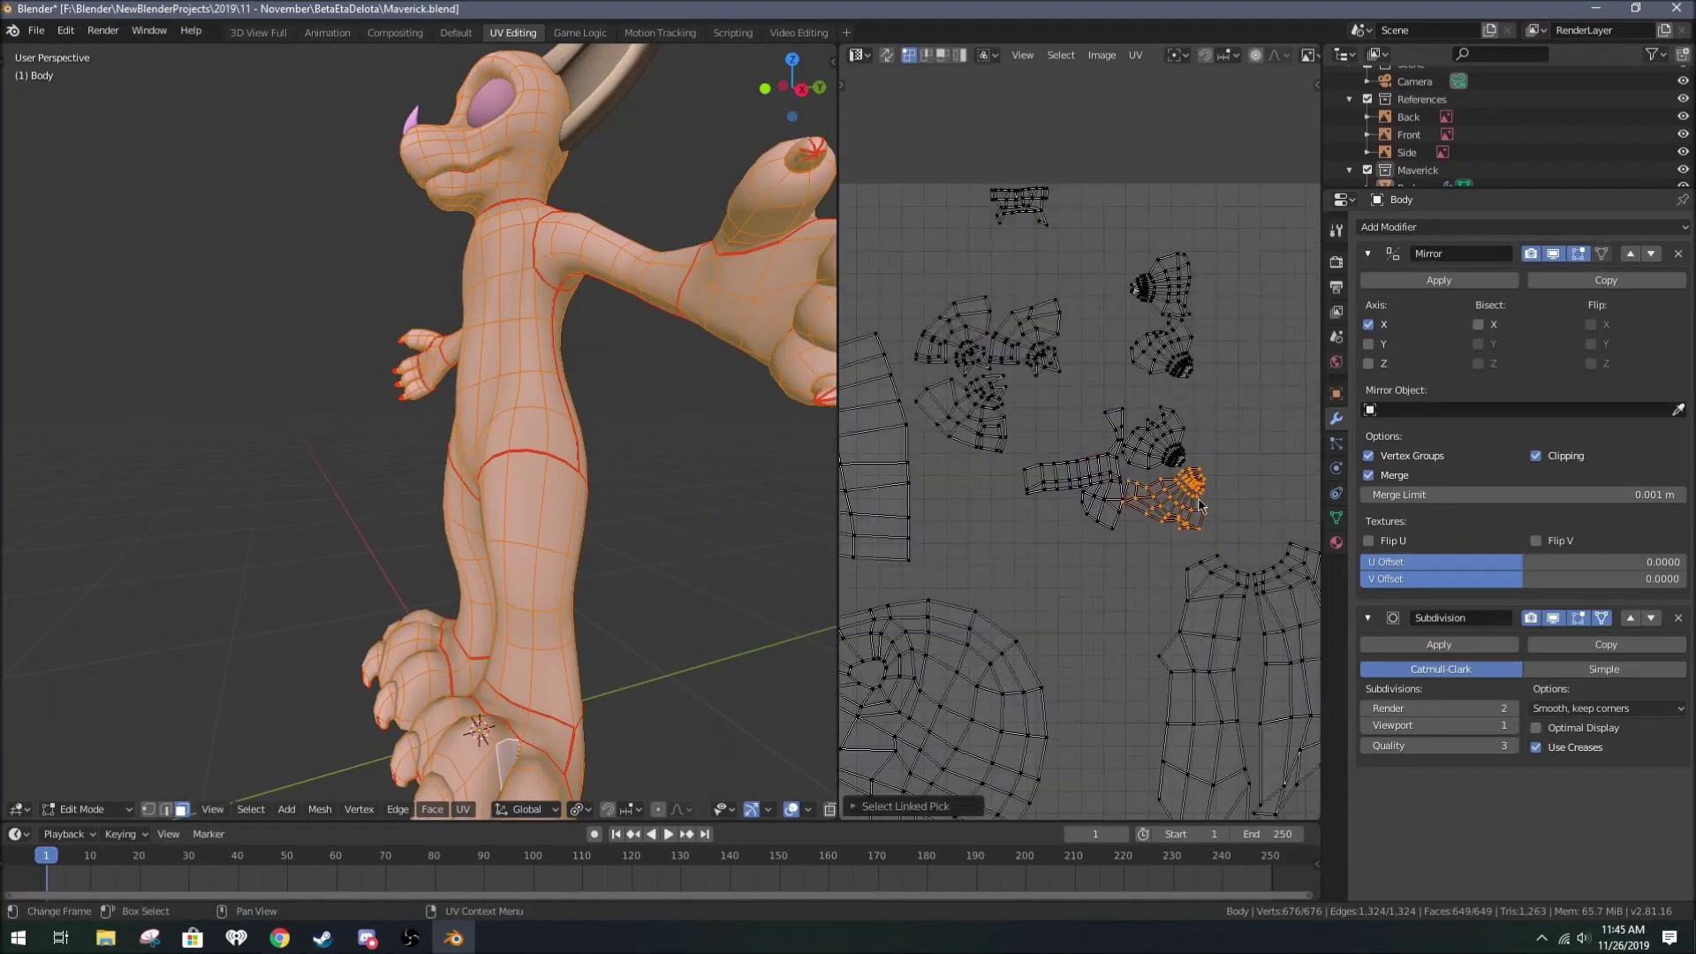
click(1080, 290)
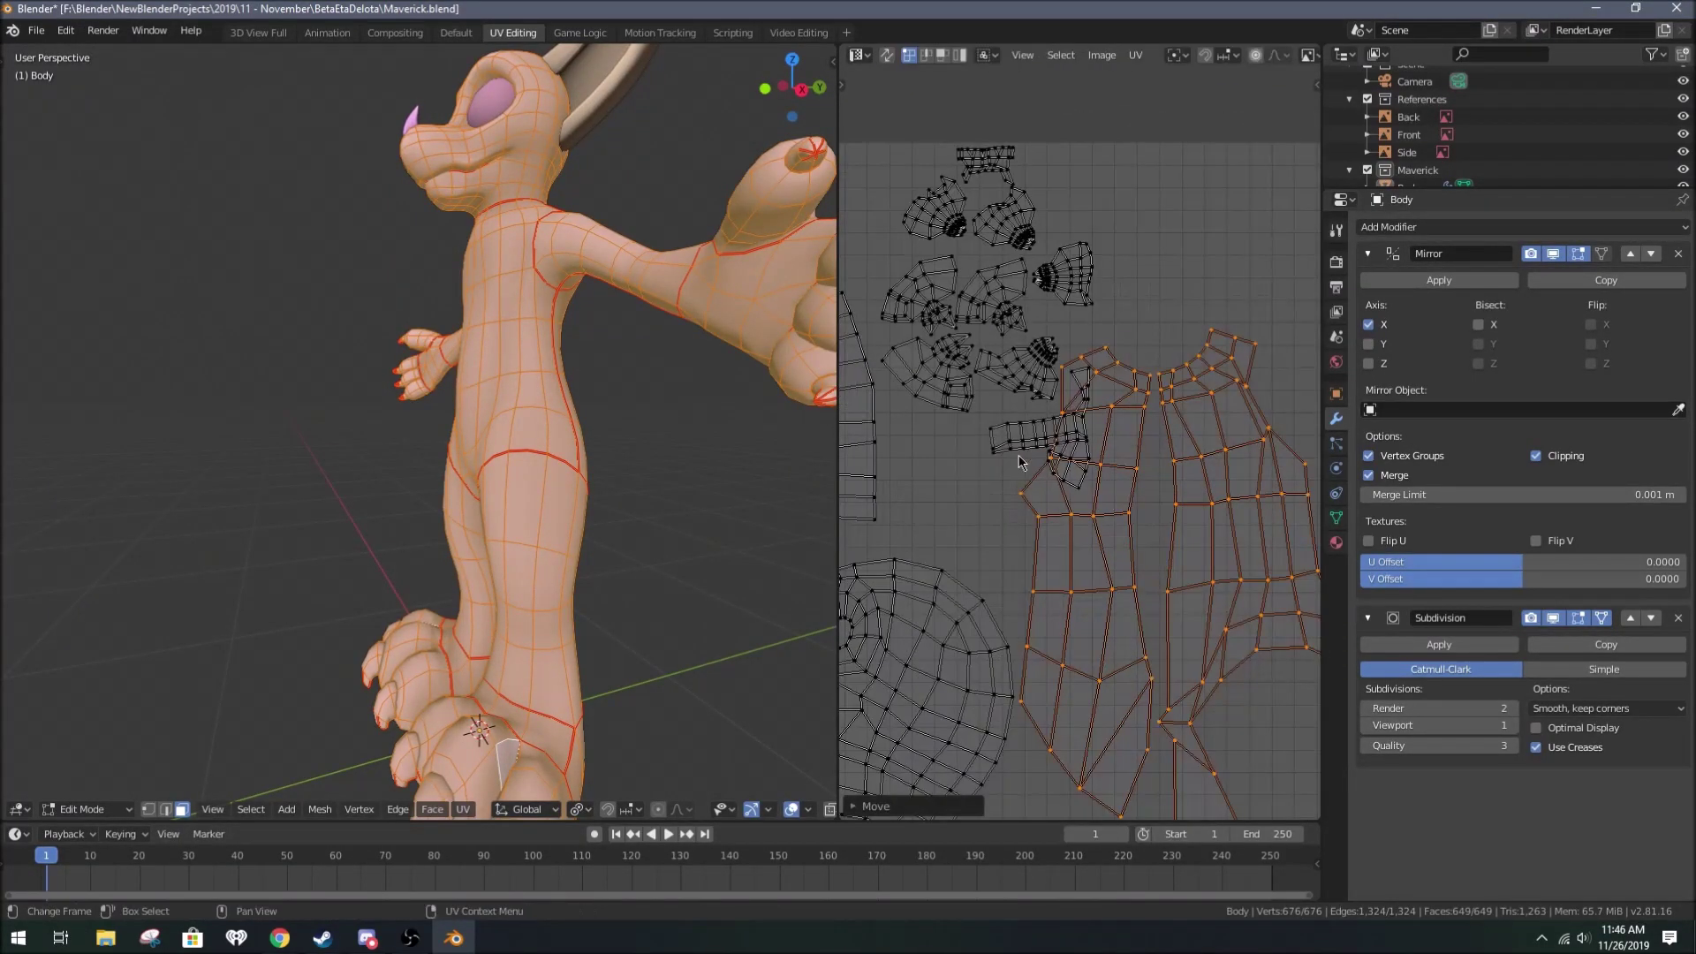
scroll(1087, 265, up, 2)
Step: Resize a selected island slightly and save the file
key(h)
key(alt+h)
key(s)
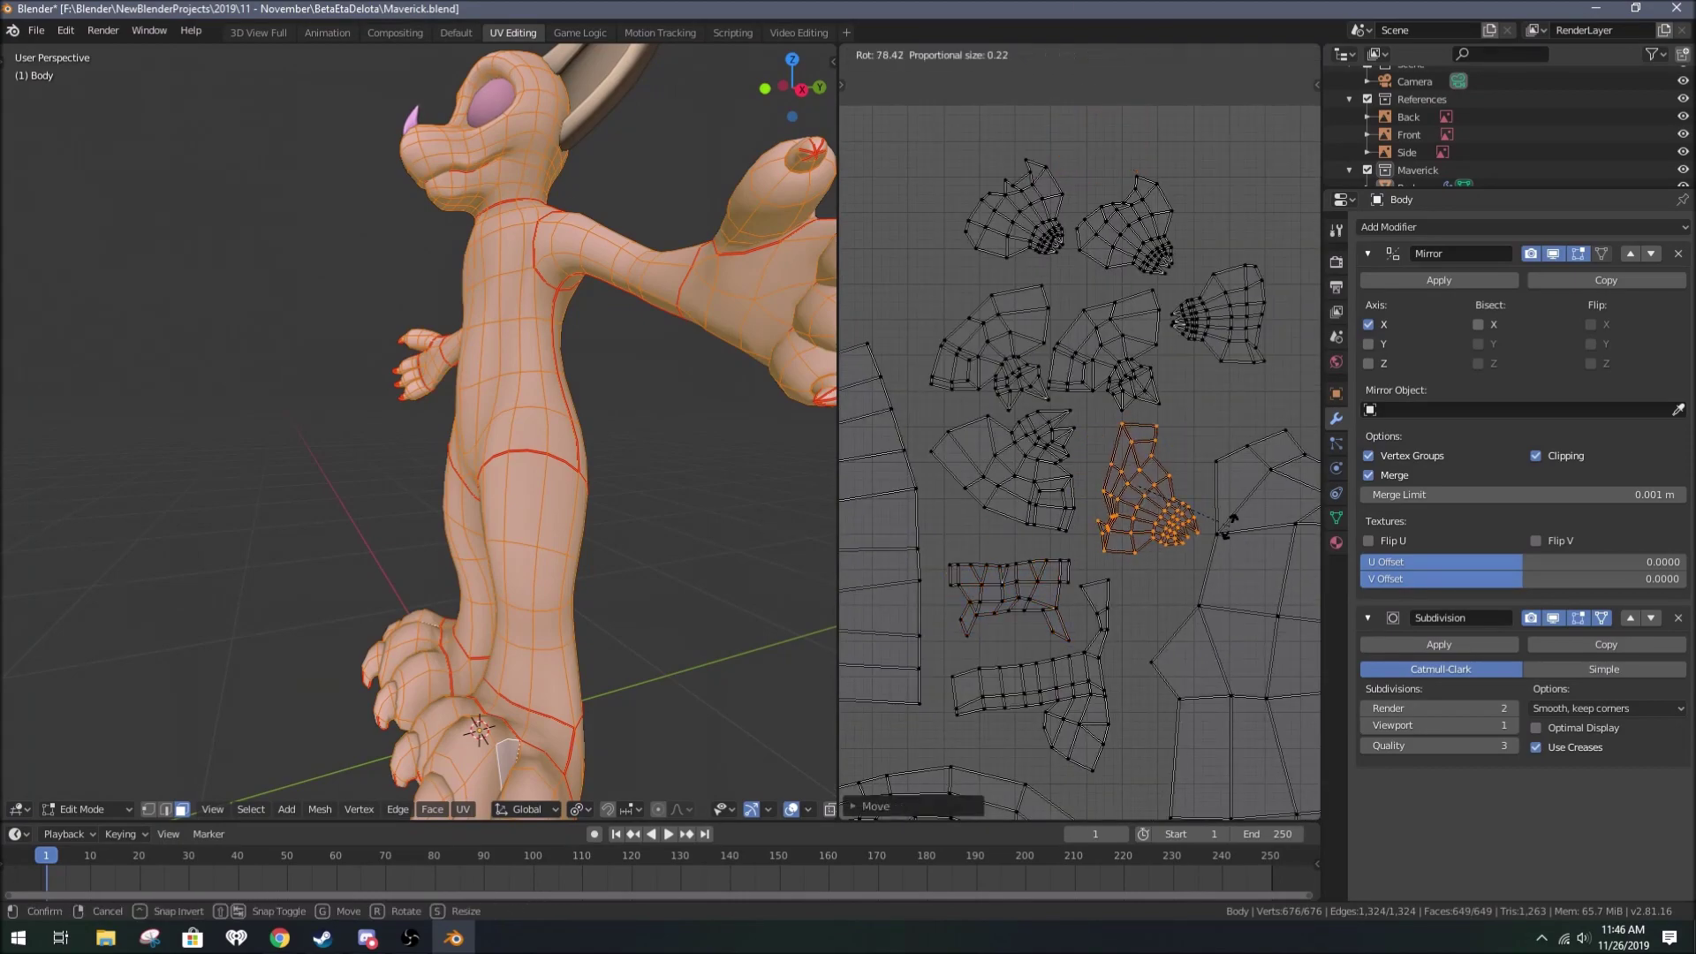
click(1227, 526)
scroll(1060, 486, down, 3)
key(l)
key(ctrl+s)
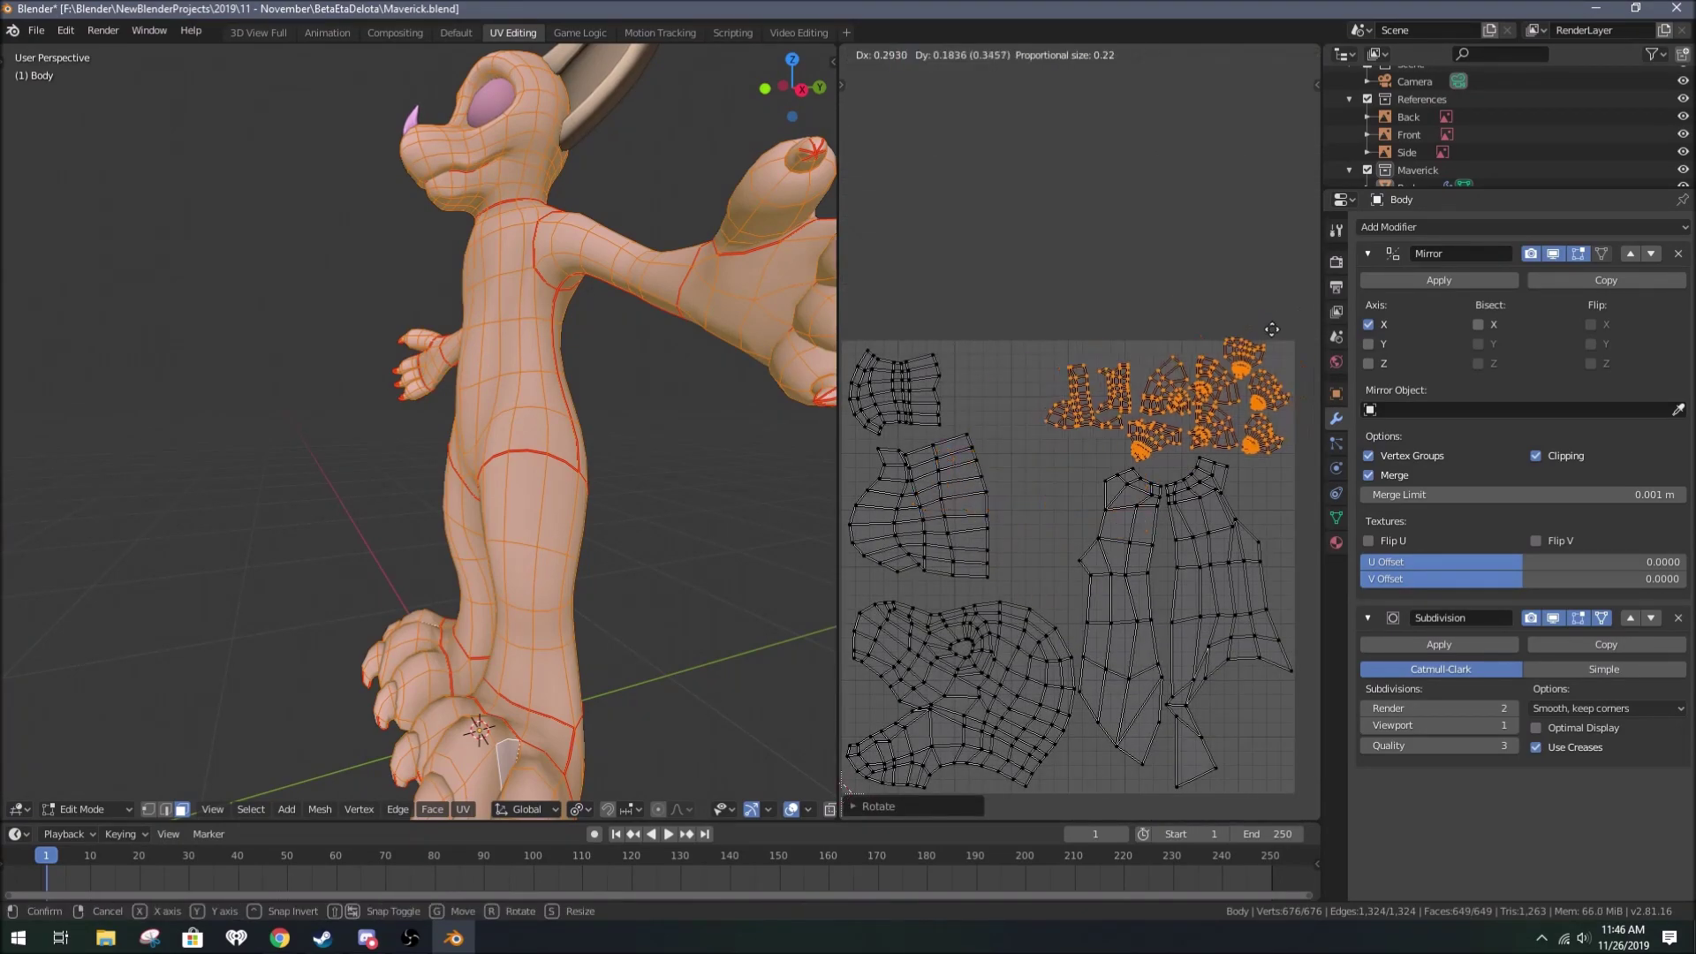
Step: Select the left island and rescale it within the UV grid
click(1271, 329)
scroll(1148, 441, up, 2)
key(l)
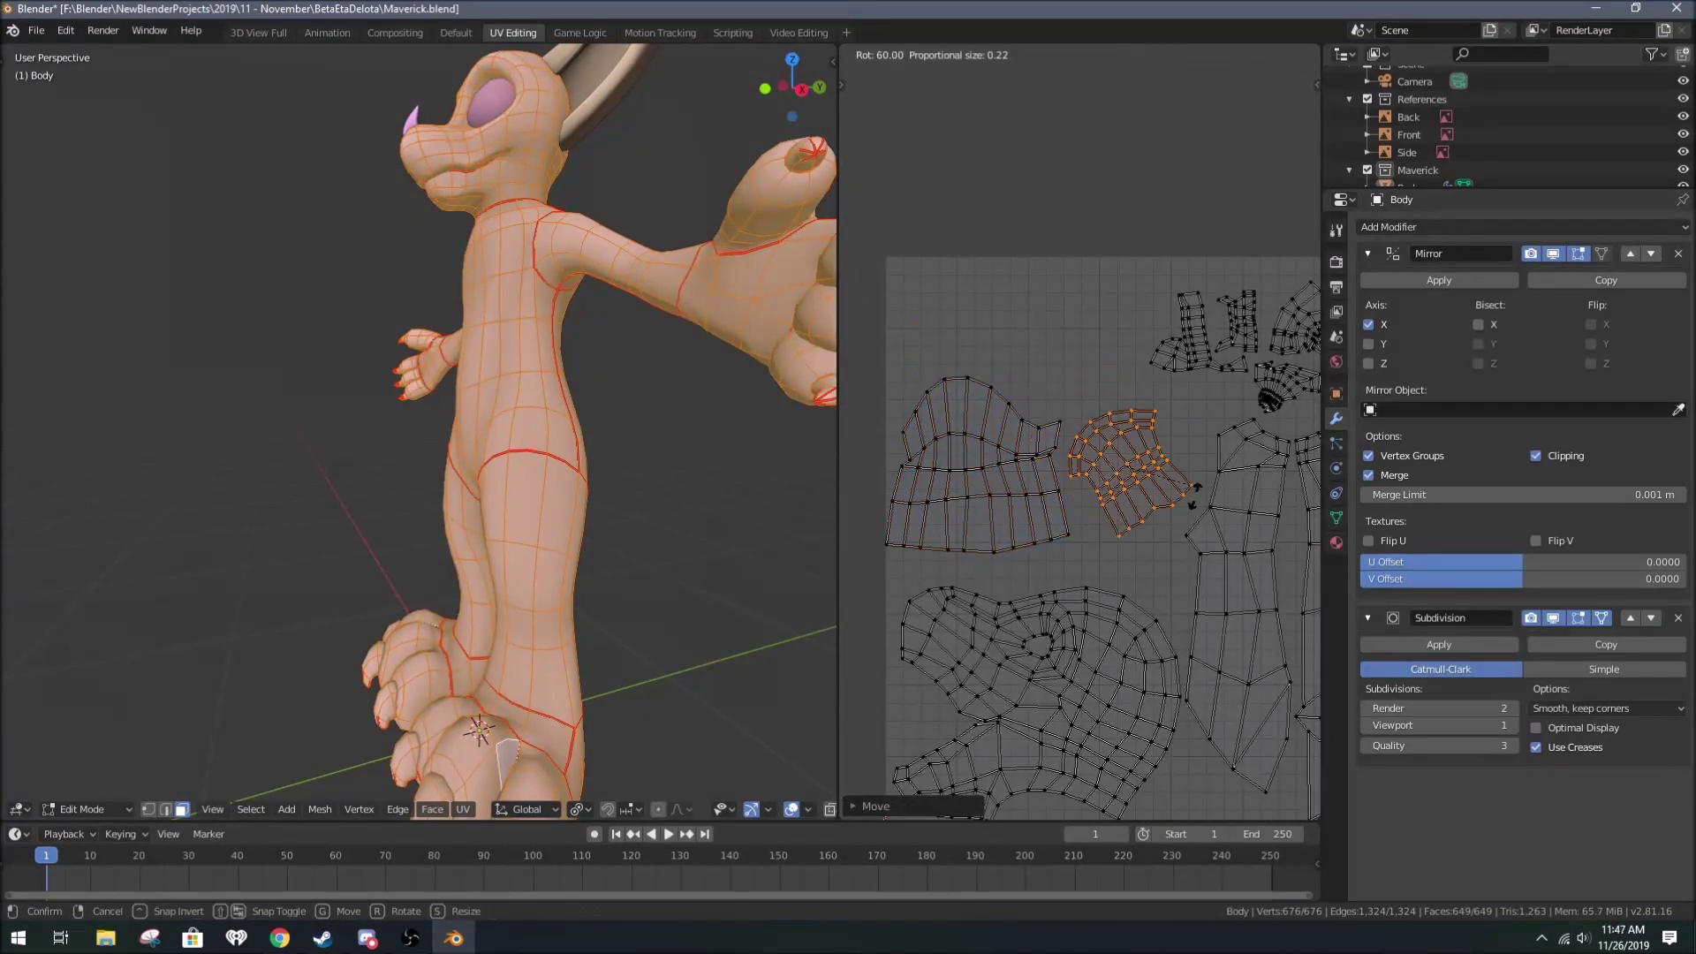
click(1137, 437)
scroll(1137, 437, down, 2)
scroll(1149, 441, up, 3)
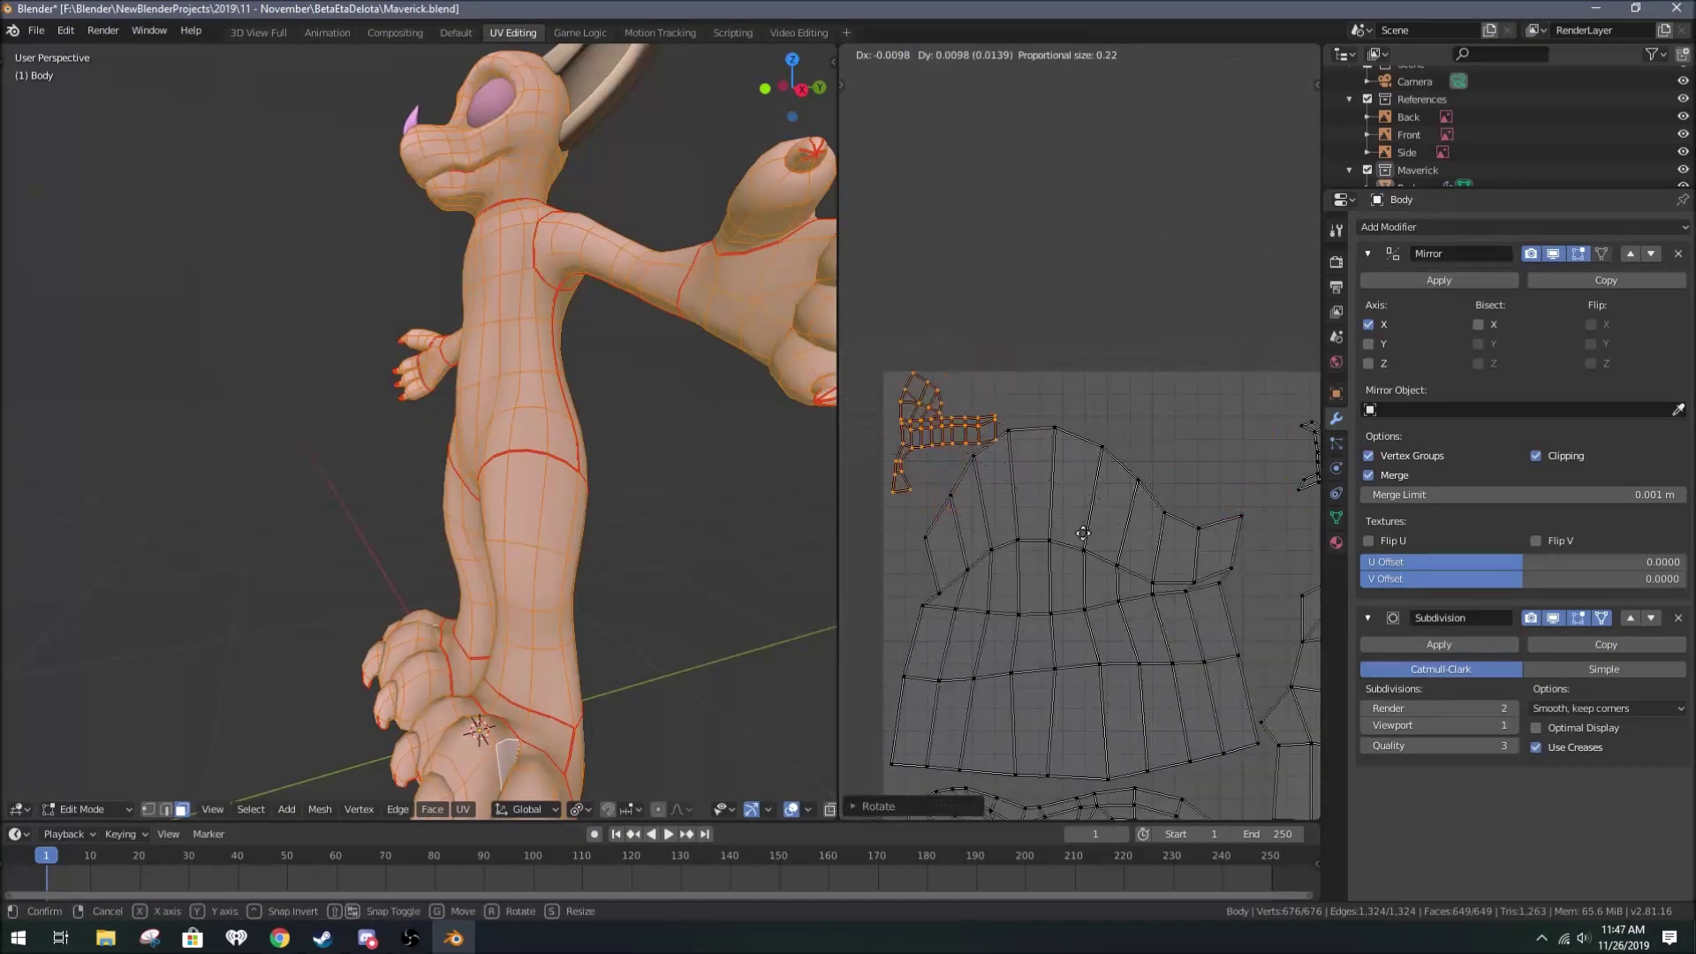
click(1208, 446)
Step: Rotate the small claw island and drag it to the upper left gap
key(l)
scroll(1208, 446, up, 2)
key(g)
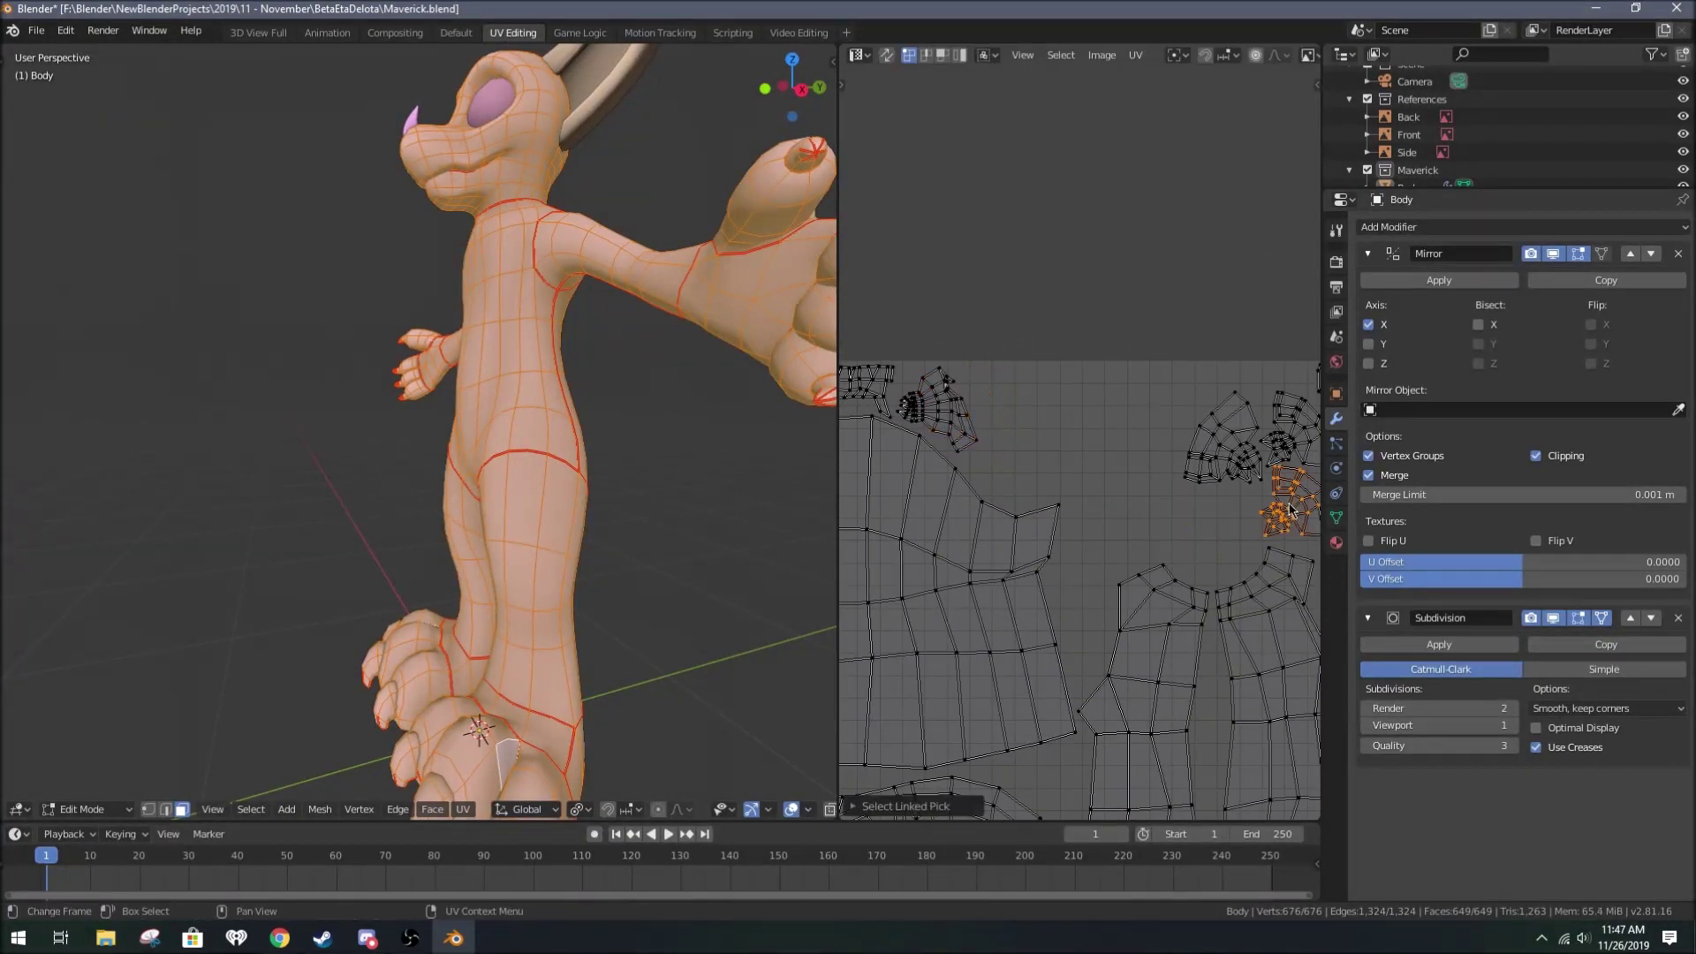
drag(1290, 509, 948, 500)
scroll(948, 501, down, 1)
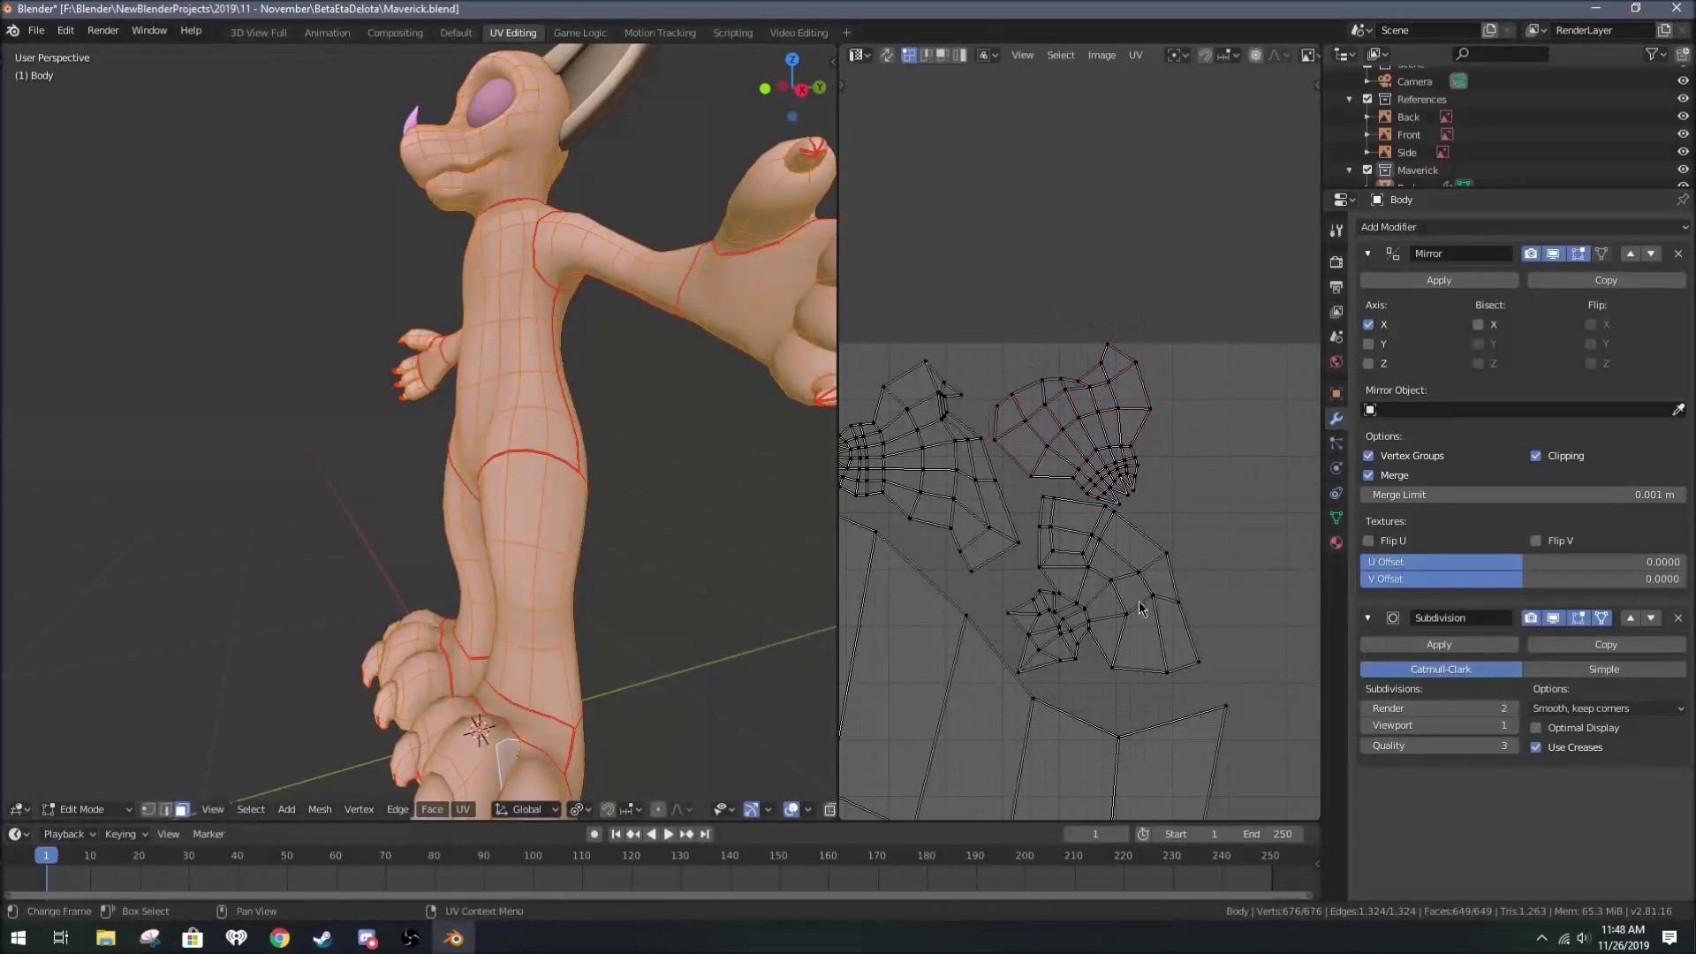
scroll(1090, 528, down, 3)
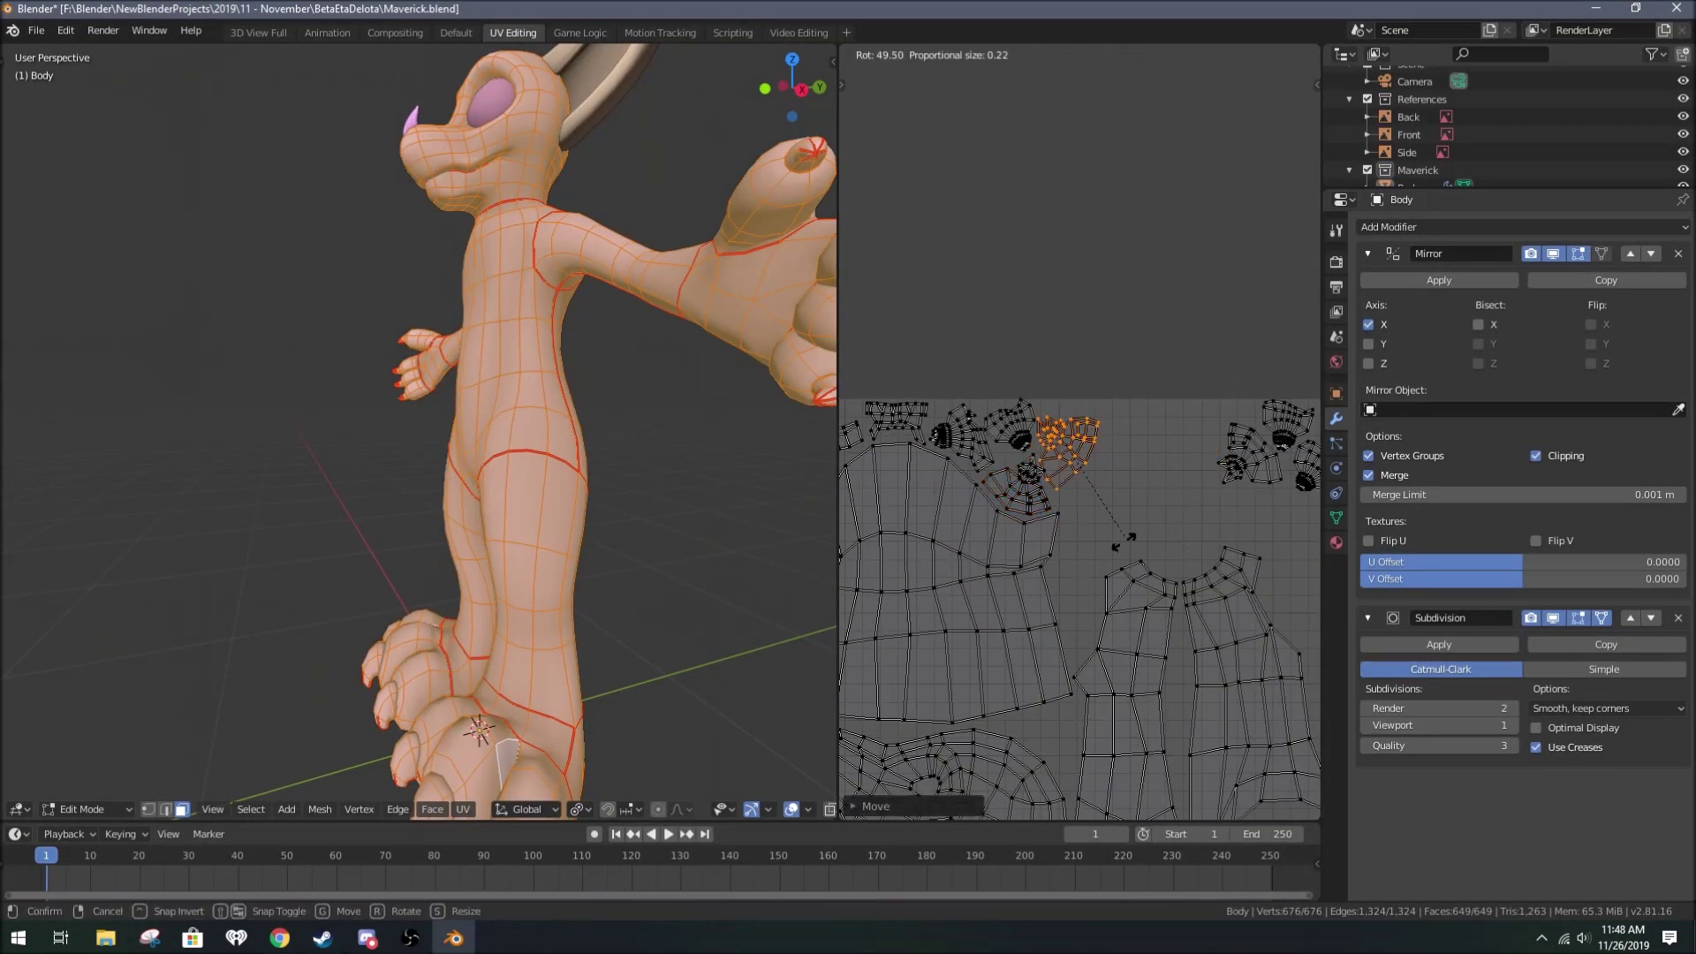
click(1148, 495)
Step: Reposition the torso island and move a small island into a remaining gap
key(l)
key(s)
click(1184, 495)
key(g)
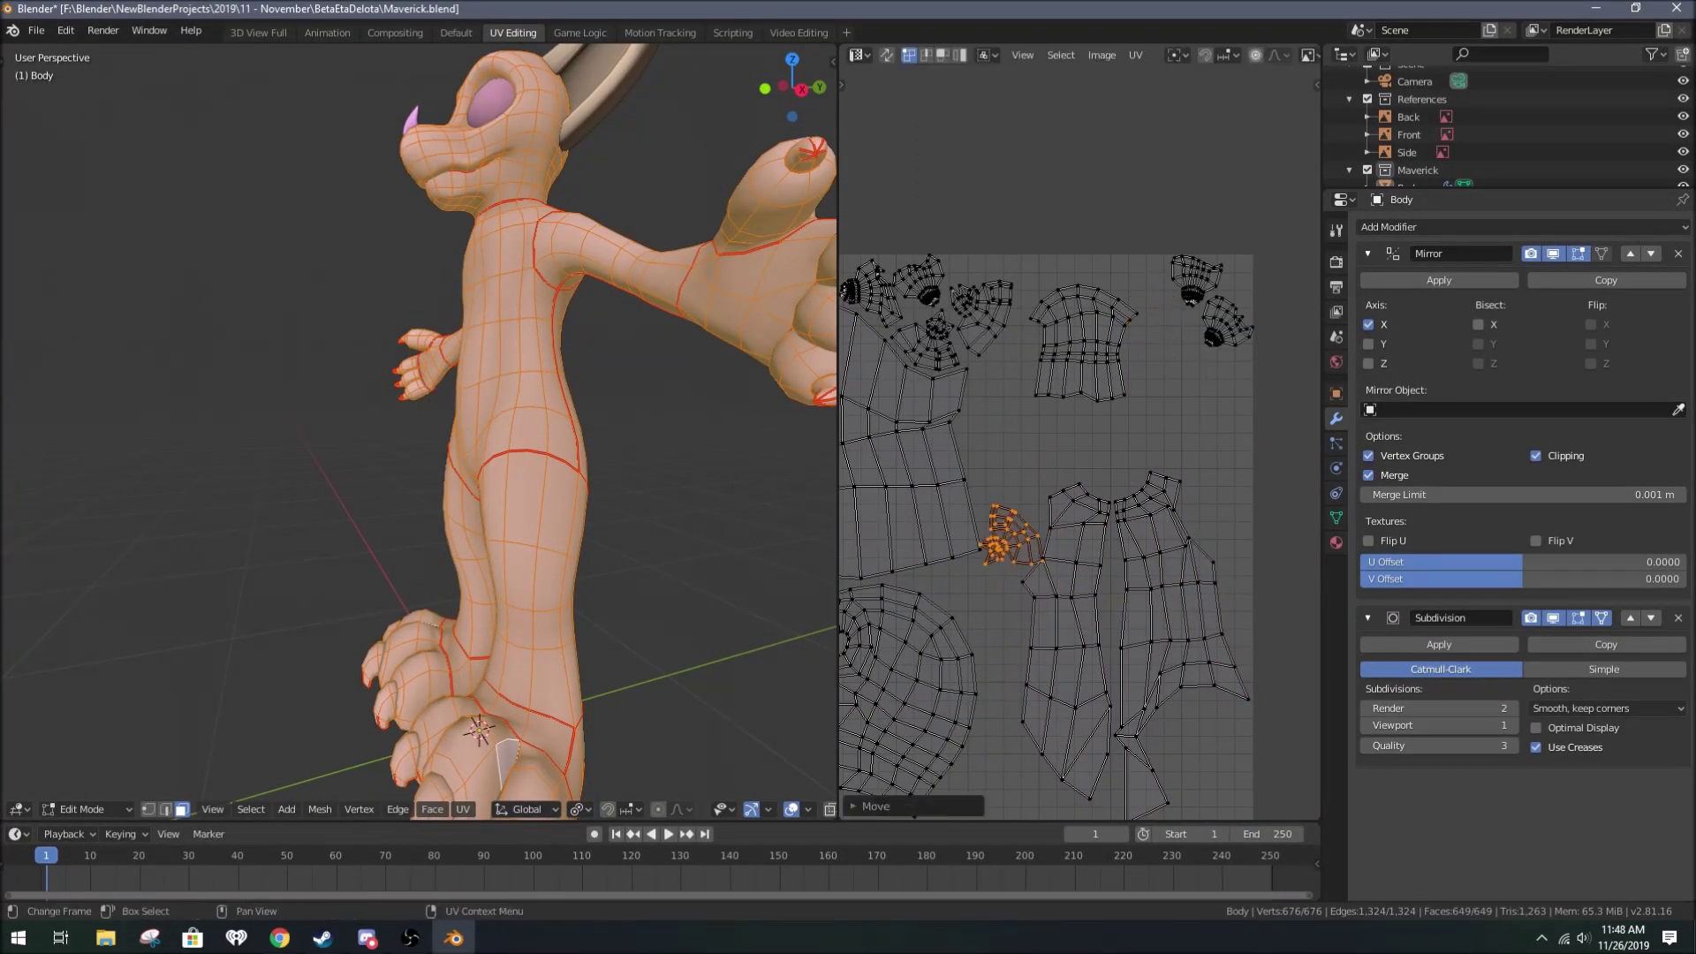
key(l)
key(g)
click(984, 520)
middle_drag(984, 520, 1035, 490)
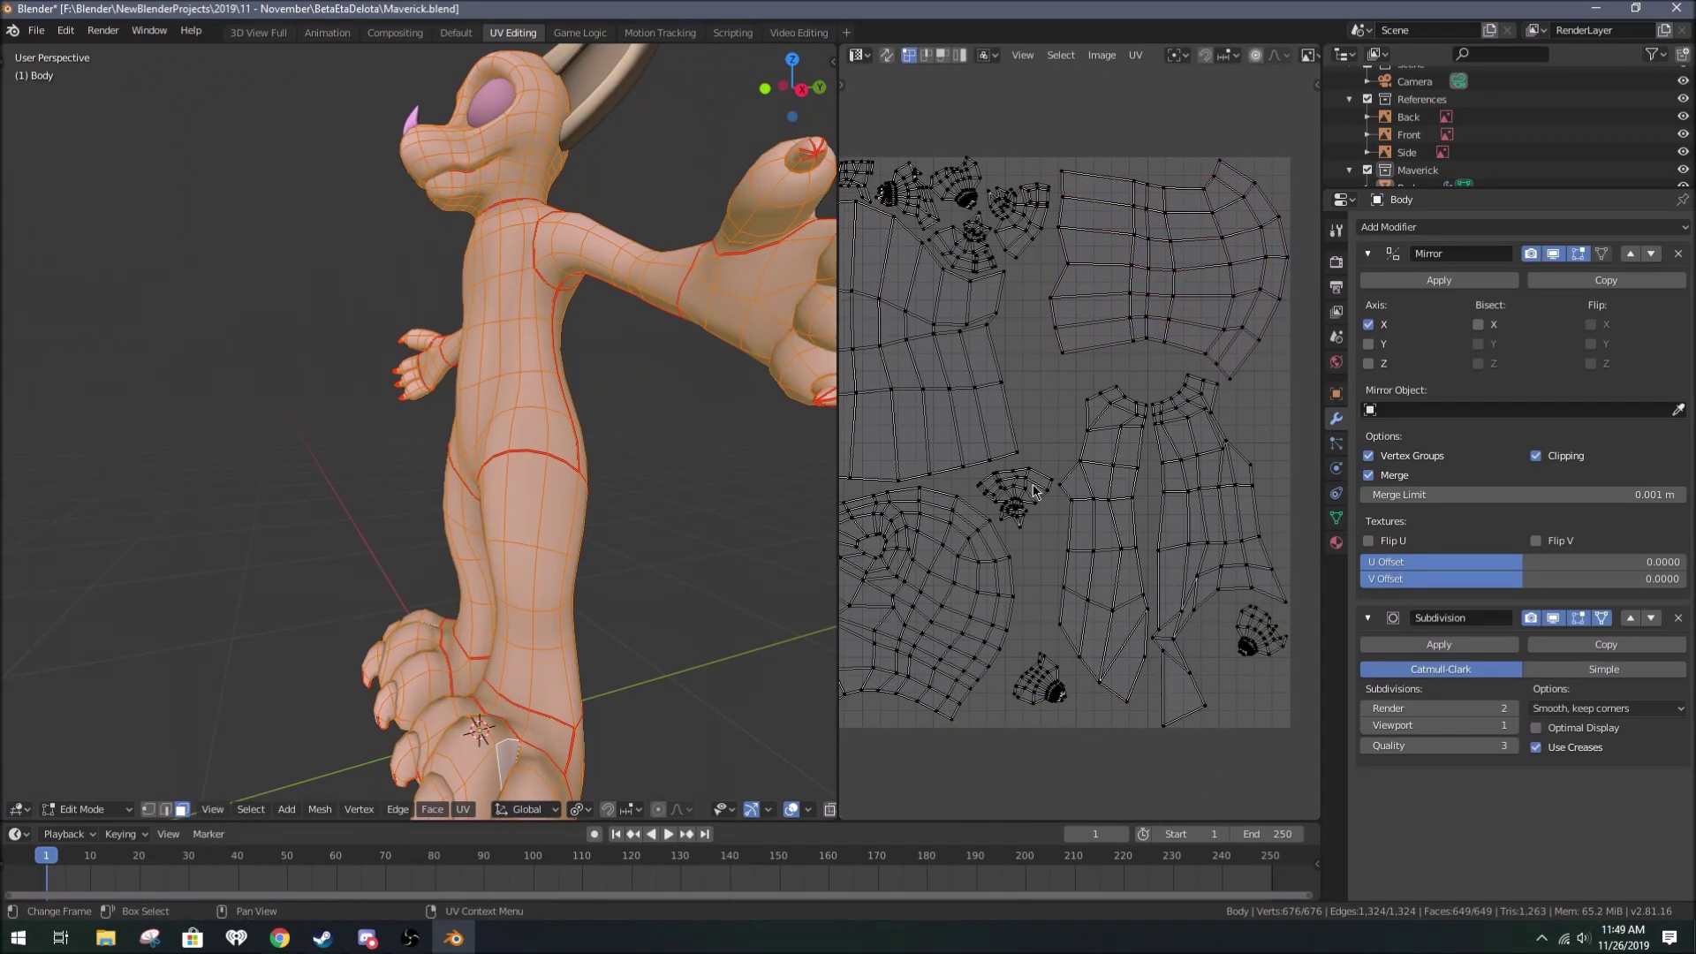
click(1103, 586)
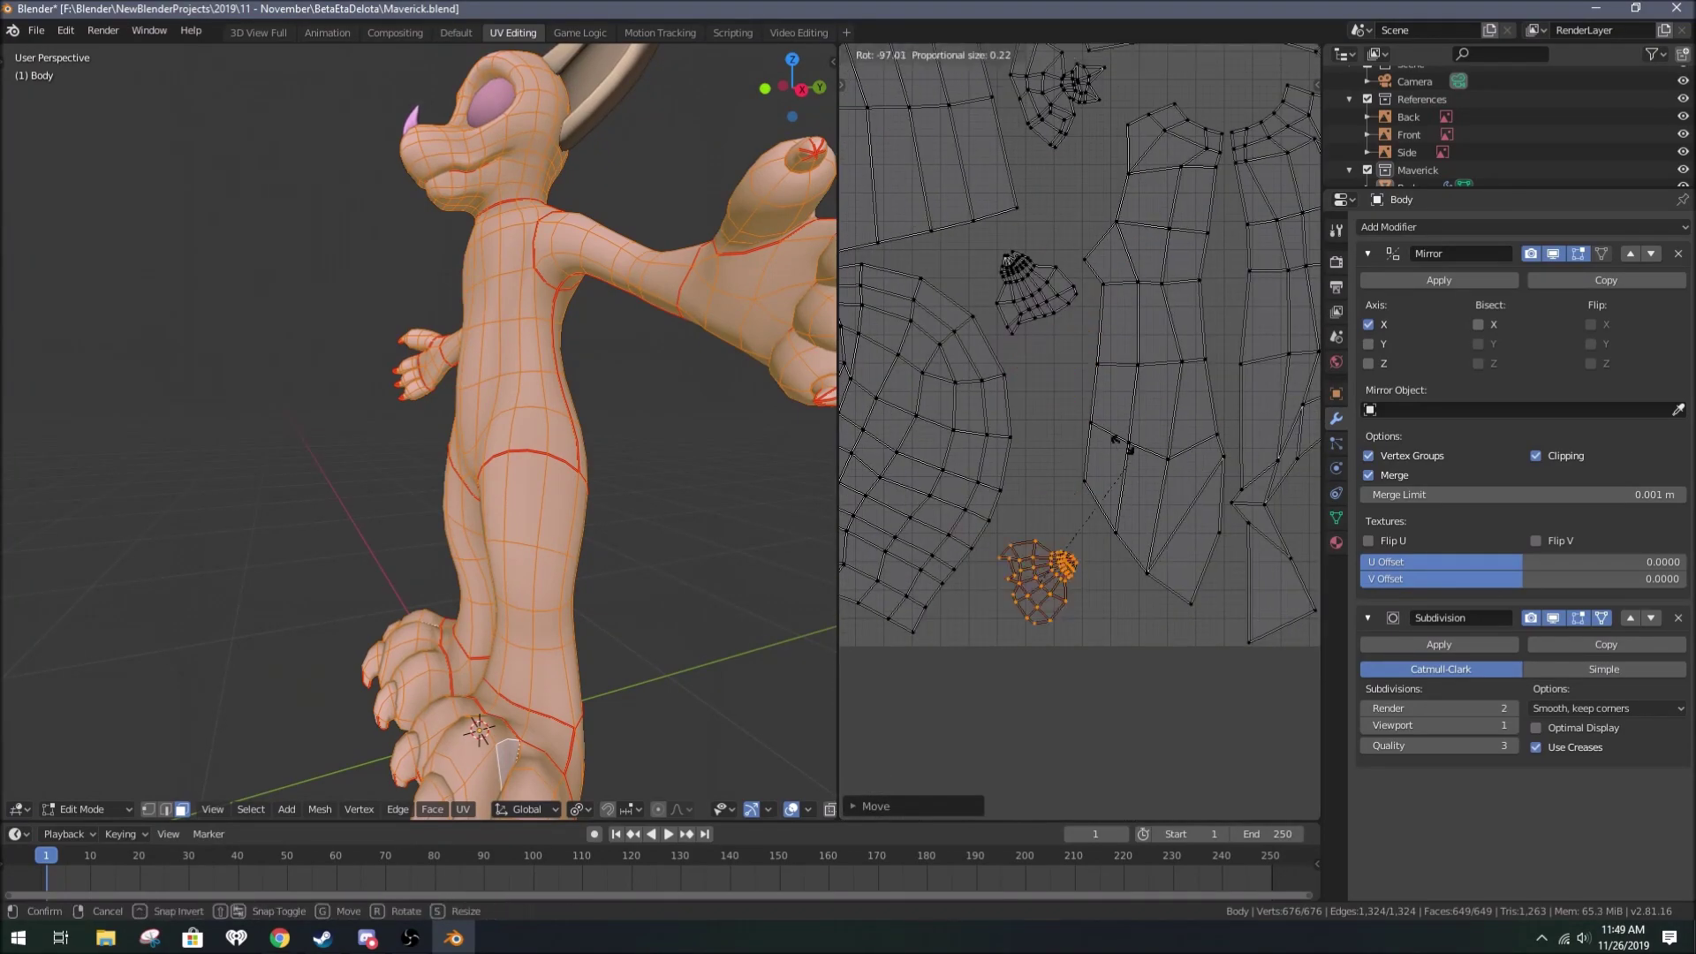
Step: Orbit the model around to a front view
scroll(1103, 587, up, 4)
scroll(1103, 586, down, 5)
middle_drag(530, 397, 604, 383)
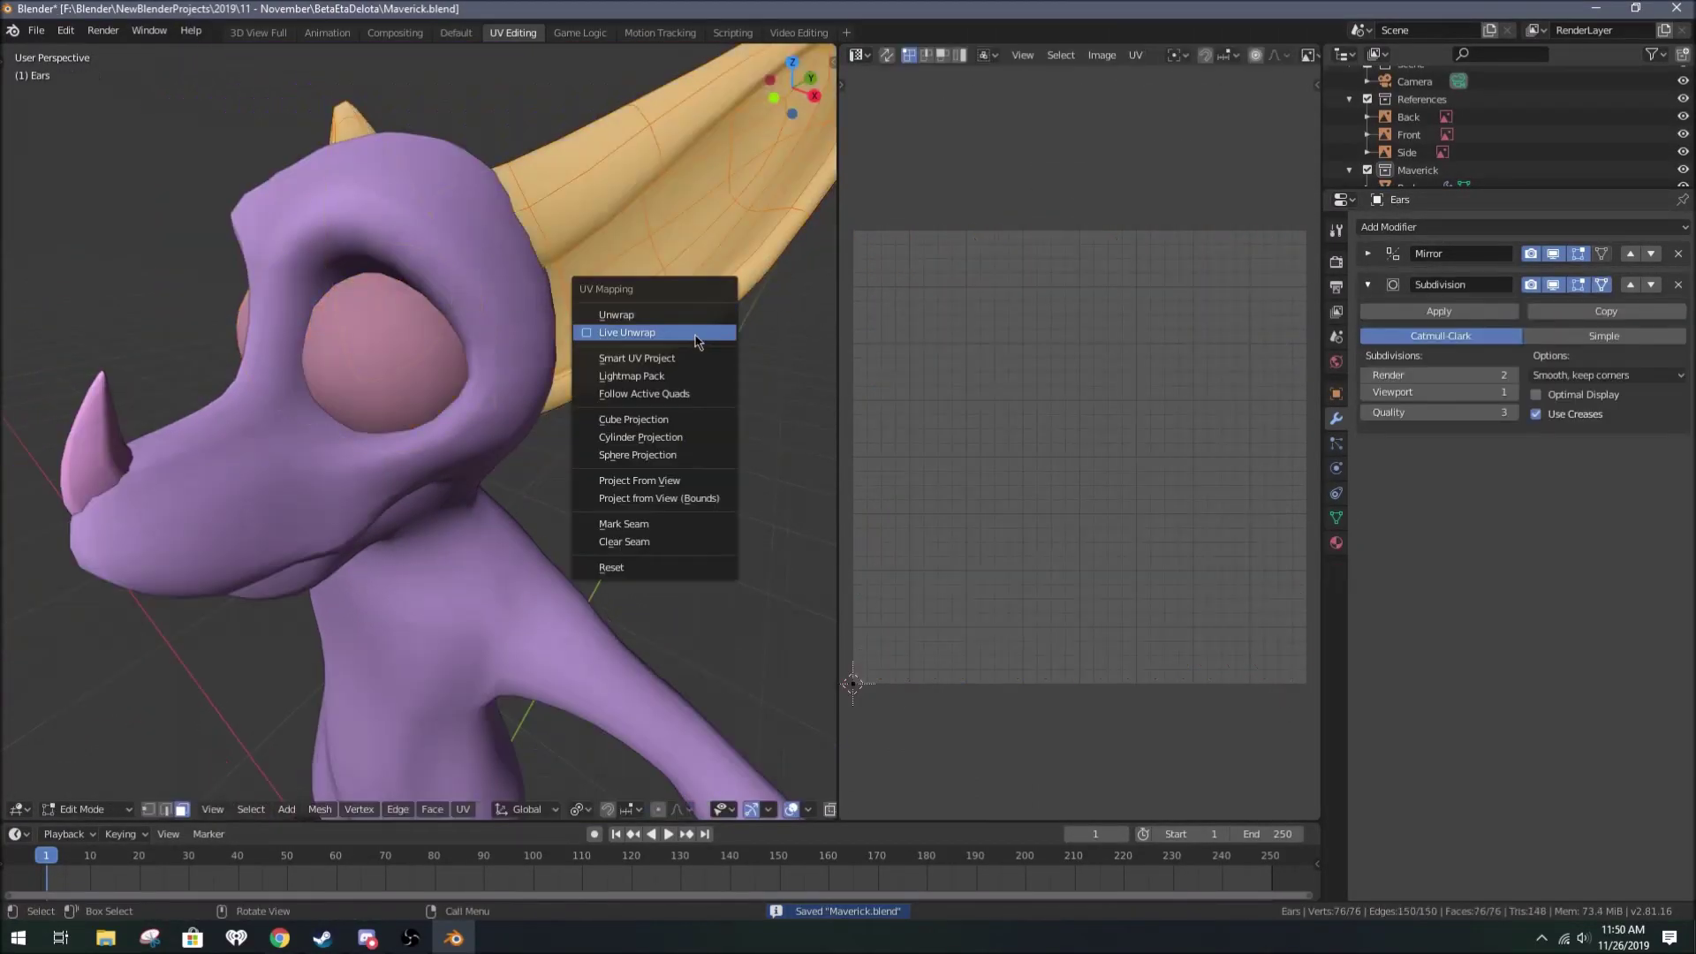
Step: Mark a seam along the ear edges using the Mark Seam search
key(Escape)
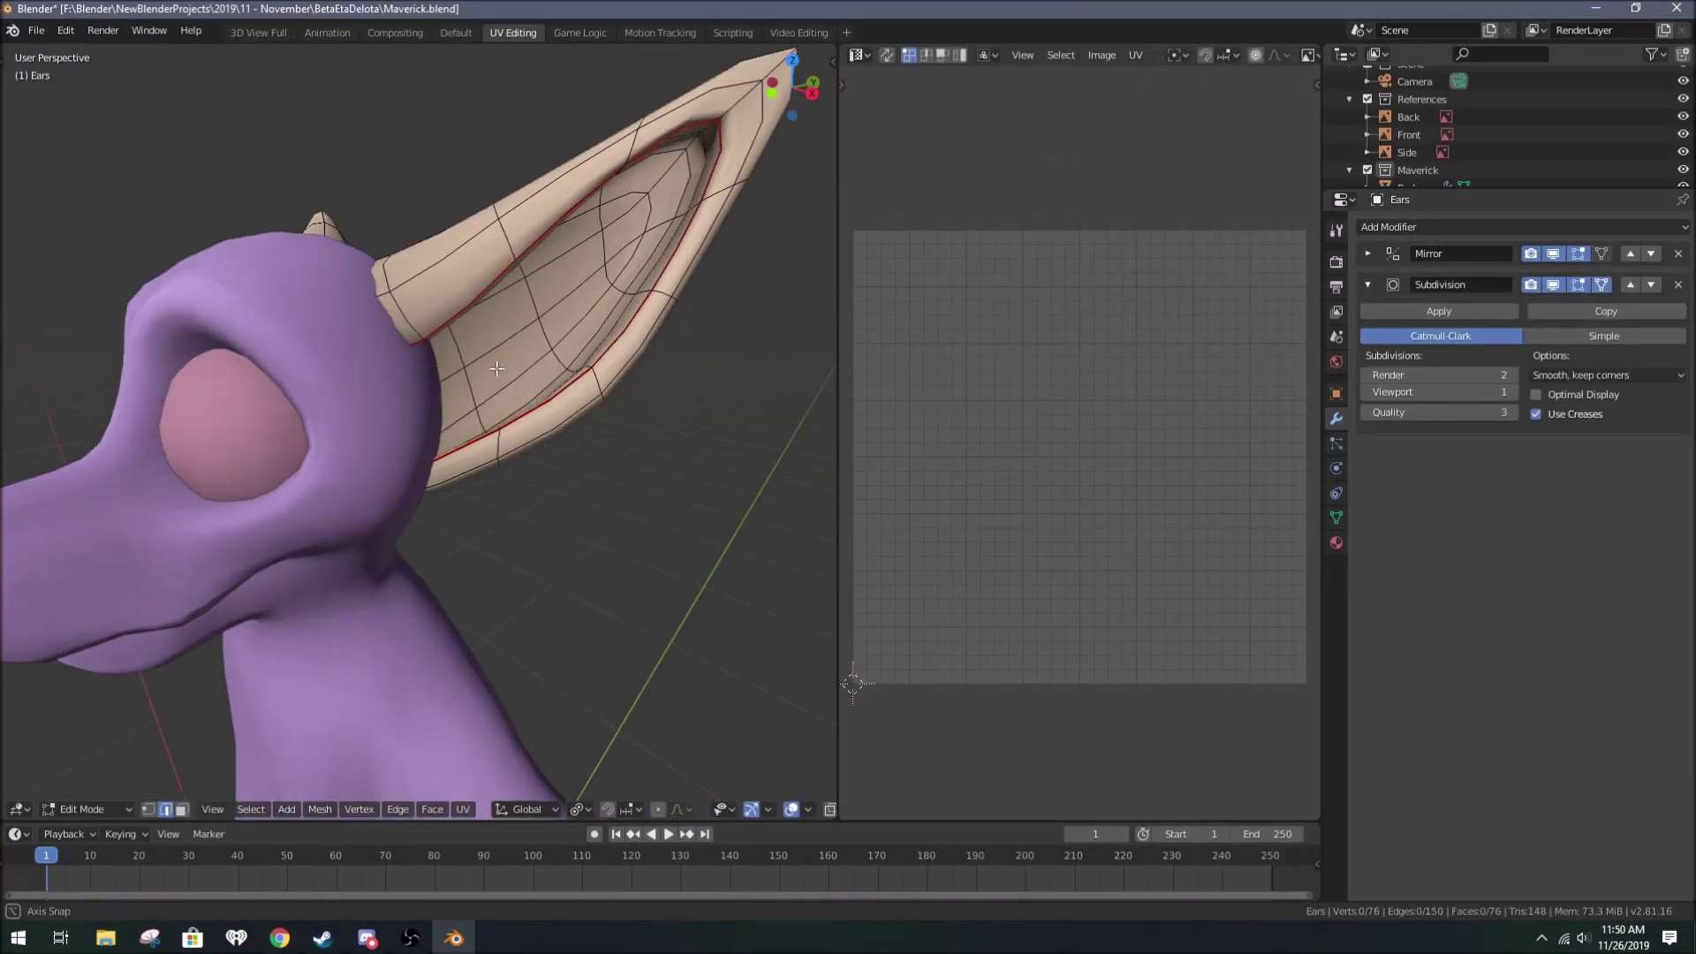
middle_drag(598, 371, 505, 525)
key(F3)
text(Mark Seam)
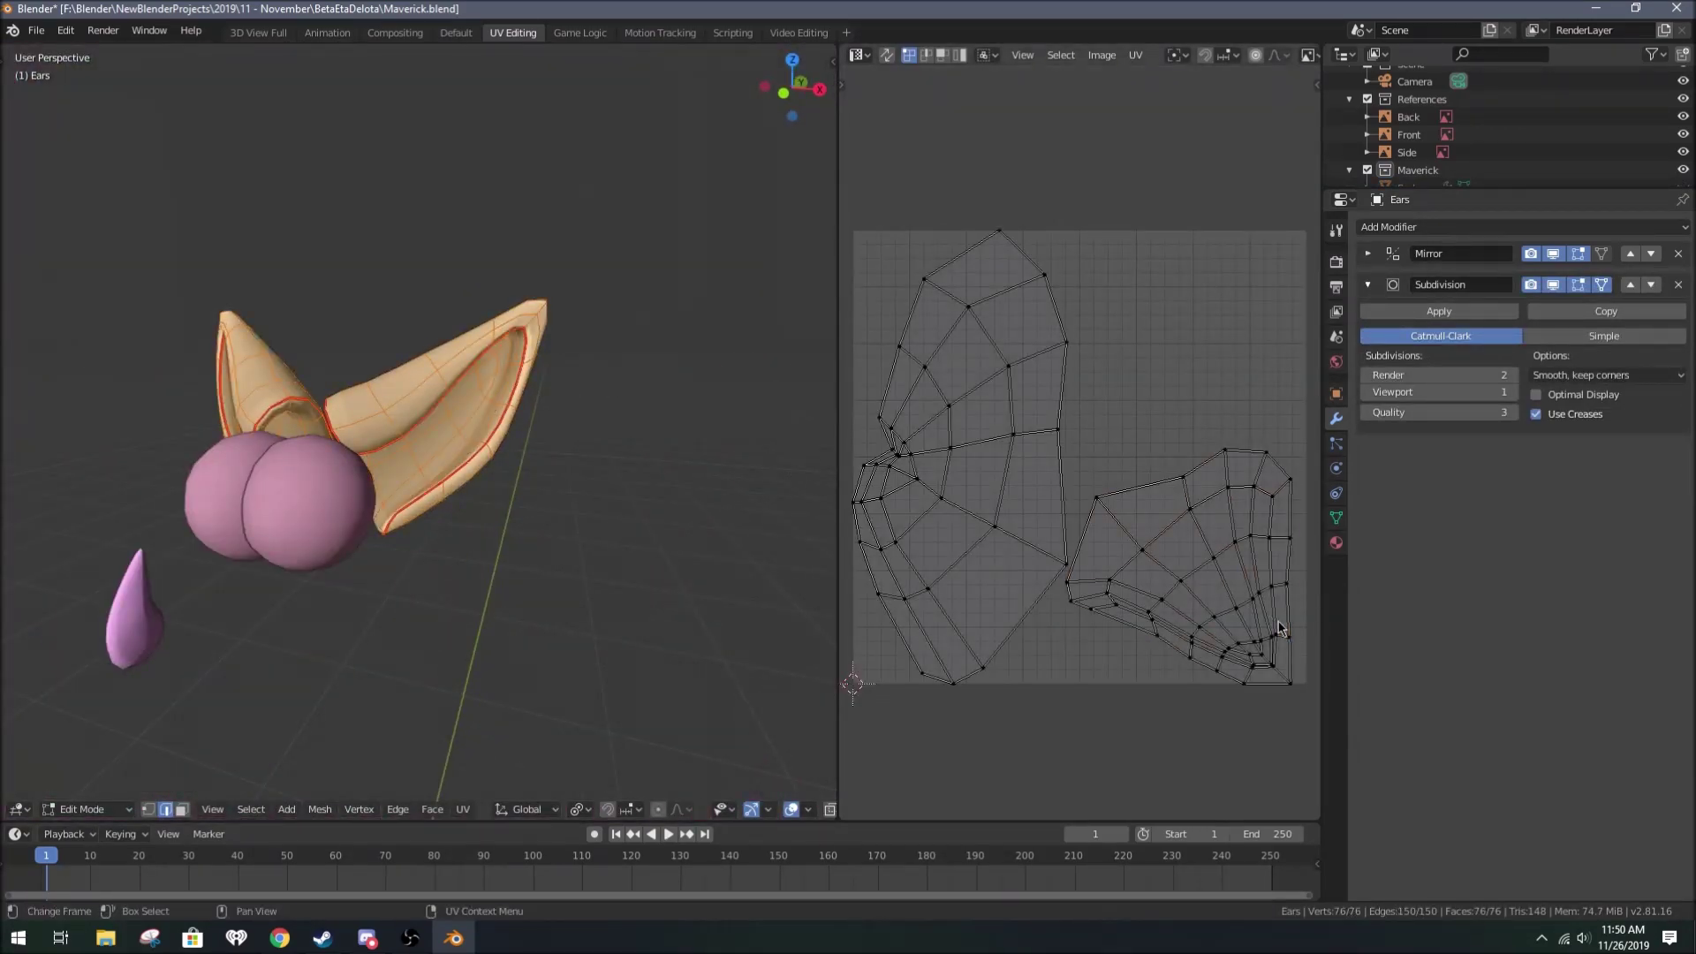
Step: Slide the ear UV islands along the X axis in the UV Editor
scroll(1206, 445, up, 5)
key(g)
key(x)
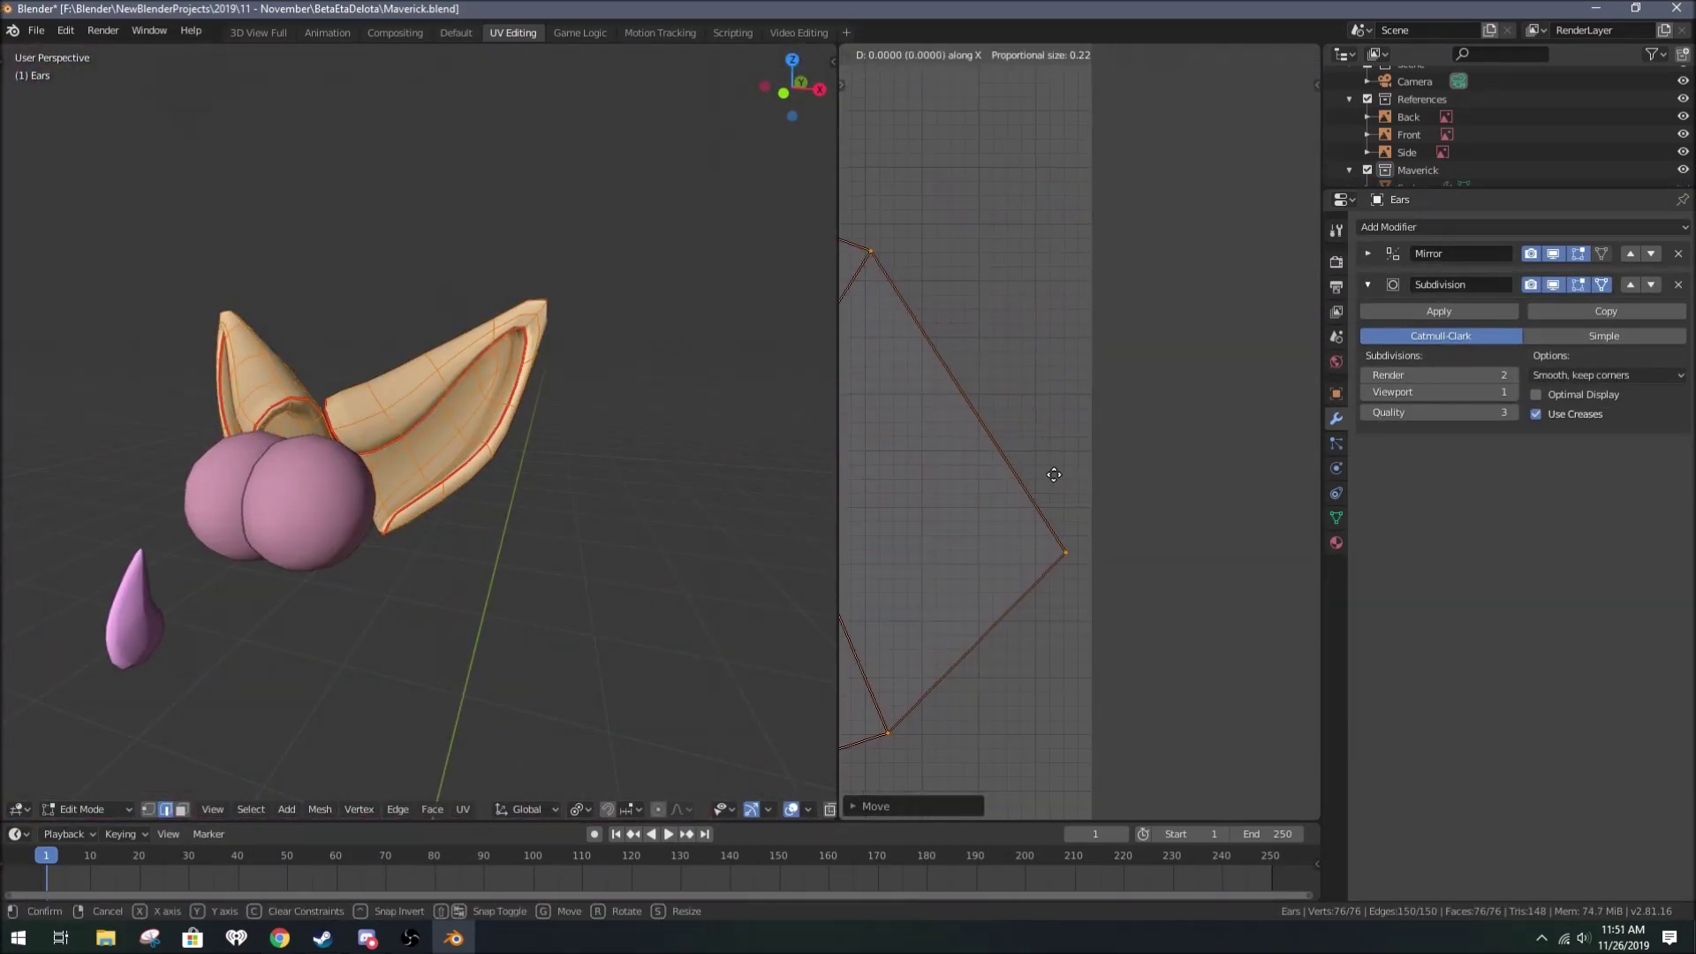
middle_drag(1133, 501, 1185, 471)
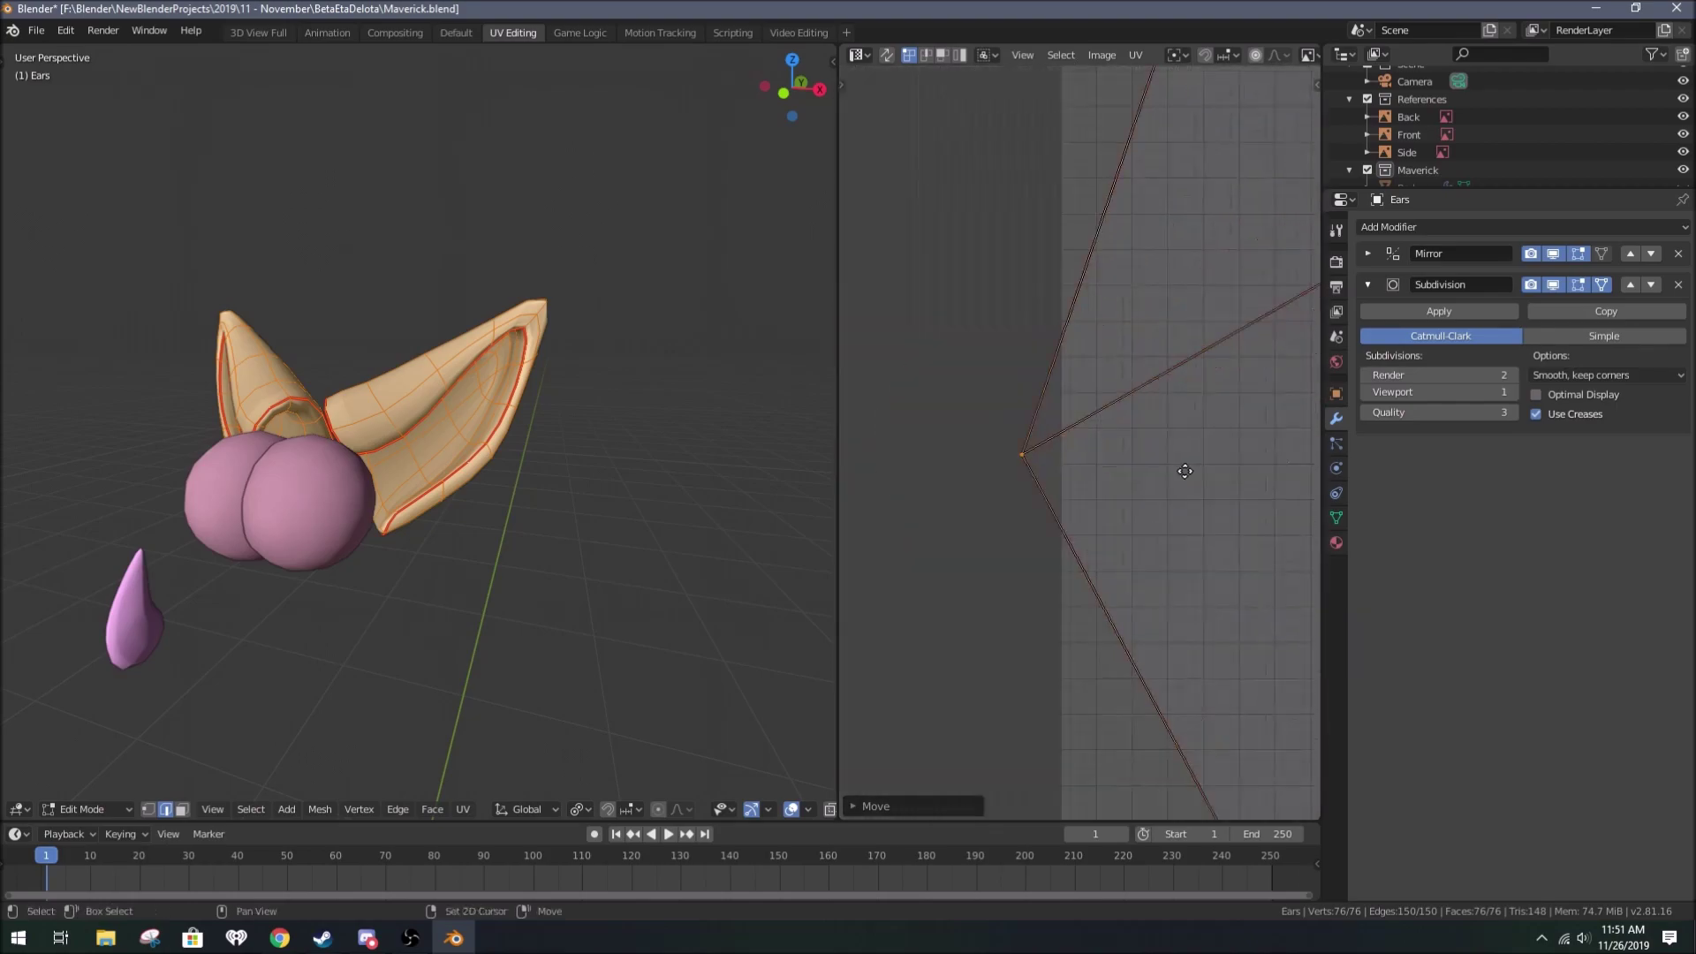
key(Escape)
key(Home)
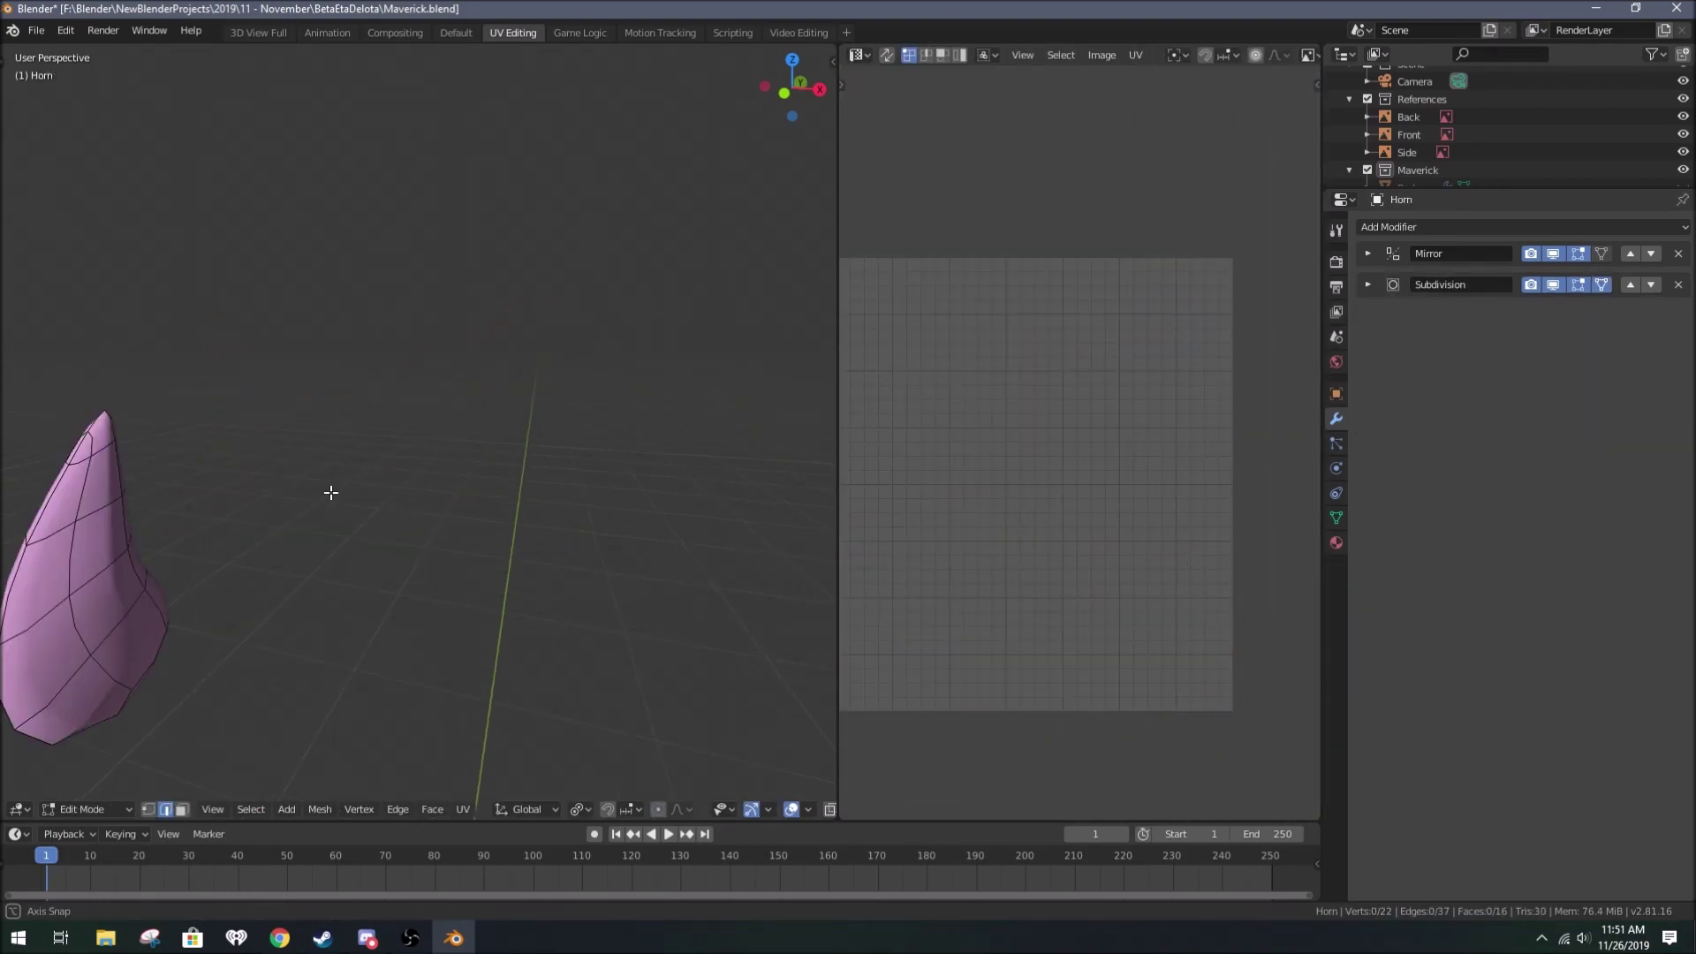
Step: Select all horn vertices and rotate the horn's UV island
middle_drag(317, 442, 371, 424)
key(a)
key(r)
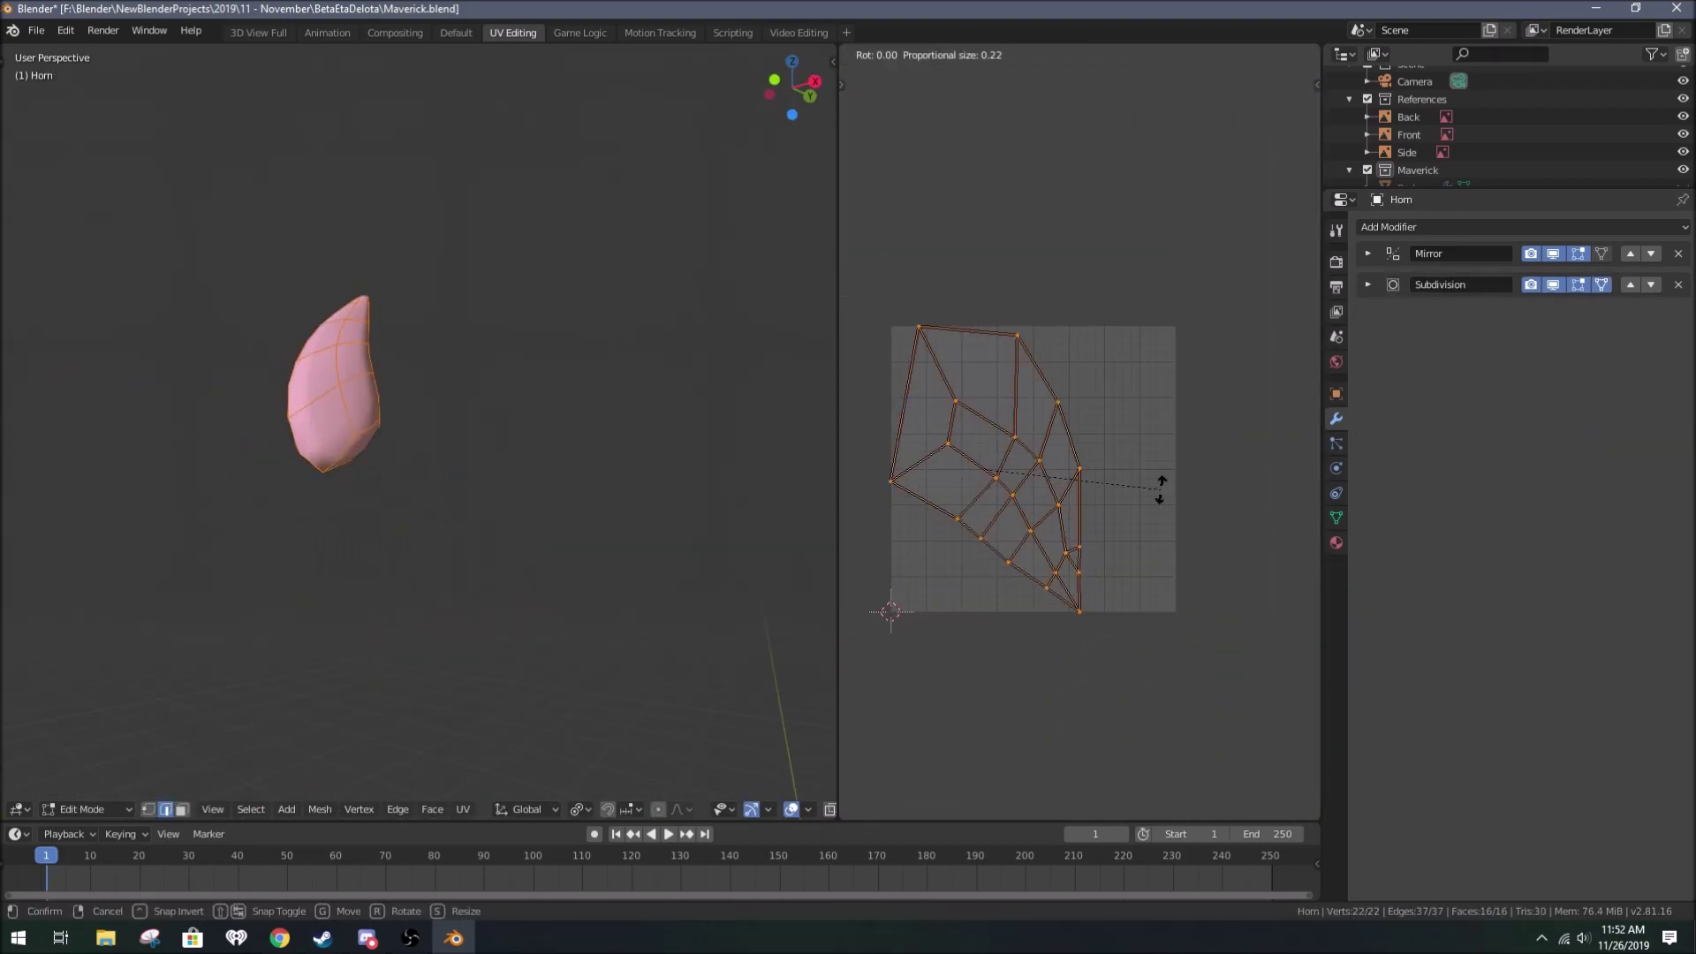
key(n)
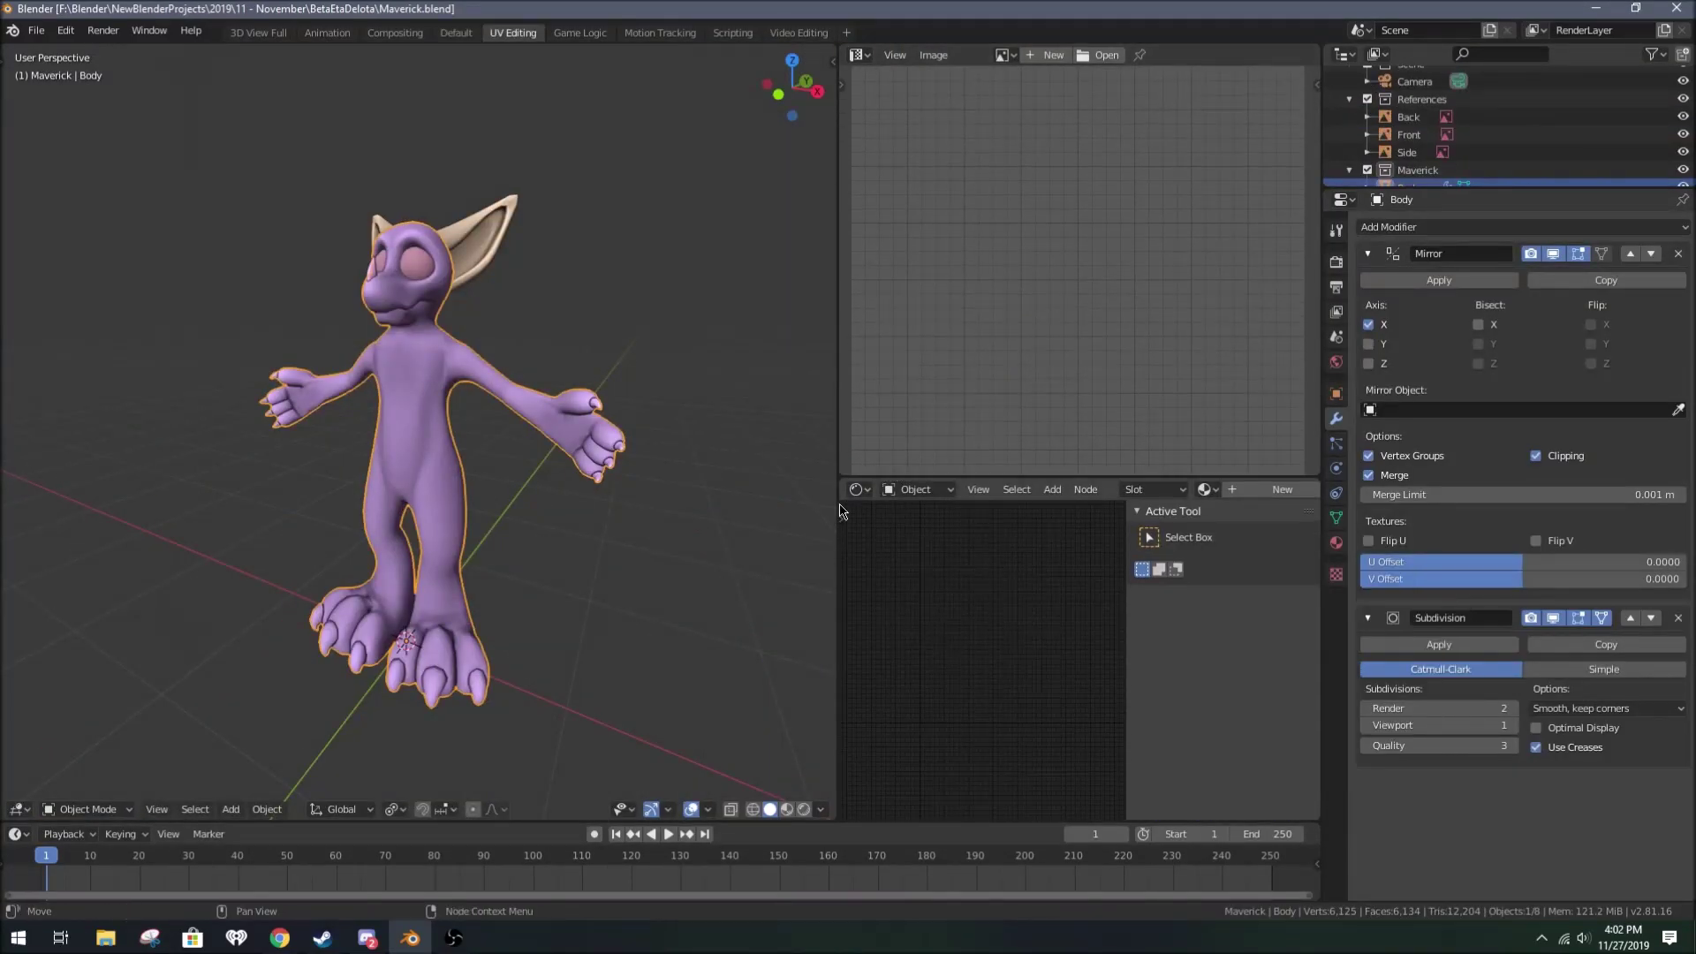
Step: Name the new workspace 'Texture Baking'
drag(840, 510, 724, 510)
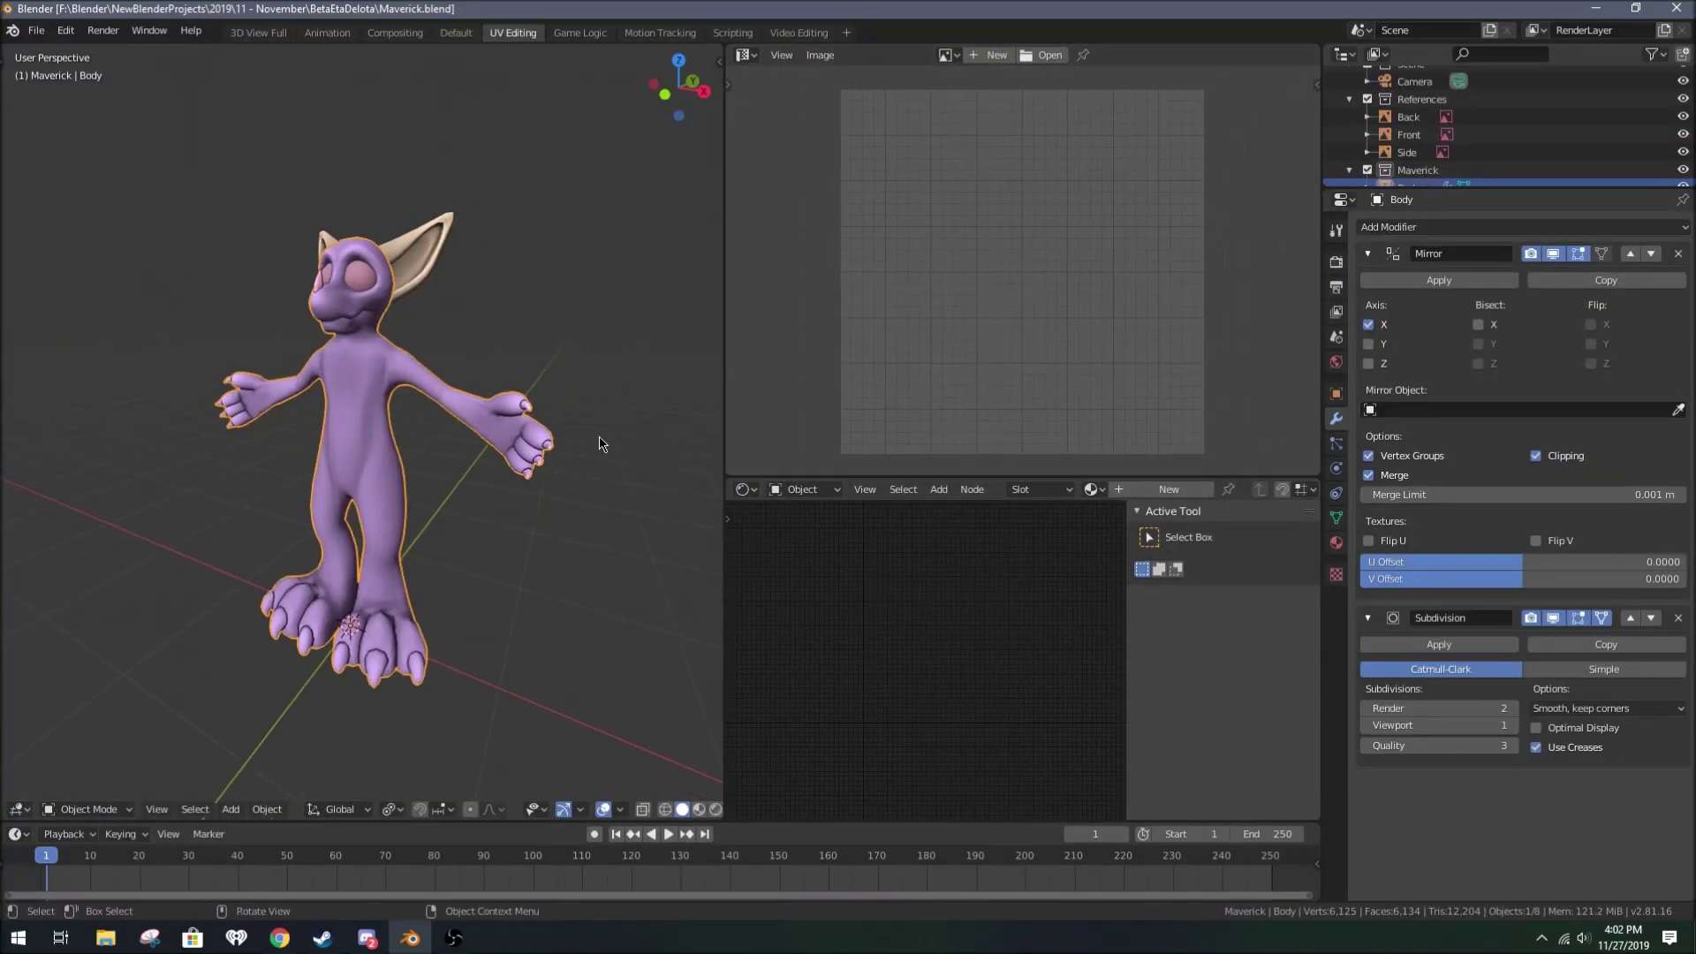
text(ing)
key(Return)
Step: Add a new material to the Body and name it FurWhite
key(ctrl+Page_Up)
key(ctrl+Page_Up)
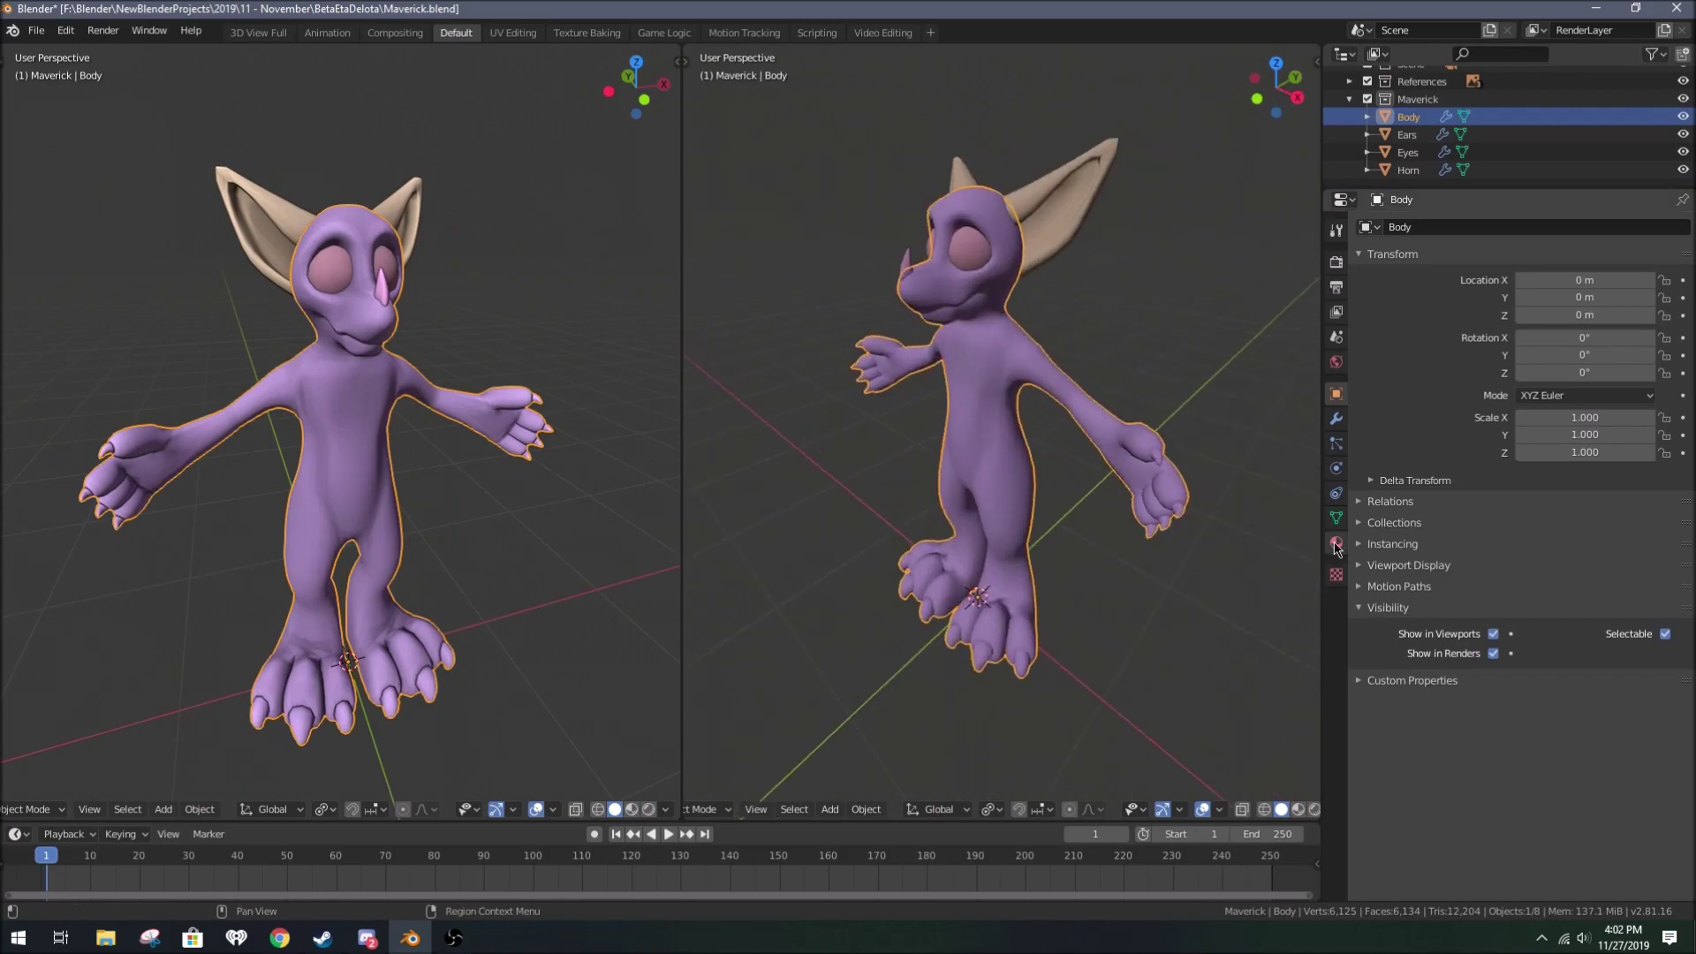
click(1457, 303)
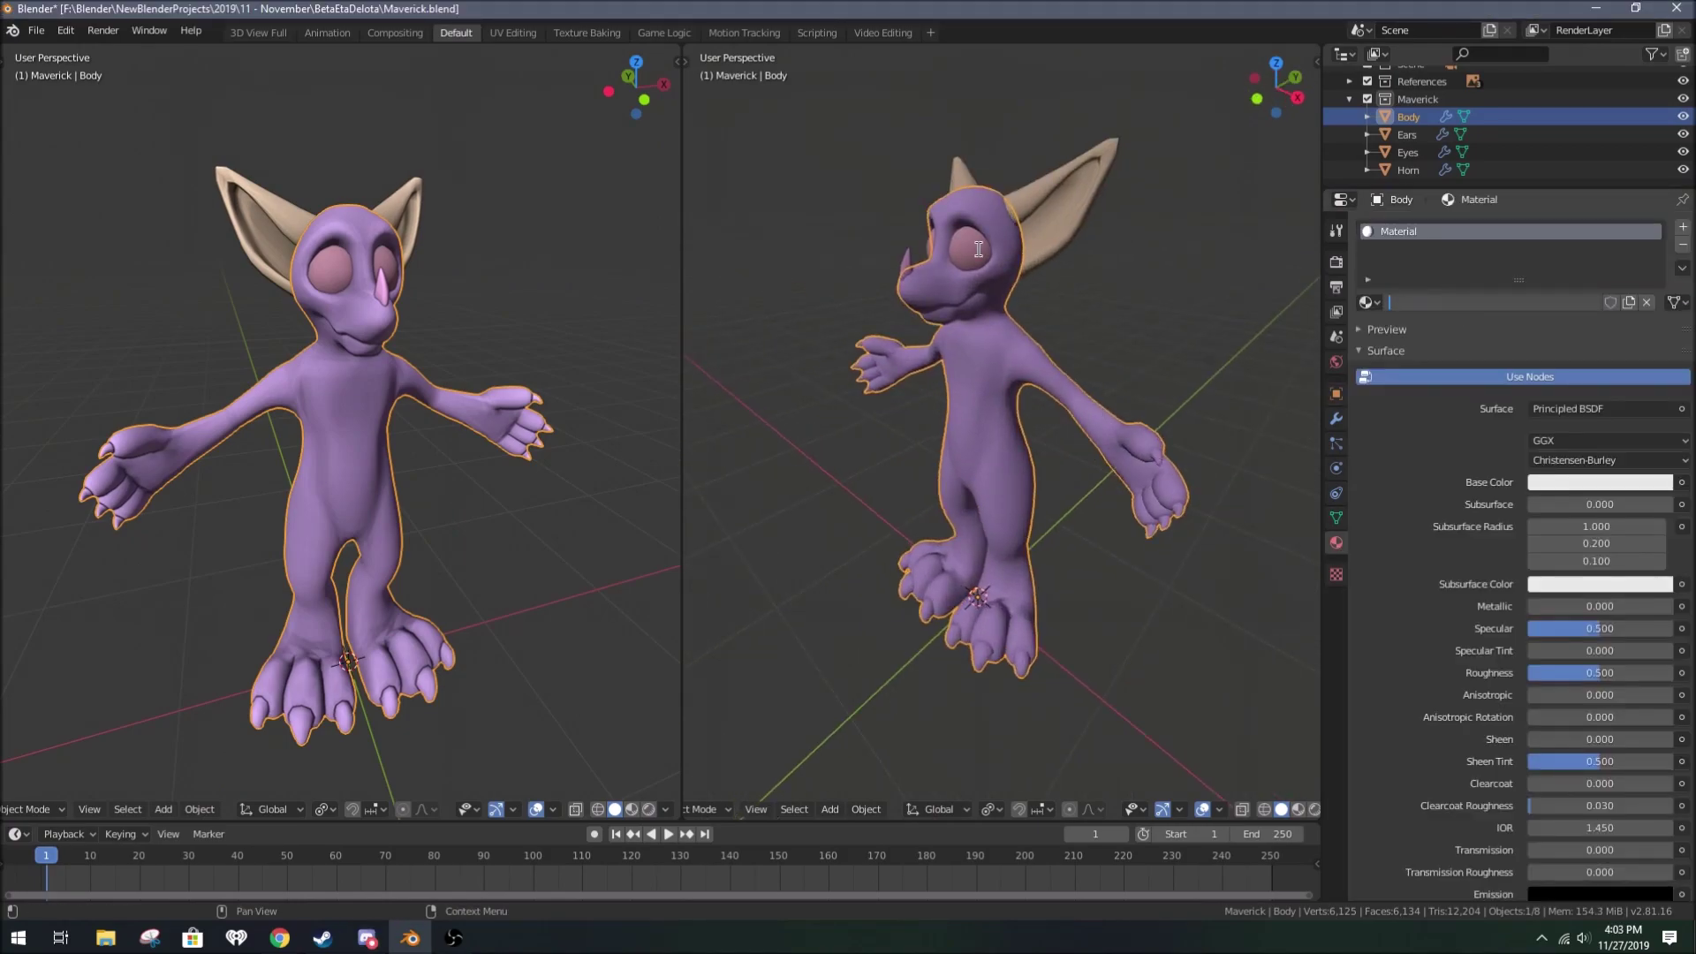
text(FurWhite)
key(Return)
key(KP_1)
key(alt+z)
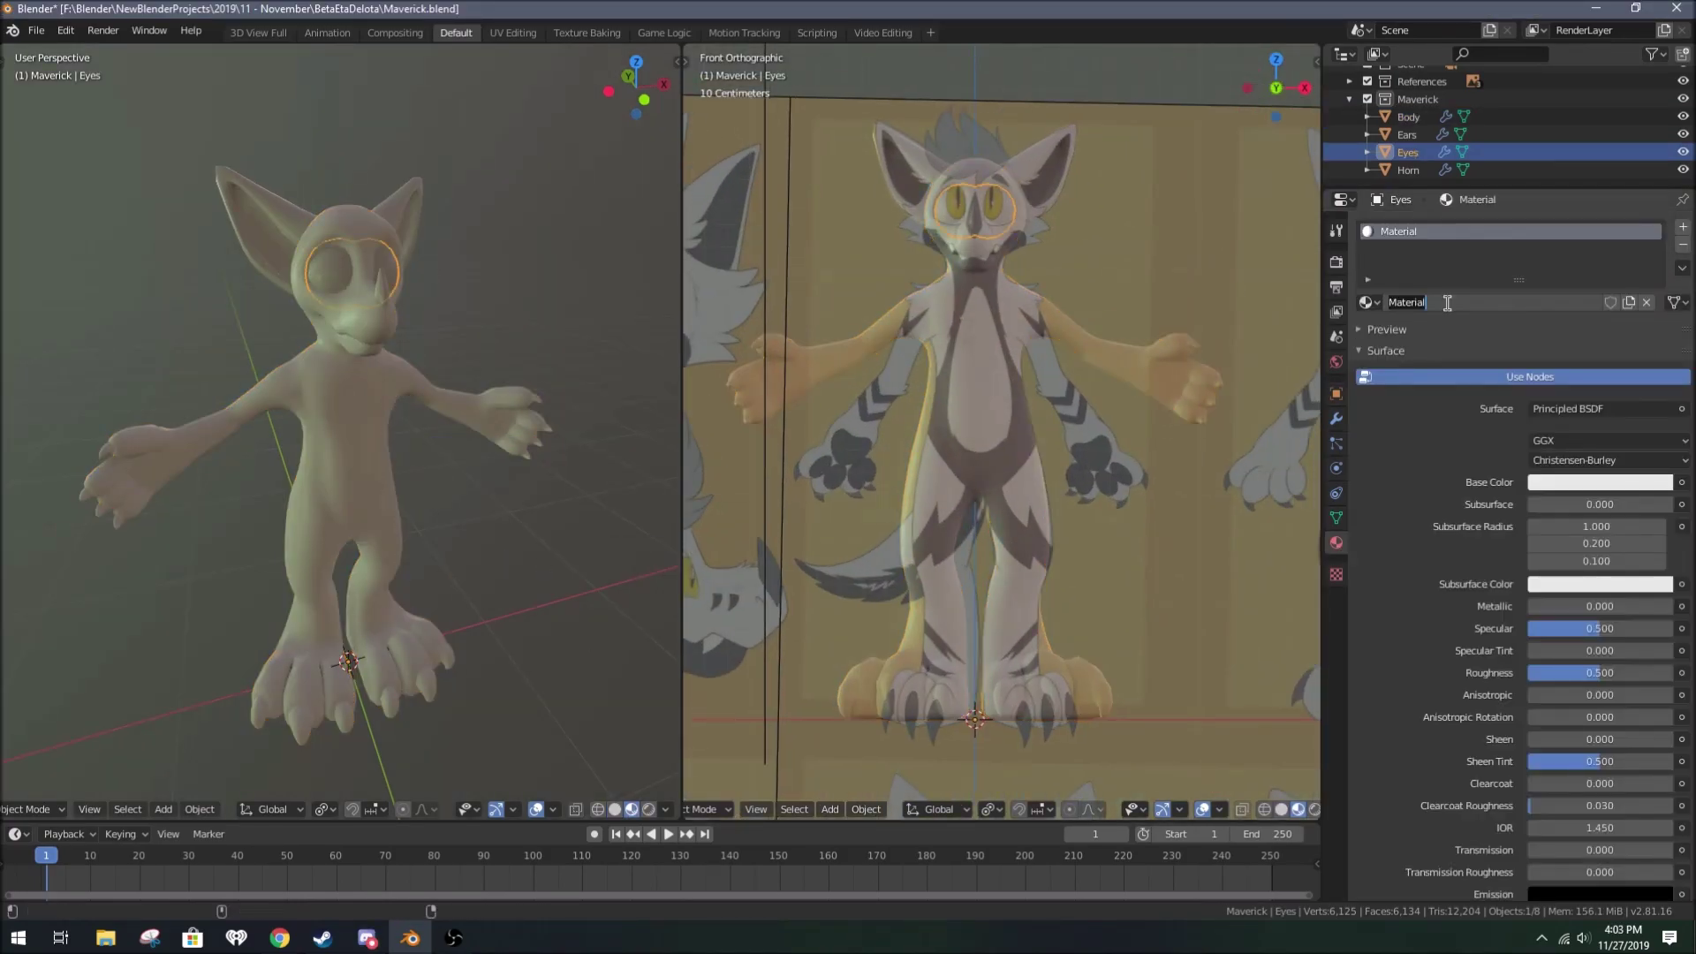
Step: Select the Body and set the viewport lighting strength to 2 in UV Editing
click(388, 354)
key(ctrl+Page_Down)
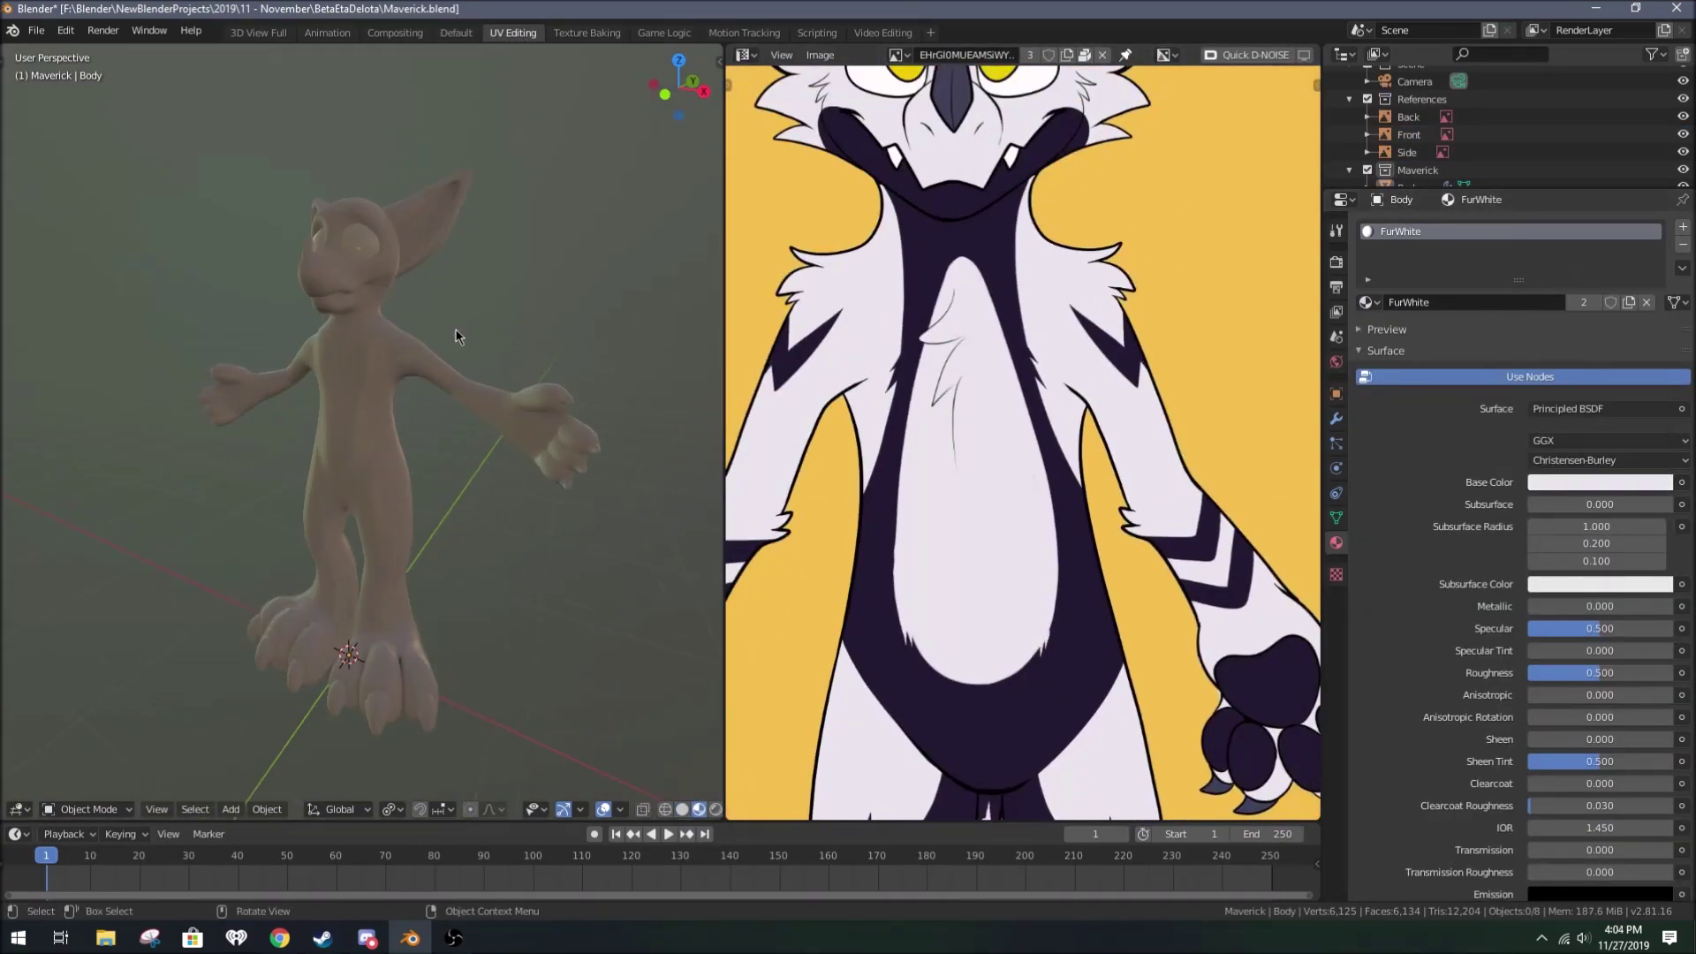
middle_drag(457, 336, 530, 371)
click(708, 809)
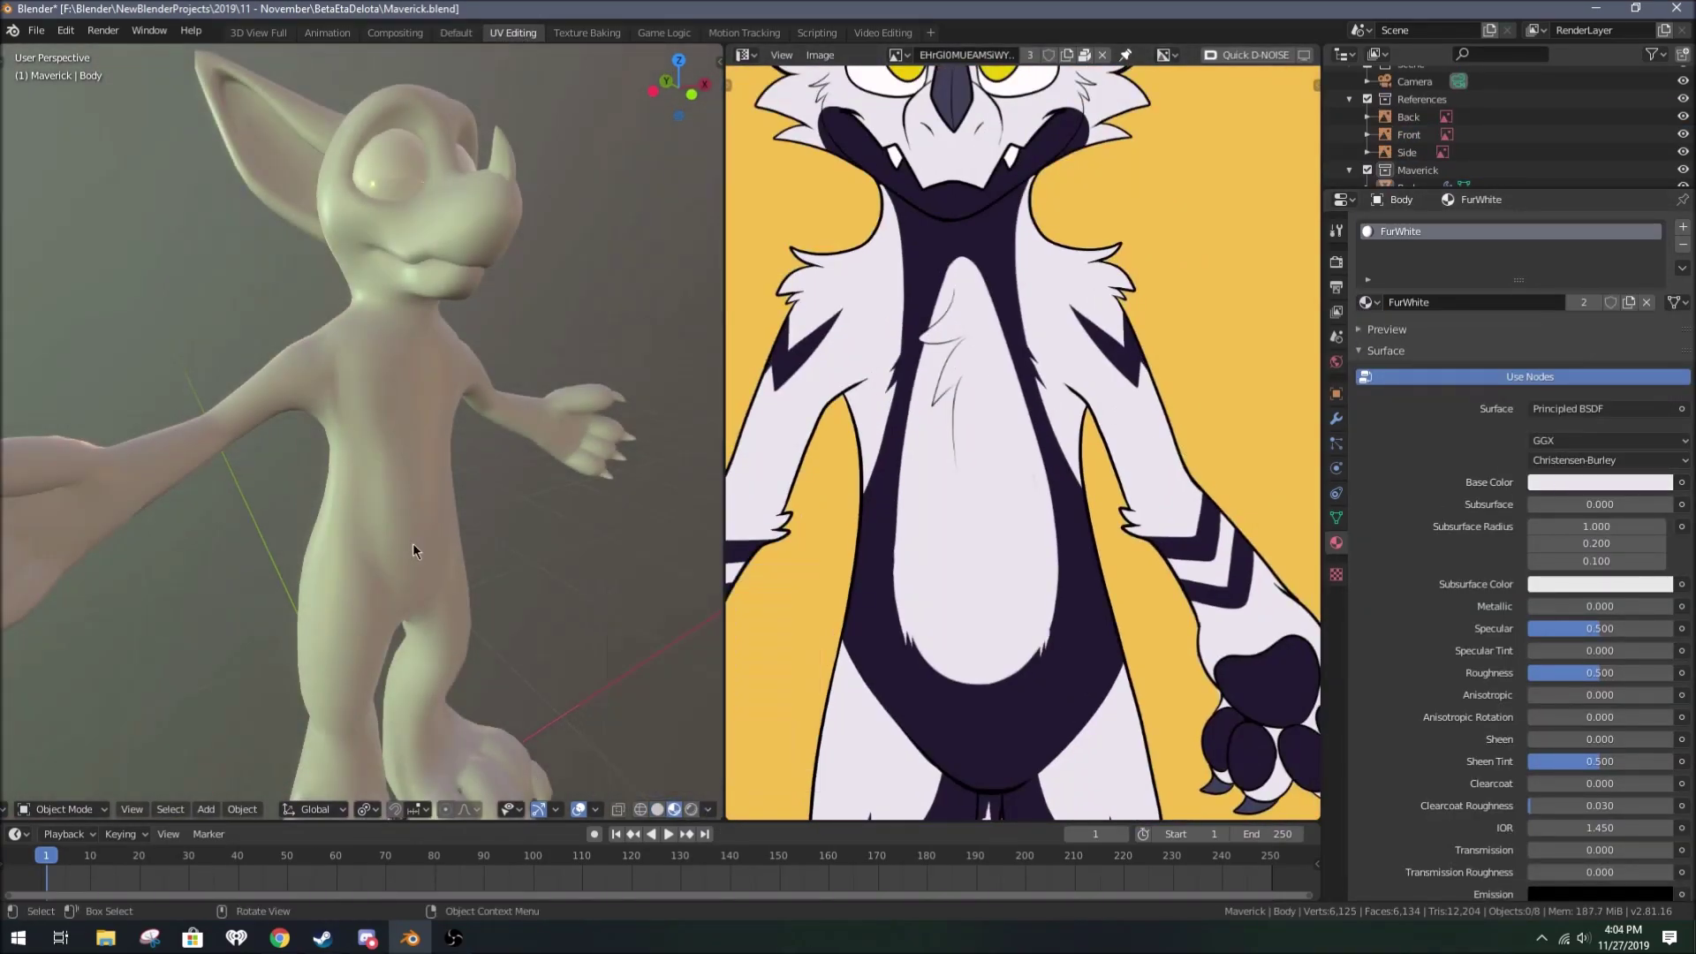
double_click(658, 756)
text(2)
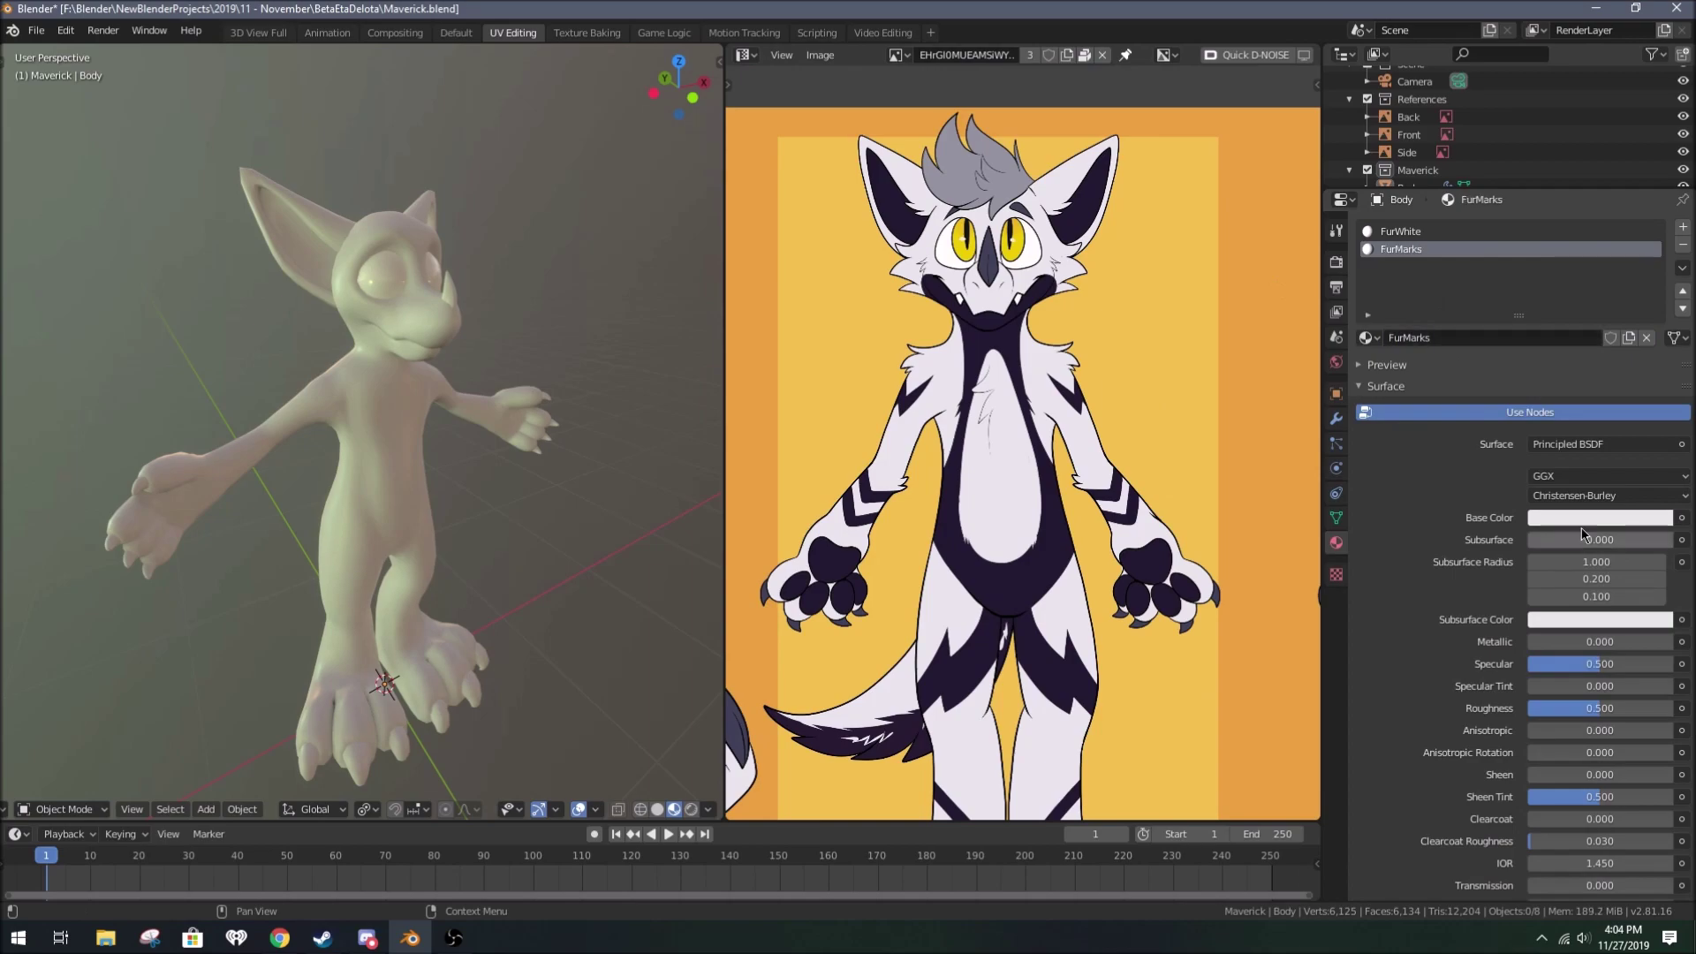
Step: Enter Edit Mode, check the feet against the reference, deselect all and save Maverick.blend
key(Tab)
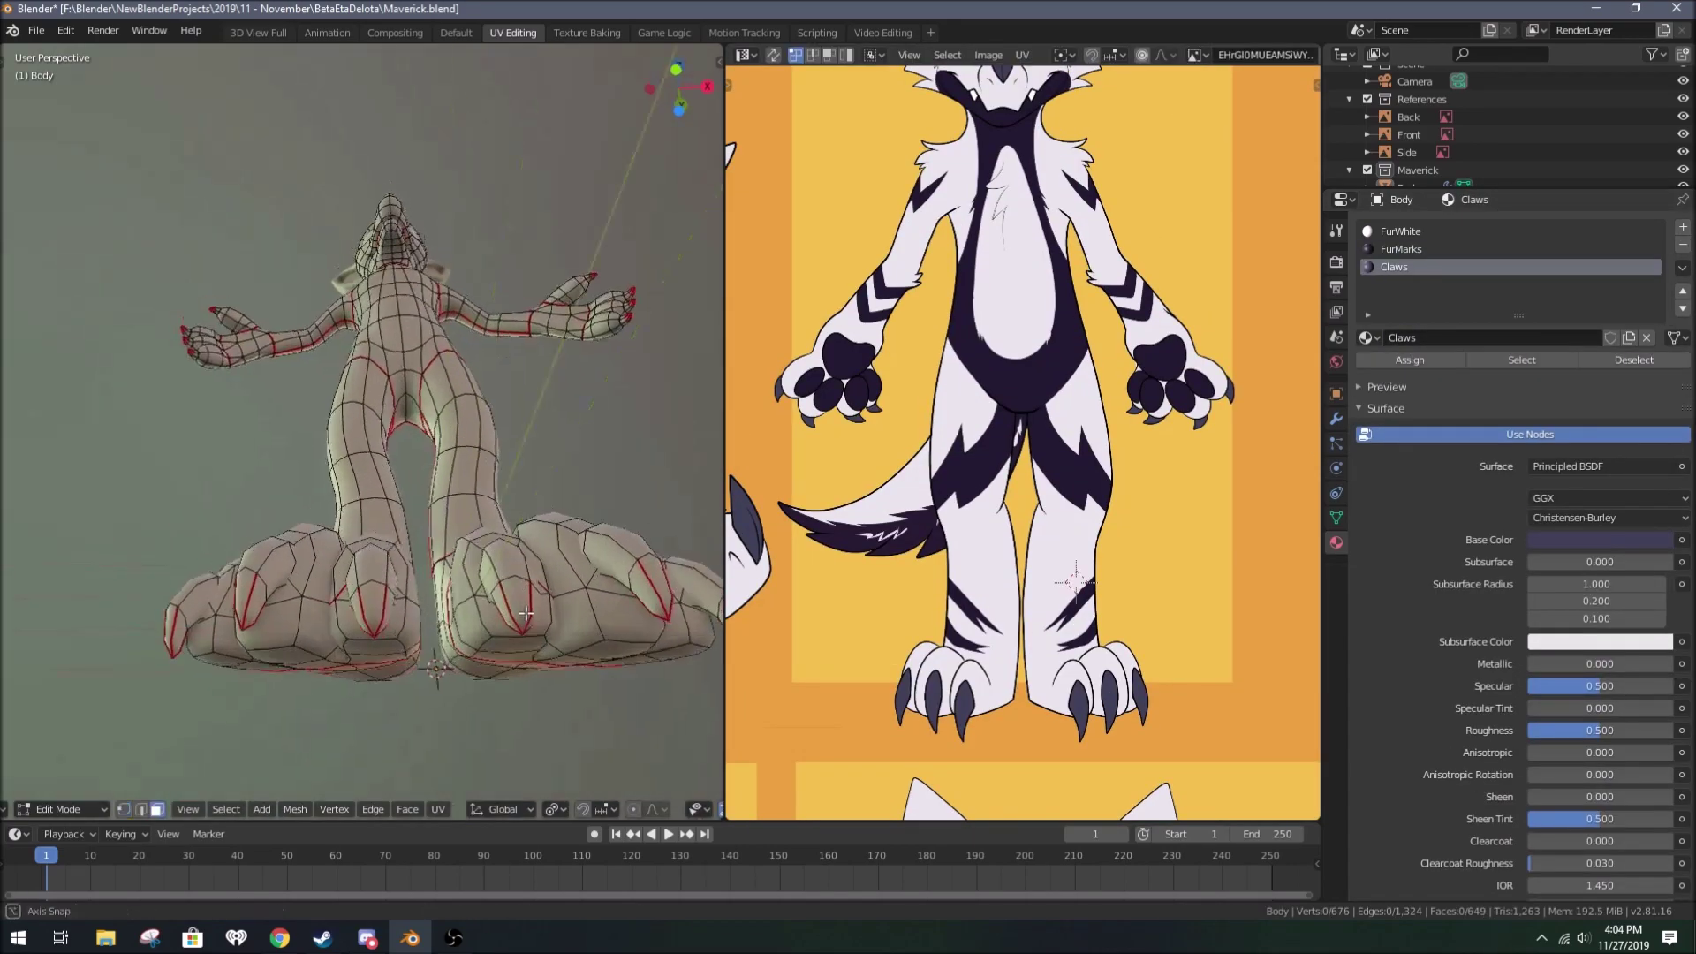
scroll(527, 413, up, 5)
middle_drag(442, 441, 528, 412)
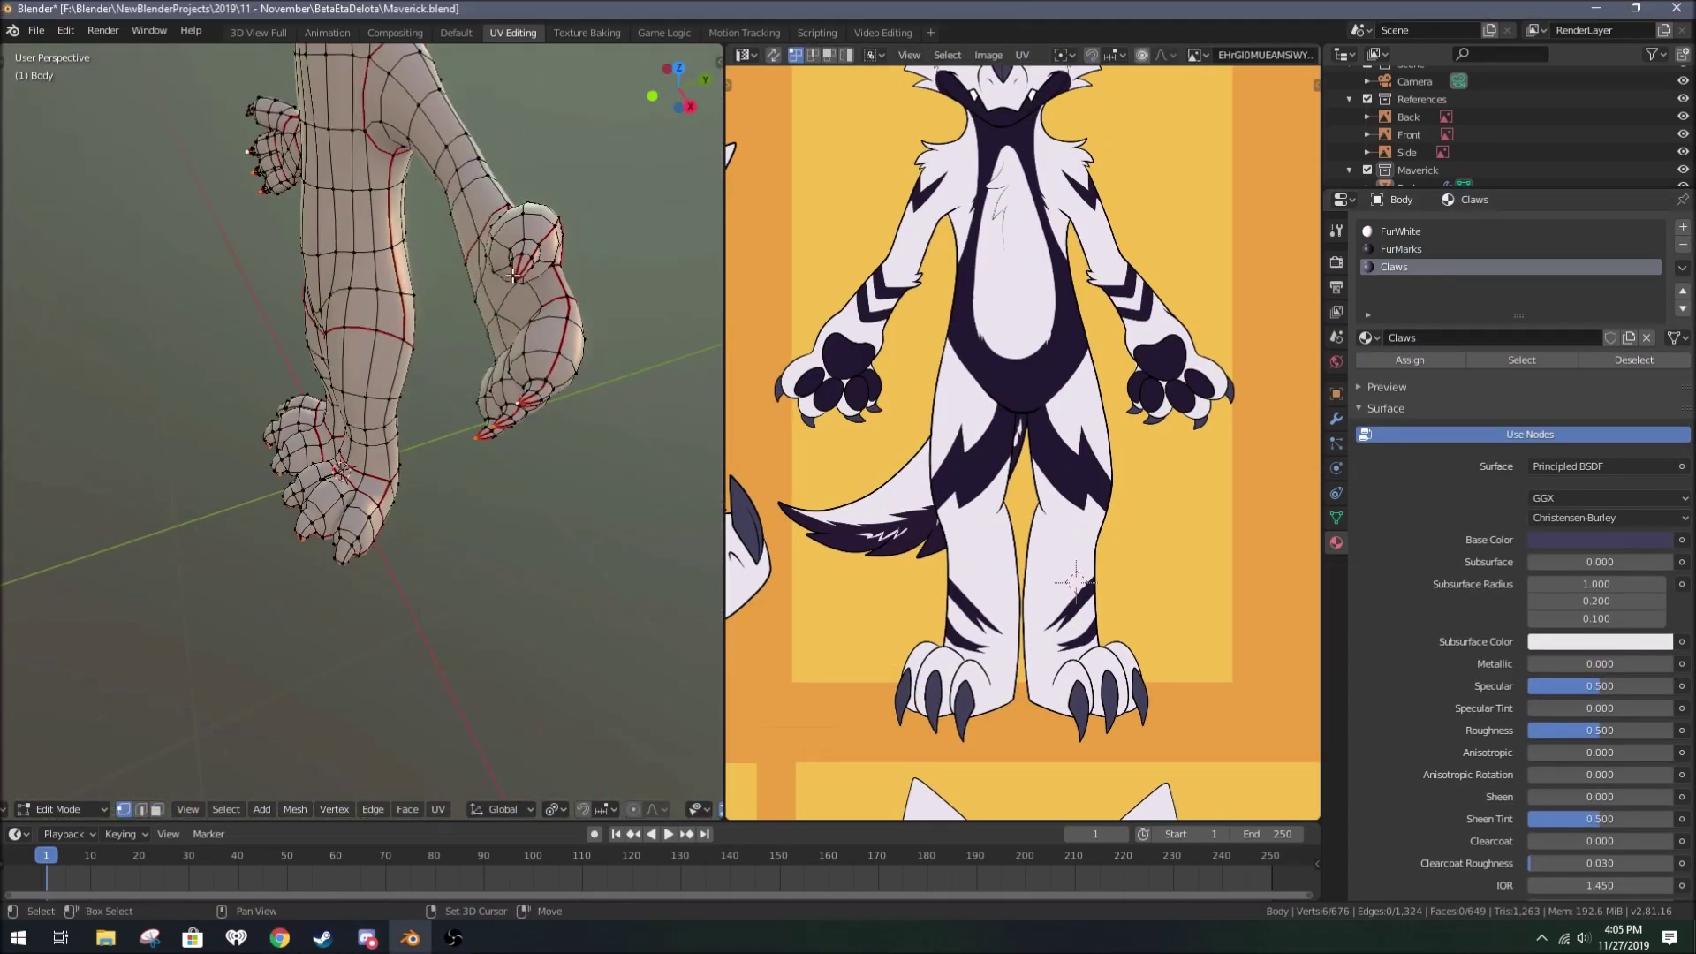
middle_drag(326, 530, 530, 371)
key(alt+a)
scroll(530, 371, down, 4)
middle_drag(1060, 212, 1060, 479)
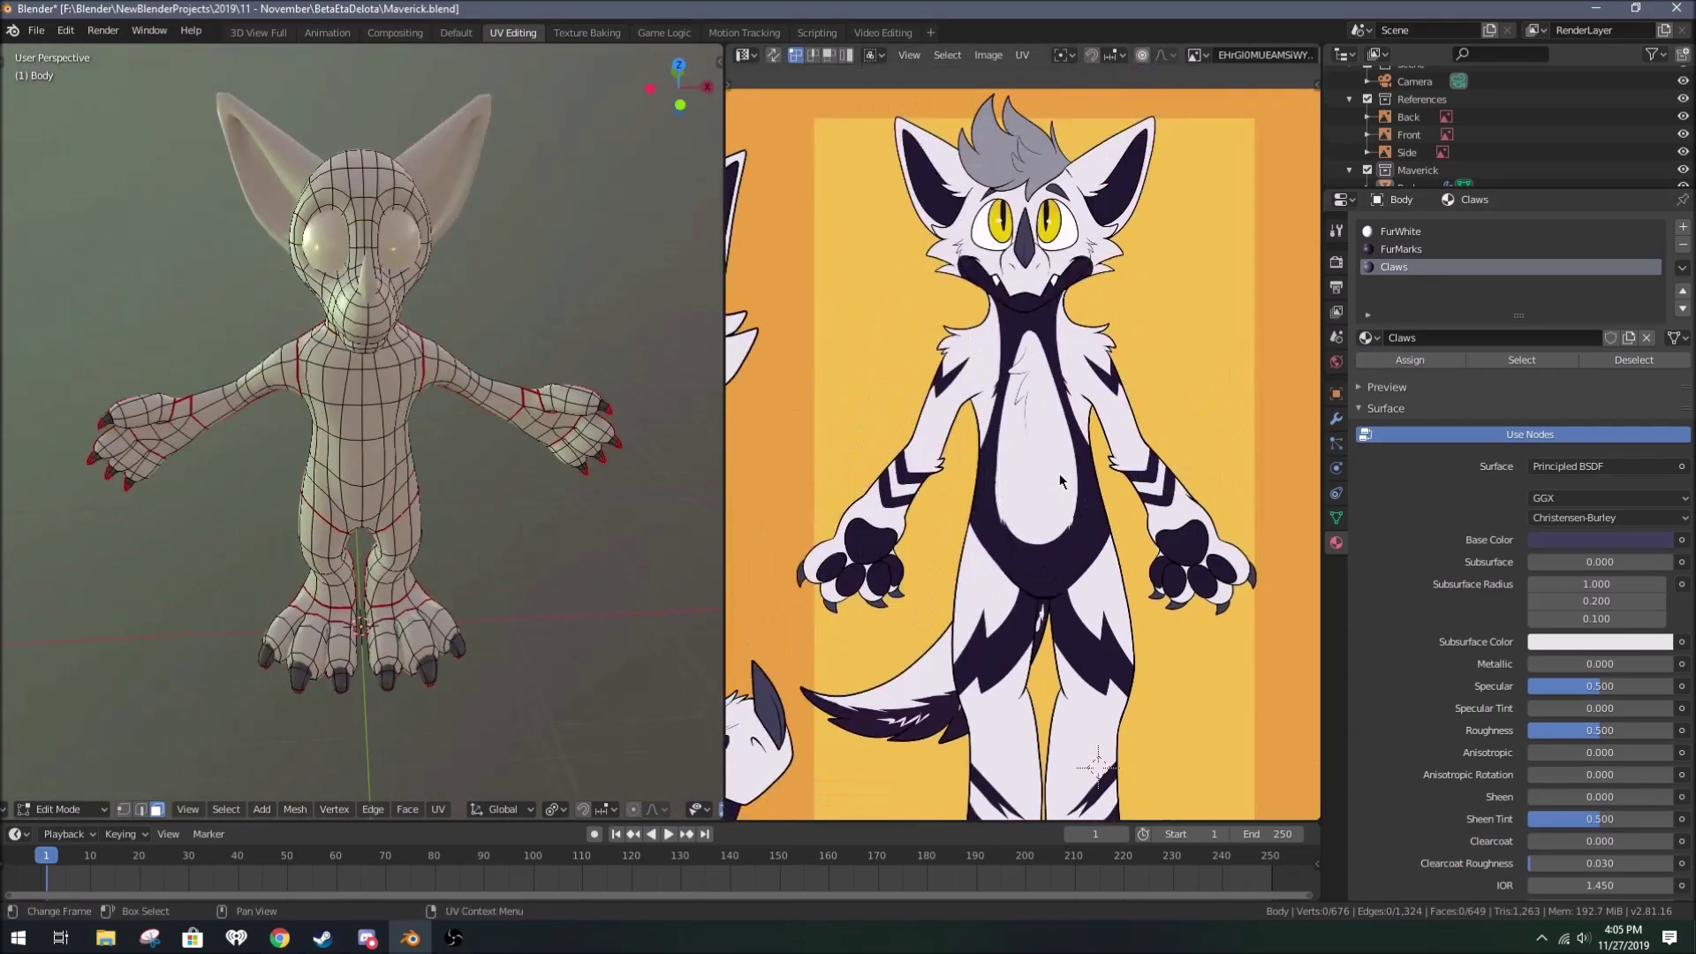
scroll(463, 329, up, 2)
key(ctrl+s)
click(587, 33)
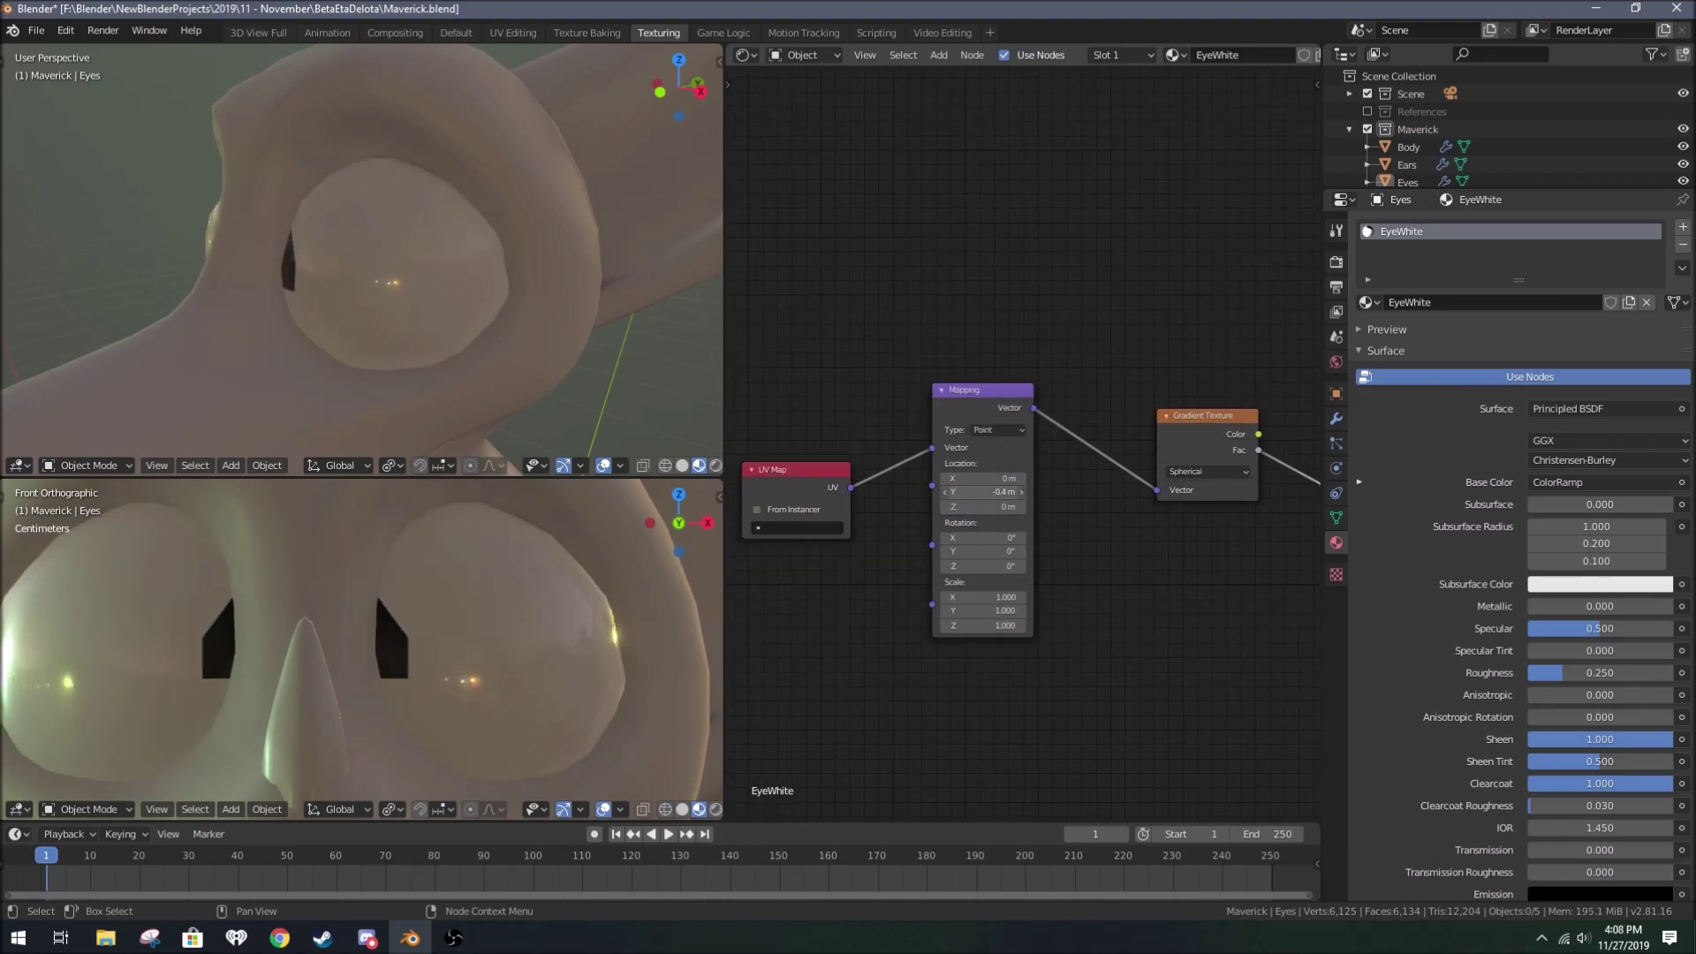
Step: Set the Mapping node type to Vector and insert a Vector Transform node into the chain
click(998, 430)
click(965, 478)
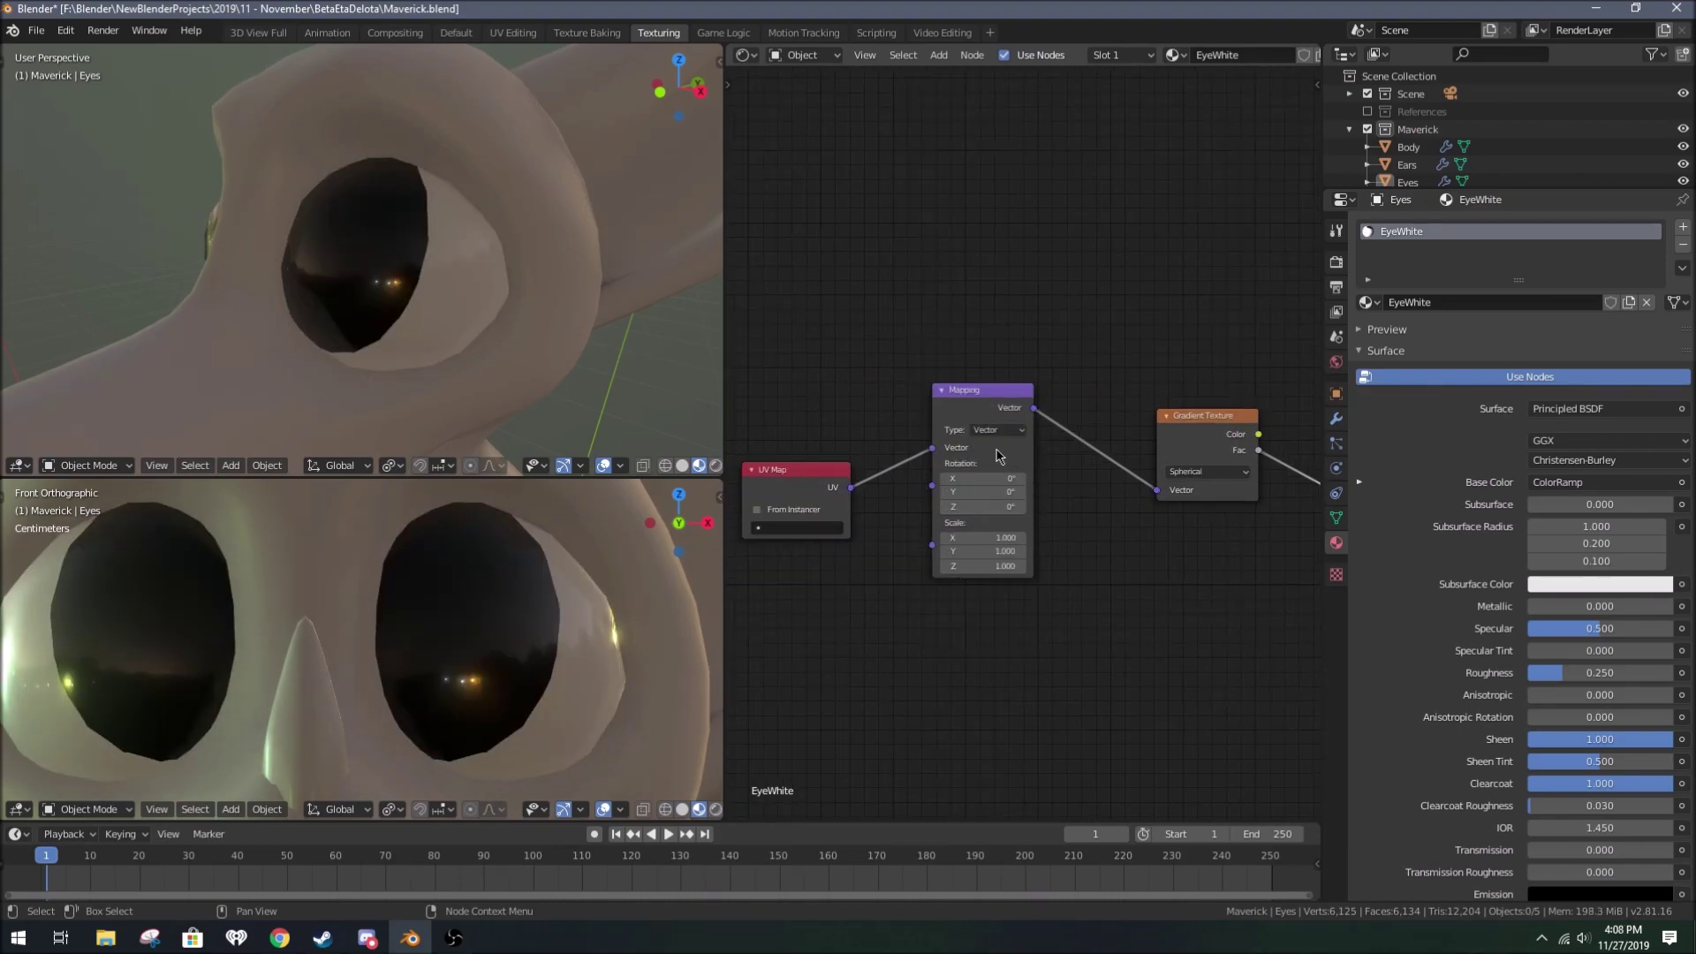
scroll(998, 454, up, 1)
key(shift+a)
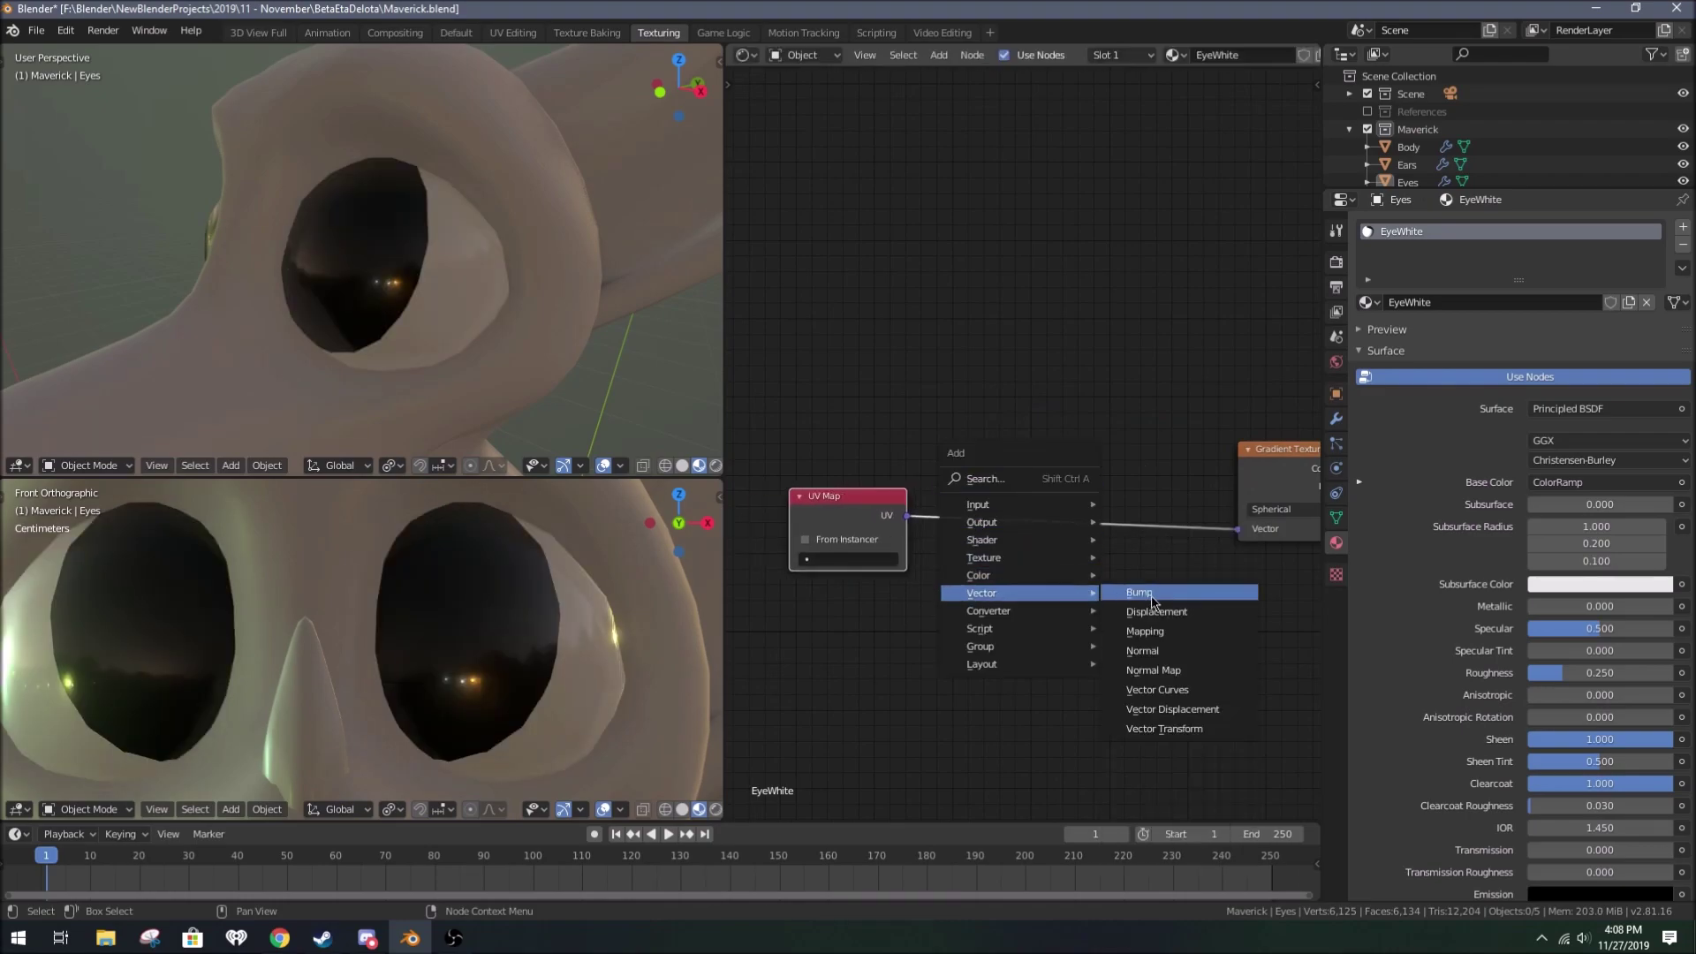
click(1189, 729)
click(1066, 470)
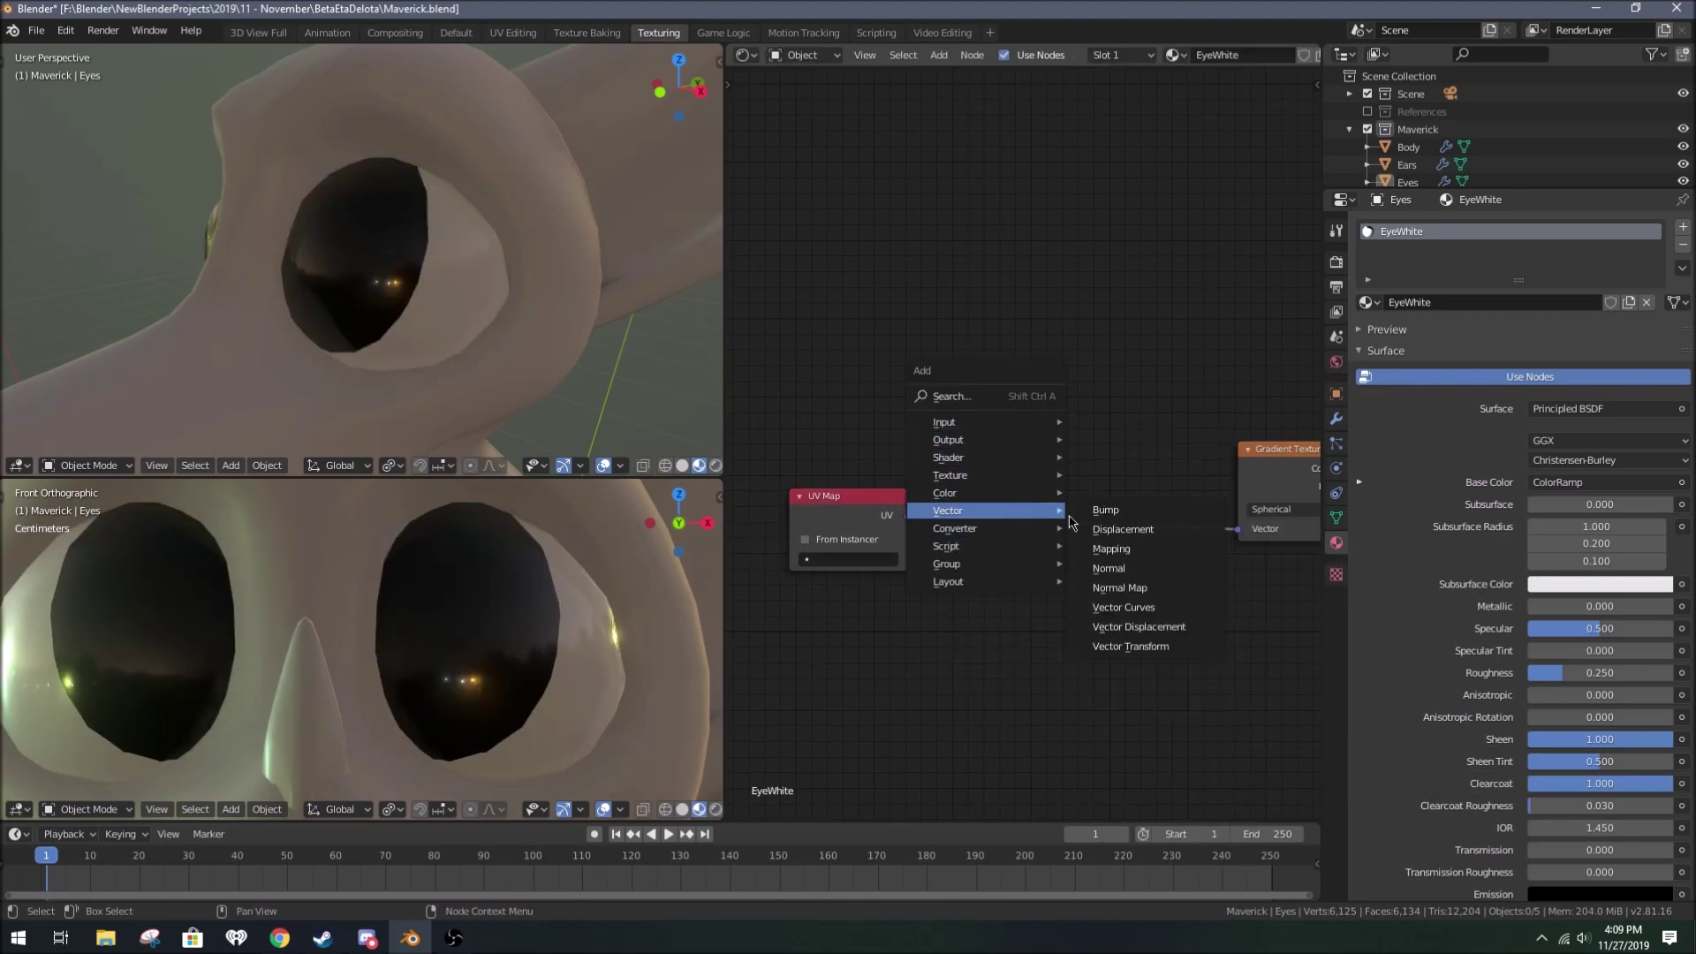
key(Escape)
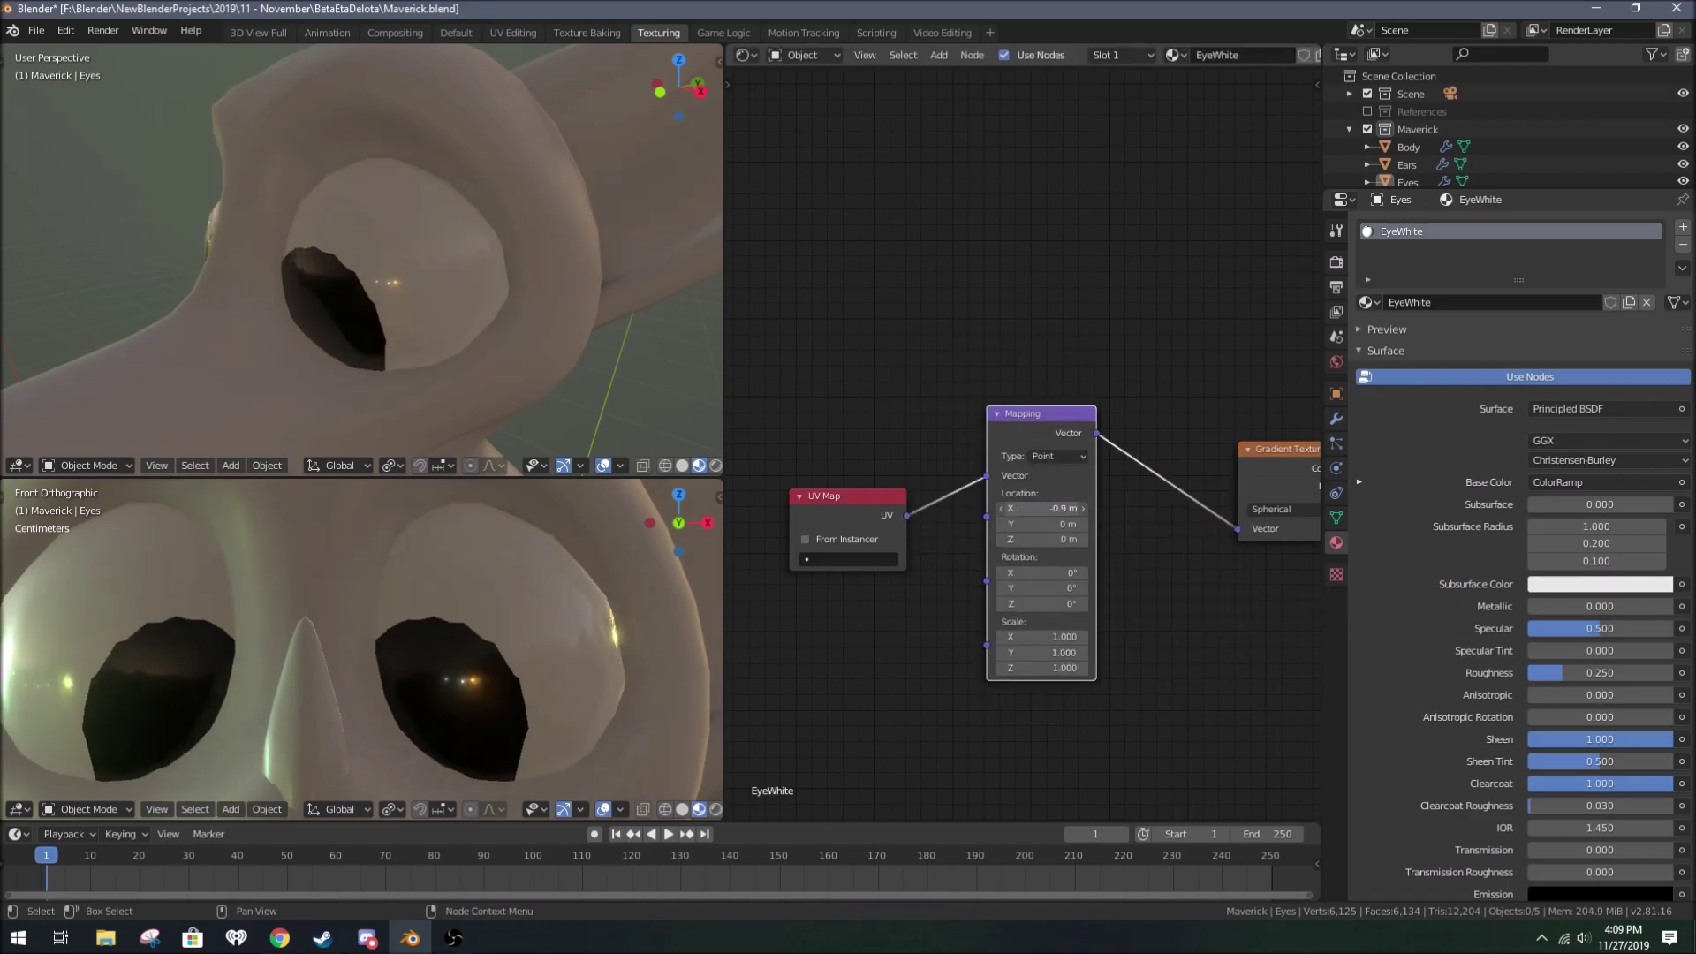
Step: Shift the Mapping X location to -0.9 m and switch the gradient from Spherical to Linear
middle_drag(1104, 618, 591, 619)
click(1122, 467)
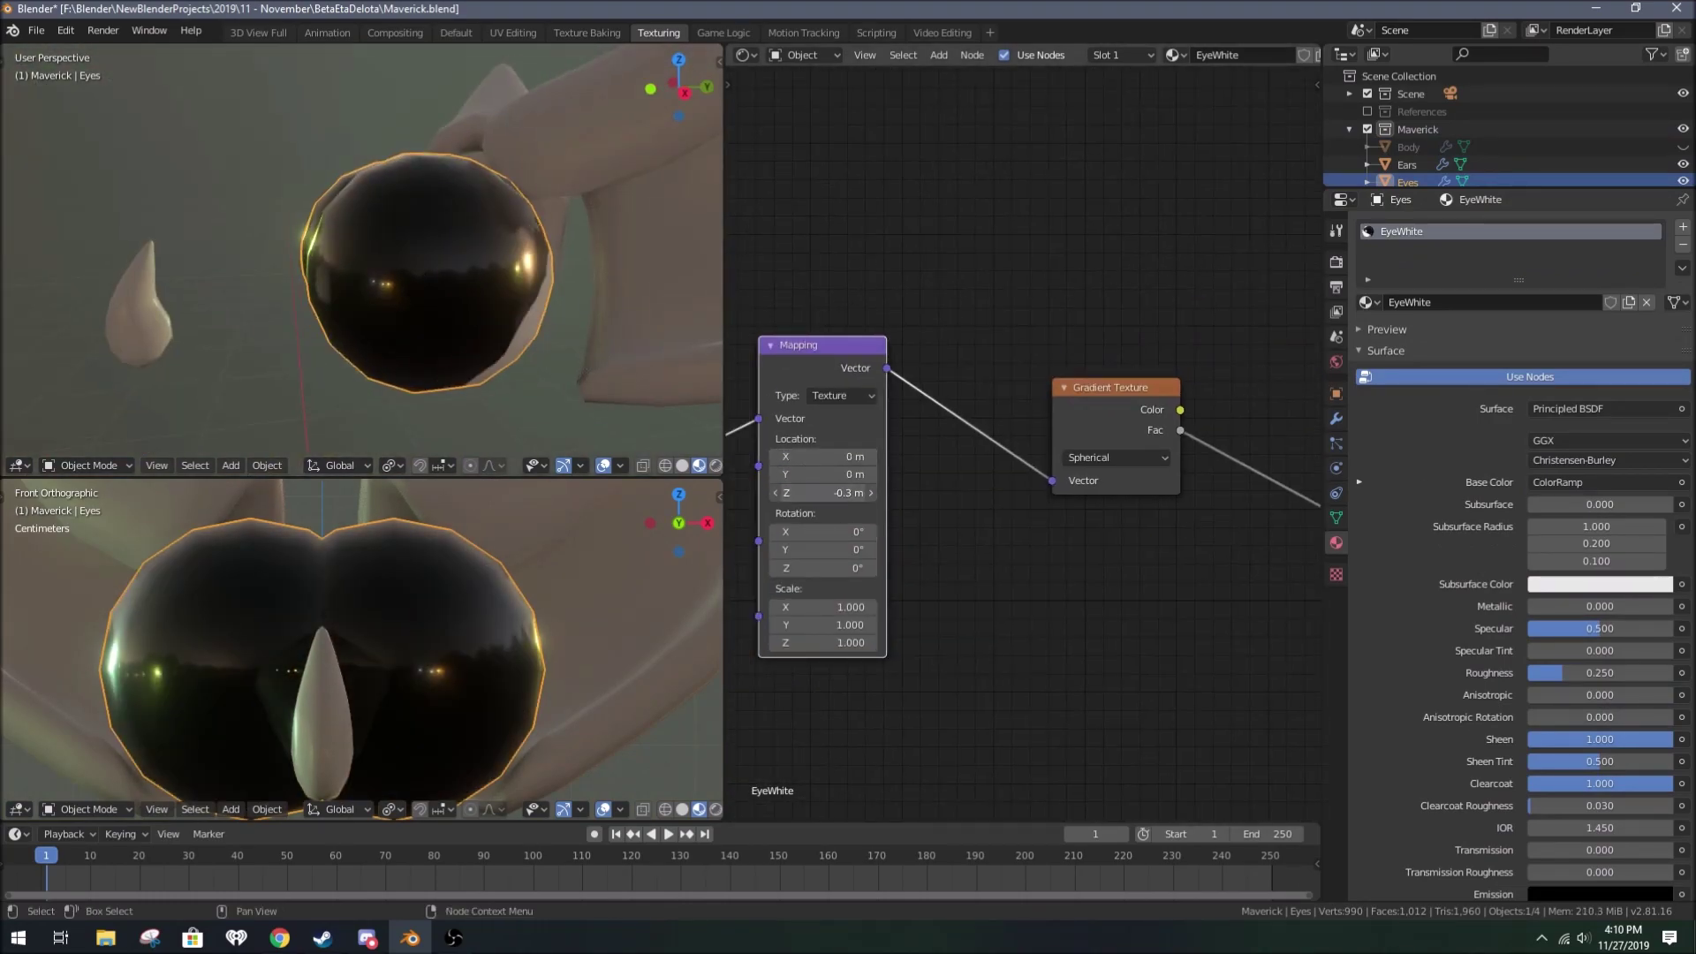
click(834, 457)
click(1112, 483)
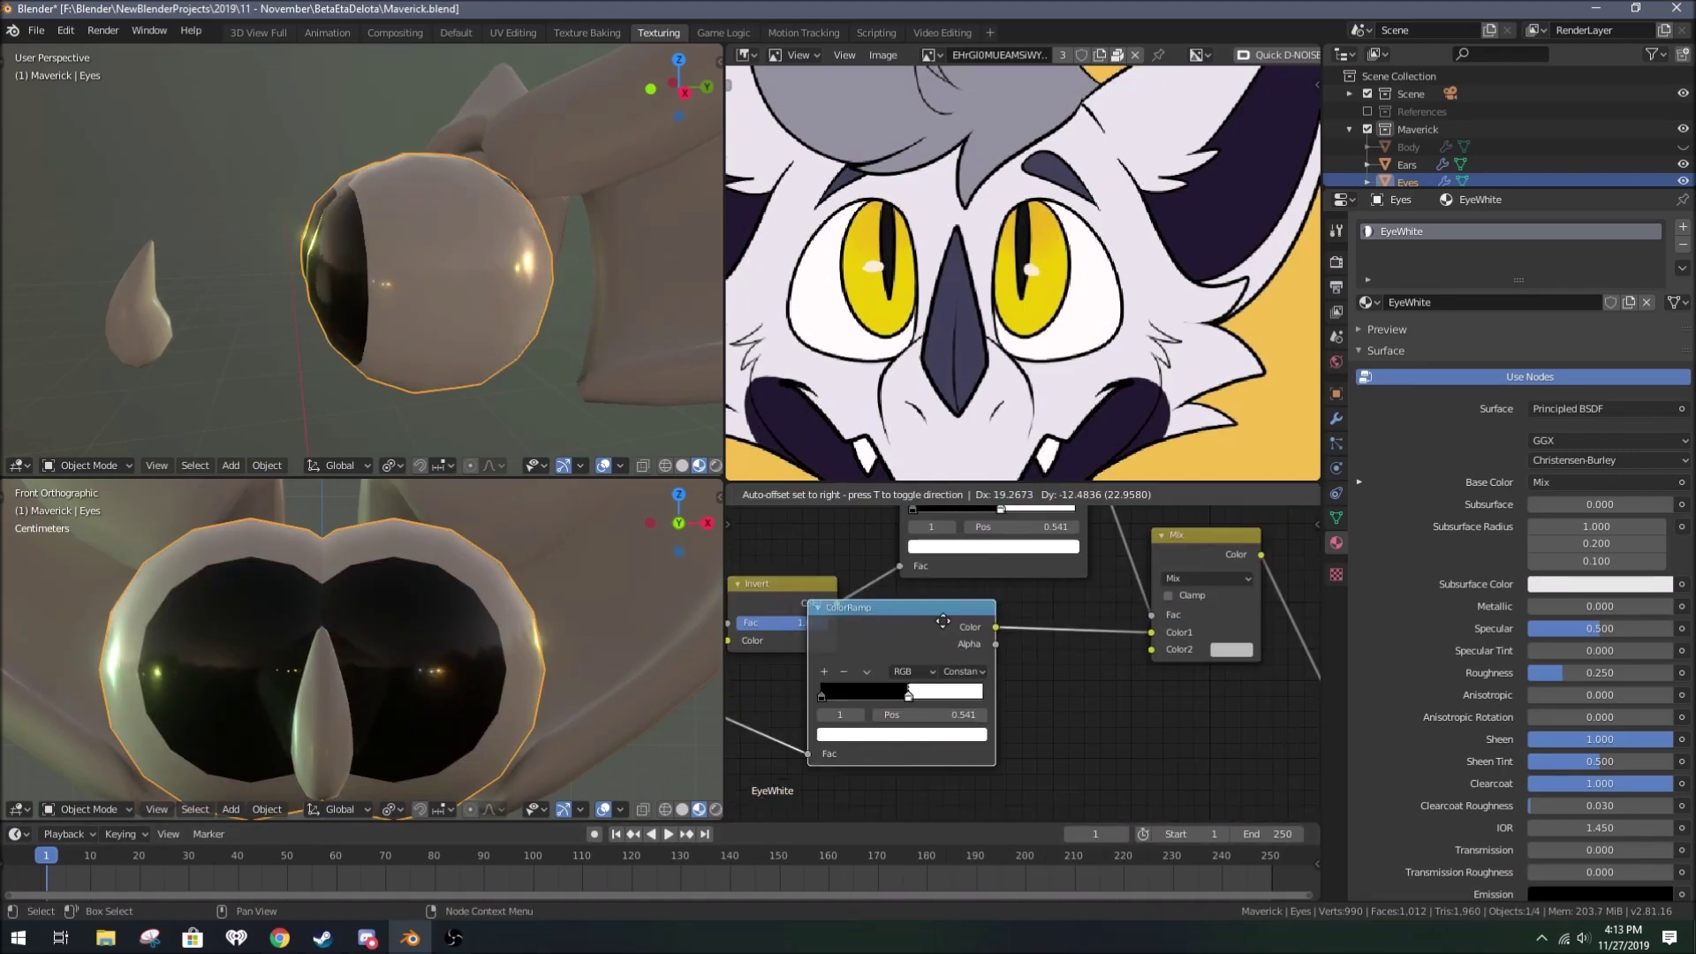
Step: Tilt the gradient 12.8° around X and move its Mapping X location to 0.9 m
scroll(1021, 612, down, 5)
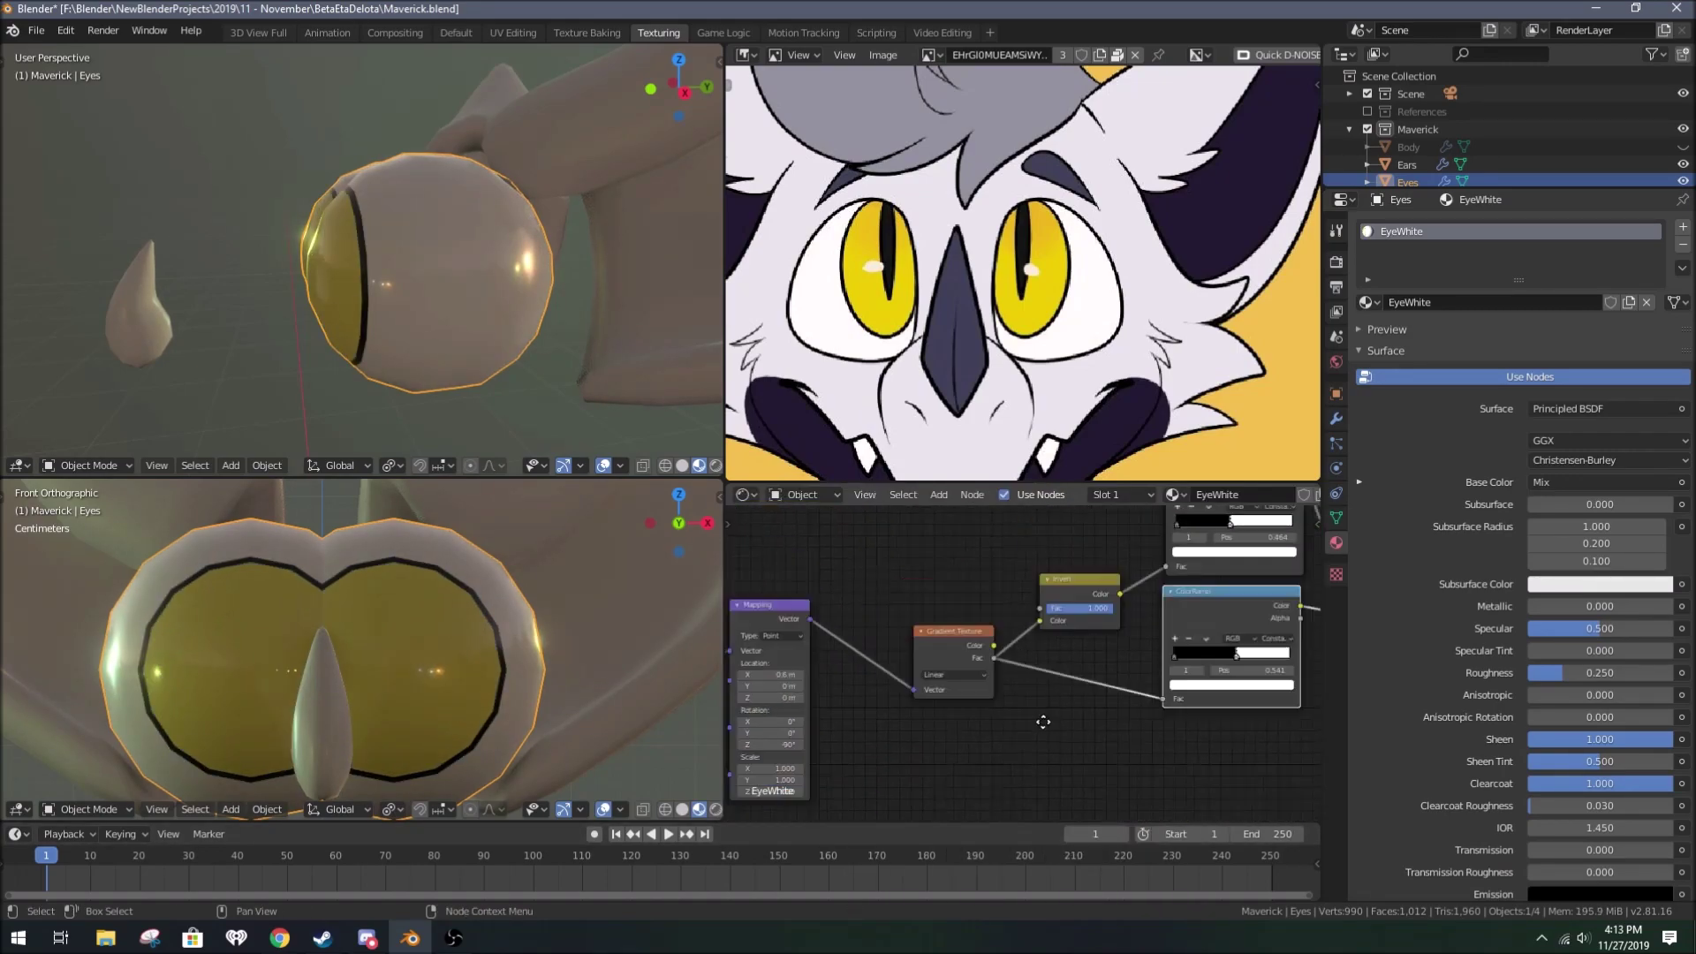
scroll(977, 680, up, 2)
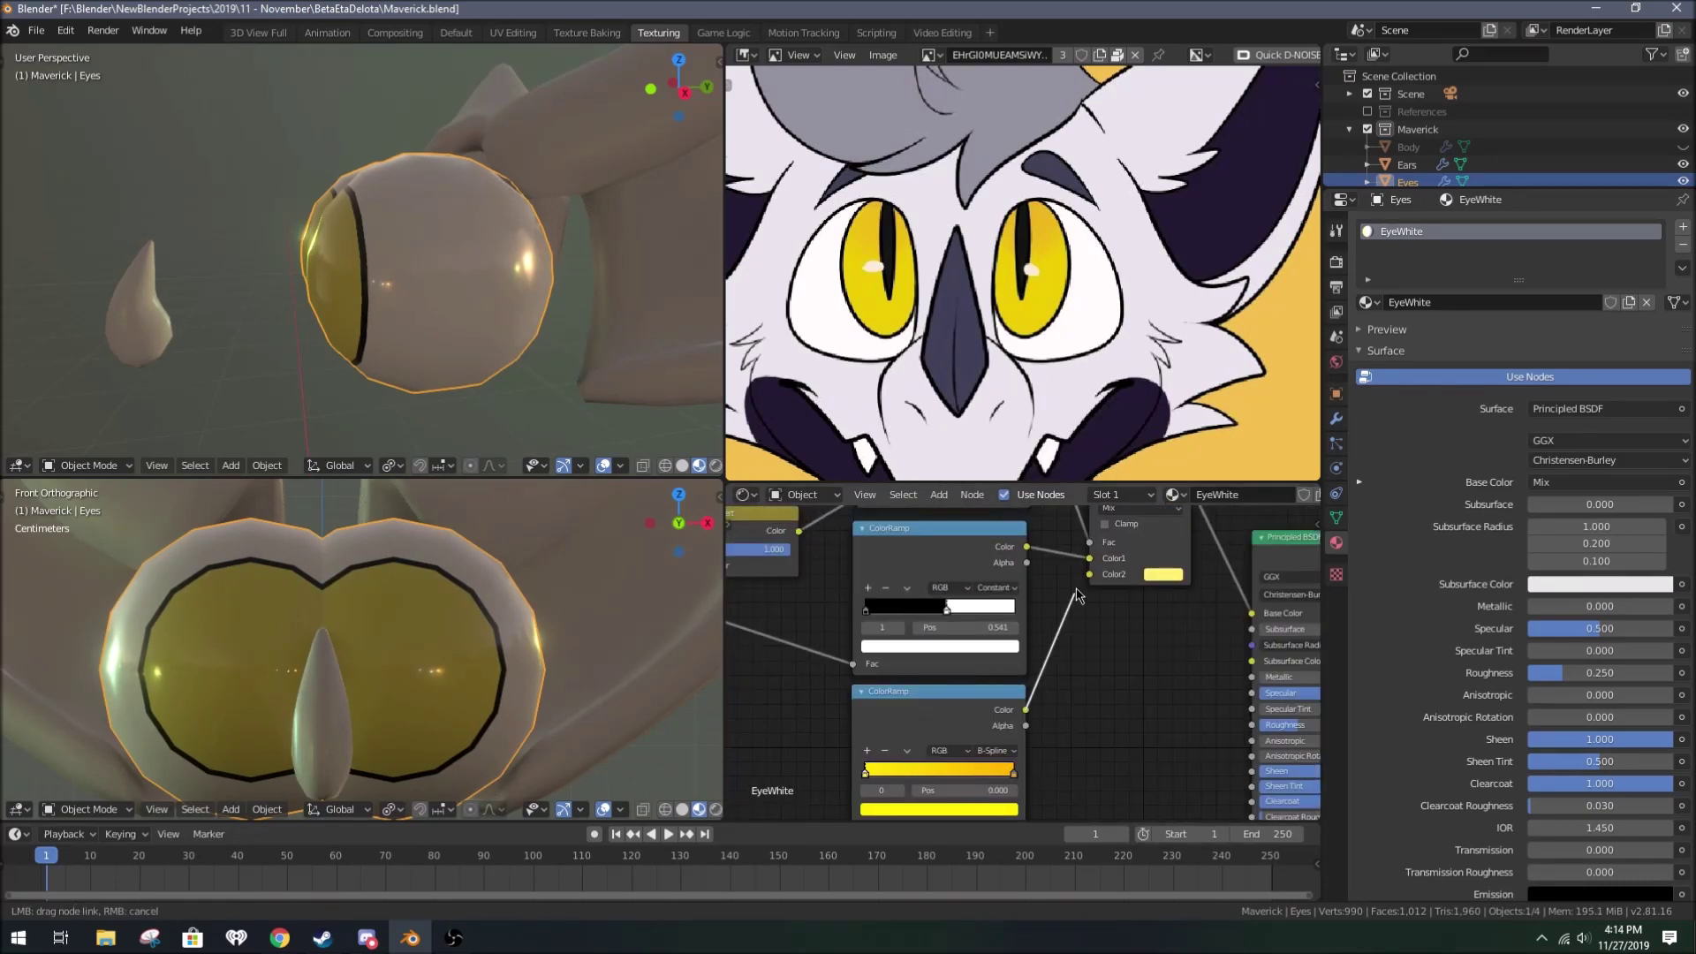
scroll(983, 609, down, 3)
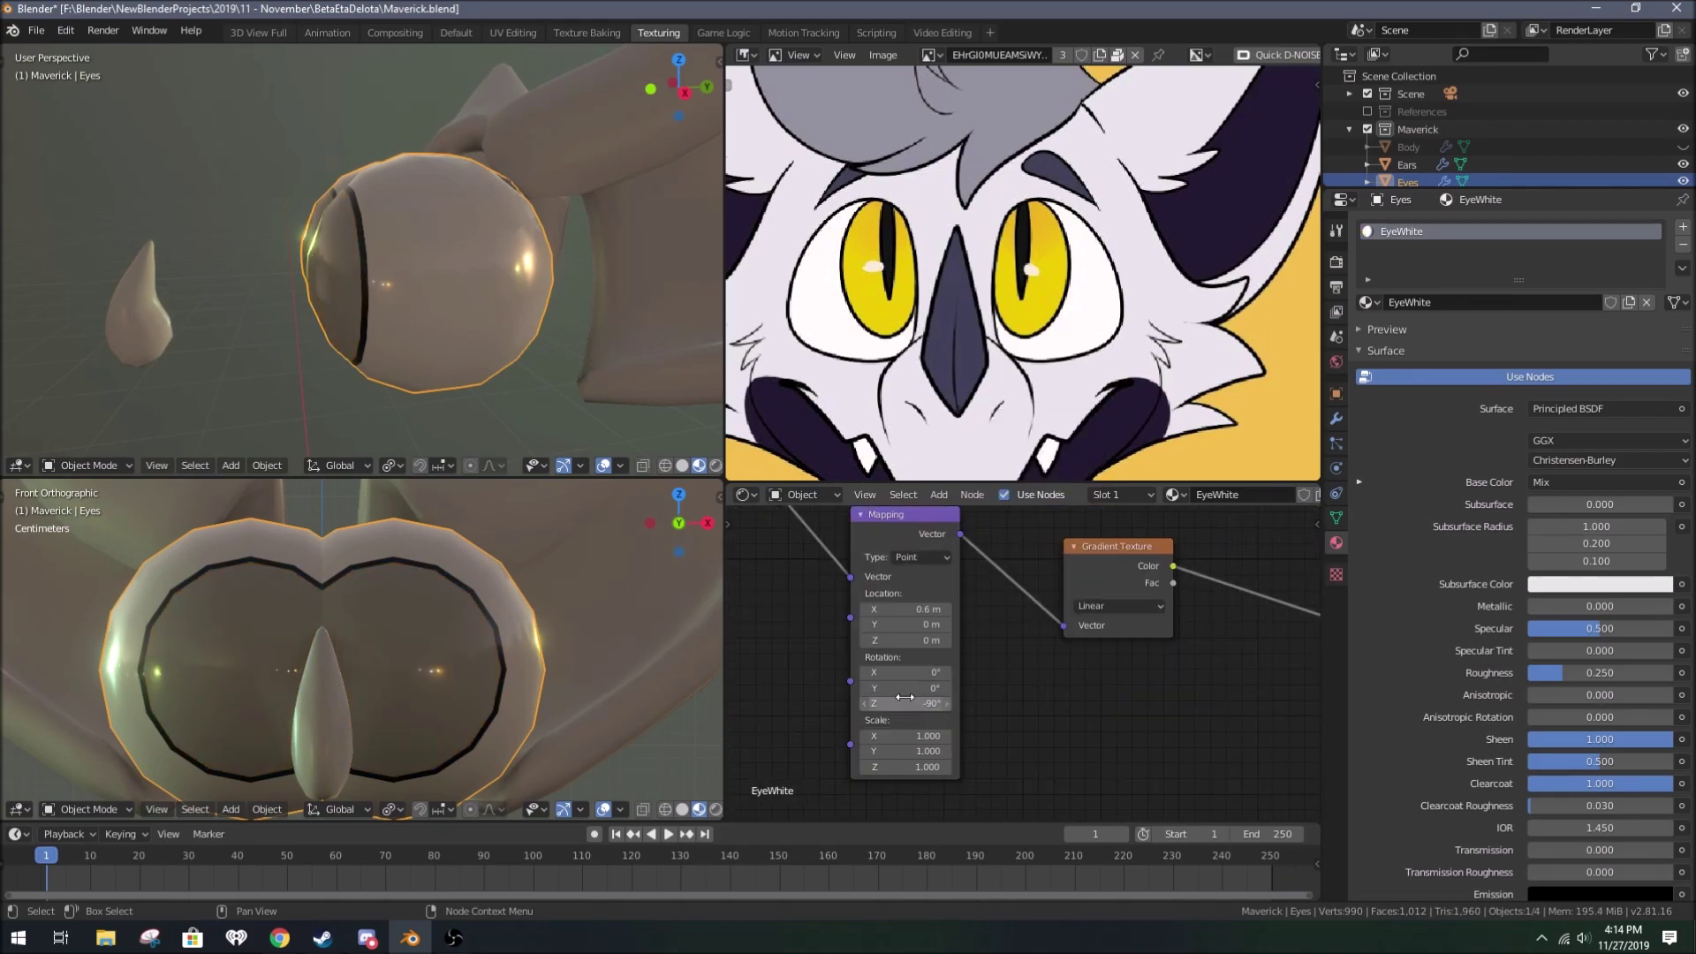
drag(904, 672, 928, 672)
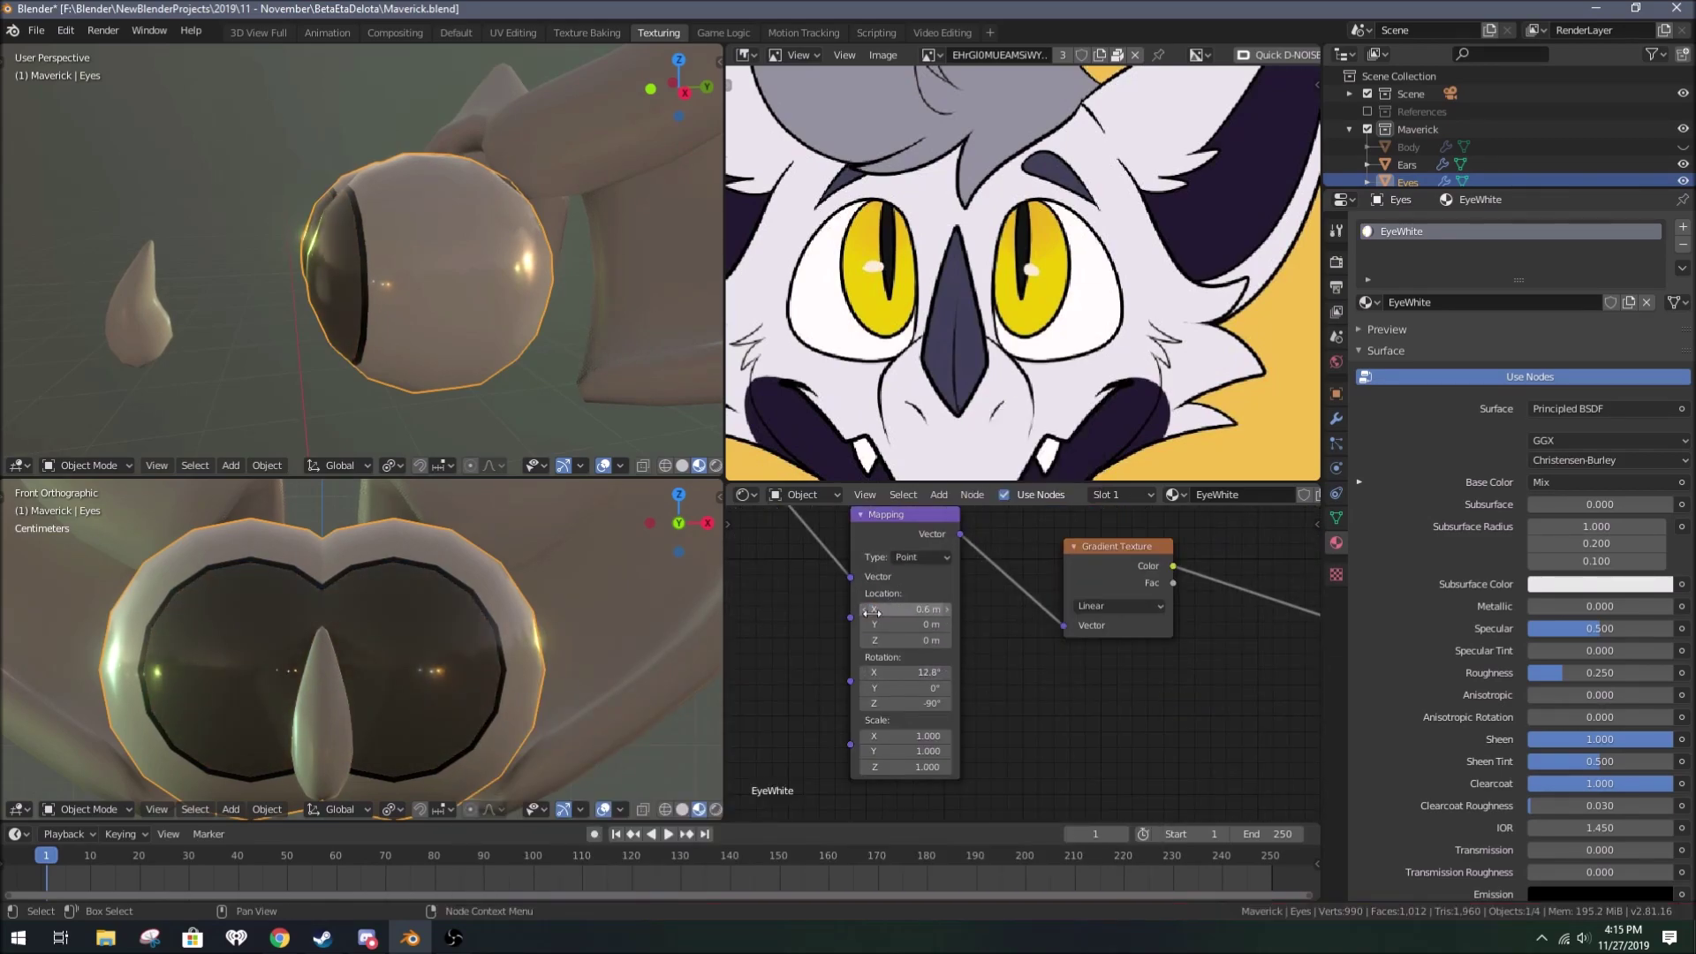
drag(873, 612, 947, 616)
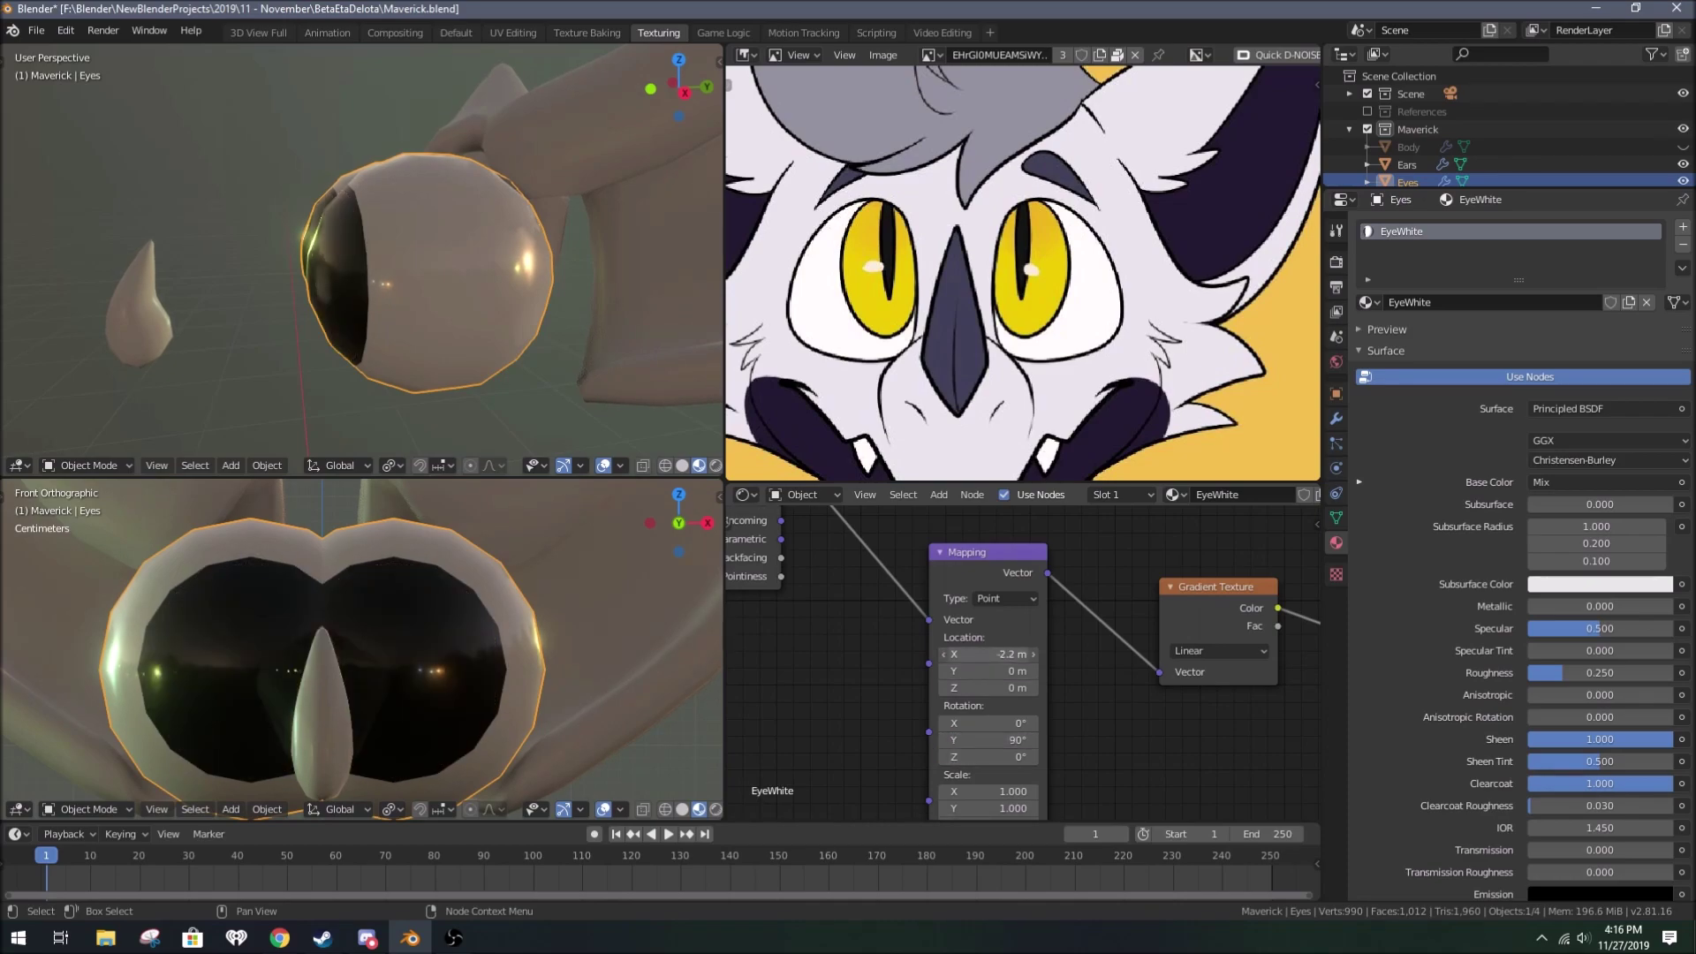
key(Return)
click(984, 653)
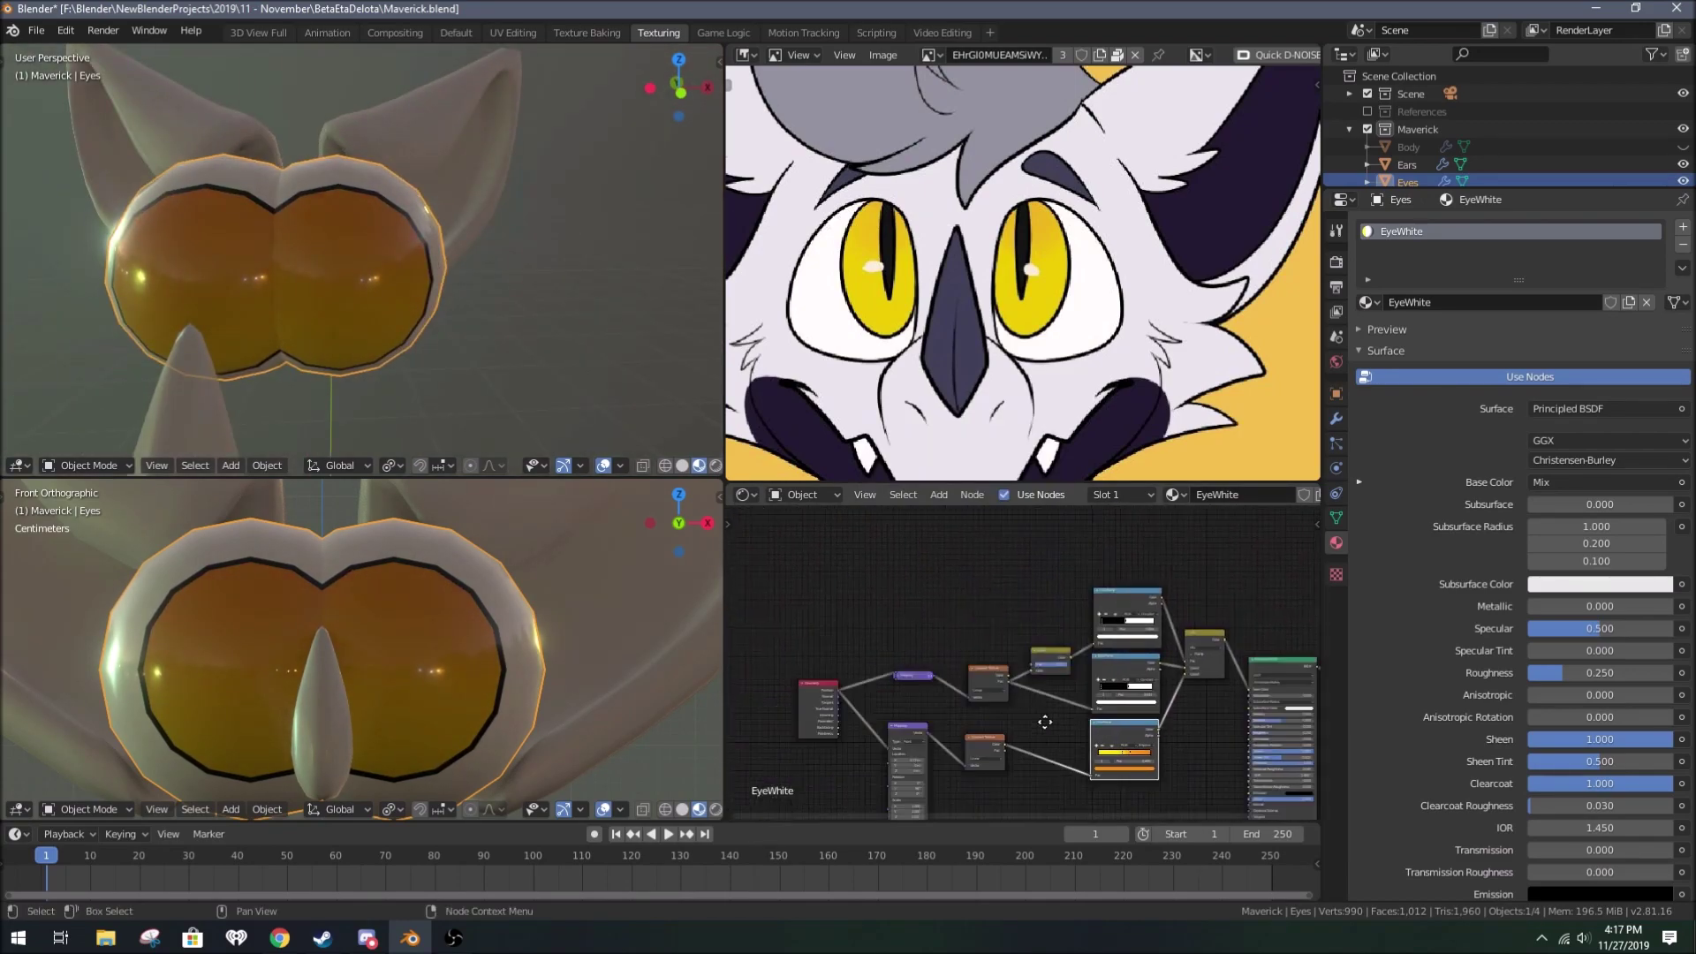
Step: Collapse the lower Mapping node, feed the ColorRamp straight into Base Color, and reset X location to 0 m
key(h)
middle_drag(894, 495, 922, 681)
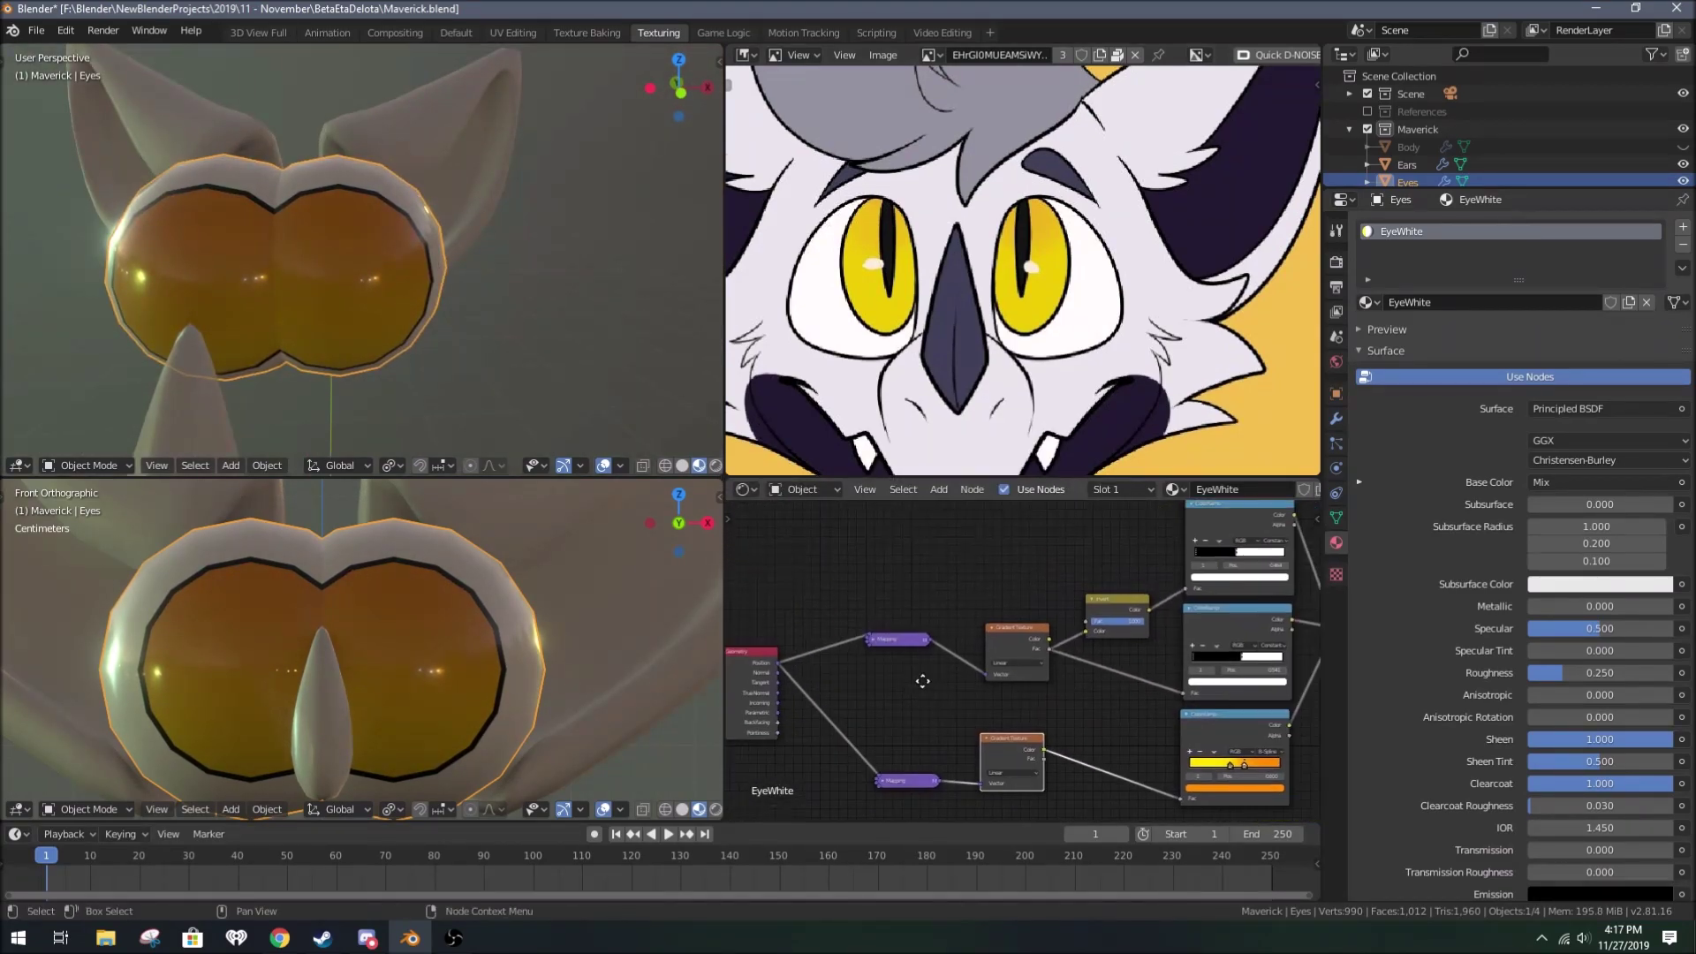
scroll(1028, 638, down, 2)
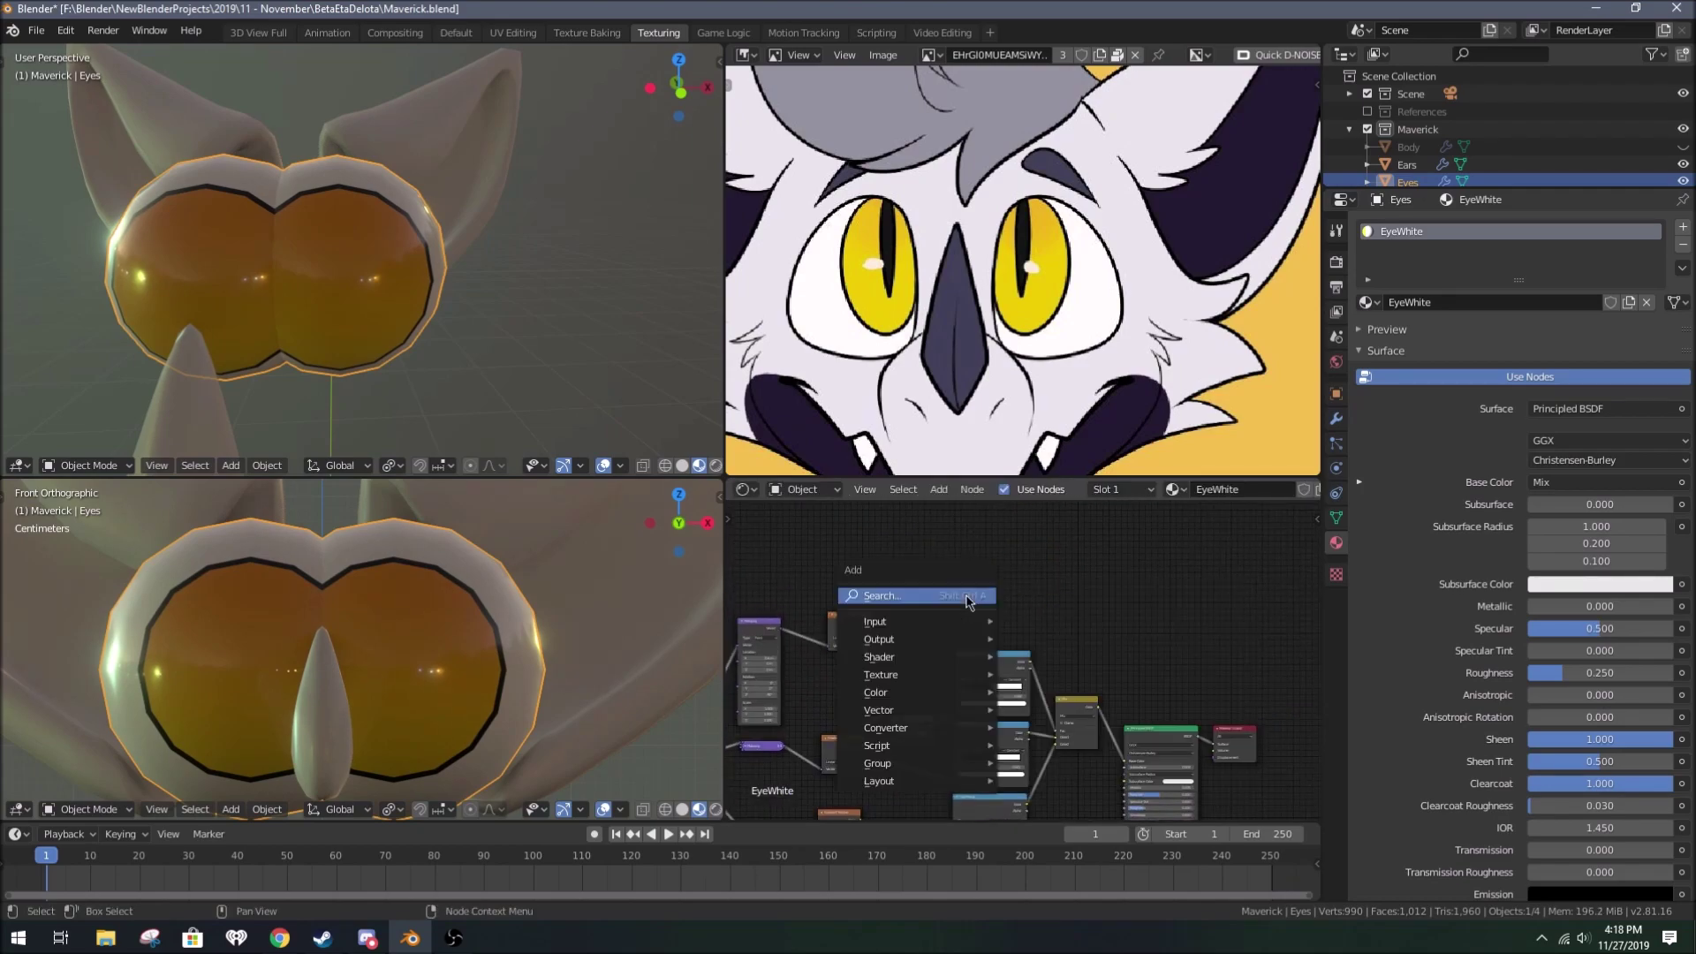
drag(1027, 585, 1126, 765)
scroll(1038, 592, up, 4)
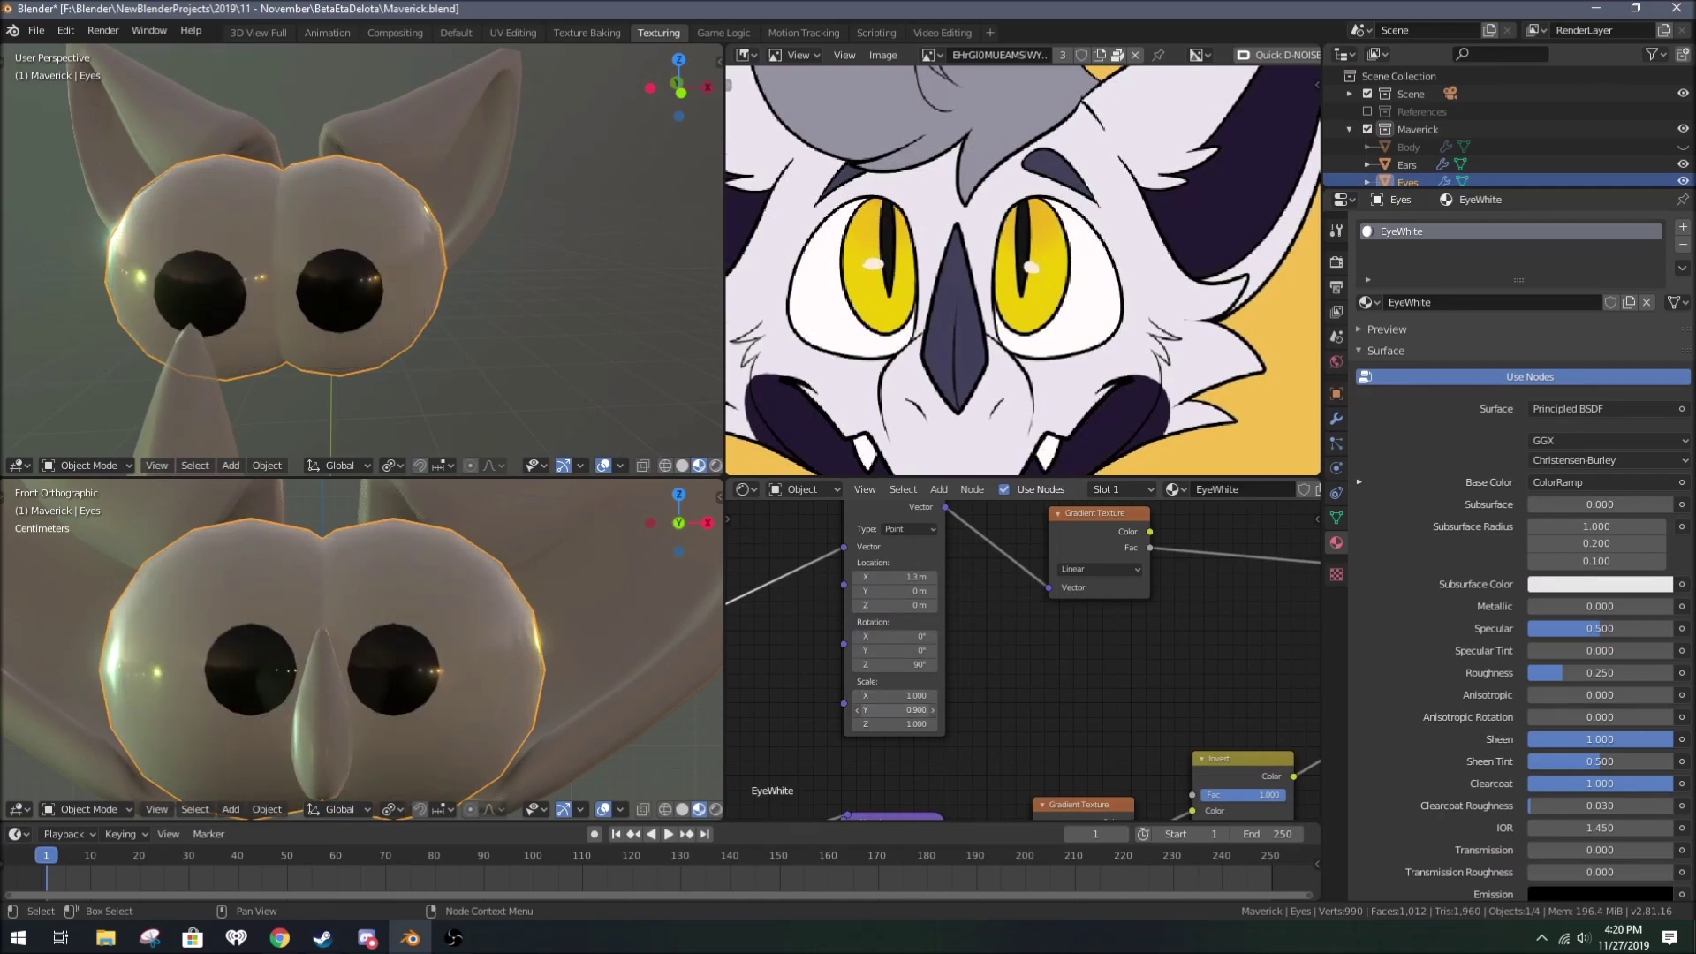
drag(892, 576, 936, 577)
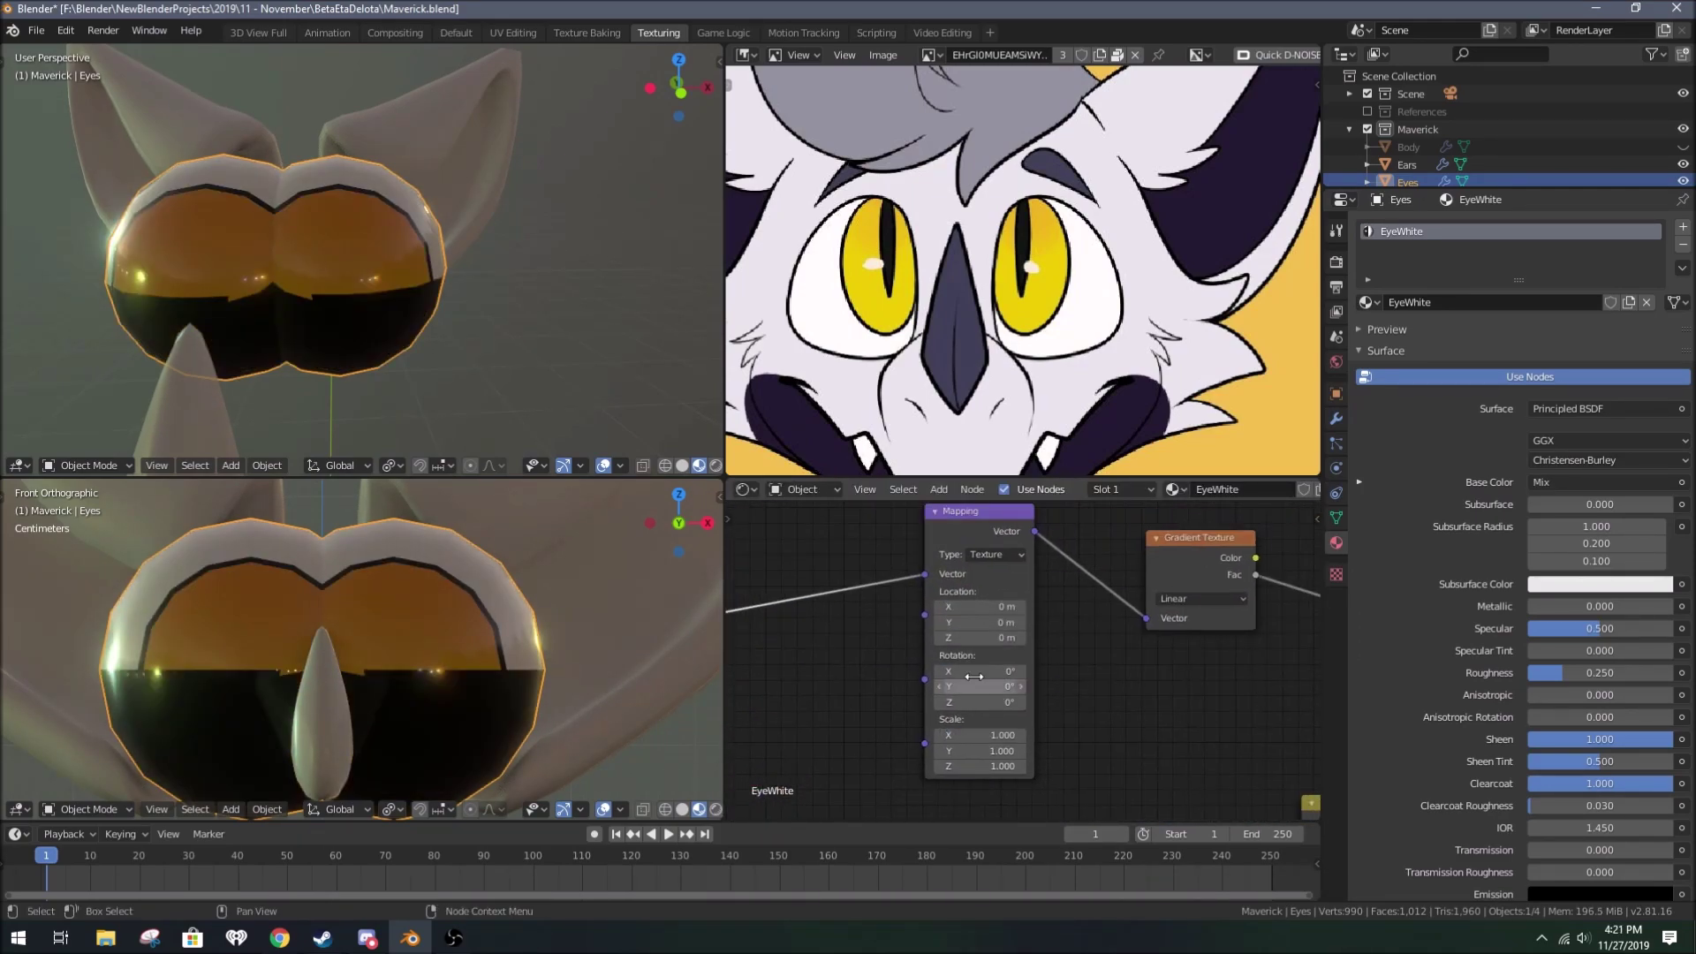
drag(980, 607, 983, 616)
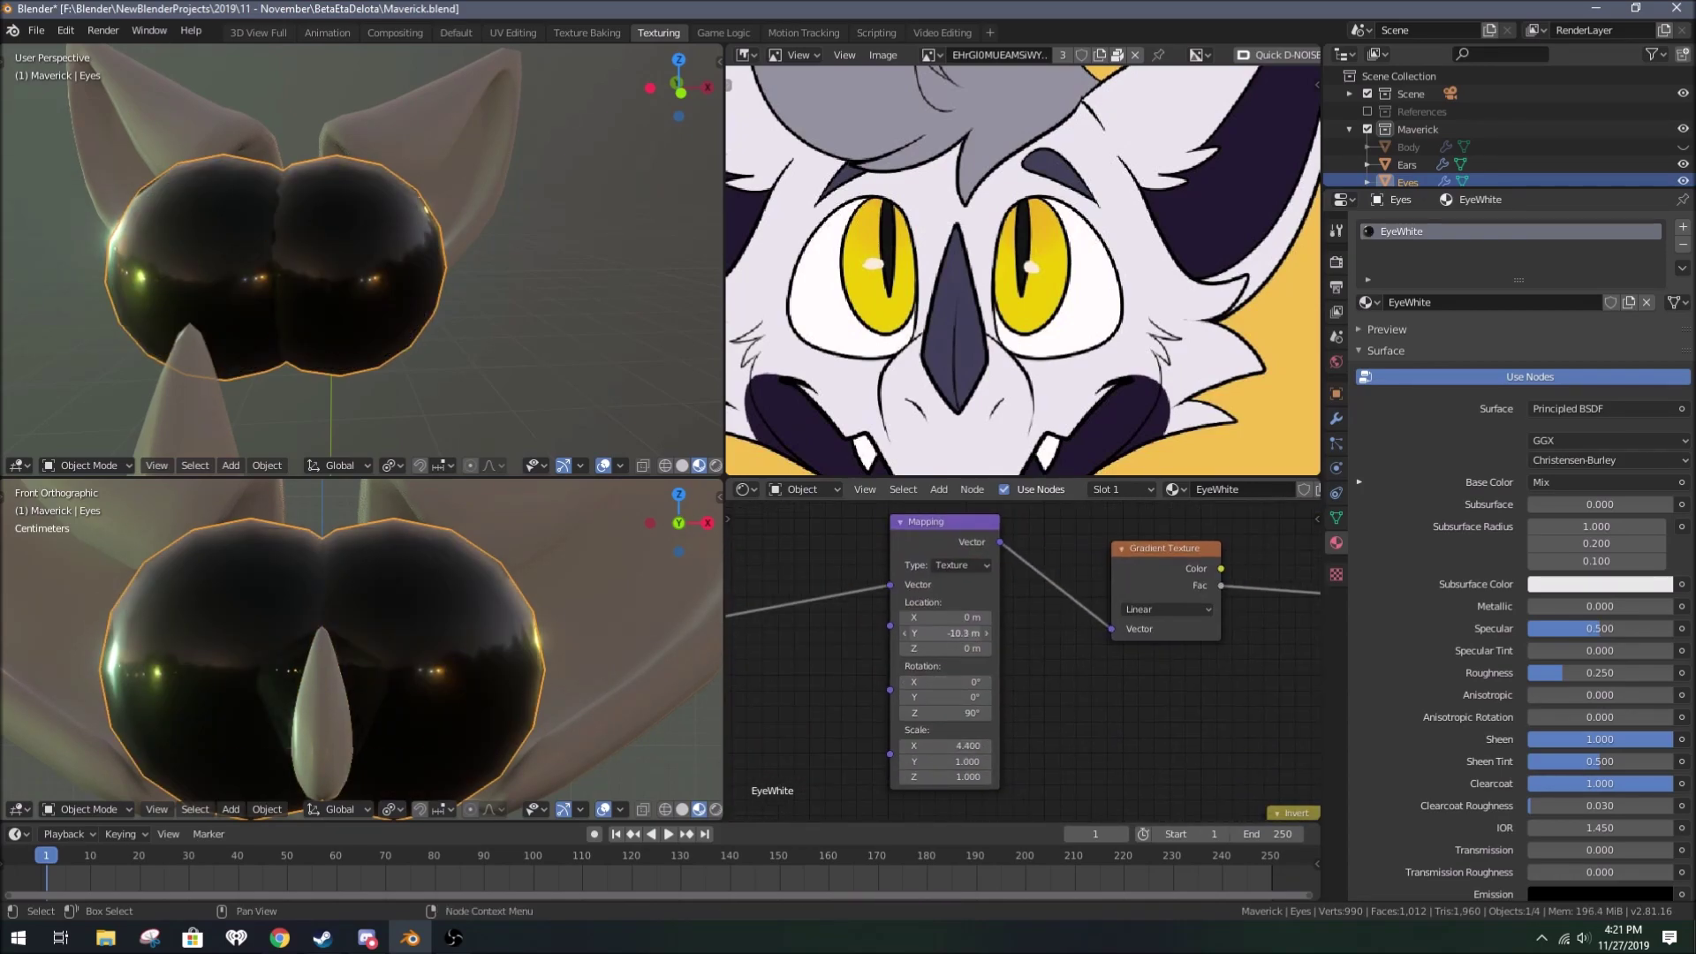
Step: Change the Mapping type and reconnect the gradient's Fac output
click(961, 564)
click(951, 634)
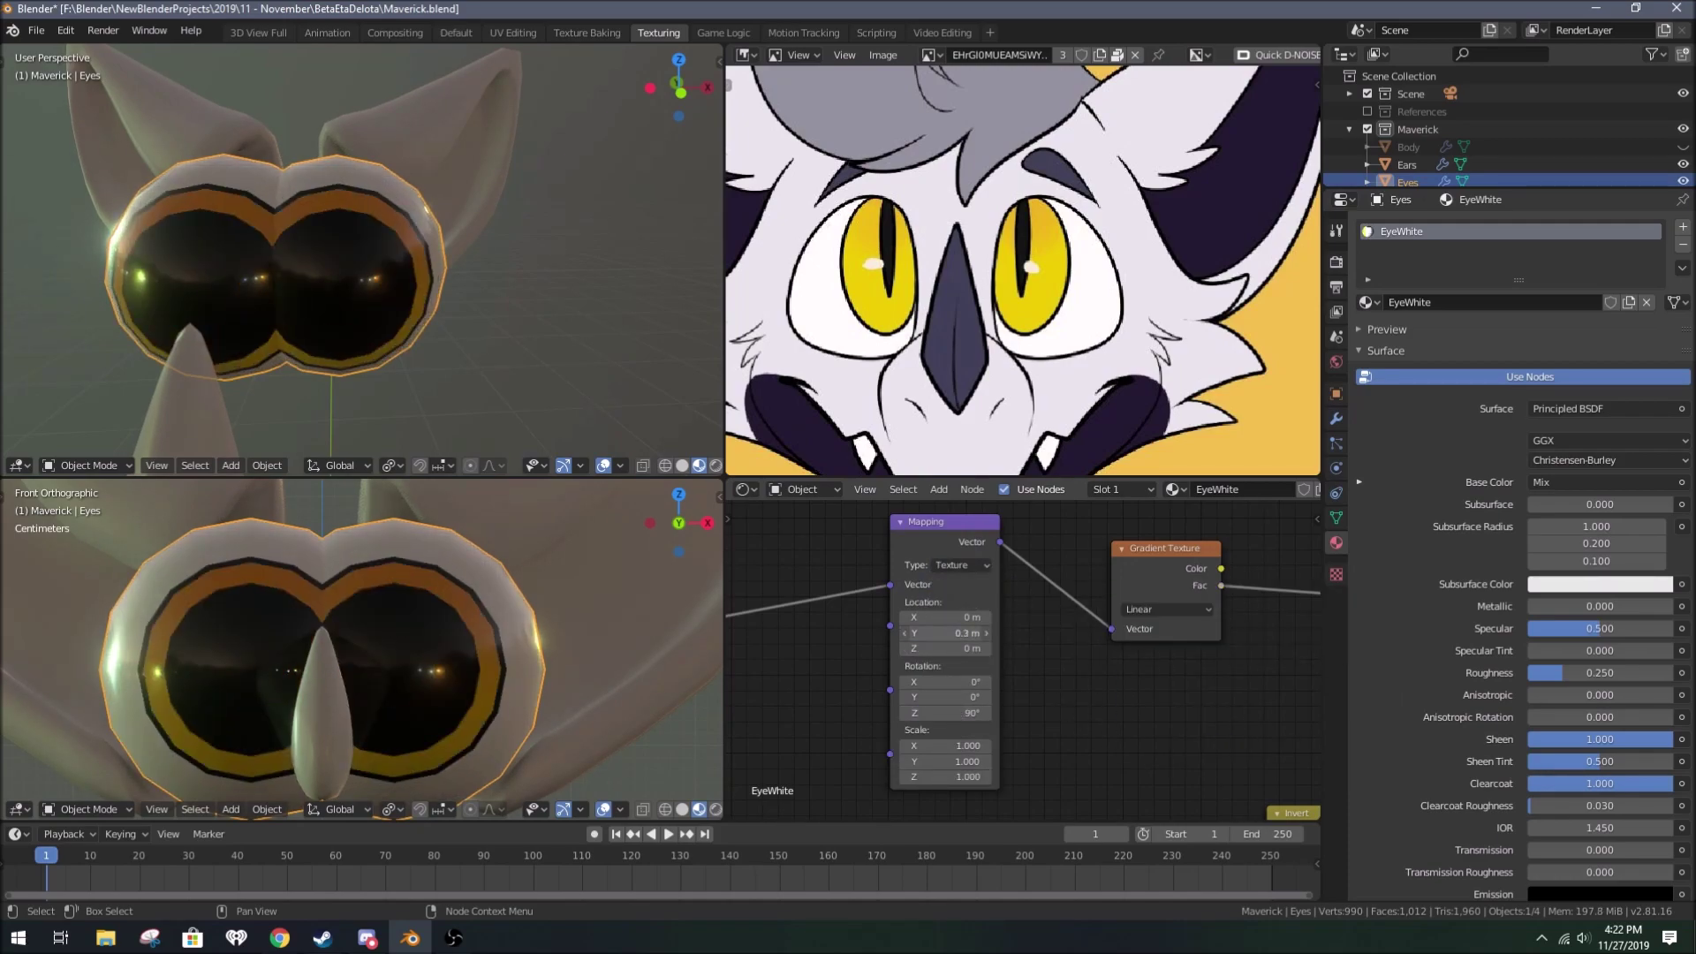
scroll(955, 601, down, 3)
middle_drag(956, 587, 1044, 663)
key(shift+a)
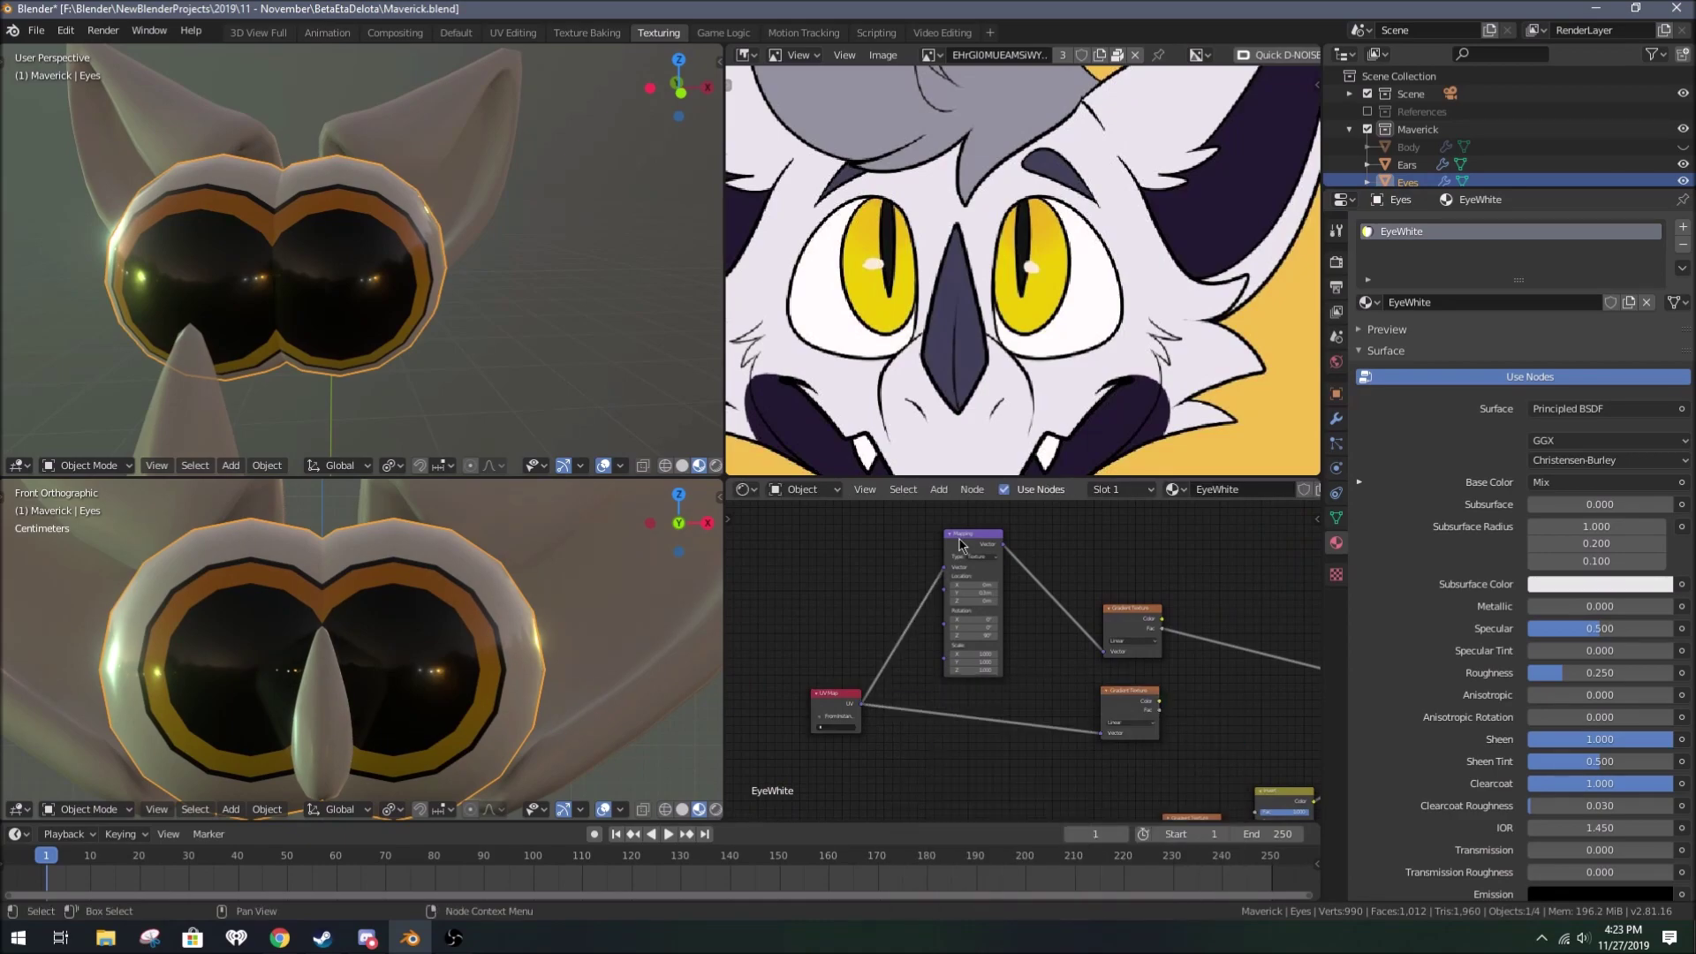
scroll(973, 726, up, 3)
mouse_move(1040, 689)
mouse_down()
mouse_move(1035, 706)
mouse_move(1041, 688)
mouse_up()
mouse_move(1041, 688)
middle_down()
mouse_move(931, 686)
mouse_move(921, 702)
middle_up()
Step: Reset the Mapping location, switch the gradient to Quadratic Sphere, and nudge the Y location up
key(BackSpace)
click(1236, 660)
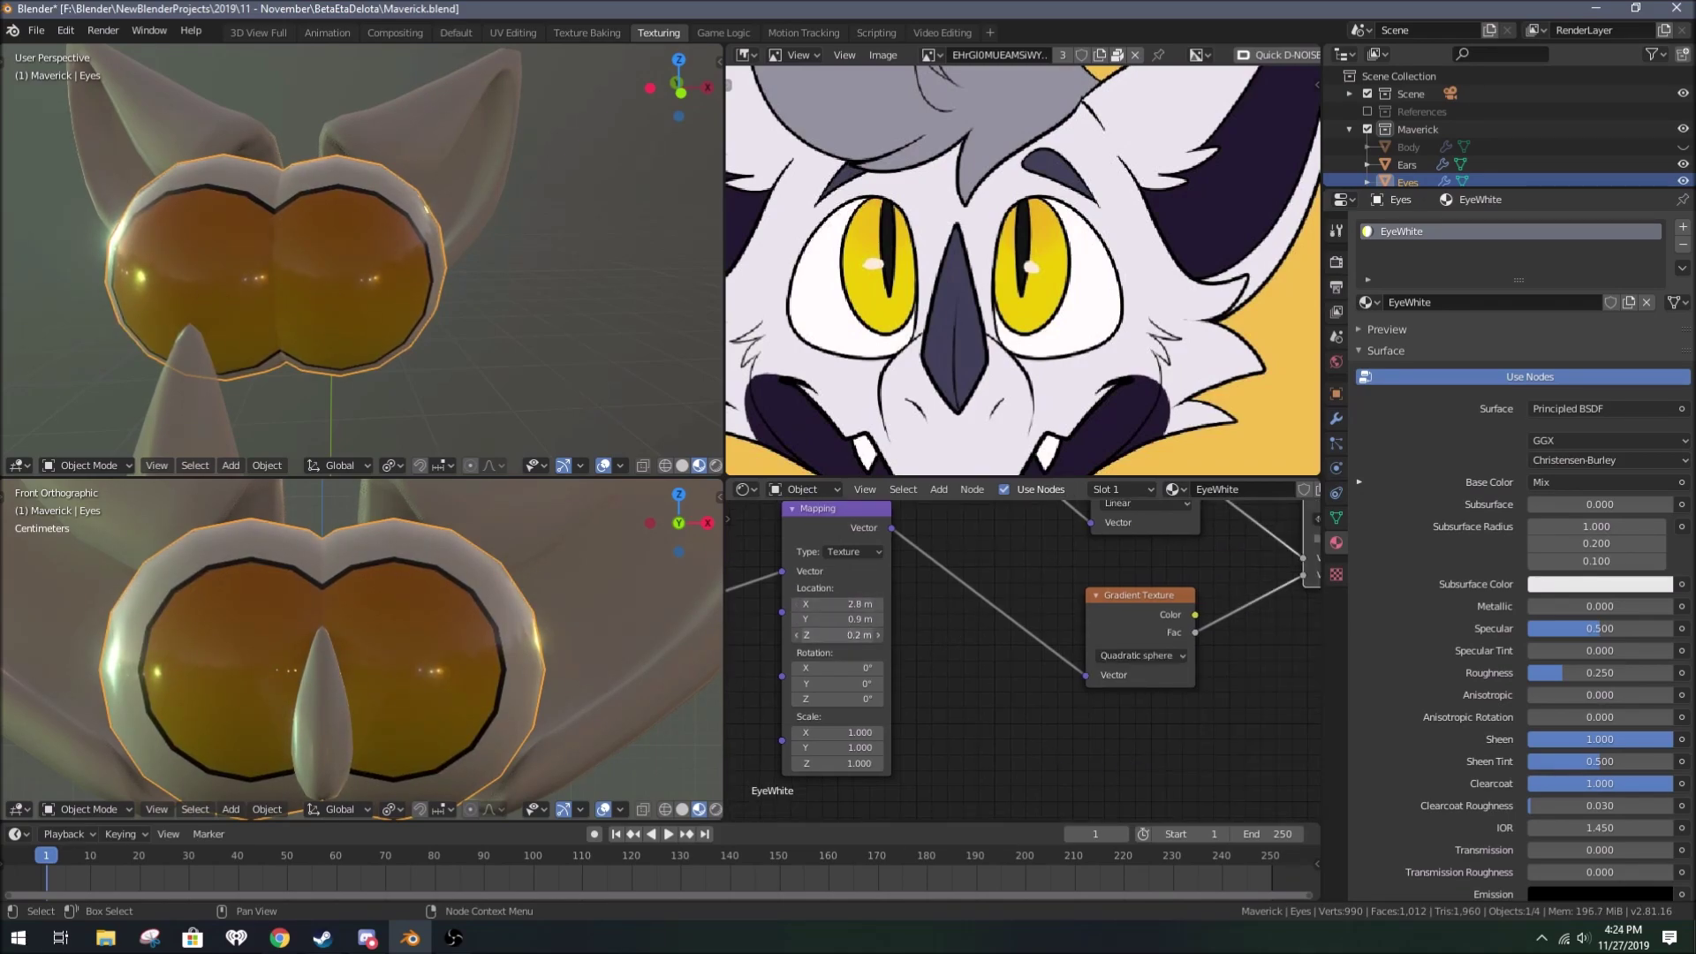
drag(841, 615, 845, 710)
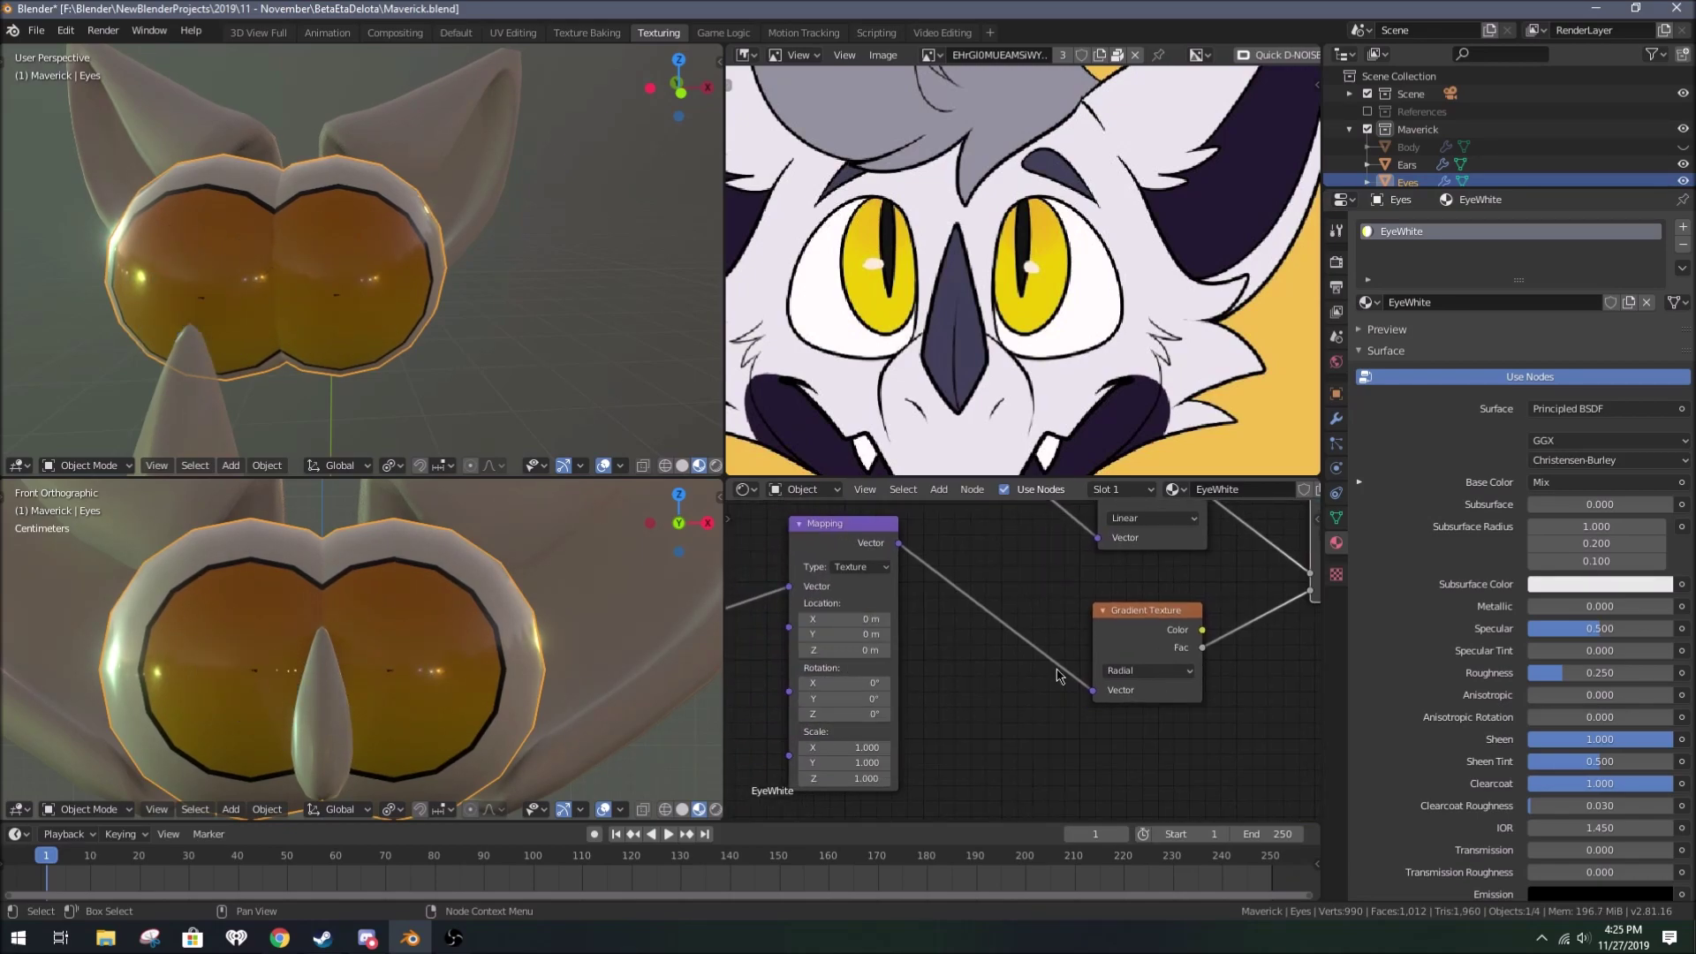
scroll(1060, 675, down, 3)
scroll(908, 674, down, 5)
Step: Project the eye UVs from the front view, then scale and reposition them in UV Editing
click(512, 32)
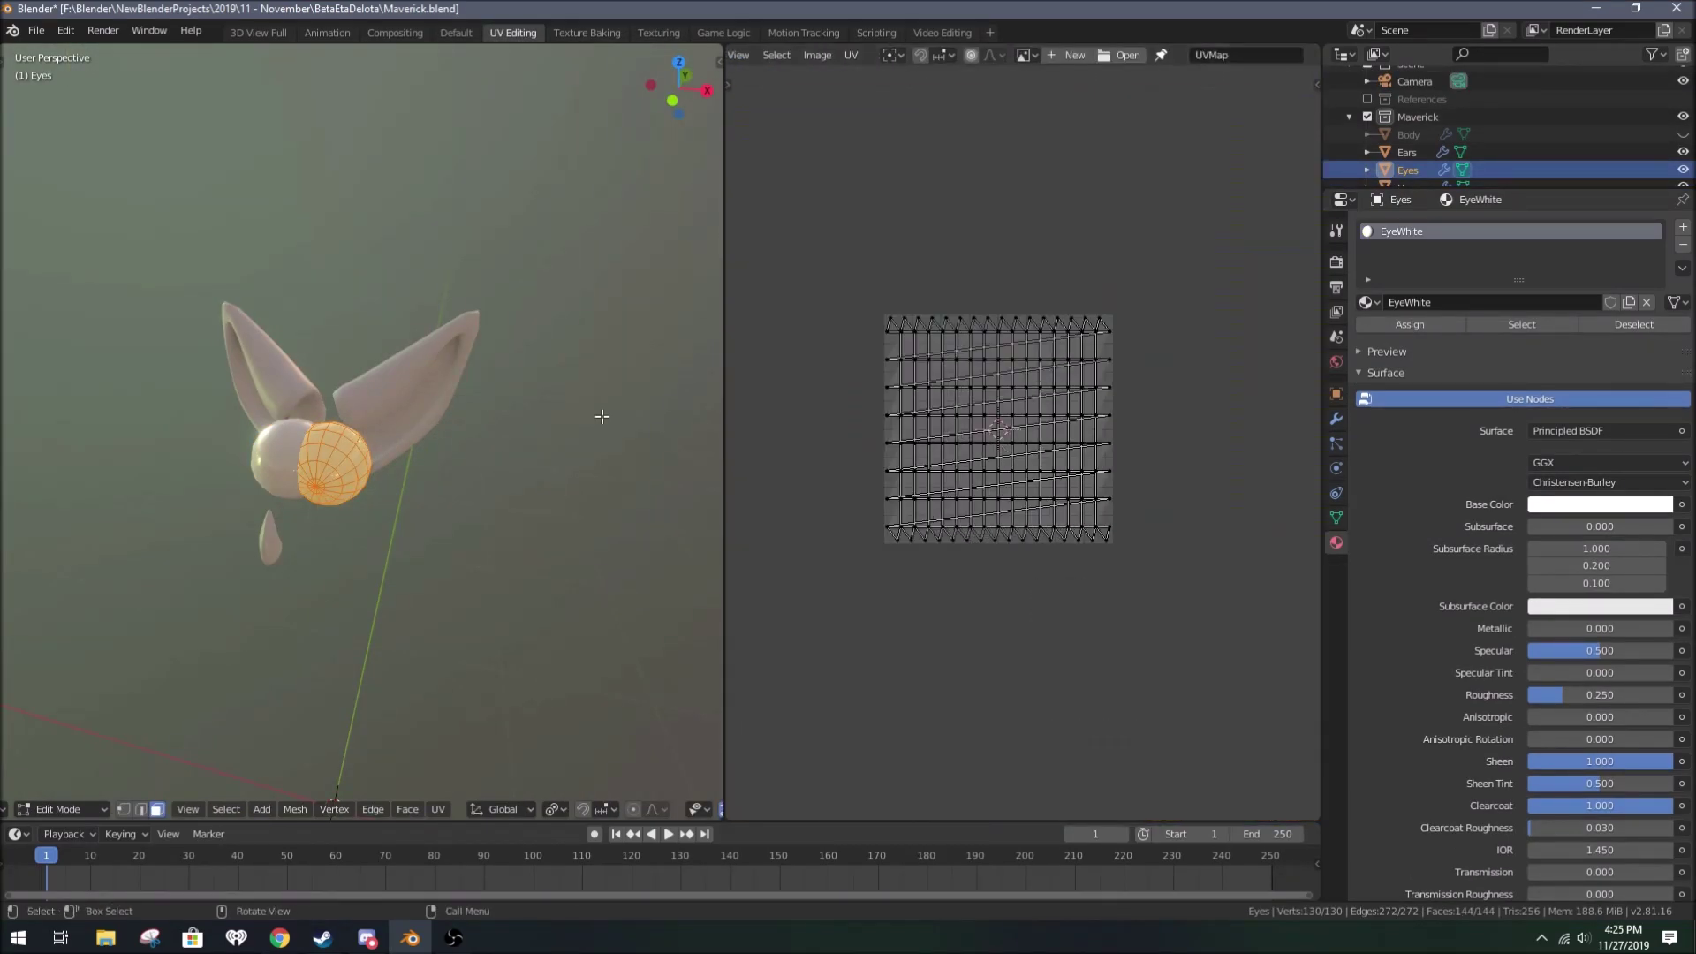
key(KP_Decimal)
key(KP_1)
key(u)
click(618, 495)
key(s)
key(g)
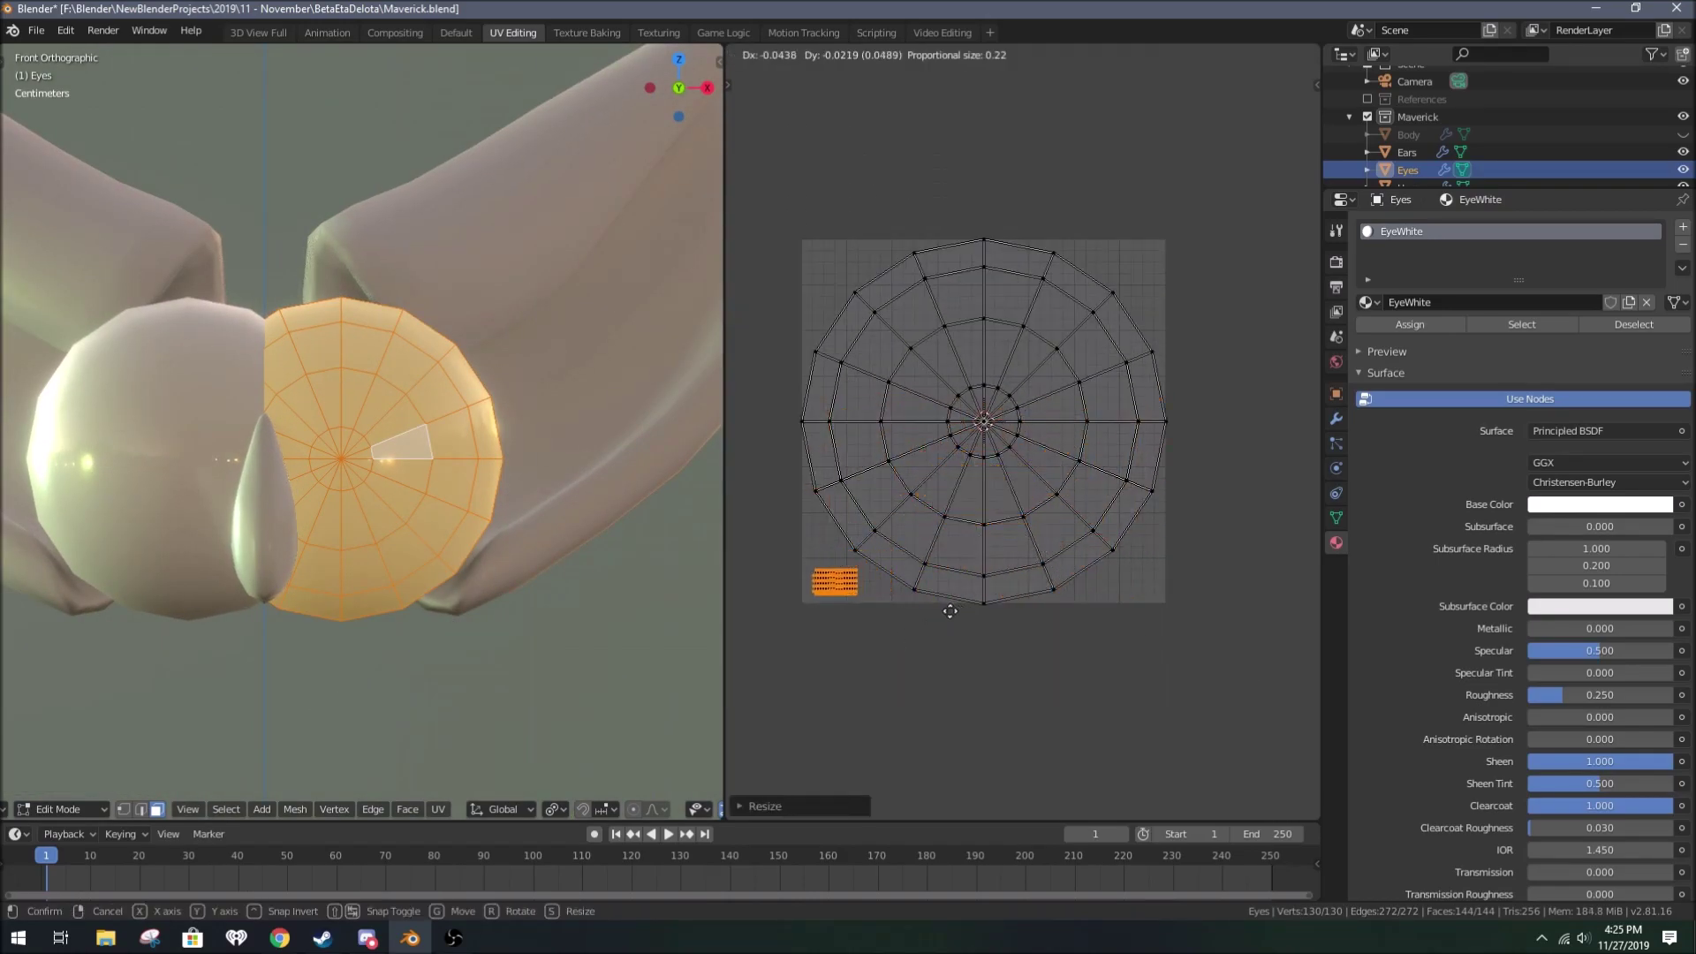
click(949, 611)
key(Tab)
click(659, 33)
Step: Add a Gradient Texture into Base Color, fed by a UV Map through a Mapping node
key(shift+a)
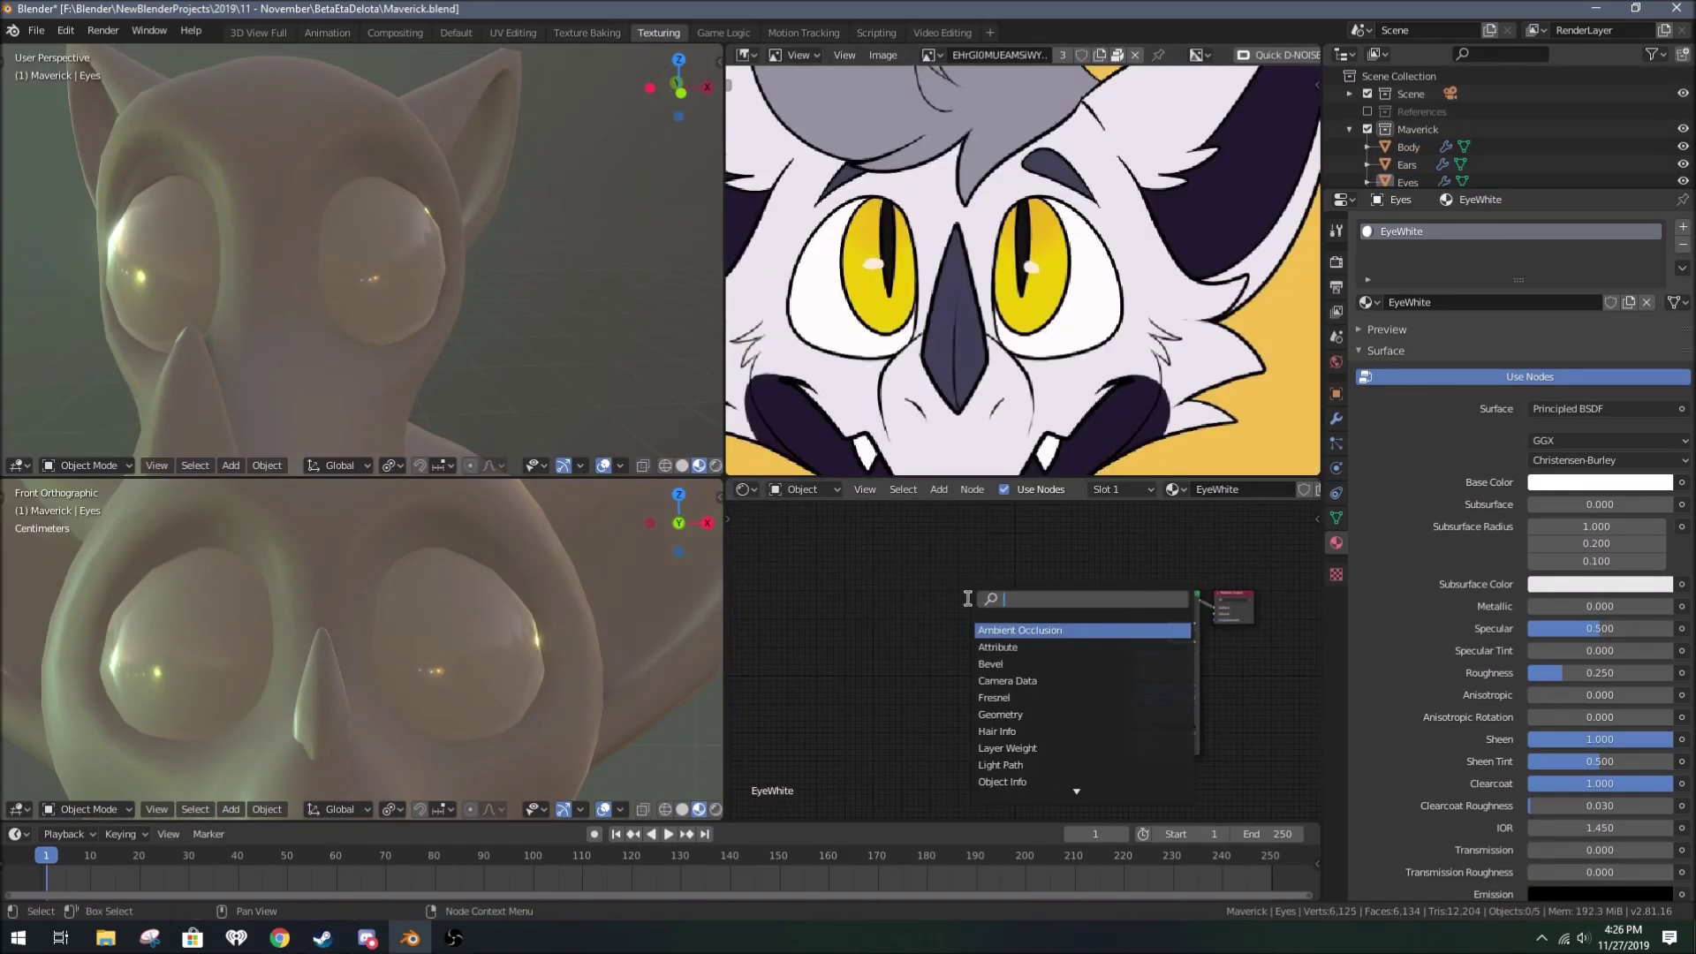
click(865, 671)
alt+right_drag(866, 671, 1202, 671)
click(950, 633)
text(mapp)
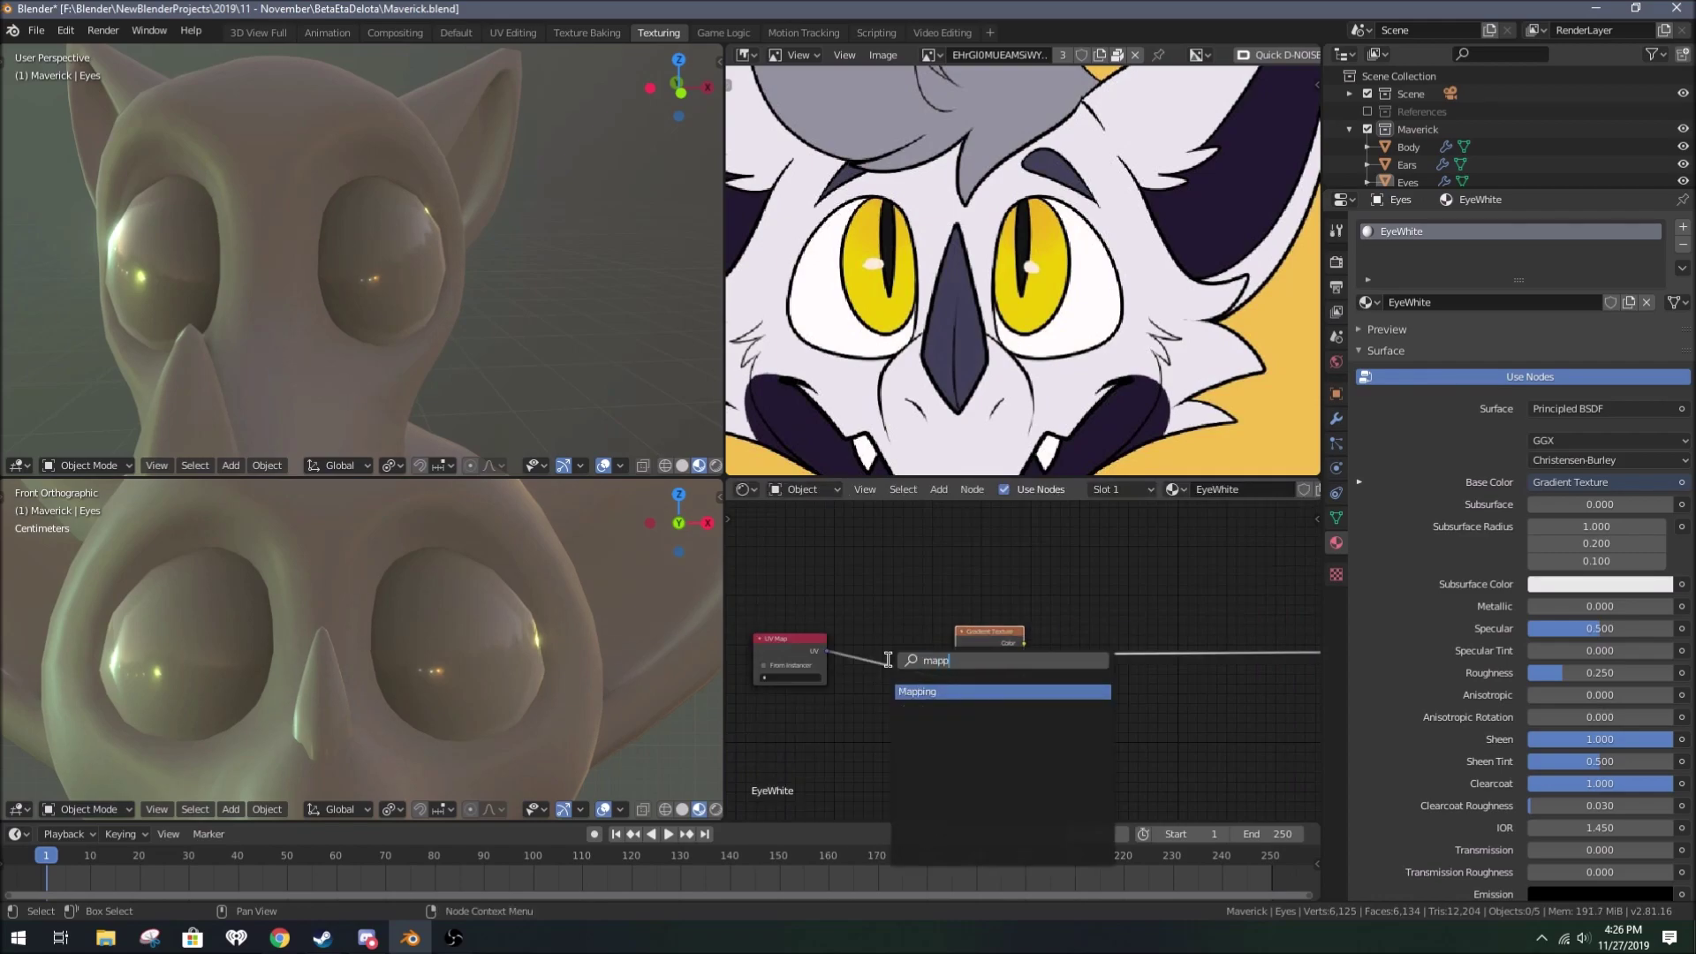
key(Return)
click(887, 659)
scroll(927, 618, up, 5)
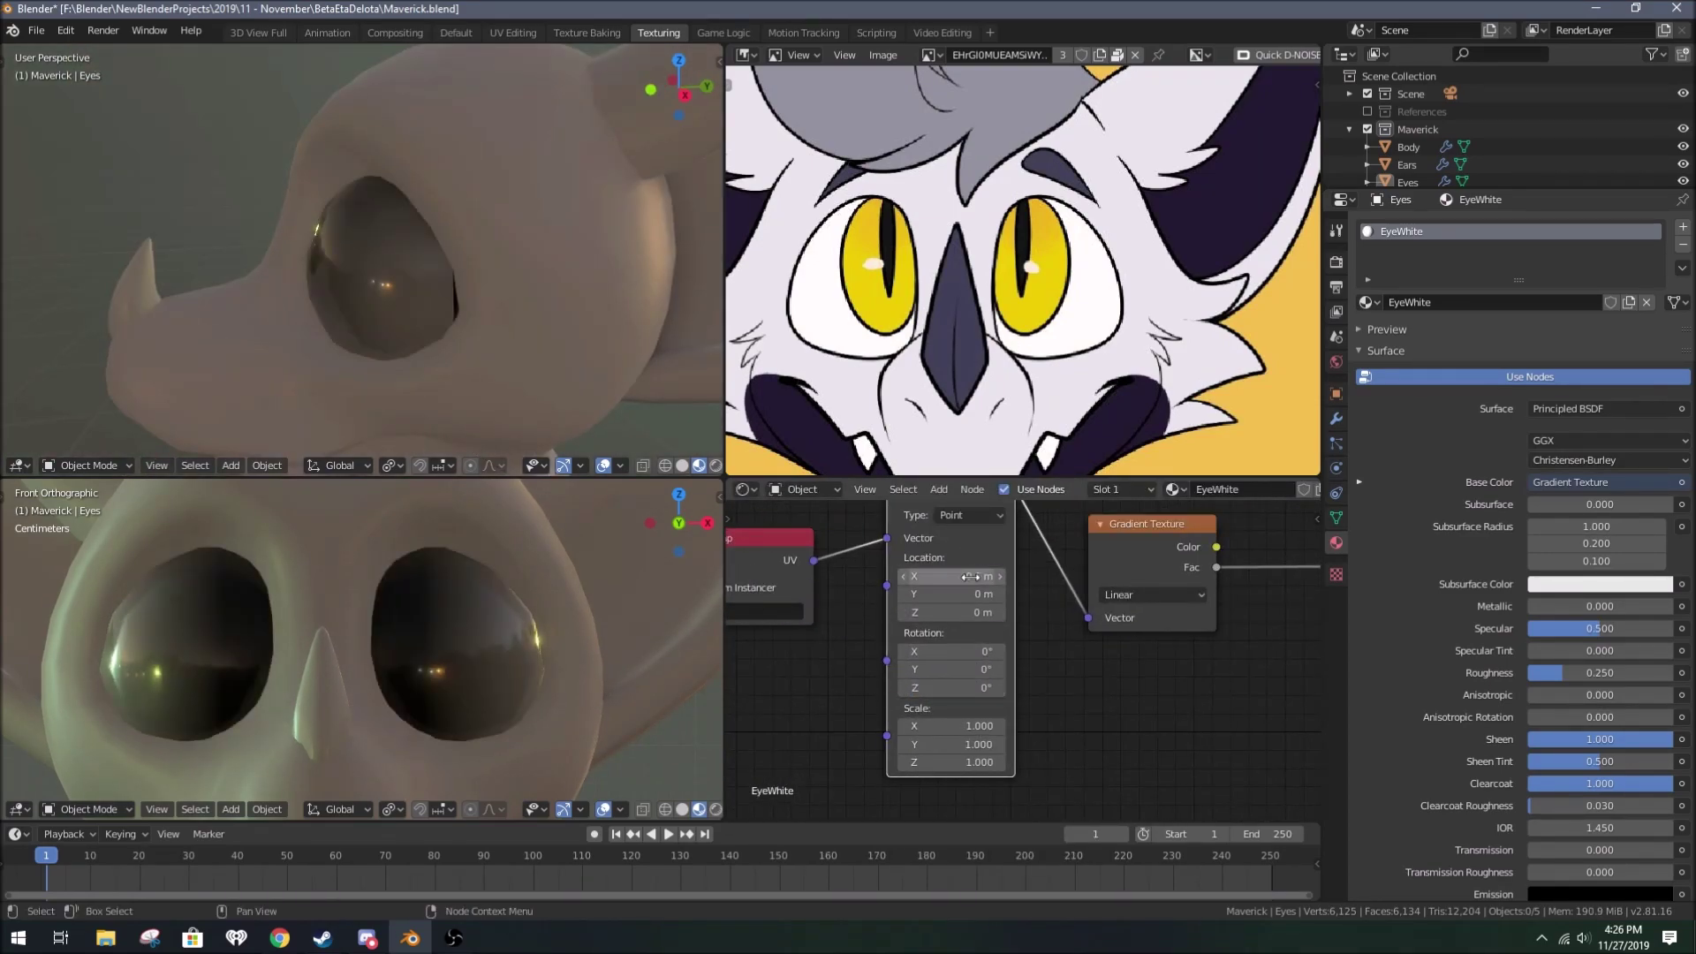
middle_drag(1060, 619, 764, 633)
Step: Insert a ColorRamp before Base Color and set the Mapping type to Texture
key(shift+a)
click(1237, 593)
click(1187, 592)
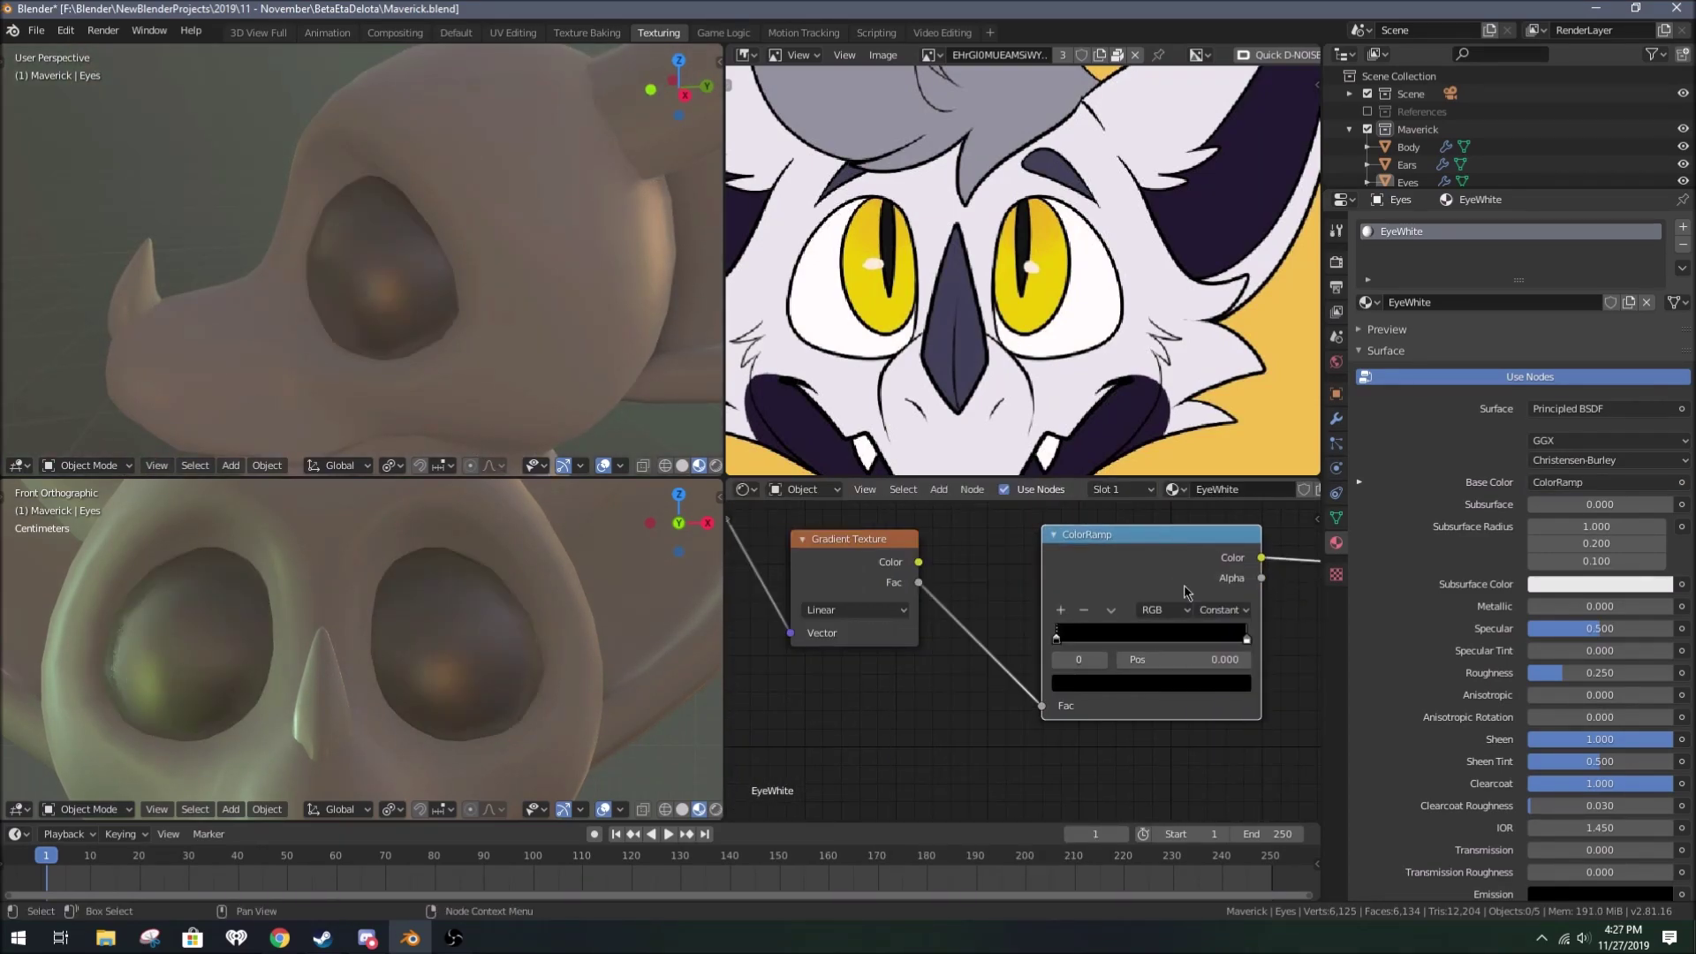
click(1246, 637)
middle_drag(972, 618, 1198, 636)
click(875, 641)
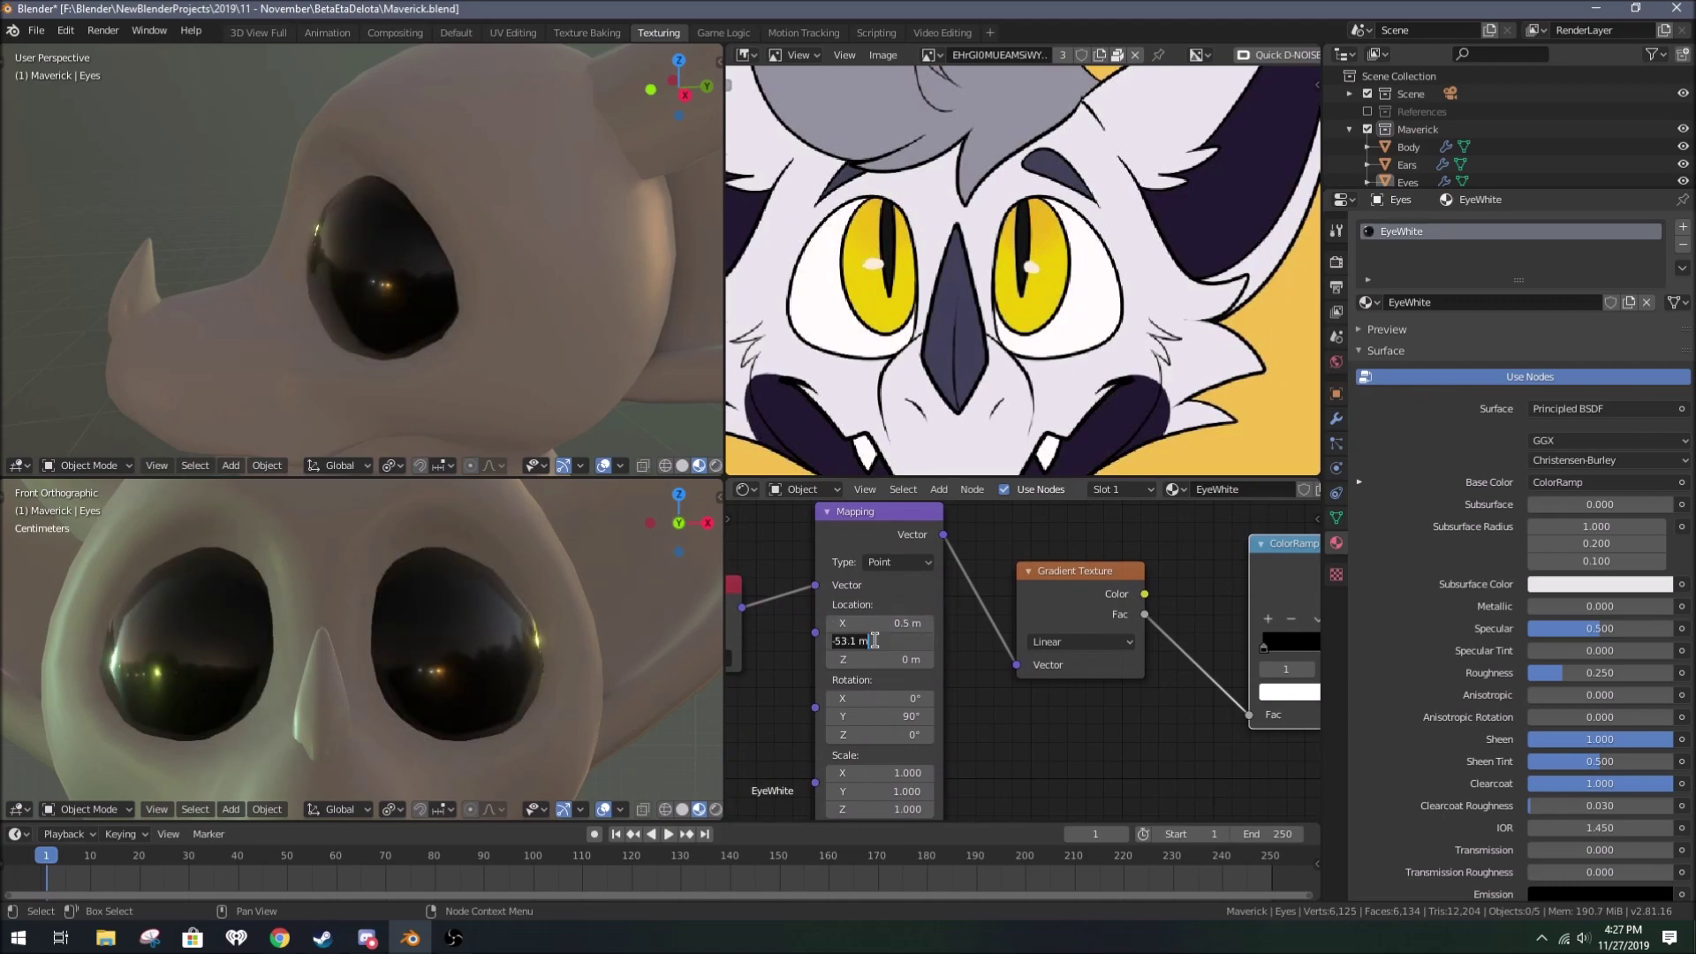
click(910, 573)
click(899, 582)
Step: Set Z rotation to 0, adjust X rotation and scale, and make the gradient Spherical
double_click(896, 623)
text(0)
key(Tab)
key(Tab)
key(Tab)
text(0)
drag(879, 698, 890, 698)
click(891, 698)
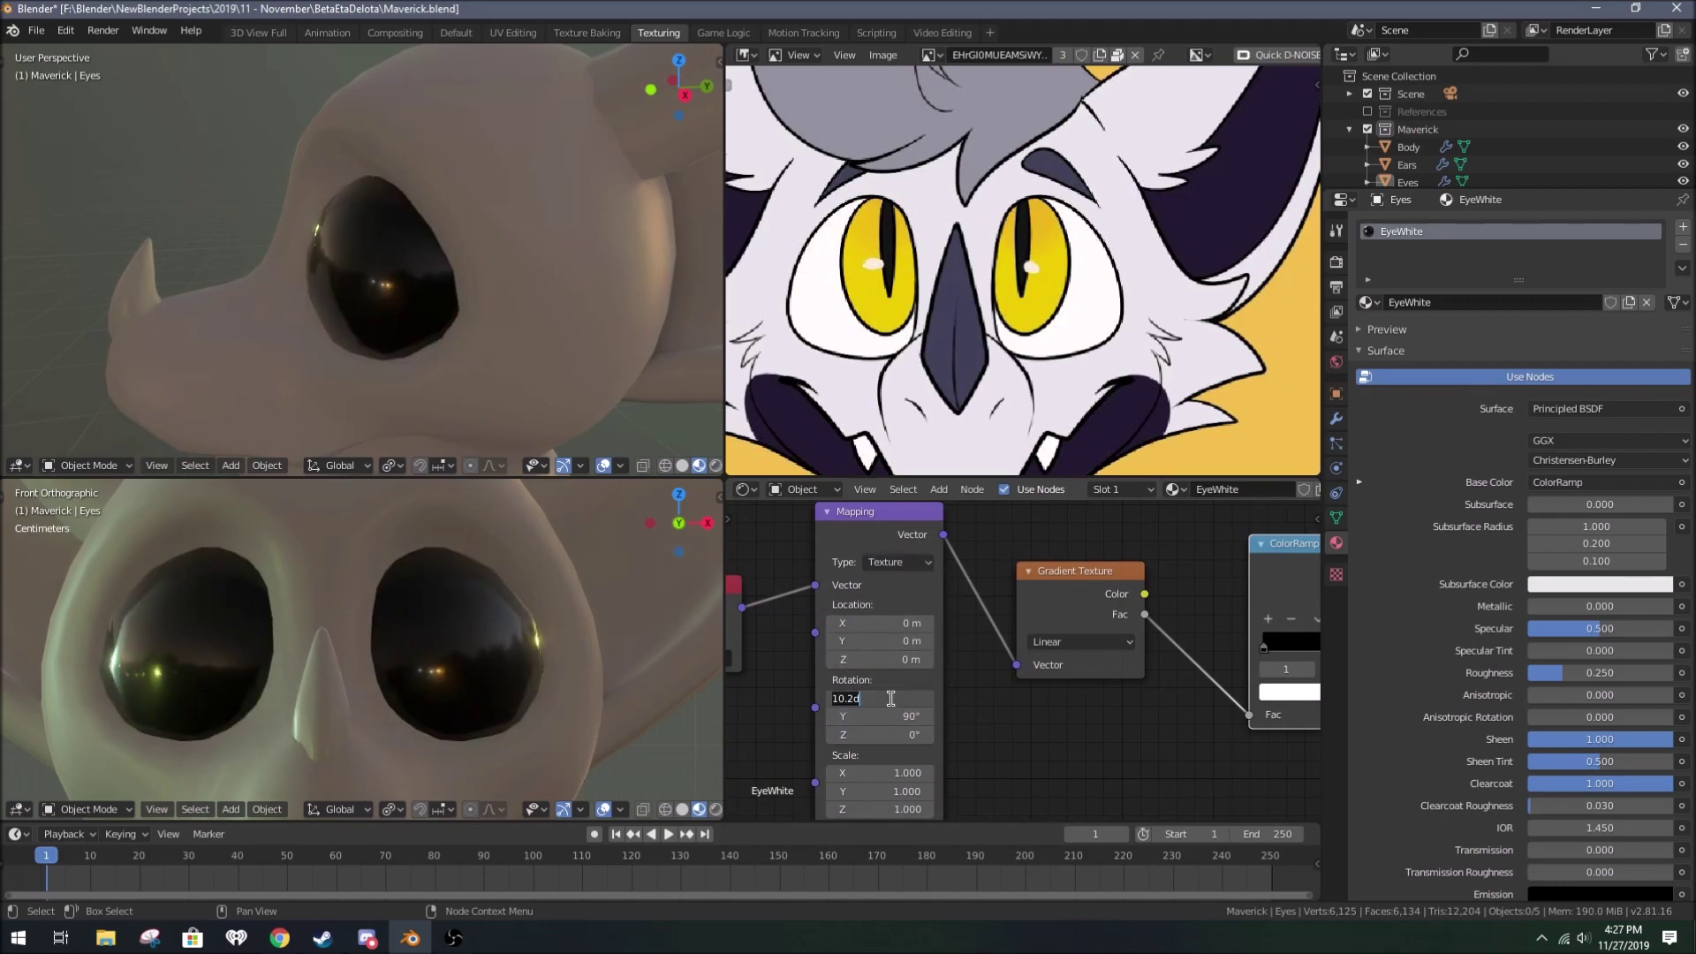
key(Return)
click(1082, 641)
click(1082, 715)
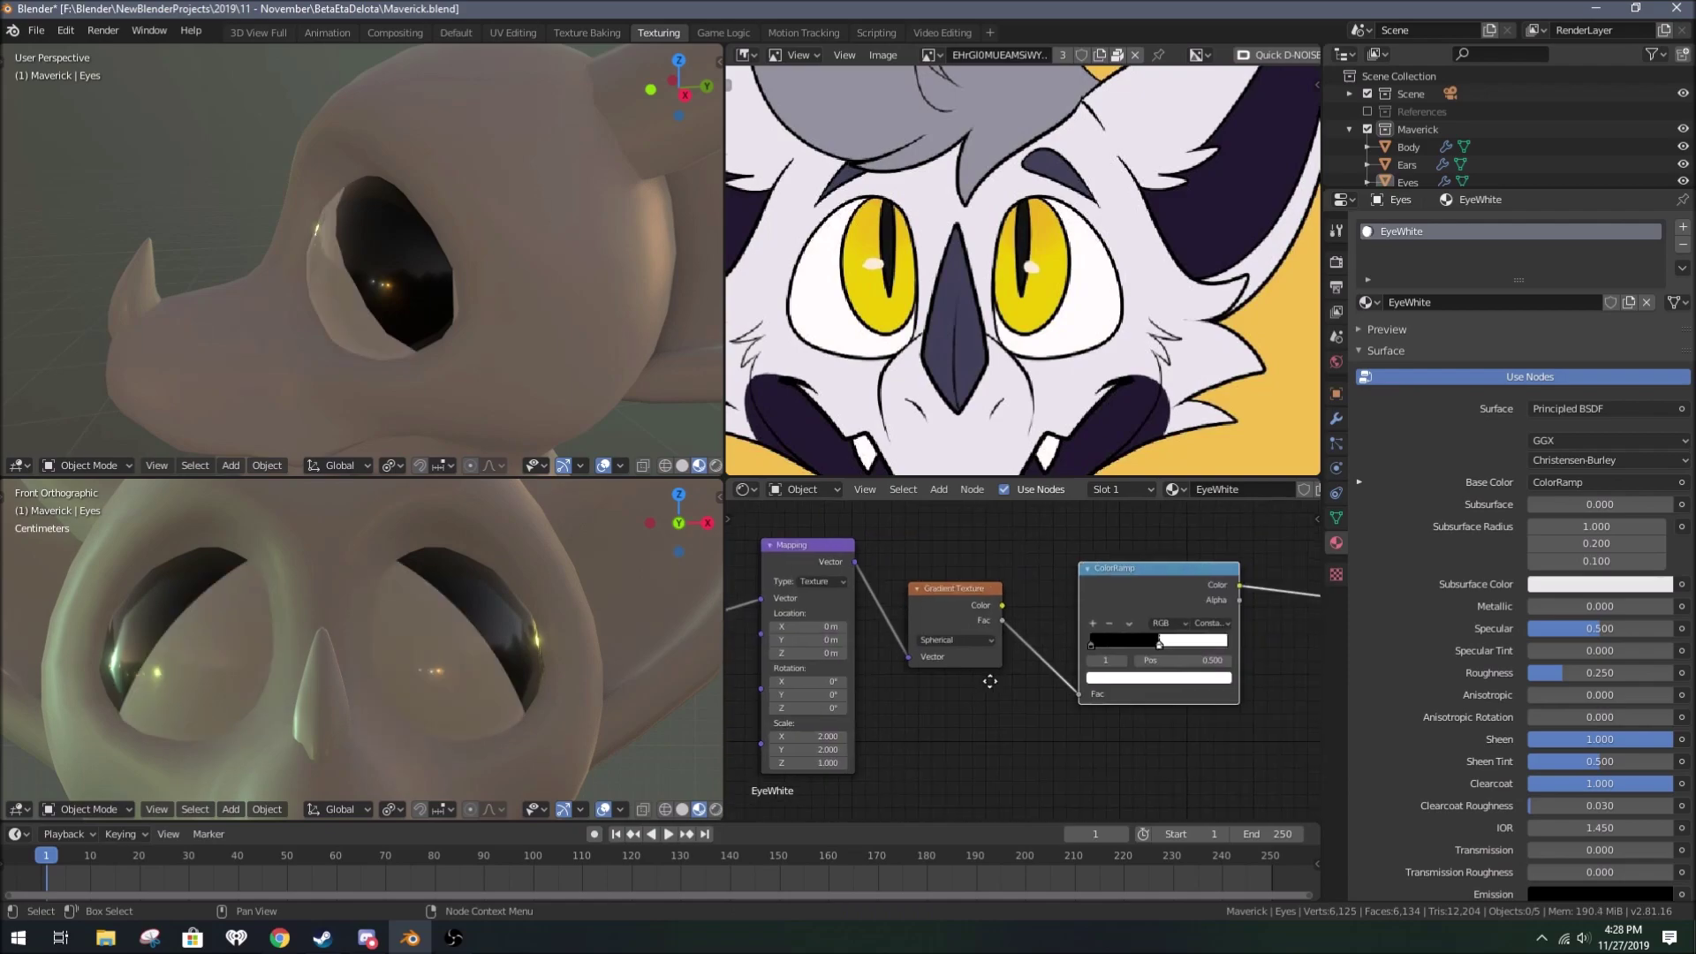
middle_drag(1237, 649, 1153, 634)
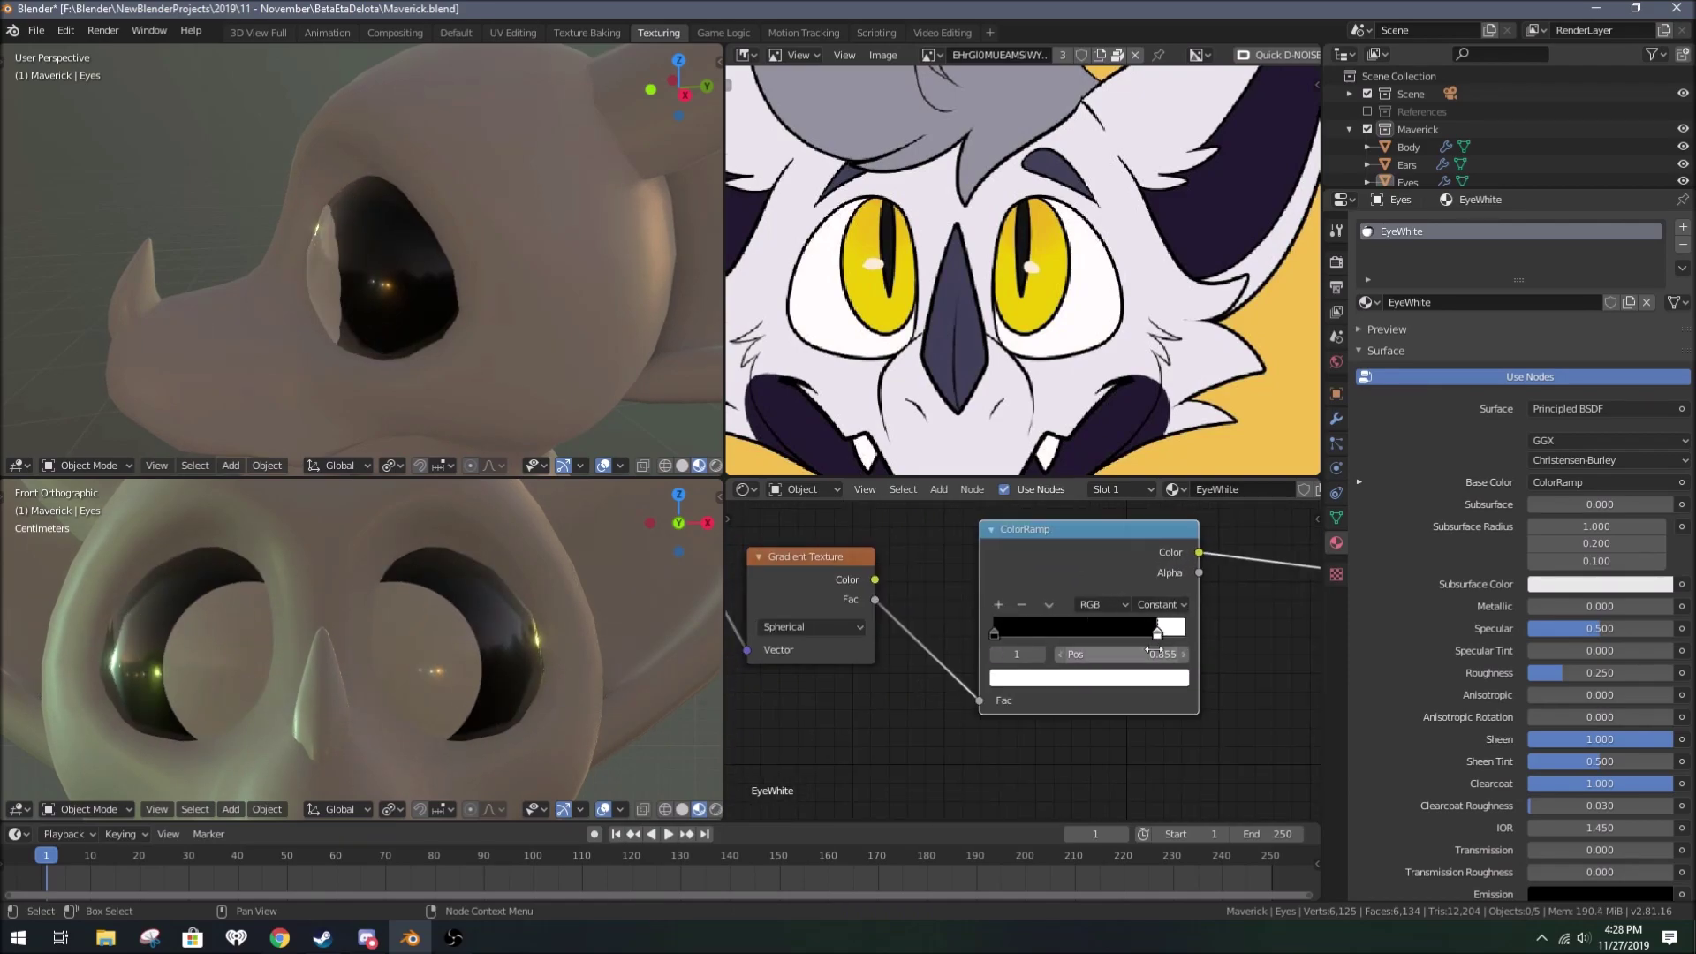
middle_drag(795, 717, 1075, 650)
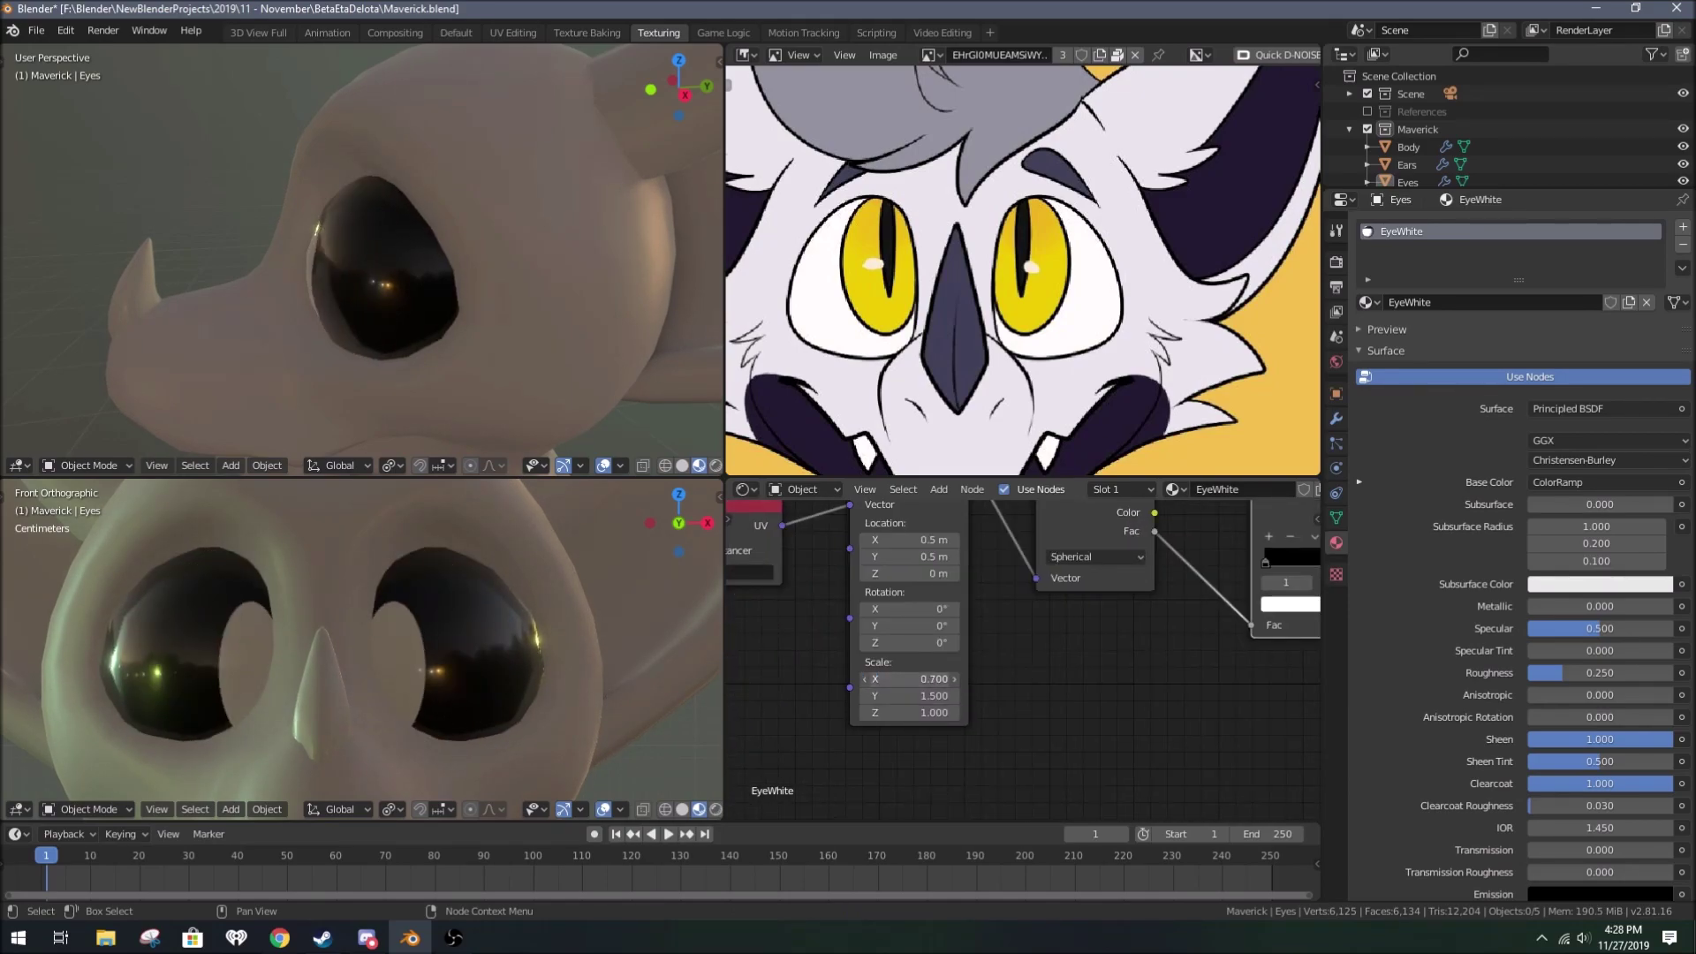
key(Return)
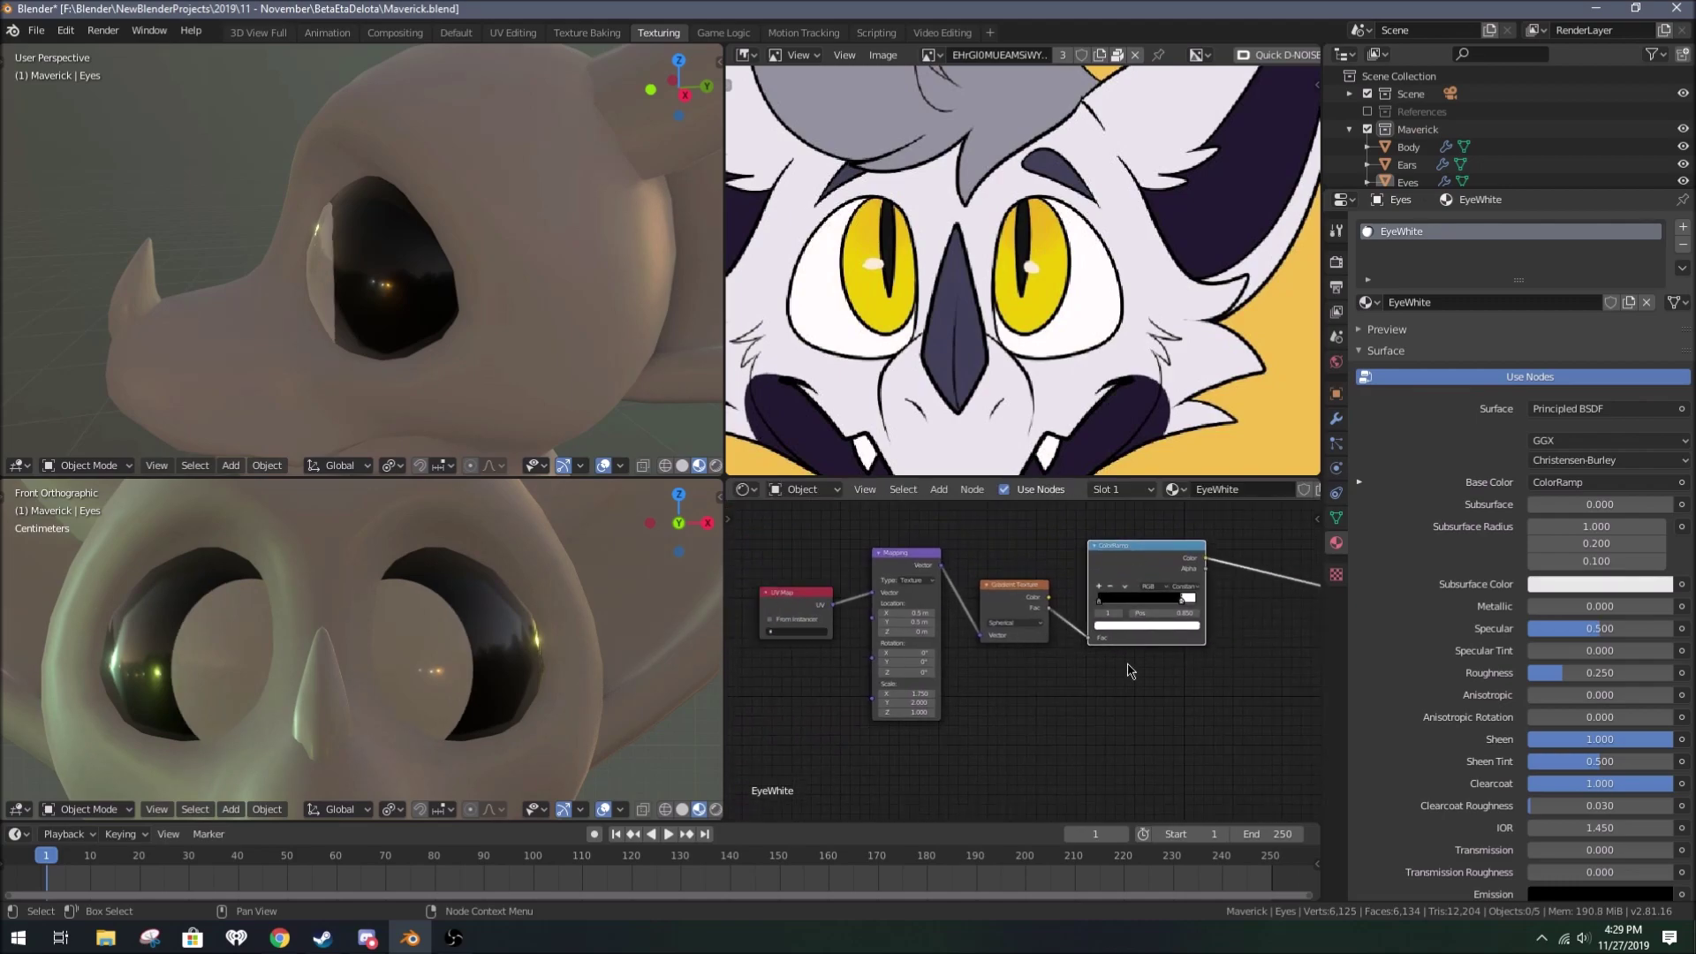
Step: Make the ramp stop black and add a second ColorRamp below the first
click(1140, 606)
drag(1025, 530, 1092, 547)
click(1092, 546)
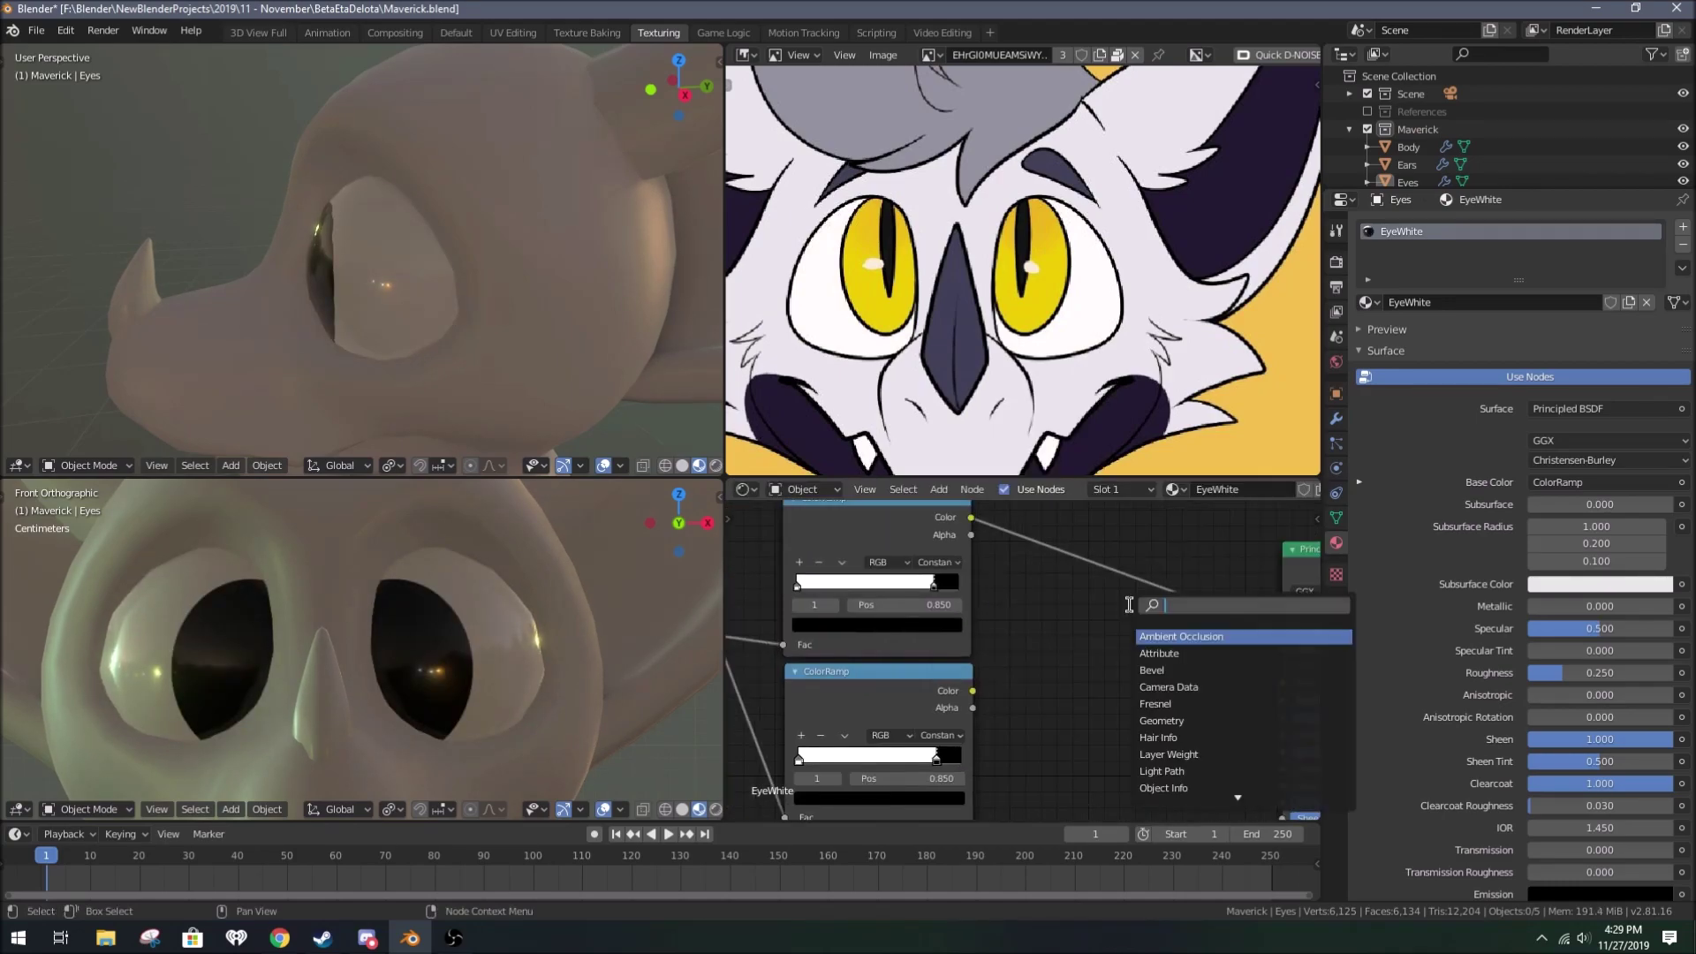
click(964, 582)
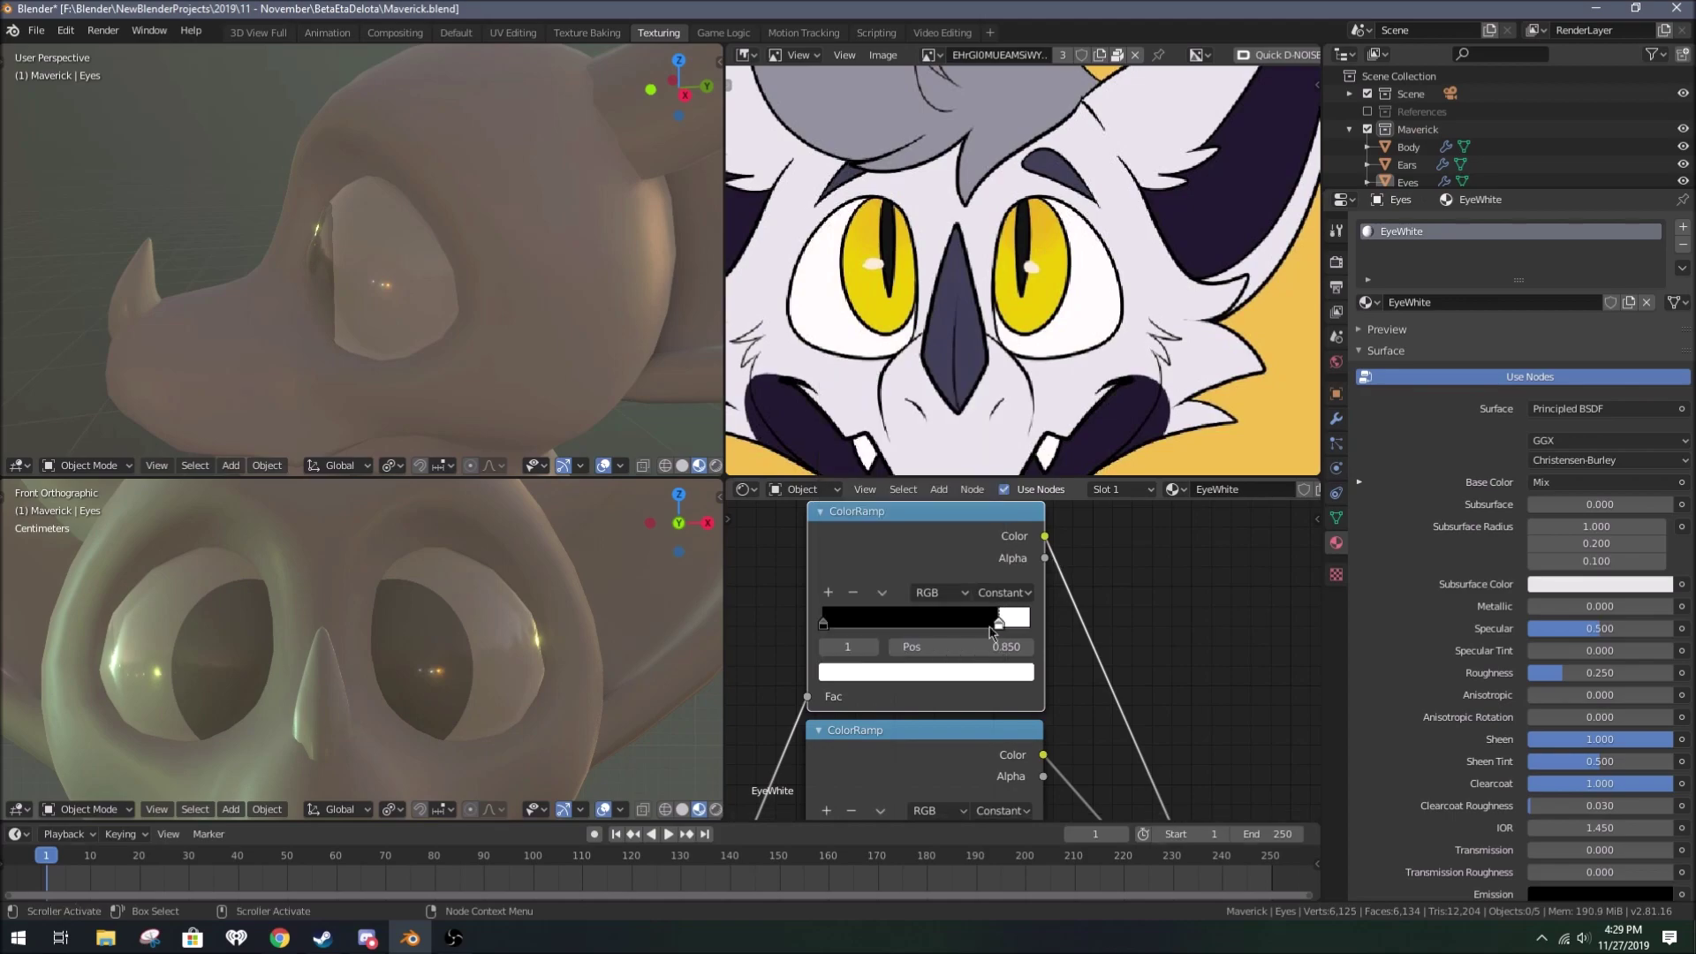
scroll(1029, 634, down, 2)
scroll(948, 544, down, 3)
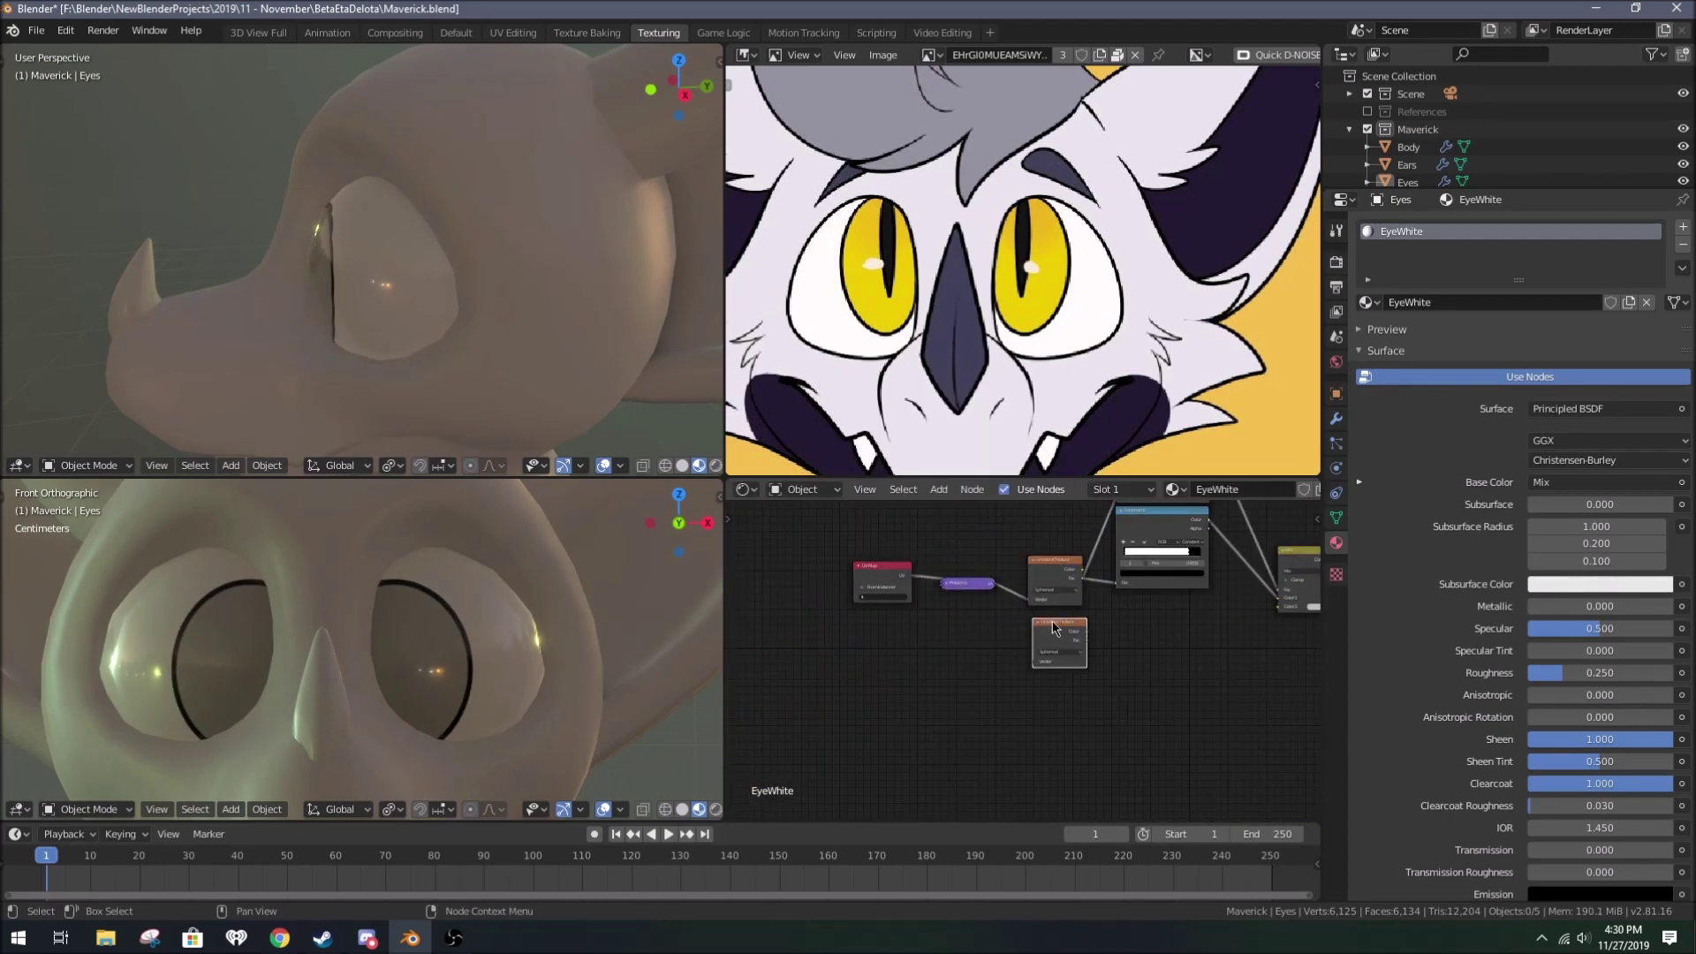
click(947, 659)
scroll(908, 700, up, 3)
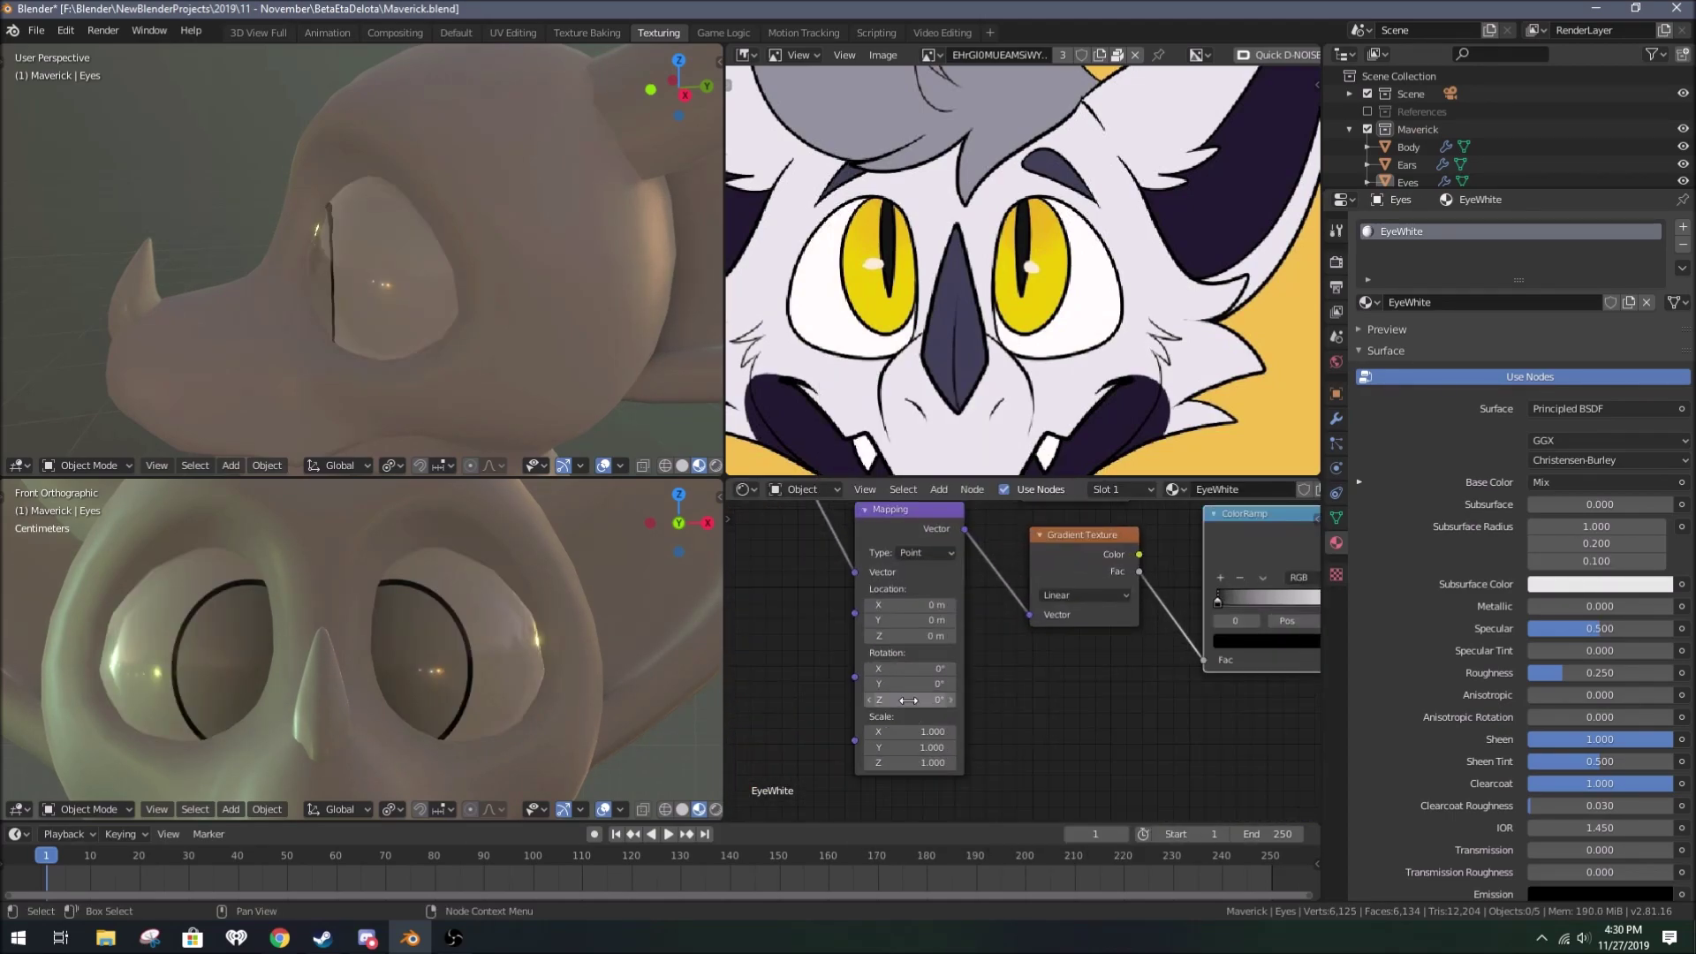
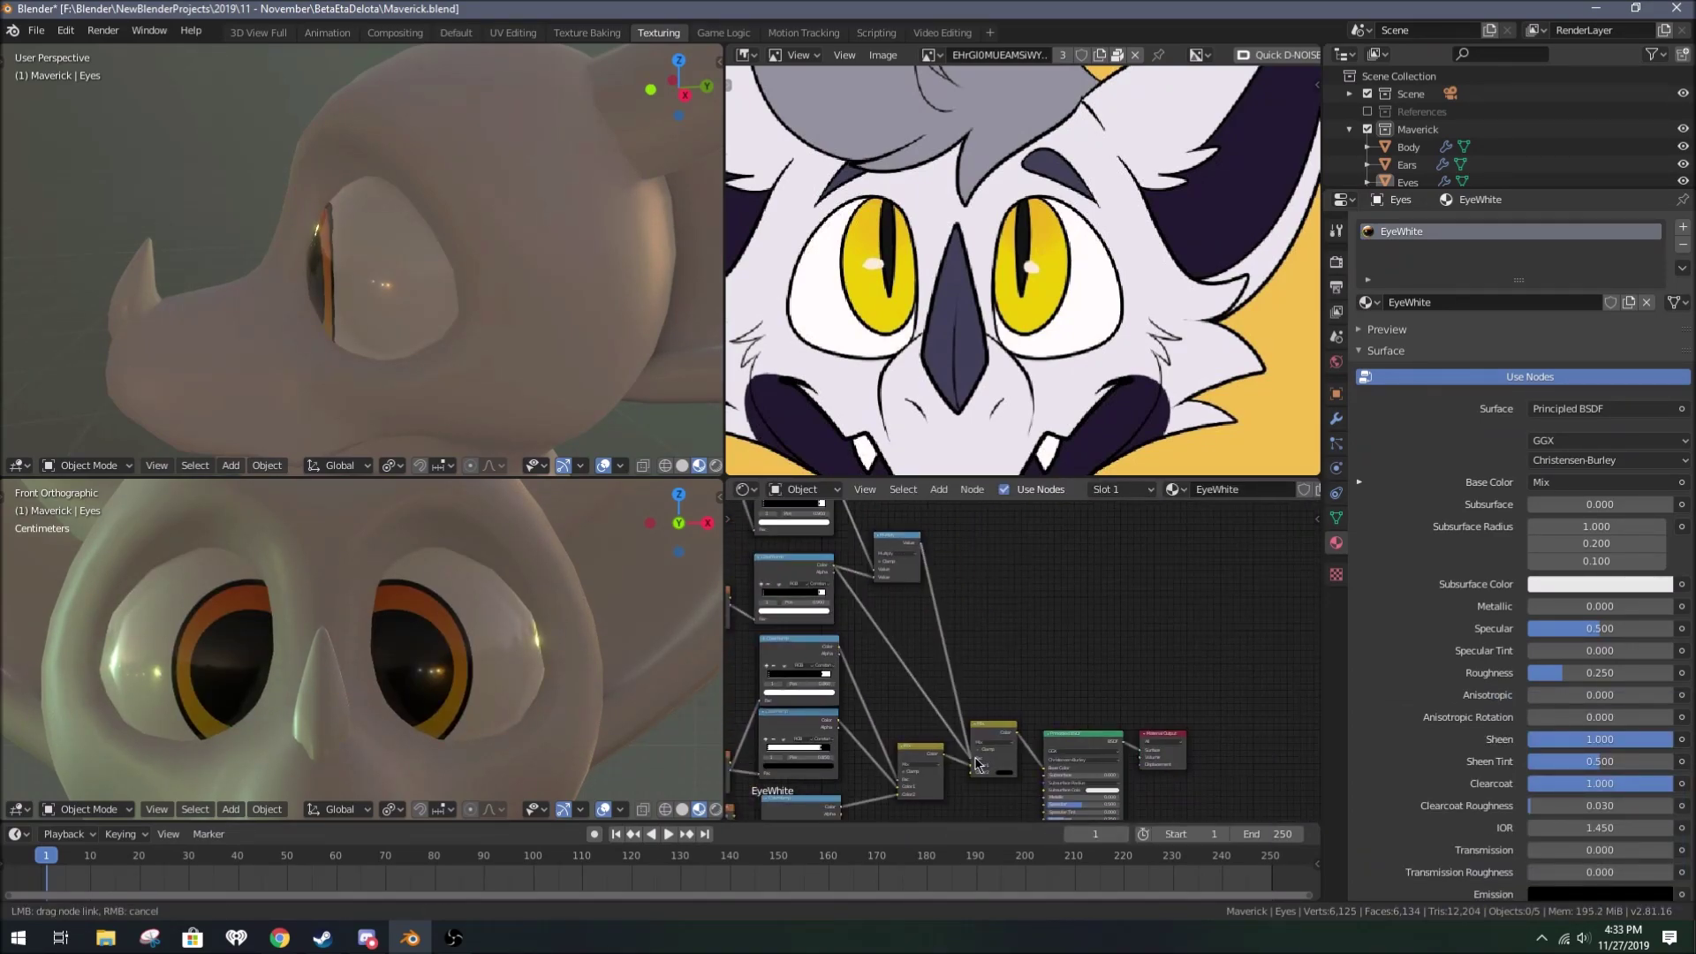
Step: Offset the eye Mapping node's Location Y to 0.6 m, then show the reference sheet in the Default workspace
scroll(941, 671, up, 3)
click(913, 638)
text(0.6 m)
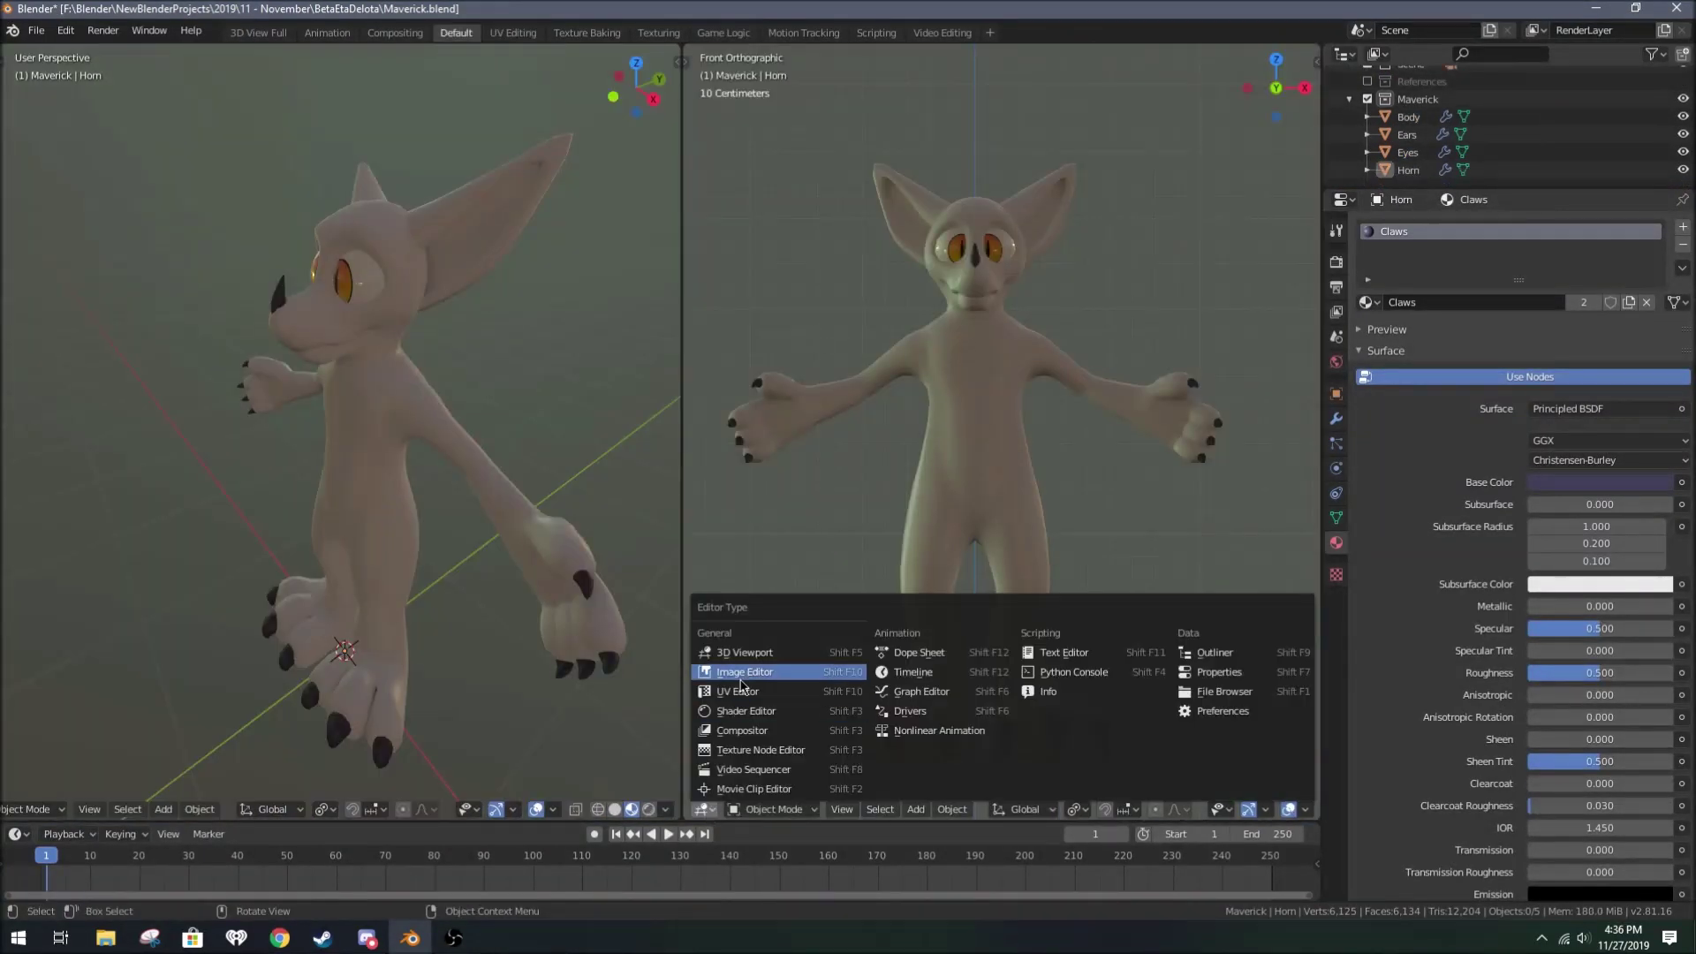
click(740, 678)
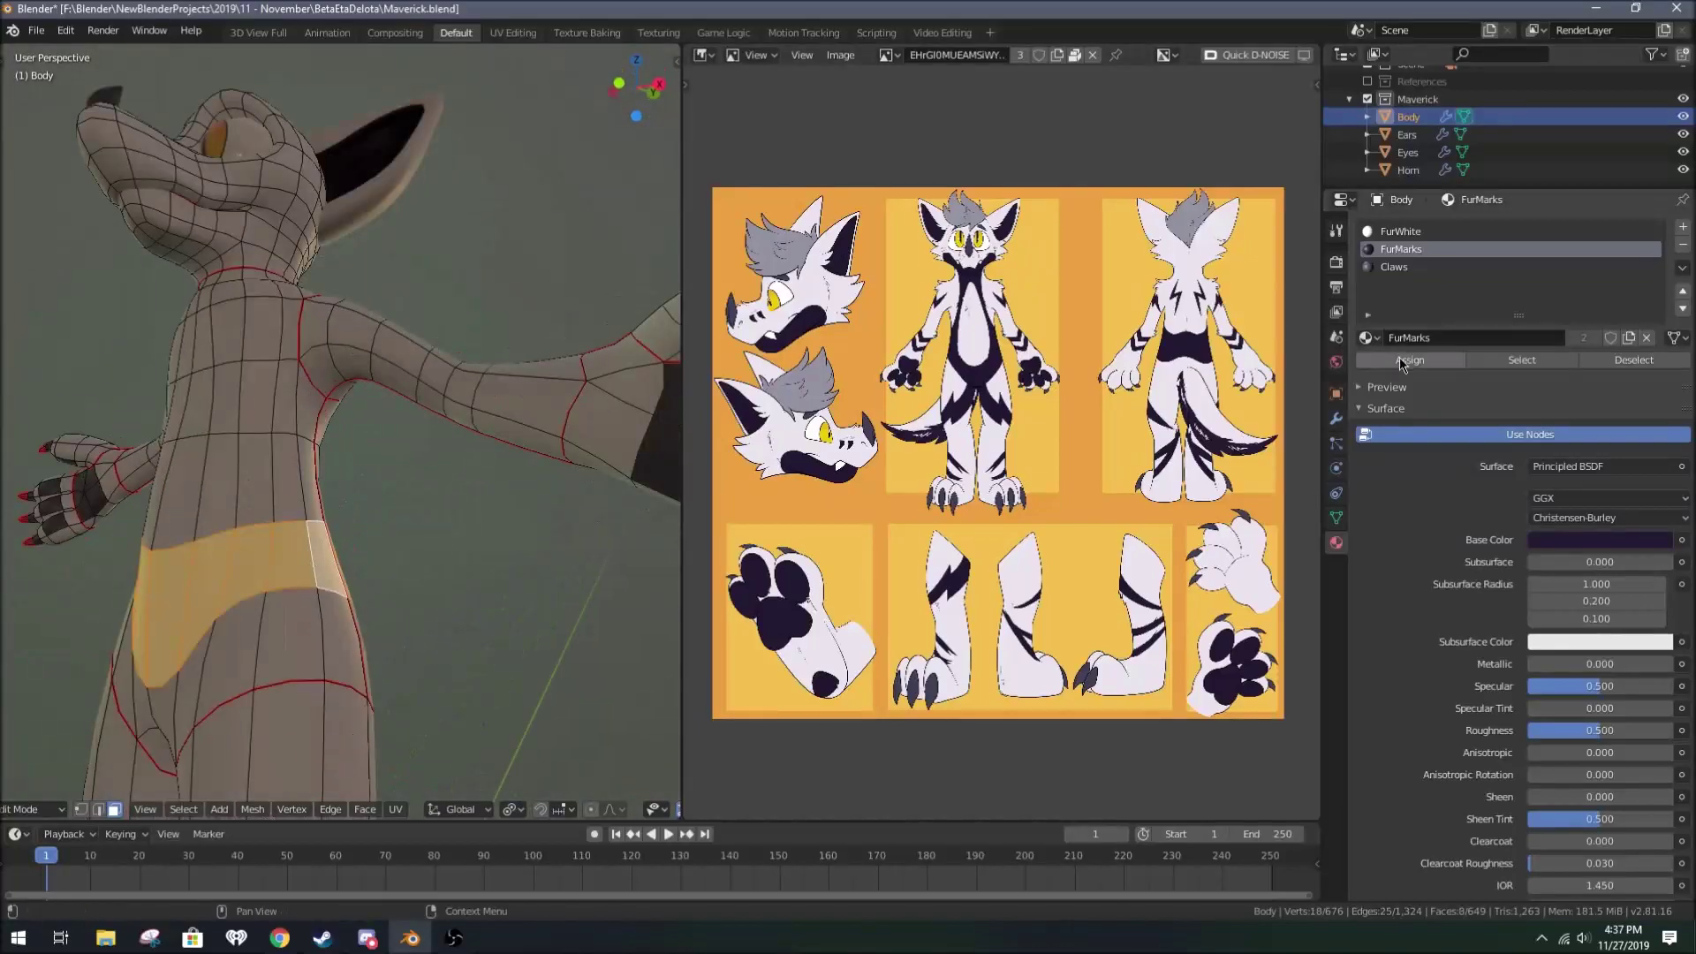
Step: Assign the dark FurMarks material to the selected waist faces of the body
middle_drag(295, 339, 320, 389)
shift+click(320, 390)
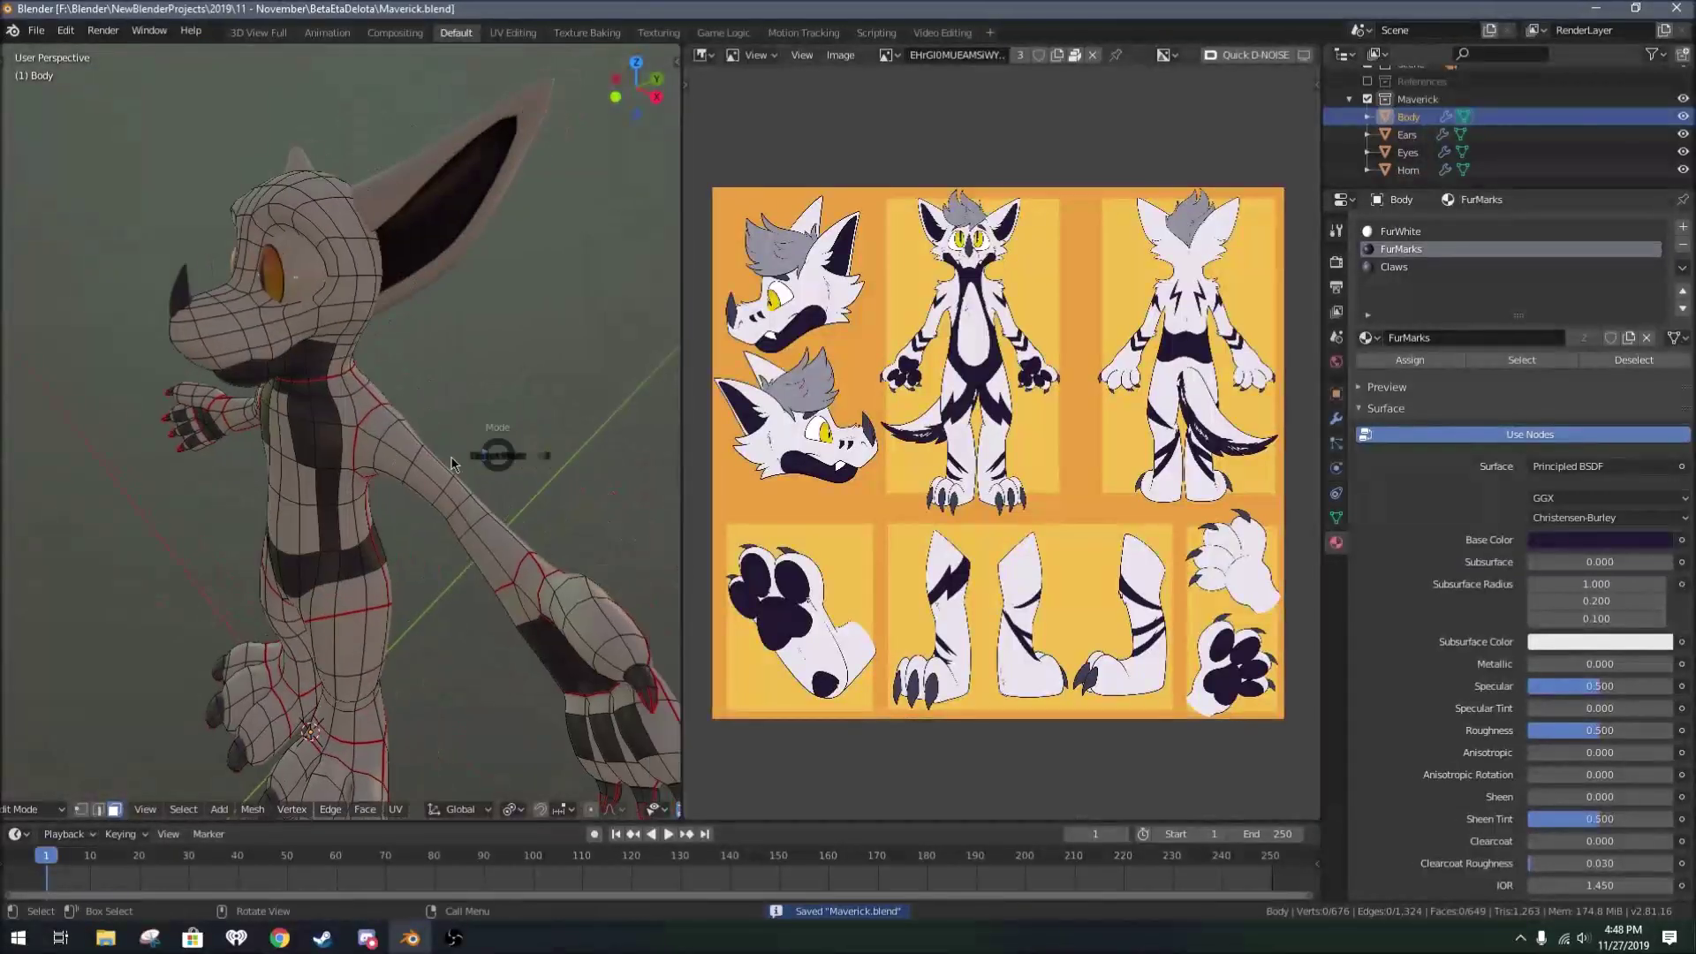
scroll(504, 482, up, 5)
key(Tab)
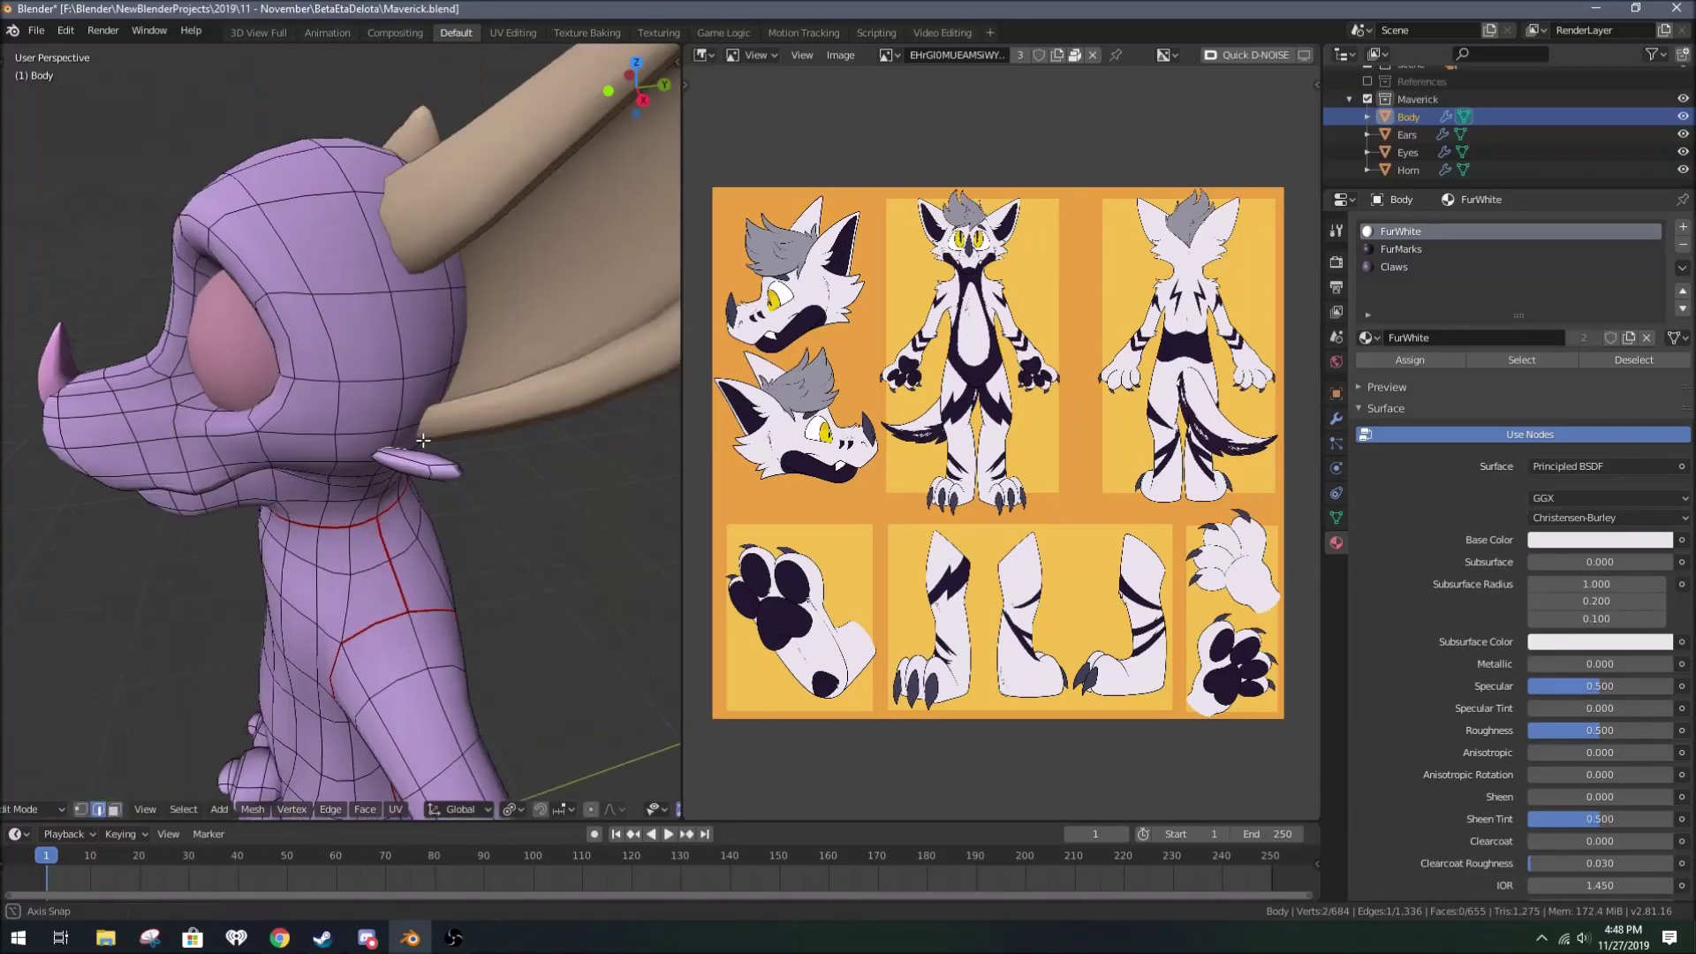
Step: Select vertices along the side of the neck and reposition them to start a fur tuft
click(539, 433)
scroll(539, 433, down, 5)
mouse_move(538, 433)
middle_down()
mouse_move(547, 402)
mouse_move(343, 349)
middle_up()
key(1)
shift+click(343, 350)
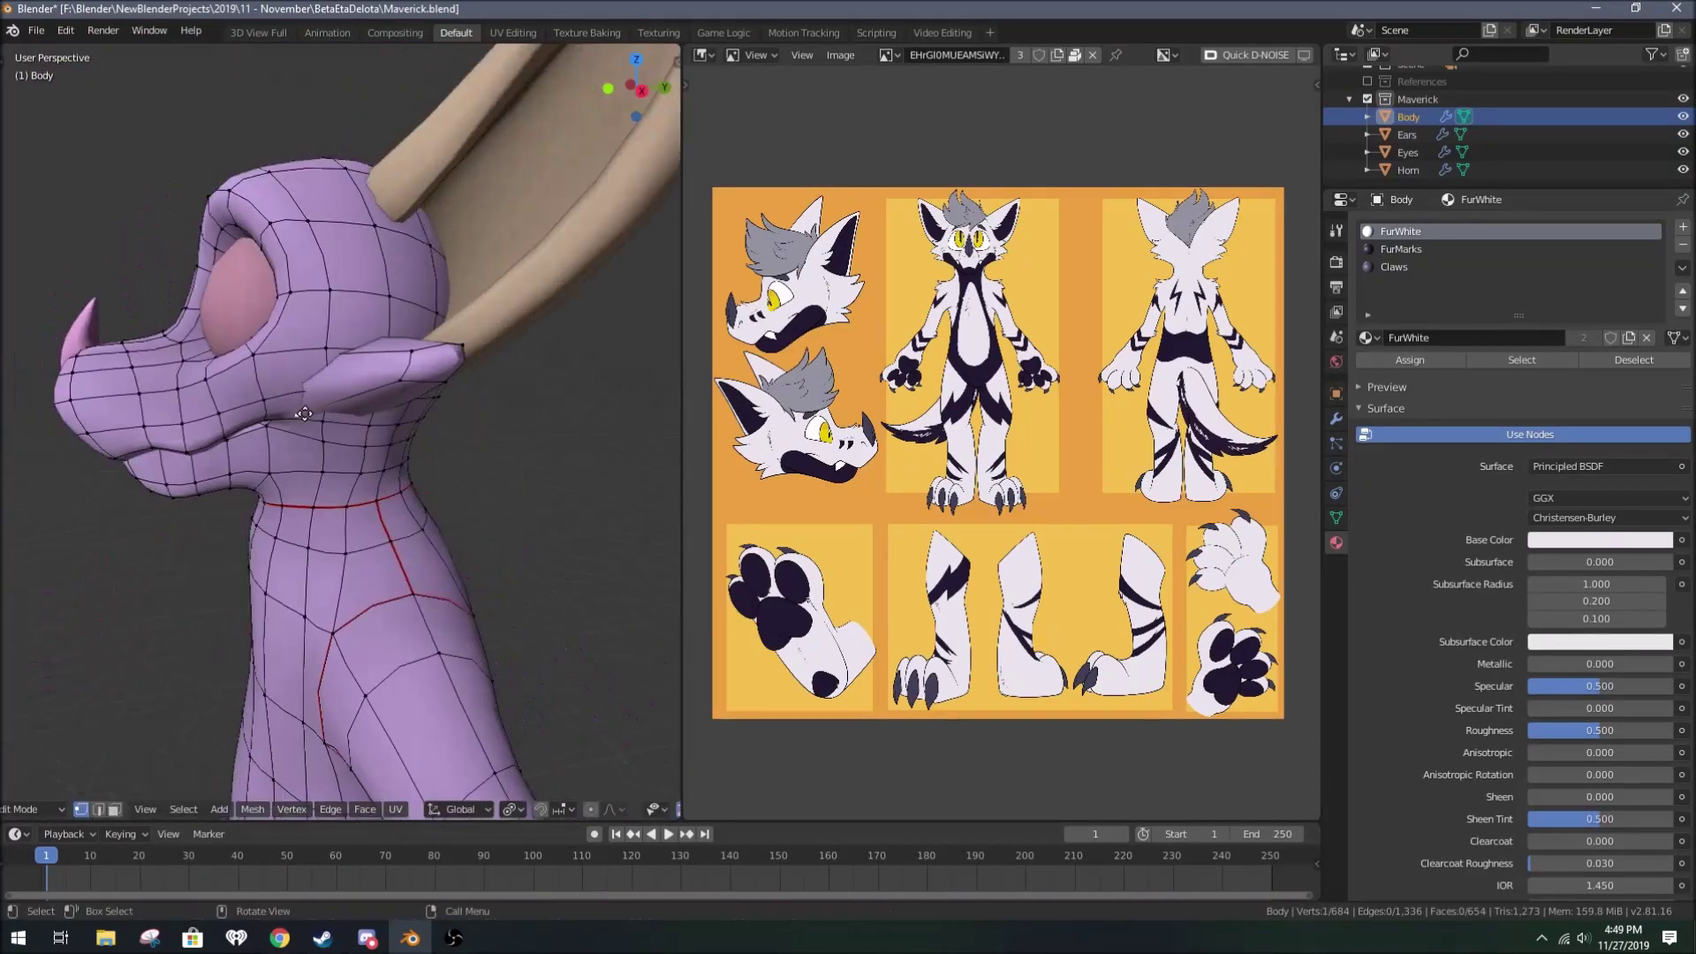
scroll(304, 414, up, 3)
shift+click(483, 312)
click(348, 371)
middle_drag(348, 371, 414, 331)
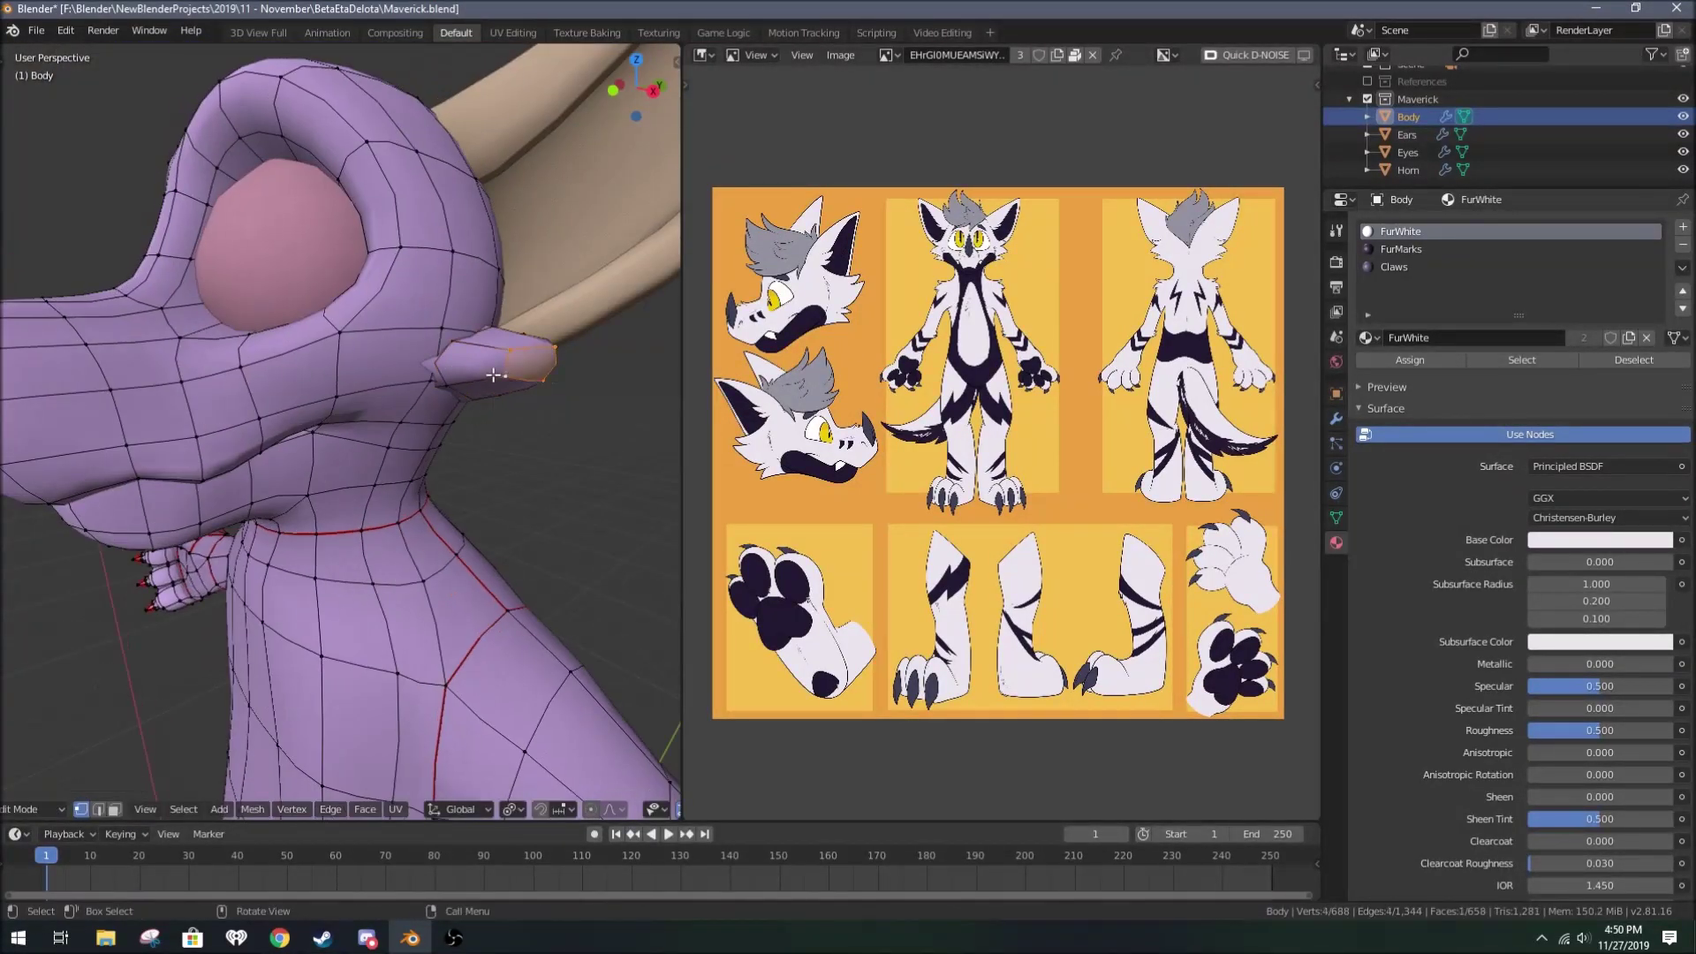
mouse_move(443, 355)
middle_down()
mouse_move(318, 459)
mouse_move(439, 447)
middle_up()
Step: Grab the tuft vertices with smooth falloff and scale them into pointed cheek-fur spikes
shift+click(316, 506)
key(g)
click(271, 444)
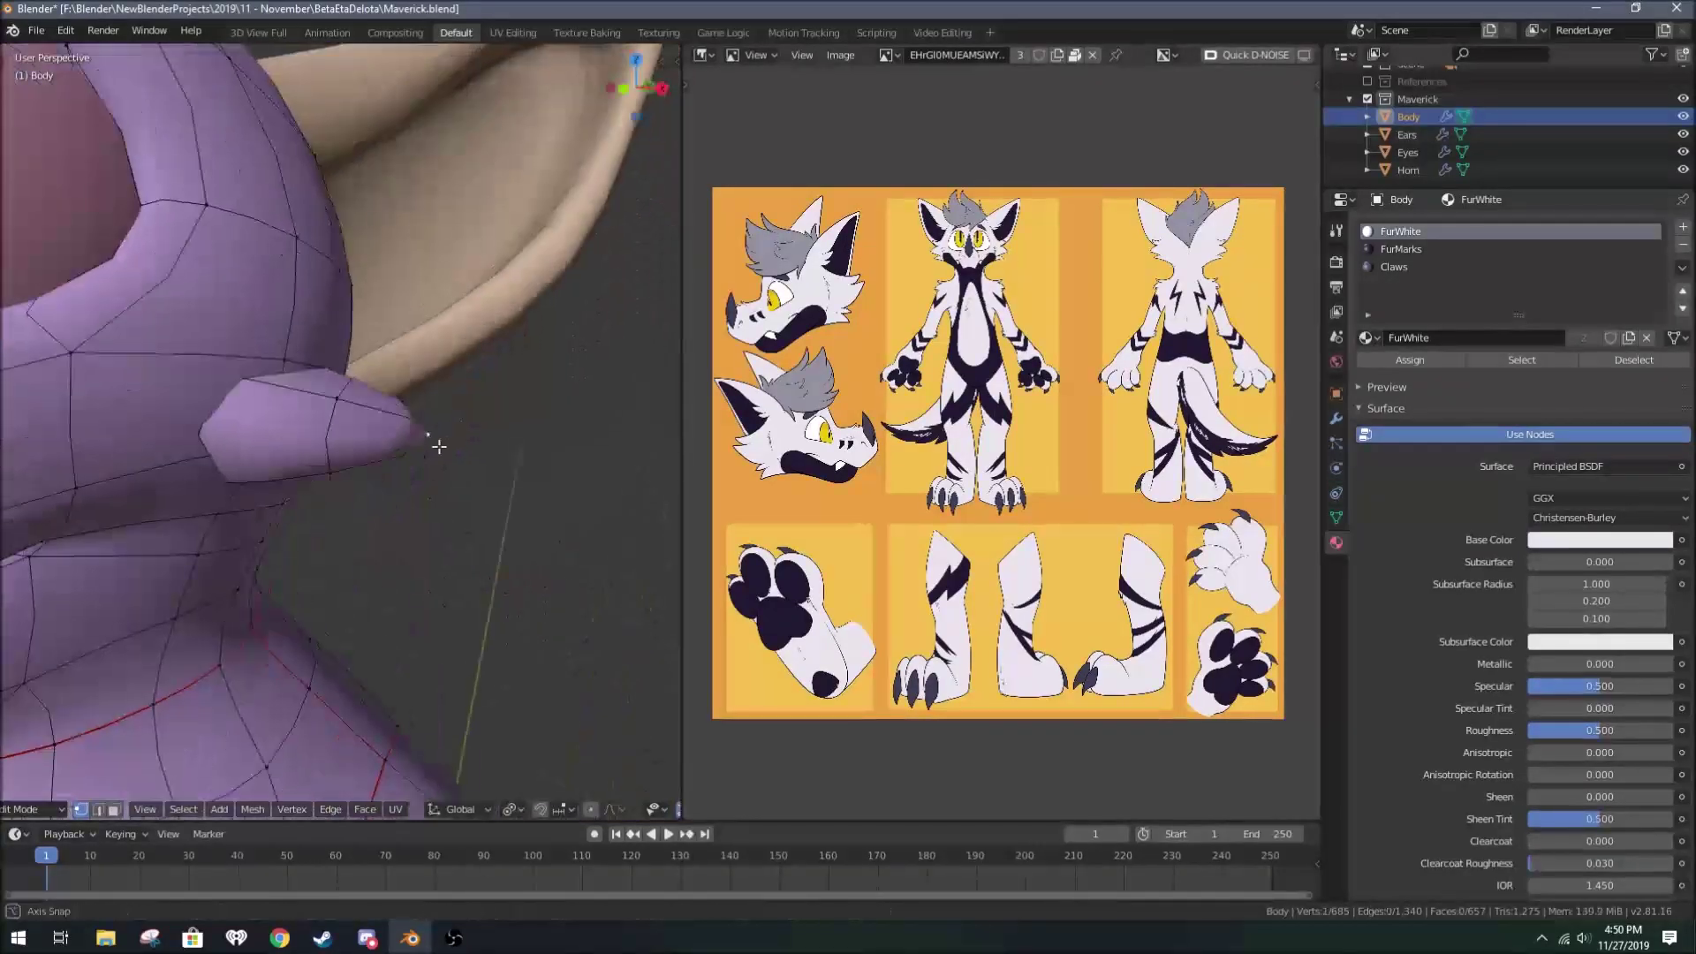
click(419, 465)
mouse_move(420, 465)
middle_down()
mouse_move(380, 459)
mouse_move(322, 528)
mouse_move(299, 615)
middle_up()
click(355, 448)
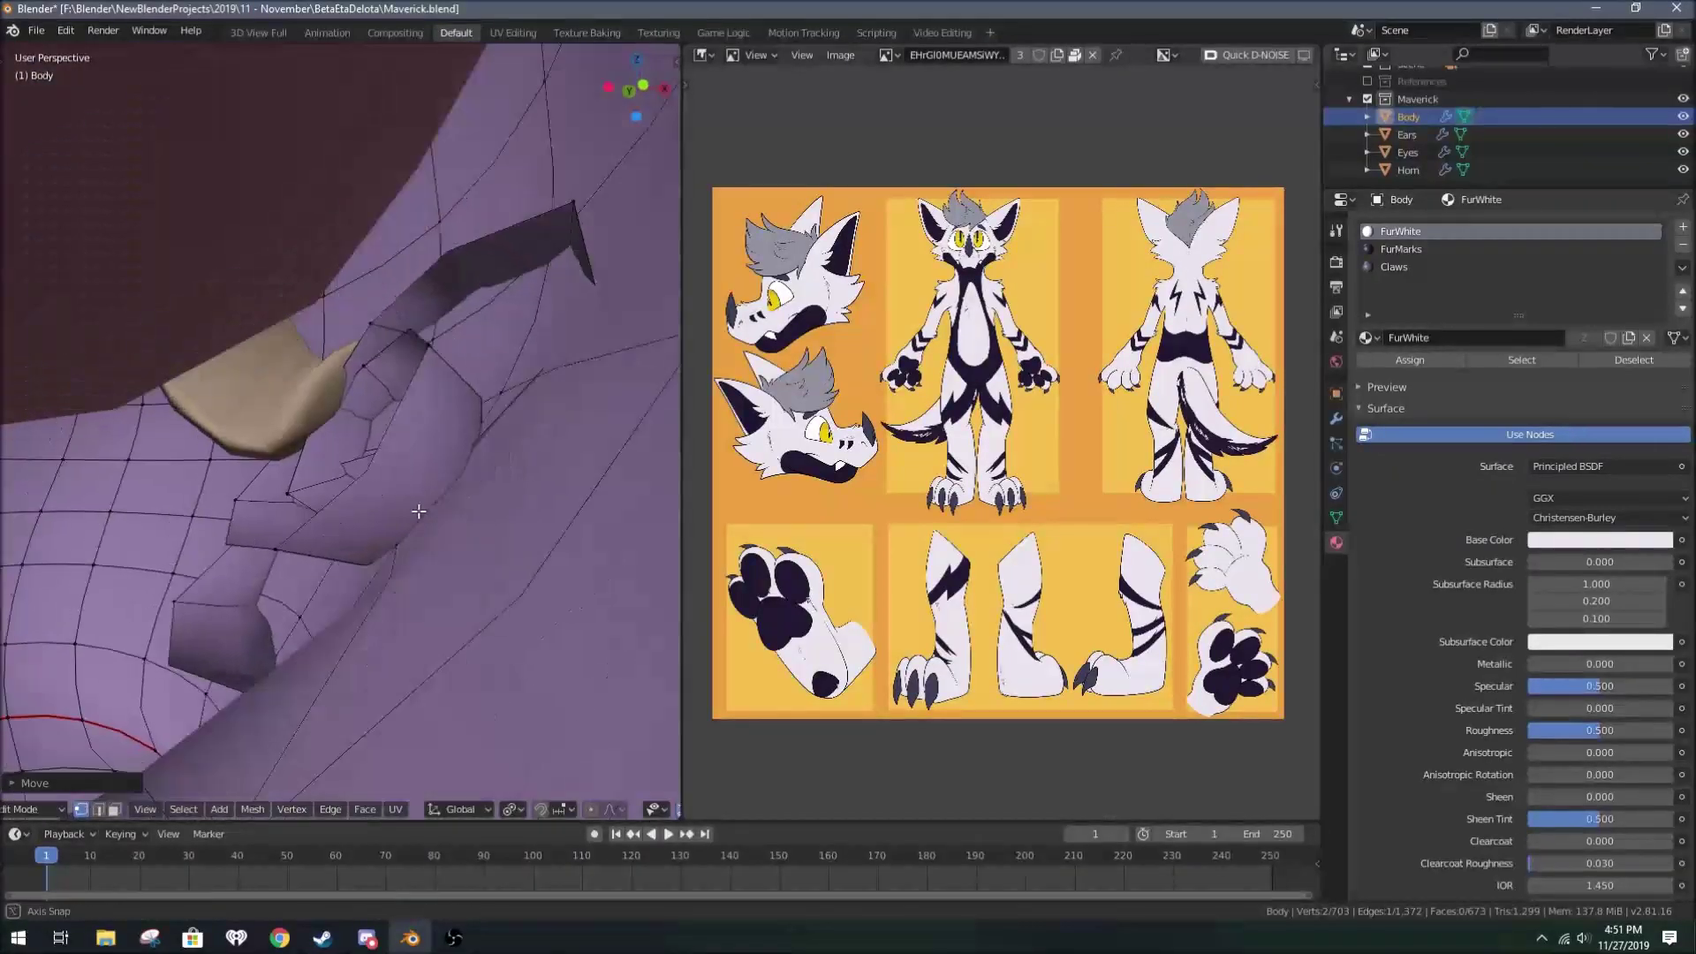
key(g)
click(300, 615)
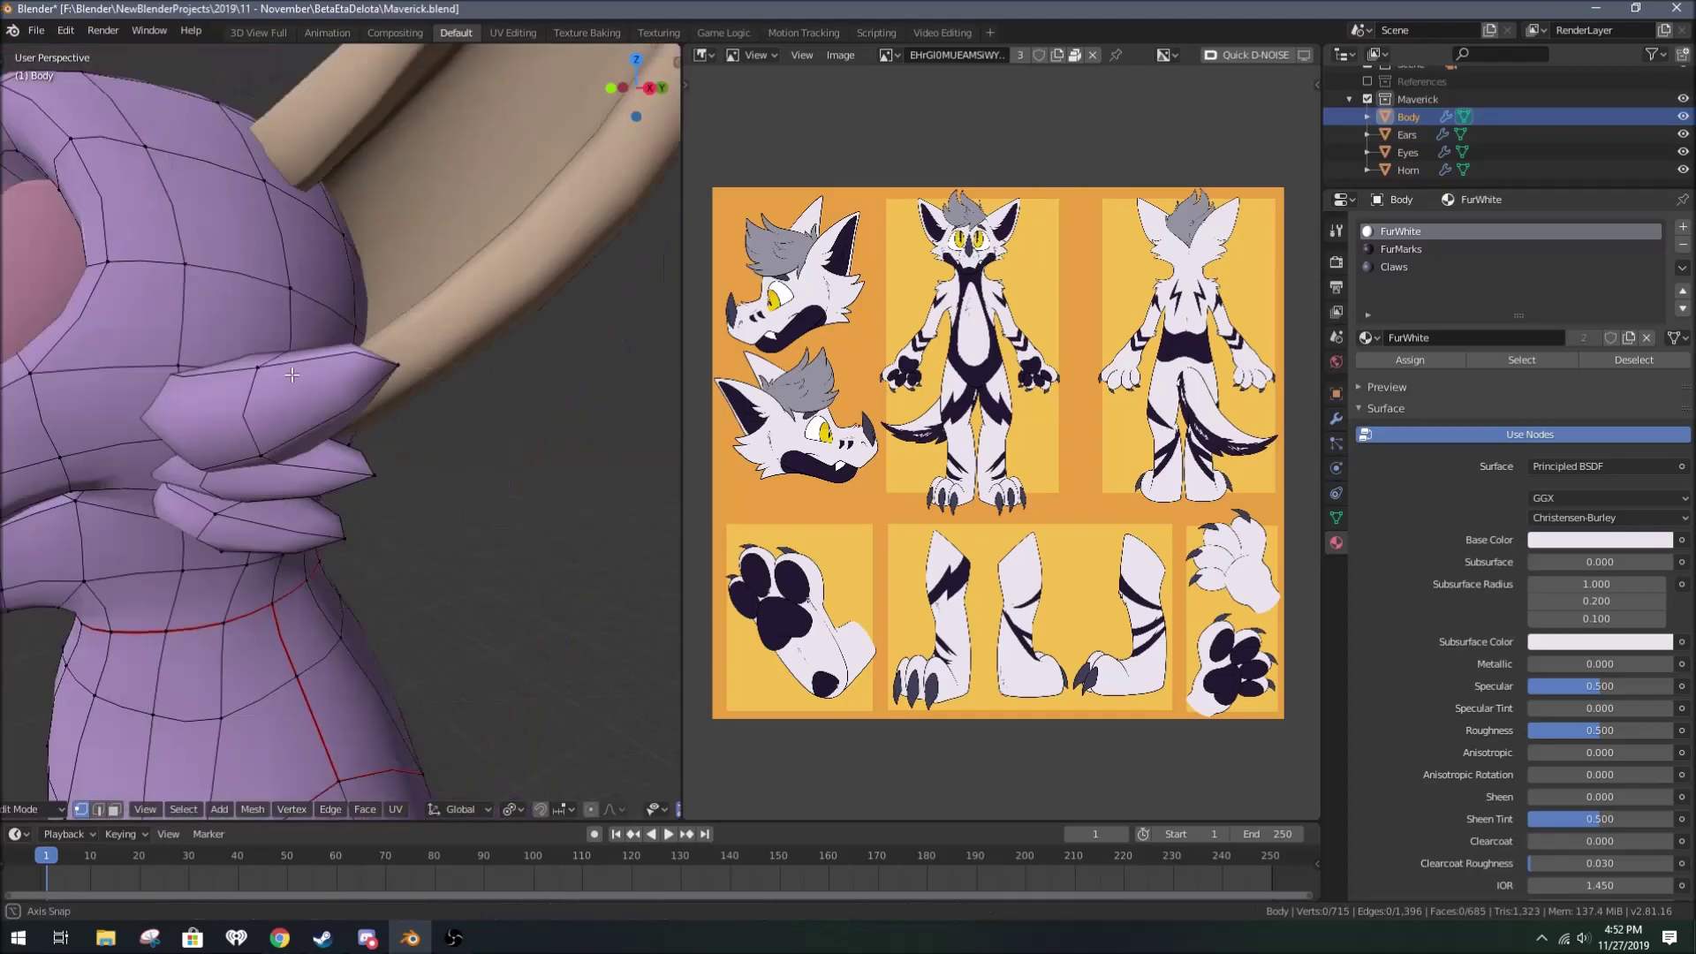
mouse_move(300, 614)
middle_down()
mouse_move(491, 447)
mouse_move(265, 495)
middle_up()
click(221, 472)
key(s)
click(185, 510)
Step: Move the tuft along the Y axis and select the whole linked shoulder spike
scroll(392, 385, down, 5)
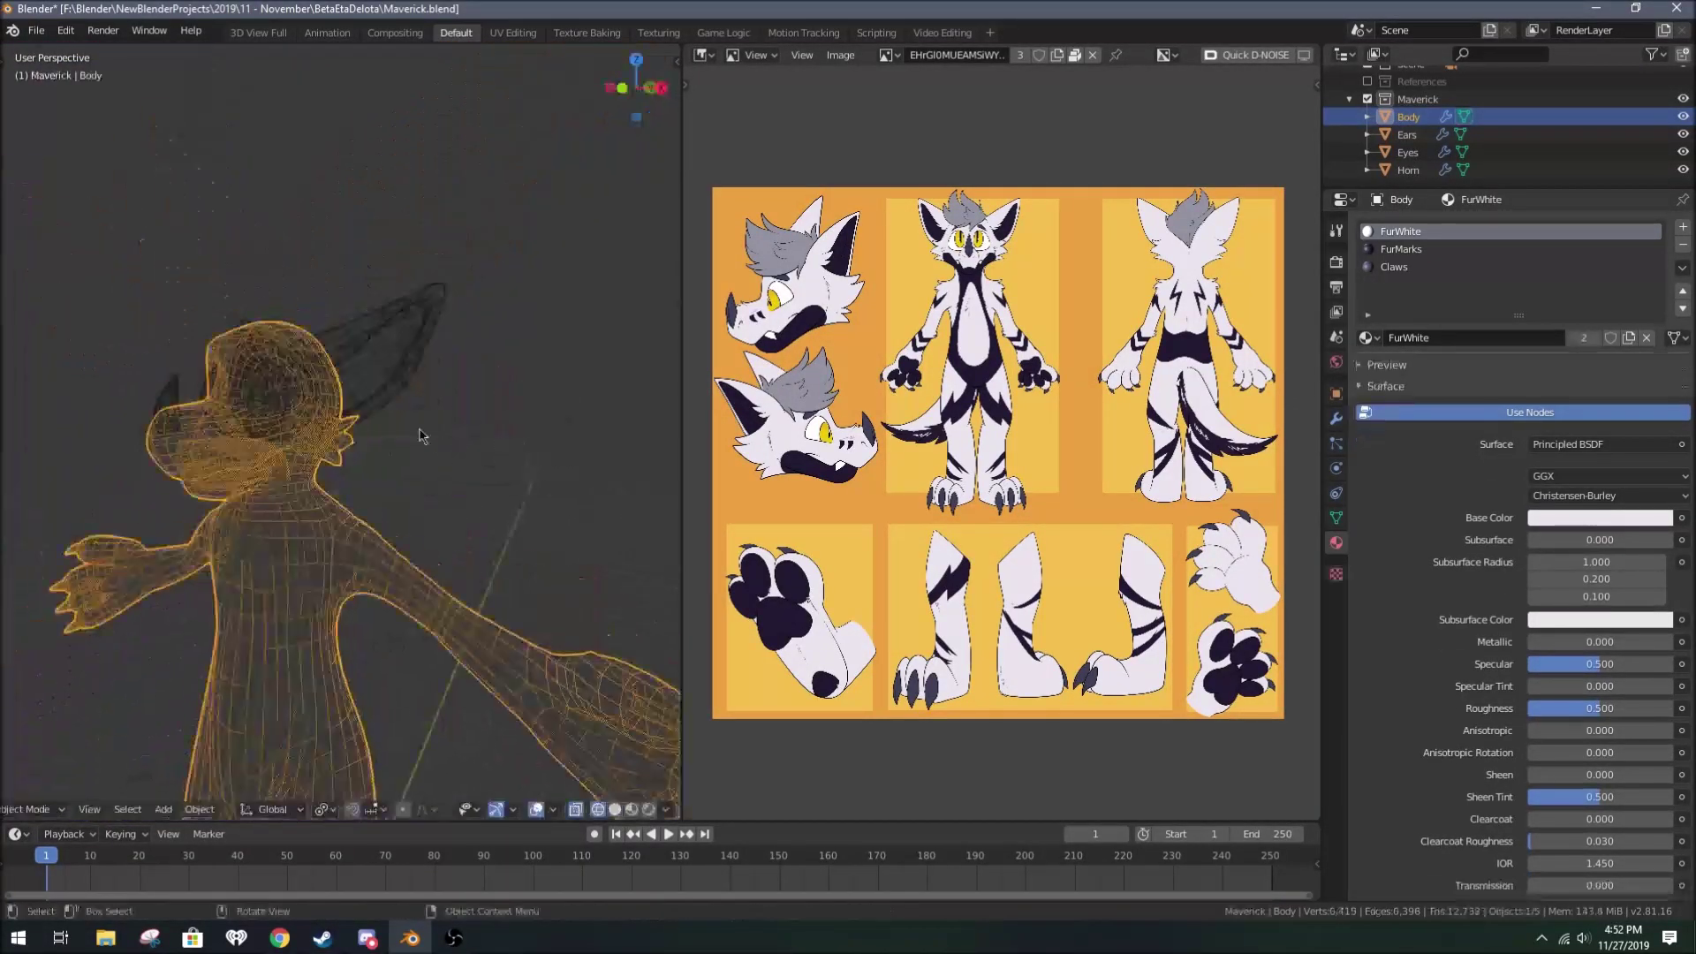
scroll(314, 486, up, 5)
key(g)
key(y)
click(237, 465)
mouse_move(237, 465)
middle_down()
mouse_move(365, 494)
mouse_move(371, 459)
middle_up()
key(ctrl+l)
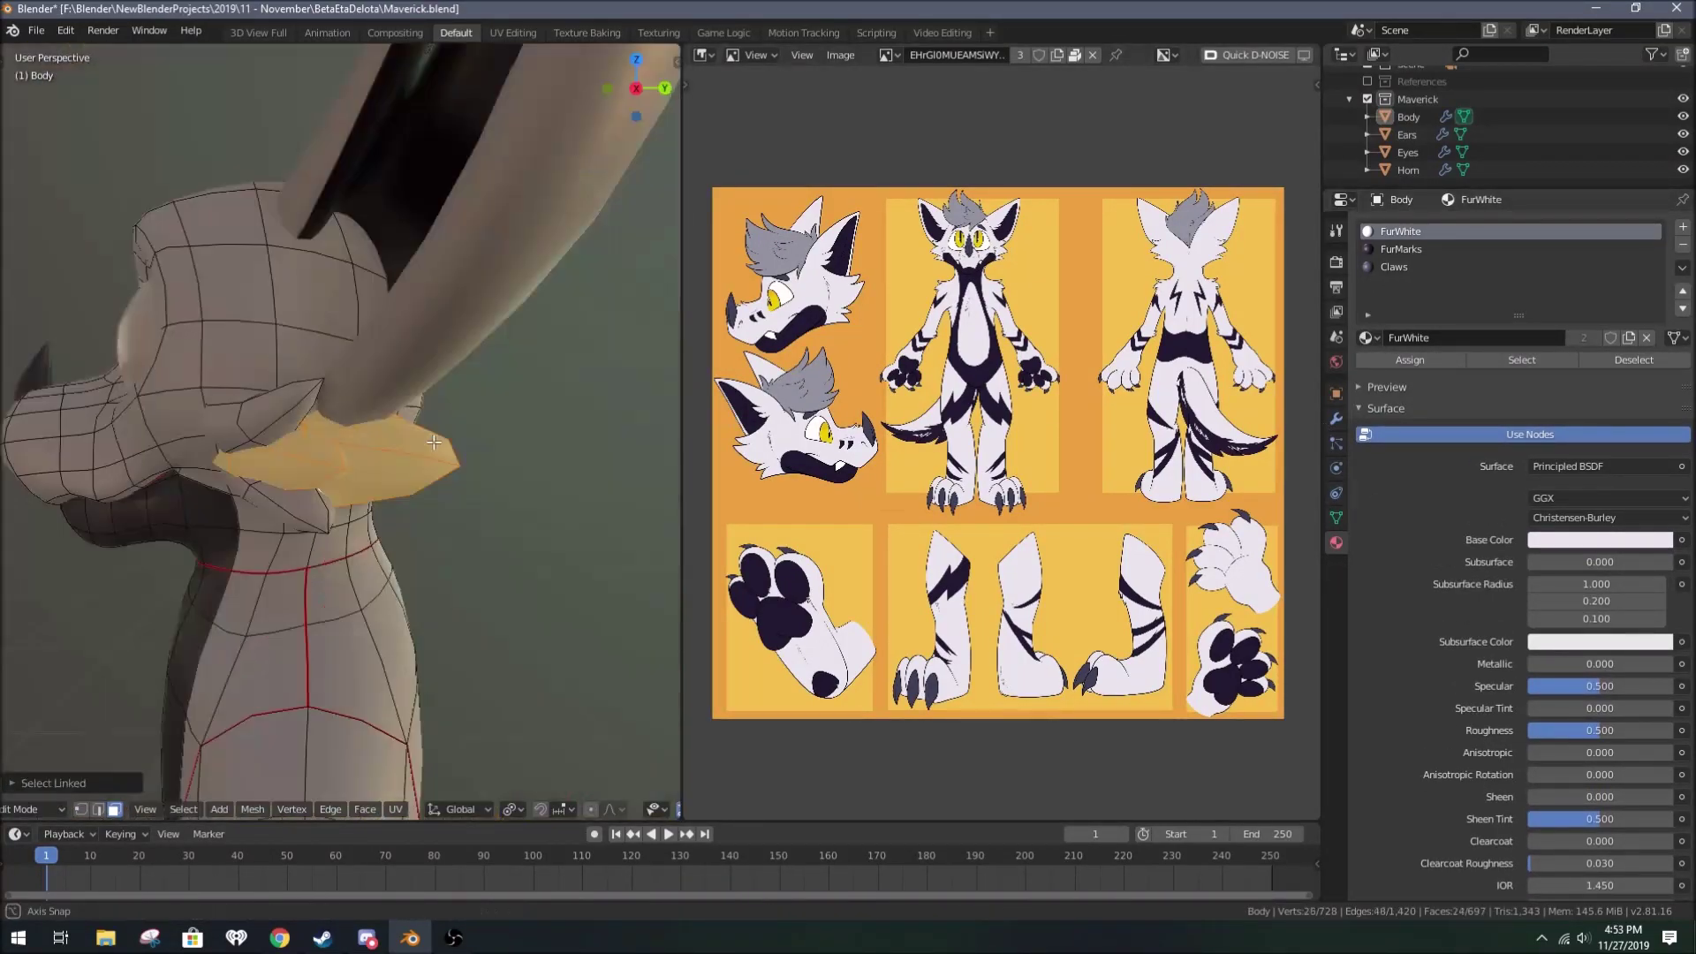
Step: Make Fur active, untick its Mirror Clipping, and scale the tuft vertices along Z
click(1405, 170)
click(1336, 419)
click(1535, 456)
middle_drag(548, 447, 523, 470)
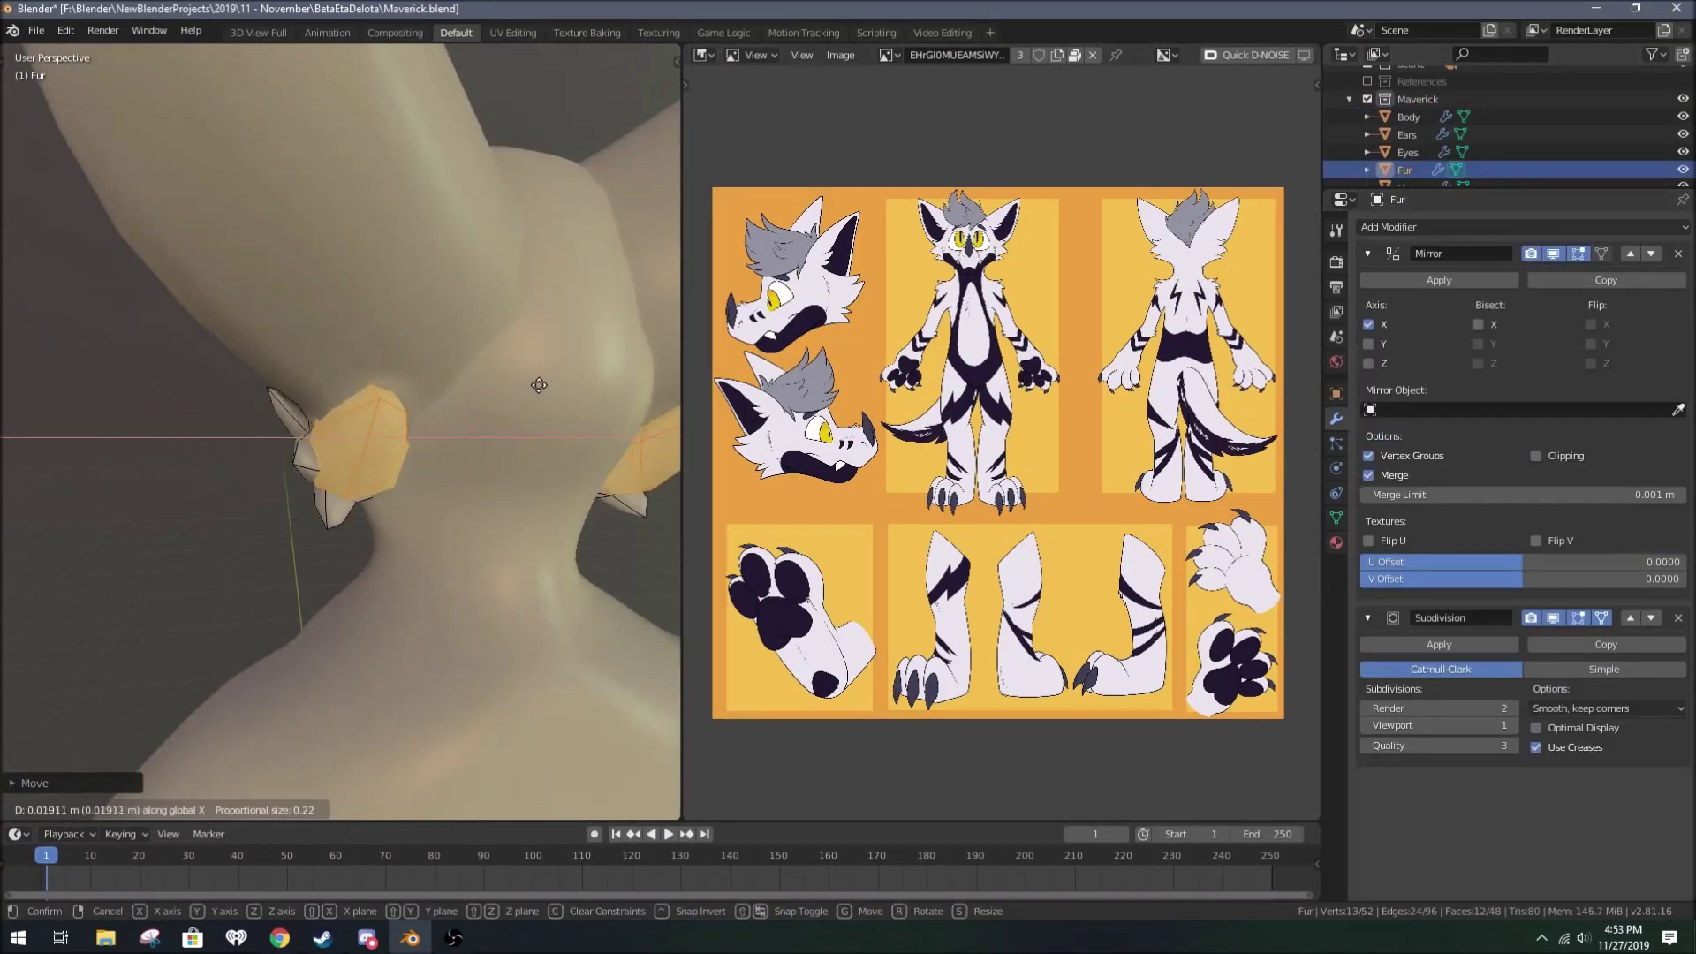
key(s)
key(z)
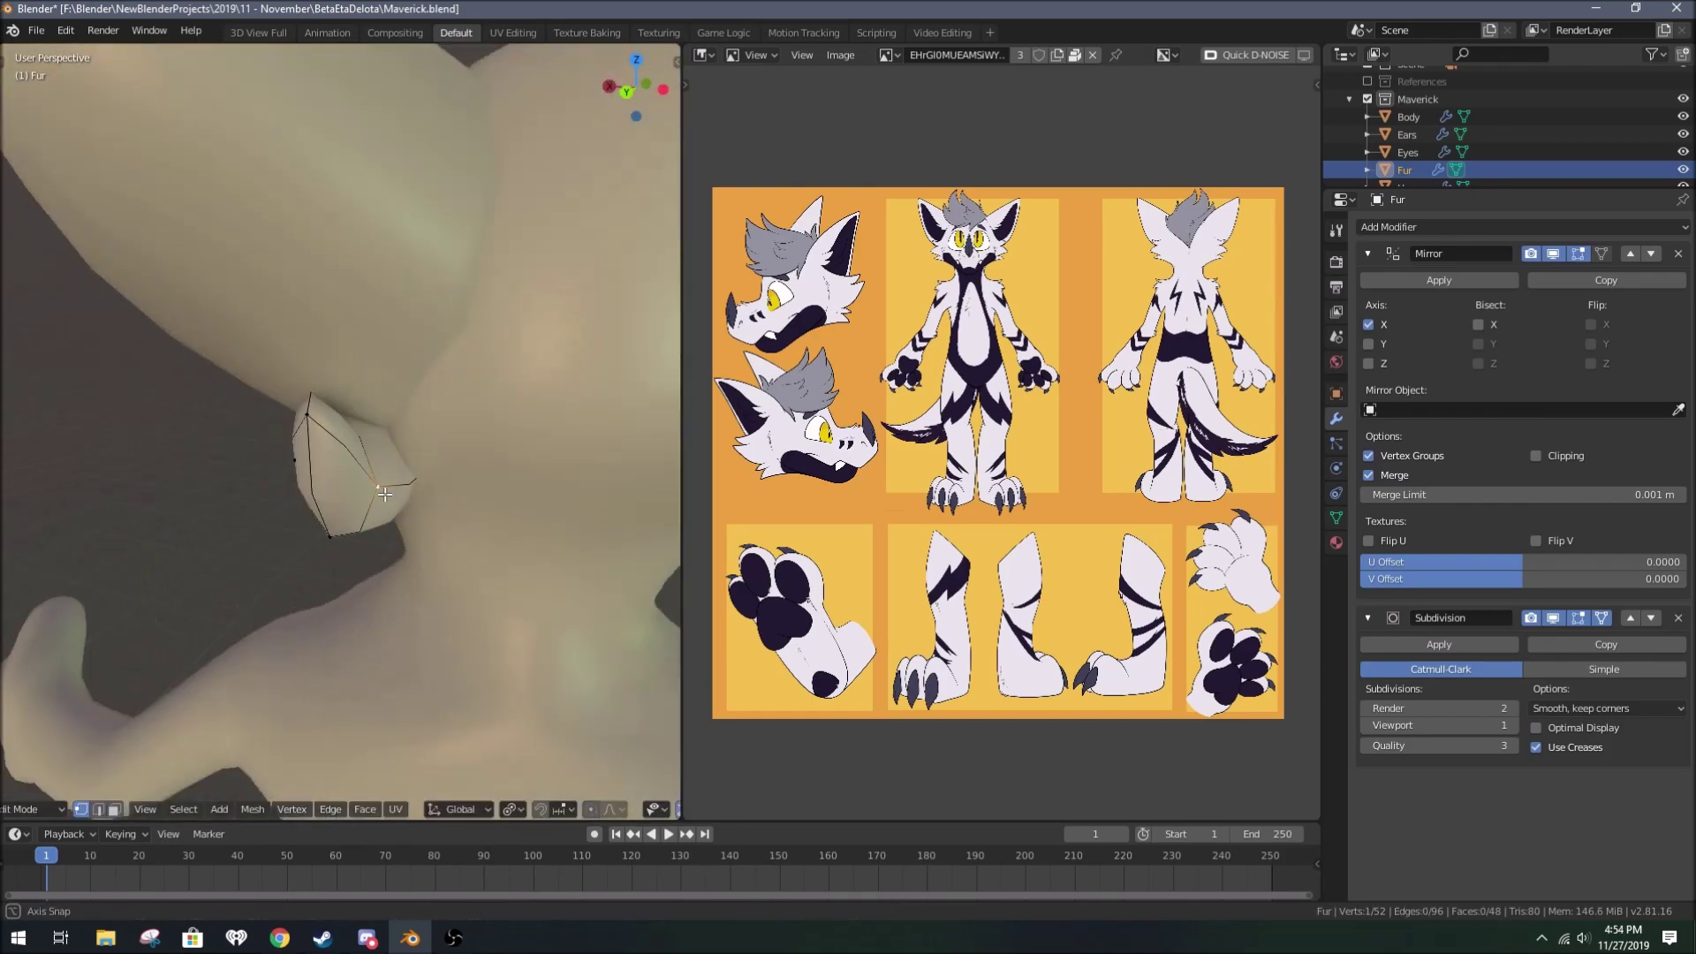
Step: Move the tuft vertices along Z and pull the selected tuft tips into place
mouse_move(525, 378)
middle_down()
mouse_move(417, 470)
mouse_move(283, 530)
middle_up()
key(g)
key(z)
click(416, 470)
shift+click(94, 471)
key(g)
middle_drag(94, 471, 667, 442)
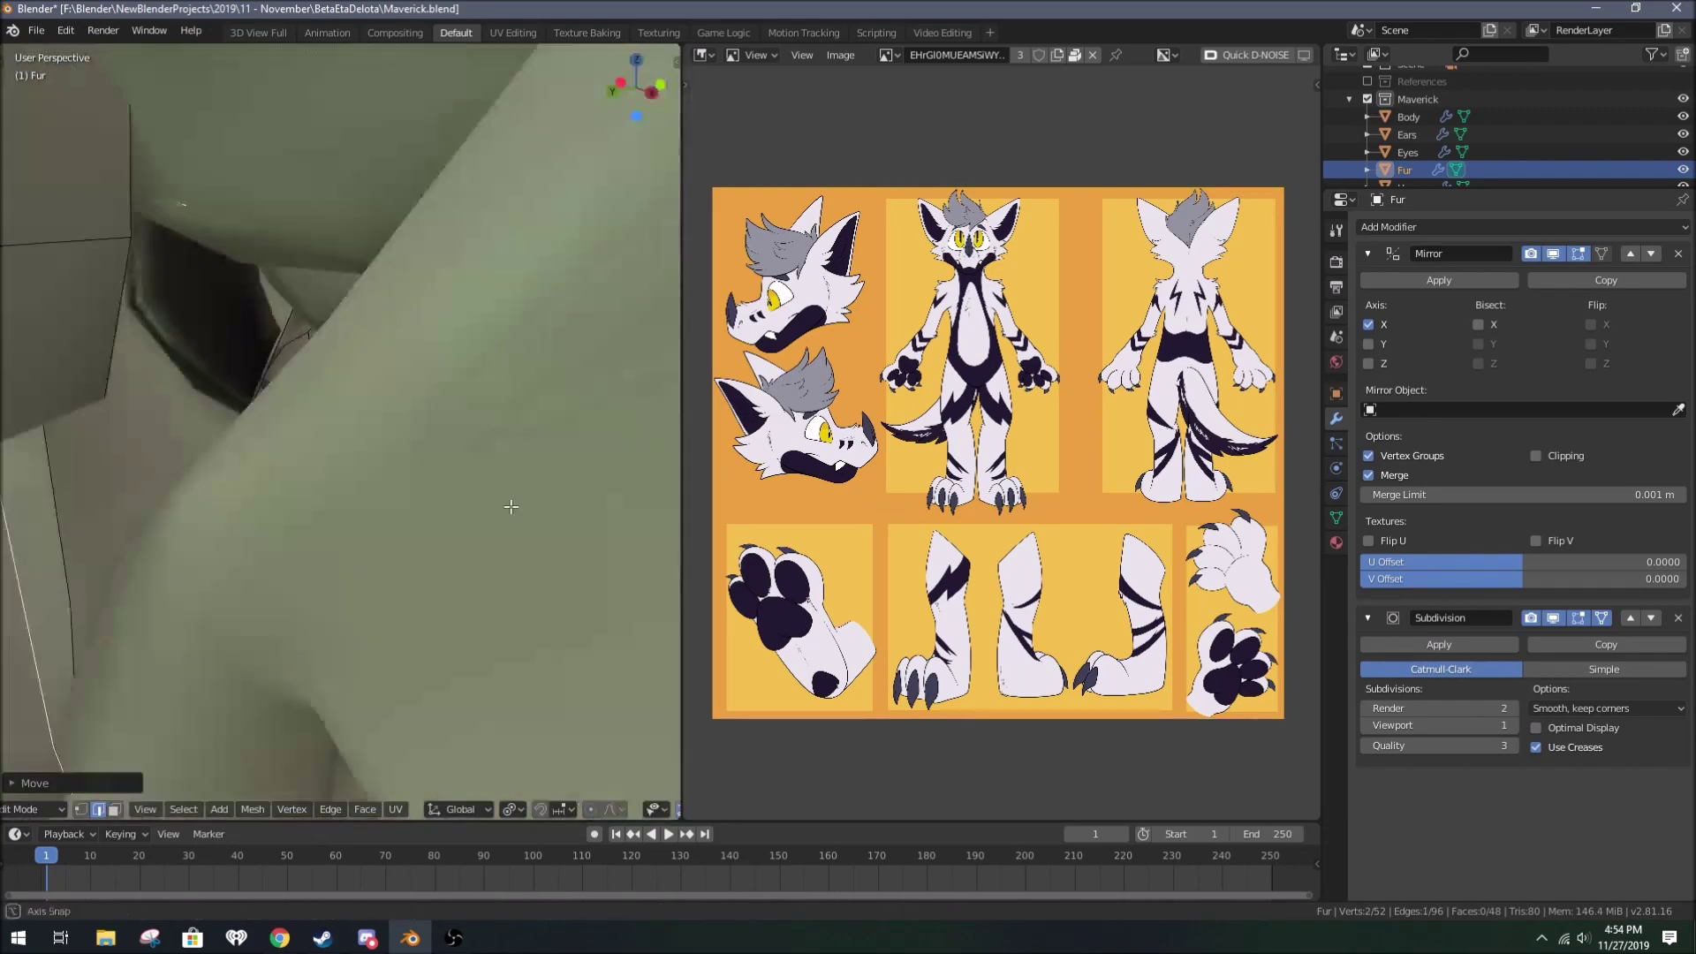
click(666, 443)
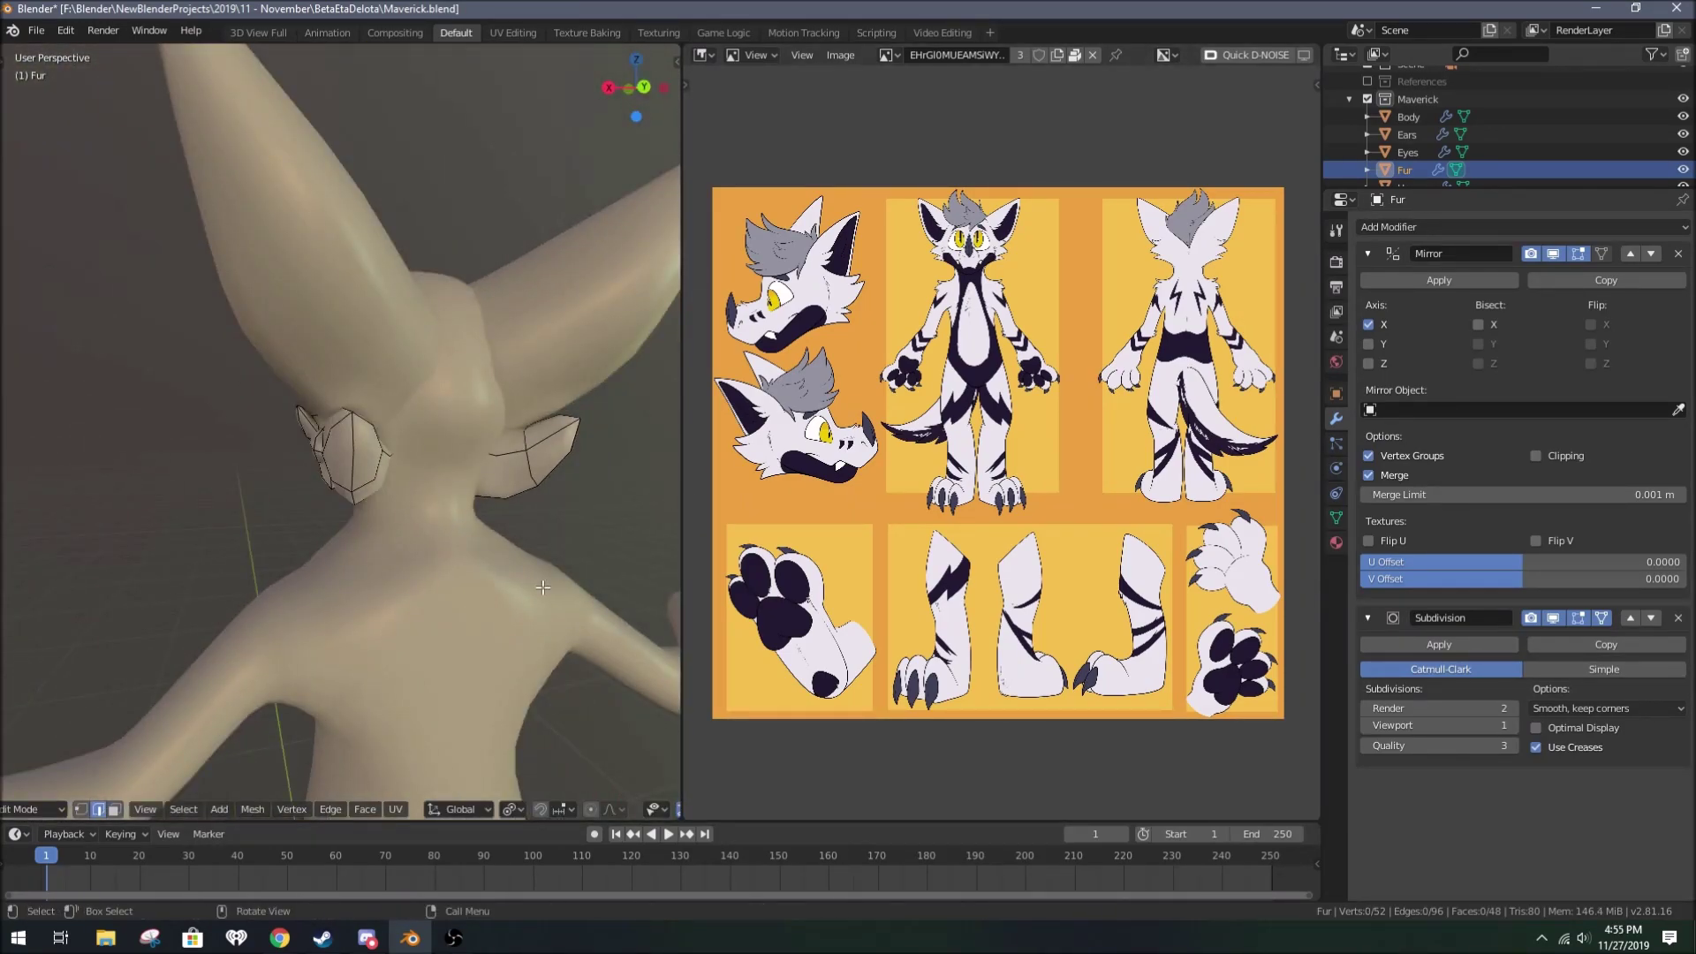
Step: Select the linked fur piece and turn it around the Z axis to wrap the neck
key(l)
key(g)
key(z)
mouse_move(543, 588)
middle_down()
mouse_move(418, 469)
mouse_move(512, 594)
middle_up()
click(463, 459)
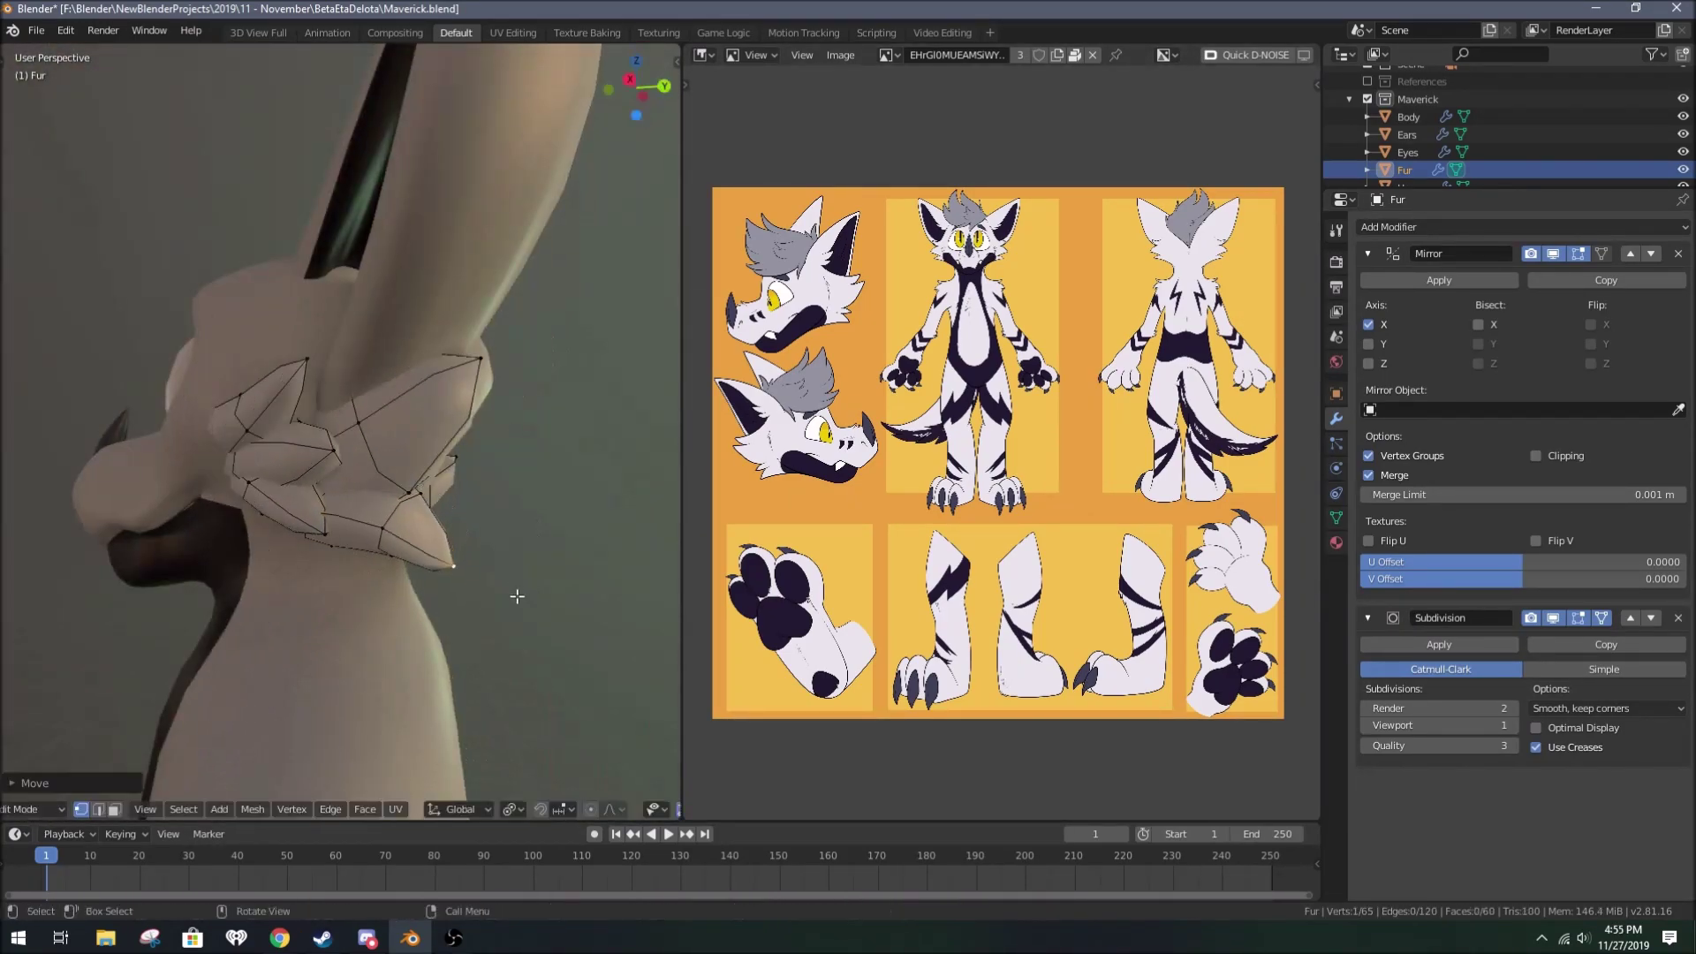
Step: Move an edge path along the tuft with smooth falloff to refine its shape
click(317, 550)
ctrl+click(415, 570)
key(g)
click(373, 530)
mouse_move(374, 531)
middle_down()
mouse_move(235, 505)
mouse_move(382, 514)
mouse_move(314, 528)
middle_up()
Step: Check the whole Fur object outside Edit Mode and save Maverick.blend
key(Tab)
key(ctrl+s)
key(Tab)
Step: Select the linked Fur.001 geometry, then make the Hair object active
key(Escape)
key(Tab)
key(ctrl+l)
click(1425, 183)
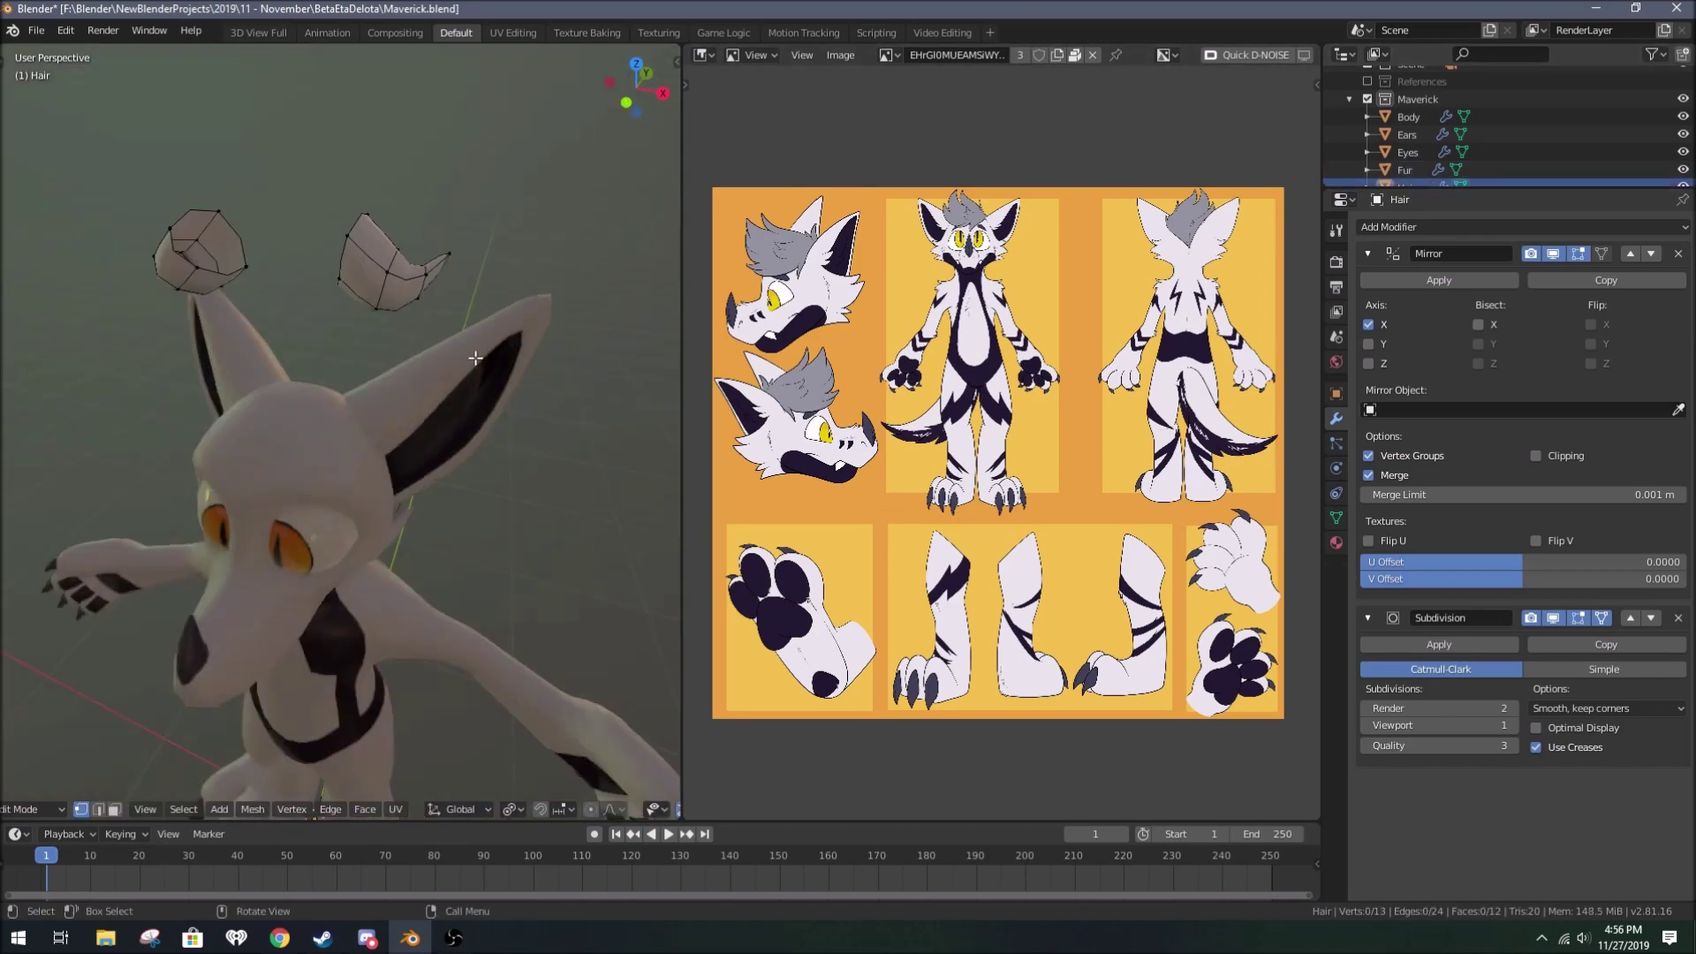
middle_drag(353, 442, 530, 460)
Step: Select the linked hair tufts and try rotating them, viewed from the right side
key(Tab)
key(ctrl+l)
key(r)
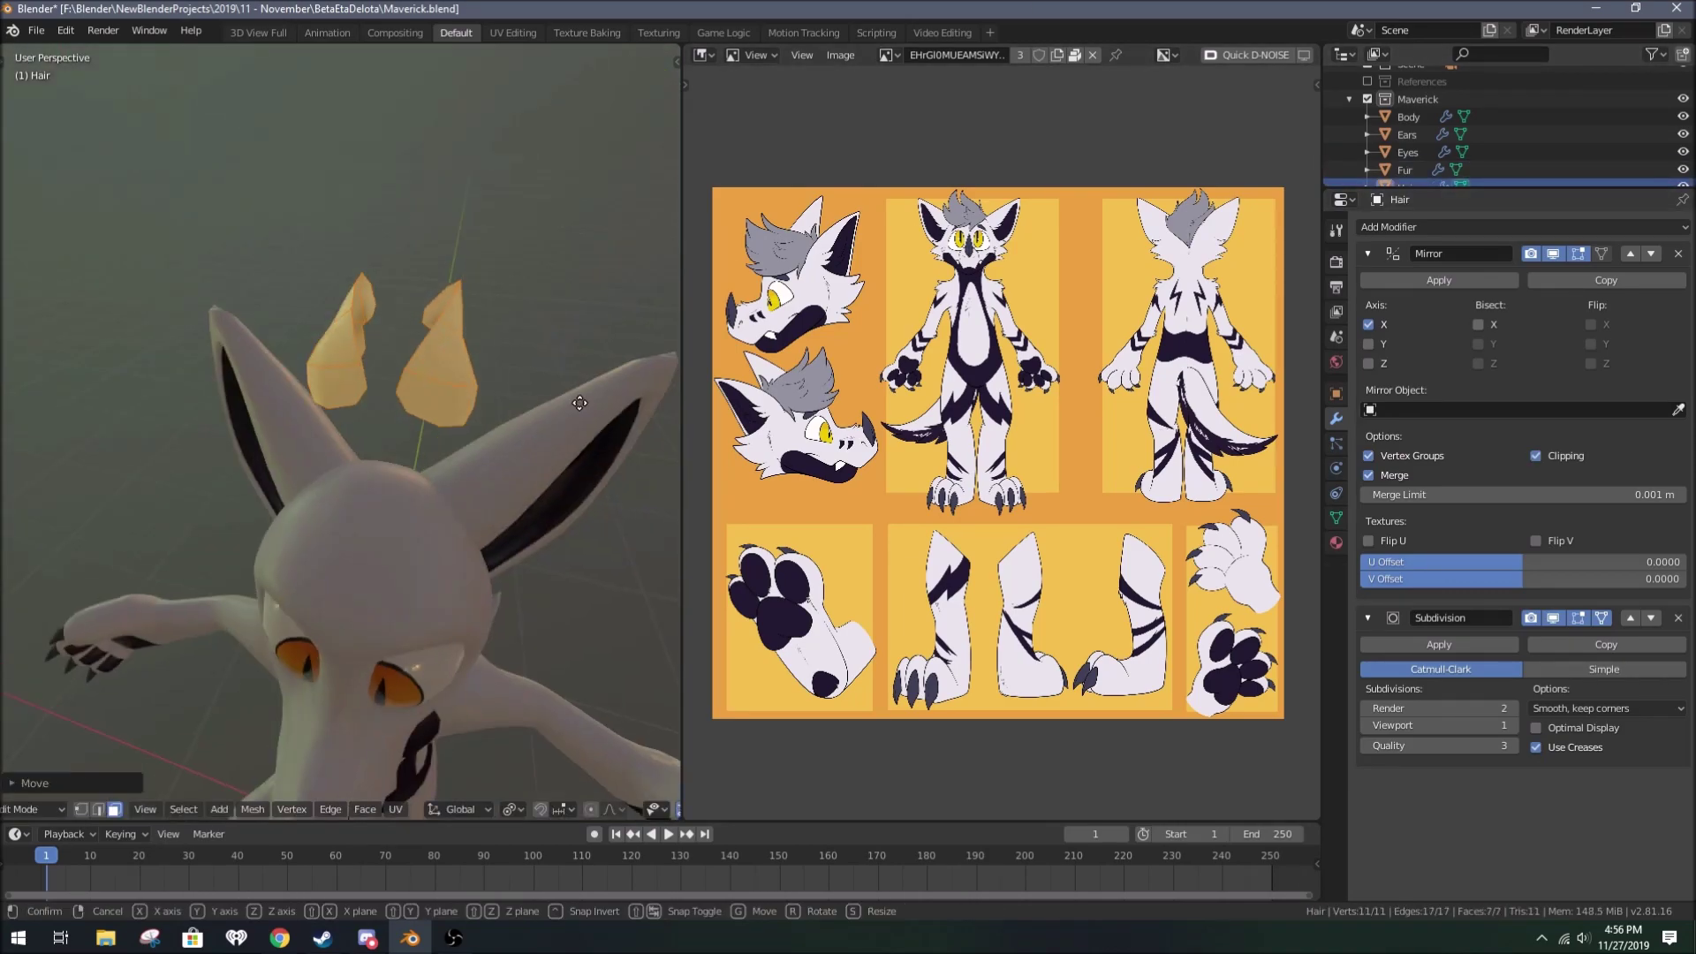
key(Escape)
middle_drag(516, 316, 430, 459)
key(KP_3)
key(ctrl+l)
Step: Try an X-axis scale on the hair pieces, cancel it, and delete unwanted hair geometry
key(Escape)
key(s)
key(x)
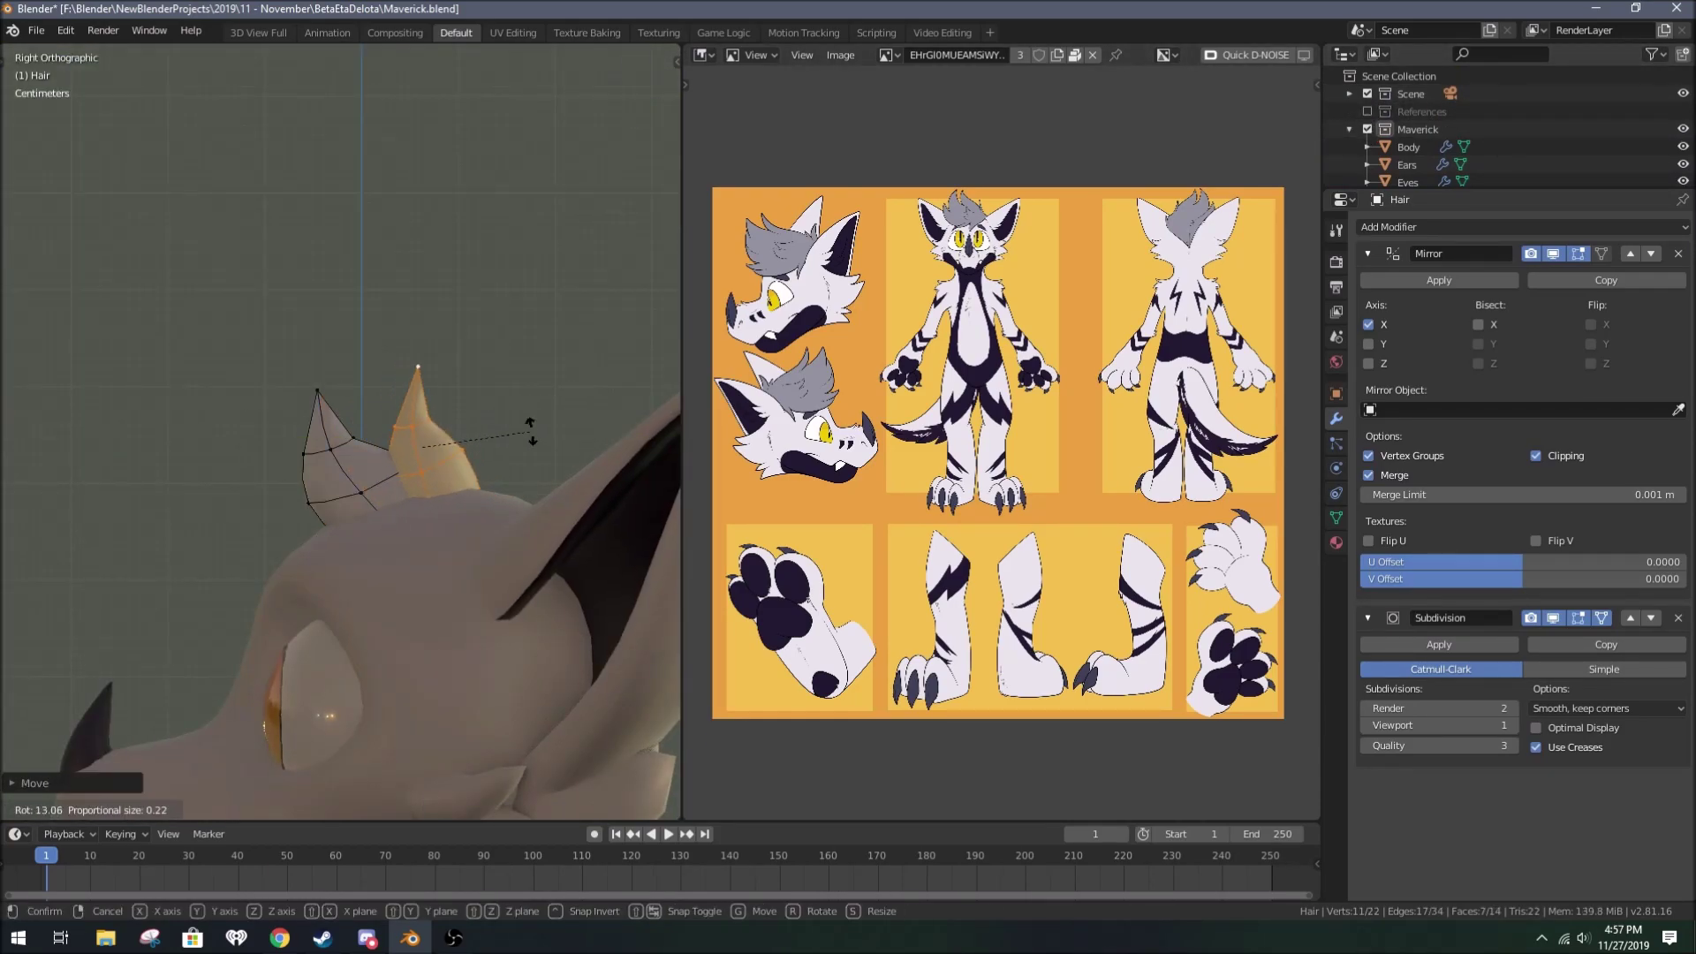
key(Escape)
scroll(353, 398, up, 3)
key(x)
click(242, 235)
Step: Reposition individual hair vertices and spike tips beside the ear
click(319, 364)
key(g)
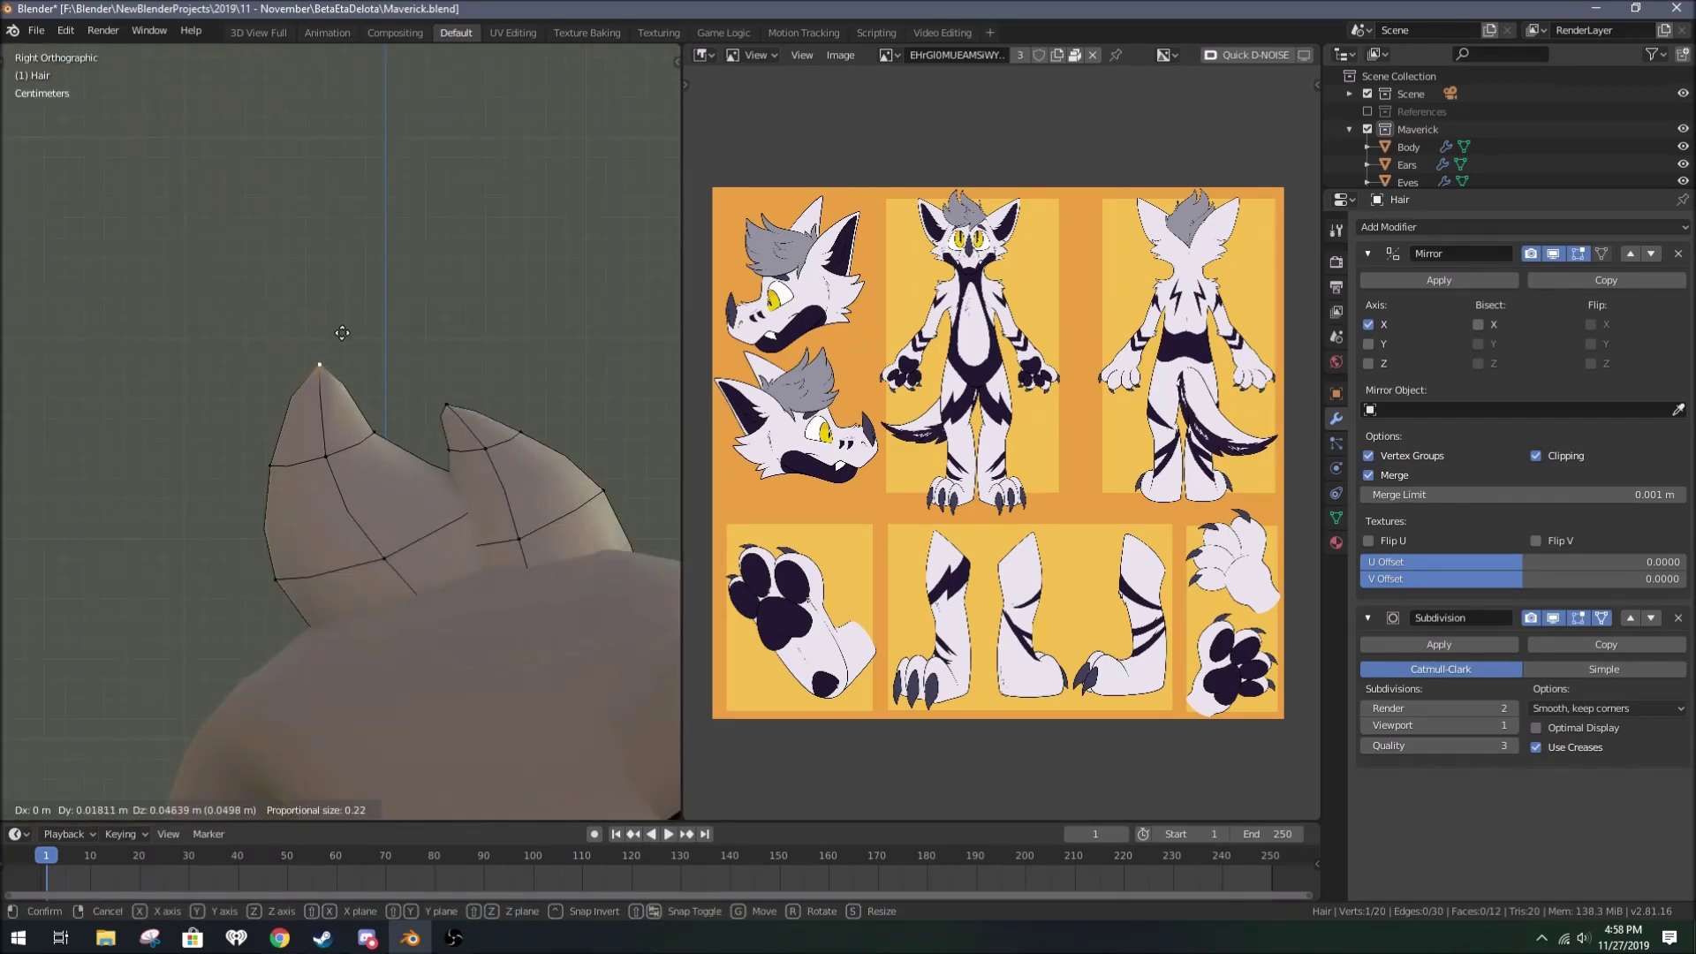
click(520, 385)
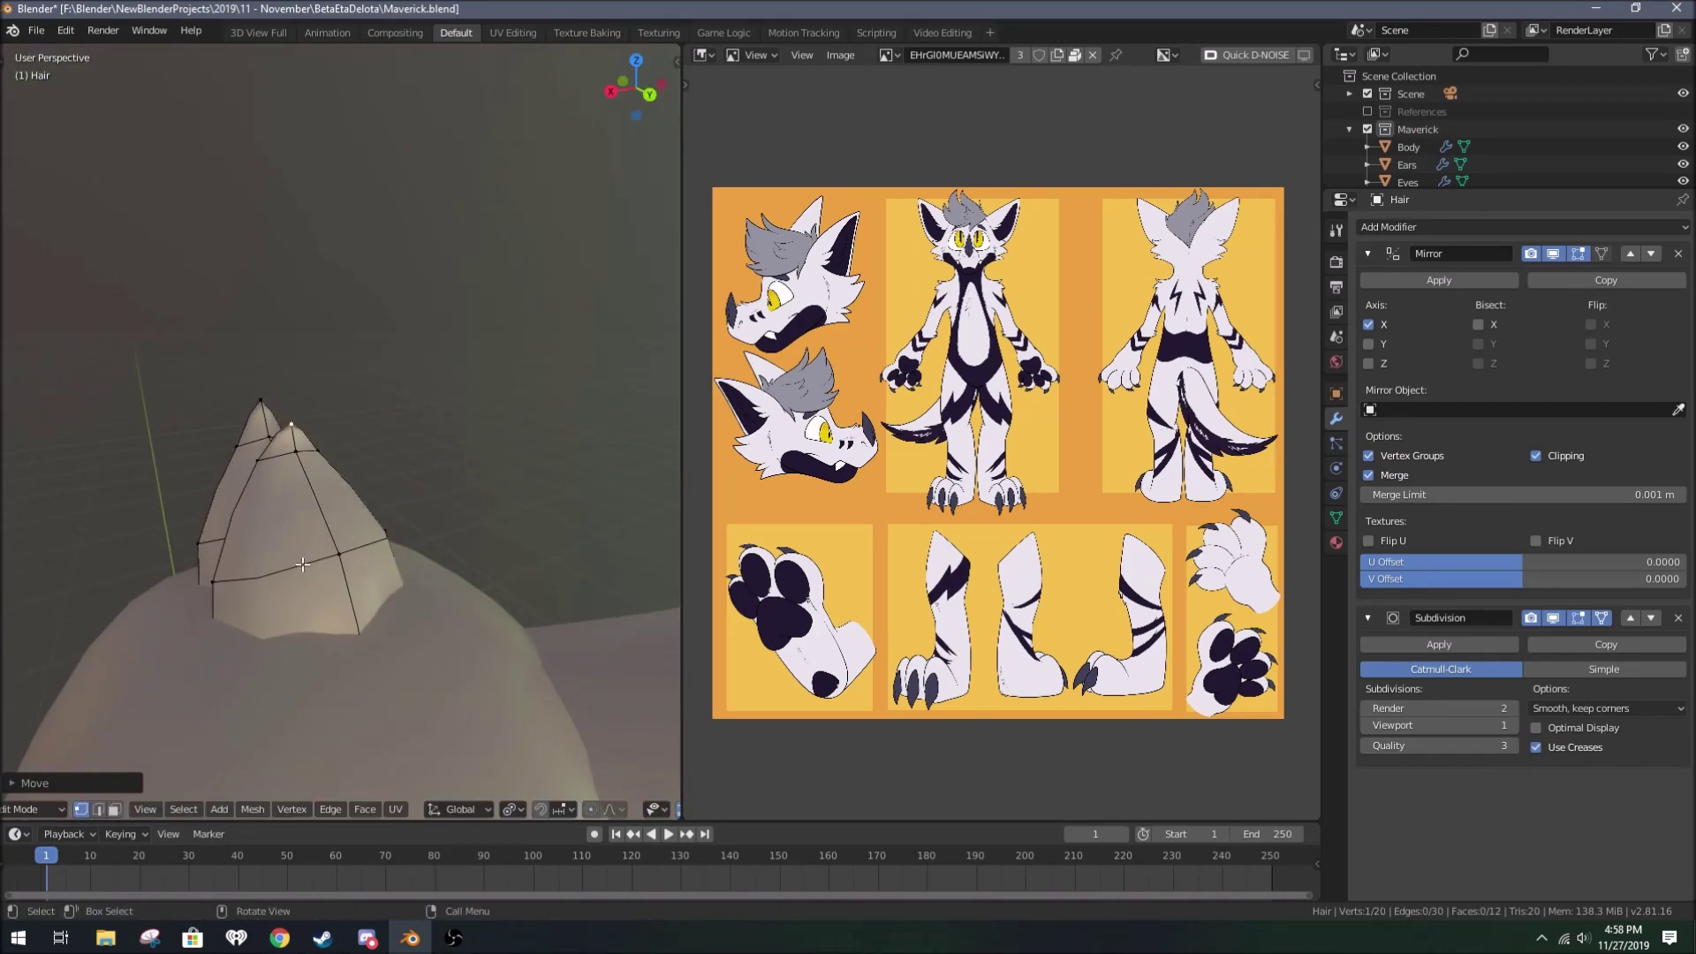
key(ctrl+l)
scroll(494, 477, down, 2)
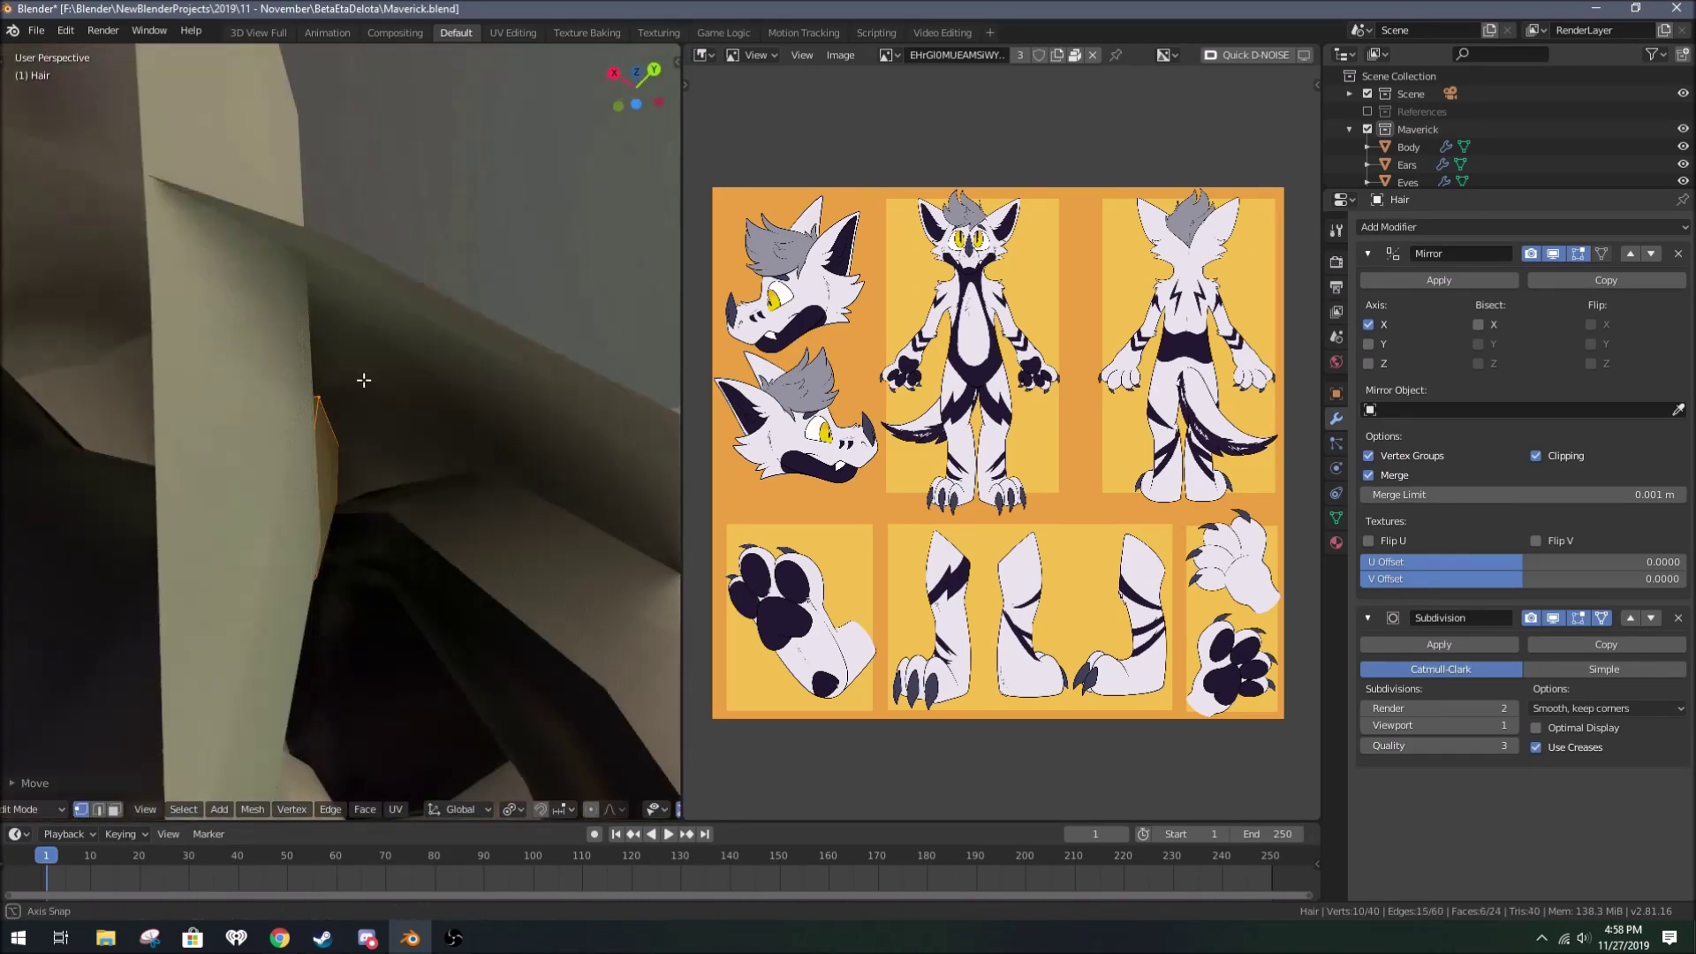
middle_drag(435, 481, 359, 378)
click(319, 541)
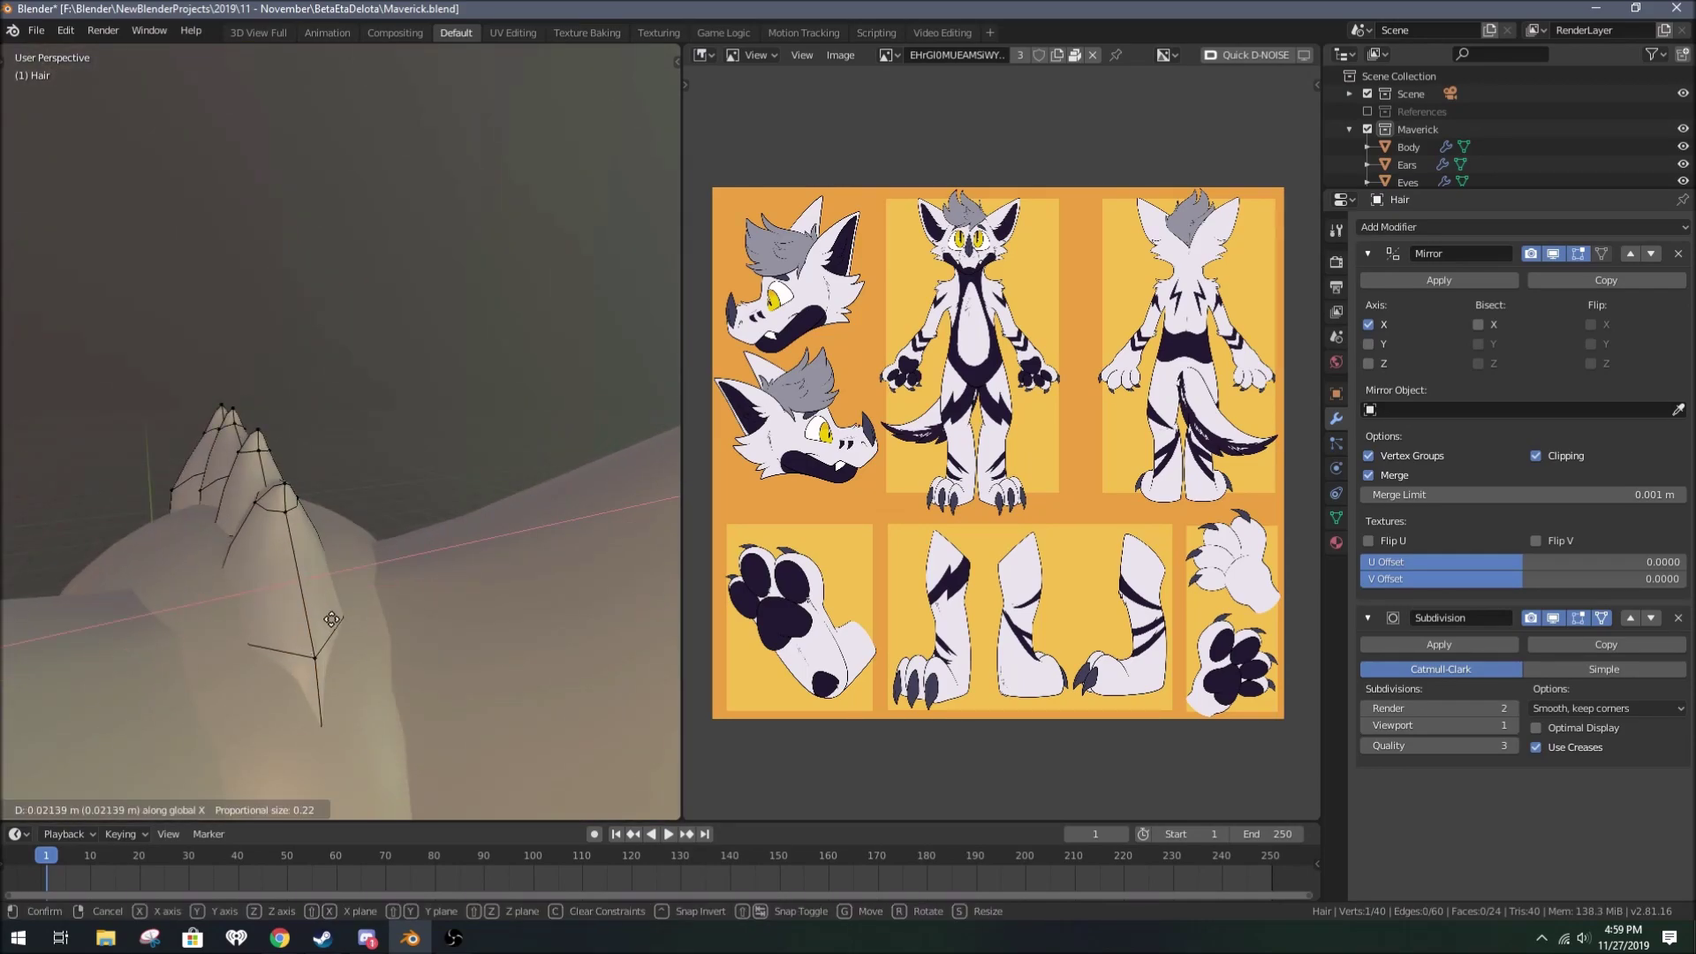
click(332, 619)
middle_drag(331, 619, 447, 642)
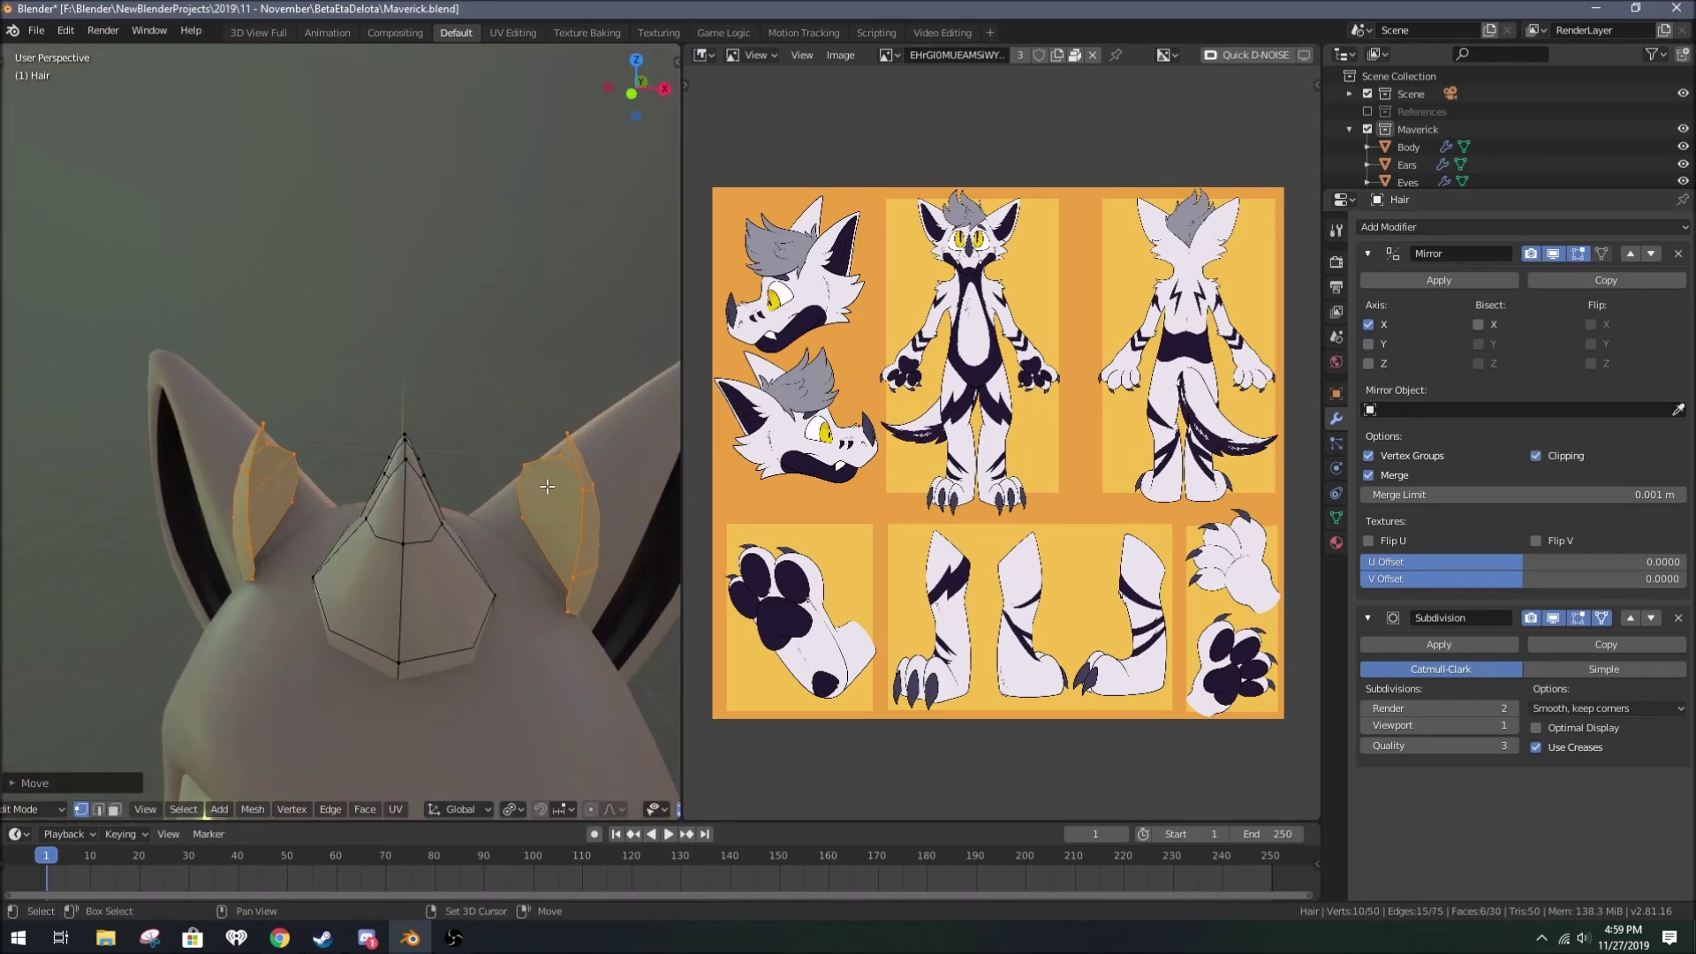
Step: Merge two spike vertices and enlarge a hair spike with smooth falloff moves
key(m)
middle_drag(547, 731, 200, 487)
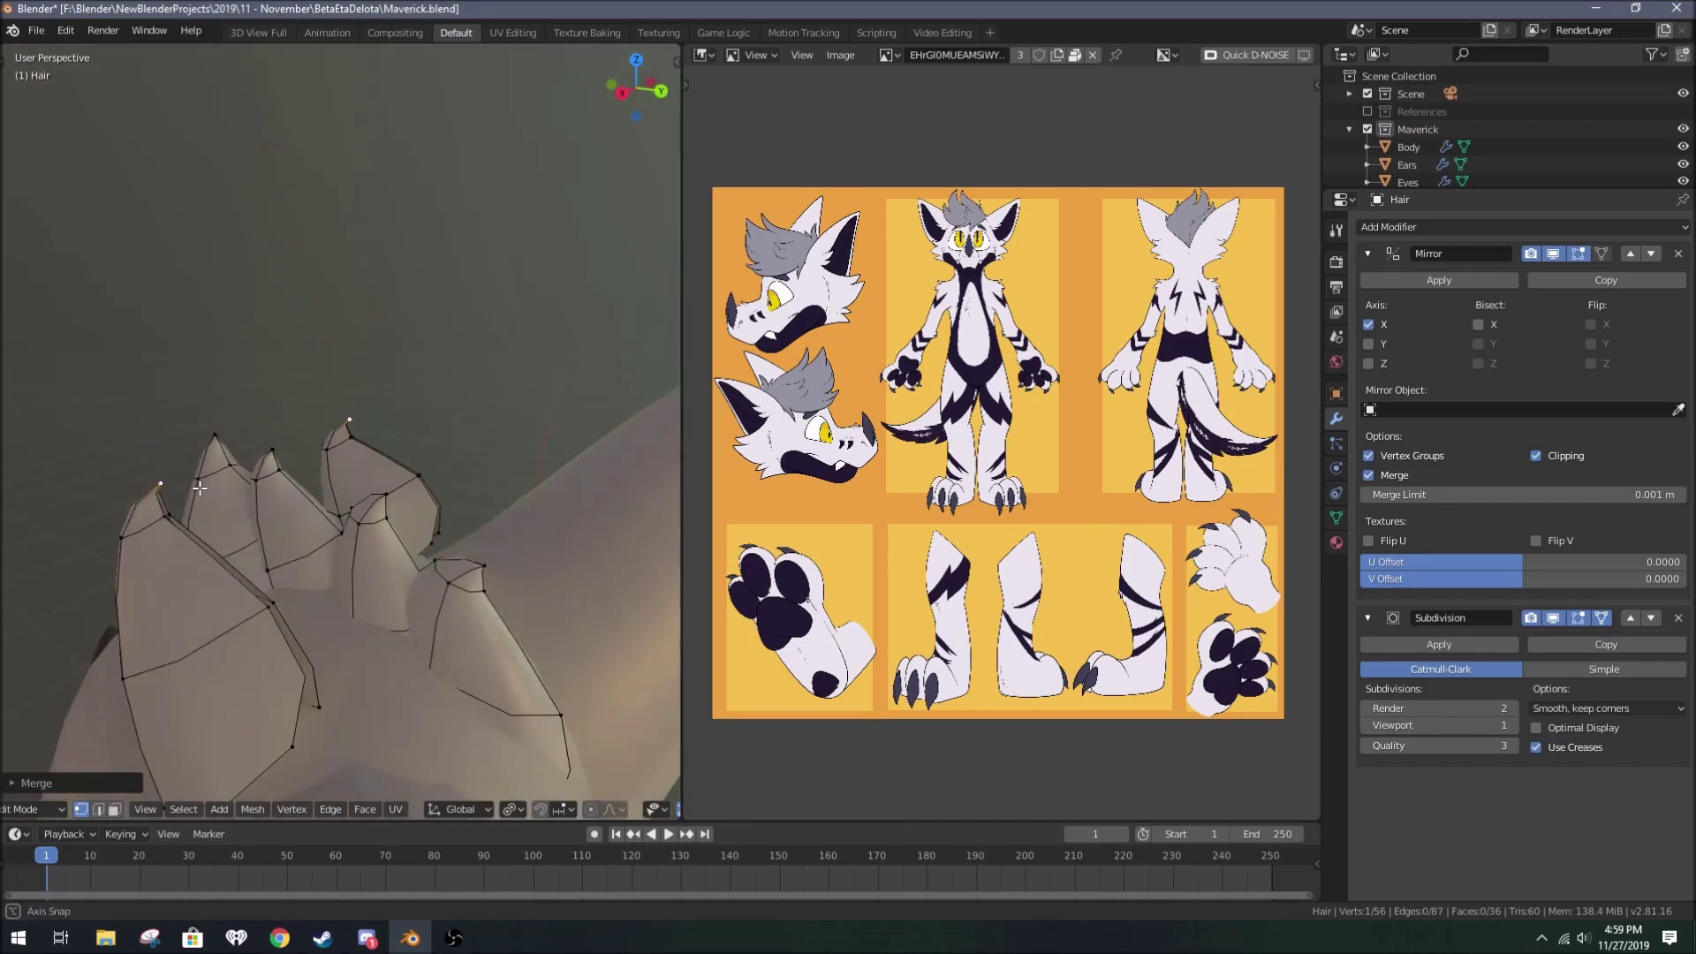
middle_drag(224, 679, 315, 359)
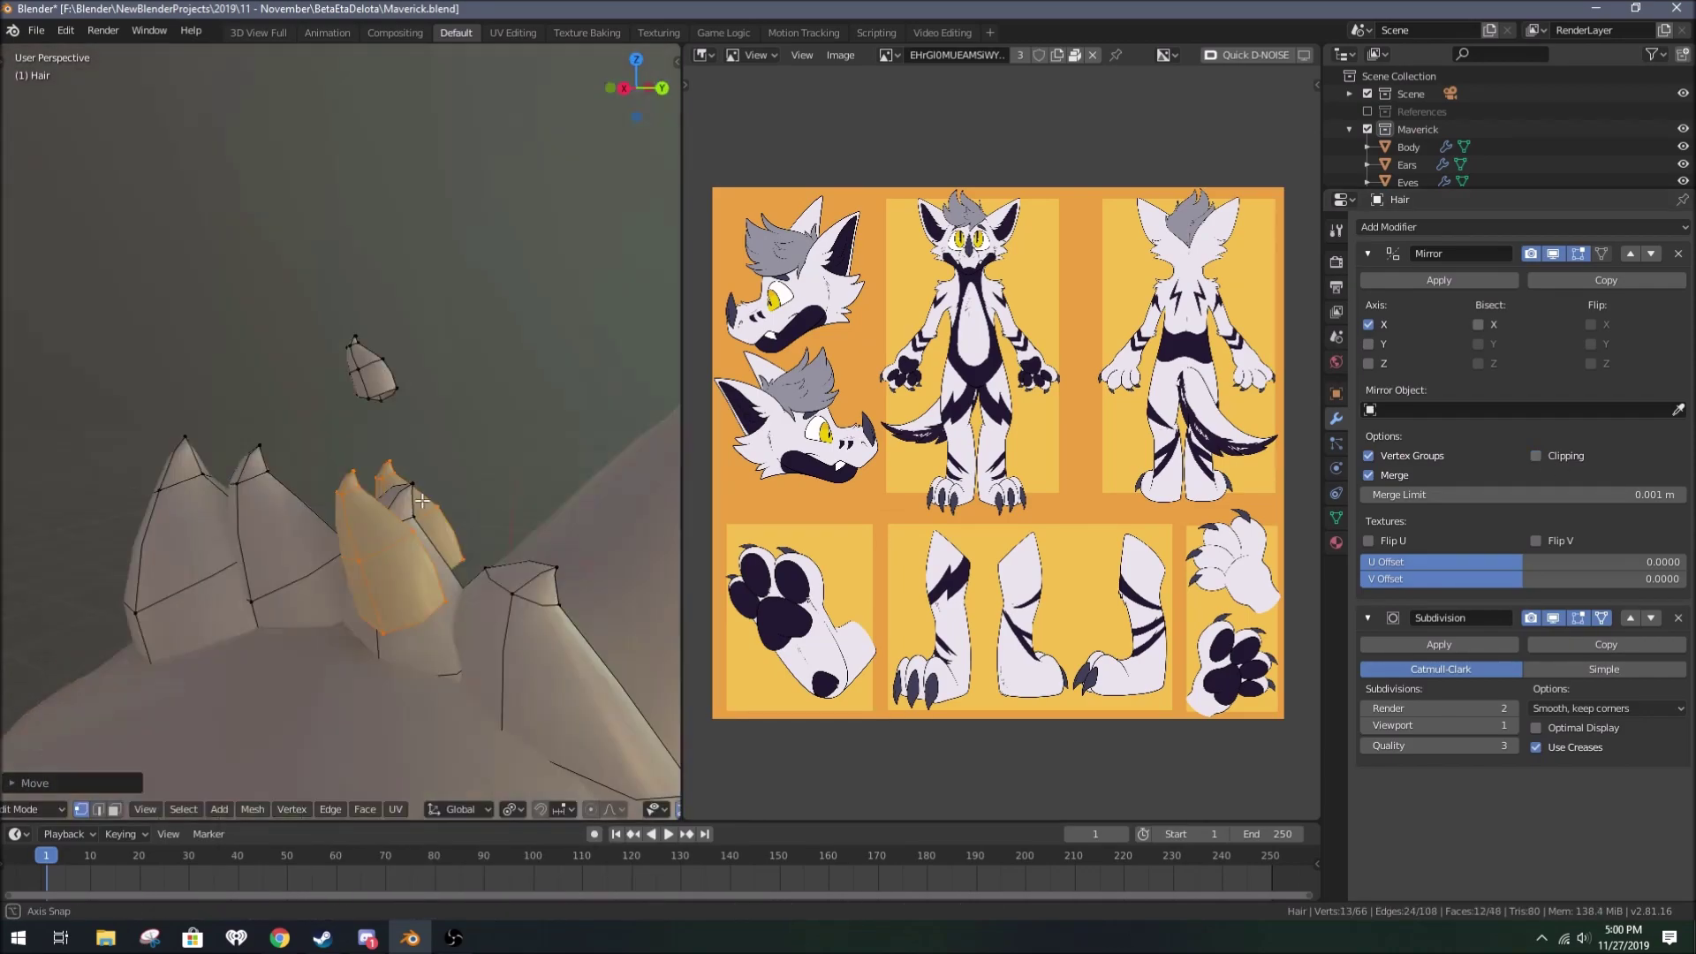
key(g)
click(552, 501)
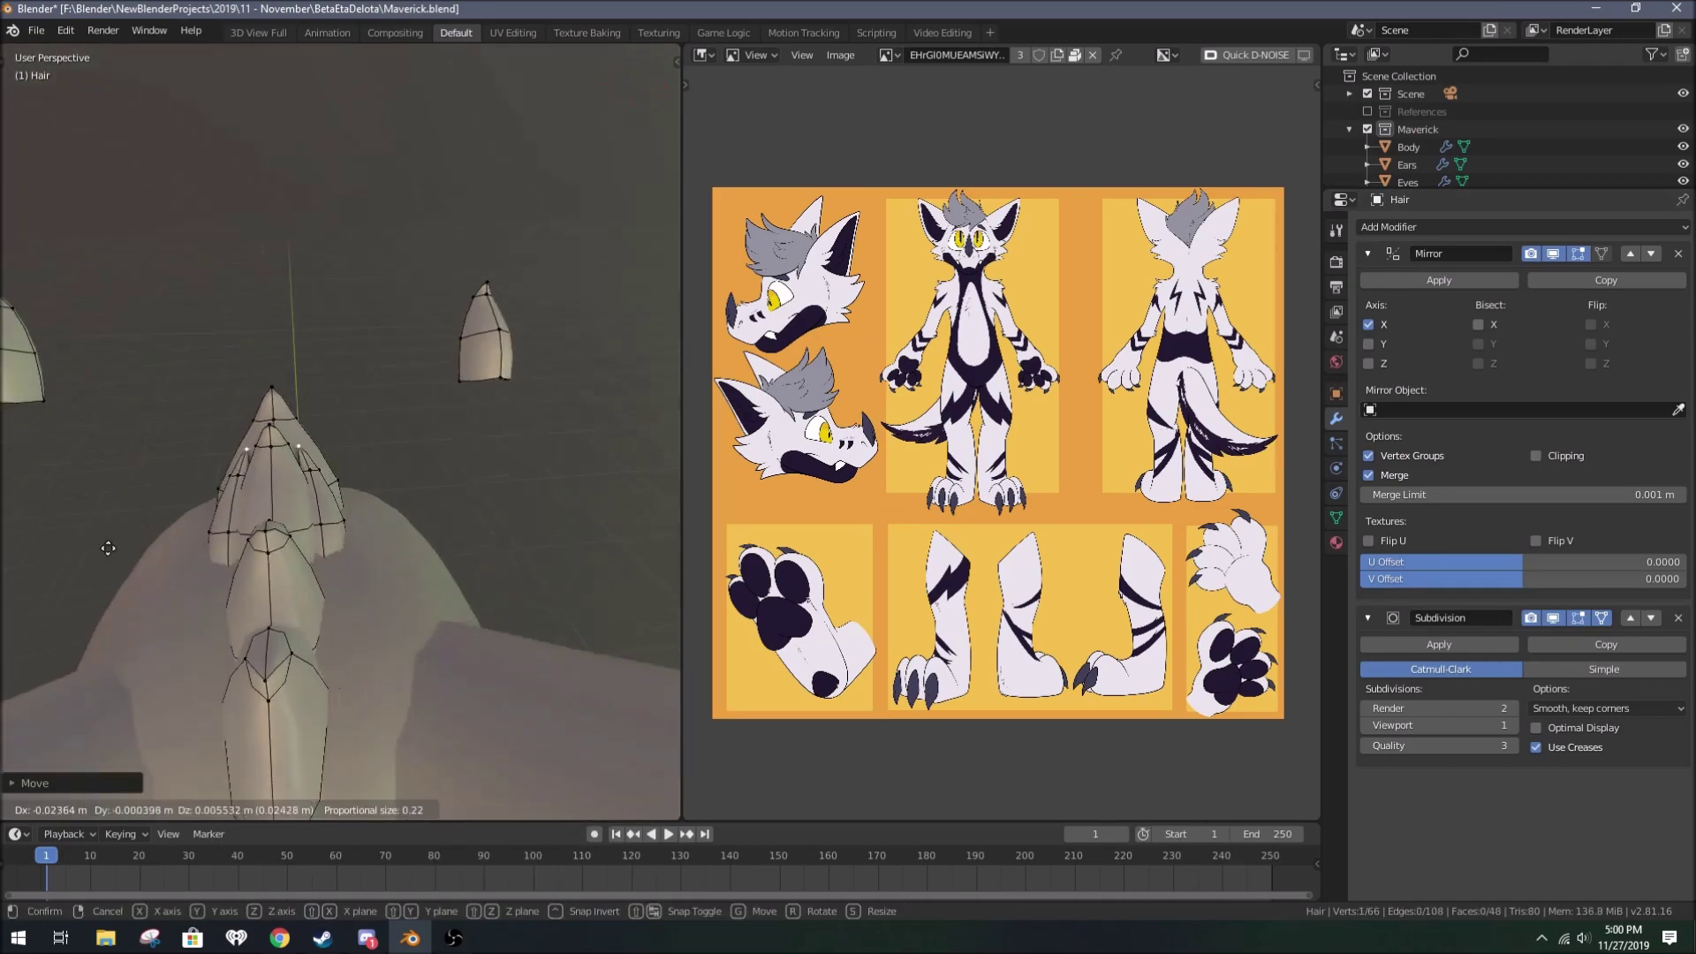
middle_drag(346, 502, 500, 533)
key(g)
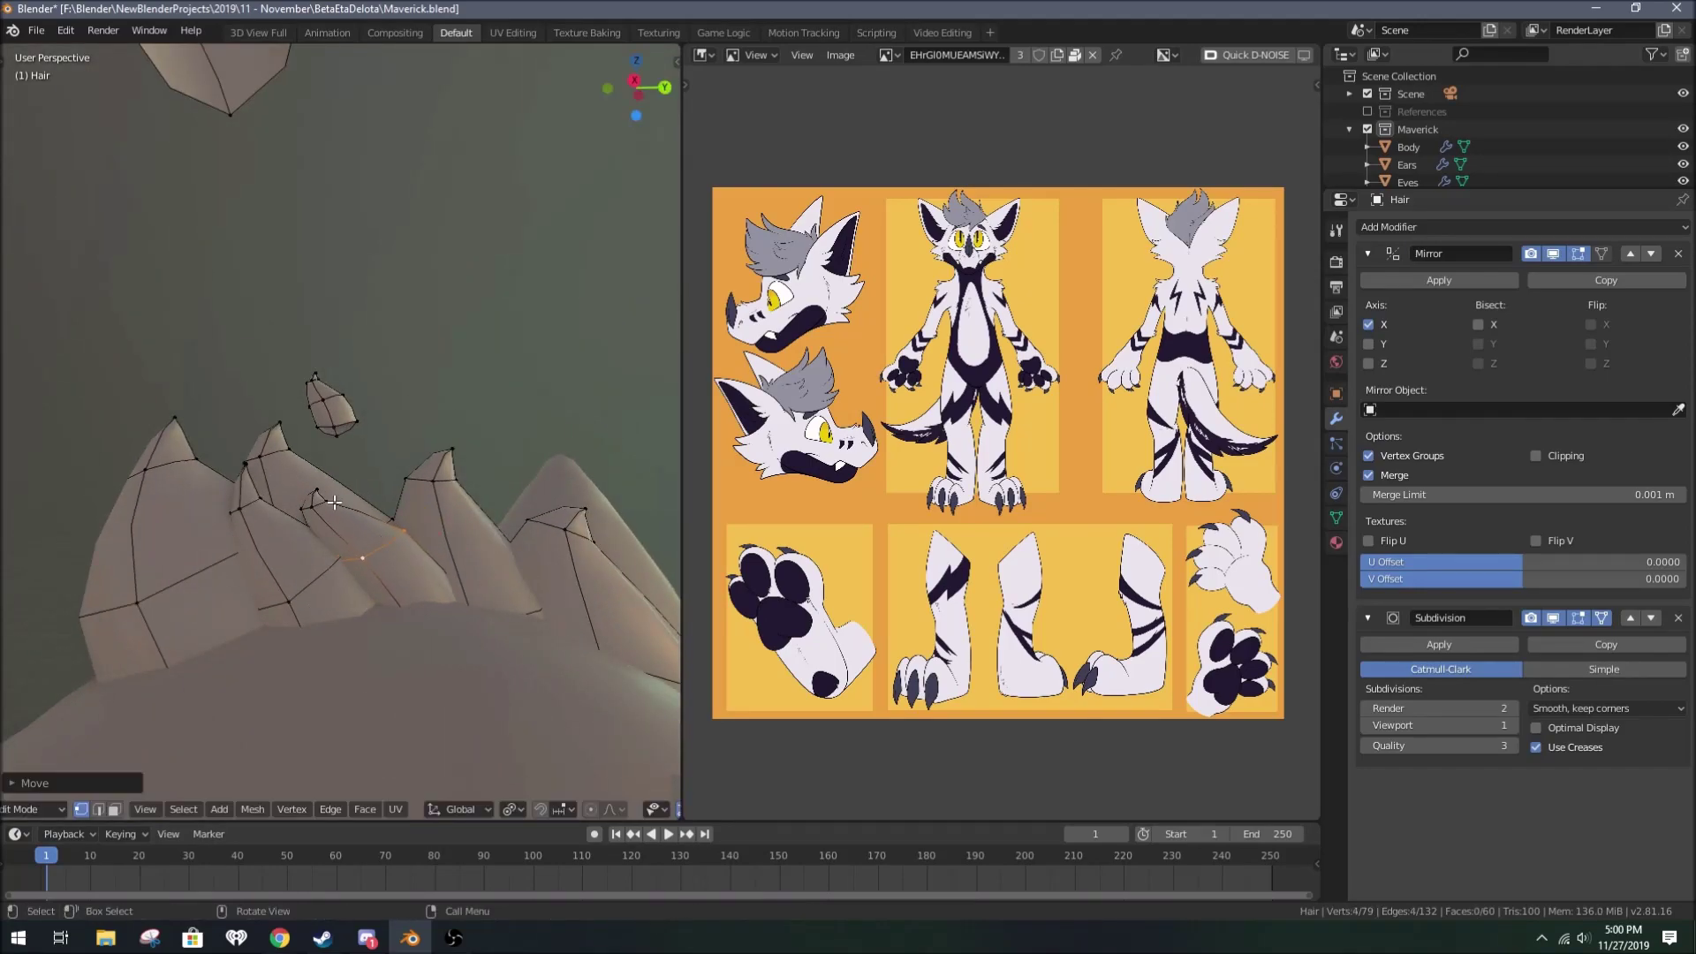
middle_drag(334, 501, 308, 644)
Step: Delete stray hair vertices and adjust the remaining hair by rotating and moving a vertex
click(309, 645)
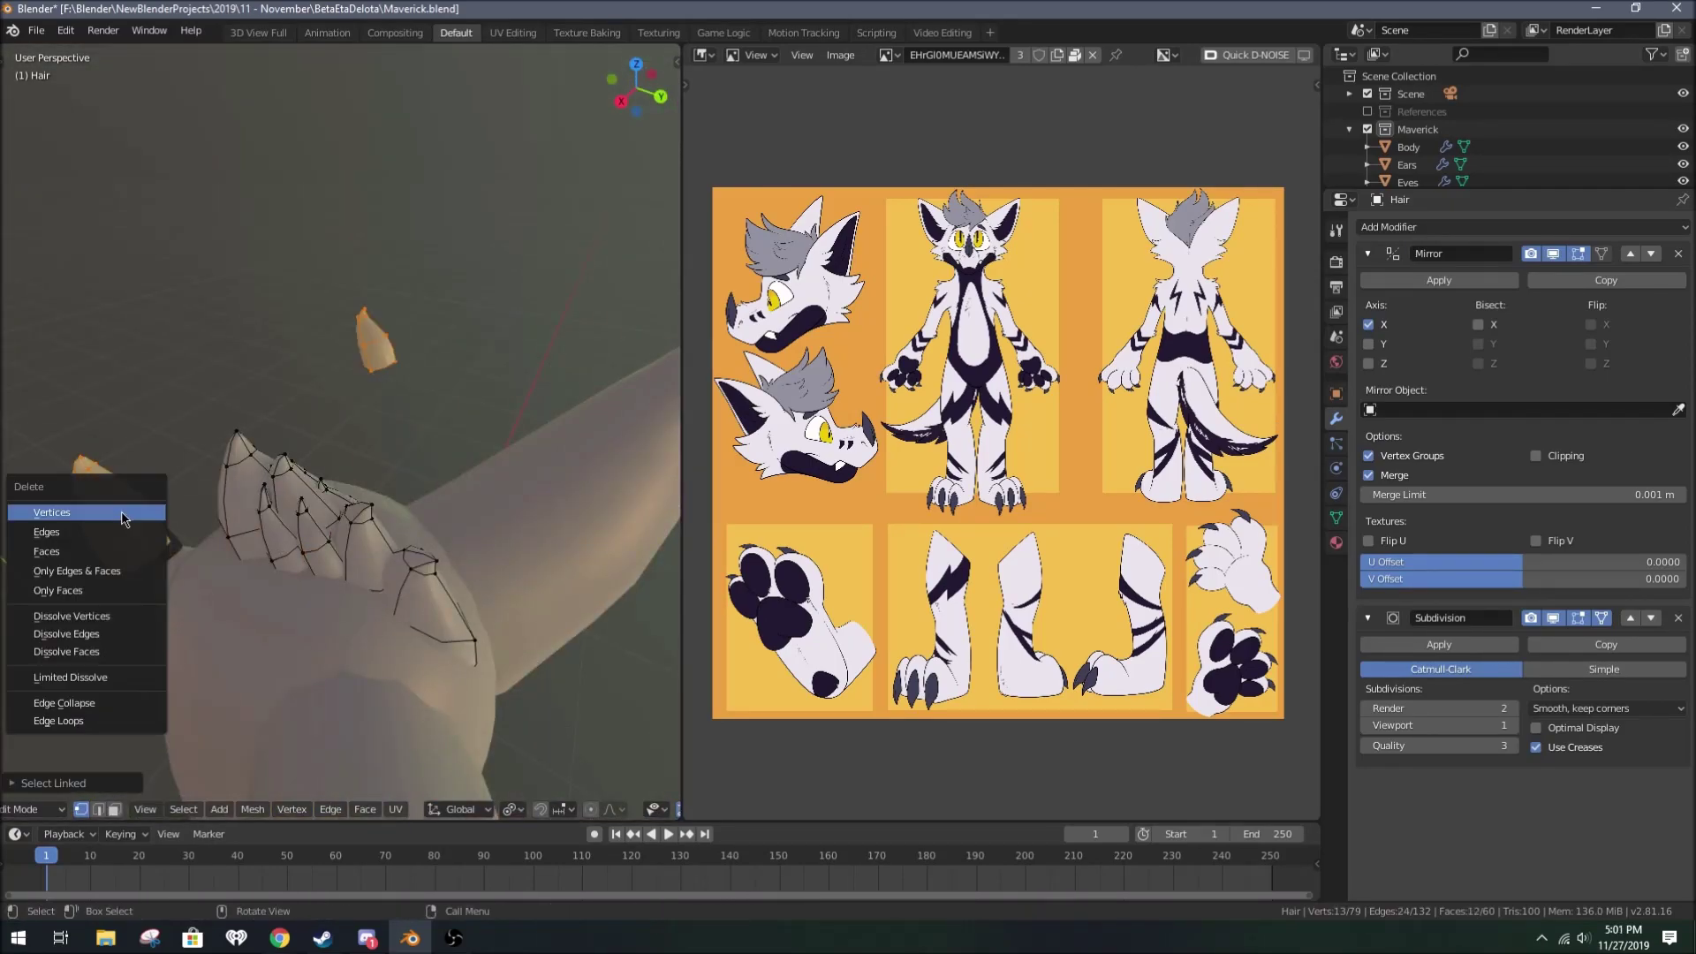
click(122, 512)
mouse_move(265, 521)
middle_down()
mouse_move(437, 528)
mouse_move(353, 620)
middle_up()
click(431, 527)
click(354, 621)
key(g)
middle_drag(437, 562, 234, 533)
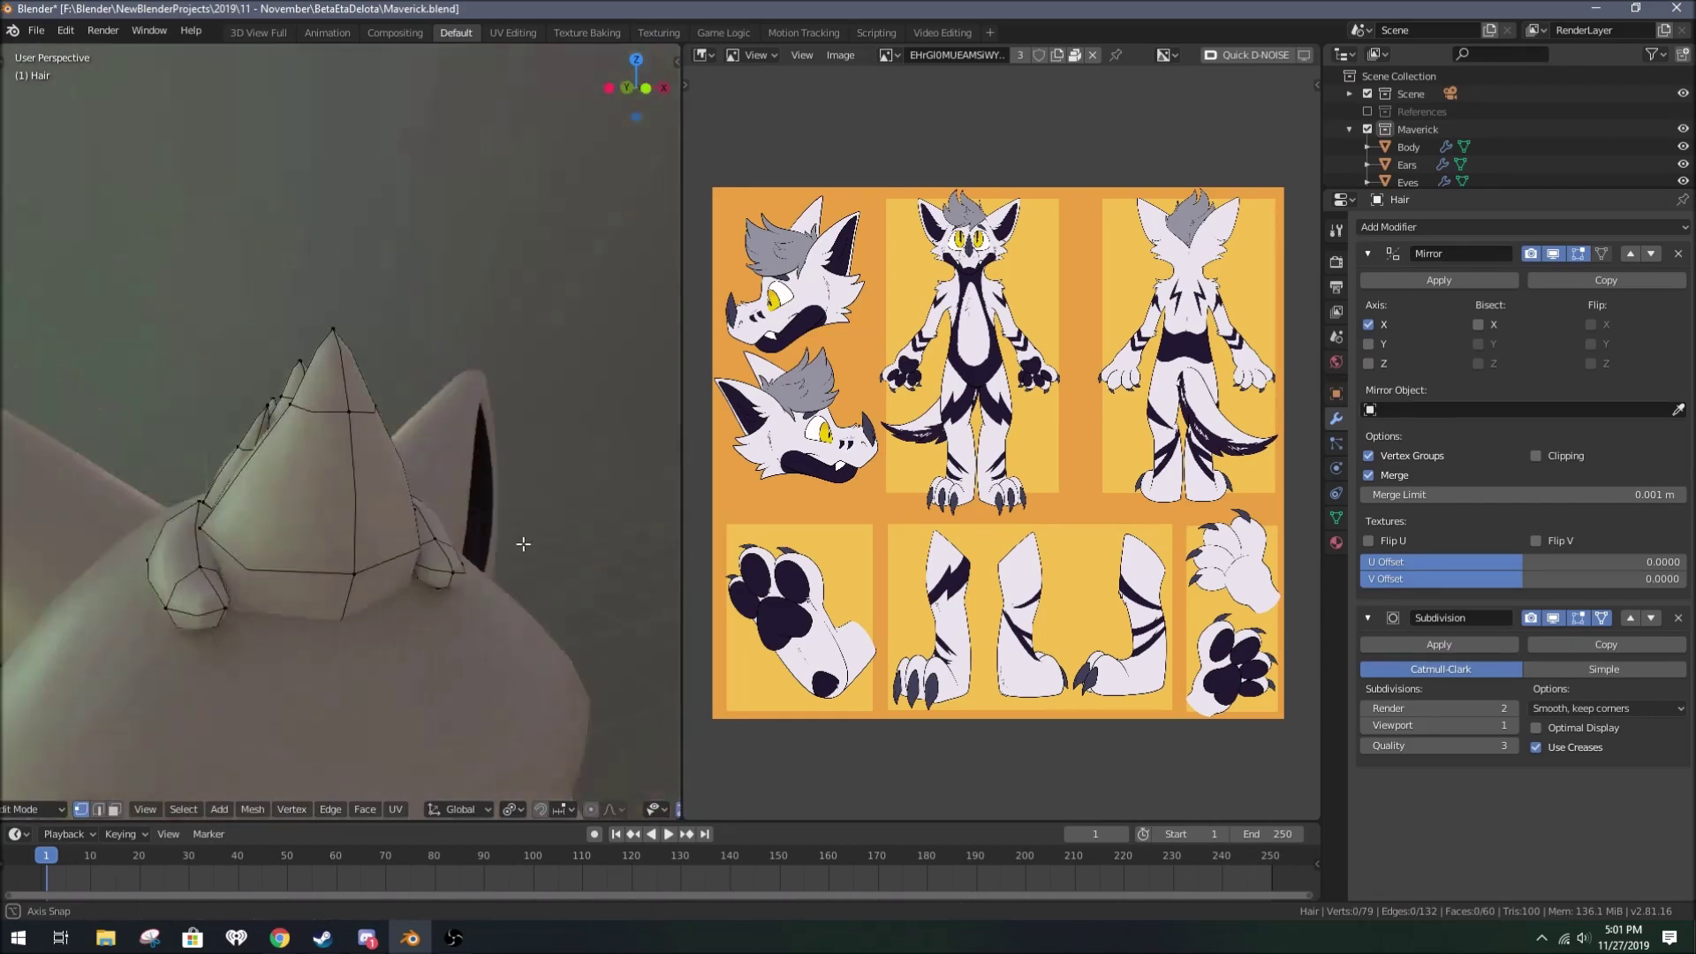
Step: Duplicate a small hair spike, then move it along Y, shrink and rotate it into place
key(l)
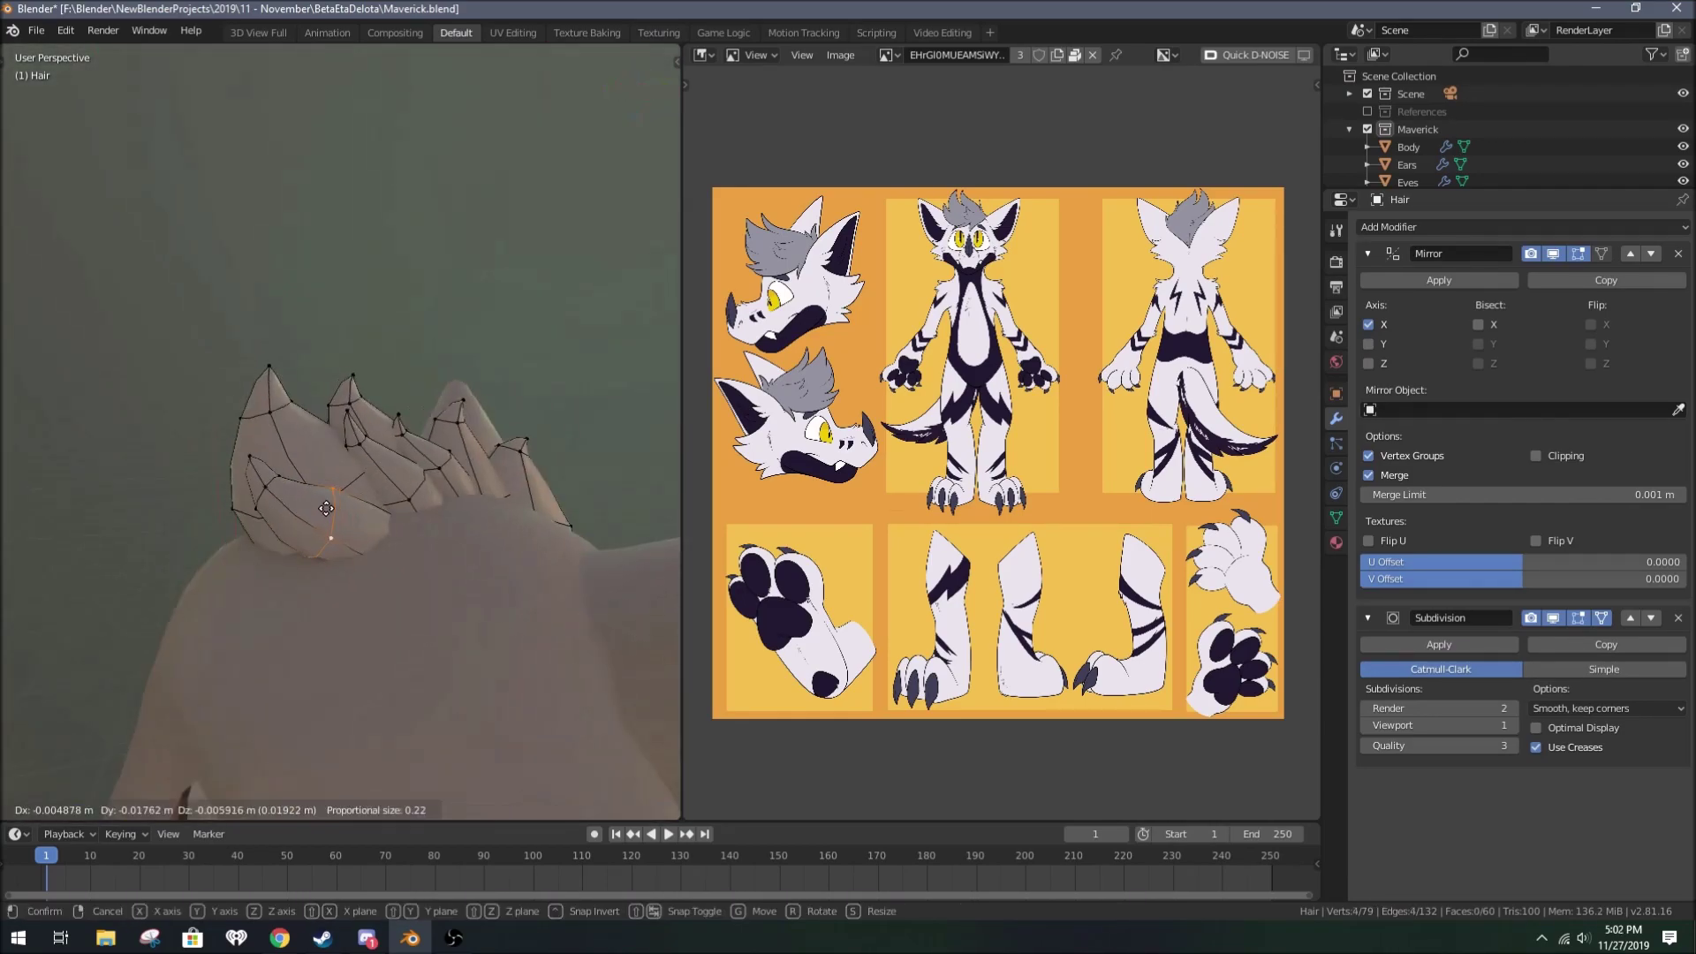
middle_drag(427, 491, 380, 488)
key(shift+d)
key(Escape)
key(x)
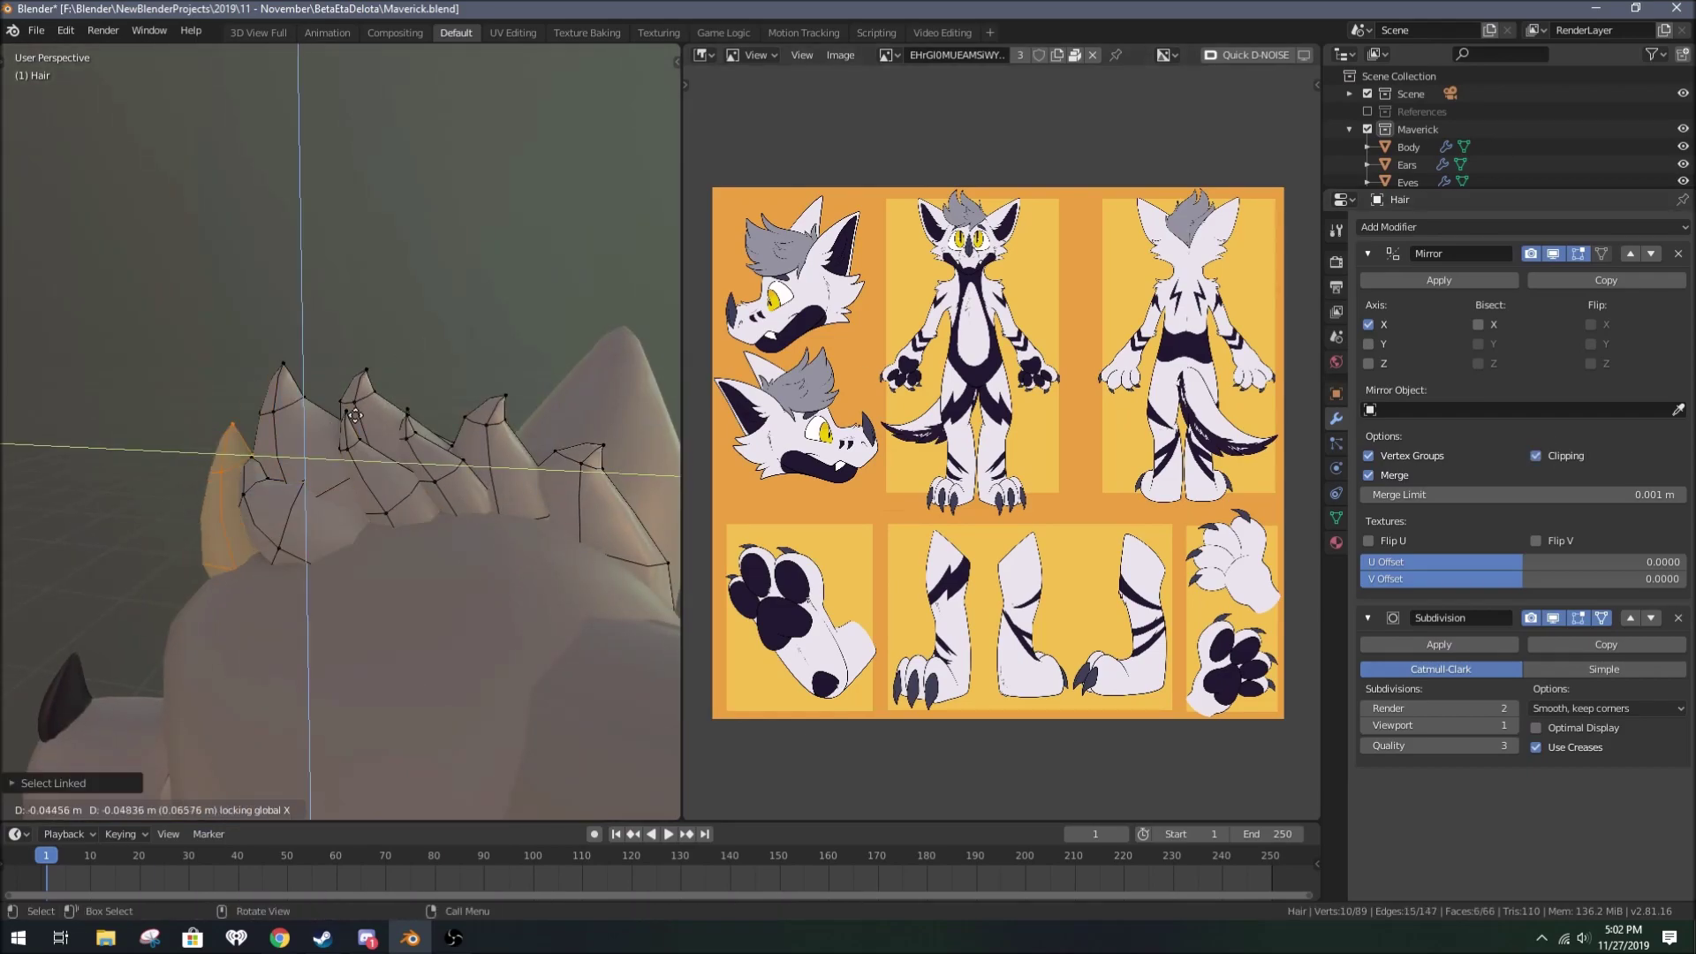
middle_drag(354, 416, 348, 452)
key(g)
key(y)
click(486, 452)
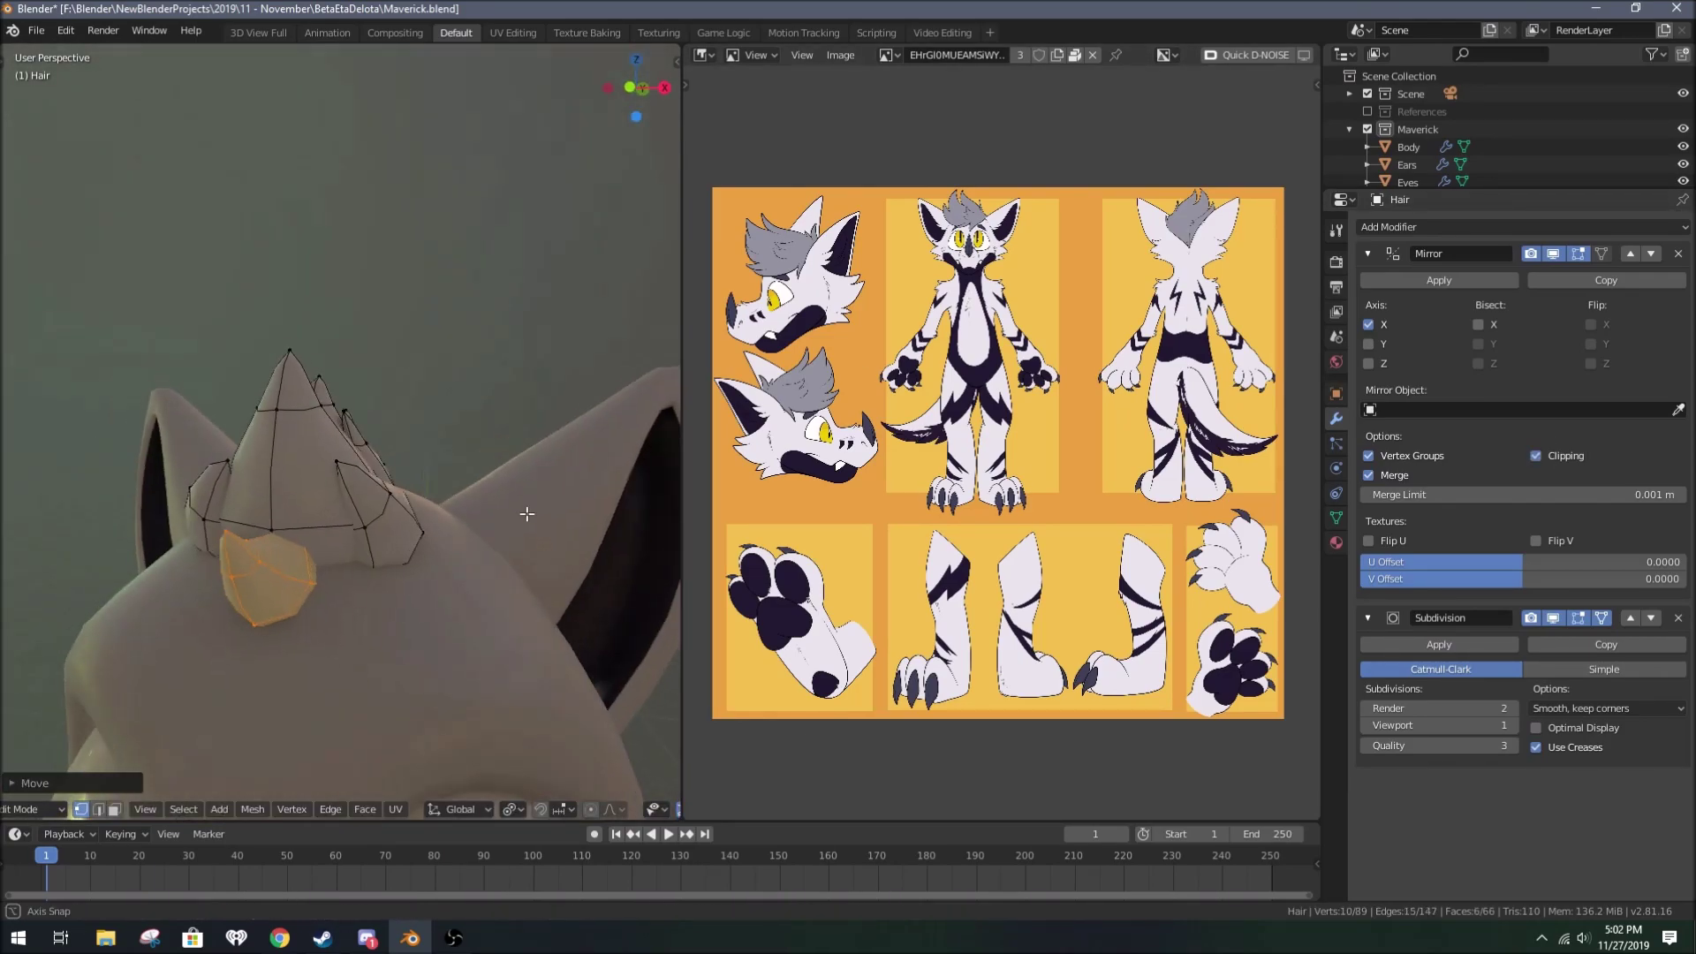
mouse_move(486, 451)
middle_down()
mouse_move(399, 441)
mouse_move(451, 469)
mouse_move(530, 468)
middle_up()
key(r)
click(399, 442)
Step: Add a grey 'Hair' material to the hair, scale a spike, and save Maverick.blend
key(Tab)
click(1335, 543)
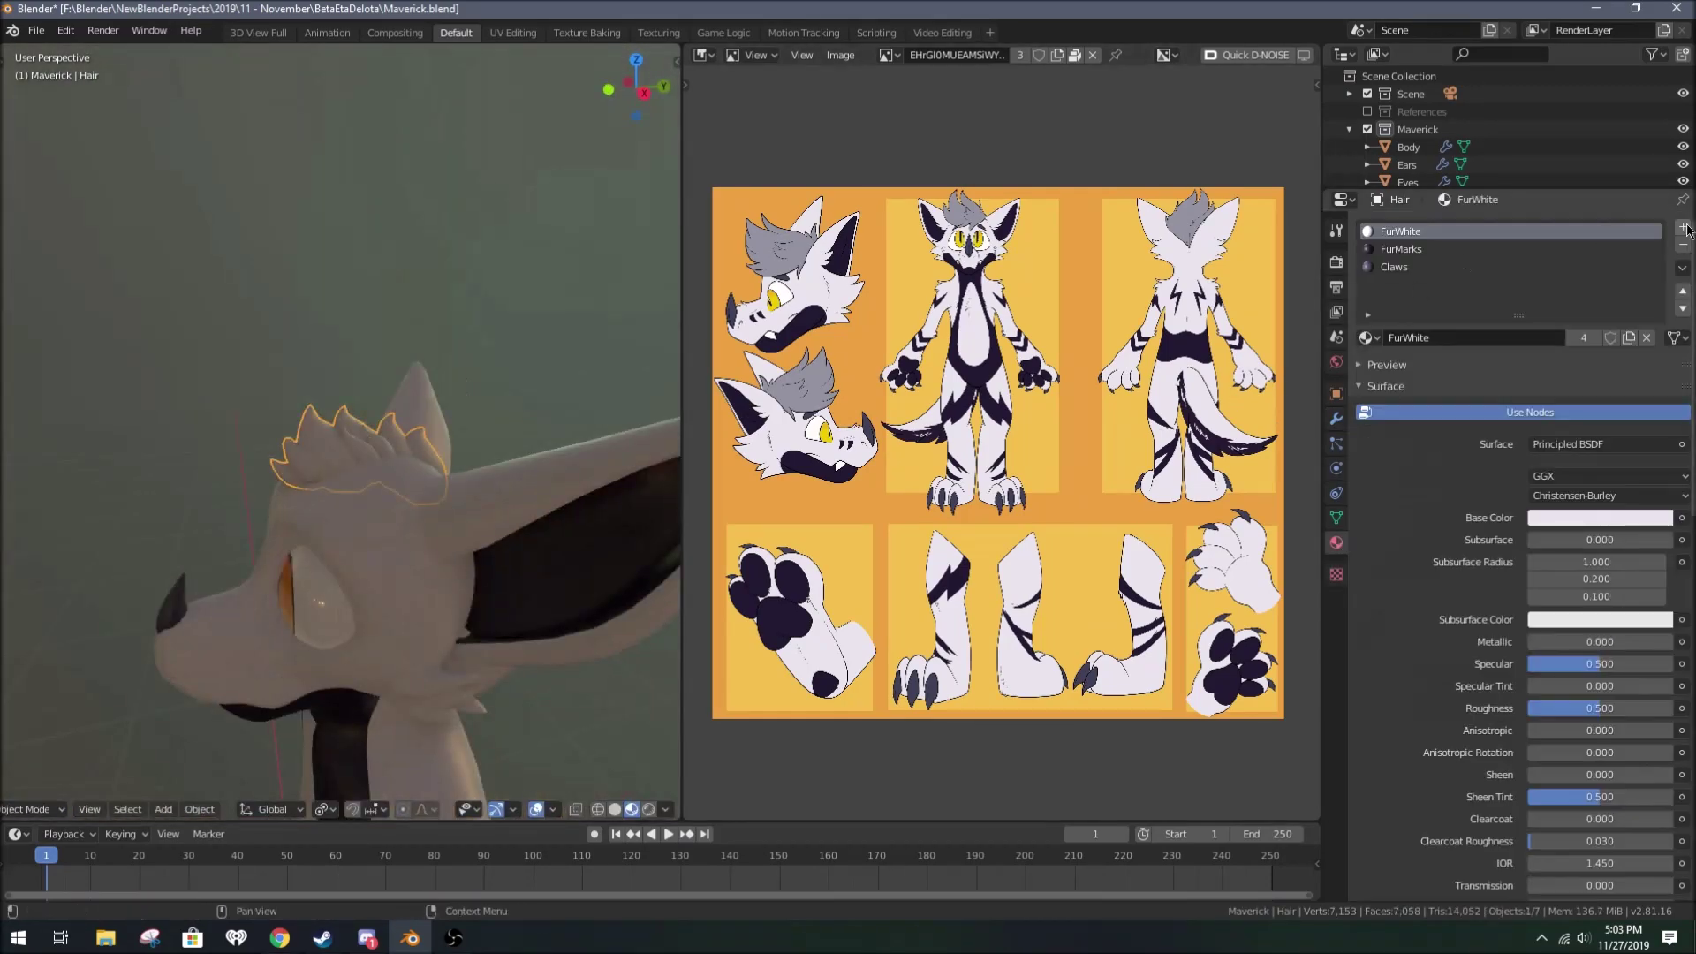
middle_drag(460, 397, 389, 394)
key(Tab)
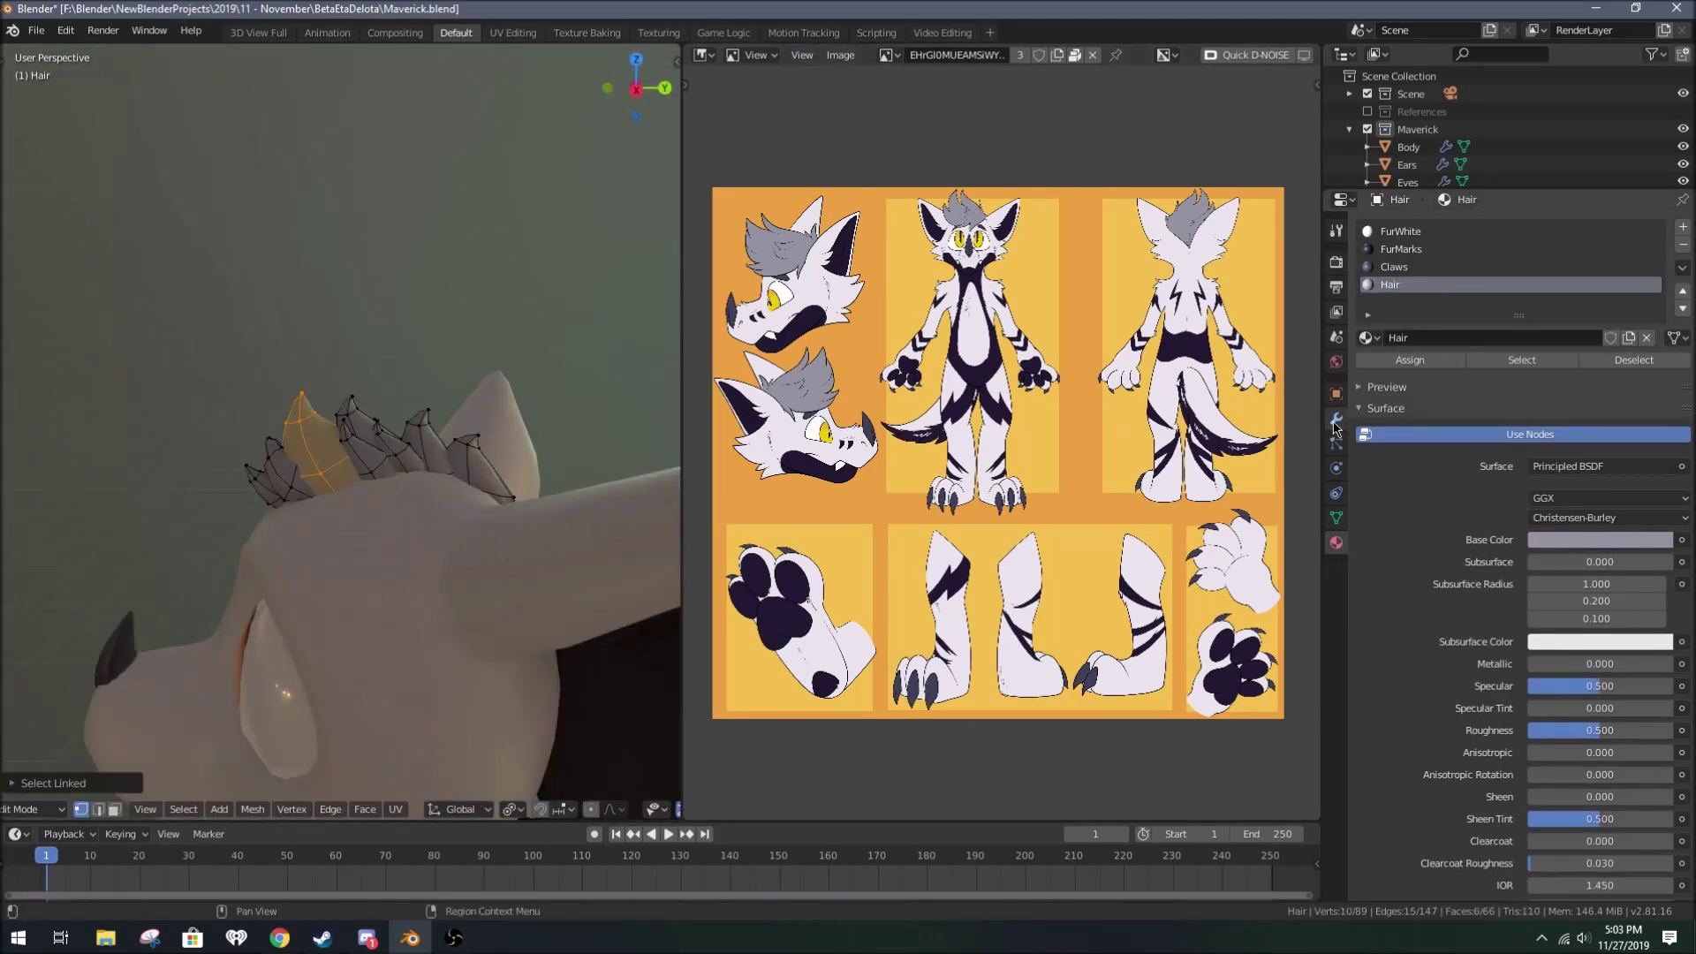
click(1336, 419)
key(l)
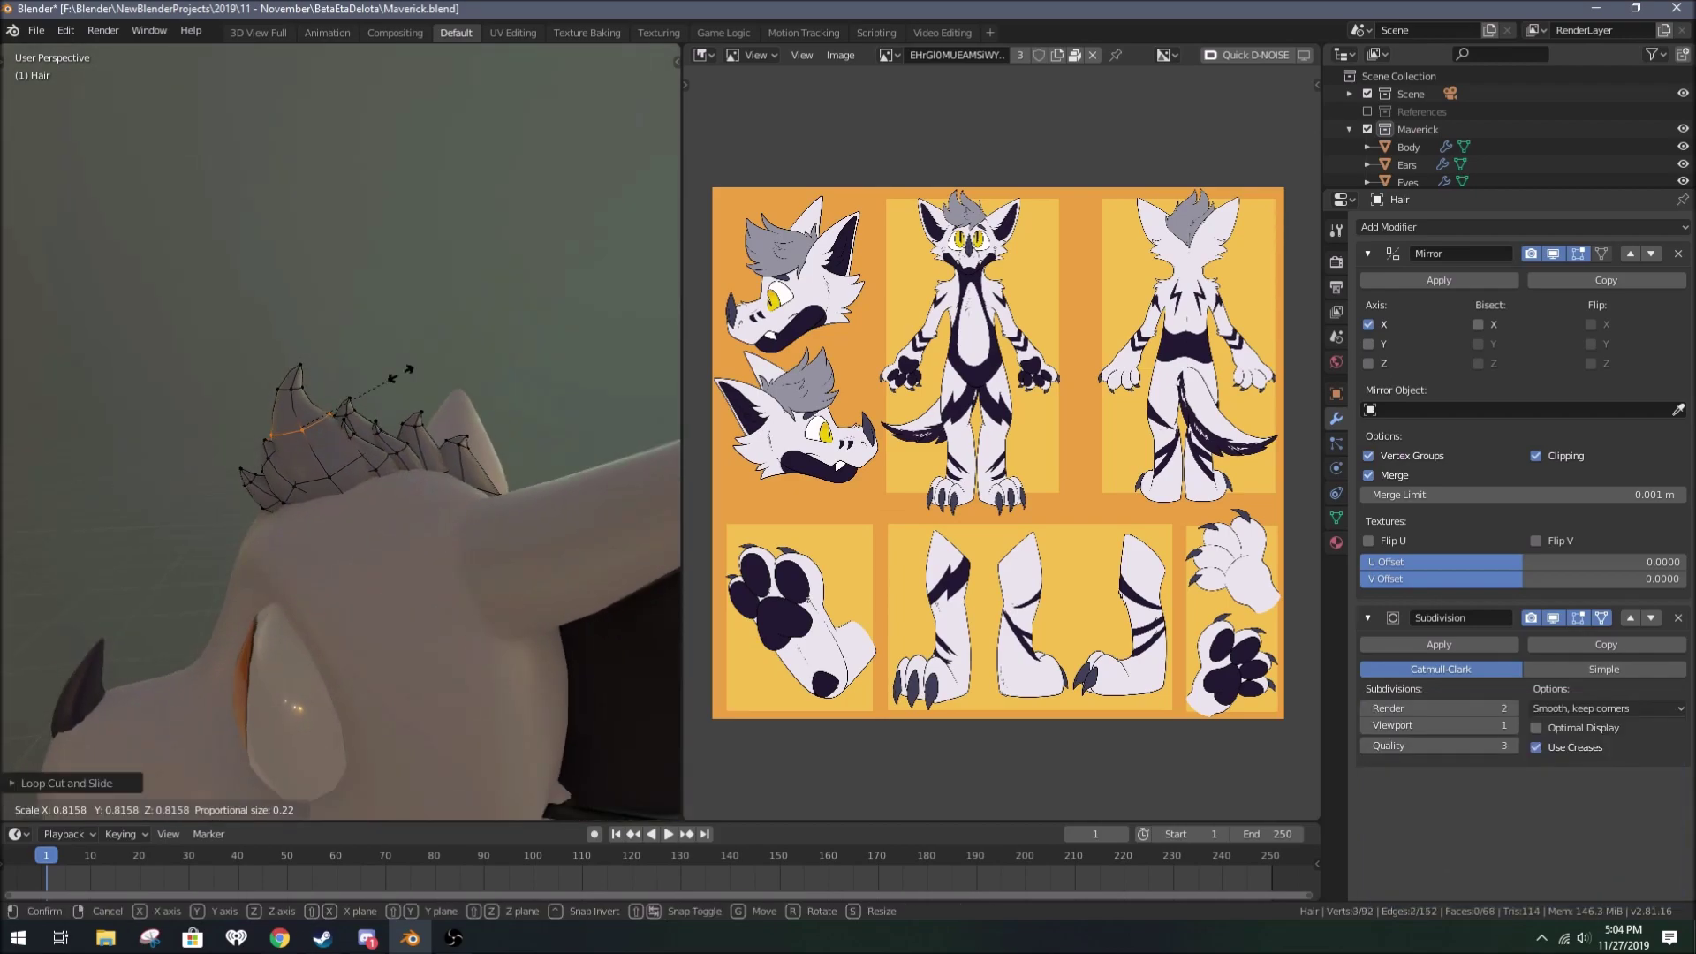
click(355, 384)
mouse_move(355, 384)
middle_down()
mouse_move(417, 422)
mouse_move(336, 482)
mouse_move(426, 486)
mouse_move(459, 415)
middle_up()
key(ctrl+Tab)
key(ctrl+s)
Step: Rotate the selected hair piece and pick a vertex to grow a new spike from
key(Tab)
key(r)
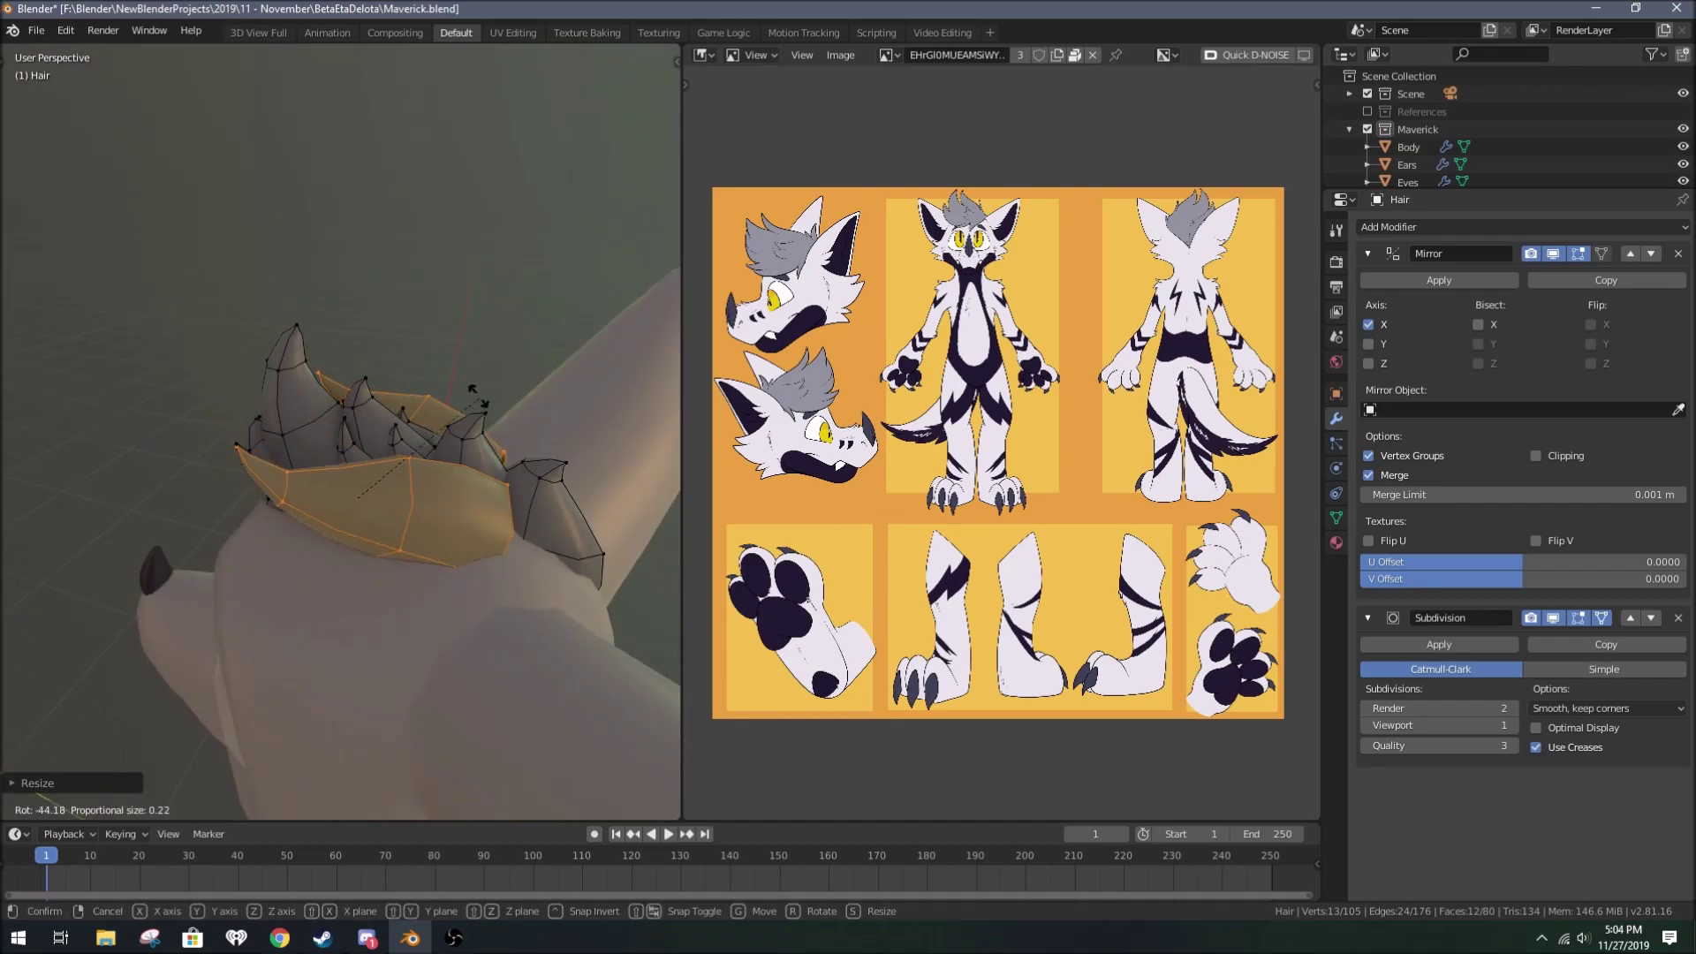
click(603, 558)
middle_drag(603, 558, 321, 527)
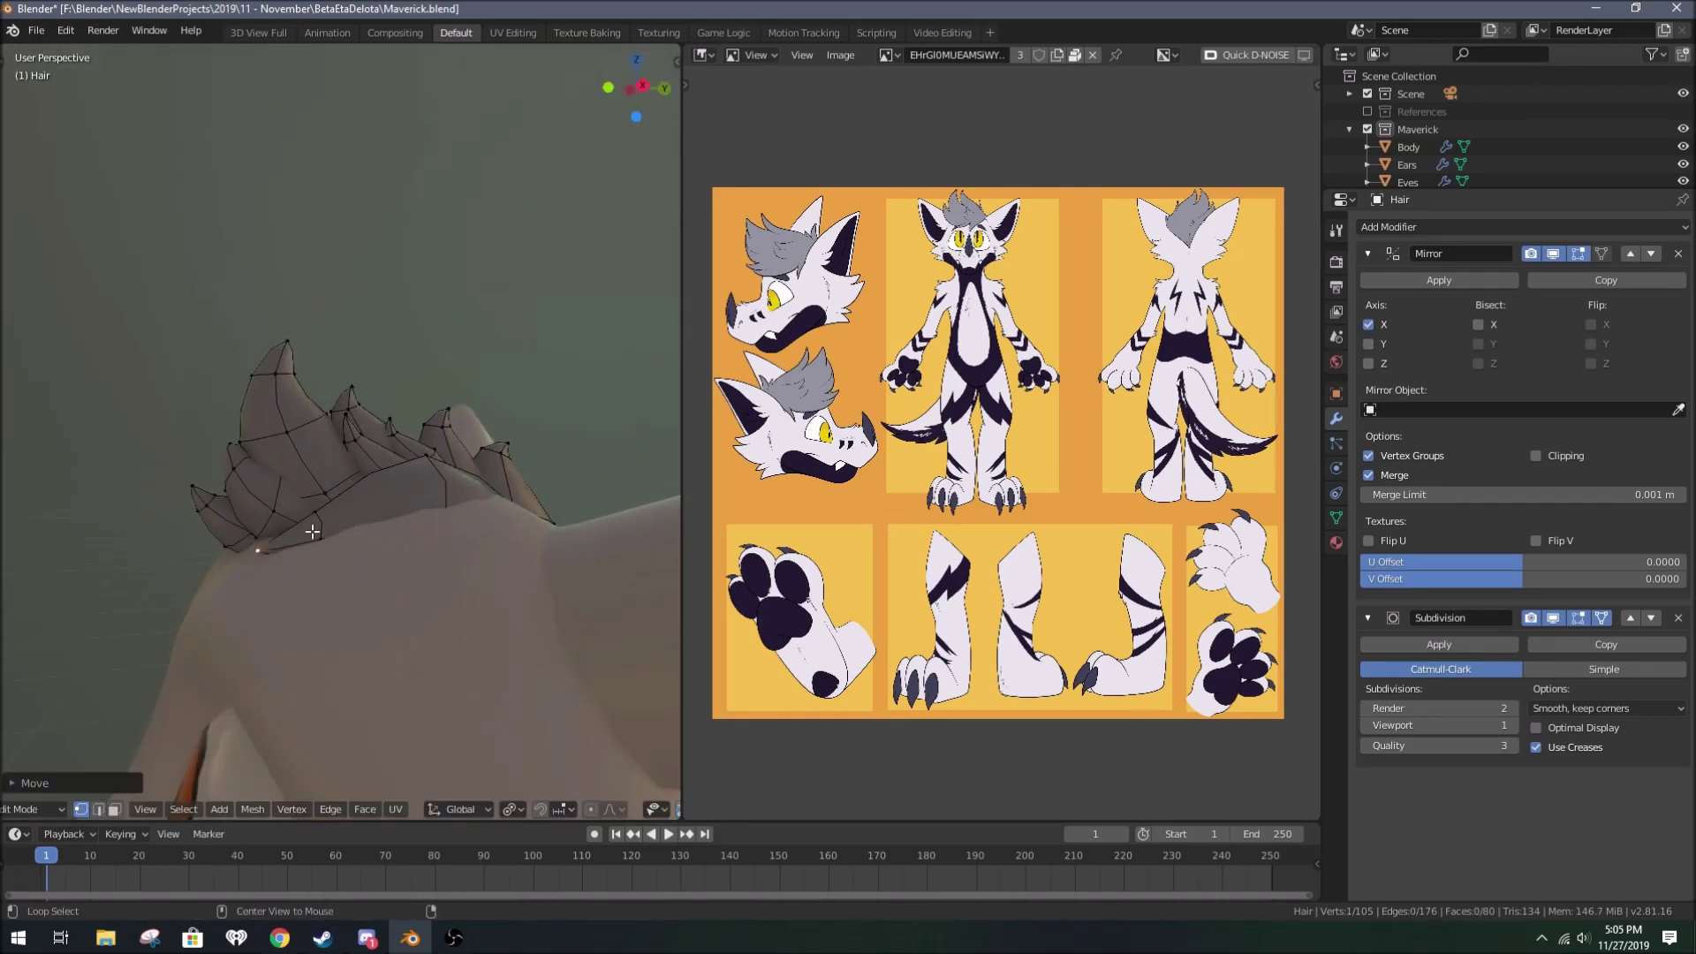
click(334, 502)
mouse_move(487, 563)
middle_down()
mouse_move(559, 514)
mouse_move(394, 485)
middle_up()
Step: Extrude a new hair spike, rotate it into place, deselect all and save
key(ctrl+l)
key(e)
click(450, 542)
mouse_move(451, 542)
middle_down()
mouse_move(389, 424)
mouse_move(537, 565)
mouse_move(298, 489)
middle_up()
key(r)
click(350, 438)
key(alt+a)
key(ctrl+s)
Step: Return to Object Mode, view the whole character and save the file
click(363, 486)
key(Tab)
scroll(447, 398, down, 4)
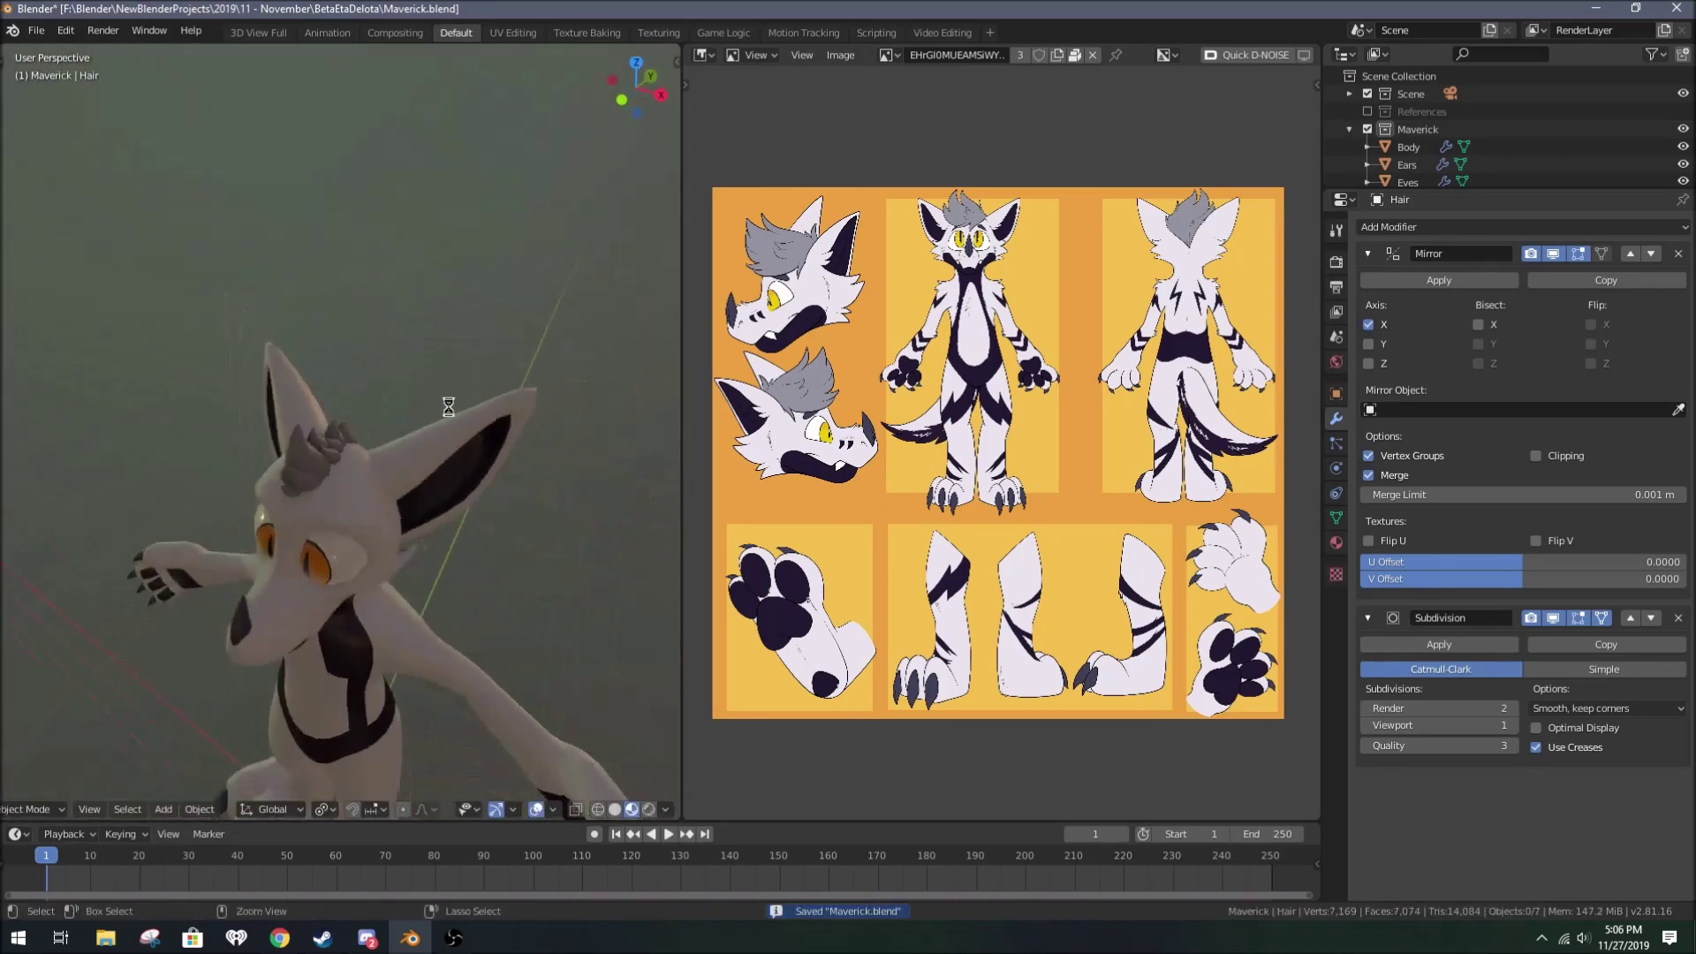
middle_drag(447, 398, 371, 424)
key(ctrl+s)
scroll(360, 549, up, 5)
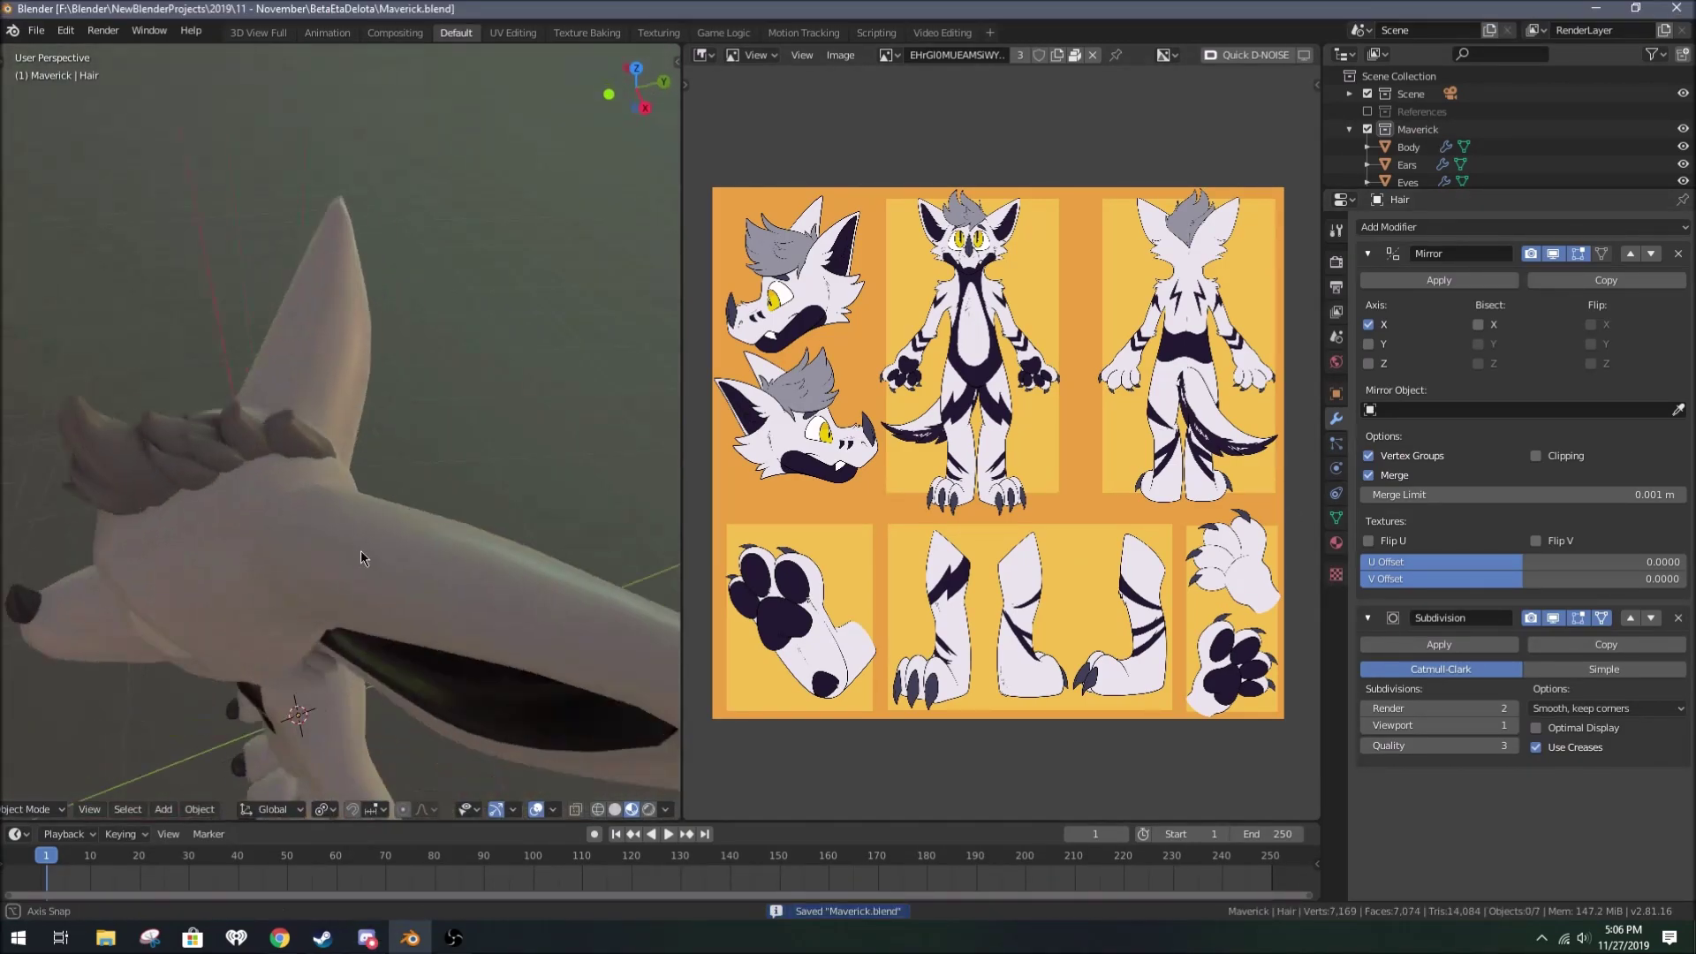
middle_drag(360, 550, 352, 515)
Step: Merge the selected faces on the body's head, then switch to vertex selection near the eyebrow
click(352, 516)
key(Tab)
click(462, 403)
key(m)
key(1)
middle_drag(462, 403, 534, 512)
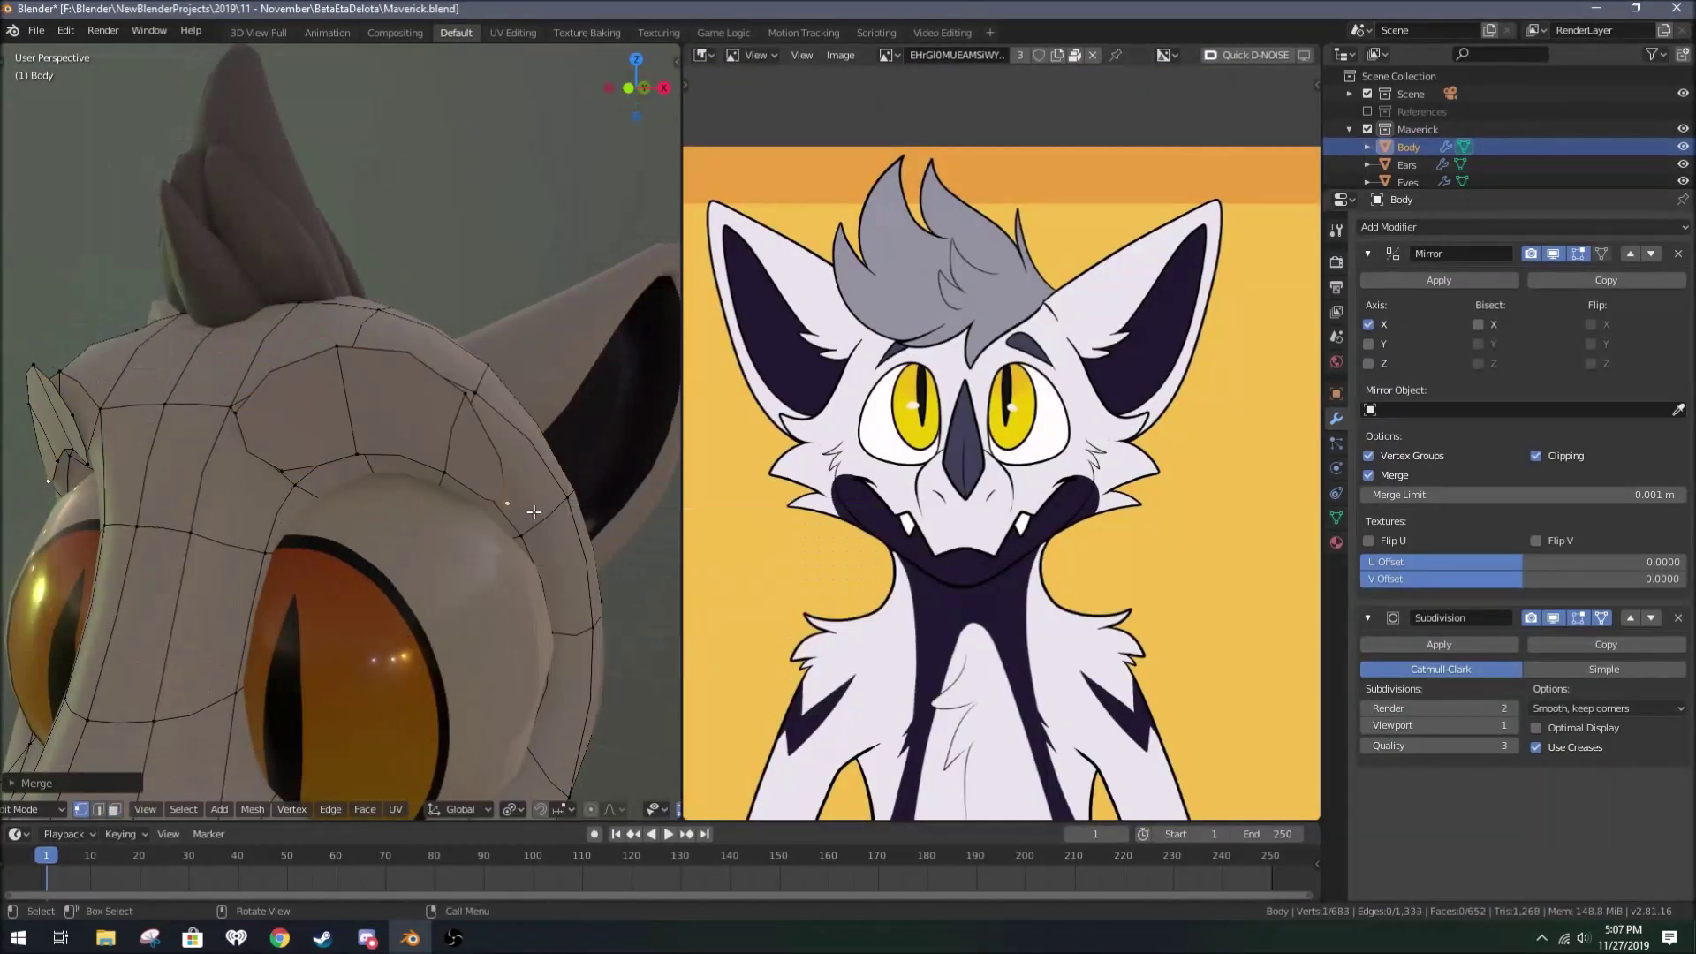
scroll(361, 427, up, 2)
middle_drag(361, 428, 382, 491)
Step: Select the linked eyebrow faces for the dark Claws material and view the face head-on
key(l)
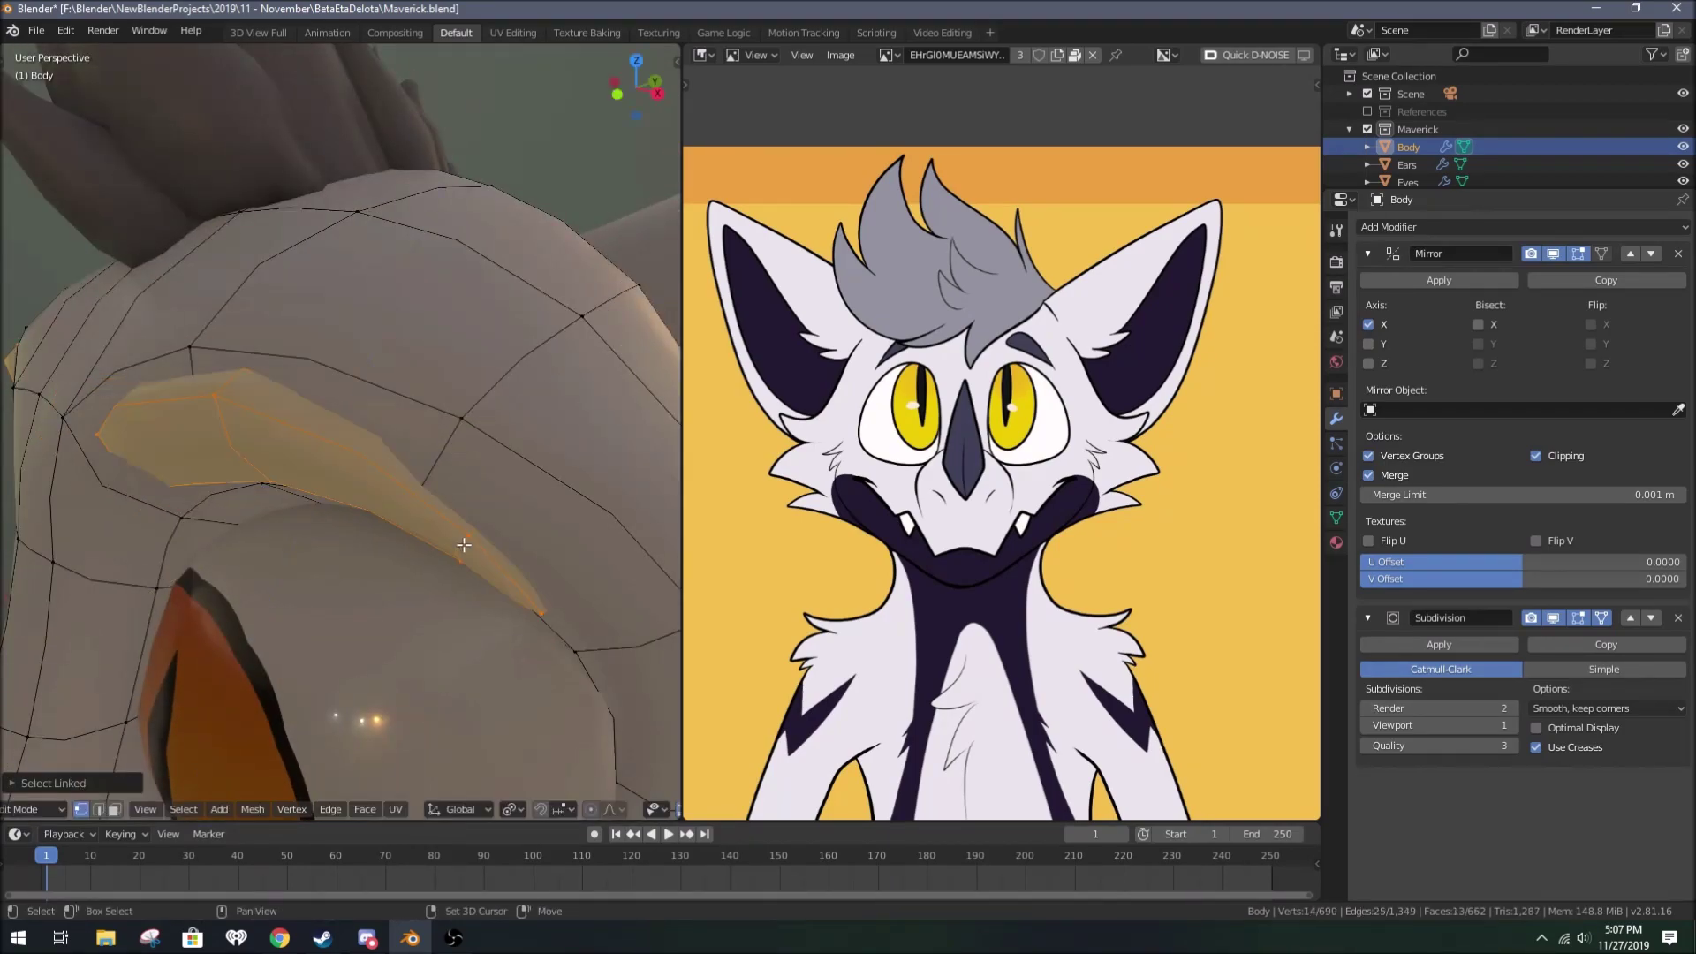
key(Tab)
key(KP_1)
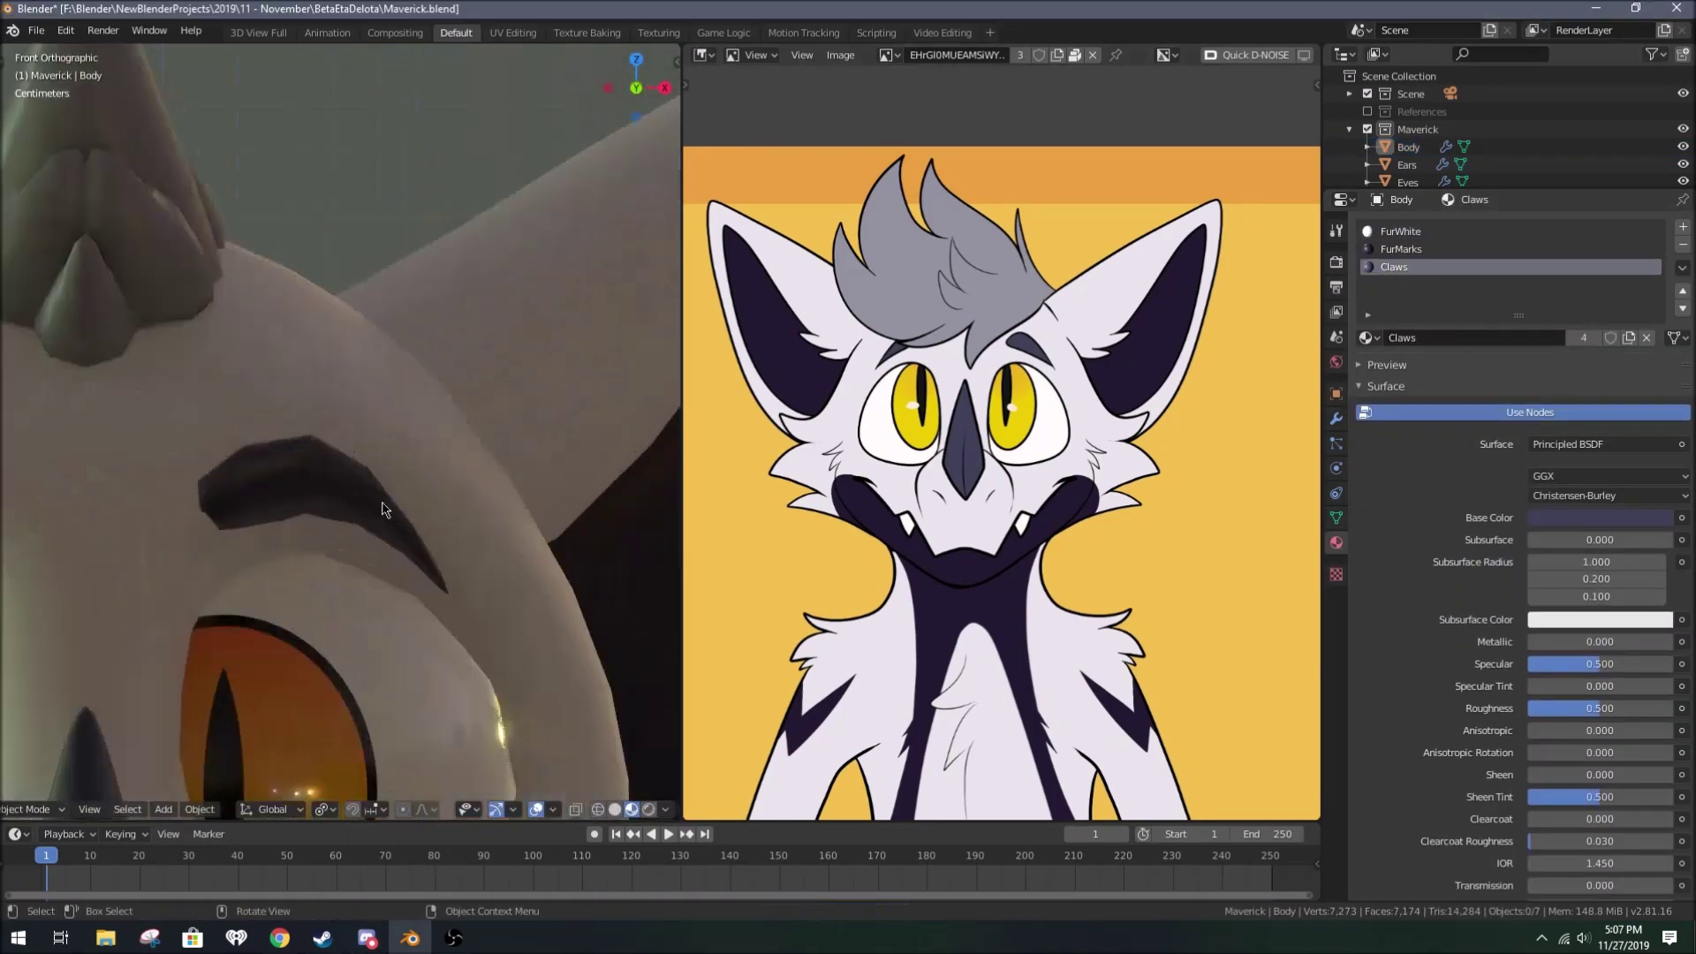
mouse_move(382, 510)
middle_down()
mouse_move(567, 430)
mouse_move(495, 460)
mouse_move(546, 520)
middle_up()
scroll(424, 494, down, 3)
scroll(460, 468, down, 5)
Step: Focus on the hair object in Edit Mode and turn on proportional editing
click(283, 380)
click(1337, 418)
key(Tab)
key(KP_Decimal)
click(371, 450)
key(o)
scroll(442, 485, down, 3)
Step: Move a hair vertex with proportional editing to reshape the tuft
key(g)
key(KP_1)
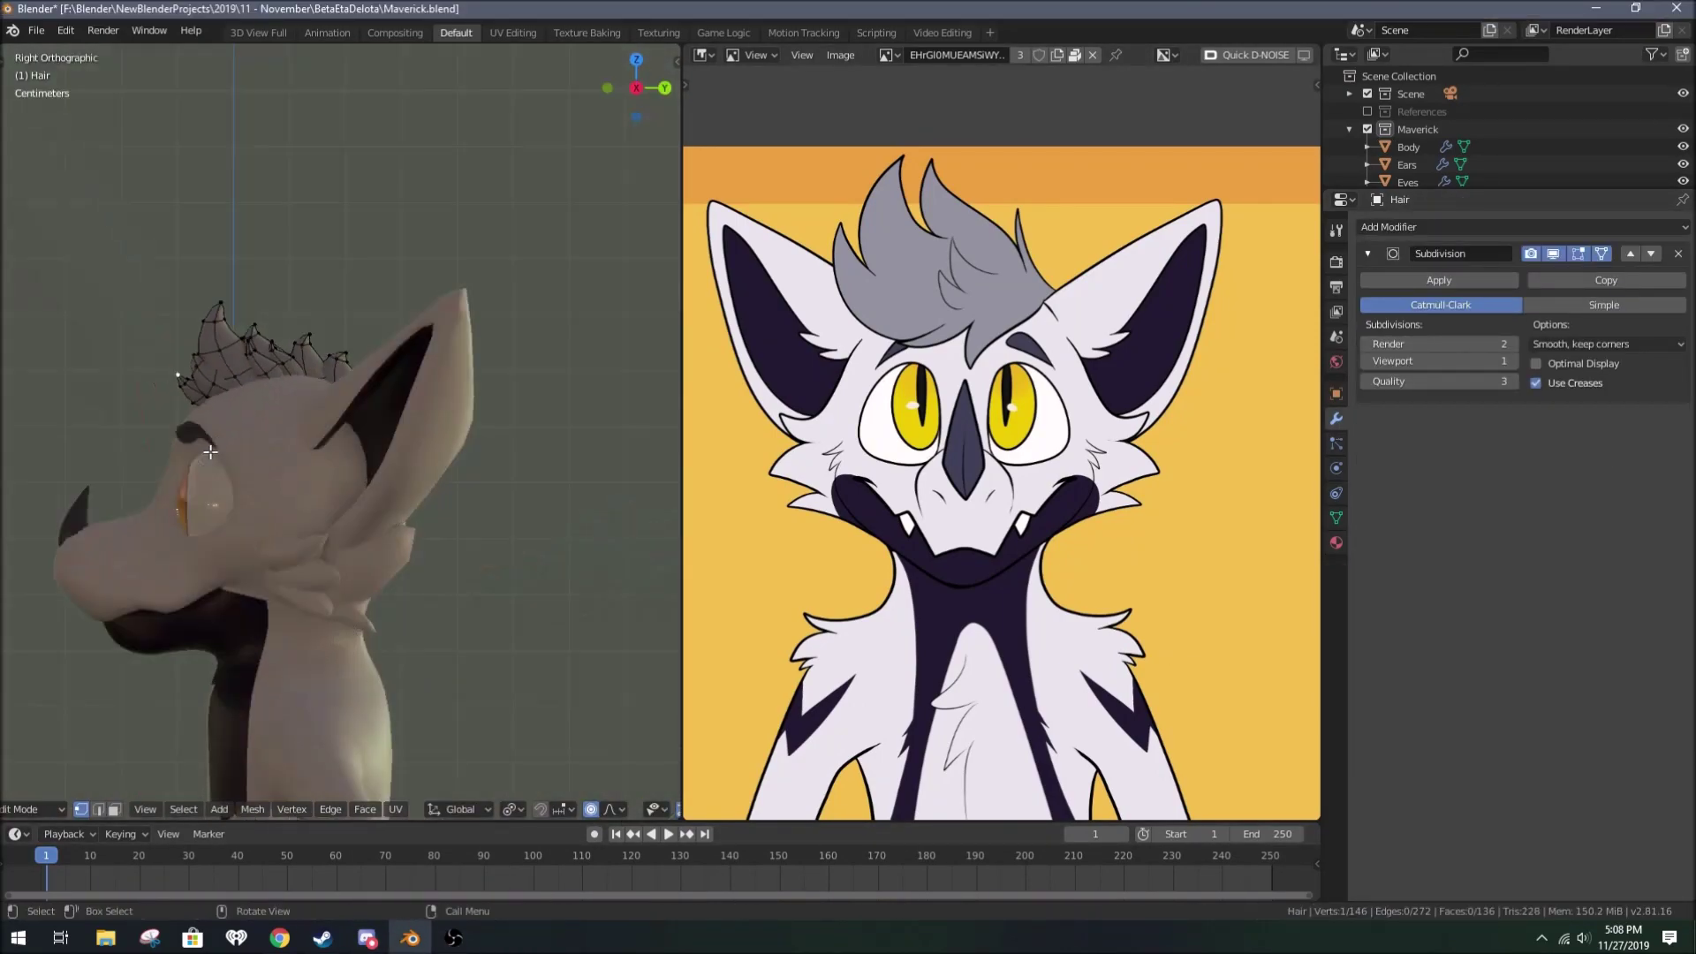
scroll(409, 554, up, 3)
click(409, 554)
click(147, 397)
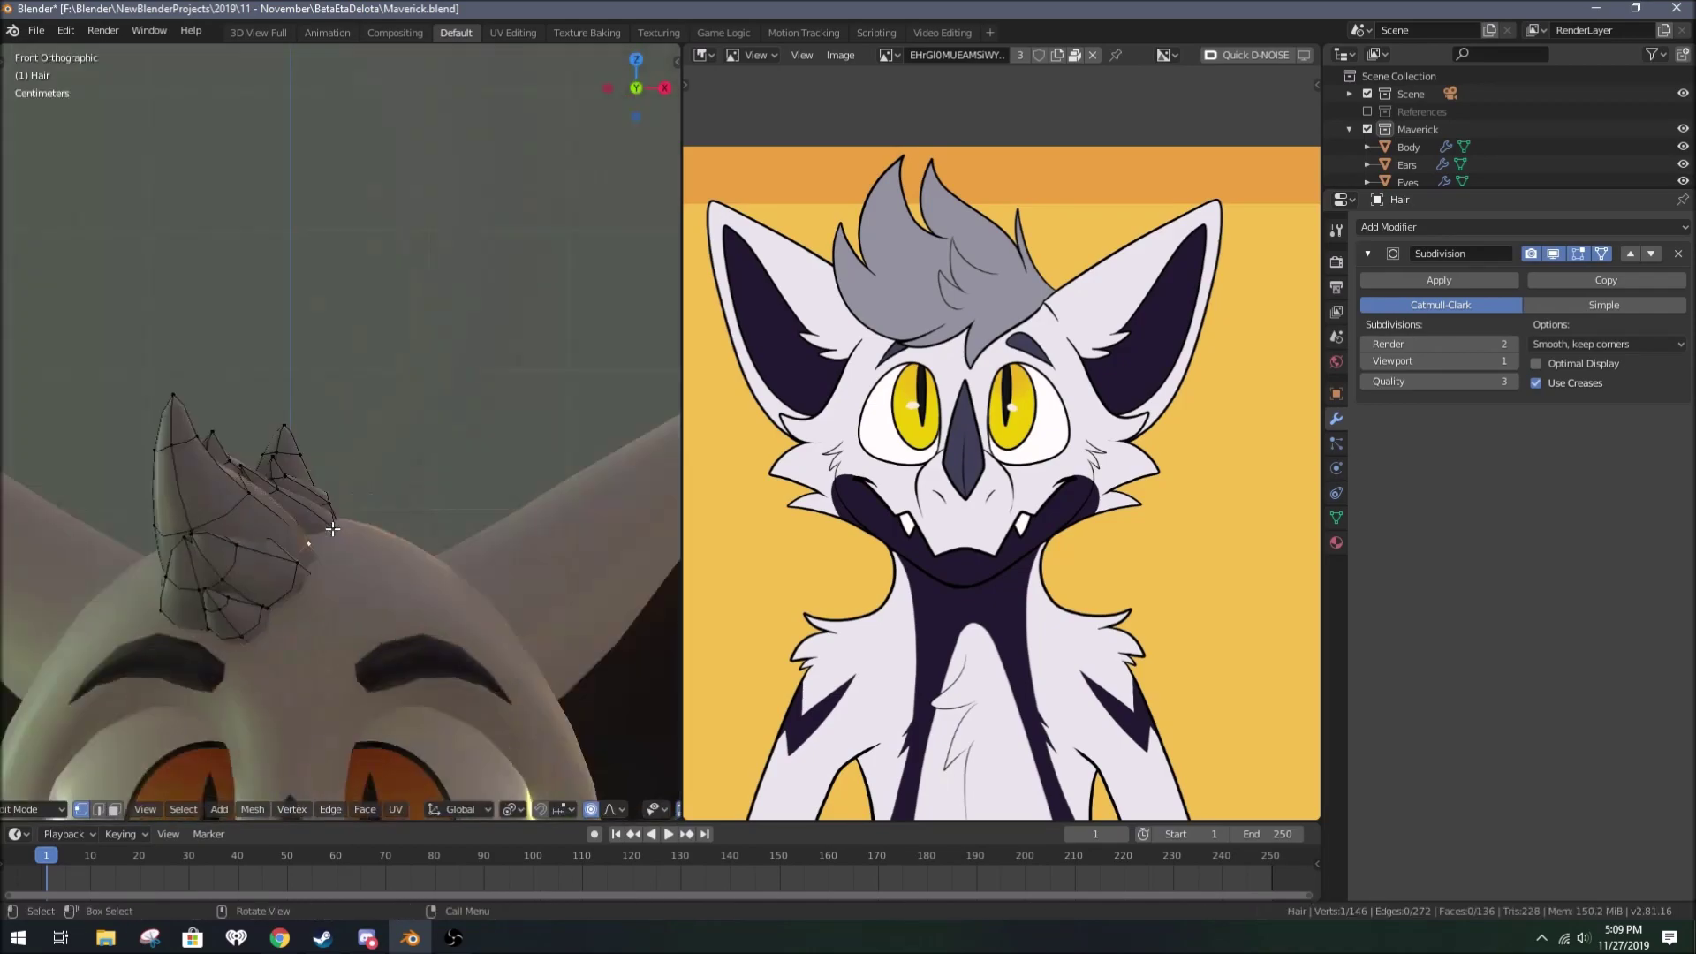
mouse_move(353, 442)
middle_down()
mouse_move(474, 535)
mouse_move(292, 406)
middle_up()
key(Tab)
key(Tab)
Step: Smooth the hair tuft shape with Smooth falloff, then add a Circle mesh at the feet
key(g)
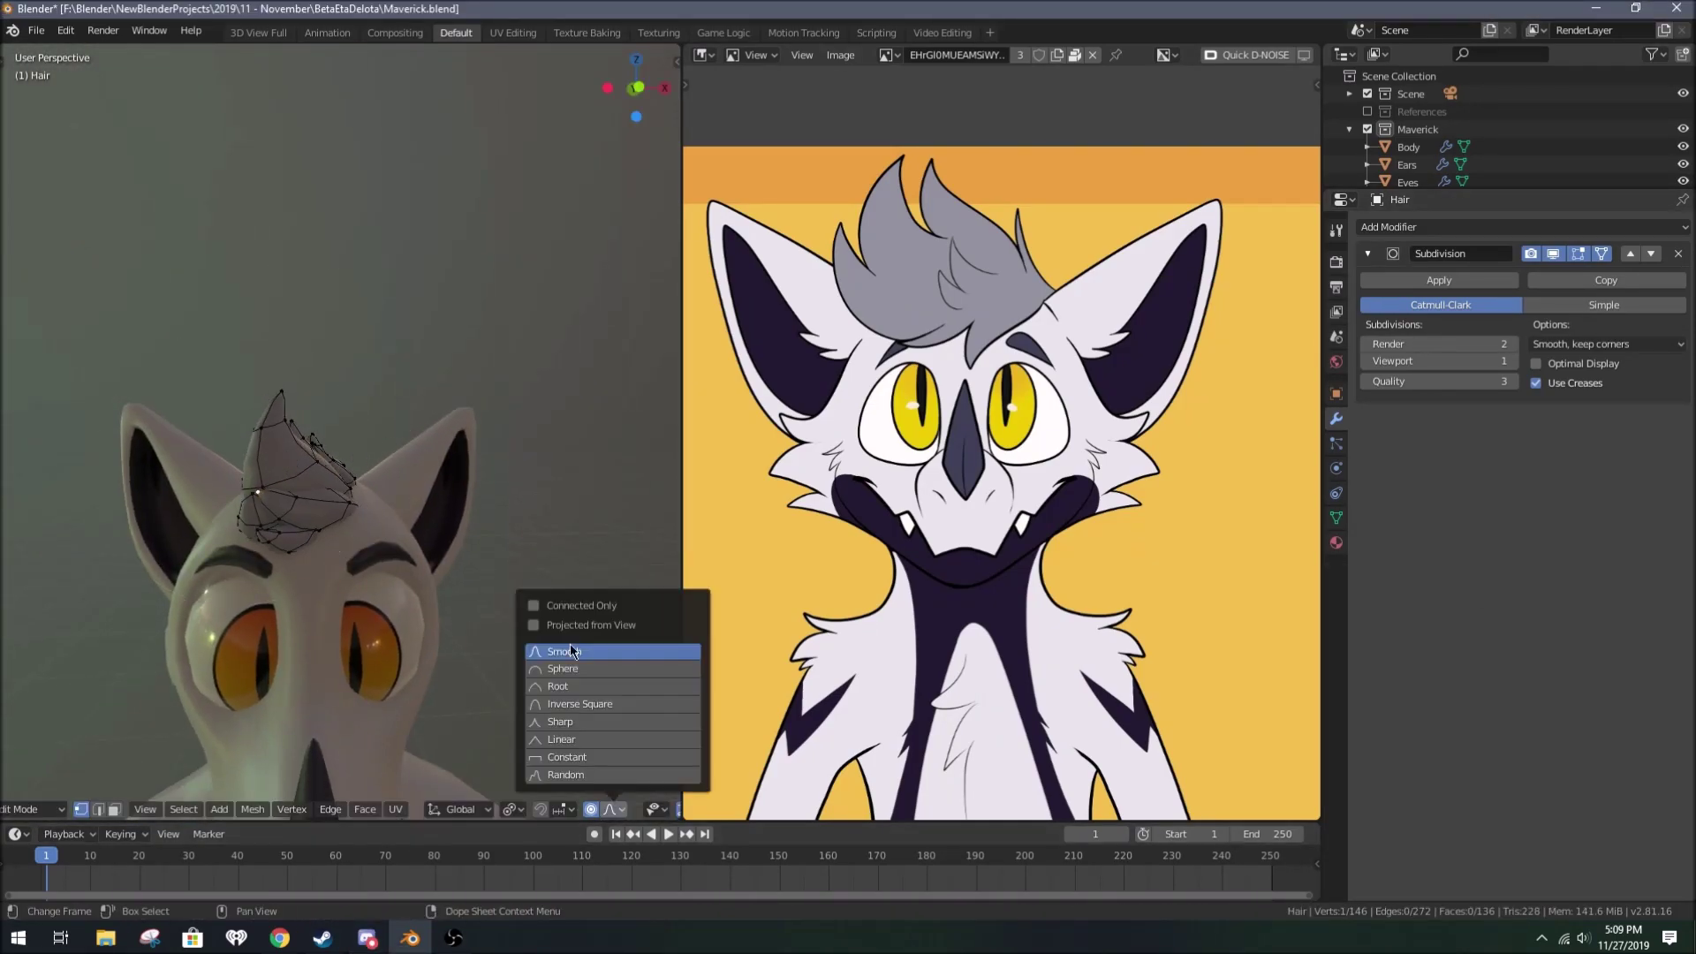
click(570, 652)
key(g)
middle_drag(571, 567, 303, 470)
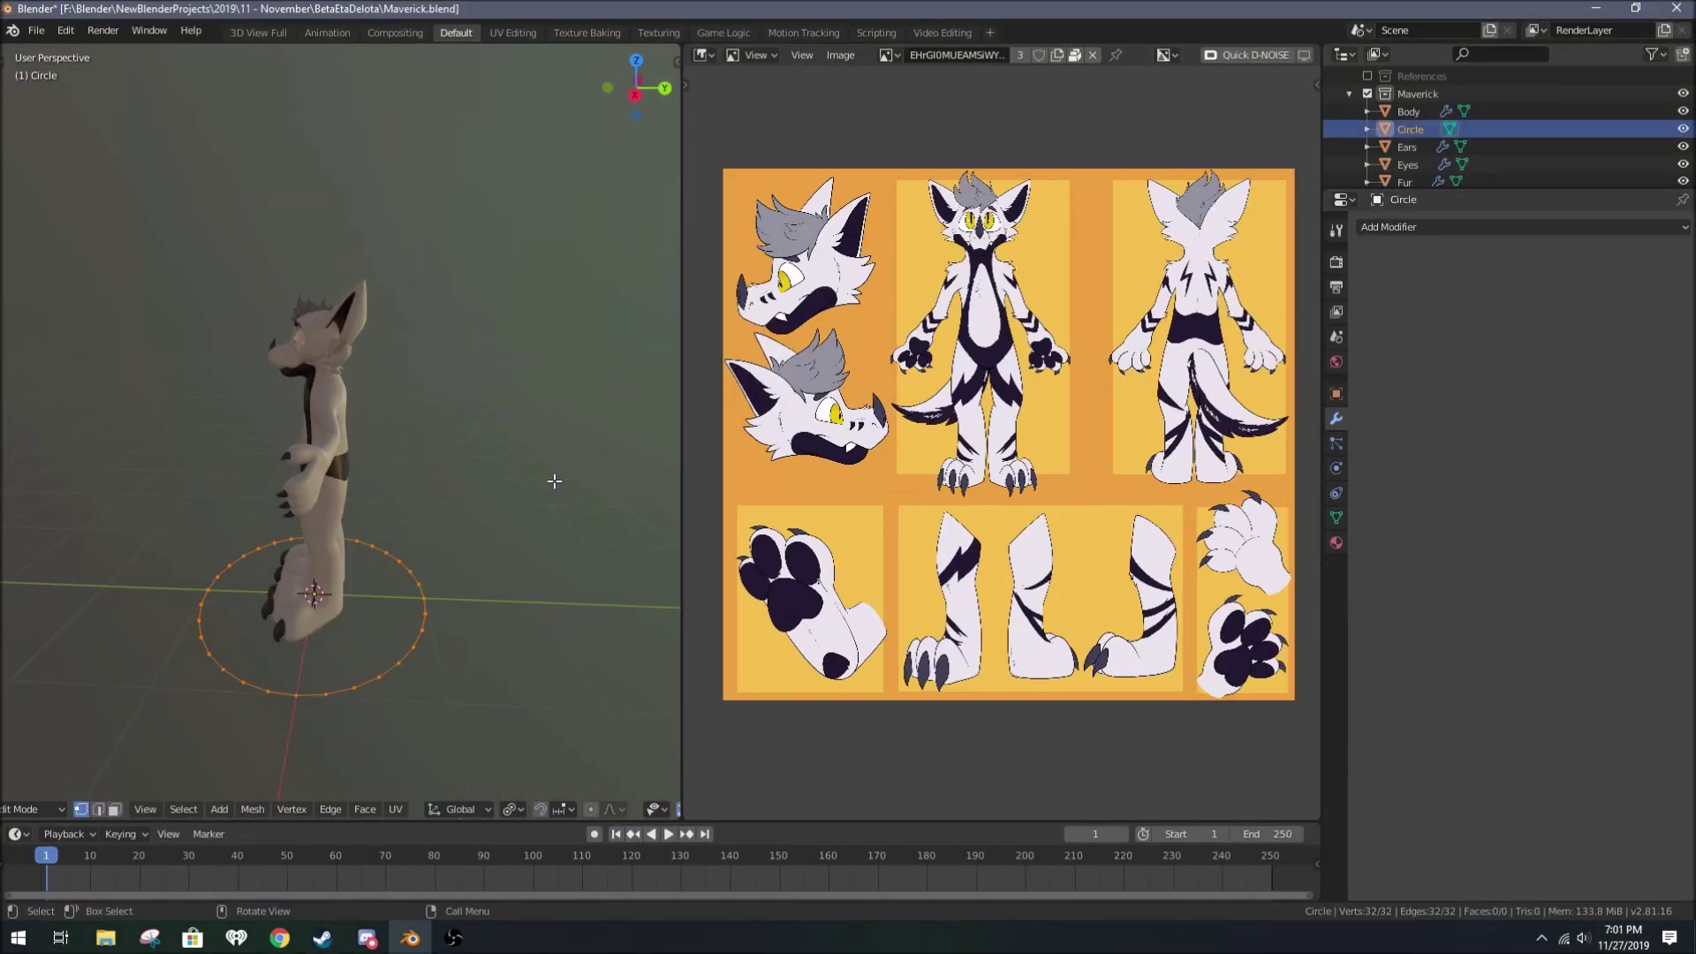
key(F3)
key(Return)
Step: Add a mesh circle and switch to a side view with the reference images hidden
key(shift+a)
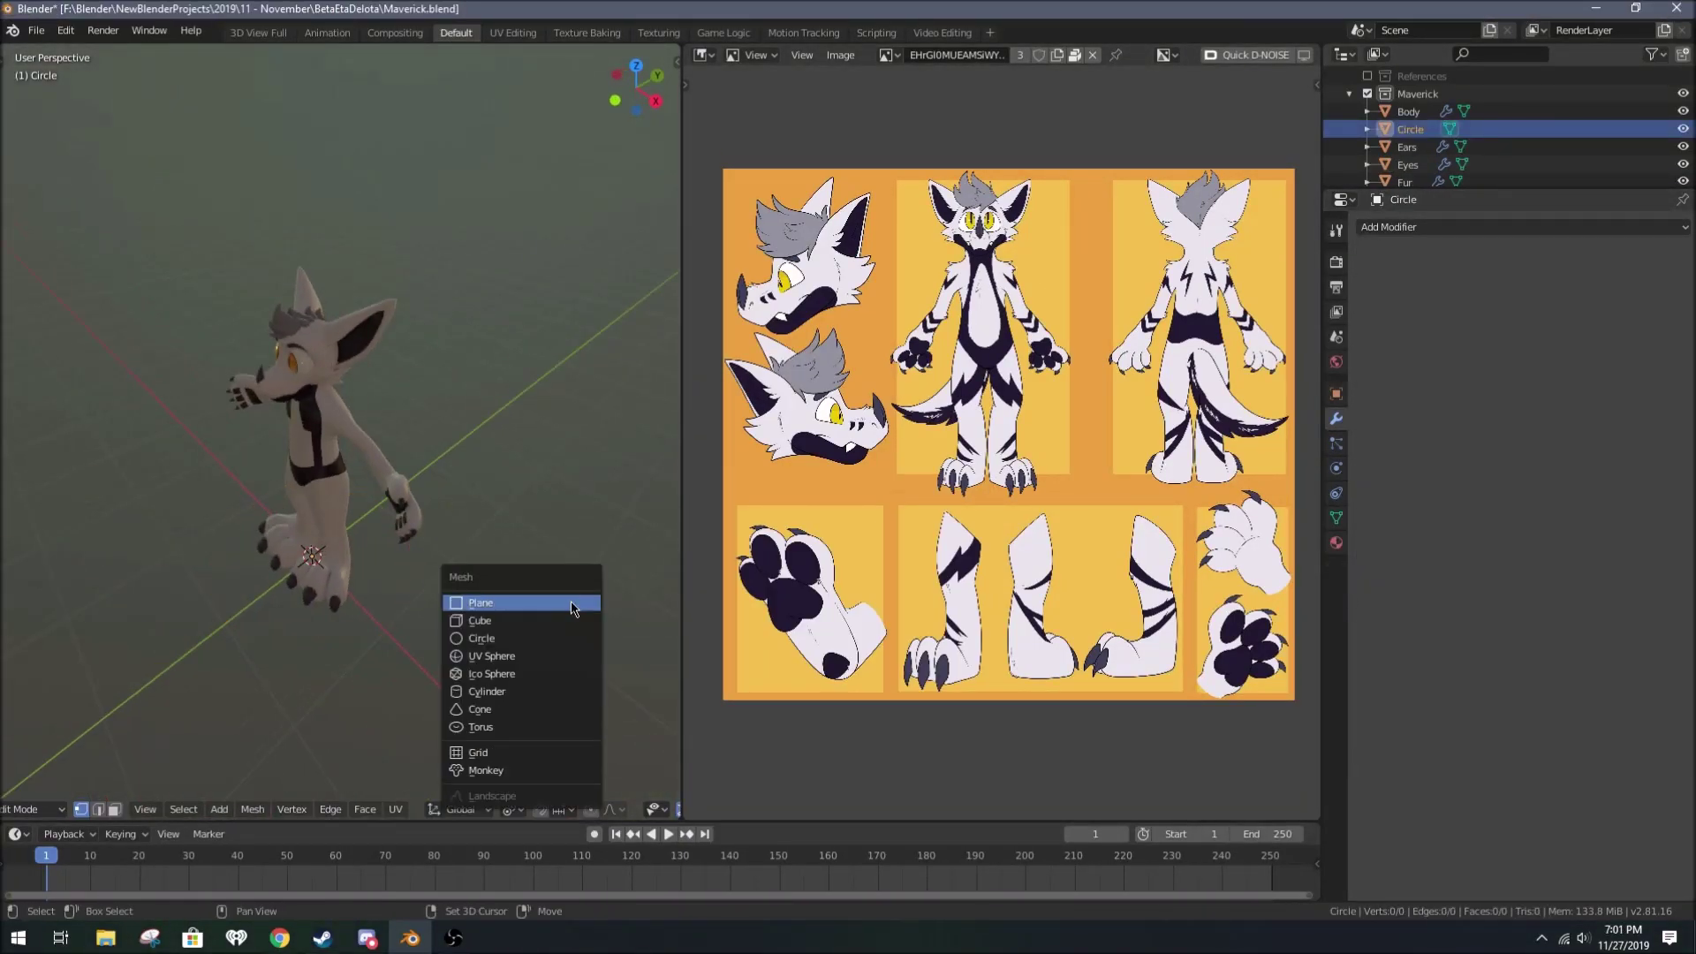
click(571, 600)
key(KP_3)
key(shift+F5)
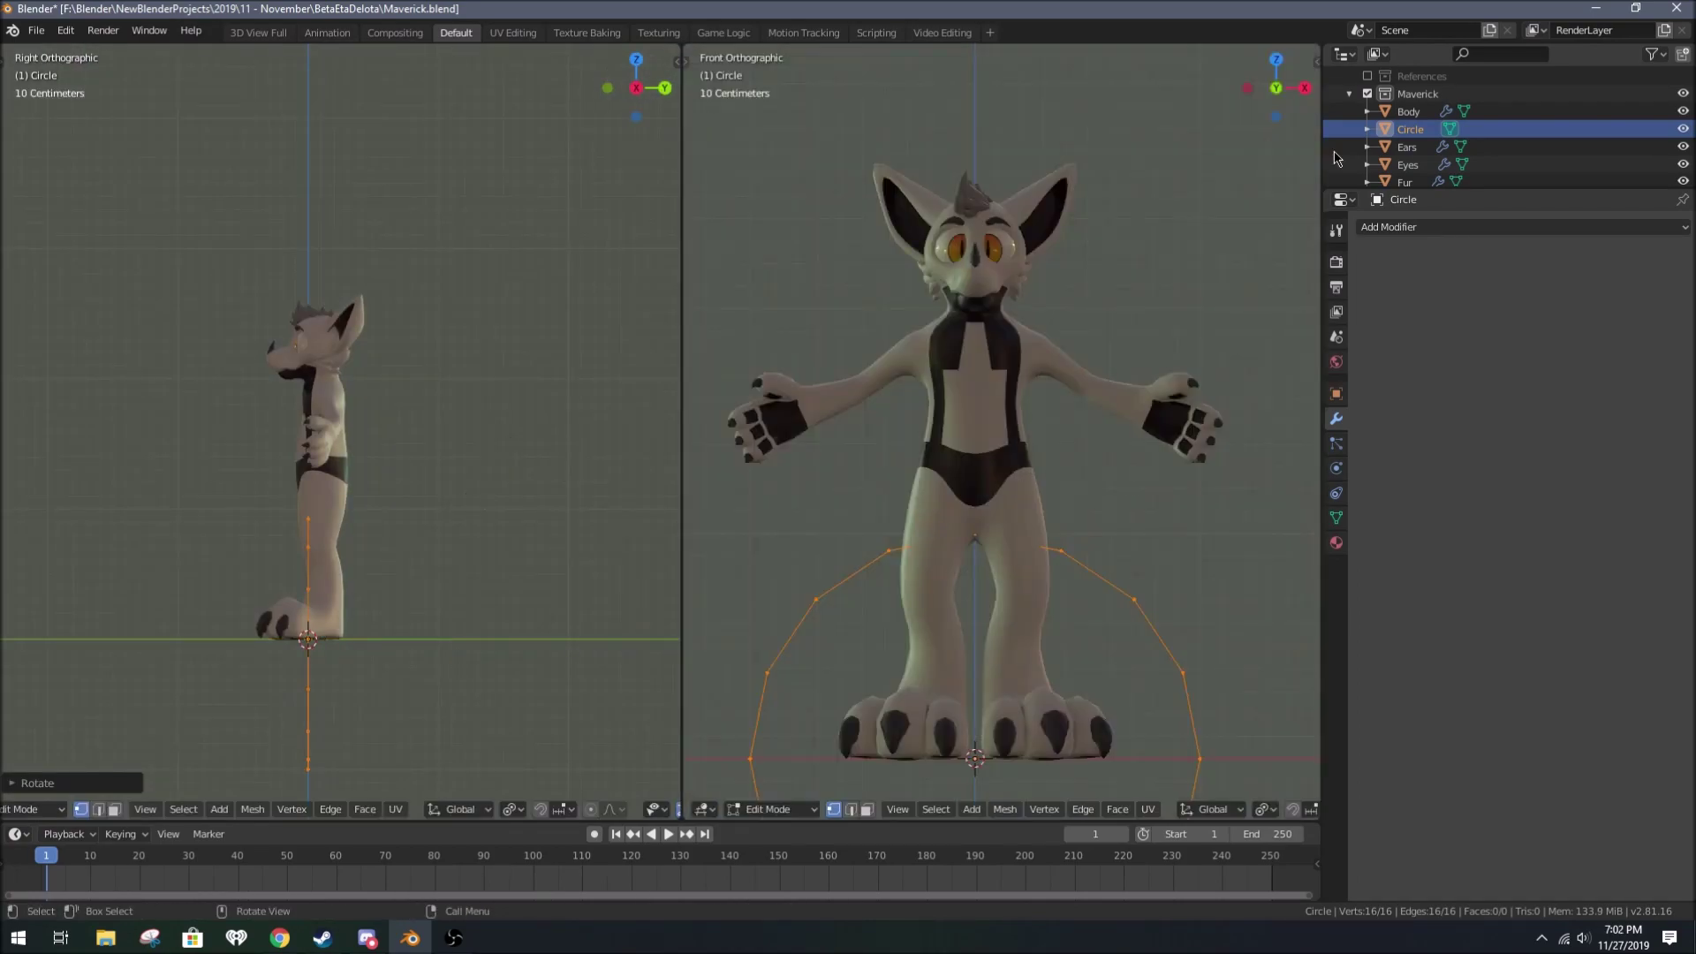
click(1368, 76)
scroll(1087, 512, up, 5)
key(s)
key(Escape)
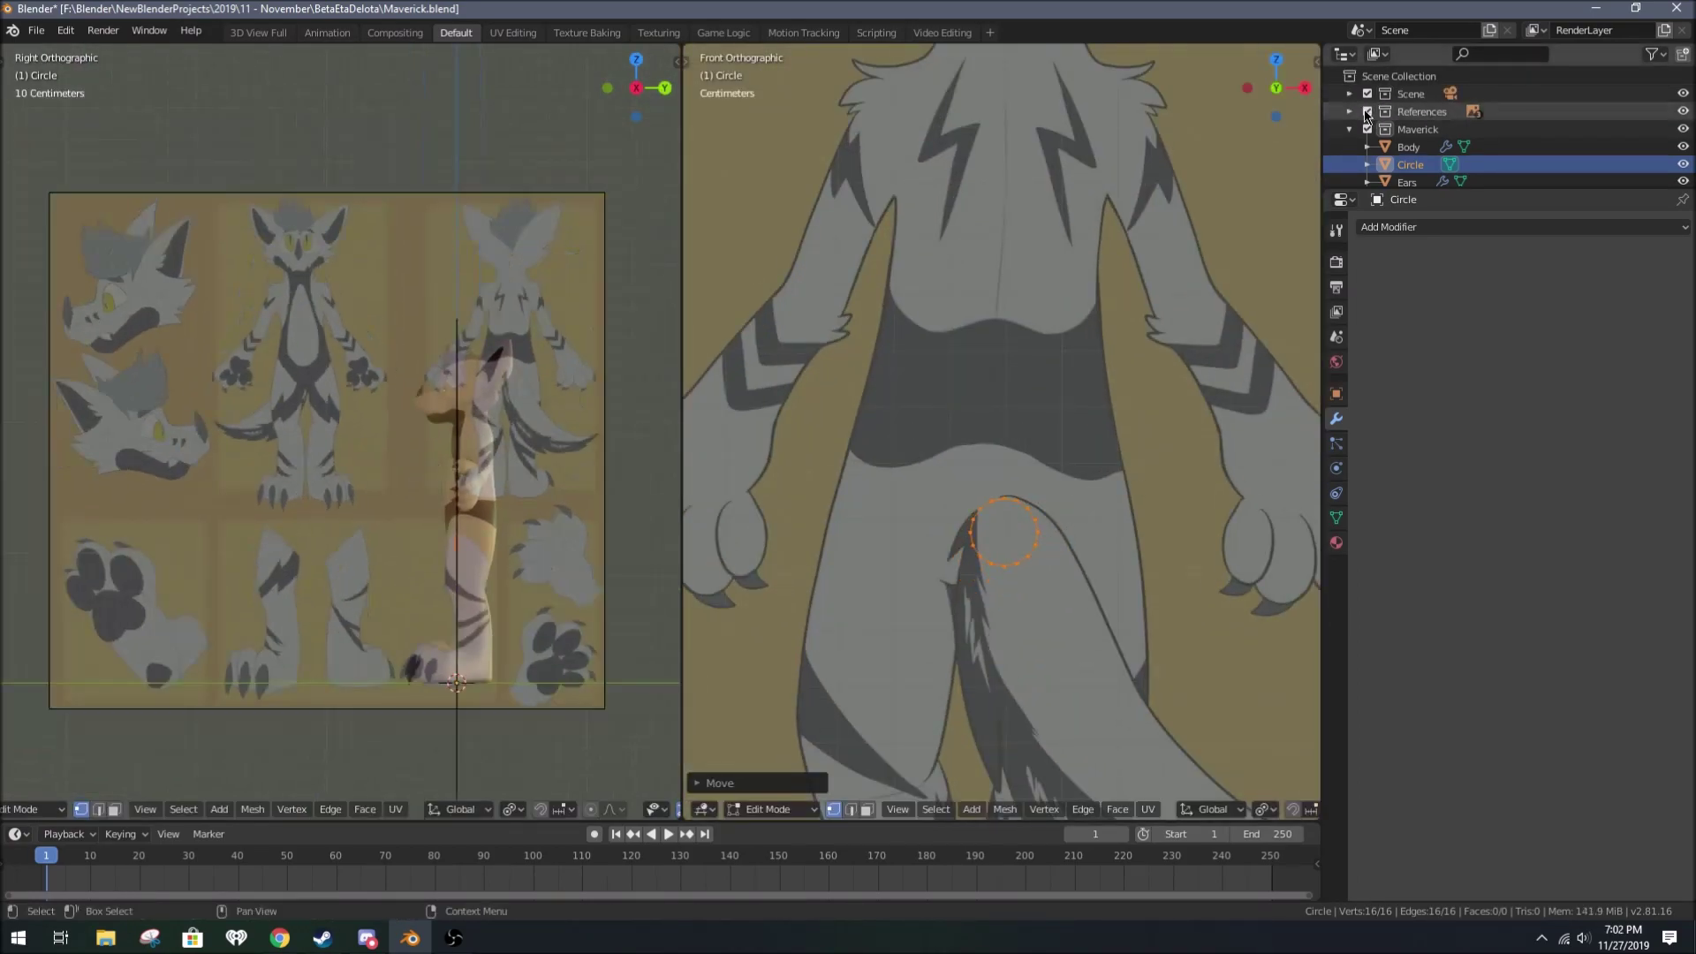
click(1367, 112)
scroll(1075, 309, up, 5)
Step: Move the circle along global Y to sit behind the character's body
key(KP_3)
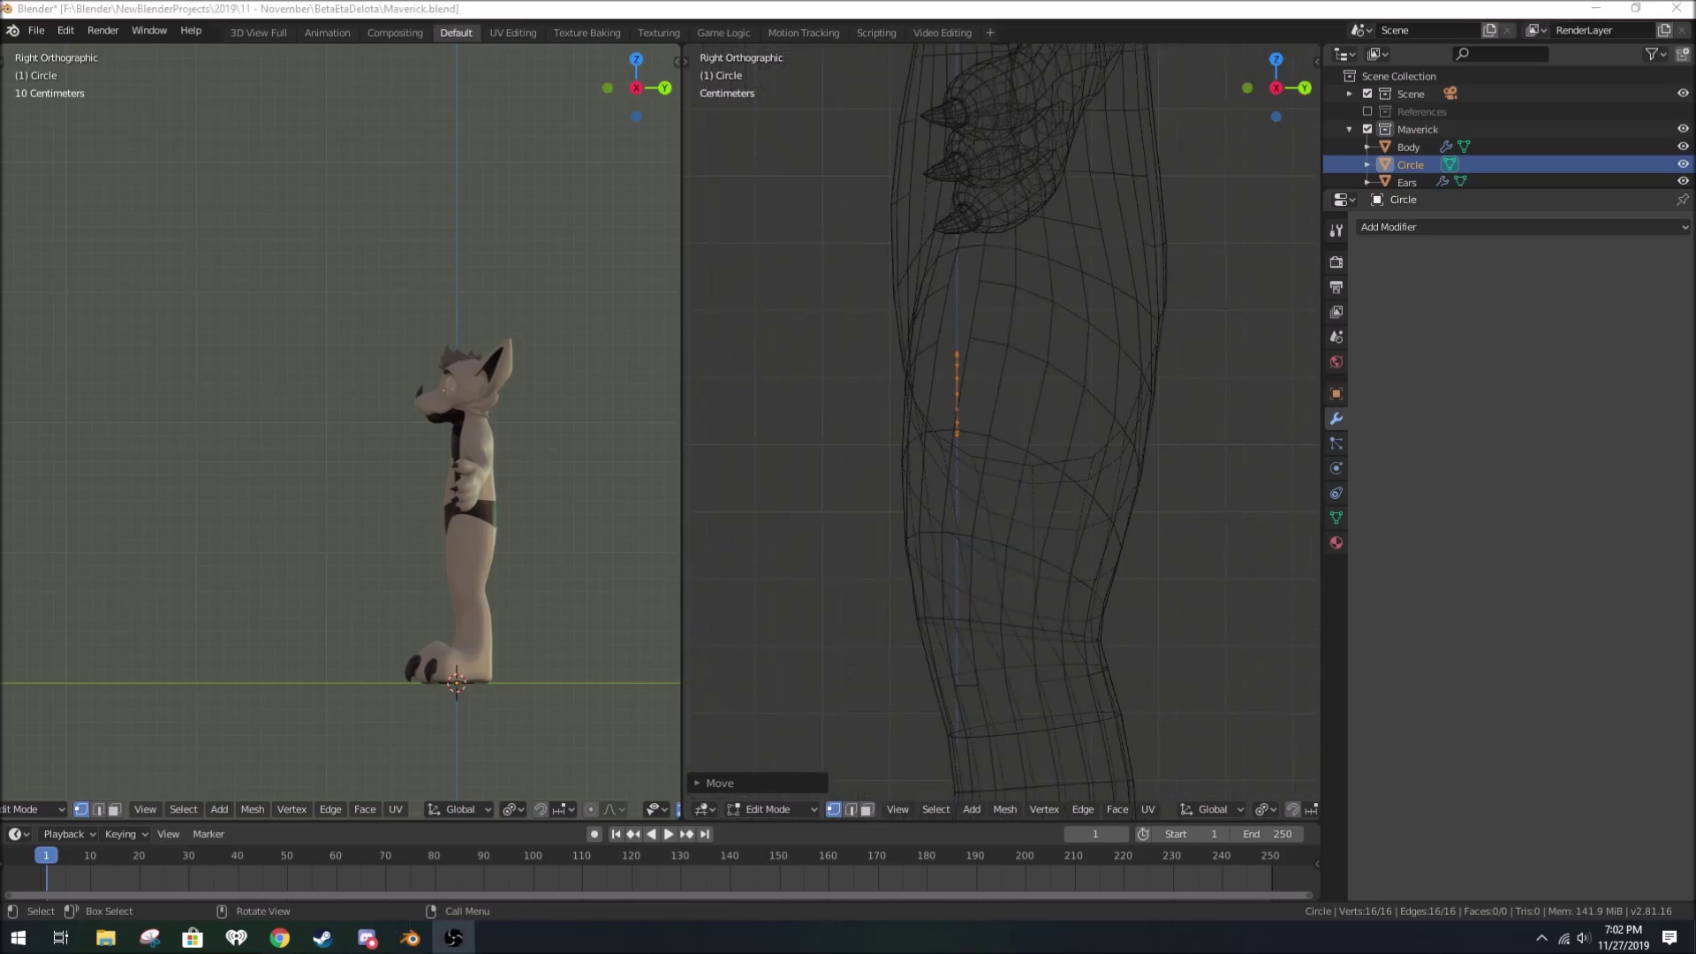
key(g)
key(y)
click(1075, 473)
scroll(1075, 473, down, 3)
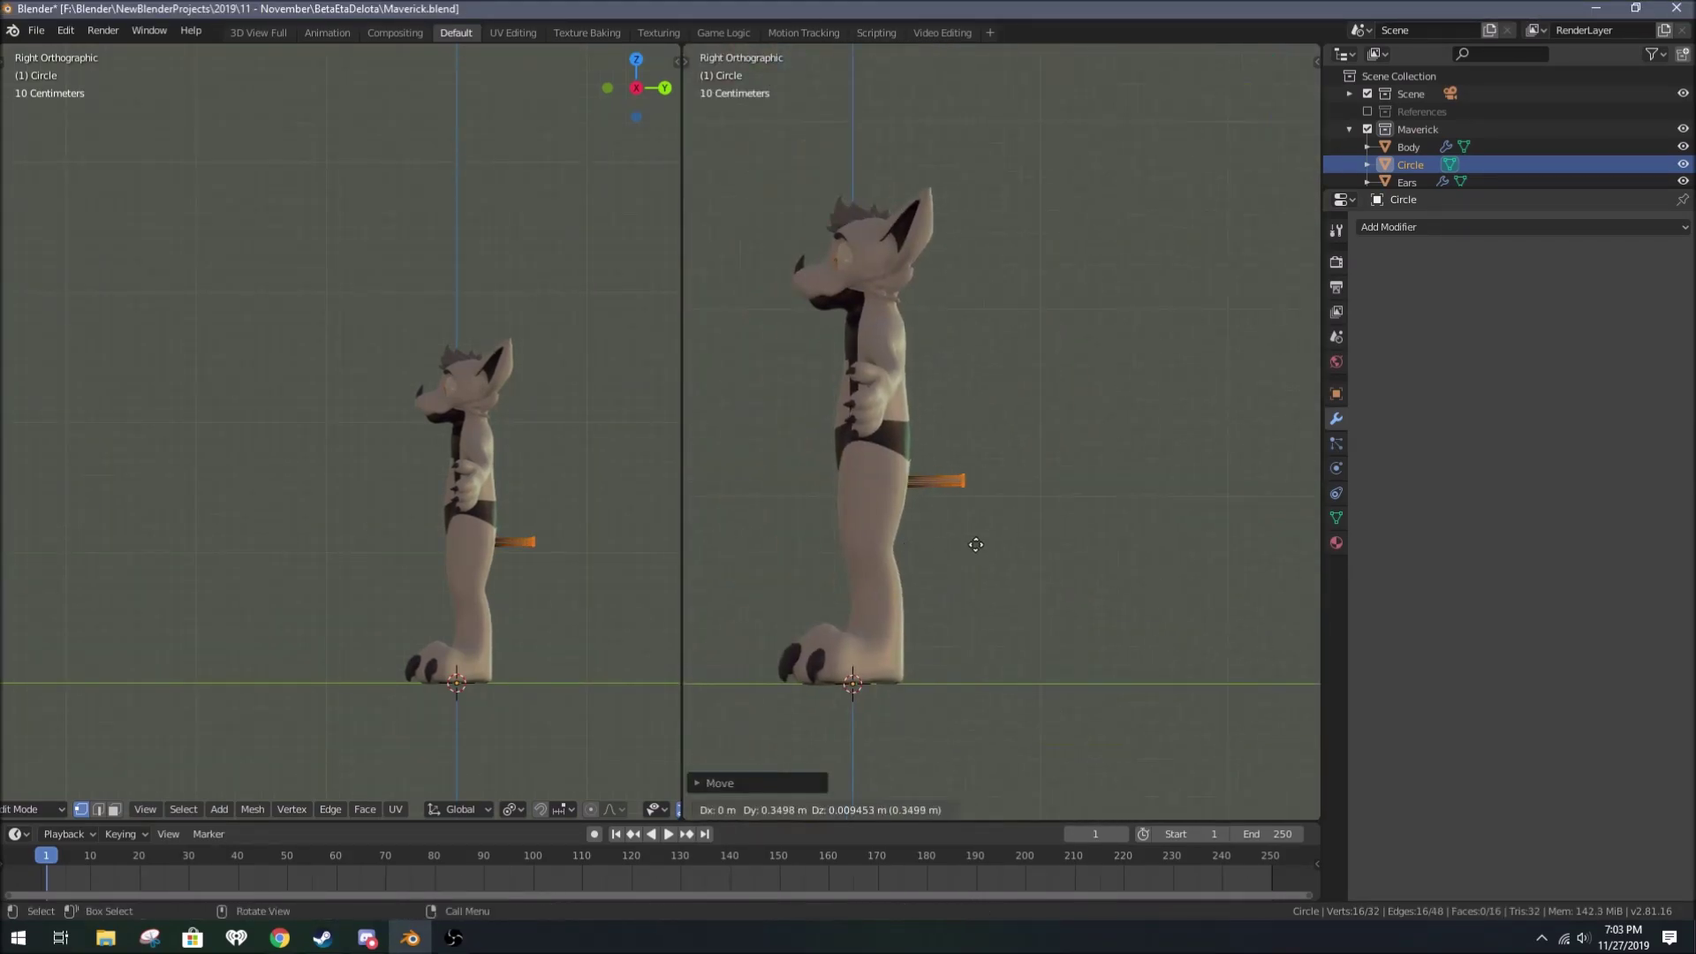
Step: Extrude the circle along Y into a tube, add loop cuts, and scale the cross-section
key(e)
key(y)
key(ctrl+r)
scroll(1148, 441, up, 3)
key(s)
key(shift+y)
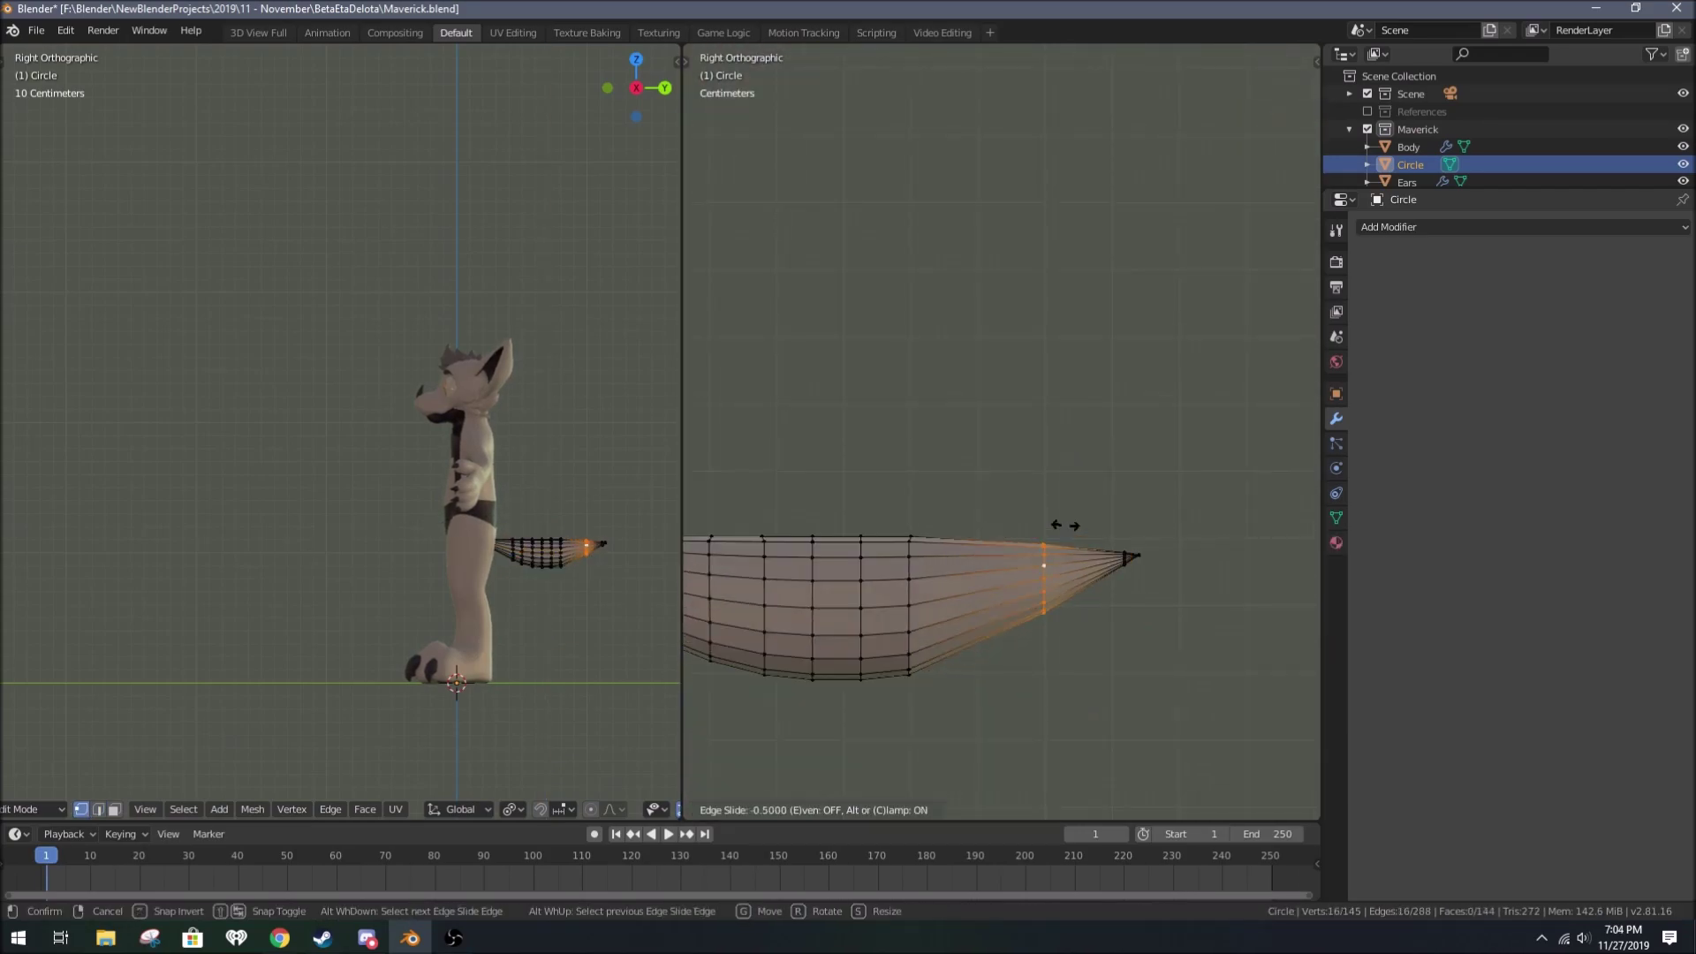
Step: Slide edge loops to taper the tail and bevel it in wireframe view
key(g)
key(g)
ctrl+scroll(948, 565, up, 3)
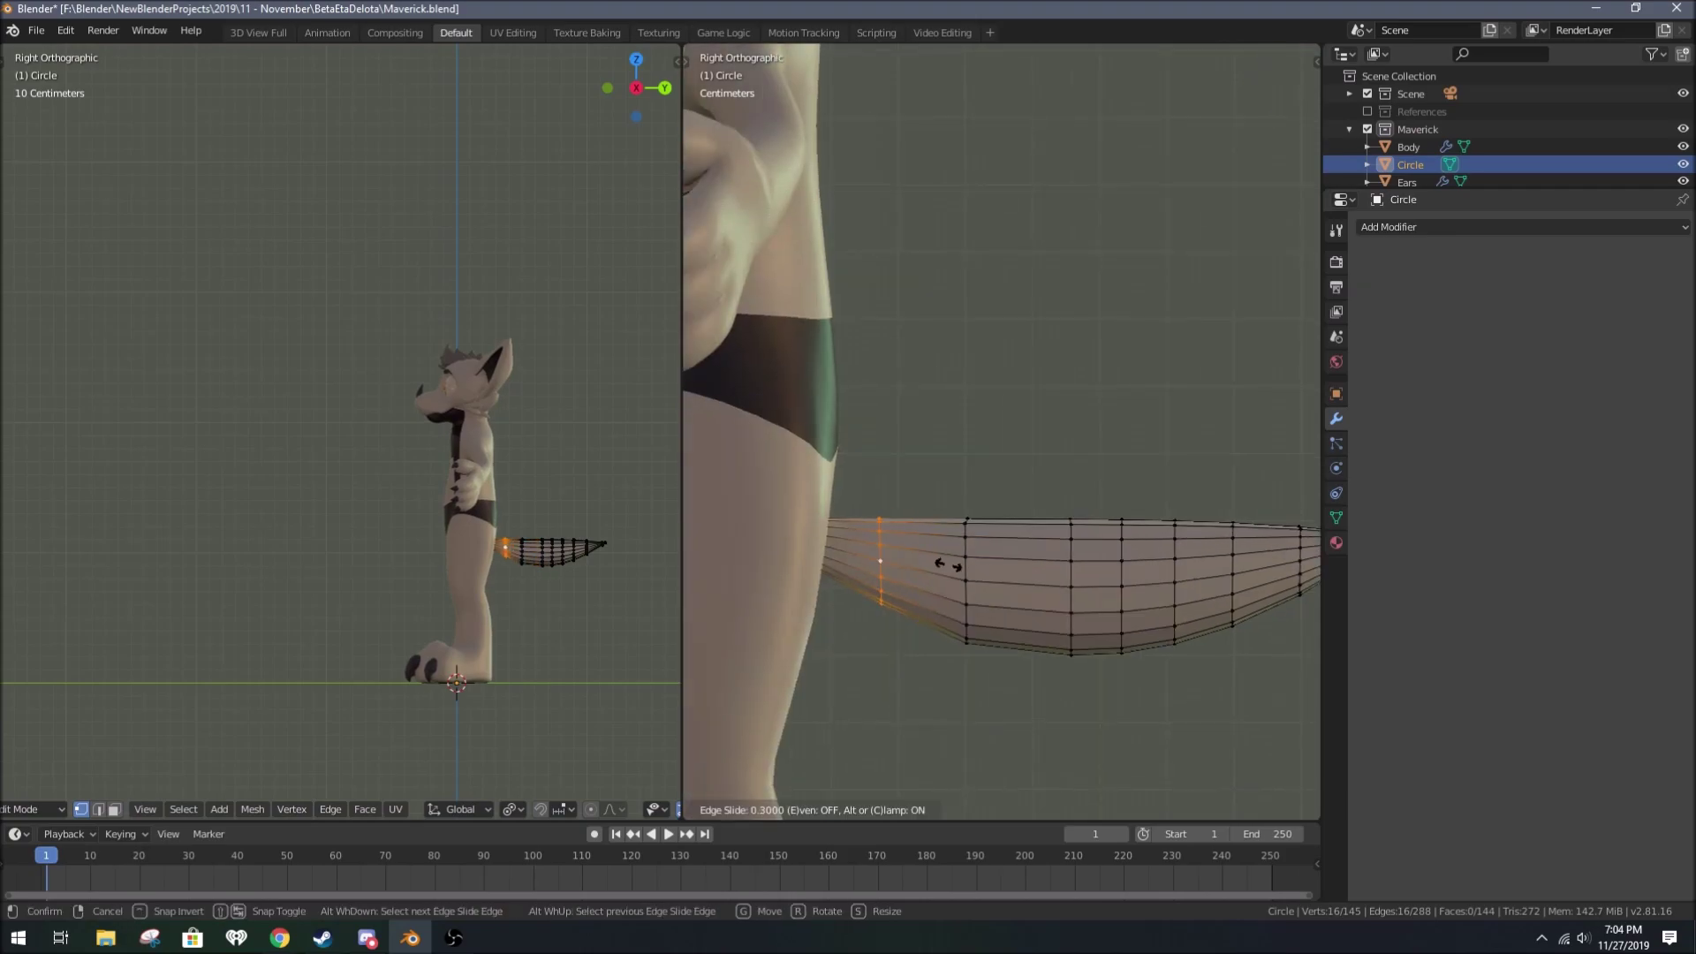
scroll(1140, 504, down, 2)
scroll(1140, 504, down, 2)
key(shift+z)
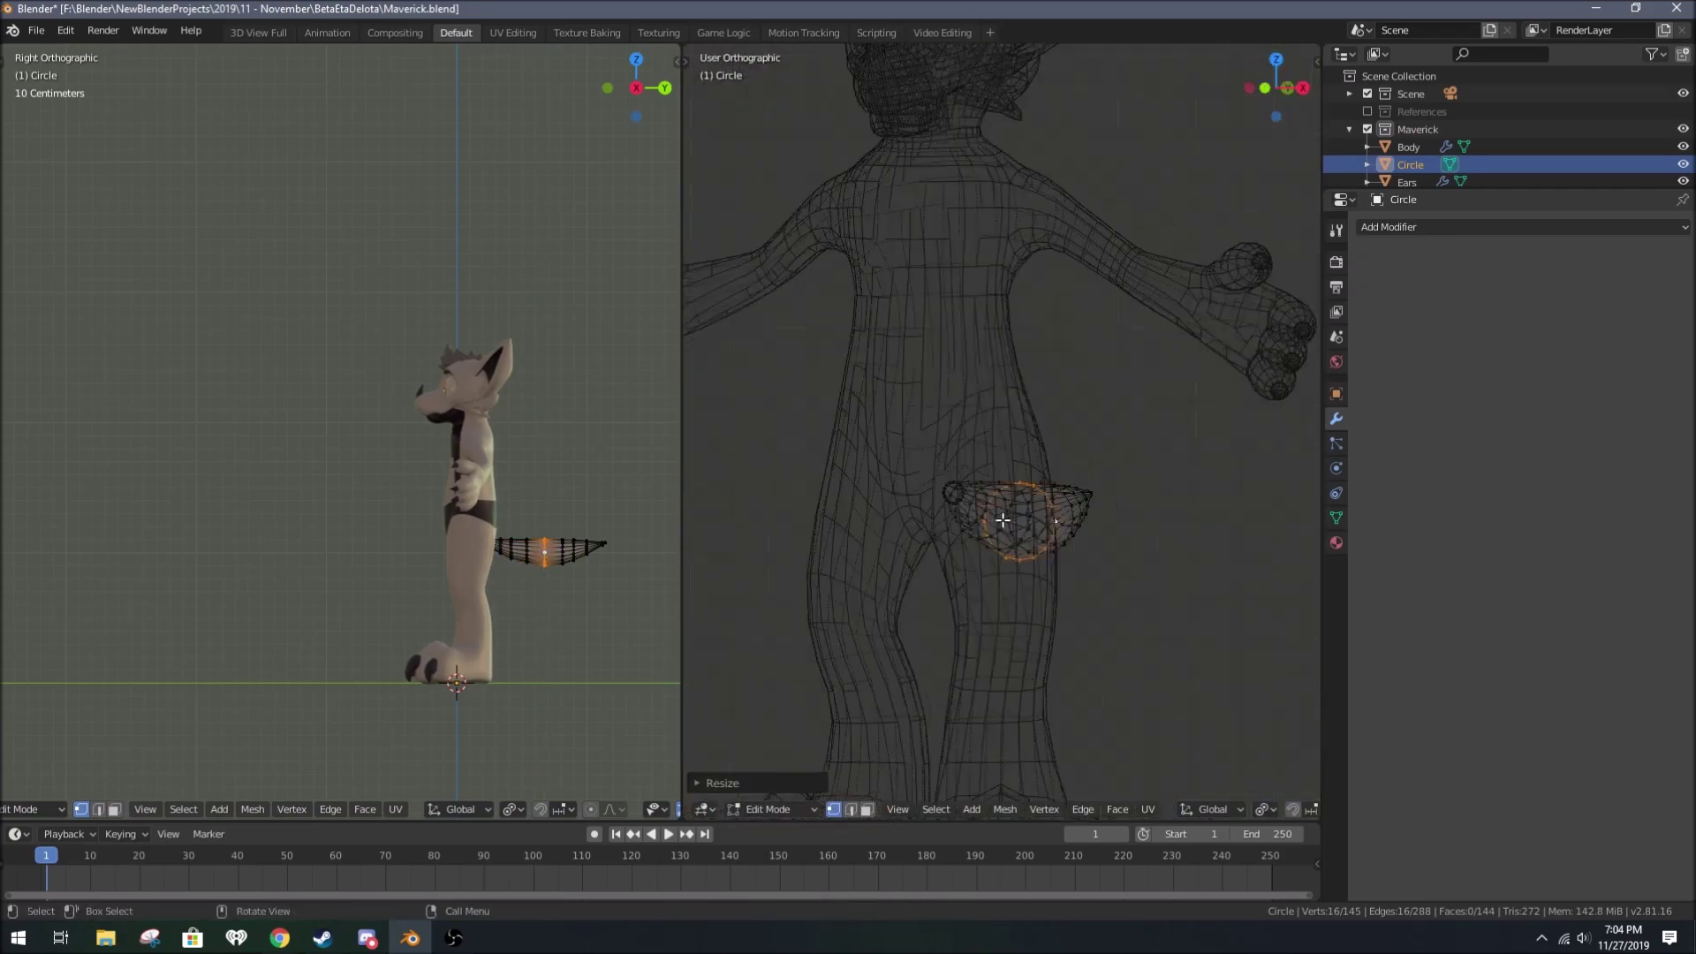
key(ctrl+KP_Add)
key(ctrl+KP_Add)
key(ctrl+KP_Add)
scroll(1123, 505, up, 3)
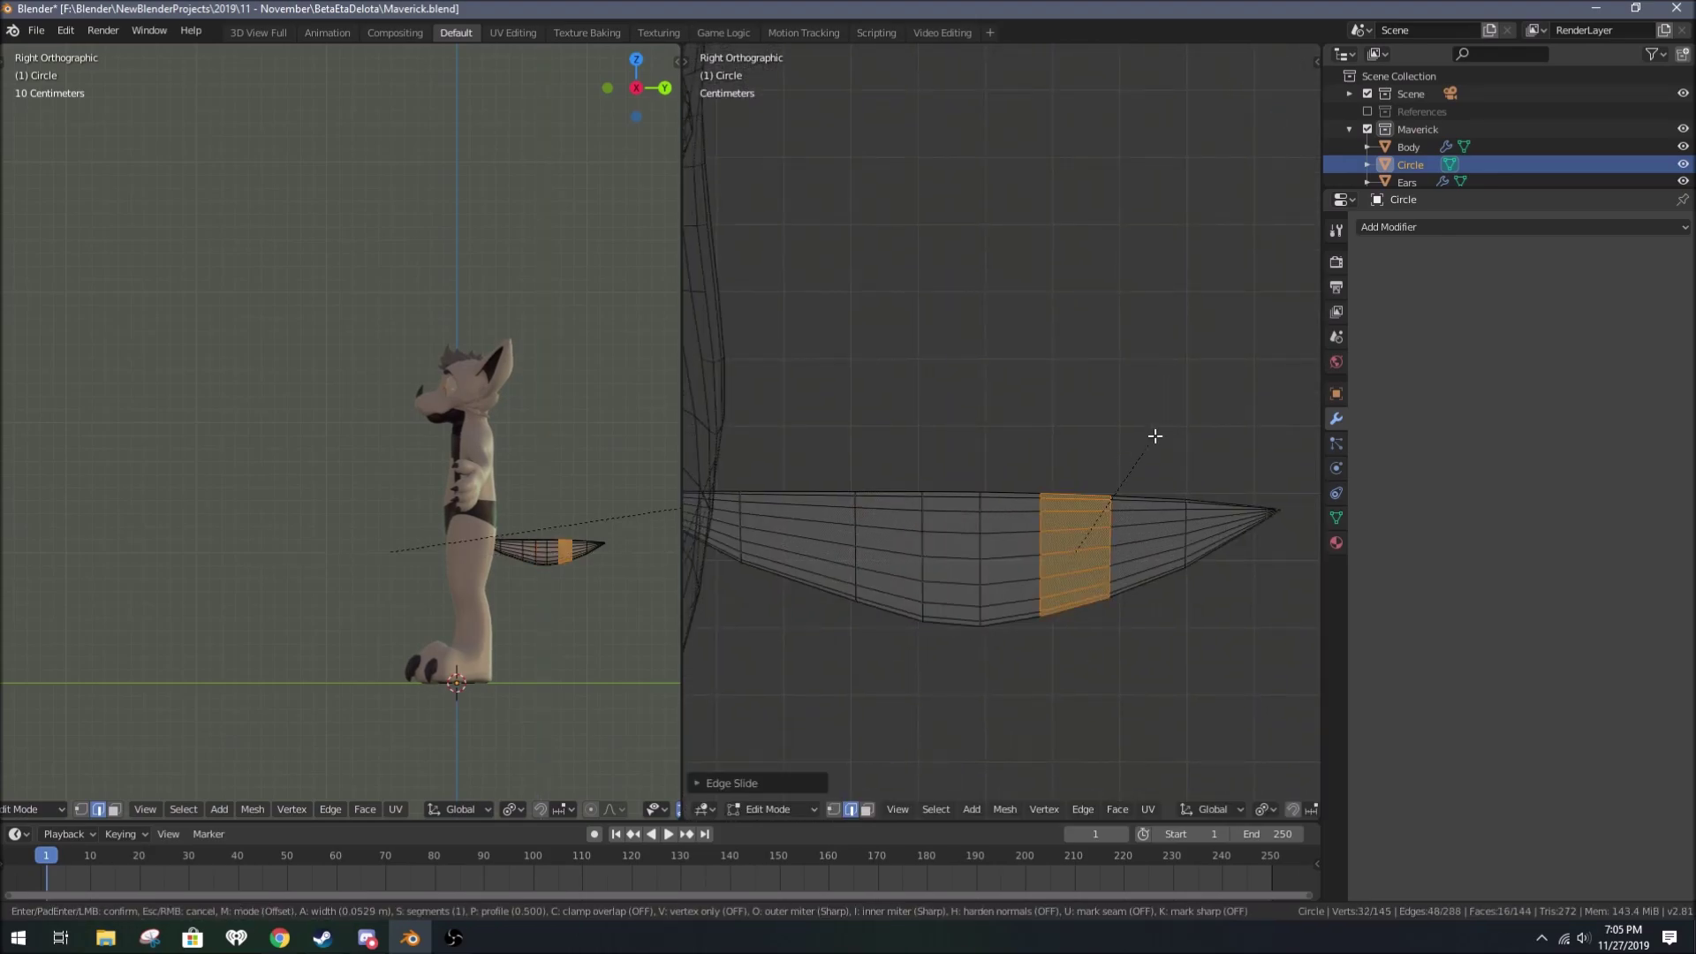
click(894, 416)
Step: Return to solid shading, select all tail faces, and assign the FurMarks material
key(shift+z)
key(3)
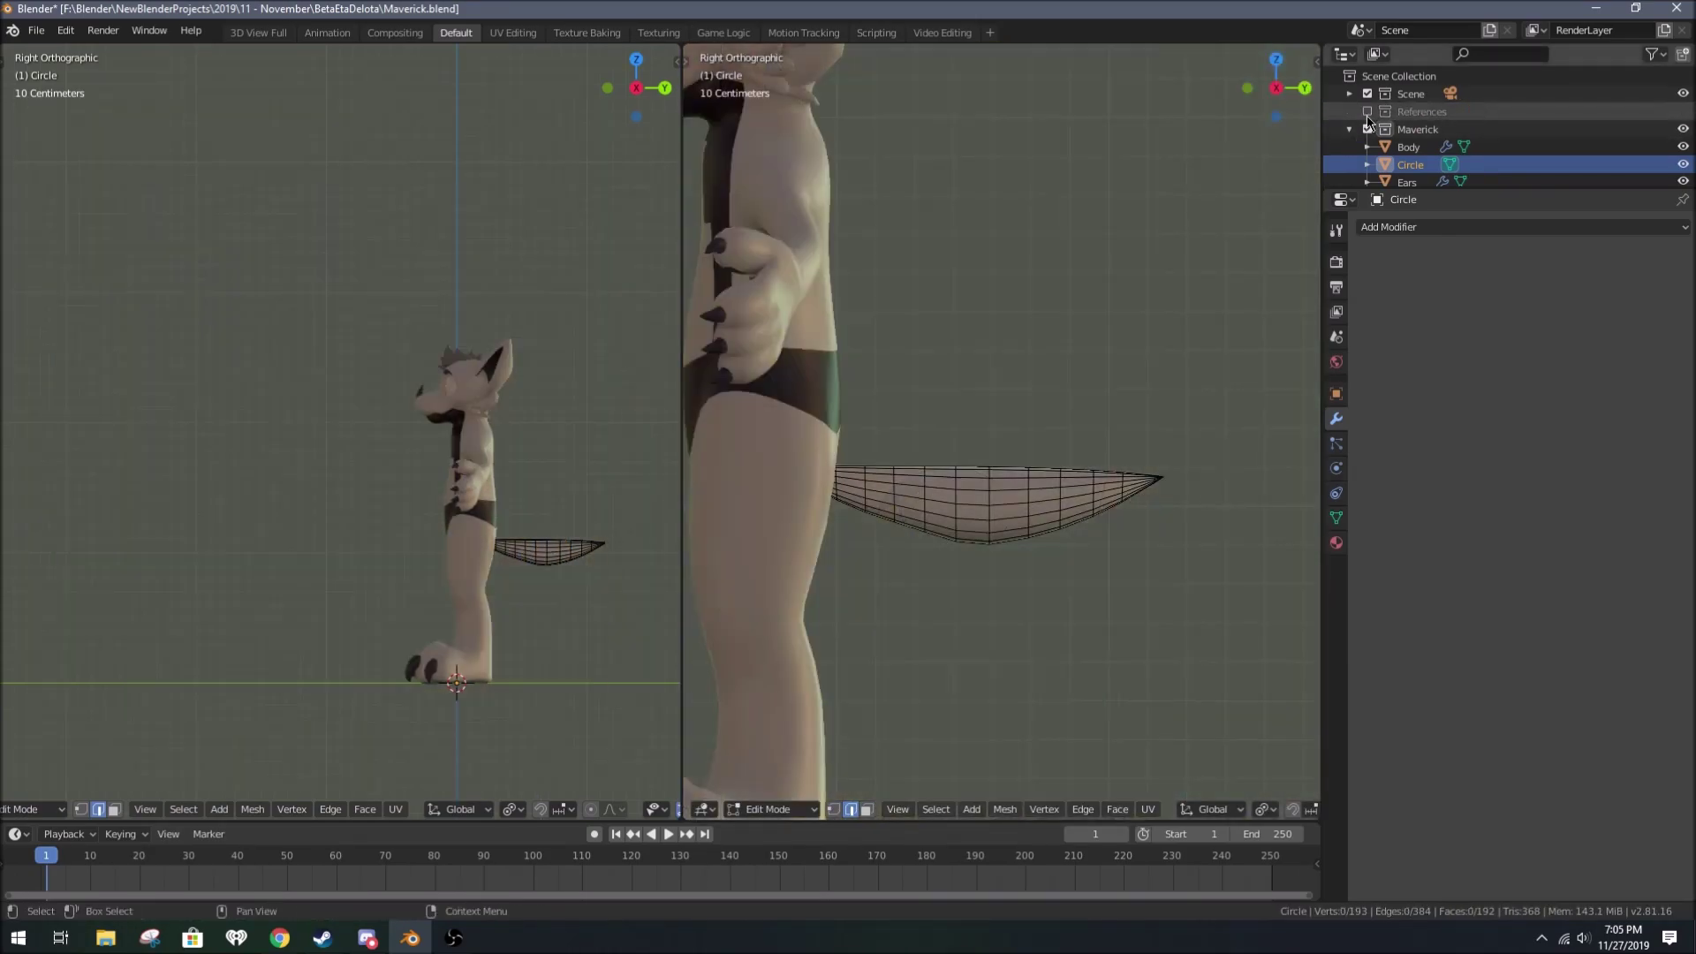
key(ctrl+KP_1)
key(a)
scroll(1034, 606, up, 4)
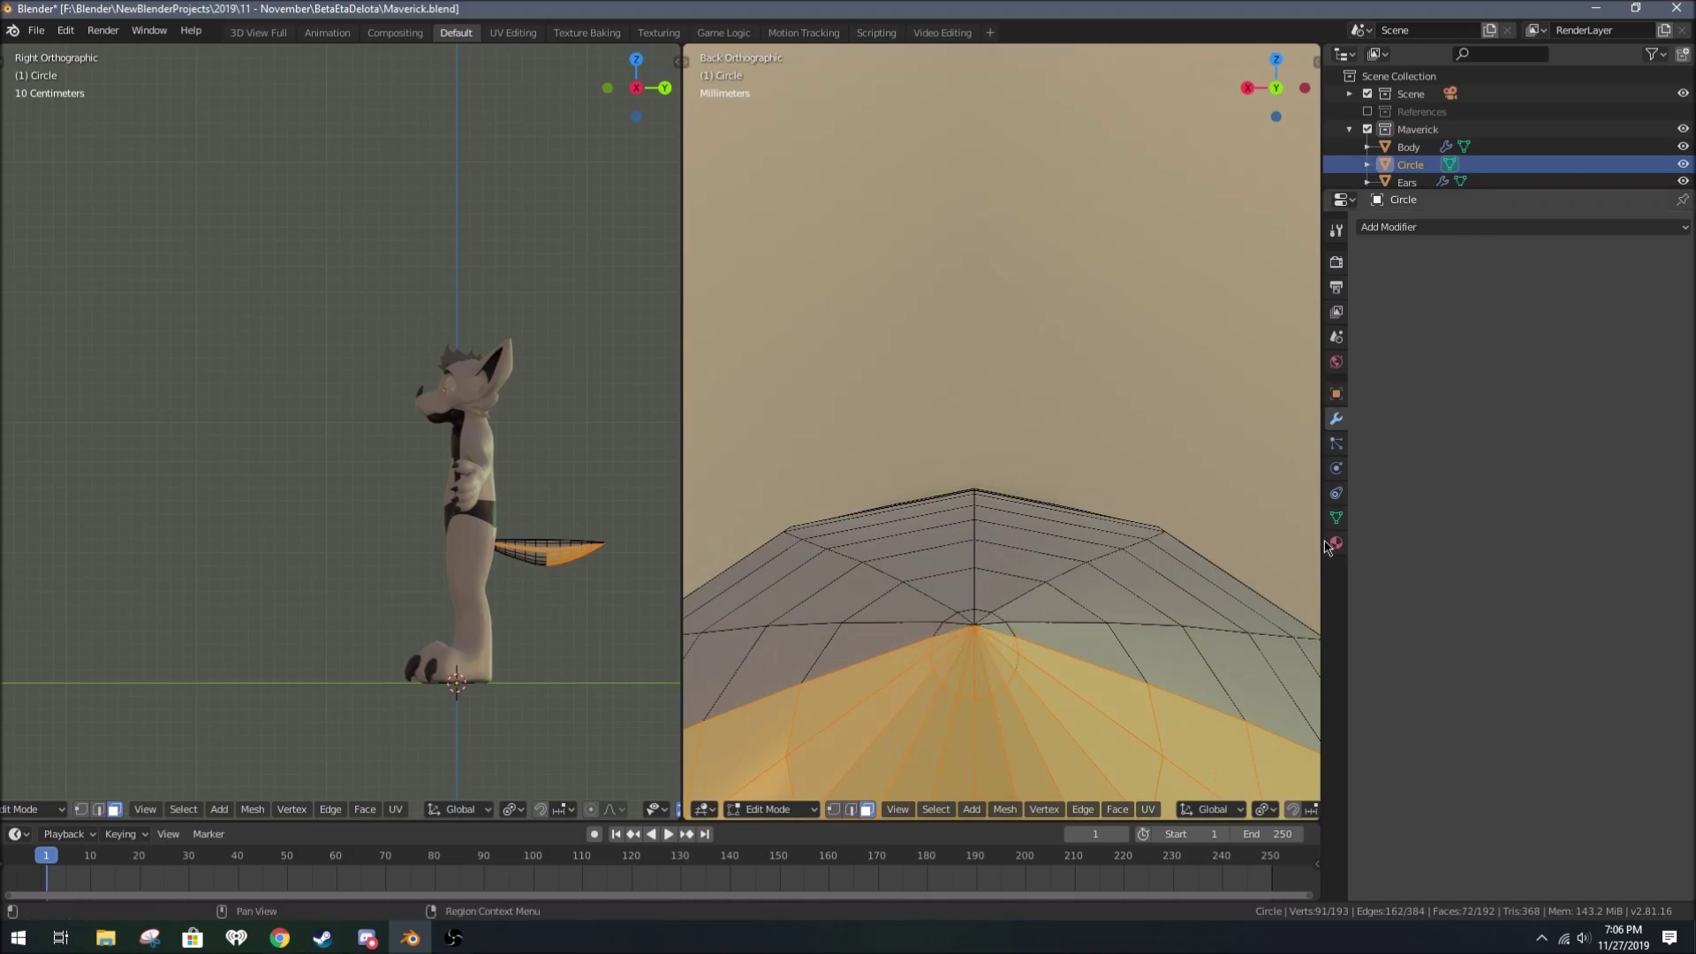
click(1336, 543)
Step: Apply Shade Smooth to the tail
key(F3)
text(Shade Smooth)
mouse_move(1060, 530)
middle_down()
mouse_move(1104, 464)
mouse_move(1002, 533)
mouse_move(980, 500)
middle_up()
key(Return)
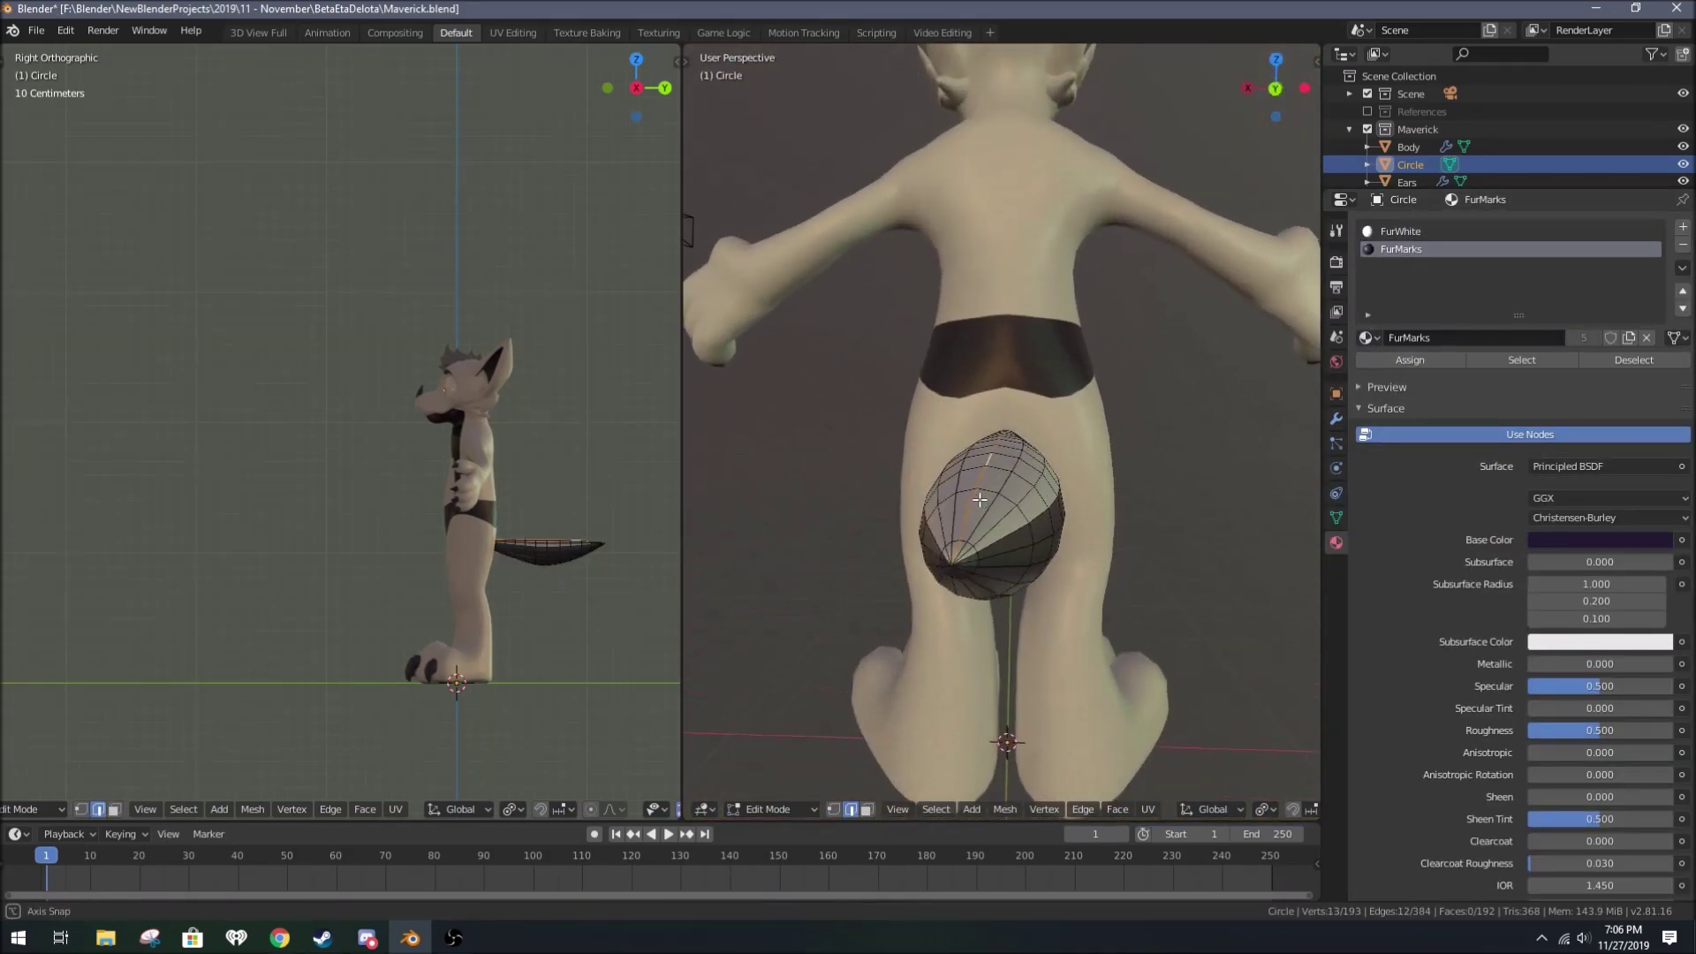
Step: Circle-select the tail faces, show a UV Editor, and unwrap the tail
key(c)
mouse_move(923, 558)
middle_down()
mouse_move(1093, 623)
mouse_move(971, 671)
middle_up()
click(704, 809)
click(737, 691)
key(a)
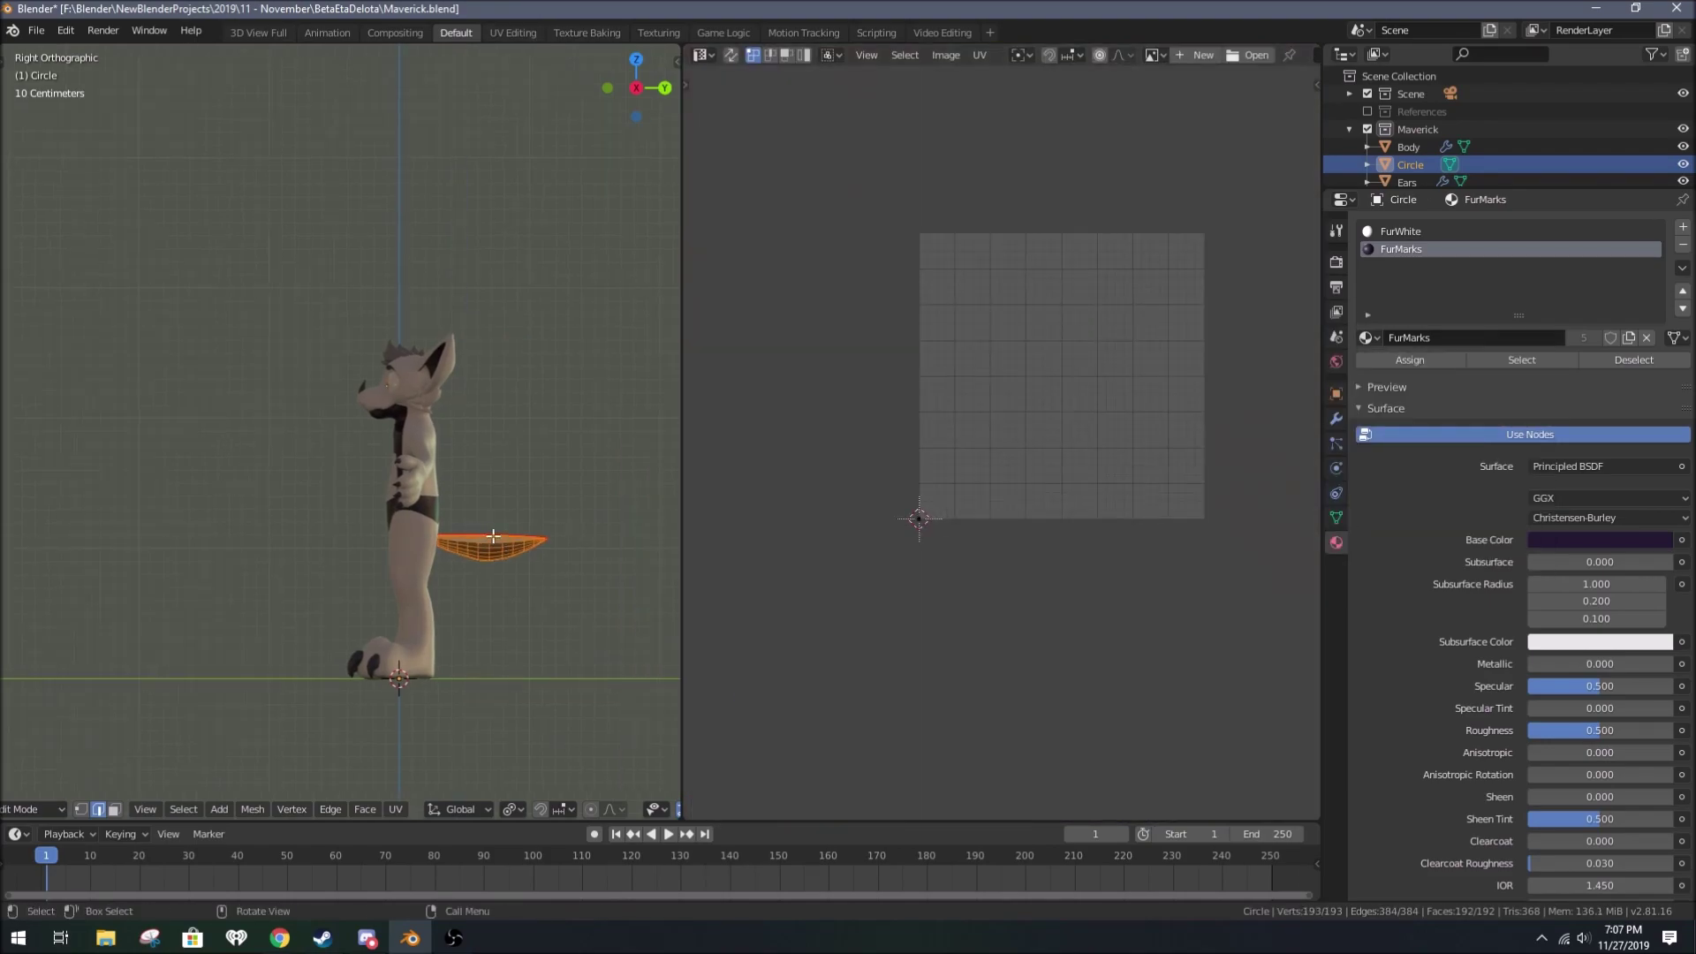
key(u)
Step: Orbit to the rear and unwrap the tail's UVs again
scroll(1021, 378, up, 5)
mouse_move(336, 442)
middle_down()
mouse_move(389, 492)
mouse_move(510, 442)
mouse_move(469, 581)
middle_up()
key(u)
click(511, 443)
Step: Select the tail tip vertex in side view and move it along global Y
key(KP_1)
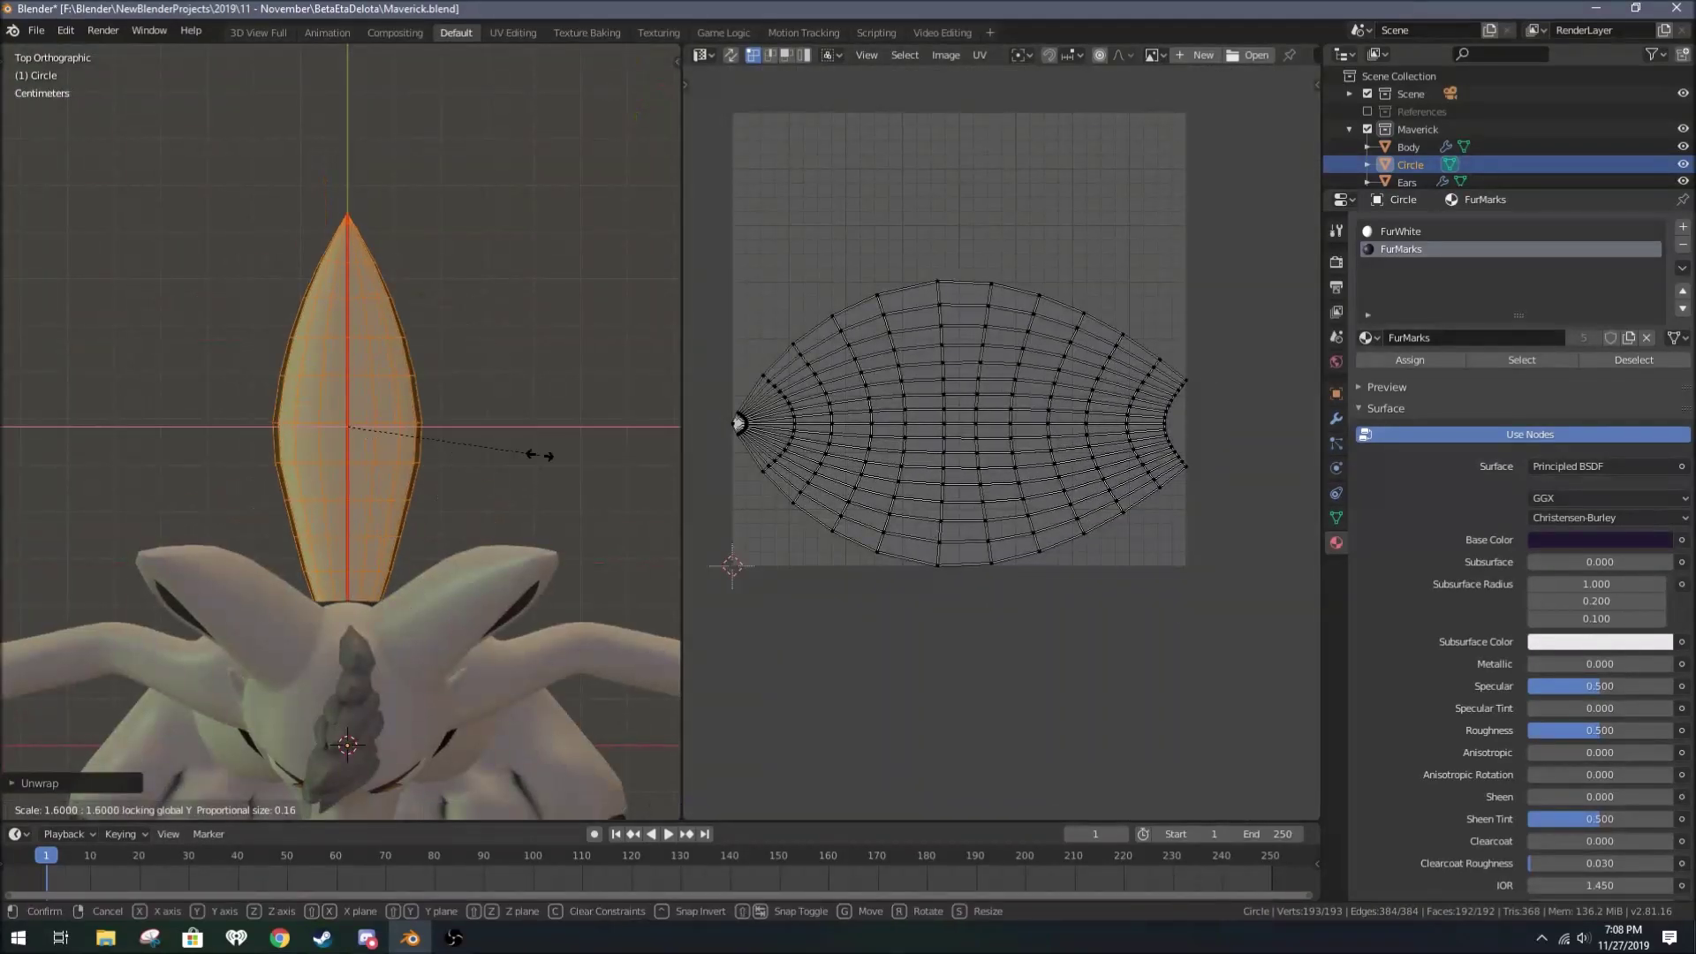
key(KP_3)
click(472, 476)
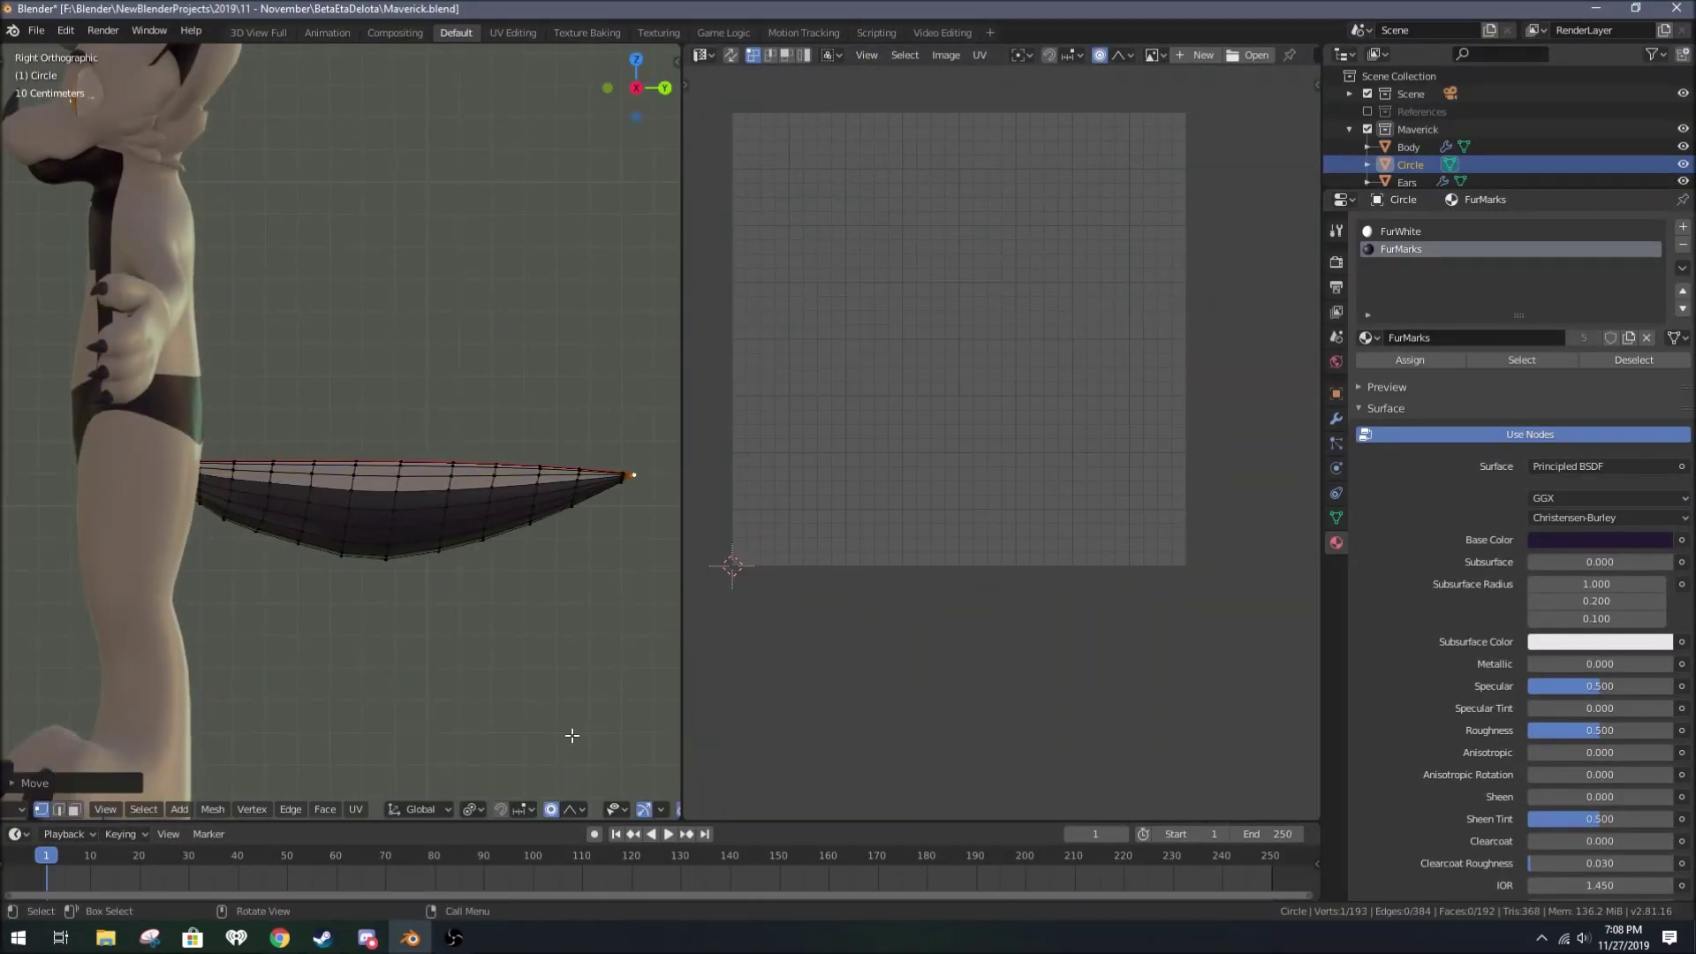
scroll(573, 736, down, 3)
key(g)
key(y)
middle_drag(512, 610, 459, 547)
Step: Leave Edit Mode and save the Maverick .blend file
key(a)
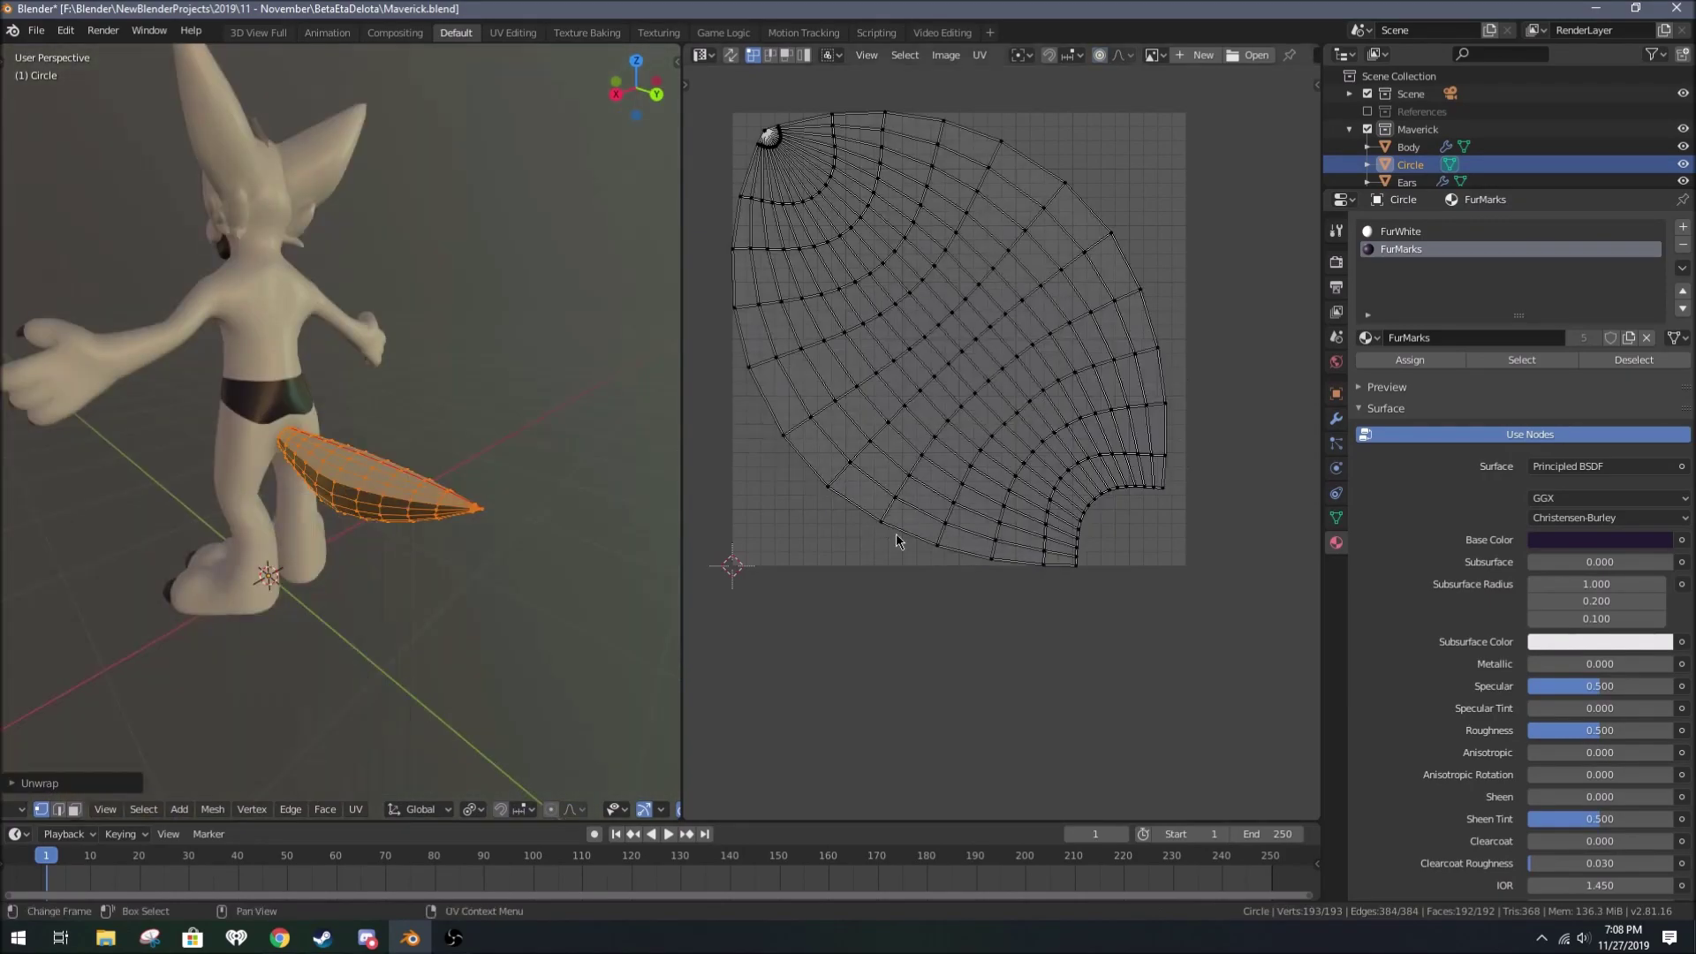
key(Tab)
key(ctrl+s)
key(ctrl+Page_Down)
key(ctrl+Page_Down)
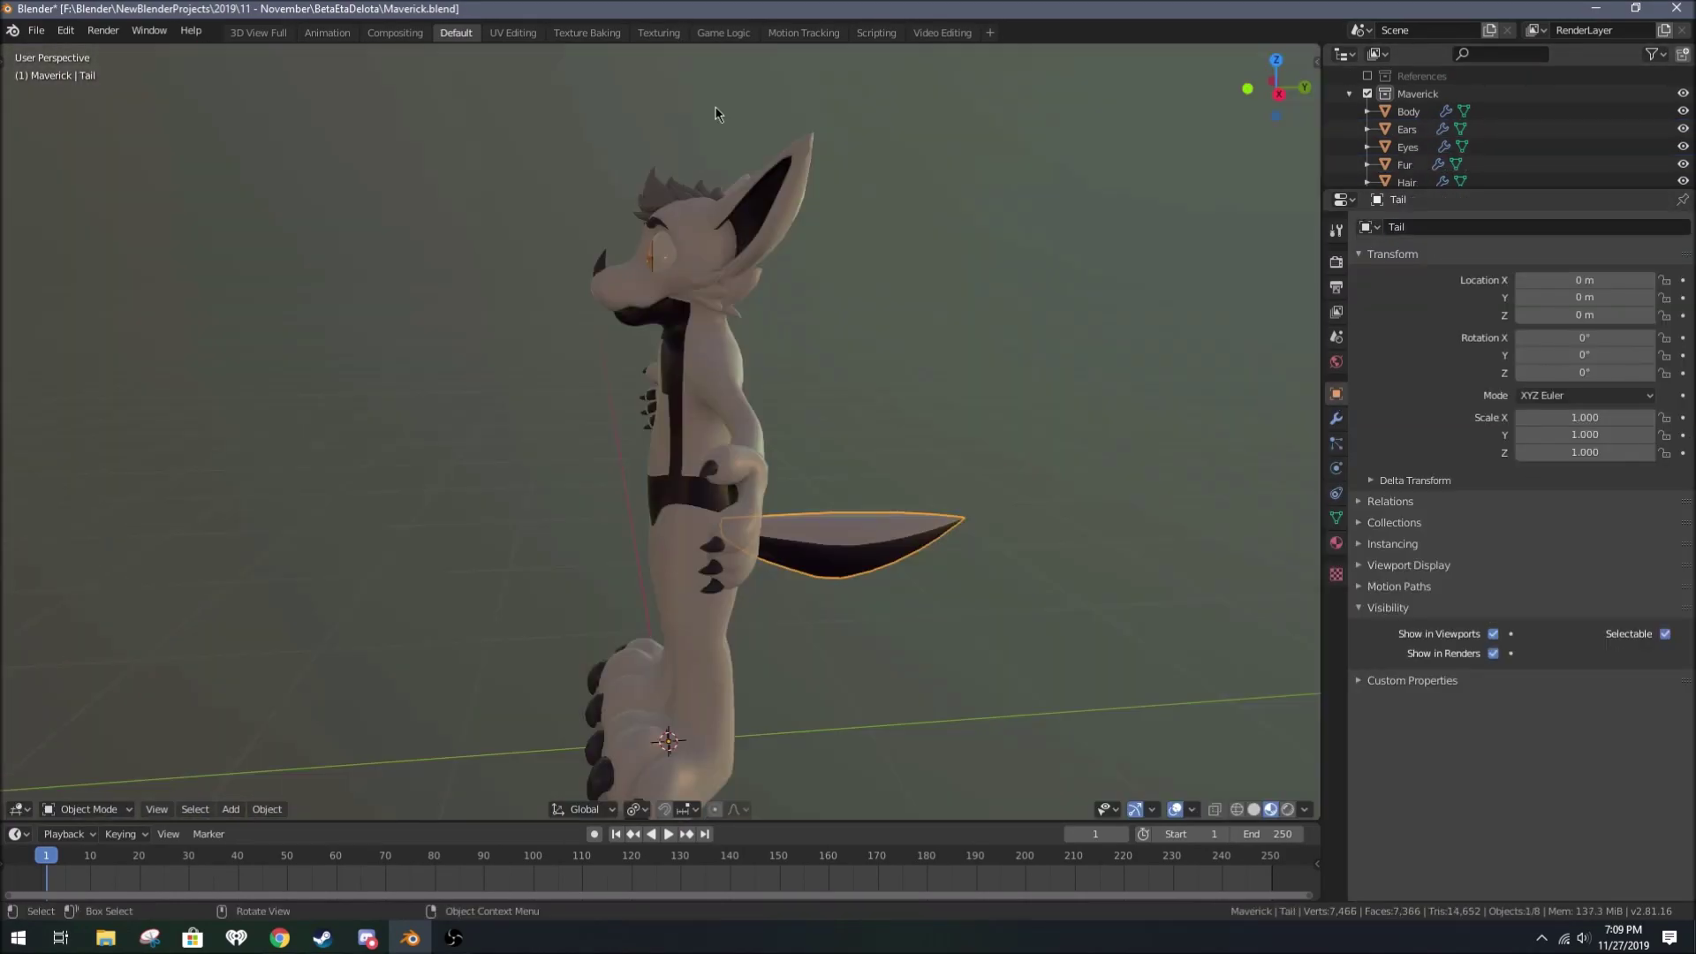
Step: Create a new 2048 px image named 'Body' in the image view
click(384, 363)
key(alt+a)
click(1102, 55)
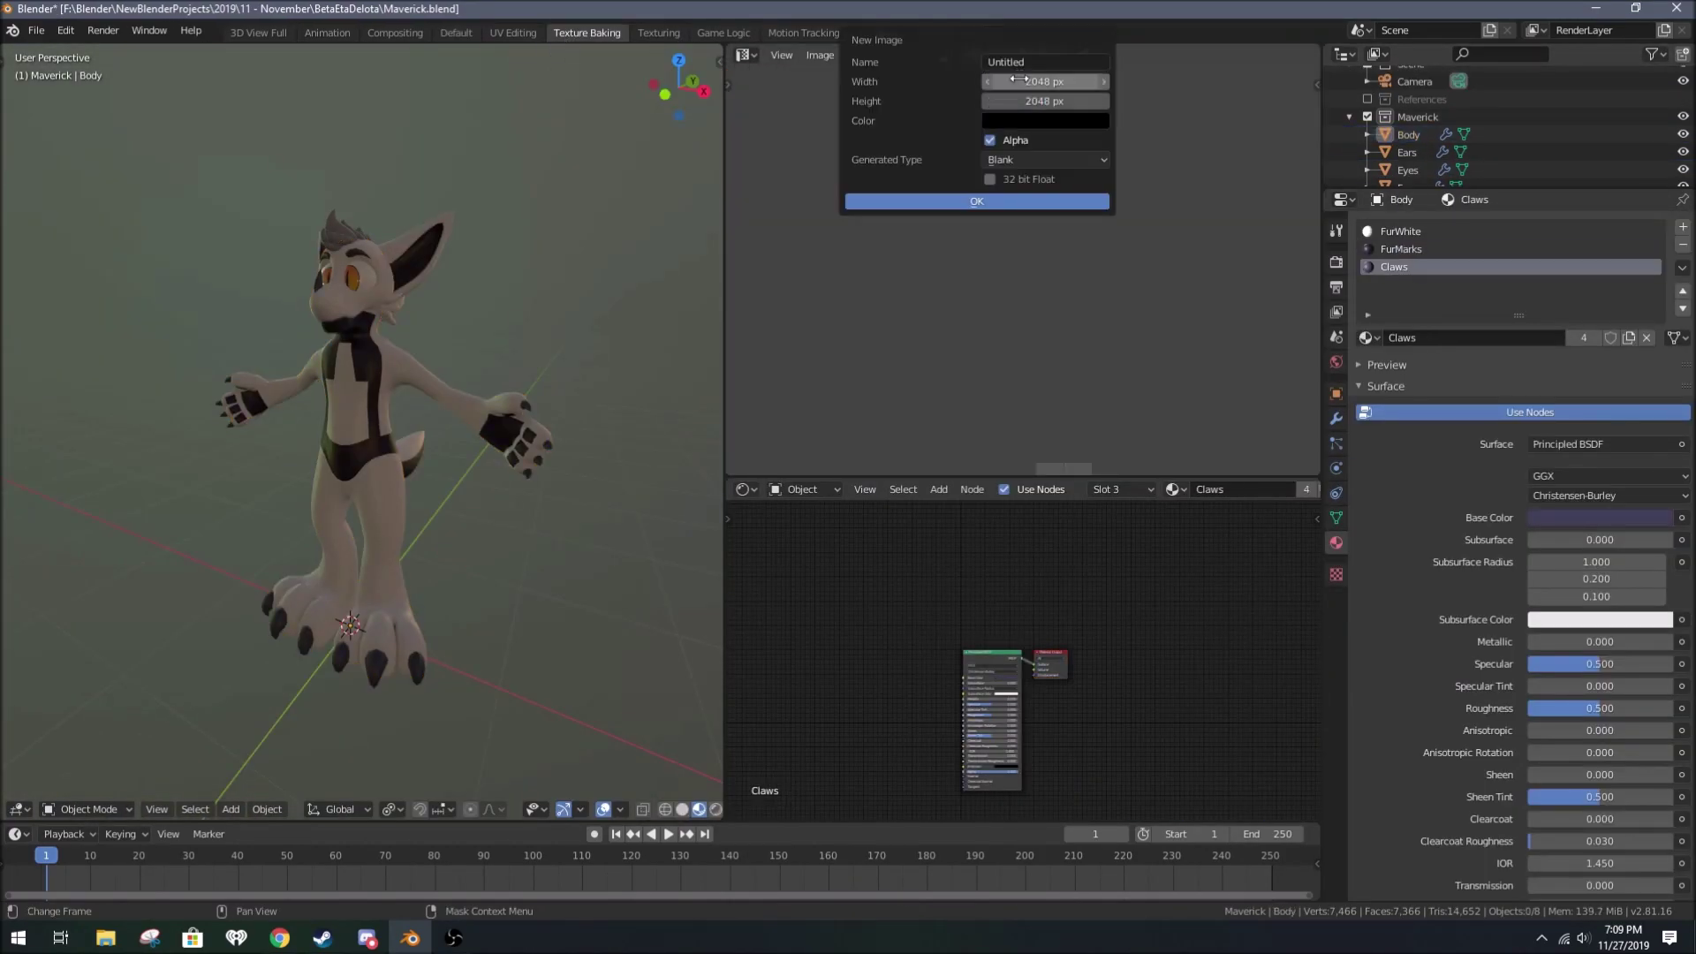
click(1042, 62)
text(Body)
key(Return)
key(Return)
Step: Add the Body image texture node to the FurMarks and Claws materials
key(ctrl+z)
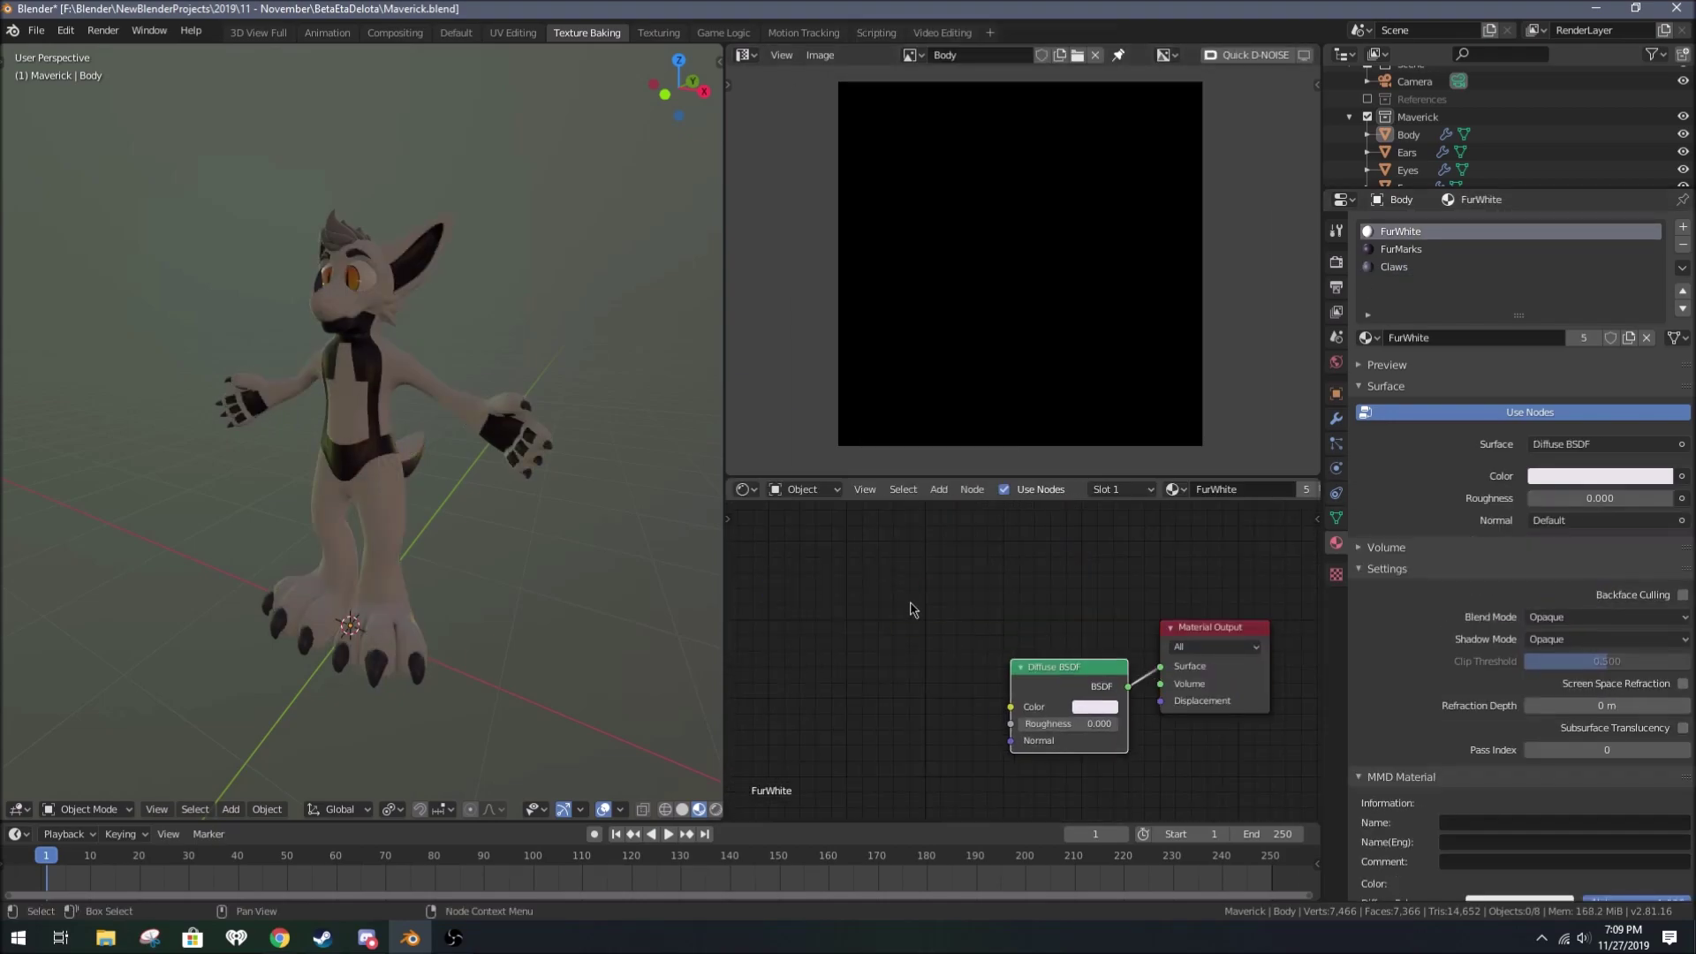
click(1399, 249)
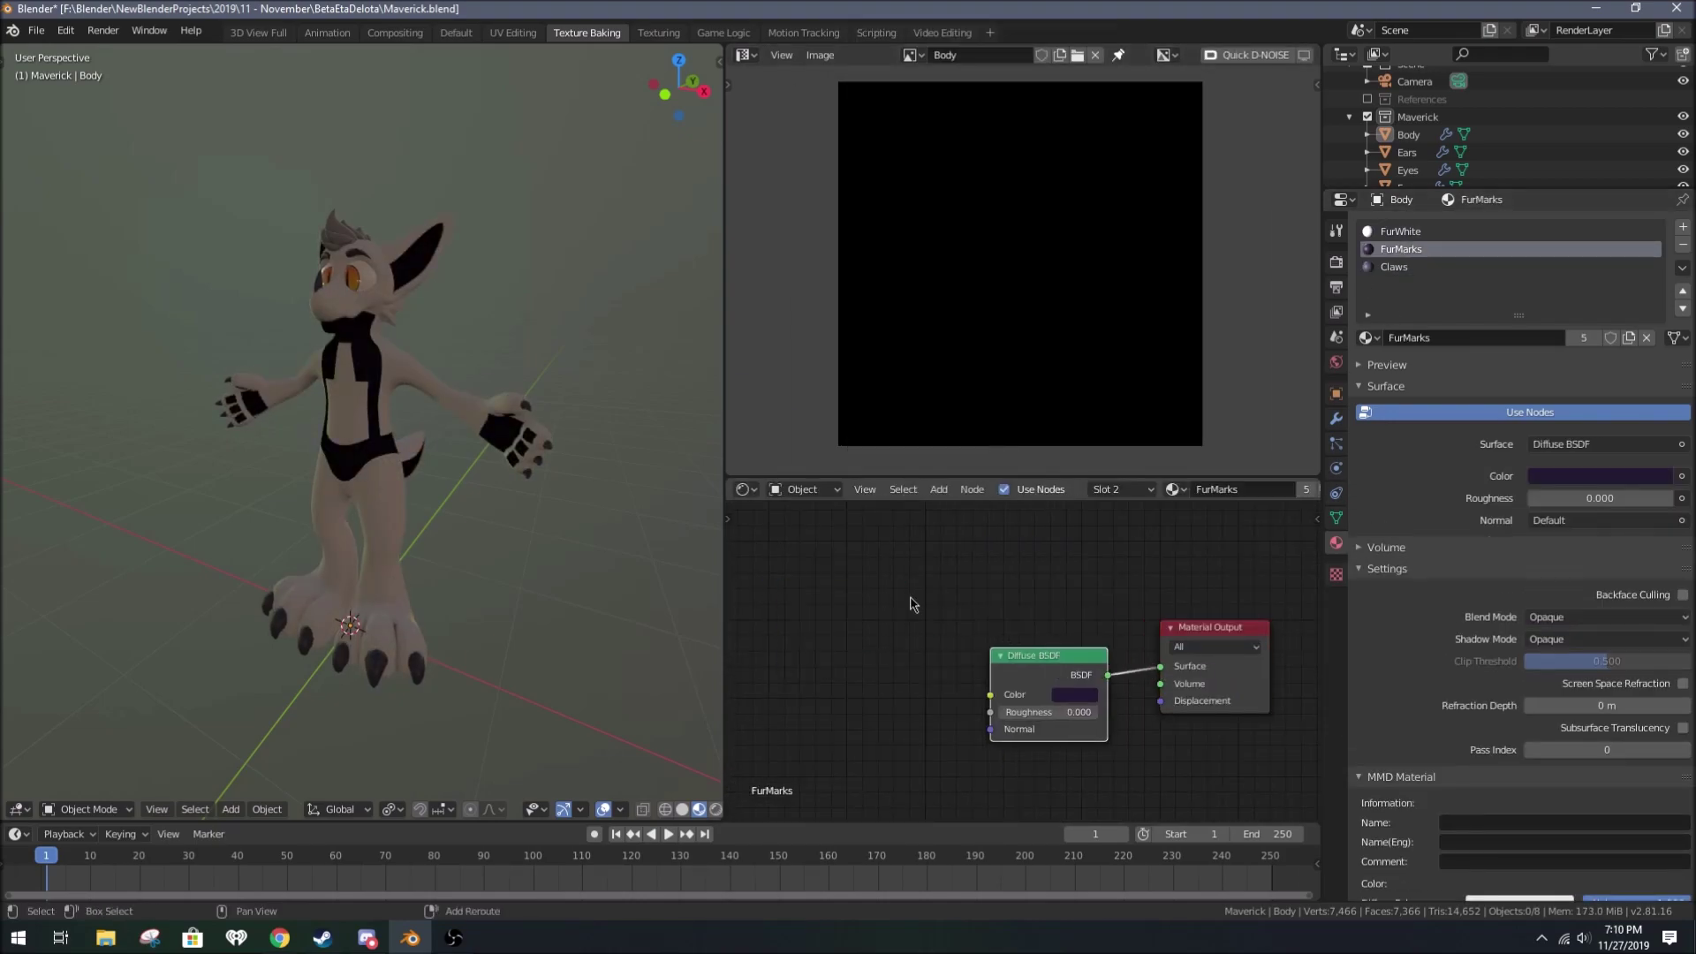
click(1394, 267)
click(1045, 702)
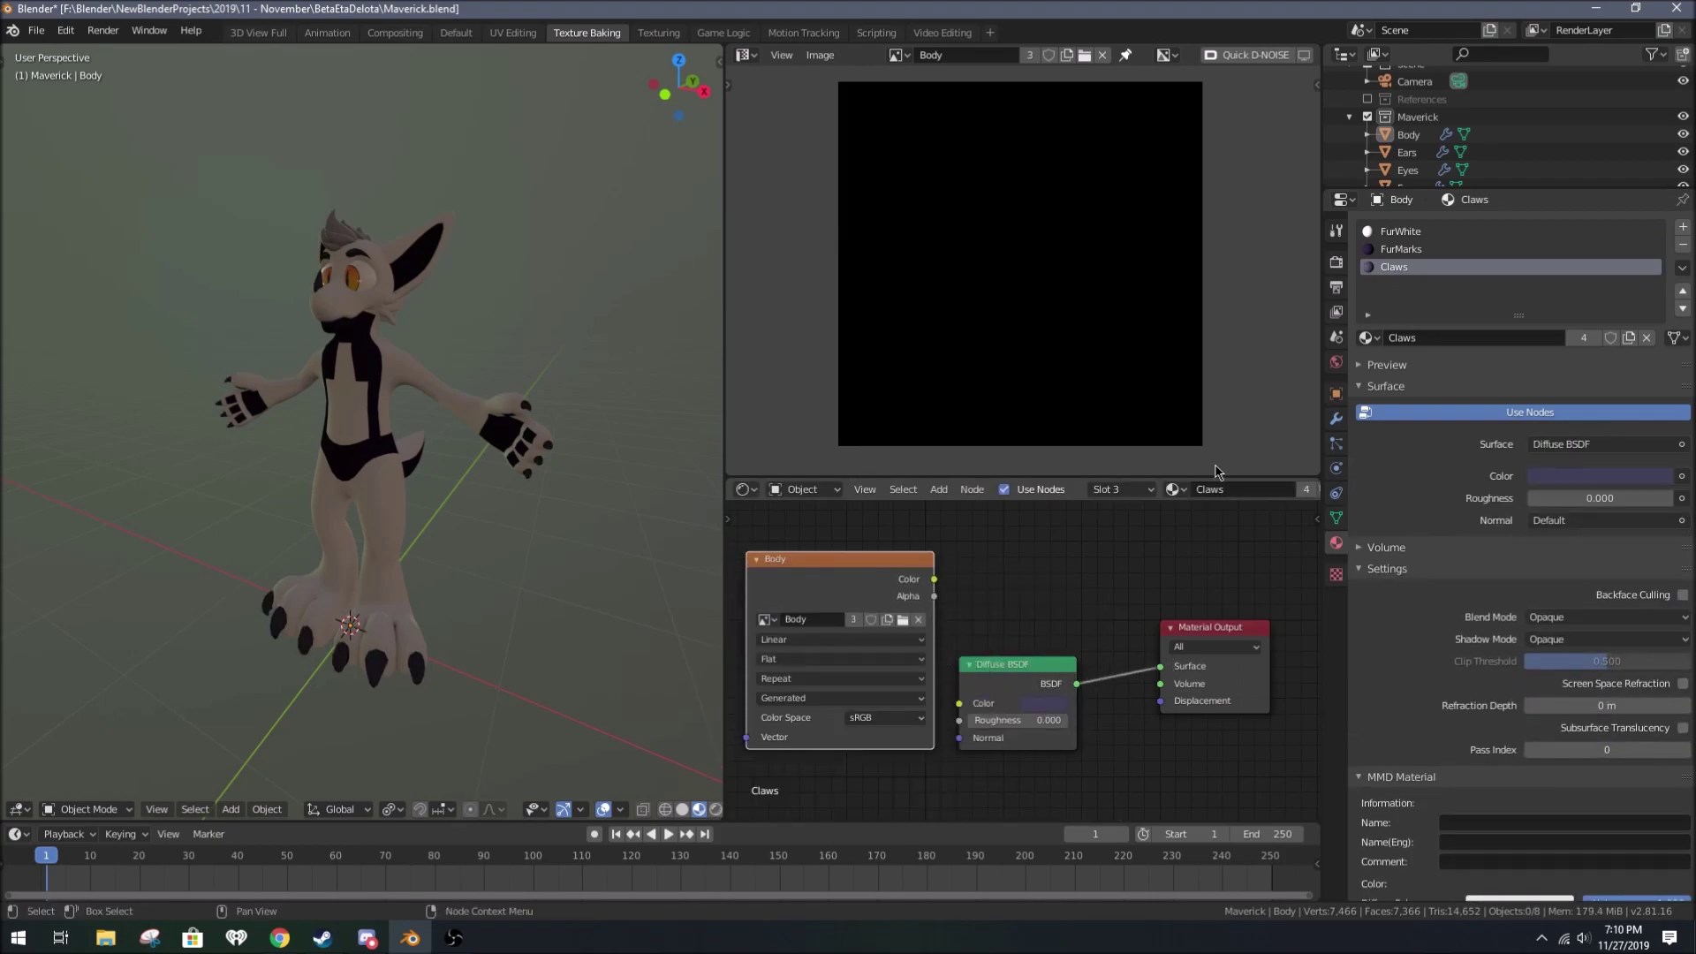
Step: Bake Diffuse Color into Body with a 512 px margin and save the texture
click(1335, 262)
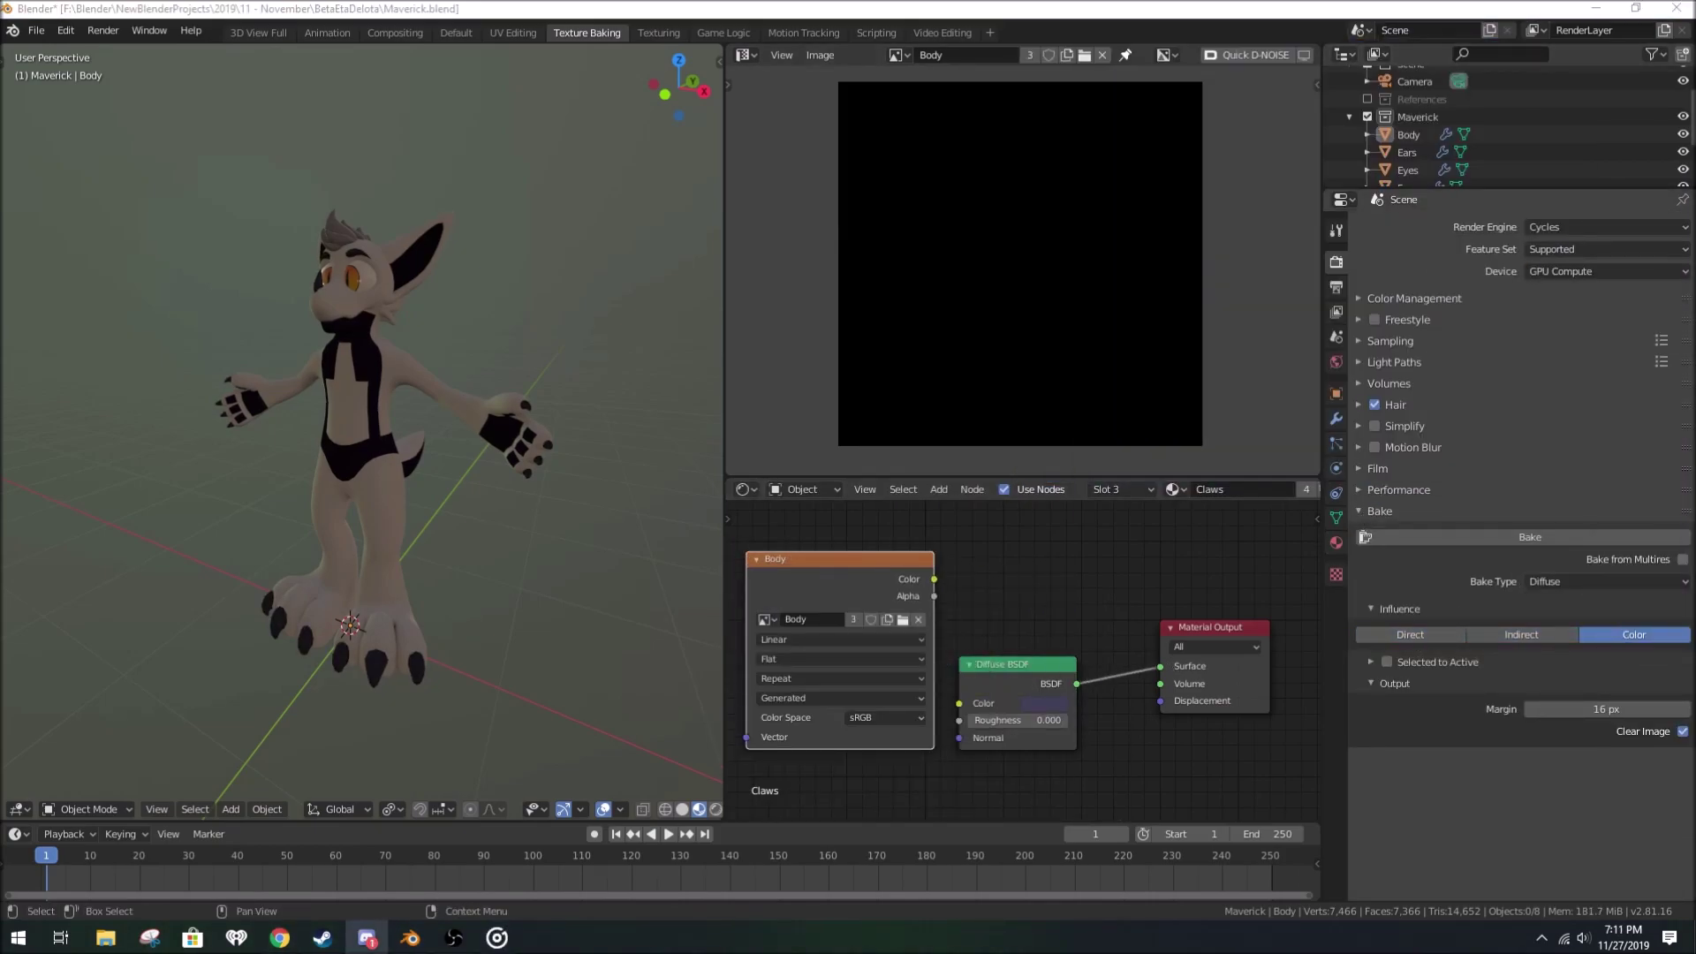
click(1487, 541)
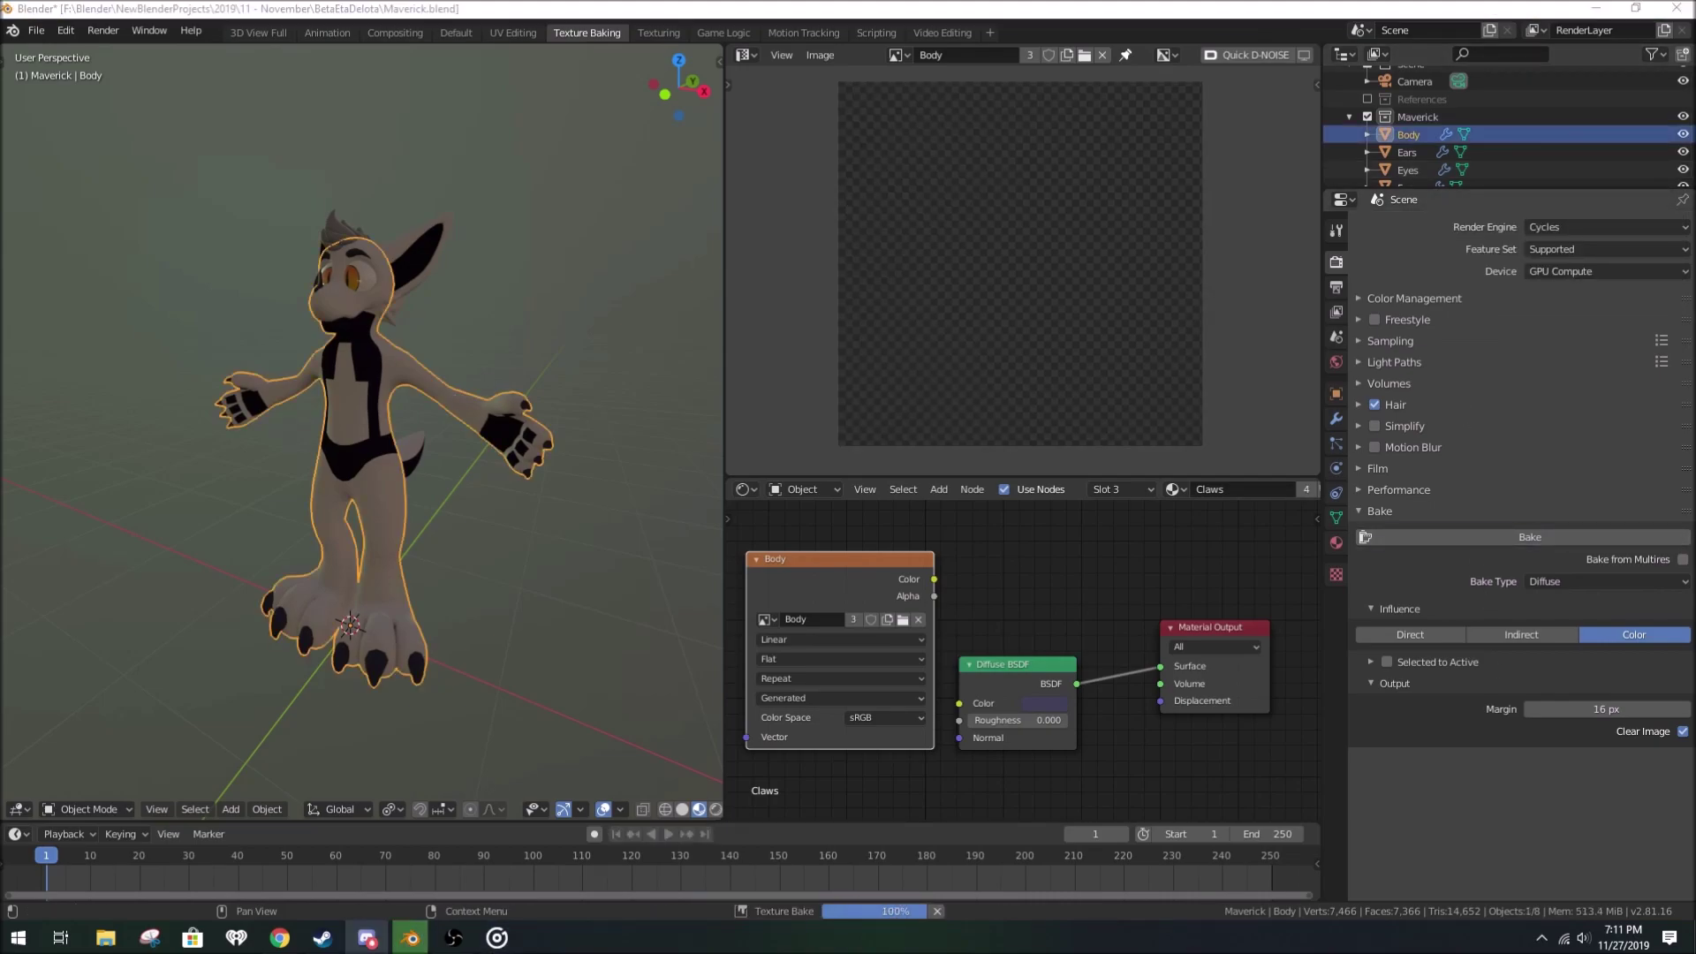
click(1507, 539)
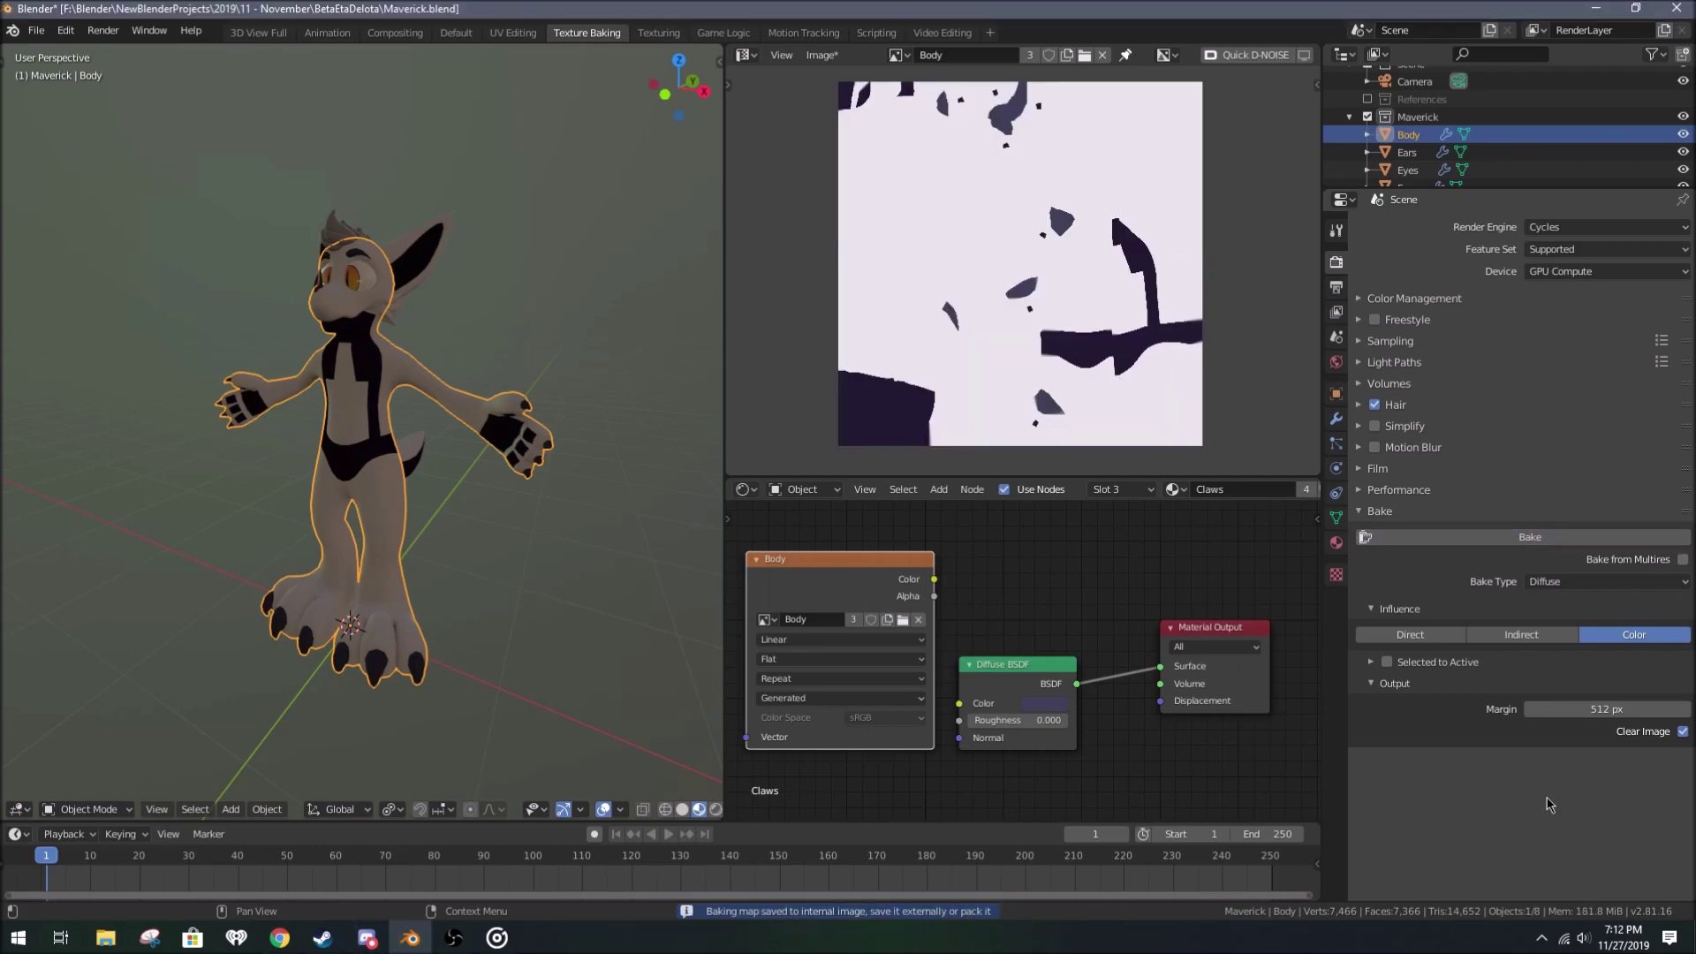
click(847, 217)
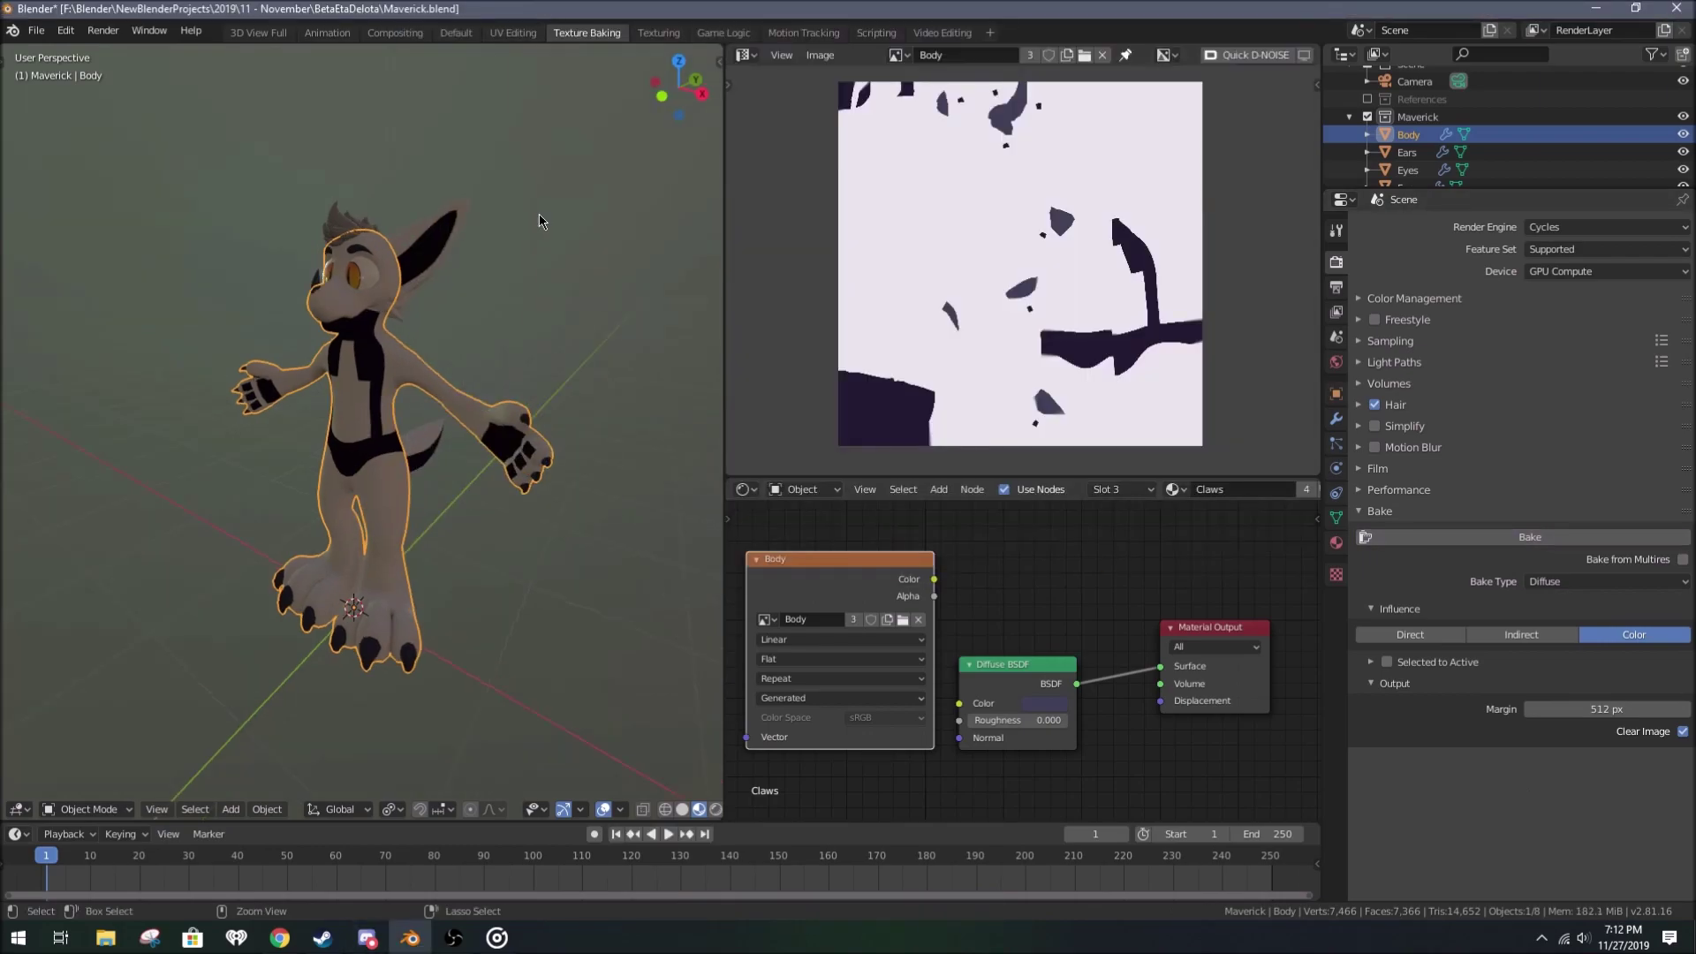
scroll(502, 533, up, 5)
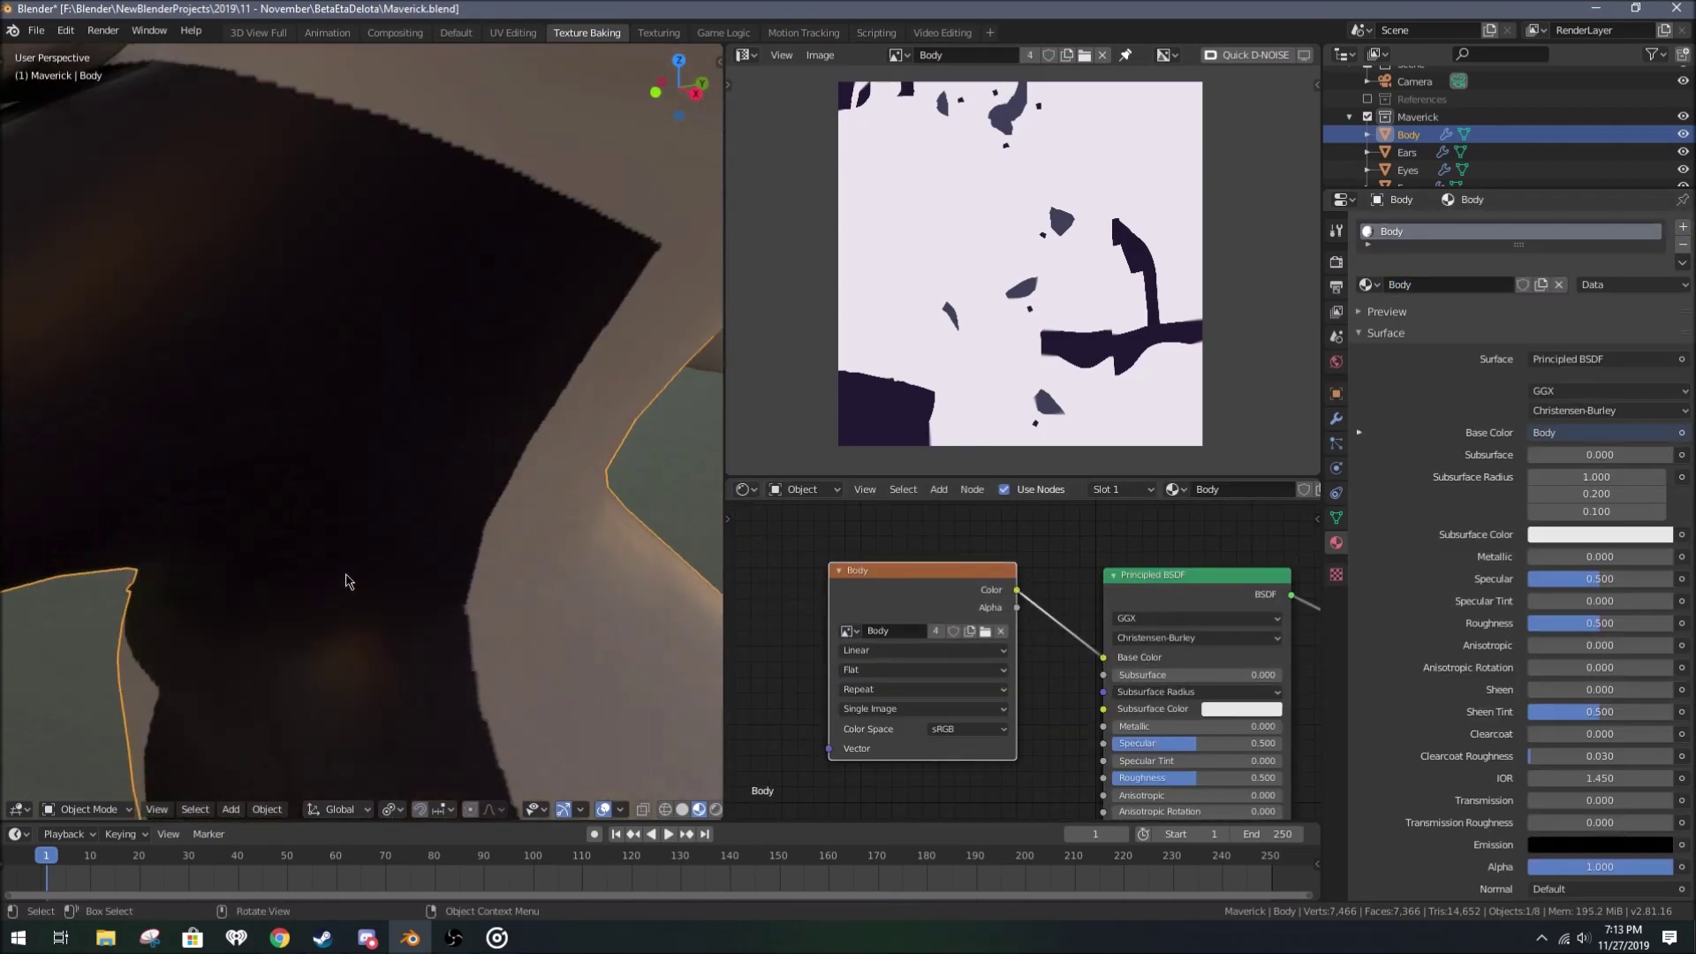
Step: Inspect the body's UV islands in Edit Mode, then make the ears active
key(Tab)
key(a)
middle_drag(586, 227, 380, 399)
scroll(1015, 309, up, 8)
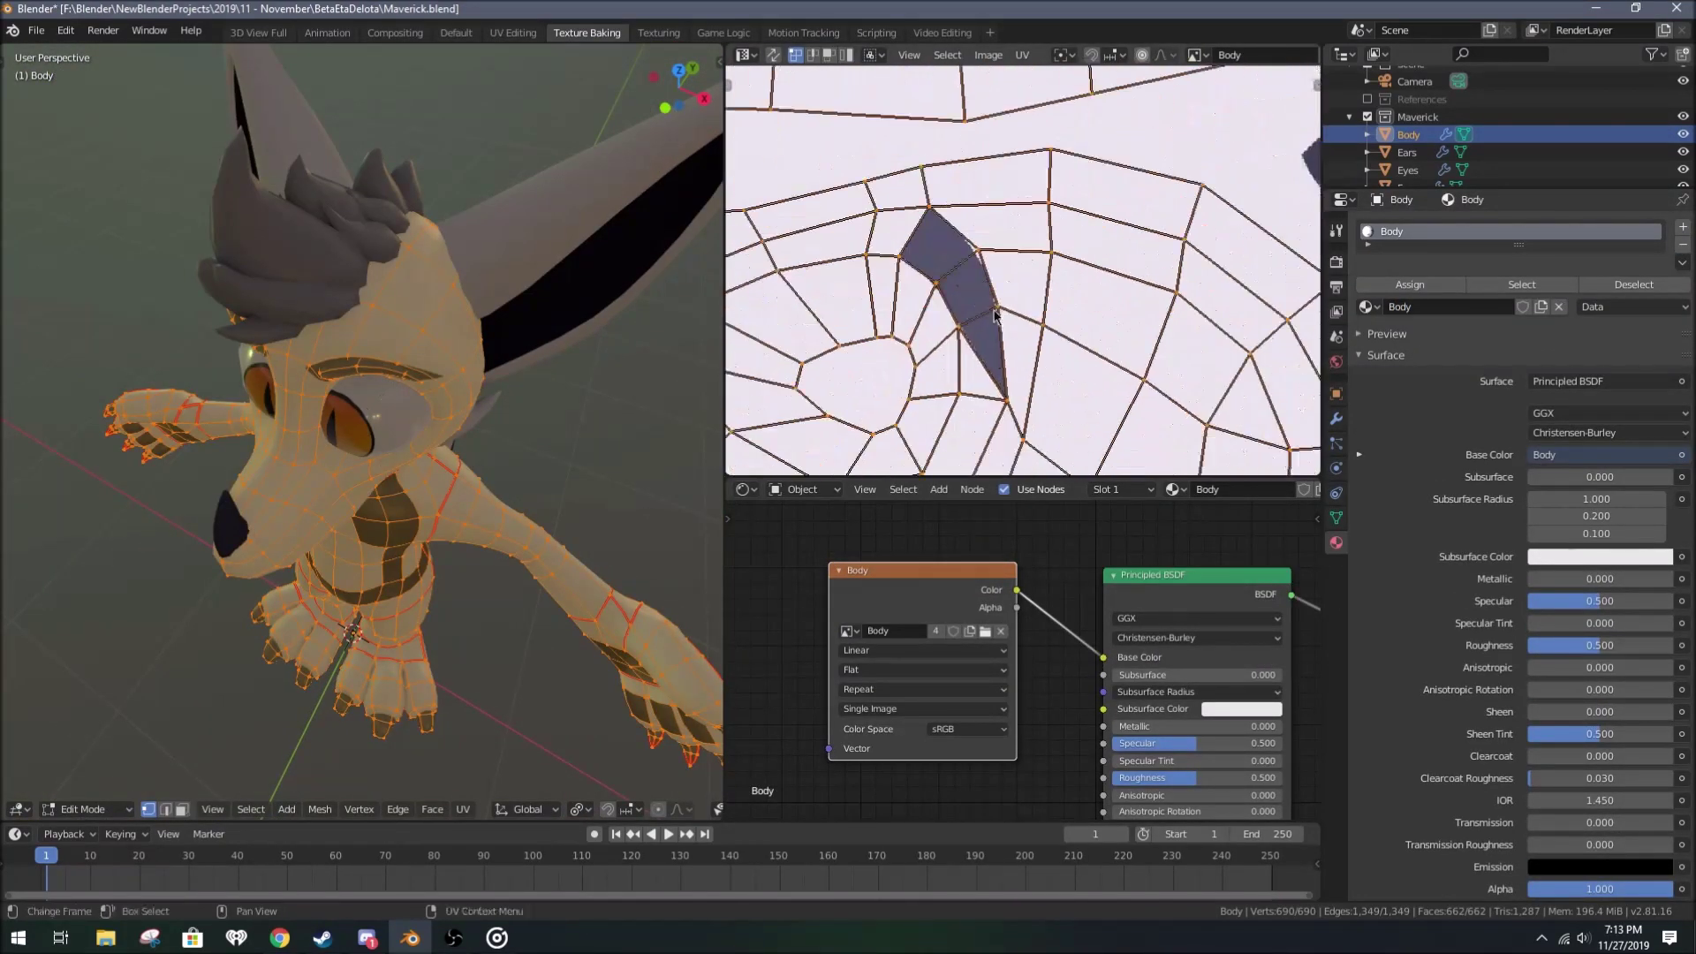
key(l)
key(3)
scroll(866, 415, down, 8)
scroll(1179, 309, up, 4)
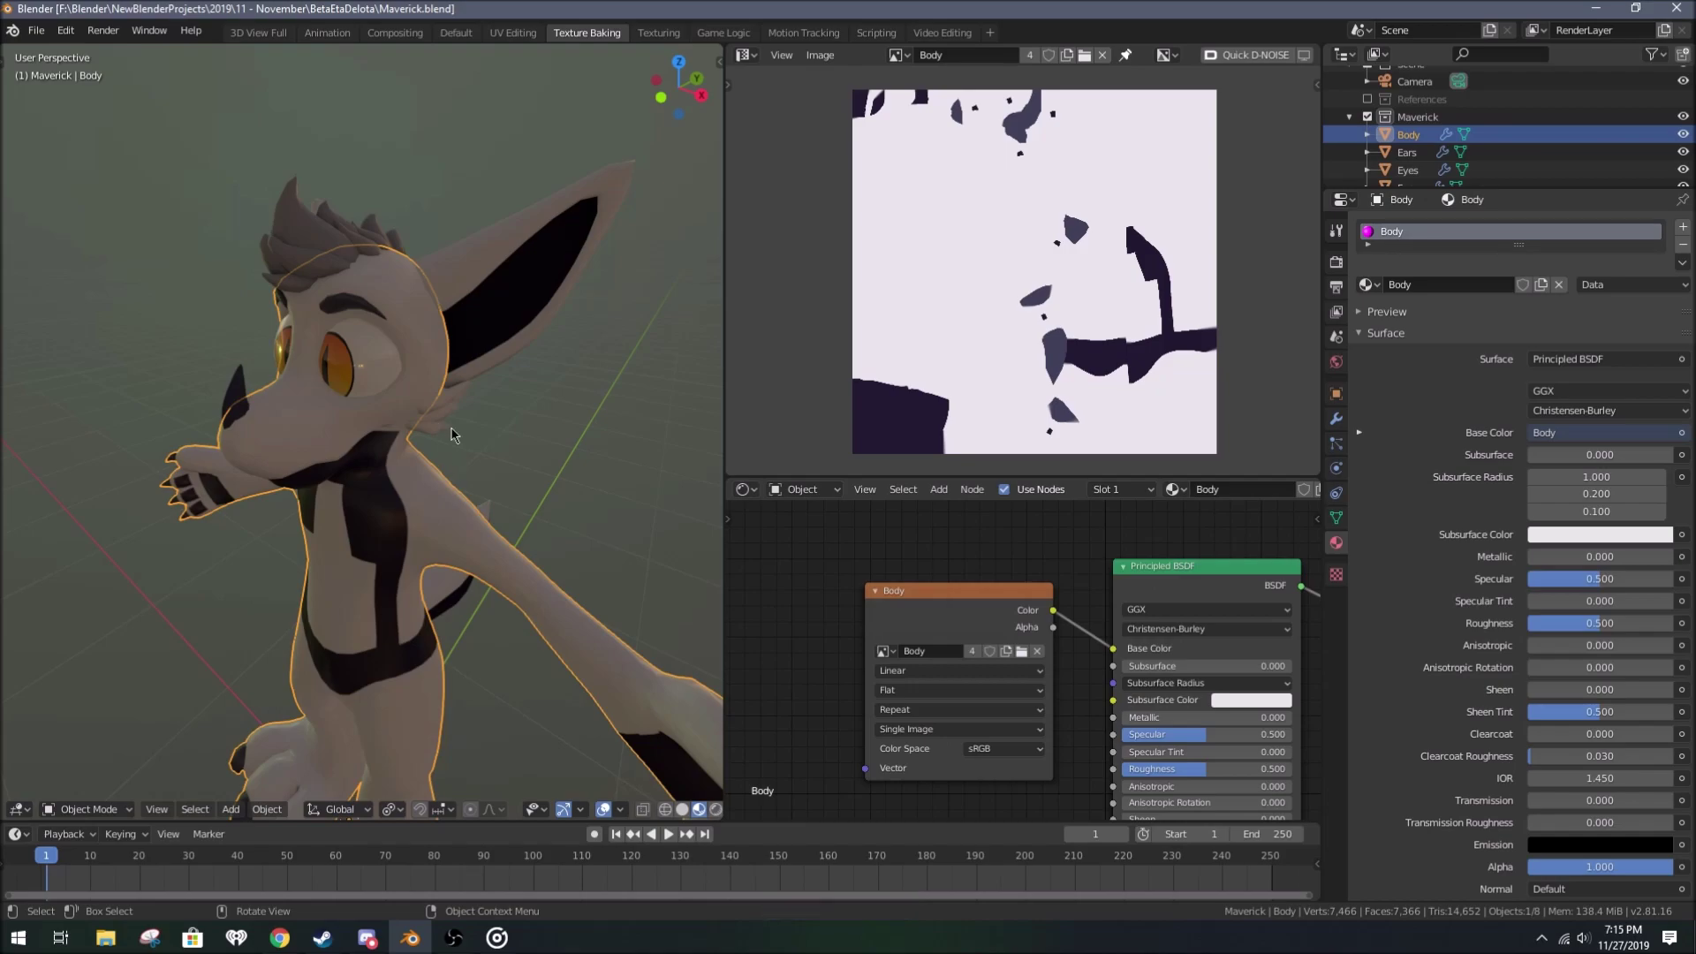
middle_drag(451, 431, 383, 370)
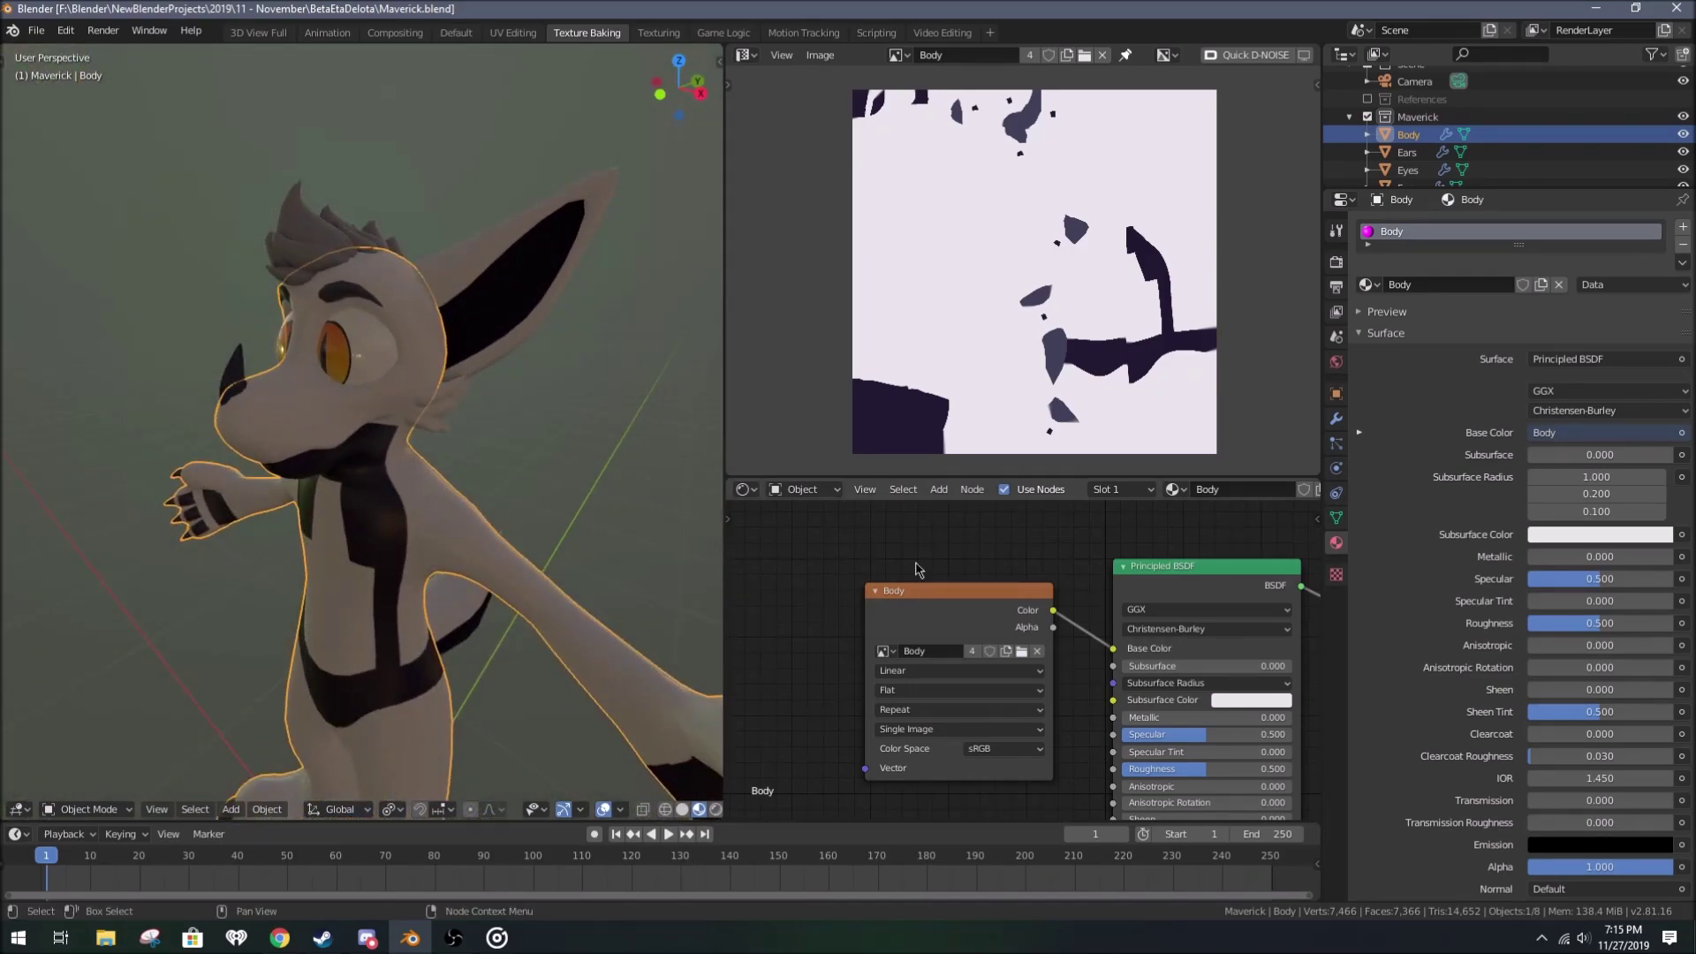
click(1407, 152)
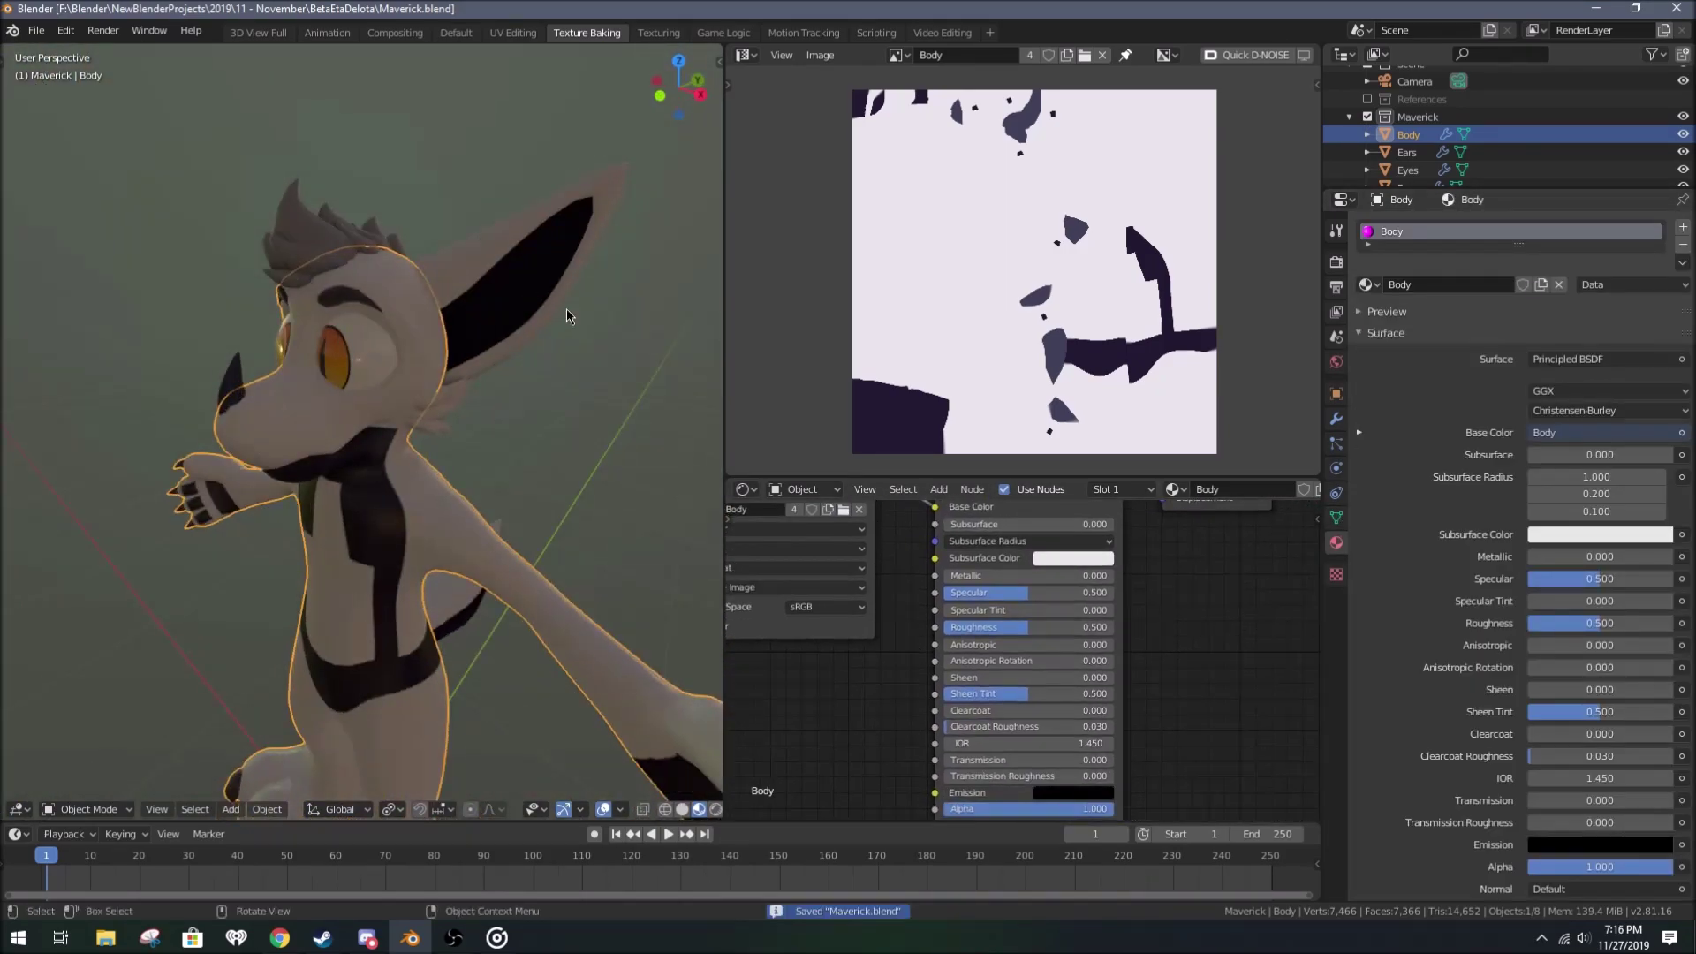
Step: Create an 'Ears' image, rename the ears' material to Ears, and save the baked texture
click(1413, 249)
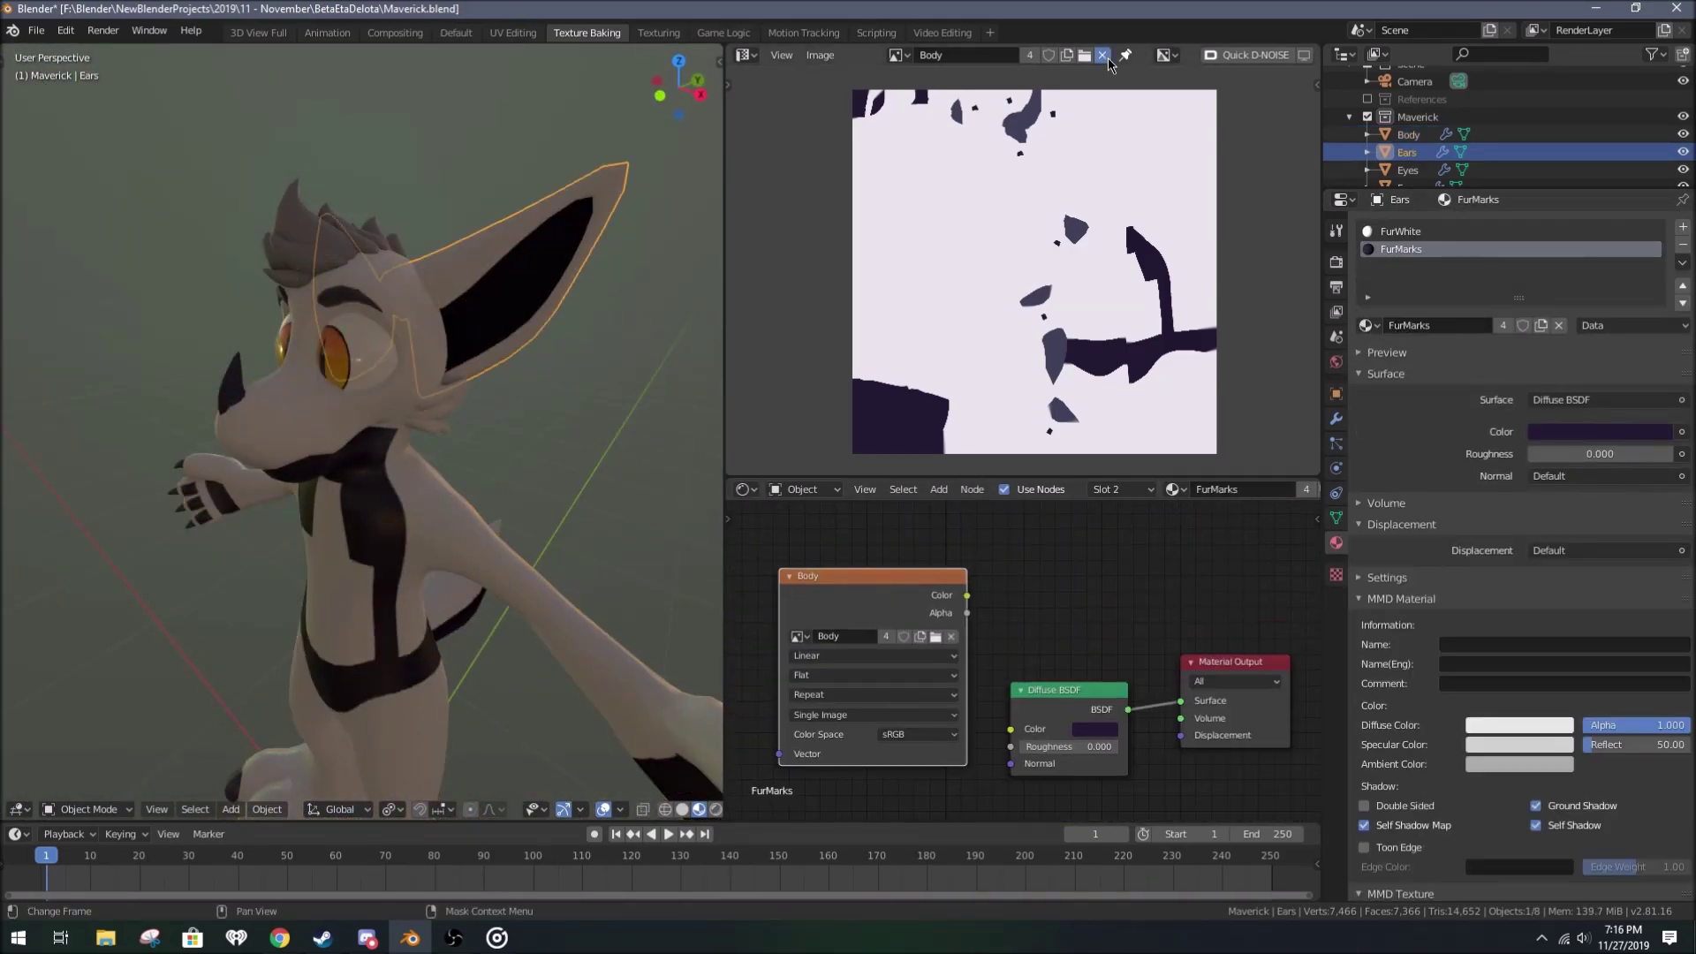
click(1102, 55)
click(972, 55)
text(Ears)
click(993, 196)
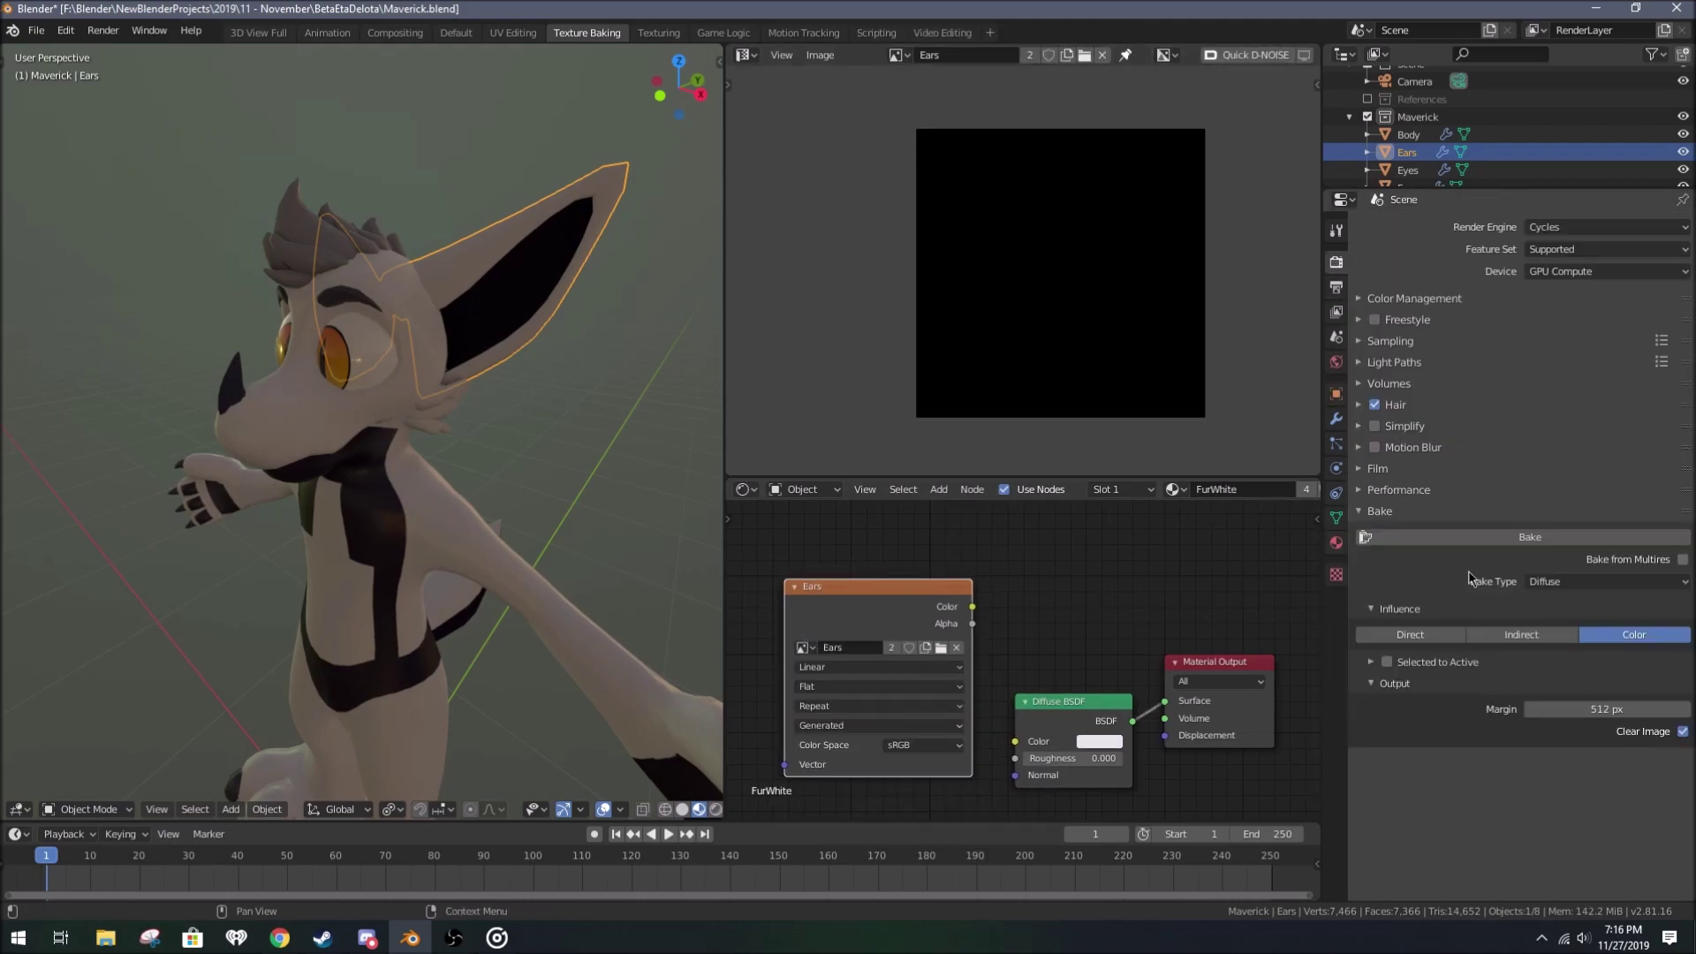
double_click(1407, 285)
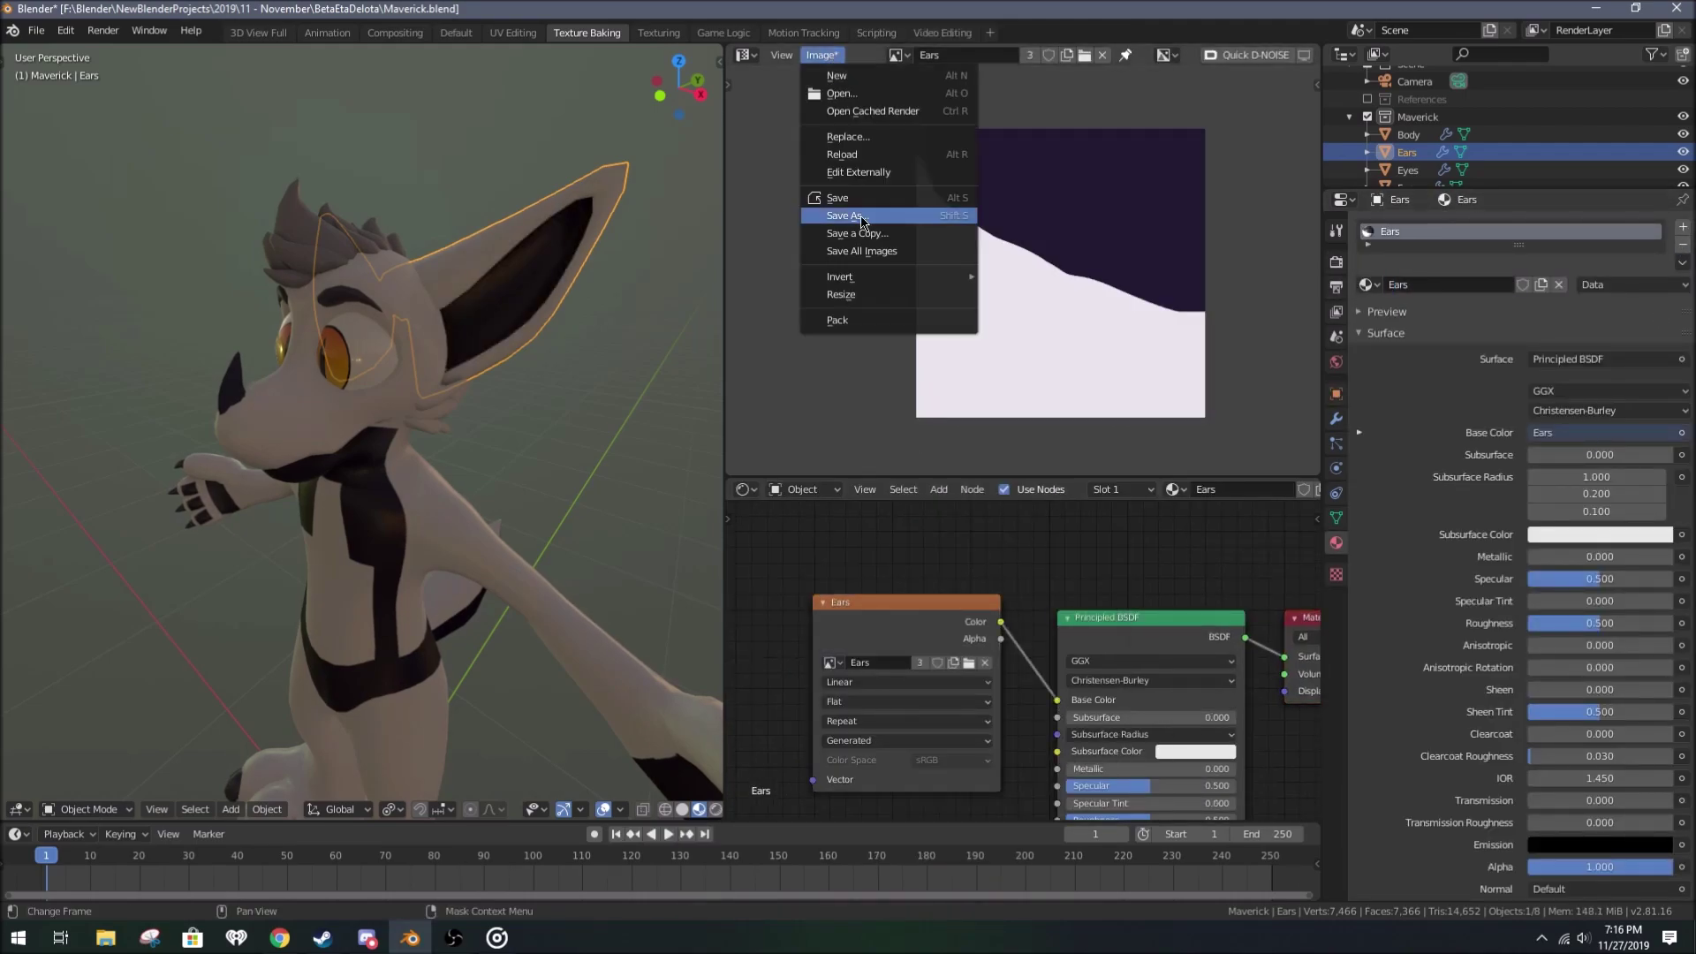
middle_drag(421, 415, 349, 315)
click(349, 315)
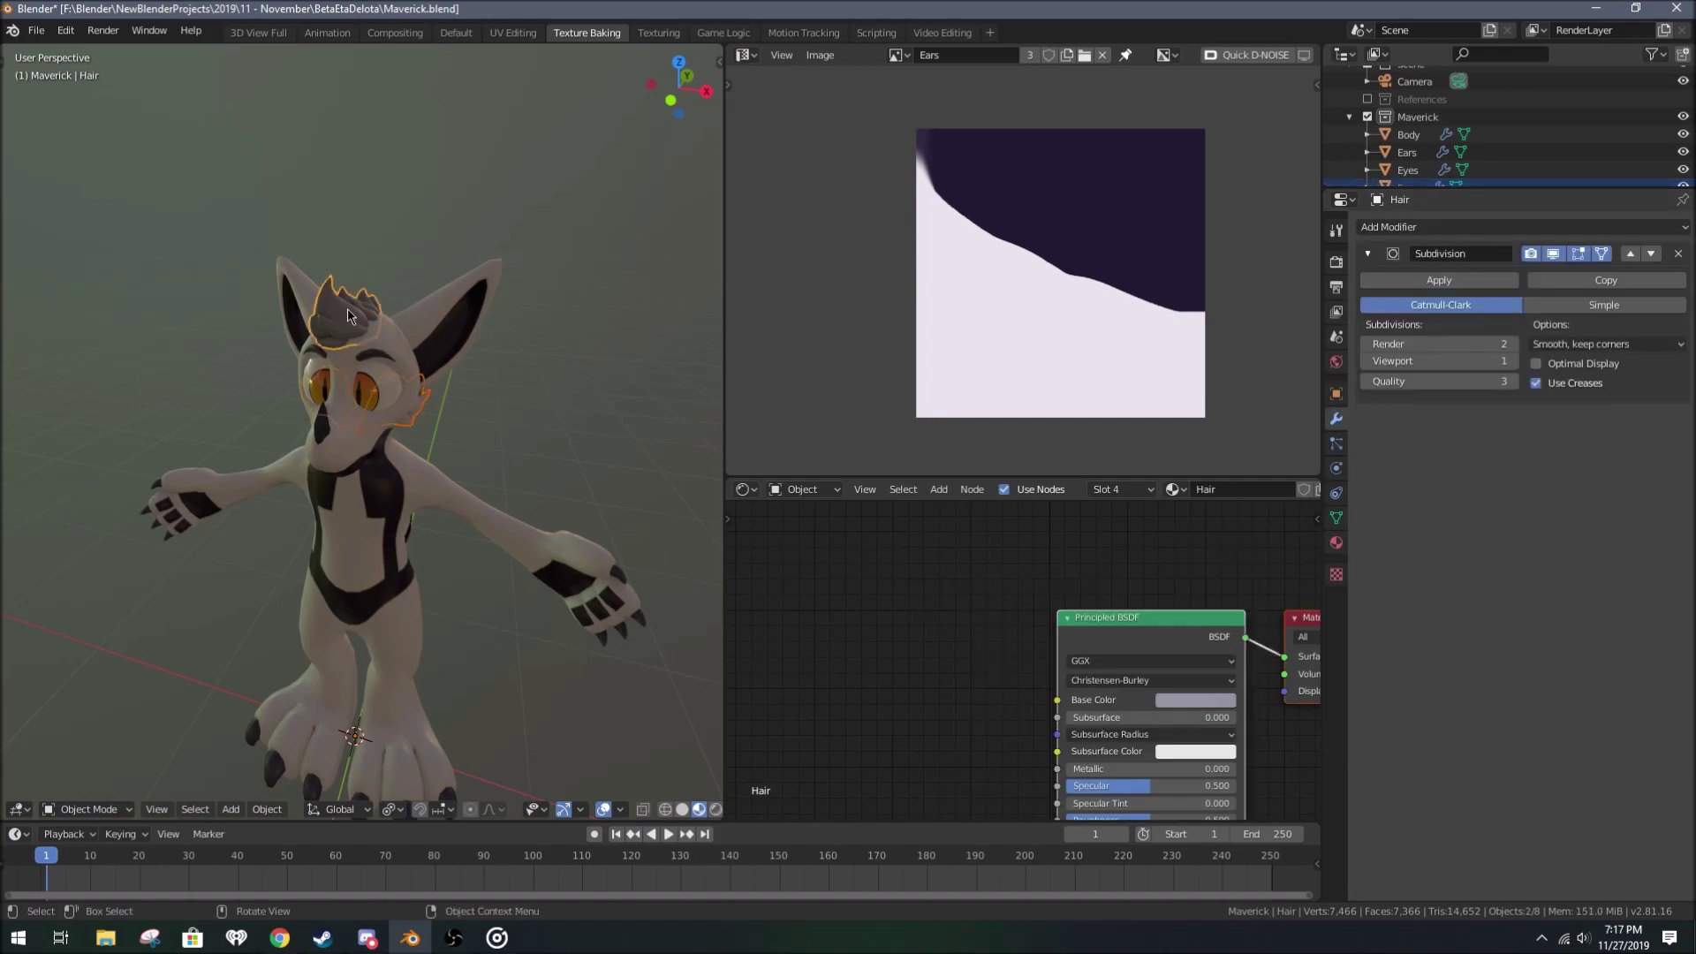
Step: UV-unwrap the fur mesh in Edit Mode
mouse_move(398, 397)
middle_down()
mouse_move(495, 353)
mouse_move(589, 368)
middle_up()
key(Tab)
key(u)
click(547, 321)
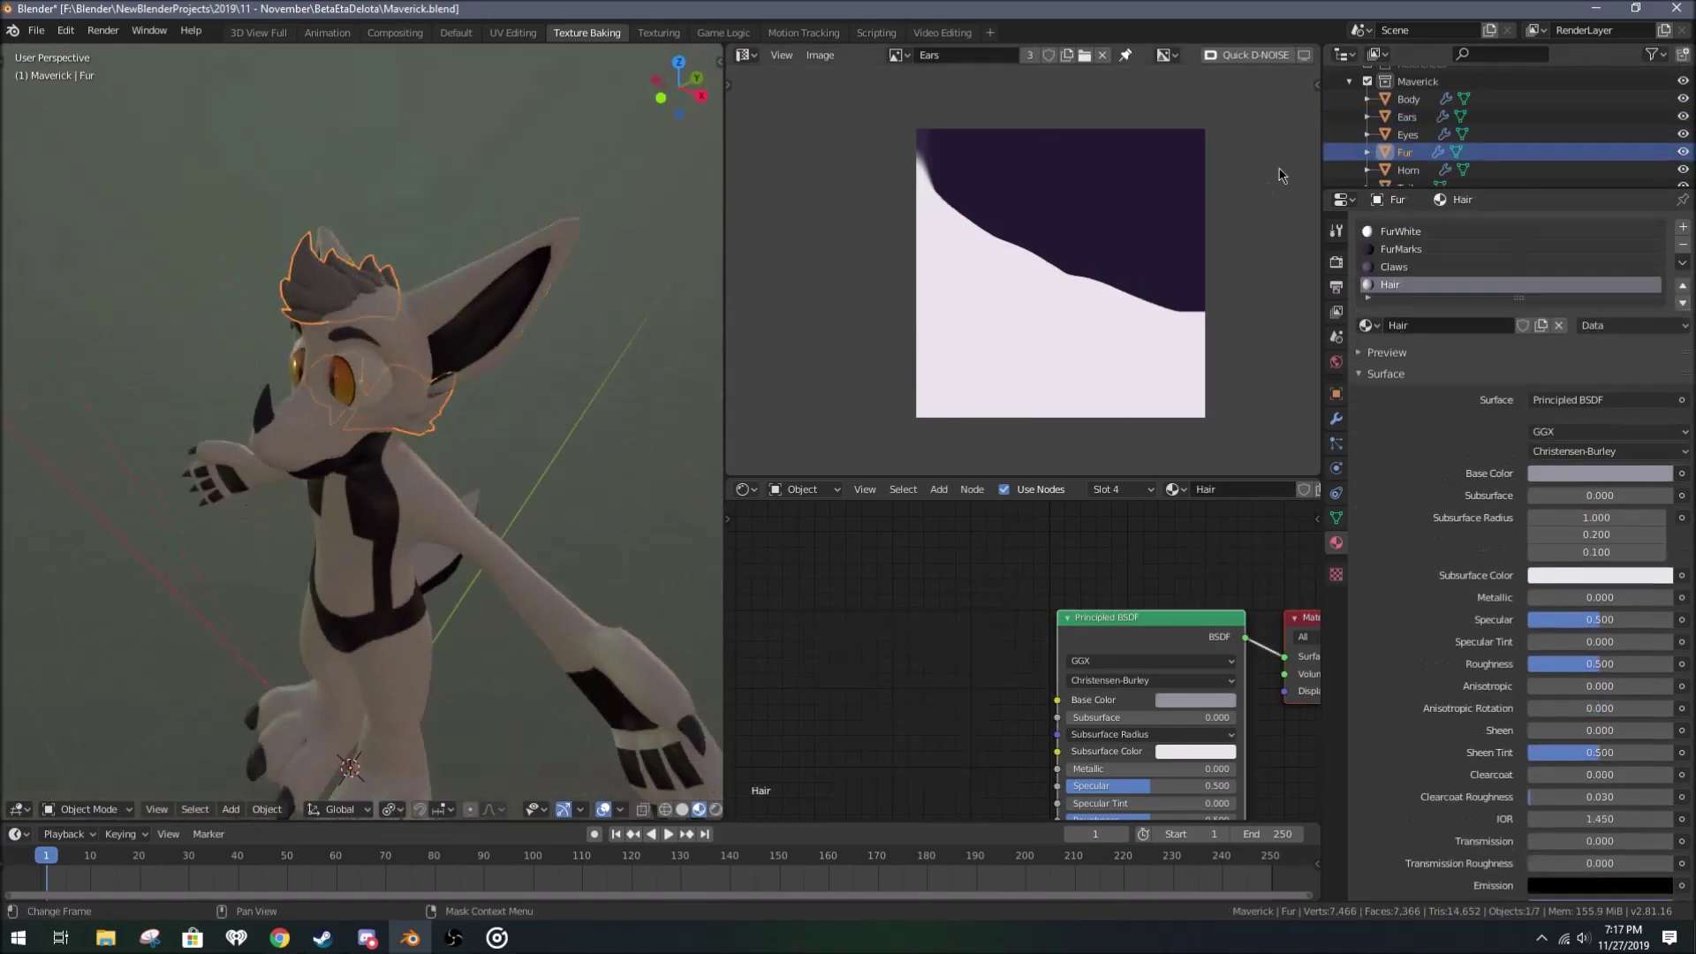
key(Tab)
Step: Start a new image for the fur's FurMarks material
click(1590, 248)
click(1102, 55)
click(1002, 56)
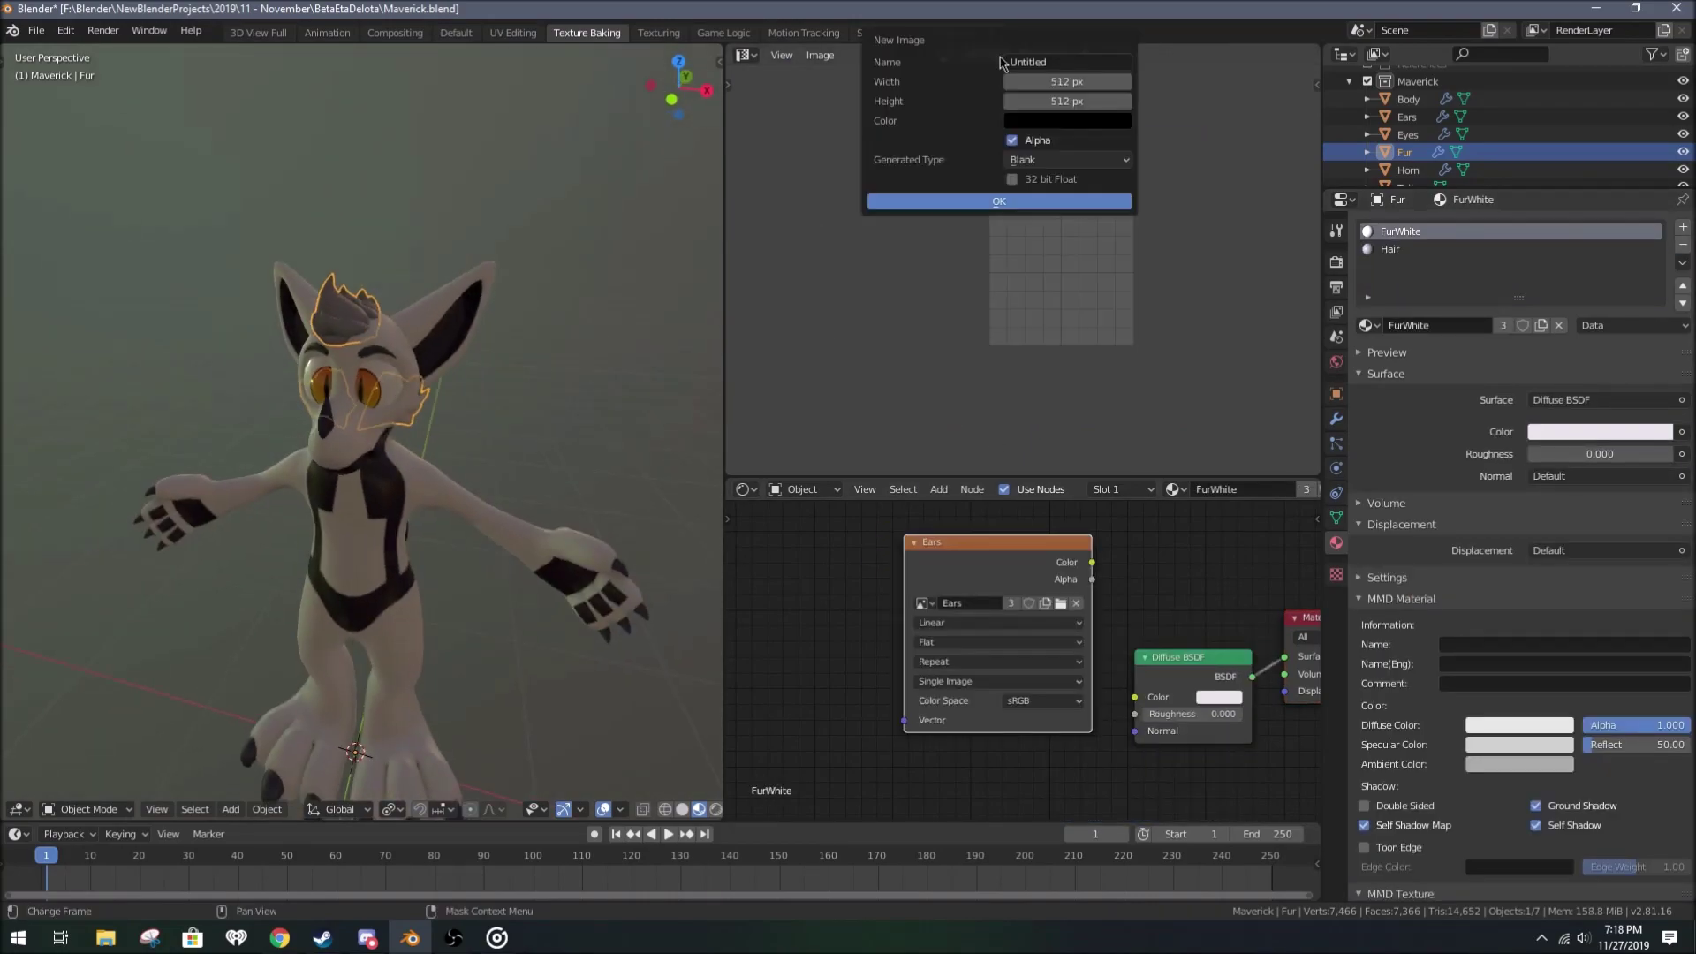
scroll(1060, 254, up, 5)
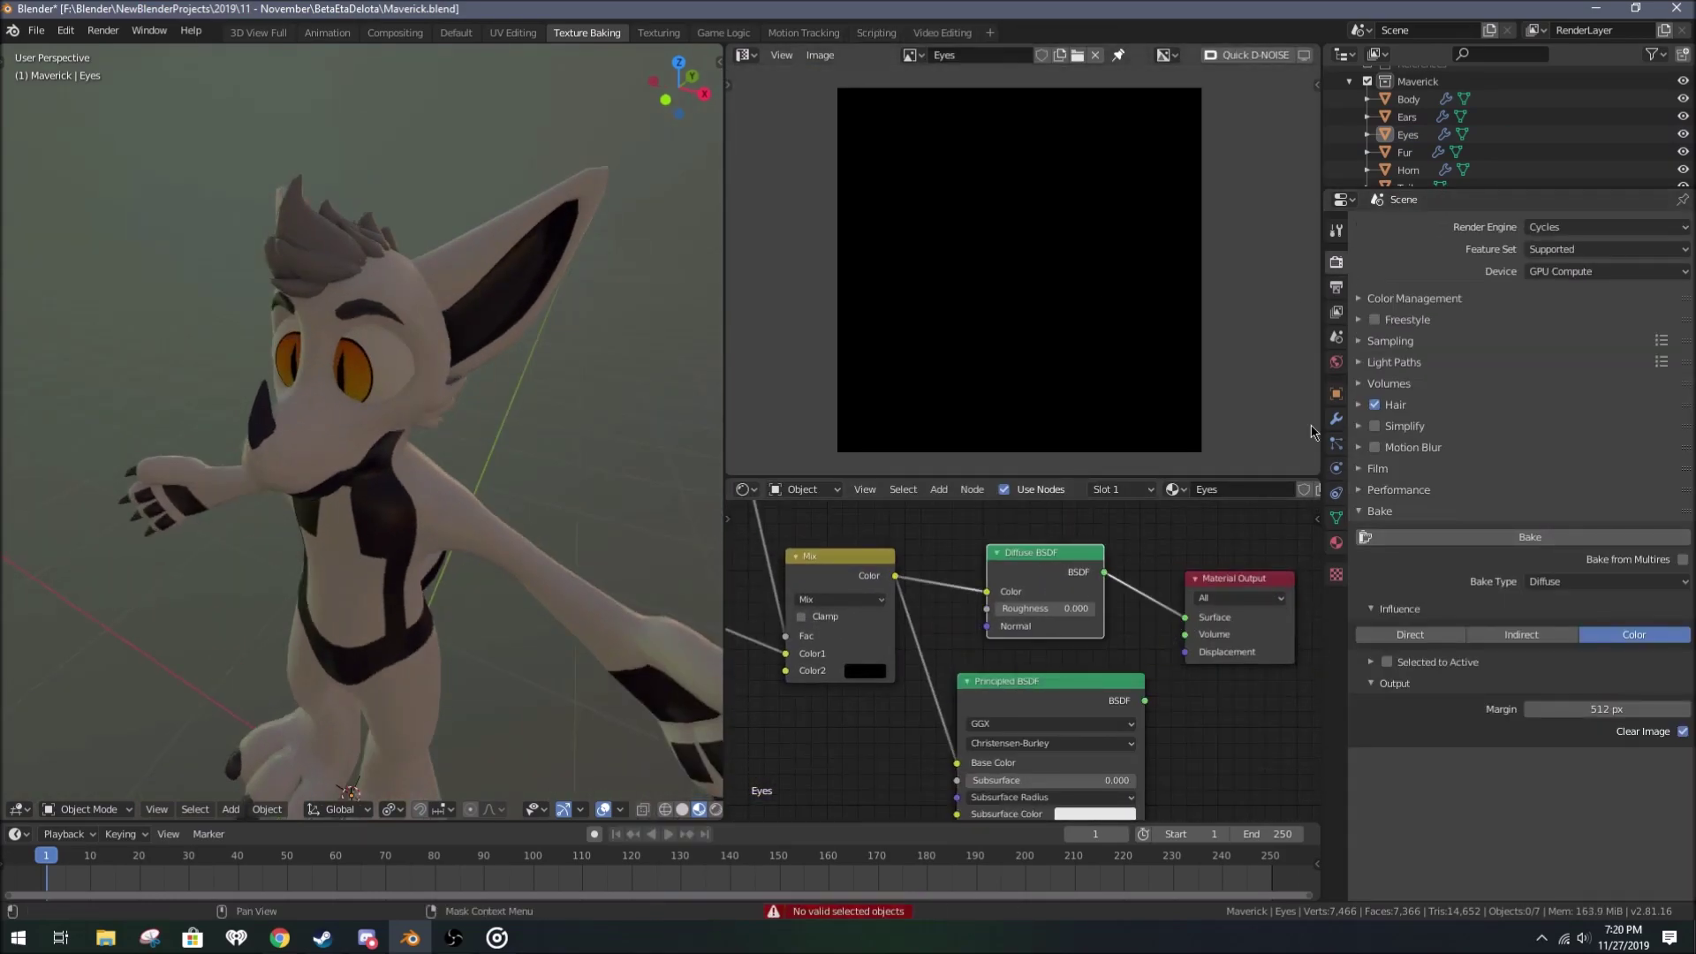
Step: Bake the eyes' colours into the Eyes image and save the baked eye texture
click(1431, 536)
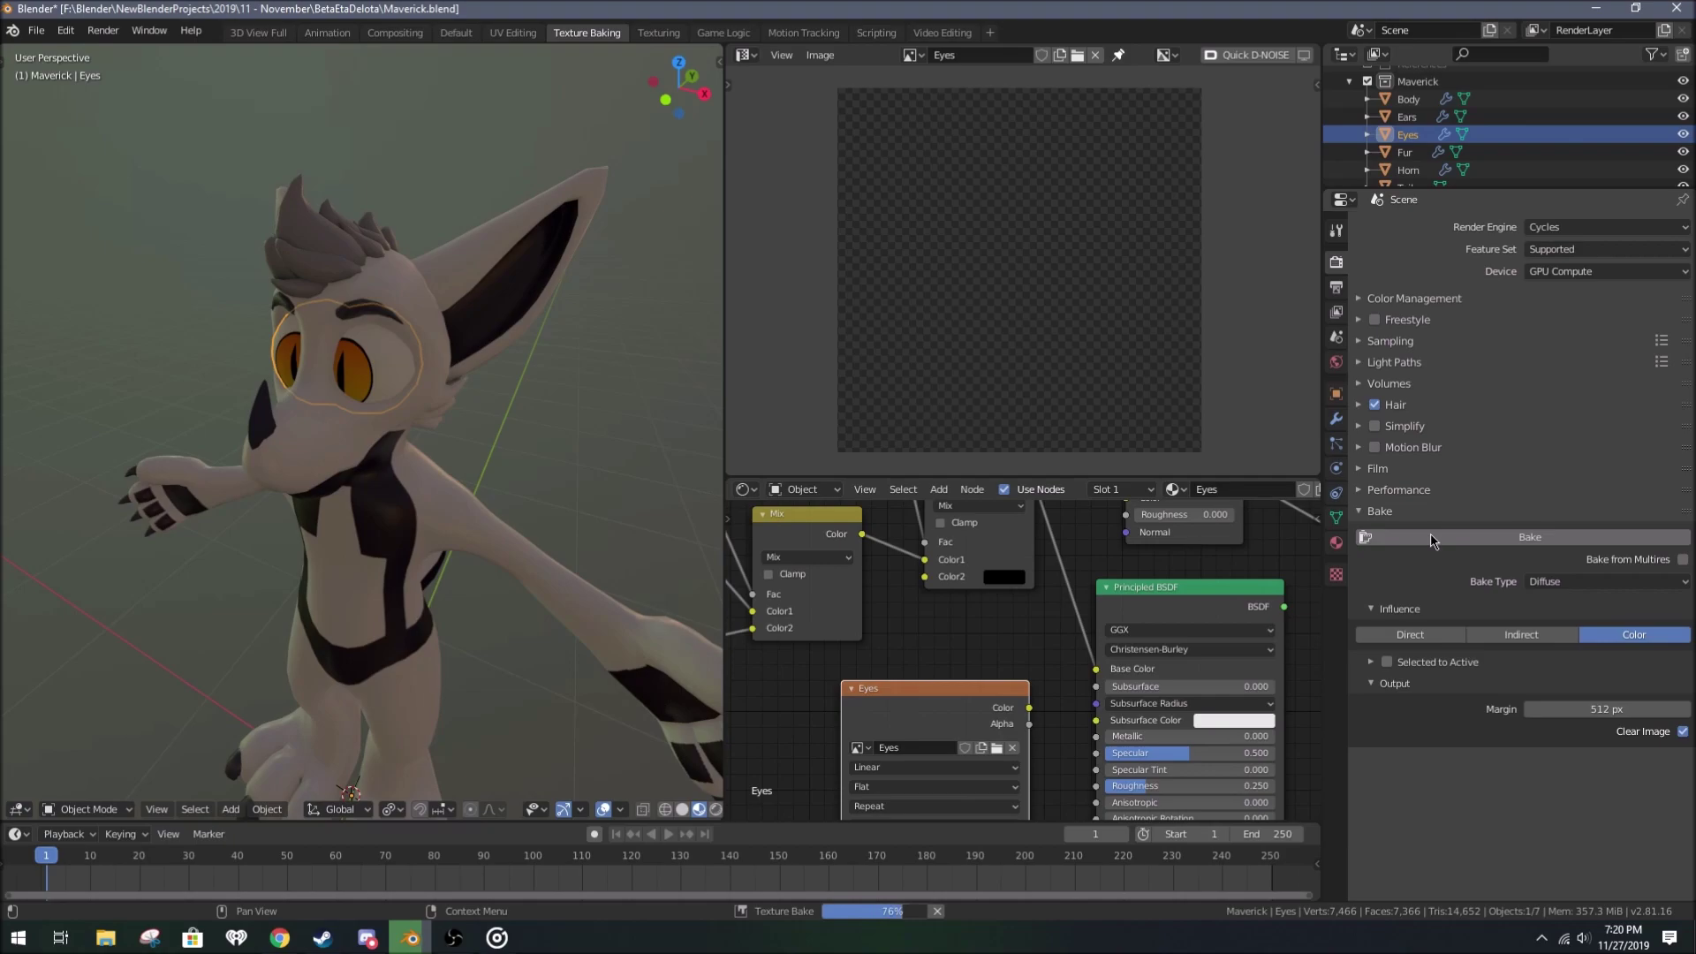
scroll(1090, 283, up, 3)
middle_drag(1104, 618, 844, 626)
scroll(387, 368, up, 6)
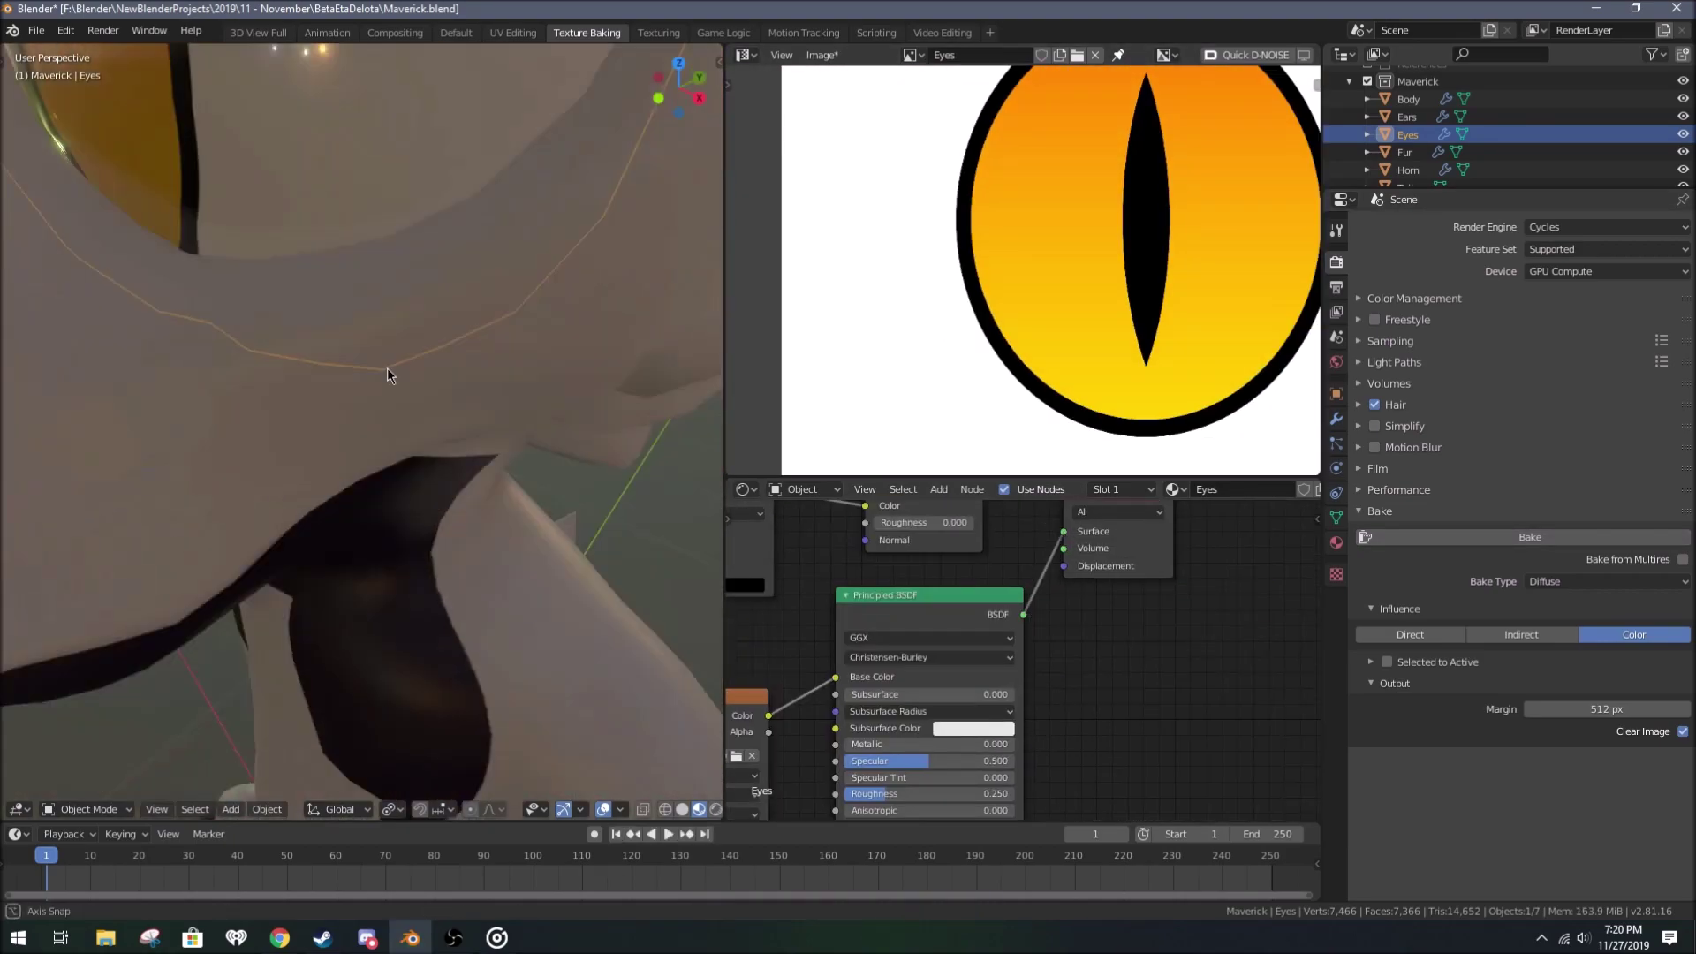
scroll(387, 368, down, 4)
scroll(406, 325, down, 4)
scroll(834, 325, down, 3)
key(shift+alt+s)
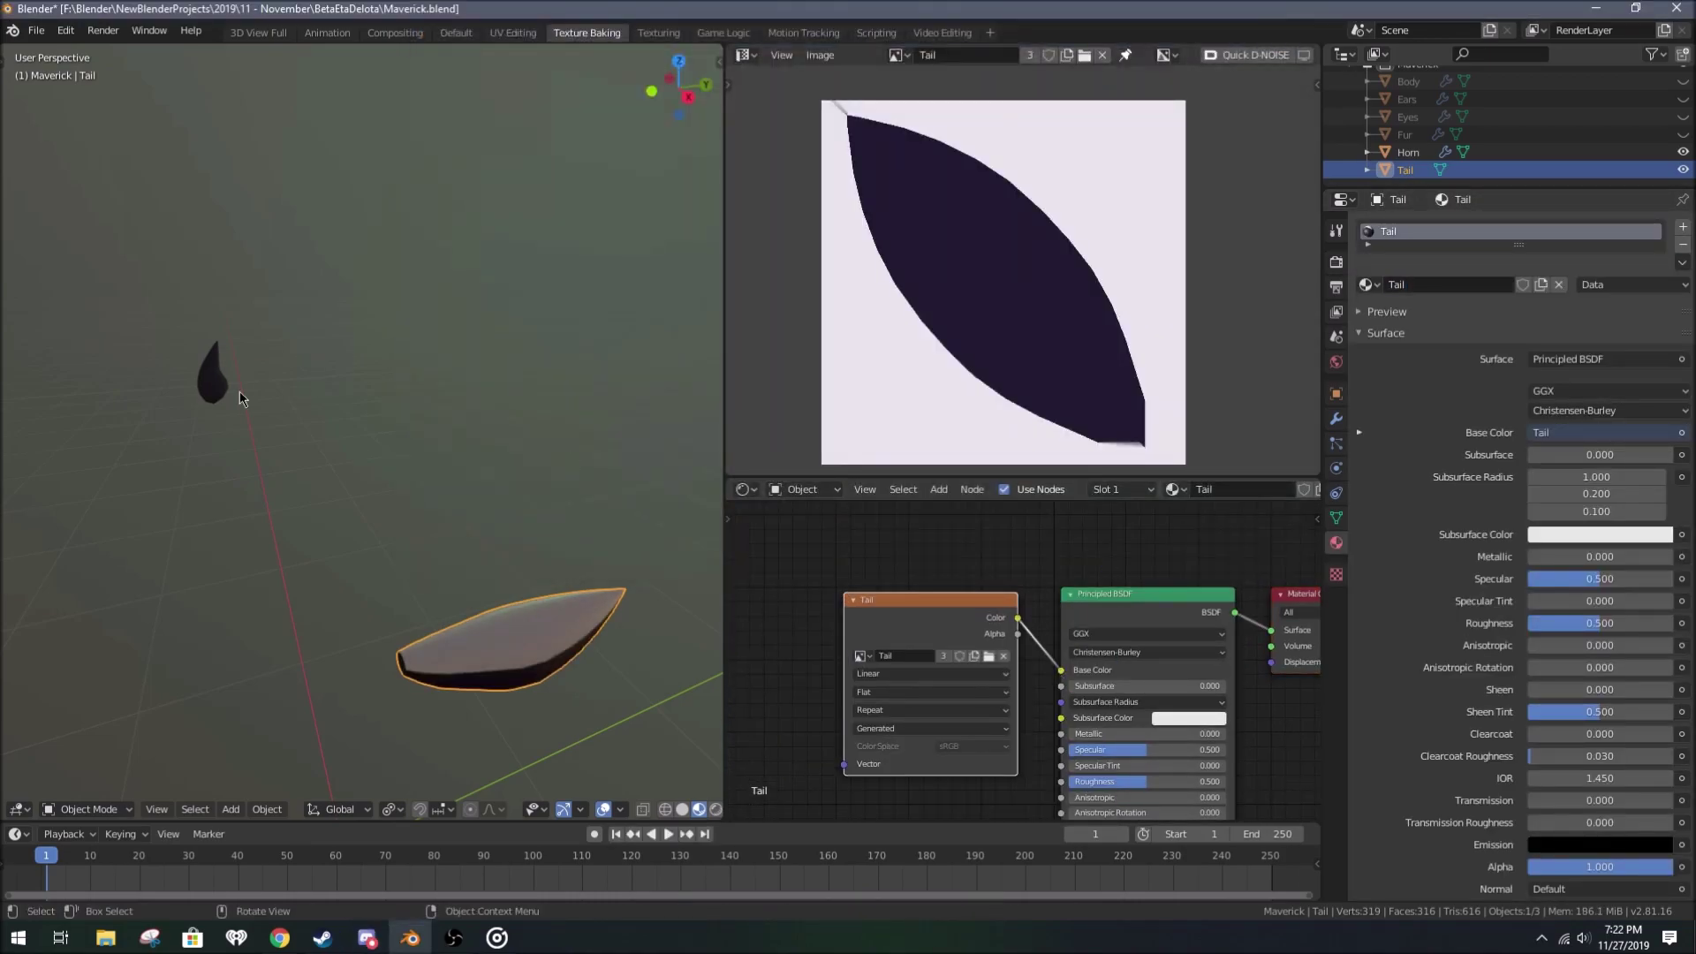
Step: Shrink the fur's UV islands, then select the tail object
key(a)
key(s)
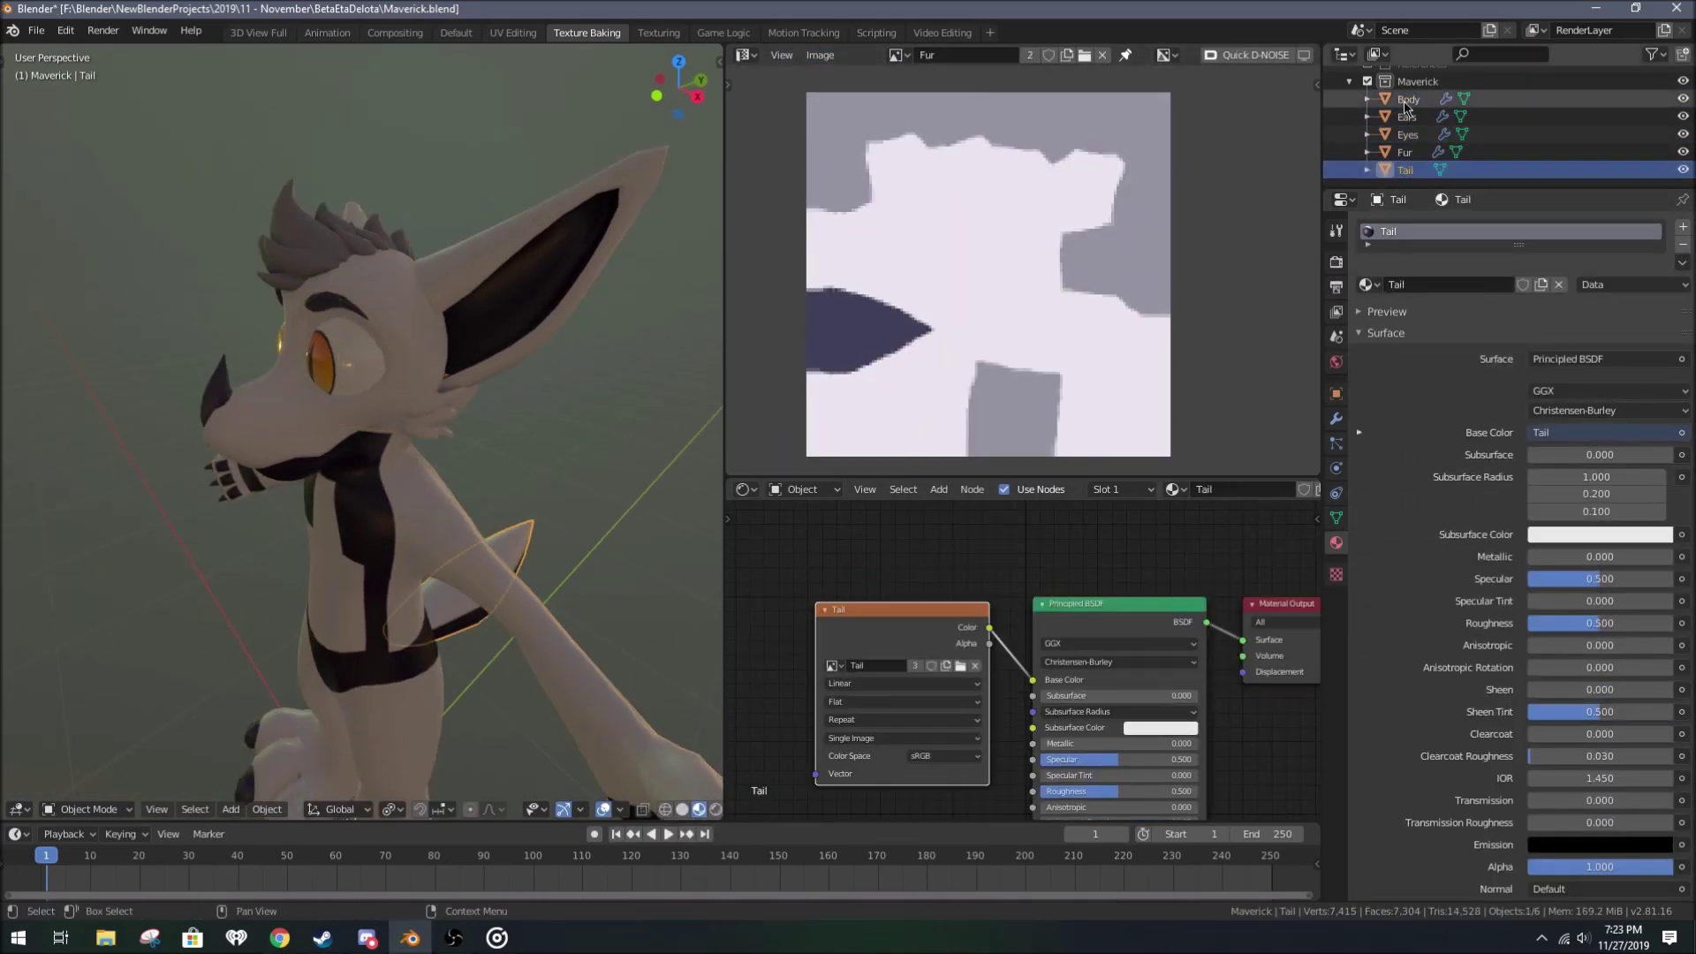
click(1404, 170)
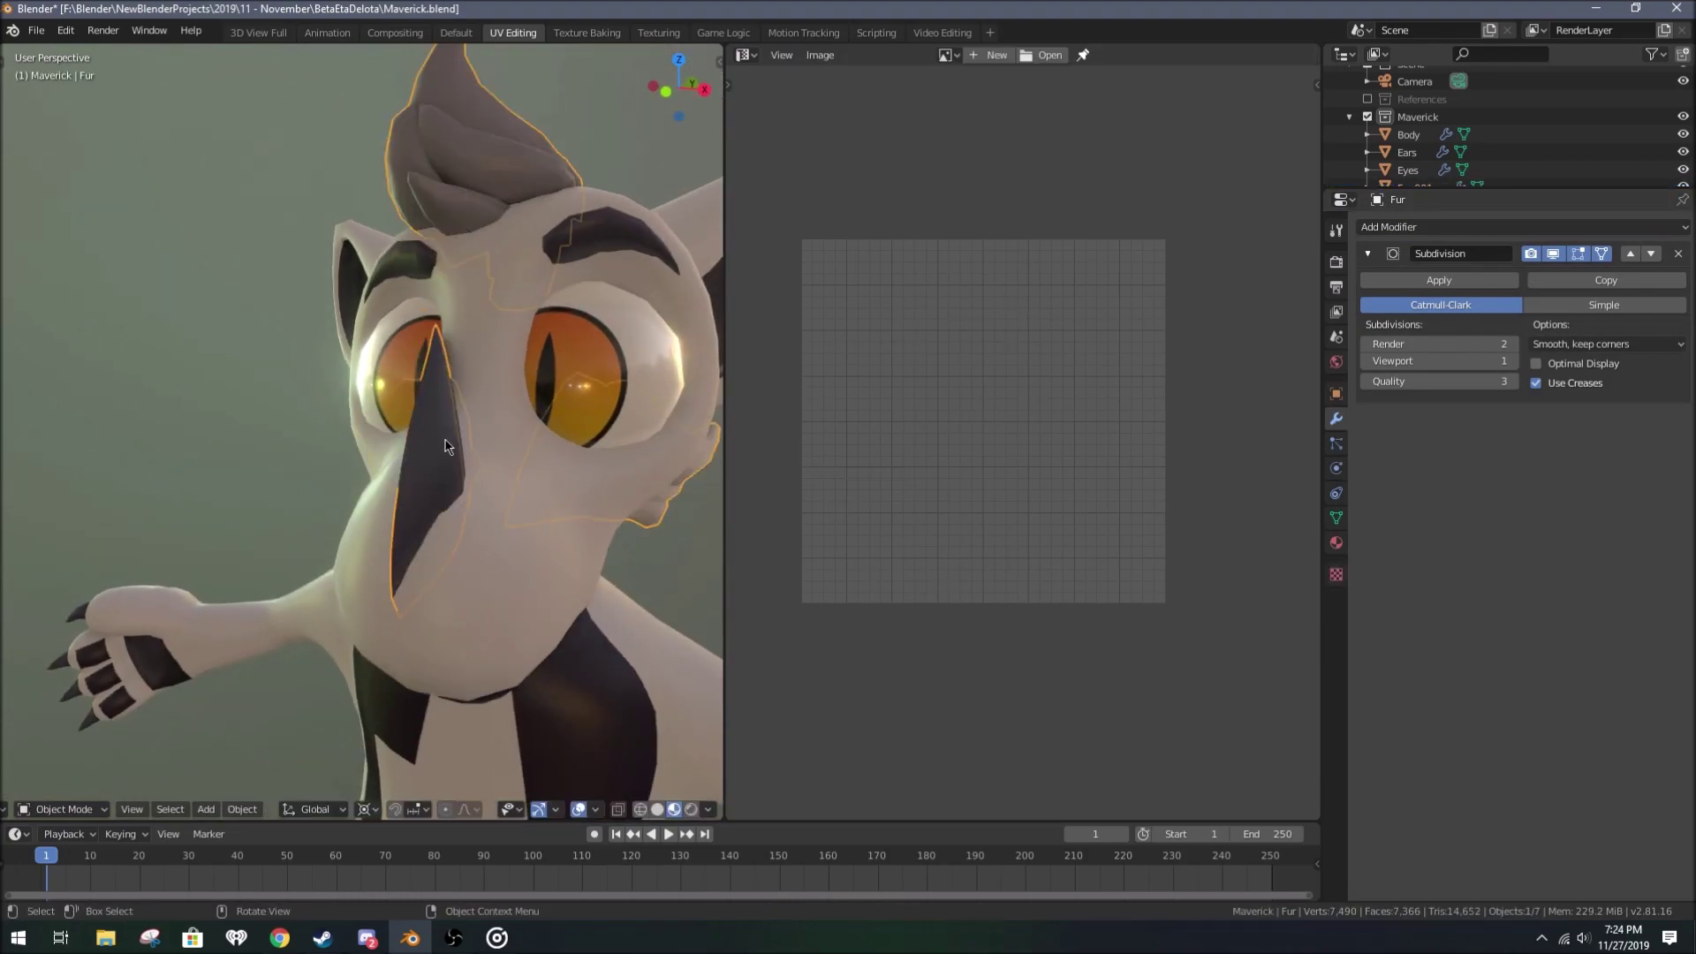
Step: Undo in the fur's Edit Mode to restore its Mirror modifier
key(Tab)
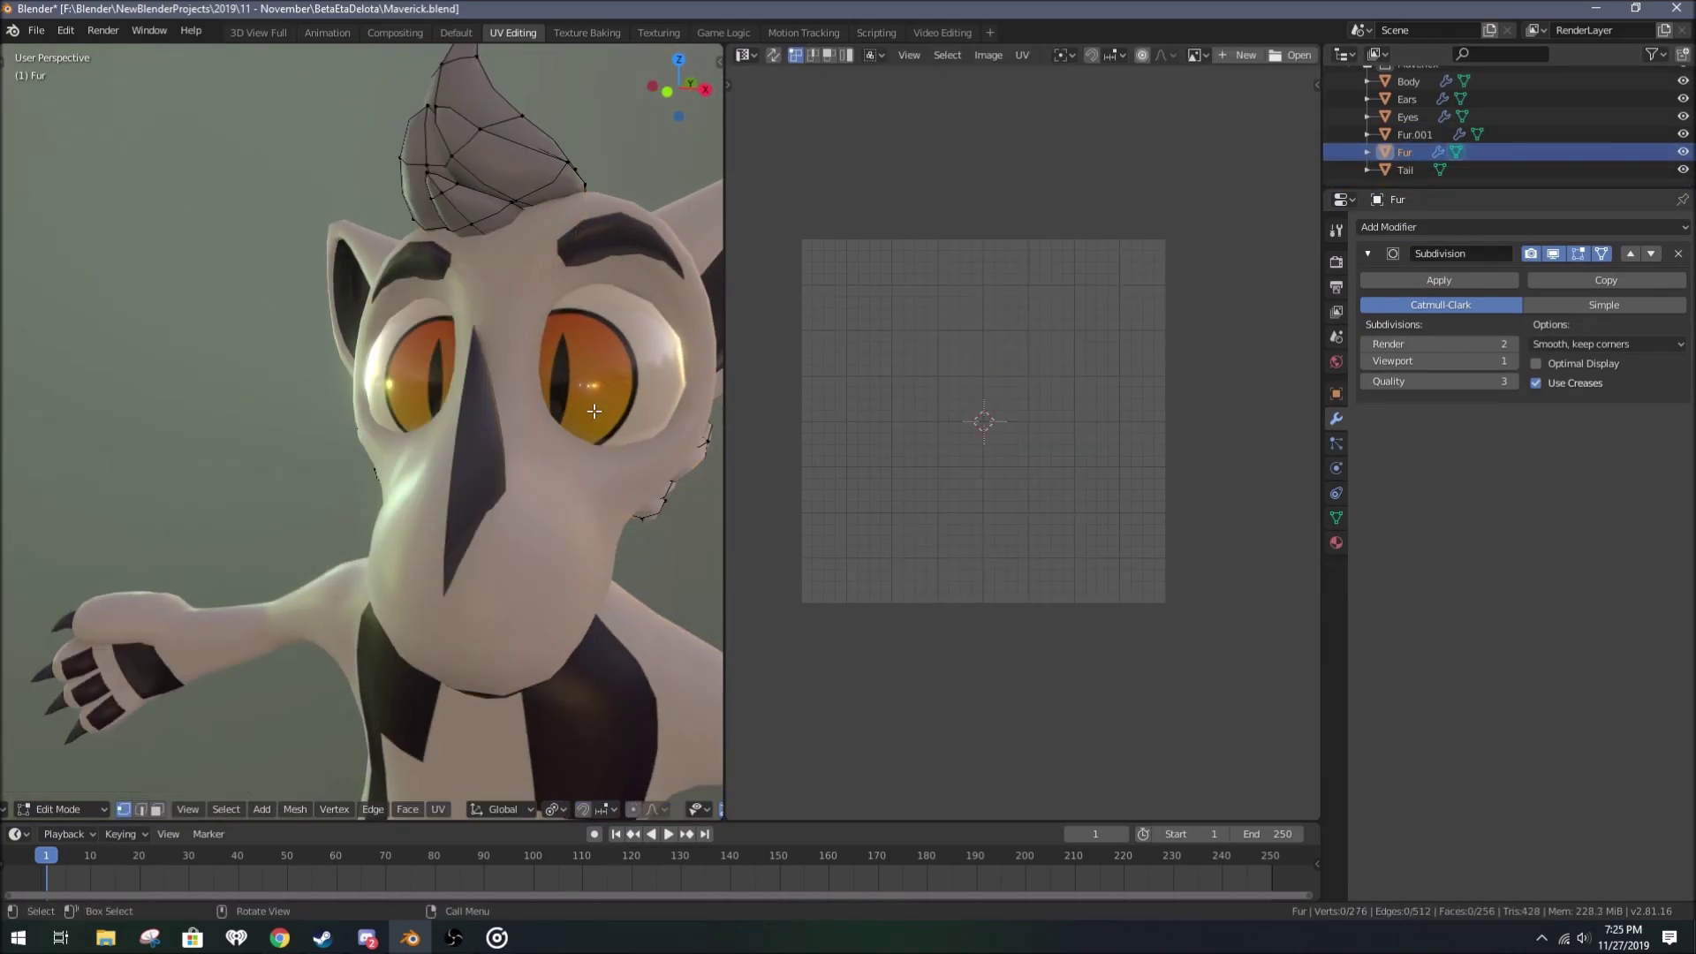
key(ctrl+z)
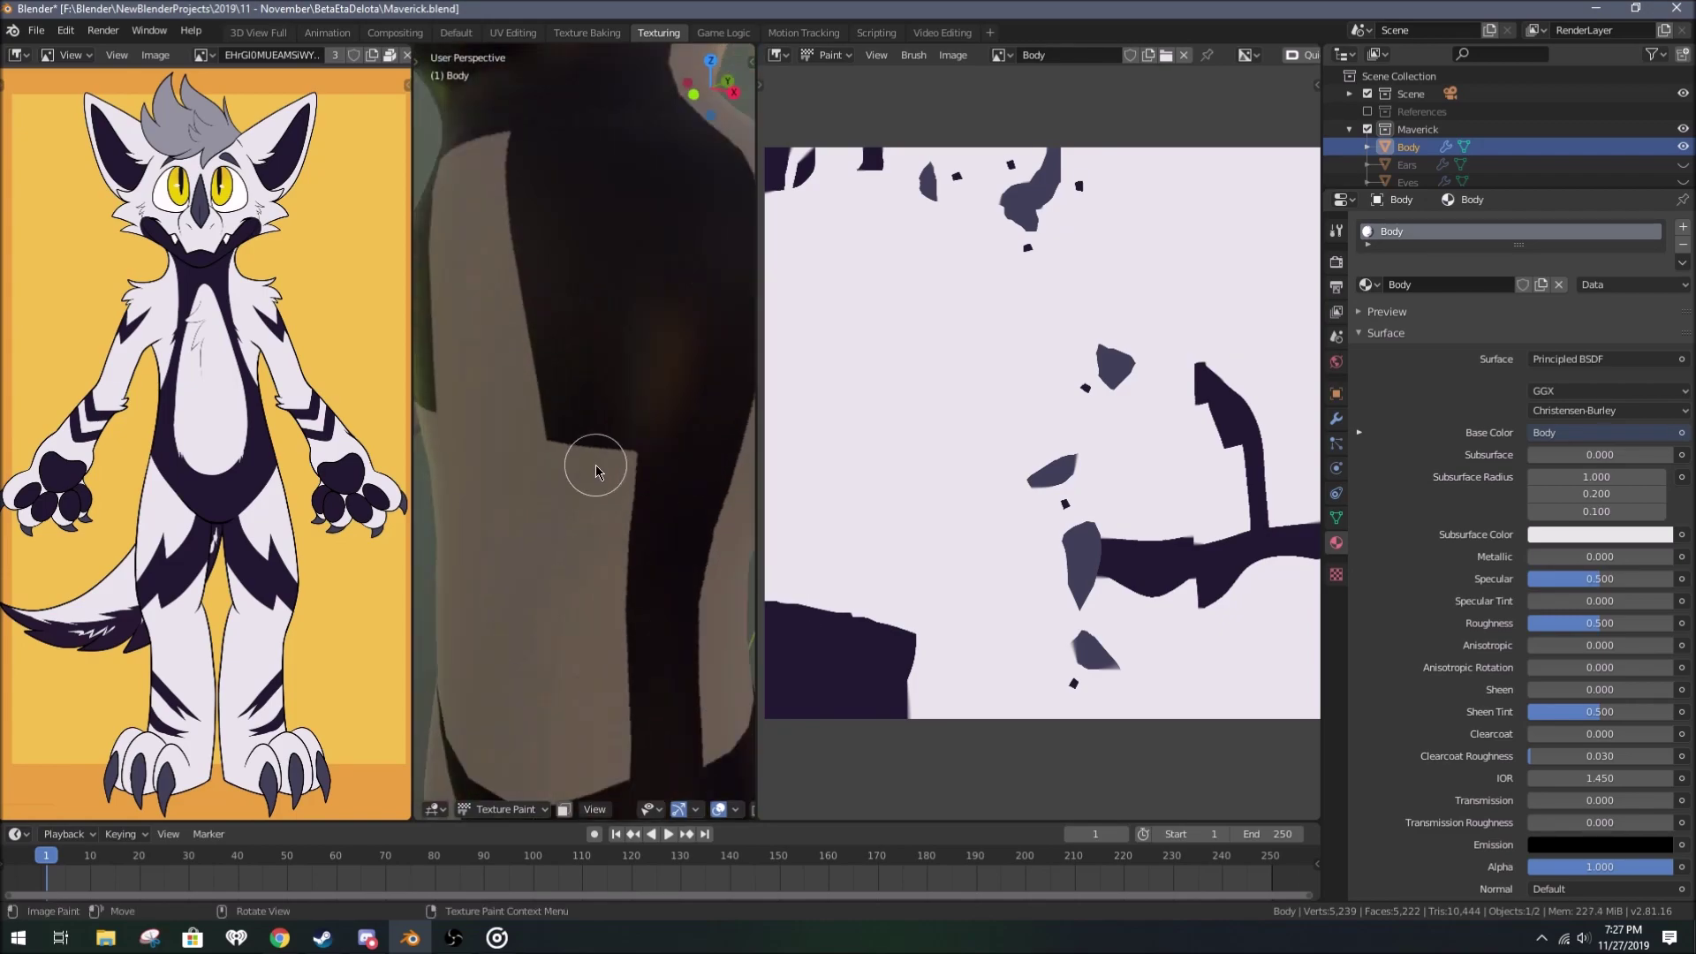
Step: Paint dark strokes onto the body, with the brush and colour panel shown
middle_drag(595, 467, 542, 436)
key(n)
key(n)
drag(507, 362, 554, 521)
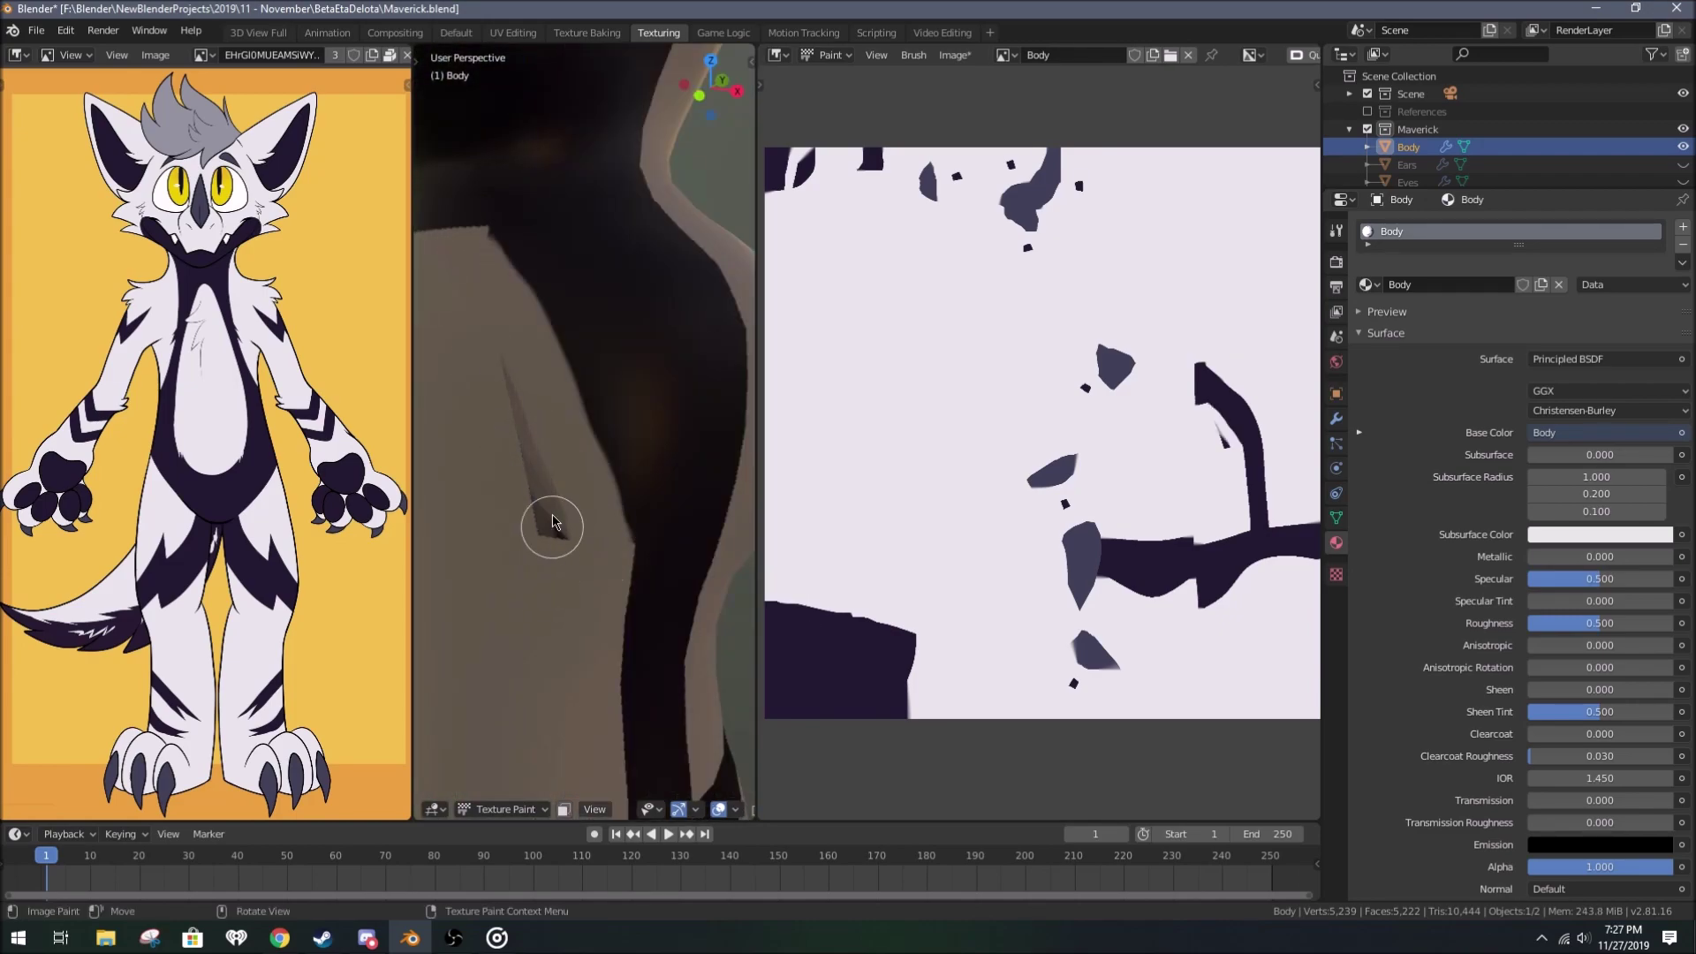
mouse_move(514, 315)
middle_down()
mouse_move(587, 284)
mouse_move(560, 398)
middle_up()
key(n)
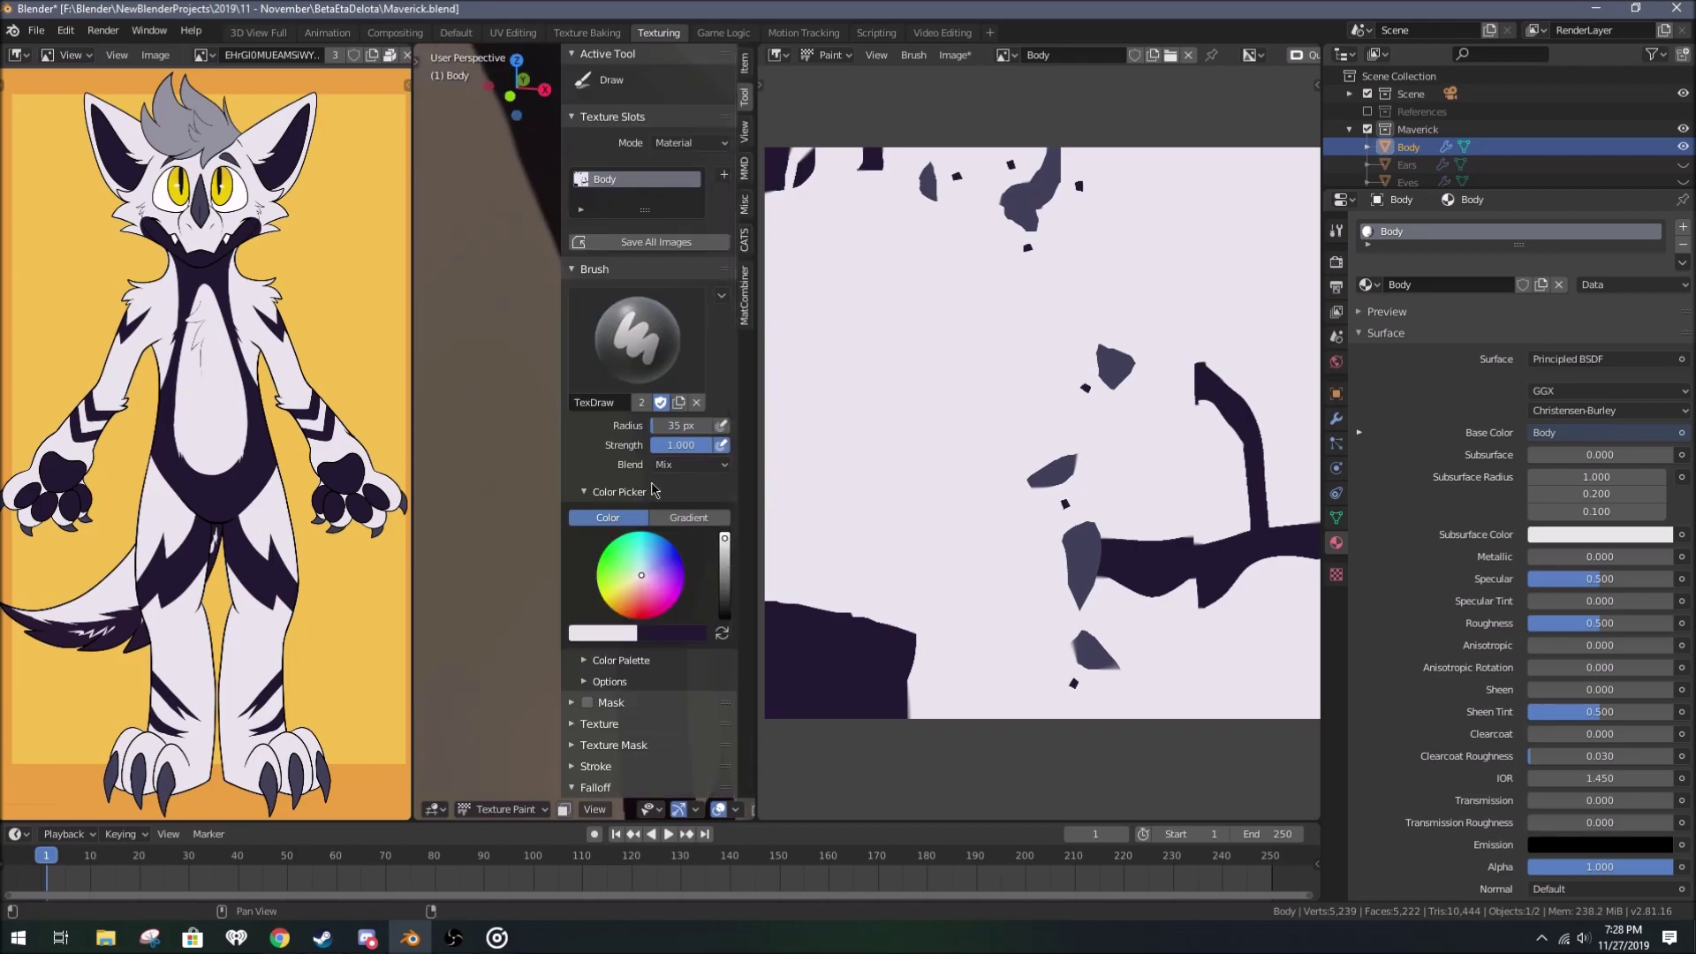
Step: Orbit around the body to check the painted stripe, leg and side edge
key(n)
middle_drag(651, 475, 544, 382)
mouse_move(583, 572)
middle_down()
mouse_move(674, 568)
mouse_move(615, 557)
middle_up()
key(n)
key(n)
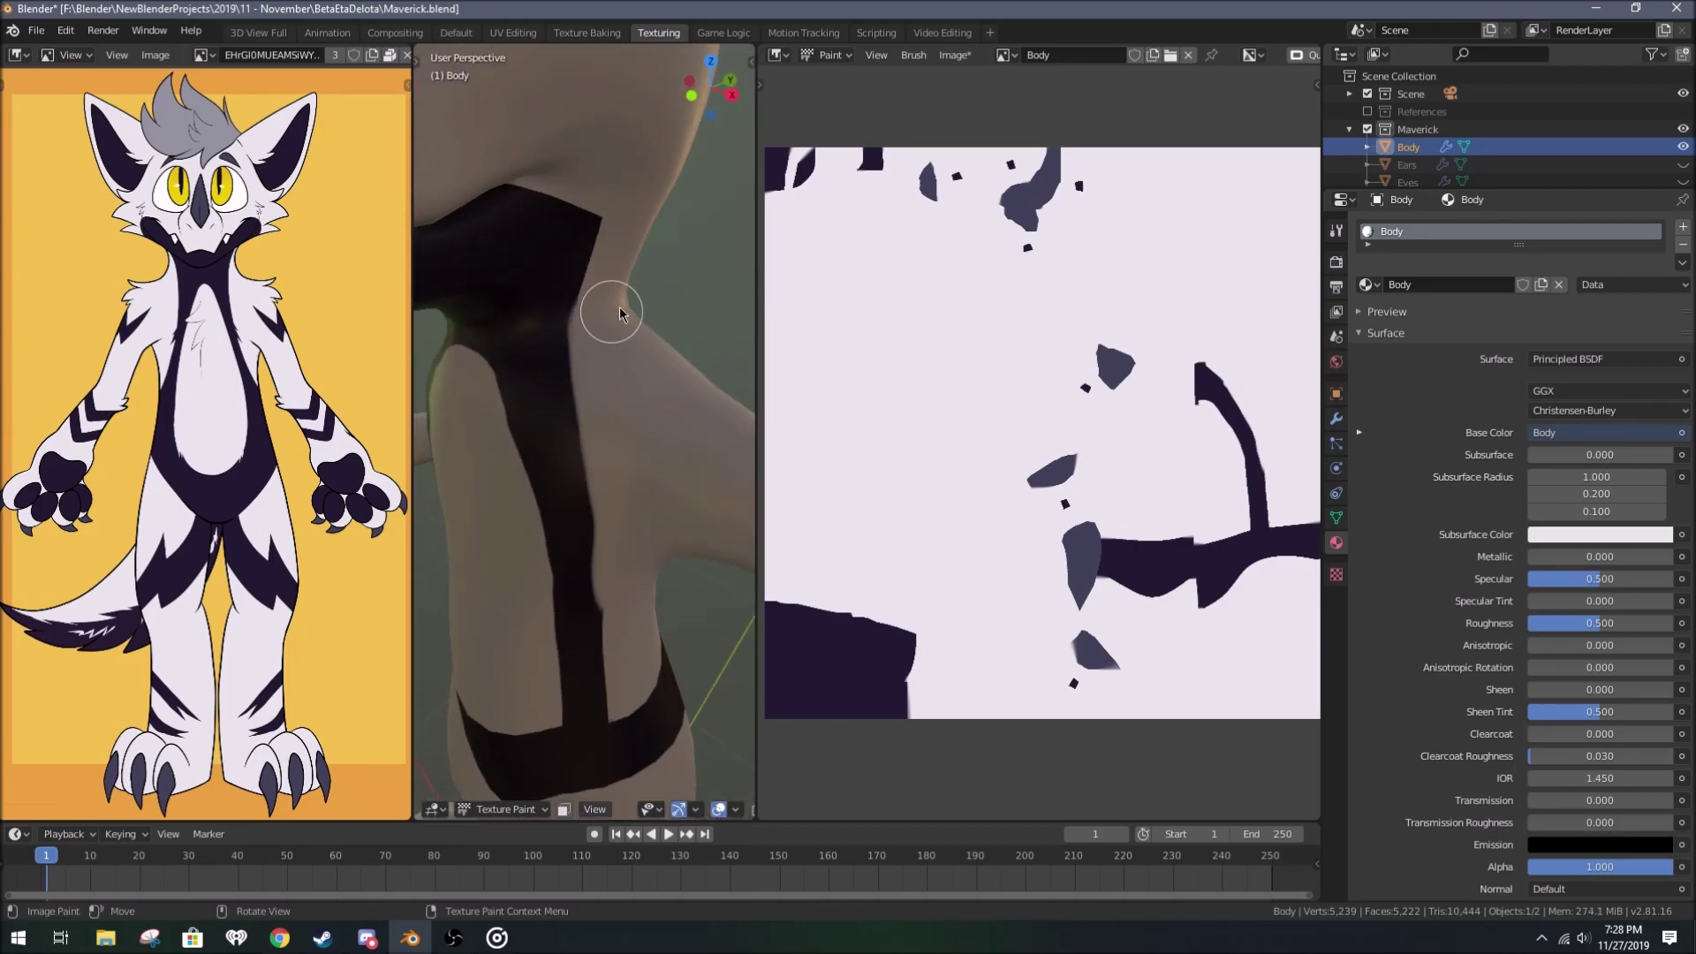
mouse_move(620, 314)
middle_down()
mouse_move(663, 189)
mouse_move(651, 462)
mouse_move(665, 432)
middle_up()
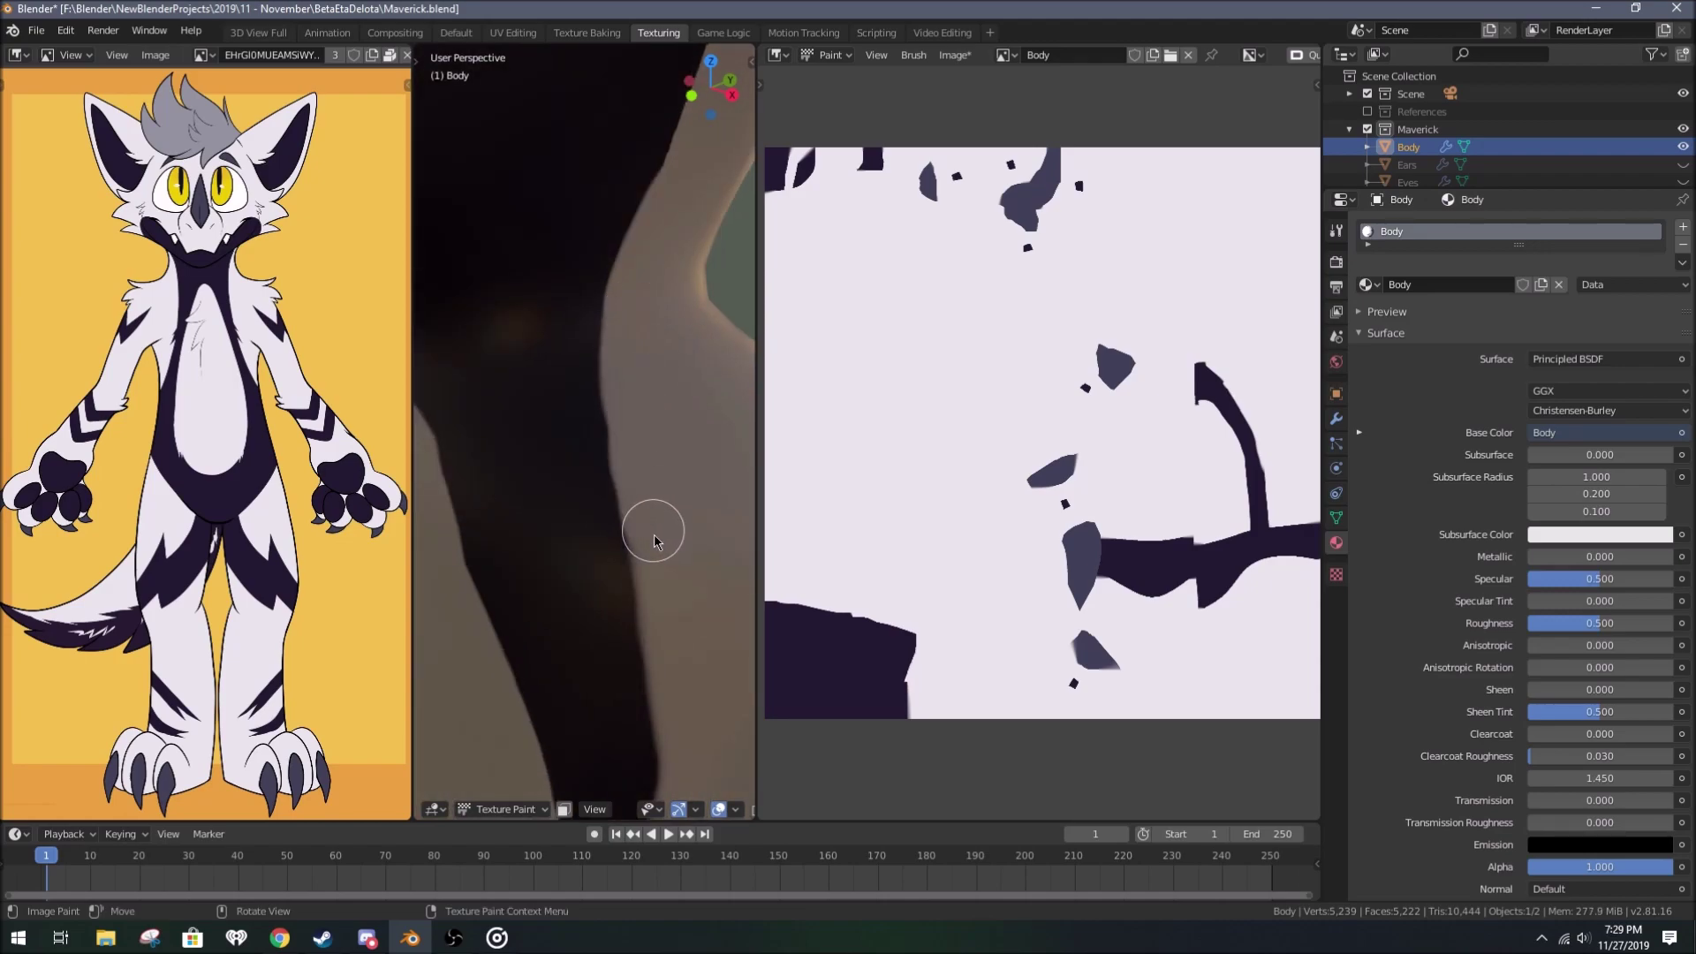
mouse_move(654, 534)
middle_down()
mouse_move(591, 321)
mouse_move(627, 592)
mouse_move(521, 330)
mouse_move(568, 341)
mouse_move(485, 394)
mouse_move(606, 485)
mouse_move(601, 424)
mouse_move(674, 379)
mouse_move(668, 404)
middle_up()
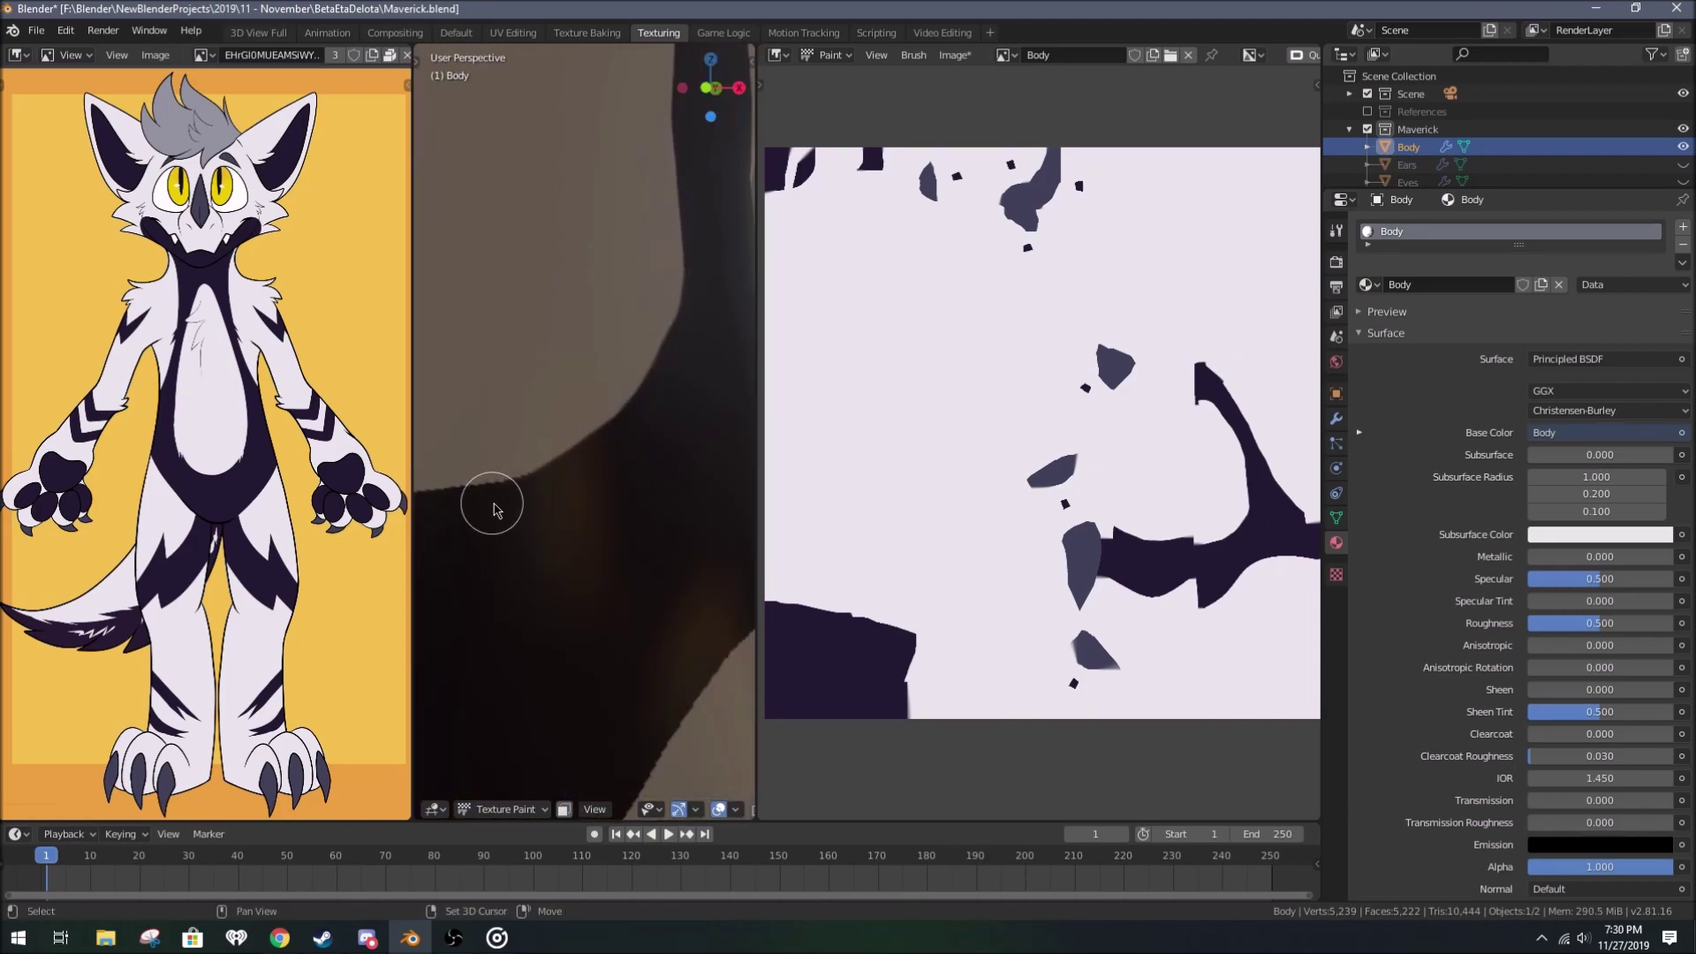
mouse_move(493, 510)
middle_down()
mouse_move(844, 172)
mouse_move(618, 124)
middle_up()
Step: Orbit to view the chest marking, torso and legs, including from below
key(t)
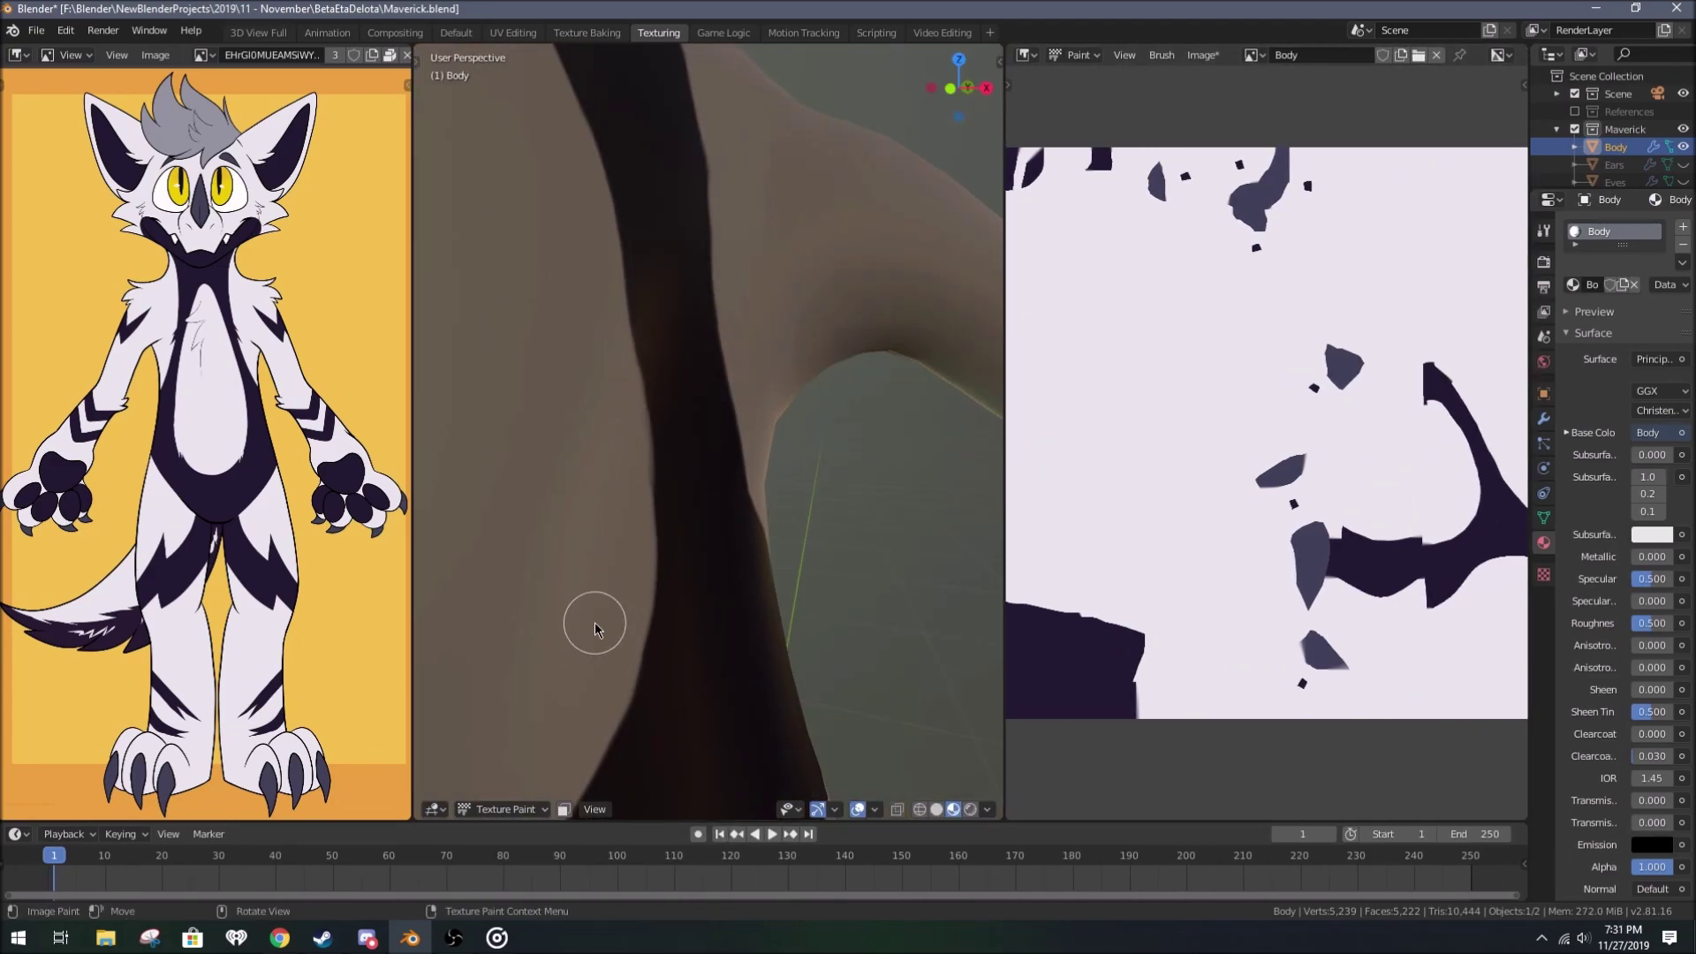
mouse_move(623, 526)
middle_down()
mouse_move(575, 458)
mouse_move(719, 379)
mouse_move(856, 523)
mouse_move(666, 303)
mouse_move(673, 263)
mouse_move(644, 368)
mouse_move(776, 379)
mouse_move(799, 451)
mouse_move(862, 487)
mouse_move(845, 225)
middle_up()
mouse_move(792, 279)
middle_down()
mouse_move(866, 598)
mouse_move(798, 607)
middle_up()
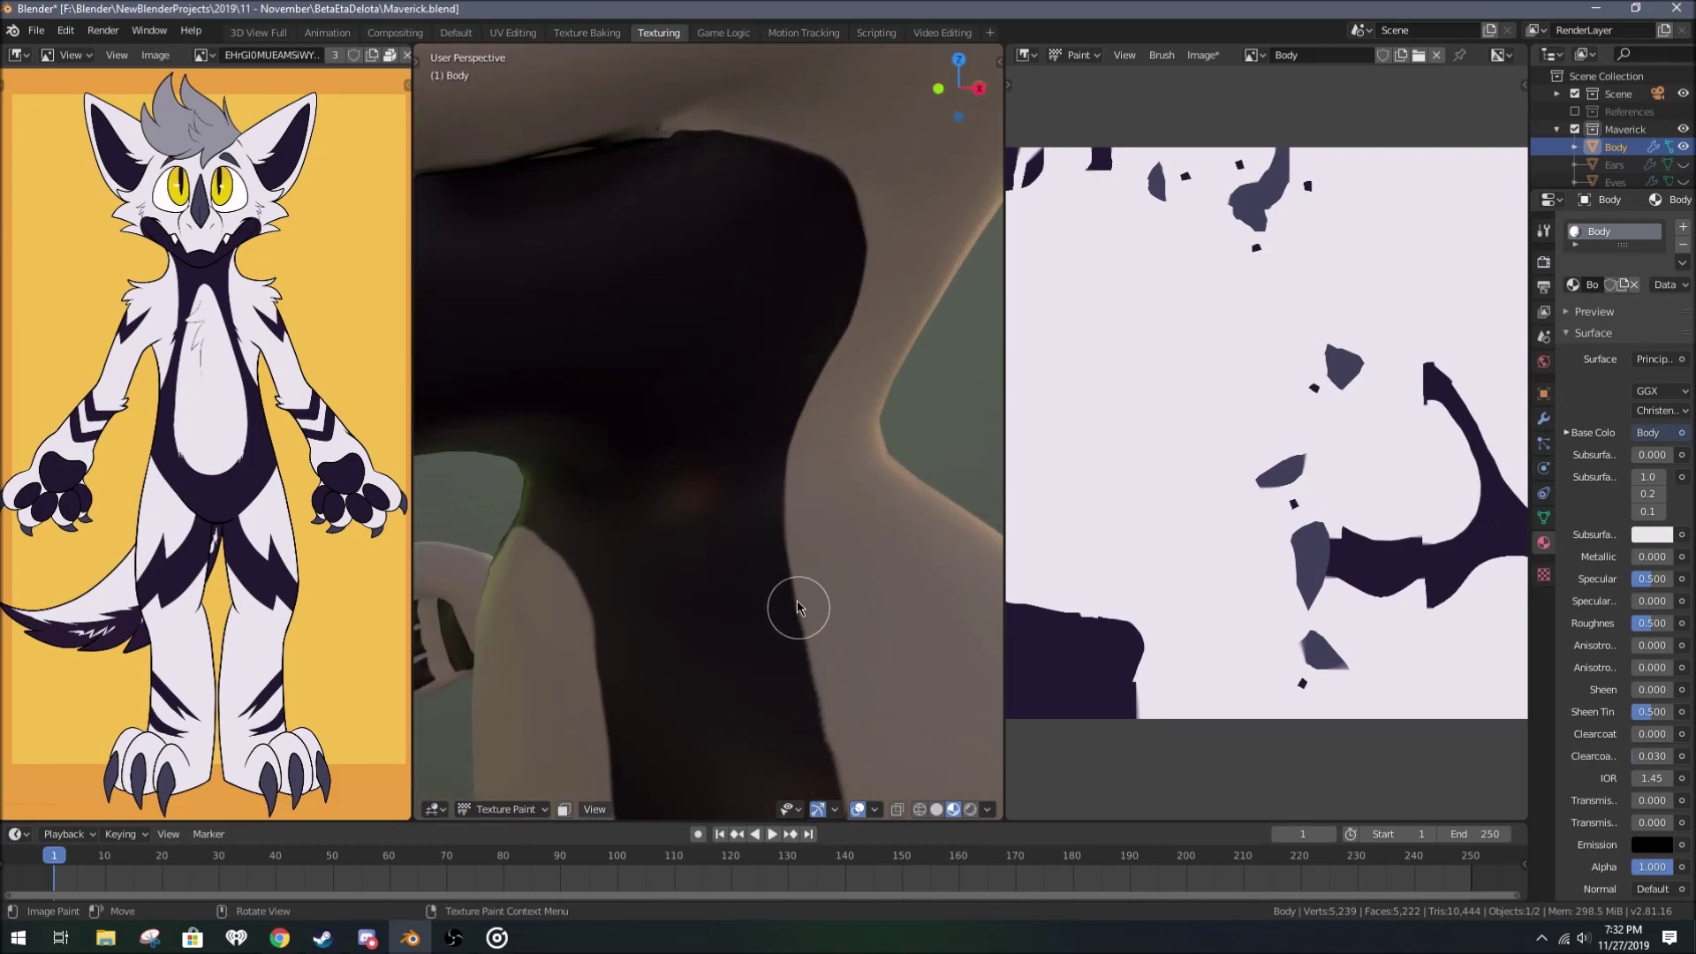
mouse_move(853, 310)
middle_down()
mouse_move(659, 368)
mouse_move(772, 469)
mouse_move(812, 378)
middle_up()
scroll(813, 378, down, 3)
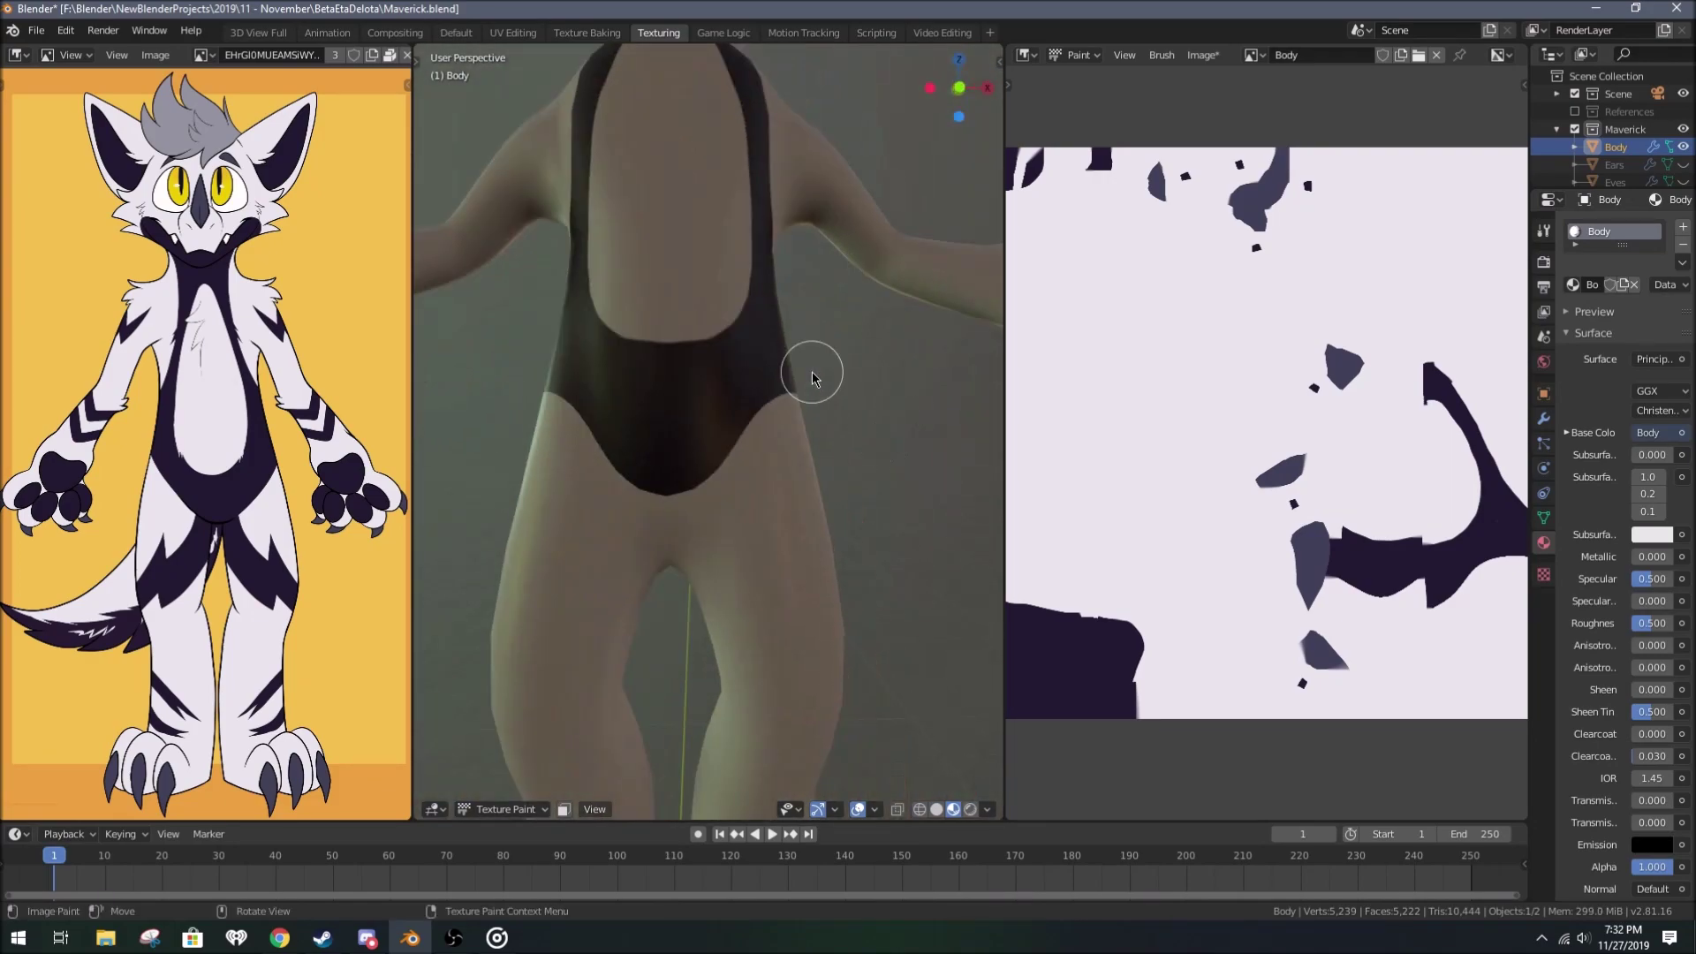
mouse_move(785, 55)
middle_down()
mouse_move(746, 503)
mouse_move(641, 678)
mouse_move(537, 576)
middle_up()
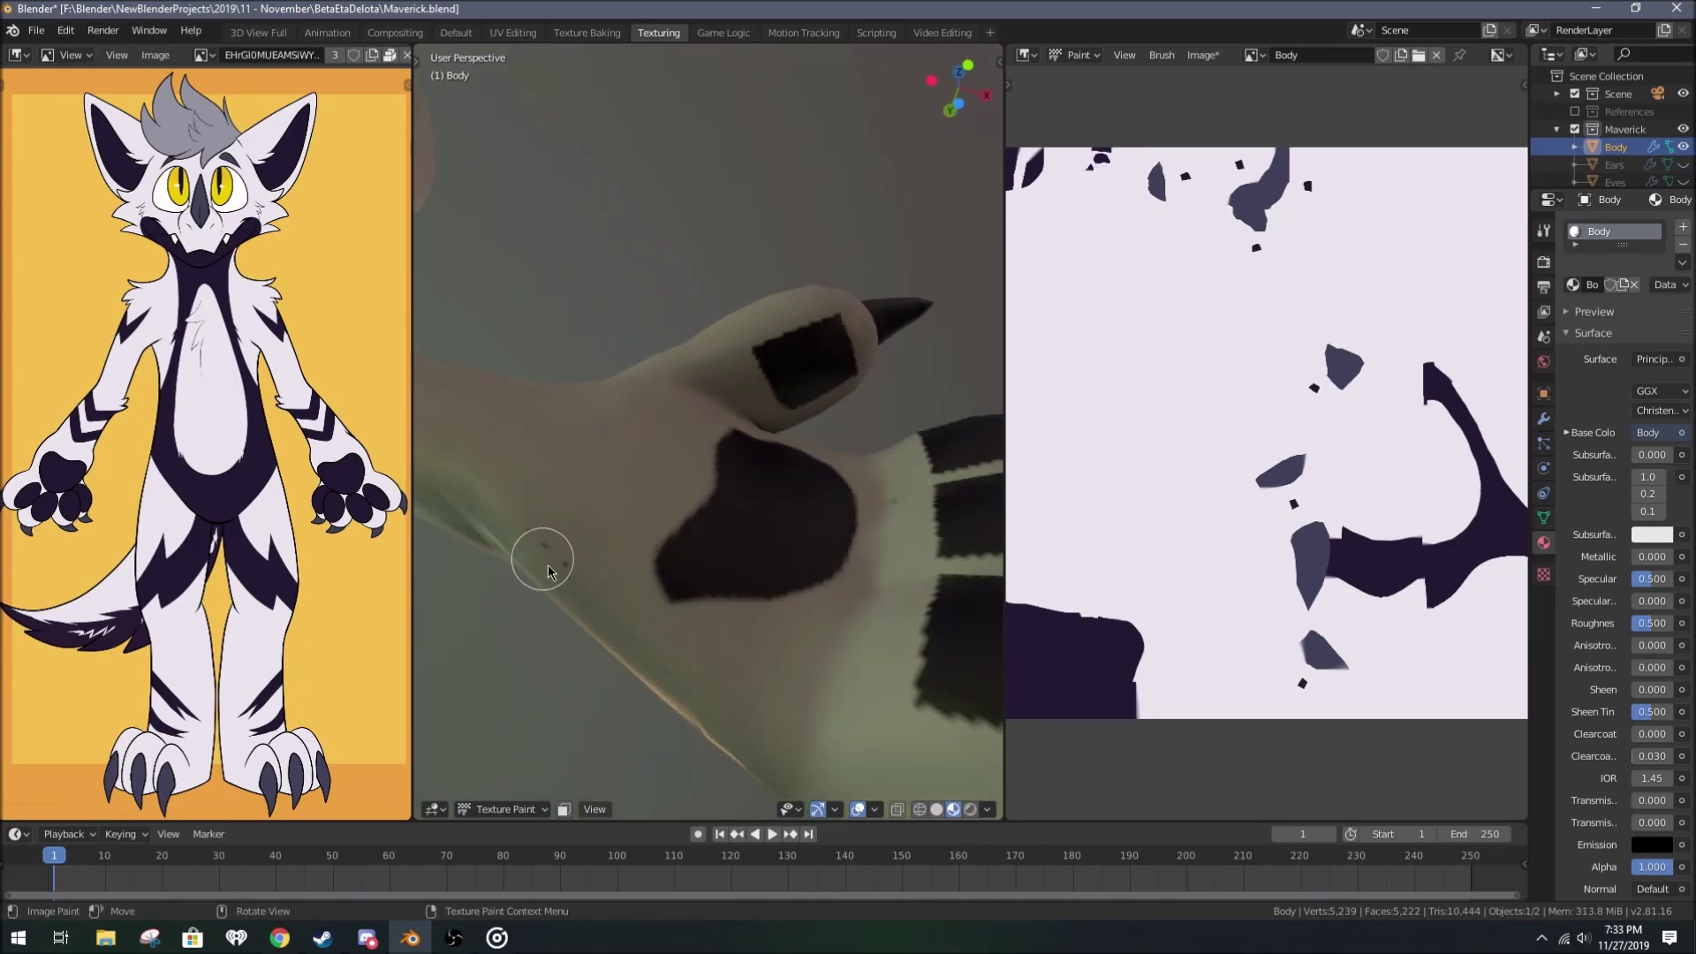
scroll(1402, 348, up, 3)
Step: Paint a dark pad on the palm, resizing the brush with F
right_click(1405, 353)
mouse_move(1254, 474)
mouse_down()
mouse_move(1227, 482)
mouse_move(1254, 455)
mouse_up()
key(f)
mouse_move(777, 565)
middle_down()
mouse_move(795, 586)
mouse_move(760, 530)
middle_up()
drag(1175, 468, 1228, 530)
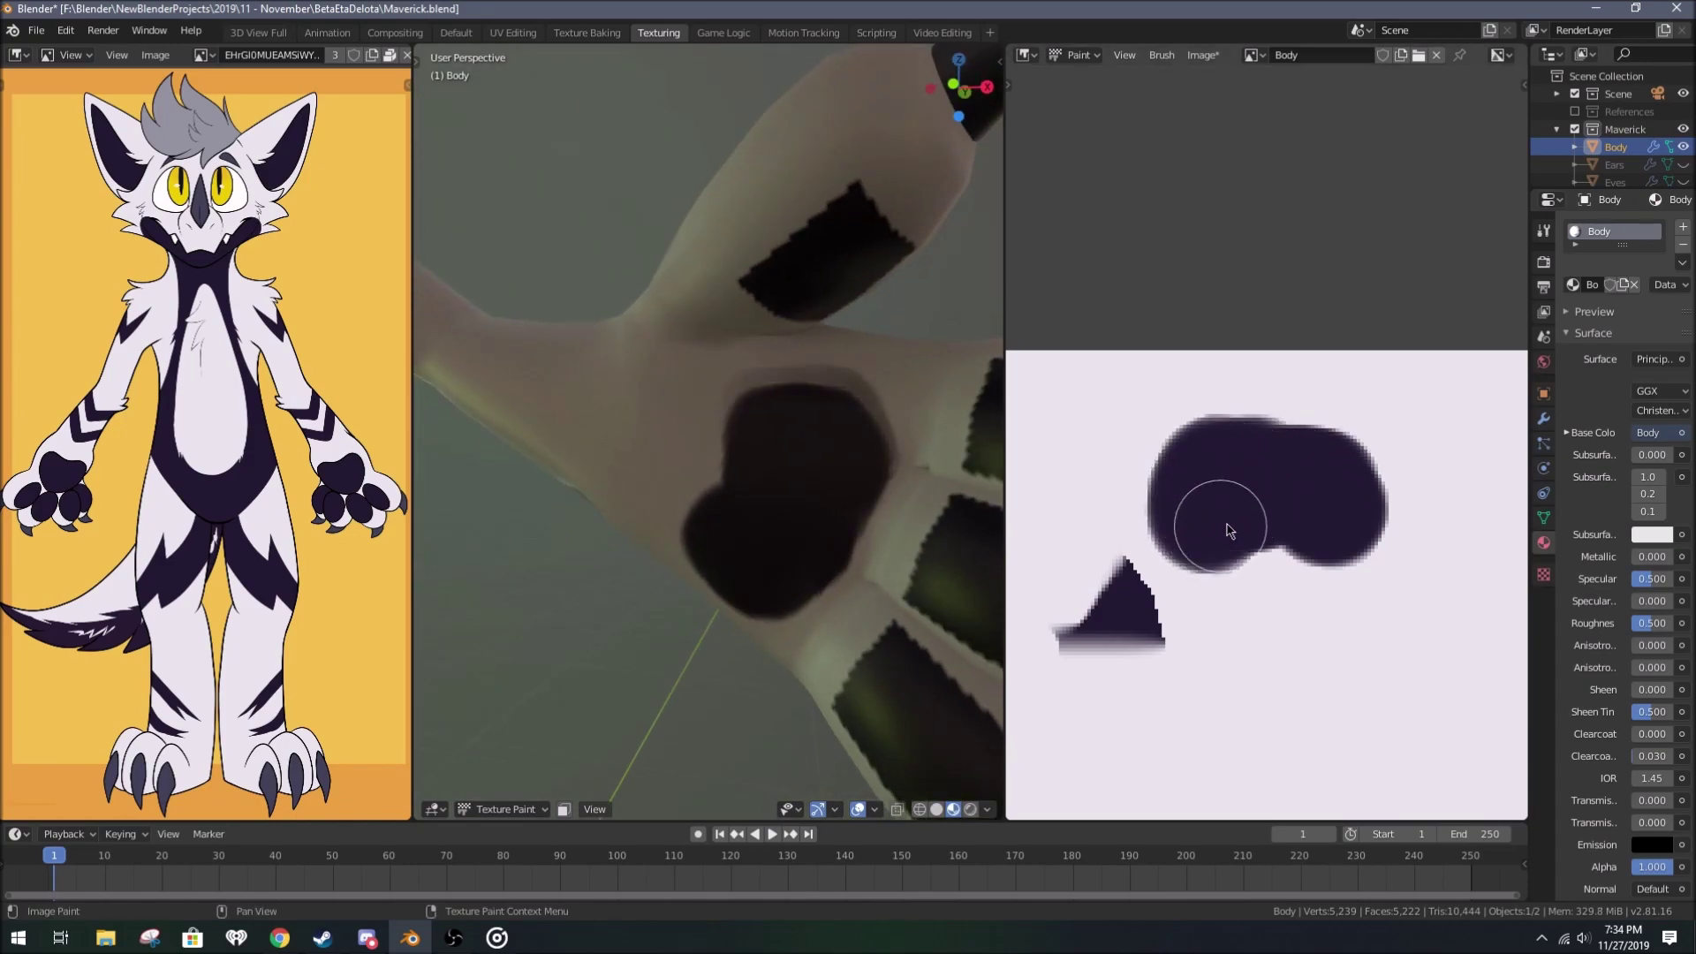
drag(1413, 442, 1310, 597)
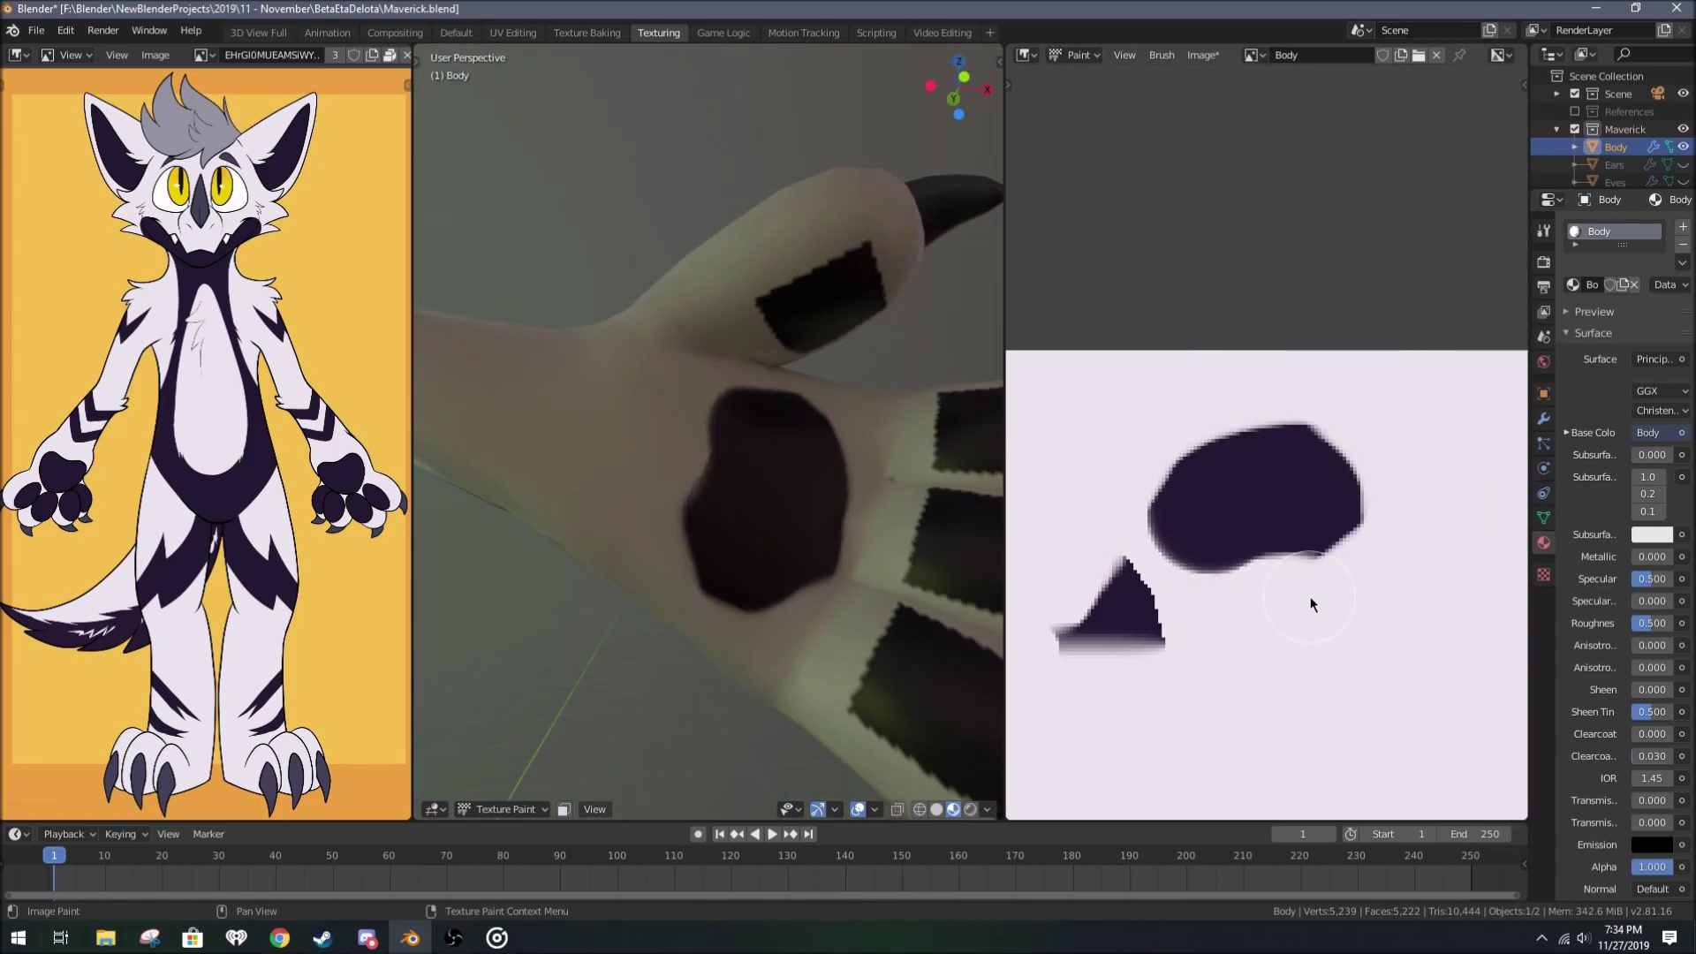
scroll(1229, 599, down, 4)
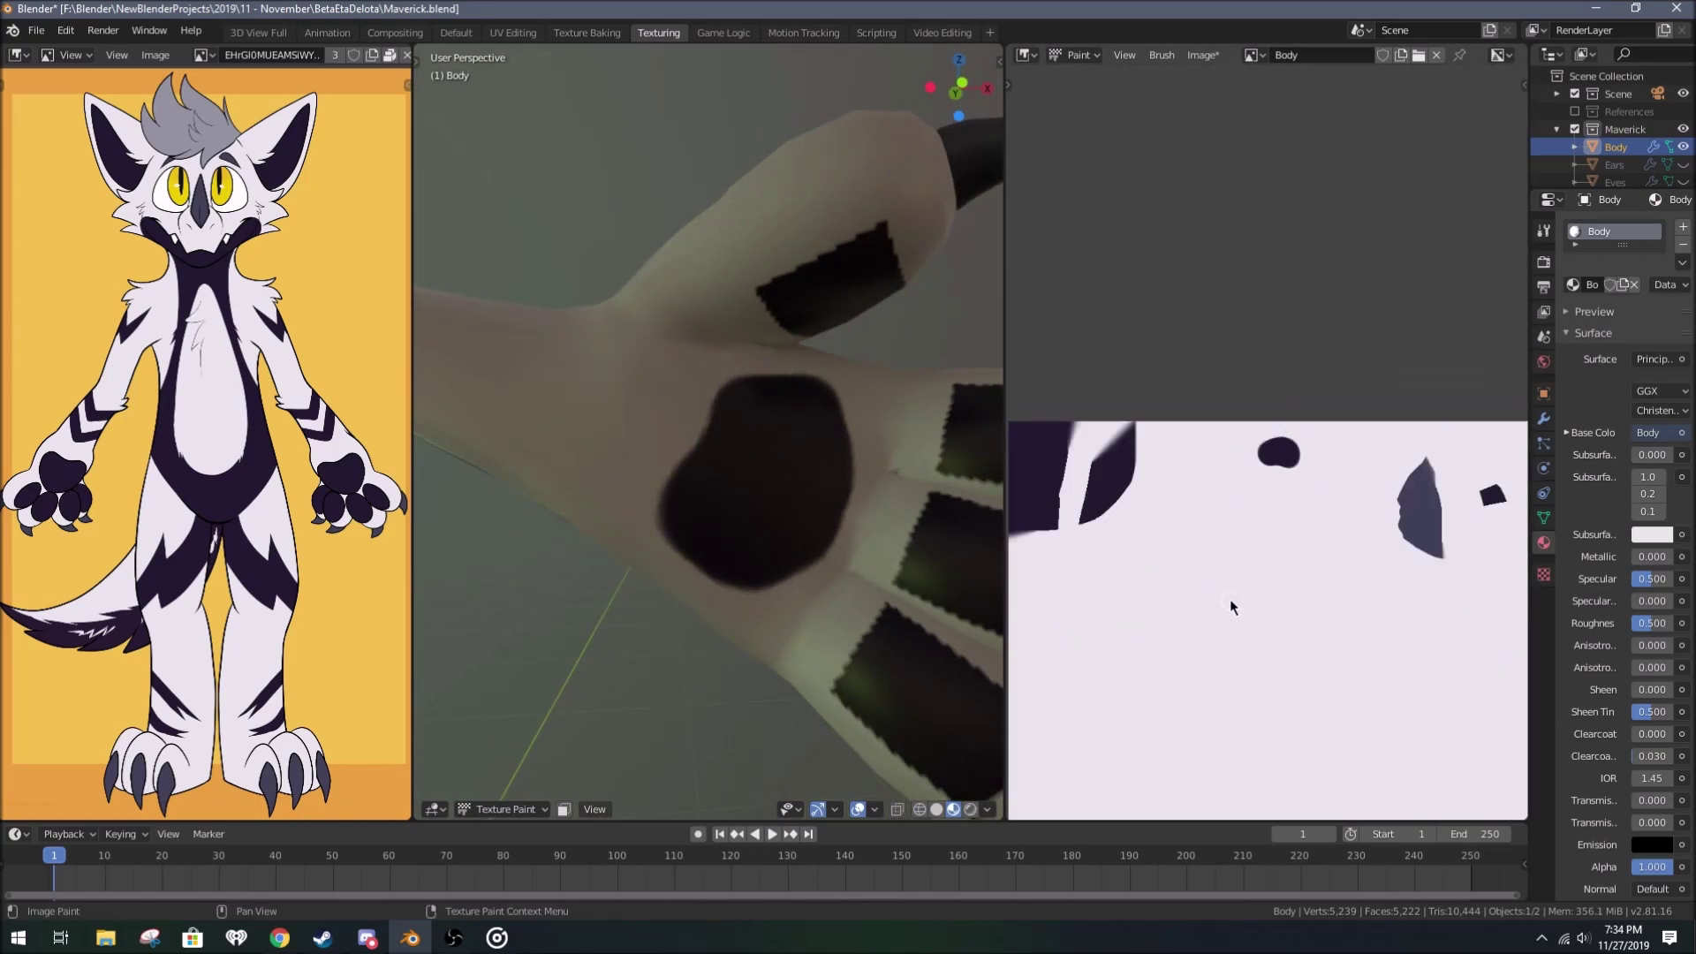
mouse_move(866, 495)
middle_down()
mouse_move(795, 379)
mouse_move(743, 417)
middle_up()
Step: Paint a dark spot on the ear and dark toe pads on the paw
drag(826, 362, 800, 444)
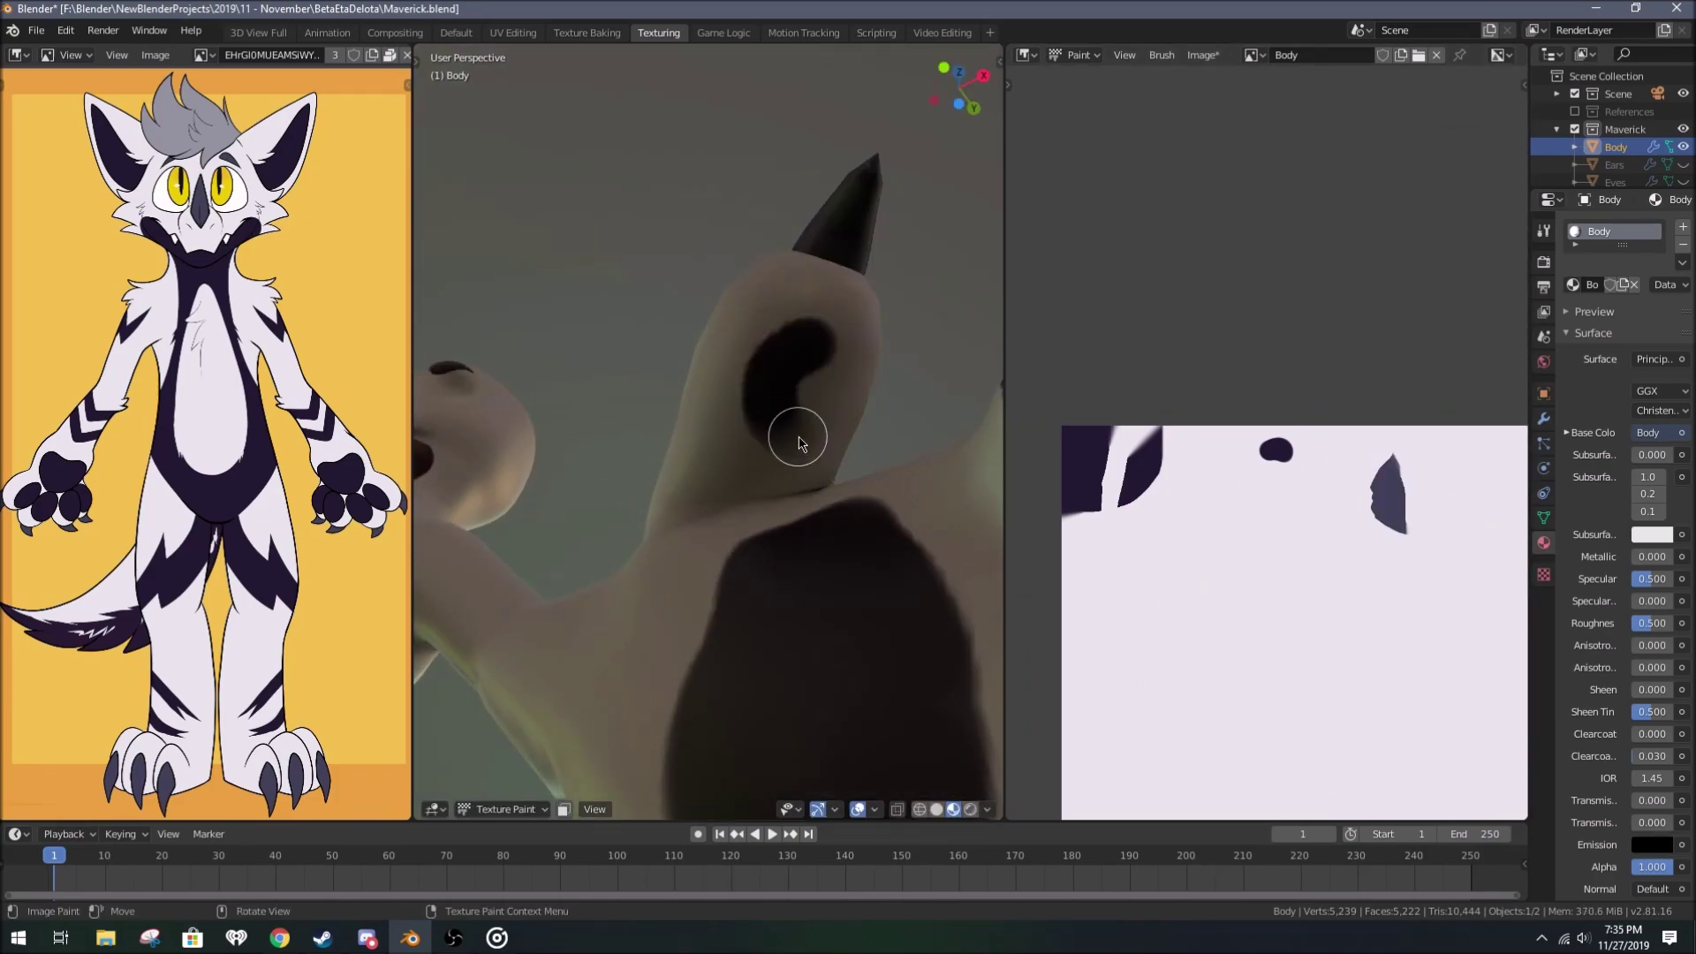
click(803, 334)
middle_drag(802, 334, 796, 411)
key(n)
key(n)
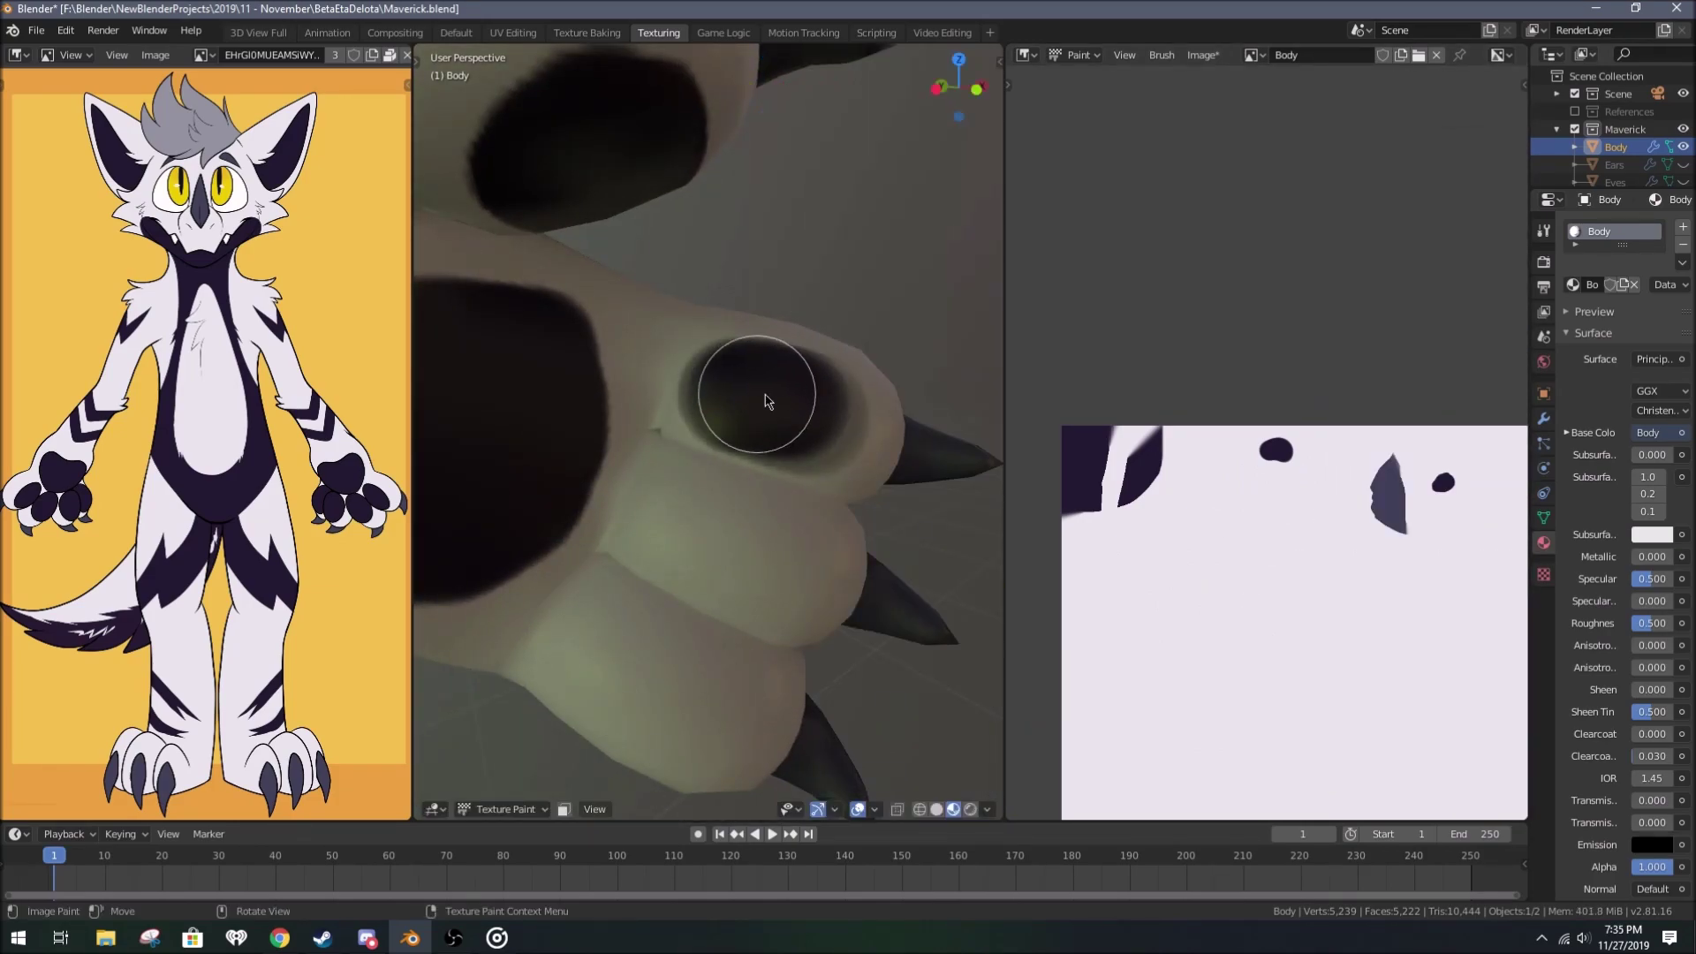
drag(757, 389, 742, 530)
middle_drag(742, 530, 730, 634)
drag(729, 635, 765, 619)
Step: Orbit around the whole character and save the file
scroll(765, 618, down, 6)
mouse_move(765, 619)
middle_down()
mouse_move(795, 409)
mouse_move(671, 485)
mouse_move(618, 477)
mouse_move(799, 412)
mouse_move(648, 441)
mouse_move(717, 528)
mouse_move(672, 442)
middle_up()
key(ctrl+s)
scroll(203, 442, down, 1)
scroll(648, 441, up, 5)
Step: Paint the first dark strokes of the lightning-bolt marking on the leg
drag(618, 433, 839, 477)
scroll(1195, 516, down, 2)
scroll(1353, 540, up, 5)
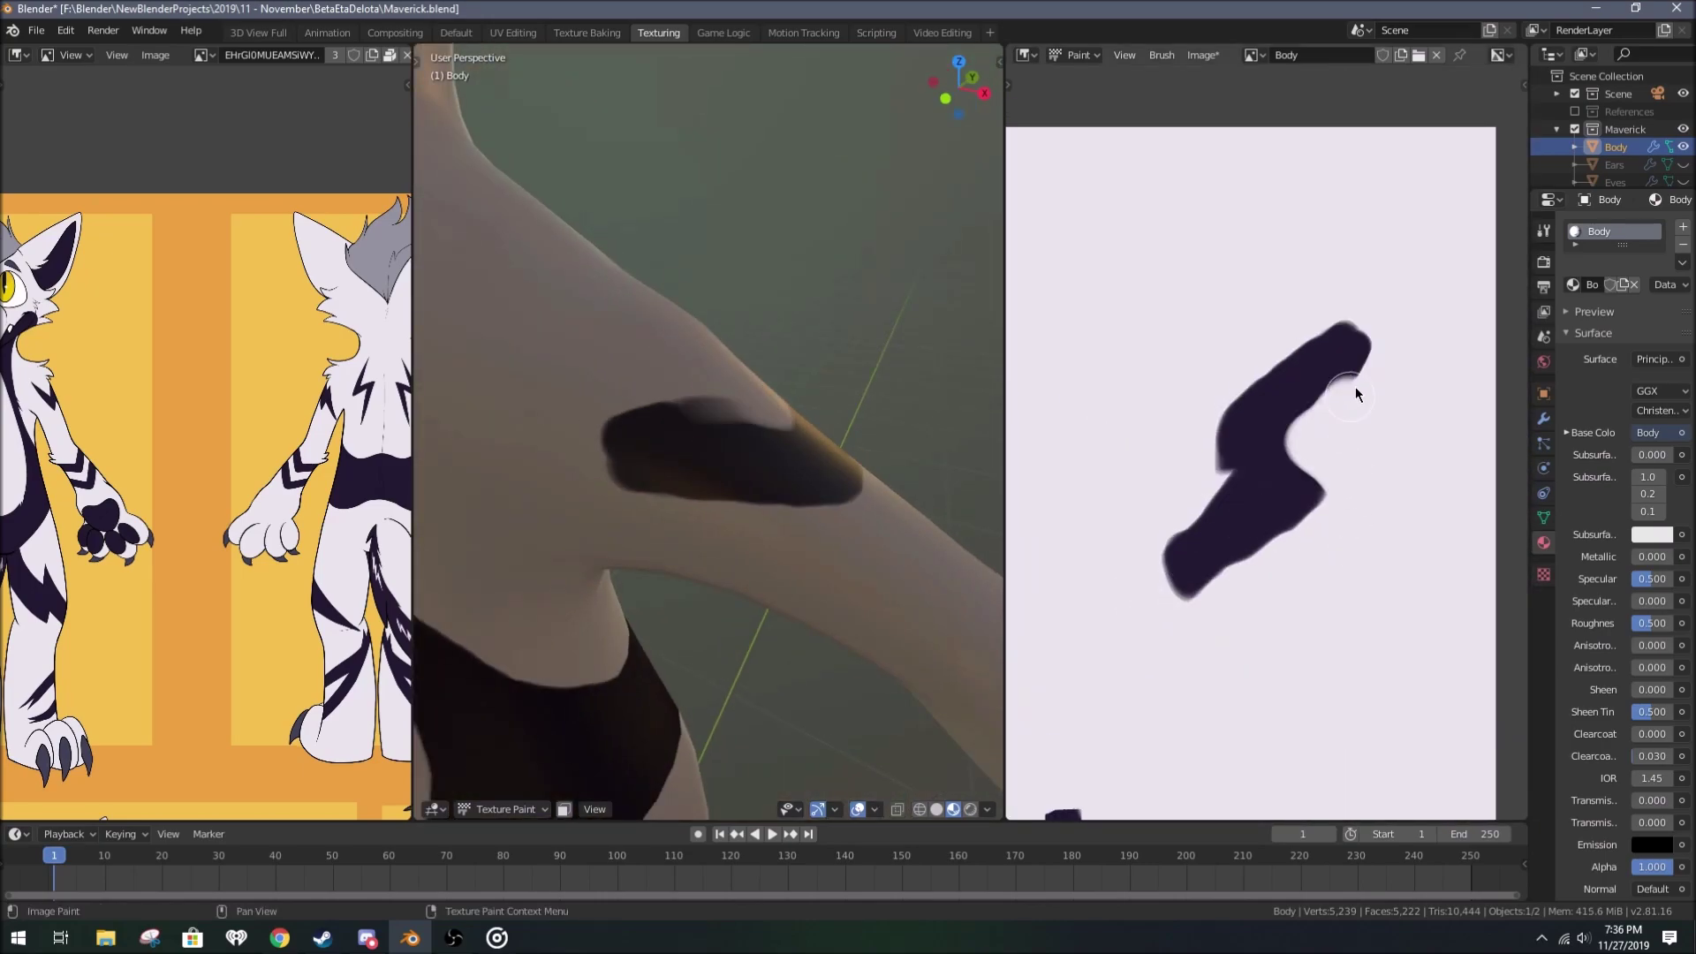
drag(1423, 475, 1312, 453)
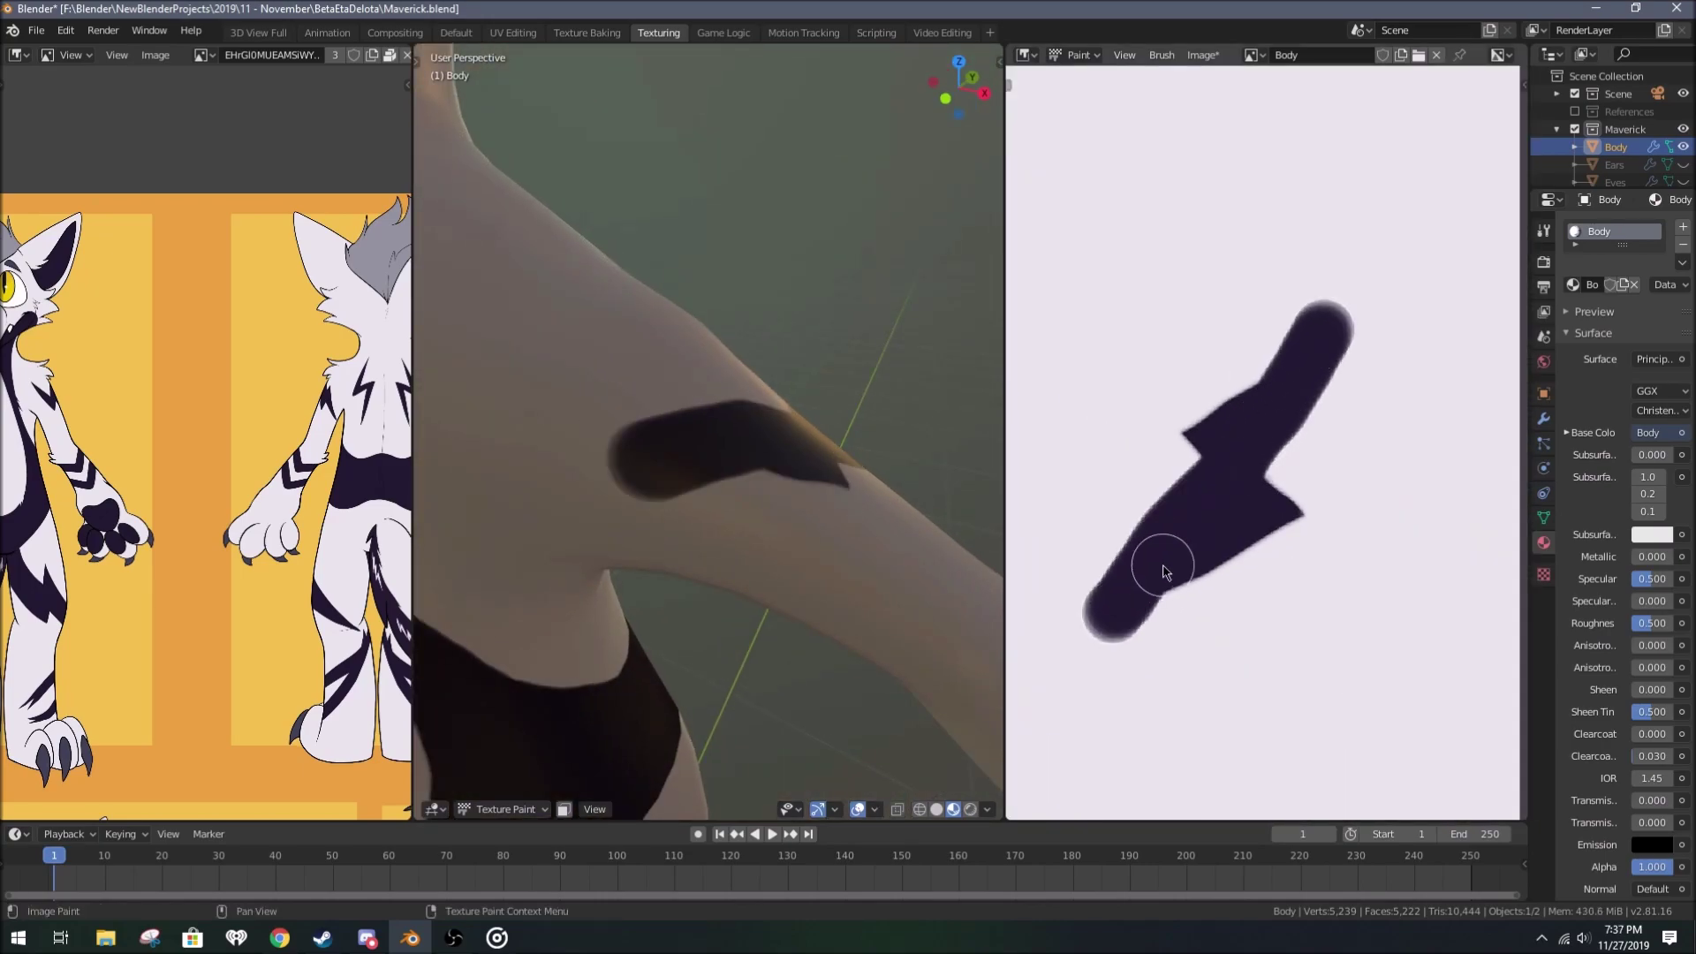
right_click(1413, 221)
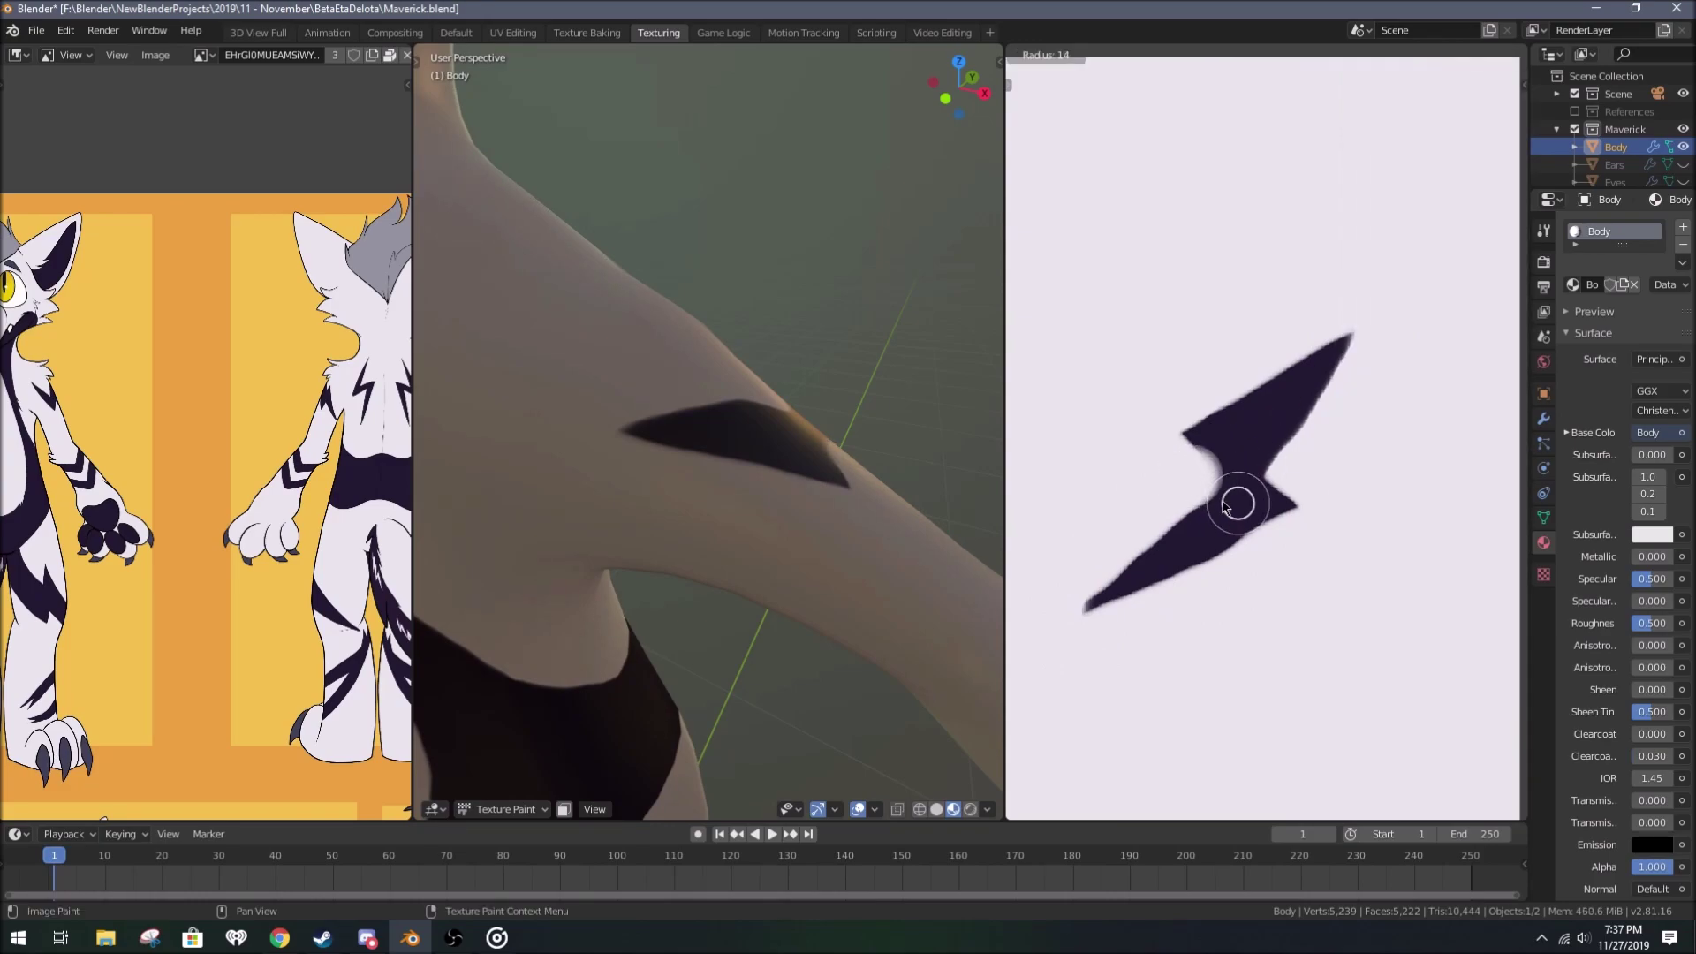
scroll(1230, 496, up, 2)
mouse_move(1185, 447)
mouse_down()
mouse_move(1114, 461)
mouse_move(1234, 572)
mouse_up()
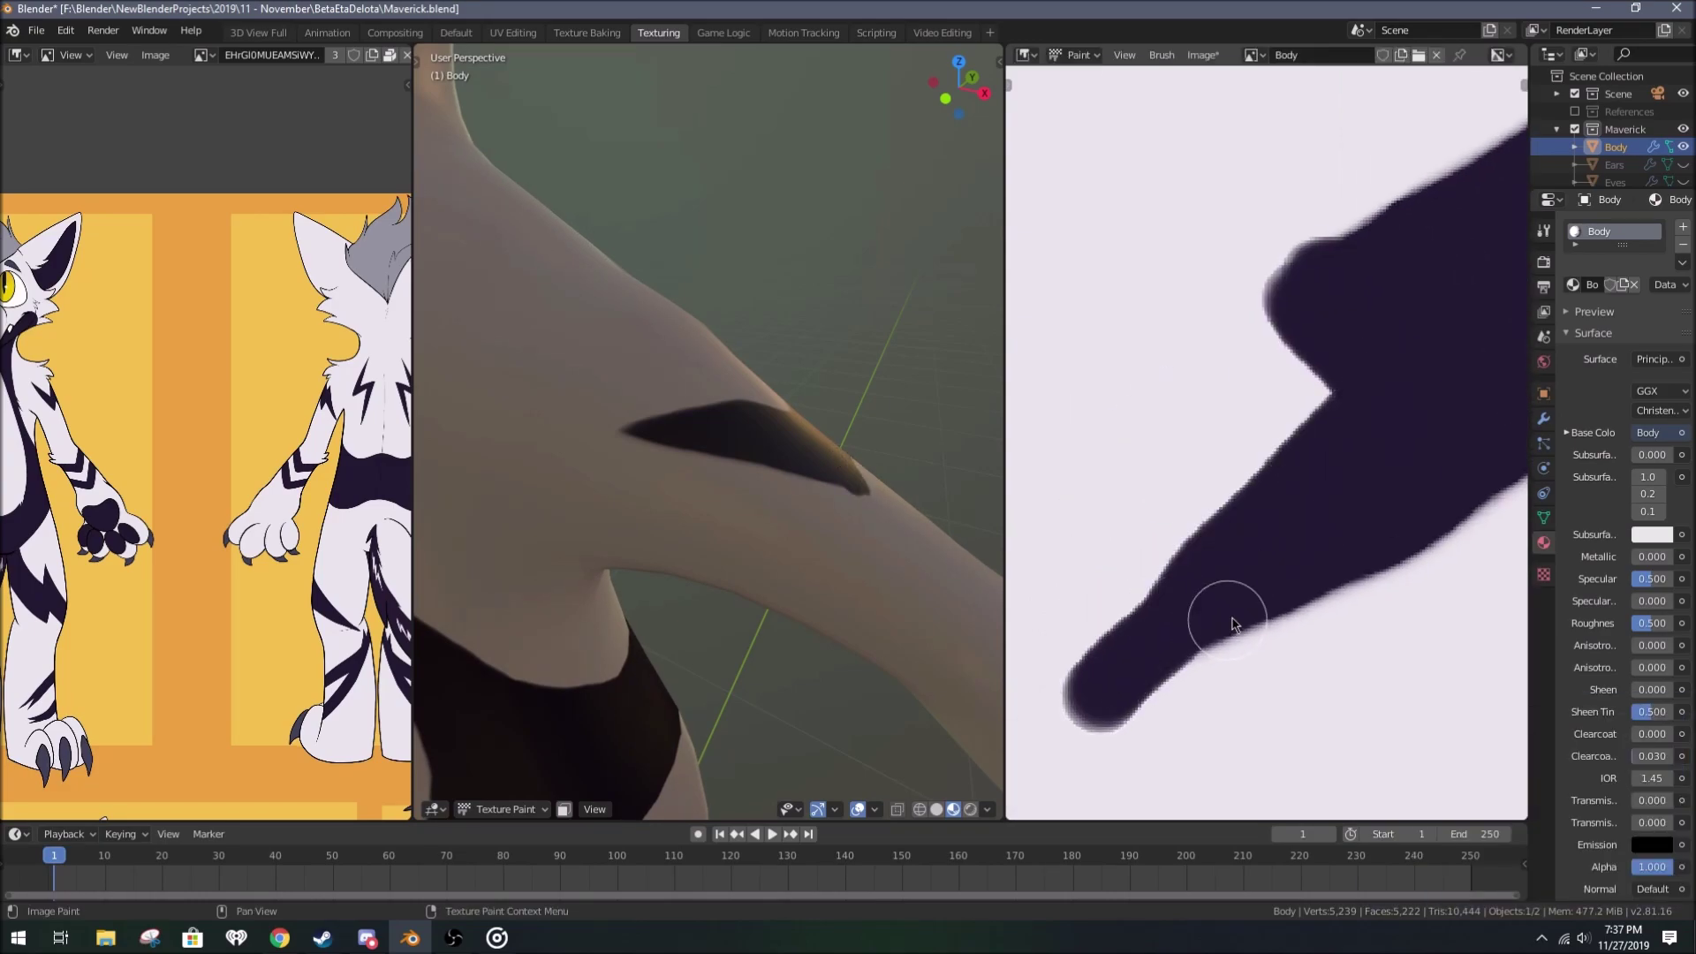
Step: View the leg's bolt mark and undo a smudge on it
scroll(1179, 698, down, 1)
scroll(1136, 649, down, 2)
scroll(1136, 649, down, 1)
middle_drag(1327, 325, 1213, 396)
mouse_move(839, 459)
middle_down()
mouse_move(633, 540)
mouse_move(759, 530)
middle_up()
scroll(1313, 518, down, 2)
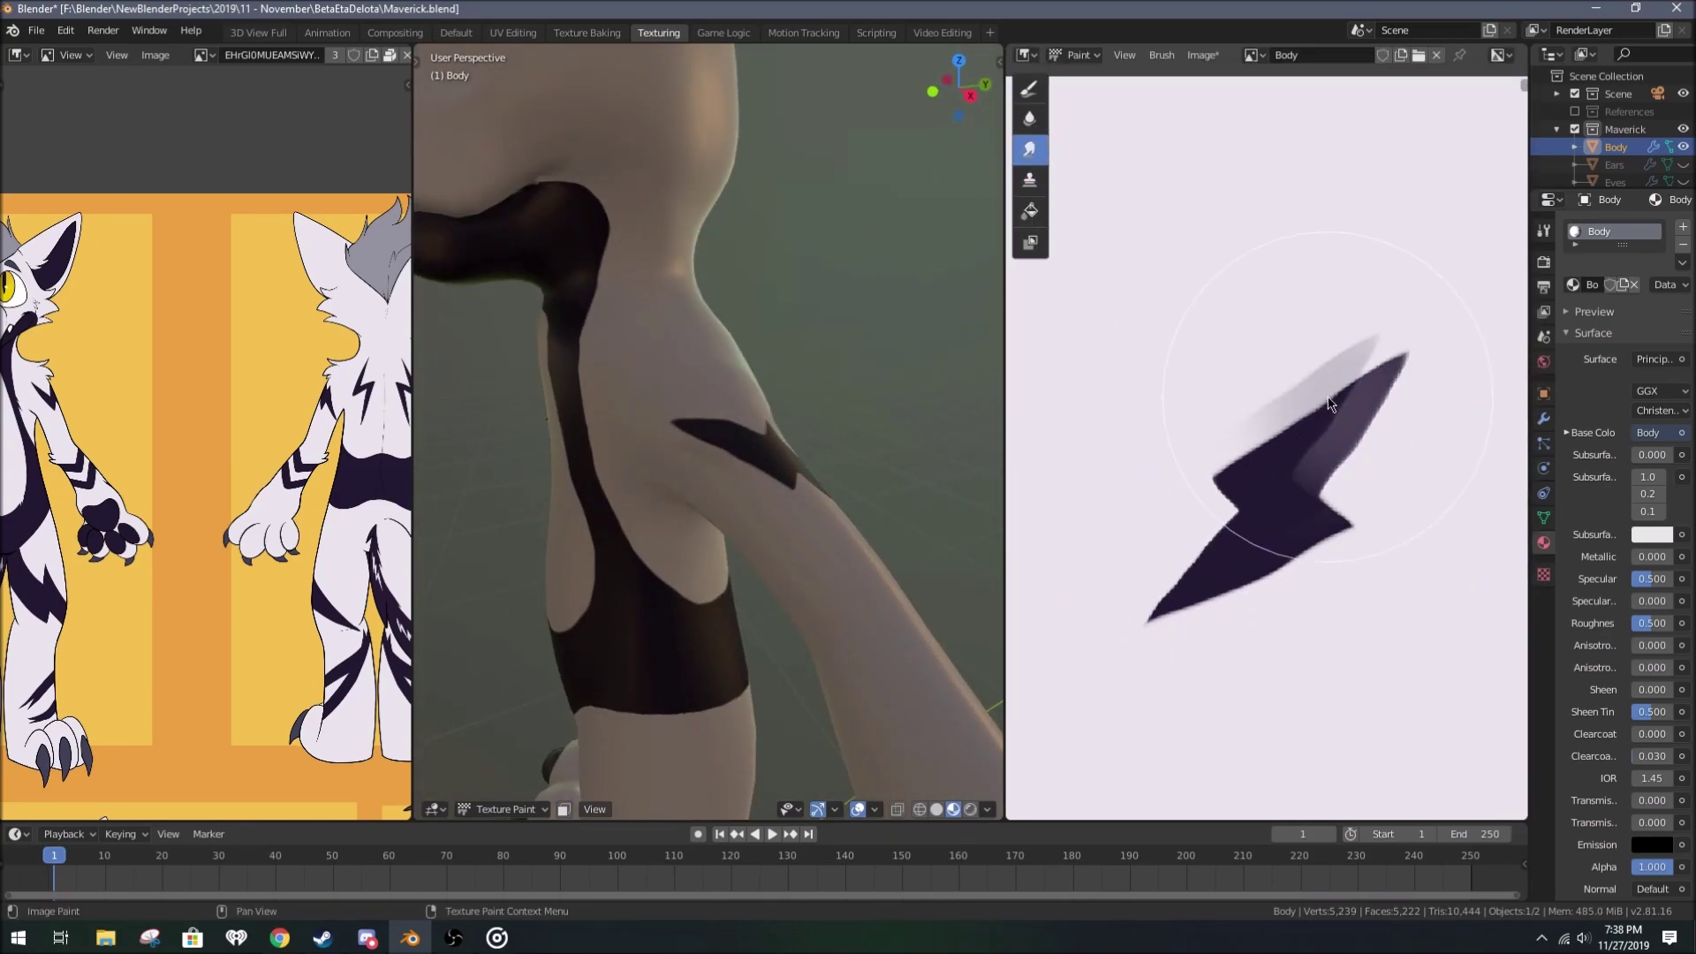
right_click(1346, 528)
key(ctrl+z)
Step: Inspect the bolt marking on the leg close up and from several angles
scroll(1367, 547, up, 2)
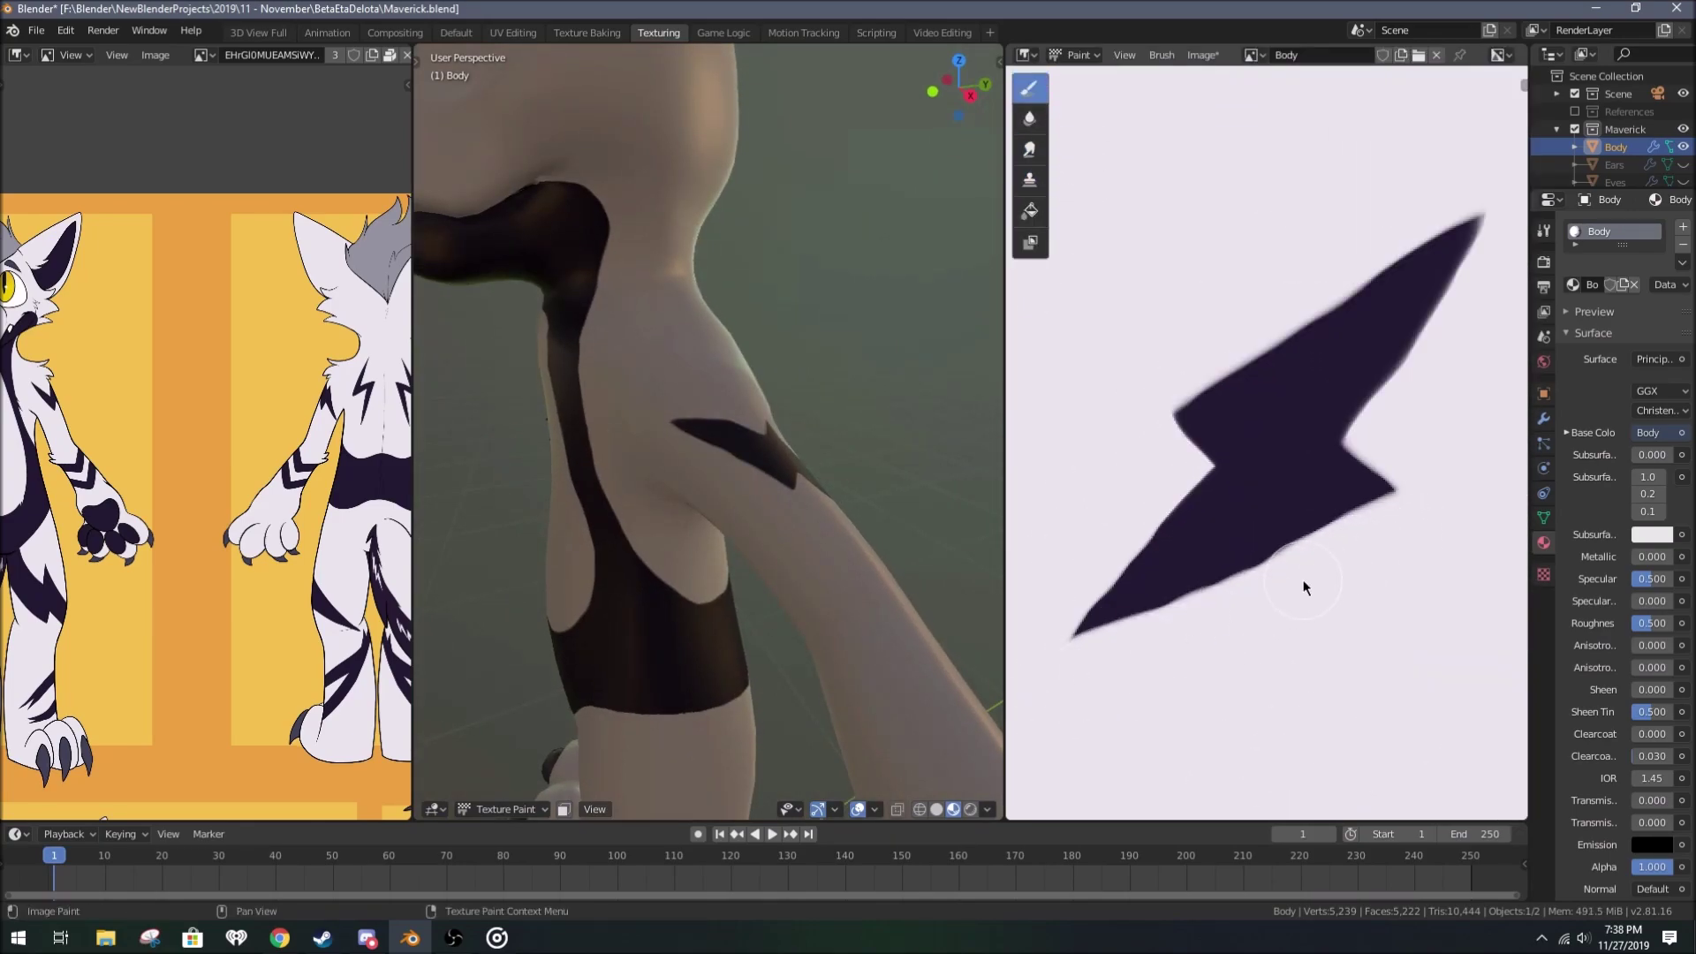
scroll(920, 643, up, 2)
mouse_move(921, 643)
middle_down()
mouse_move(776, 510)
mouse_move(890, 538)
mouse_move(774, 315)
mouse_move(733, 428)
middle_up()
scroll(880, 464, up, 2)
scroll(880, 464, down, 2)
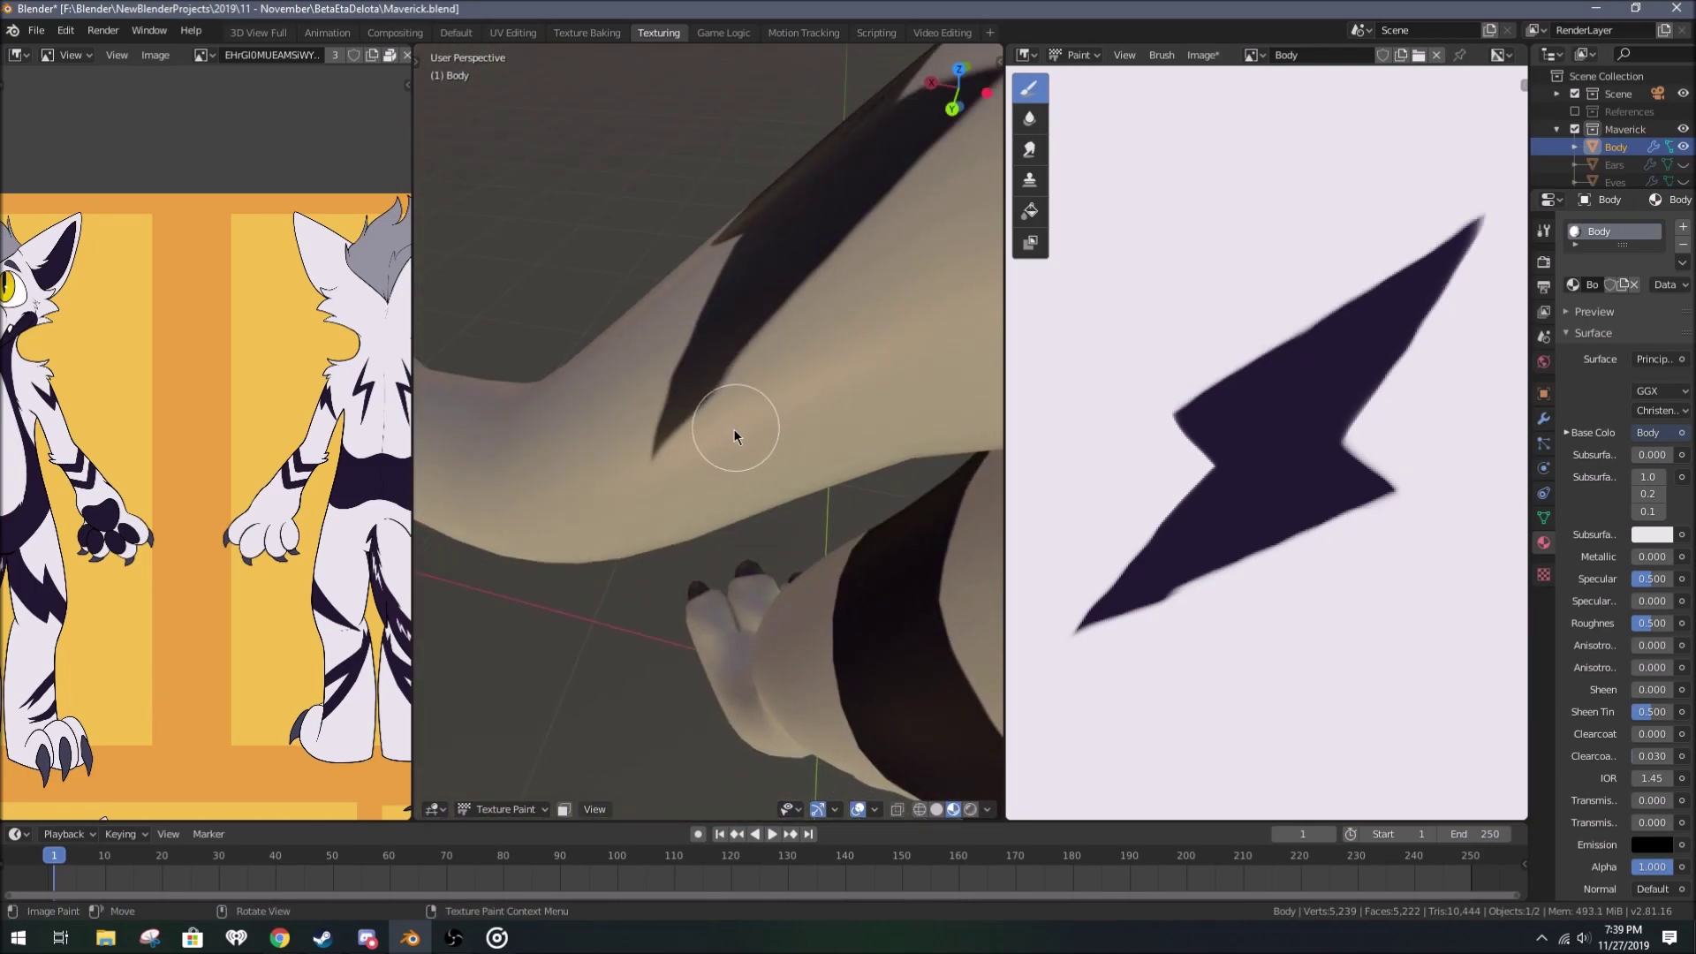
mouse_move(668, 501)
middle_down()
mouse_move(840, 526)
mouse_move(706, 561)
mouse_move(681, 511)
mouse_move(777, 492)
mouse_move(693, 435)
mouse_move(777, 412)
mouse_move(704, 409)
mouse_move(791, 606)
mouse_move(651, 594)
middle_up()
scroll(742, 521, down, 4)
scroll(772, 566, up, 4)
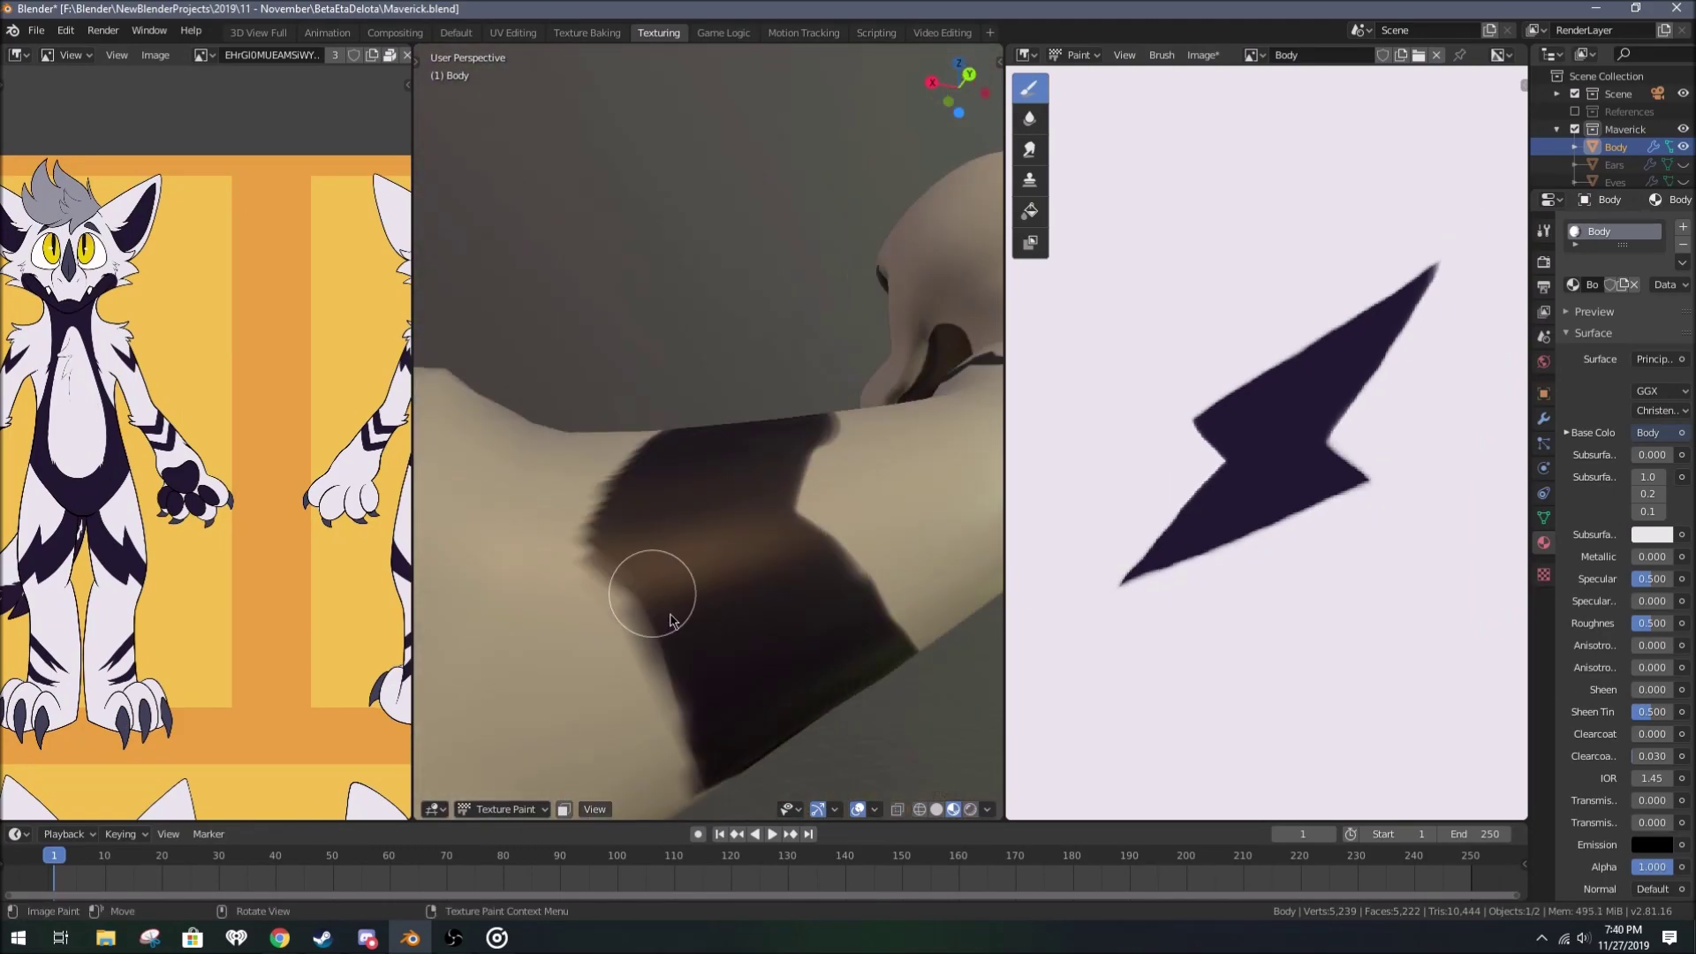
Step: Orbit to view the painted leg from new angles
middle_drag(1060, 398, 1315, 541)
scroll(1314, 541, up, 3)
middle_drag(608, 522, 661, 501)
scroll(1220, 615, up, 2)
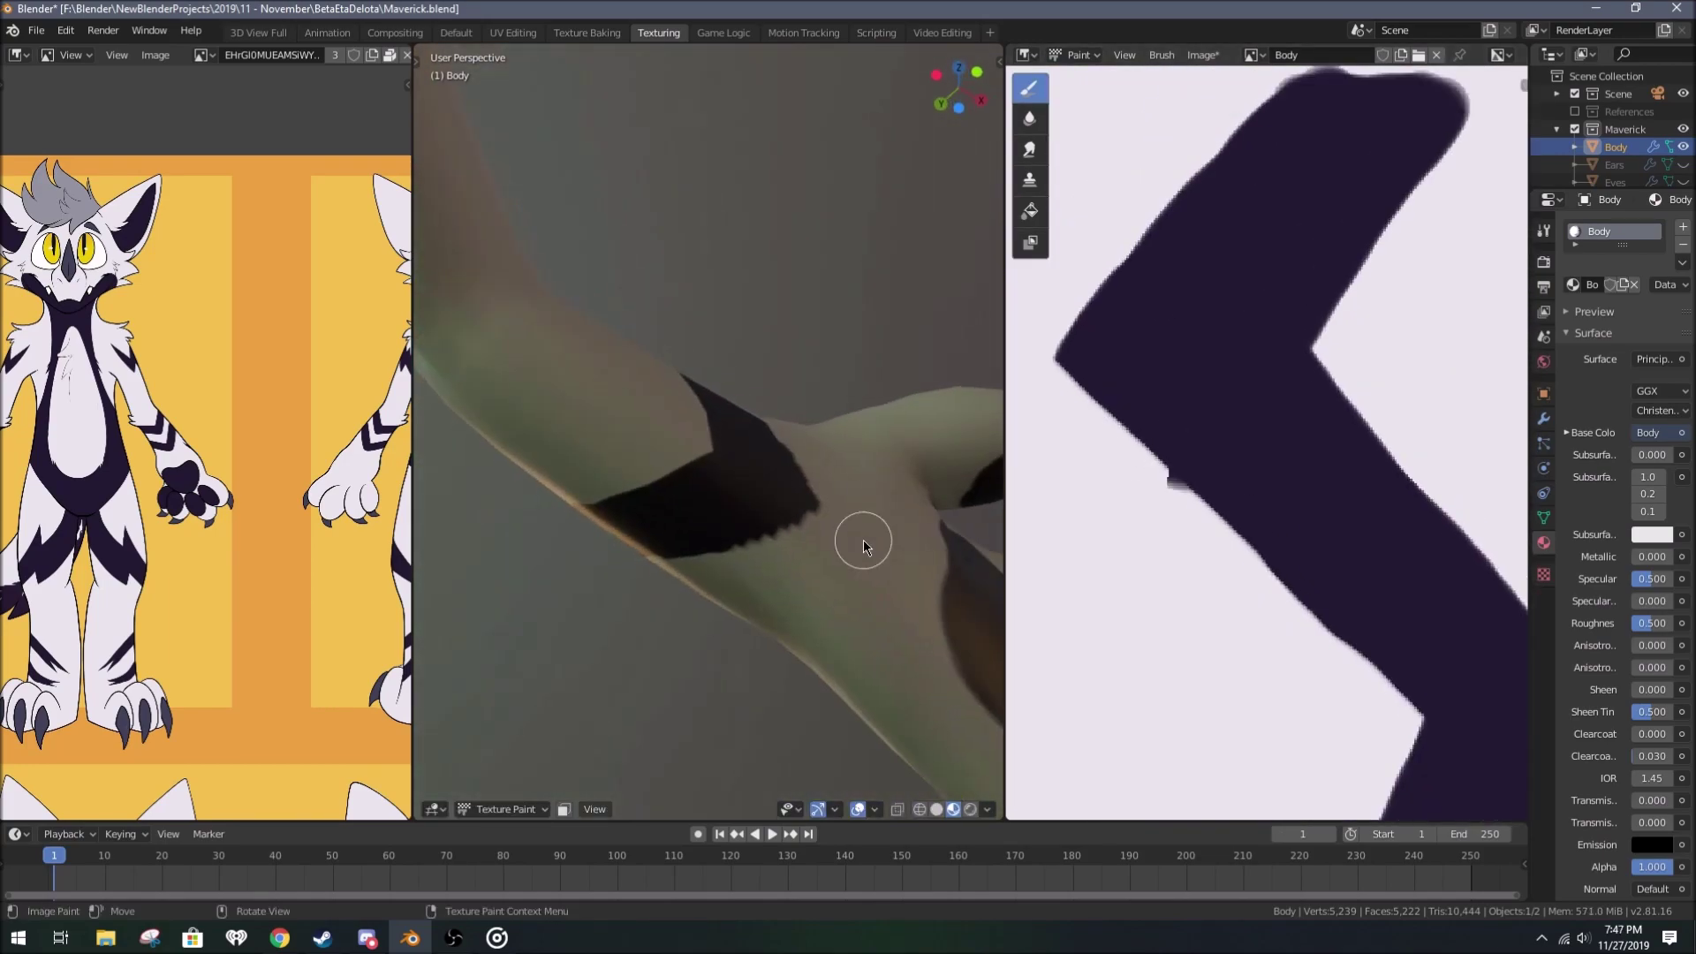
Step: Inspect the arm's painted chevron patch, then put the Body into Edit Mode
middle_drag(796, 516, 772, 495)
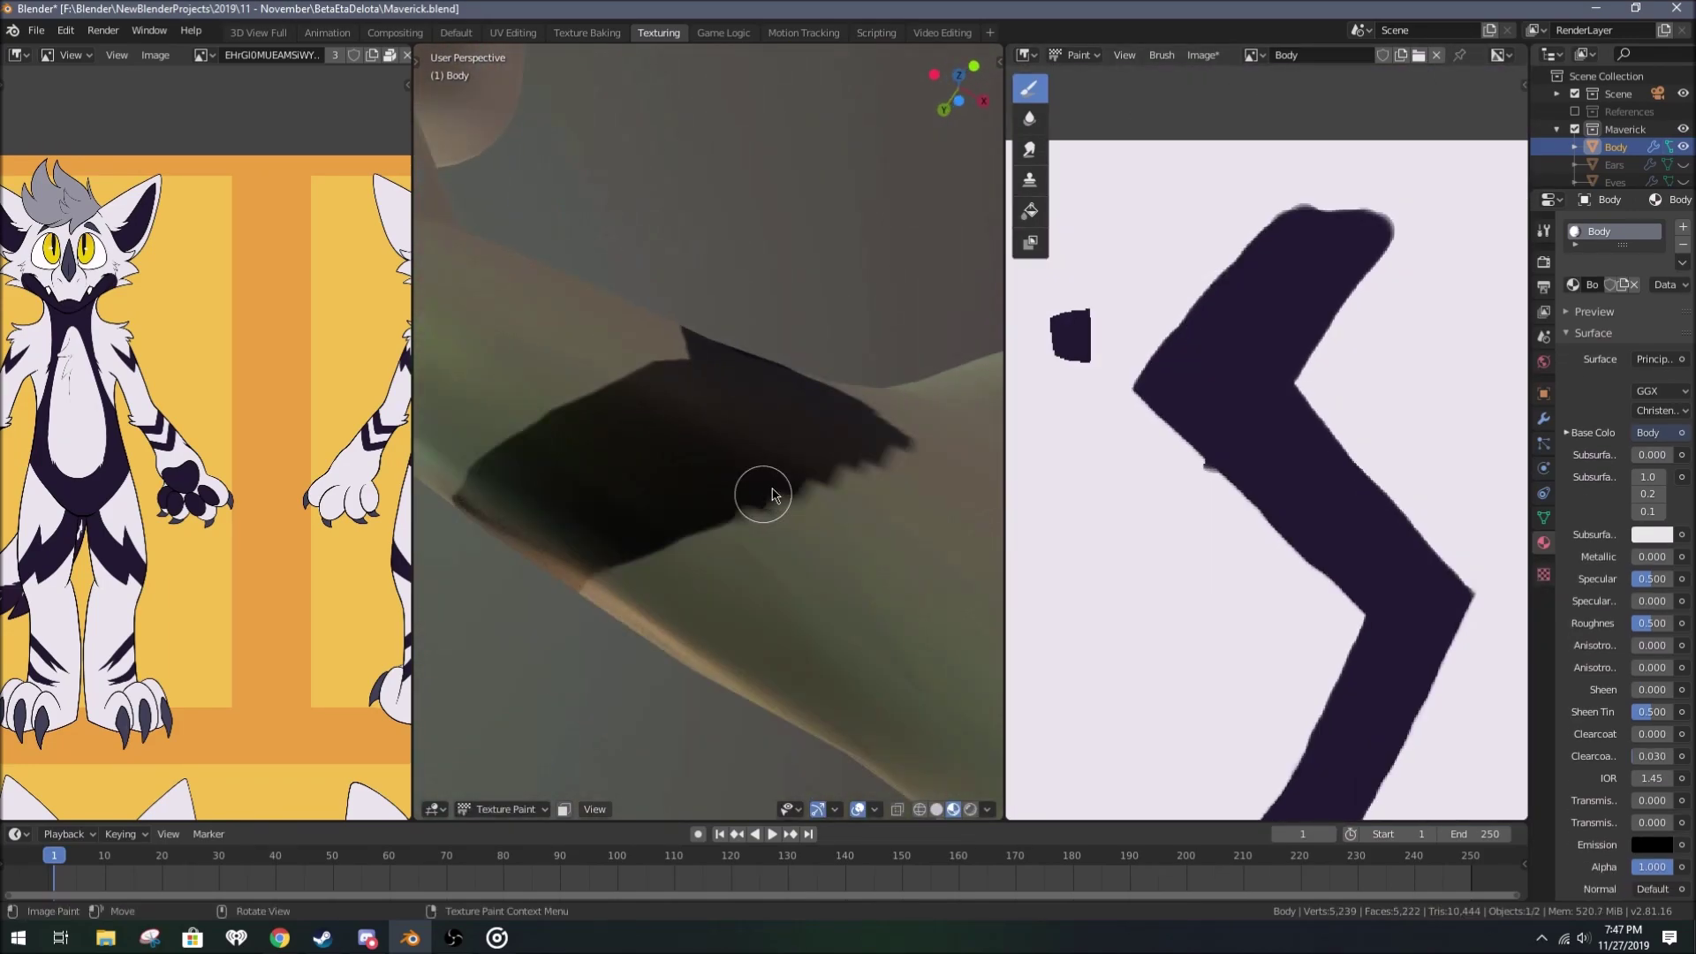
middle_drag(890, 470, 840, 585)
middle_drag(795, 495, 757, 500)
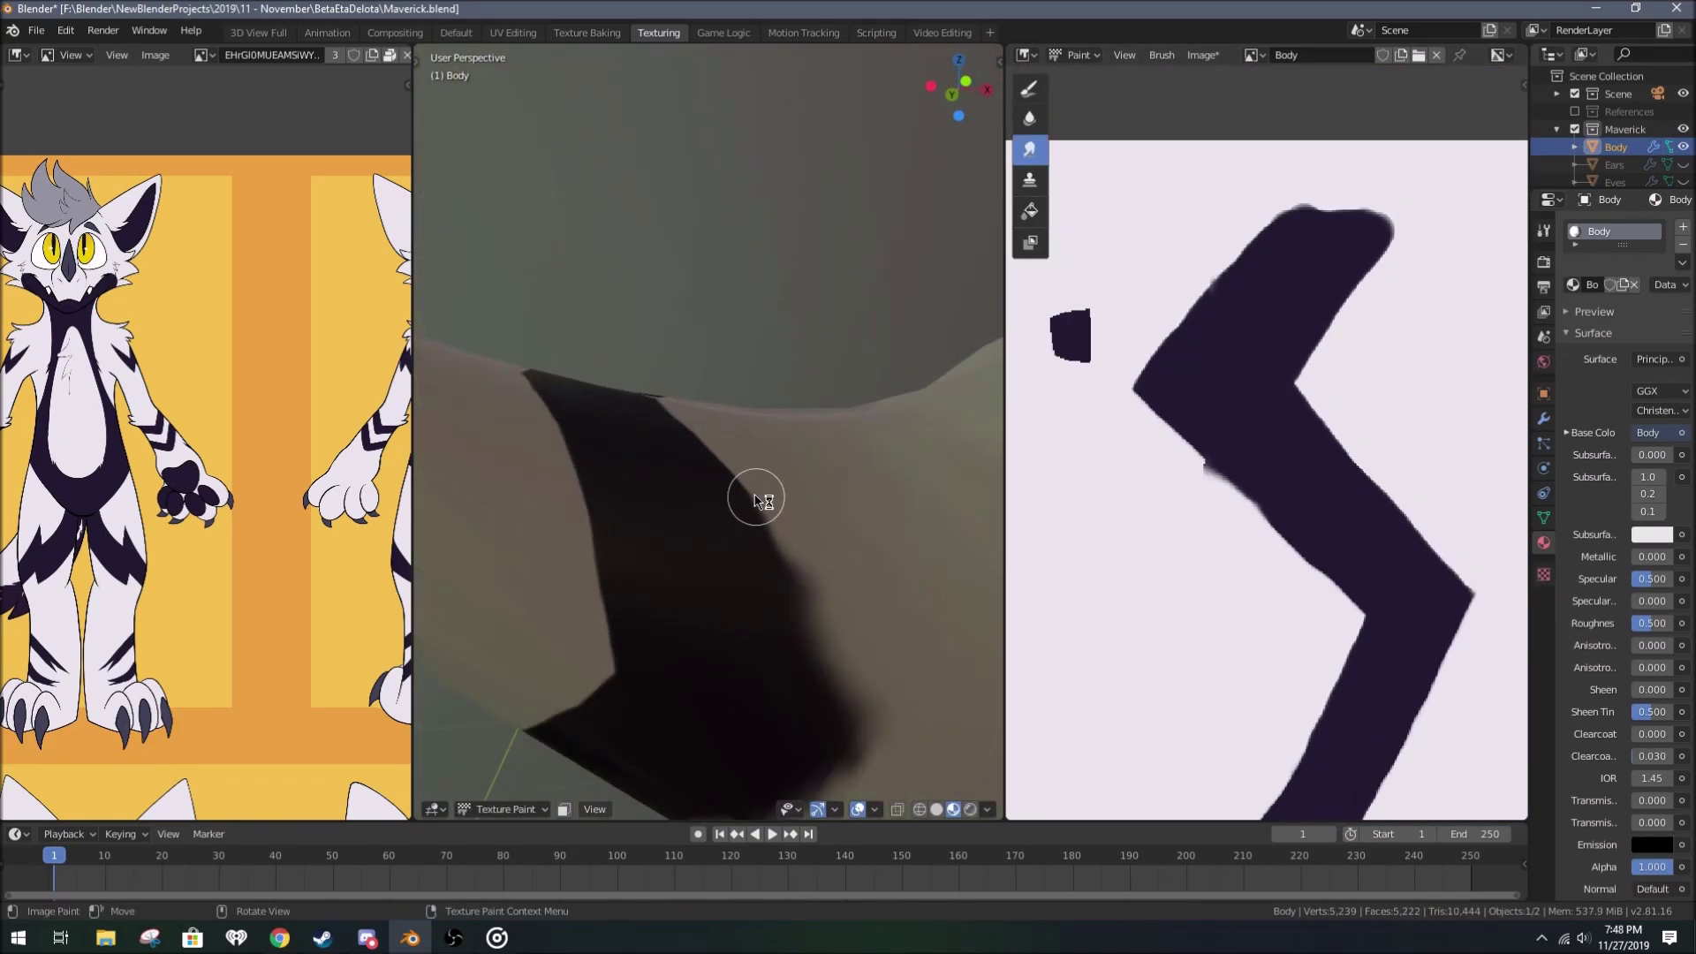
mouse_move(811, 598)
middle_down()
mouse_move(716, 560)
mouse_move(764, 454)
mouse_move(821, 439)
mouse_move(749, 517)
mouse_move(802, 636)
mouse_move(582, 659)
mouse_move(769, 595)
middle_up()
scroll(756, 492, up, 5)
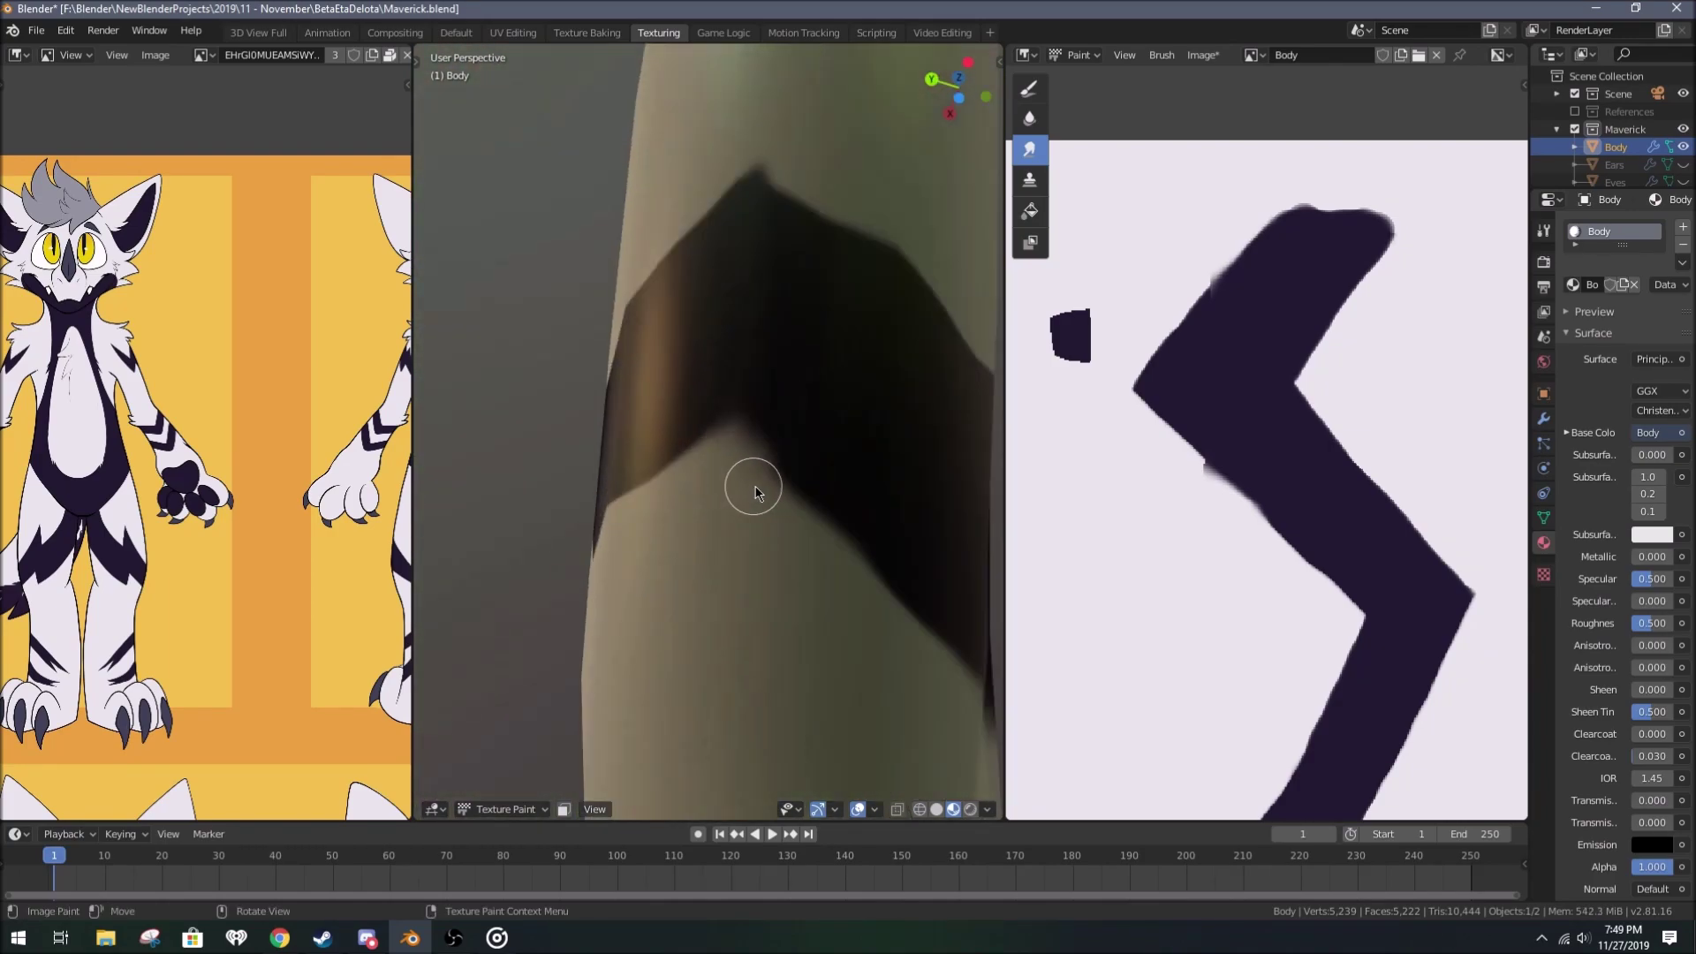
scroll(756, 492, down, 3)
key(Tab)
middle_drag(826, 462, 1171, 500)
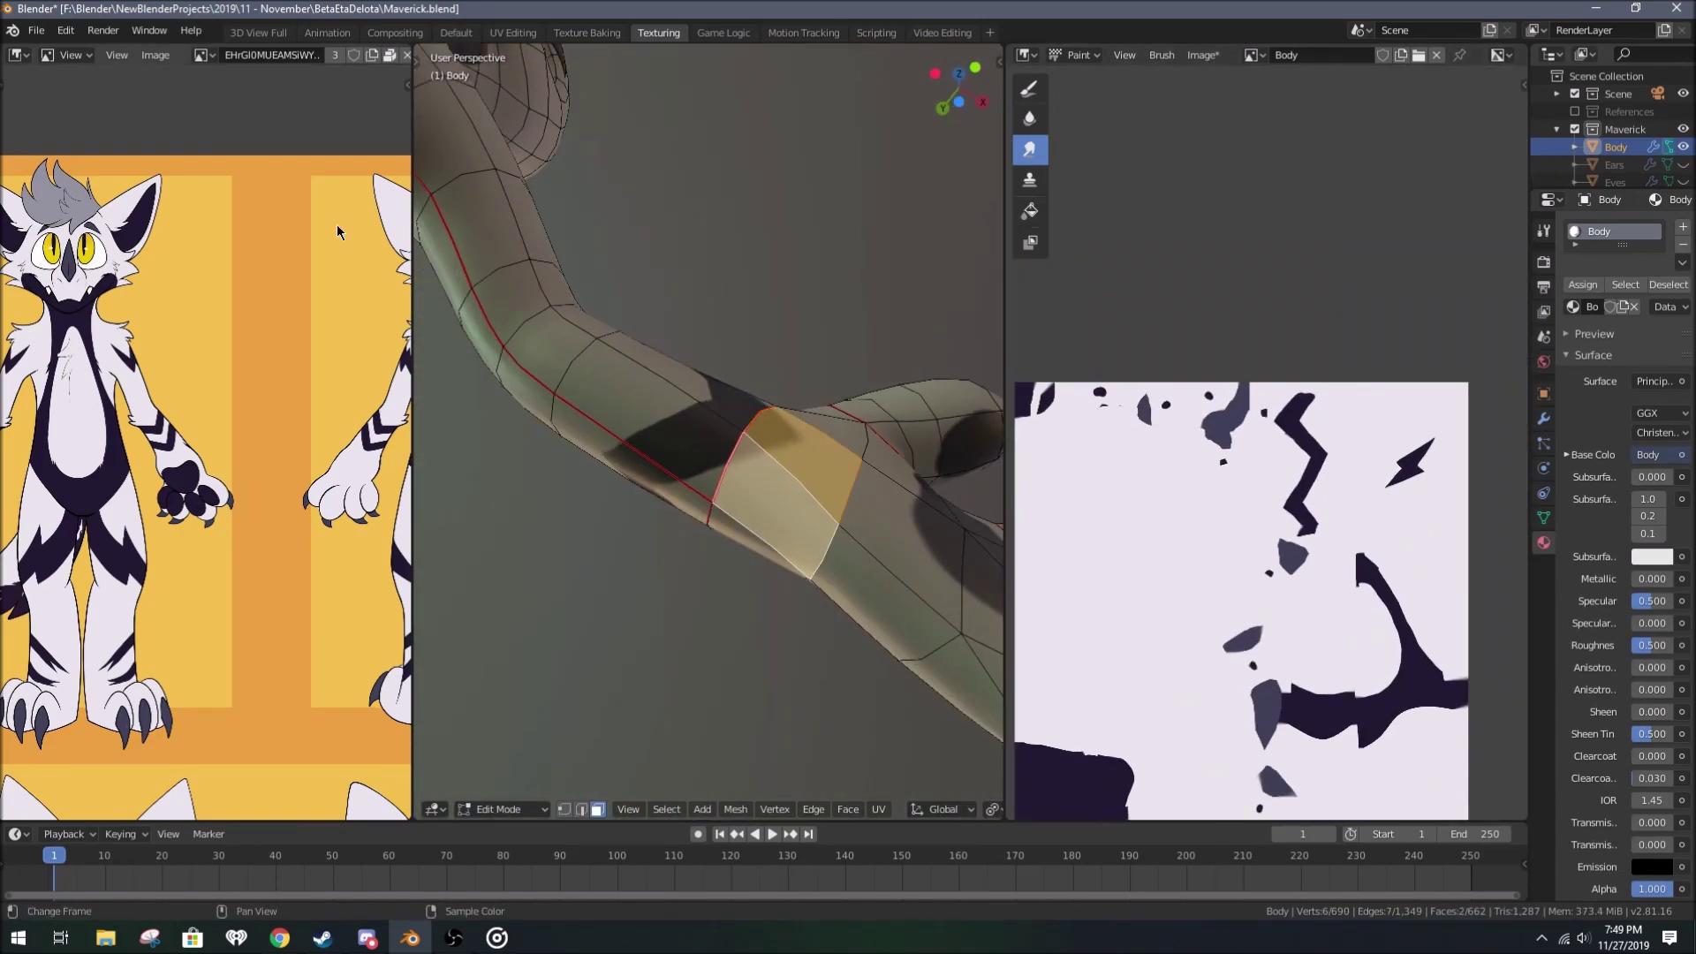
Step: Scale and move the arm-stripe UVs in the UV layout, then deselect all
key(ctrl+Tab)
scroll(265, 353, down, 2)
scroll(196, 452, up, 4)
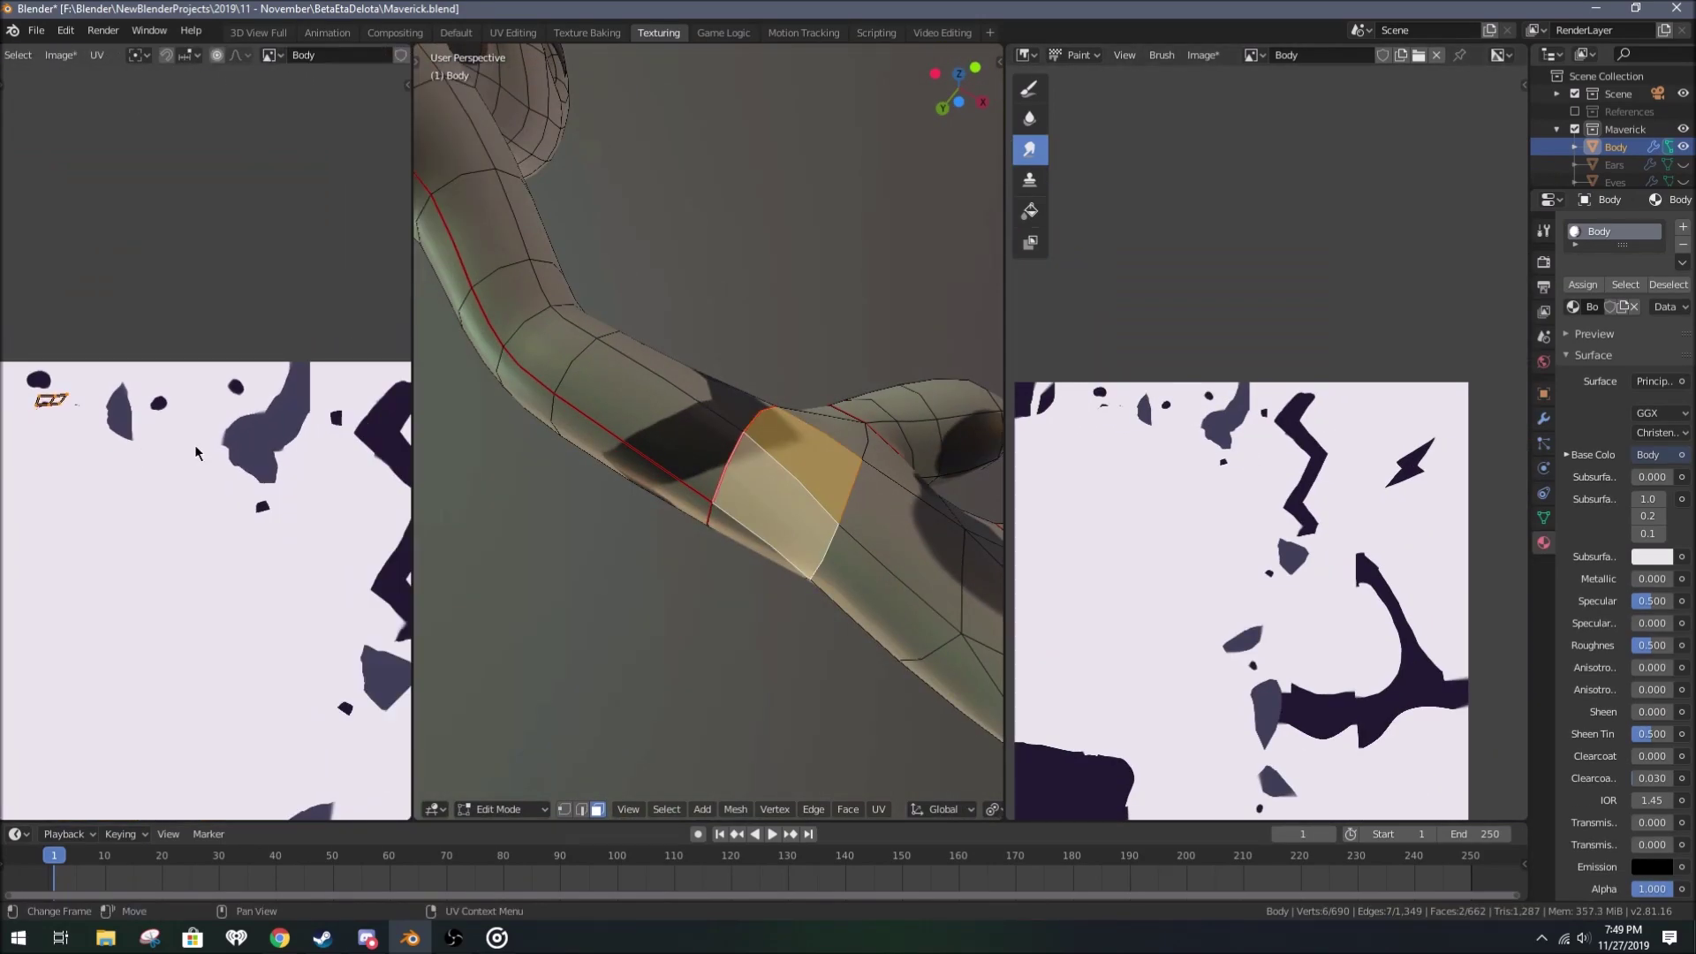
shift+click(679, 390)
scroll(350, 379, up, 4)
key(s)
click(300, 392)
scroll(301, 391, up, 3)
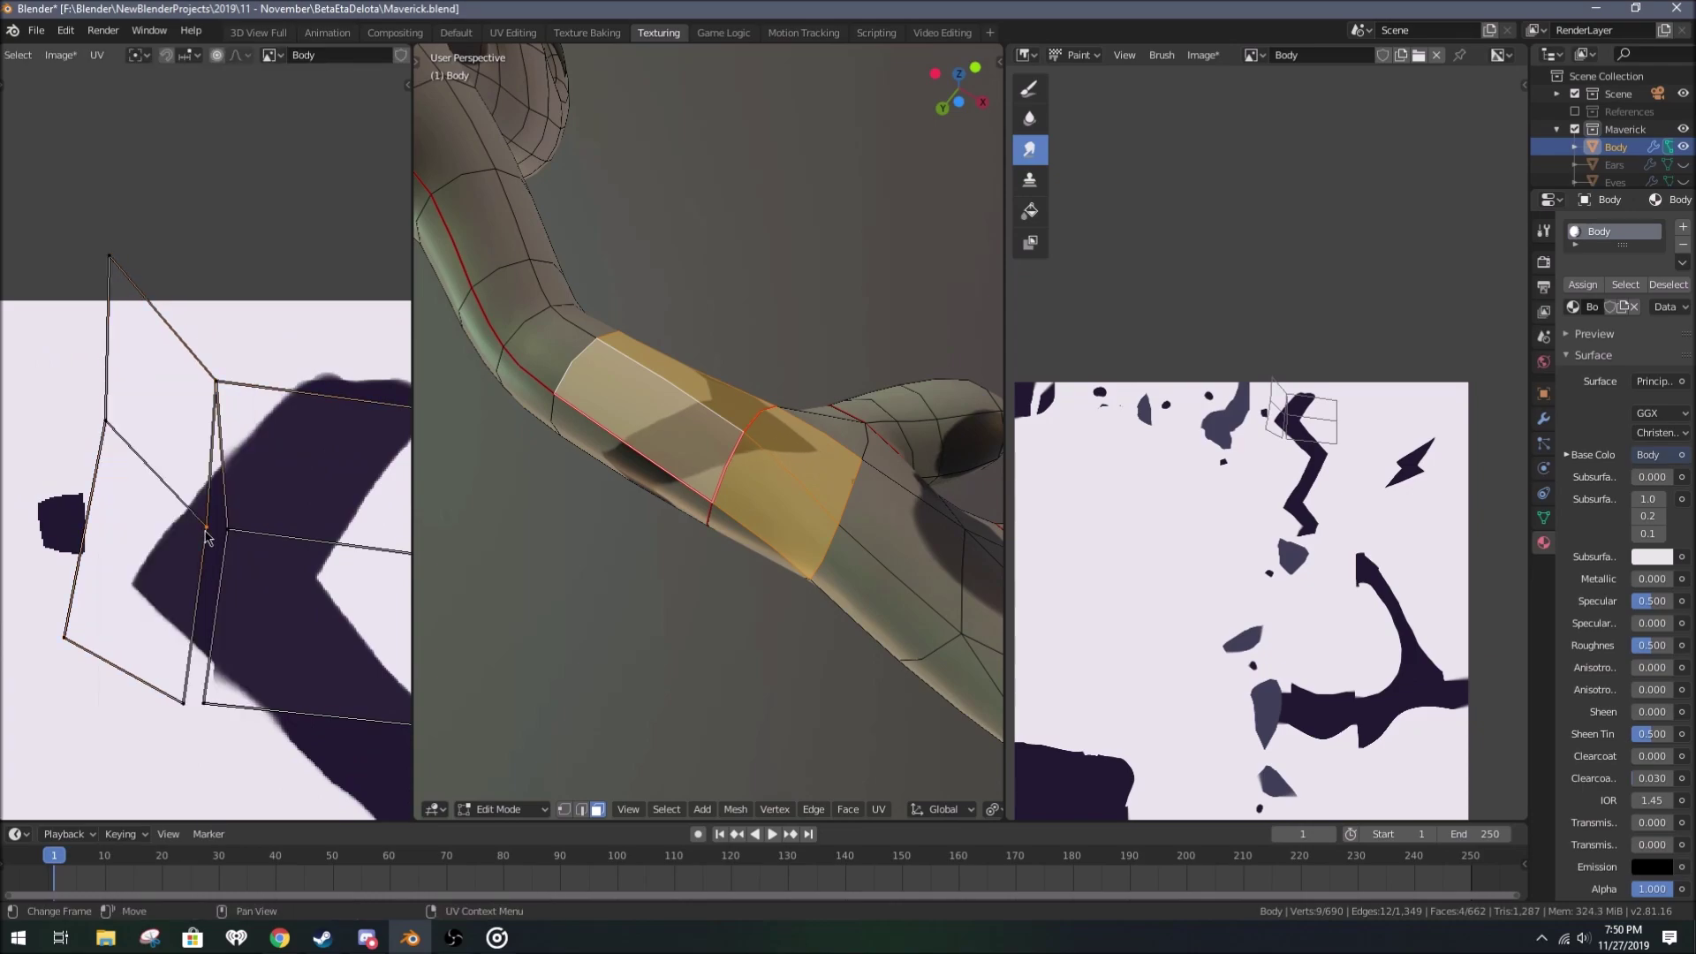
key(g)
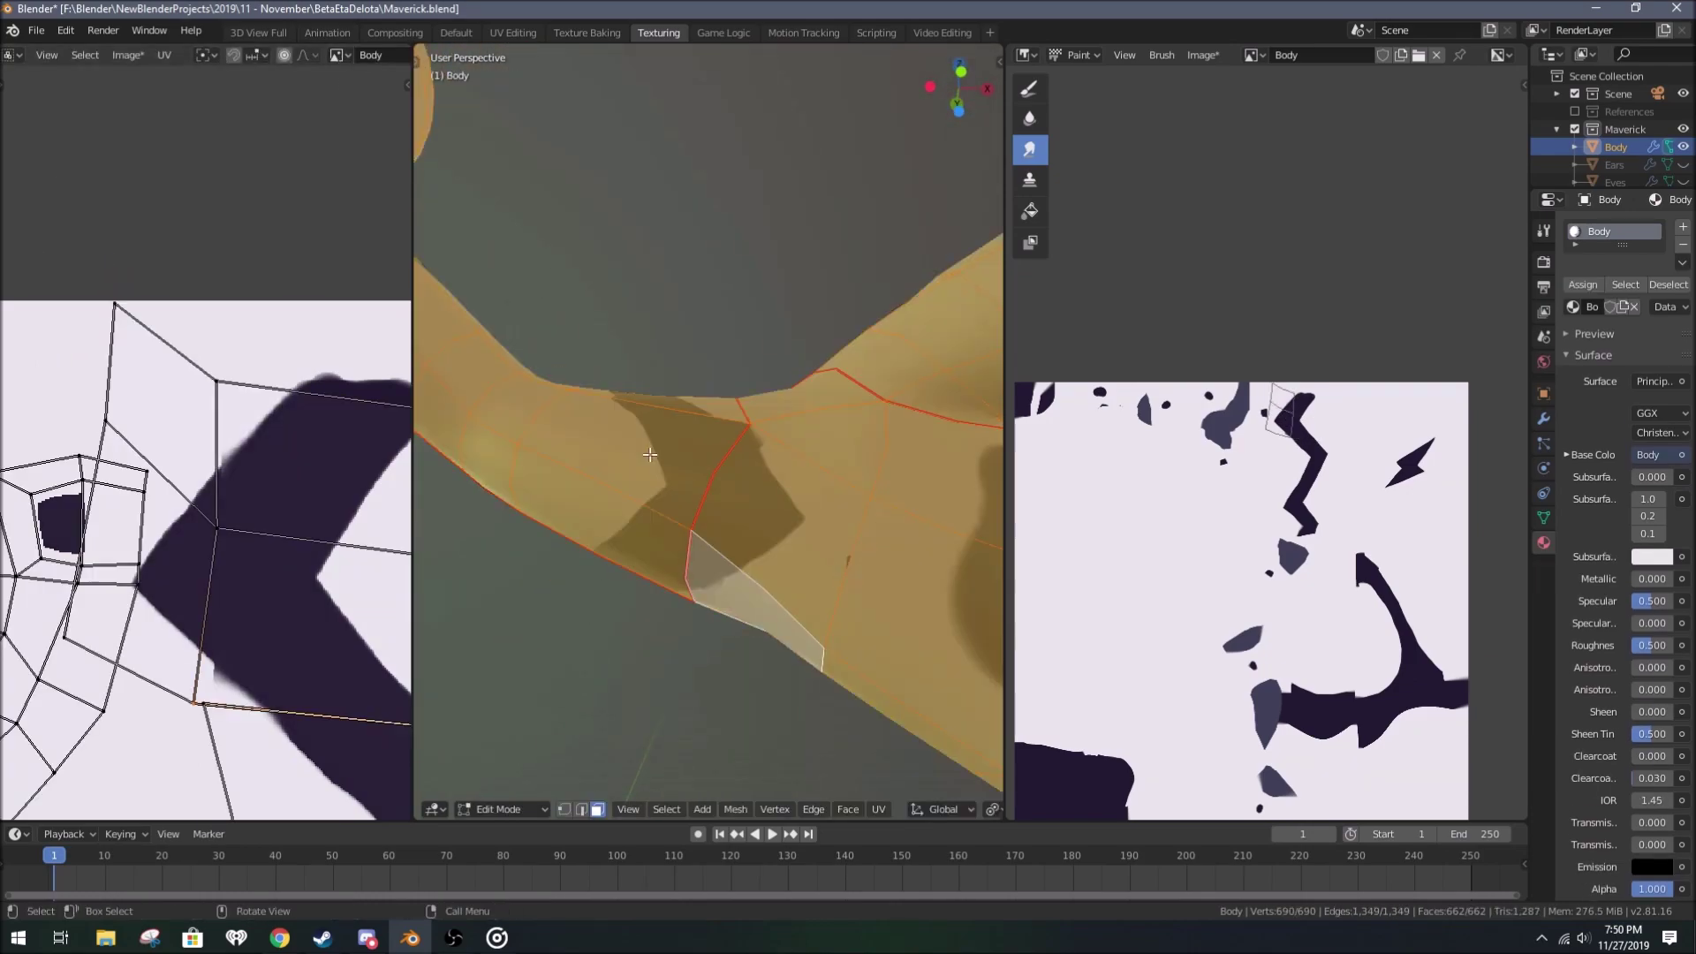
click(115, 630)
key(alt+a)
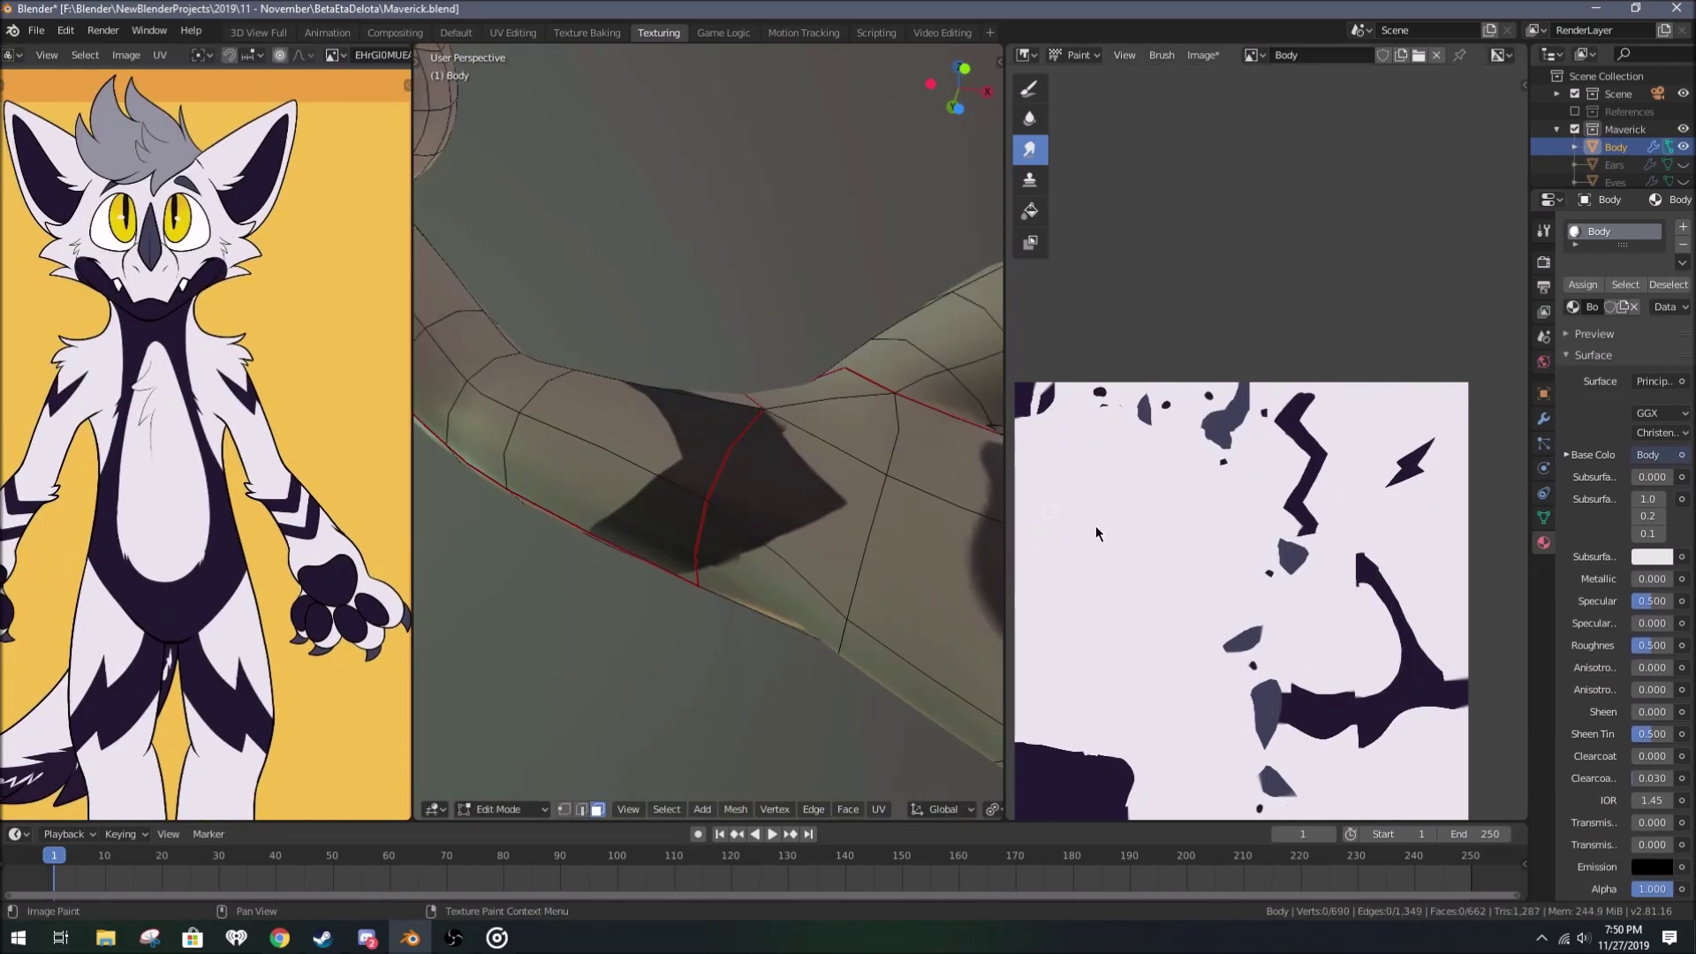
Step: Back in Object Mode, smear the stripe's jagged edge on the arm
scroll(1185, 569, up, 5)
scroll(1171, 565, up, 3)
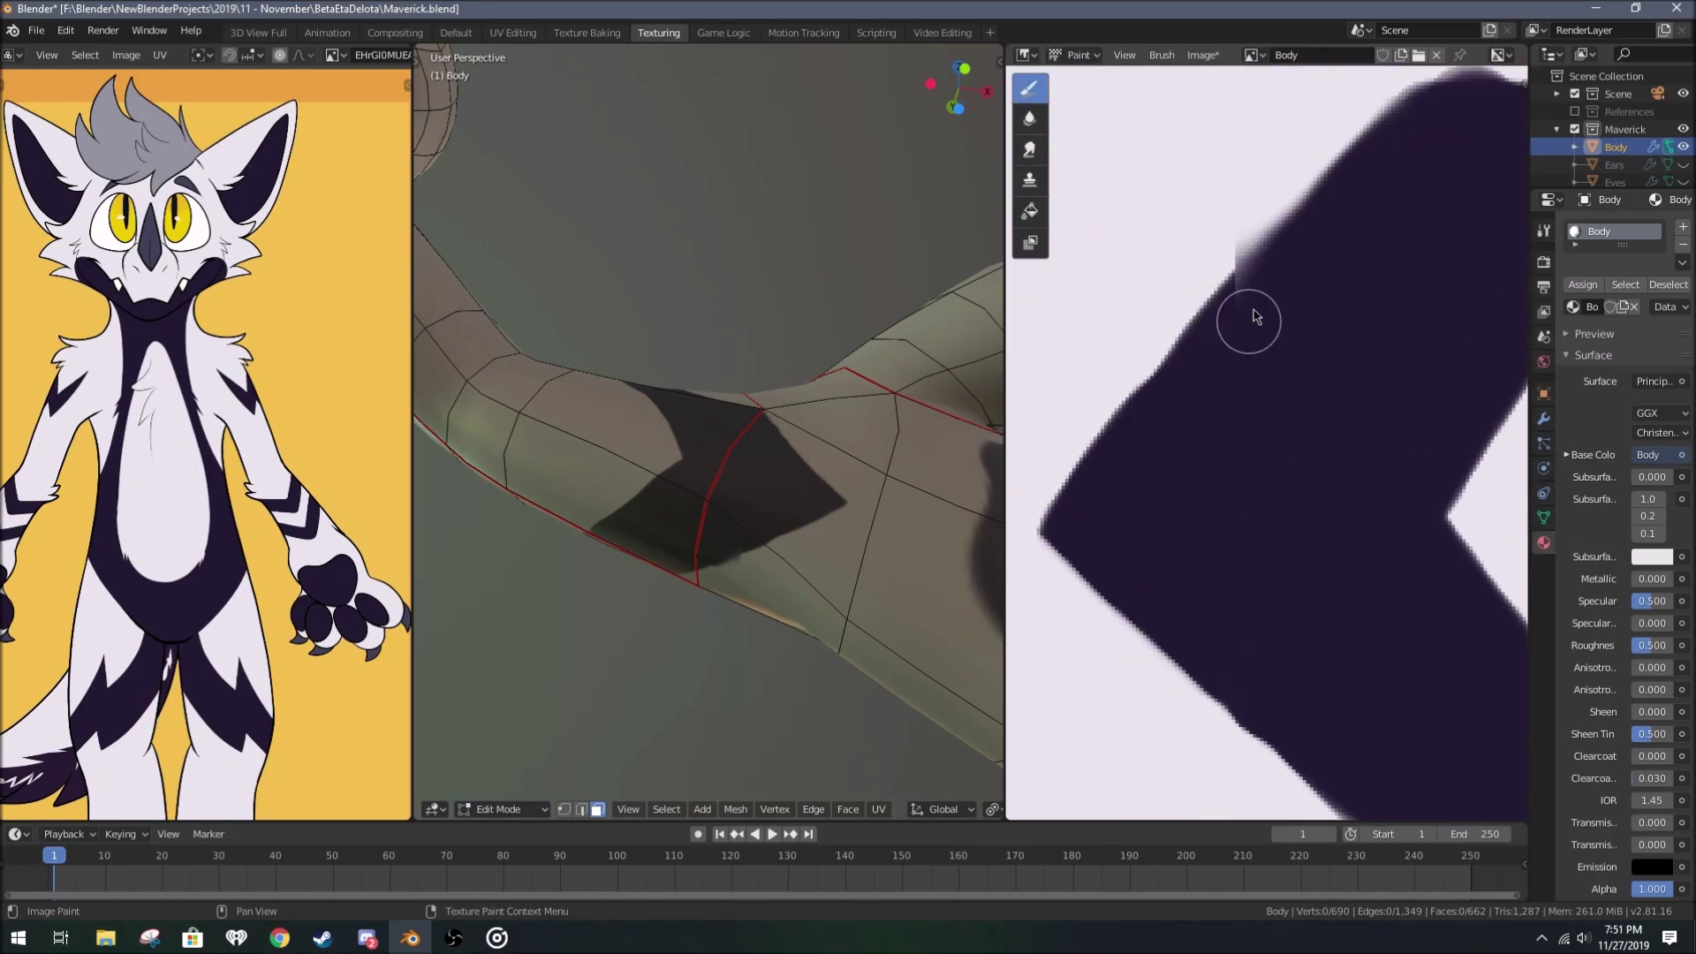
scroll(1174, 454, up, 3)
key(Tab)
scroll(1273, 521, down, 2)
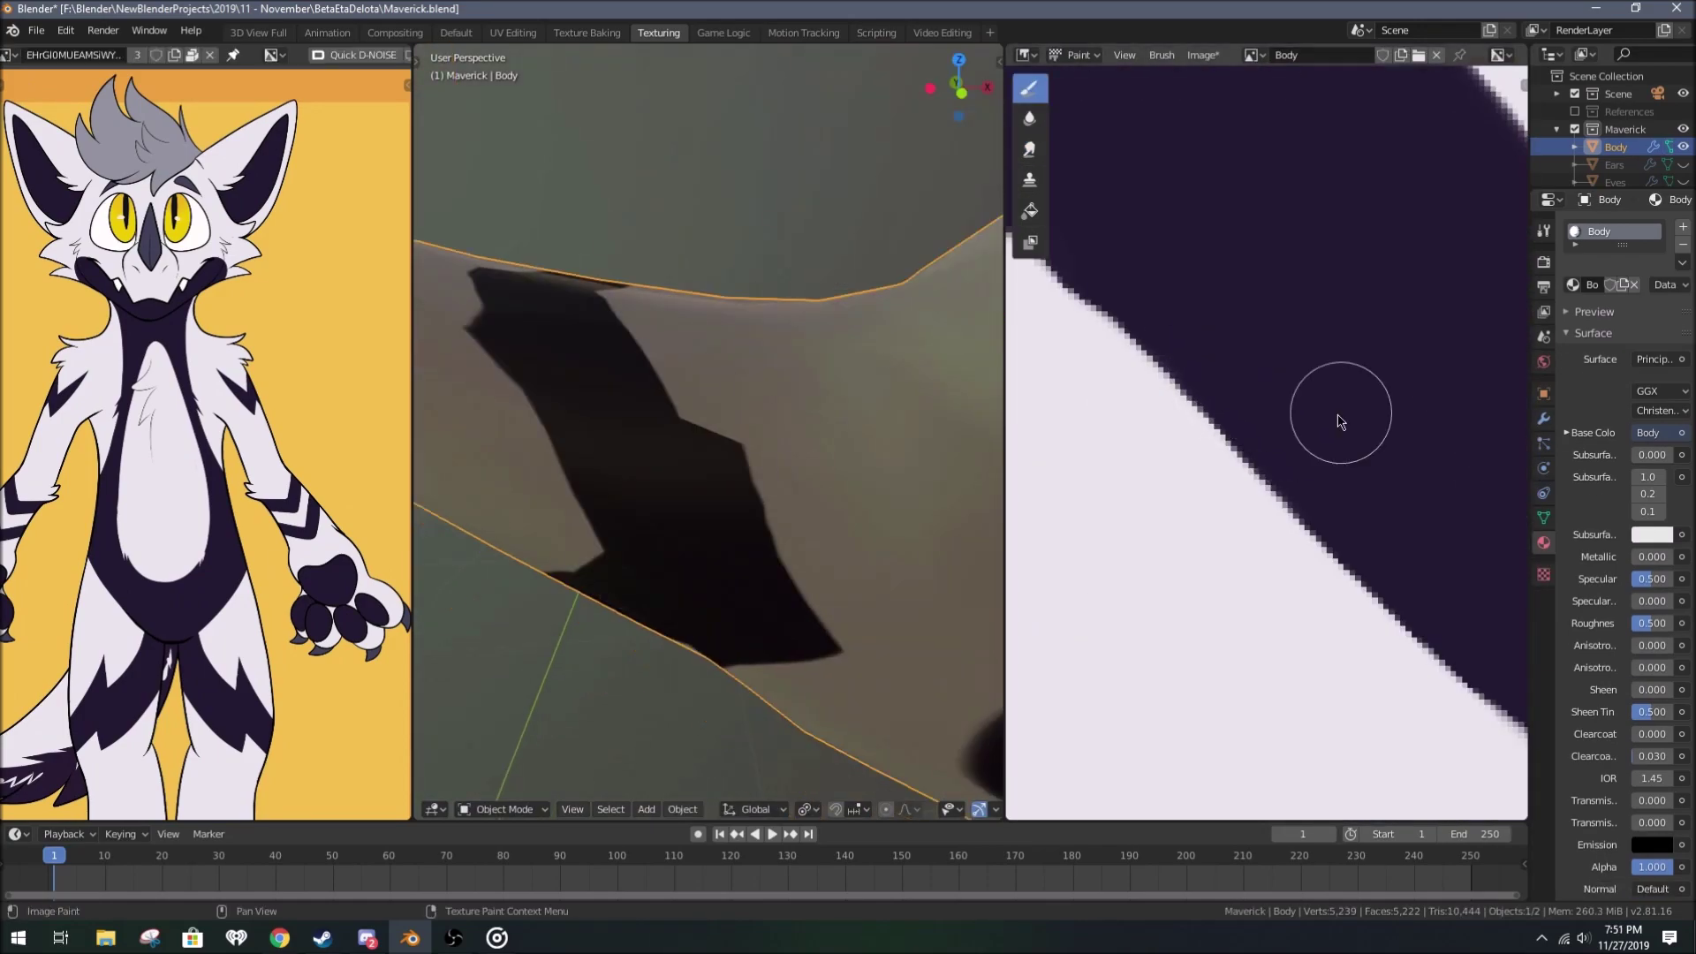
scroll(1341, 409, down, 3)
mouse_move(738, 454)
middle_down()
mouse_move(726, 553)
mouse_move(838, 616)
middle_up()
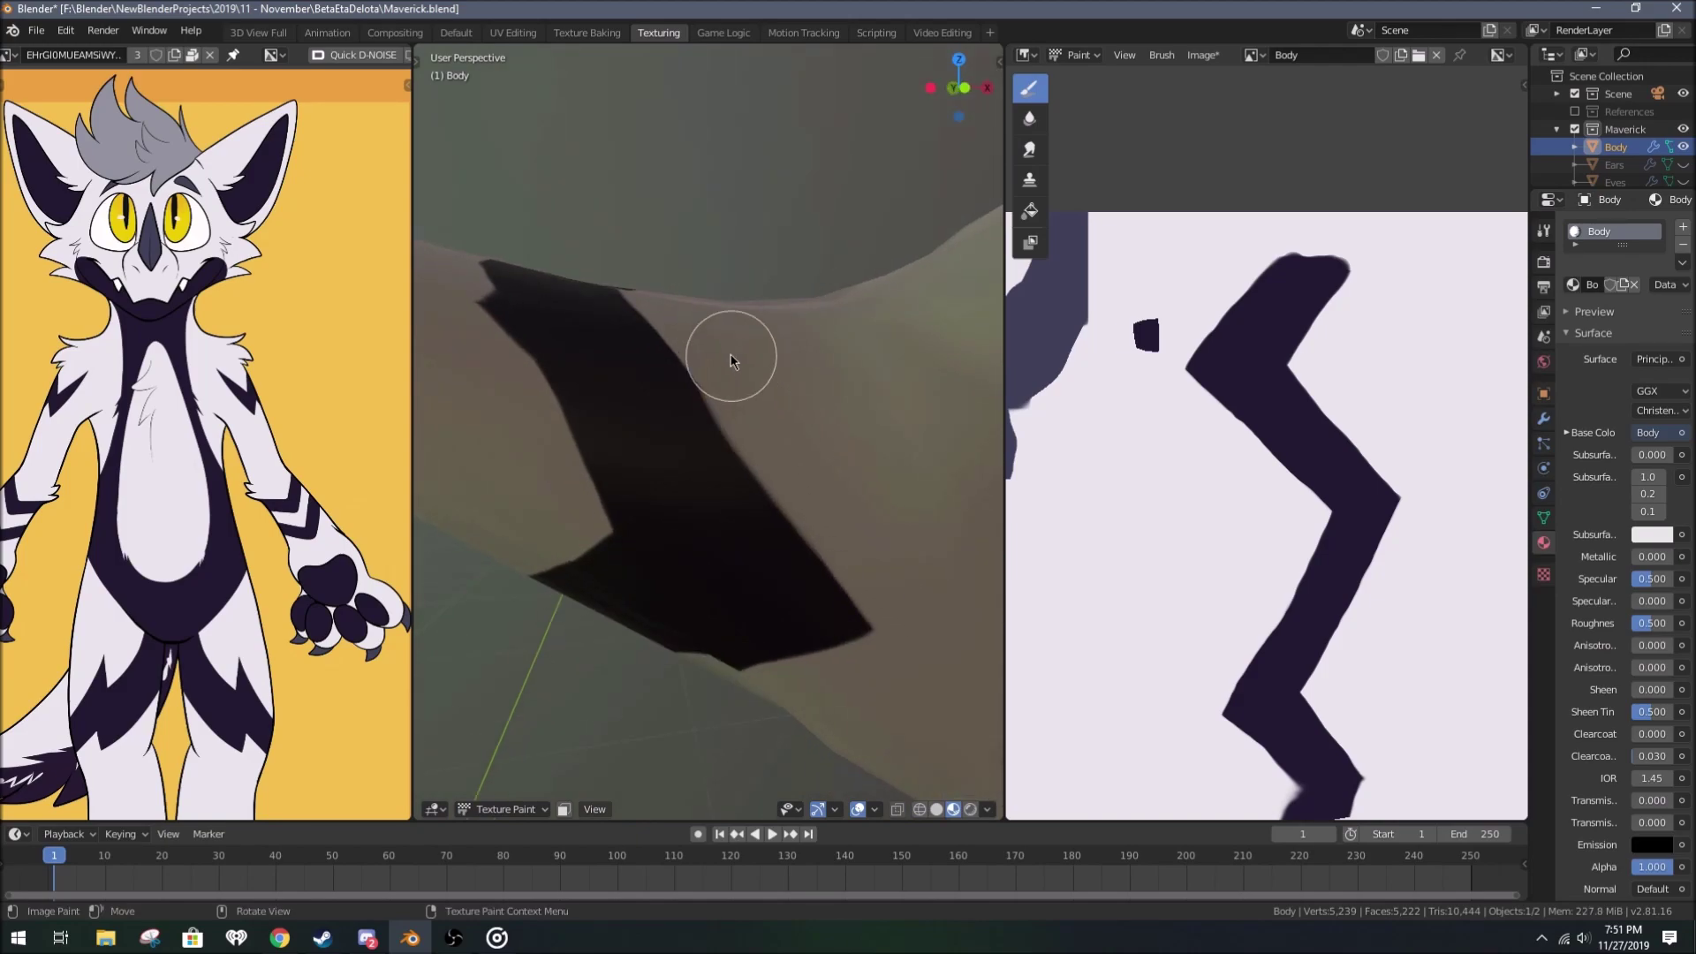
scroll(724, 469, up, 2)
key(n)
key(n)
click(1029, 148)
scroll(1296, 459, up, 3)
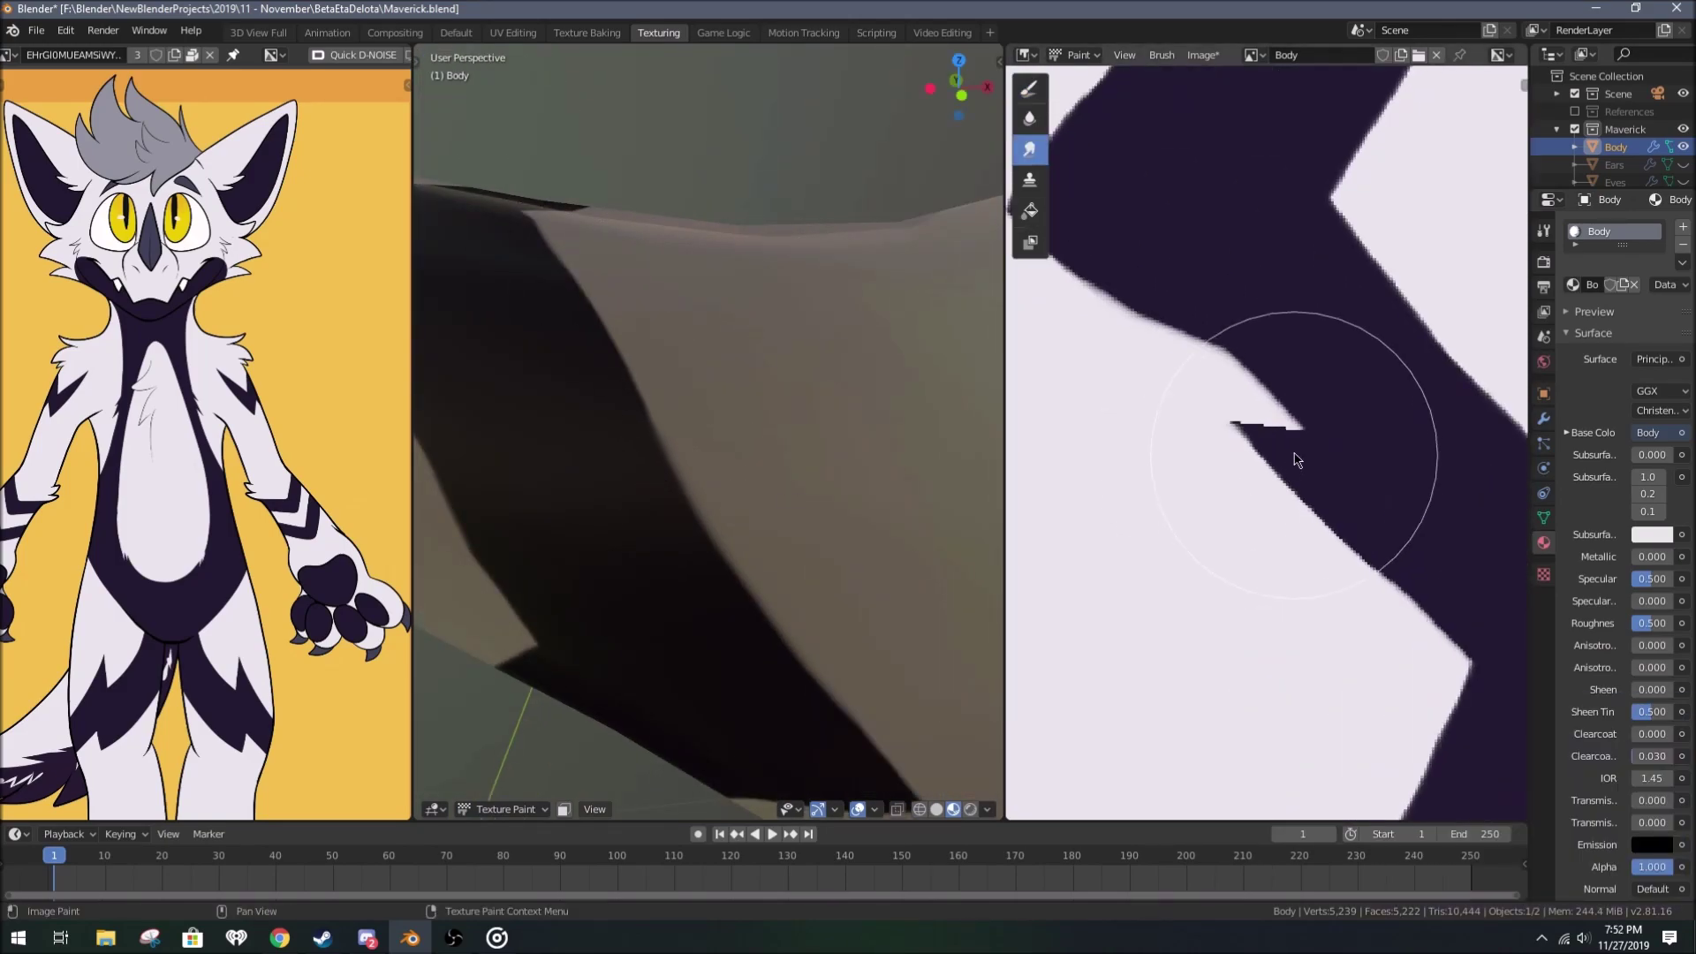
scroll(1296, 459, down, 3)
Step: Return to Edit Mode, select the whole mesh to show all UVs, and view the arm stripe
key(Tab)
key(a)
scroll(161, 549, up, 3)
click(160, 549)
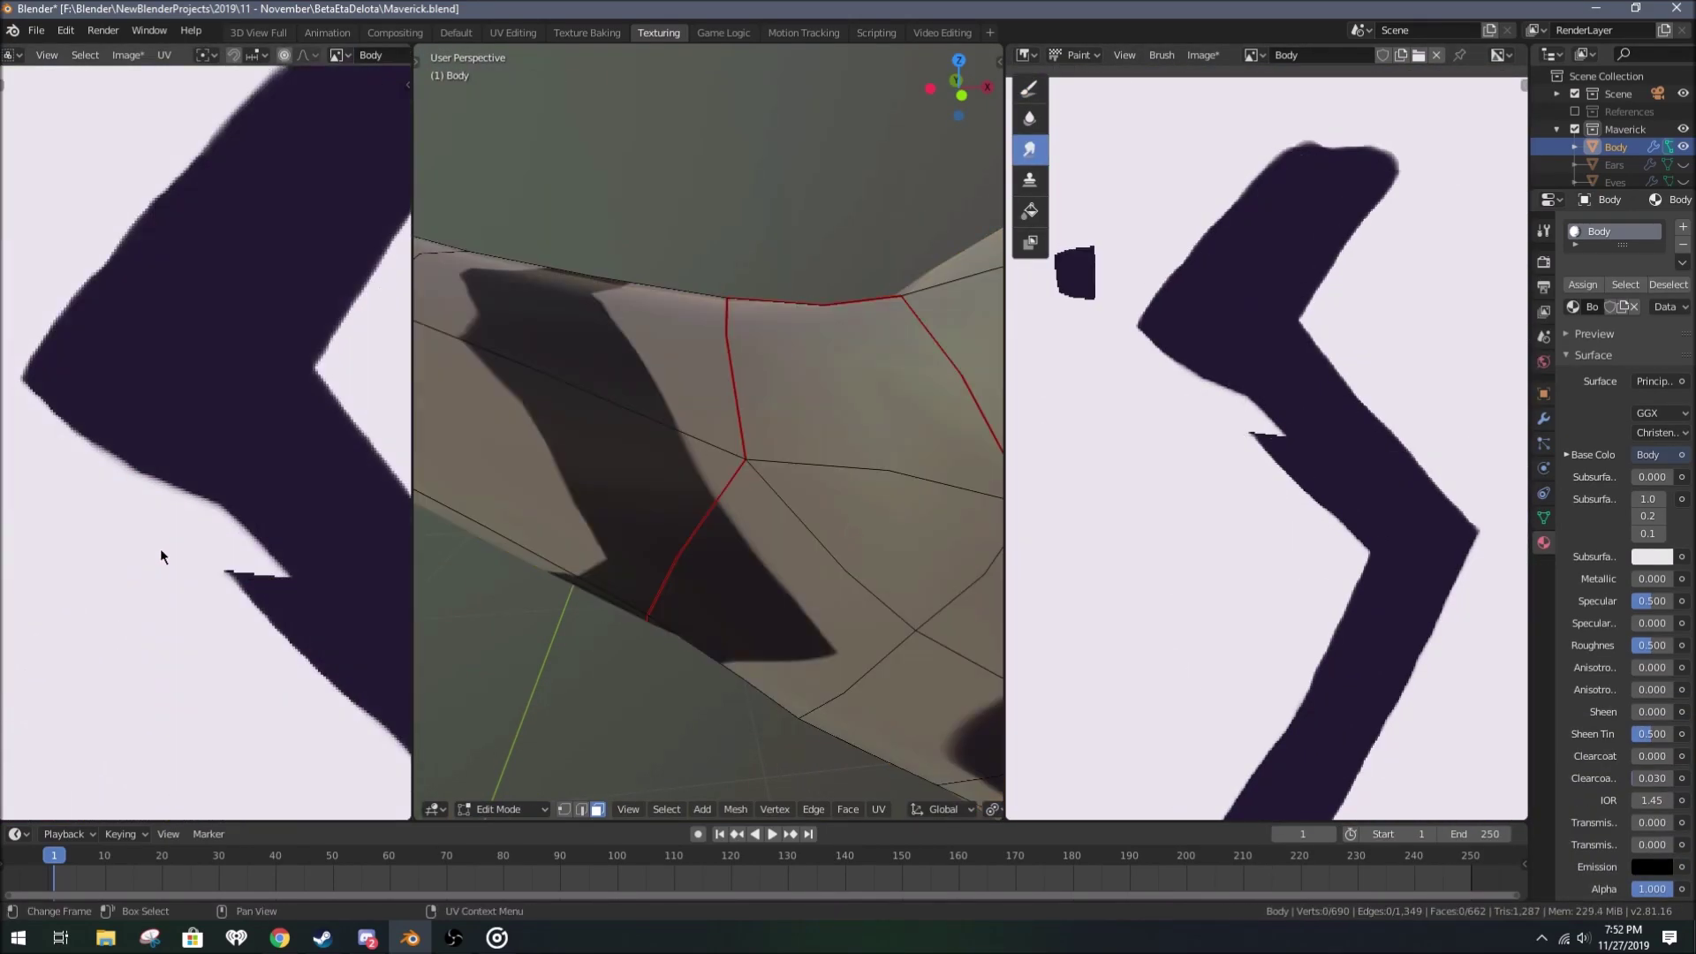
key(a)
scroll(198, 510, down, 2)
middle_drag(677, 347, 818, 439)
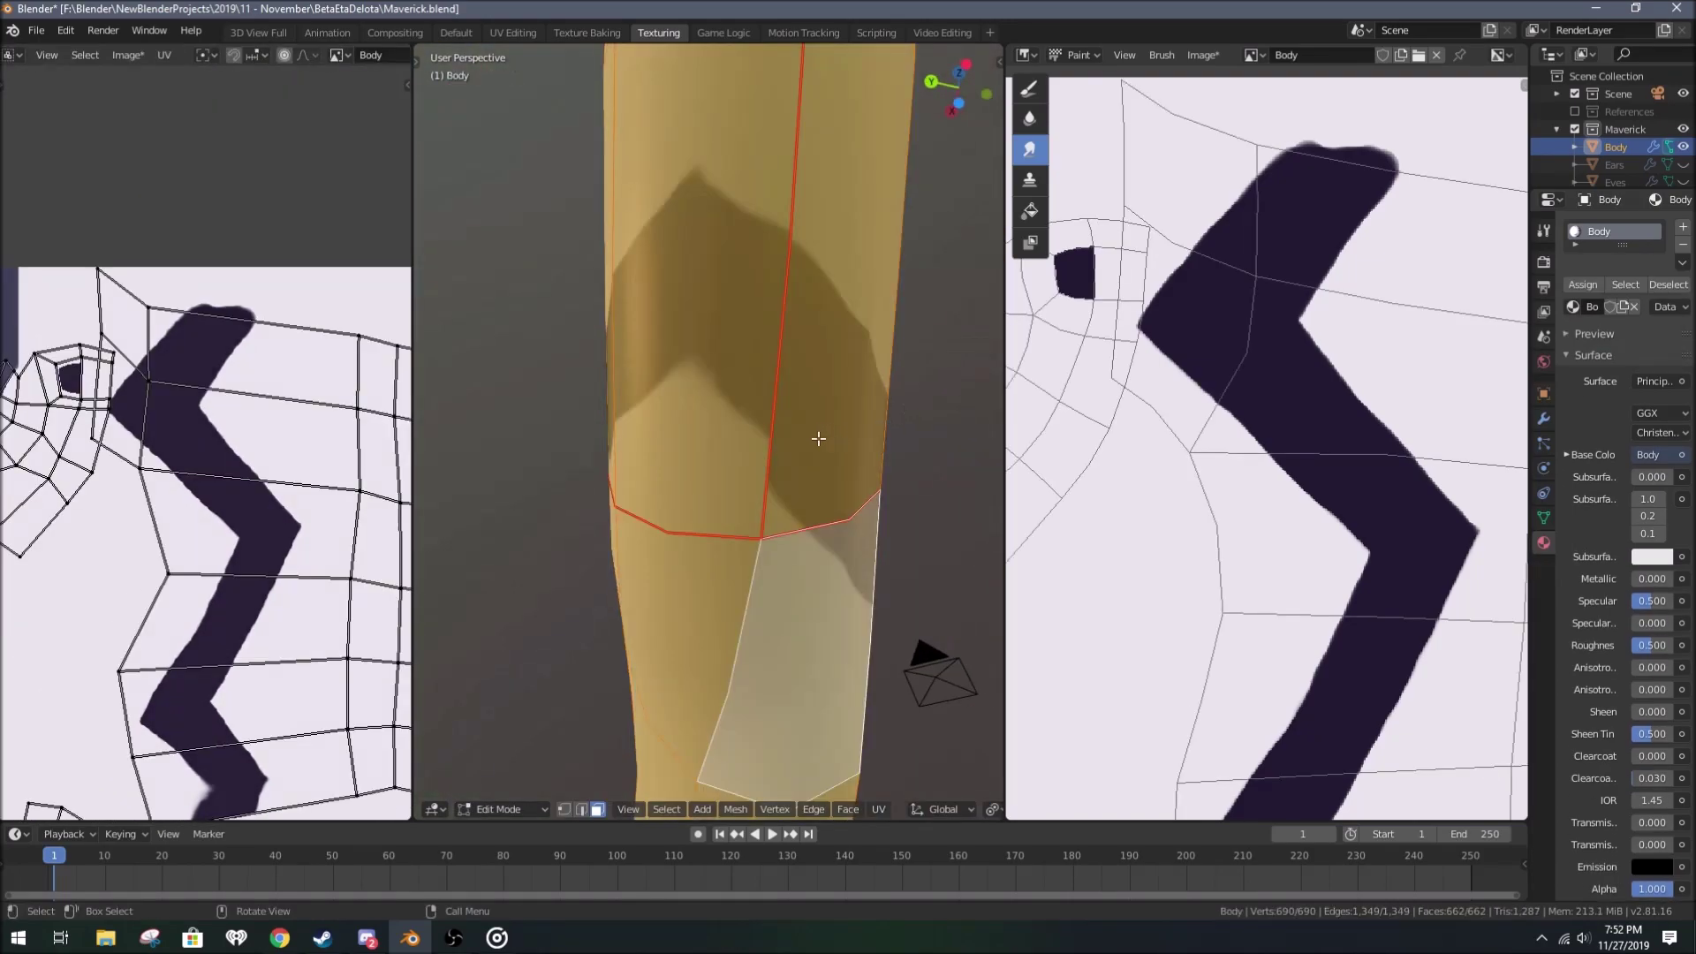
Step: Confirm the UV move, leave Edit Mode and switch to Texture Paint on the forearm
key(Escape)
key(Tab)
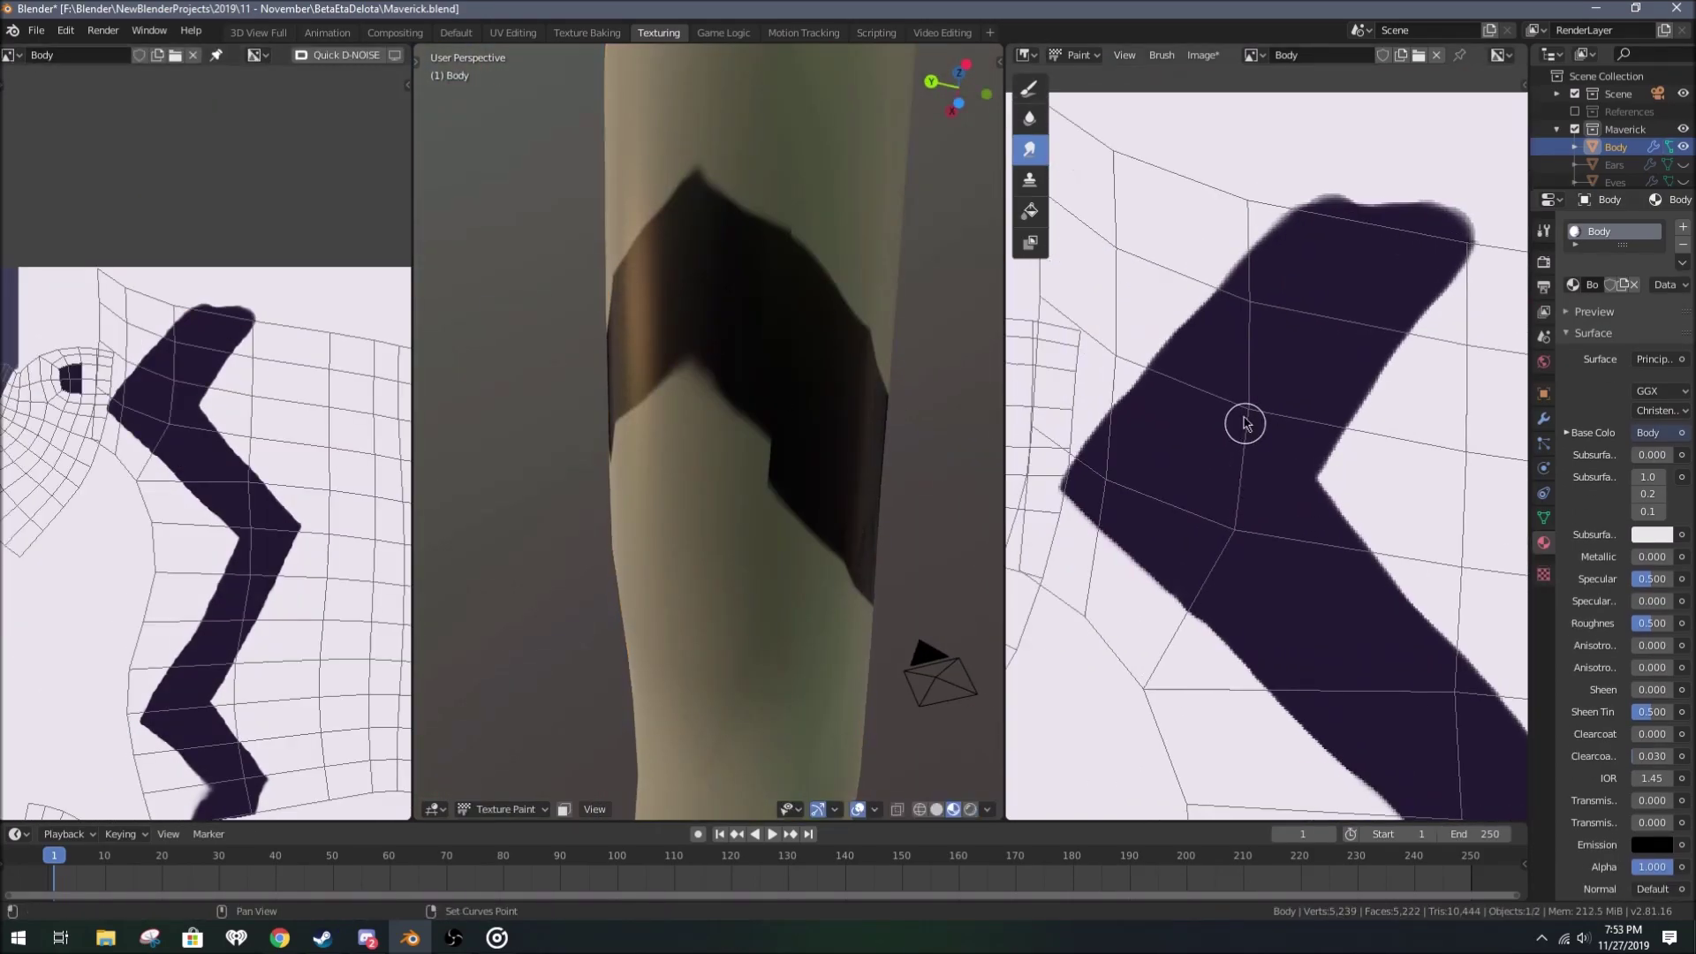
key(n)
mouse_move(707, 353)
middle_down()
mouse_move(636, 235)
mouse_move(625, 461)
middle_up()
key(n)
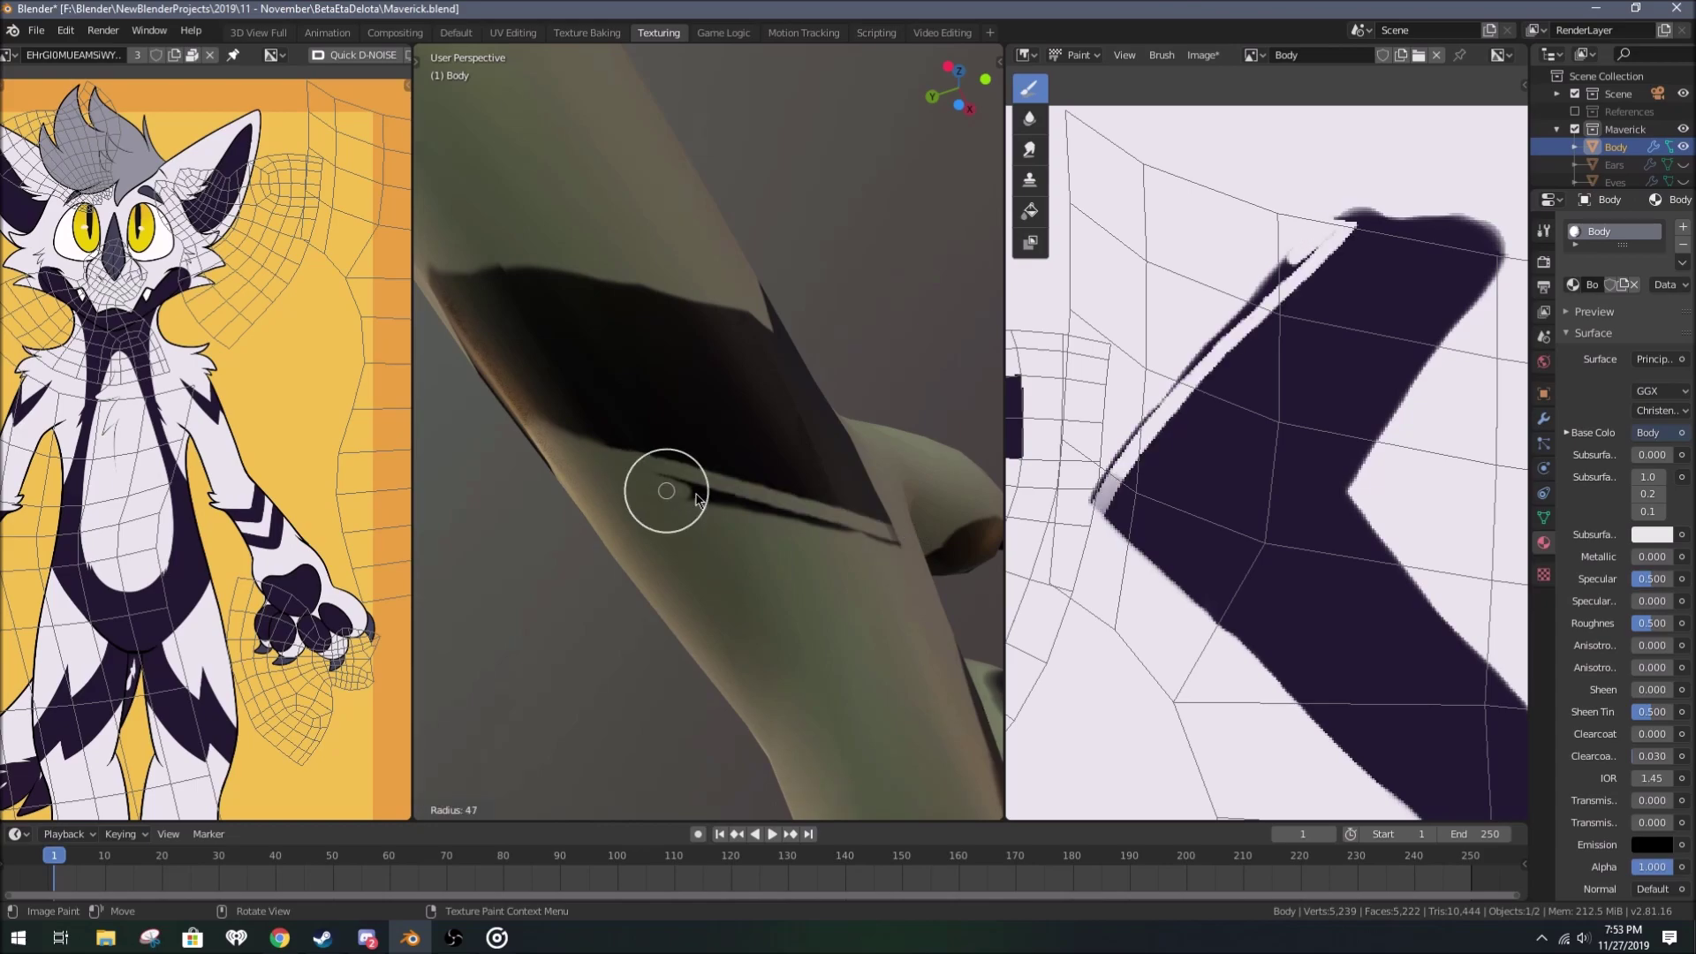
scroll(1079, 509, up, 3)
scroll(1185, 483, up, 2)
Step: Frame the forearm's dark patch in the viewport and texture view, then save Maverick.blend
middle_drag(795, 371, 747, 390)
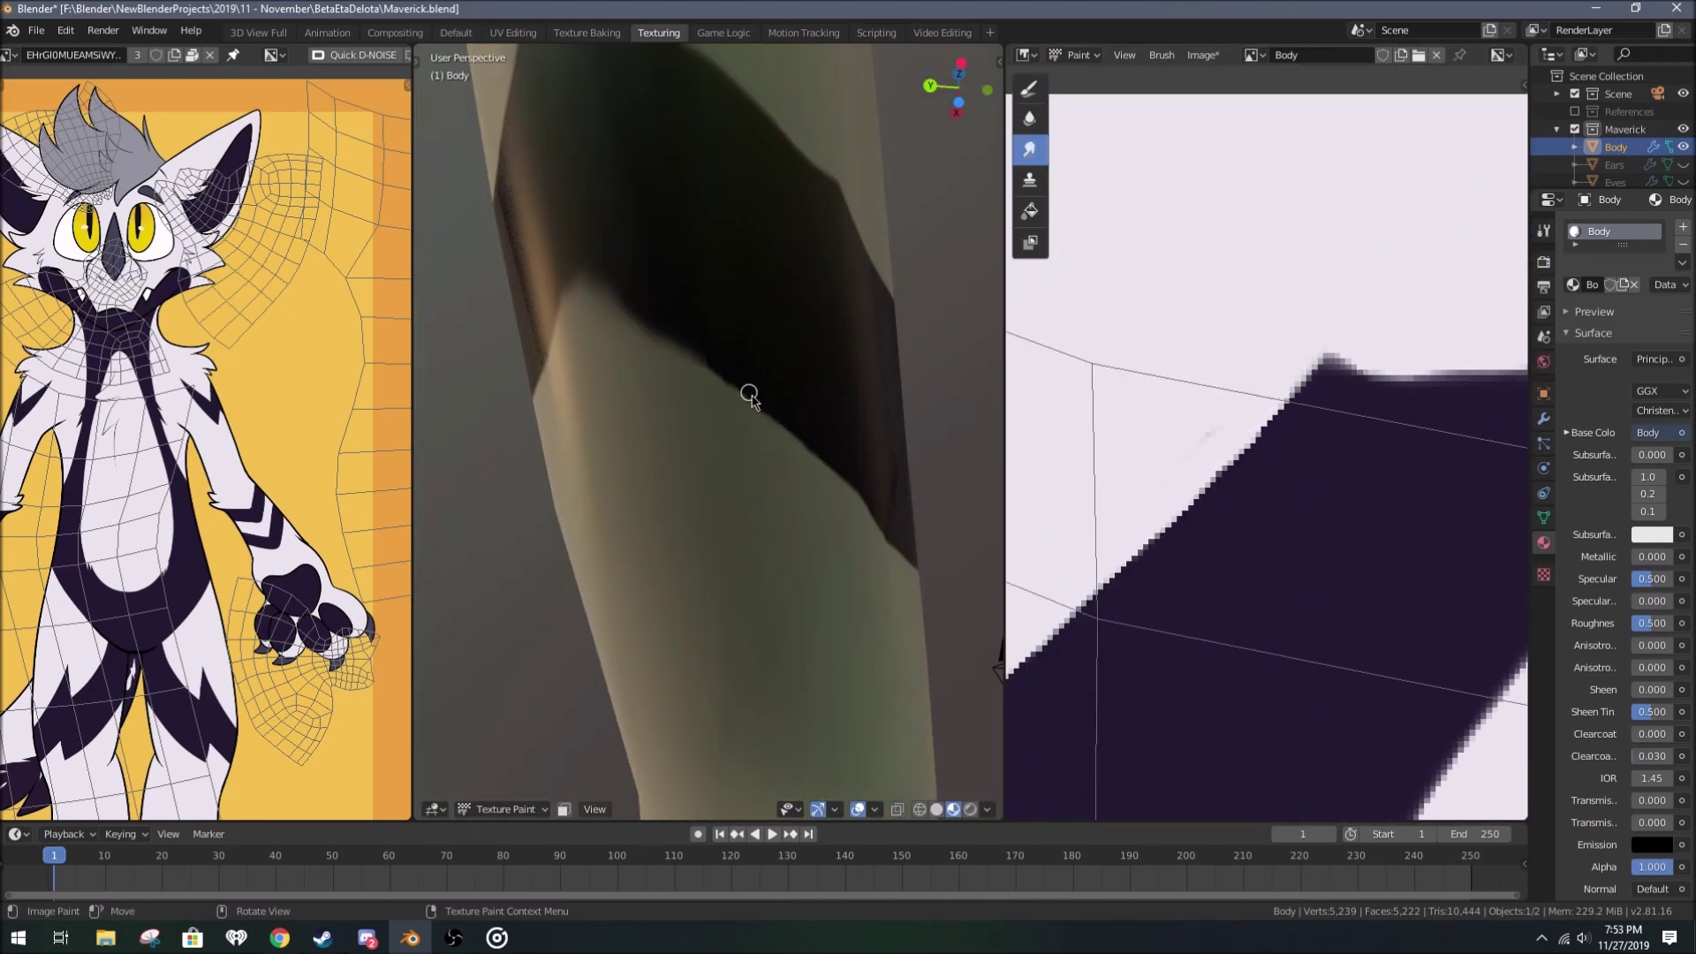
scroll(887, 495, up, 3)
middle_drag(887, 495, 855, 596)
middle_drag(1237, 618, 1285, 566)
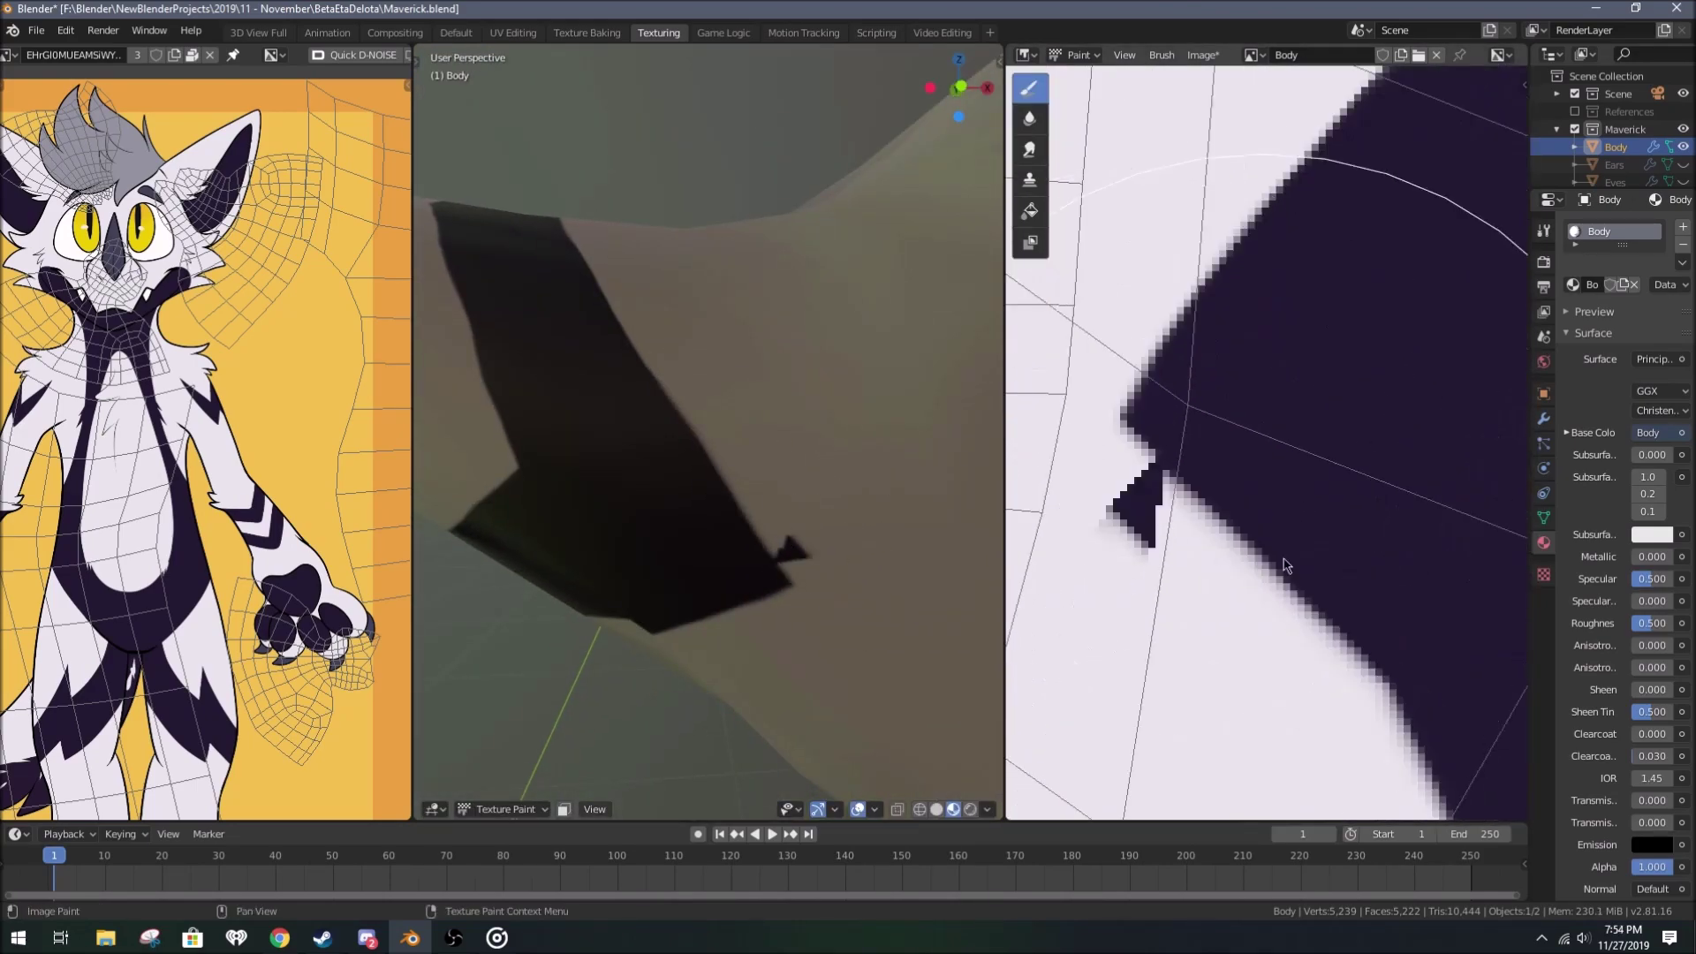
scroll(1068, 537, down, 5)
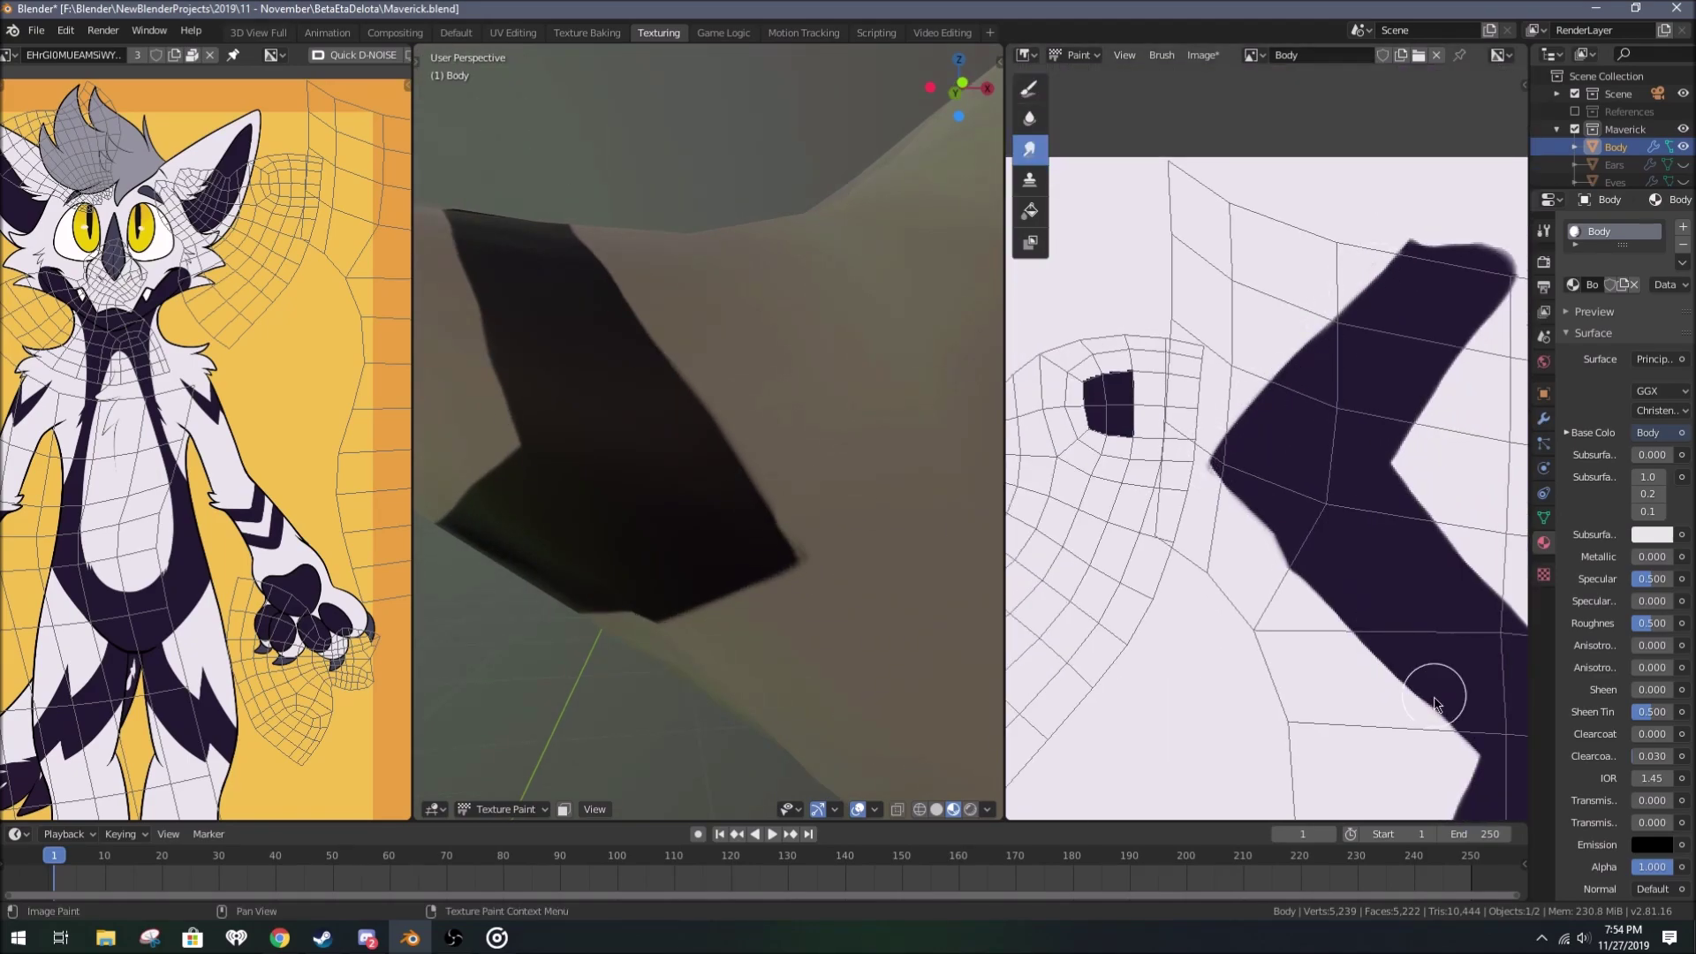
scroll(1212, 316, up, 4)
scroll(1219, 553, down, 3)
scroll(803, 447, down, 5)
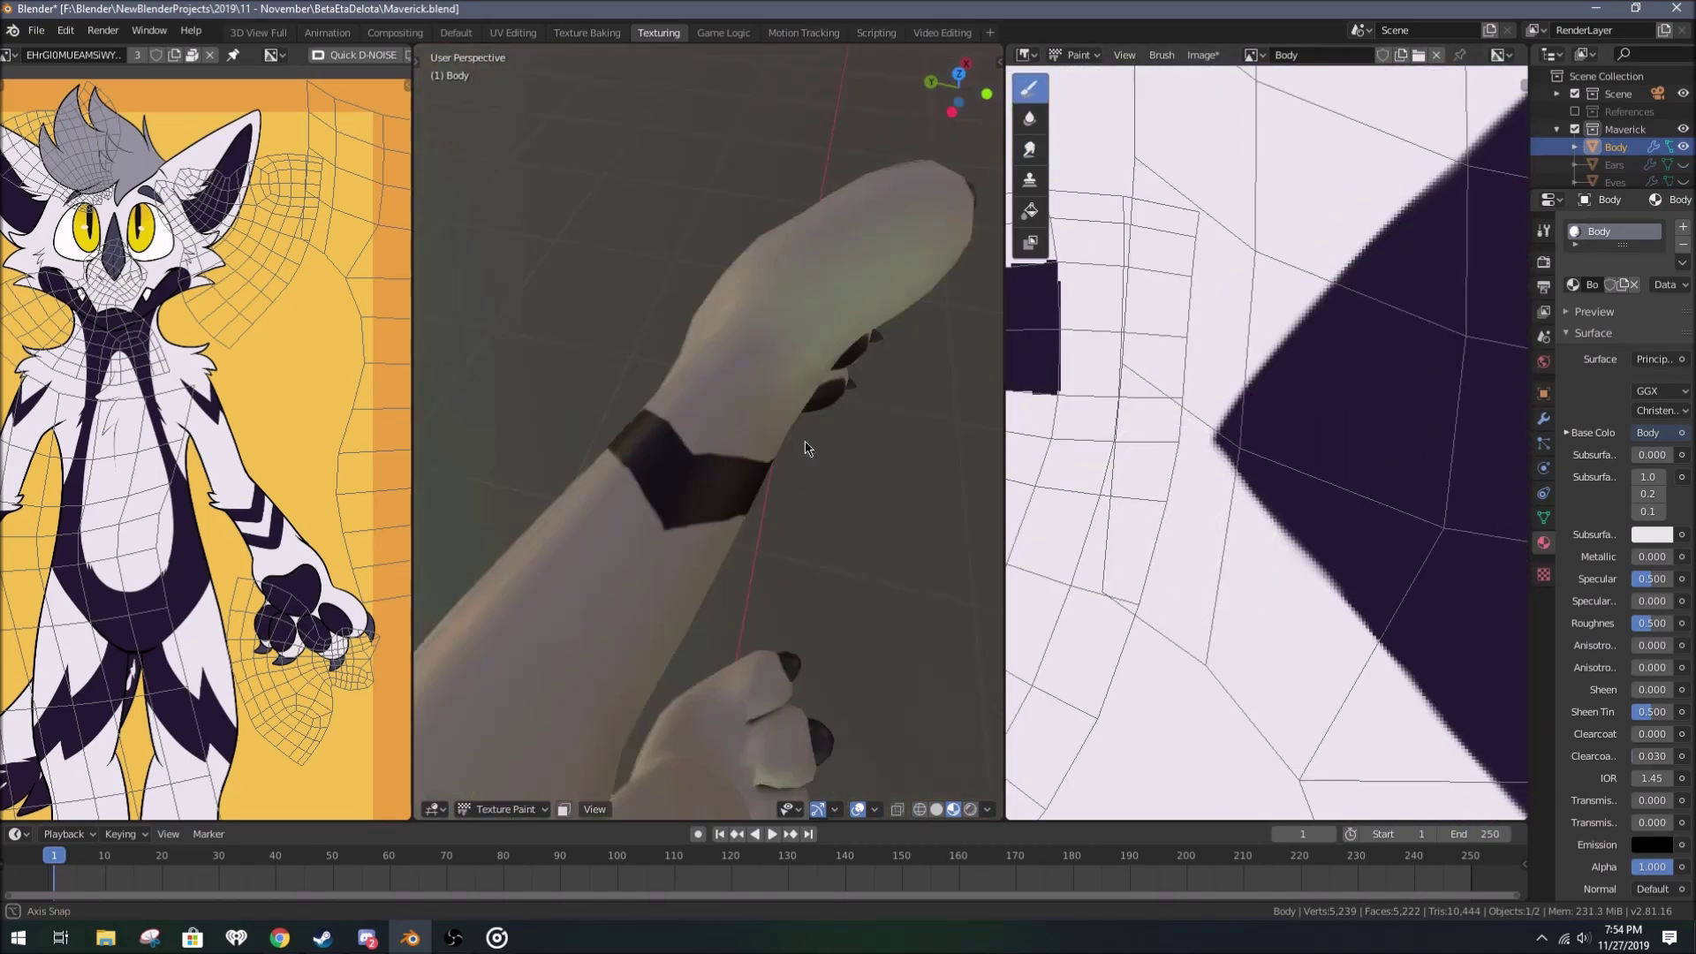
middle_drag(804, 447, 798, 385)
key(ctrl+s)
Step: Smear the forearm stripe's paint outward and bring the zigzag stripes into view
scroll(1270, 427, up, 2)
scroll(1304, 403, up, 2)
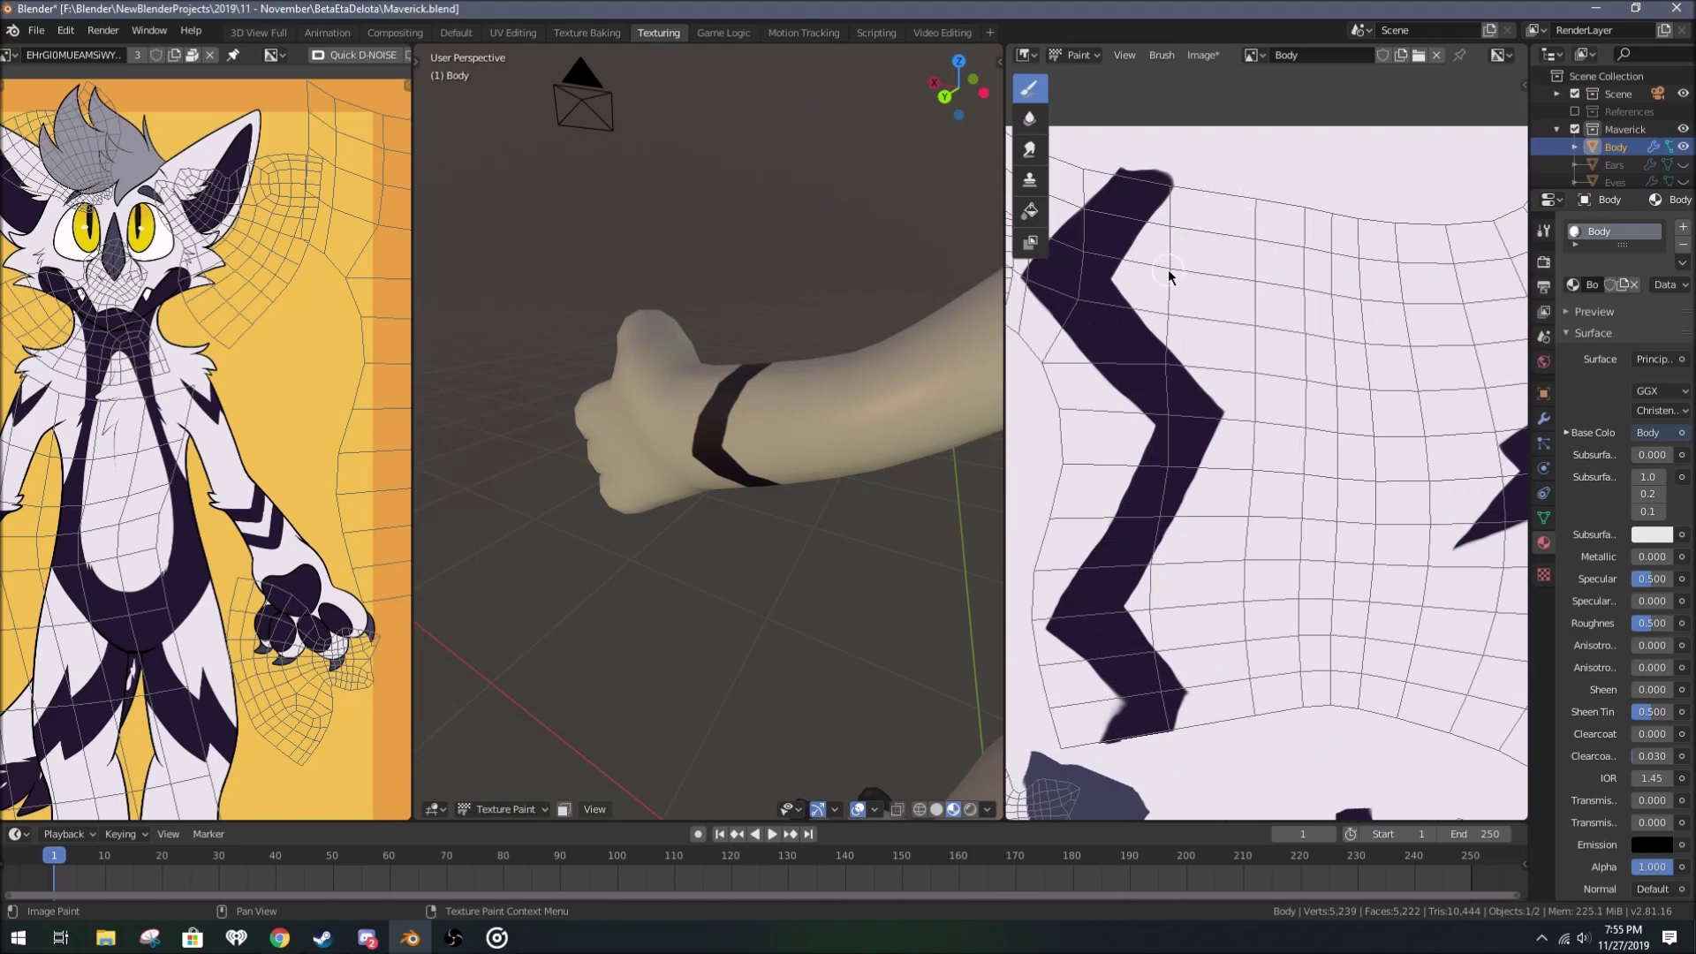
scroll(1201, 555, down, 2)
scroll(1231, 558, up, 3)
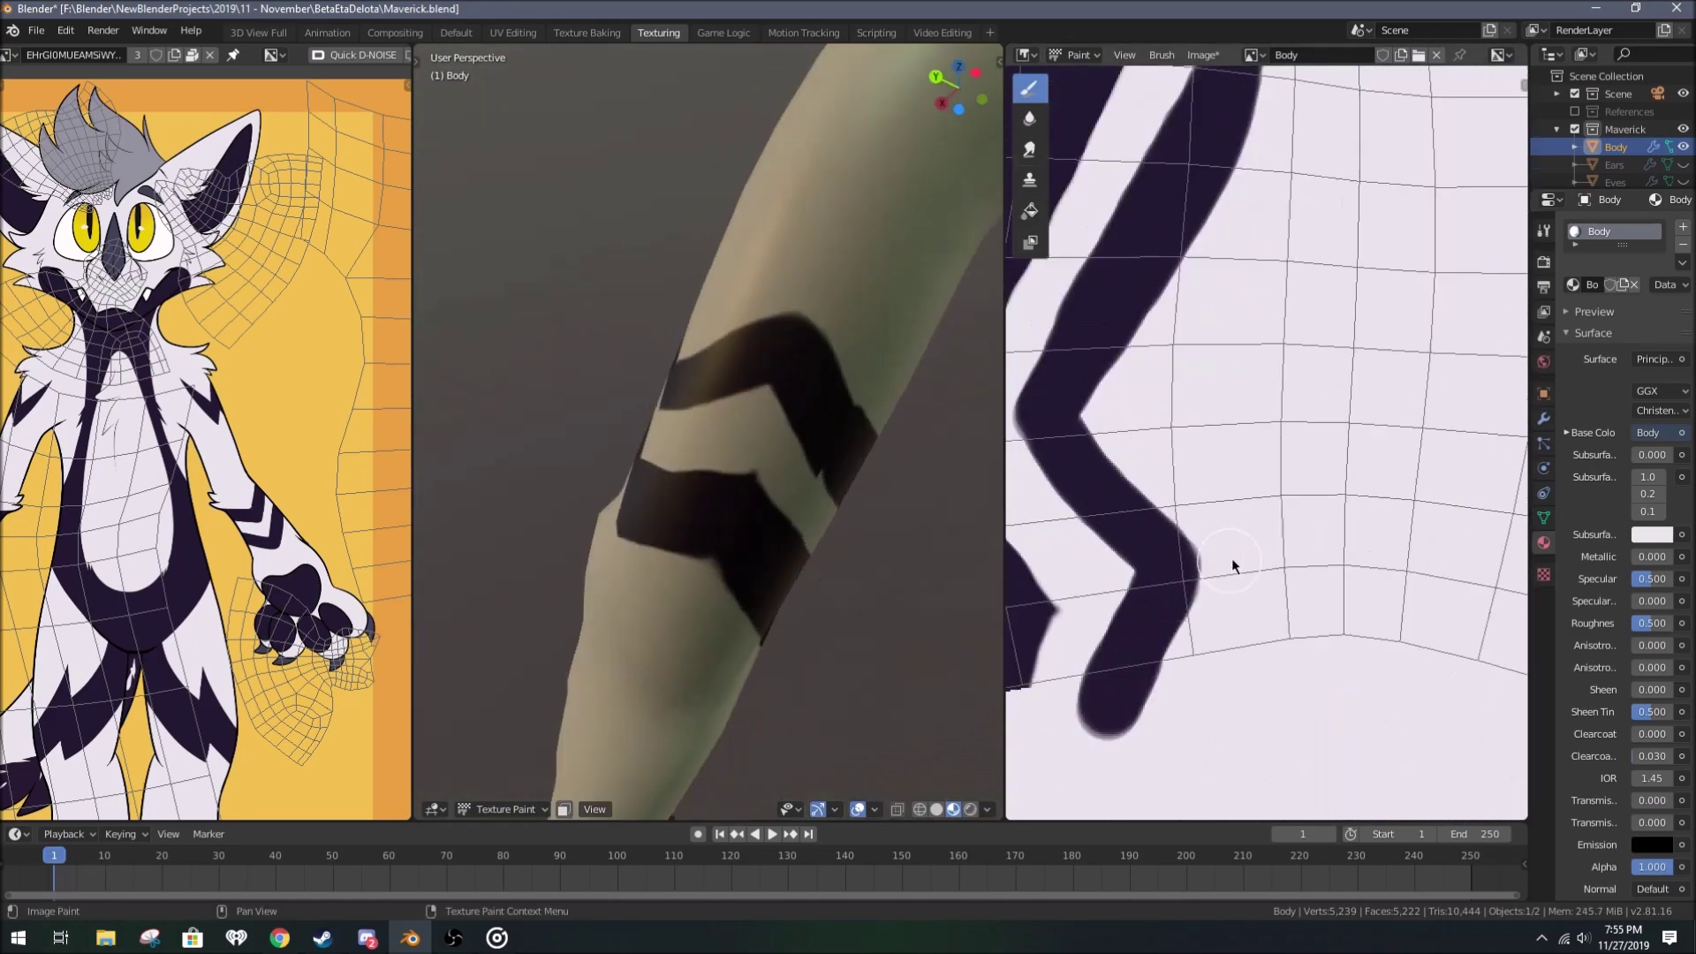
drag(1212, 547, 1207, 541)
key(shift+space)
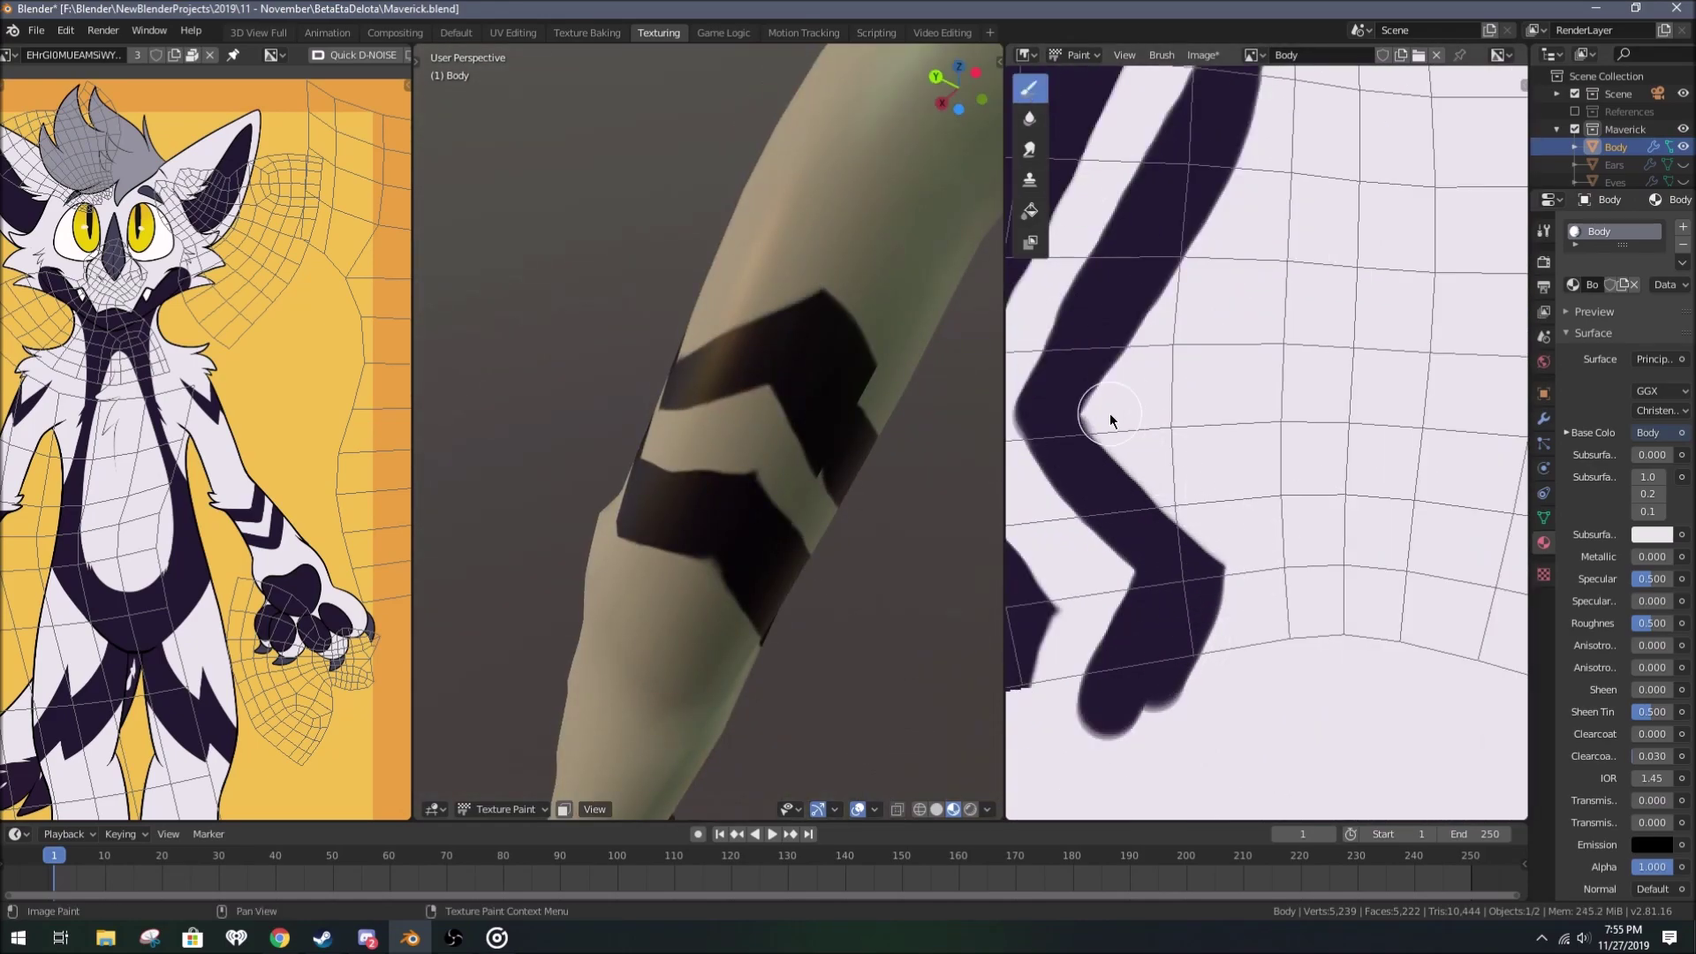
middle_drag(1110, 412, 1108, 559)
middle_drag(1237, 670, 1259, 778)
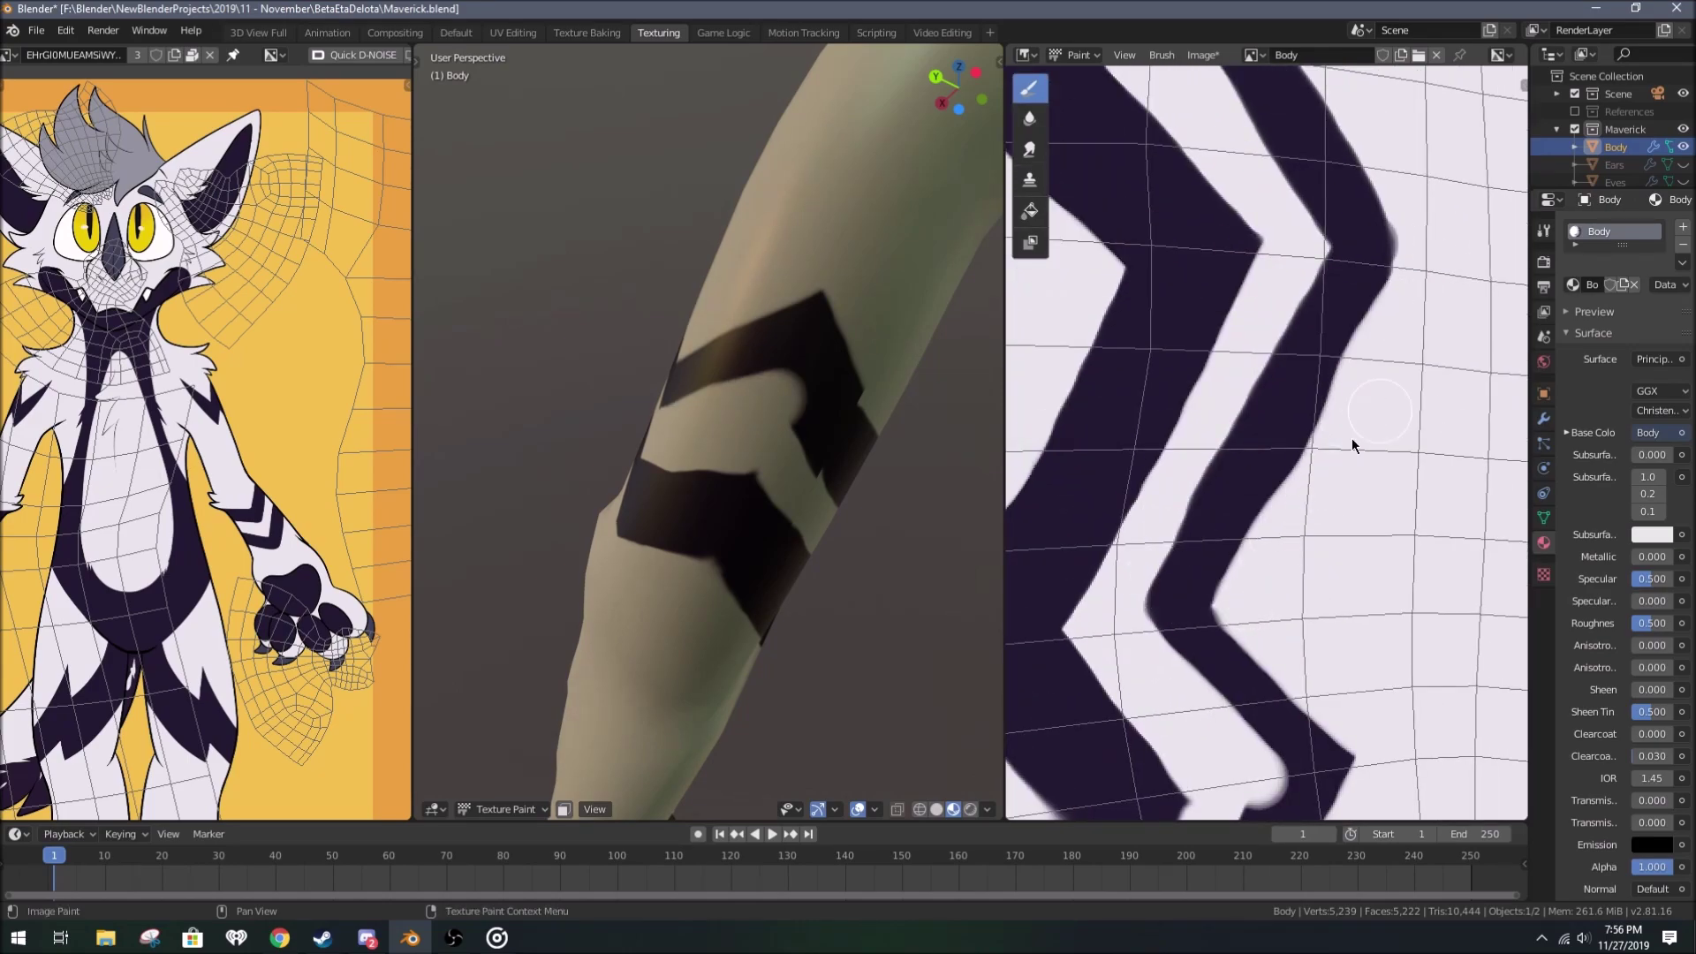
key(shift+space)
right_click(1413, 530)
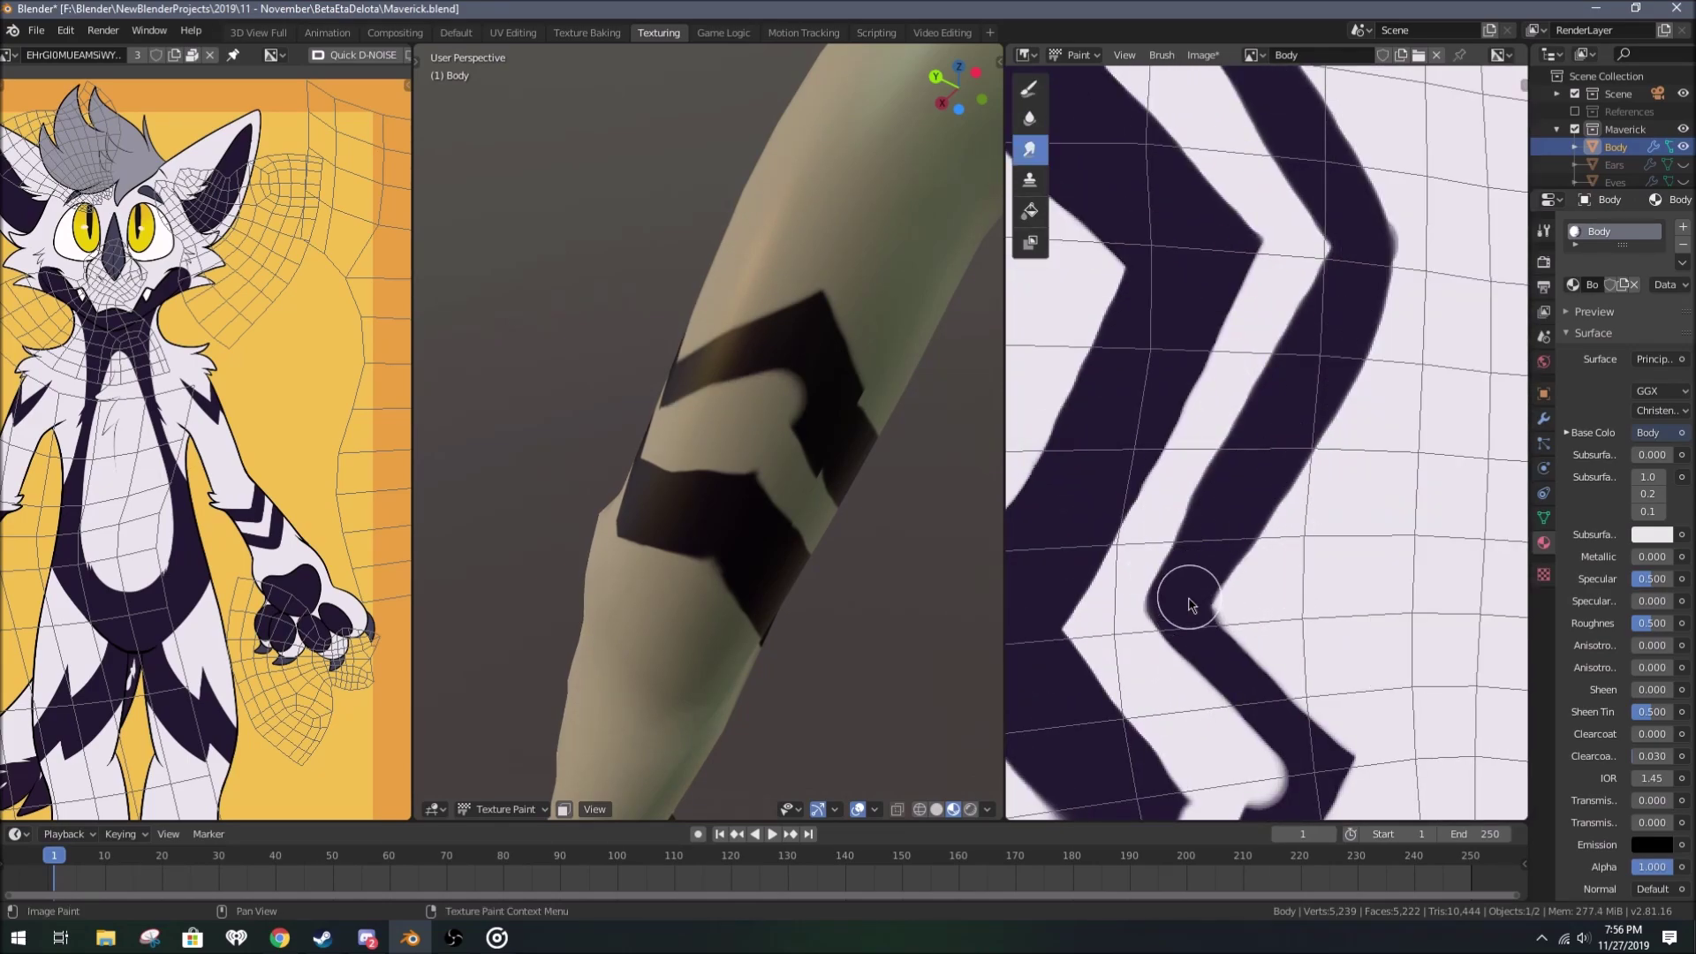
scroll(1289, 728, up, 3)
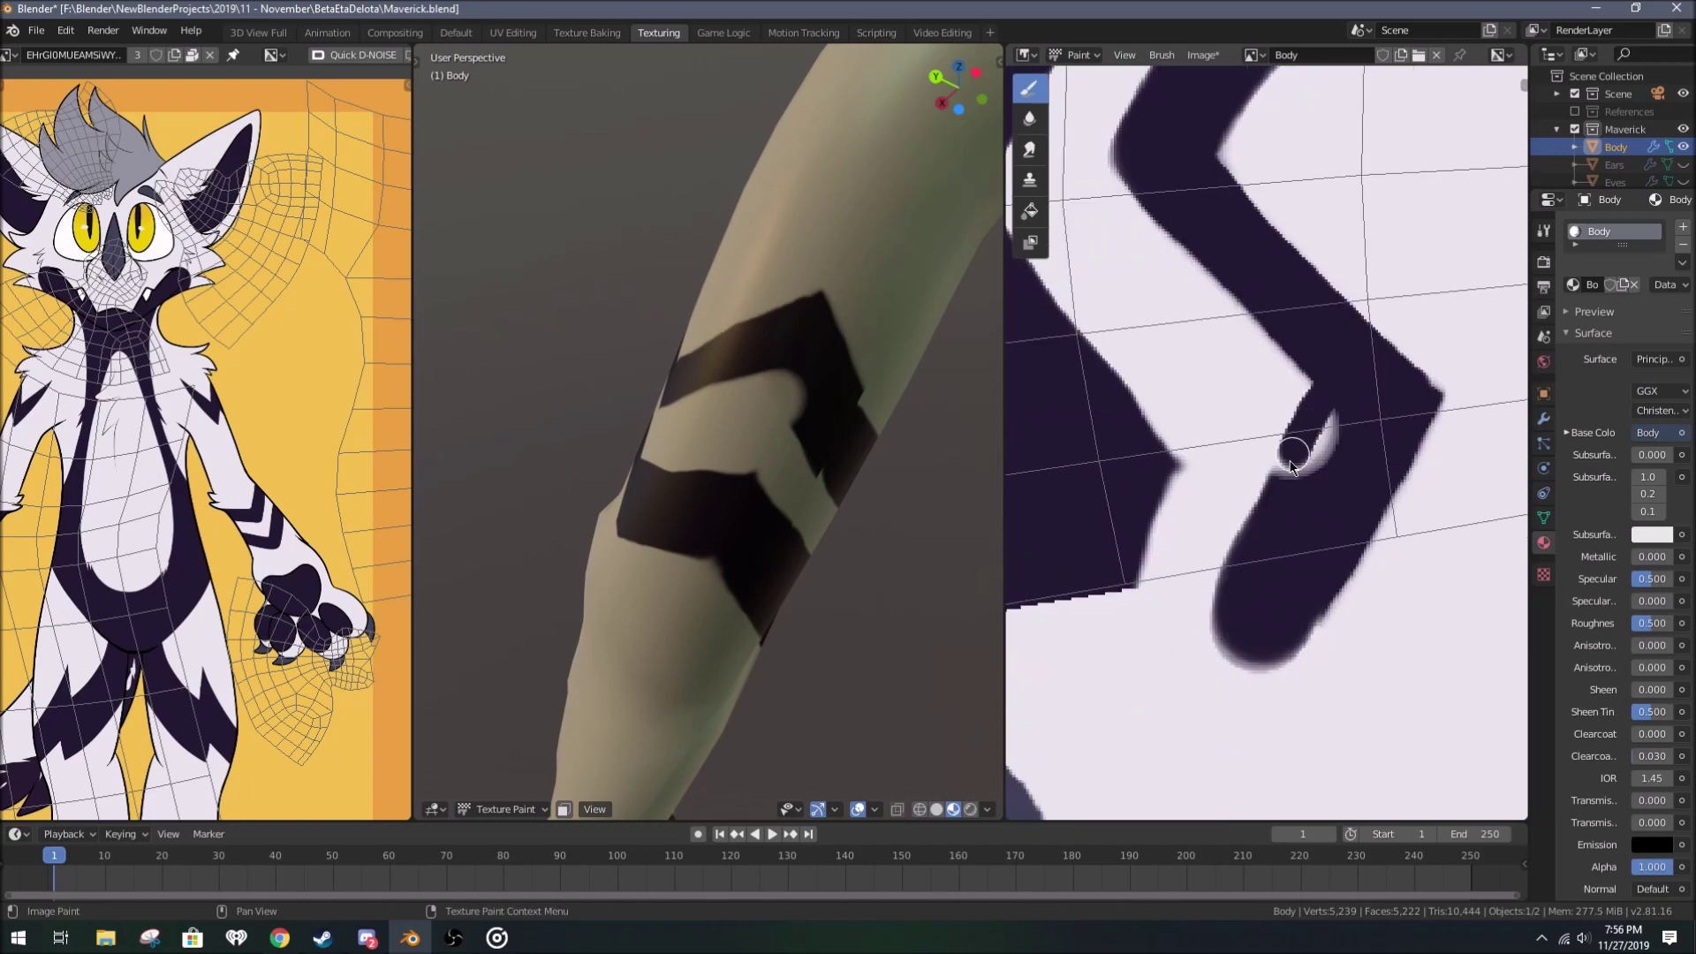
Step: Show the brush and colour settings and bring the upper chevron stripe into view
middle_drag(769, 485, 848, 468)
scroll(1115, 619, up, 2)
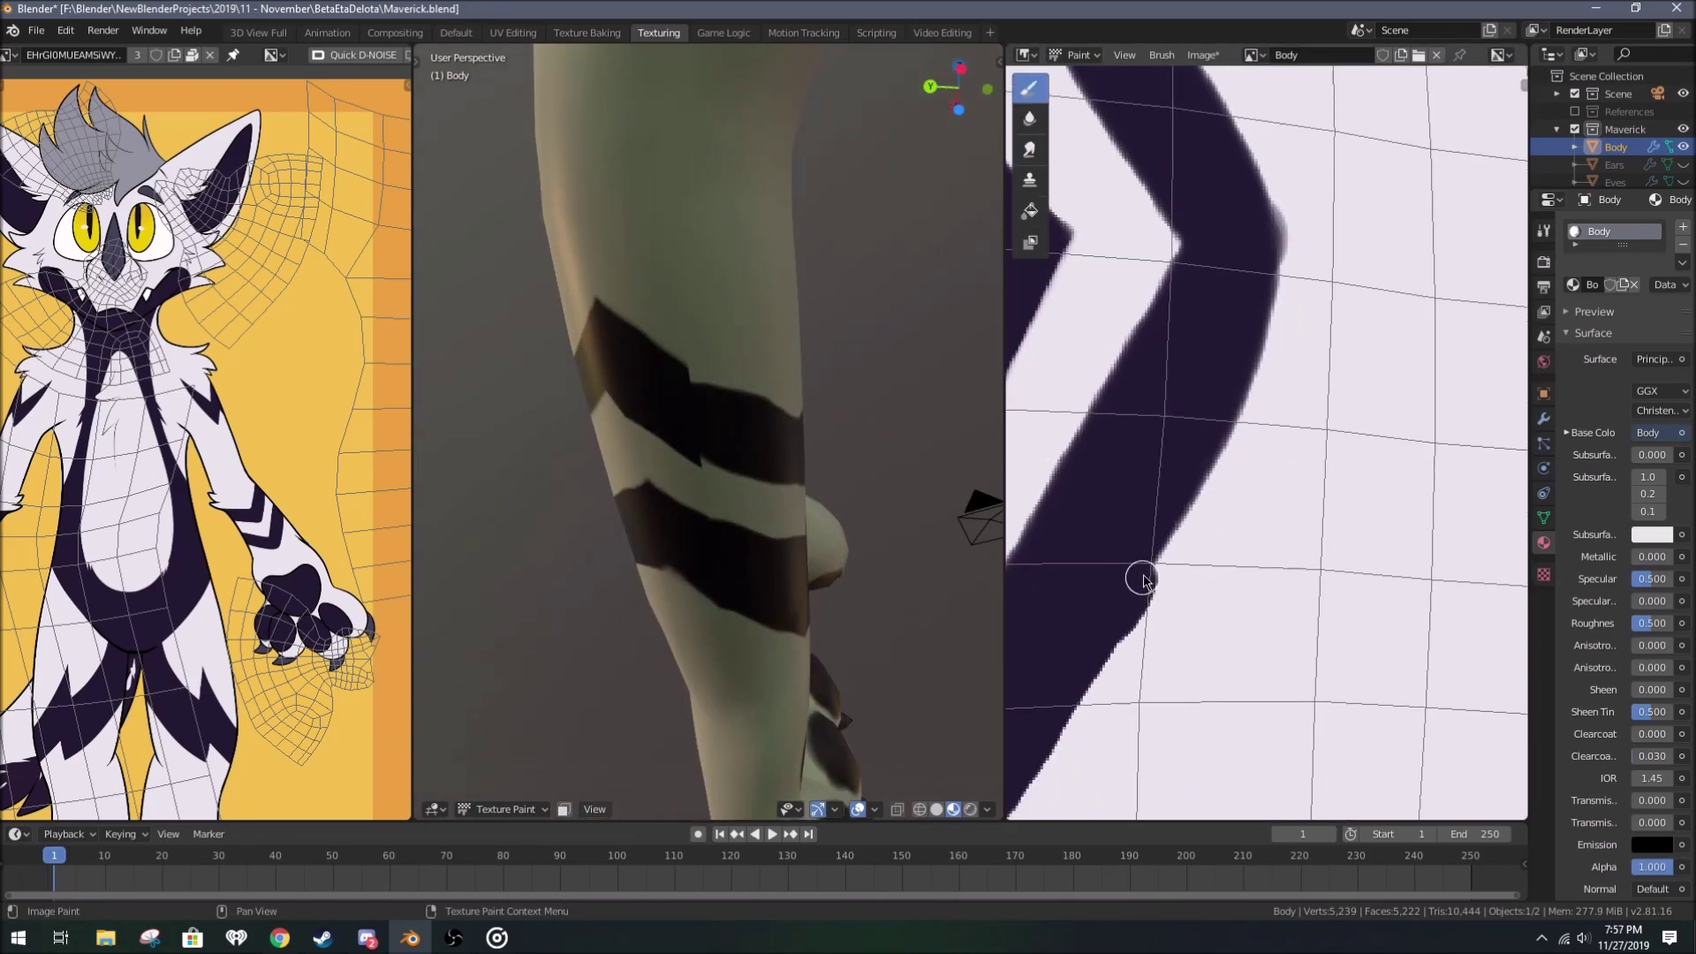
mouse_move(1383, 254)
middle_down()
mouse_move(1275, 462)
mouse_move(1166, 492)
mouse_move(1204, 538)
mouse_move(1276, 443)
mouse_move(1222, 299)
mouse_move(1259, 486)
mouse_move(1249, 329)
mouse_move(1343, 303)
middle_up()
key(n)
key(n)
middle_drag(847, 353, 824, 343)
scroll(713, 430, up, 6)
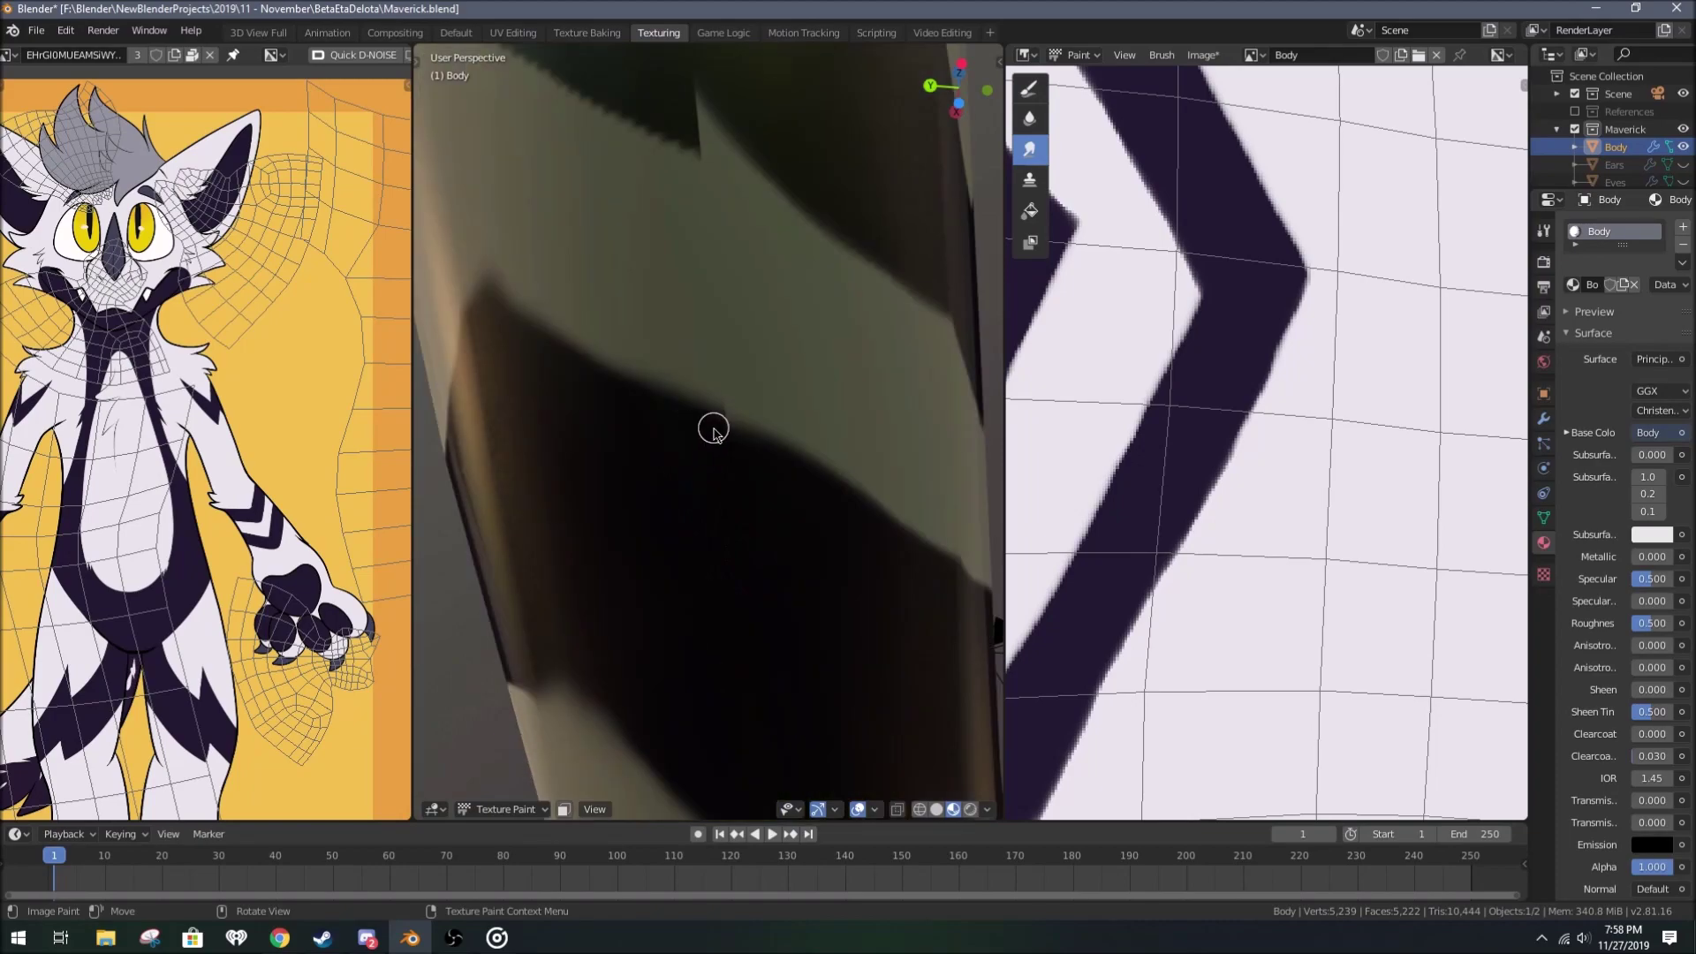
scroll(751, 446, down, 5)
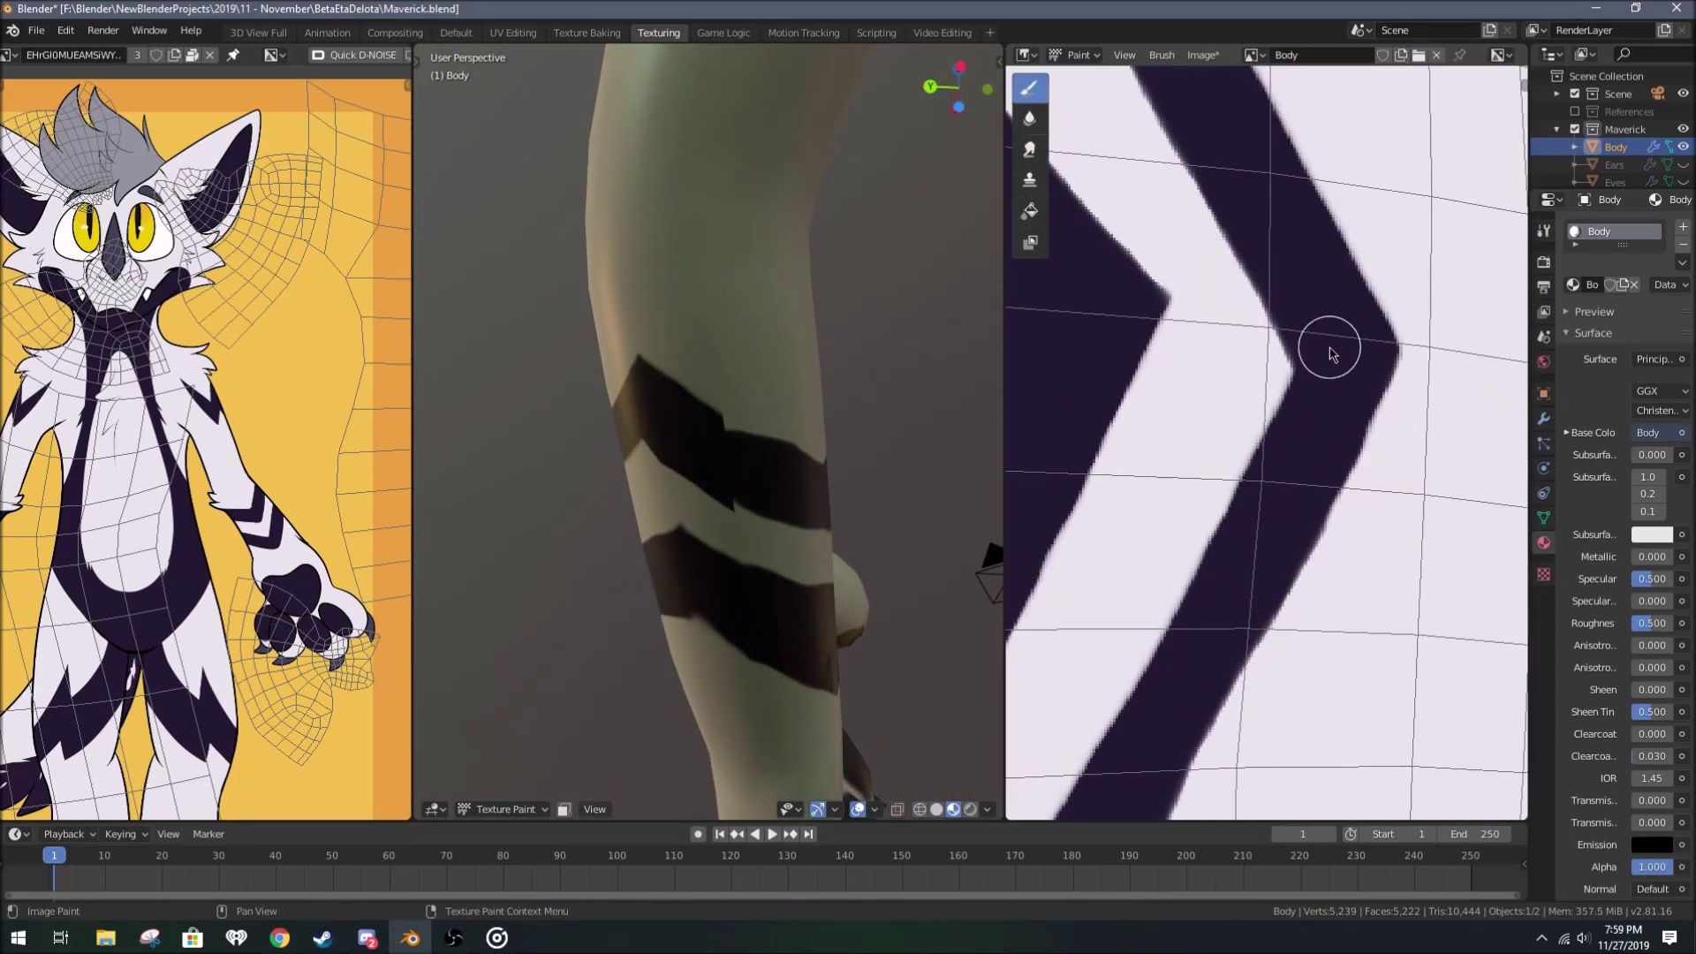
middle_drag(1308, 428, 1355, 278)
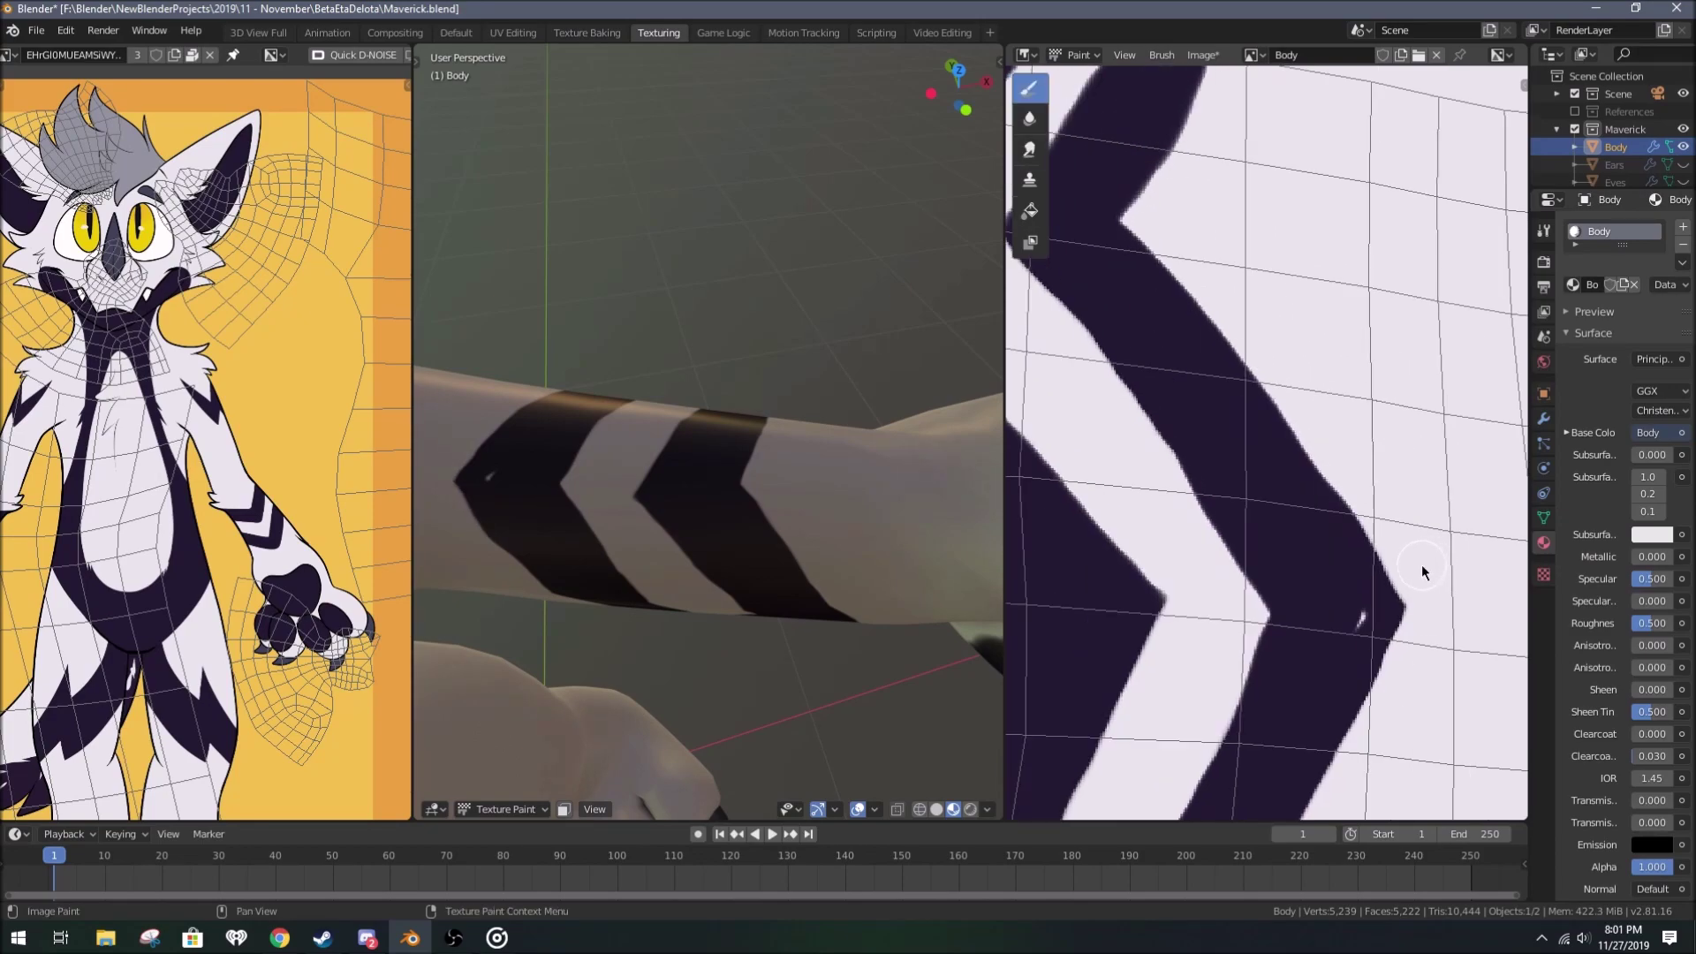
Step: Return to the Draw brush, inspect the finished arm chevrons, and save the body texture
click(1042, 92)
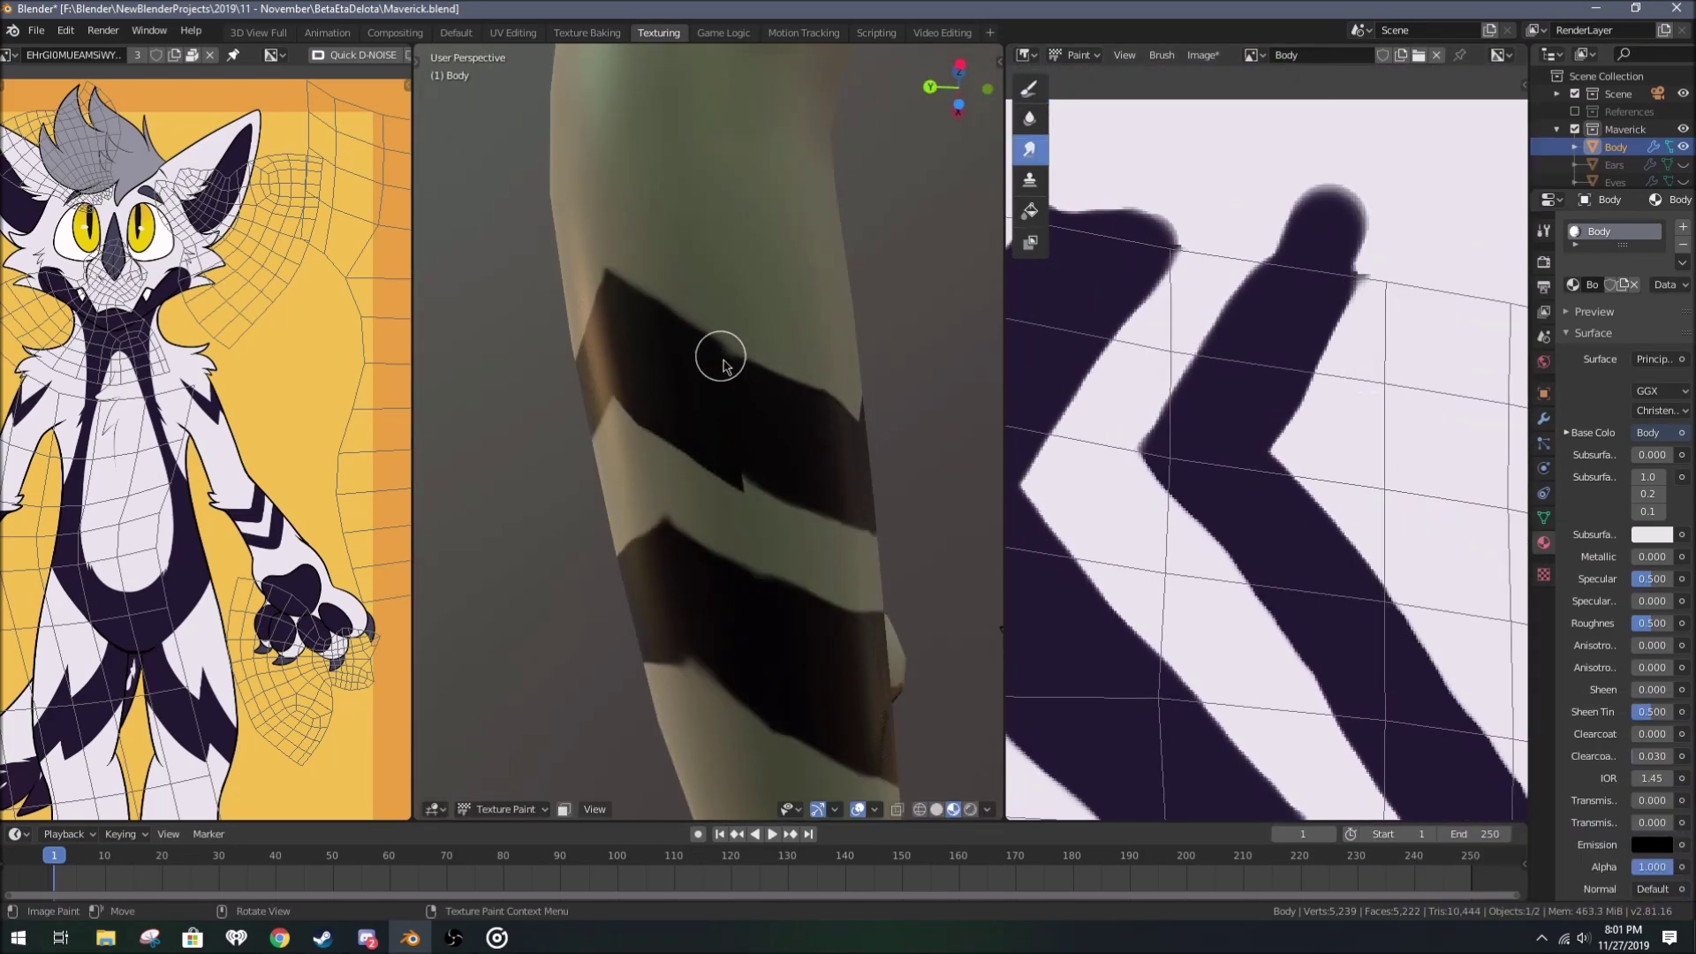
mouse_move(722, 365)
middle_down()
mouse_move(746, 462)
mouse_move(866, 415)
mouse_move(709, 459)
middle_up()
mouse_move(791, 504)
middle_down()
mouse_move(875, 511)
mouse_move(795, 485)
mouse_move(777, 530)
mouse_move(681, 398)
mouse_move(749, 492)
mouse_move(665, 441)
middle_up()
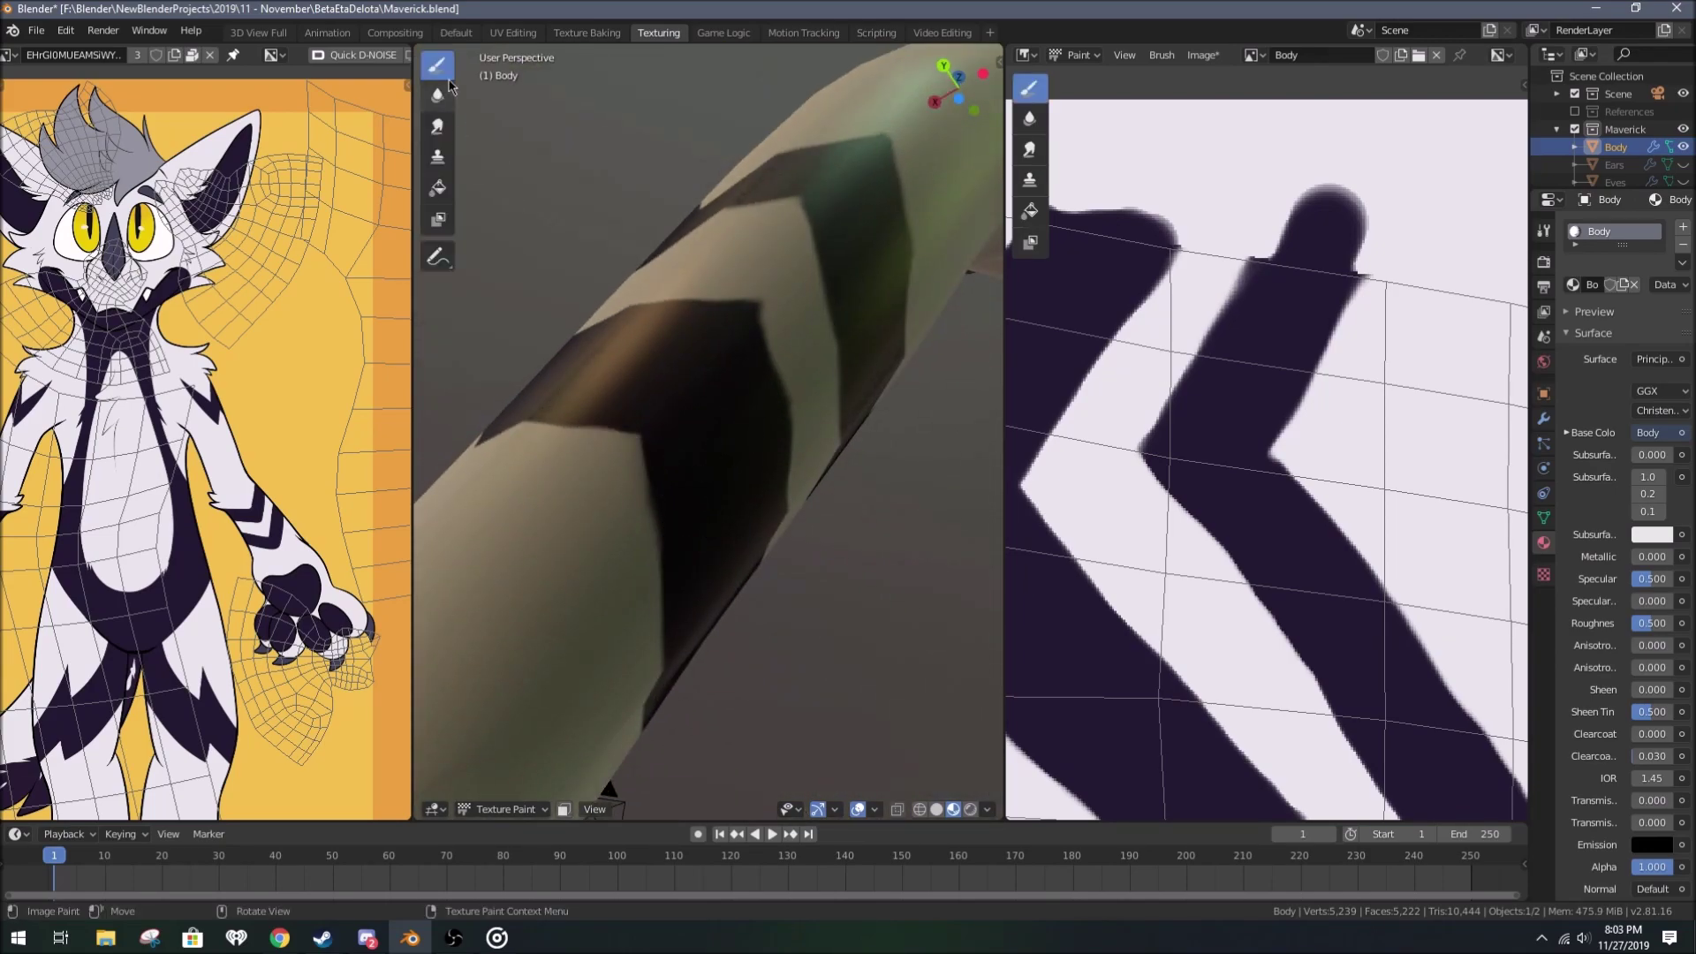
mouse_move(565, 353)
middle_down()
mouse_move(681, 575)
mouse_move(776, 409)
middle_up()
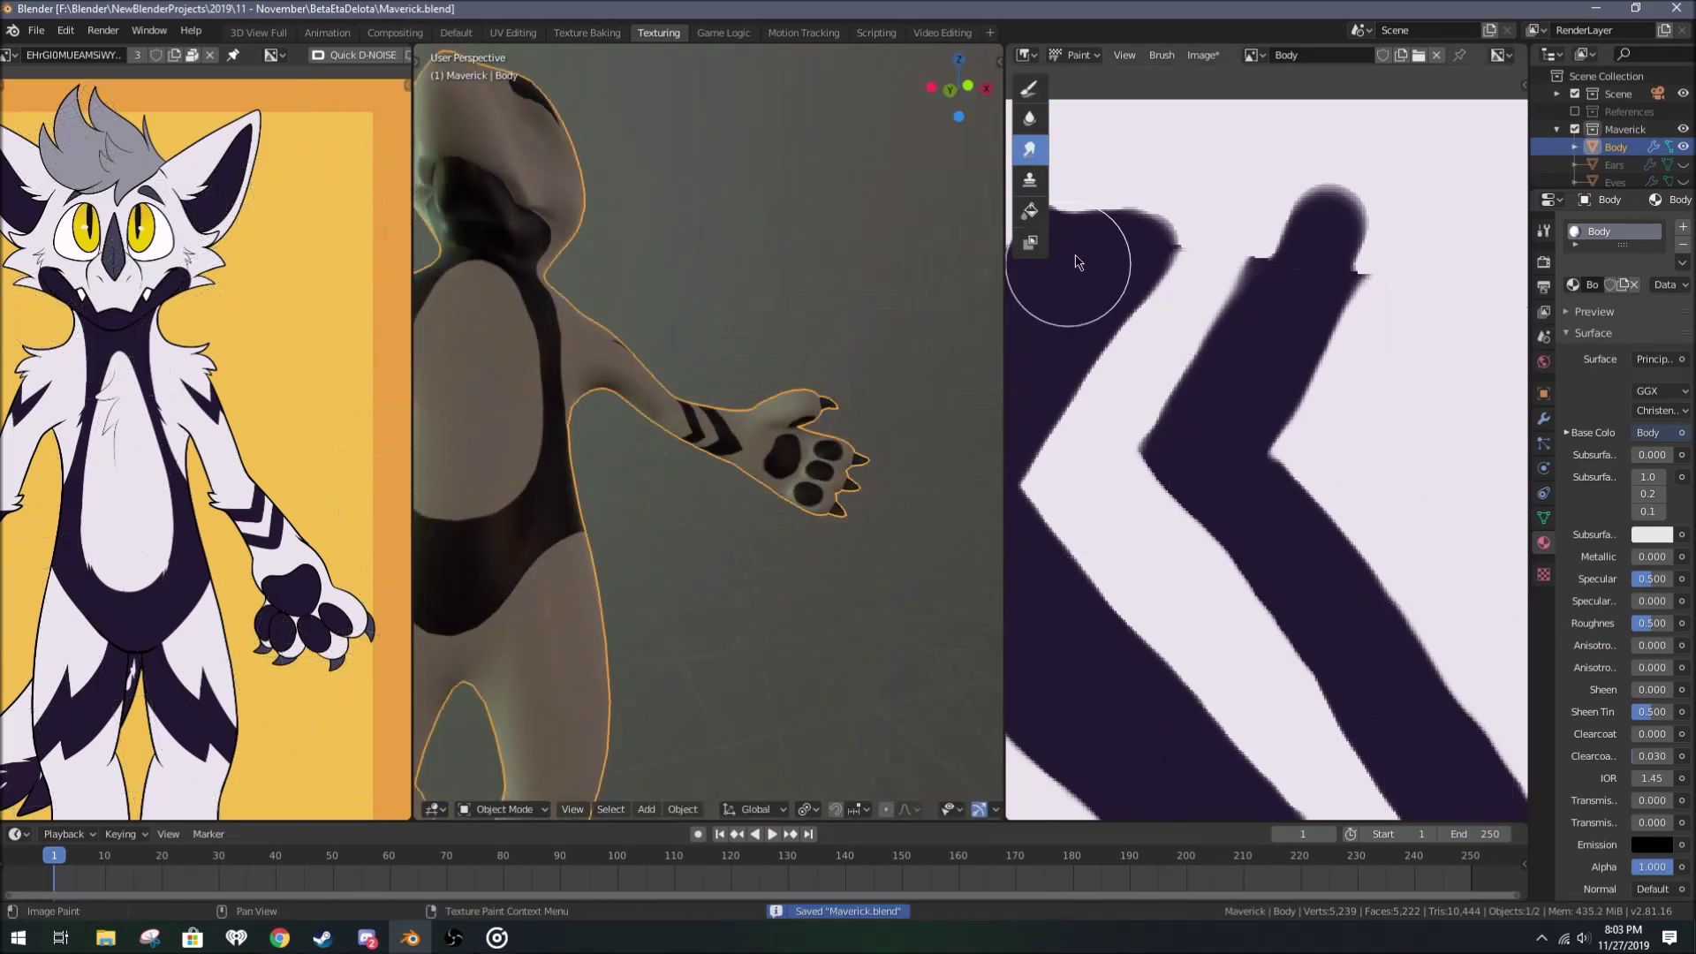
key(alt+s)
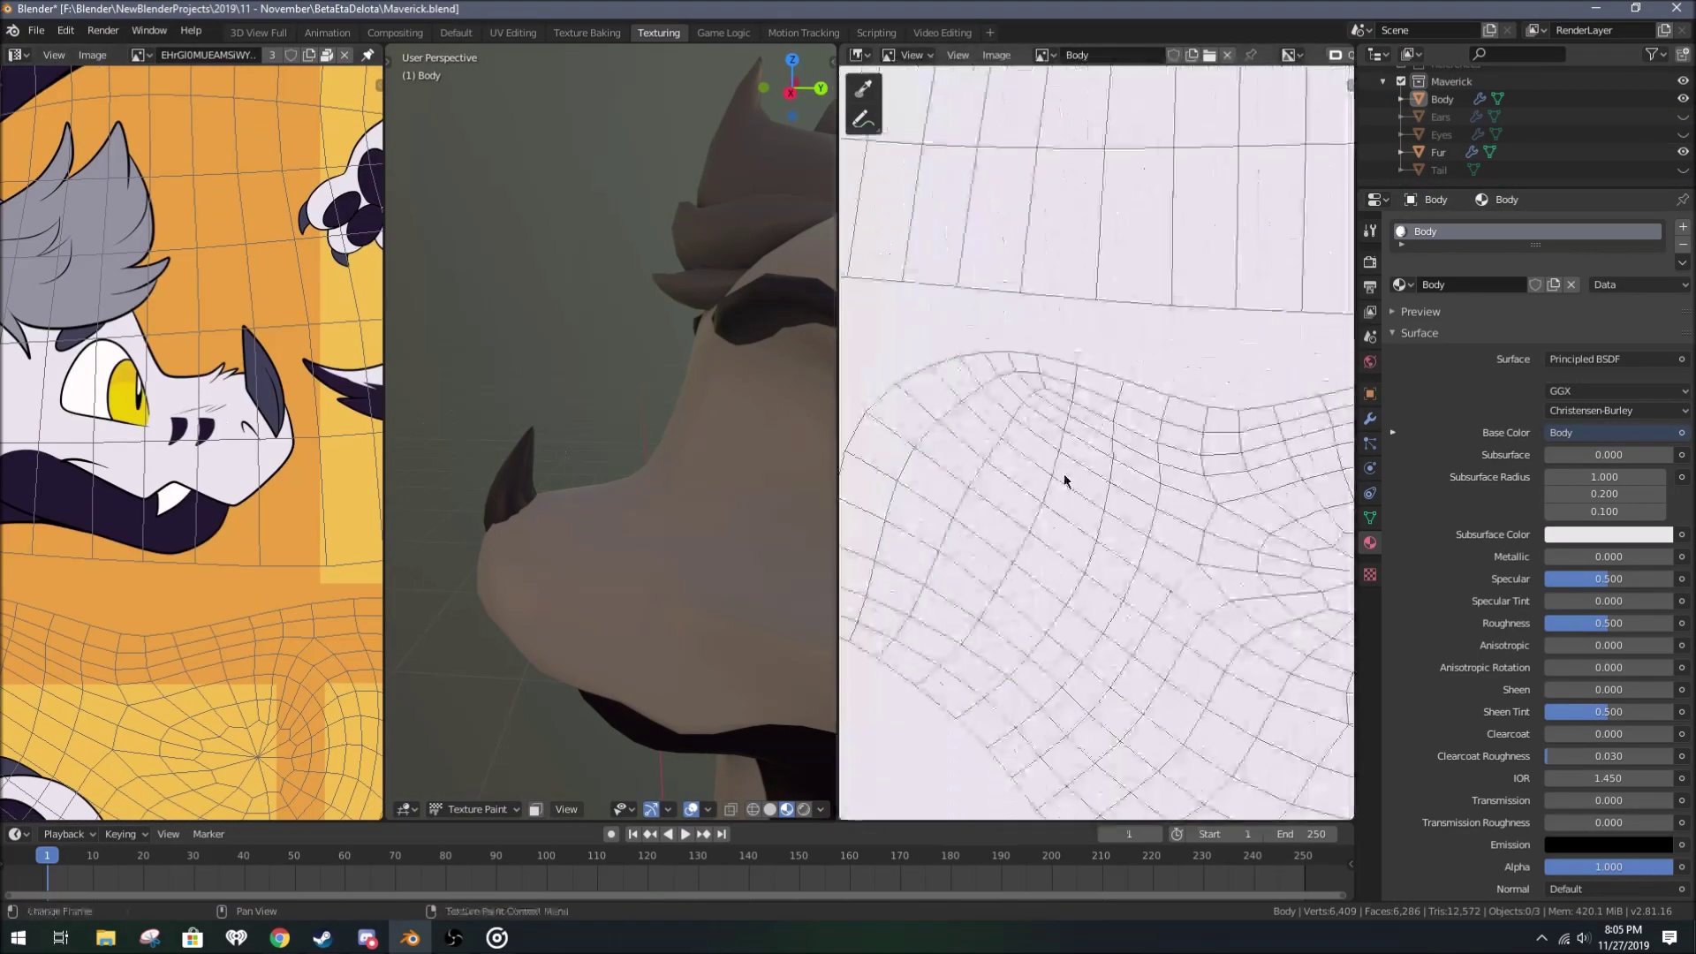
Step: Paint a dark crescent nostril with a sharp tip onto the snout
scroll(1016, 447, up, 1)
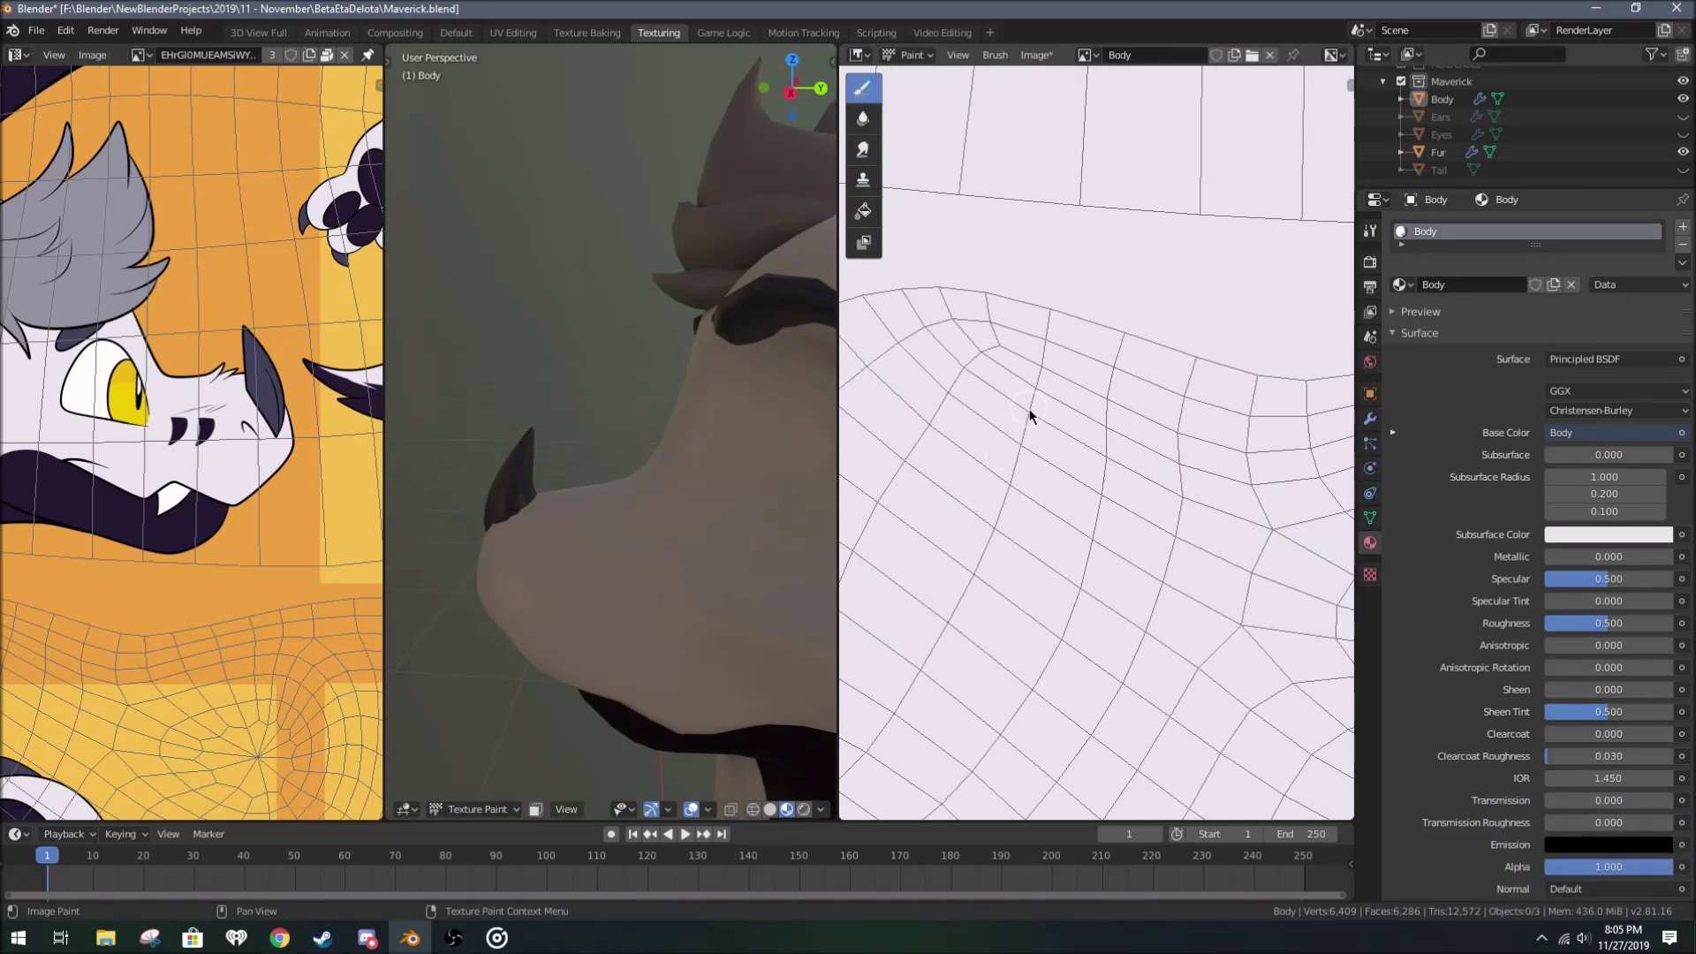
drag(1005, 378, 1021, 462)
mouse_move(1033, 565)
mouse_down()
mouse_move(1030, 598)
mouse_move(1136, 473)
mouse_up()
middle_drag(1136, 473, 1090, 528)
ctrl+drag(1090, 528, 1019, 304)
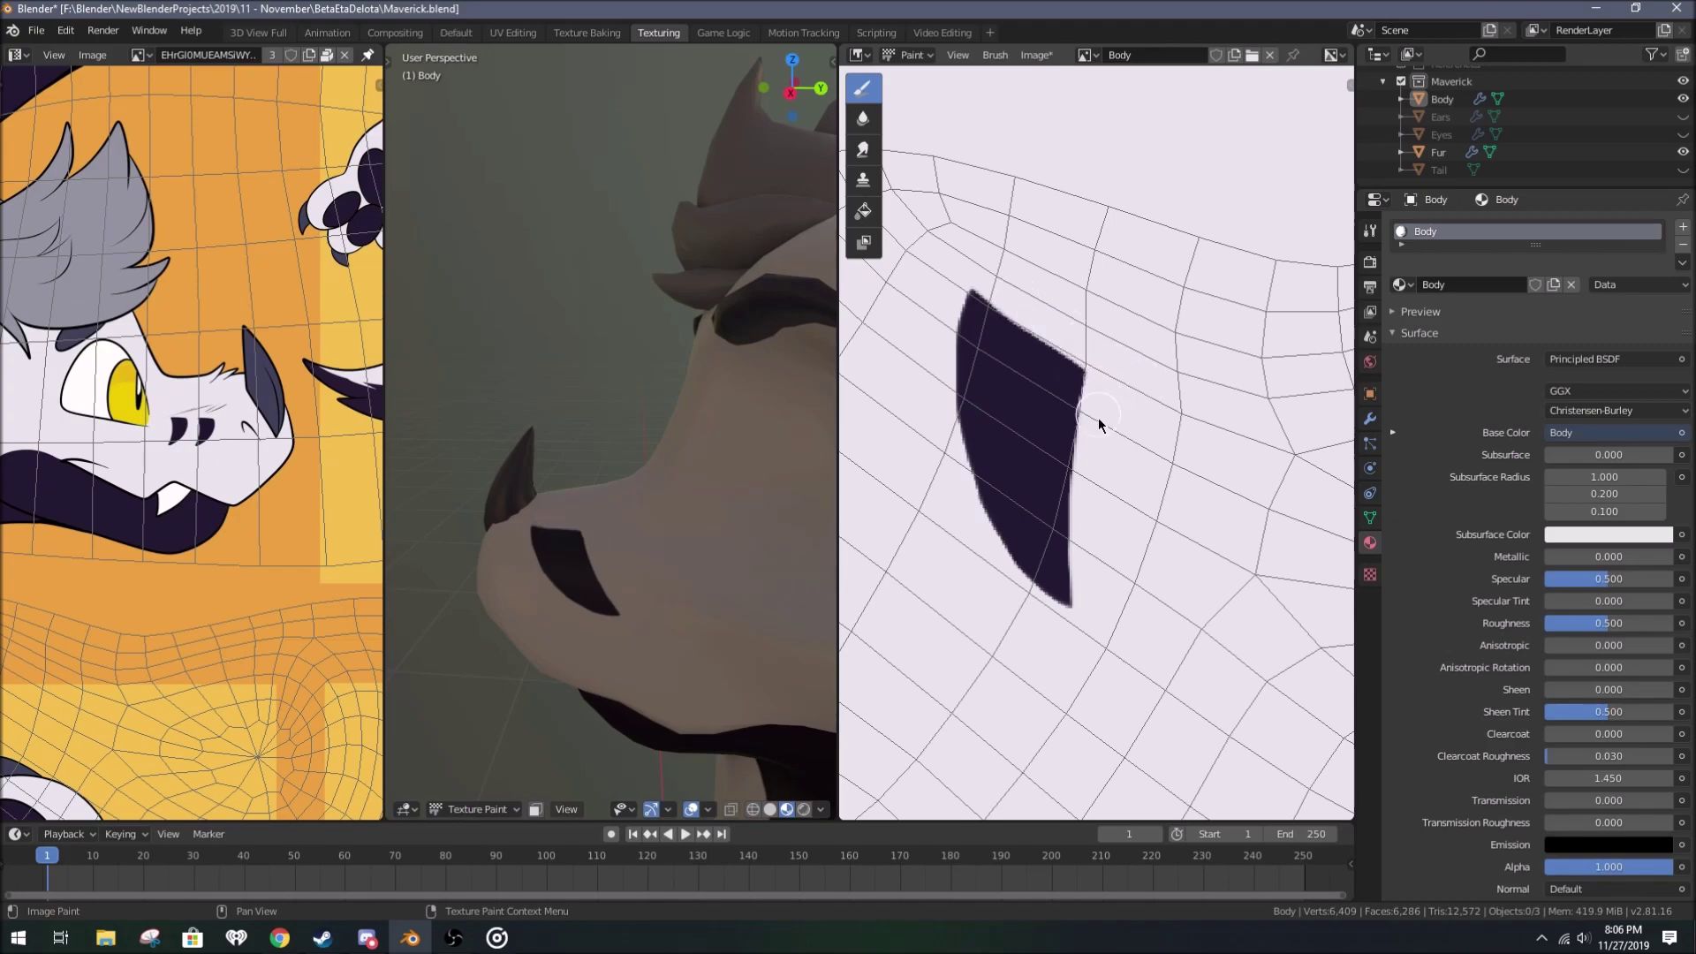
middle_drag(1099, 417, 1148, 436)
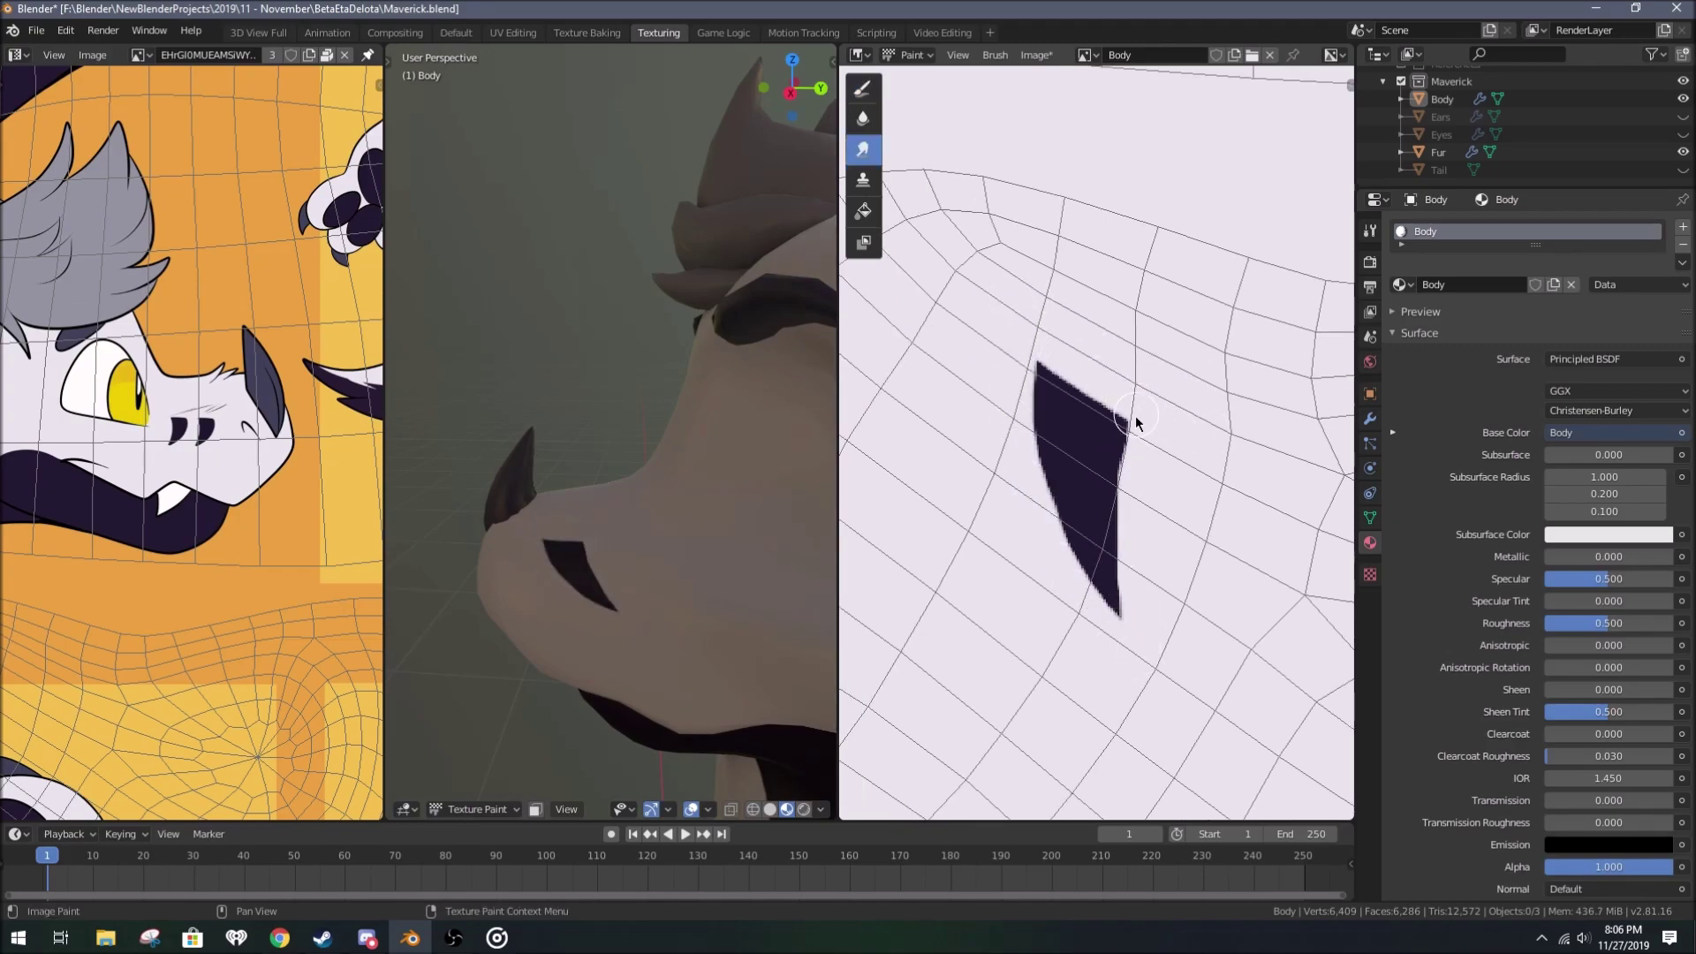
Step: Clone a second nostril beside the first with the Clone brush, then undo it
middle_drag(707, 512, 745, 547)
click(863, 180)
key(n)
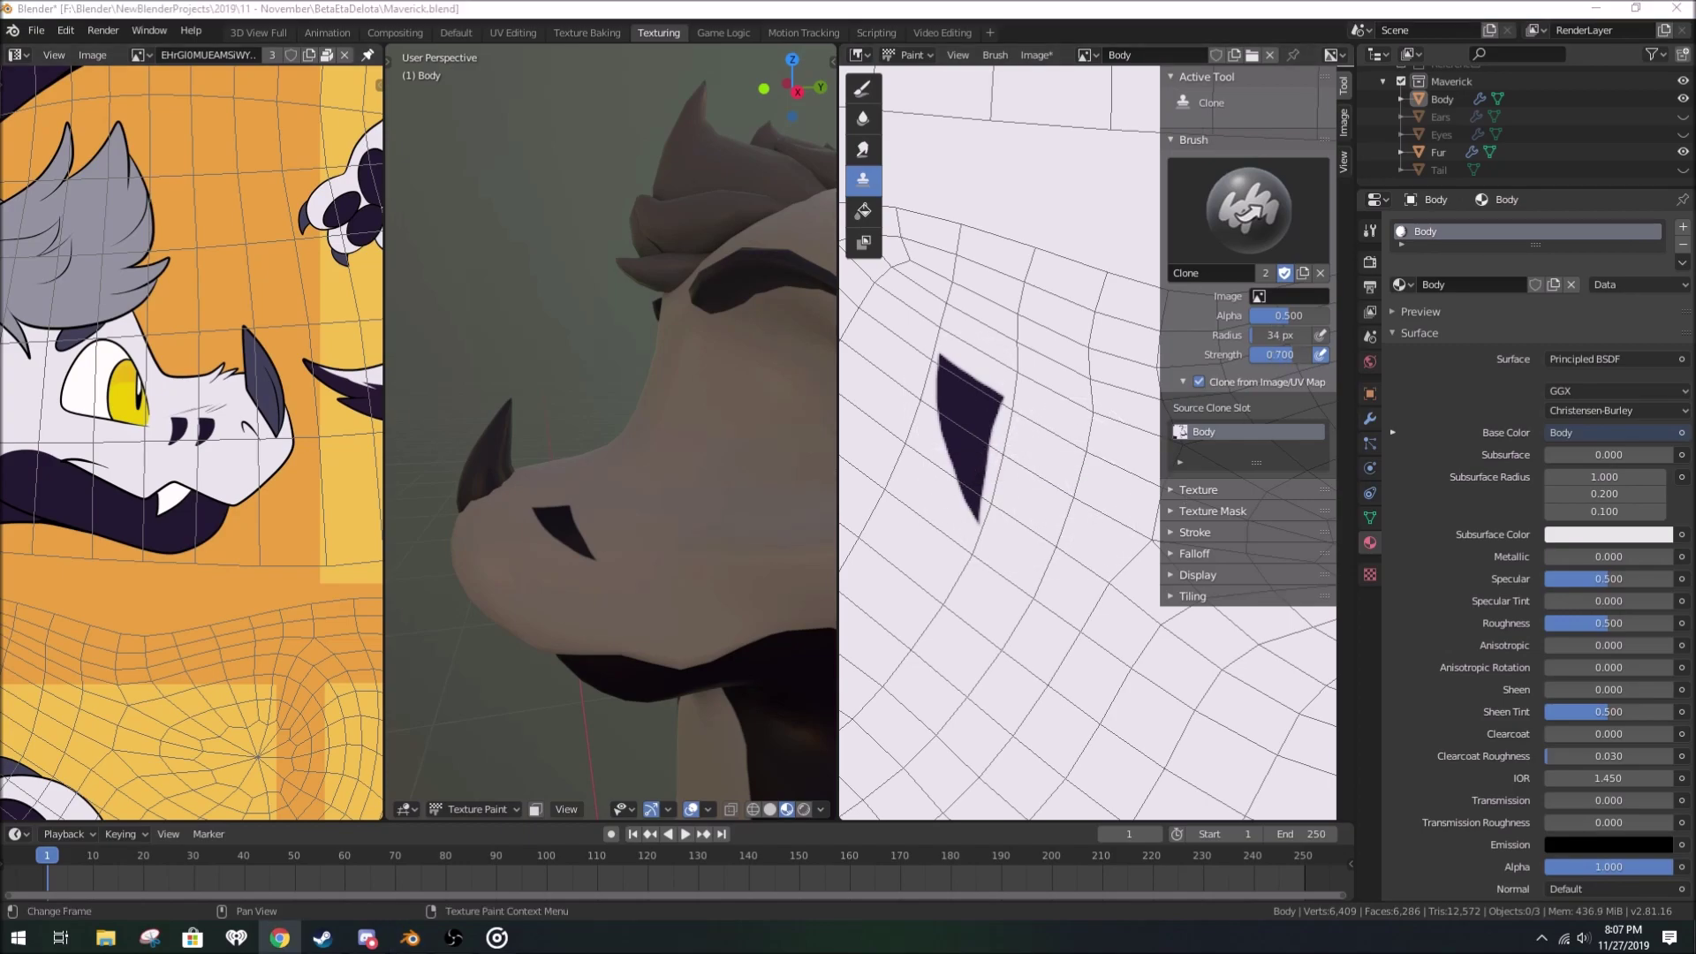
middle_drag(1085, 486, 1060, 479)
middle_drag(619, 517, 583, 528)
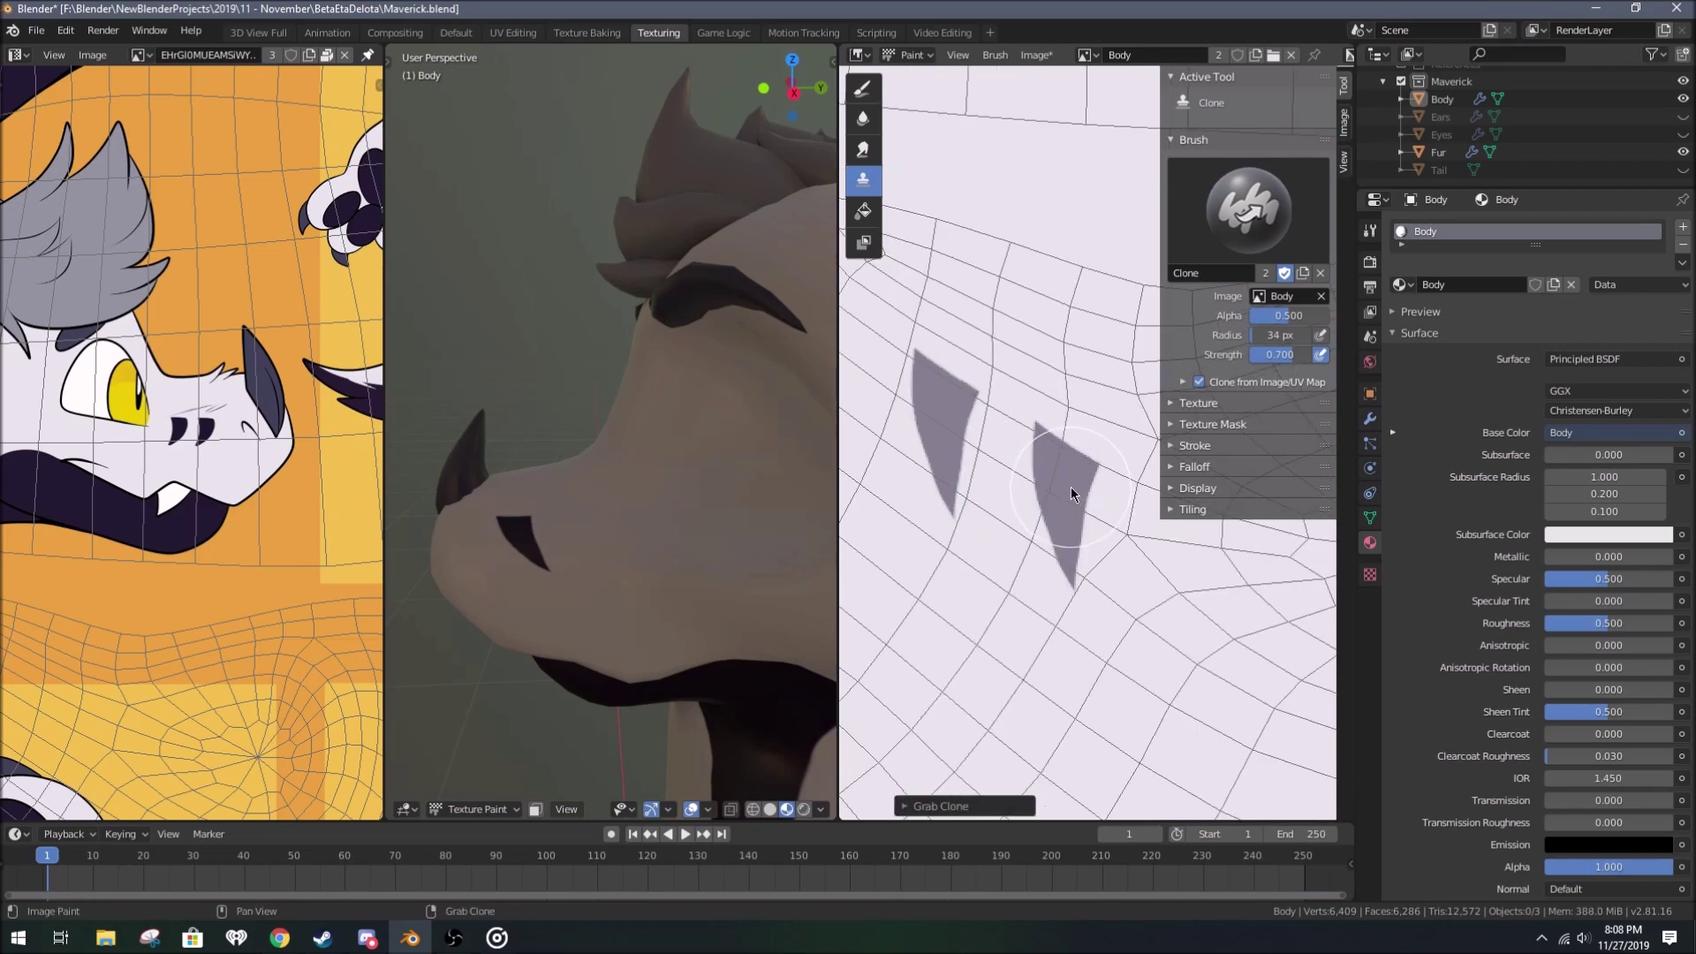
drag(1070, 485, 1082, 530)
click(863, 88)
key(ctrl+z)
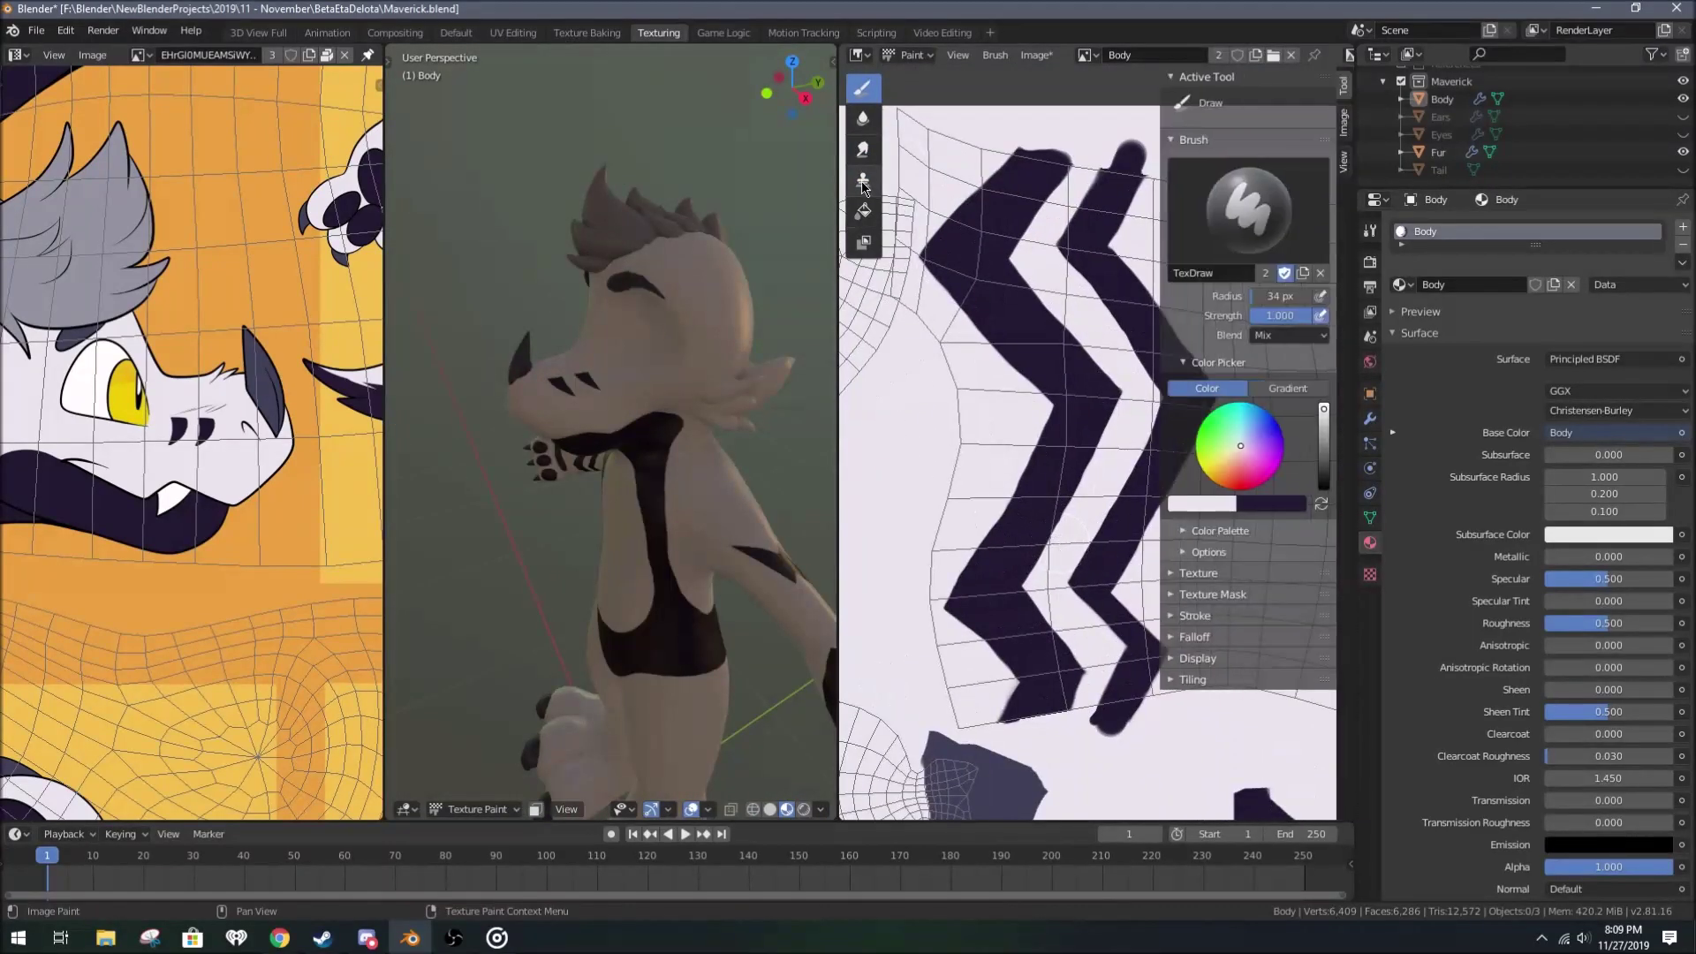
Step: Dab dark paint onto the underside between Maverick's legs
right_drag(909, 363, 1118, 360)
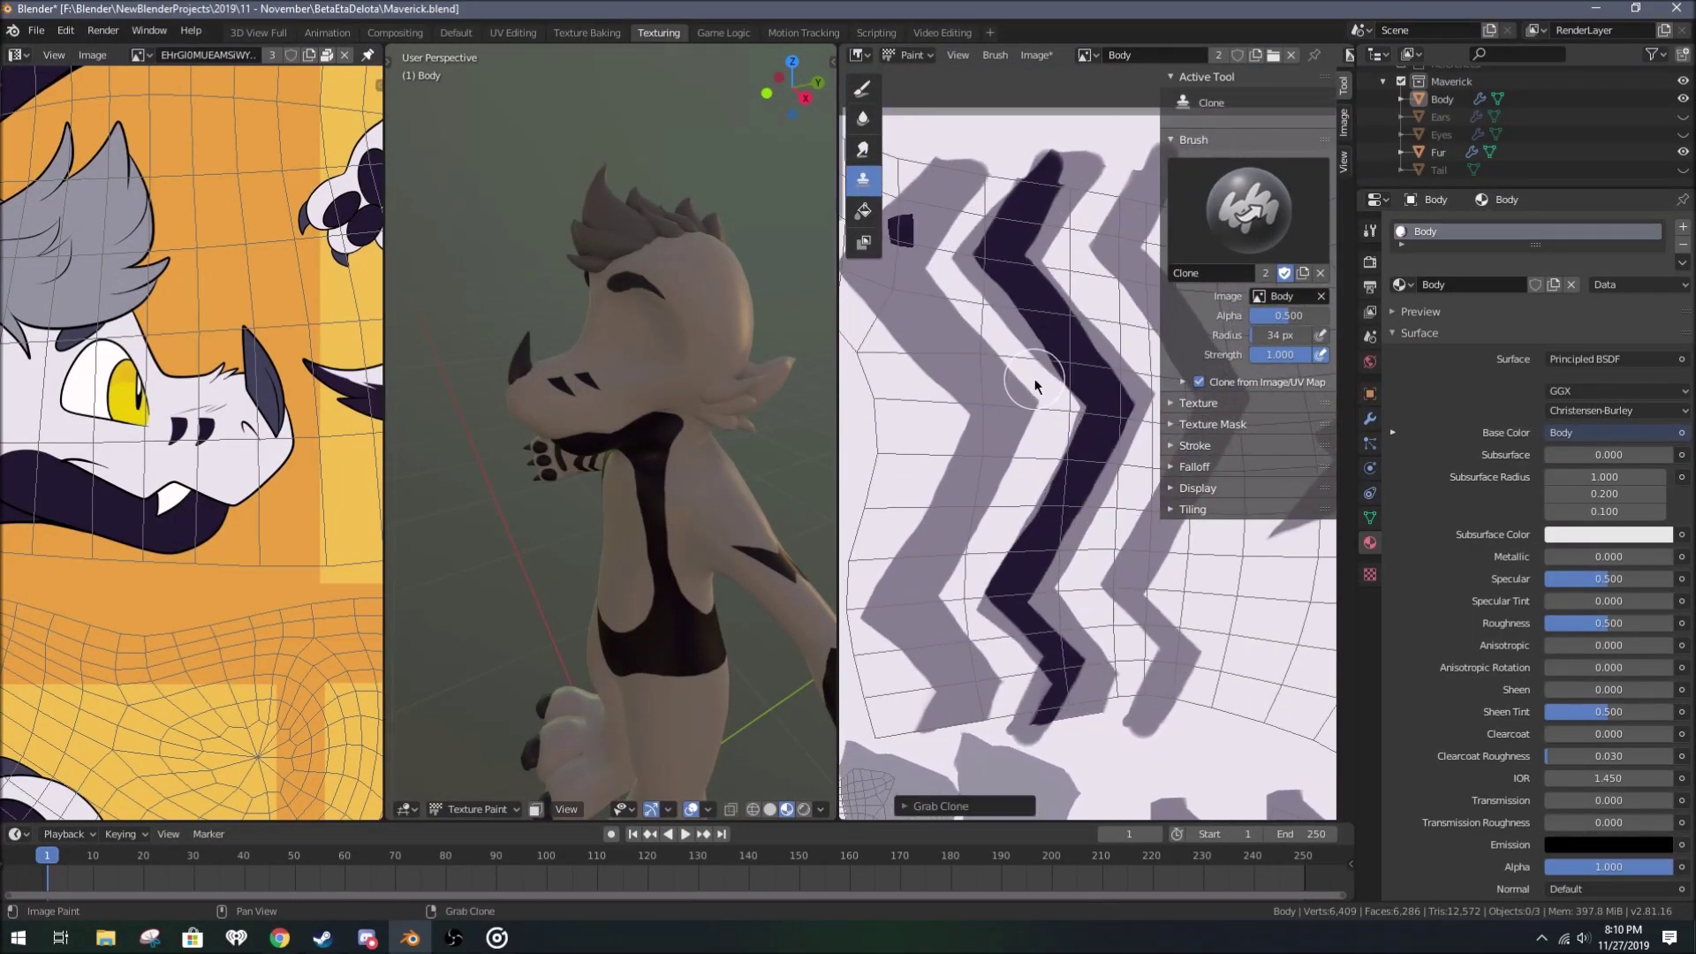
scroll(1035, 378, down, 5)
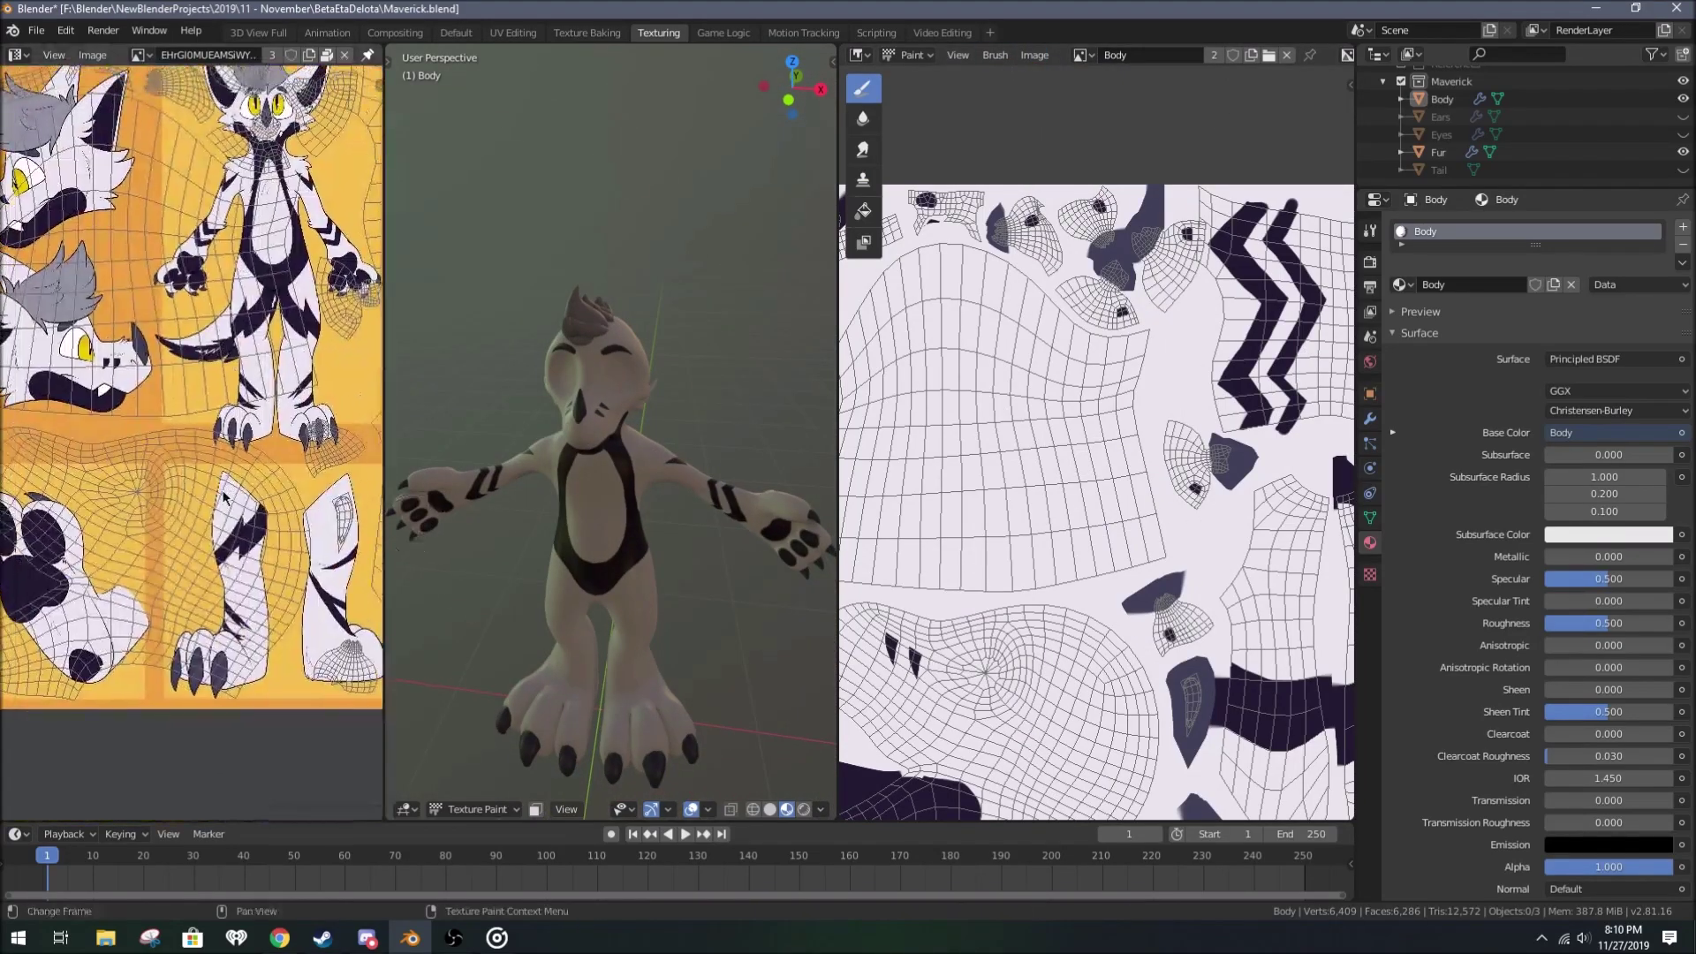
mouse_move(644, 416)
middle_down()
mouse_move(701, 462)
mouse_move(604, 439)
middle_up()
click(604, 439)
scroll(1138, 326, up, 8)
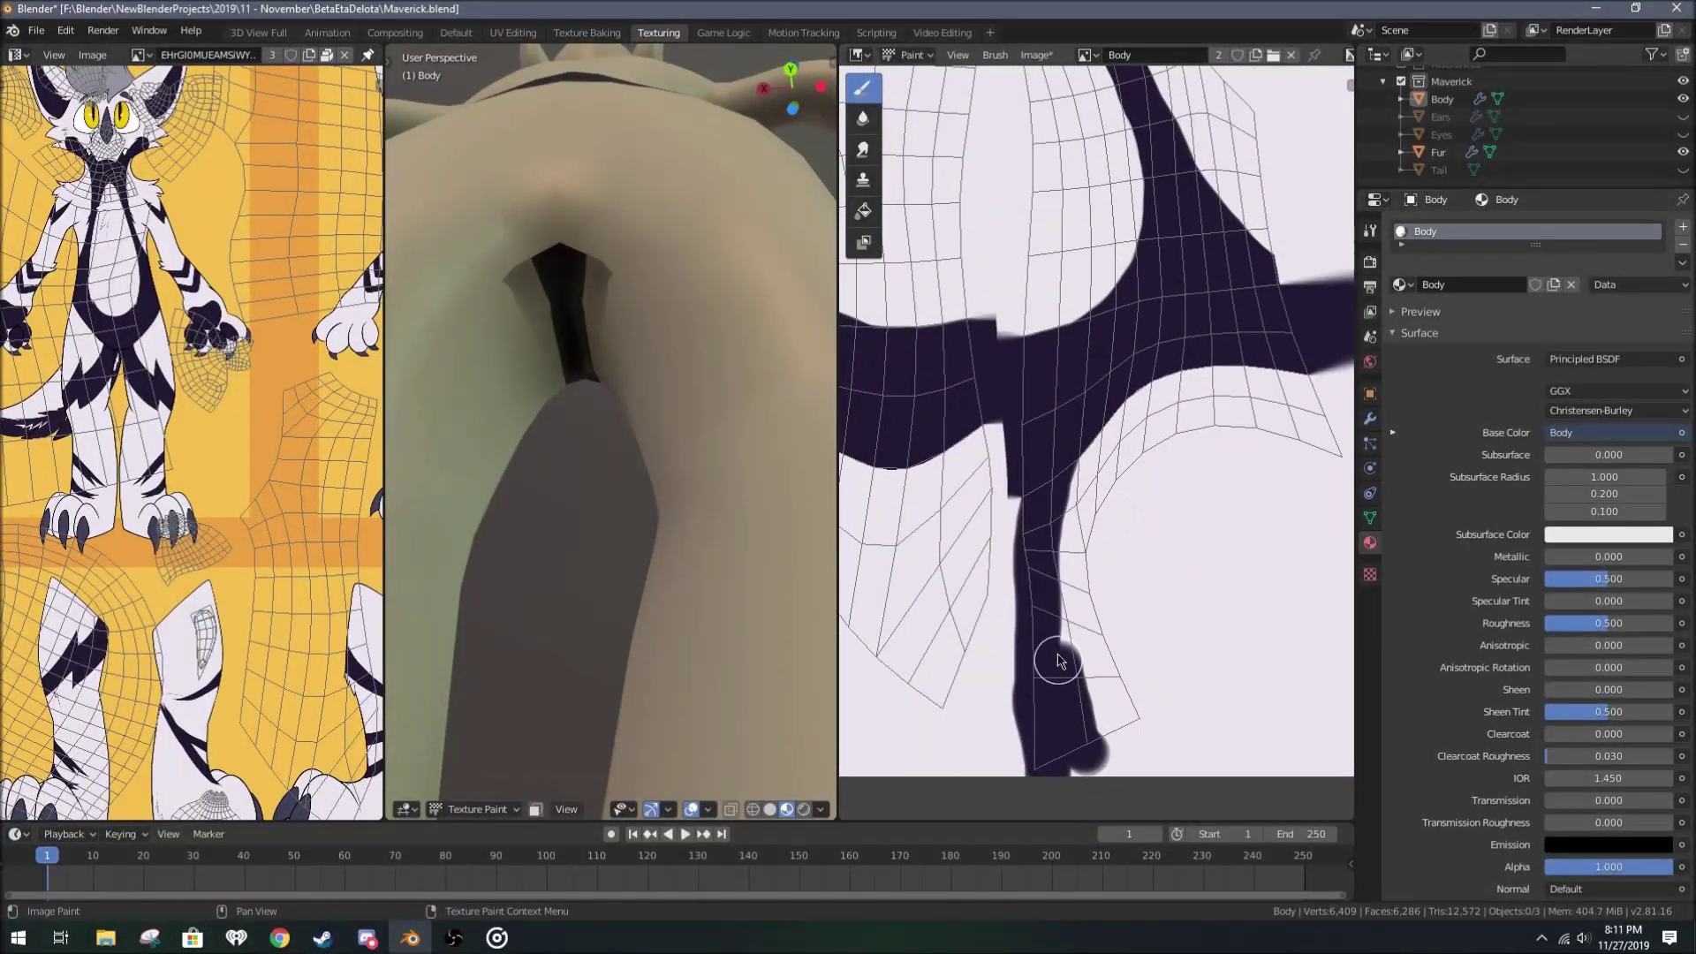
scroll(1051, 536, up, 3)
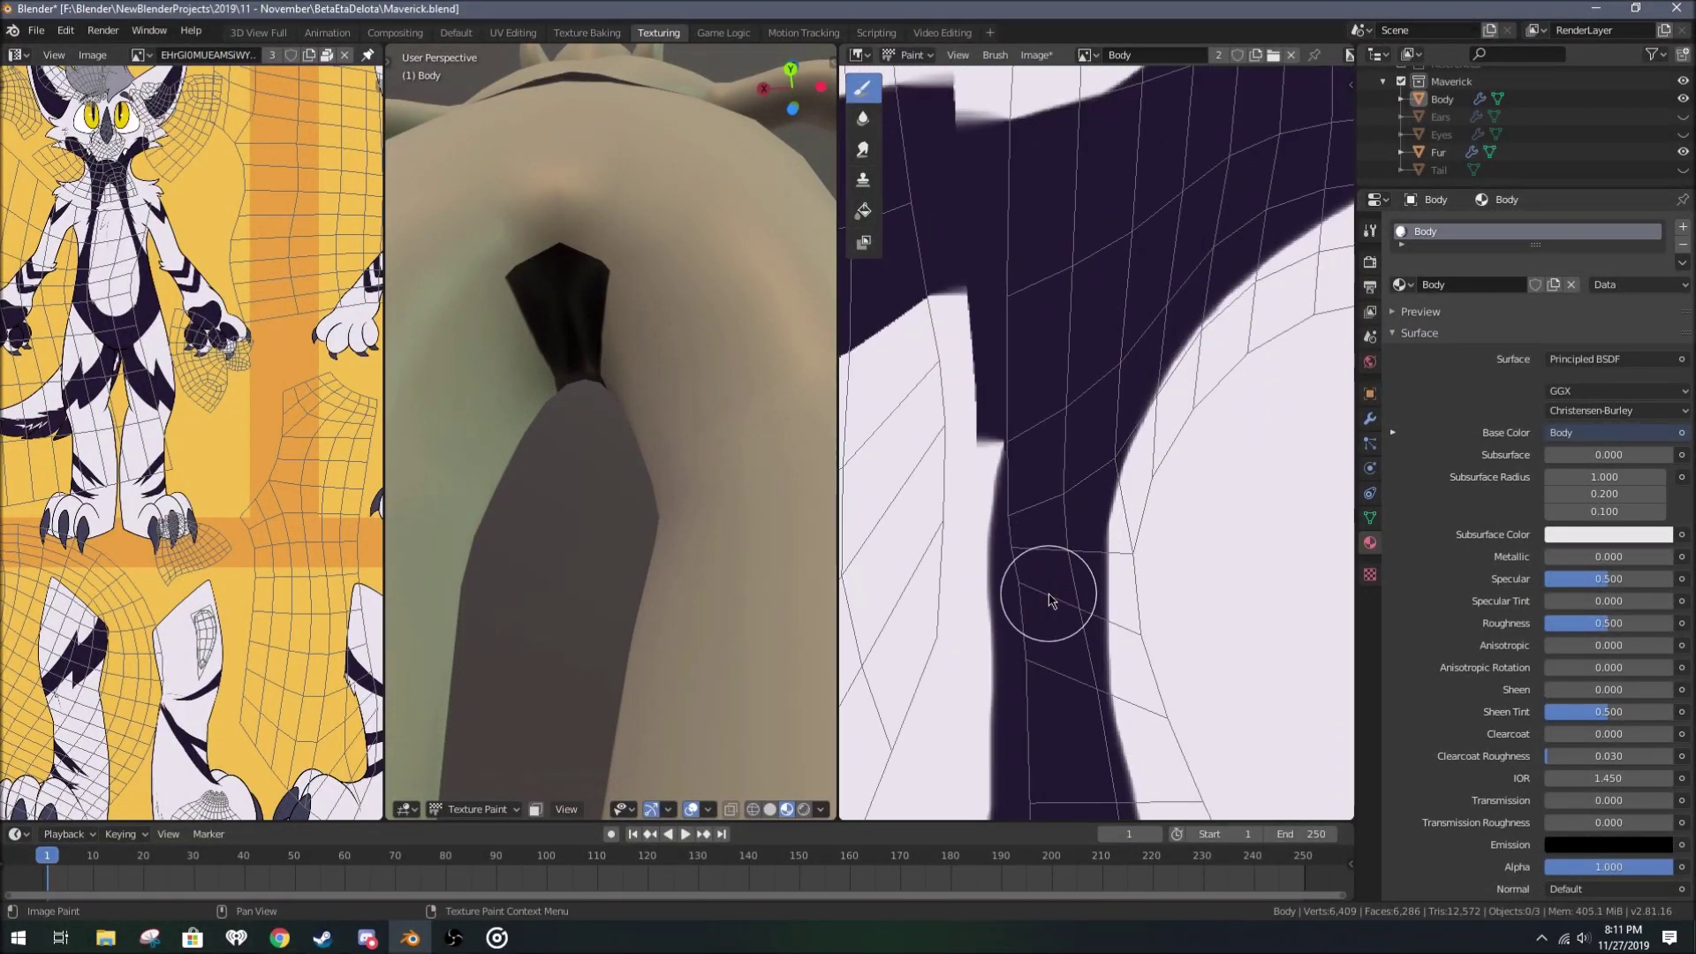
scroll(1049, 600, down, 4)
mouse_move(553, 227)
middle_down()
mouse_move(648, 427)
mouse_move(606, 352)
mouse_move(664, 525)
mouse_move(700, 492)
middle_up()
Step: Unhide the Tail in the Outliner and view it beside the leg
right_click(700, 492)
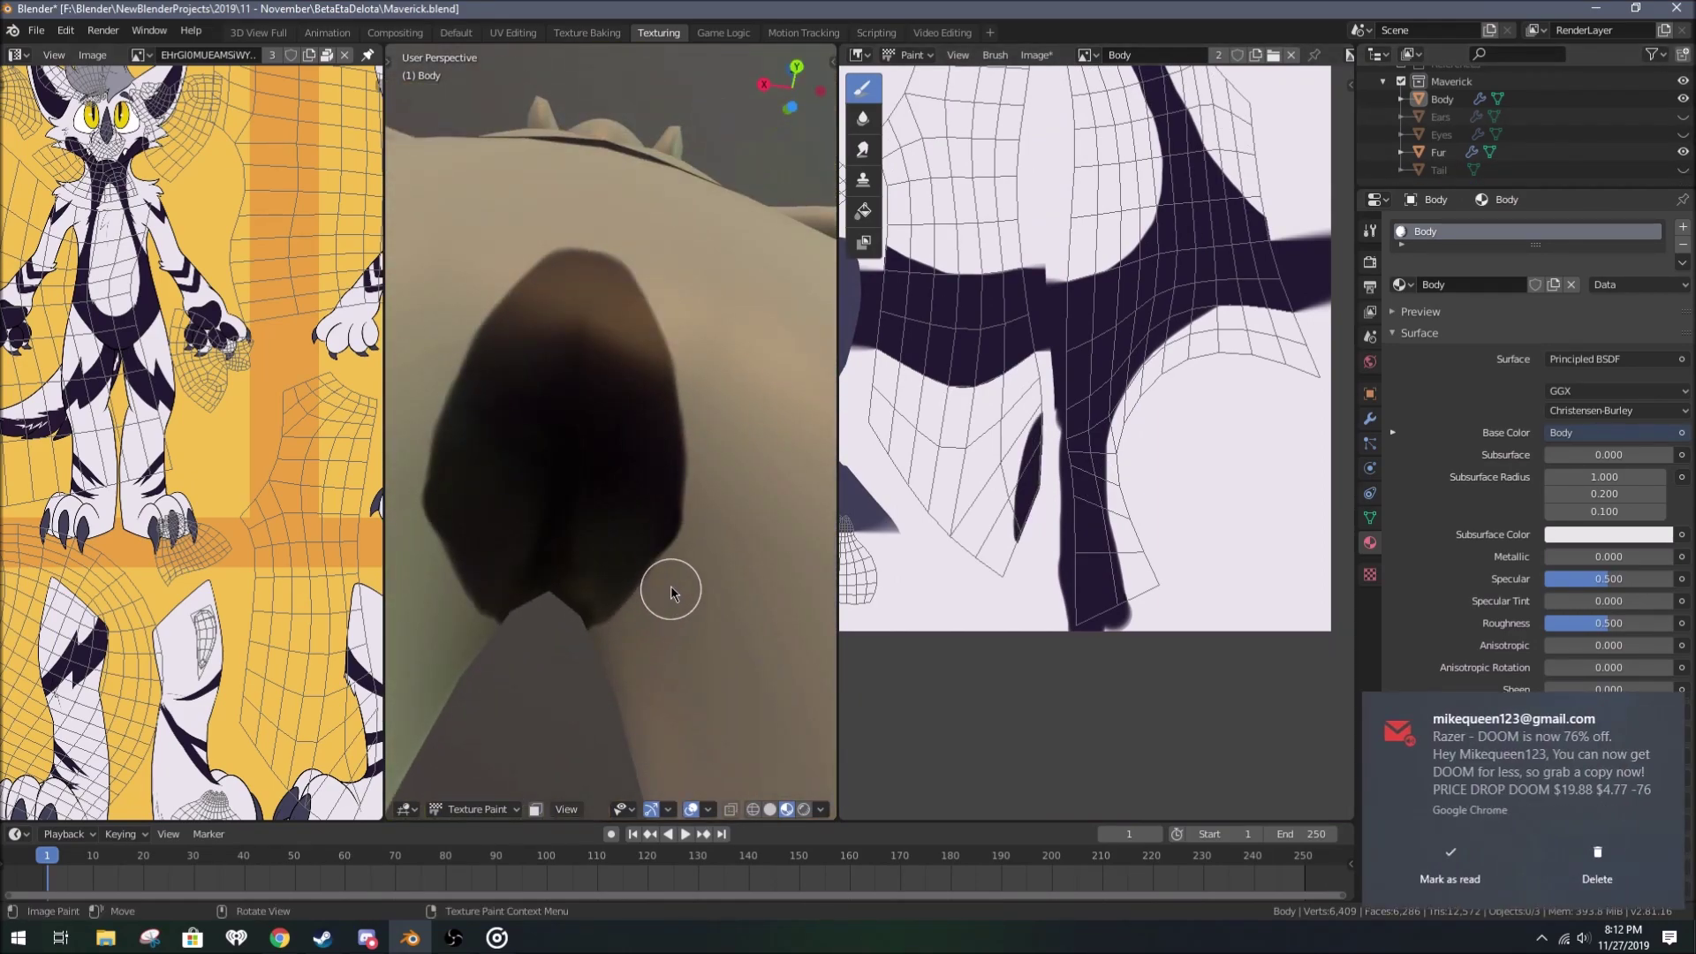
click(1682, 170)
mouse_move(548, 530)
middle_down()
mouse_move(492, 485)
mouse_move(515, 439)
mouse_move(618, 481)
mouse_move(693, 556)
mouse_move(591, 386)
mouse_move(760, 492)
mouse_move(603, 468)
mouse_move(530, 429)
mouse_move(643, 444)
mouse_move(730, 562)
mouse_move(672, 495)
middle_up()
Step: Undo a bad stroke and paint a bump onto the thigh stripe
right_click(1175, 106)
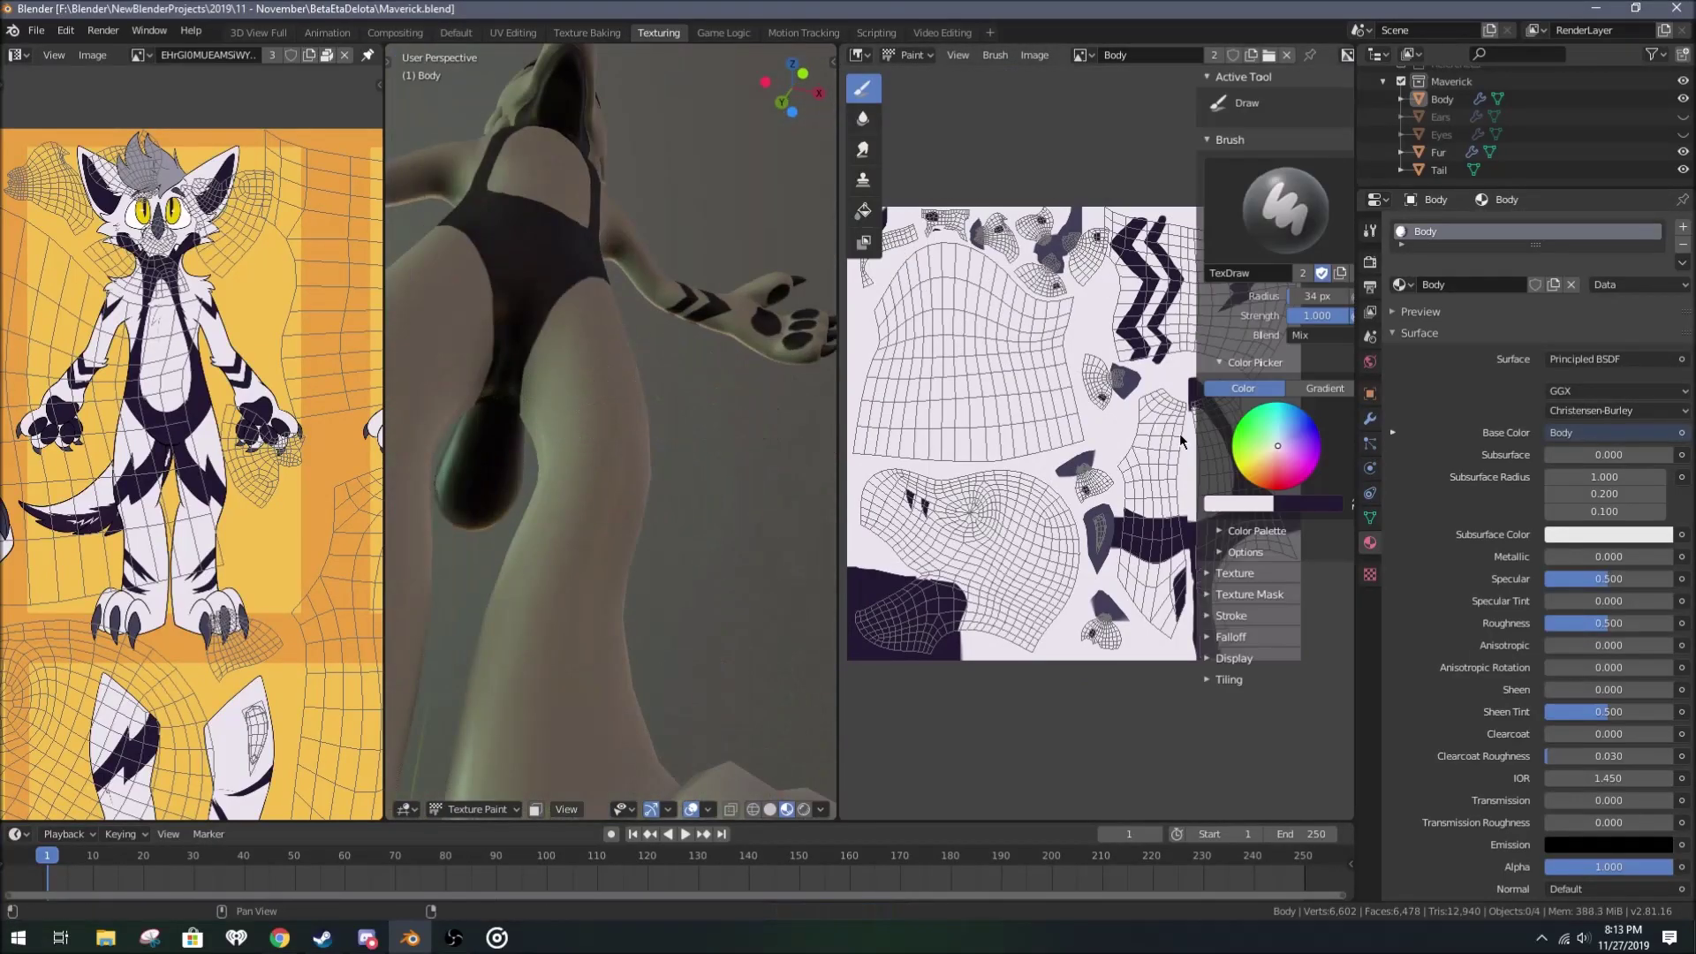
middle_drag(1032, 305, 1133, 365)
mouse_move(671, 459)
middle_down()
mouse_move(565, 392)
mouse_move(454, 416)
mouse_move(480, 343)
mouse_move(522, 496)
mouse_move(687, 560)
middle_up()
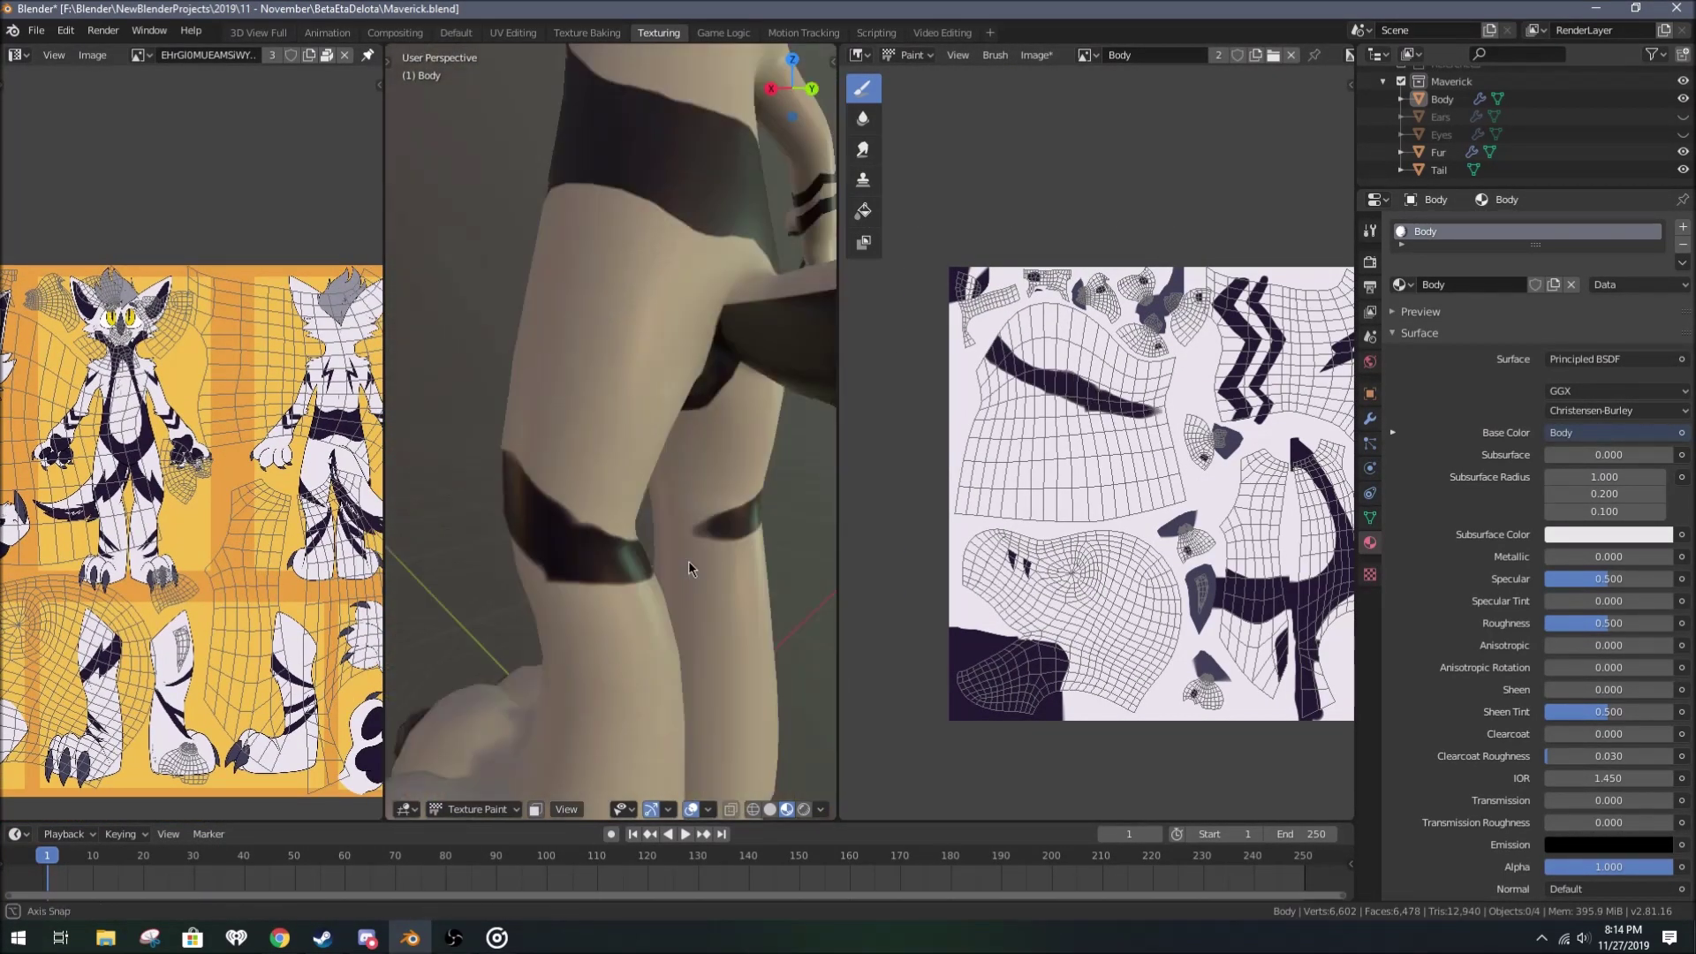
scroll(1148, 442, up, 3)
right_click(1139, 177)
key(ctrl+z)
mouse_move(987, 331)
middle_down()
mouse_move(560, 503)
mouse_move(586, 371)
mouse_move(613, 336)
mouse_move(454, 292)
mouse_move(480, 330)
mouse_move(556, 291)
mouse_move(618, 530)
middle_up()
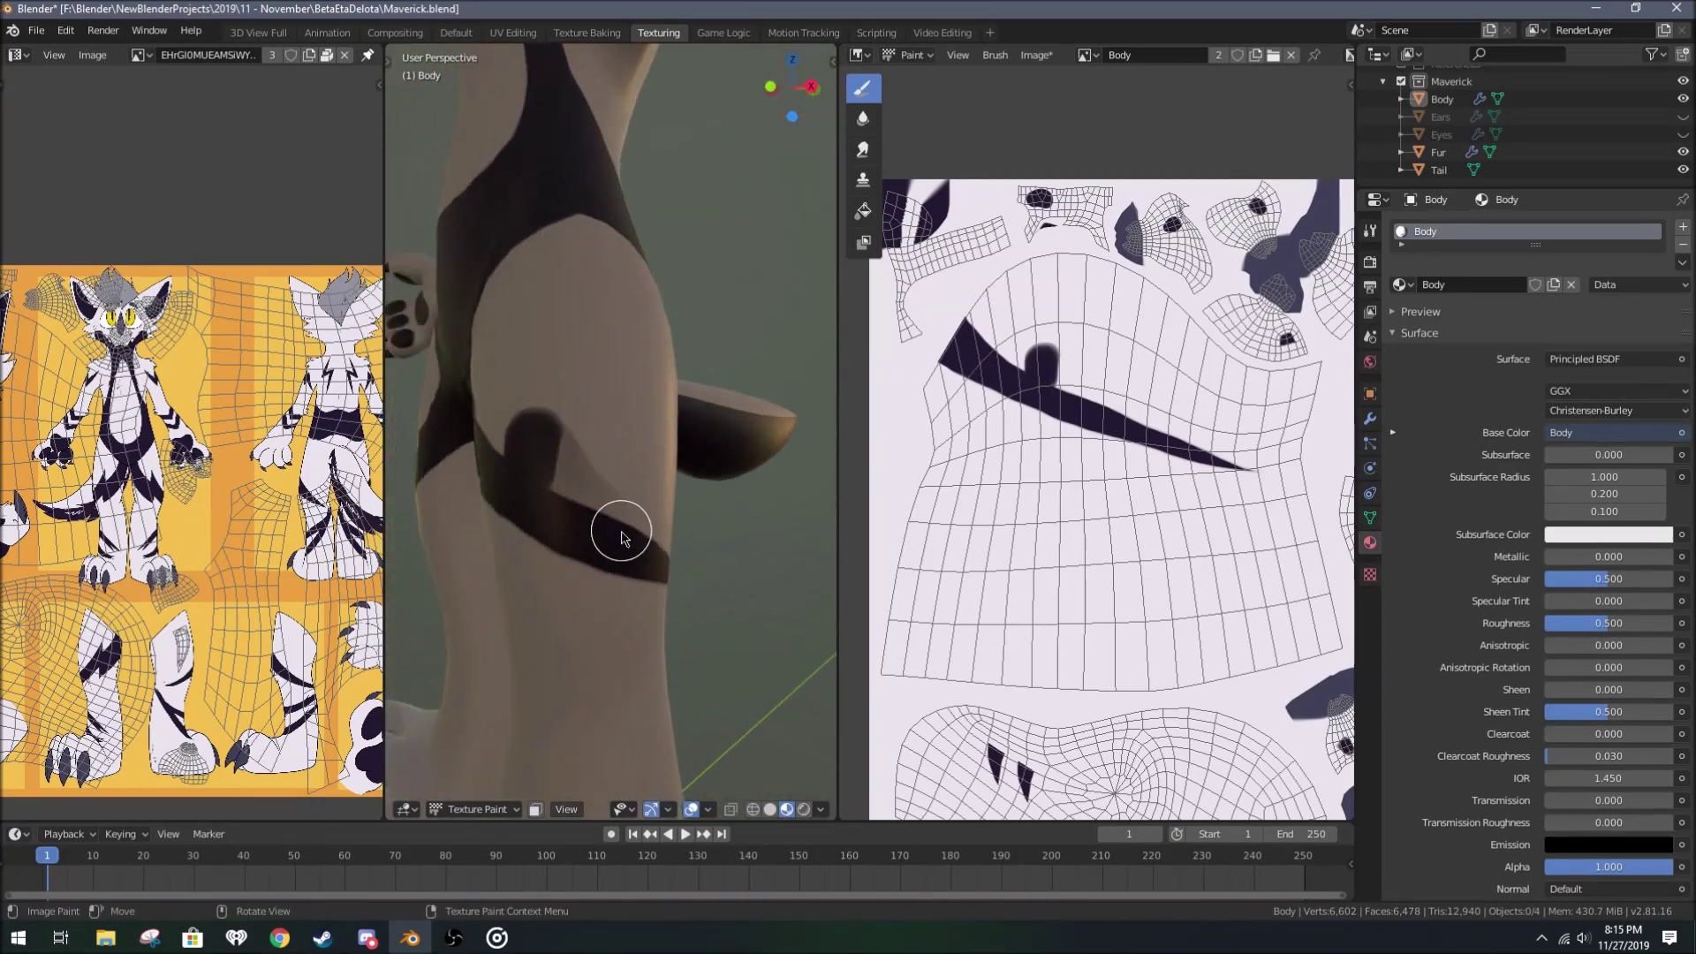
drag(617, 530, 587, 557)
Step: Add a pointed bump along the thigh stripe near its tapered end
scroll(526, 485, up, 3)
scroll(1057, 343, up, 4)
middle_drag(1058, 343, 936, 307)
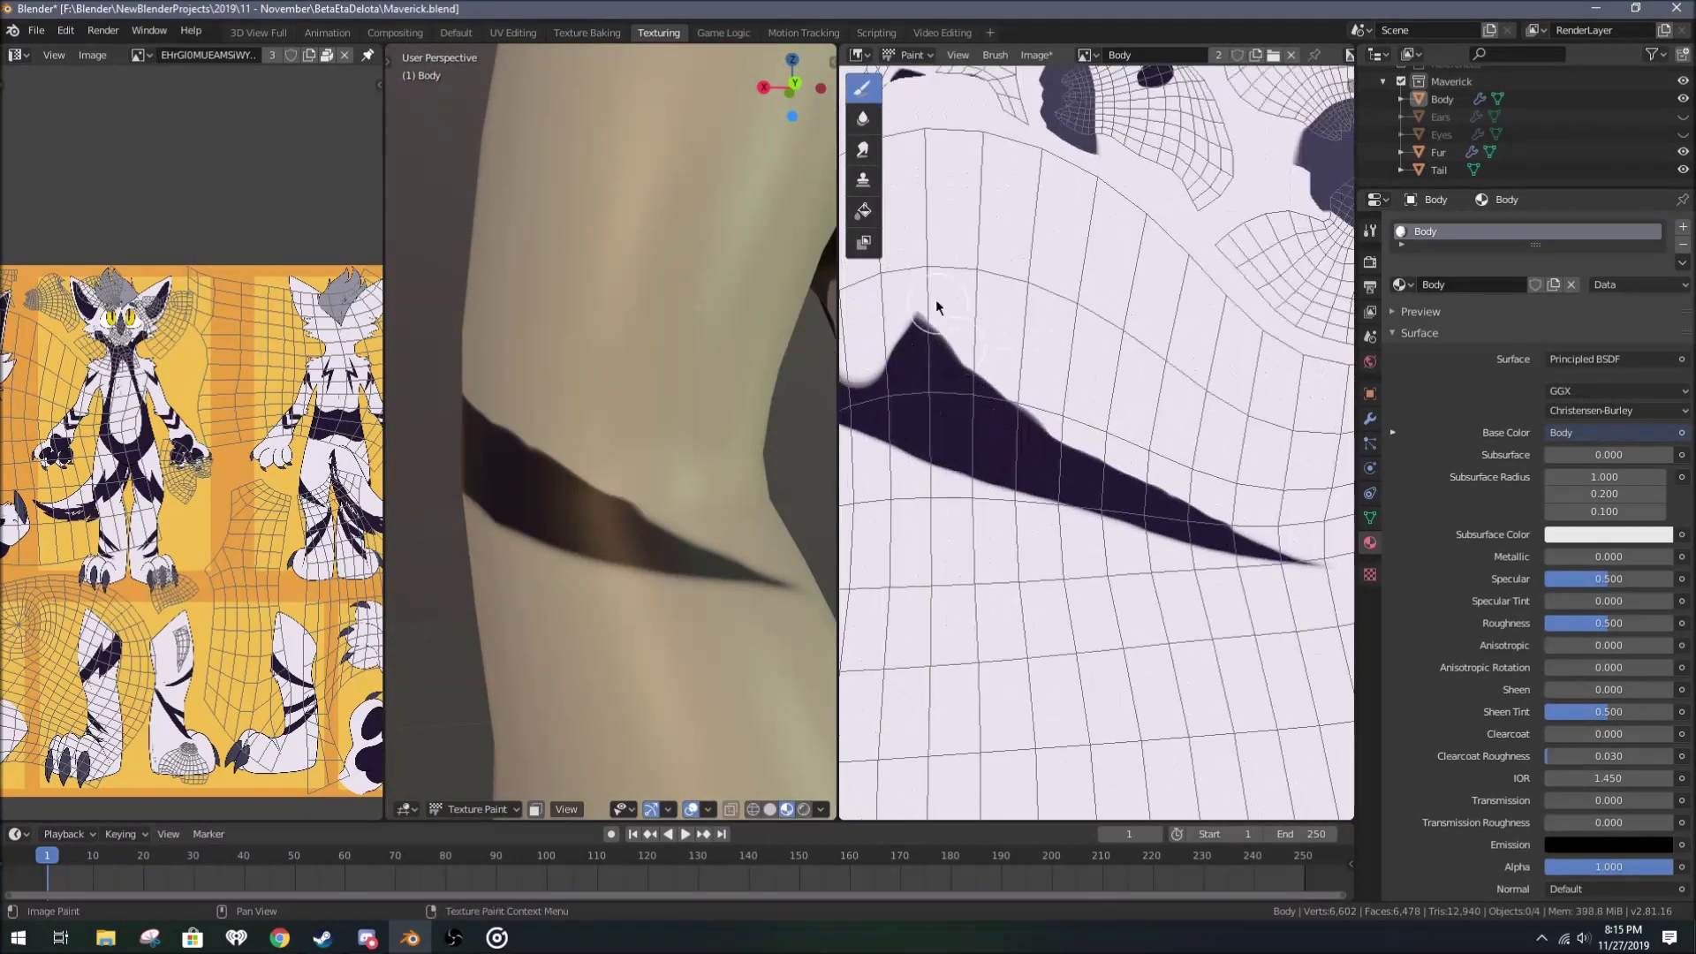
scroll(979, 448, up, 3)
middle_drag(1120, 514, 1204, 542)
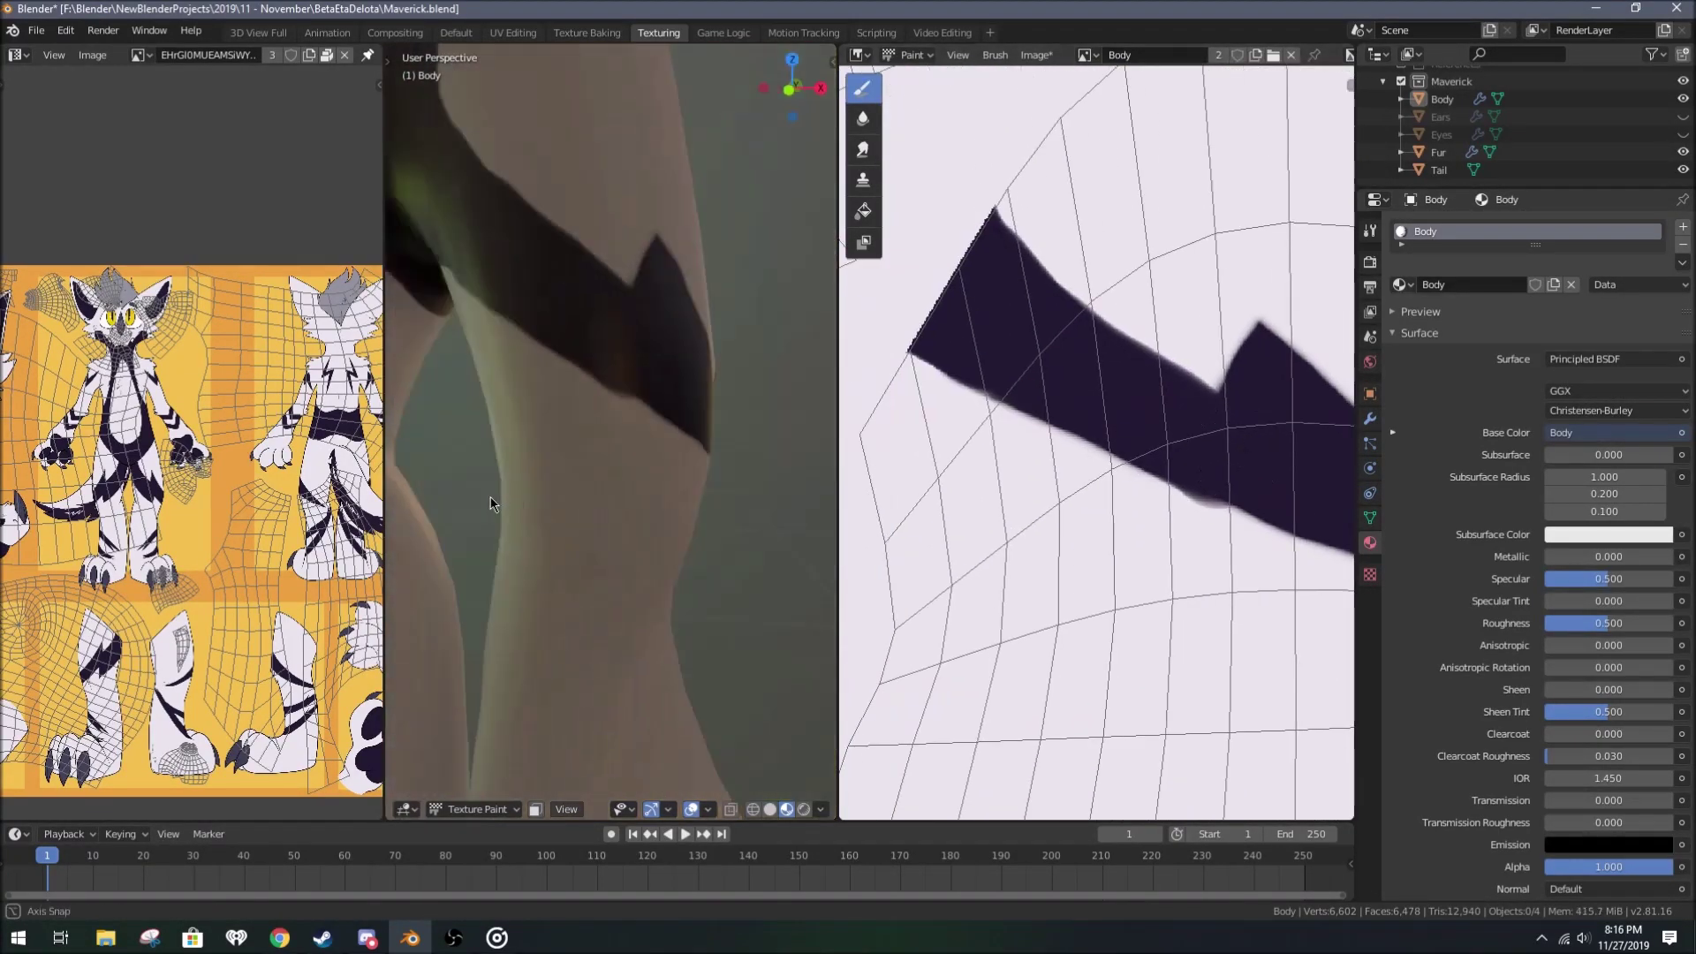
drag(1204, 541, 1211, 548)
Step: Fill the notch under the stripe with dark paint and save Body.png
middle_drag(533, 208, 566, 265)
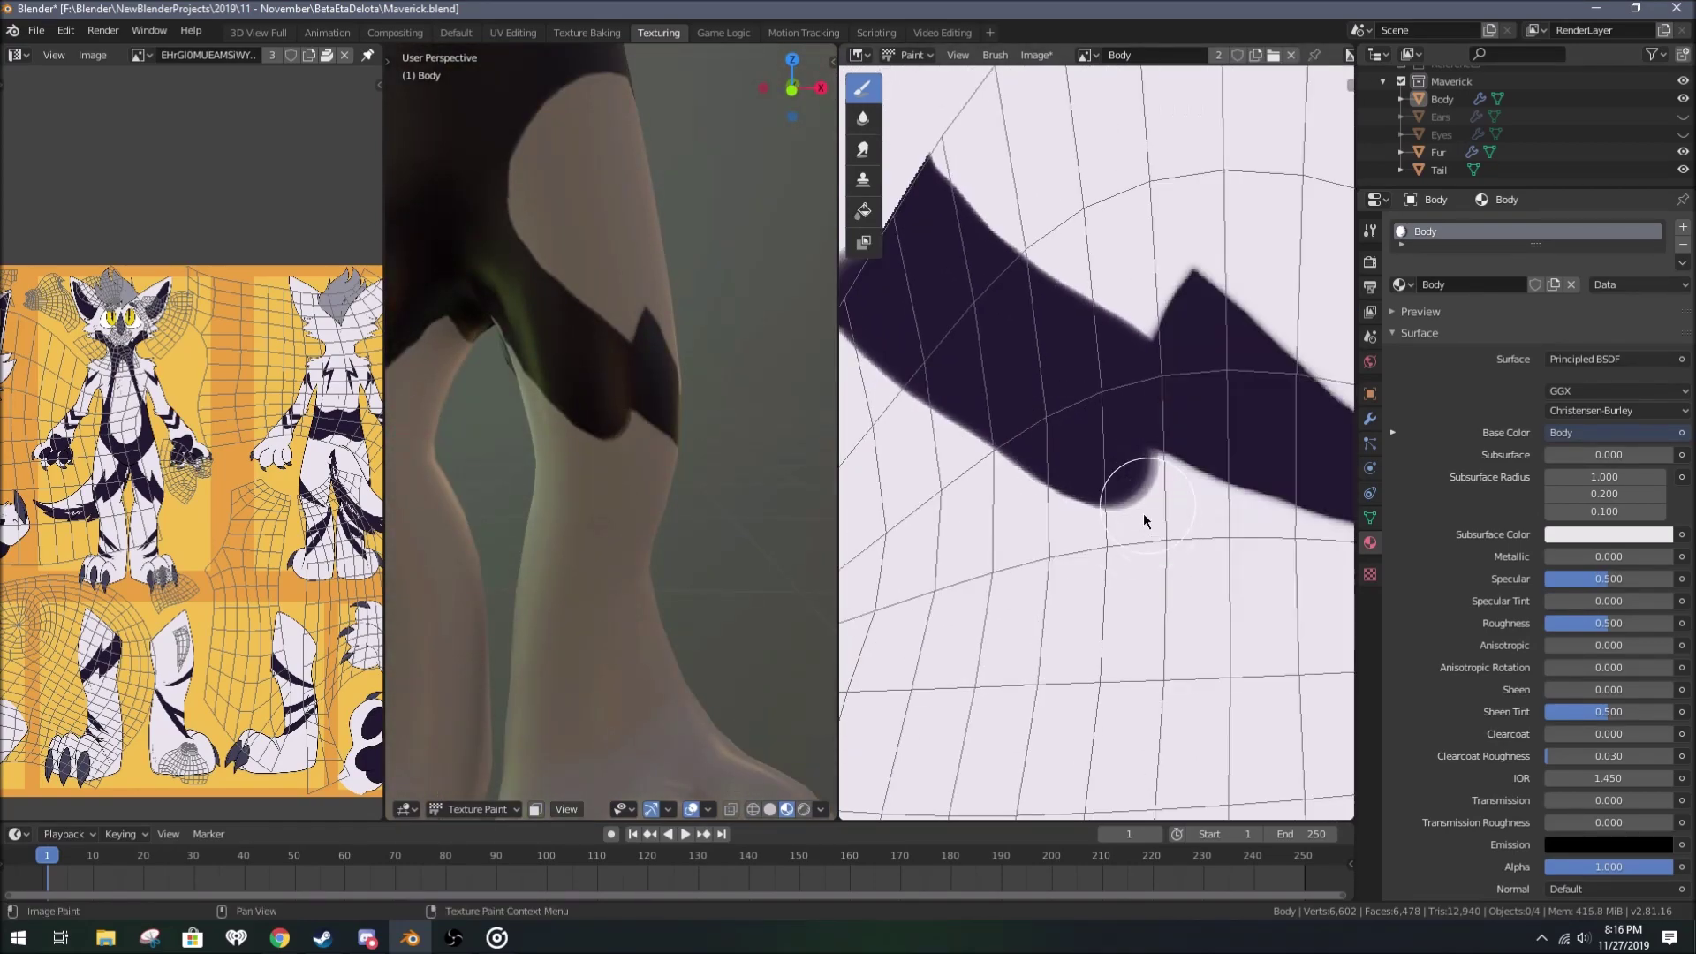
mouse_move(1144, 517)
mouse_down()
mouse_move(1161, 470)
mouse_move(1239, 545)
mouse_up()
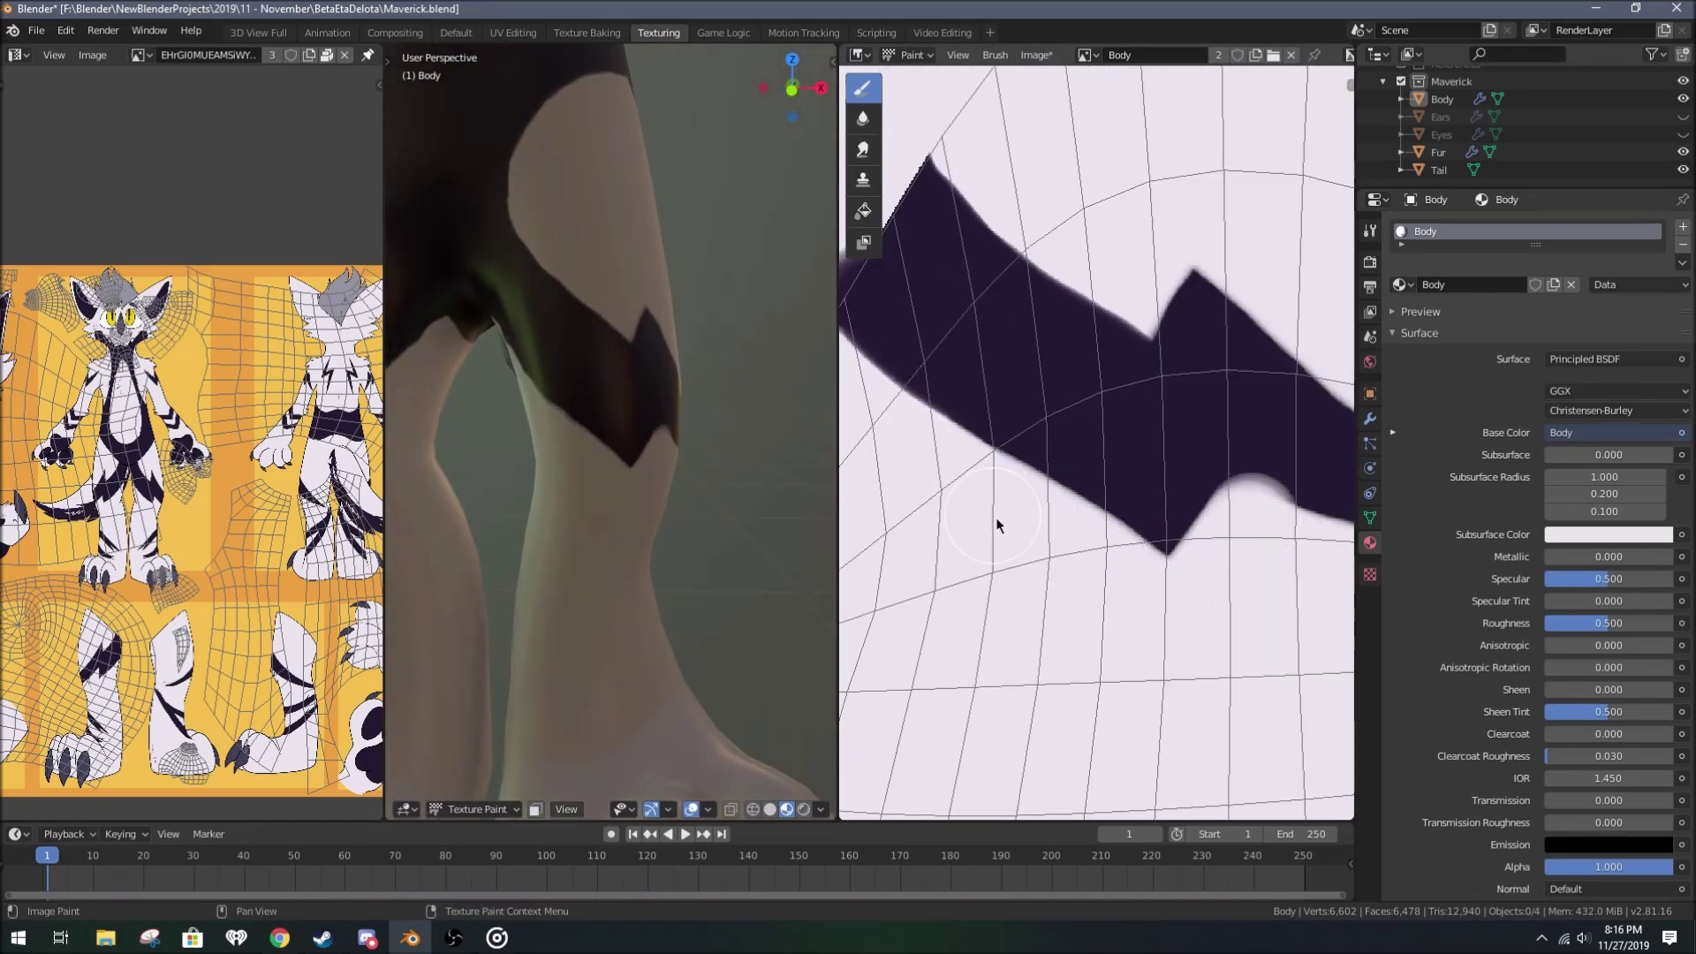
middle_drag(996, 525, 1128, 496)
key(alt+s)
mouse_move(686, 489)
middle_down()
mouse_move(593, 511)
mouse_move(645, 507)
middle_up()
scroll(195, 530, up, 2)
Step: Paint a forked dark stroke on the lower leg and round off its lower branch
middle_drag(211, 568, 200, 576)
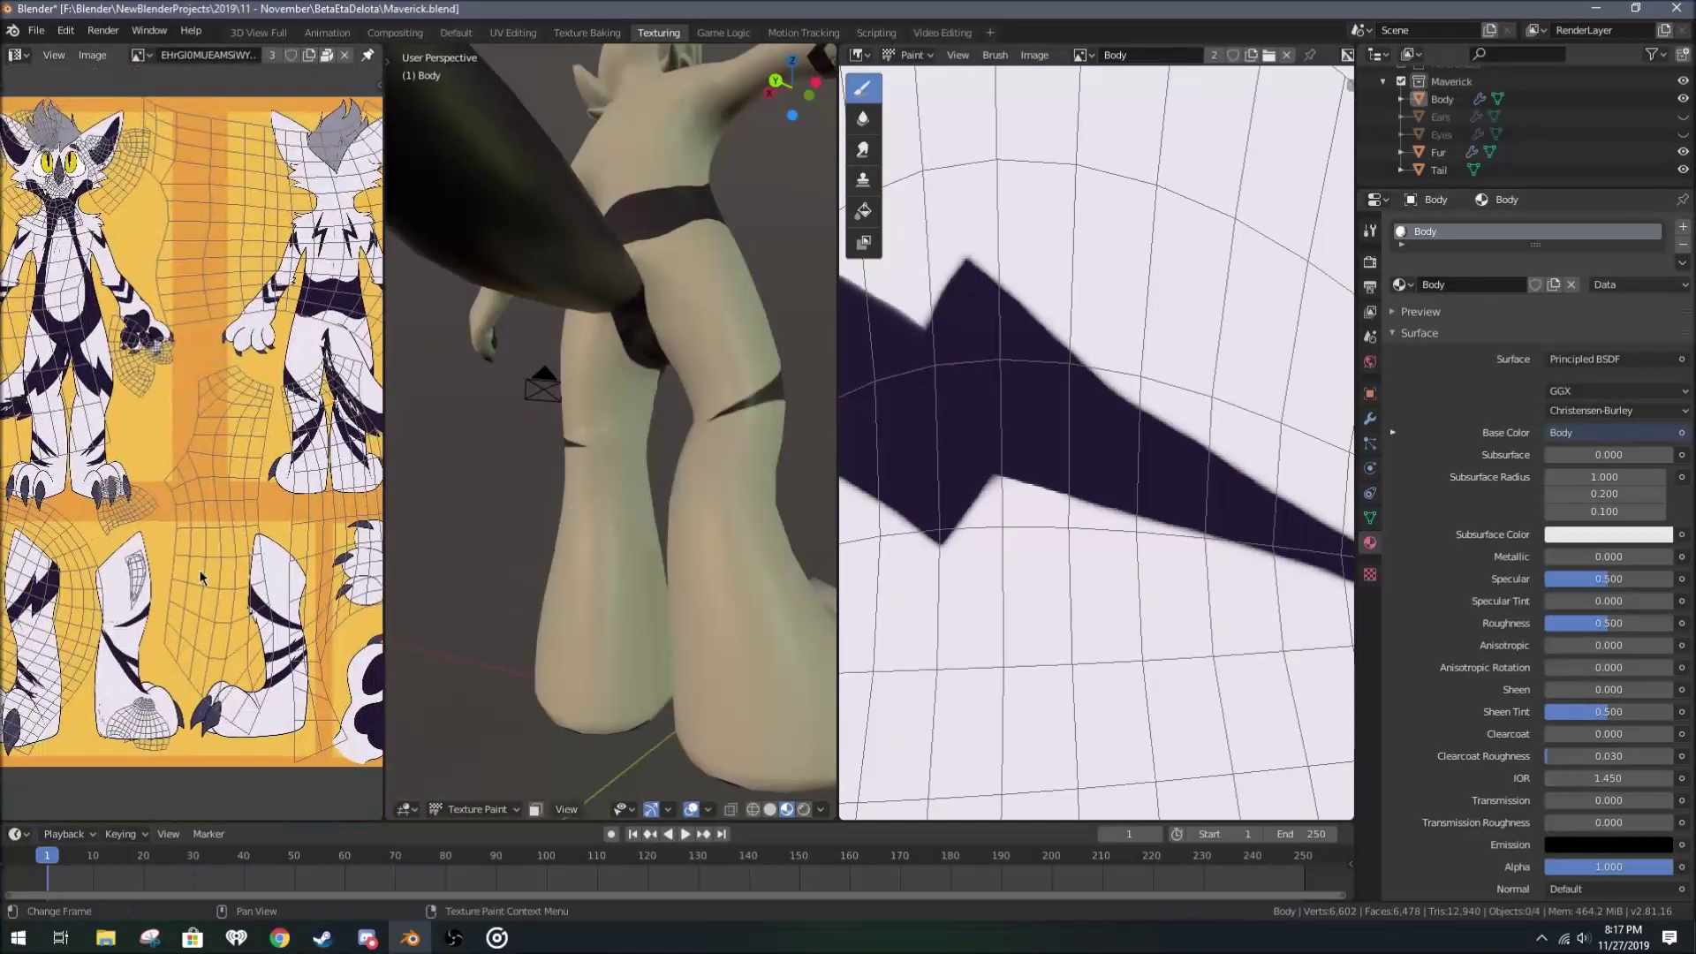
scroll(613, 493, up, 3)
mouse_move(597, 563)
middle_down()
mouse_move(588, 390)
mouse_move(689, 367)
middle_up()
drag(689, 367, 579, 464)
middle_drag(579, 465, 644, 521)
scroll(1096, 442, down, 5)
scroll(1091, 623, up, 5)
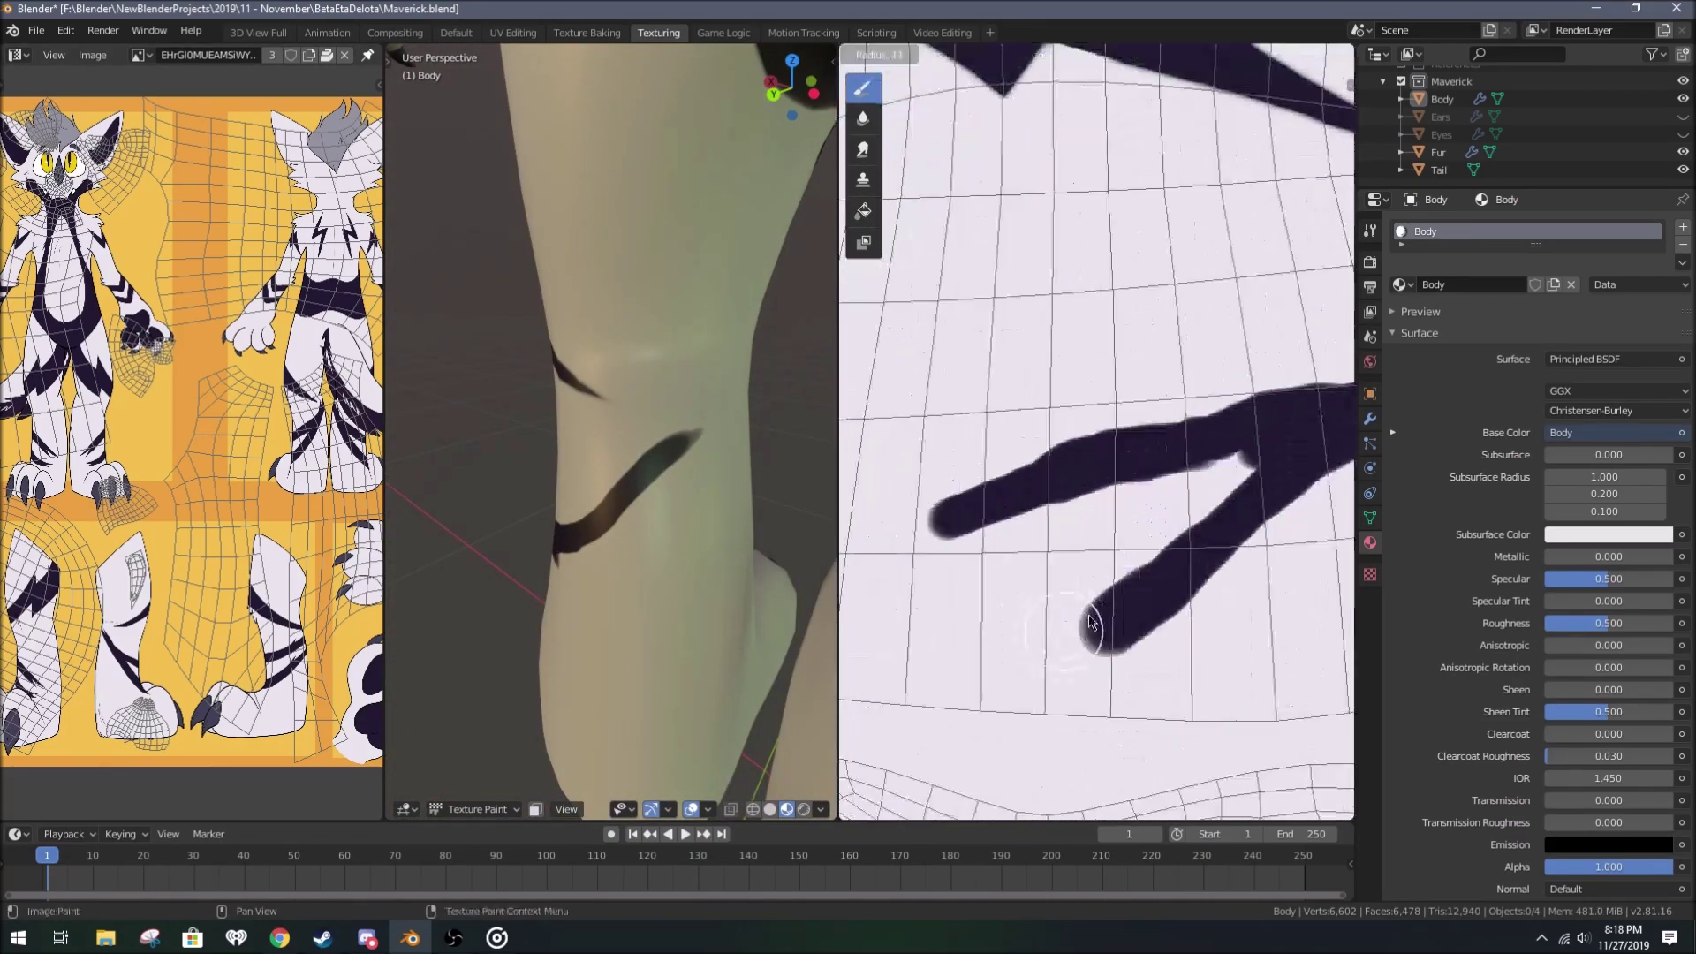
drag(1104, 656, 1122, 663)
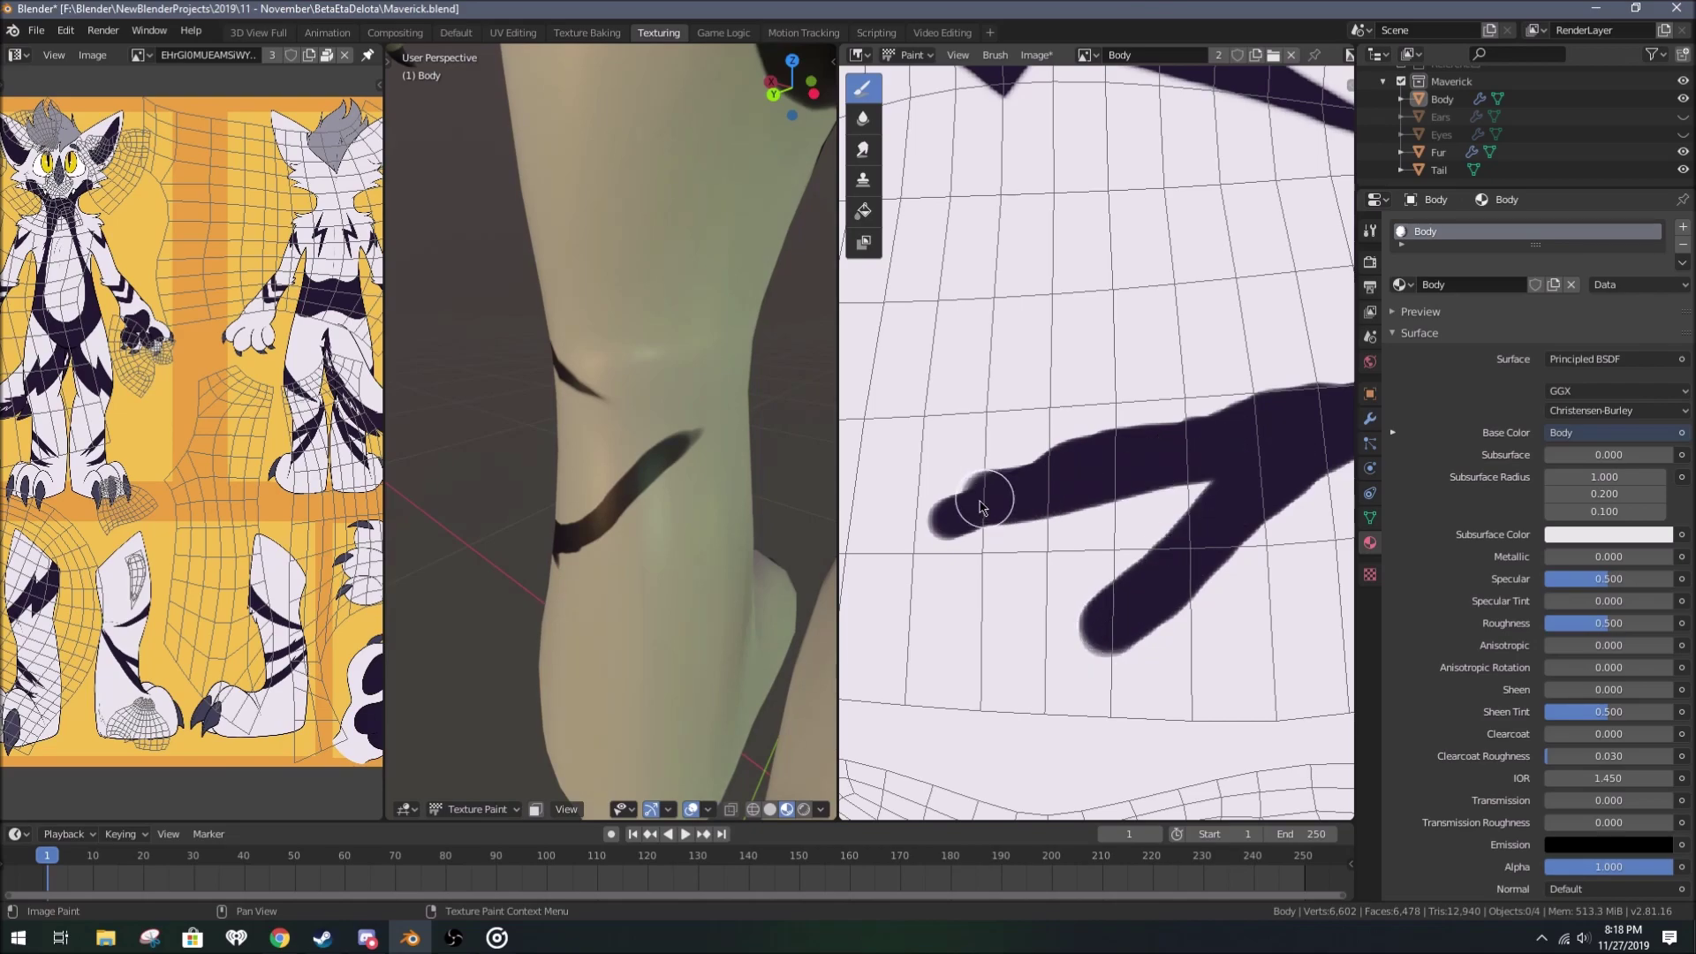
scroll(987, 647, down, 2)
middle_drag(1205, 465, 1001, 536)
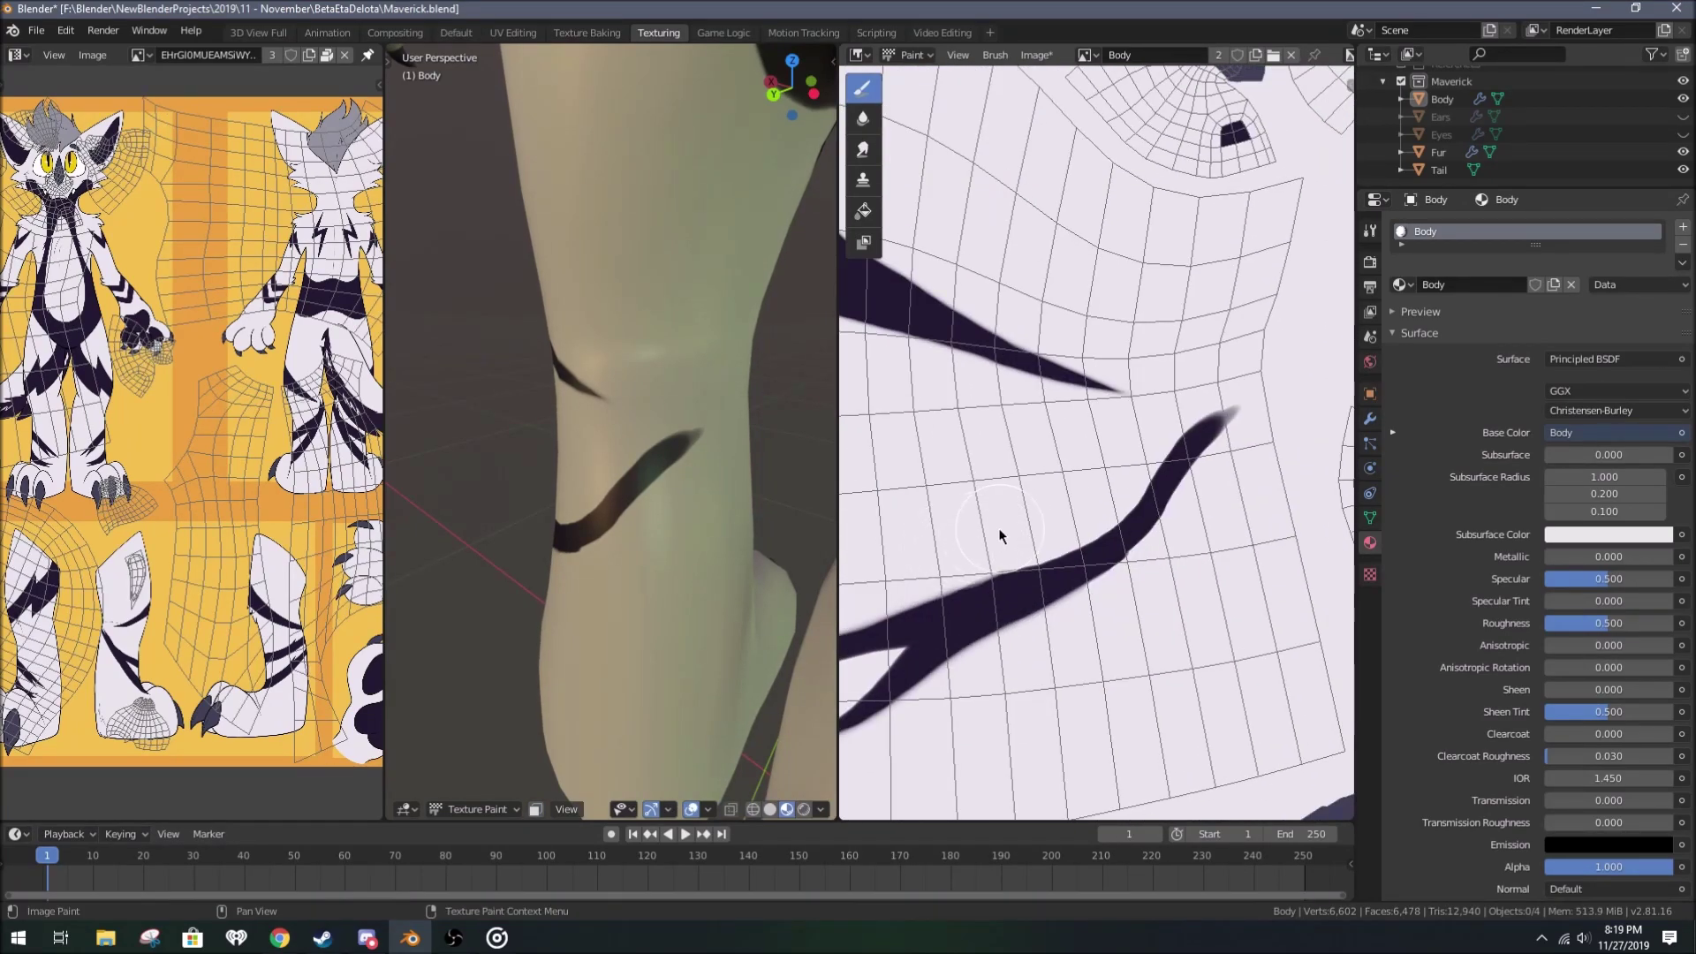
scroll(1077, 506, up, 2)
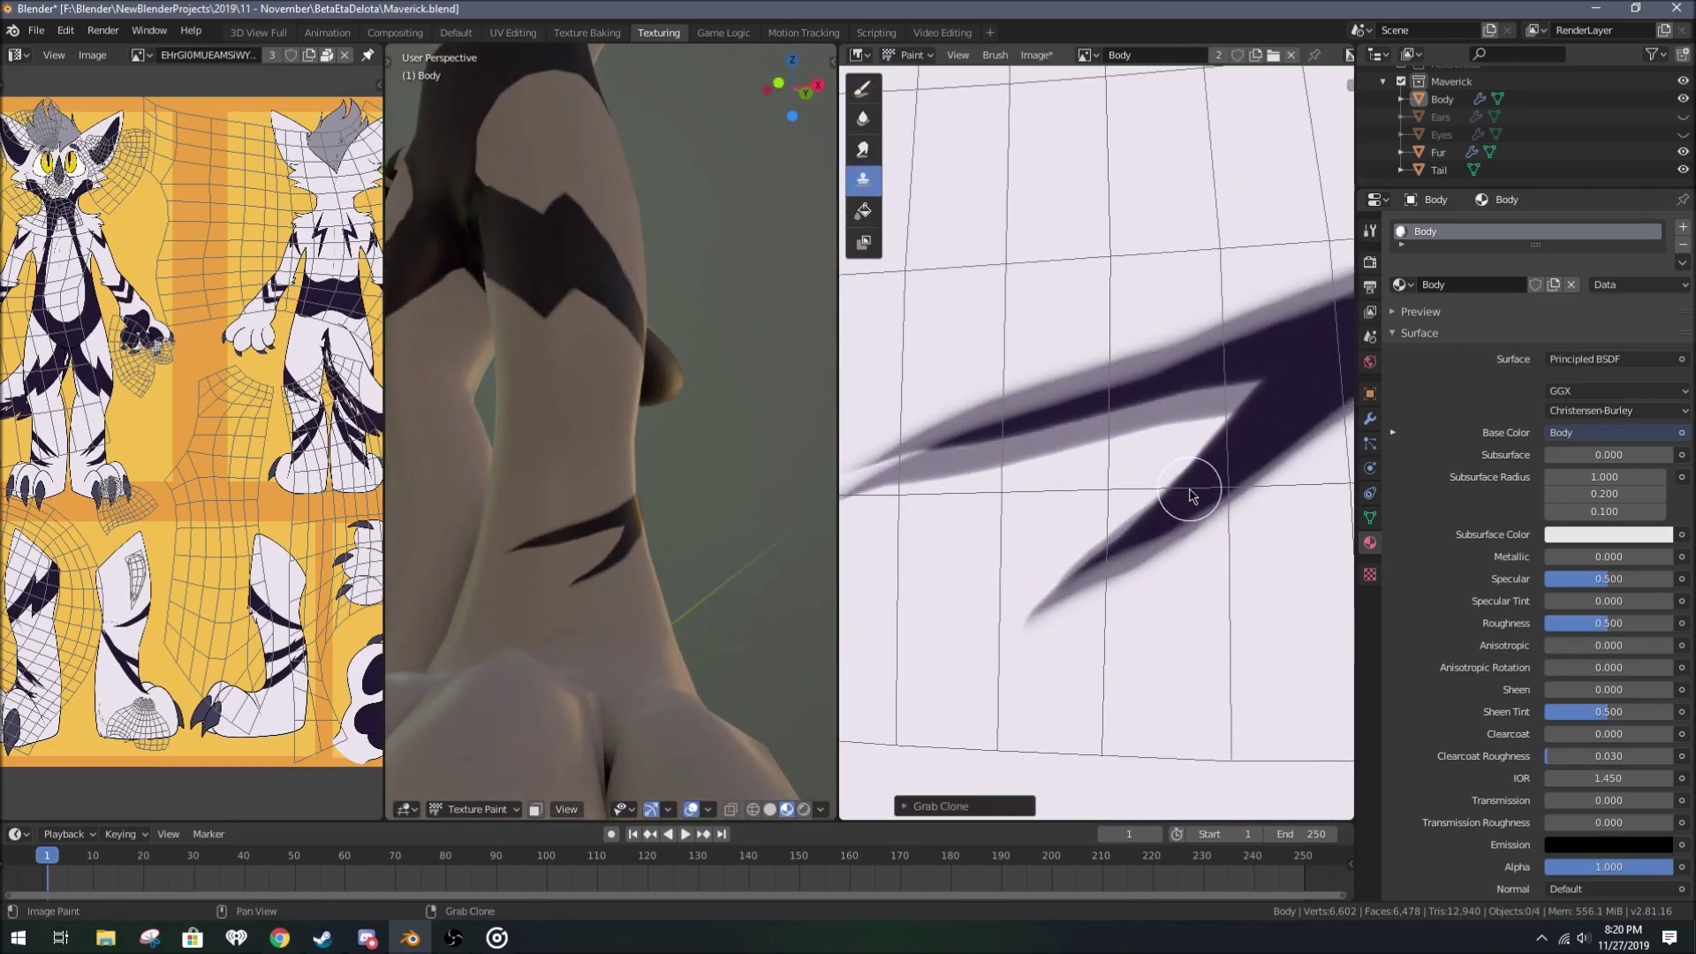
Step: Adjust the brush size in the N sidebar and thicken the lower stroke
scroll(1163, 534, up, 1)
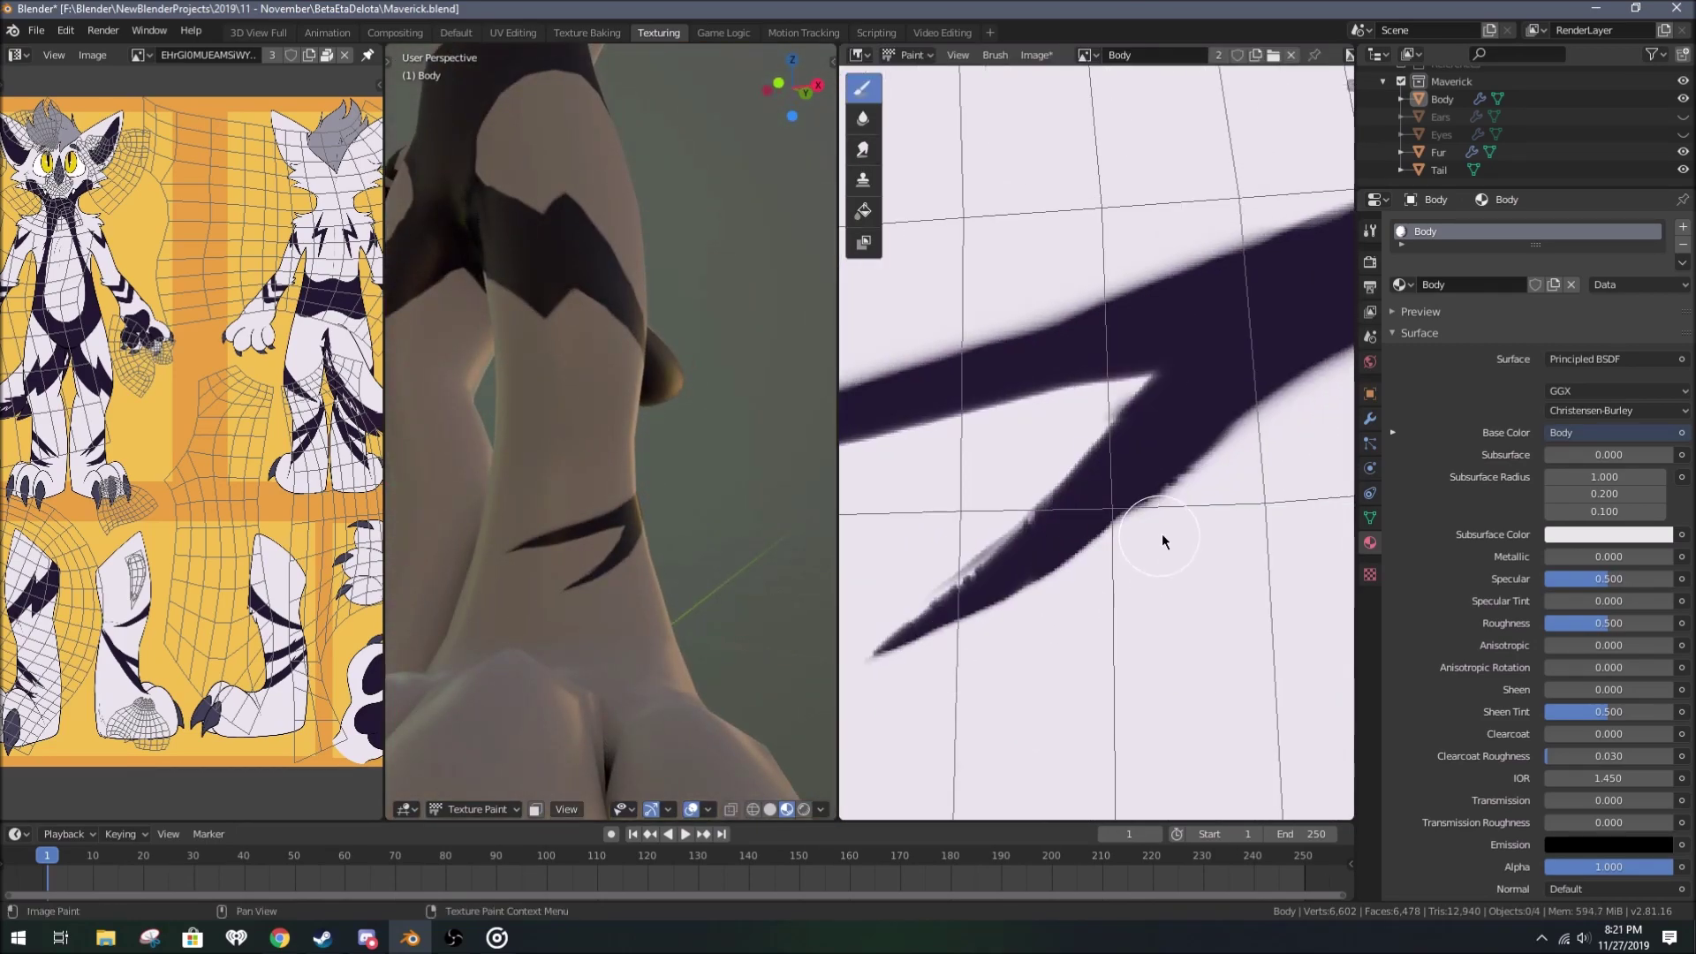
scroll(930, 636, up, 1)
scroll(1148, 466, up, 1)
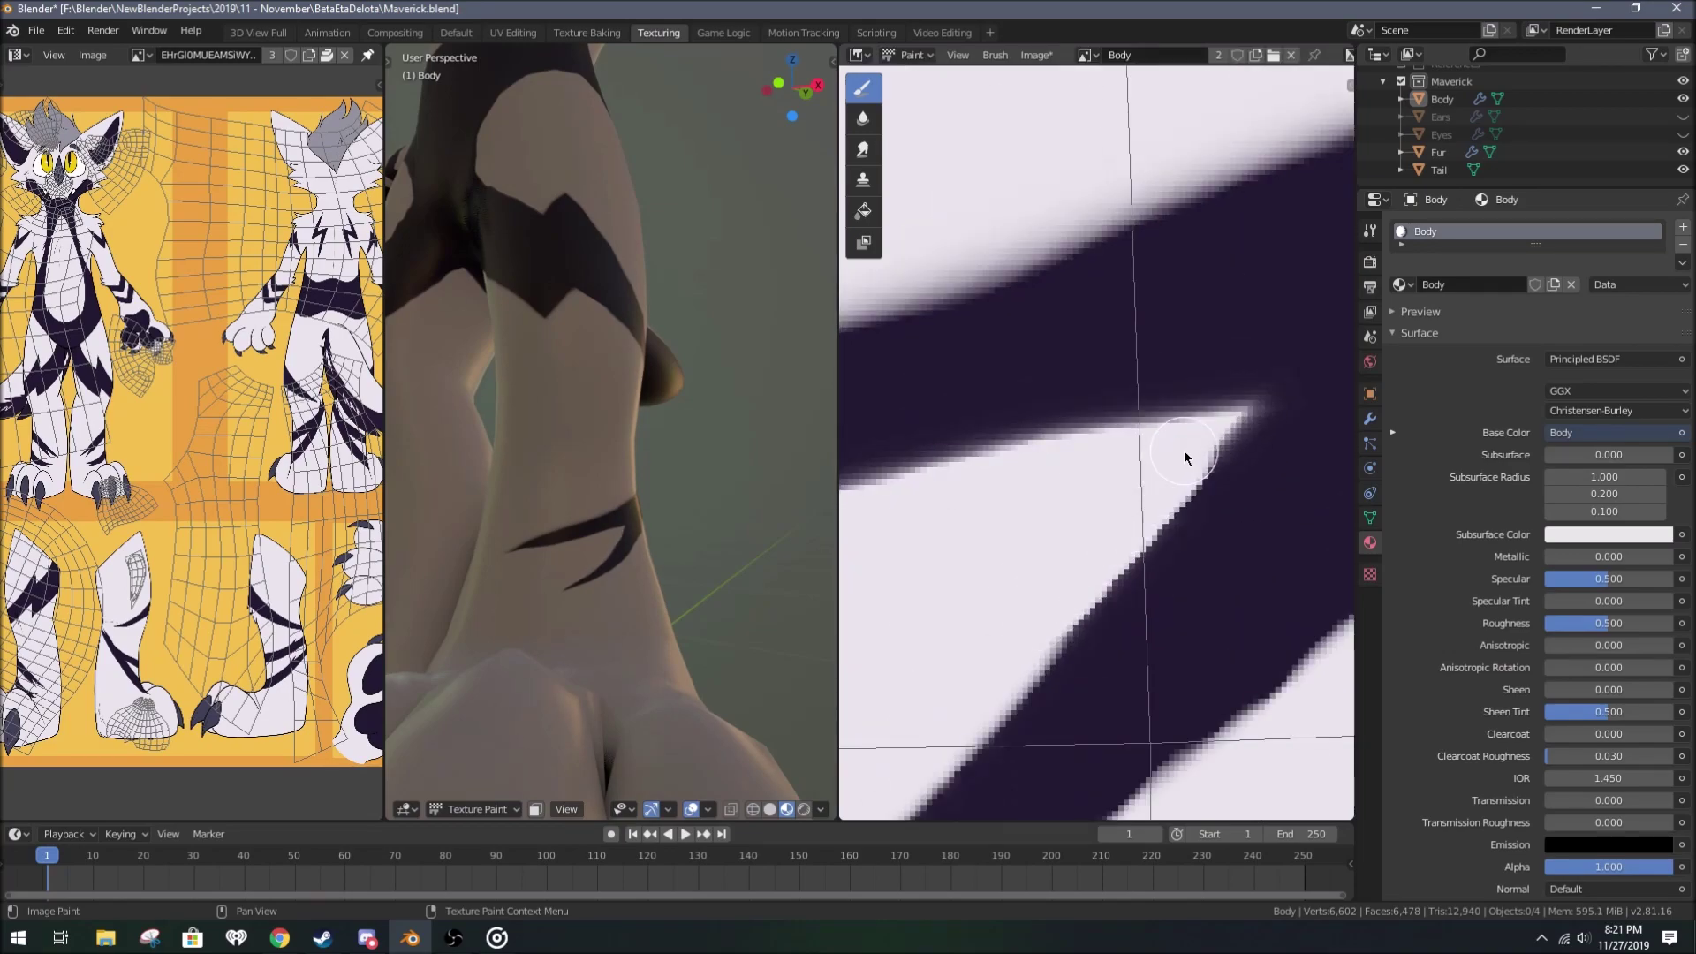
scroll(1089, 390, down, 3)
scroll(707, 553, down, 2)
scroll(1007, 606, up, 1)
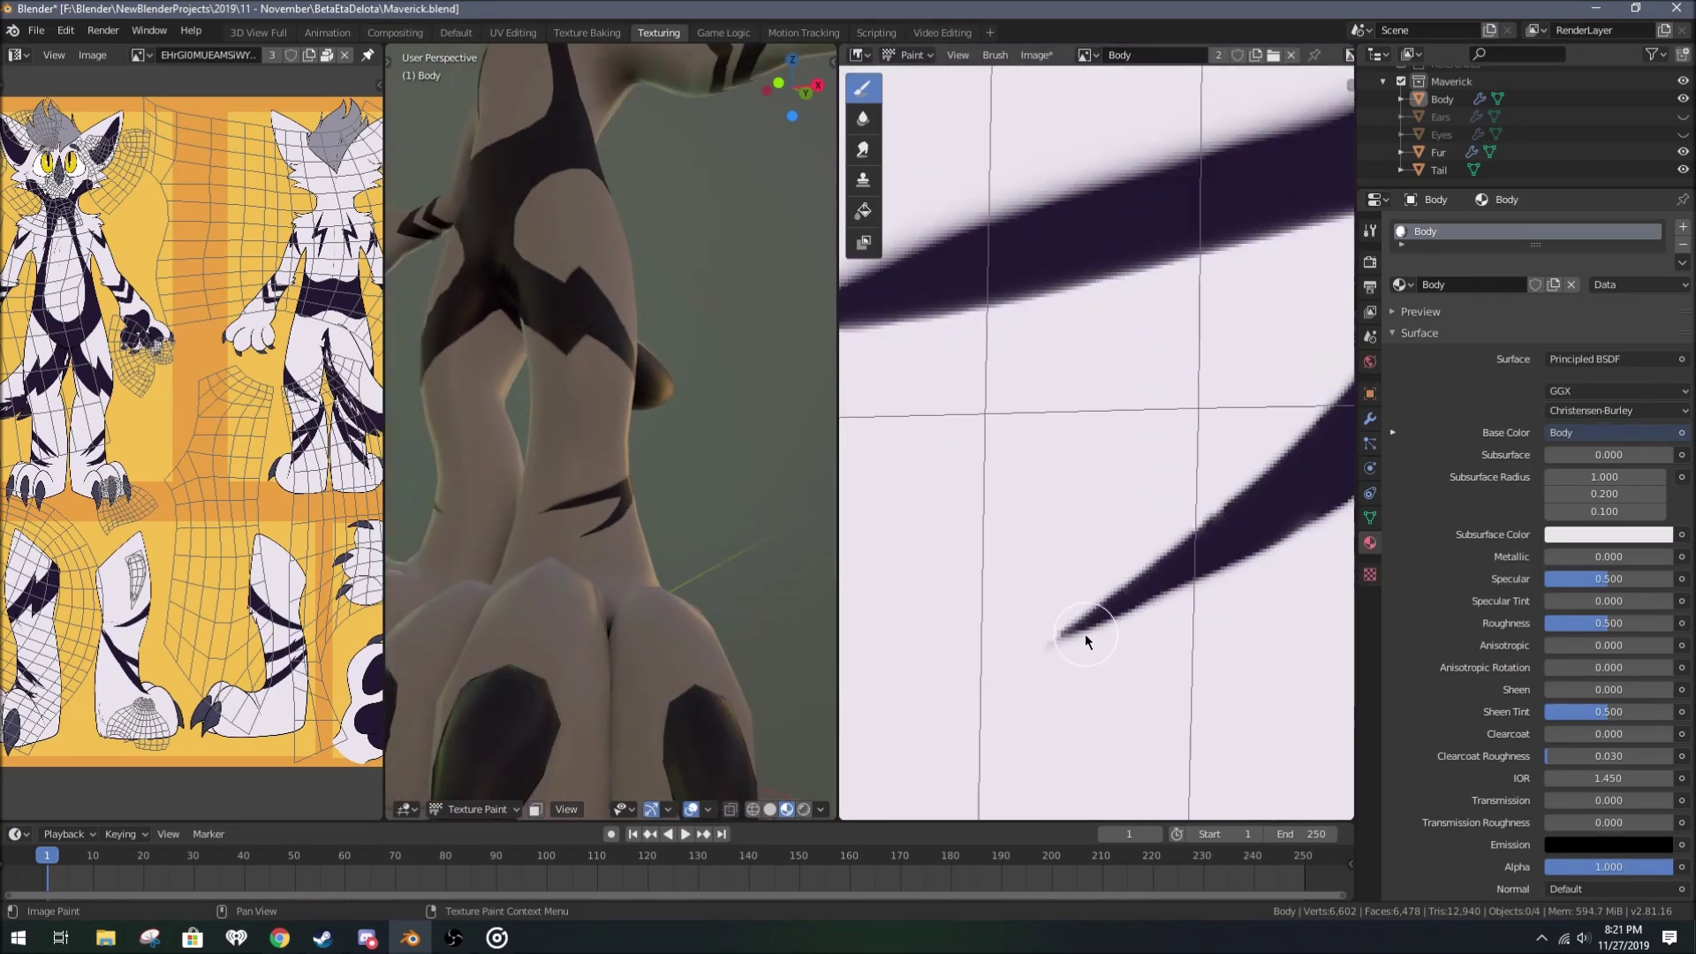
scroll(1086, 636, up, 1)
key(n)
key(n)
drag(1148, 503, 988, 541)
Step: Touch up the forked stroke's edge with white paint
scroll(1110, 624, up, 1)
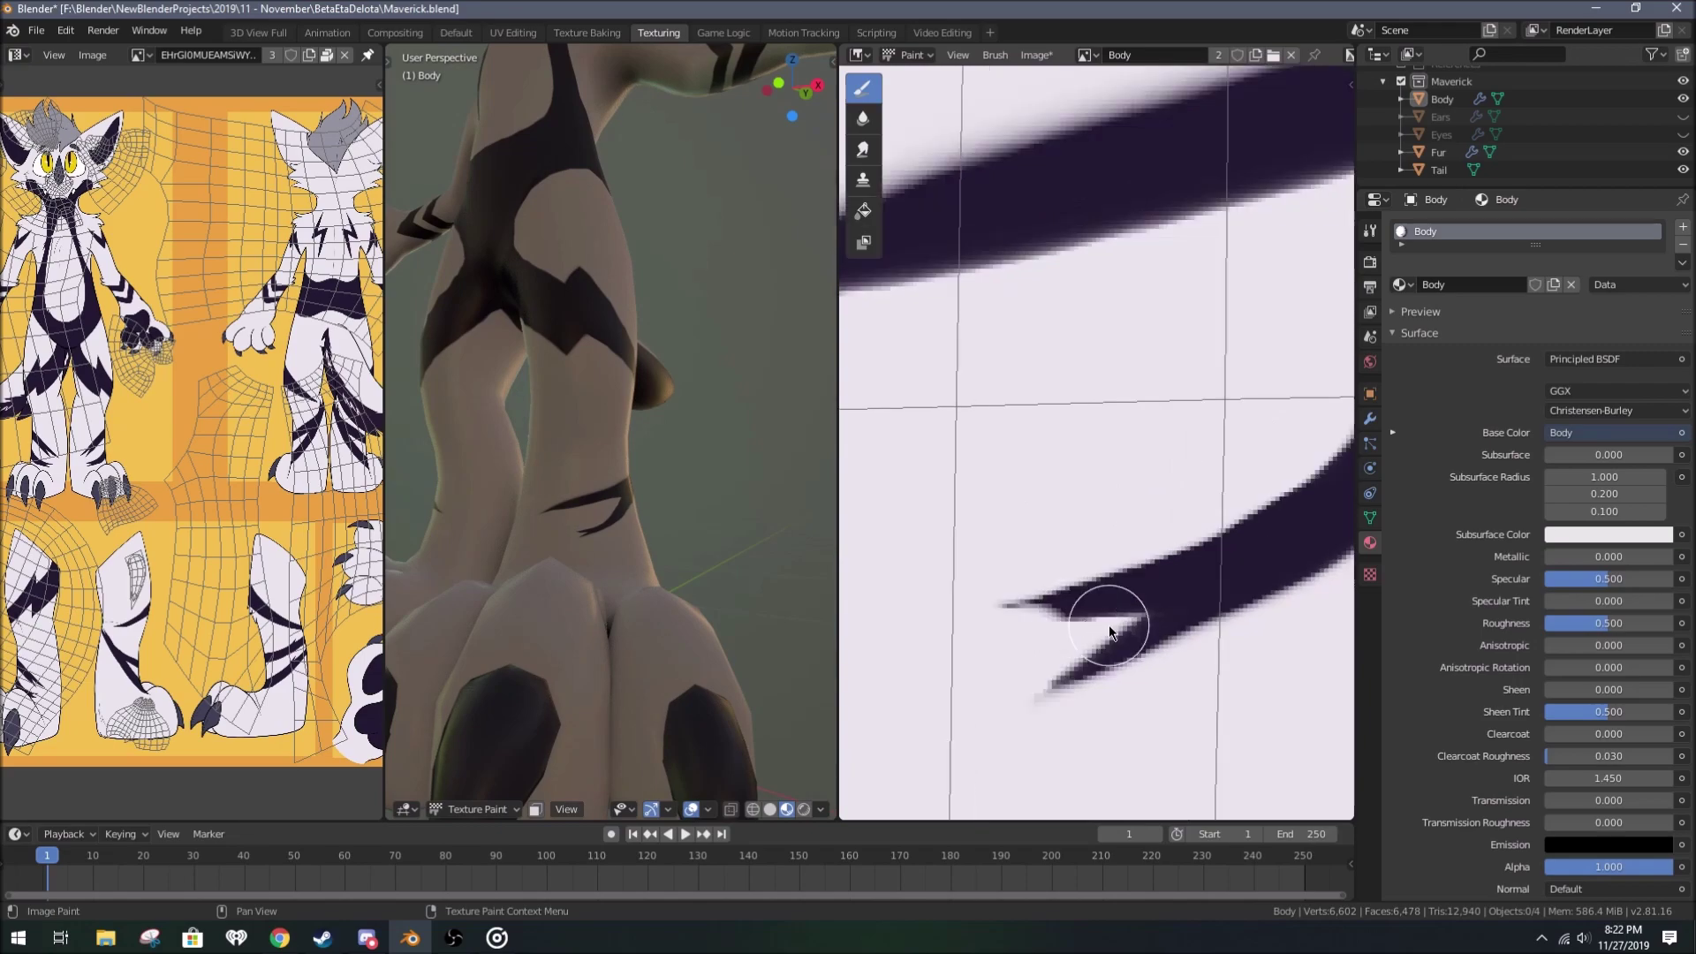
middle_drag(689, 548, 651, 575)
scroll(651, 575, up, 2)
drag(1188, 594, 1144, 604)
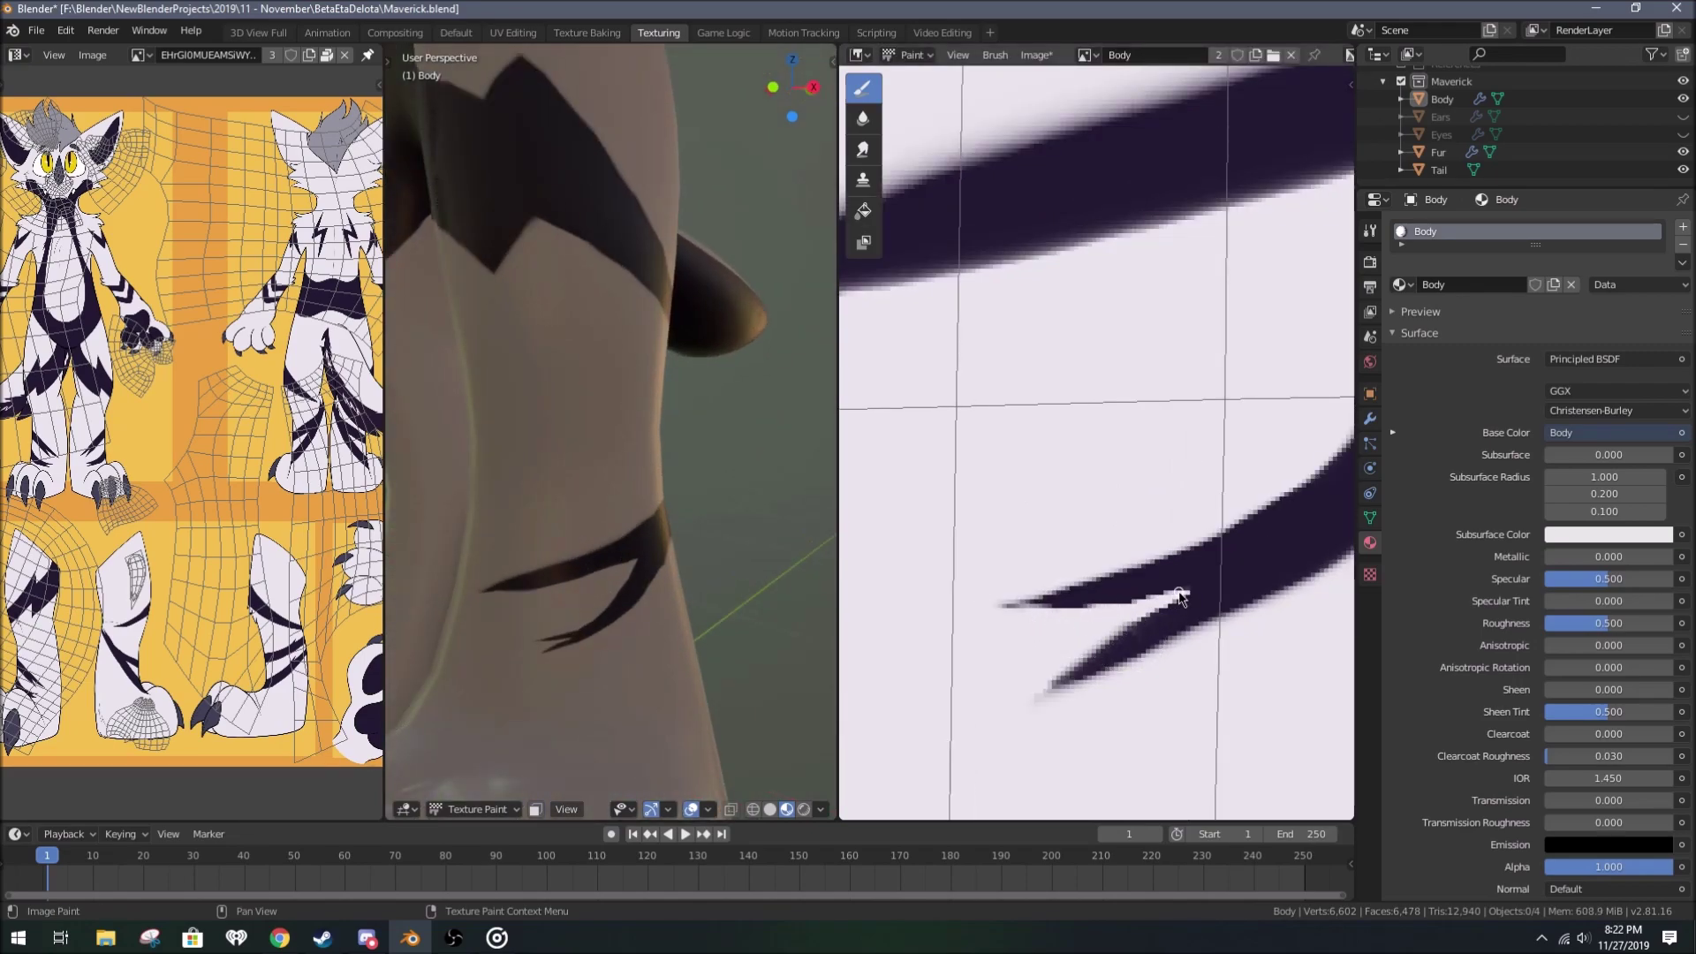
Step: Review the forked stripe's pointed tips while checking the brush settings sidebar
key(n)
key(n)
key(n)
key(n)
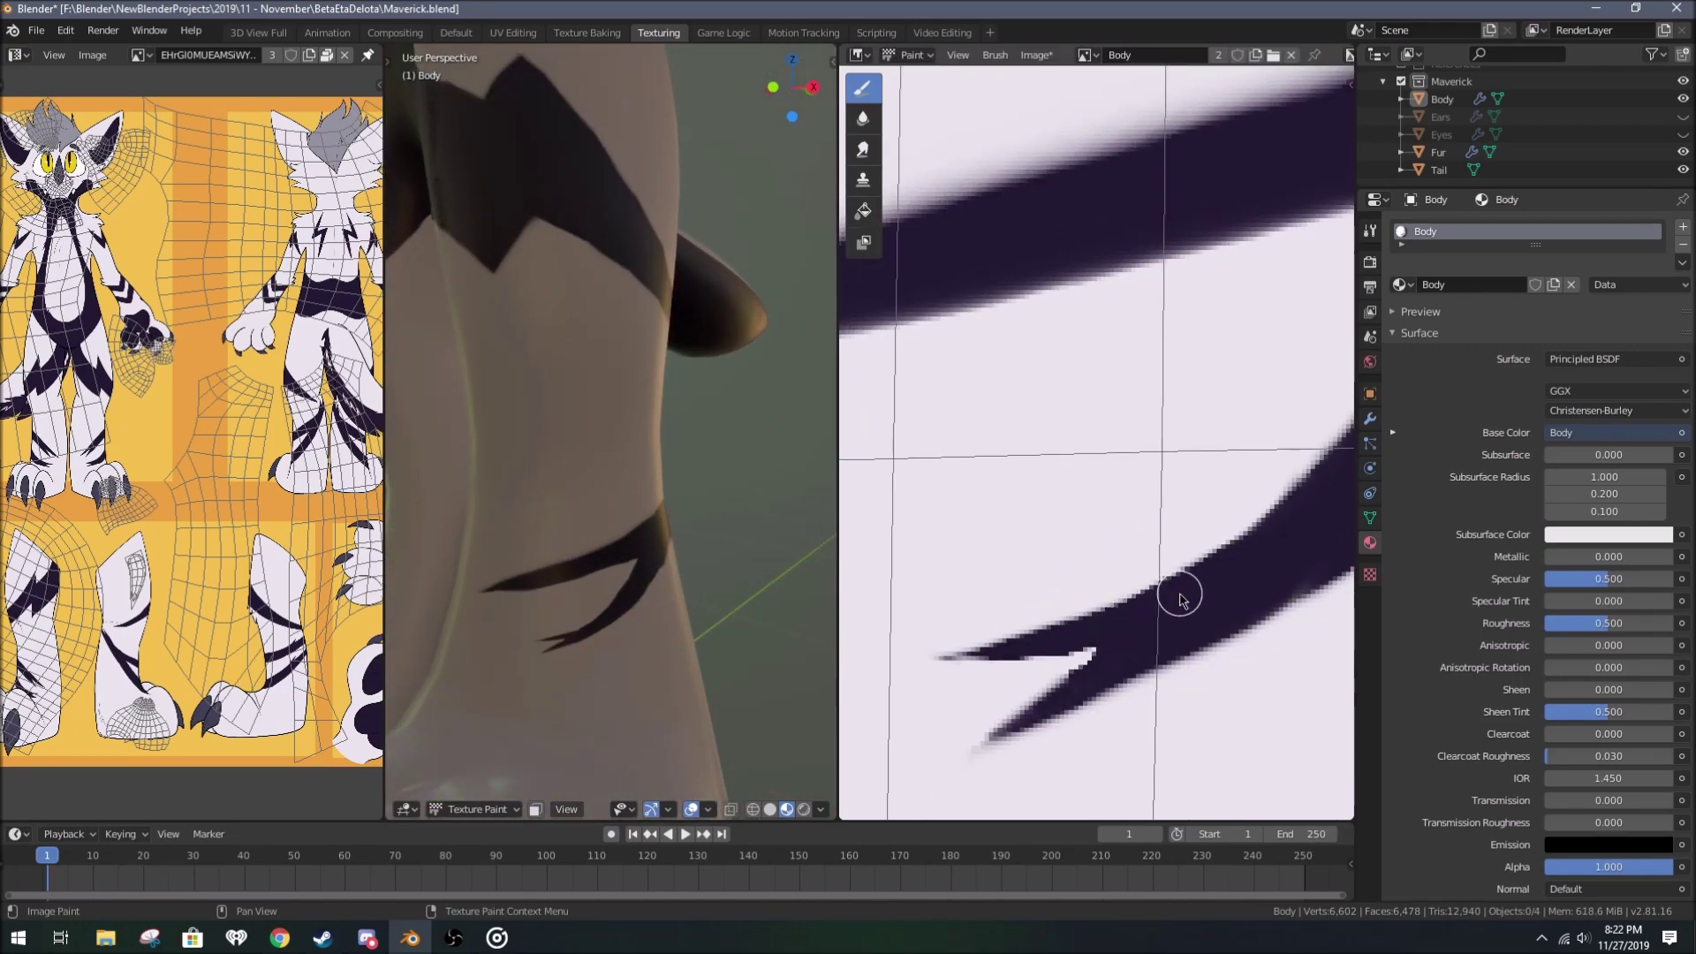
scroll(1180, 598, down, 3)
scroll(68, 439, up, 6)
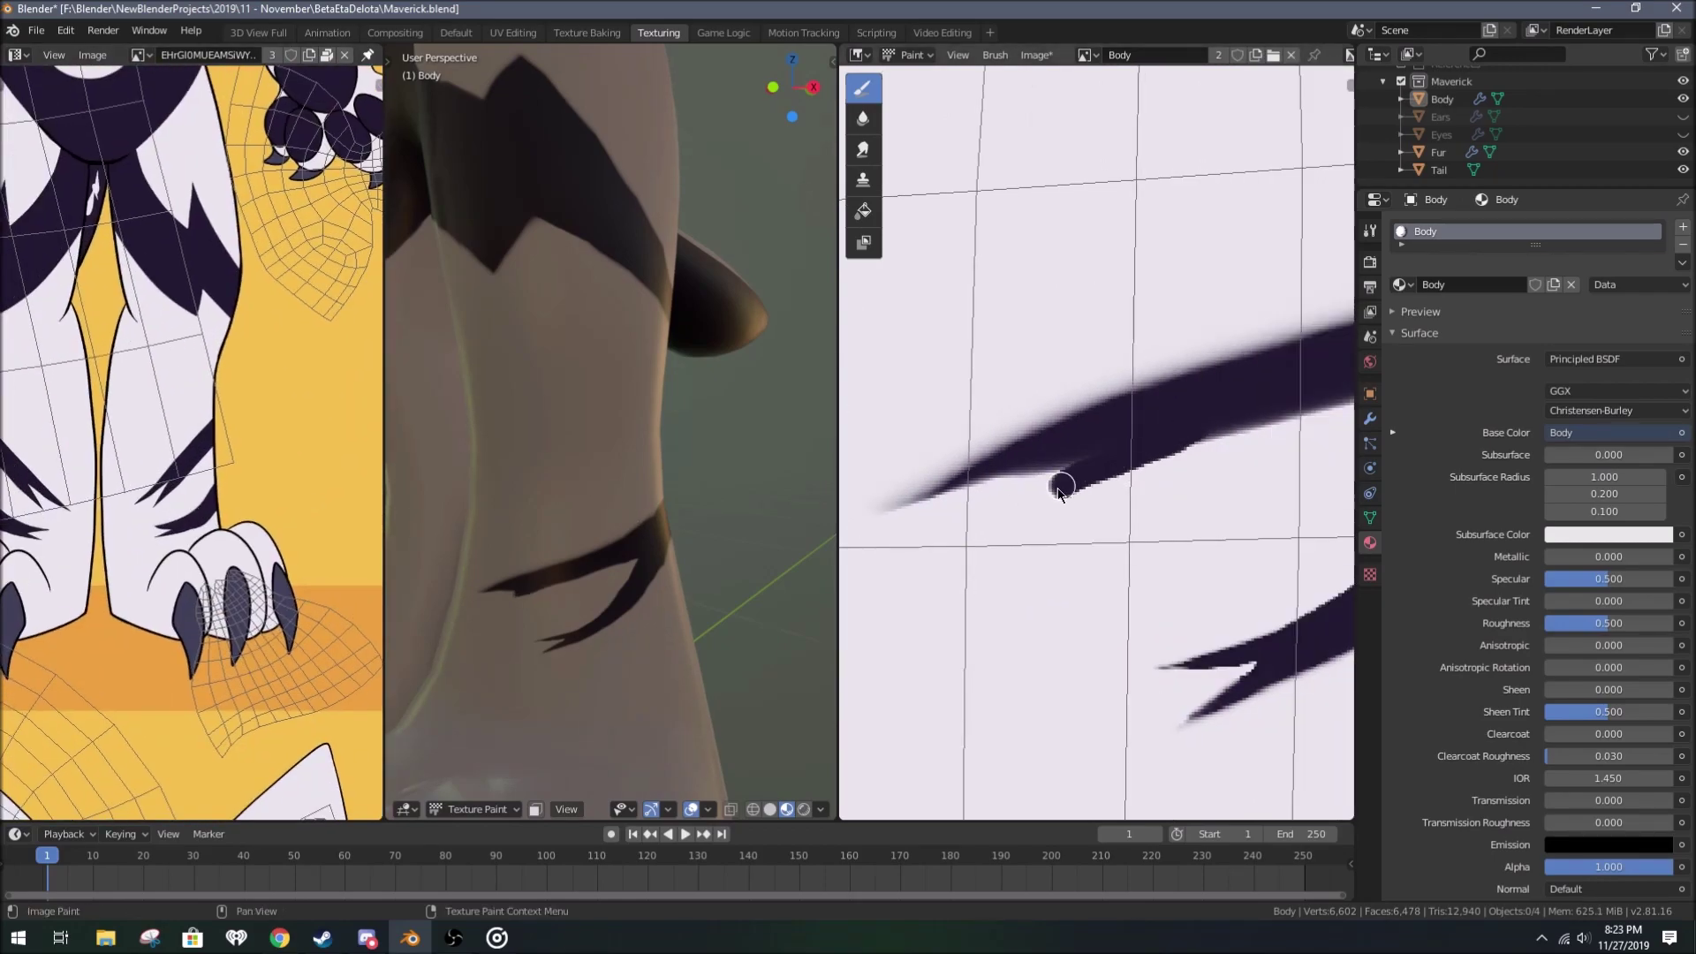
scroll(1148, 494, up, 2)
scroll(1016, 618, down, 2)
middle_drag(976, 671, 1083, 590)
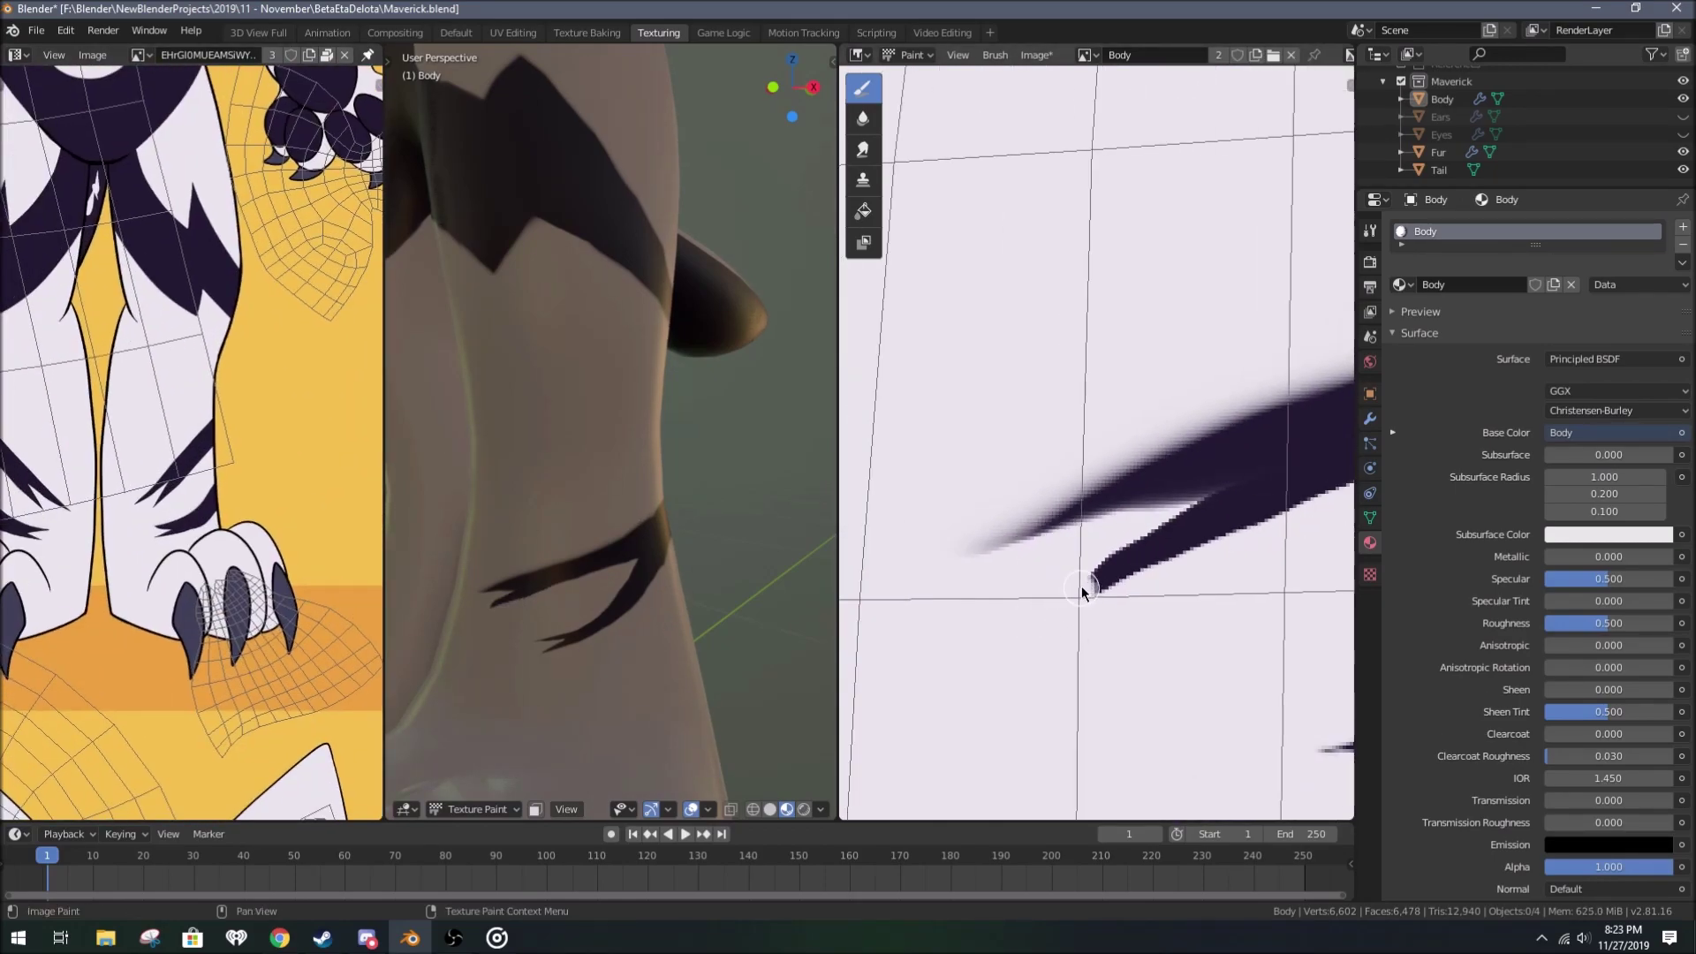
key(n)
key(n)
key(n)
scroll(1131, 530, up, 2)
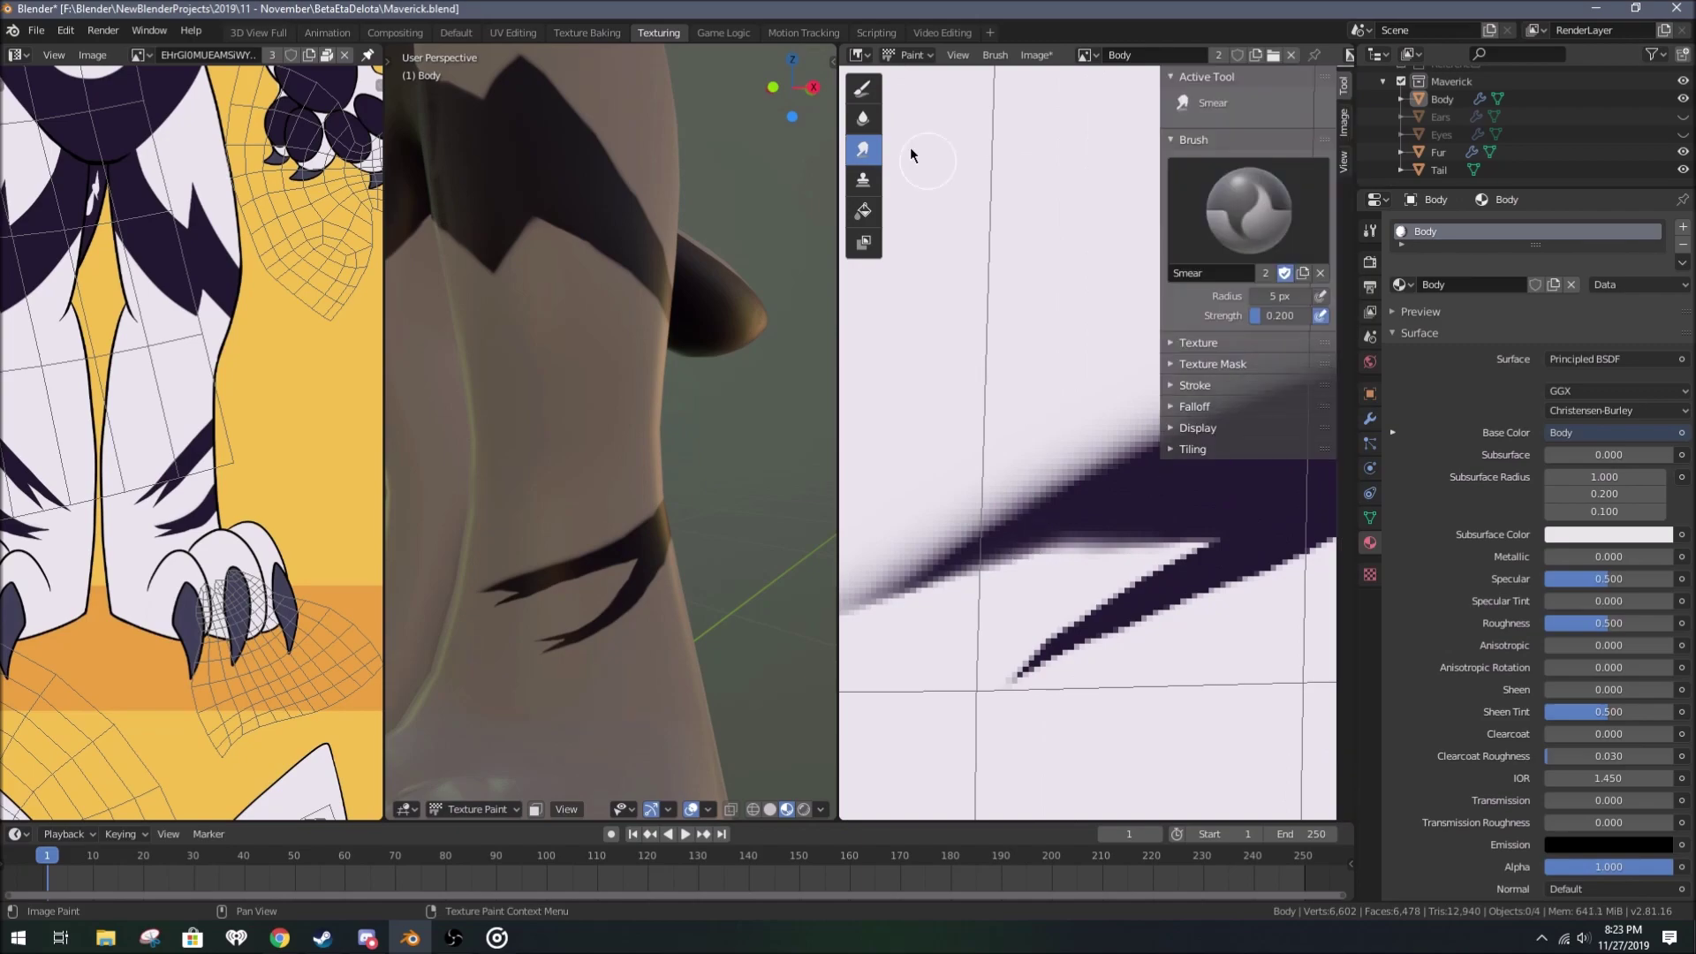
key(n)
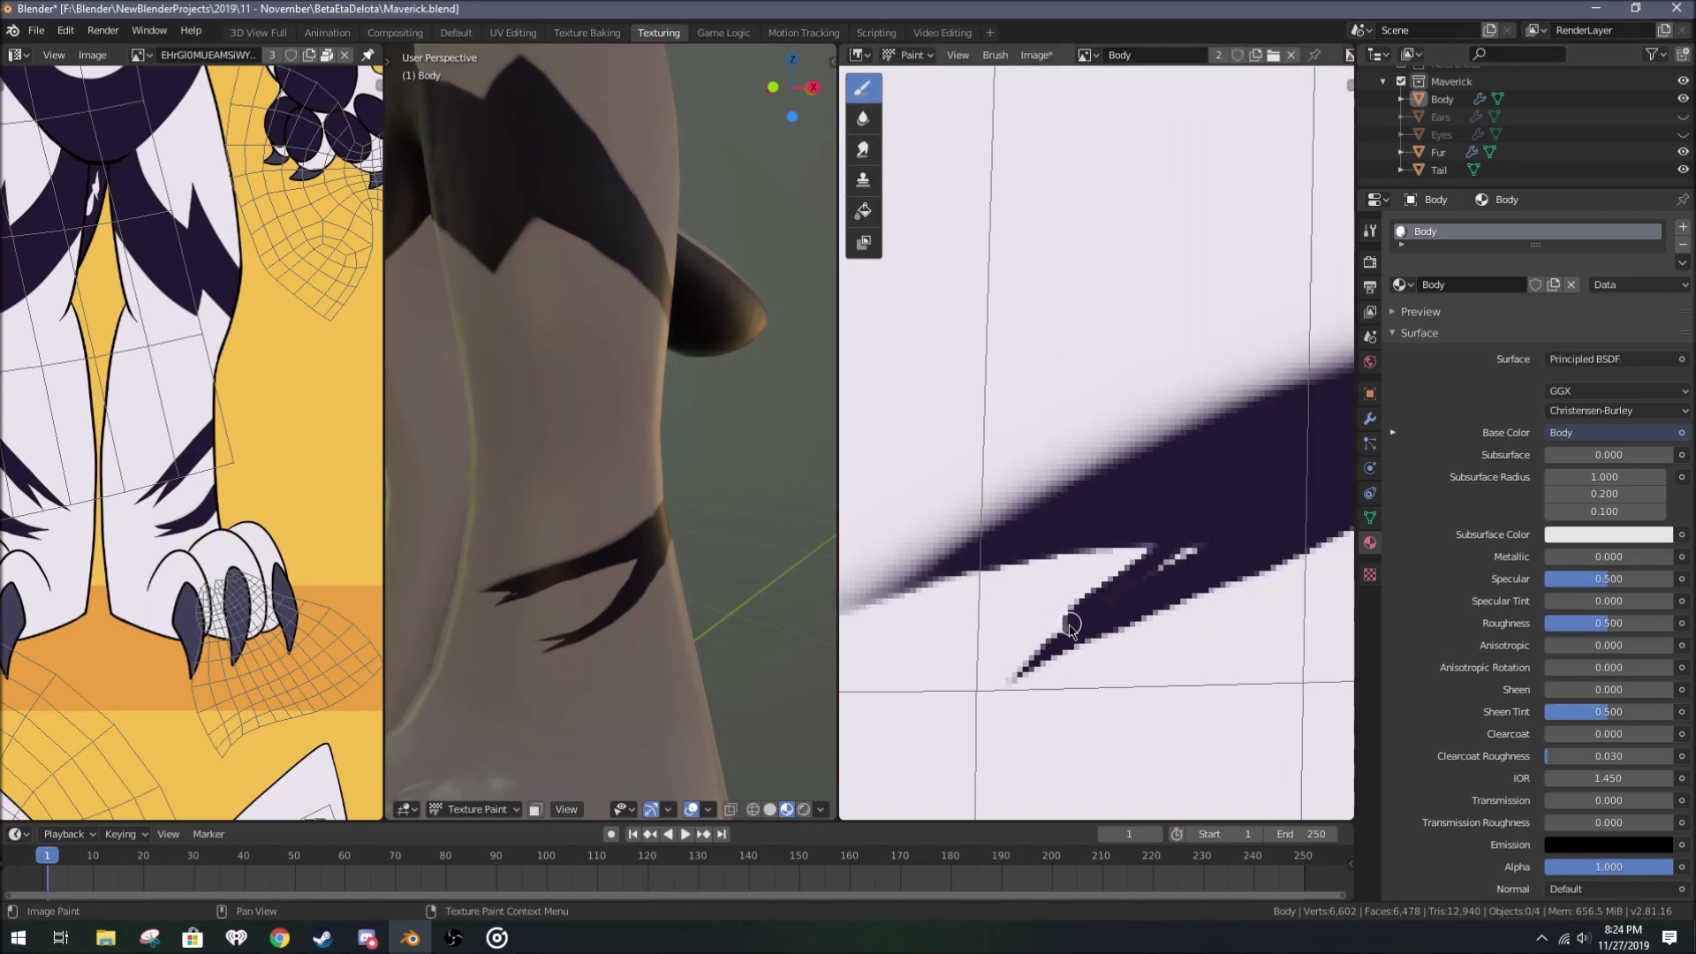
scroll(1065, 506, down, 3)
scroll(1011, 492, up, 2)
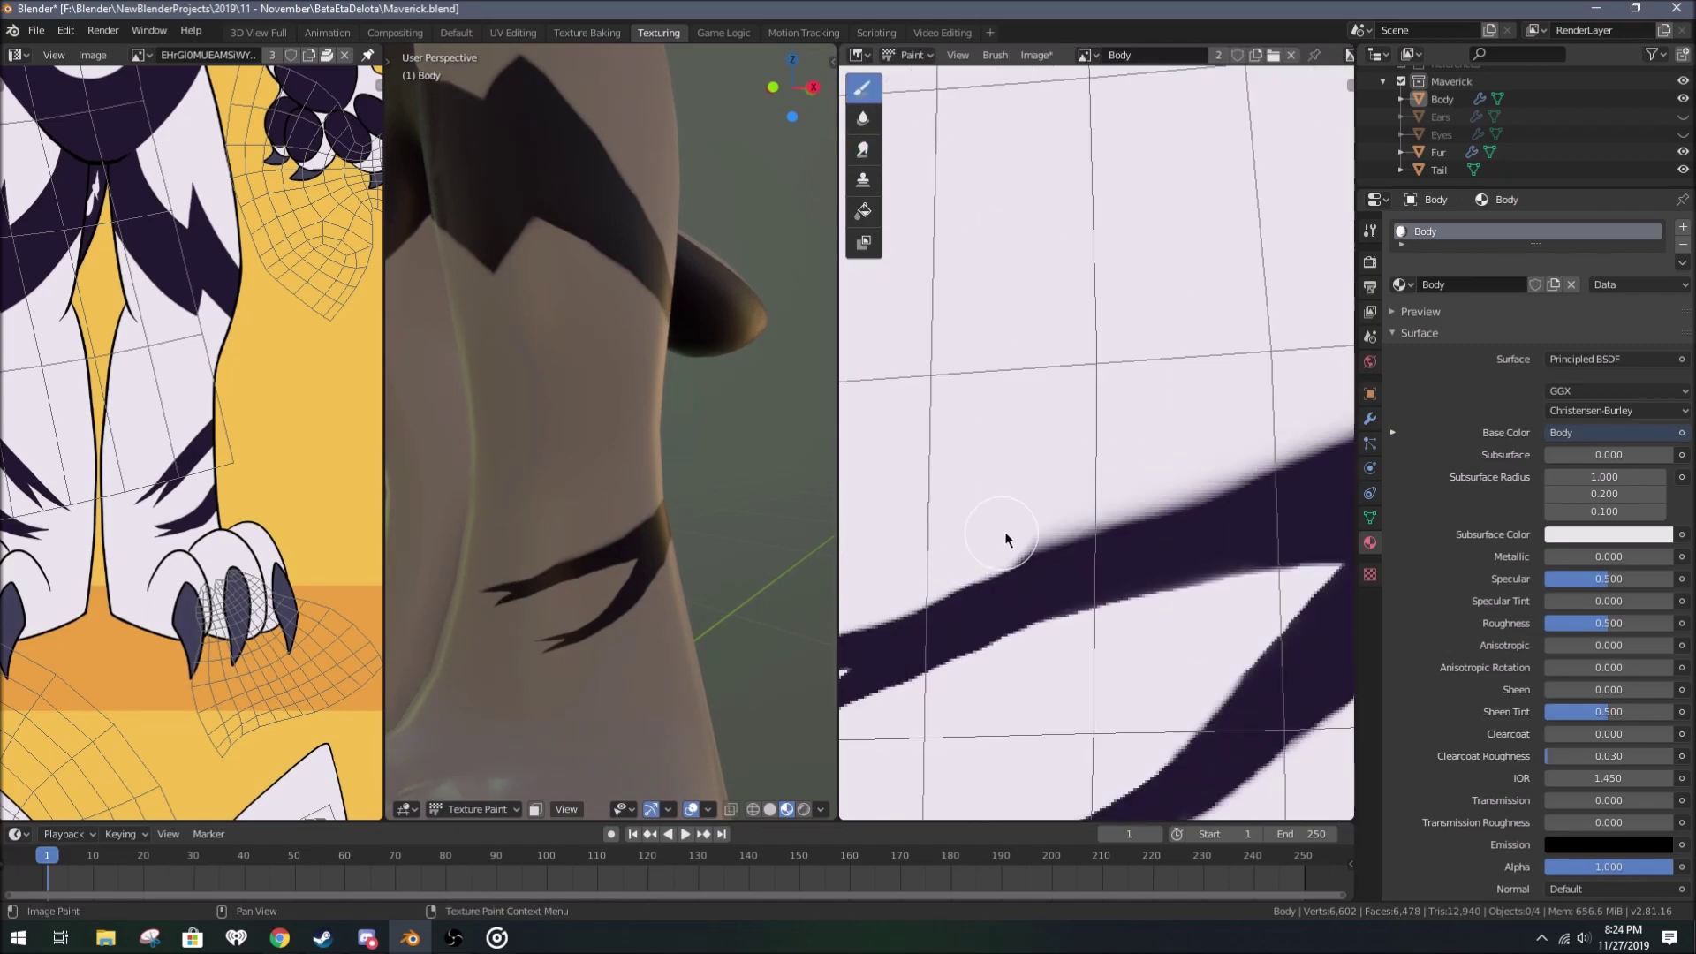
middle_drag(928, 504, 1255, 418)
scroll(1254, 418, up, 2)
scroll(957, 575, down, 2)
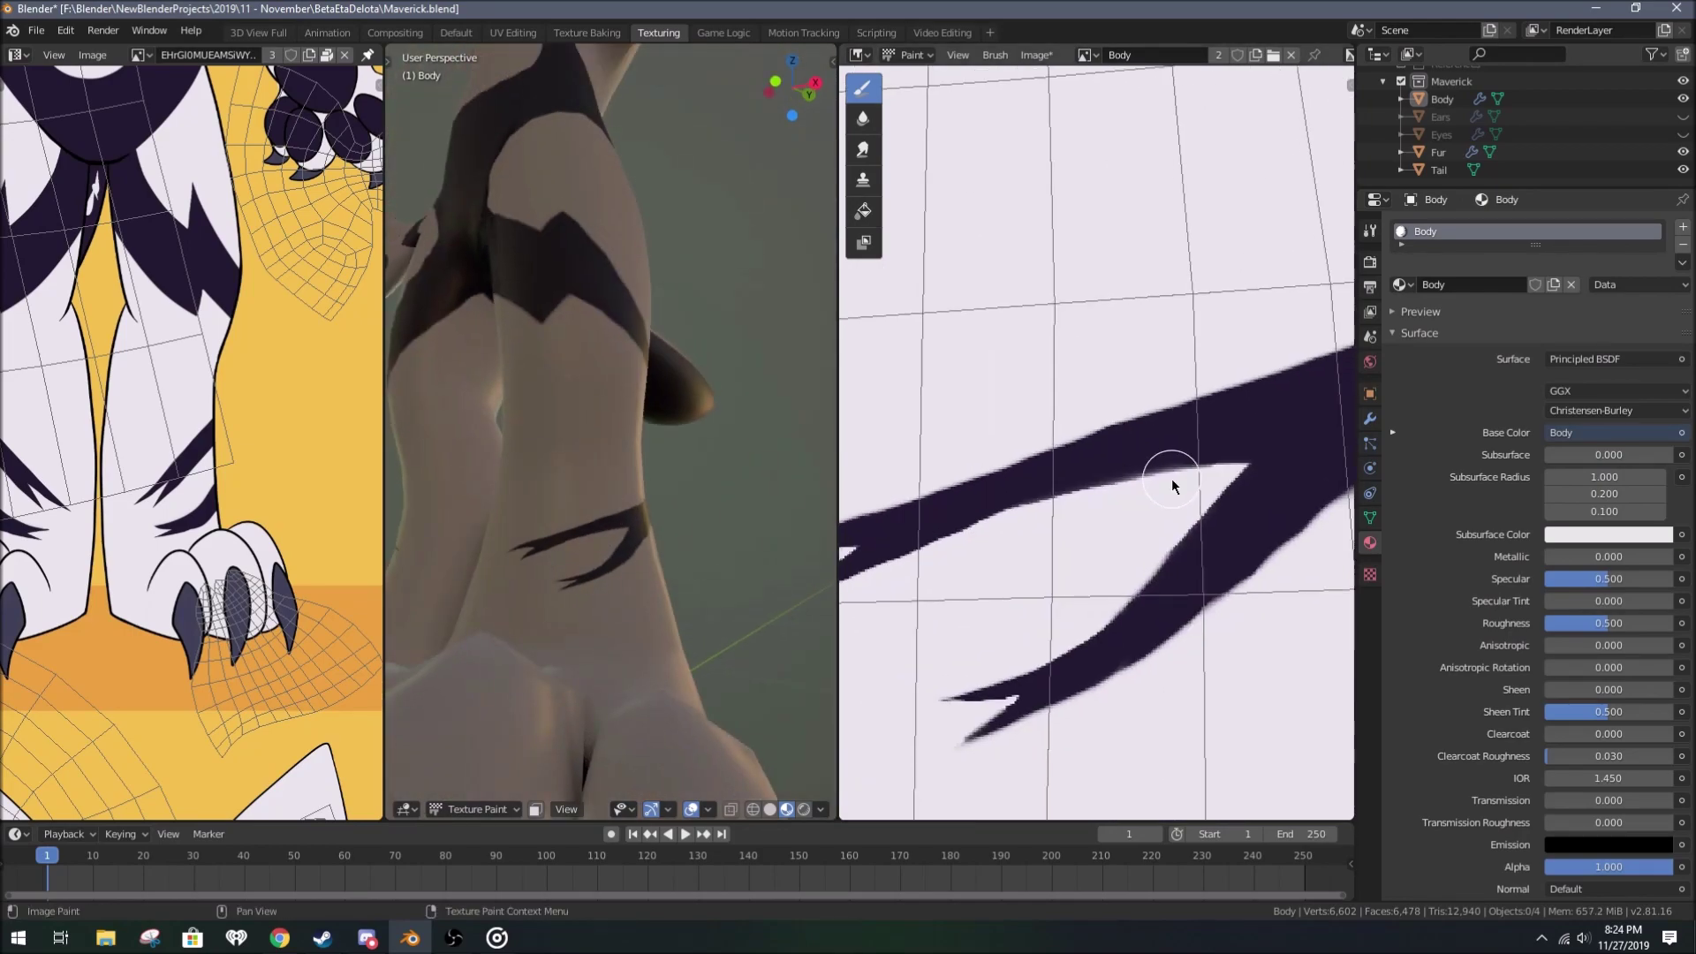
scroll(610, 442, down, 5)
Step: Check the character's leg stripes and save the blend file
middle_drag(609, 442, 566, 424)
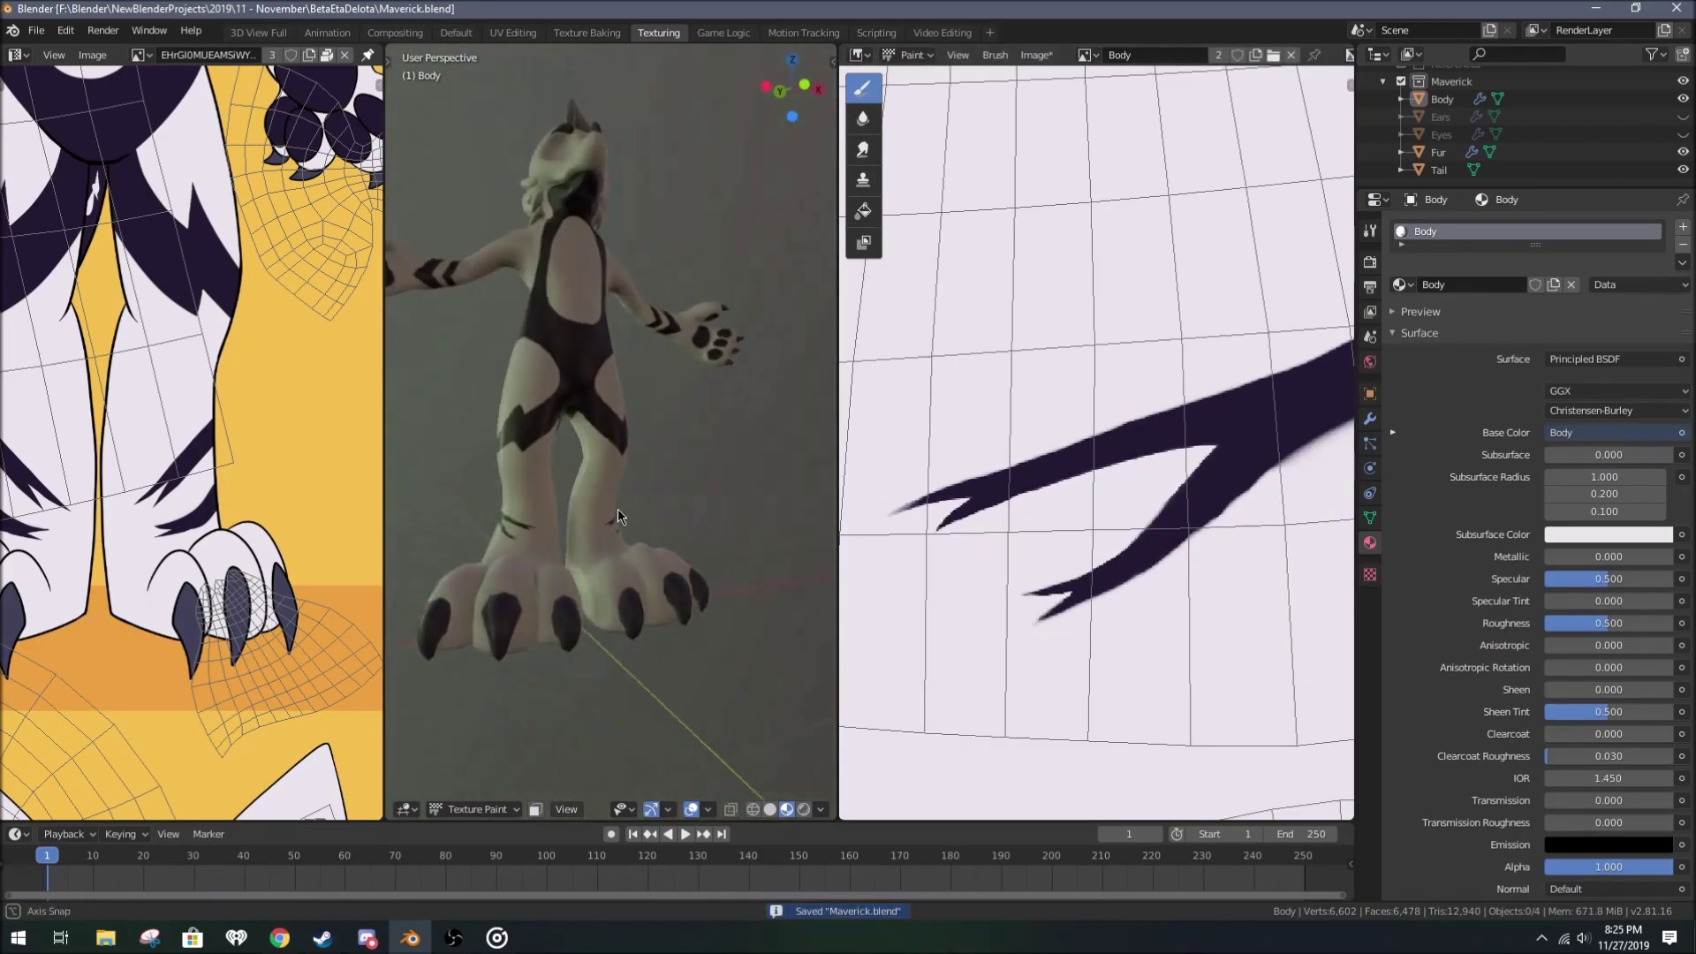
right_click(1254, 442)
mouse_move(1148, 530)
middle_down()
mouse_move(1231, 616)
mouse_move(1079, 617)
middle_up()
scroll(1017, 539, up, 4)
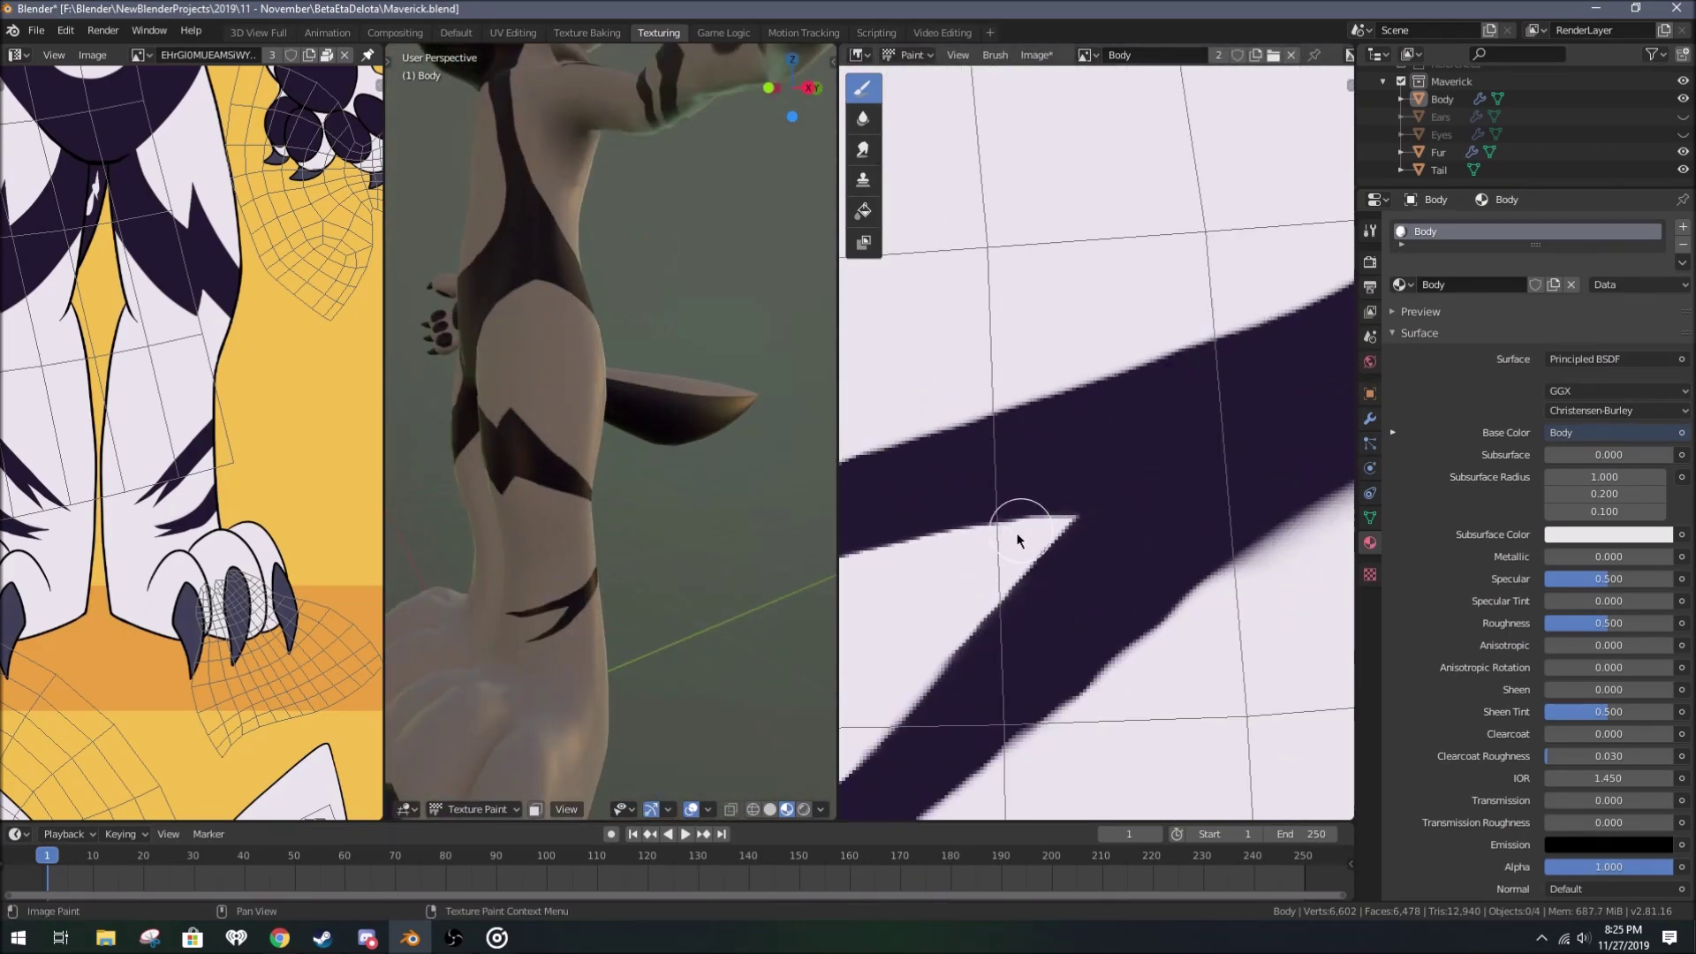
key(ctrl+s)
scroll(1128, 467, down, 3)
middle_drag(1128, 466, 956, 604)
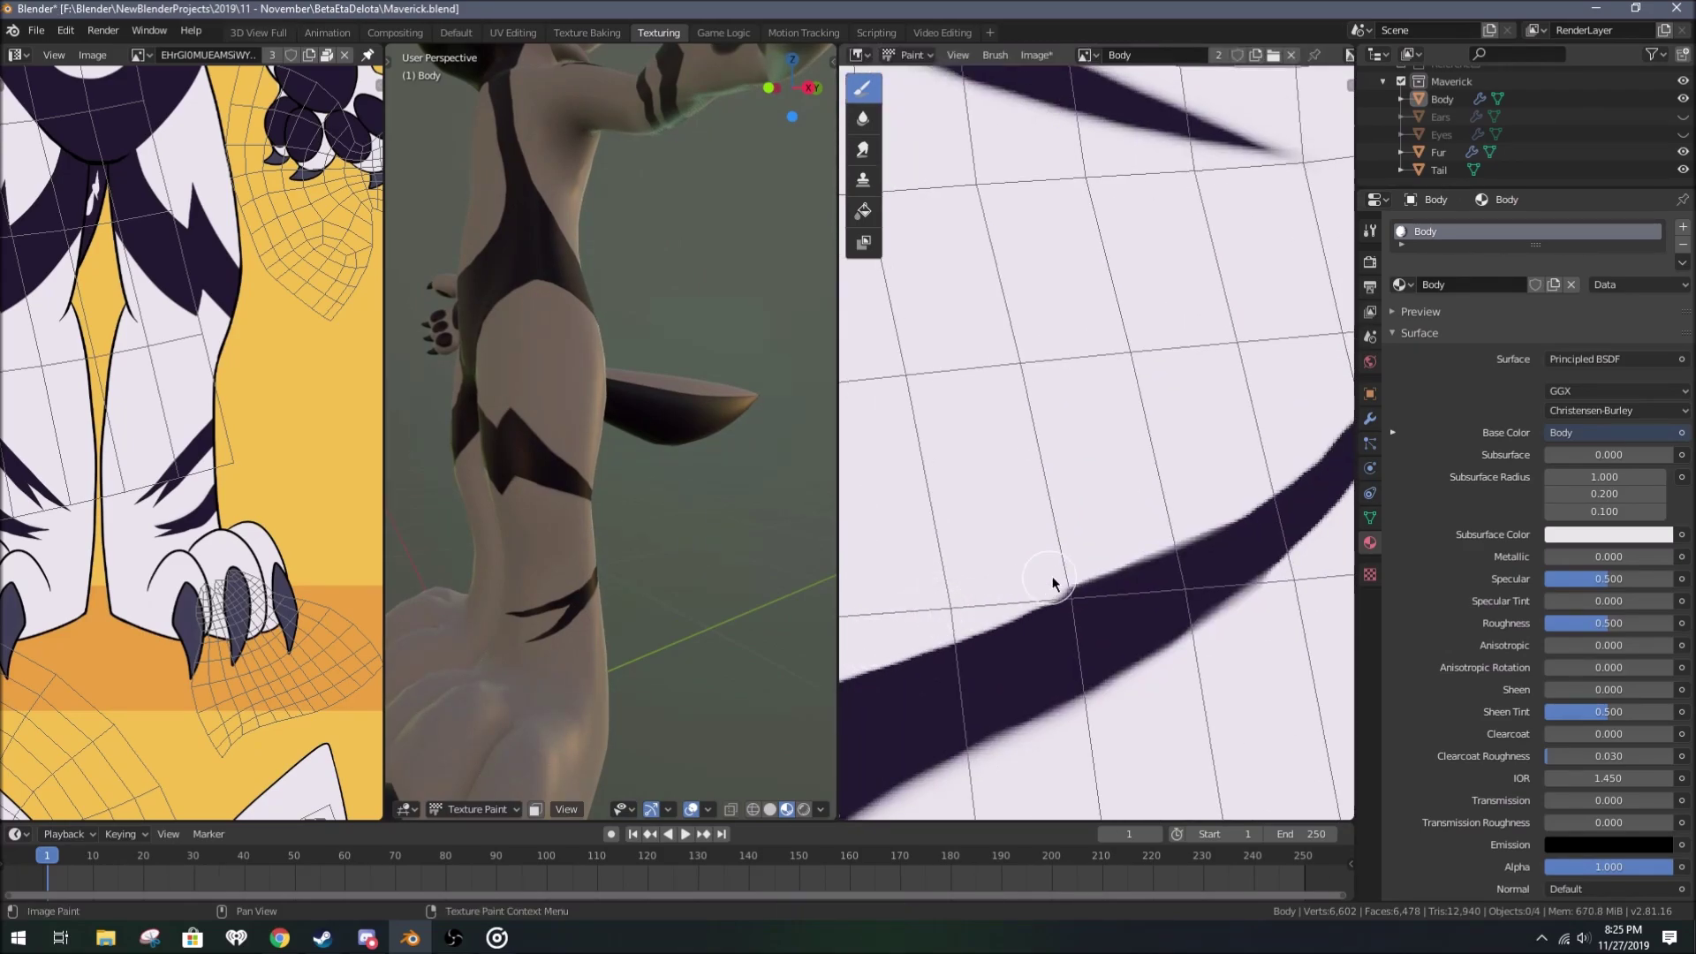
scroll(1053, 583, down, 3)
scroll(609, 442, down, 3)
scroll(190, 441, down, 5)
Step: Reposition the clone source on the texture and save the blend file again
middle_drag(701, 442, 671, 371)
click(863, 180)
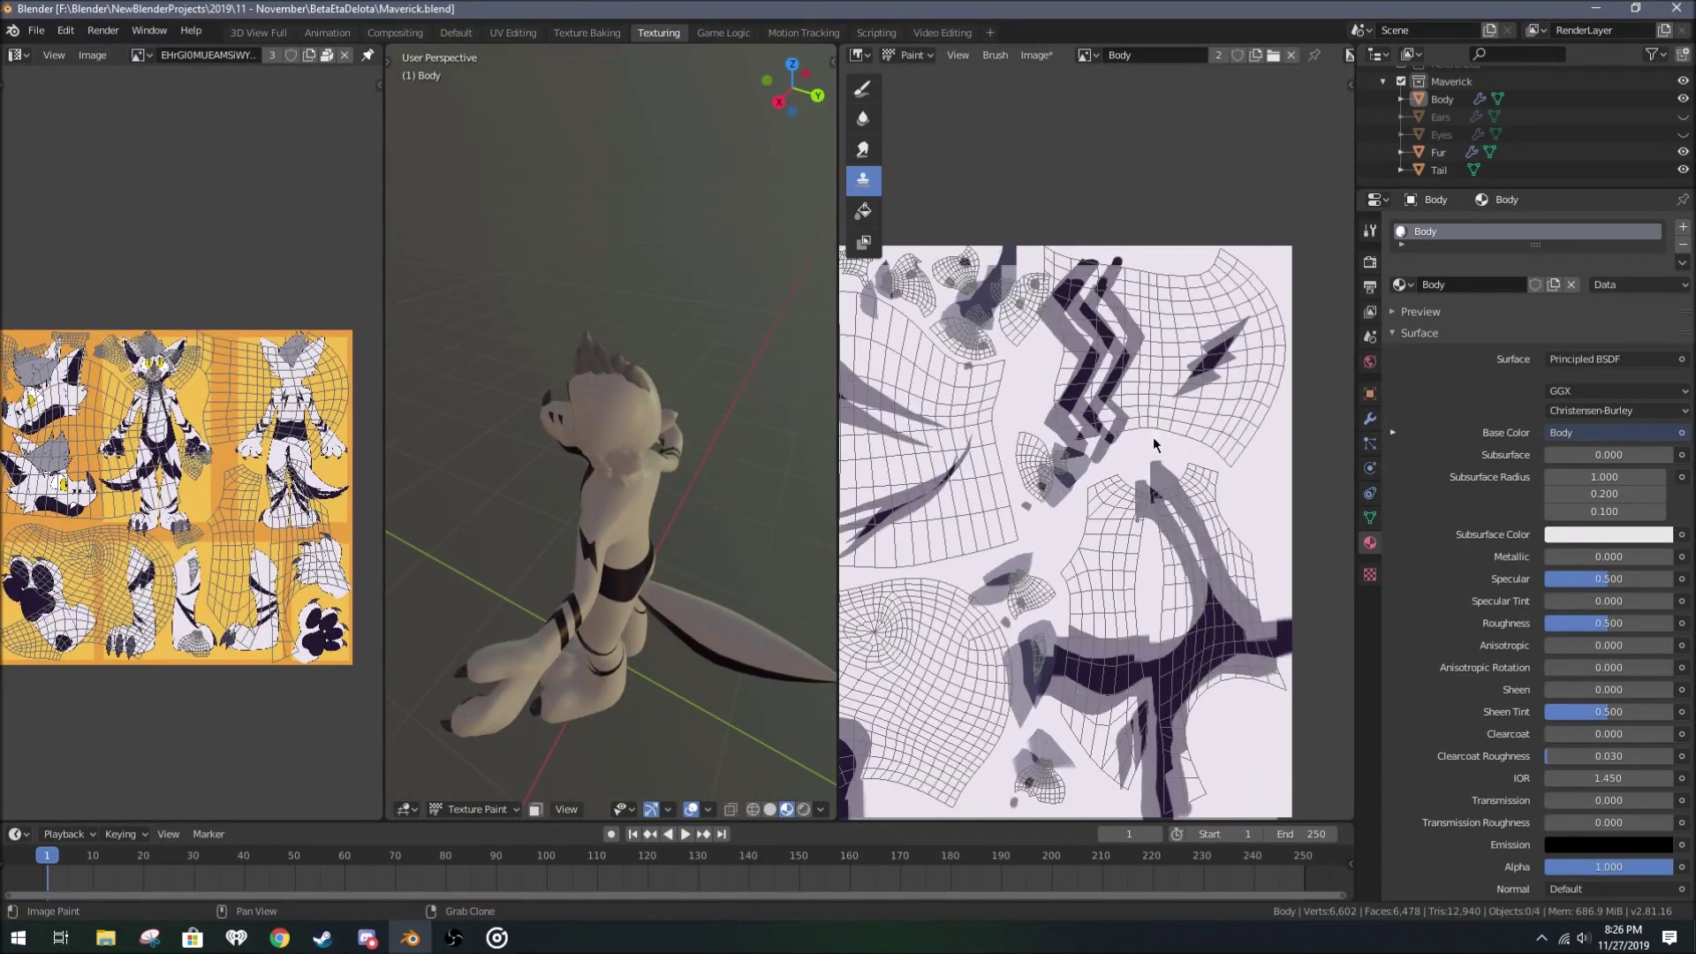
right_drag(1153, 444, 1189, 433)
scroll(1190, 433, up, 5)
middle_drag(609, 442, 636, 424)
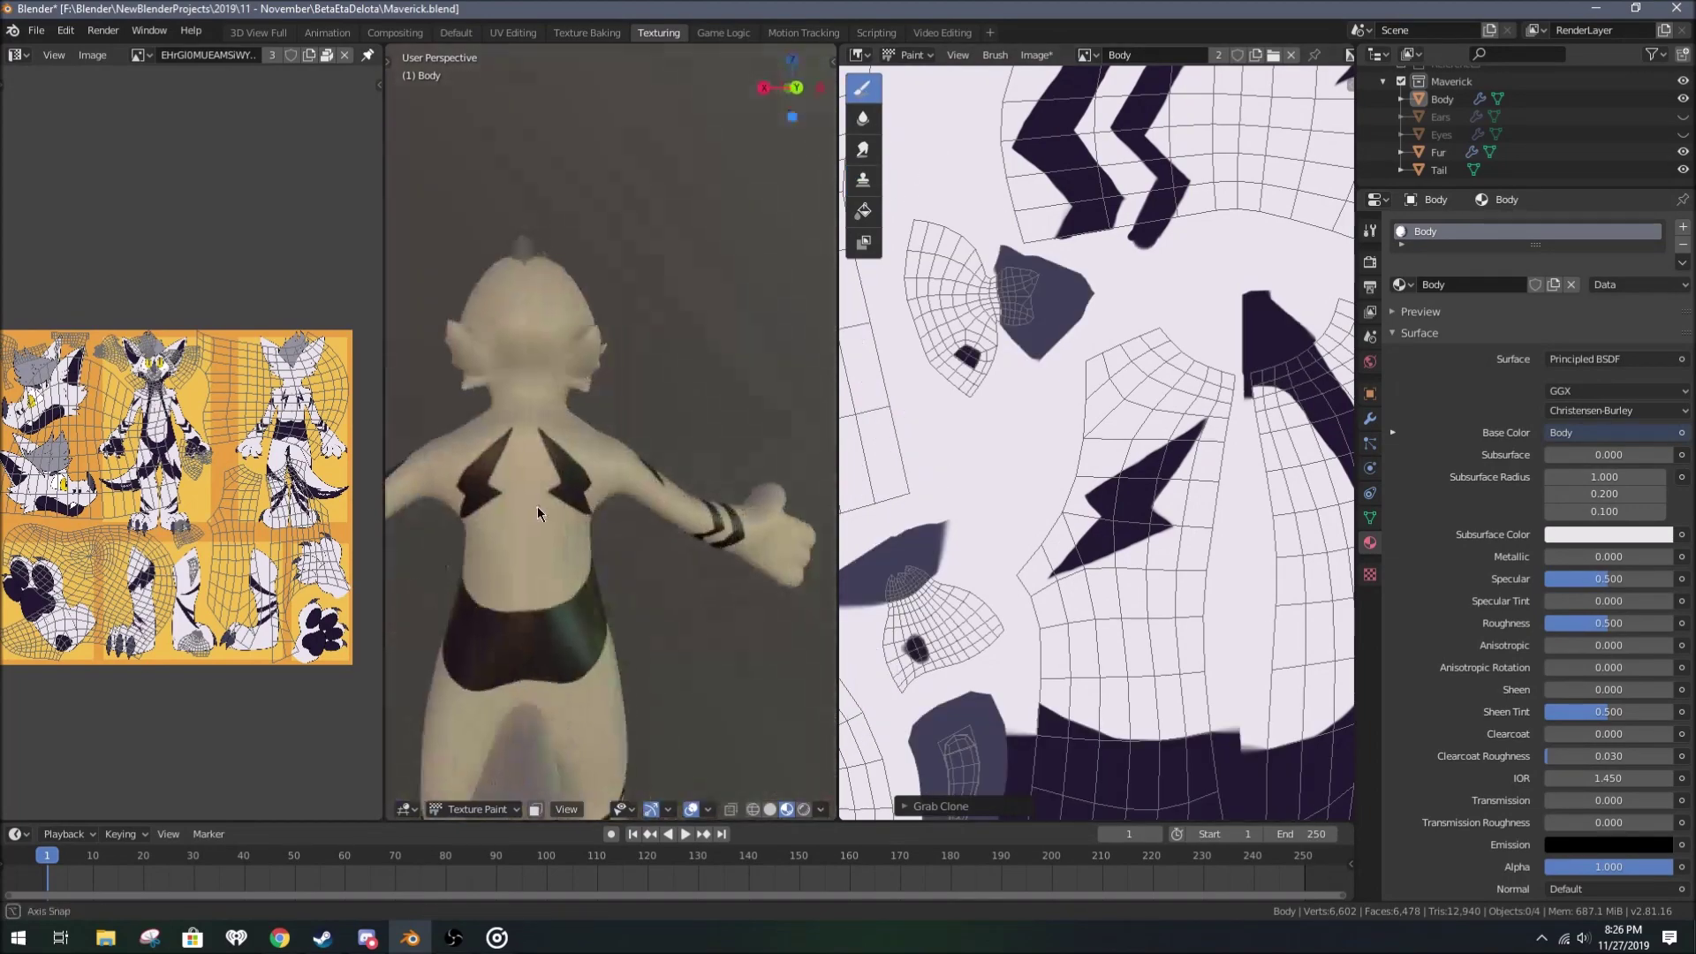
key(ctrl+s)
scroll(1048, 422, down, 4)
Step: Bake the body's diffuse colour into the Body texture in the Texture Baking workspace
click(1370, 262)
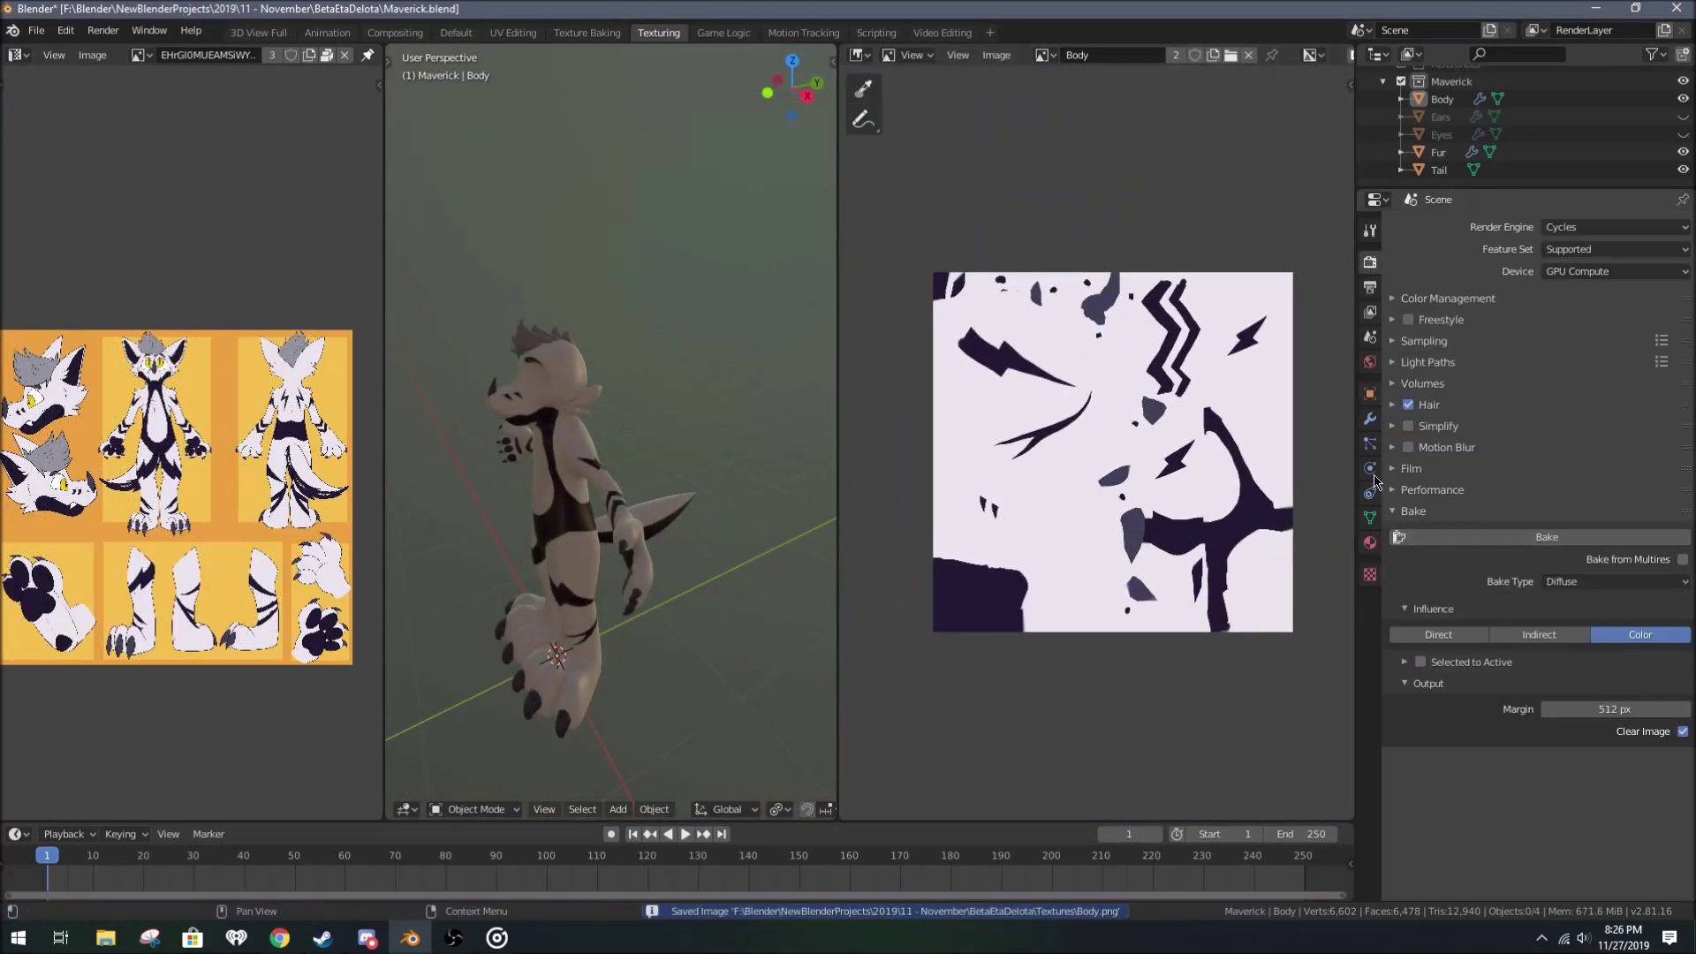
click(586, 33)
click(1537, 538)
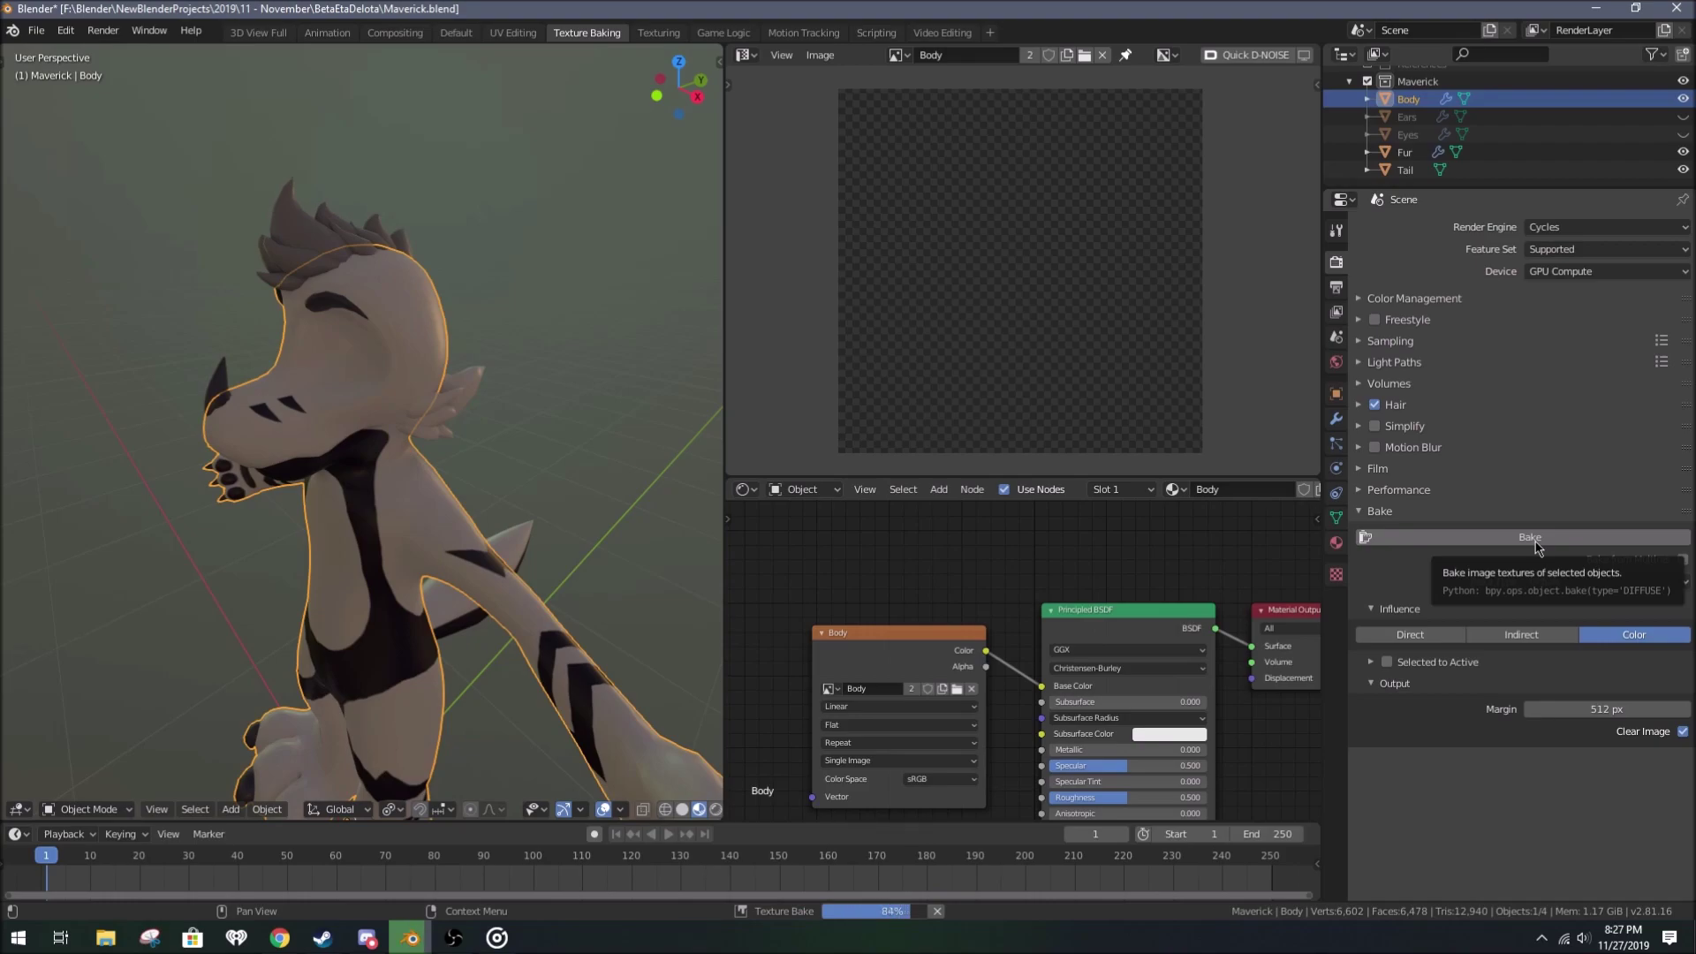
scroll(1015, 265, up, 2)
mouse_move(529, 265)
middle_down()
mouse_move(544, 224)
mouse_move(618, 247)
middle_up()
Step: In Texturing, paint a dark round pad and a bean-shaped pad under Maverick's paw
click(658, 33)
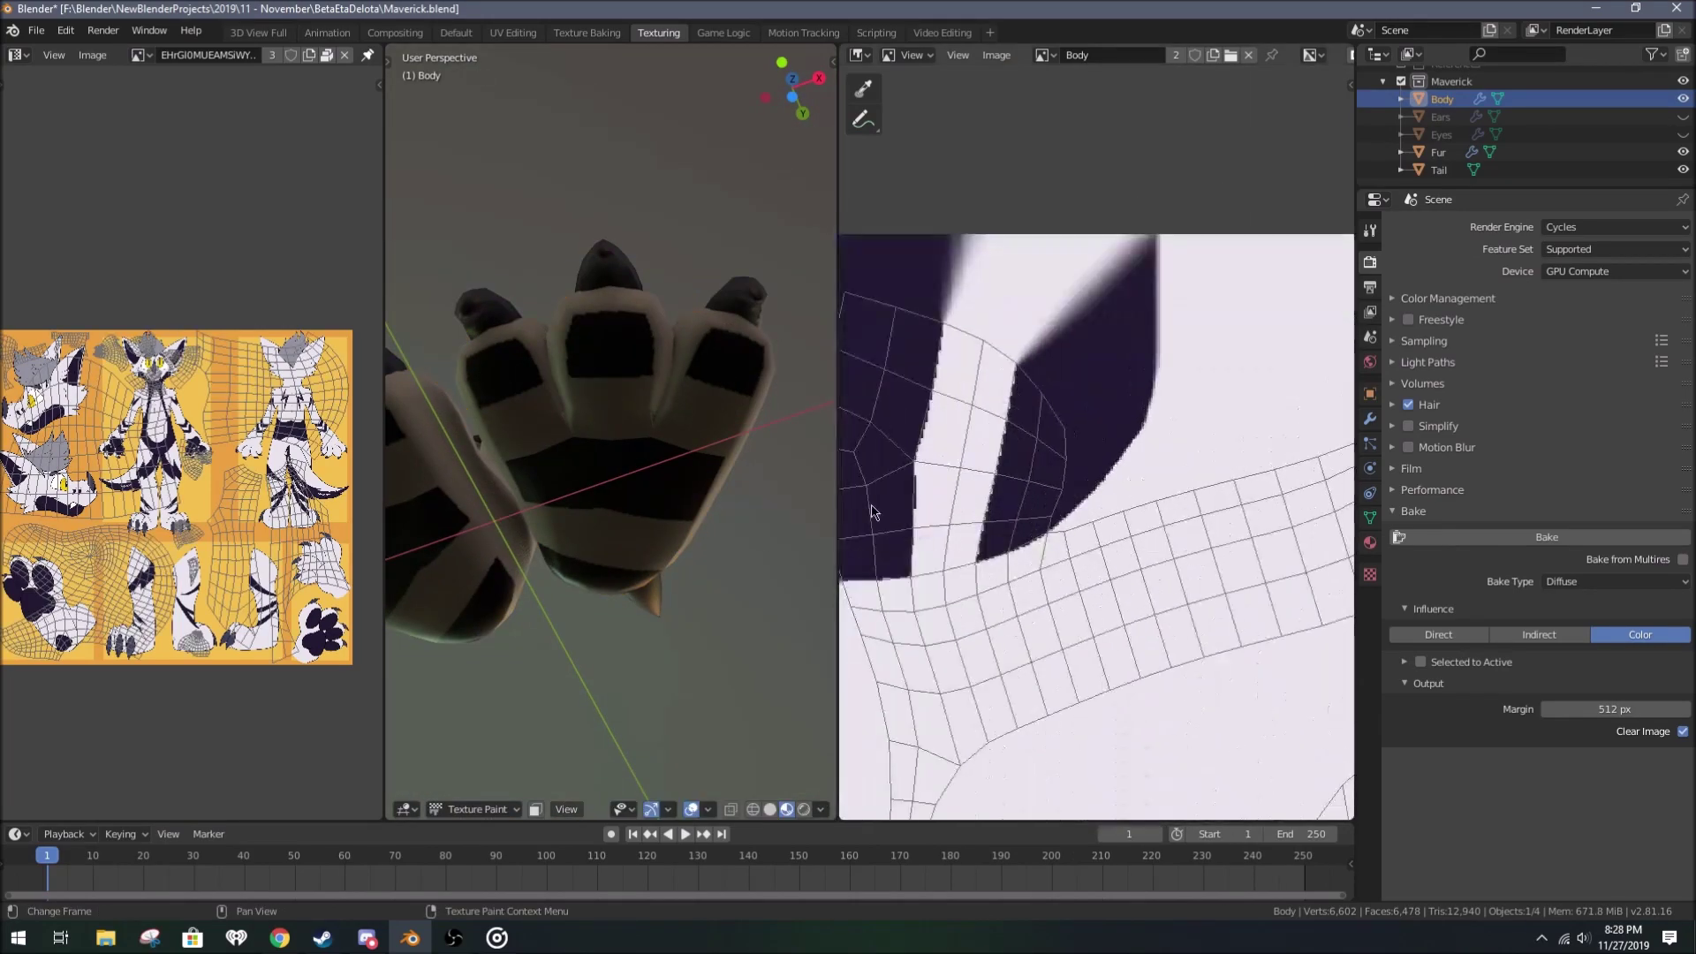
middle_drag(609, 354, 382, 61)
mouse_move(530, 398)
middle_down()
mouse_move(625, 549)
mouse_move(603, 435)
mouse_move(746, 466)
mouse_move(689, 424)
middle_up()
click(530, 560)
right_click(745, 465)
drag(689, 424, 570, 492)
mouse_move(597, 502)
middle_down()
mouse_move(530, 397)
mouse_move(637, 423)
mouse_move(553, 401)
middle_up()
key(n)
key(n)
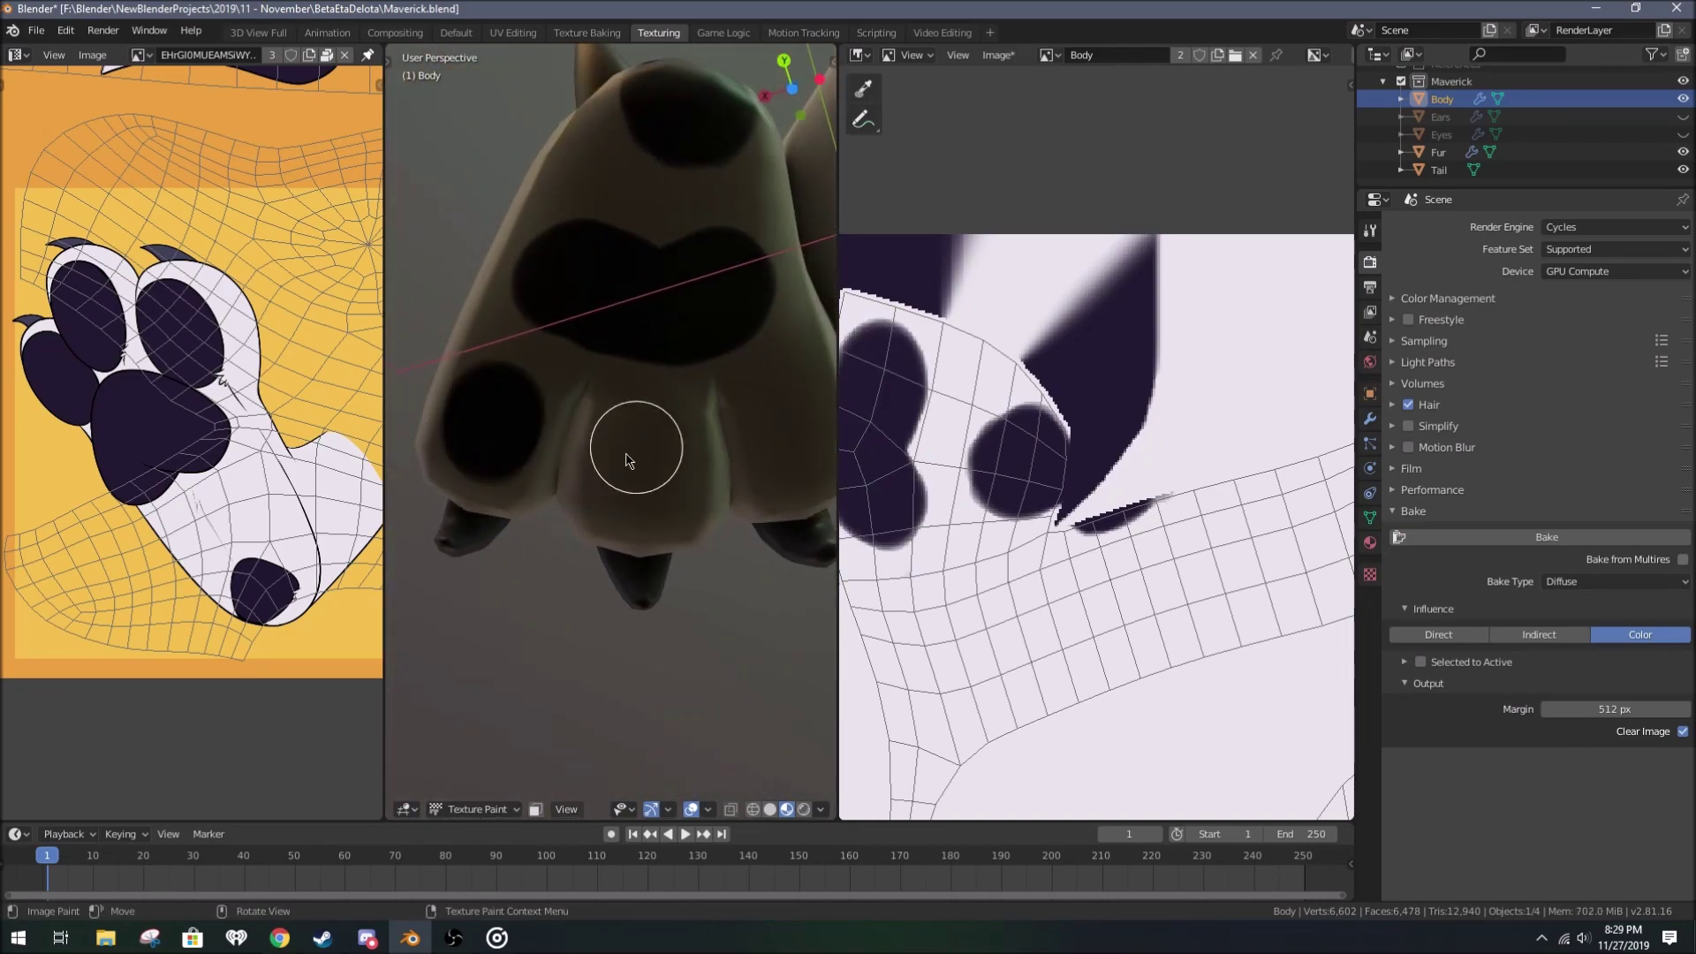
middle_drag(636, 436, 697, 464)
scroll(647, 455, down, 4)
Step: Switch the body to Object Mode, check the baked image, and save Maverick.blend
key(ctrl+Tab)
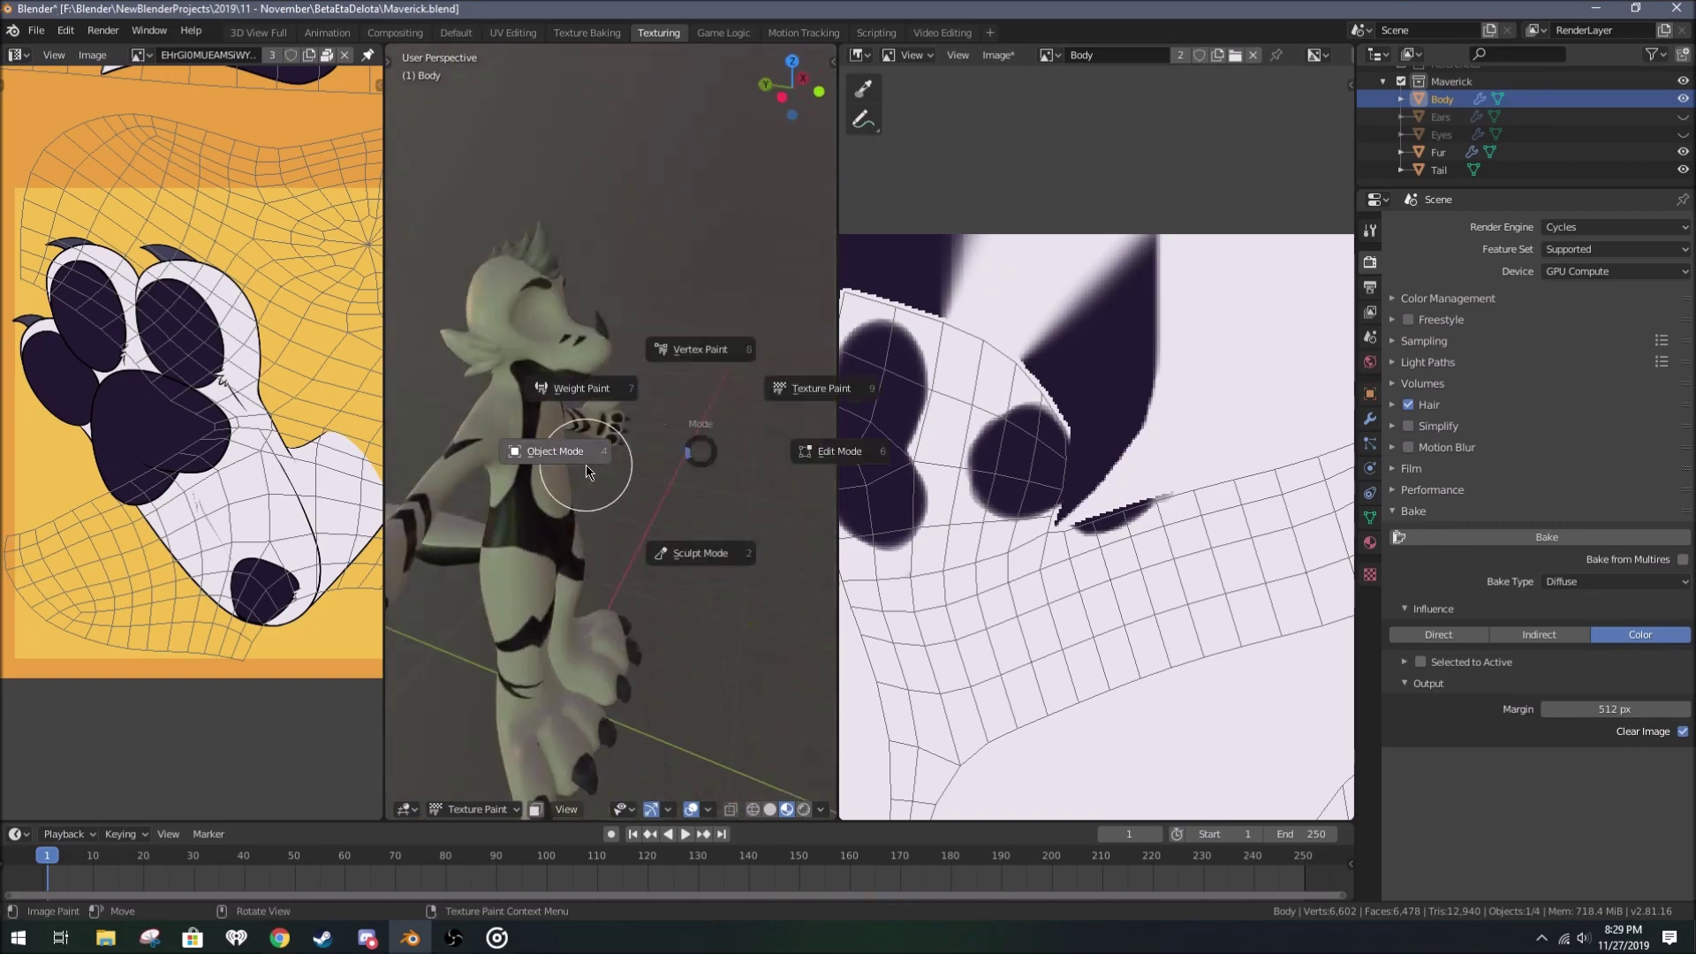
click(568, 443)
mouse_move(474, 367)
middle_down()
mouse_move(443, 442)
mouse_move(470, 477)
mouse_move(468, 371)
middle_up()
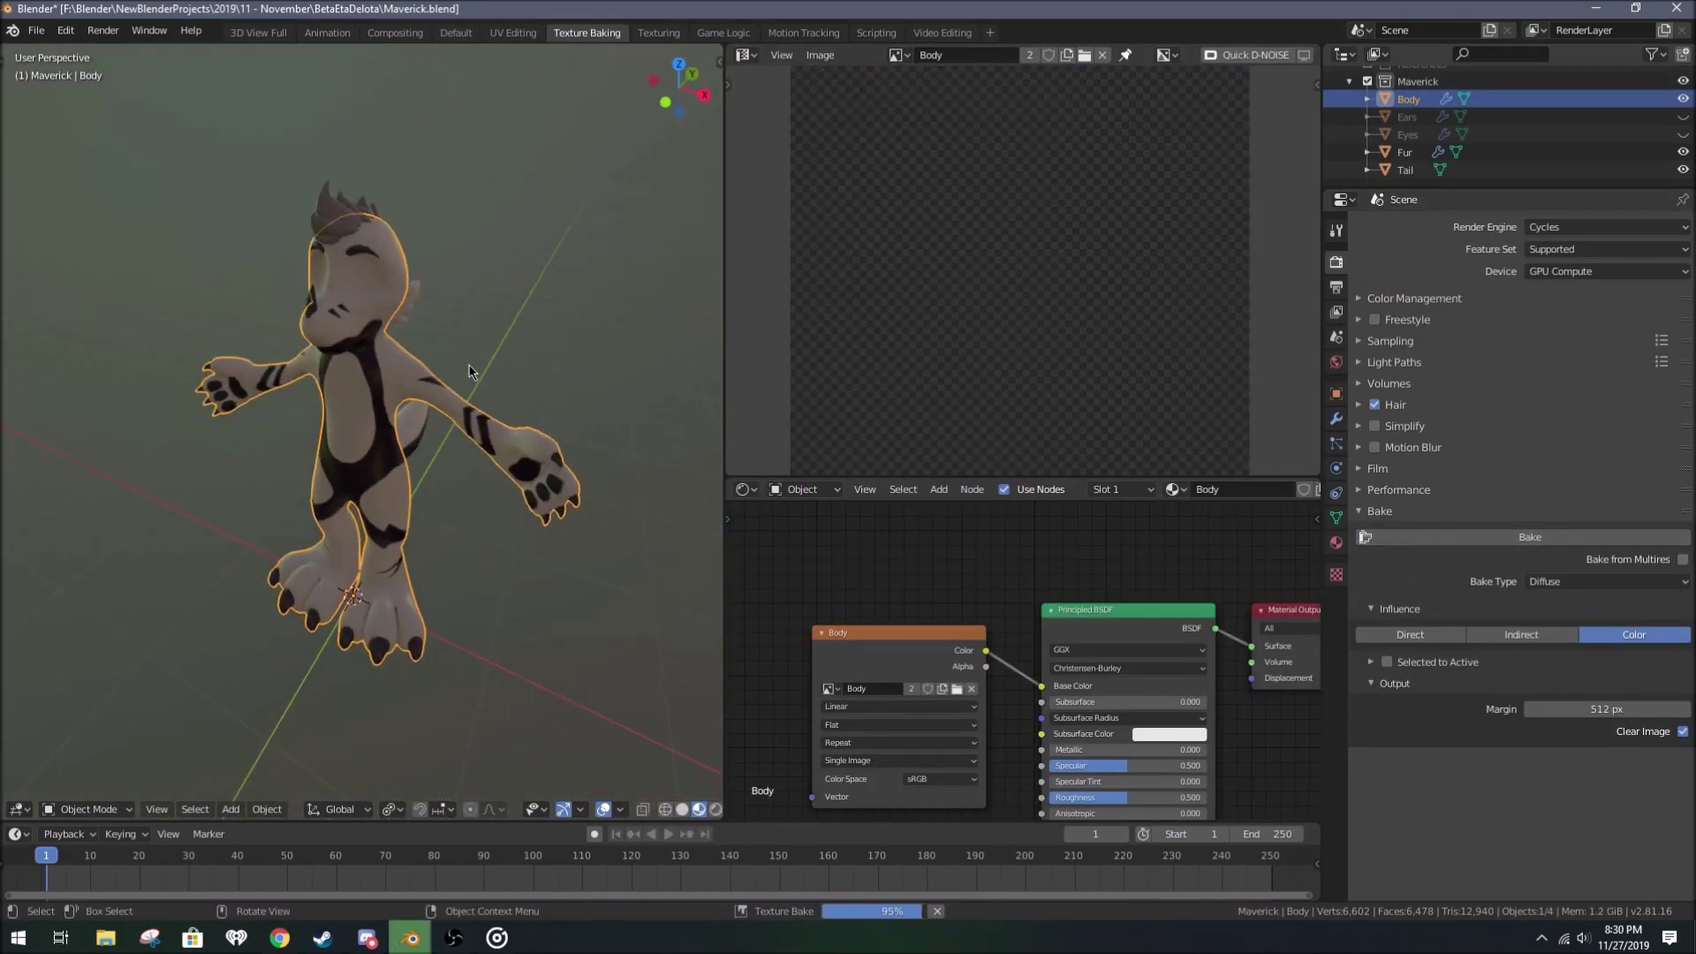
click(820, 55)
scroll(441, 369, up, 5)
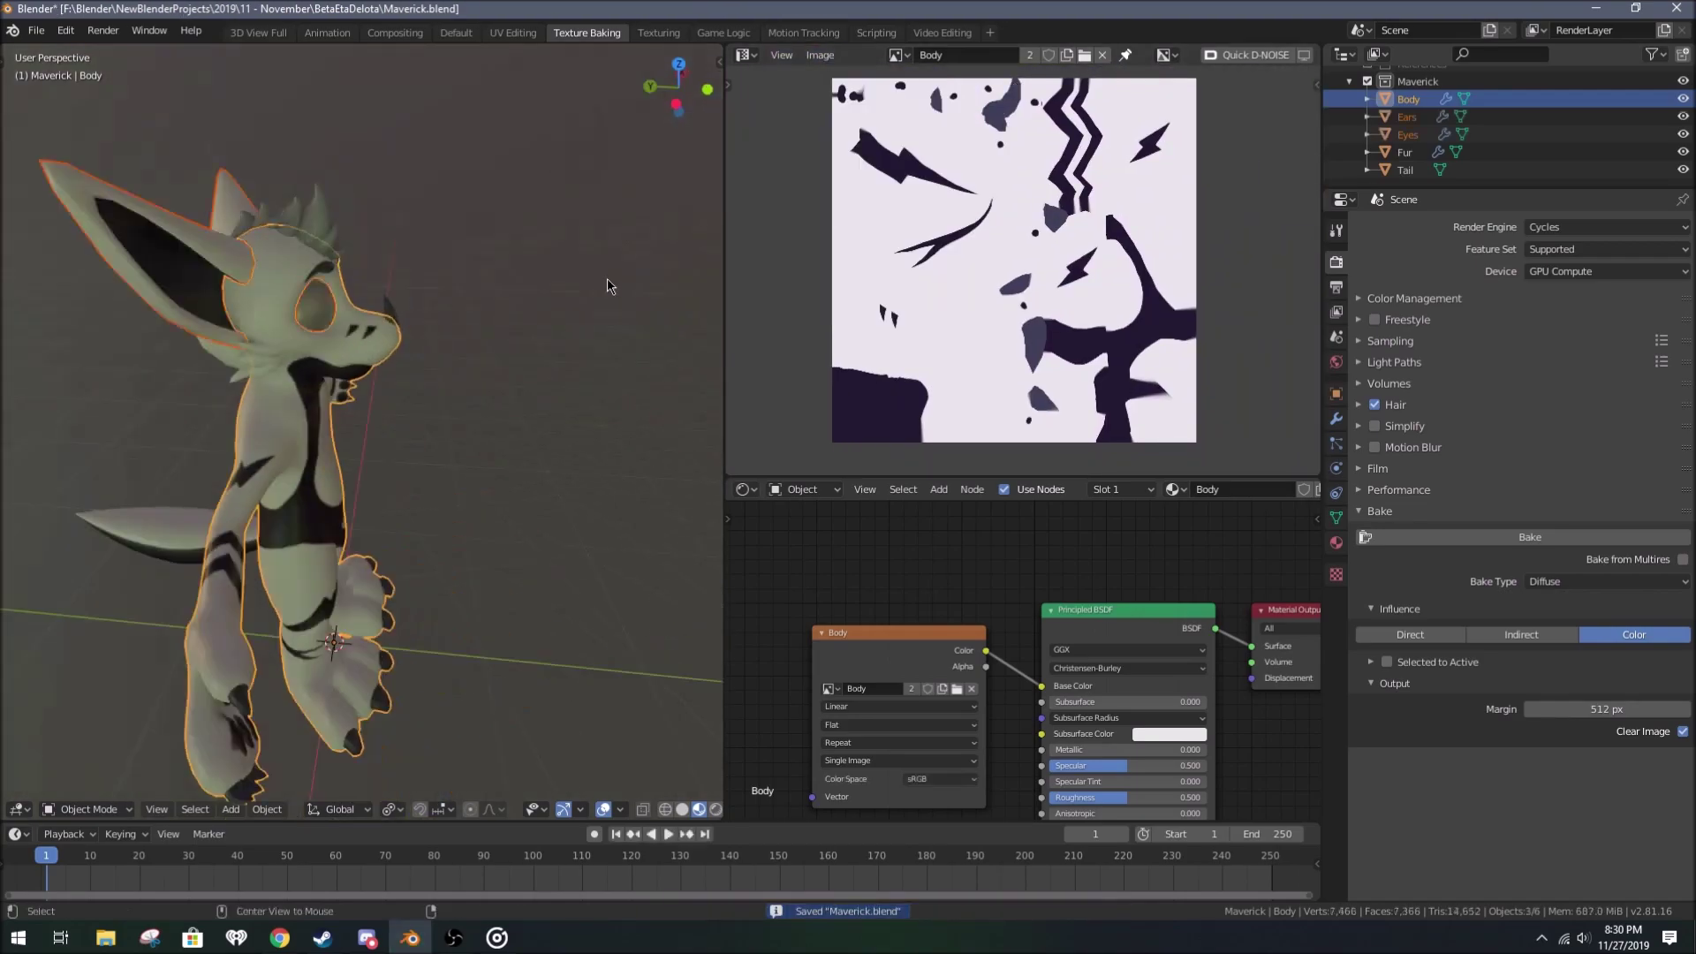
key(ctrl+s)
Step: Back in Texturing, set the image editor to Paint and touch up the lightning mark
scroll(442, 369, up, 5)
middle_drag(378, 378, 415, 353)
scroll(972, 221, up, 2)
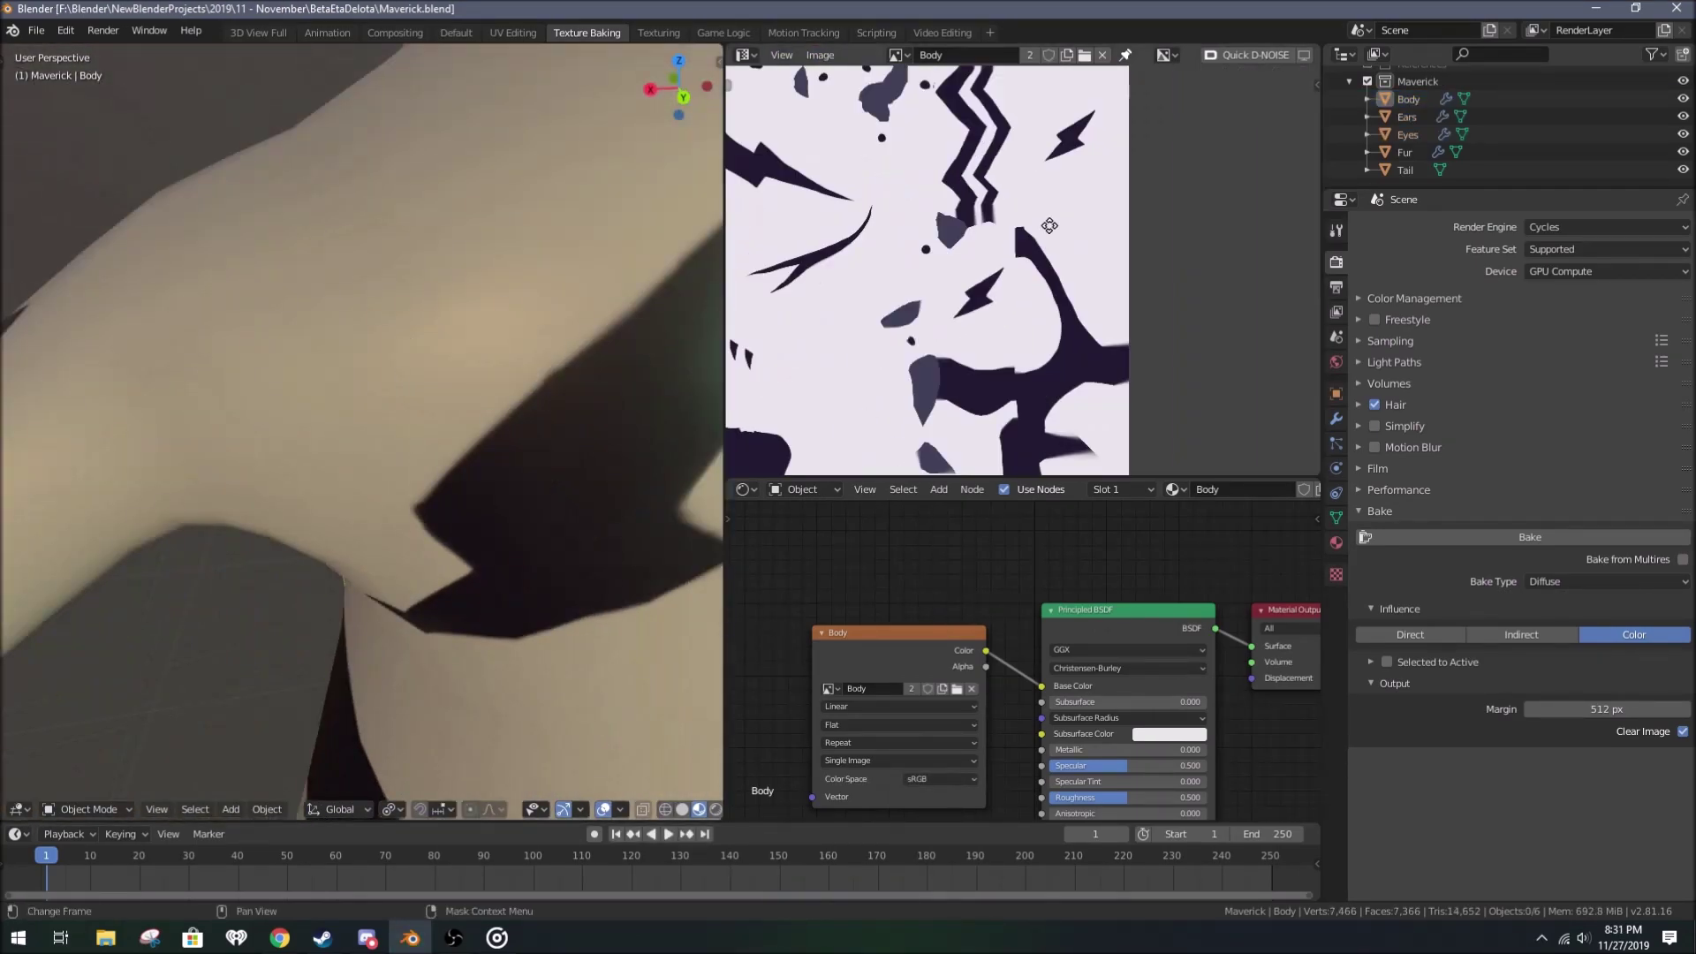
scroll(972, 221, up, 4)
click(658, 33)
click(910, 55)
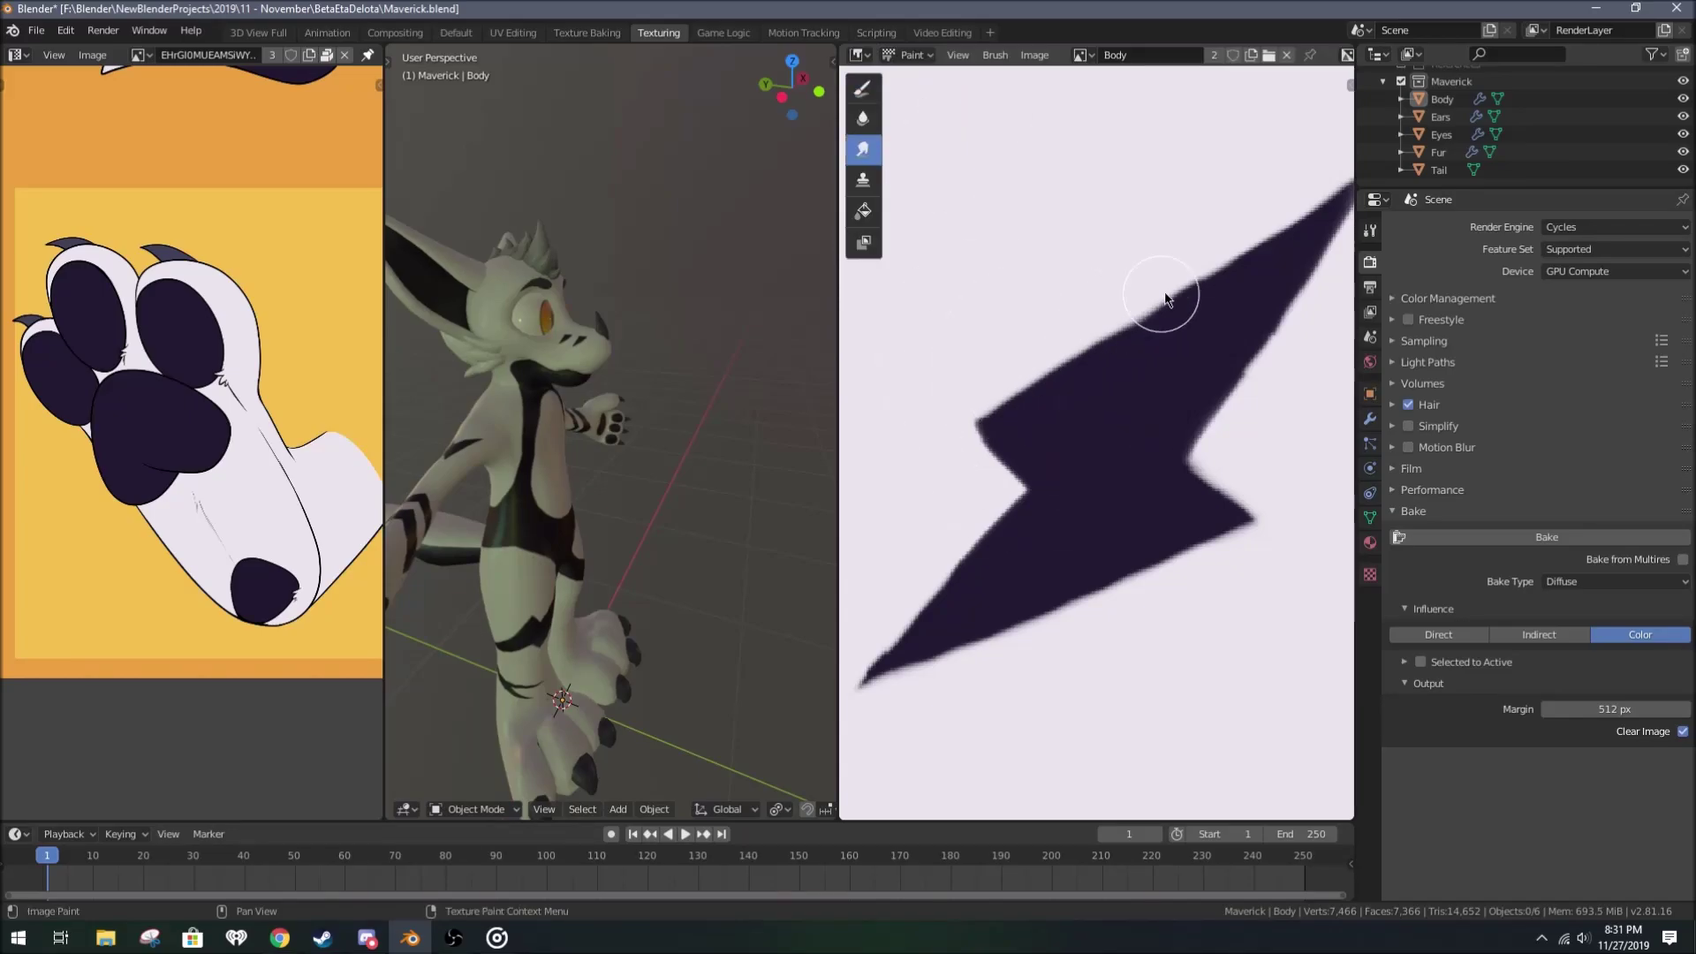
scroll(1164, 299, down, 2)
middle_drag(1101, 491, 1217, 495)
click(1034, 55)
Step: Save the painted Body image and return to the Default workspace in front view
click(1016, 189)
click(456, 33)
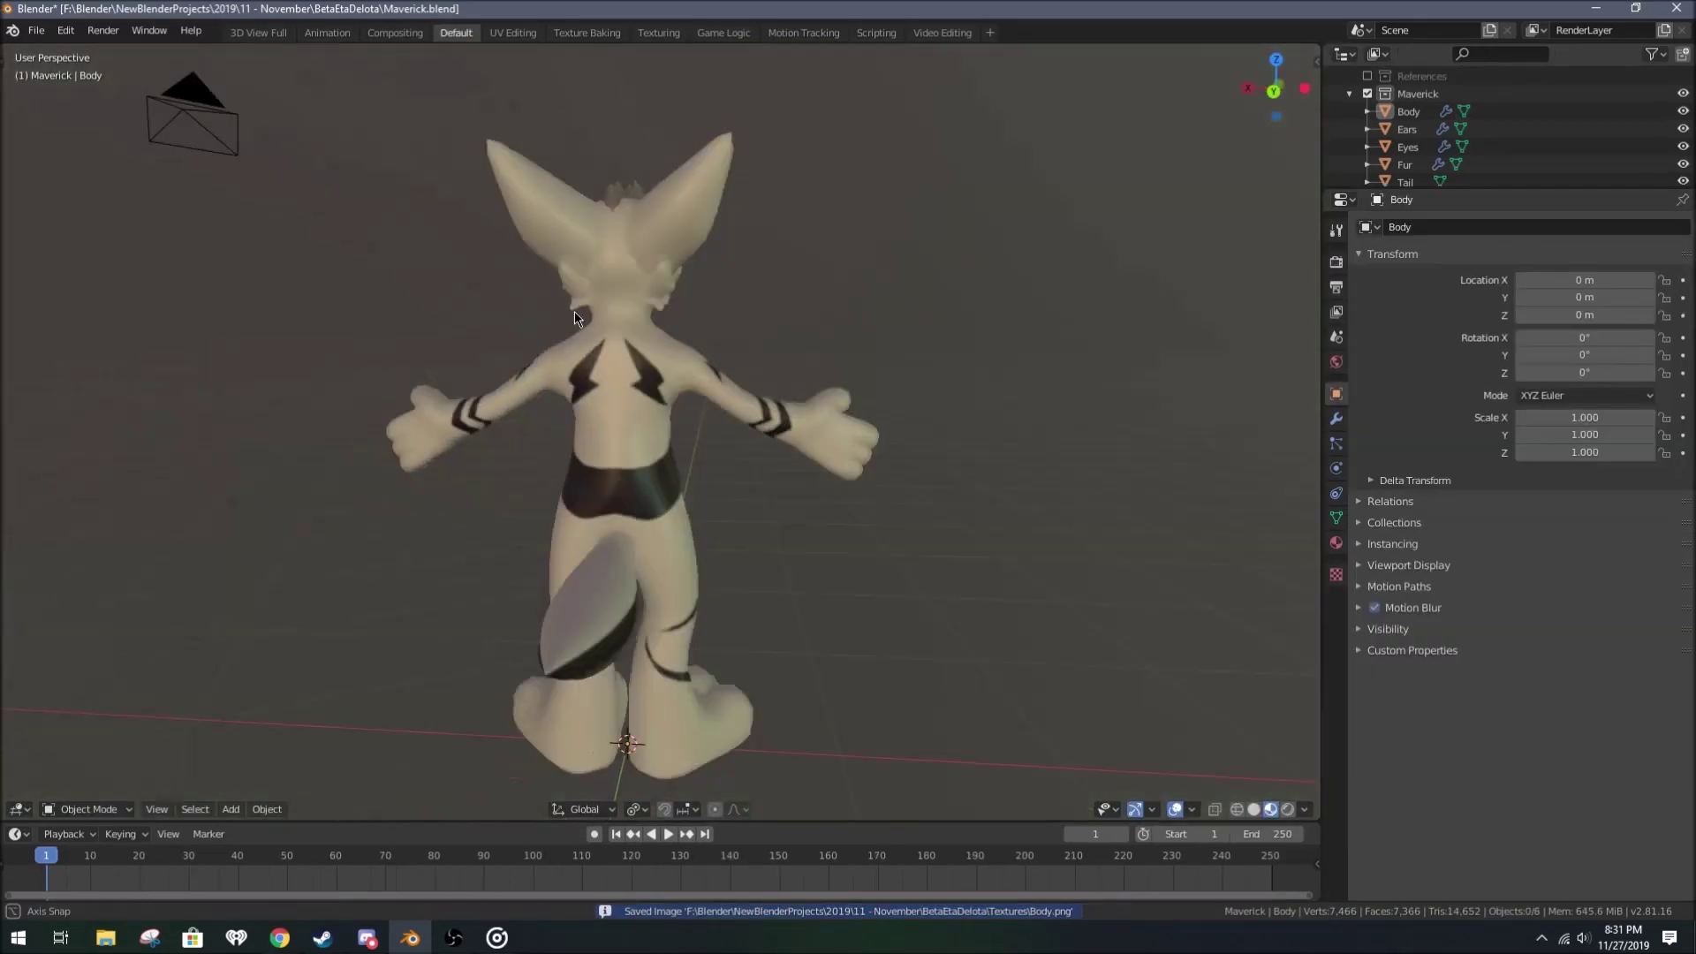
key(ctrl+Page_Down)
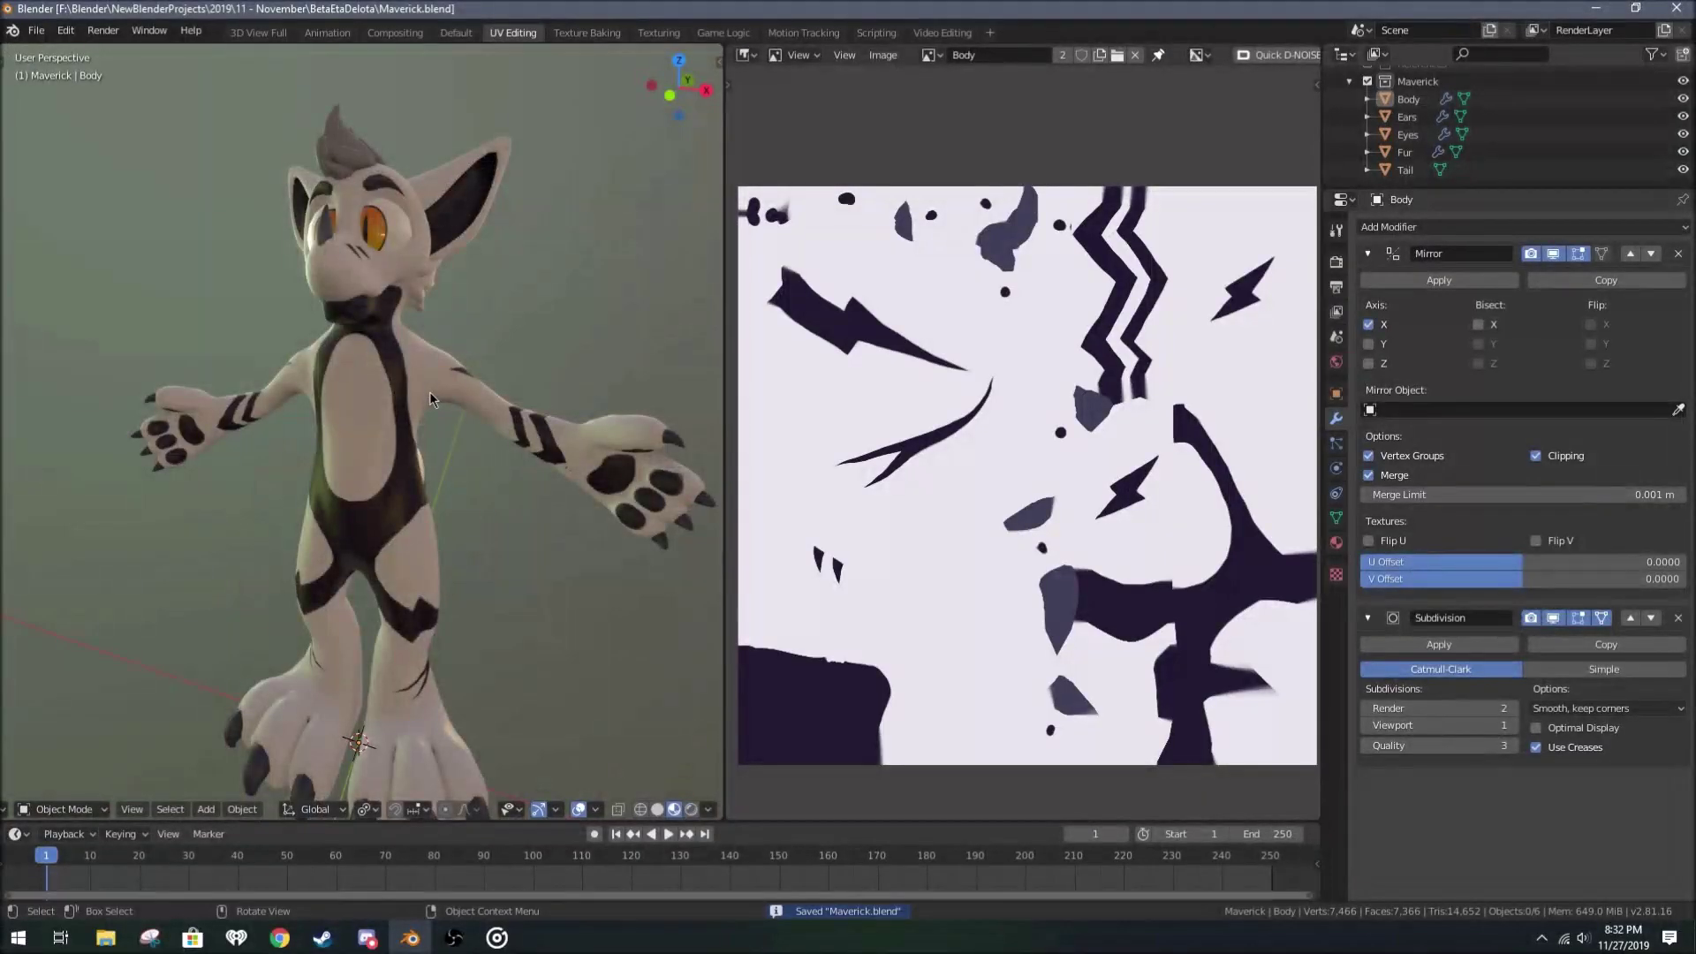
middle_drag(429, 391, 584, 448)
key(ctrl+Page_Up)
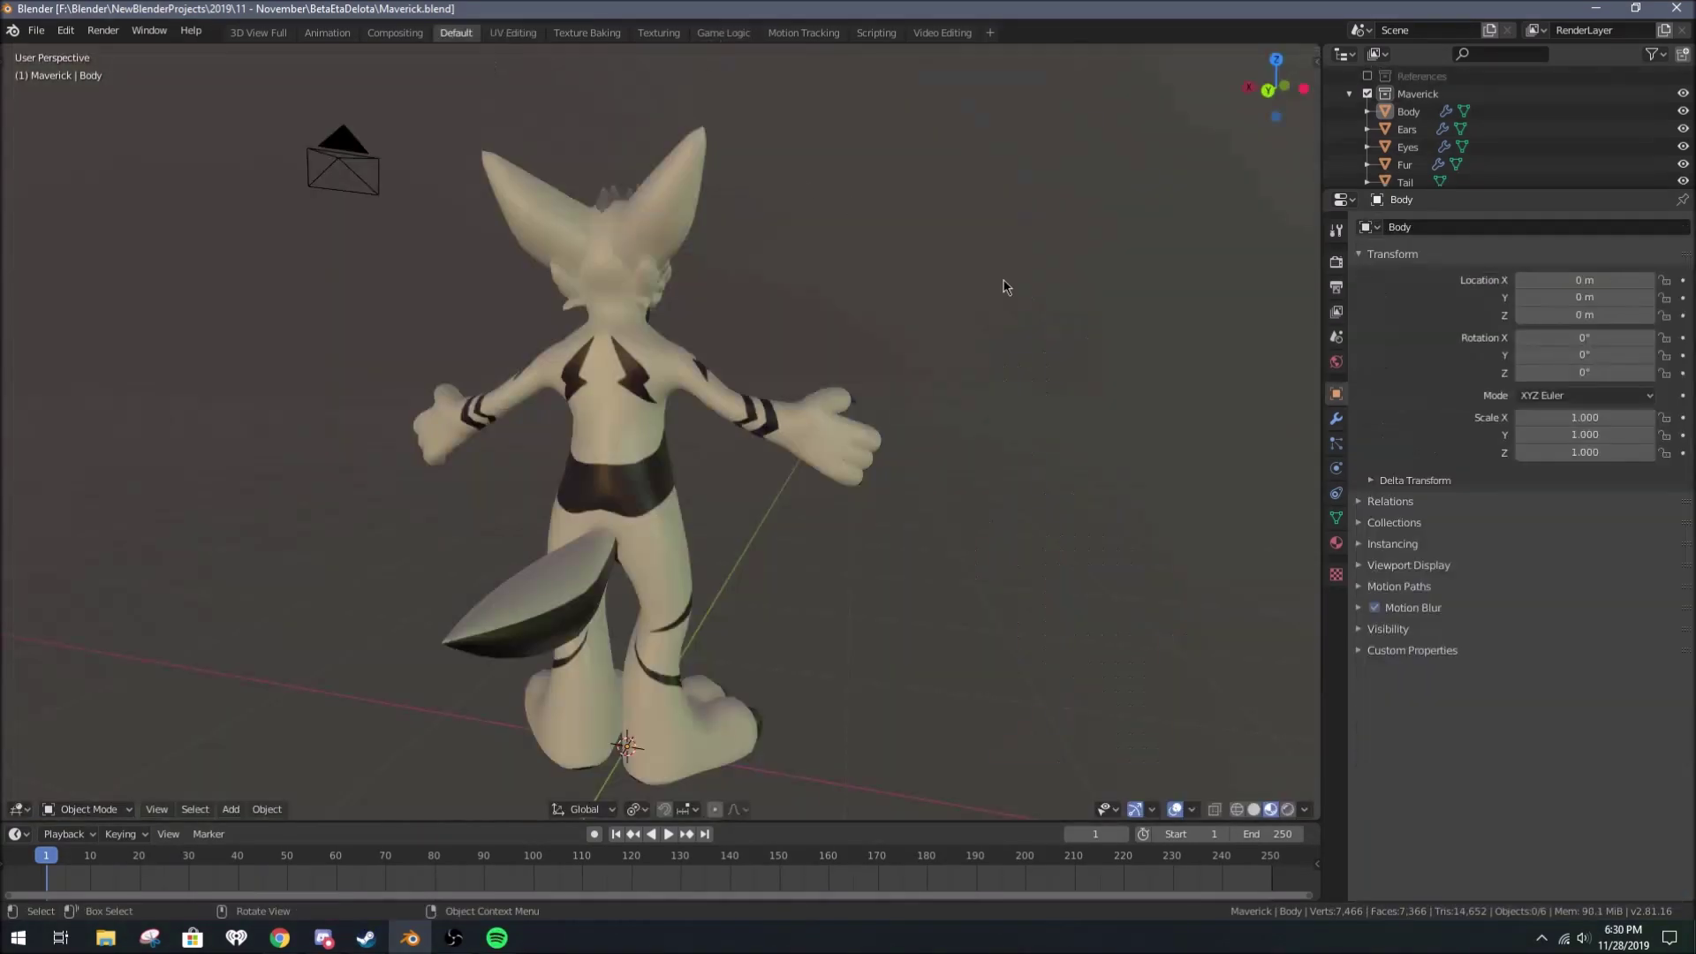
key(KP_1)
Step: Add a Human Meta-Rig armature and enter its Edit Mode
key(shift+a)
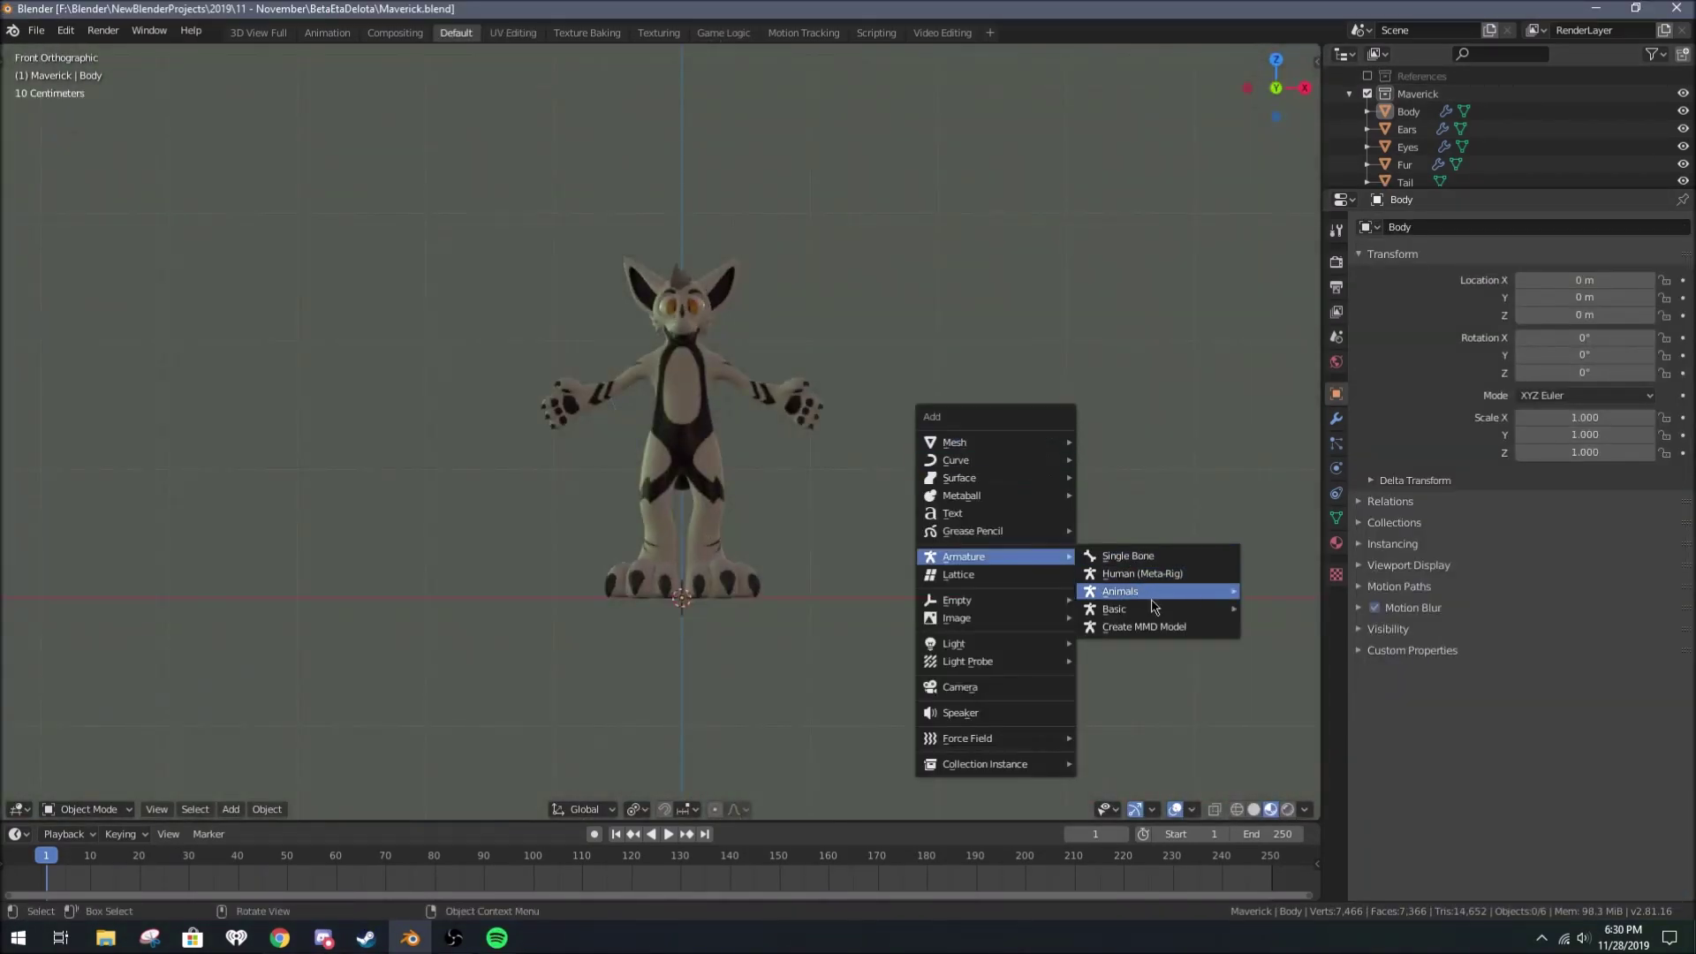
click(1136, 591)
key(Tab)
scroll(965, 498, up, 3)
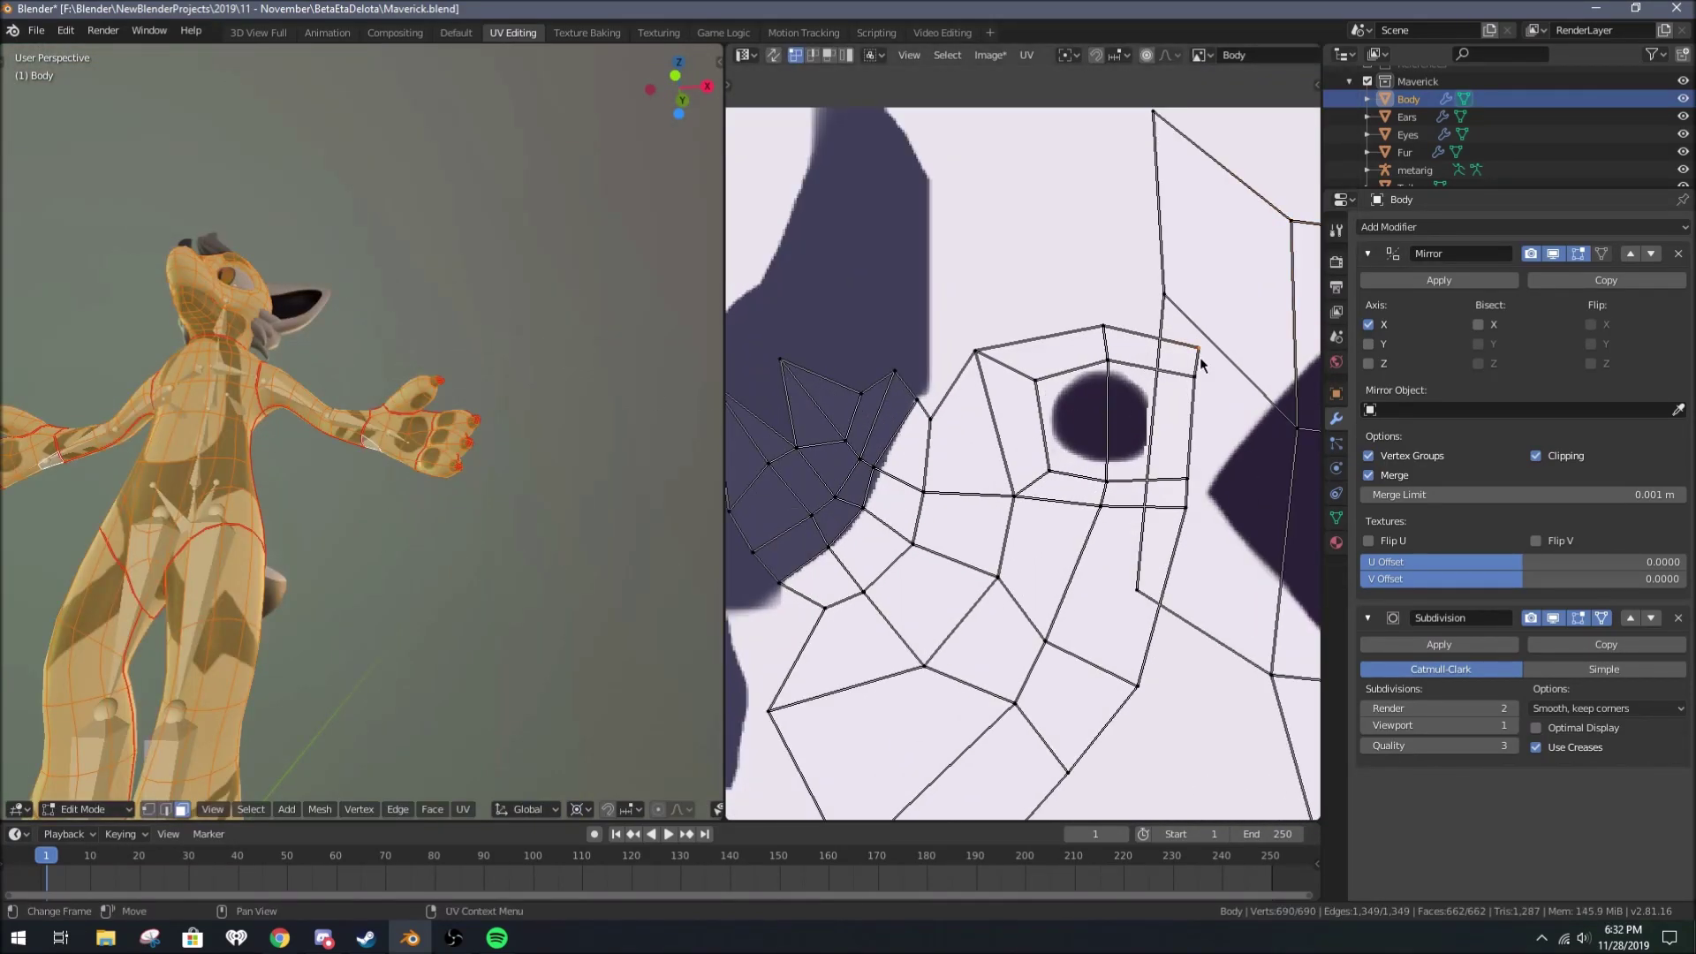
Step: Select the UV strip beside the eye and clone-paint over its markings
scroll(1200, 357, down, 1)
click(1095, 375)
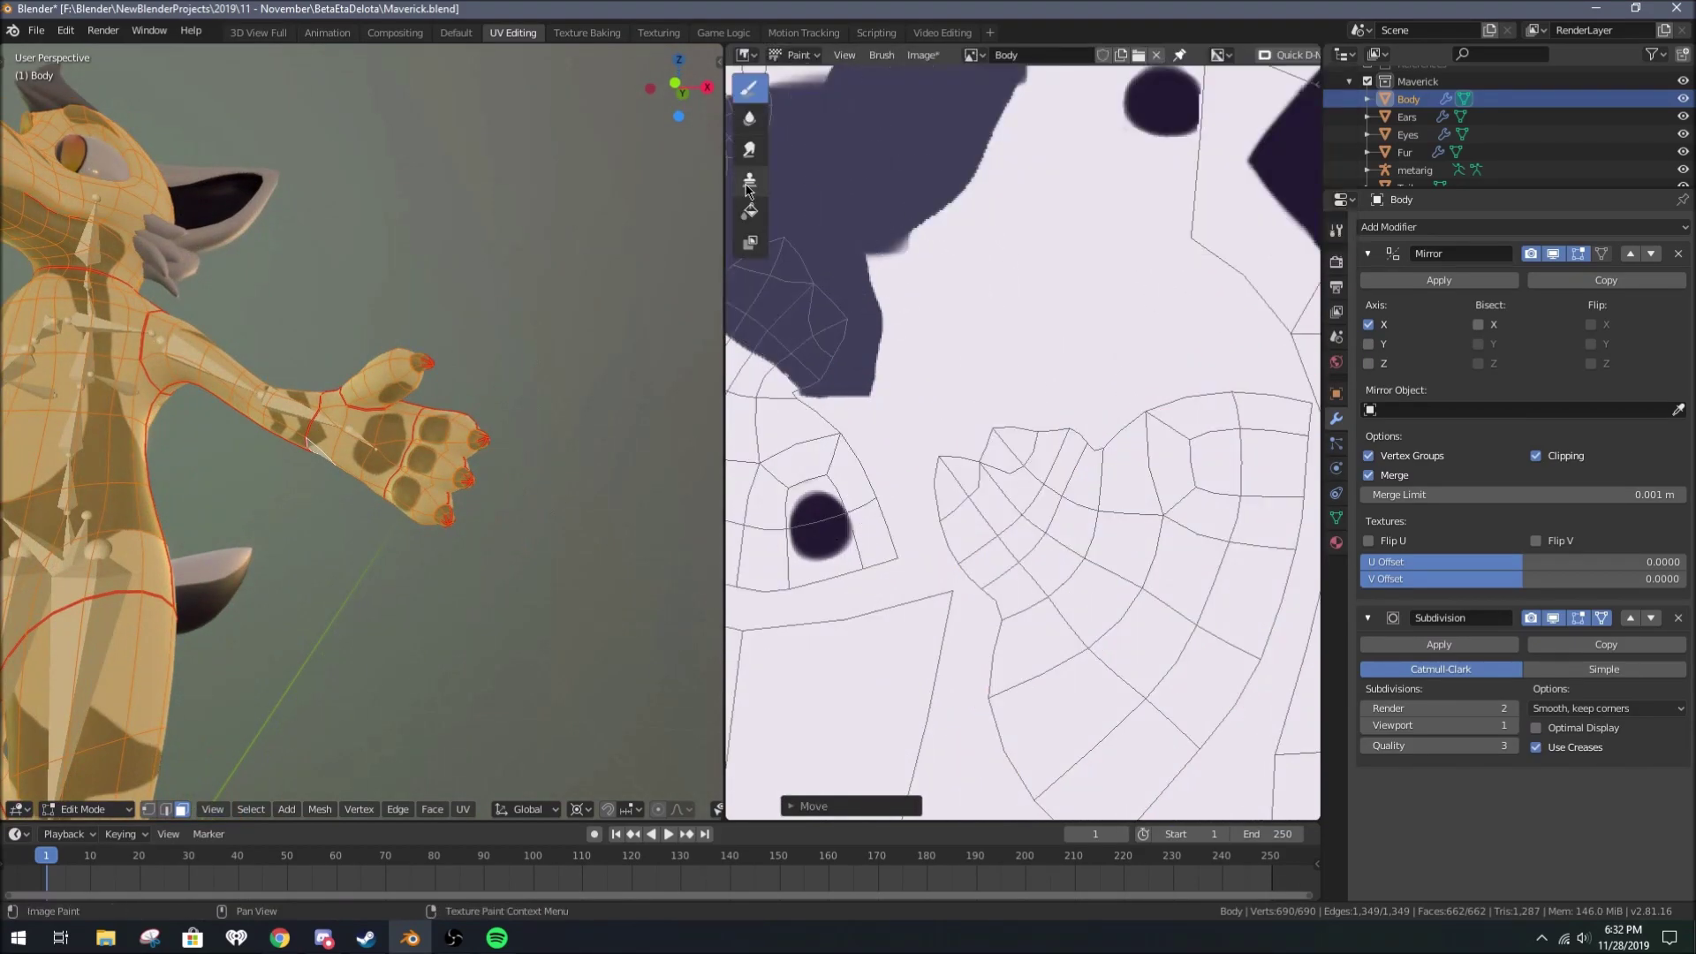
click(749, 181)
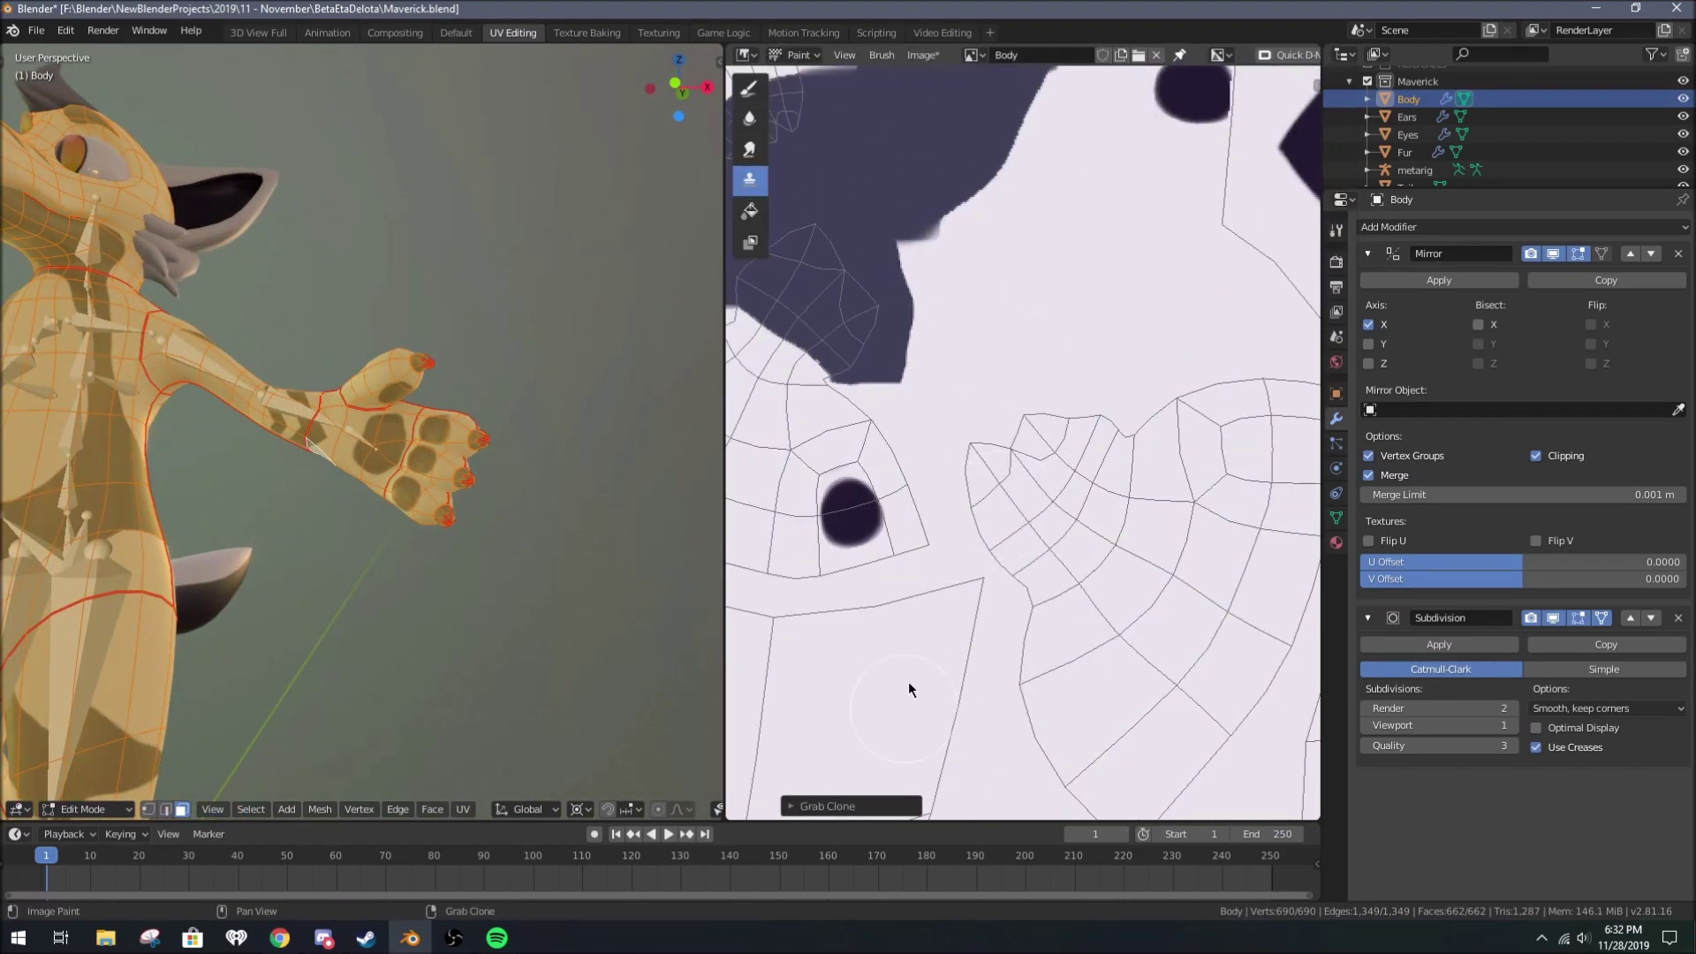
right_drag(908, 681, 1214, 475)
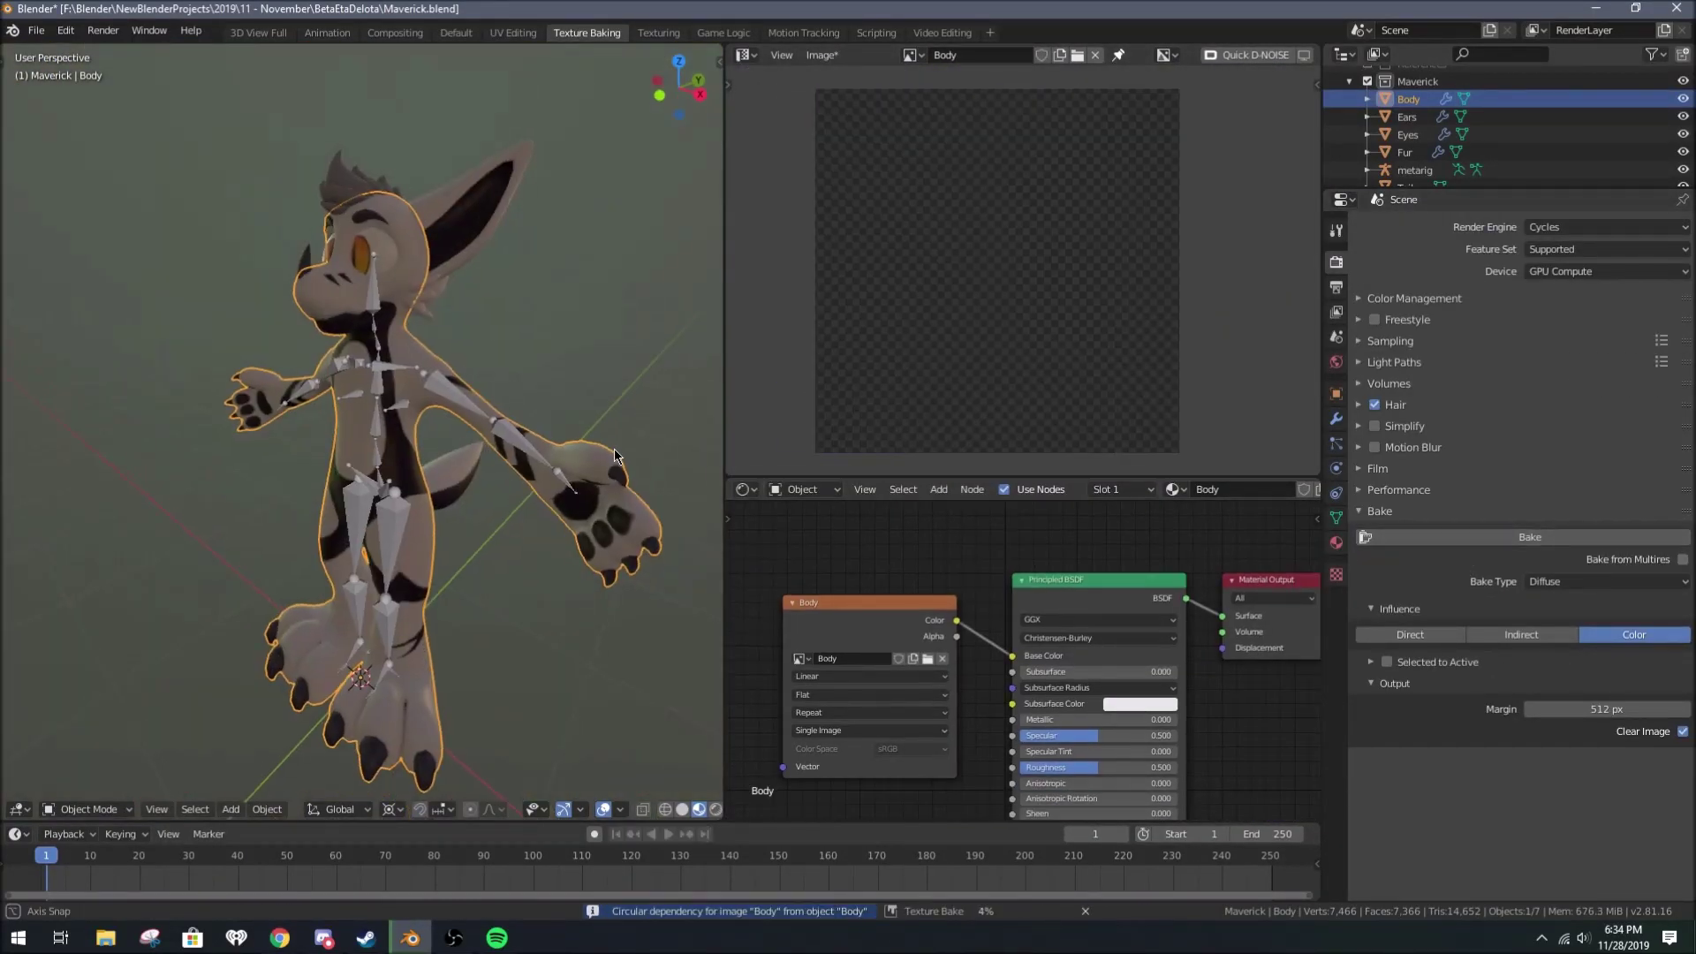
Step: Re-bake the Body texture with the corrected markings
scroll(615, 456, up, 10)
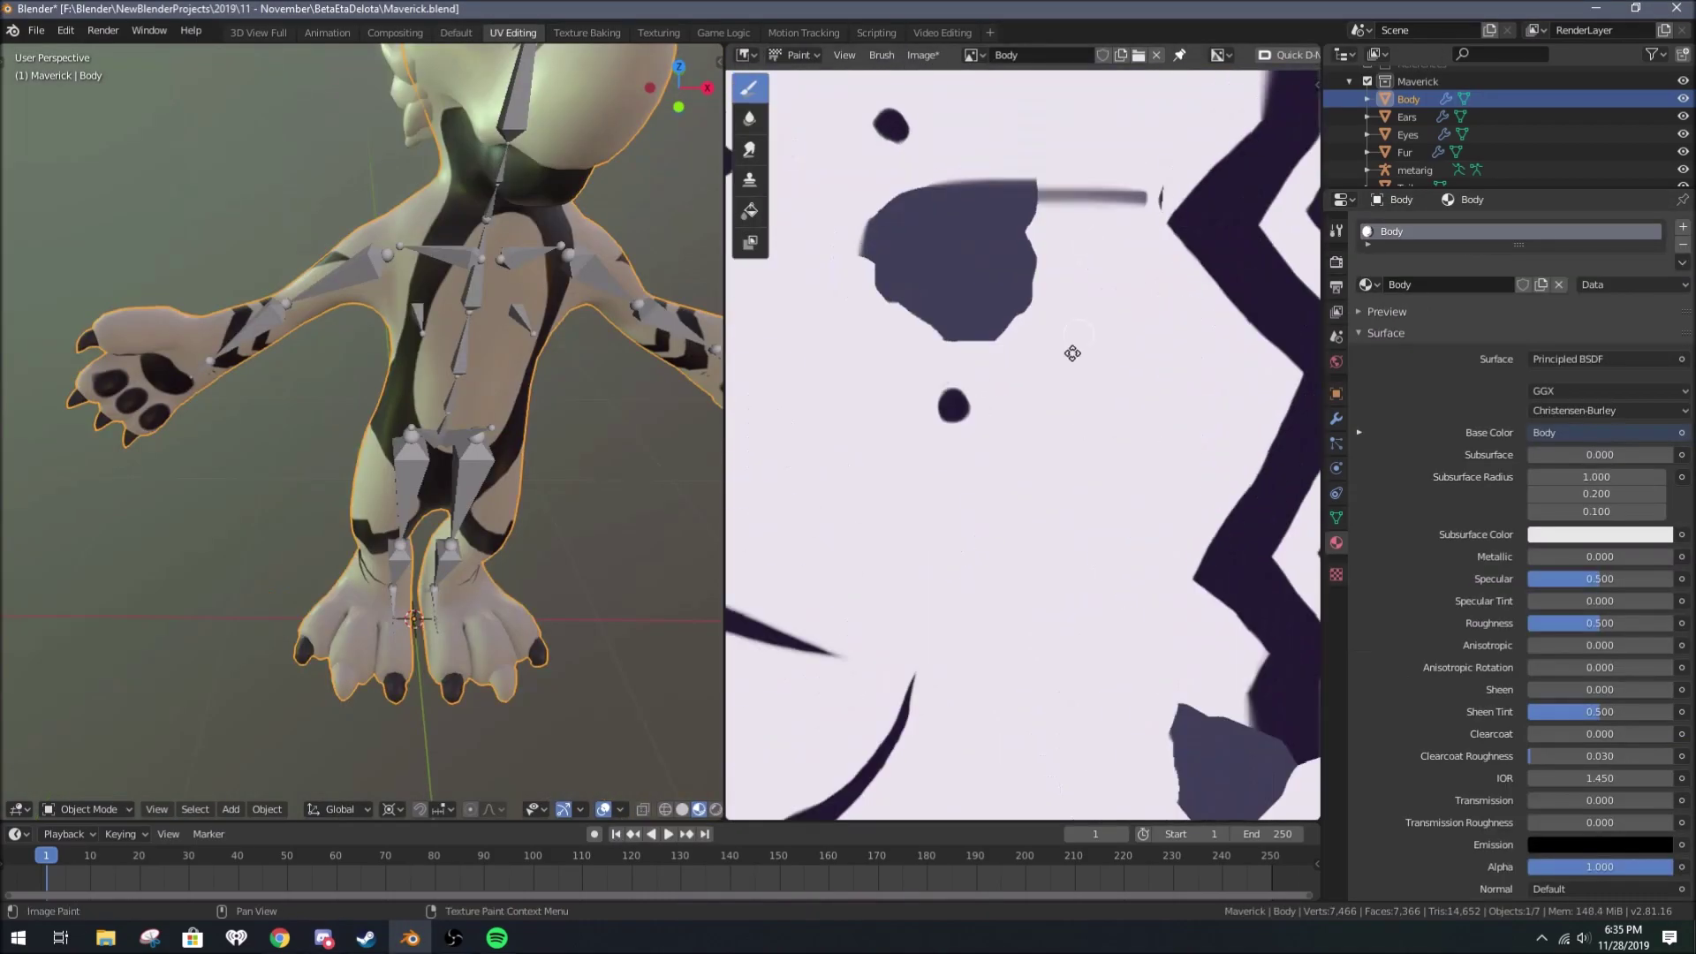
scroll(1015, 336, down, 4)
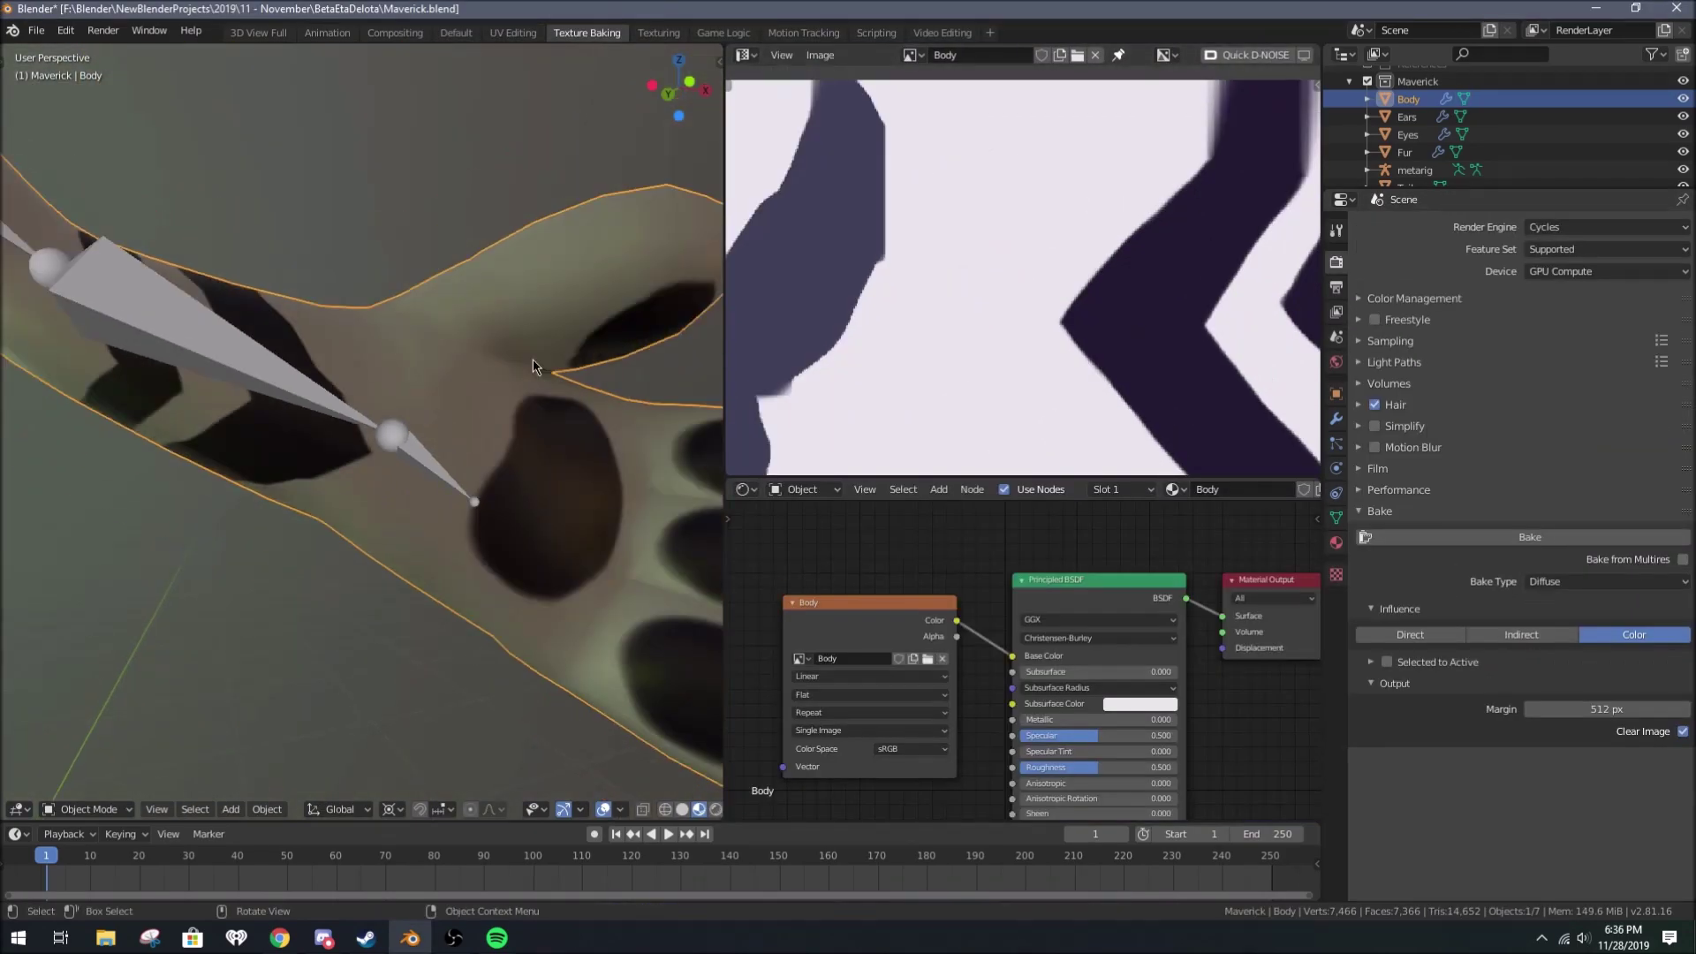
click(1530, 537)
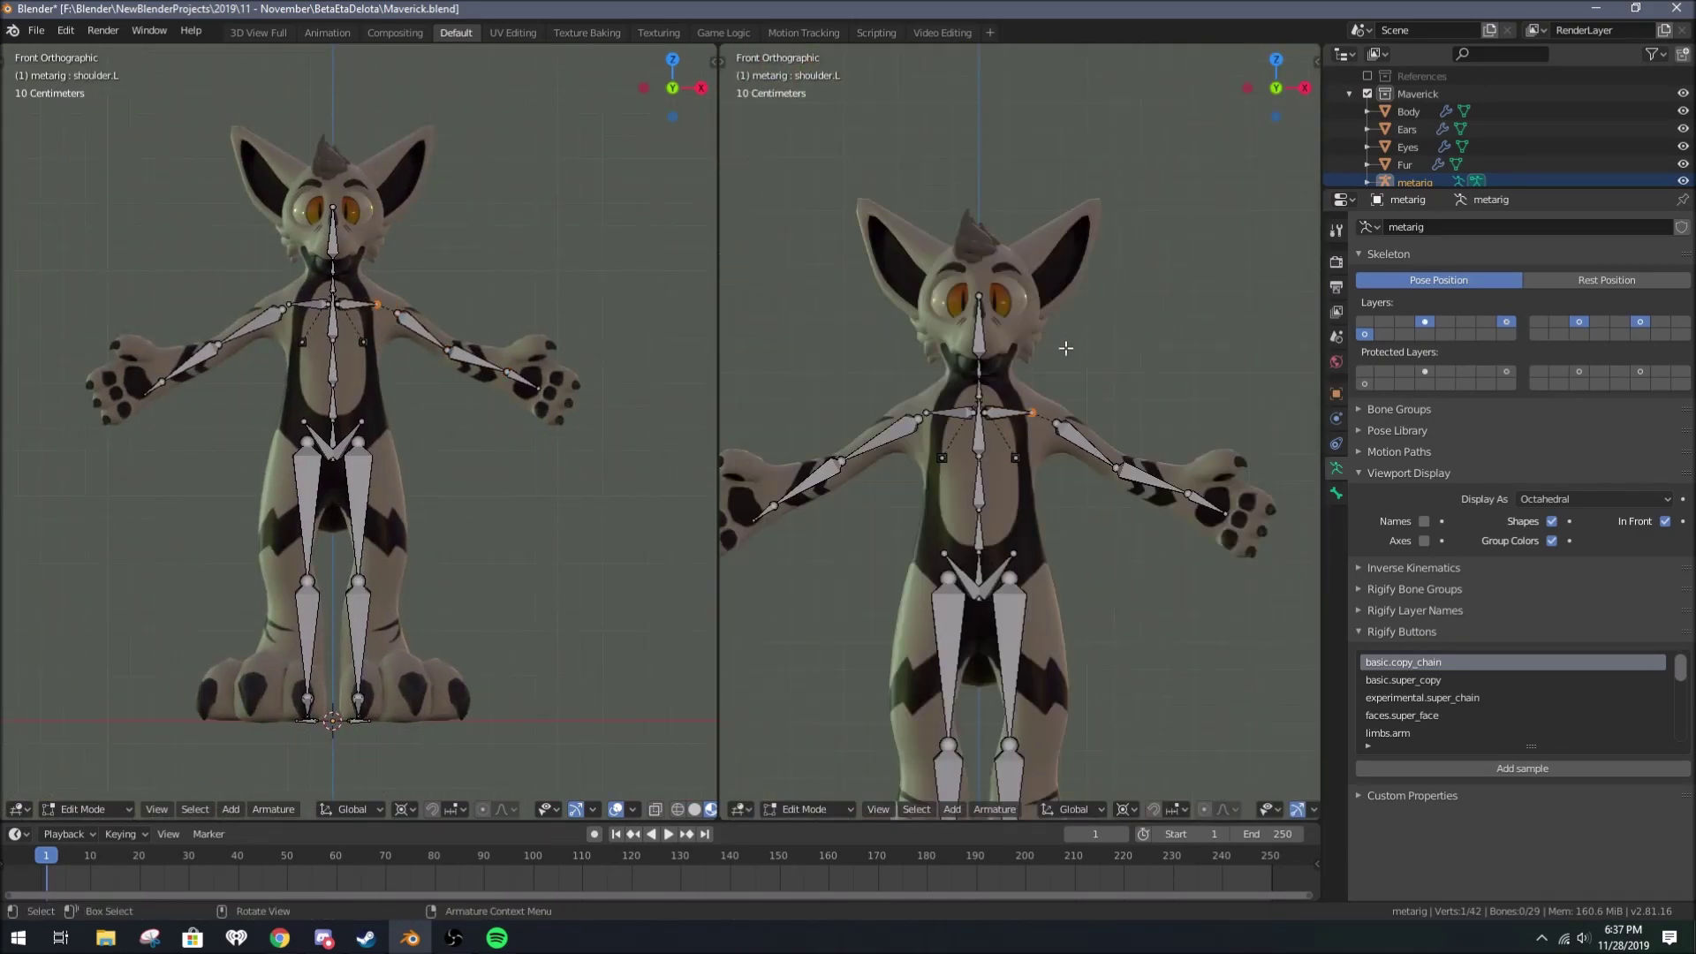
Step: Put the metarig in Edit Mode and delete the heel bones
key(Tab)
key(n)
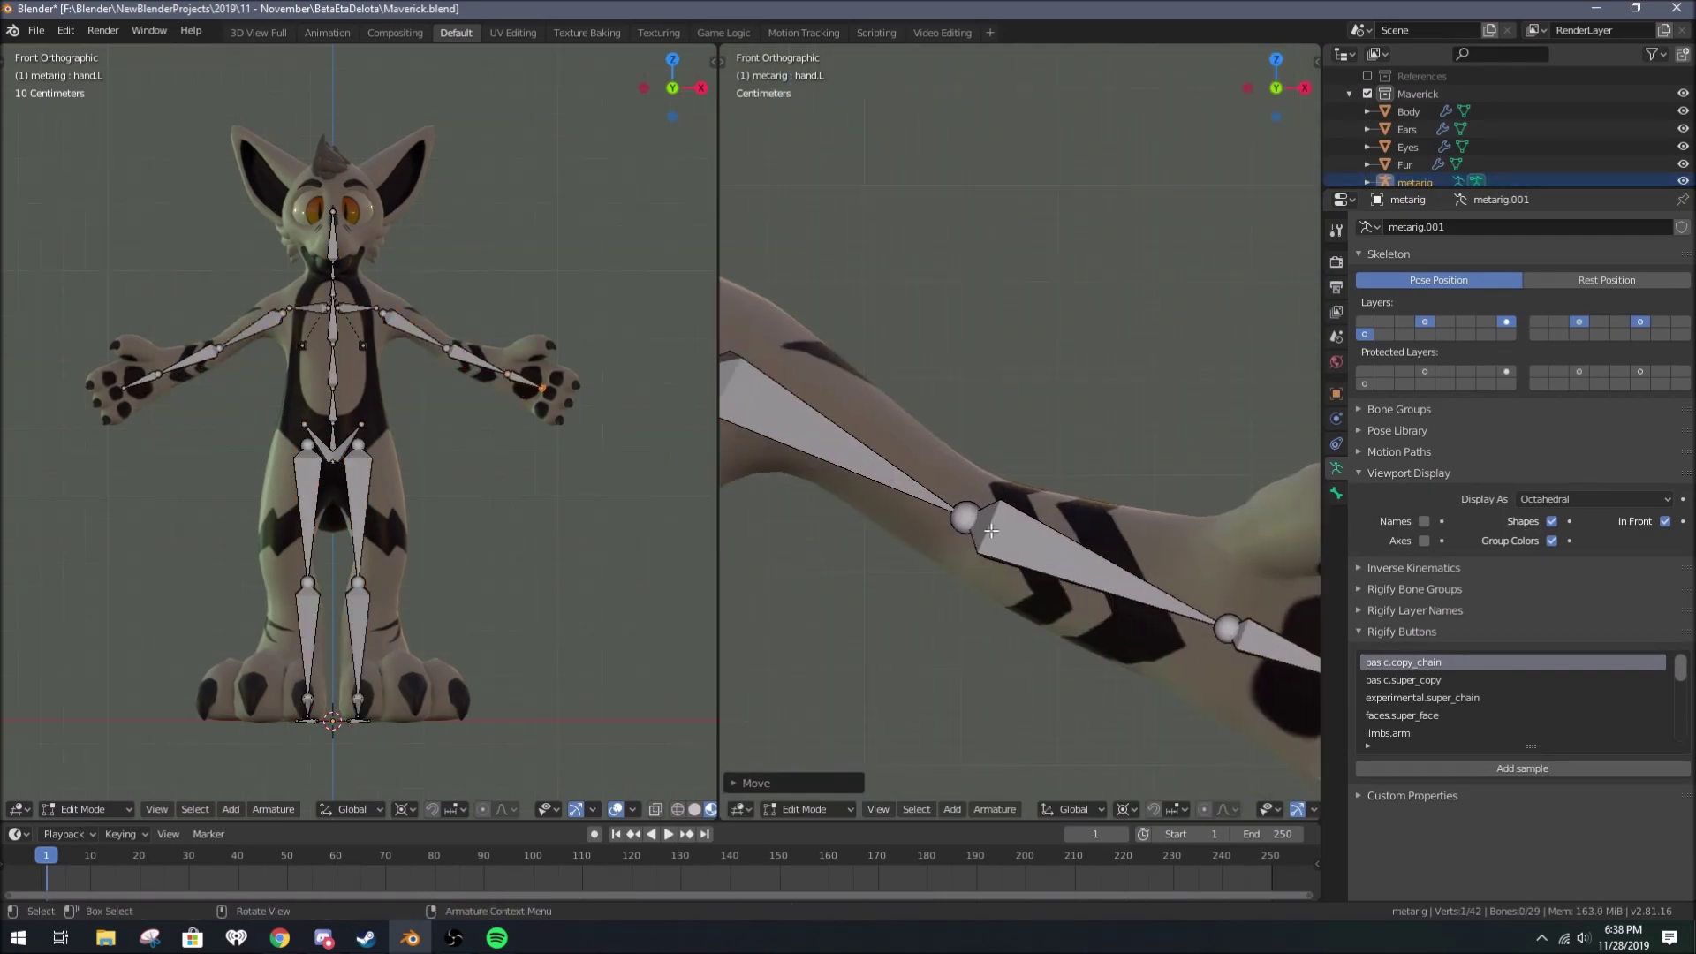
click(1038, 523)
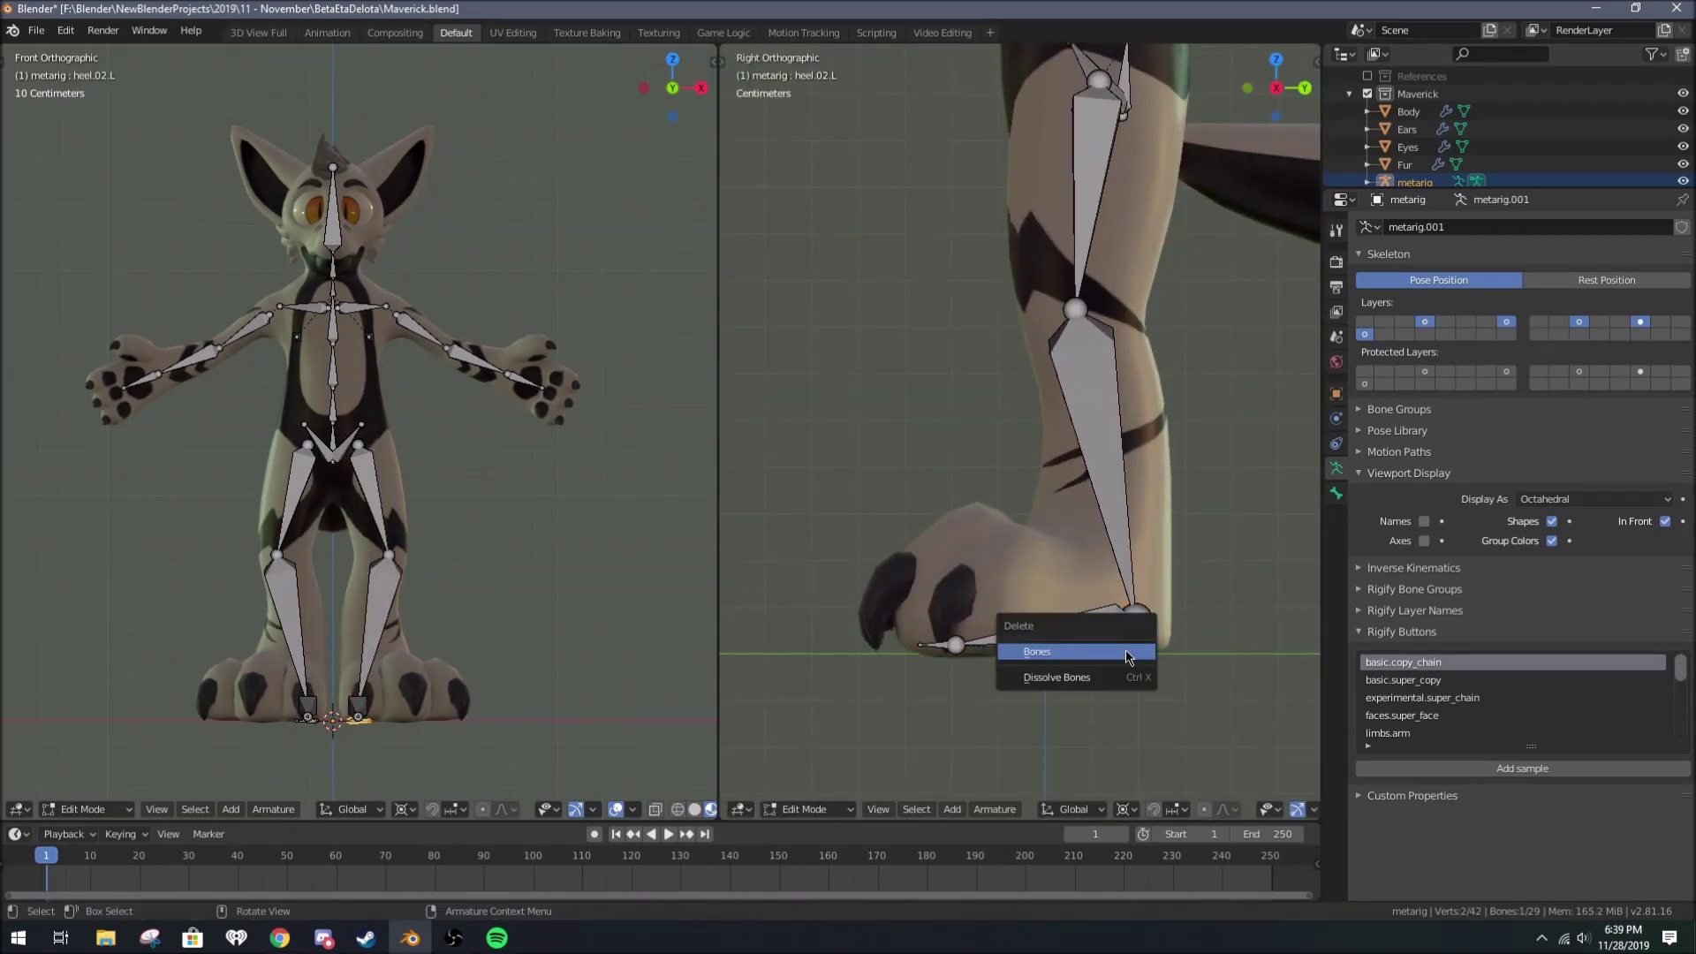
click(1126, 652)
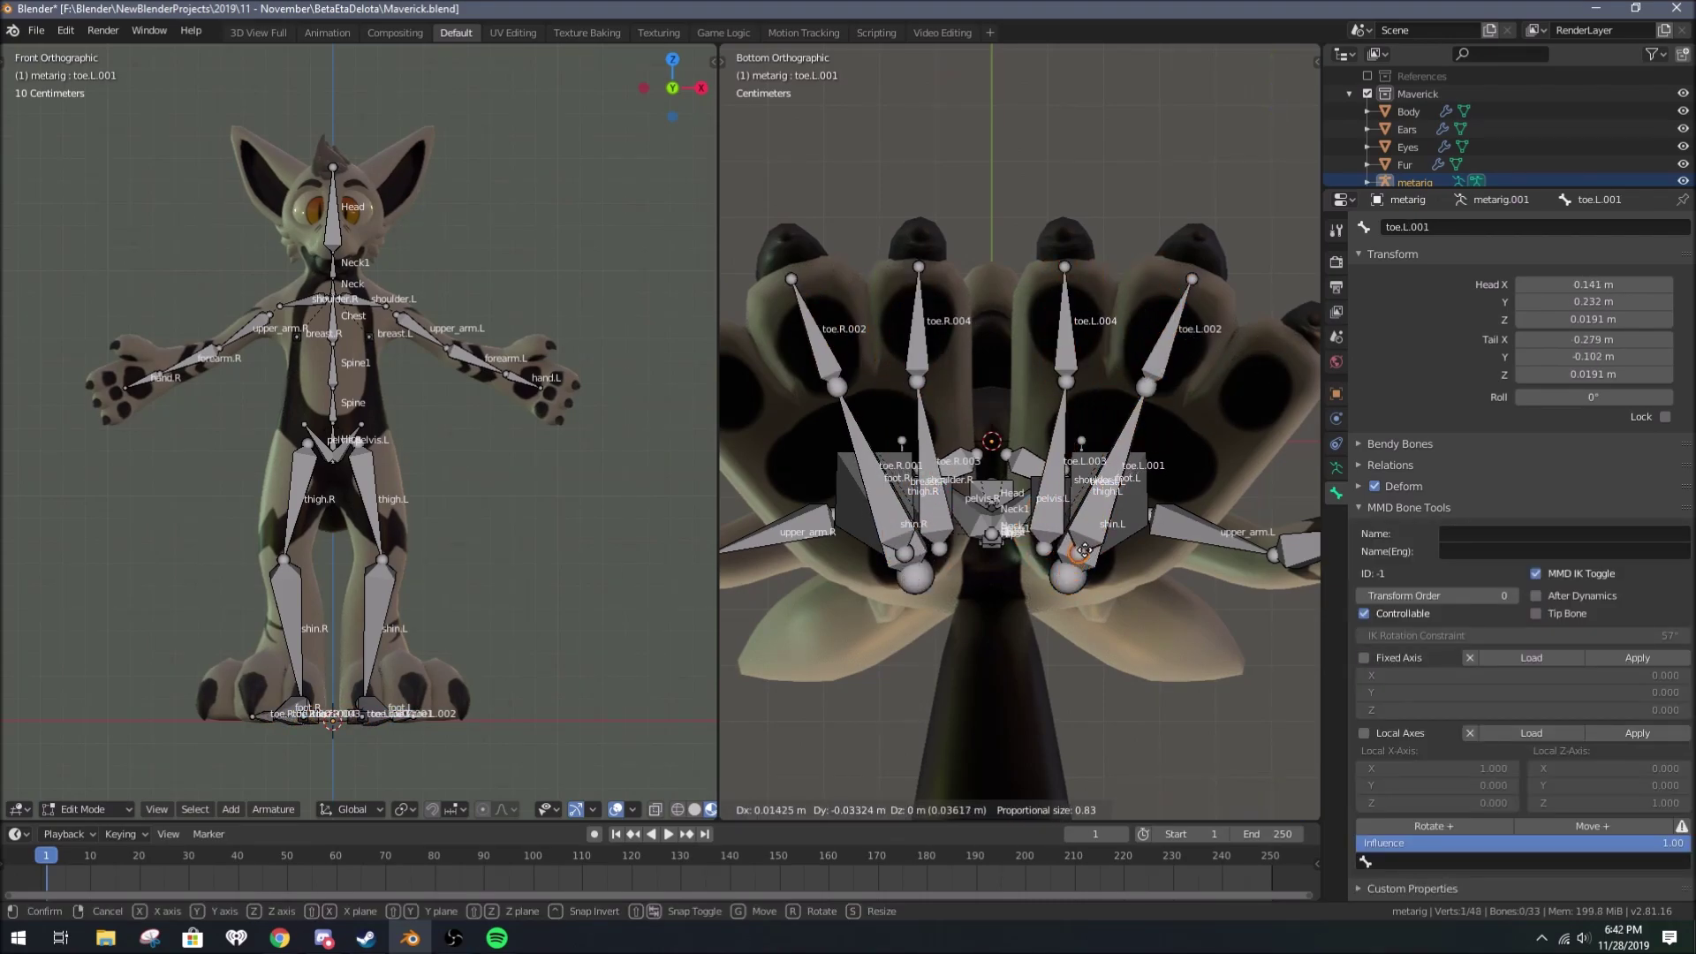
Step: Select and rename the toe.L.003 and toe.R.003 foot bones
mouse_move(1056, 307)
middle_down()
mouse_move(953, 516)
mouse_move(1056, 535)
middle_up()
click(1056, 536)
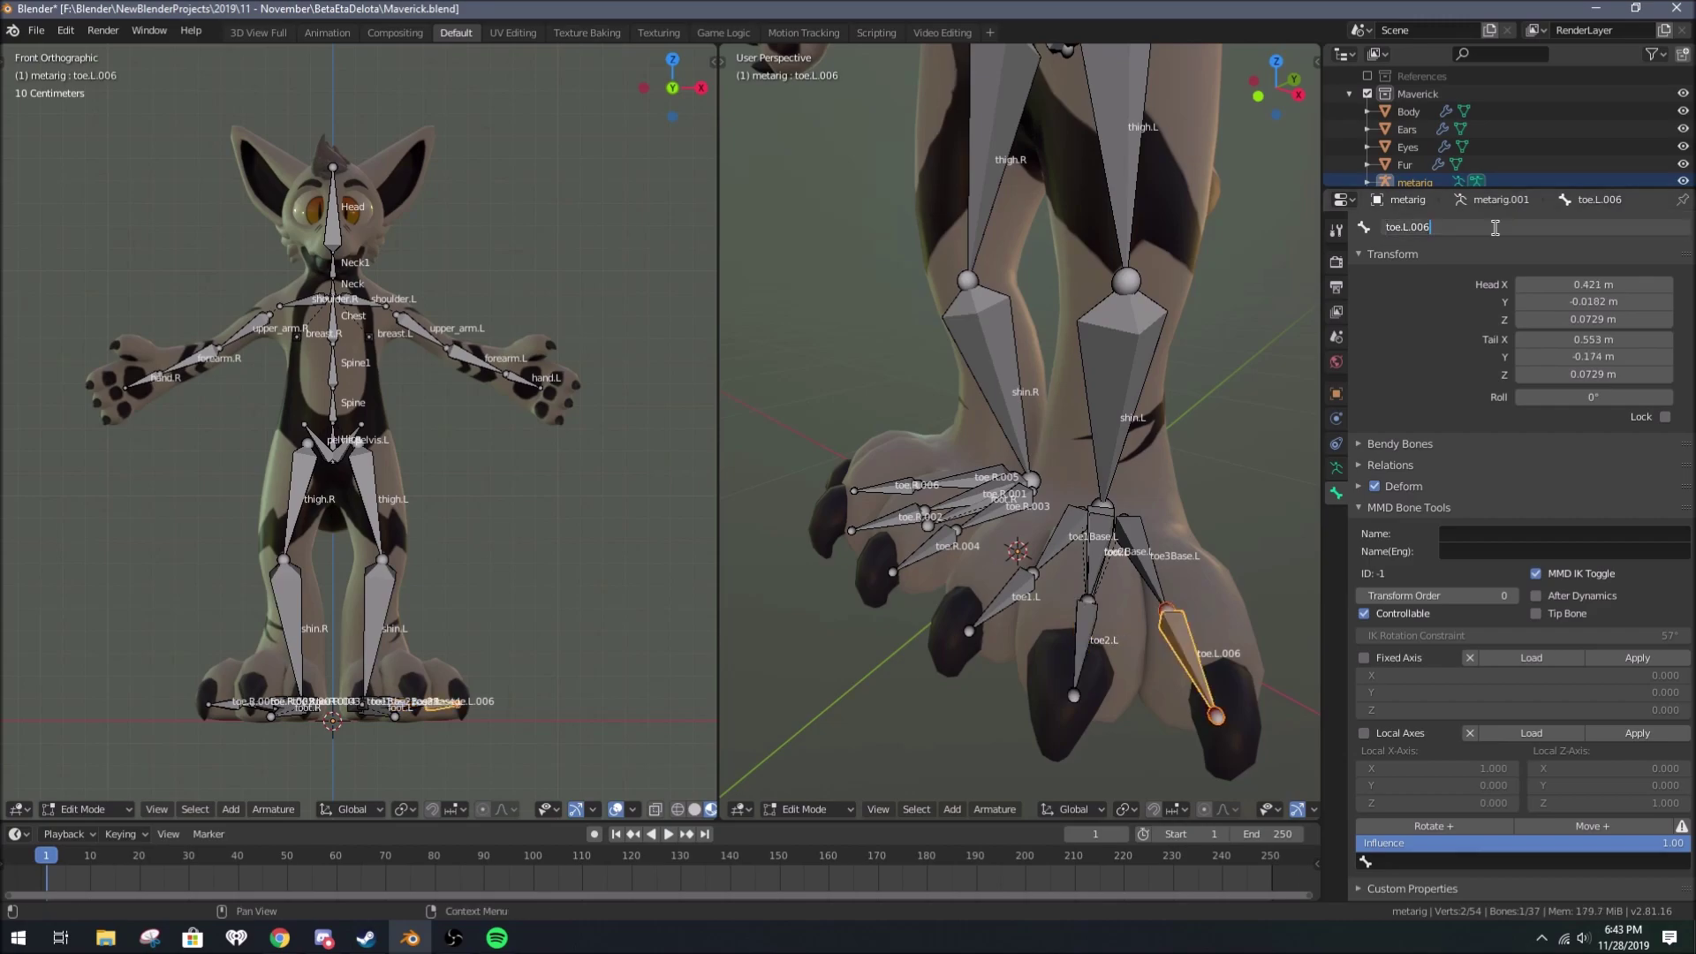
click(989, 513)
scroll(1046, 500, up, 5)
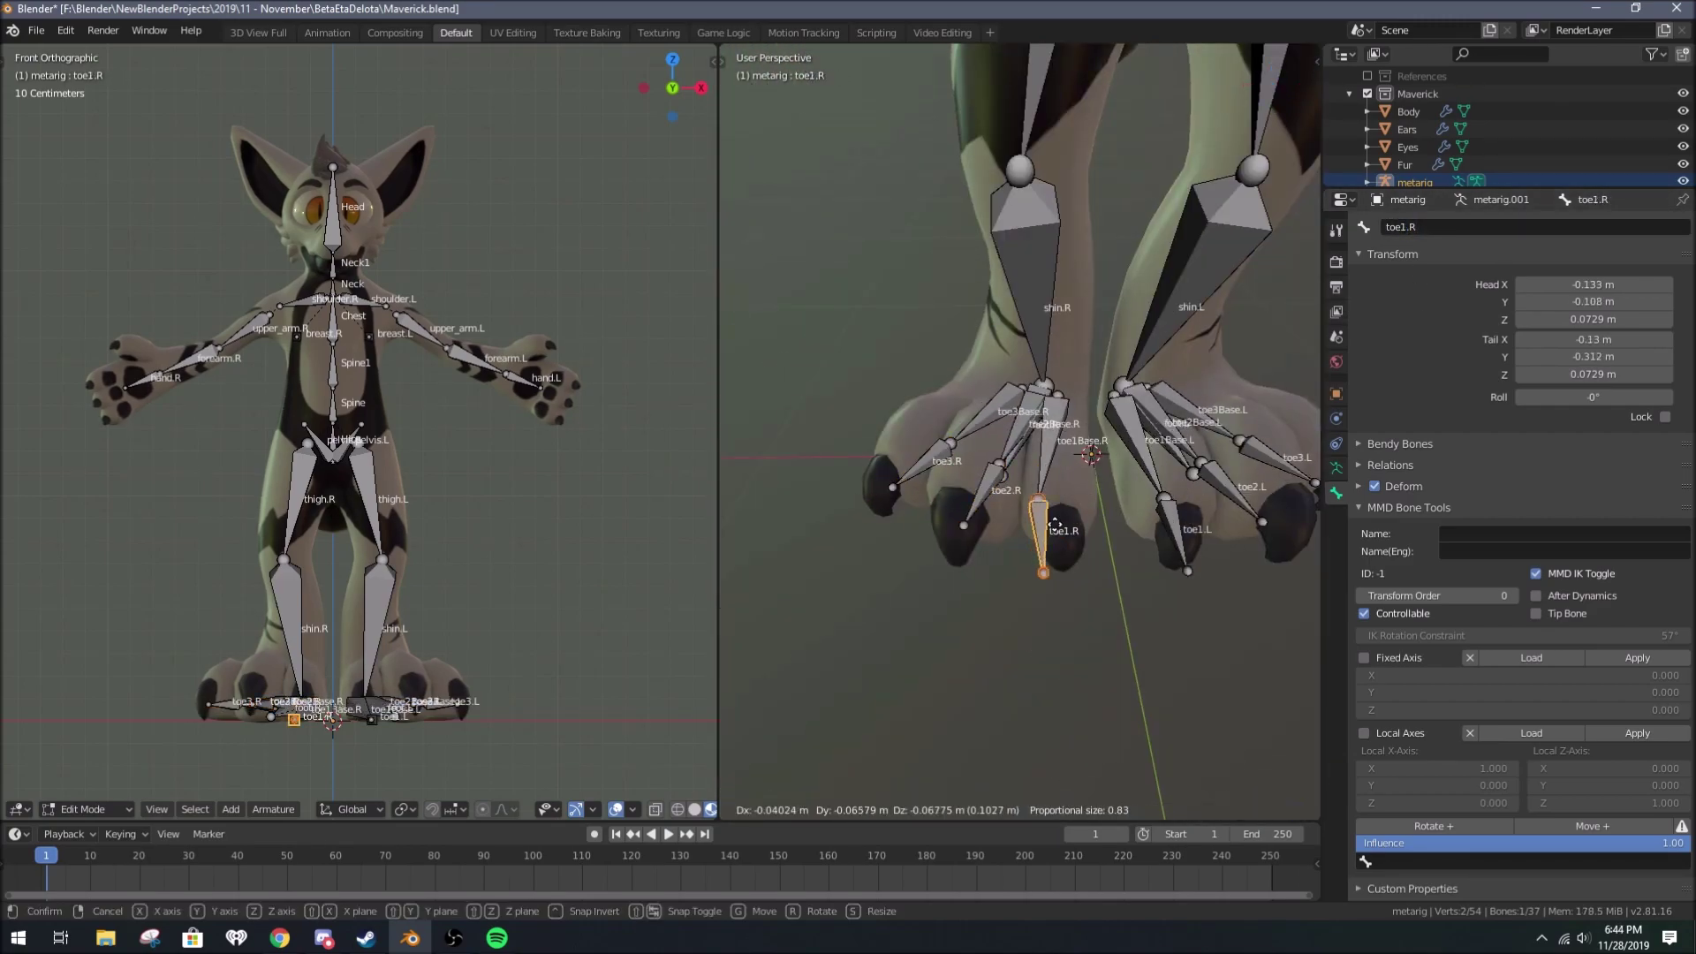
middle_drag(1197, 371, 1148, 380)
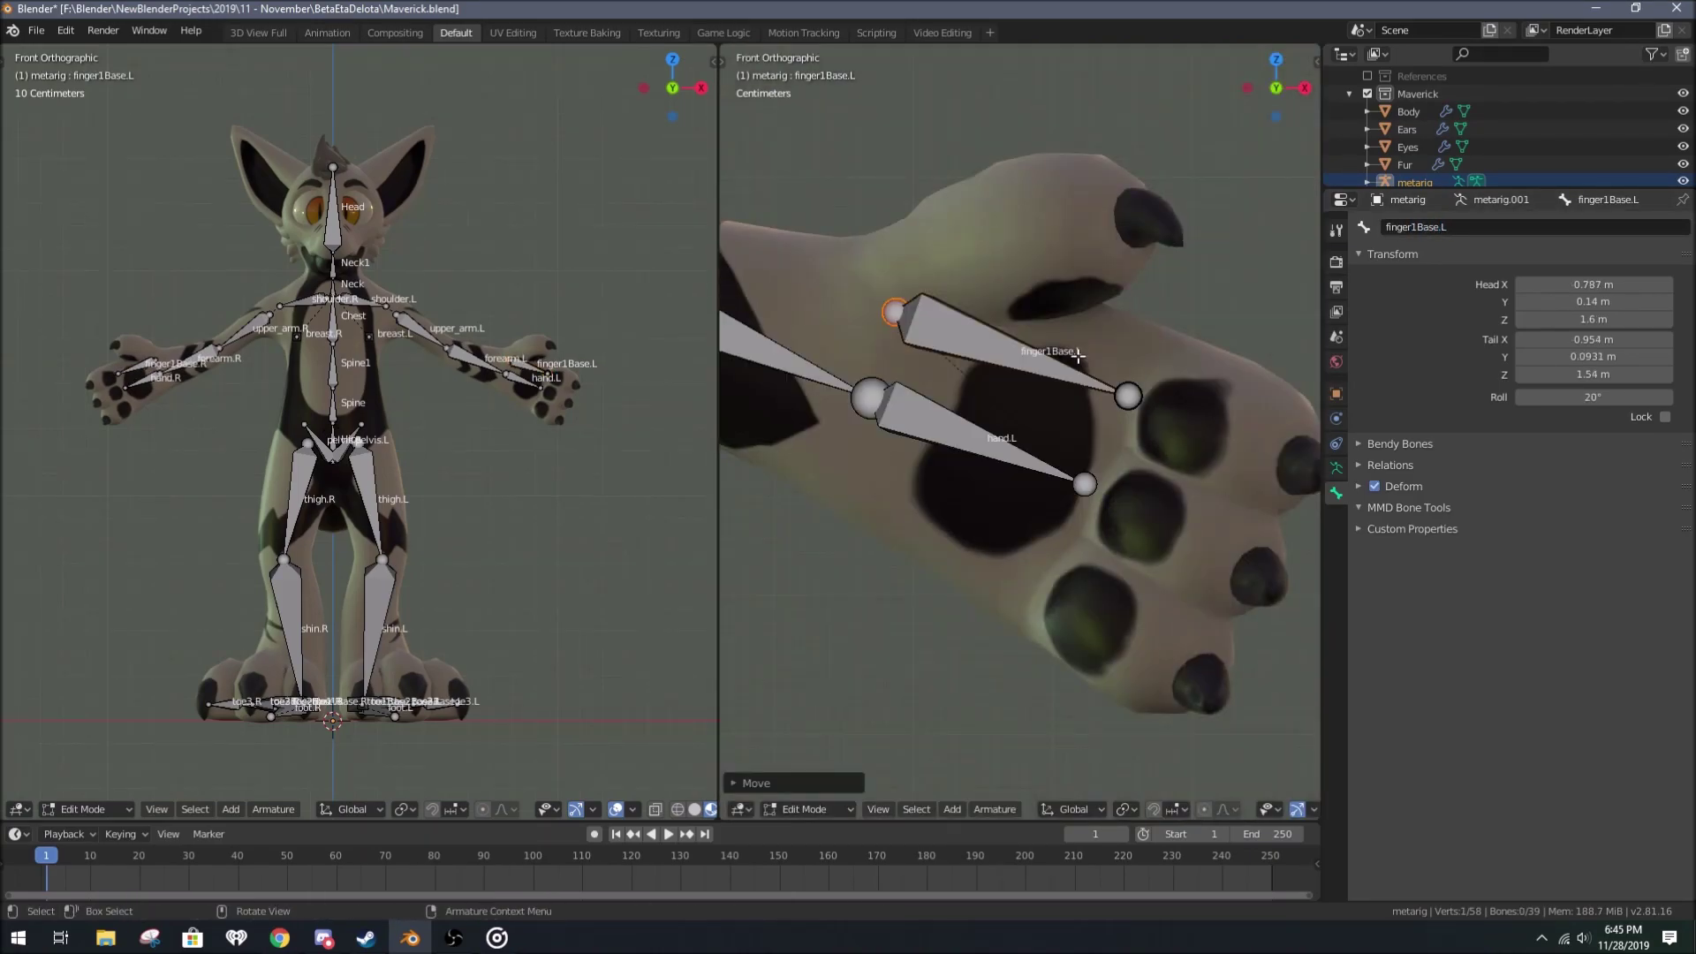
click(1522, 226)
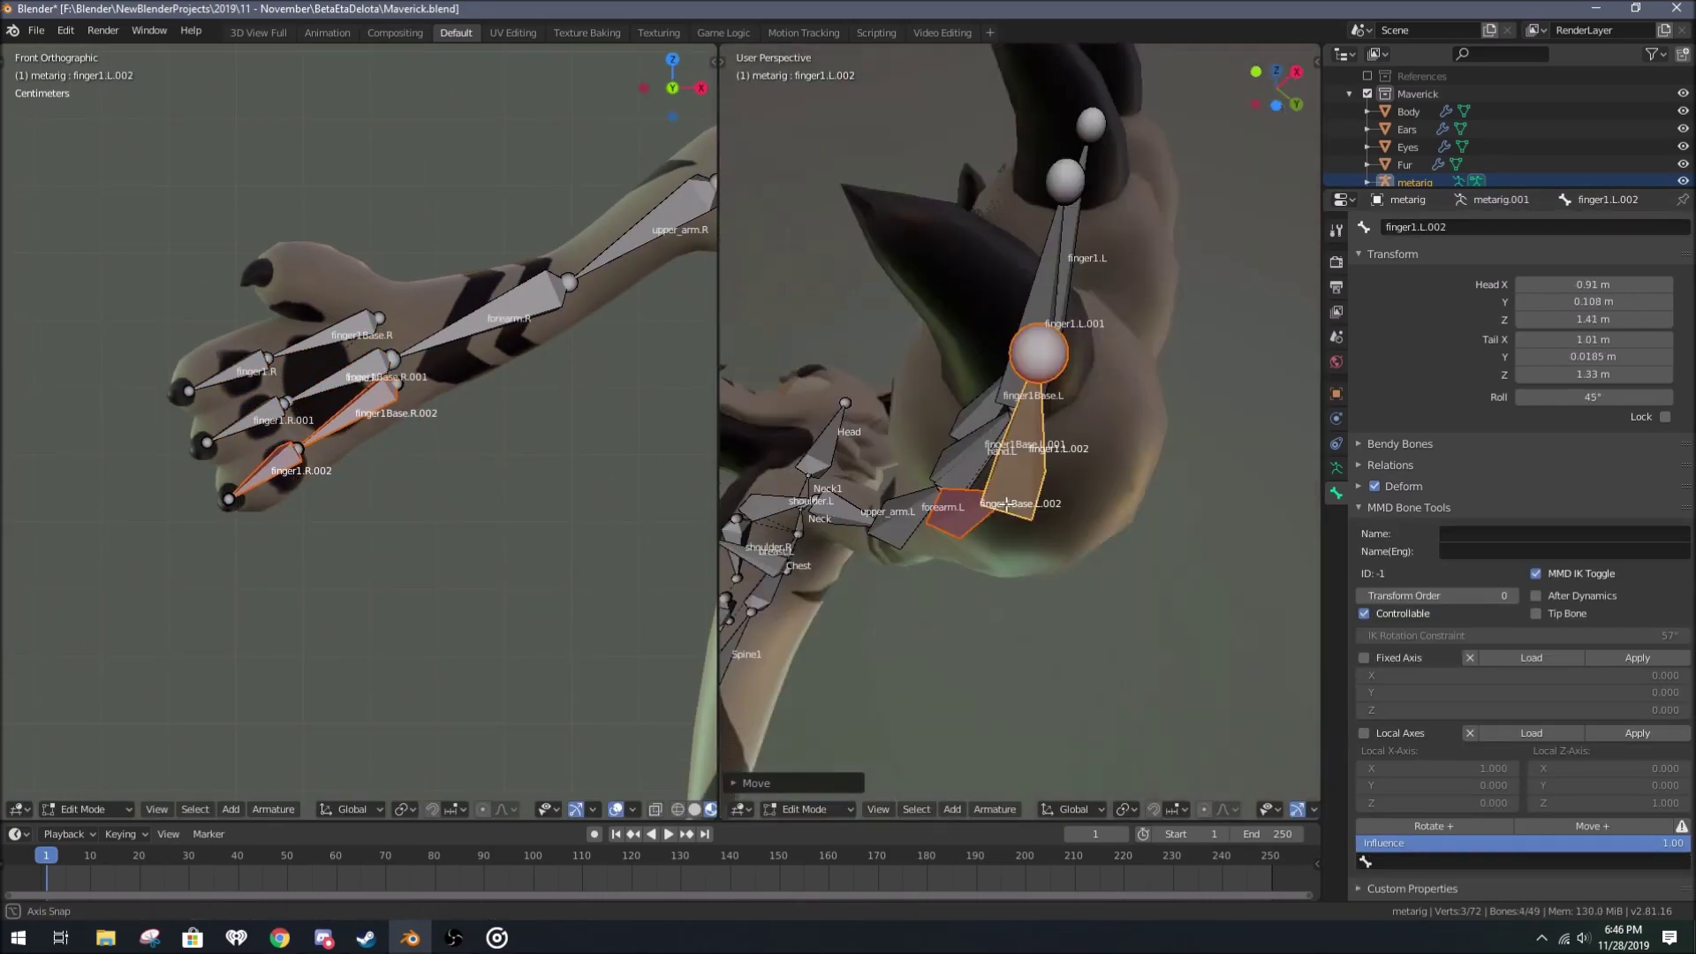
Step: Move the left hand's finger joints into place
alt+middle_drag(1007, 504, 986, 432)
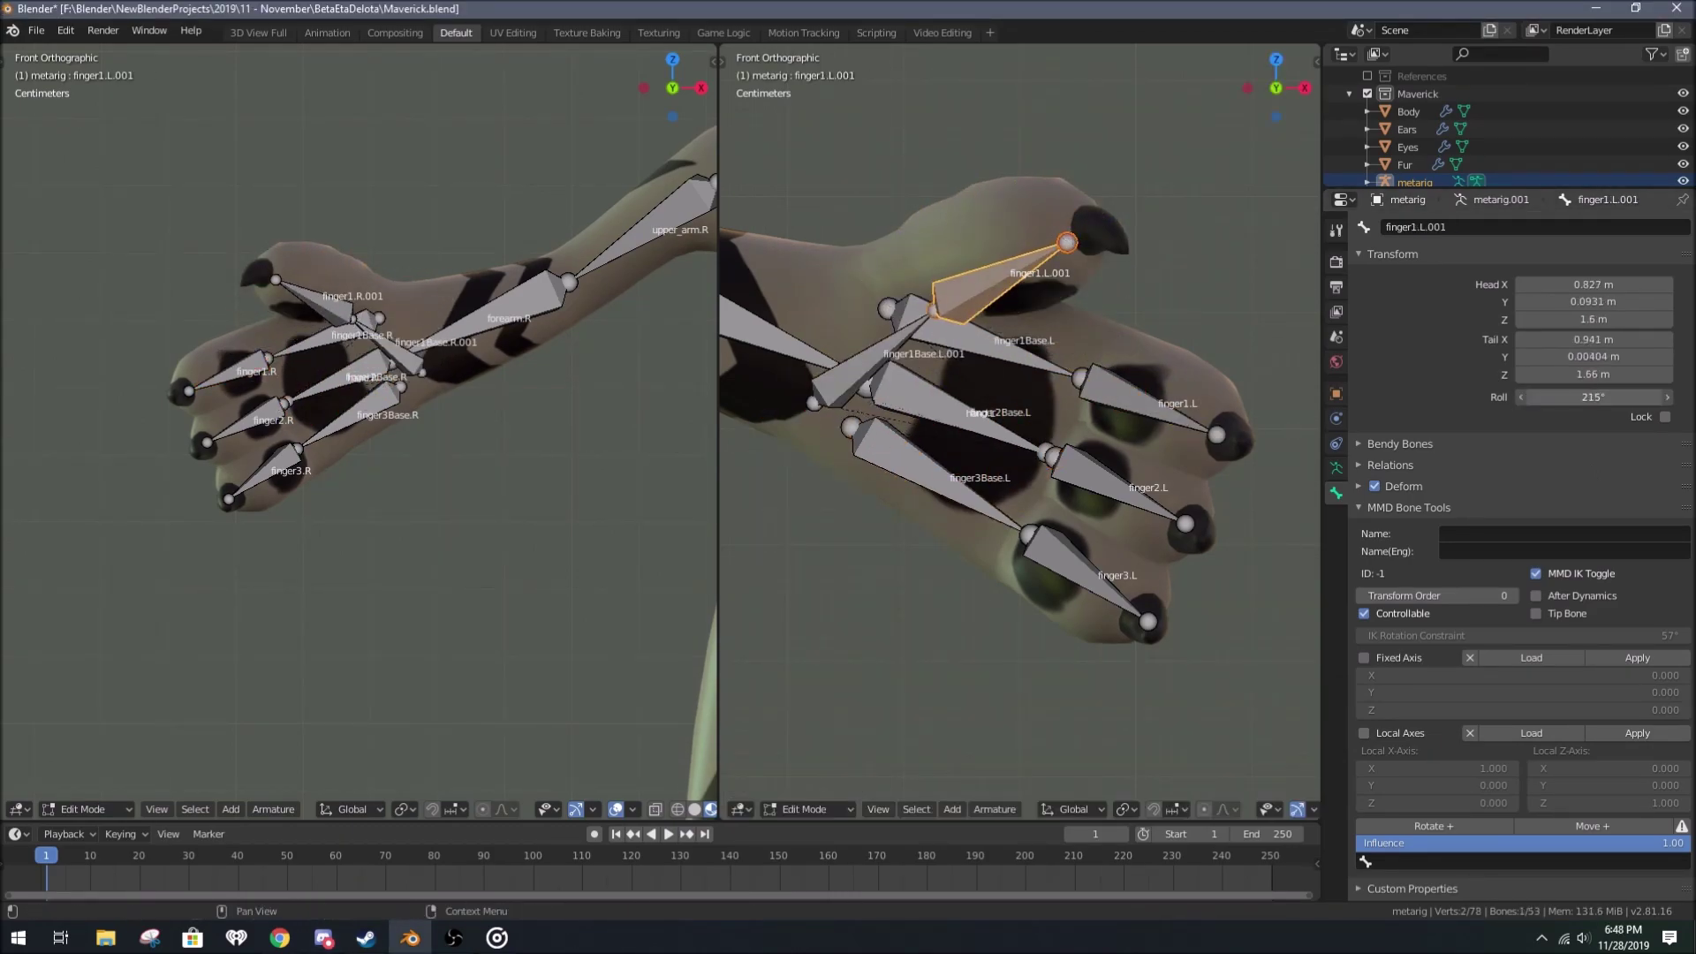
middle_drag(987, 433, 953, 234)
click(951, 235)
key(g)
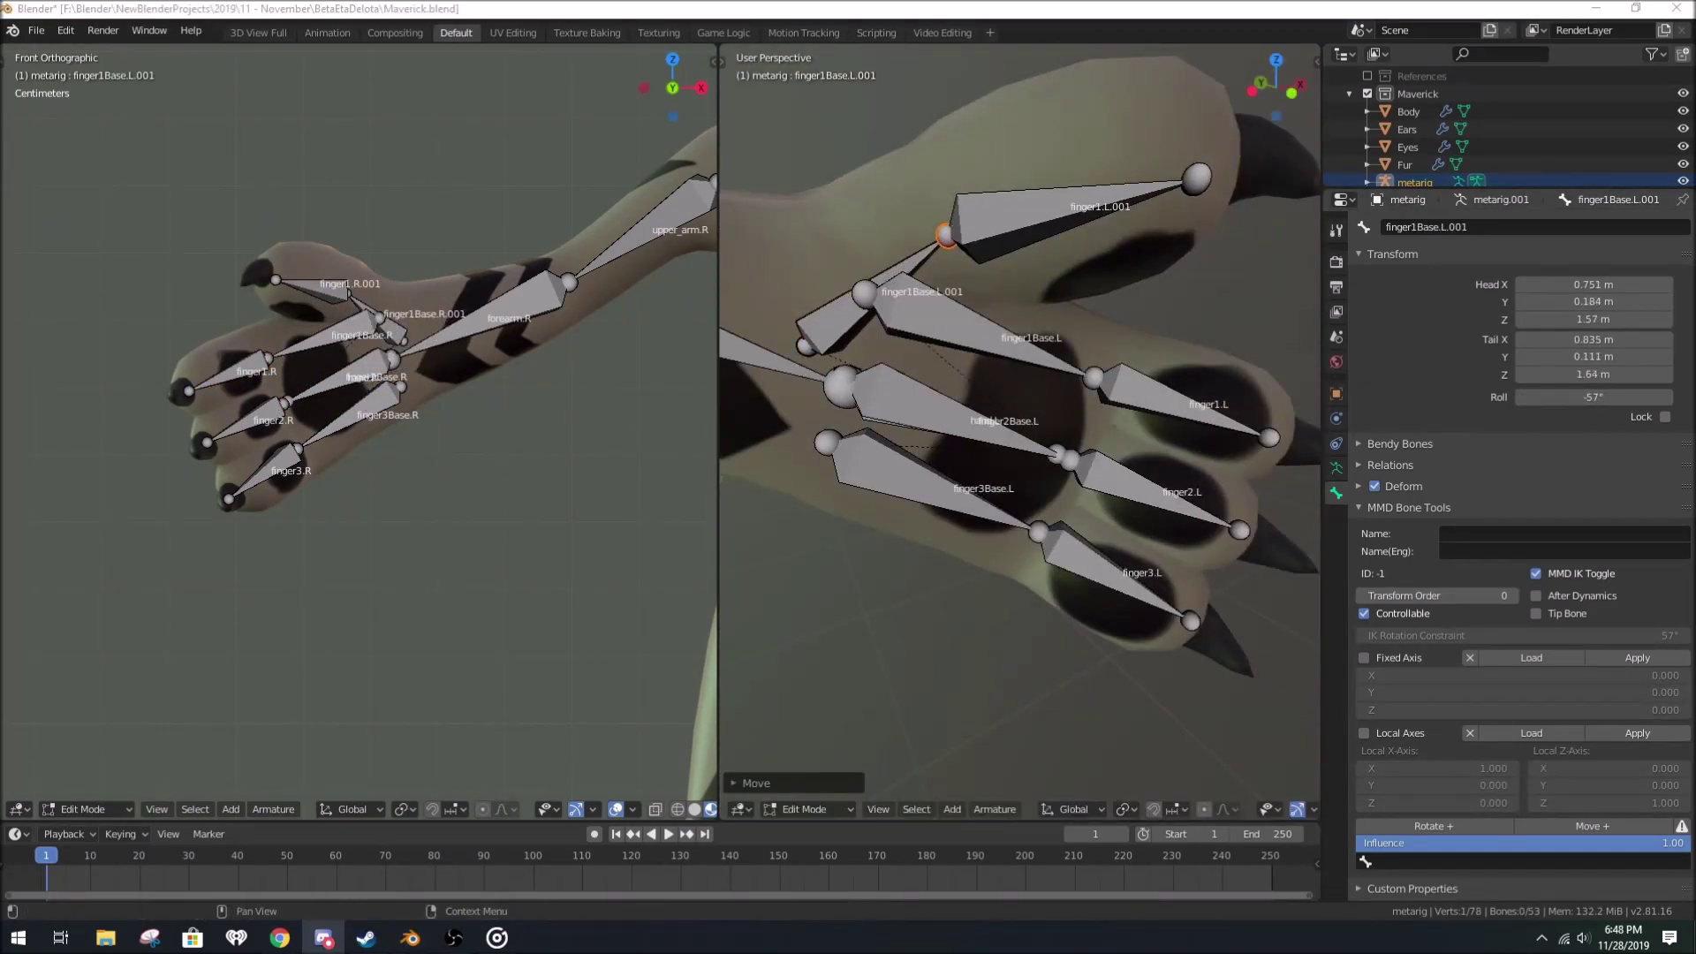
middle_drag(1194, 237, 1166, 265)
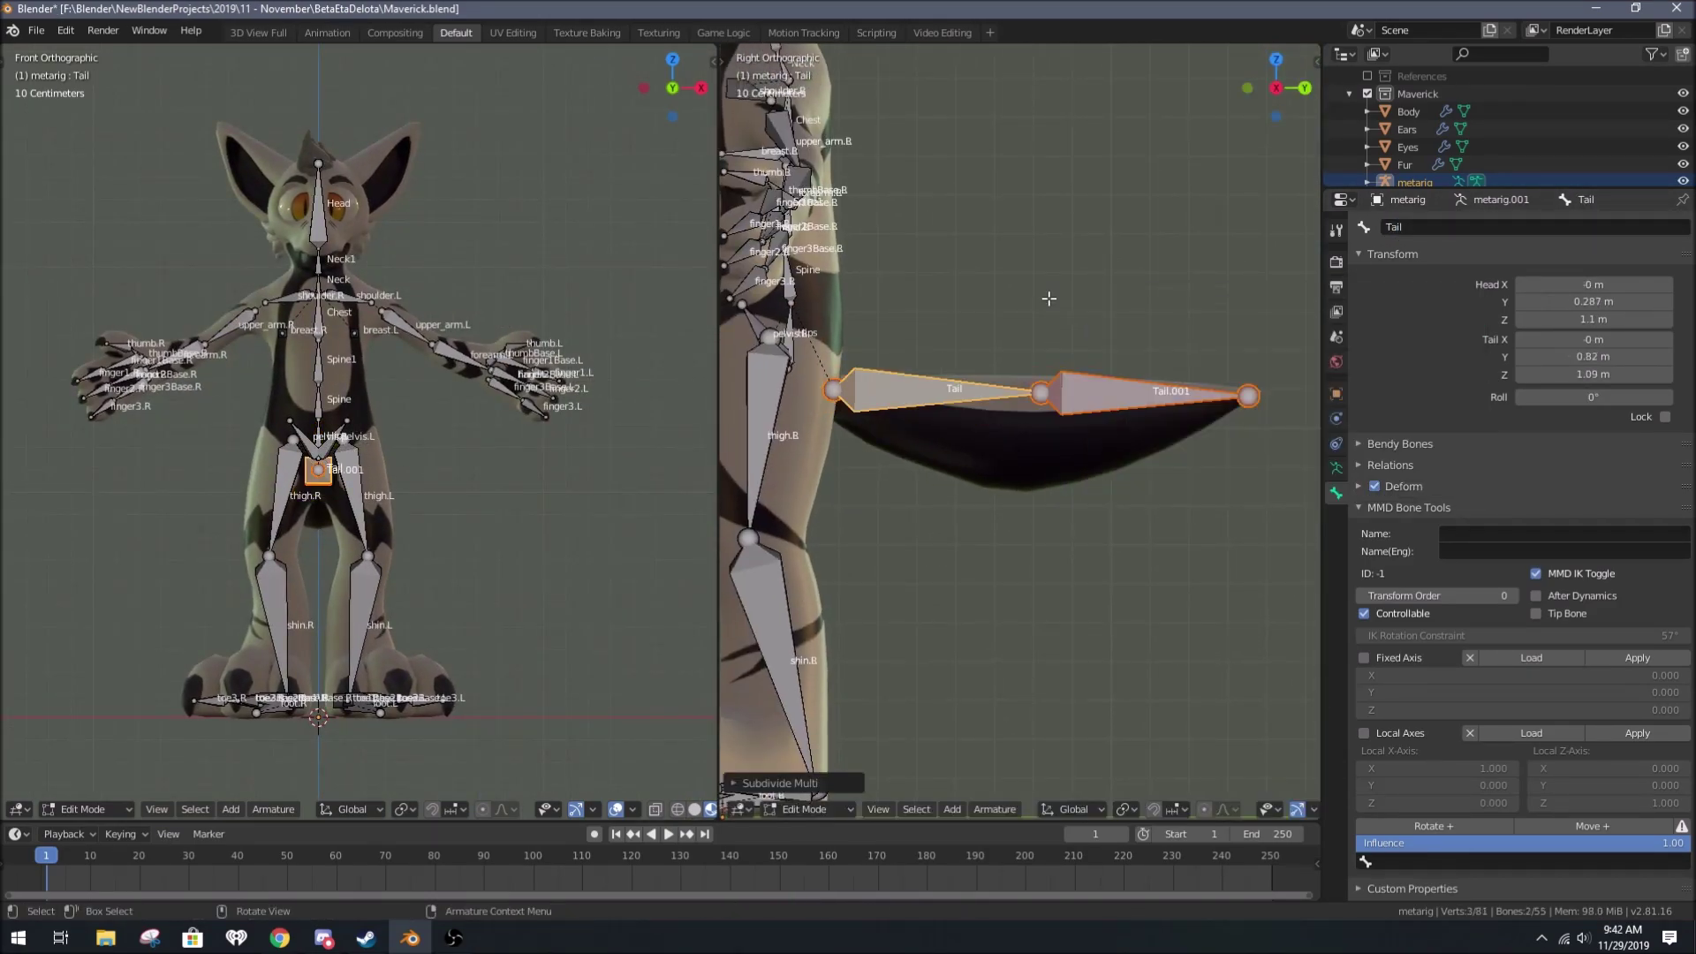
Step: Rename tail bones into the Tail4 and Tail.base chain, then save Maverick.blend
click(1041, 398)
double_click(1473, 229)
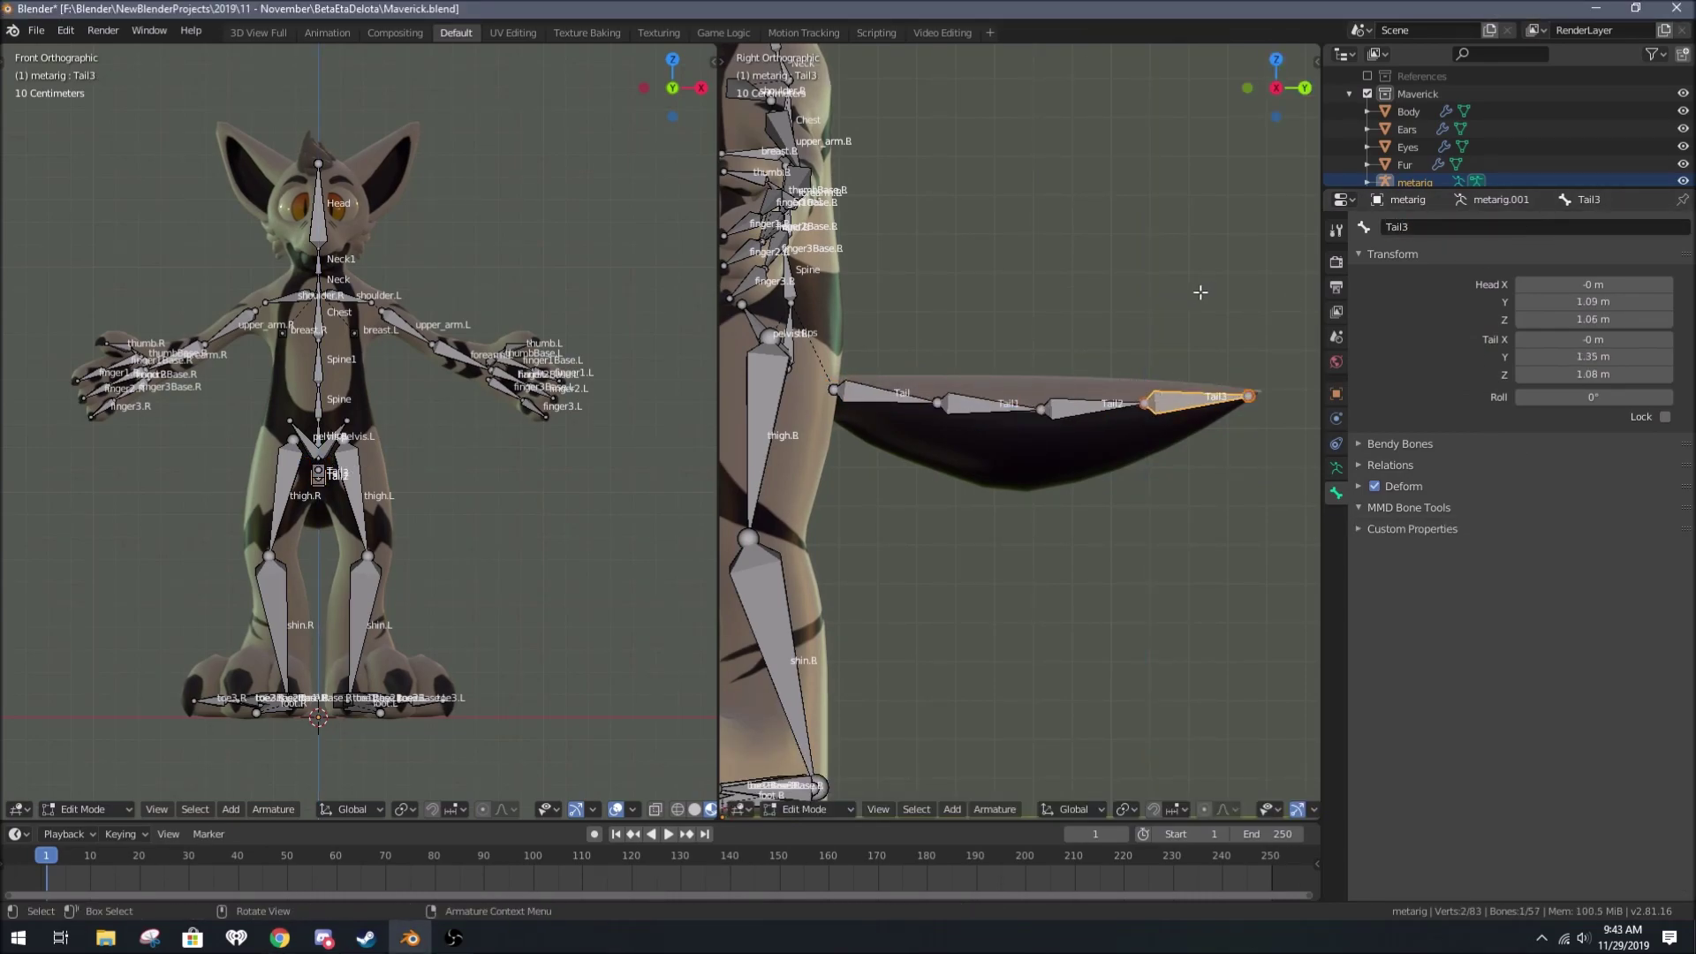
middle_drag(1200, 291, 1148, 371)
double_click(1455, 228)
text(Tail4)
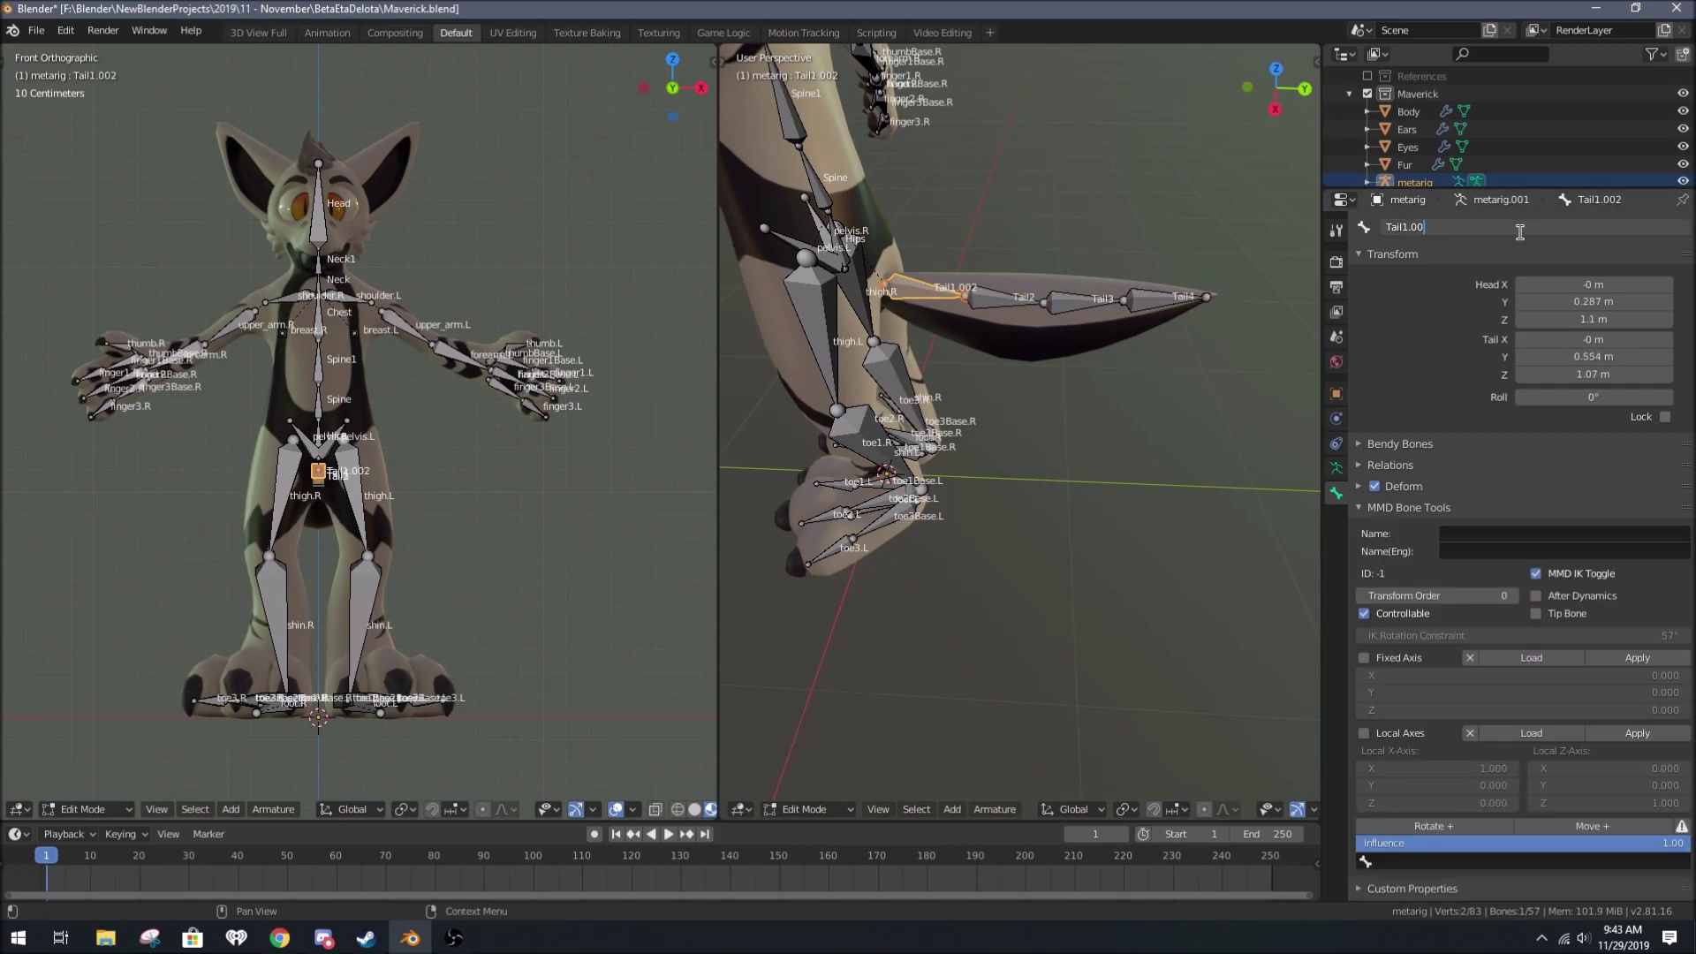
click(1003, 343)
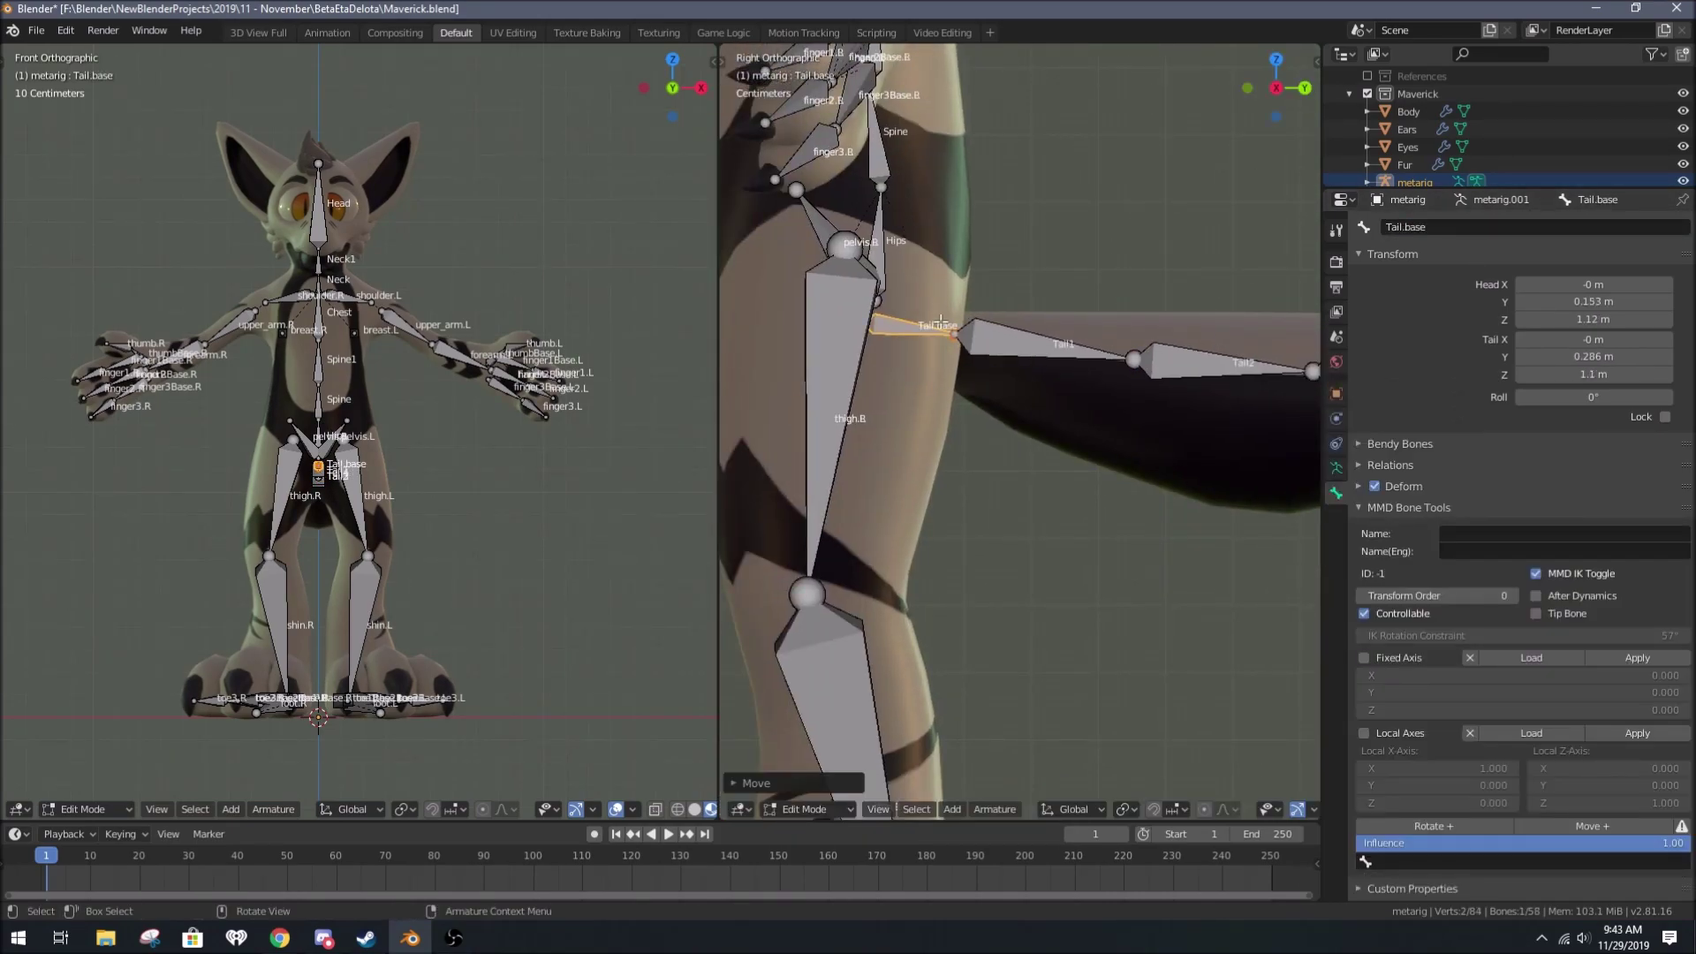
scroll(1104, 354, down, 2)
middle_drag(1104, 353, 1166, 377)
key(ctrl+s)
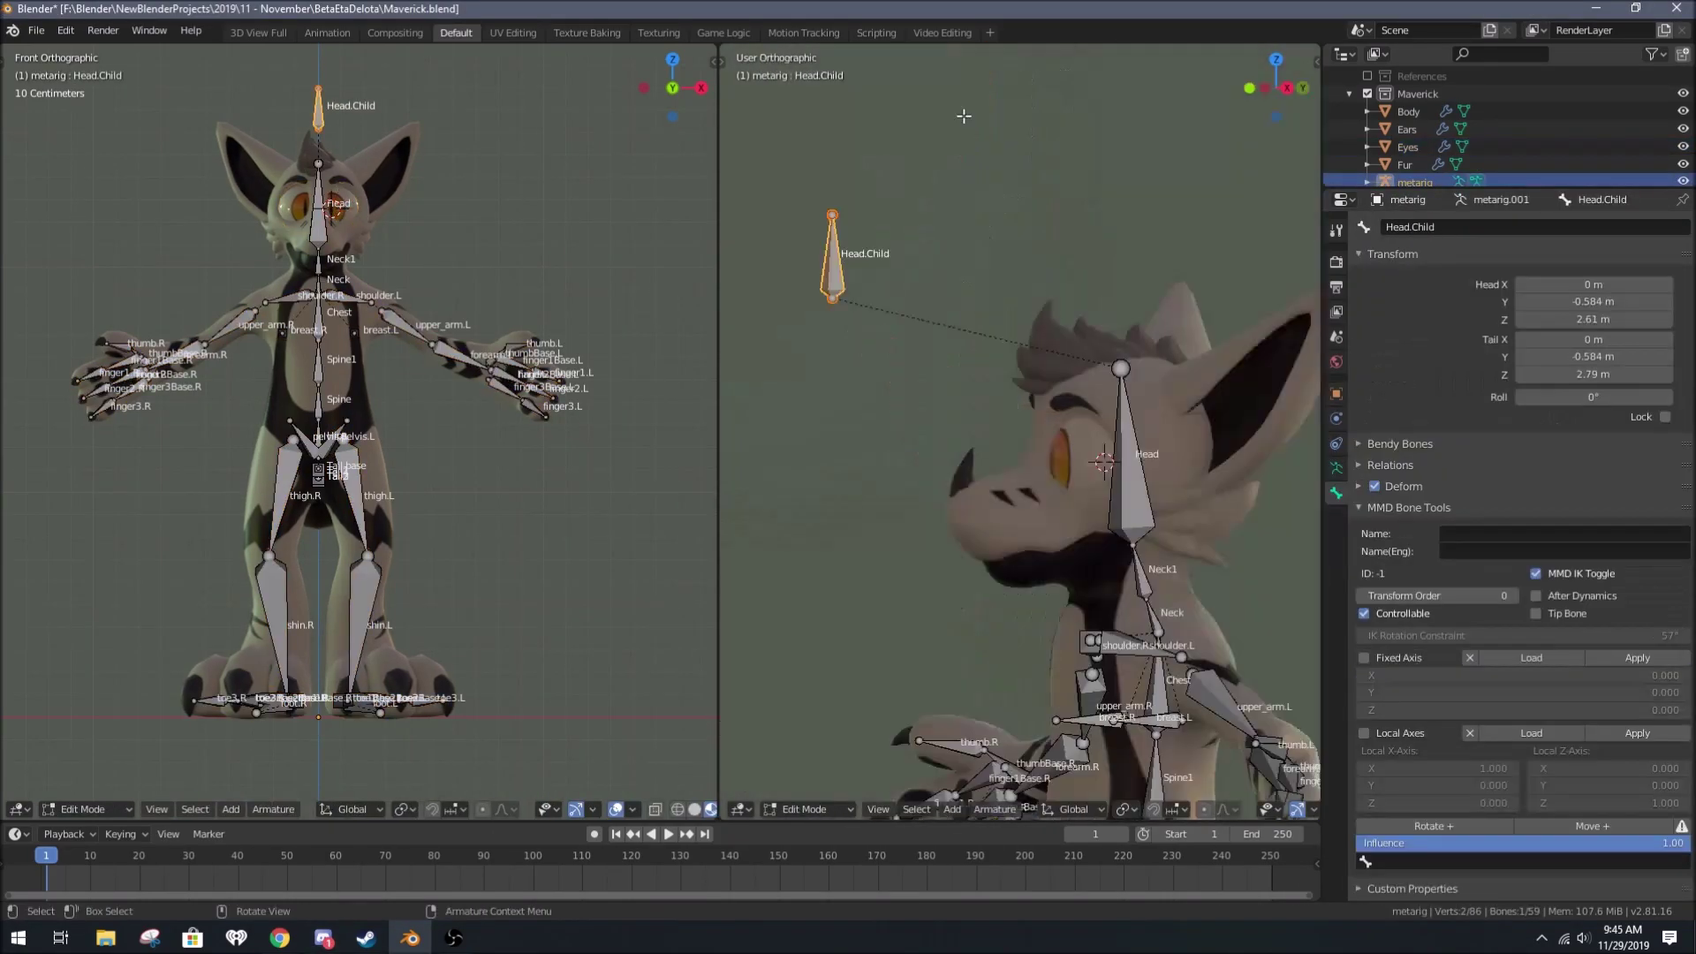
text(Snap Cursor to Selected)
Step: Place the Head.Child bone and subdivide Ear.L into a chain fitted along the ear
key(Return)
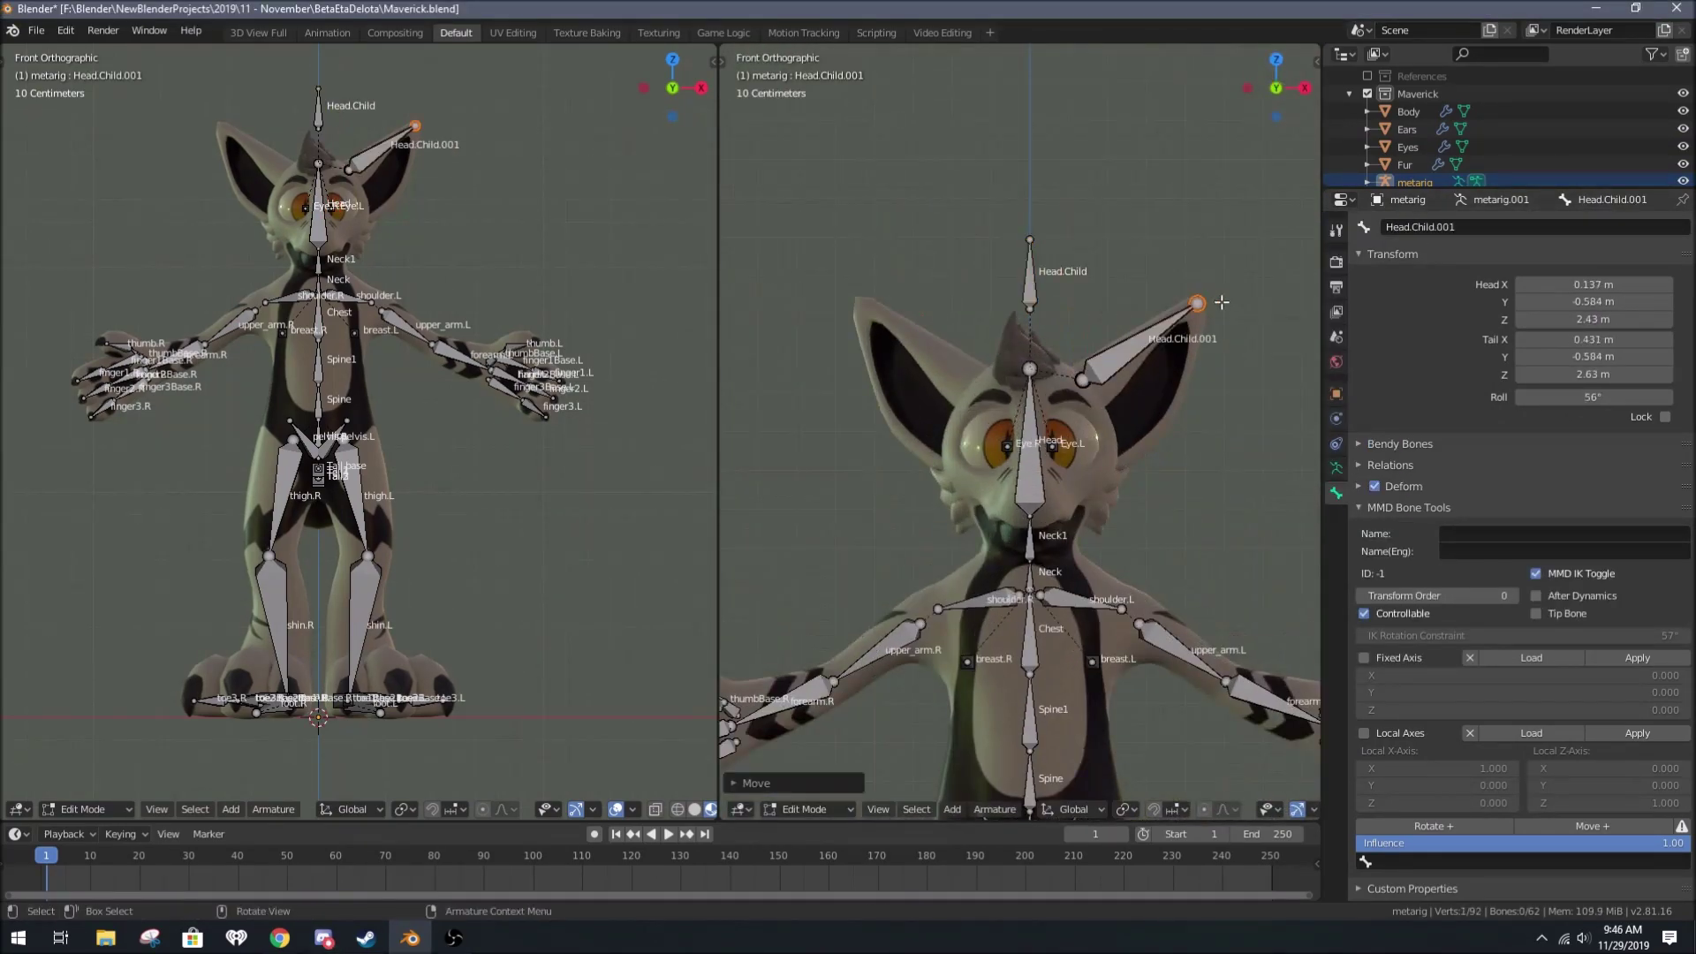
right_click(1144, 345)
click(1149, 347)
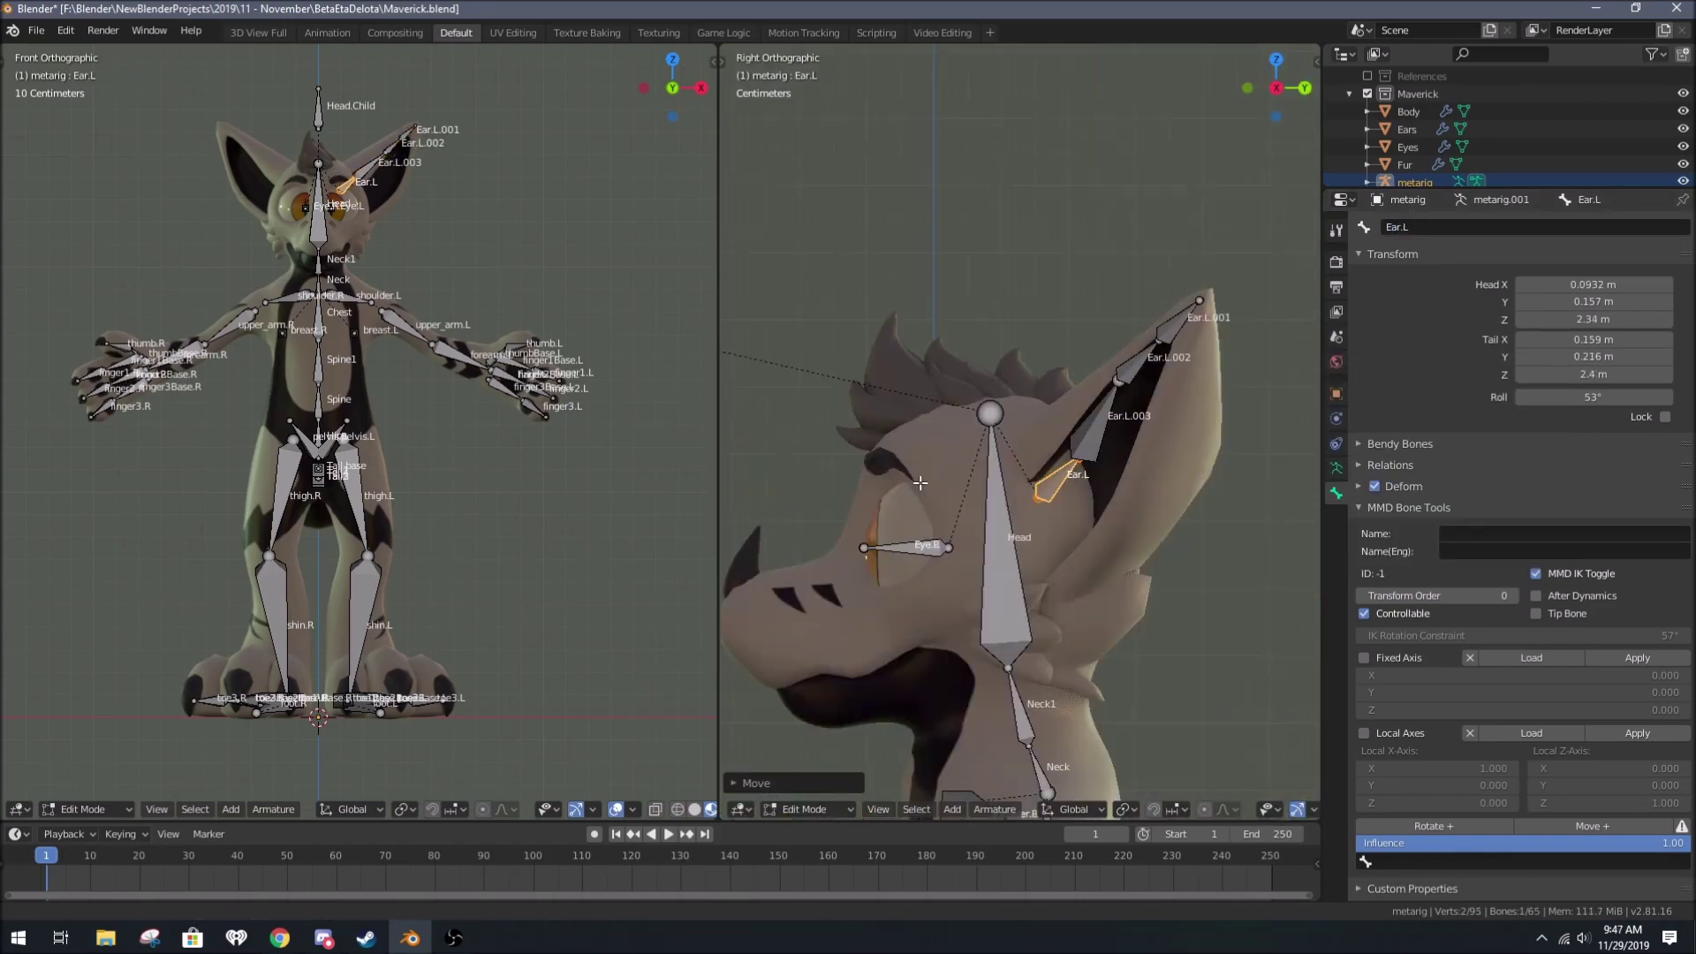
click(1081, 424)
key(g)
click(1081, 424)
click(971, 494)
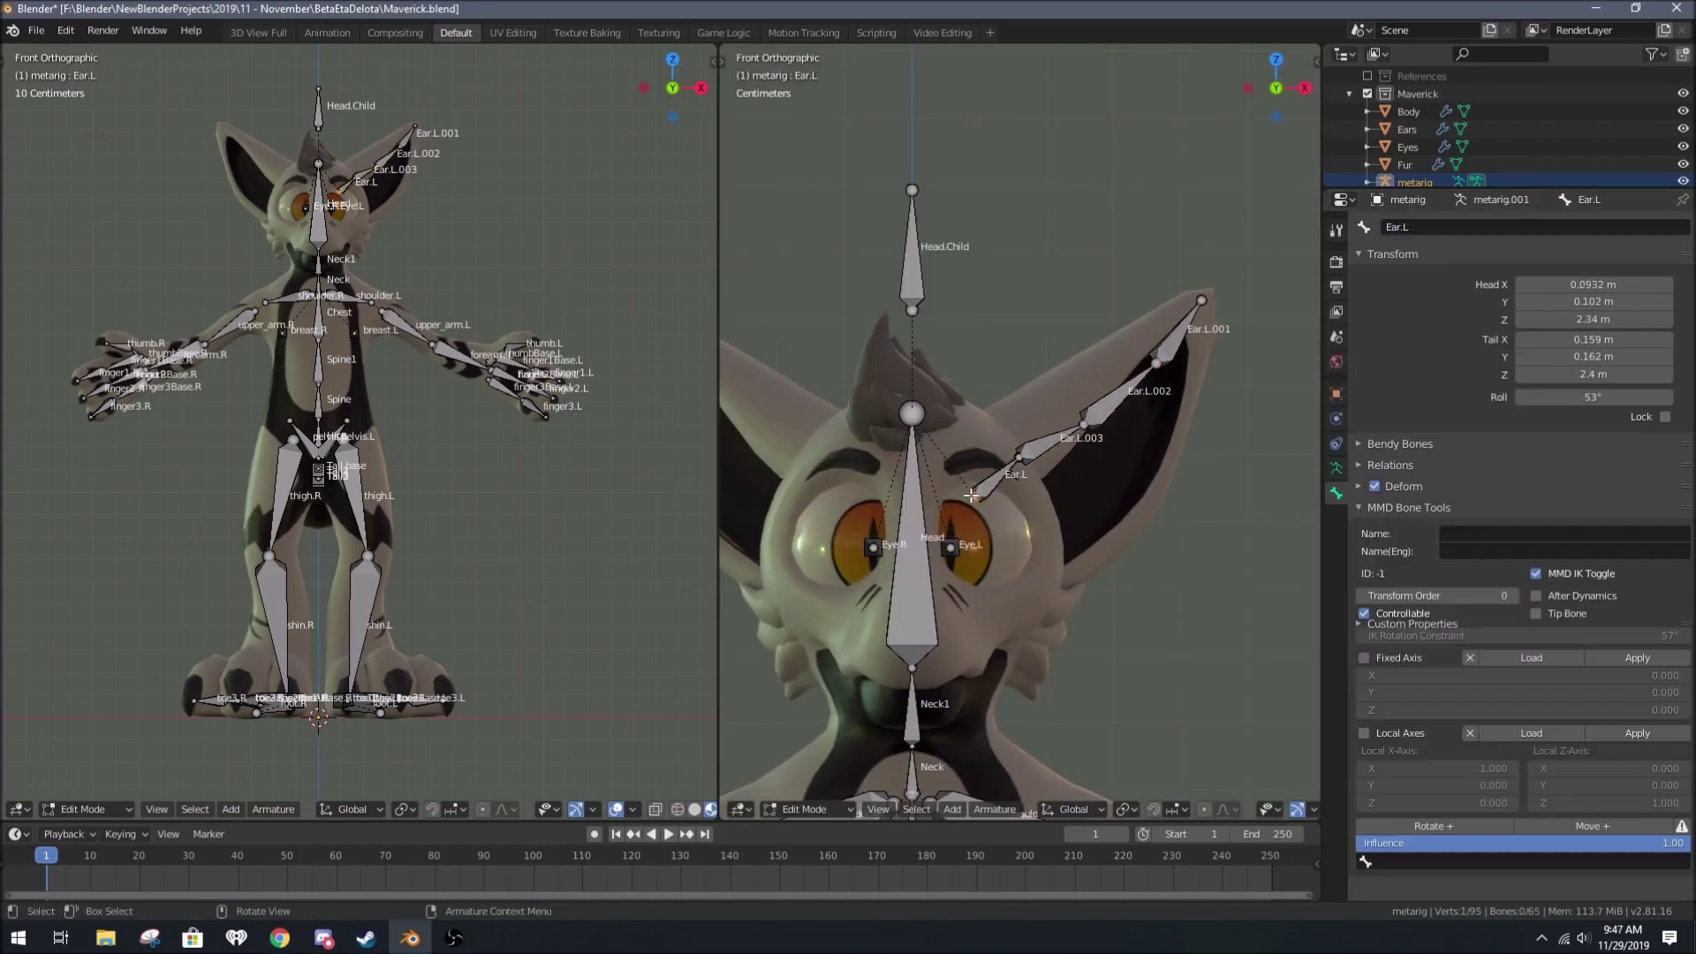
click(1078, 430)
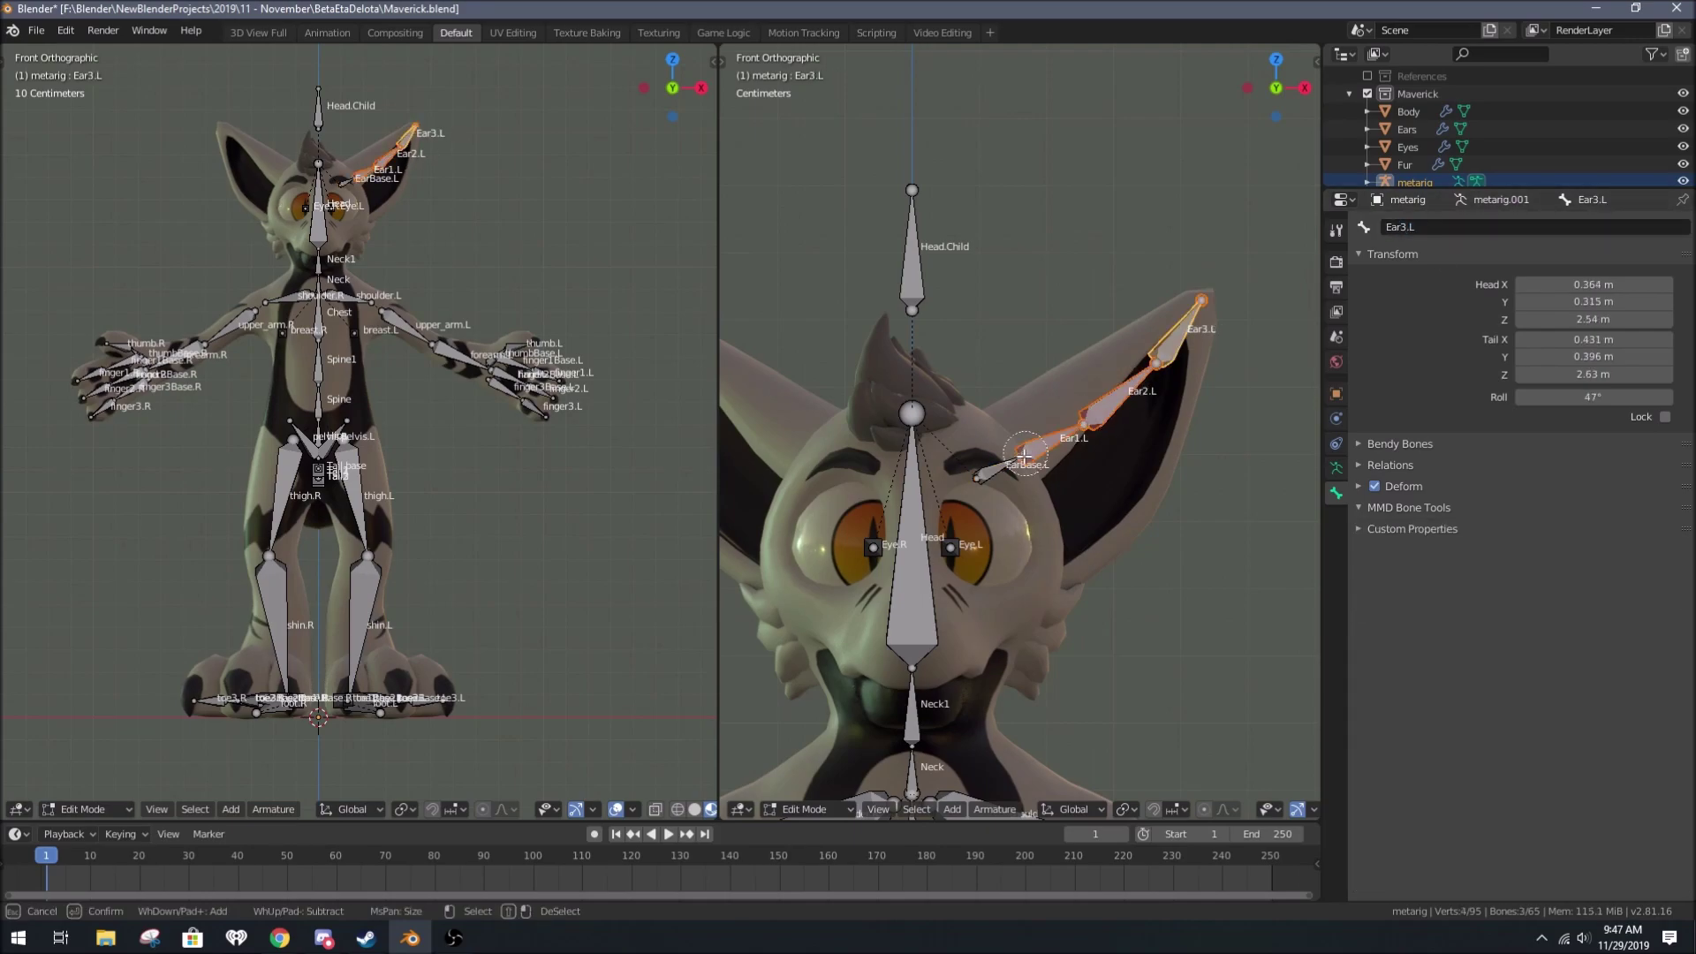
key(Escape)
Step: Rename the muzzle tip bone Muzzle.Tip and duplicate the muzzle bones down to the jaw
click(911, 257)
key(KP_3)
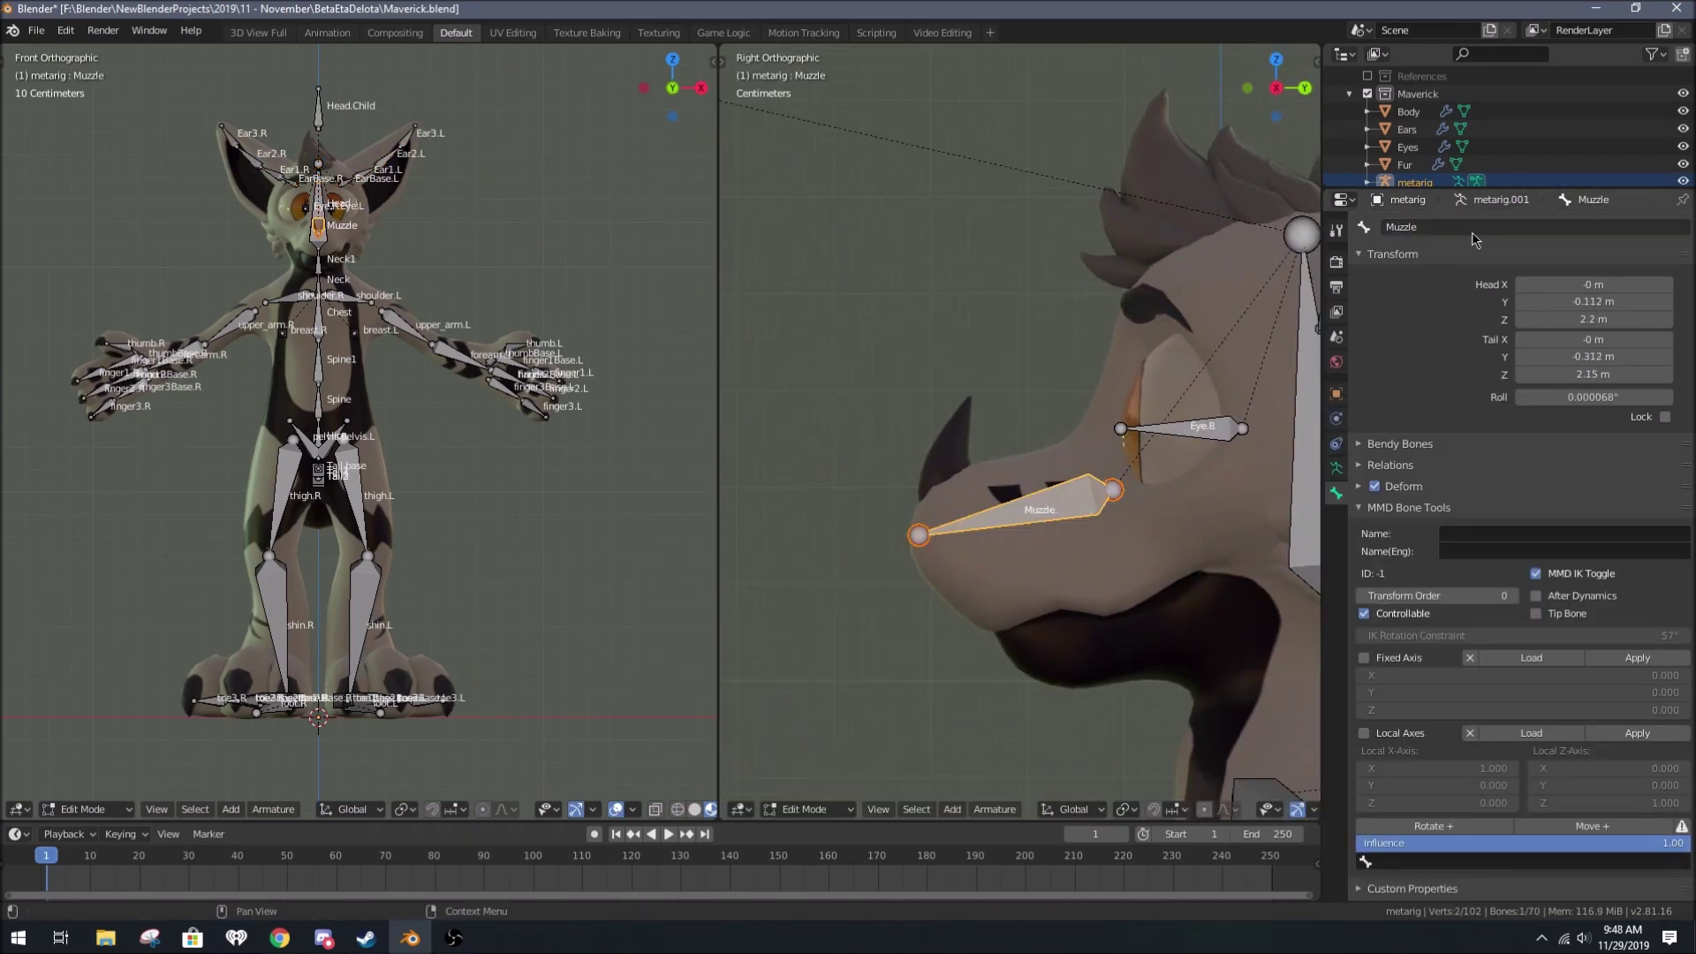
click(1495, 225)
text(T)
key(Return)
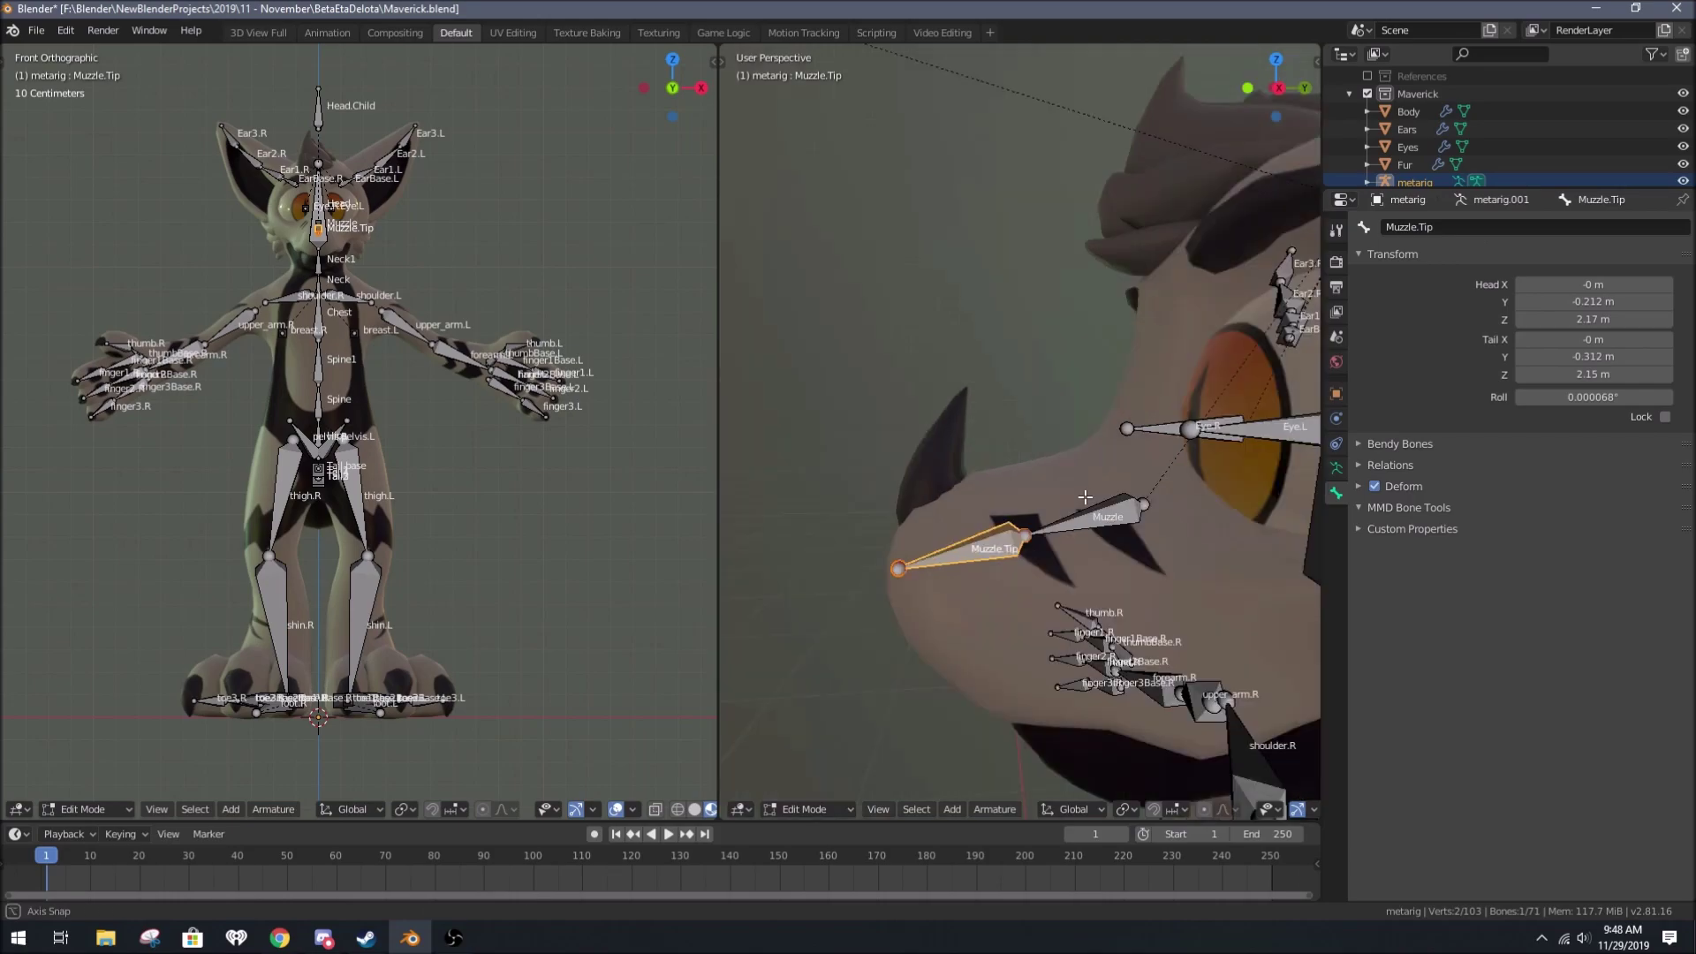
click(954, 471)
key(g)
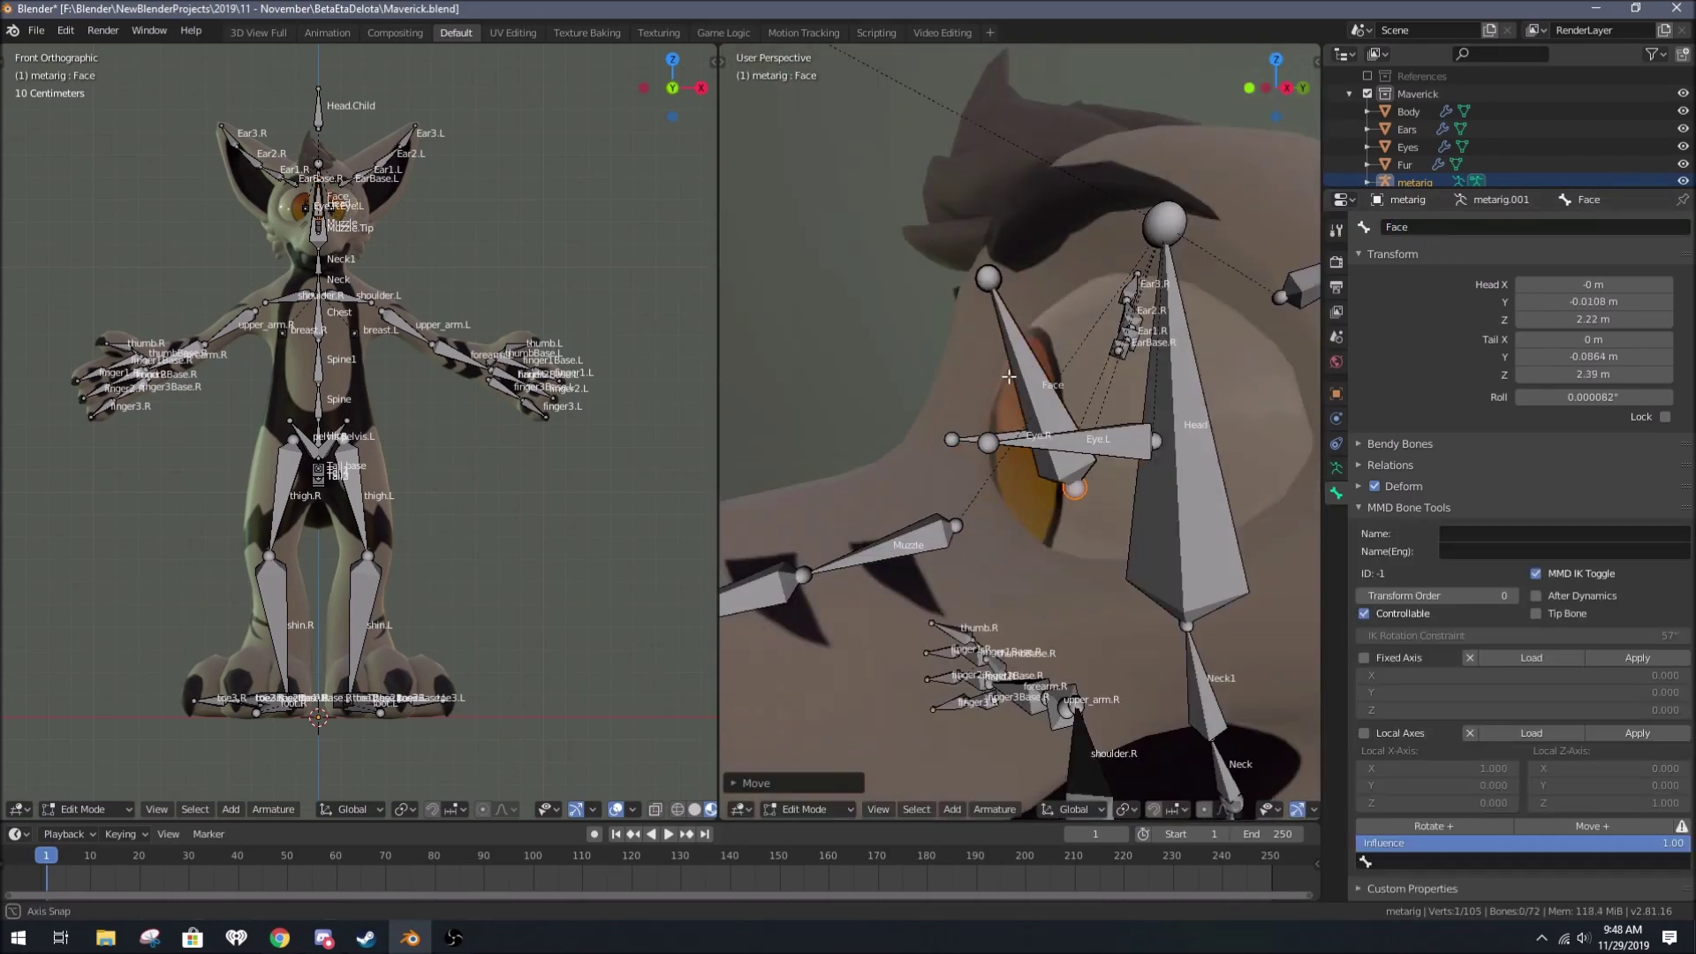
key(shift+d)
click(874, 541)
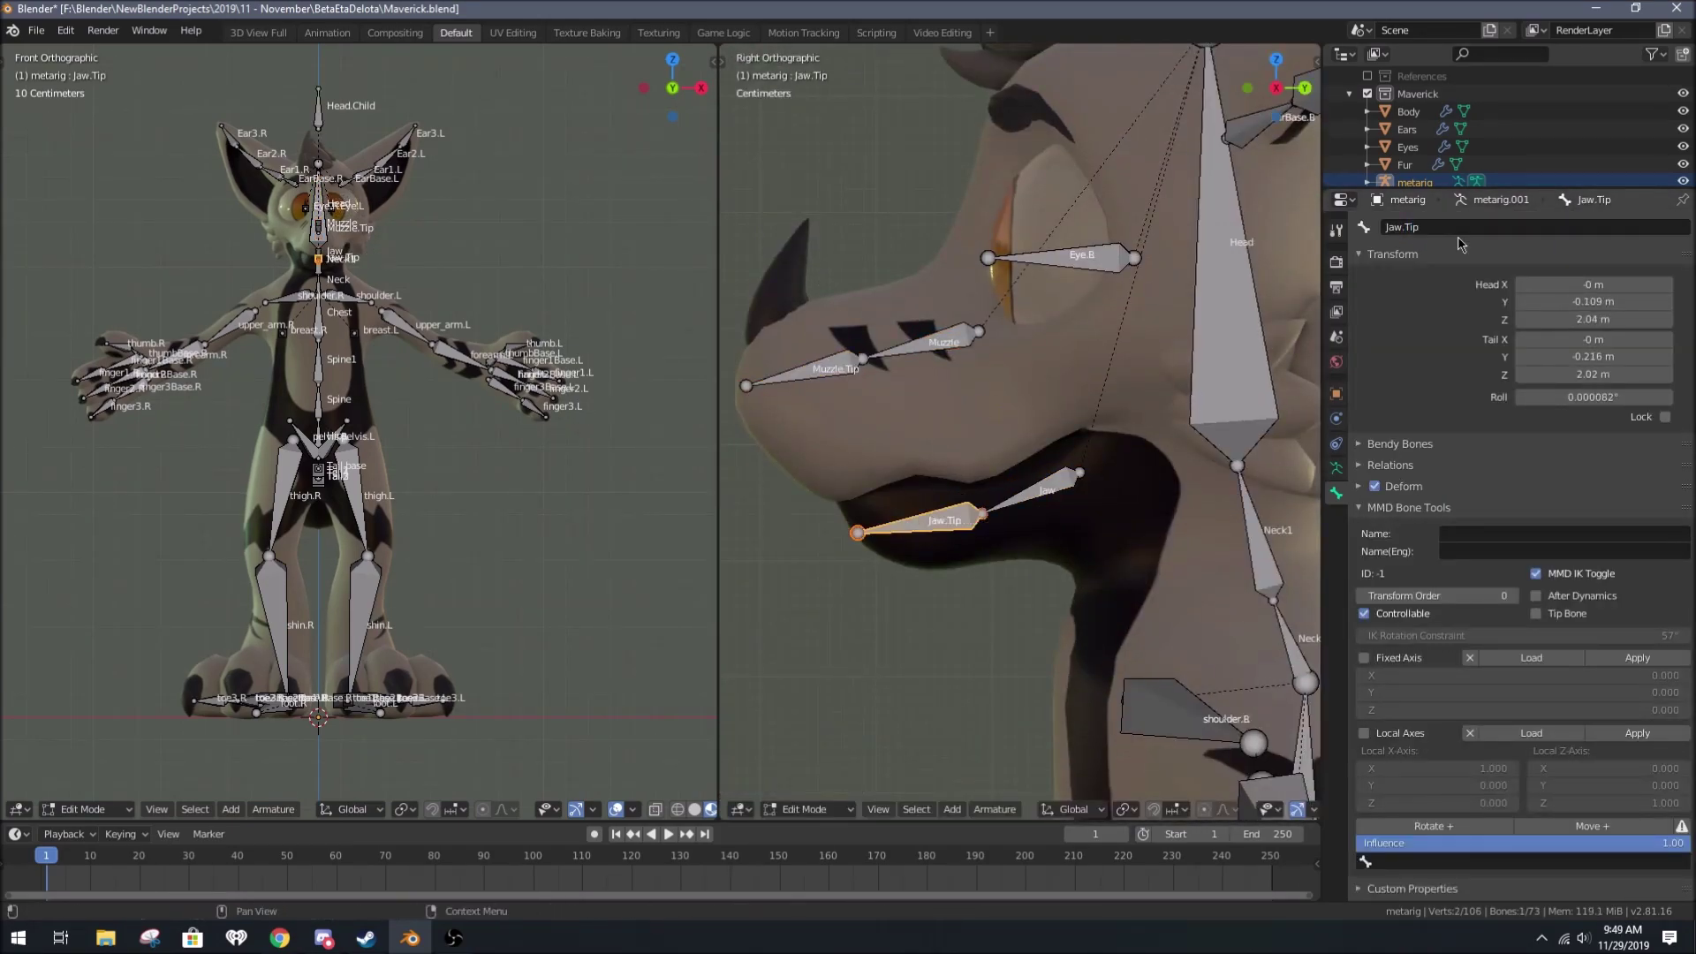
Step: Select linked faces on the Body mesh and edges on the Fur mesh
mouse_move(1016, 397)
middle_down()
mouse_move(1067, 403)
mouse_move(1025, 380)
mouse_move(1032, 433)
mouse_move(972, 397)
middle_up()
key(Tab)
click(1066, 403)
key(Tab)
key(l)
key(Tab)
click(996, 366)
key(Tab)
shift+click(1032, 433)
Step: Switch to the UV Editing layout and show the Body mesh's UVs over its texture
key(s)
click(1032, 433)
key(ctrl+Page_Down)
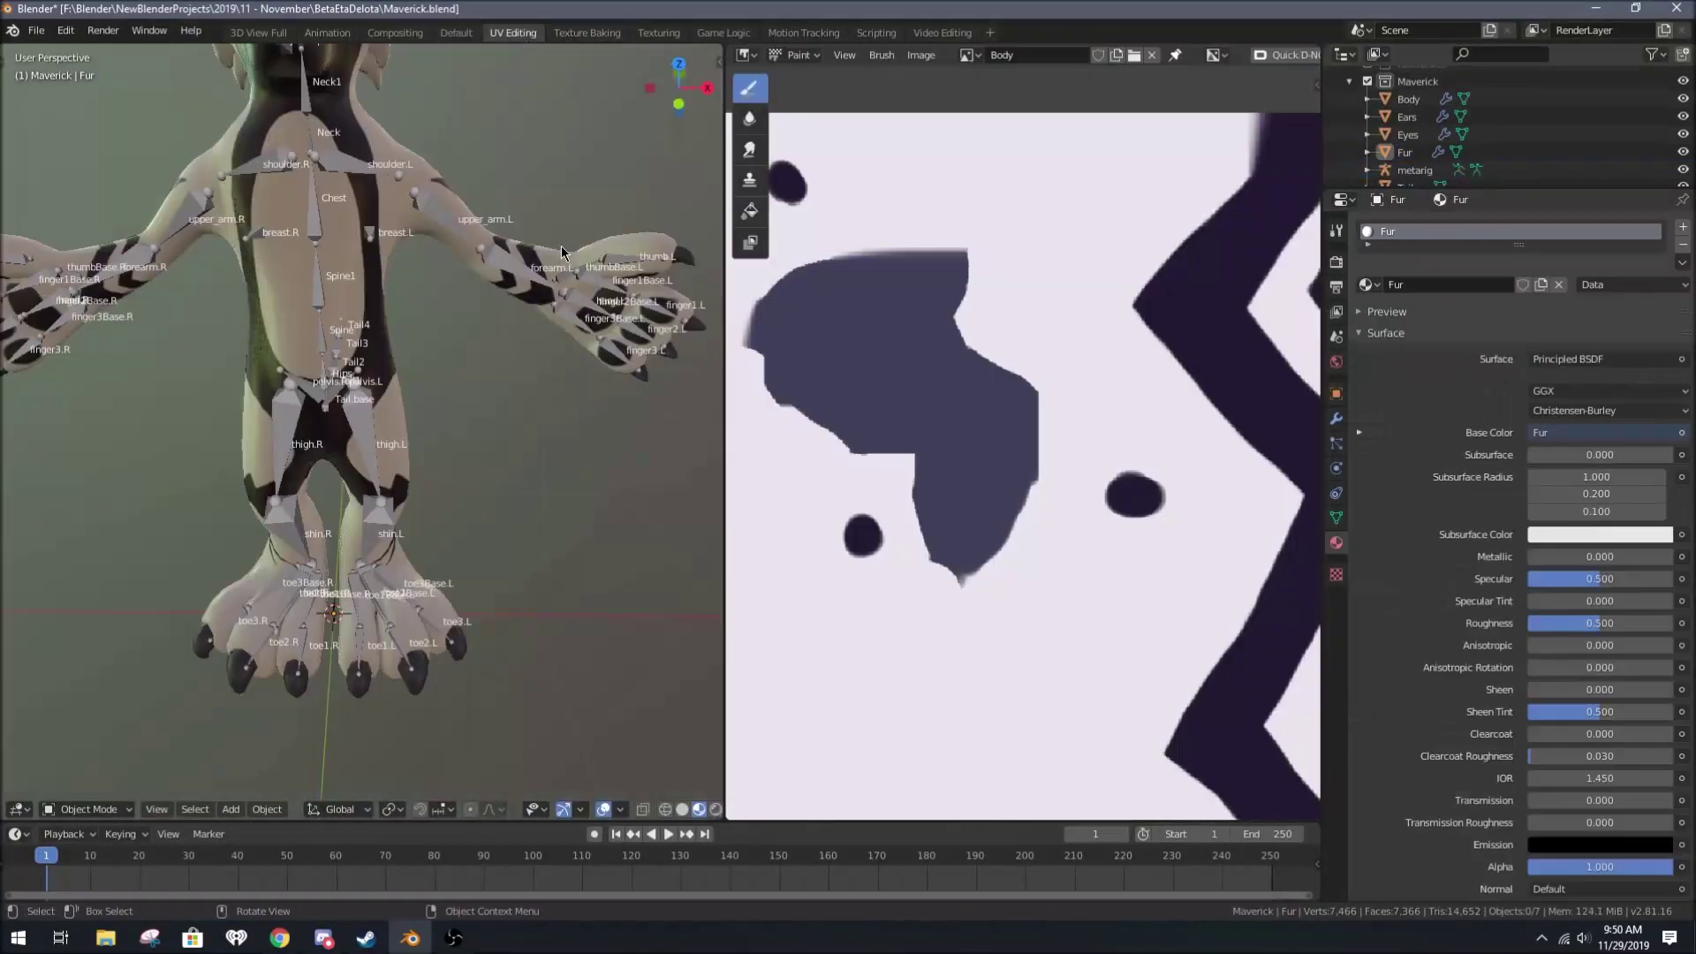
click(560, 245)
key(Tab)
scroll(441, 354, up, 6)
click(747, 55)
Step: Select the muzzle's linked face region, then all Body faces to display their UVs
click(884, 150)
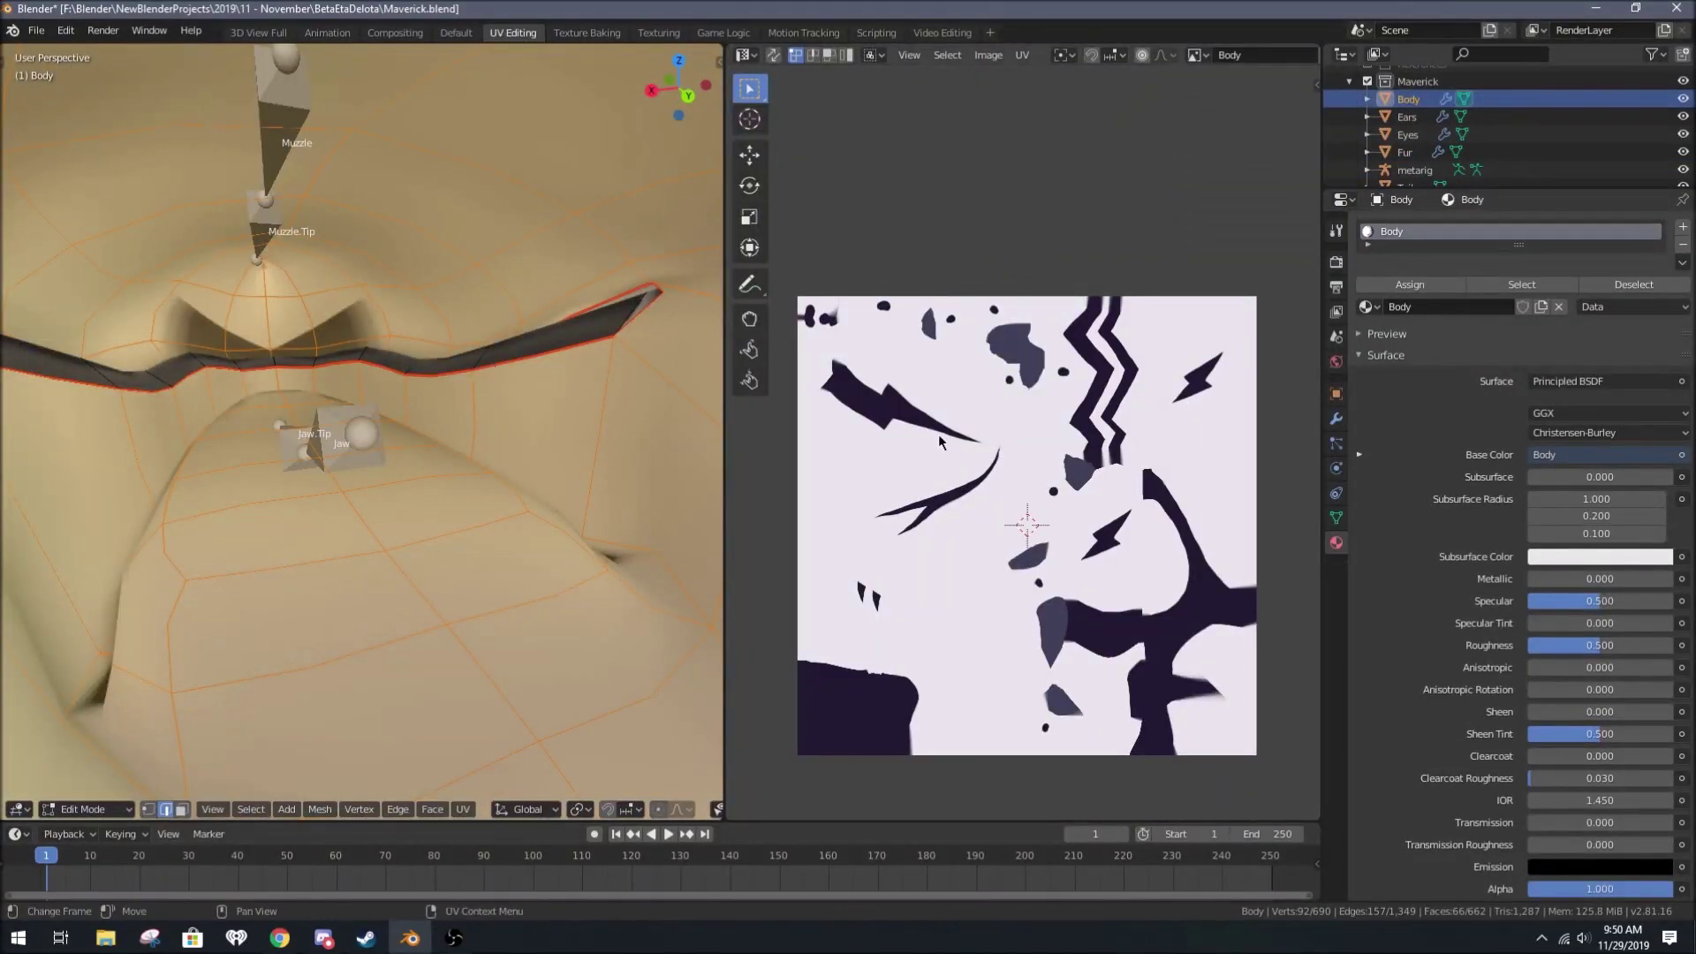
key(l)
click(184, 741)
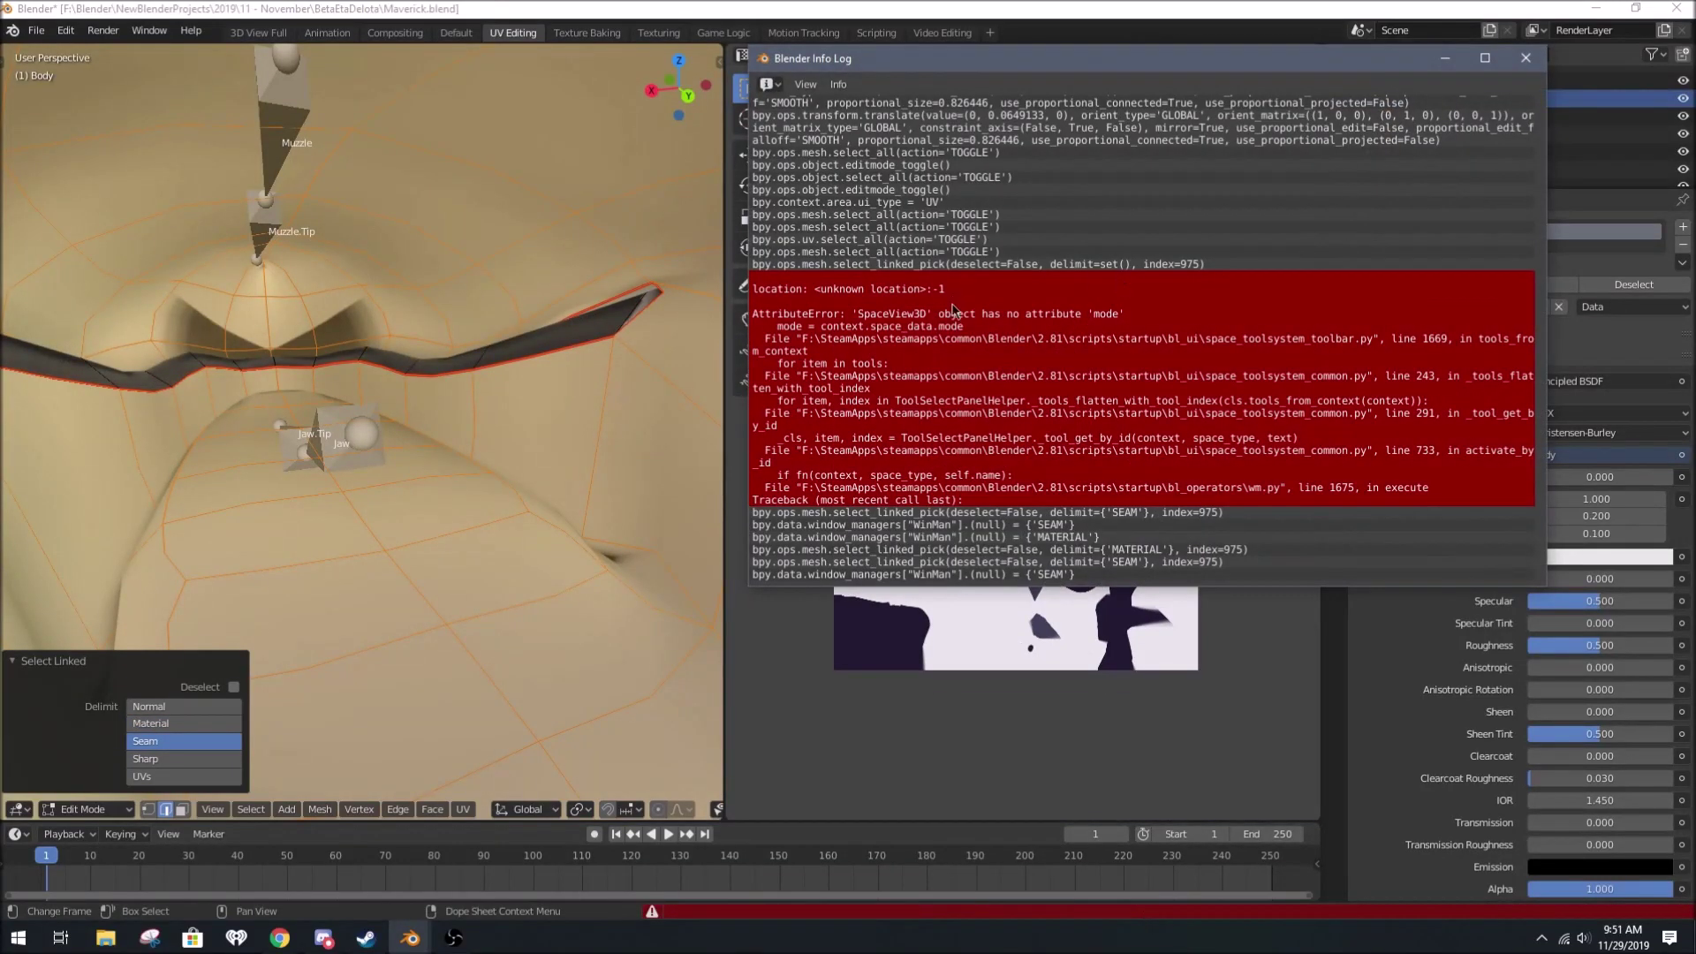
click(442, 530)
middle_drag(398, 530, 415, 521)
key(a)
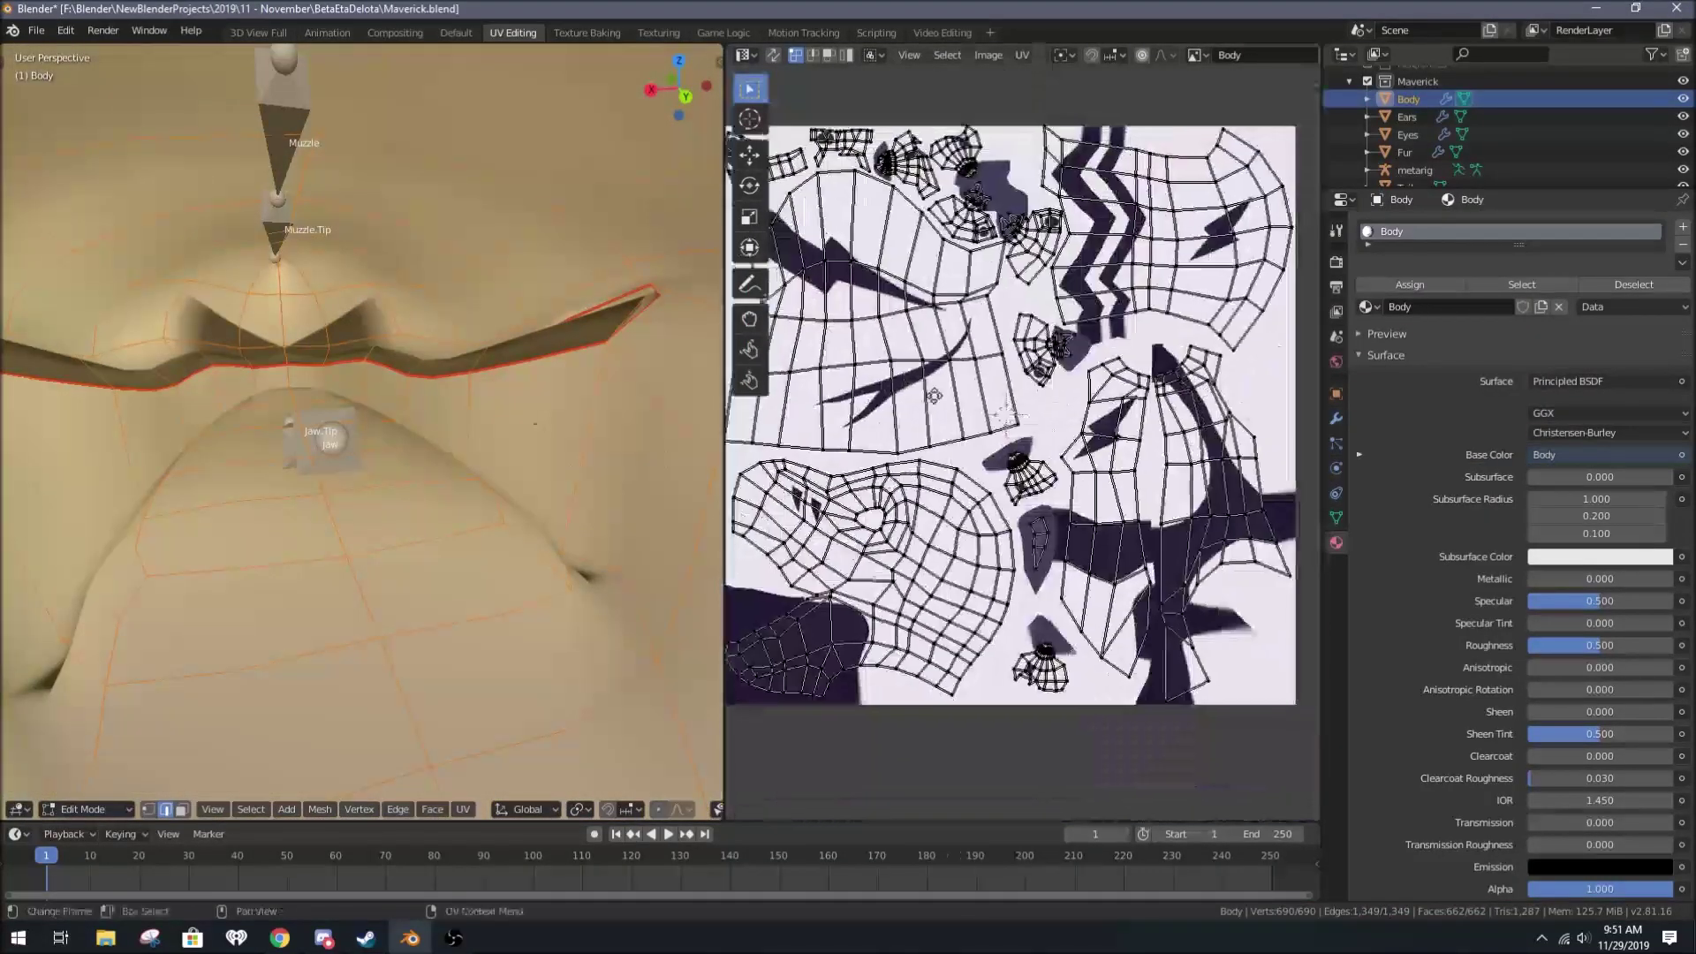
Step: Select all the Body's UV islands and move them to a new position
scroll(892, 287, up, 3)
key(l)
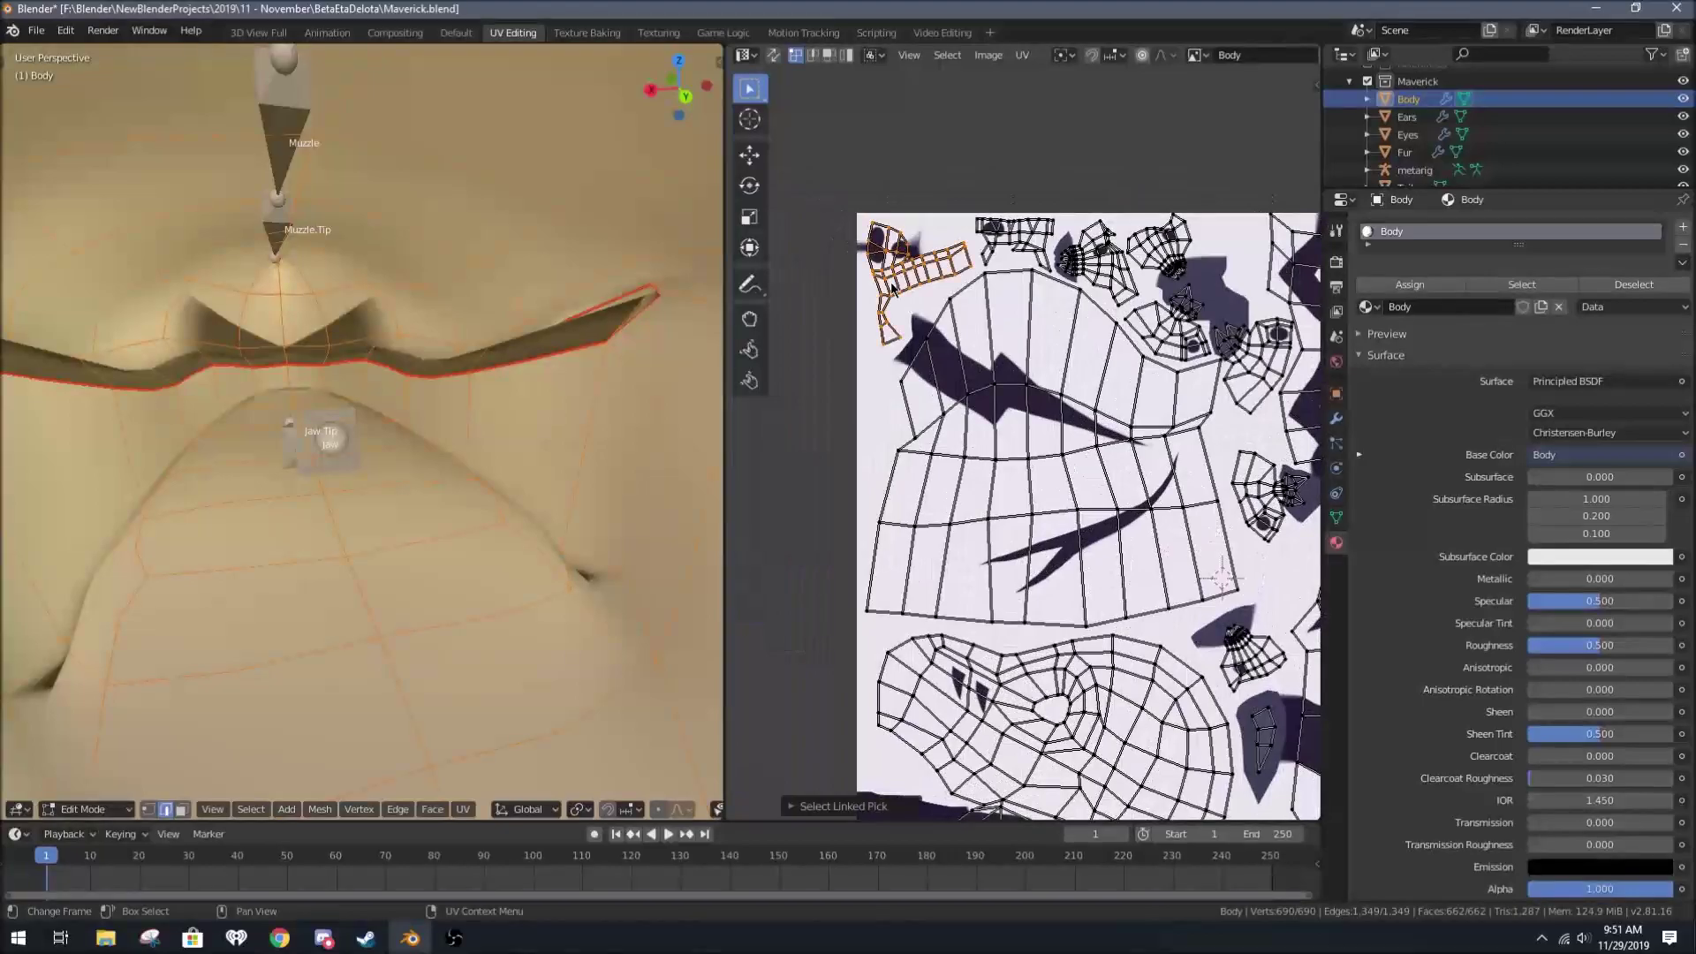
scroll(892, 287, down, 3)
key(a)
key(g)
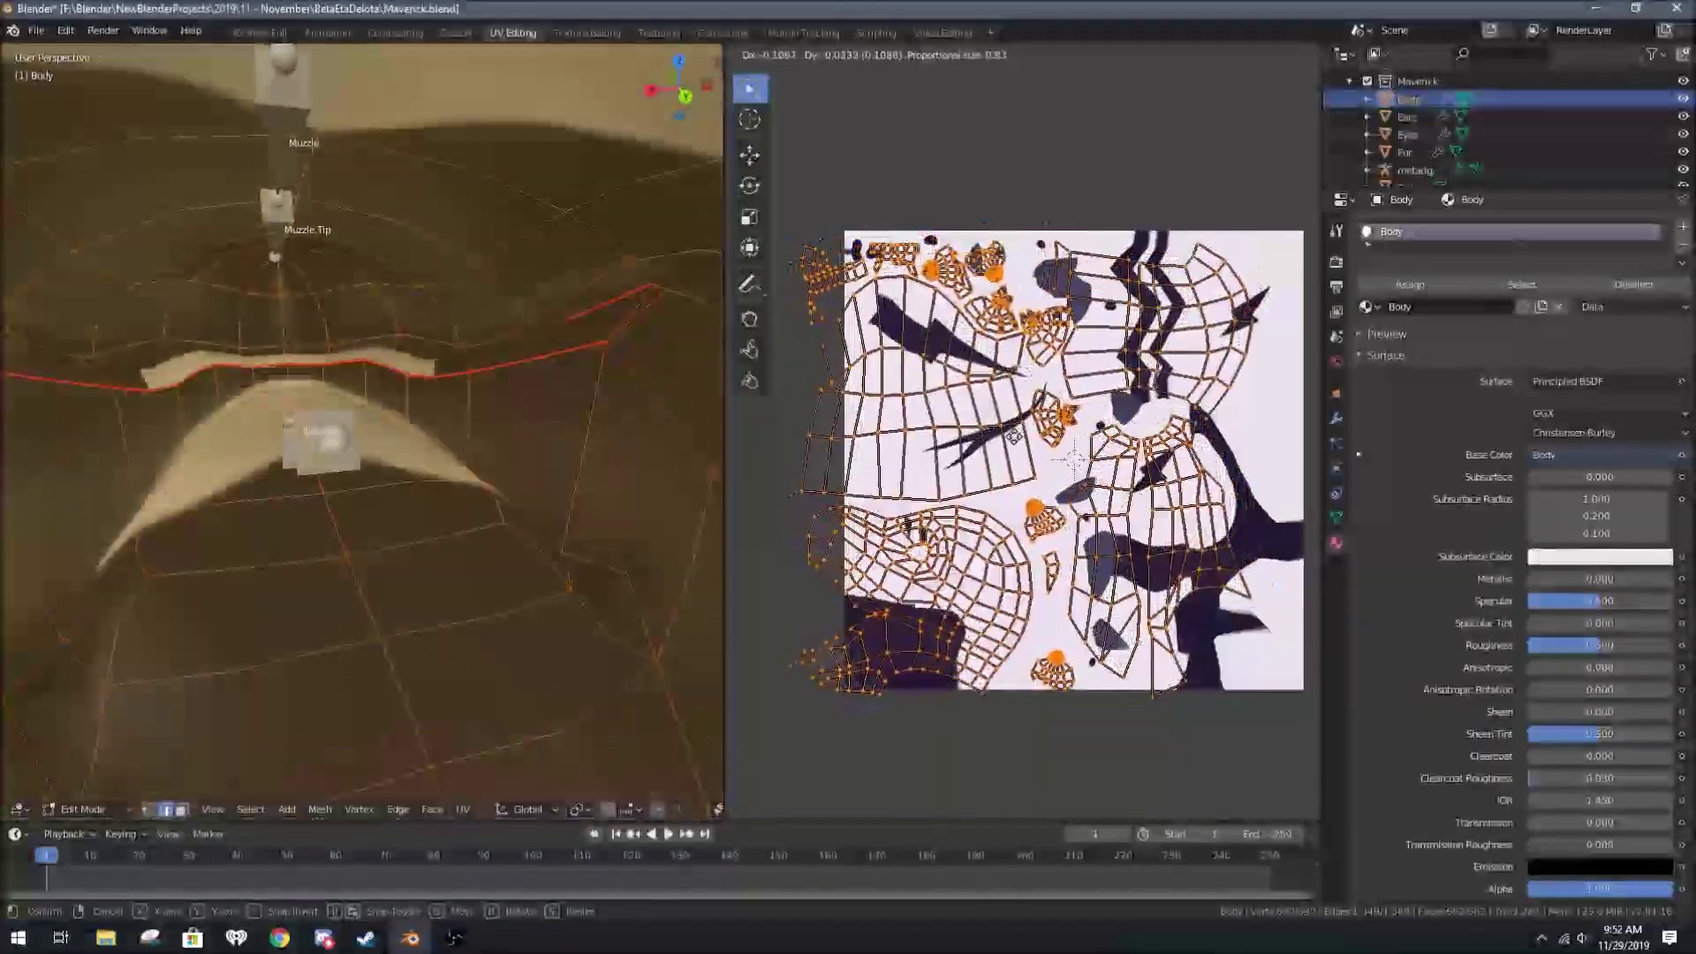
click(1043, 402)
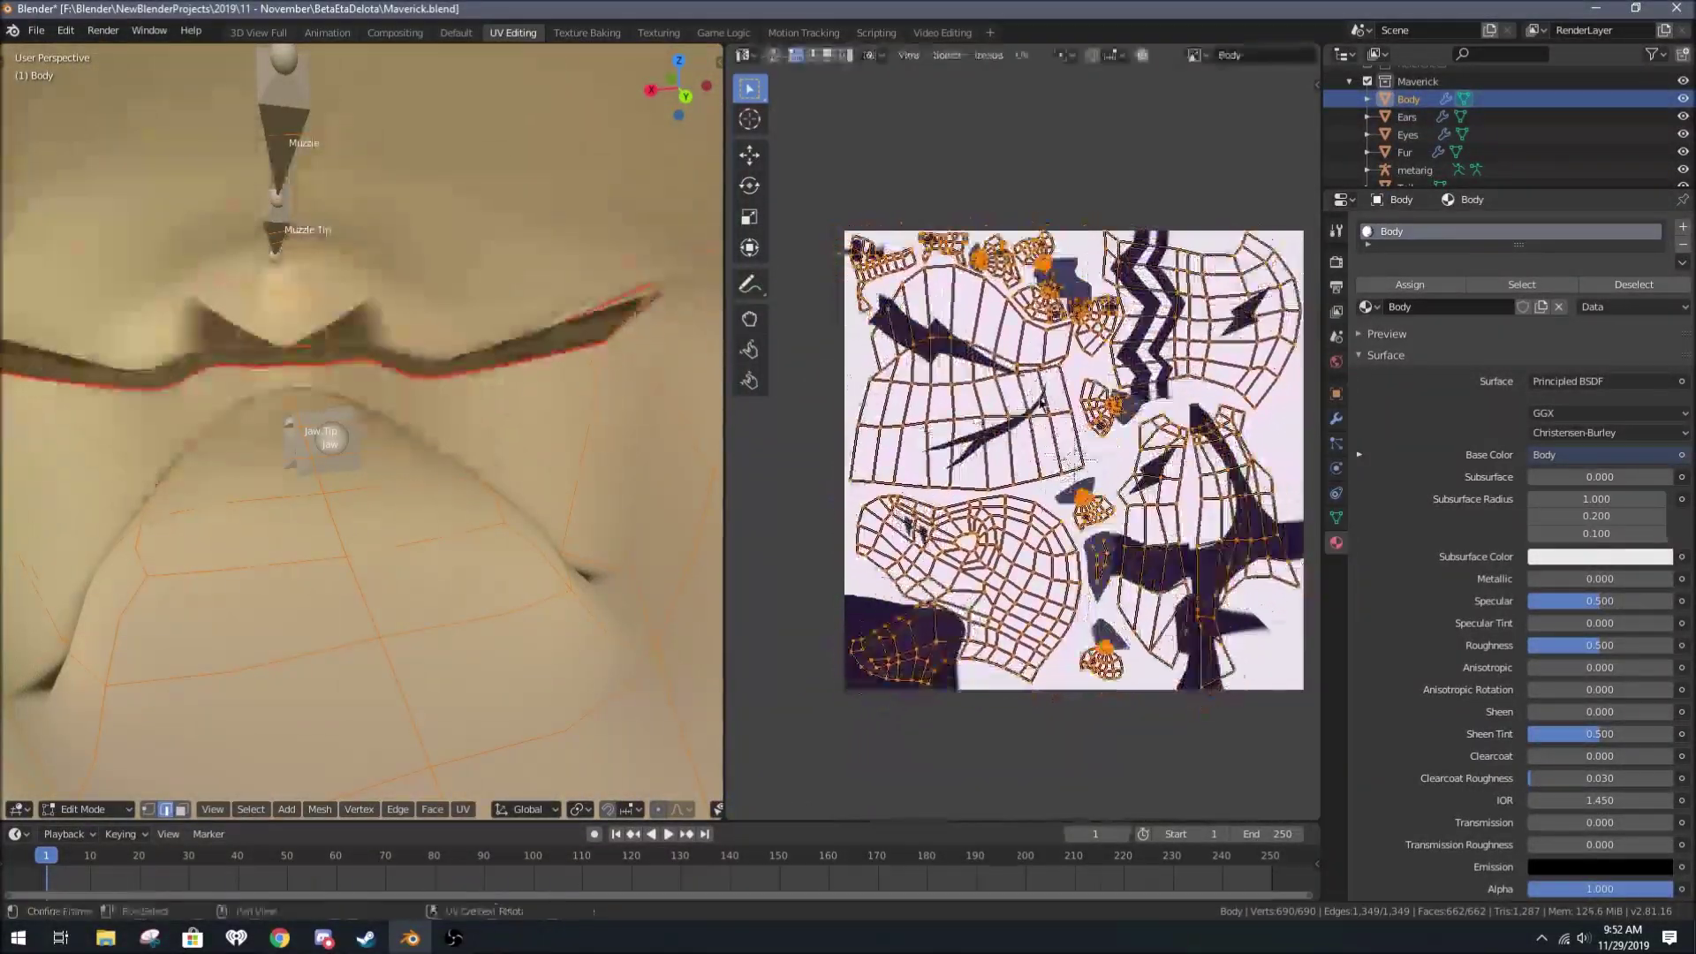
Step: Try moving the top-left UV island, then undo the UV island moves
key(l)
key(g)
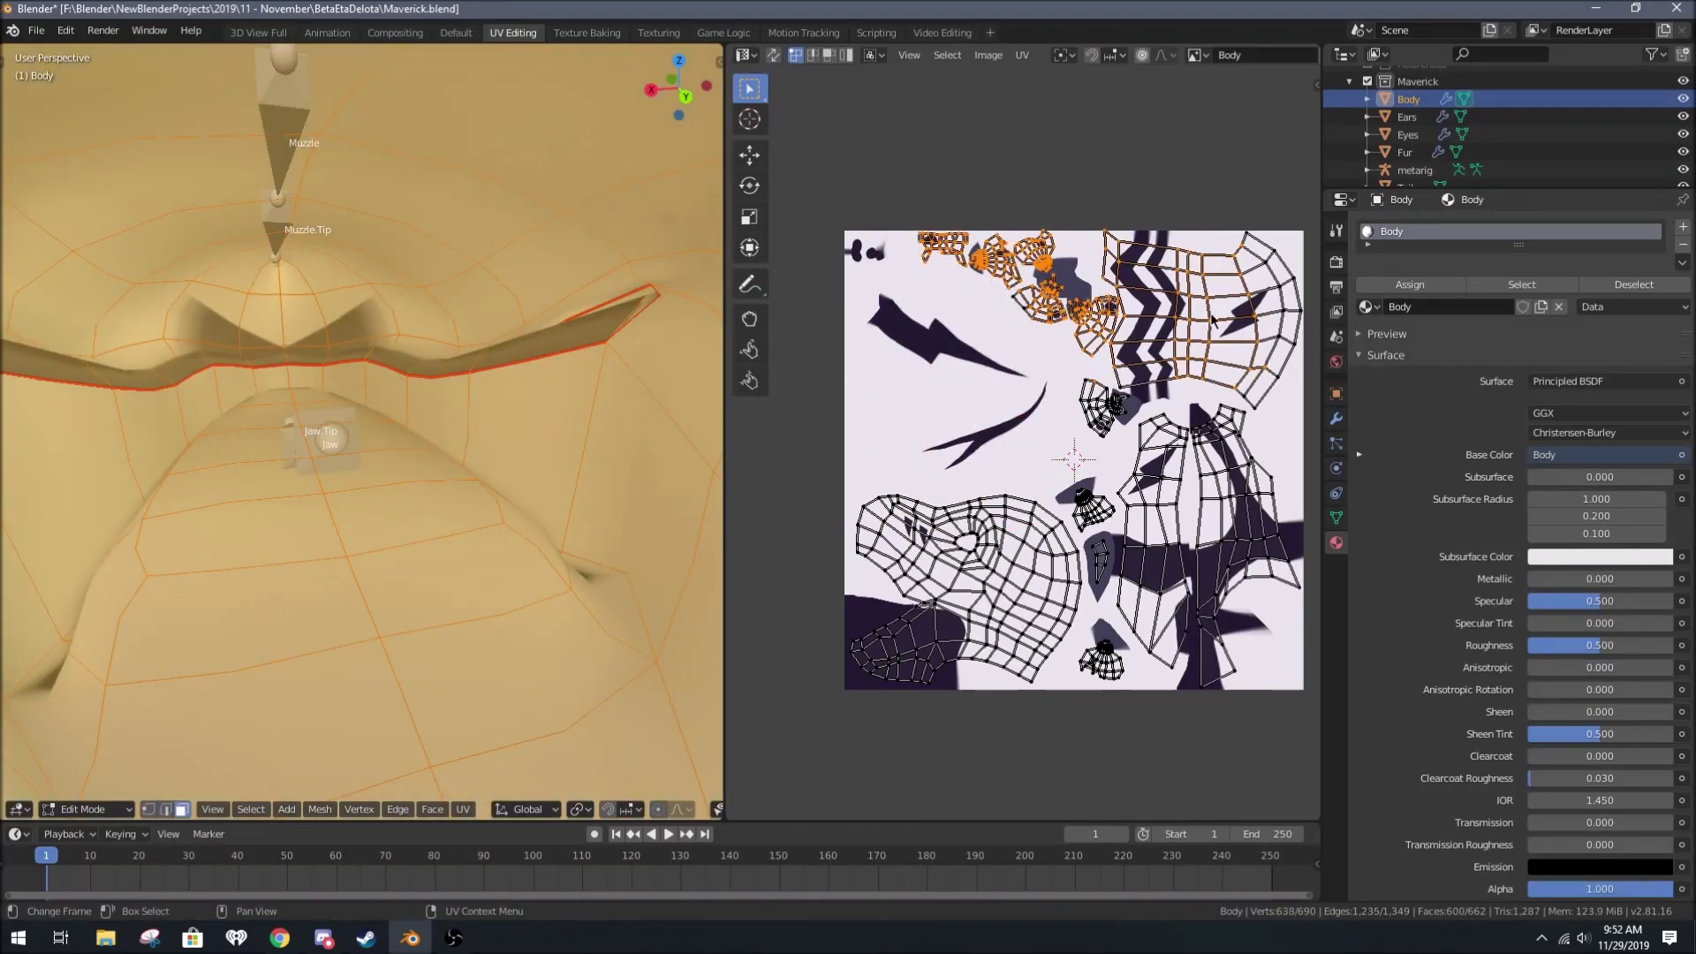
scroll(1139, 469, down, 3)
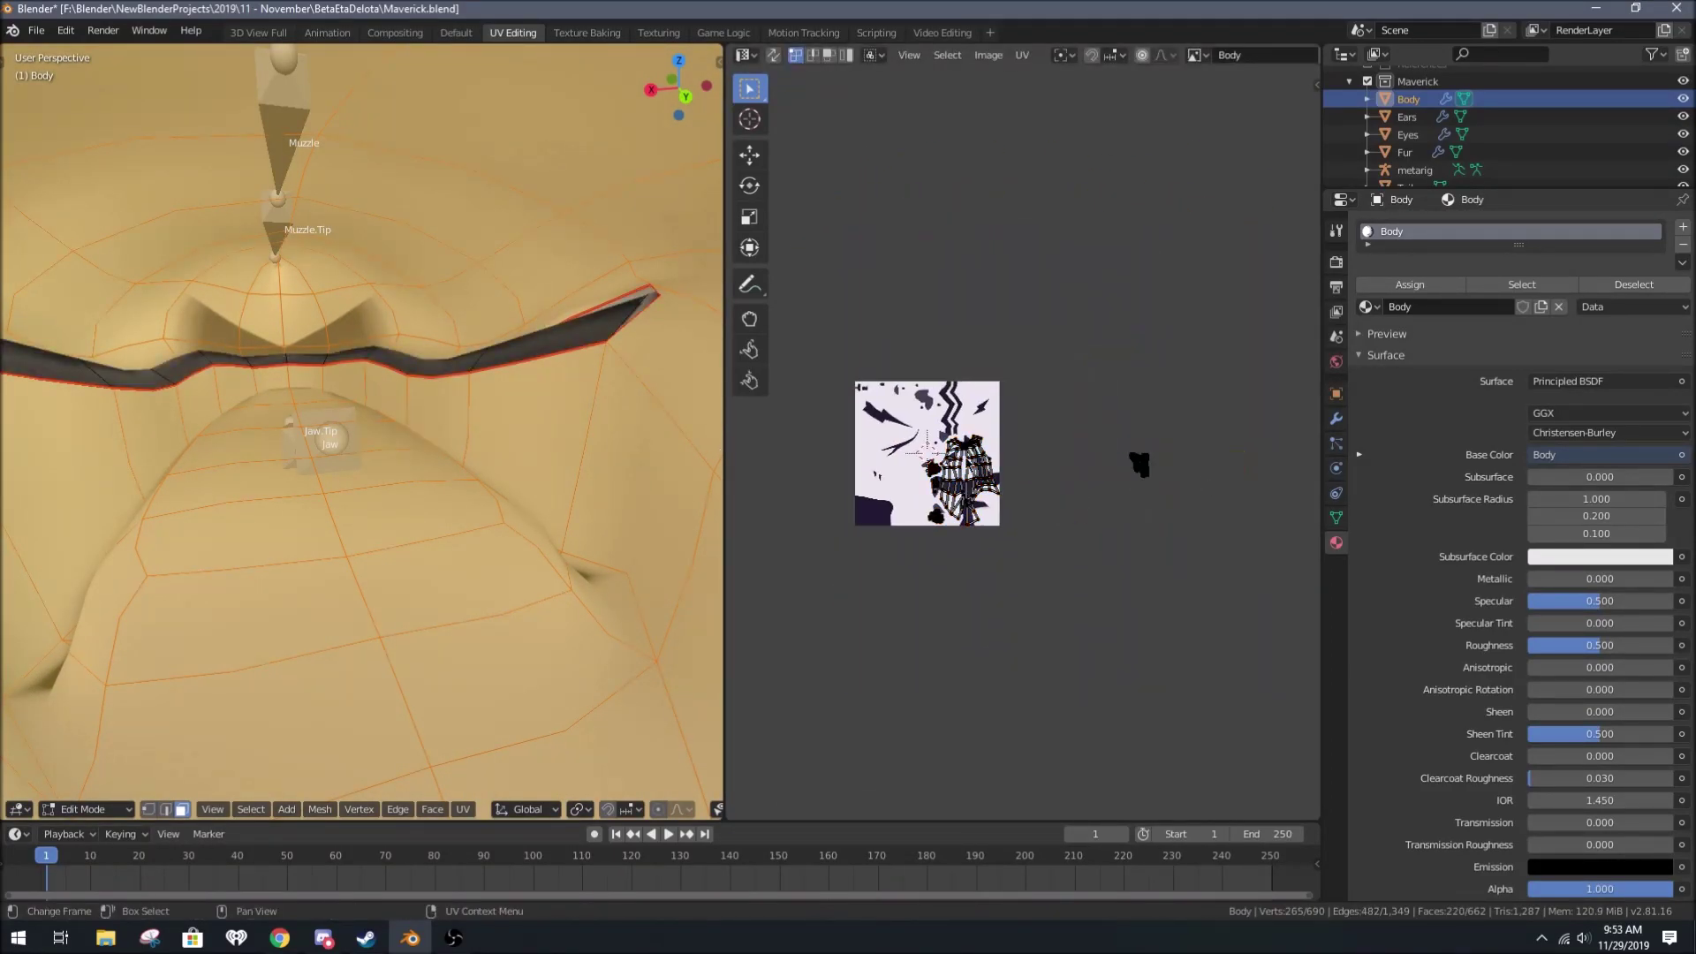
key(ctrl+z)
scroll(971, 397, up, 5)
Step: Paint the mouth's UV island pink in the image editor's paint mode
click(799, 55)
click(795, 95)
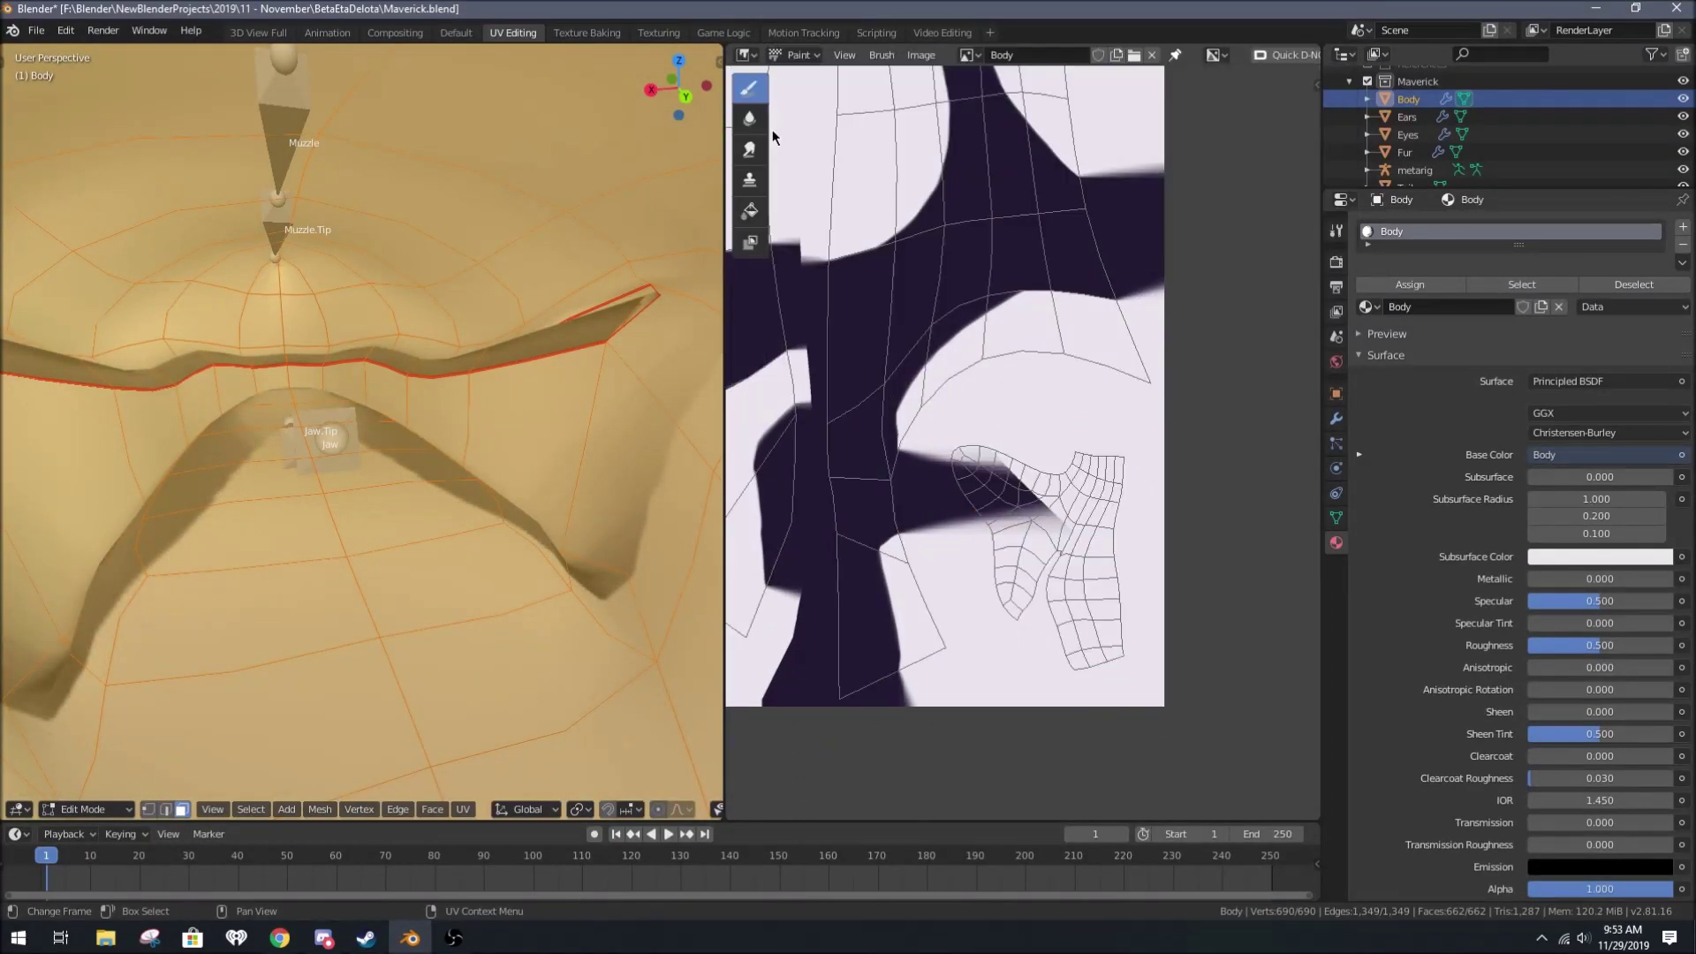
right_click(1100, 510)
click(1226, 347)
drag(1051, 450, 1105, 618)
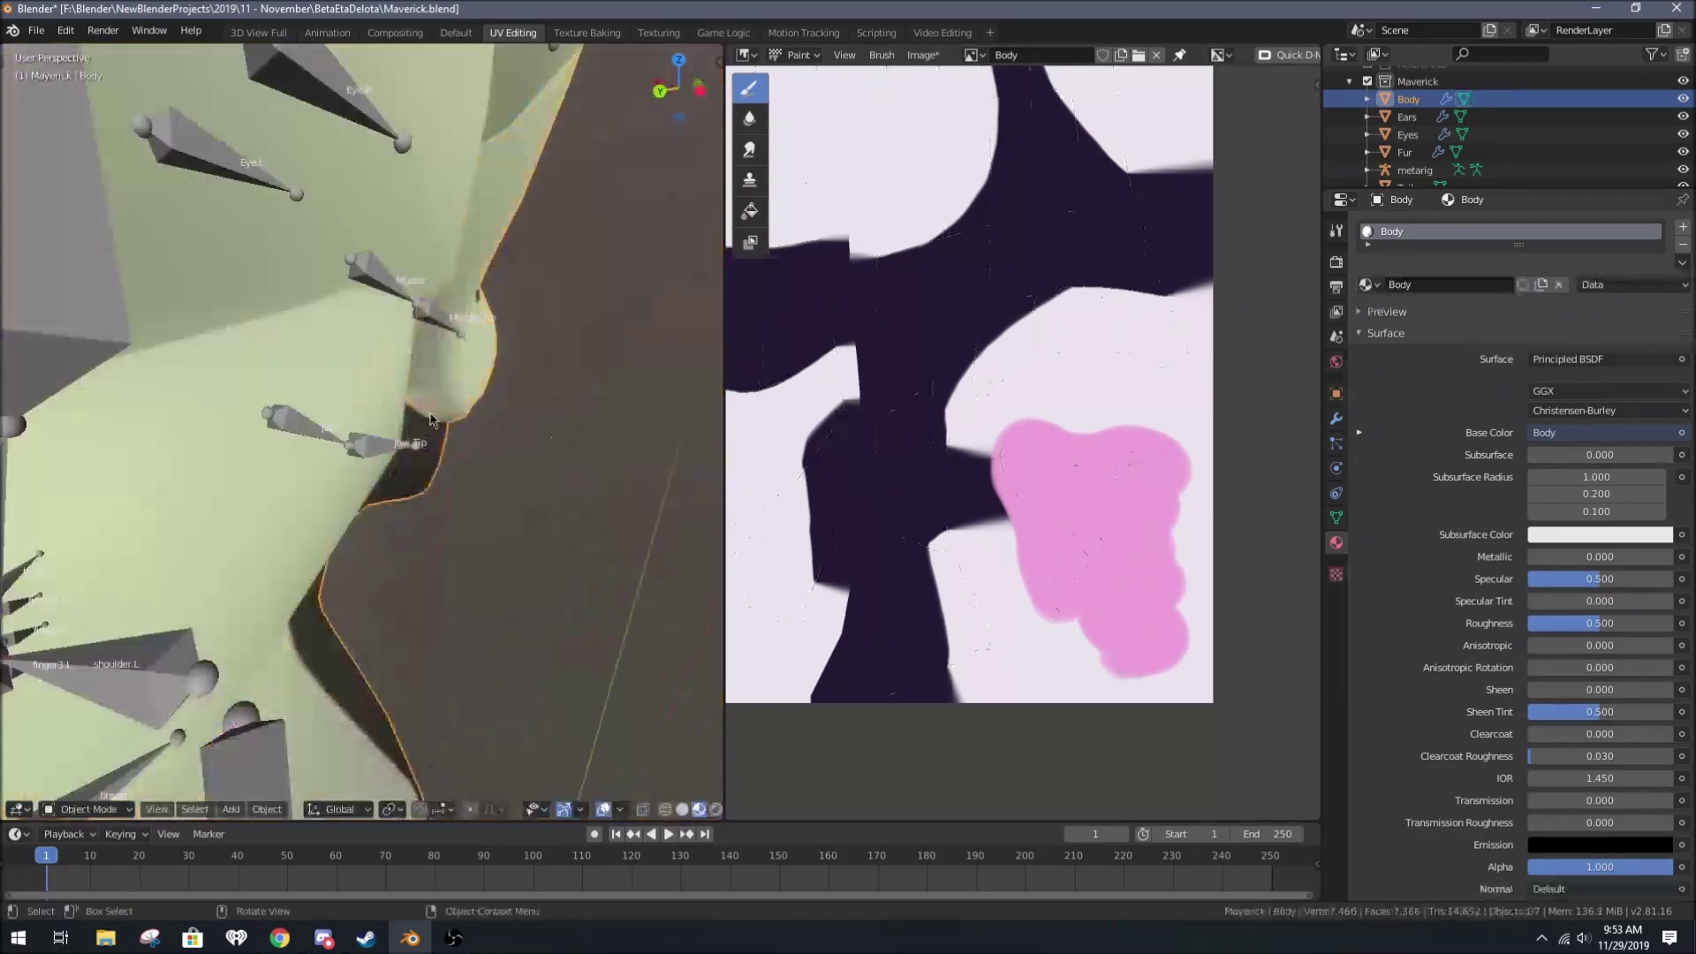
Step: Select all Body faces and paint a dark colour along the mouth region's edge
middle_drag(656, 413, 435, 473)
click(389, 402)
scroll(1165, 473, down, 5)
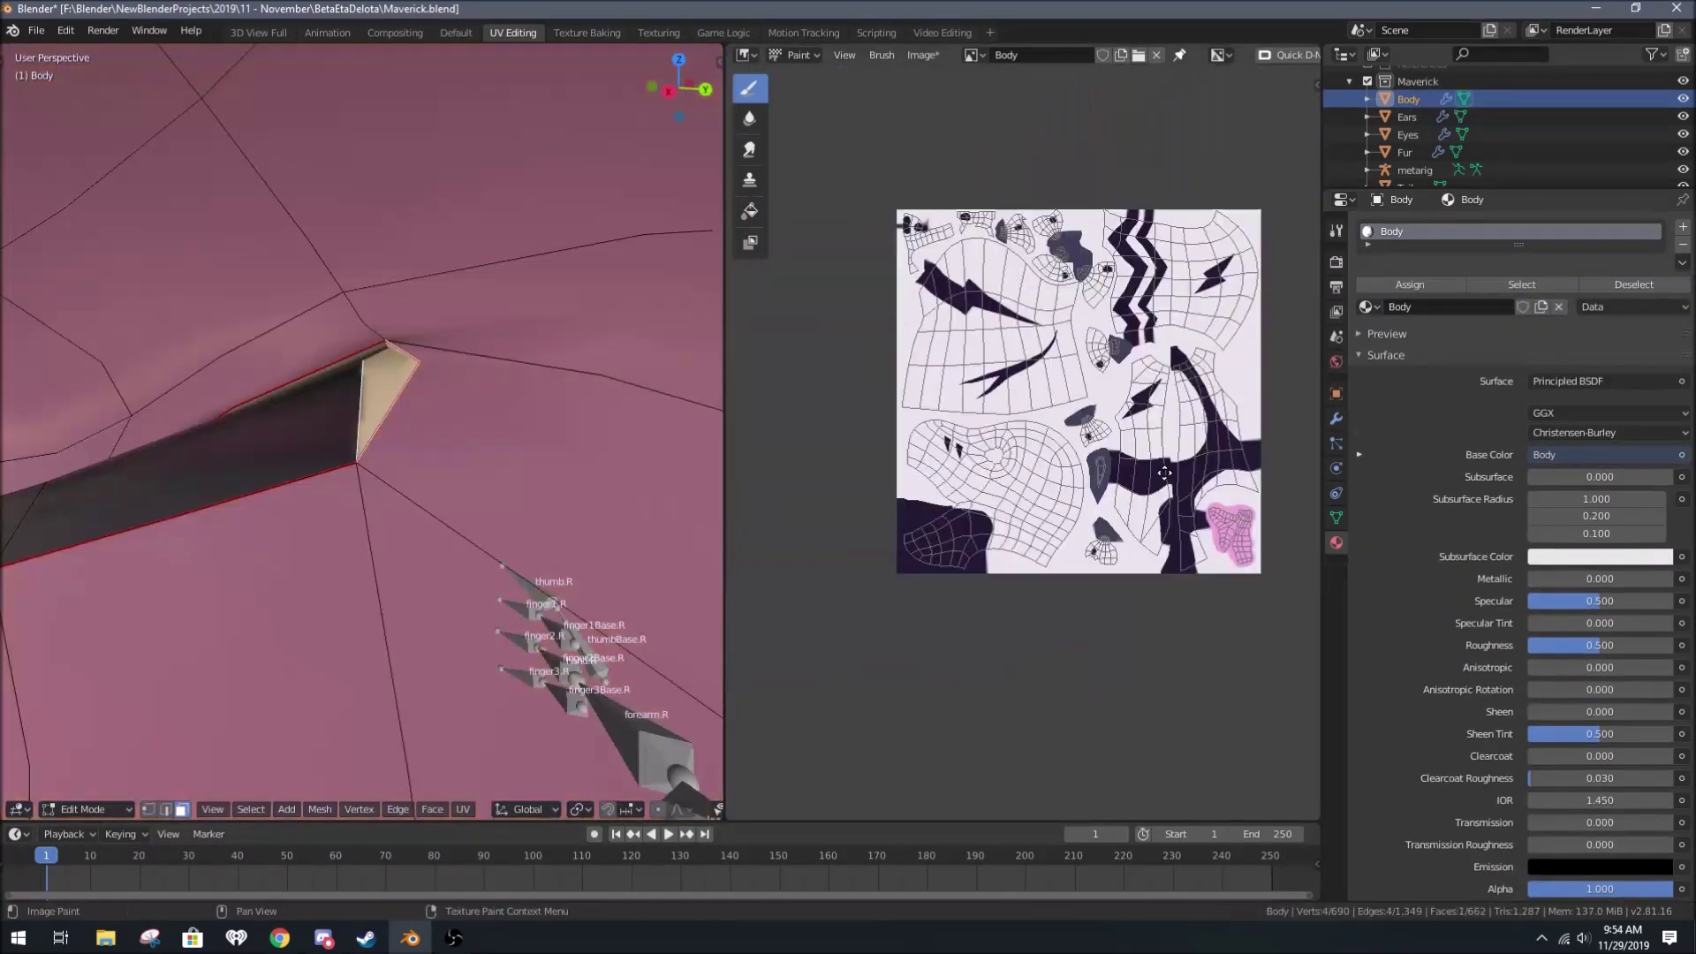
scroll(1165, 473, up, 5)
key(a)
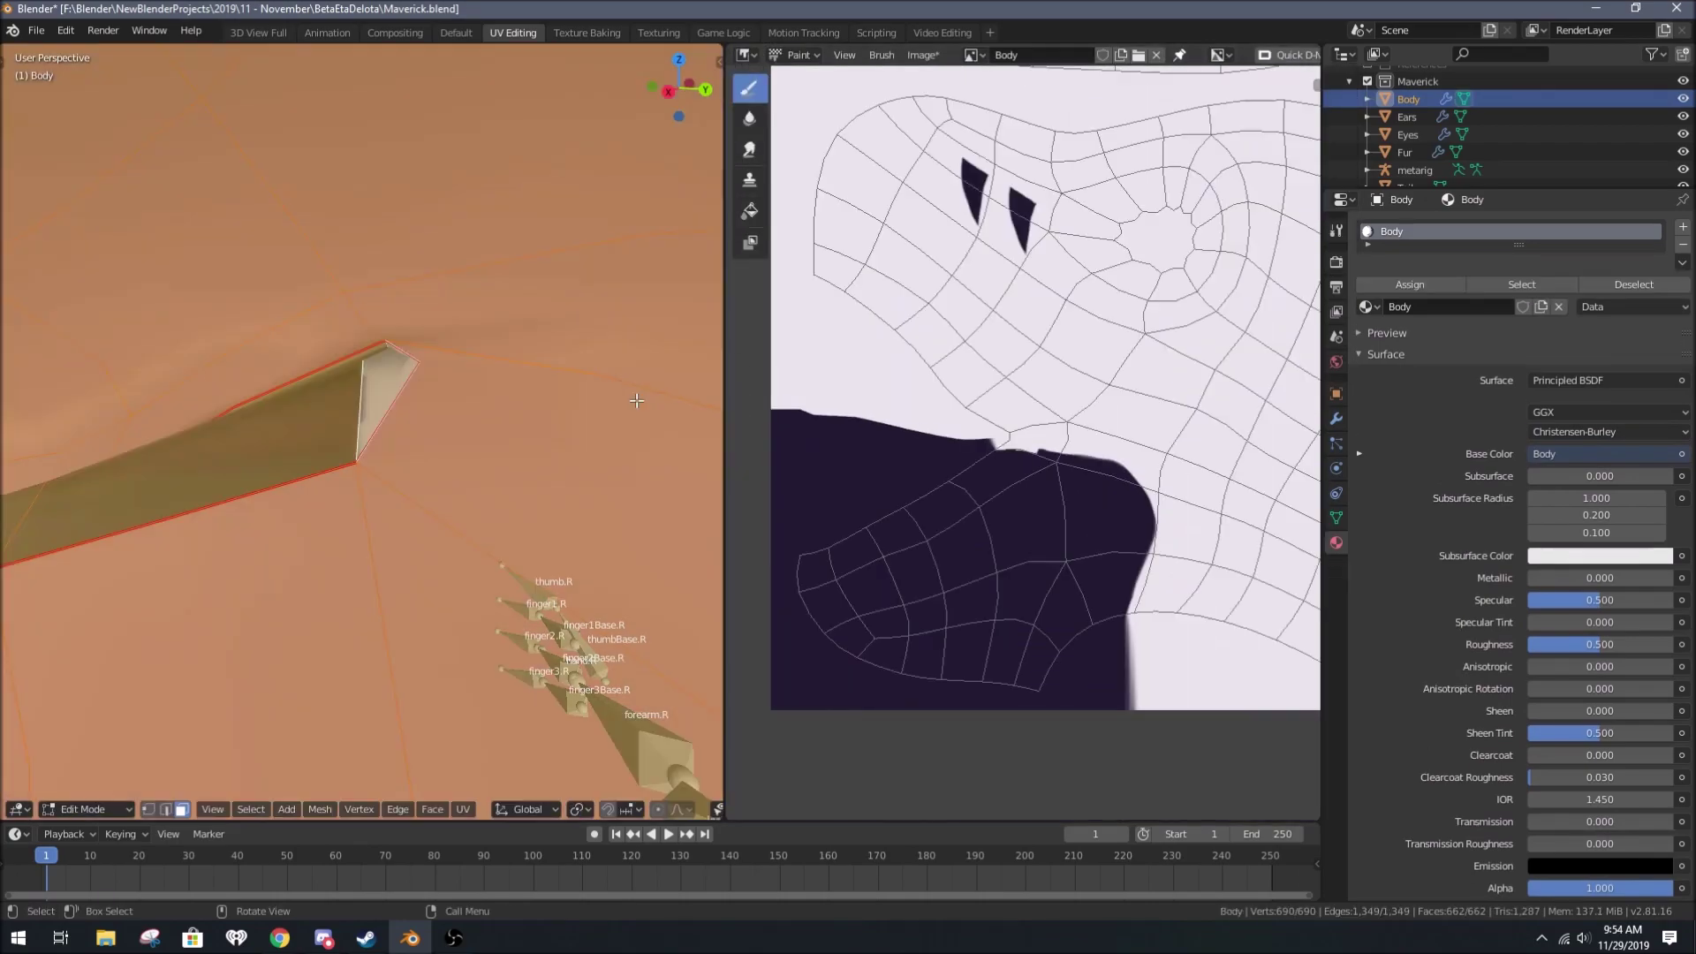
middle_drag(636, 400, 656, 530)
scroll(1030, 576, up, 4)
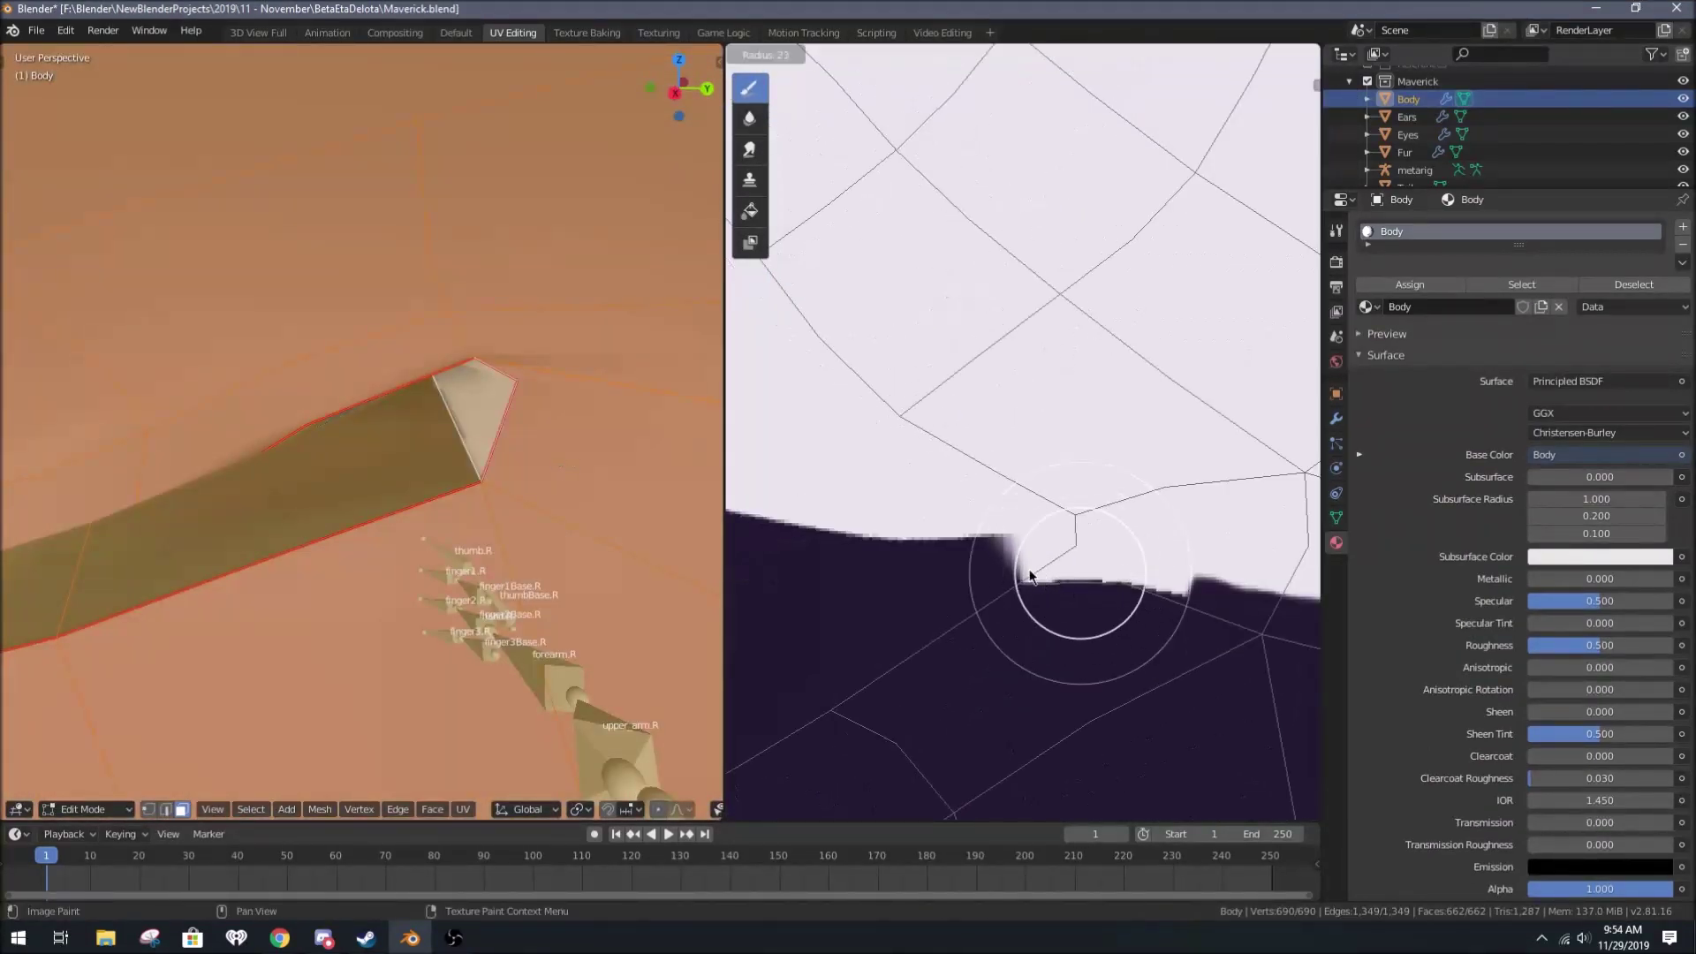
drag(1131, 557, 1190, 575)
Step: Save, leave edit mode, and undo and redo the recent mouth paint strokes
key(ctrl+s)
mouse_move(530, 441)
middle_down()
mouse_move(367, 436)
mouse_move(466, 496)
middle_up()
key(Tab)
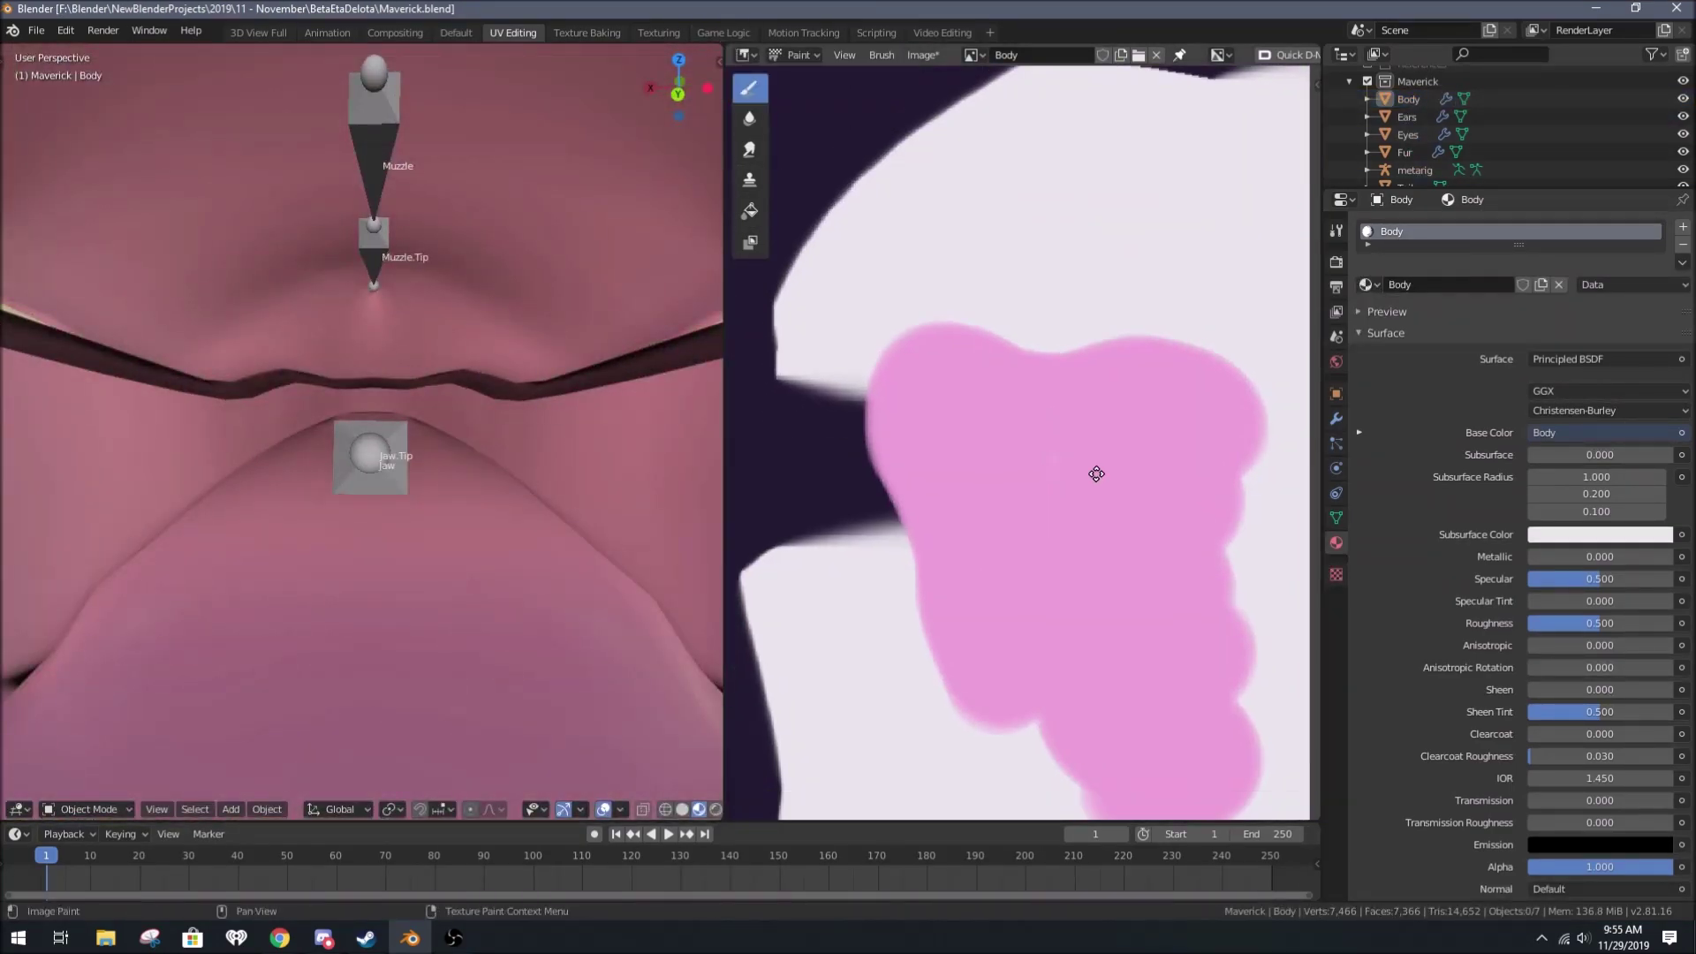
key(ctrl+z)
key(ctrl+z)
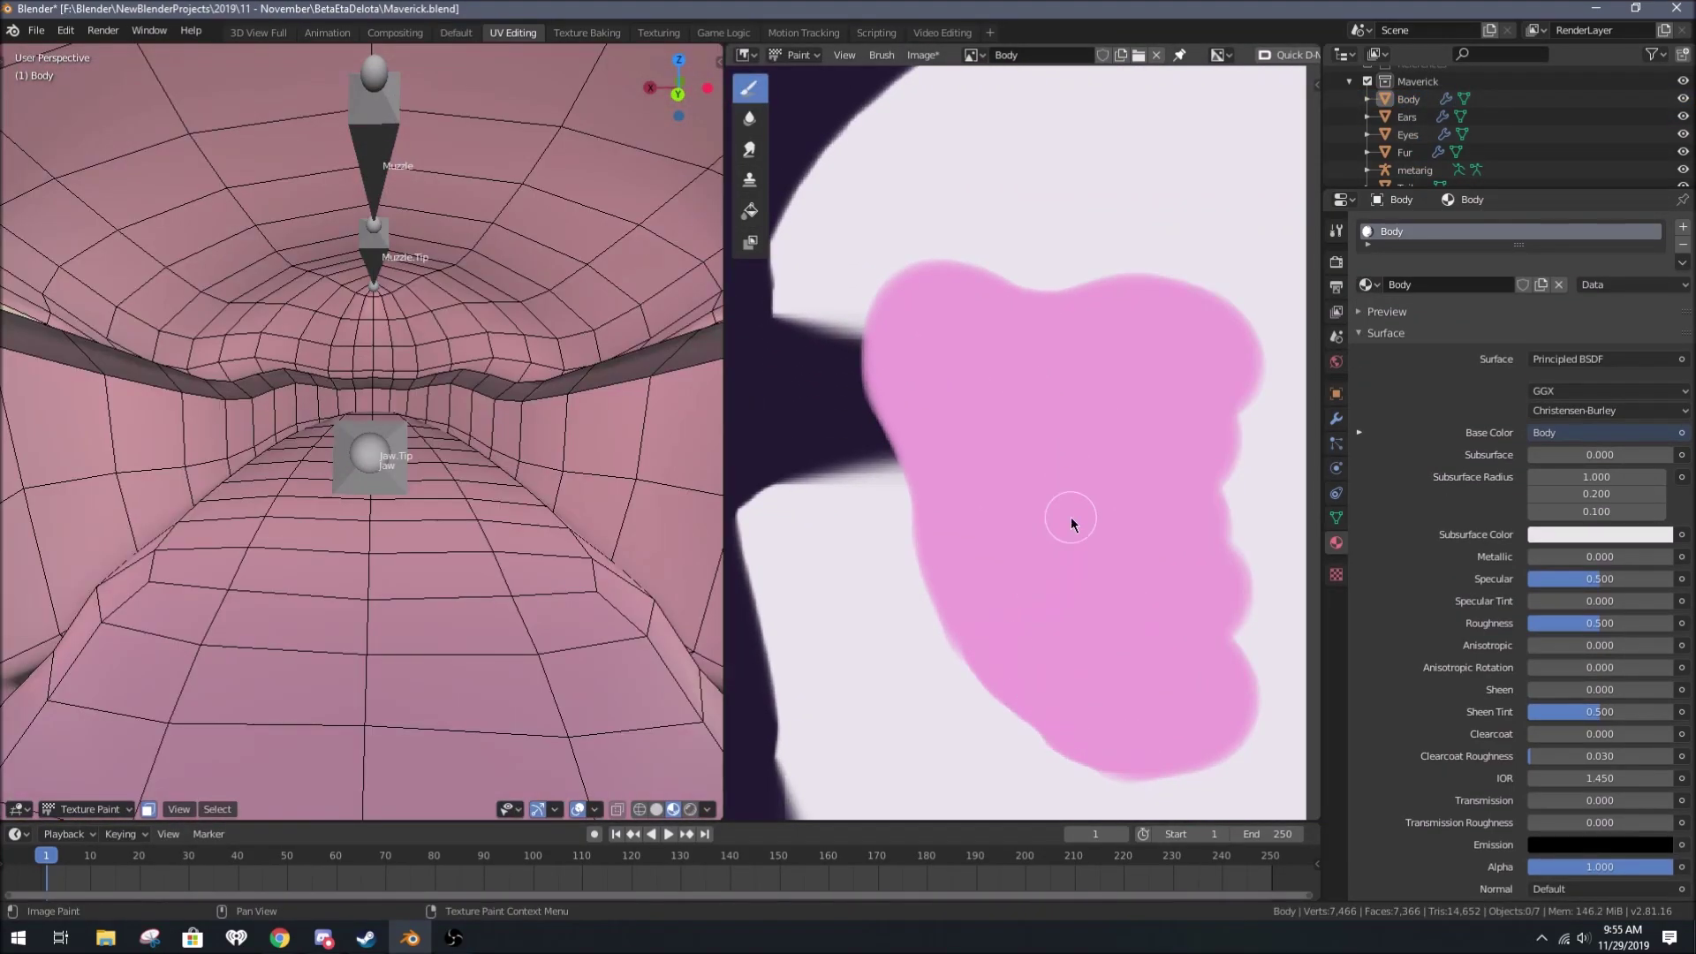
key(ctrl+z)
key(ctrl+z)
key(ctrl+shift+z)
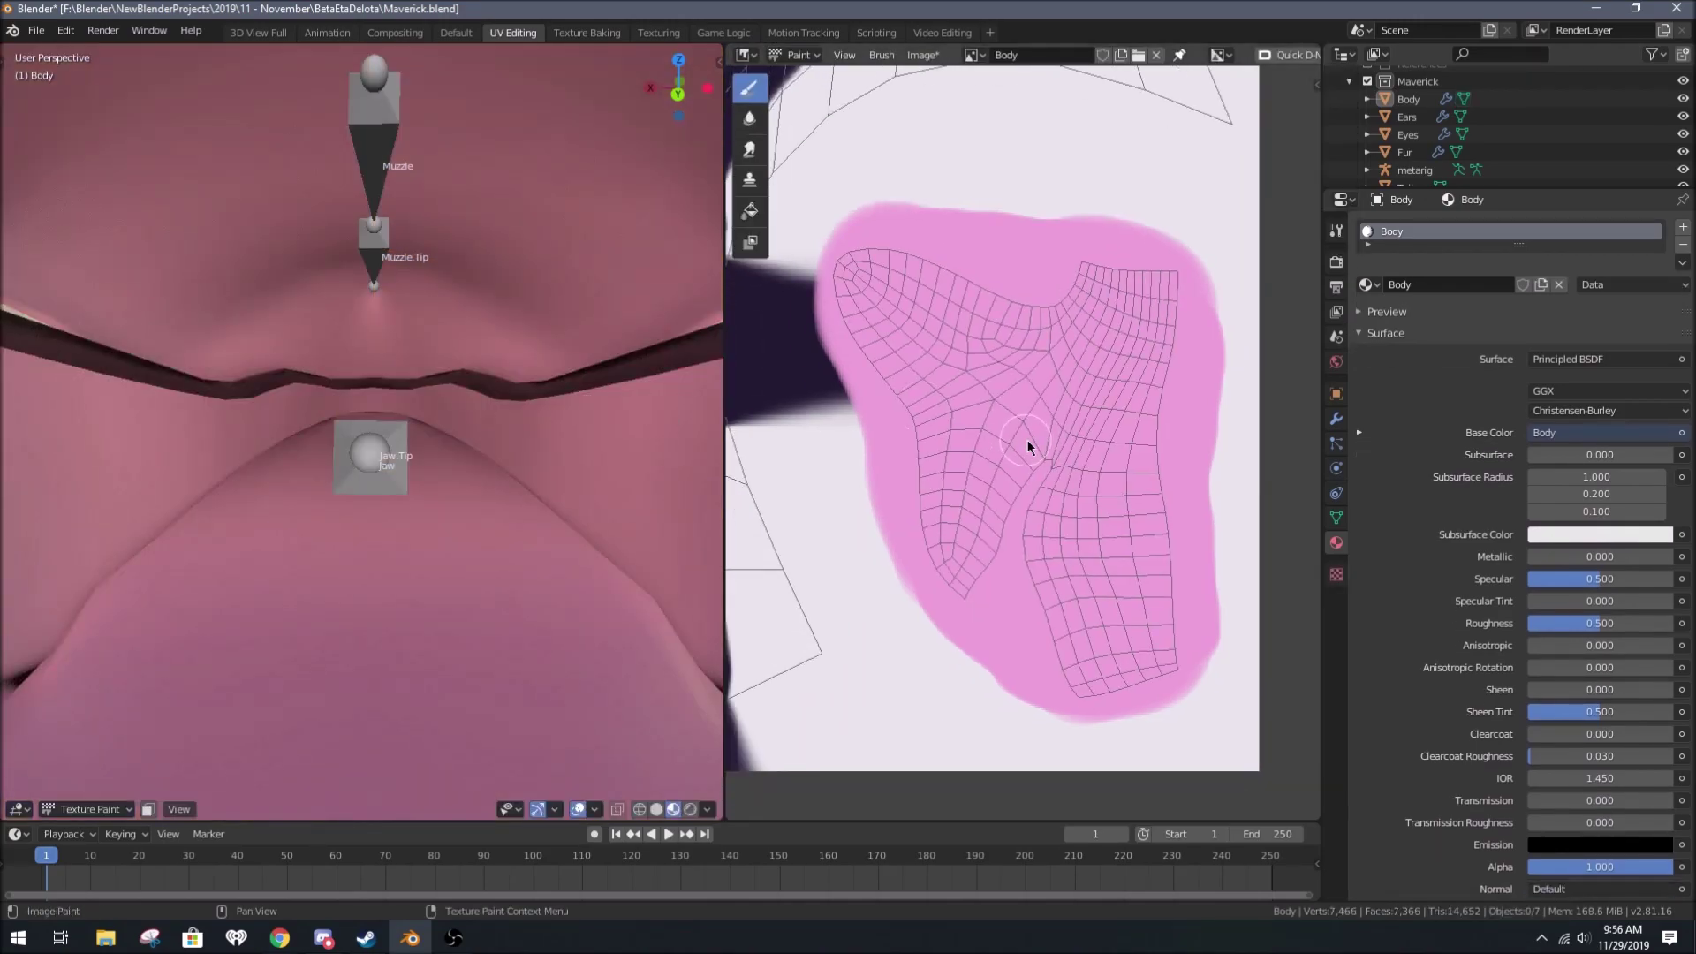
key(ctrl+shift+z)
key(ctrl+shift+z)
key(ctrl+shift+z)
key(ctrl+z)
Step: Expand the brush falloff settings in the sidebar and zoom in on the mouth
key(n)
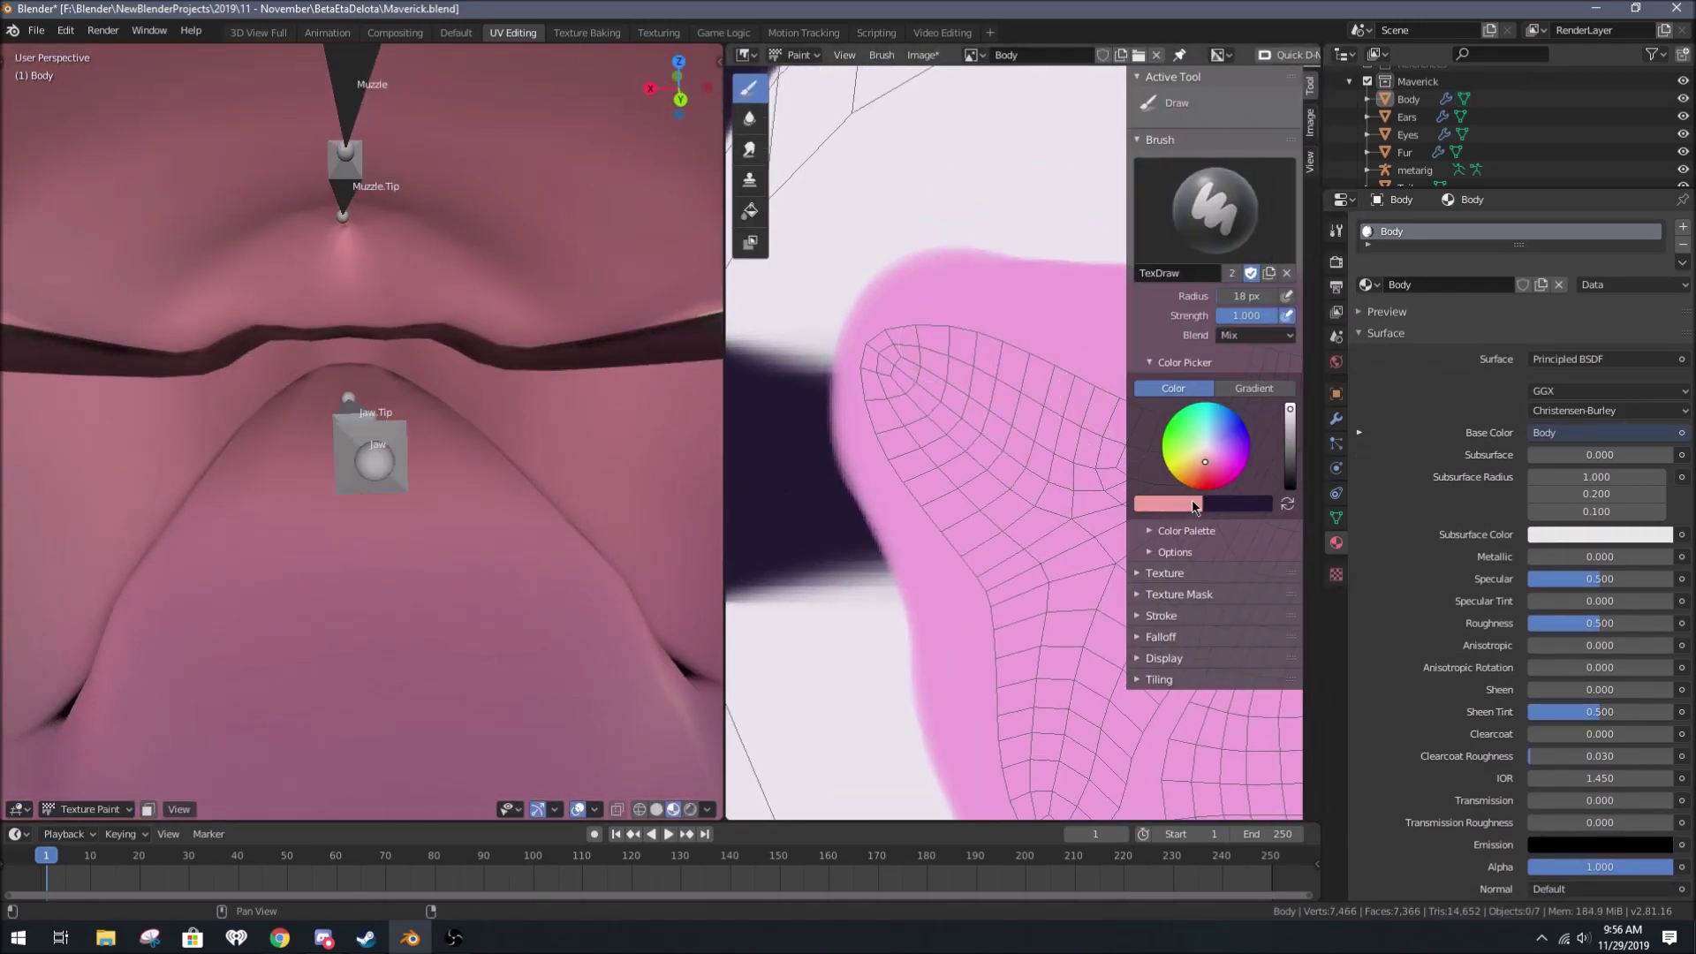
click(1161, 637)
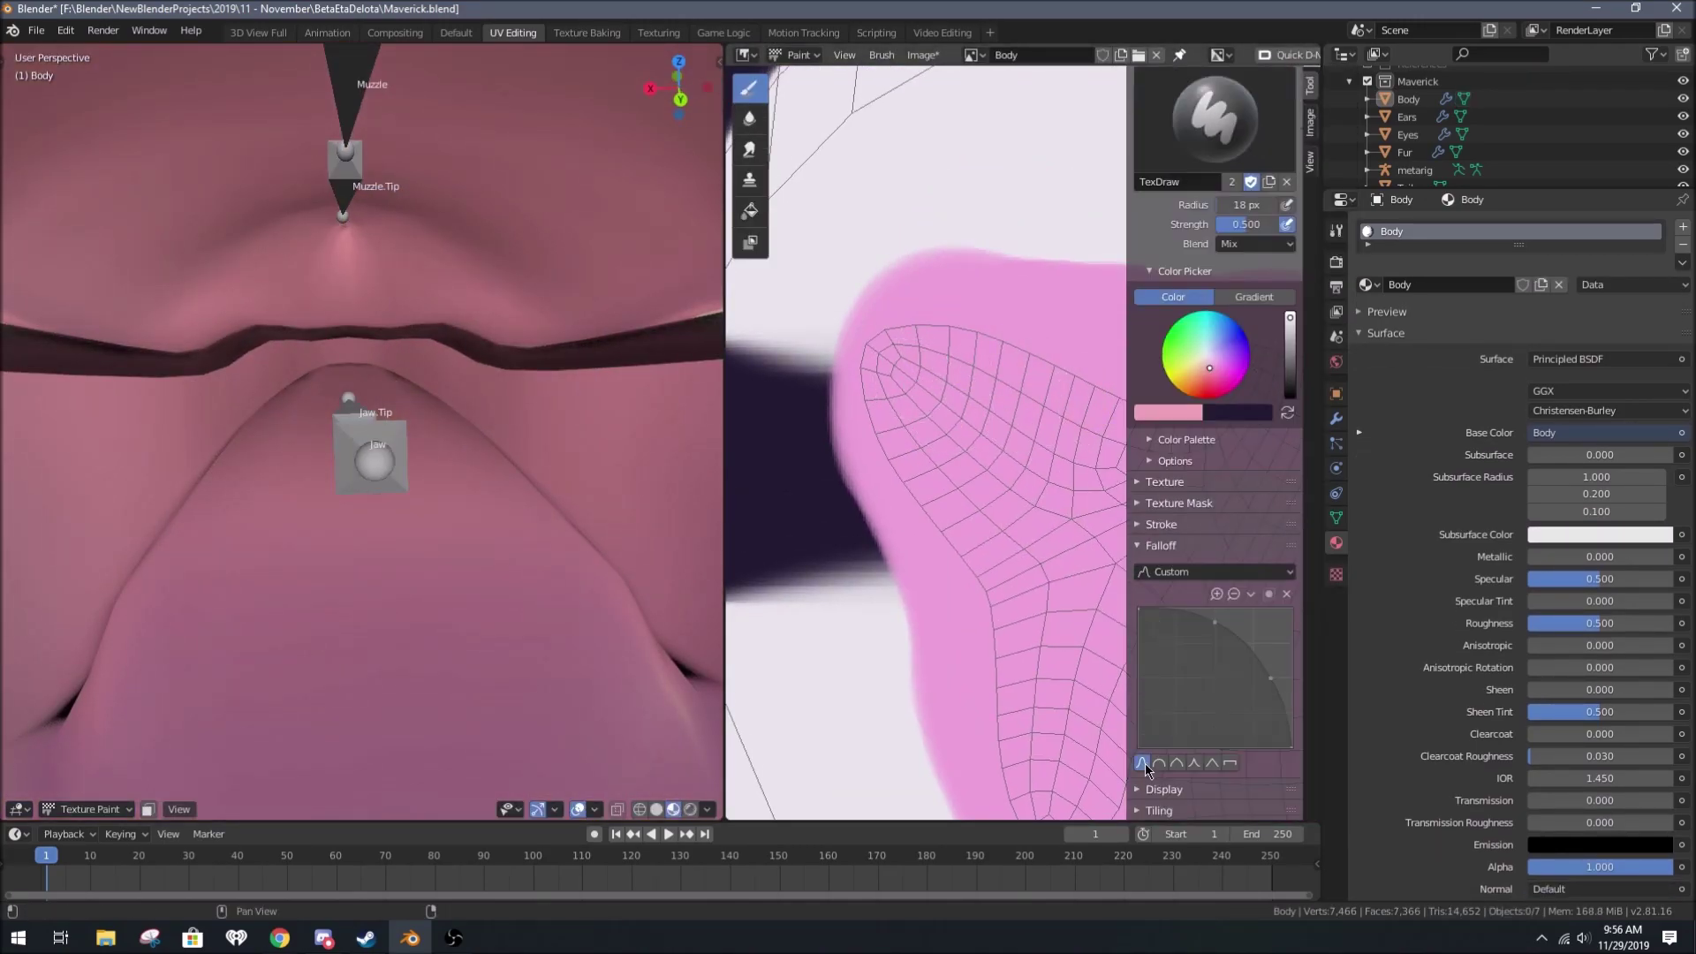
key(n)
scroll(1069, 421, up, 2)
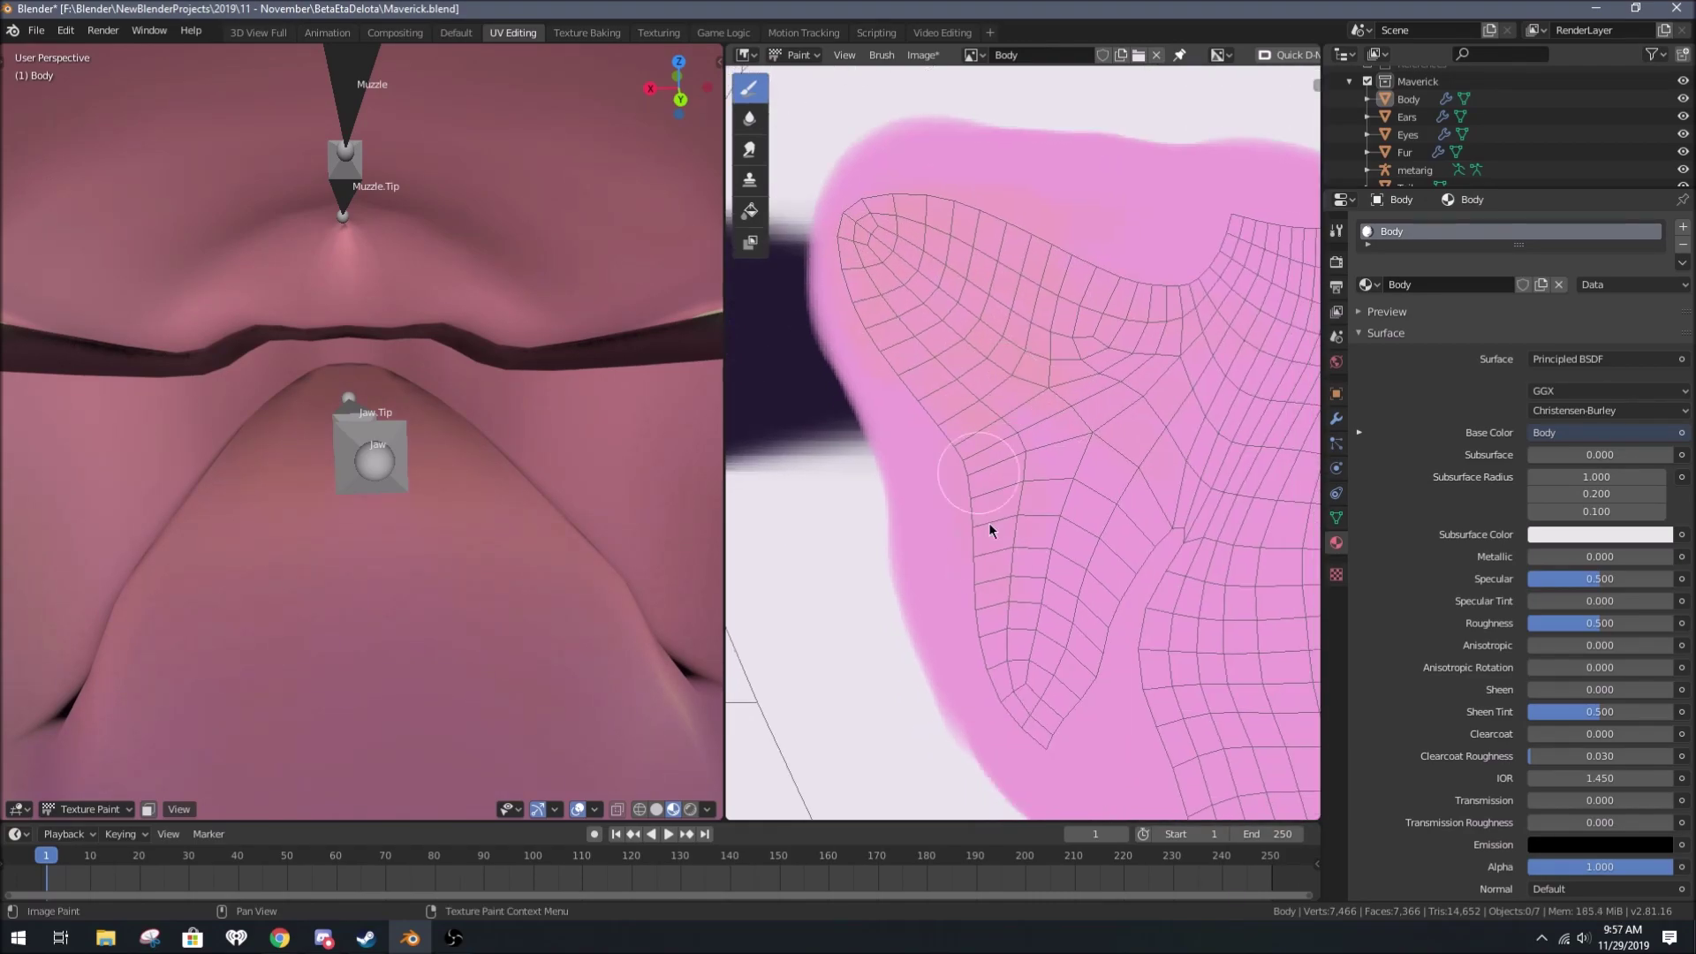
scroll(988, 522, up, 2)
scroll(995, 474, down, 2)
scroll(1046, 676, up, 2)
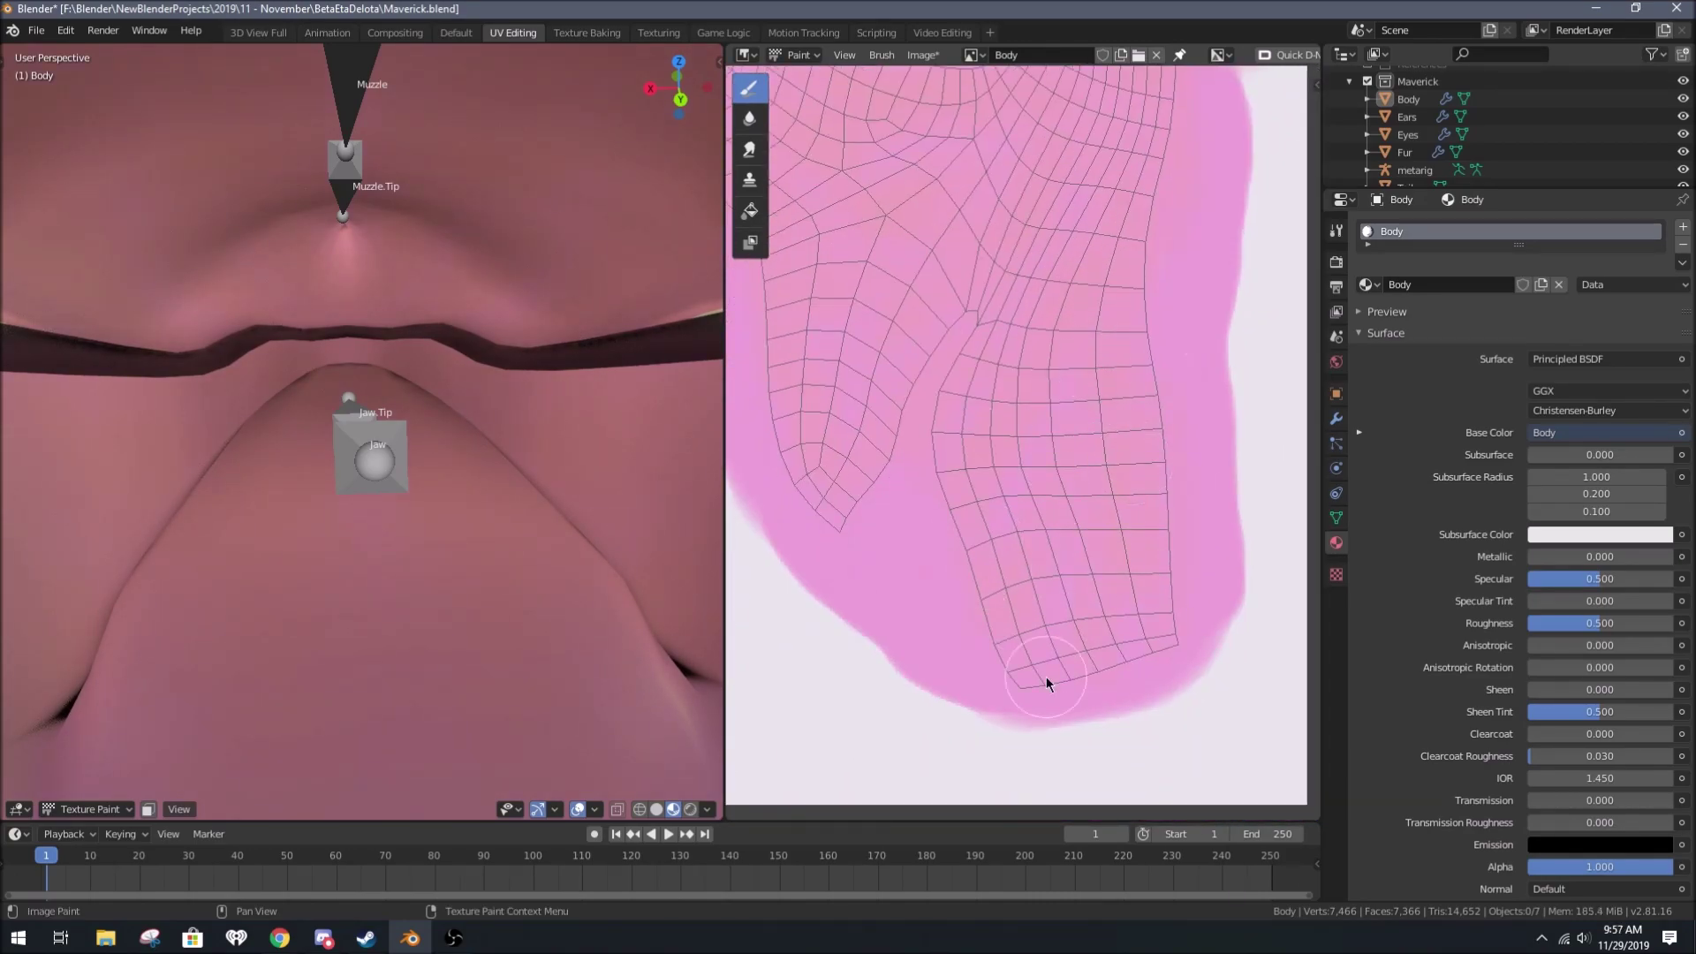
scroll(989, 471, down, 2)
scroll(934, 225, up, 2)
scroll(972, 247, up, 2)
Step: Blend a light pink stroke across the mouth island and switch to Texture Baking
key(n)
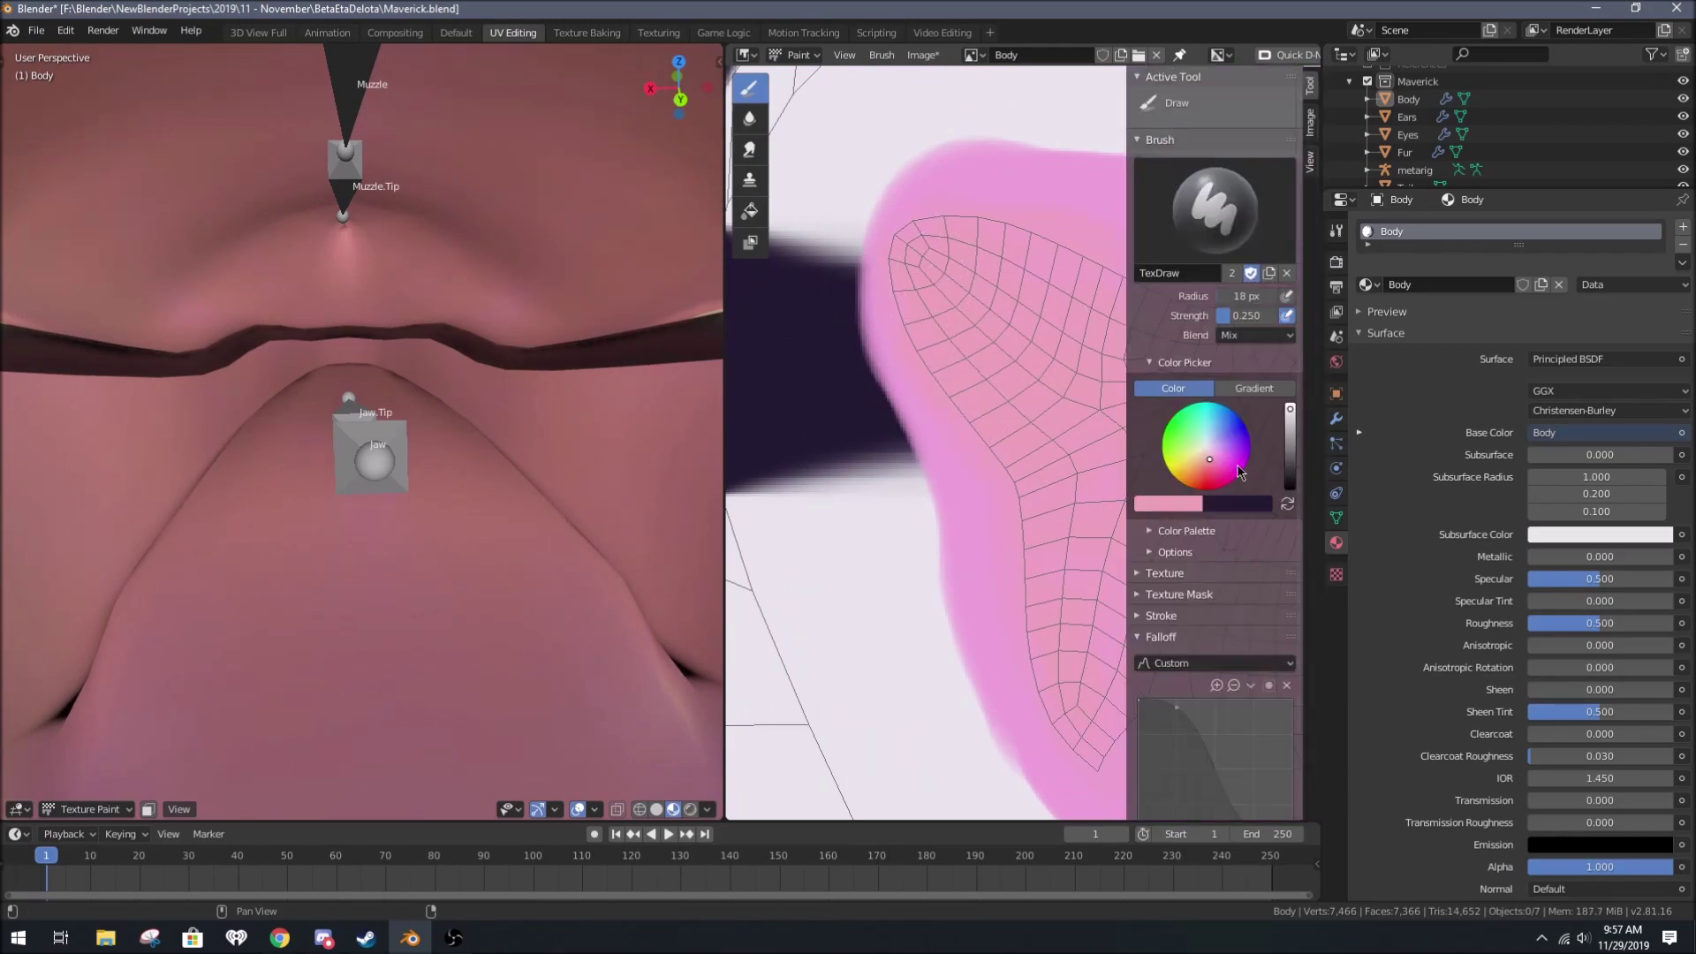
key(n)
scroll(1121, 442, down, 2)
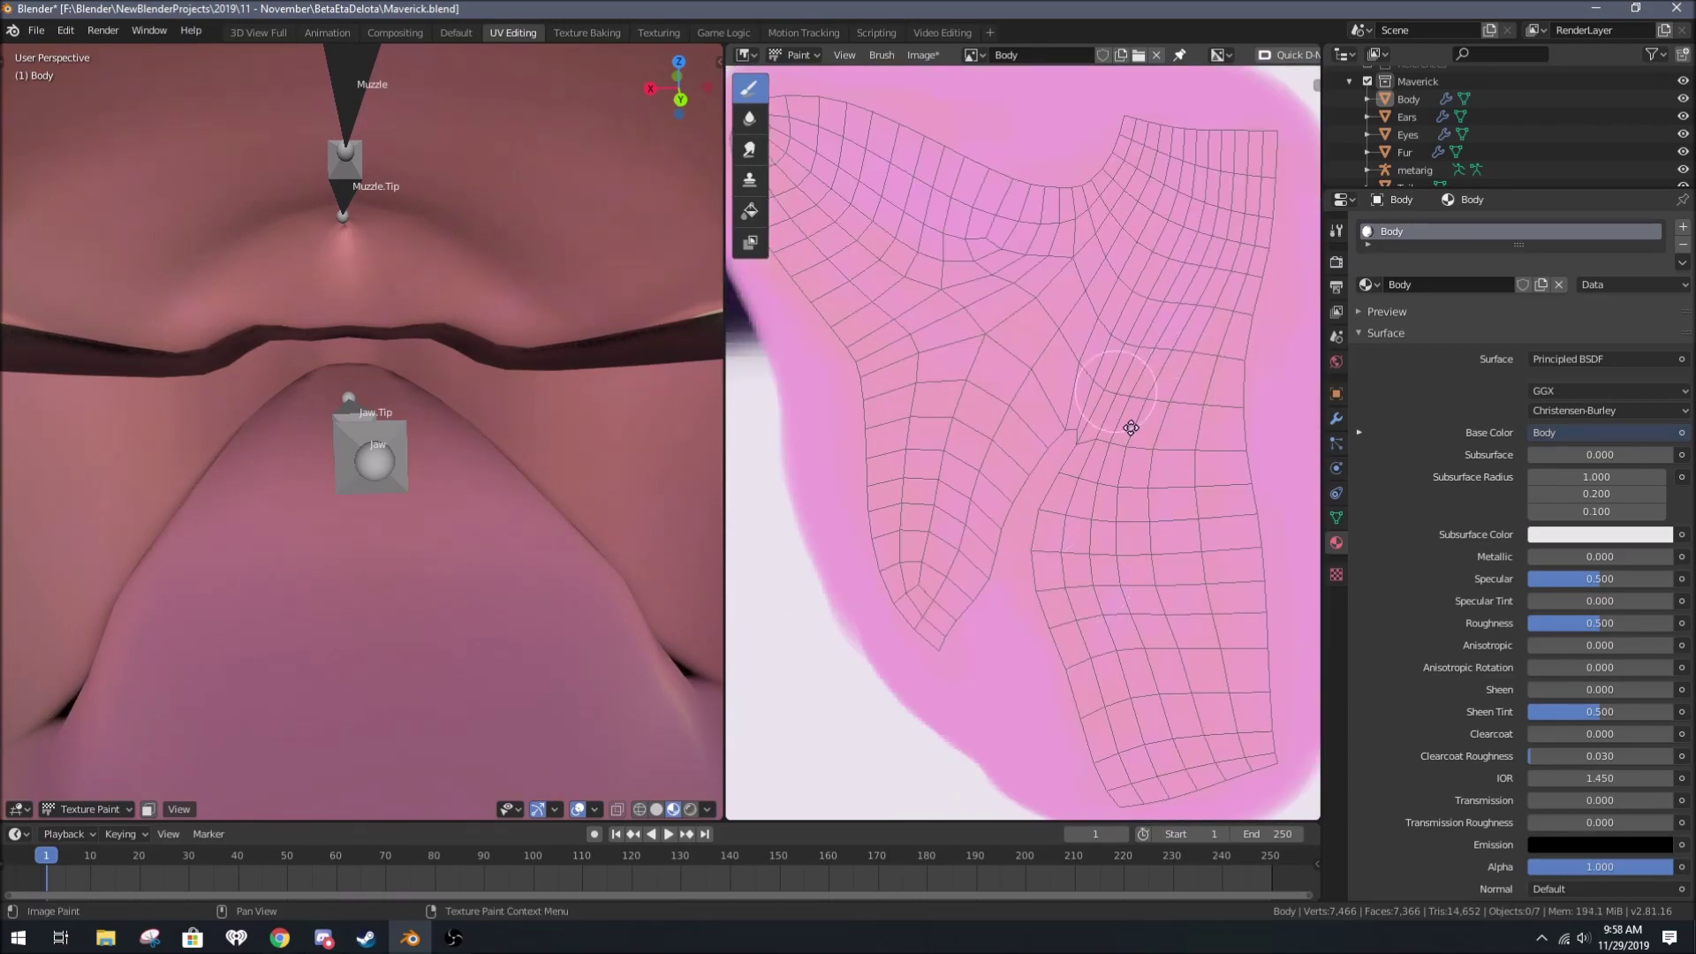
scroll(843, 331, up, 2)
key(n)
key(n)
key(n)
key(n)
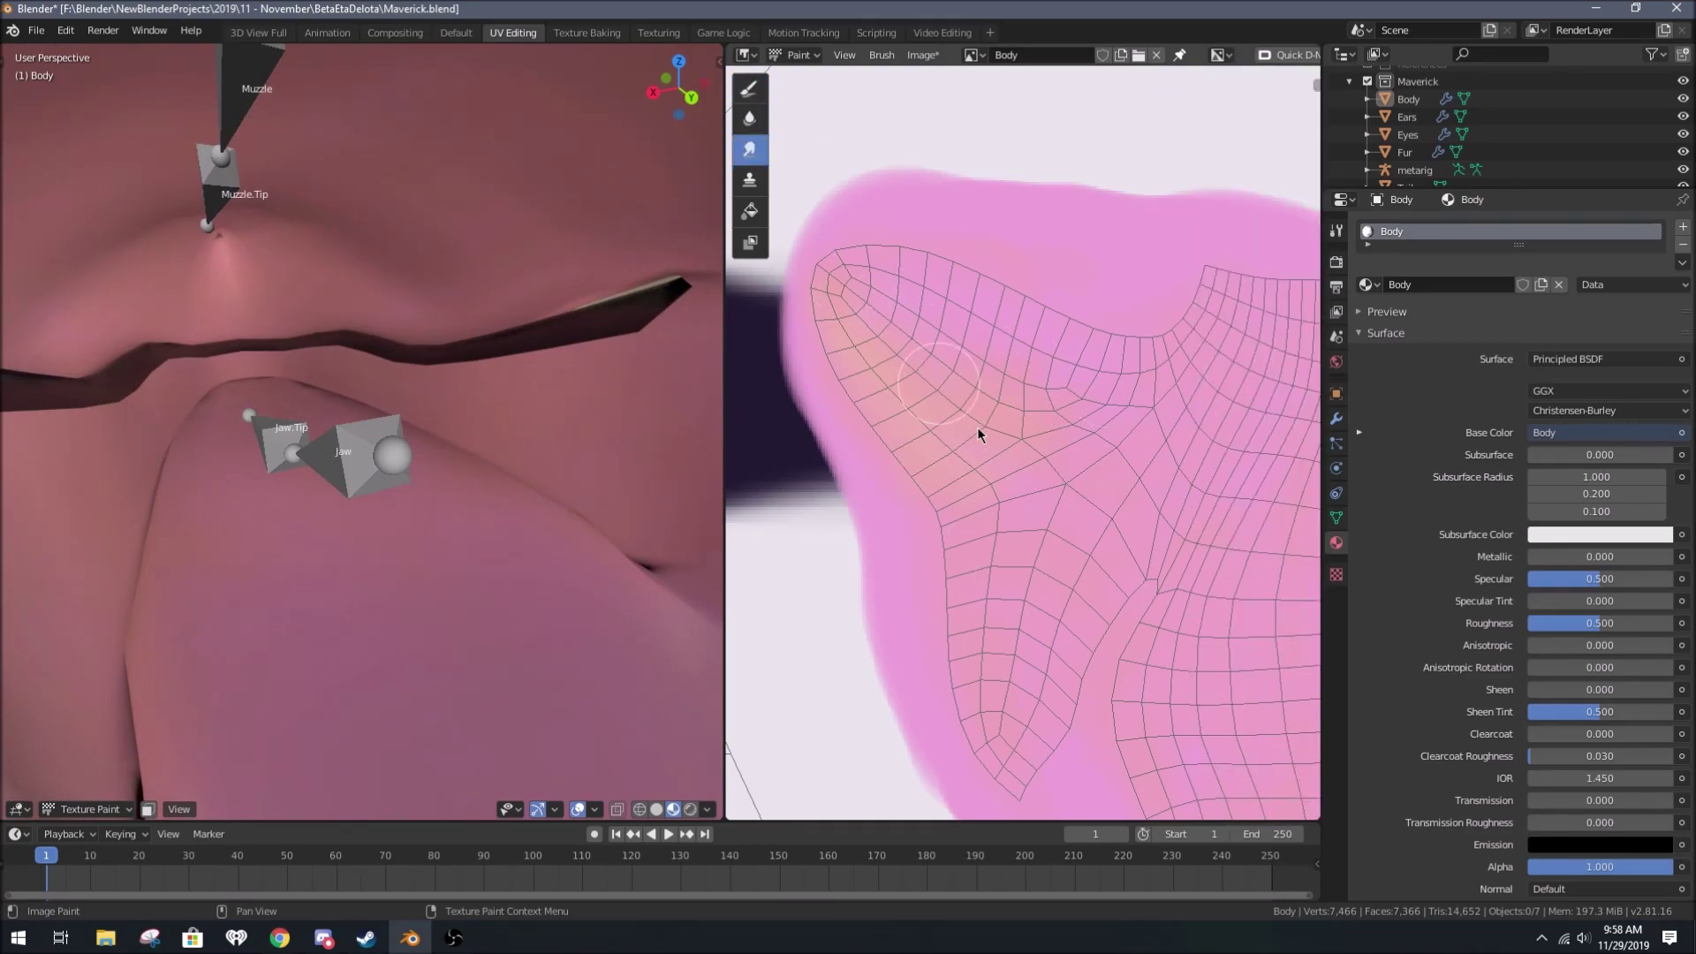
scroll(994, 399, down, 2)
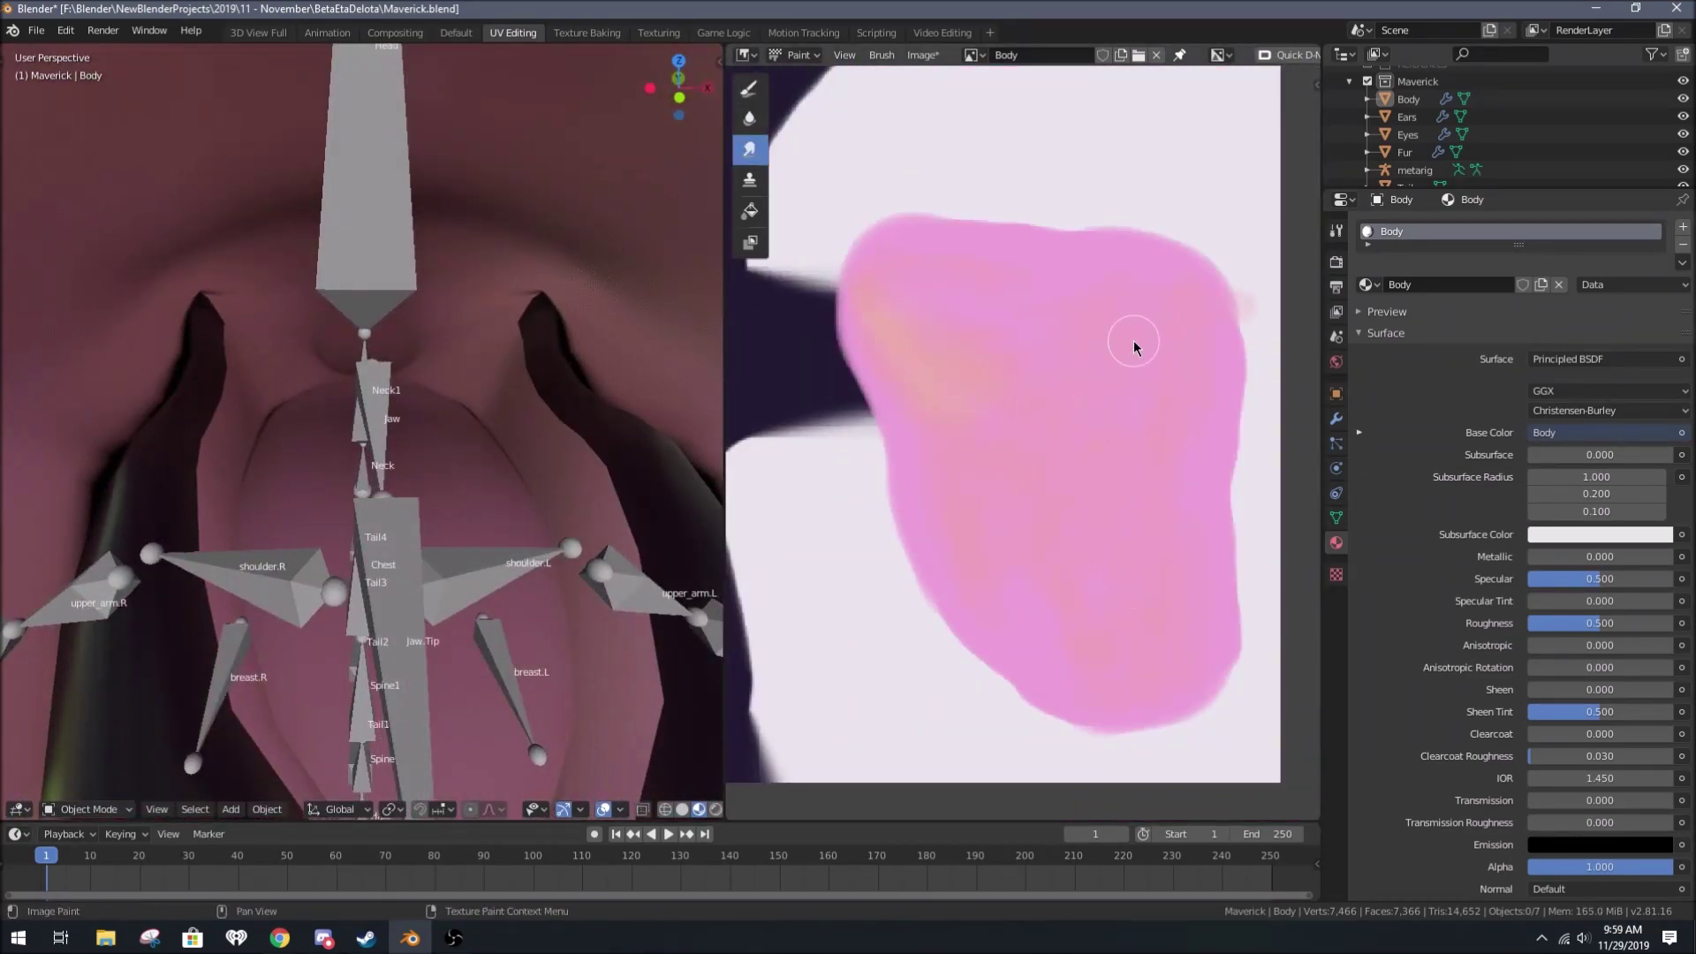
scroll(1030, 492, up, 2)
key(n)
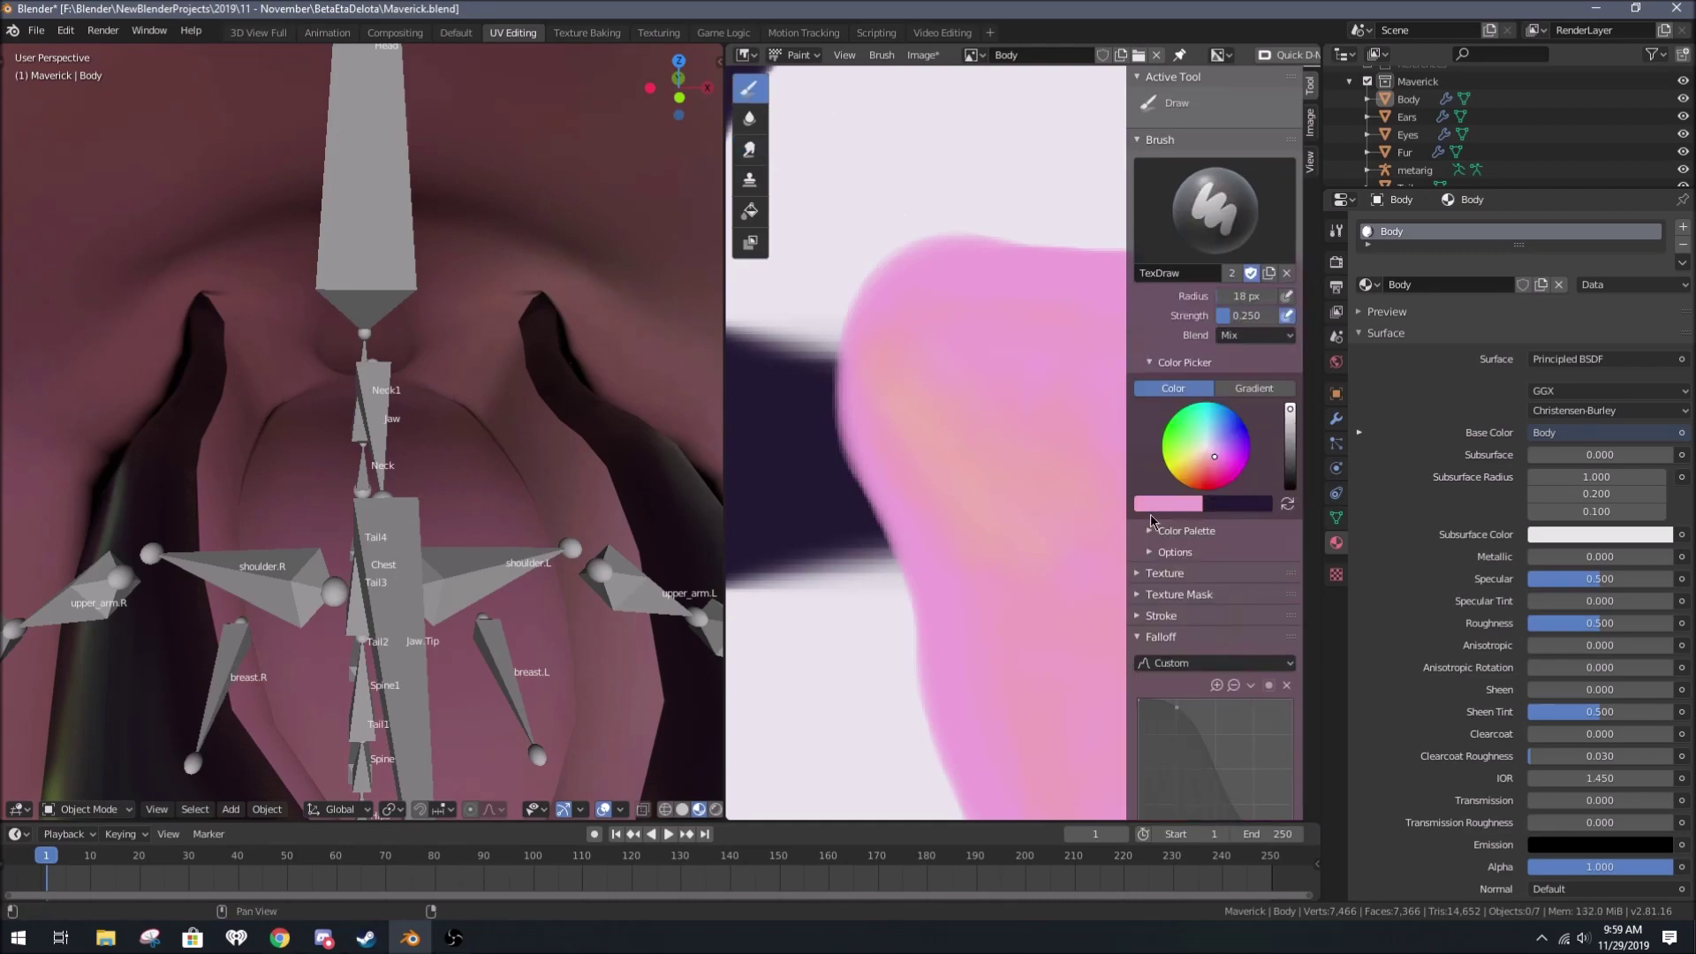
key(n)
drag(969, 348, 1174, 345)
middle_drag(618, 460, 523, 519)
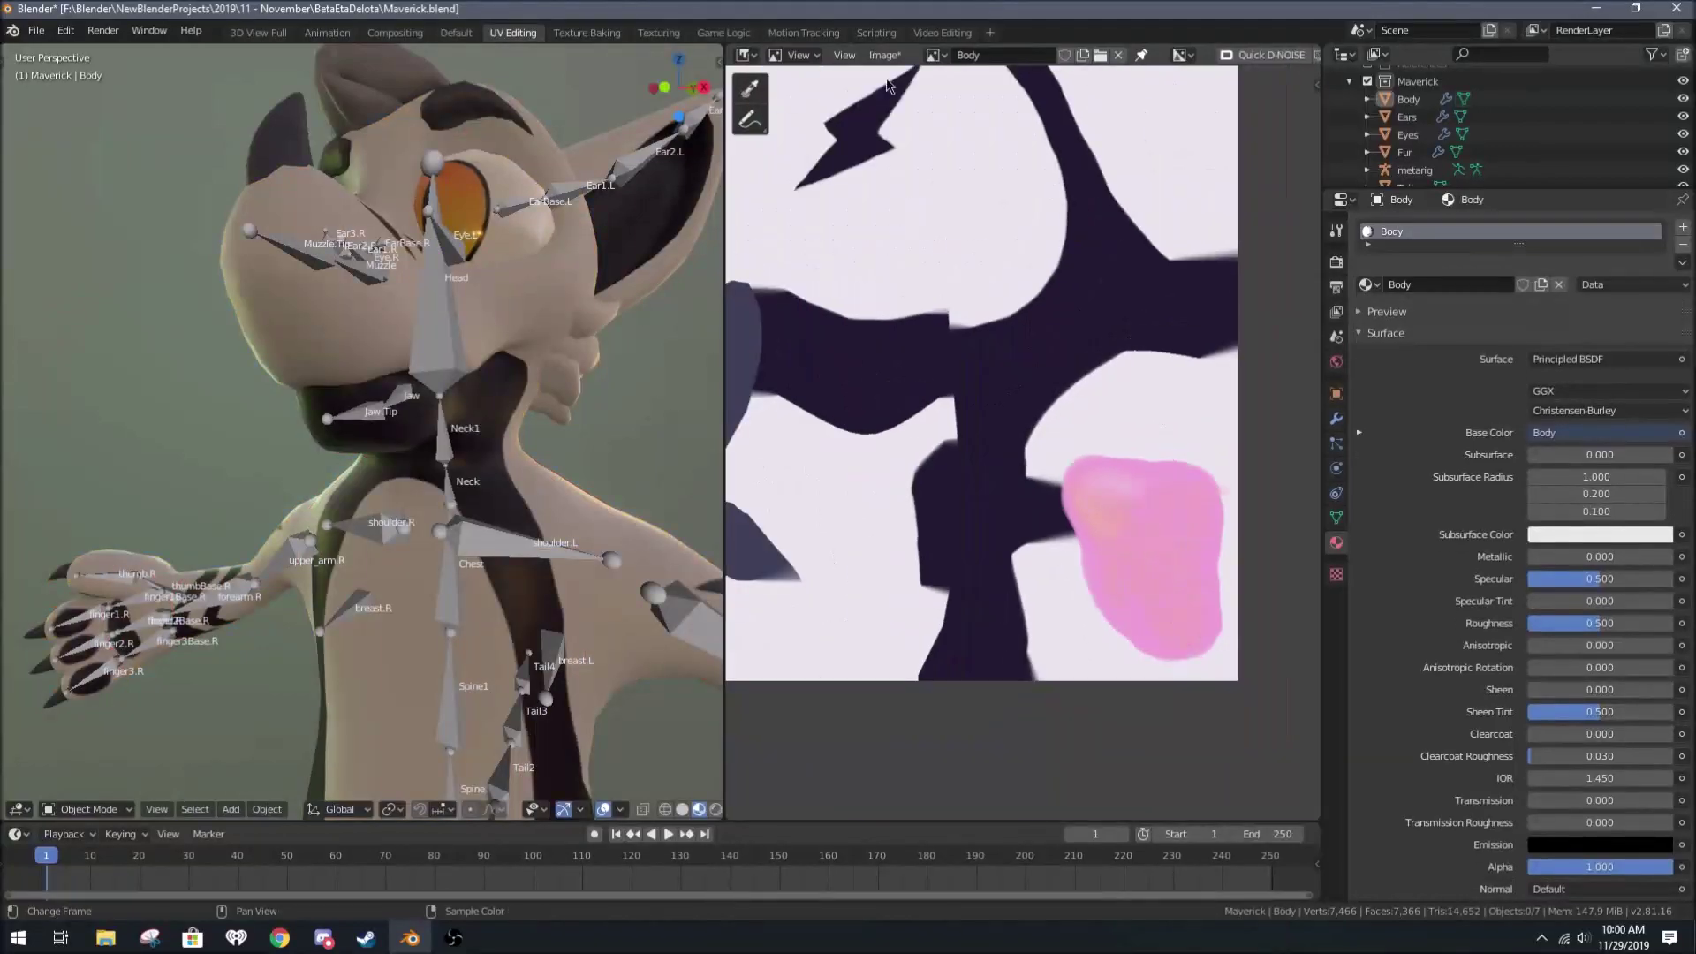
click(586, 32)
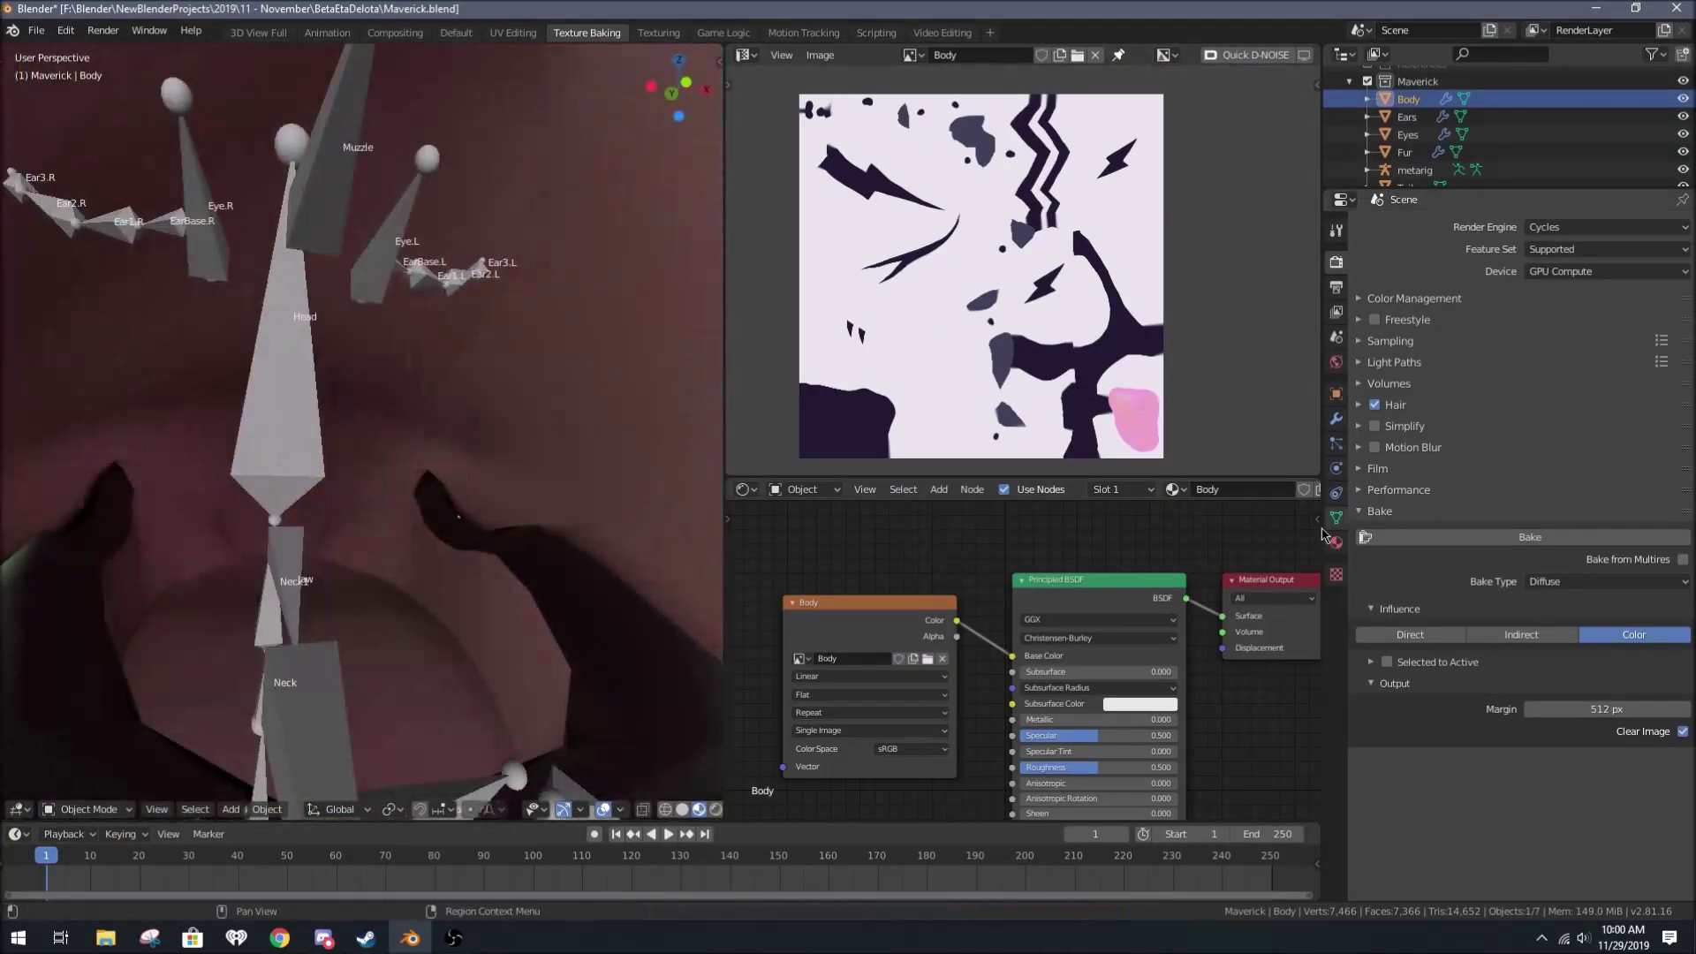
Step: Start the diffuse bake of the Body texture, then rename metarig to Armature
click(1530, 537)
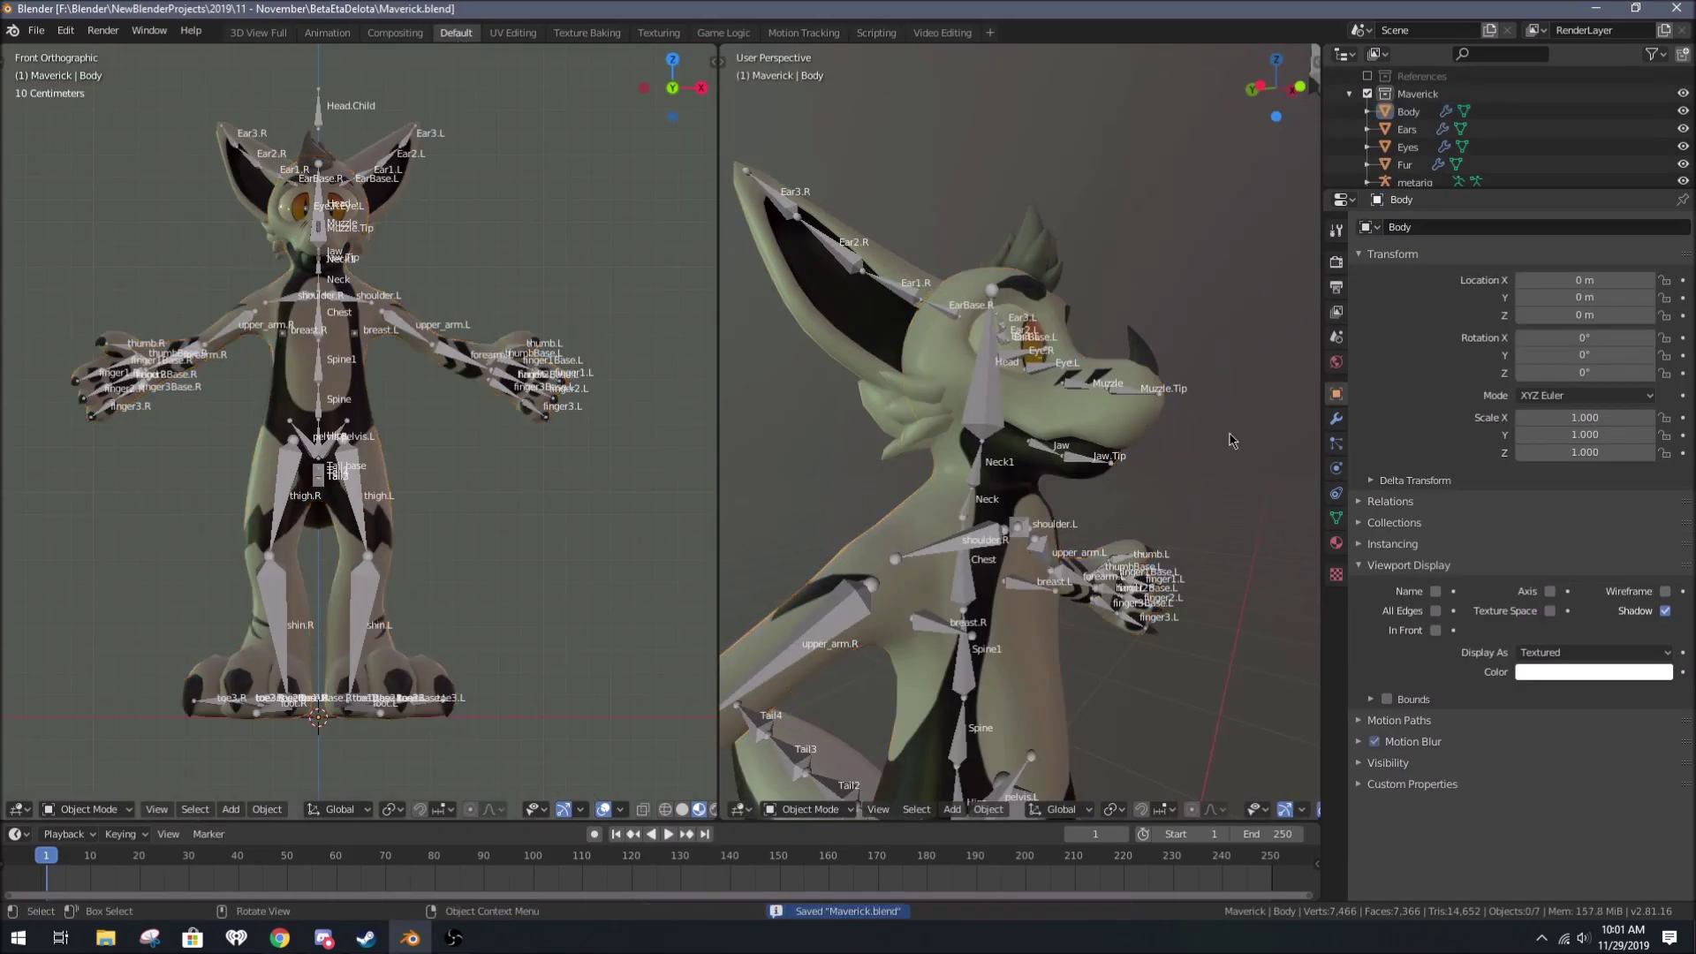
middle_drag(1007, 285, 1042, 371)
key(Tab)
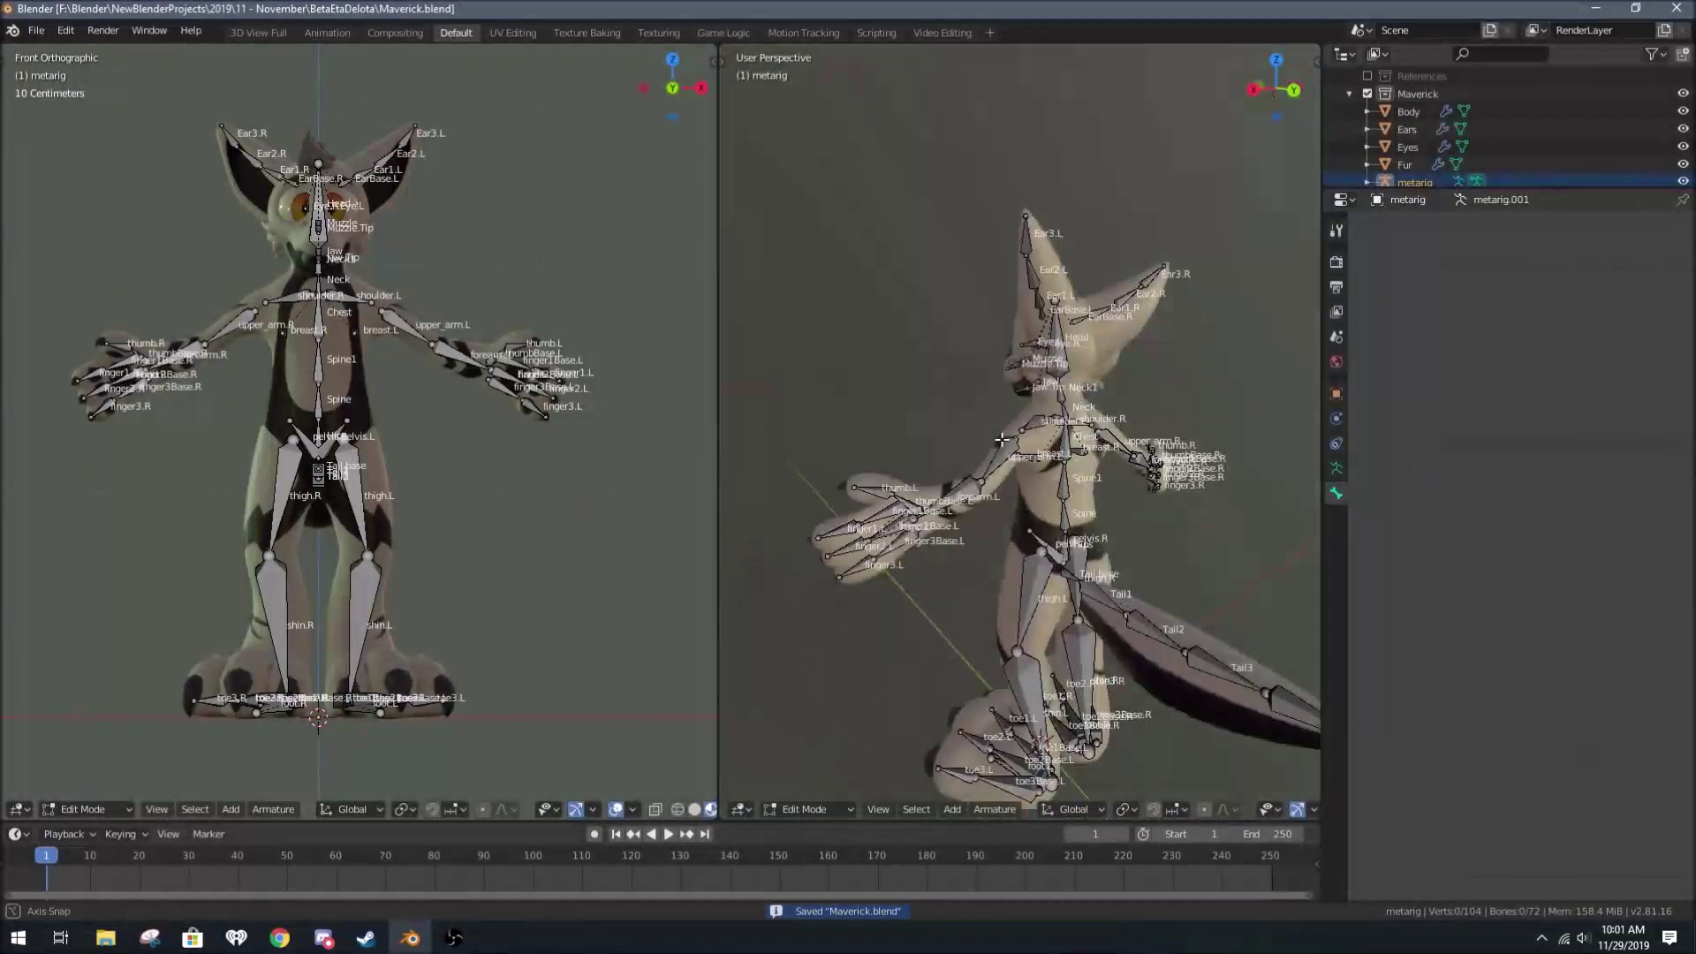
click(1335, 469)
mouse_move(1074, 442)
middle_down()
mouse_move(1016, 415)
mouse_move(1109, 290)
middle_up()
key(ctrl+space)
scroll(1502, 133, down, 1)
double_click(1462, 226)
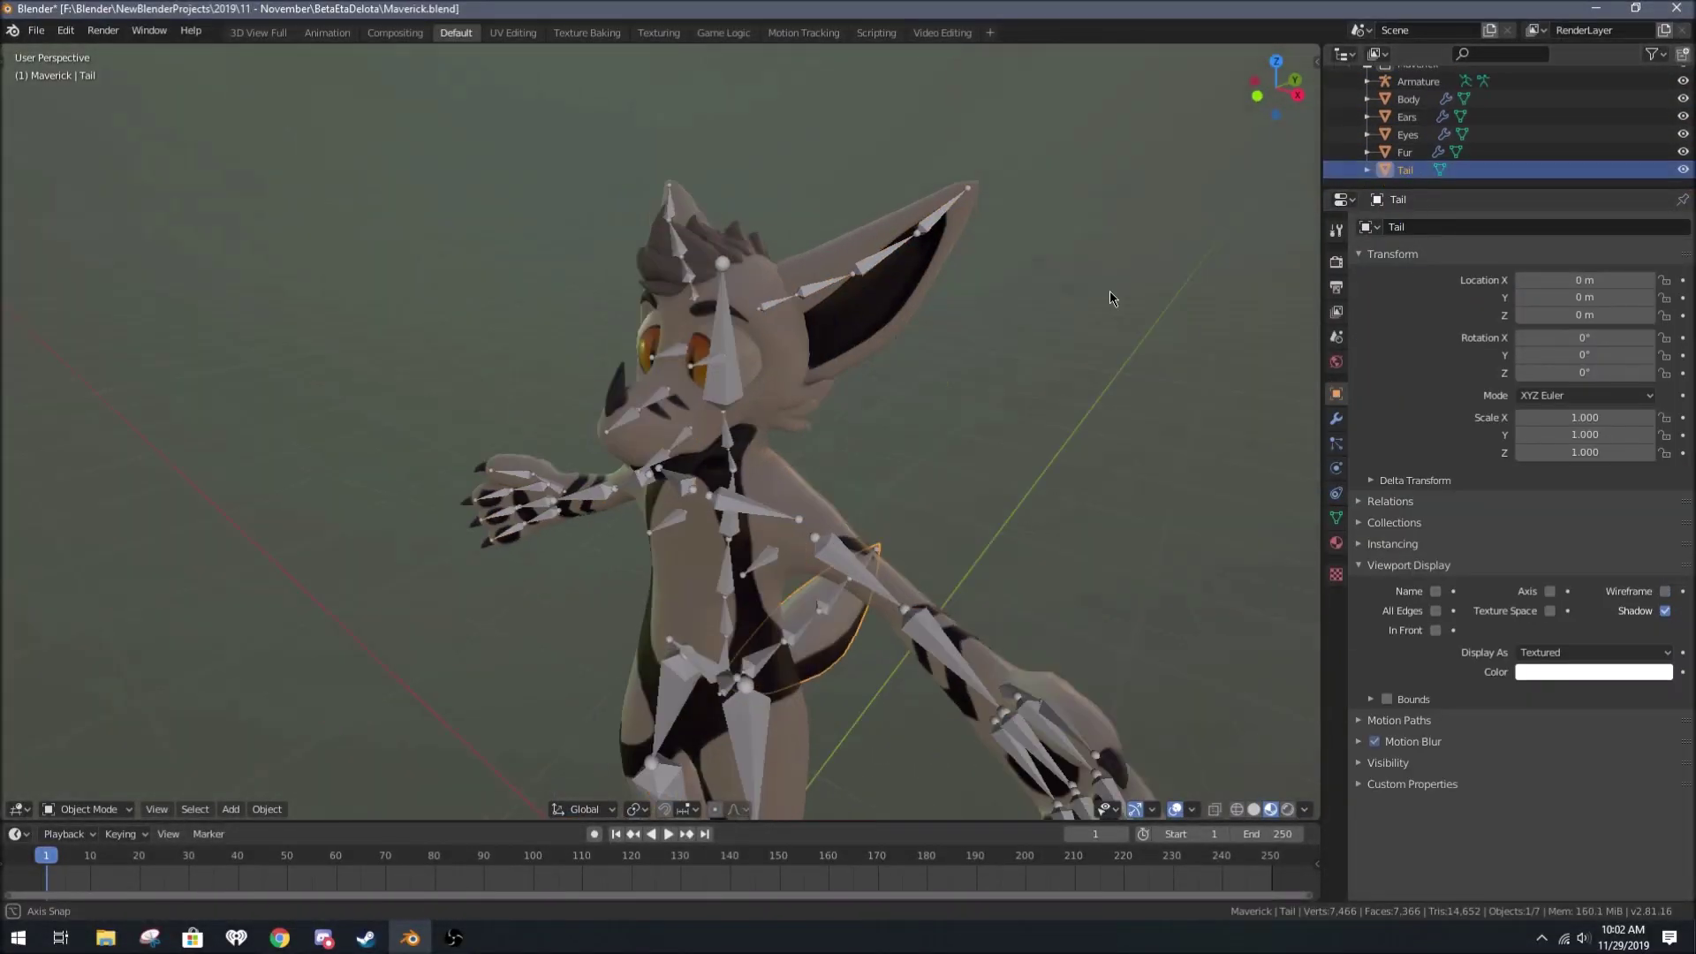
Step: Parent the Eyes and Fur meshes to the Armature with automatic weights
click(1407, 135)
click(657, 439)
key(Tab)
click(1335, 518)
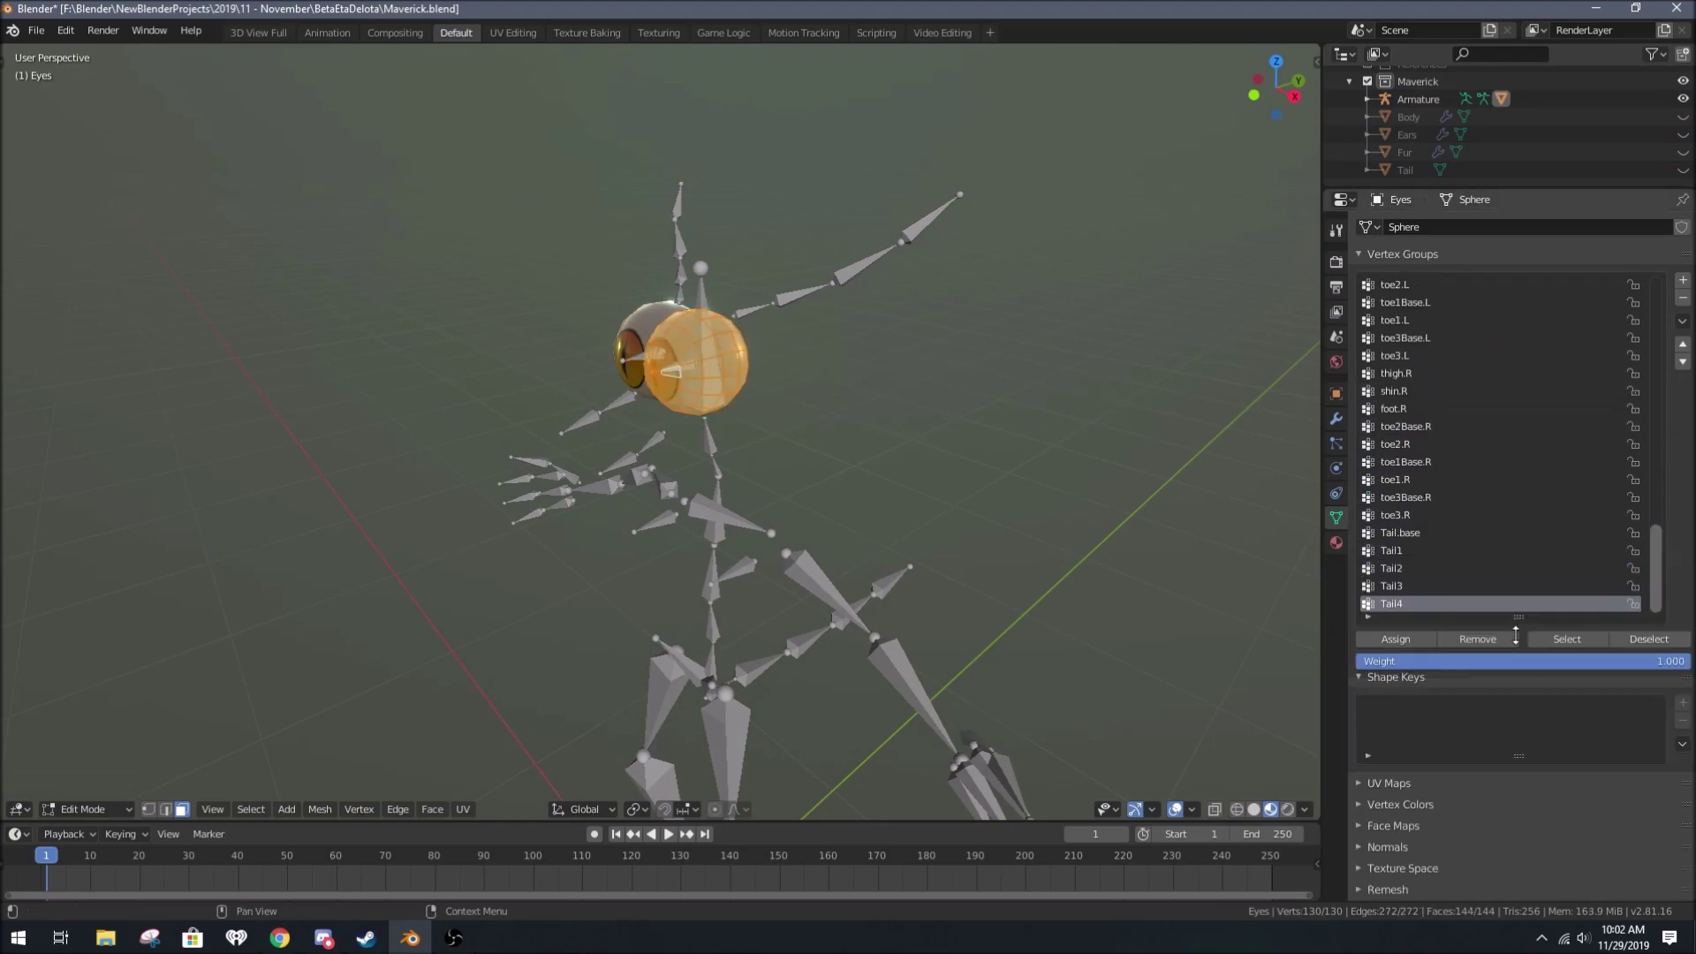
key(Tab)
middle_drag(971, 442, 1111, 243)
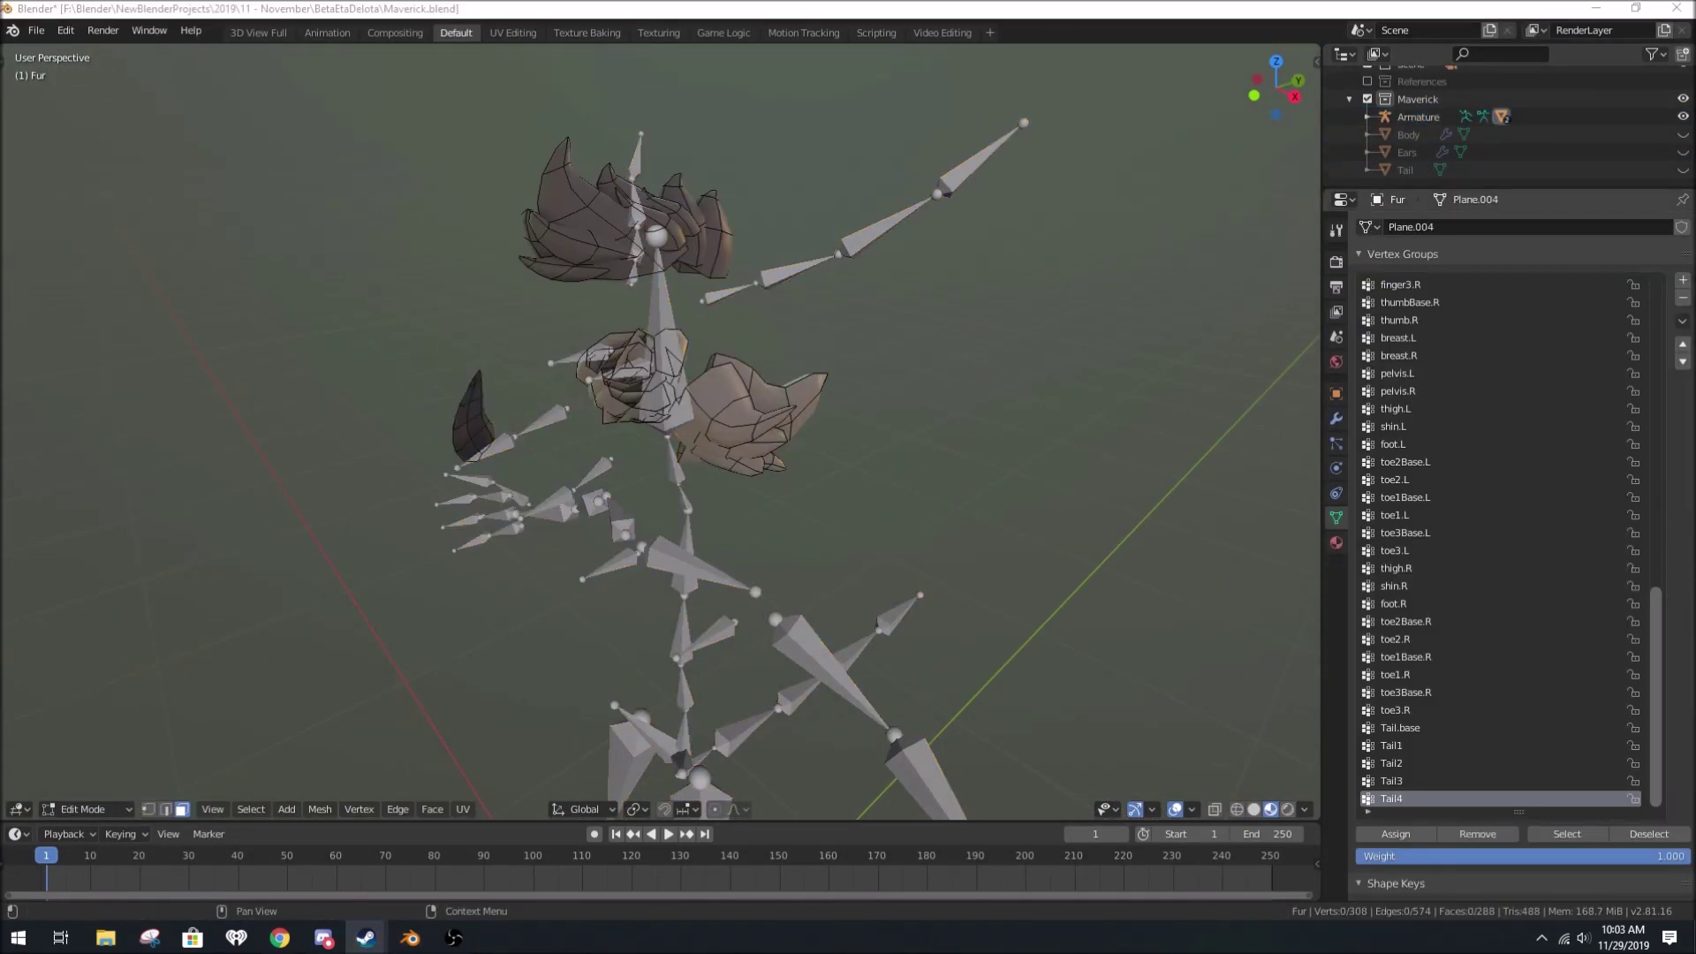
key(Tab)
middle_drag(839, 397, 855, 386)
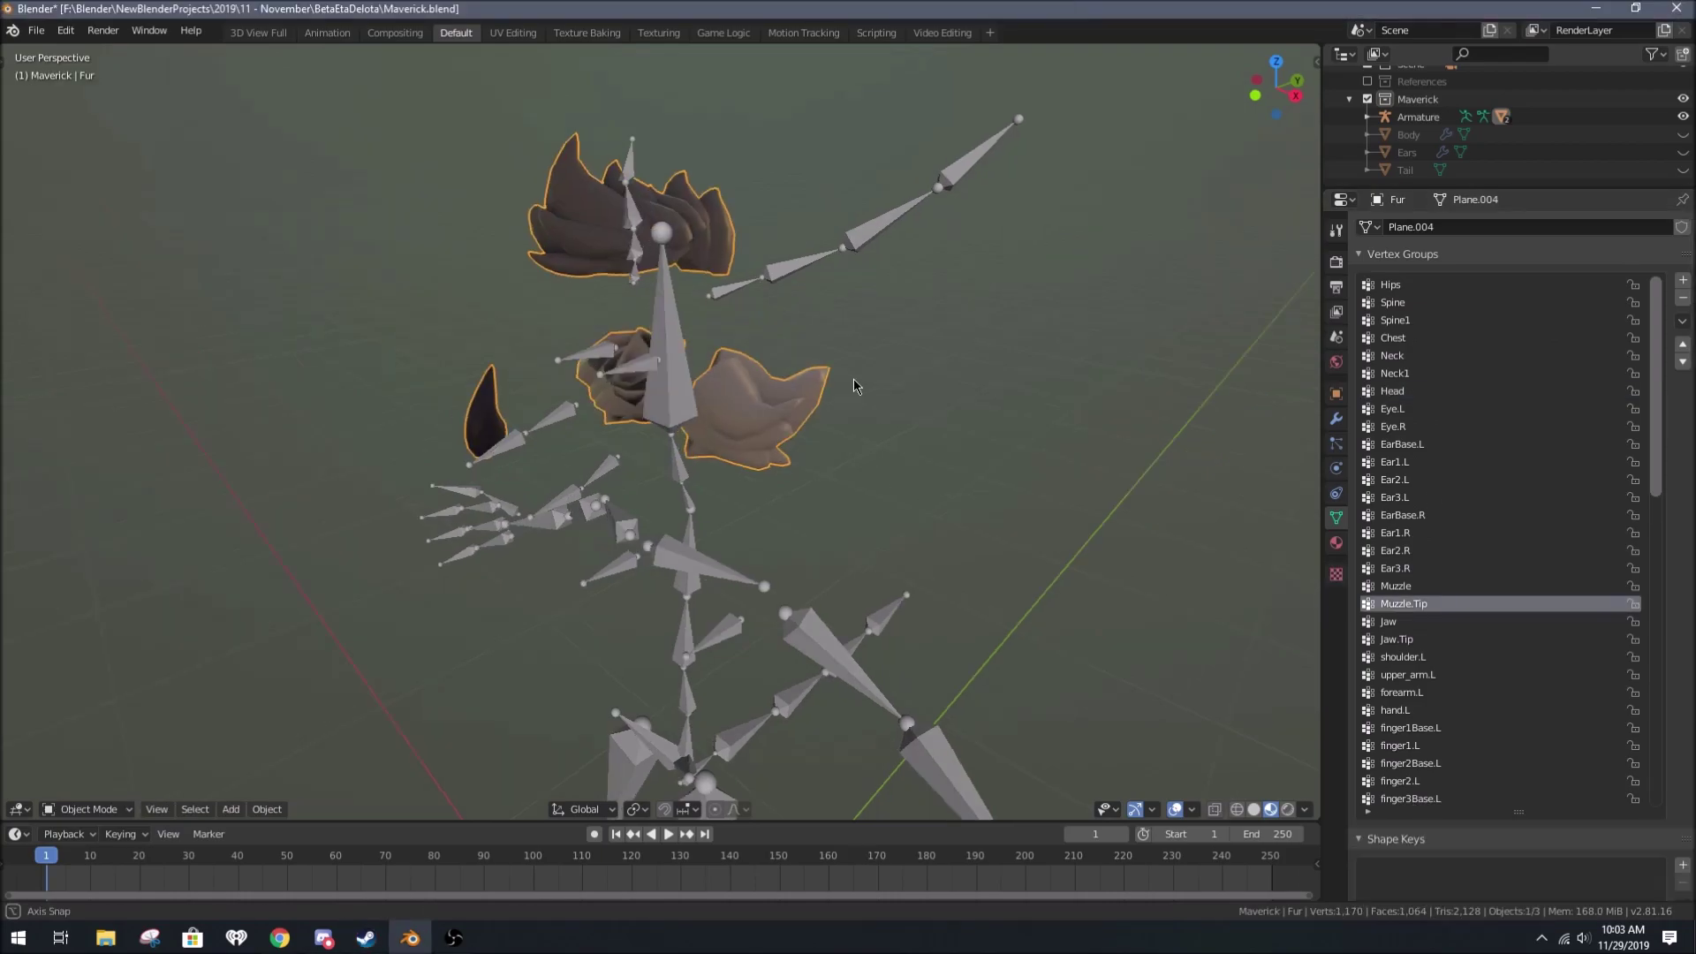
Step: Frame the Tail, select a tail bone in Pose Mode, and put the Tail in Weight Paint
click(1422, 170)
key(KP_Decimal)
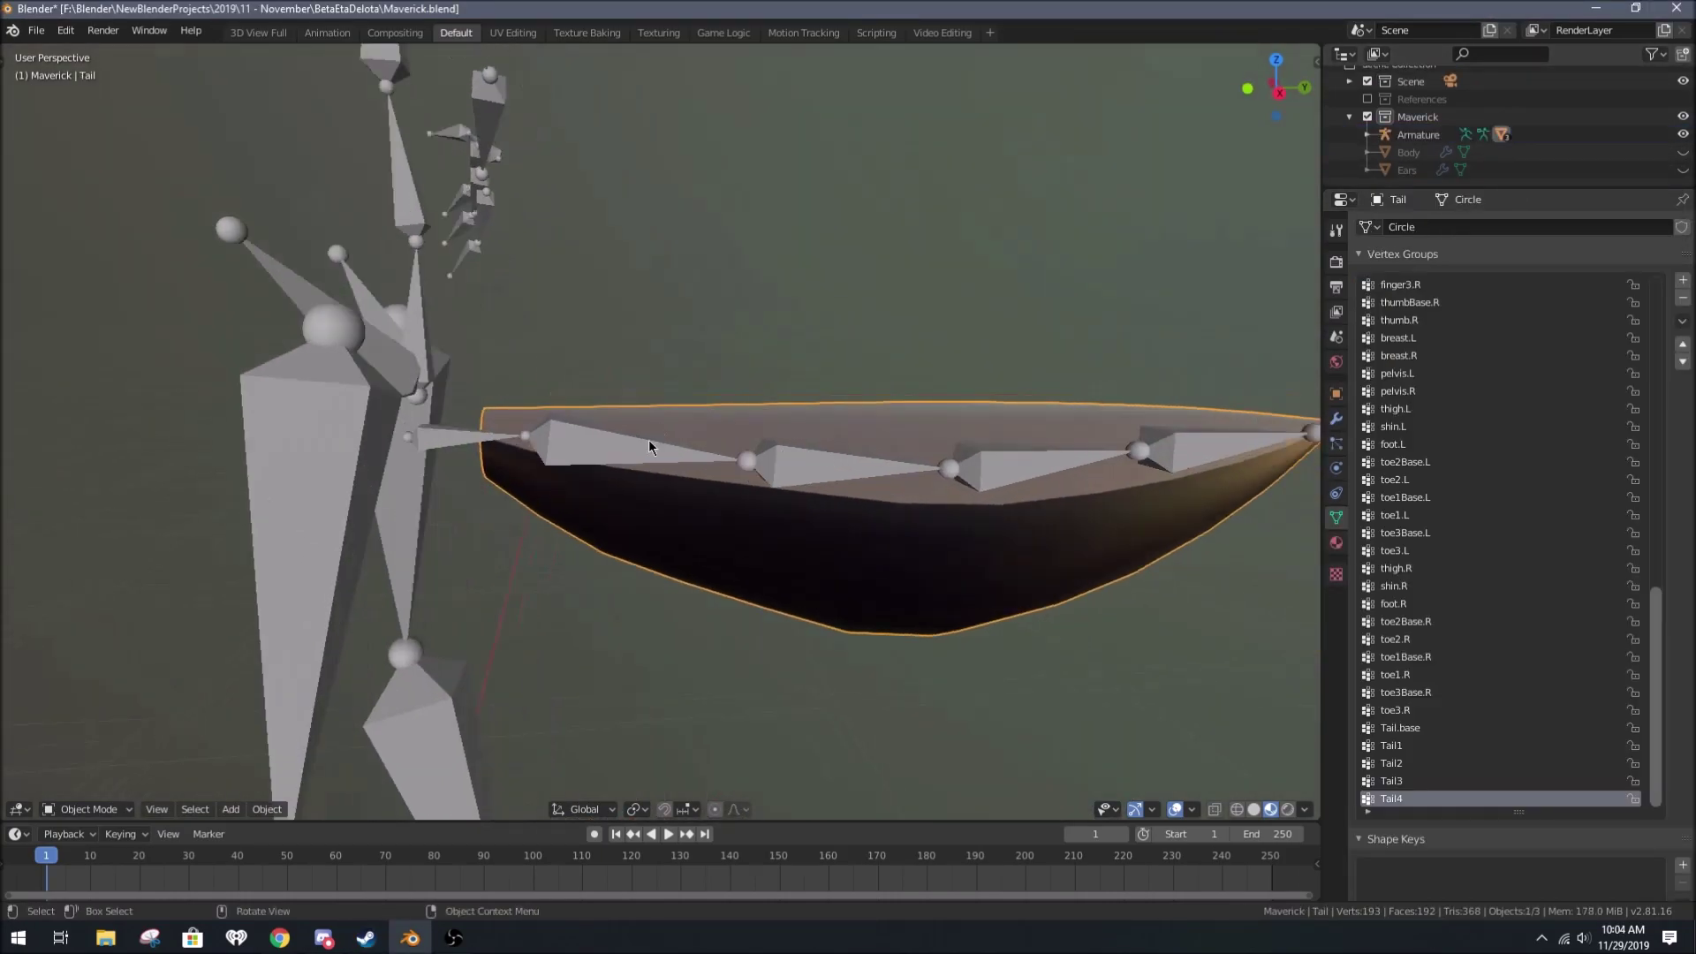
key(ctrl+Tab)
click(817, 306)
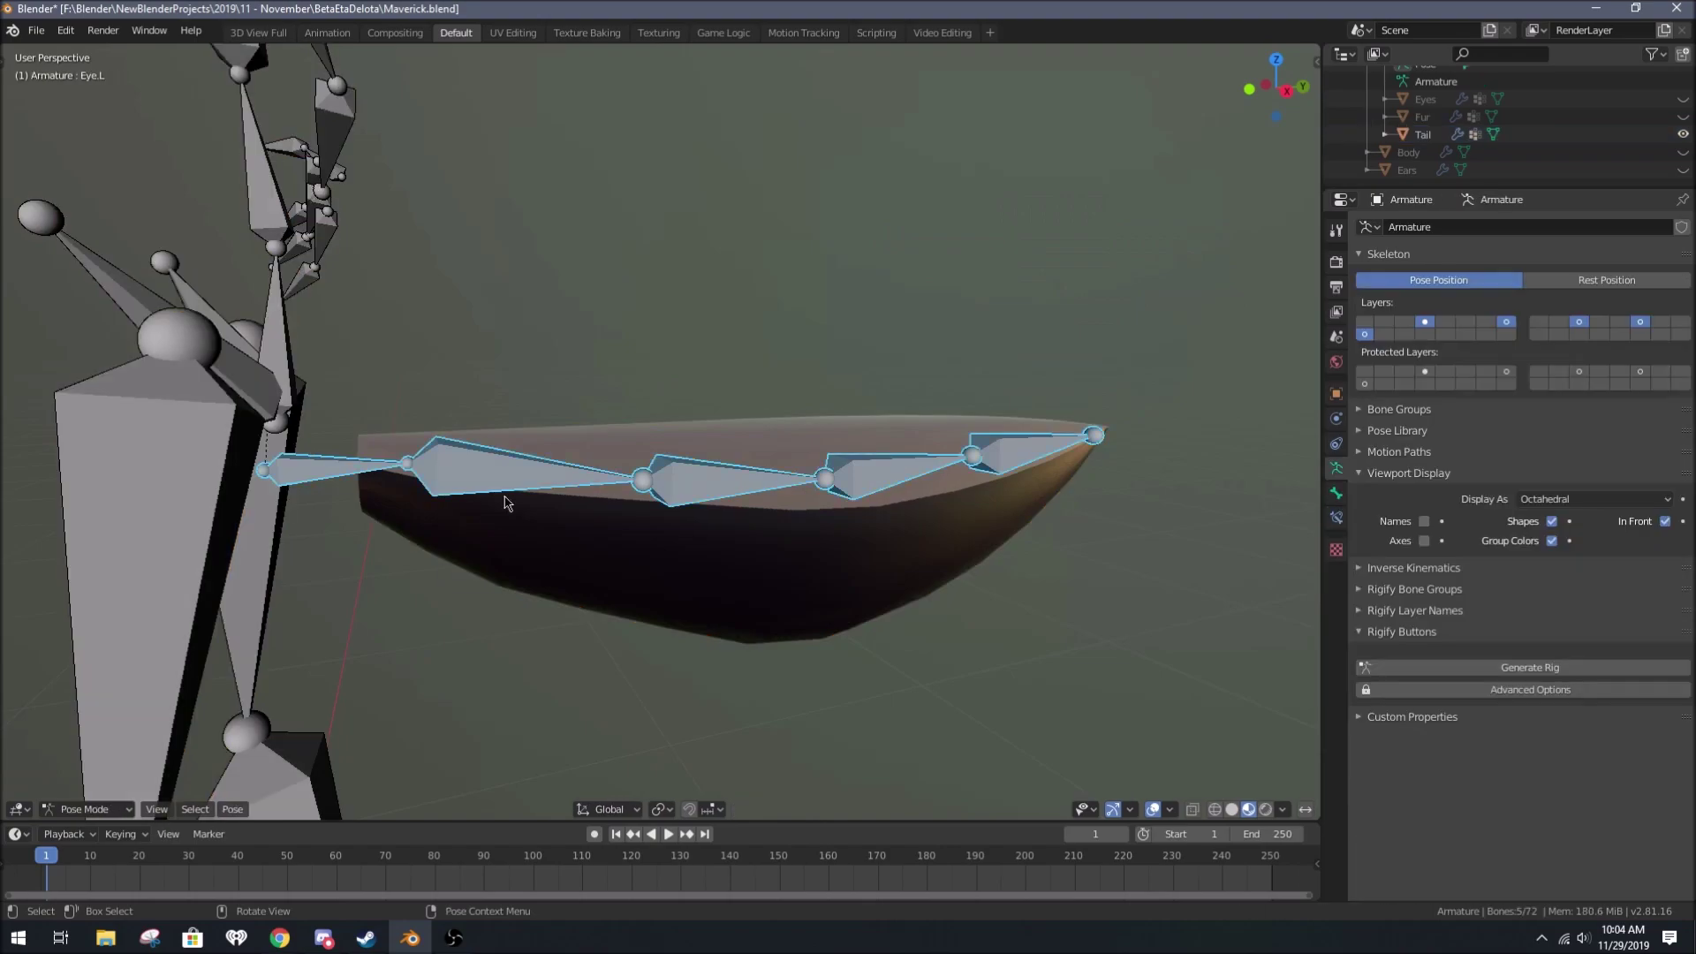
click(659, 809)
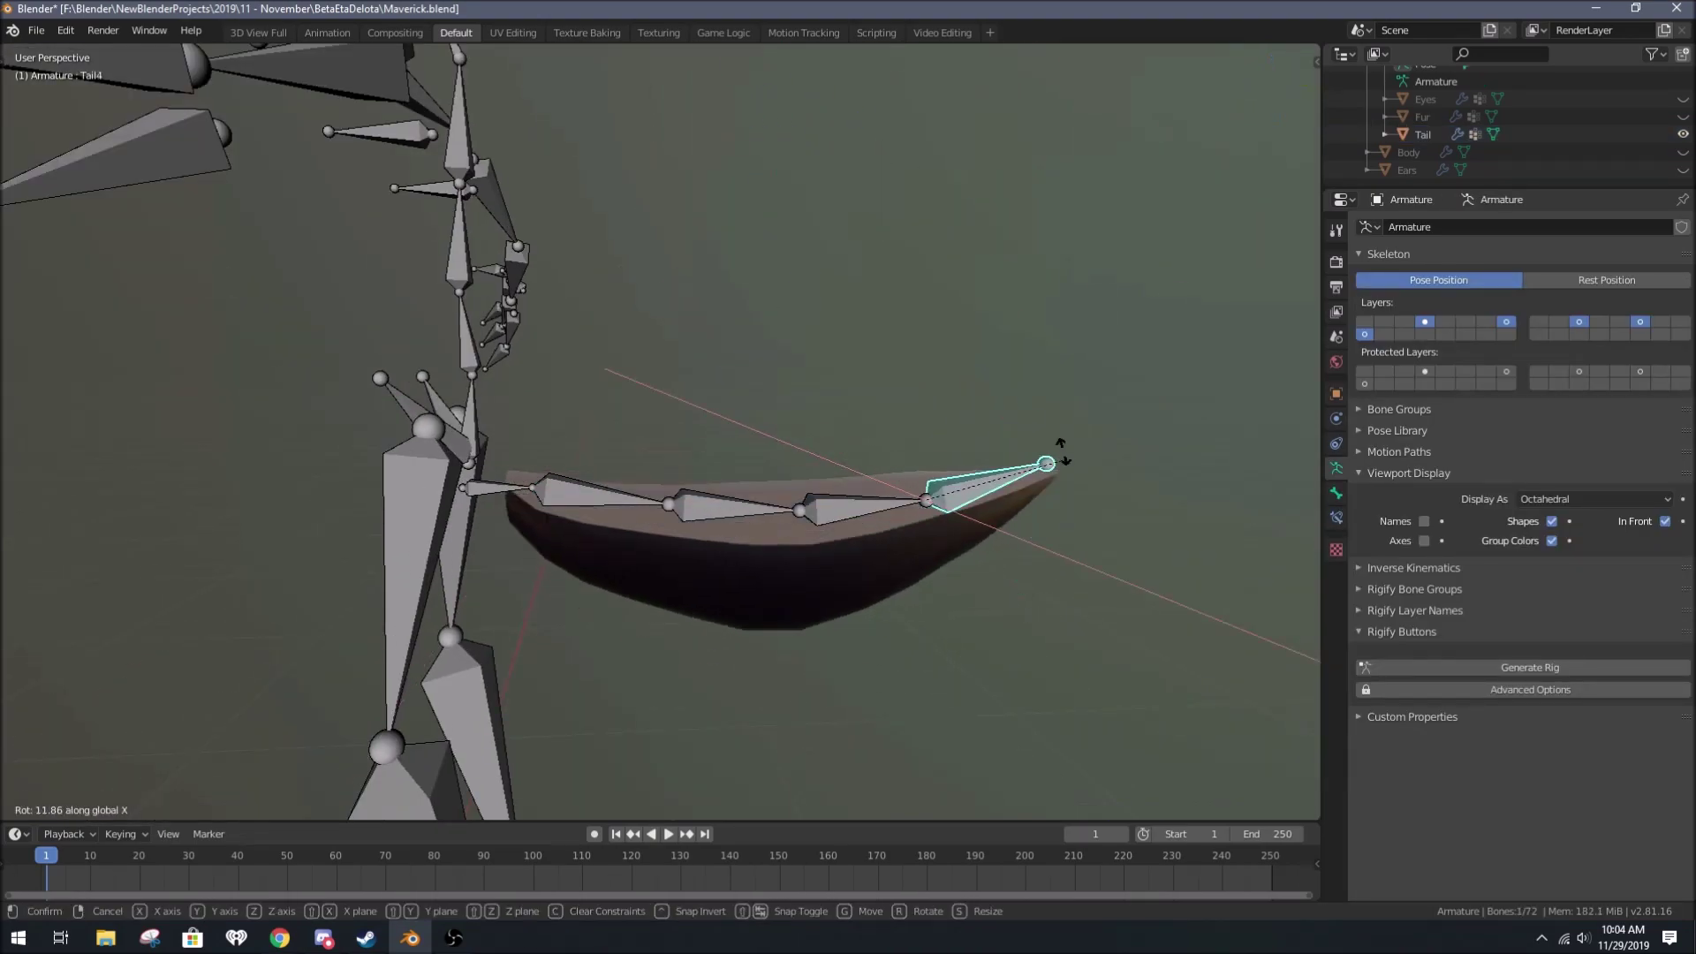
key(ctrl+Tab)
click(702, 433)
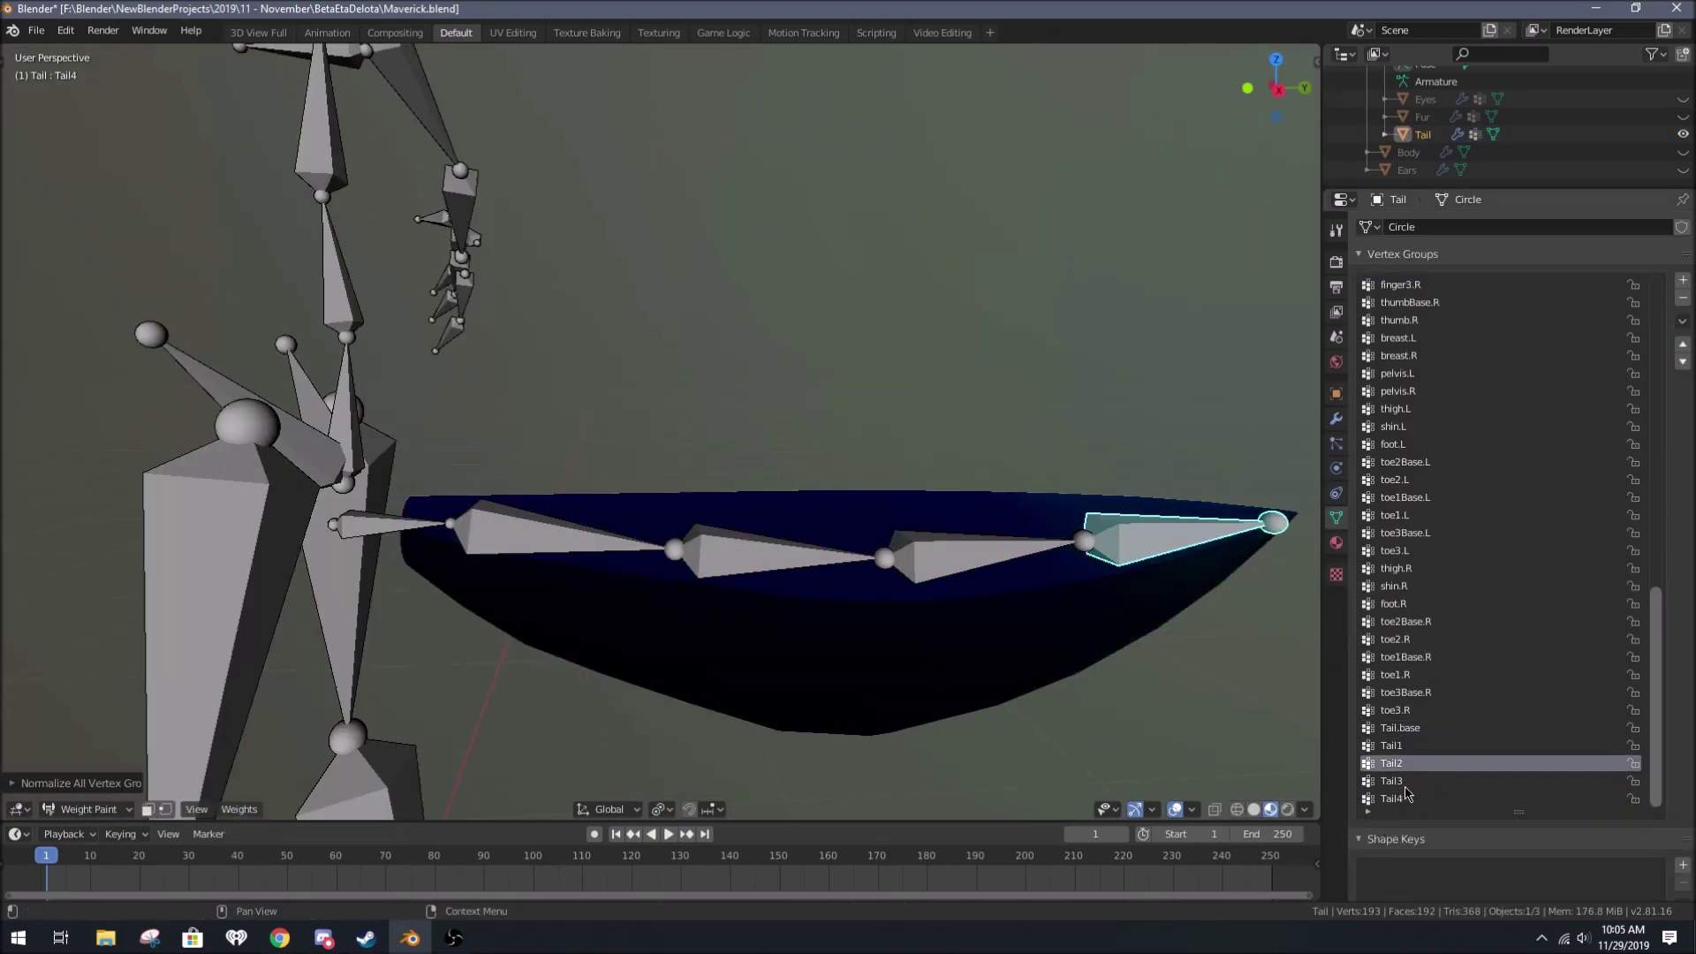
Step: Assign automatic weights from the tail bones and inspect the Tail4, Tail2 and Tail1 groups
click(1392, 798)
key(n)
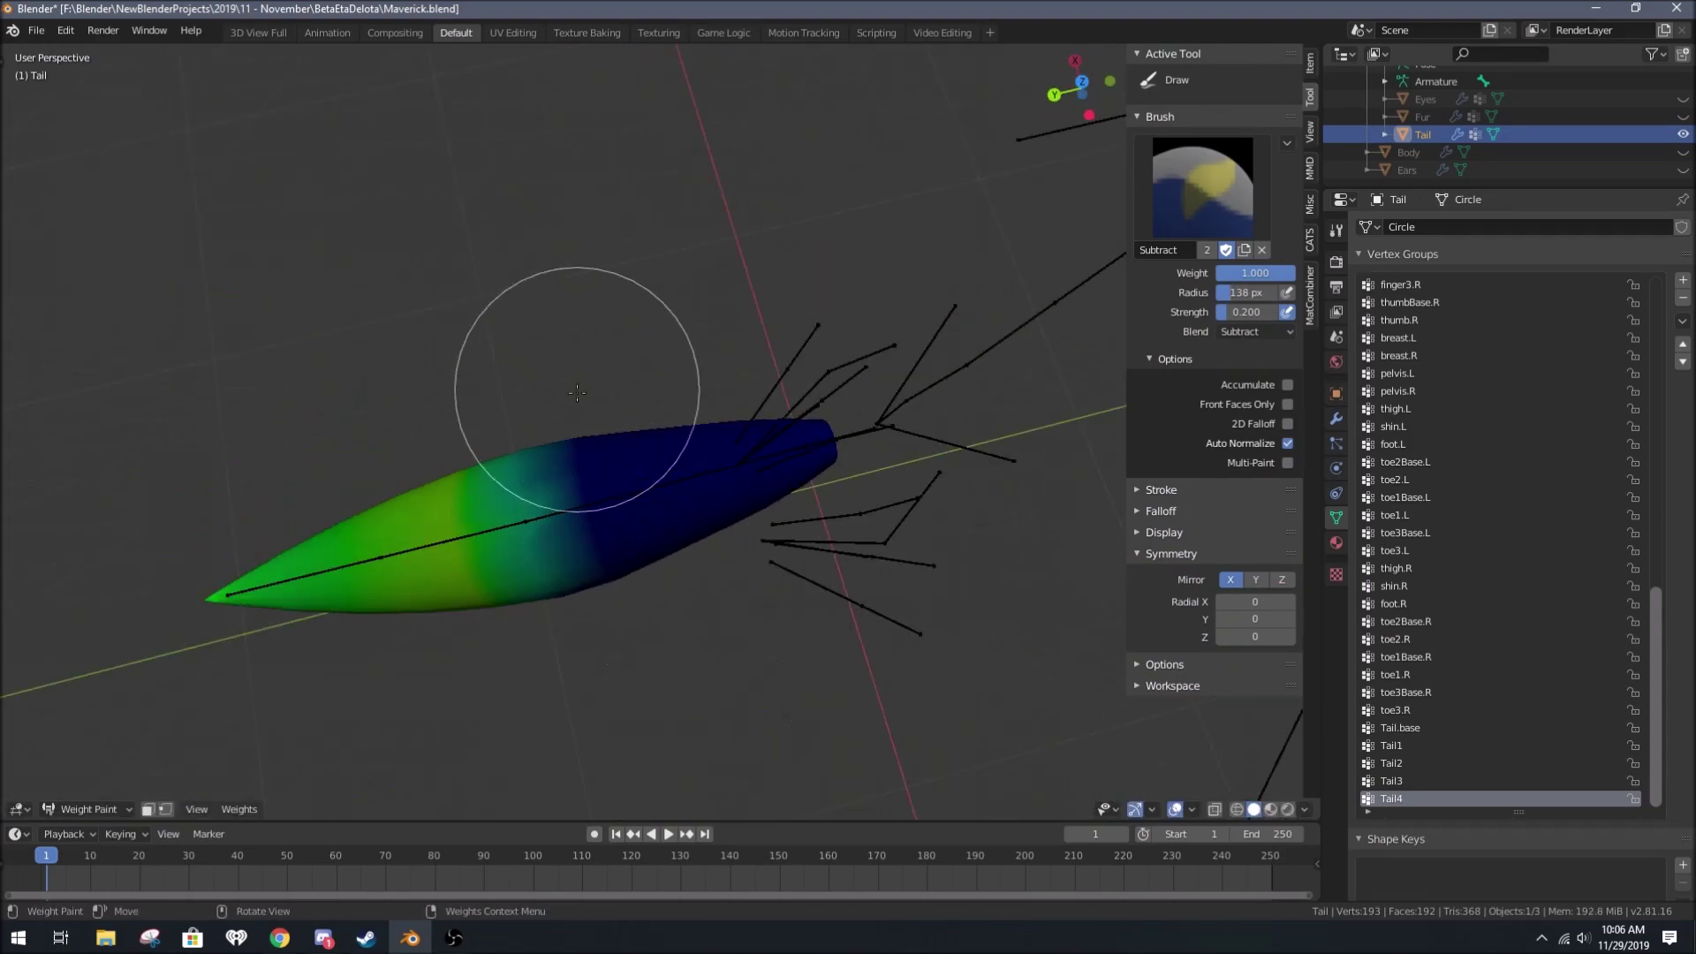
click(1365, 762)
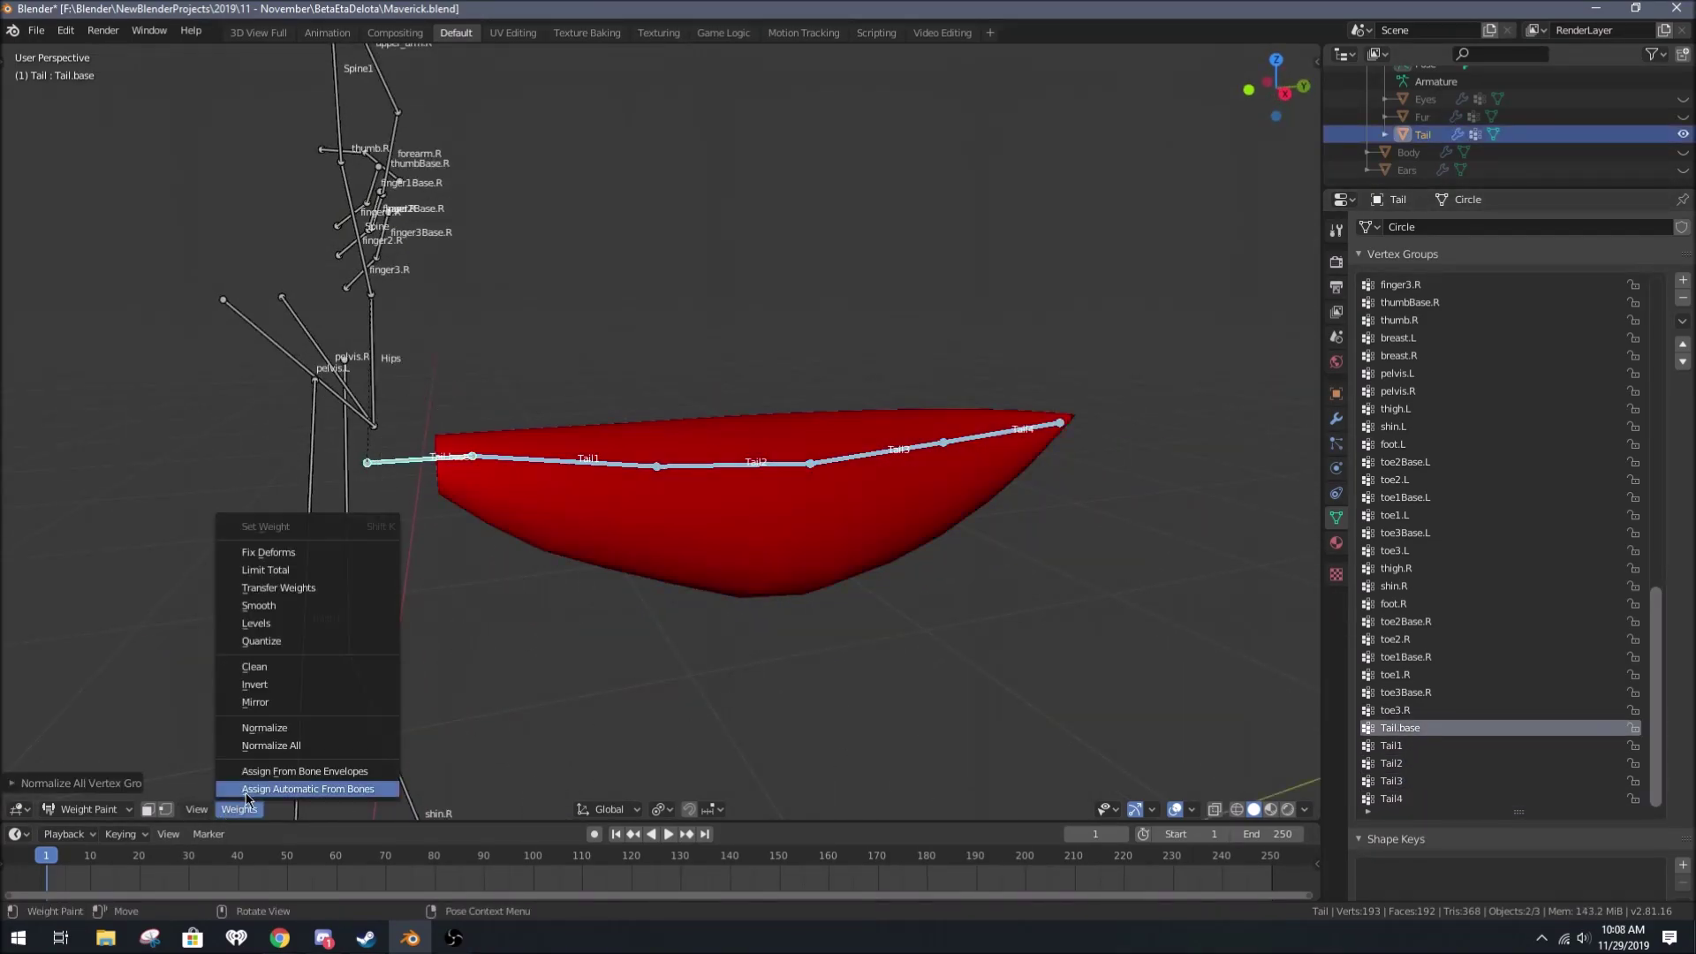
click(247, 788)
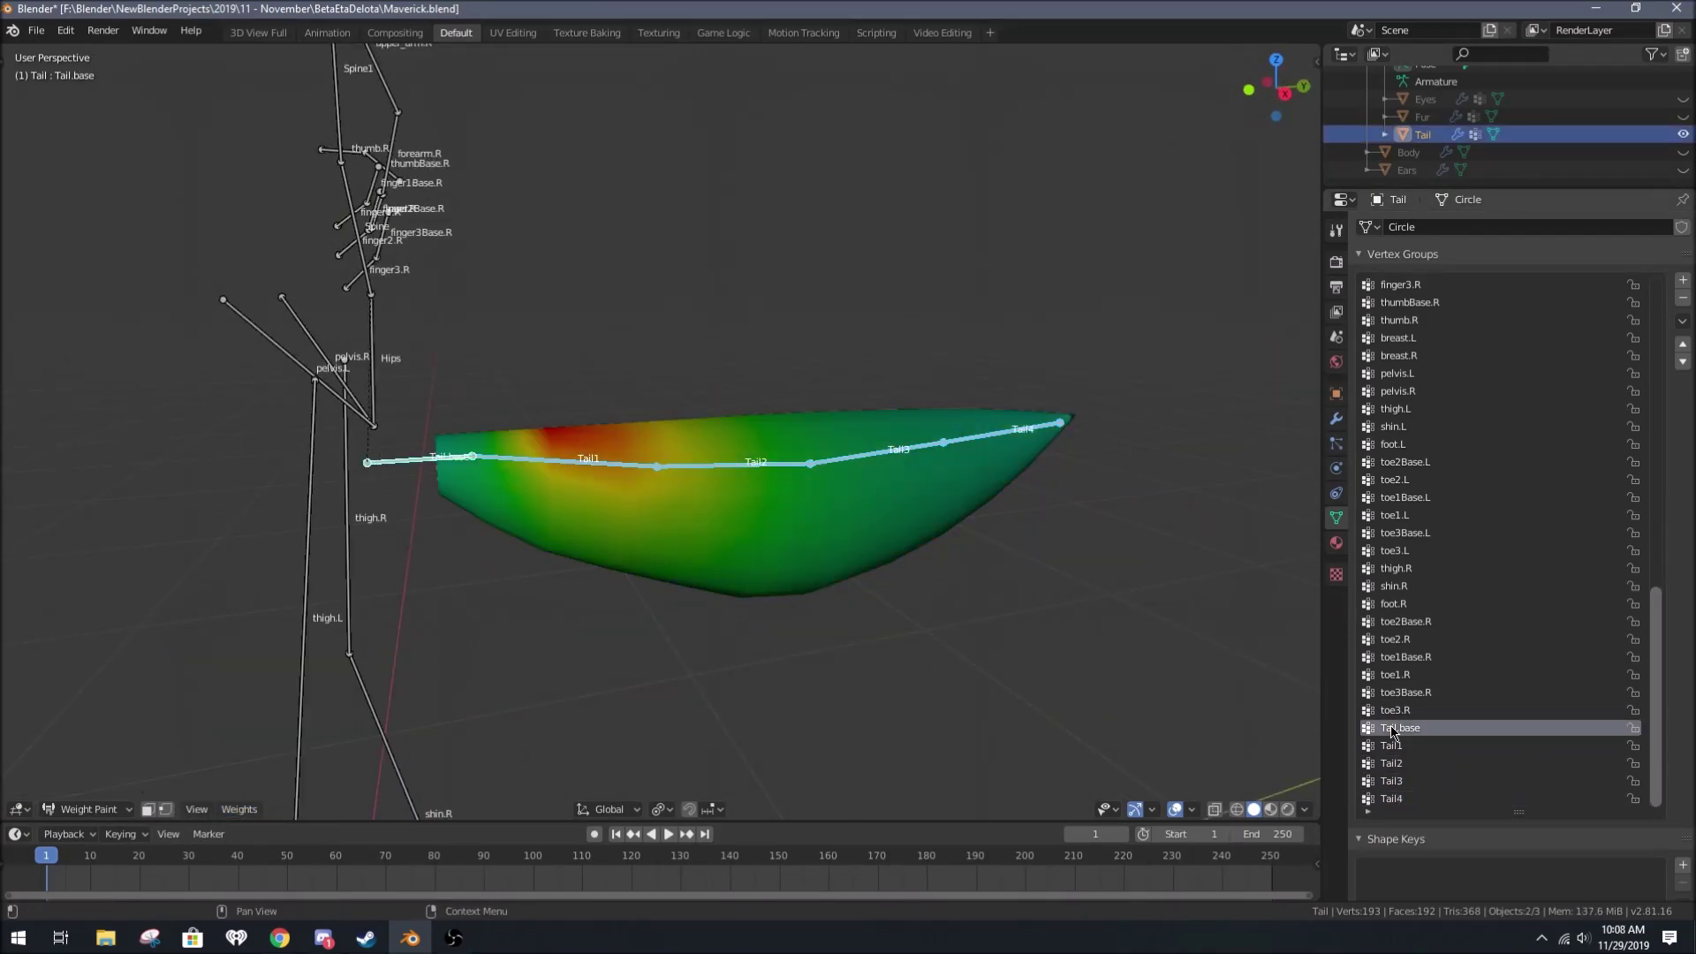
click(1413, 749)
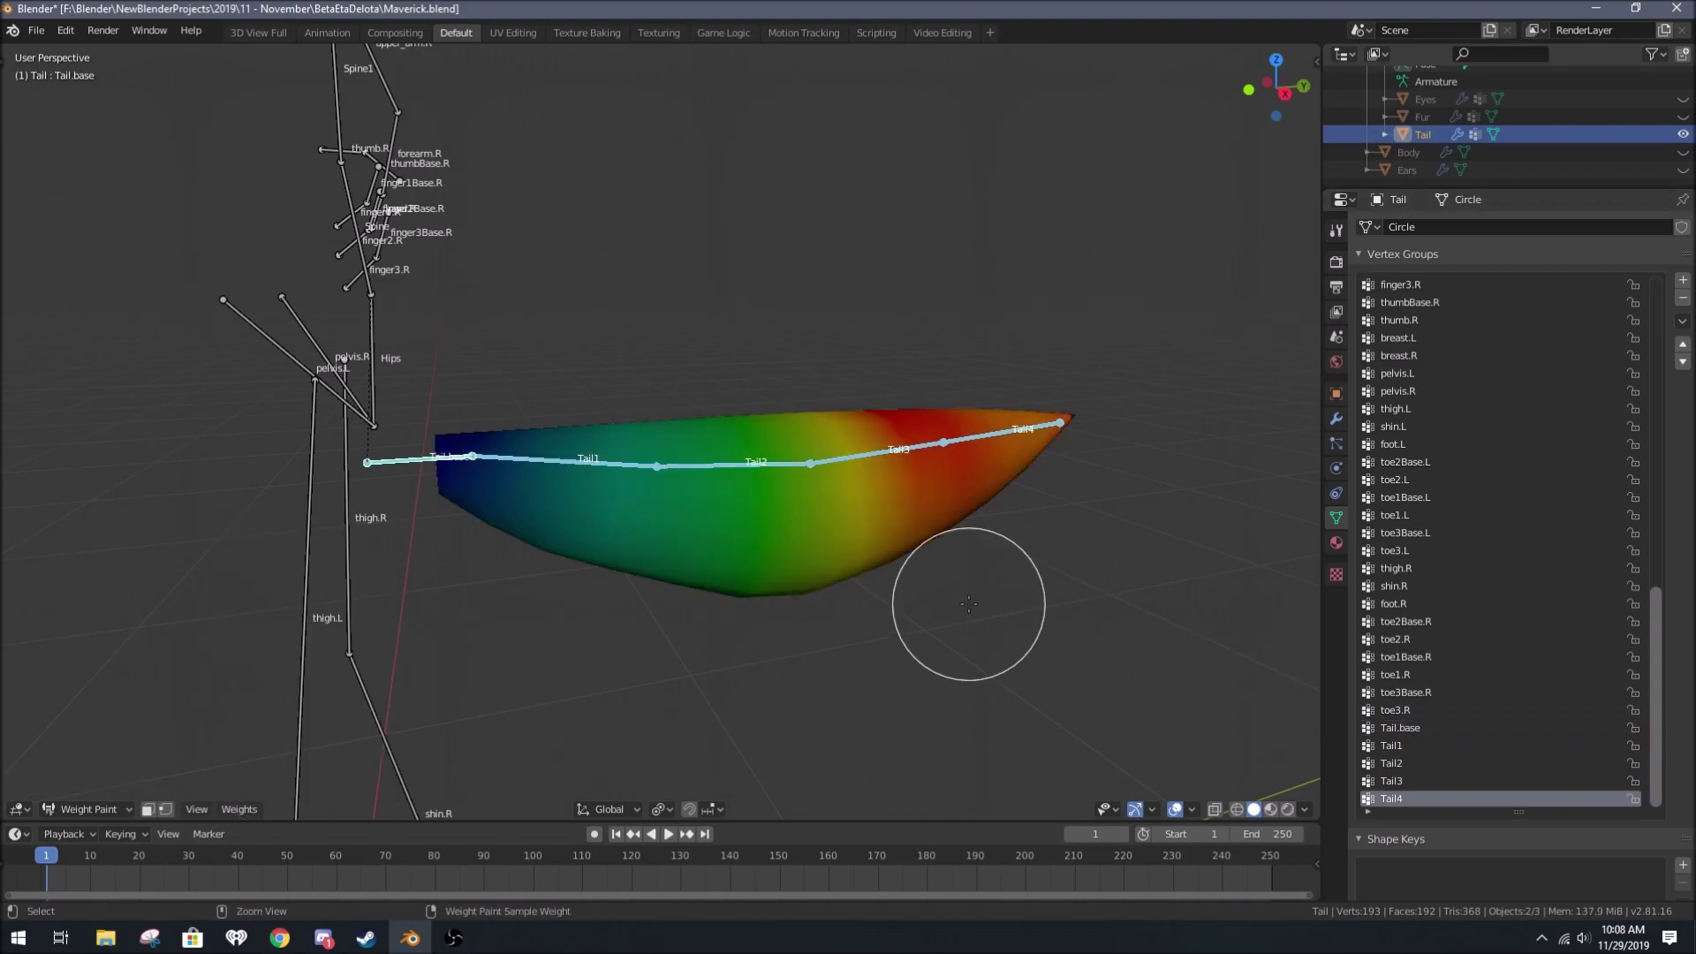
click(1393, 763)
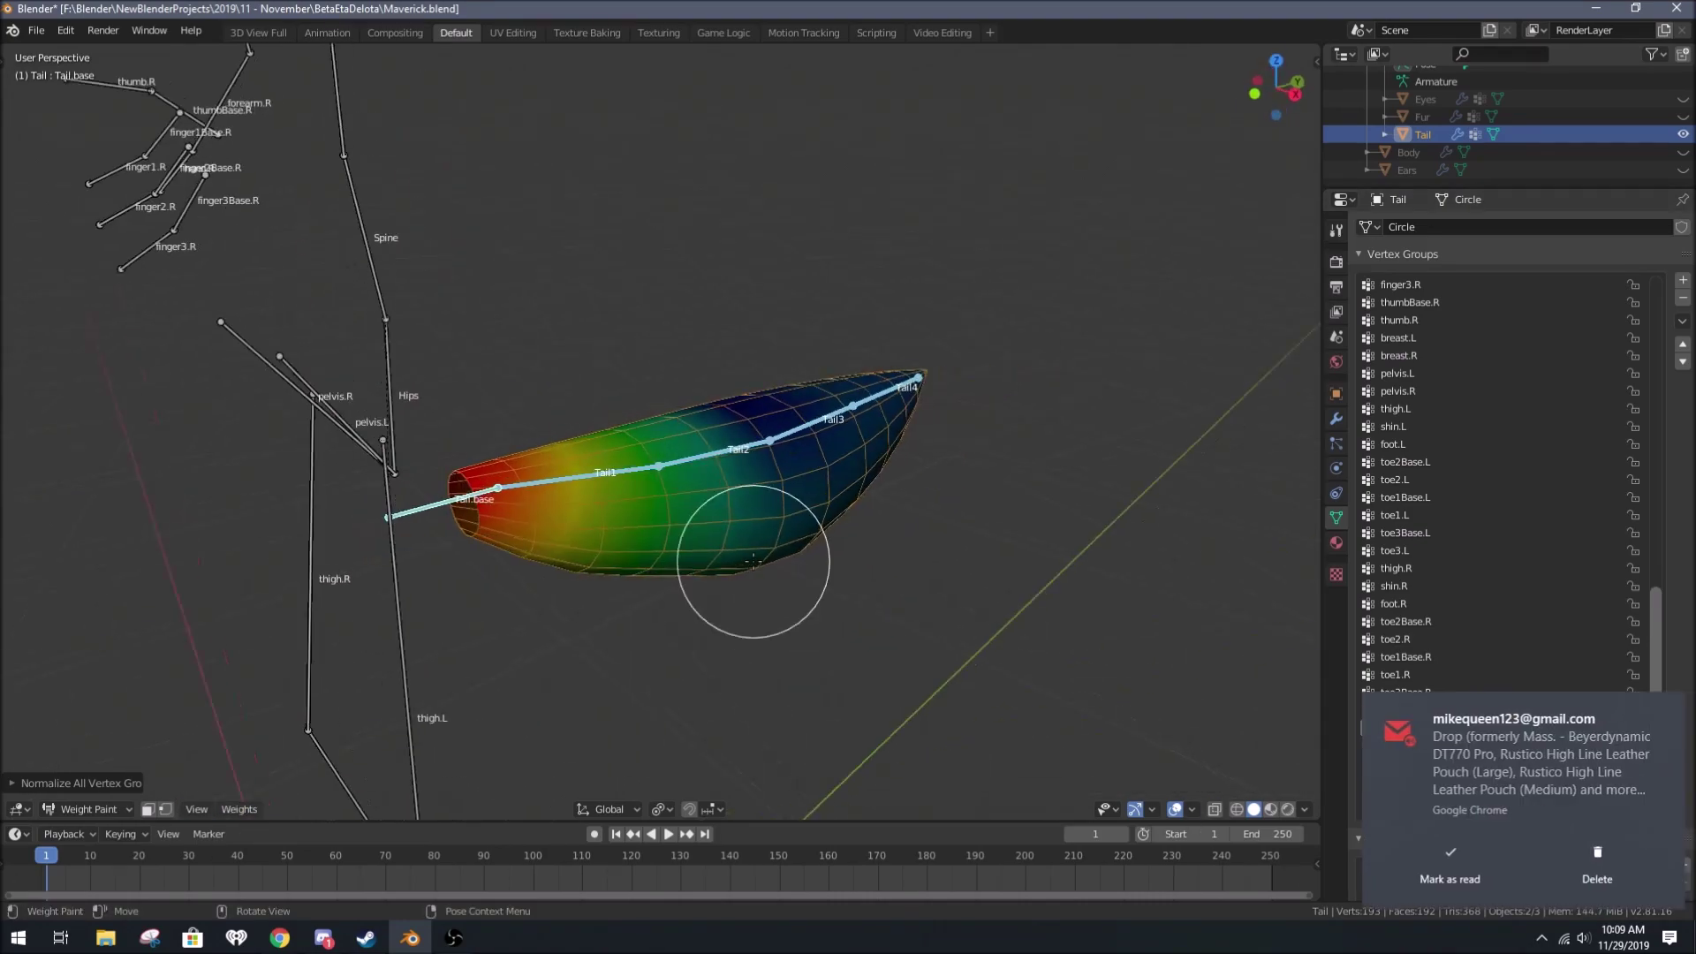
Step: Paint Tail3 weight onto its section of the tail
middle_drag(752, 560, 1033, 571)
key(Tab)
key(n)
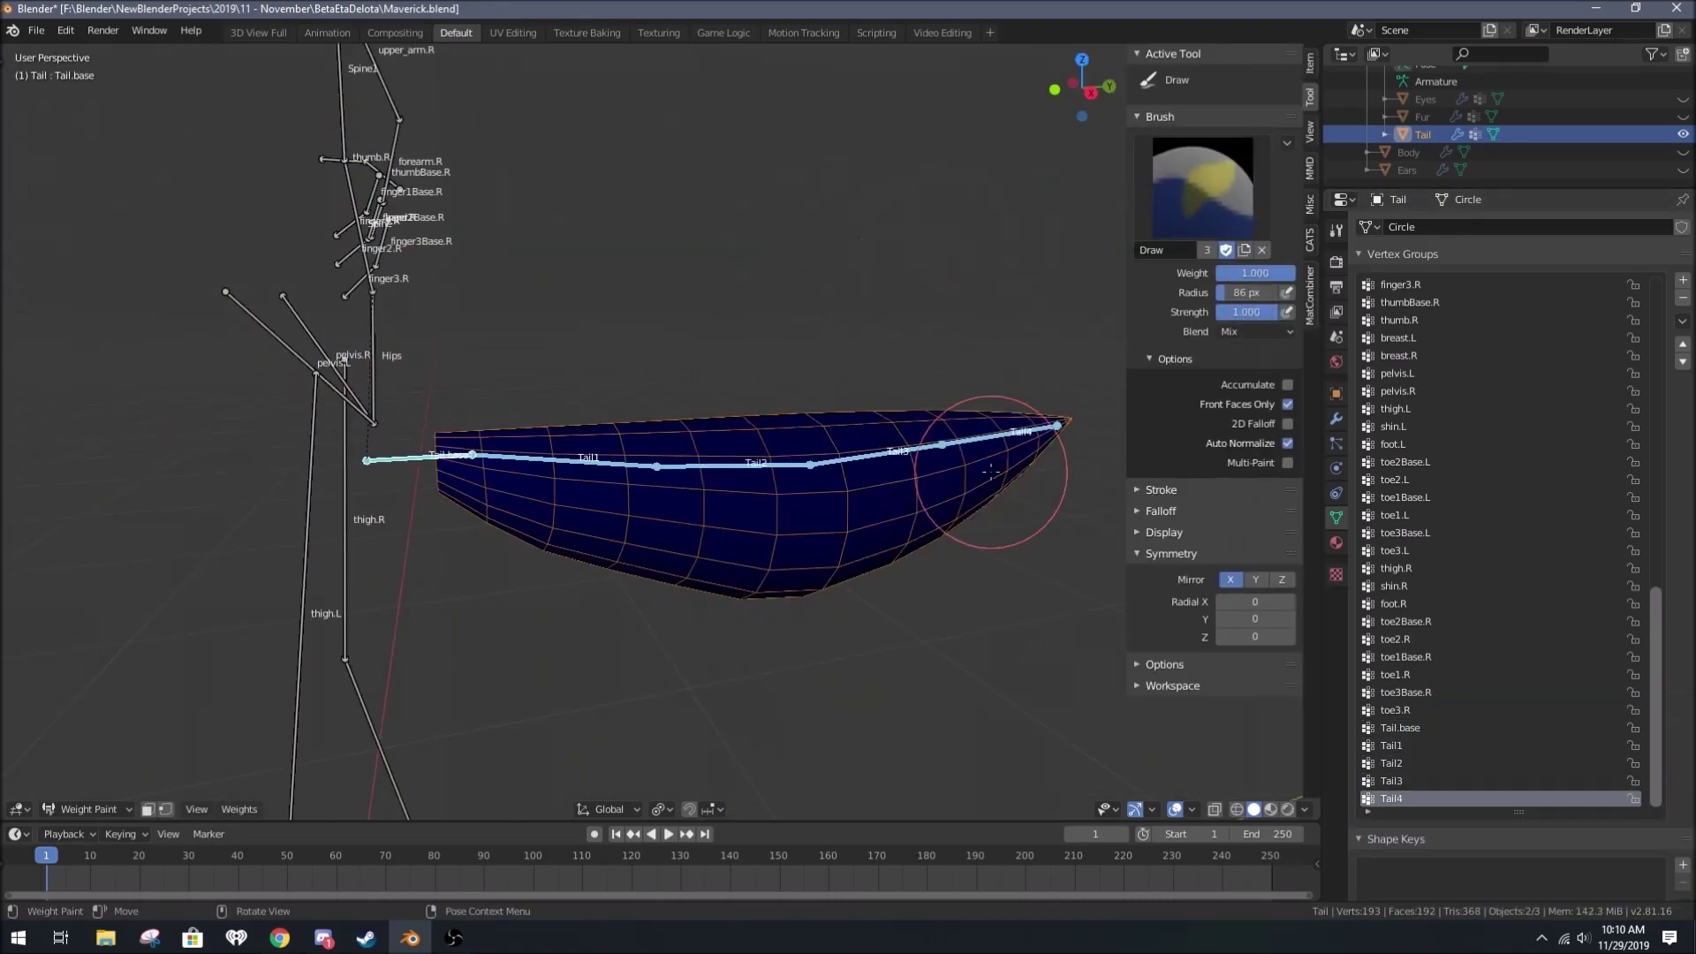
key(n)
scroll(534, 455, up, 3)
mouse_move(745, 531)
middle_down()
mouse_move(567, 454)
mouse_move(824, 313)
mouse_move(907, 643)
mouse_move(834, 512)
mouse_move(804, 530)
mouse_move(777, 494)
mouse_move(795, 547)
mouse_move(768, 561)
mouse_move(890, 590)
middle_up()
ctrl+click(825, 314)
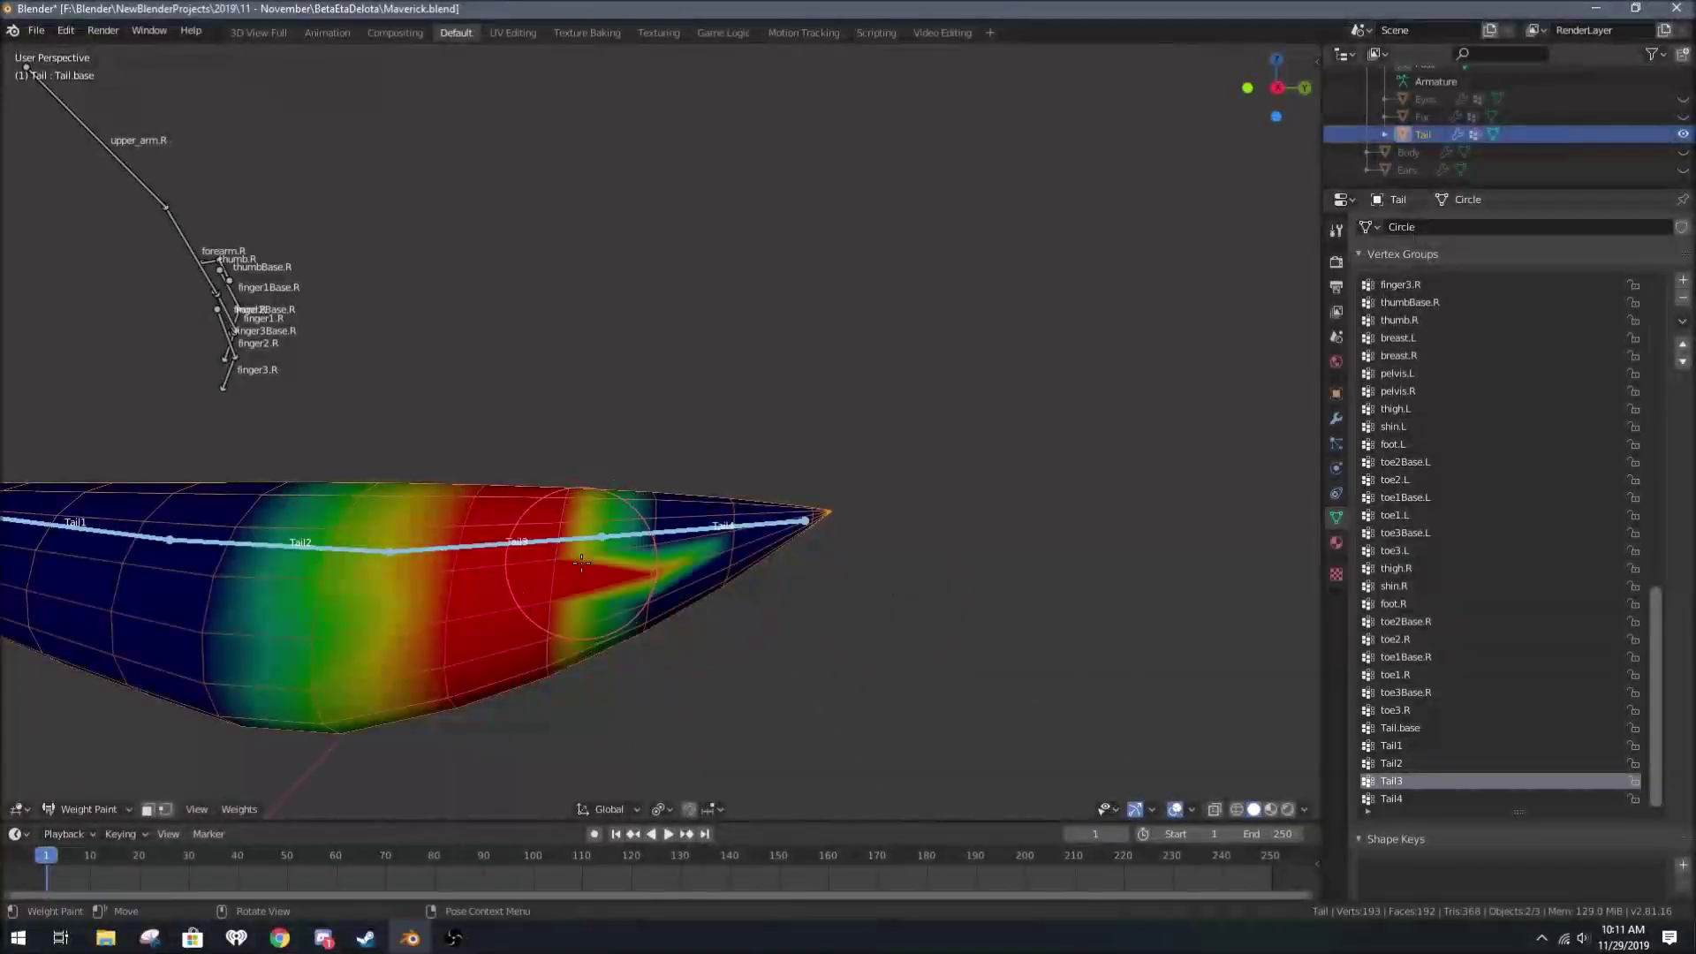
mouse_move(582, 562)
middle_down()
mouse_move(681, 409)
mouse_move(615, 435)
mouse_move(587, 512)
mouse_move(606, 568)
mouse_move(651, 398)
mouse_move(708, 471)
middle_up()
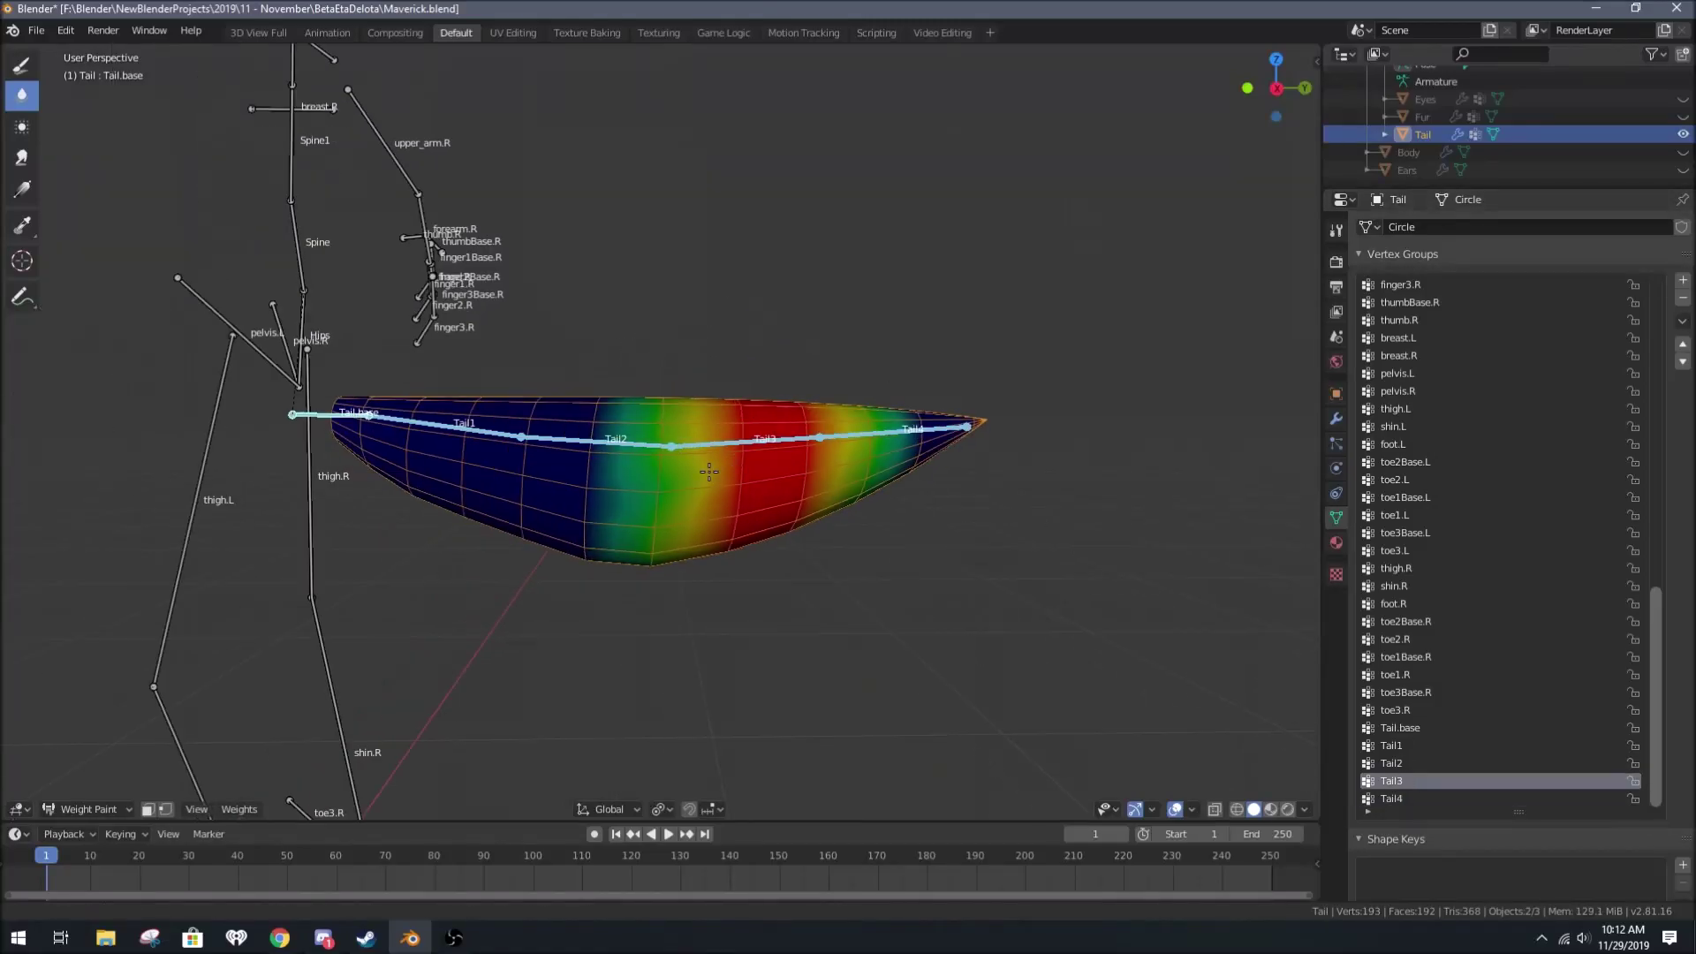
Step: Review the Tail2 and Tail.base weights, then test-rotate the Tail.base bone in Pose Mode
click(1368, 761)
middle_drag(972, 618, 667, 497)
click(1411, 728)
mouse_move(972, 574)
middle_down()
mouse_move(681, 560)
mouse_move(681, 348)
mouse_move(662, 284)
mouse_move(898, 350)
middle_up()
key(ctrl+Tab)
click(919, 431)
key(ctrl+Tab)
key(r)
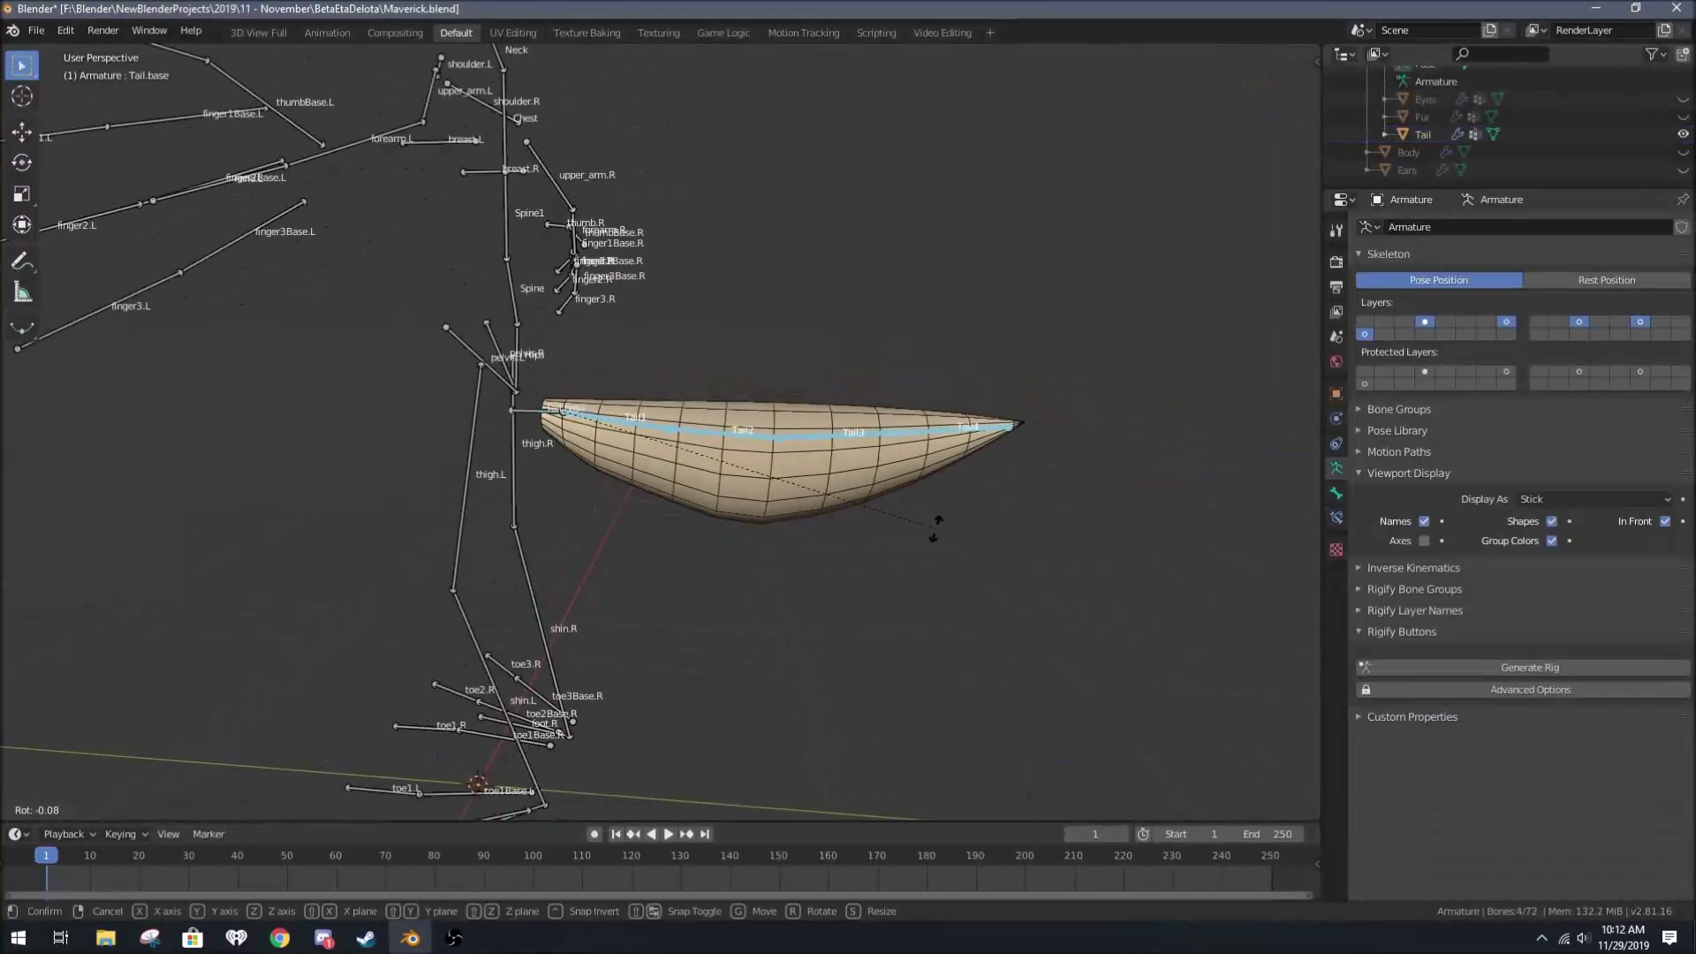
key(Escape)
Step: Paint more Tail3 weight onto the tail's middle and save the file
key(ctrl+Tab)
mouse_move(788, 303)
middle_down()
mouse_move(757, 541)
mouse_move(541, 519)
mouse_move(802, 303)
mouse_move(764, 508)
middle_up()
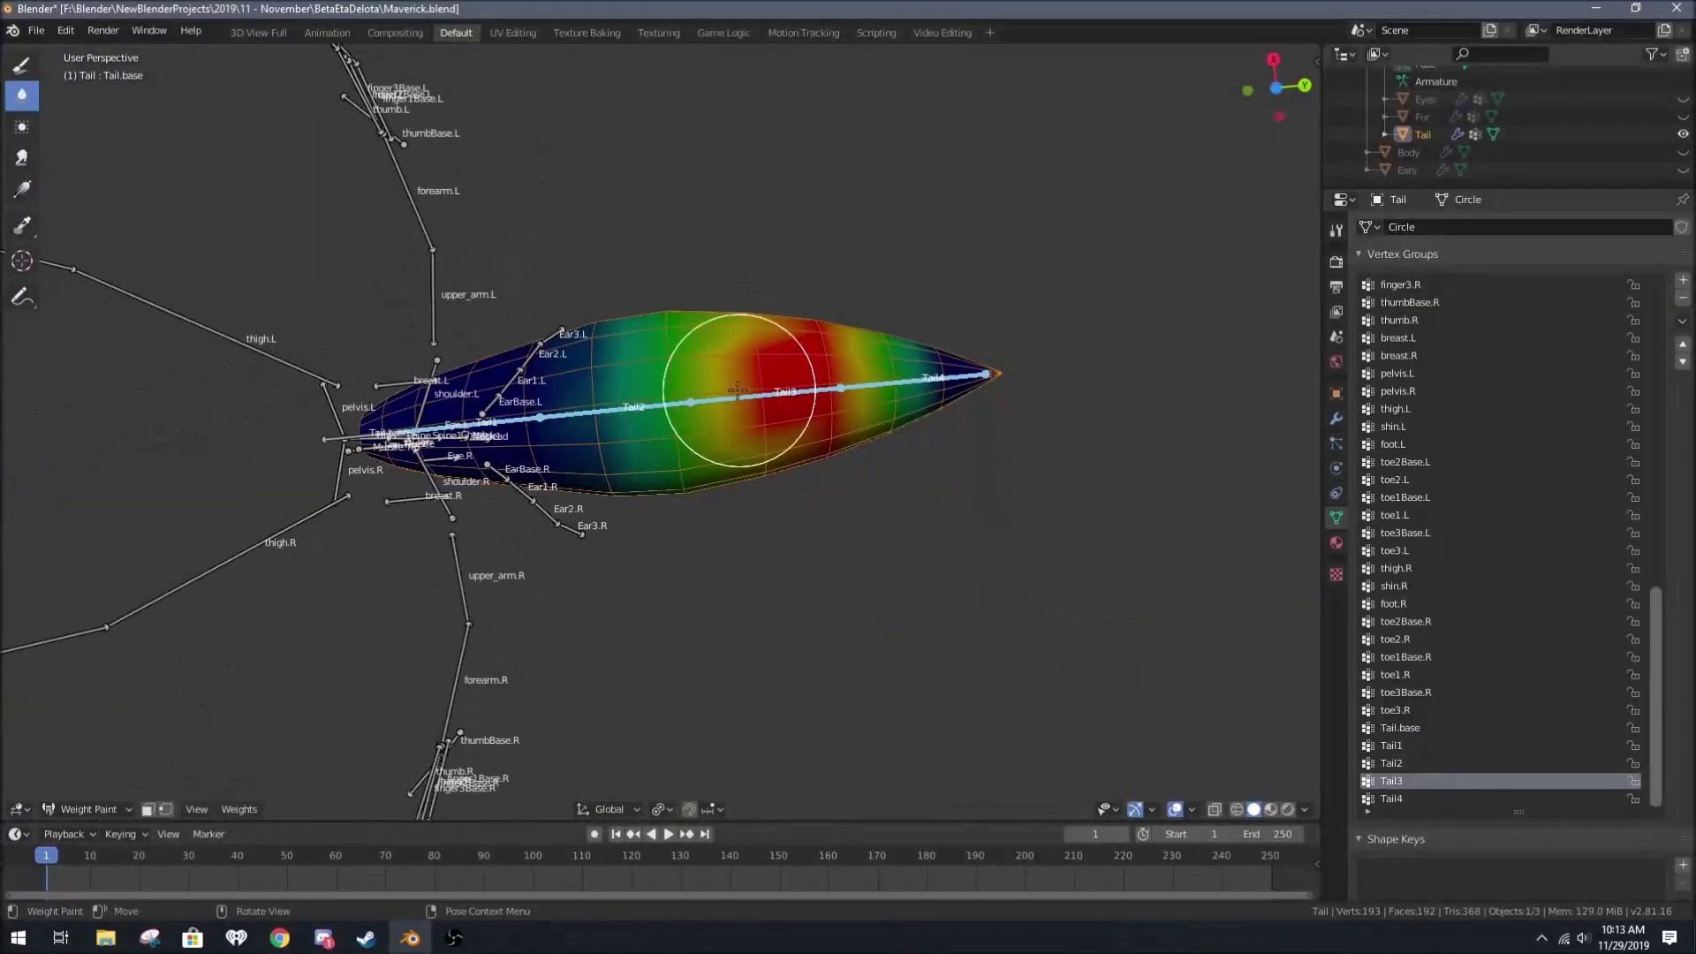
mouse_move(31, 102)
middle_down()
mouse_move(1043, 556)
mouse_move(939, 265)
middle_up()
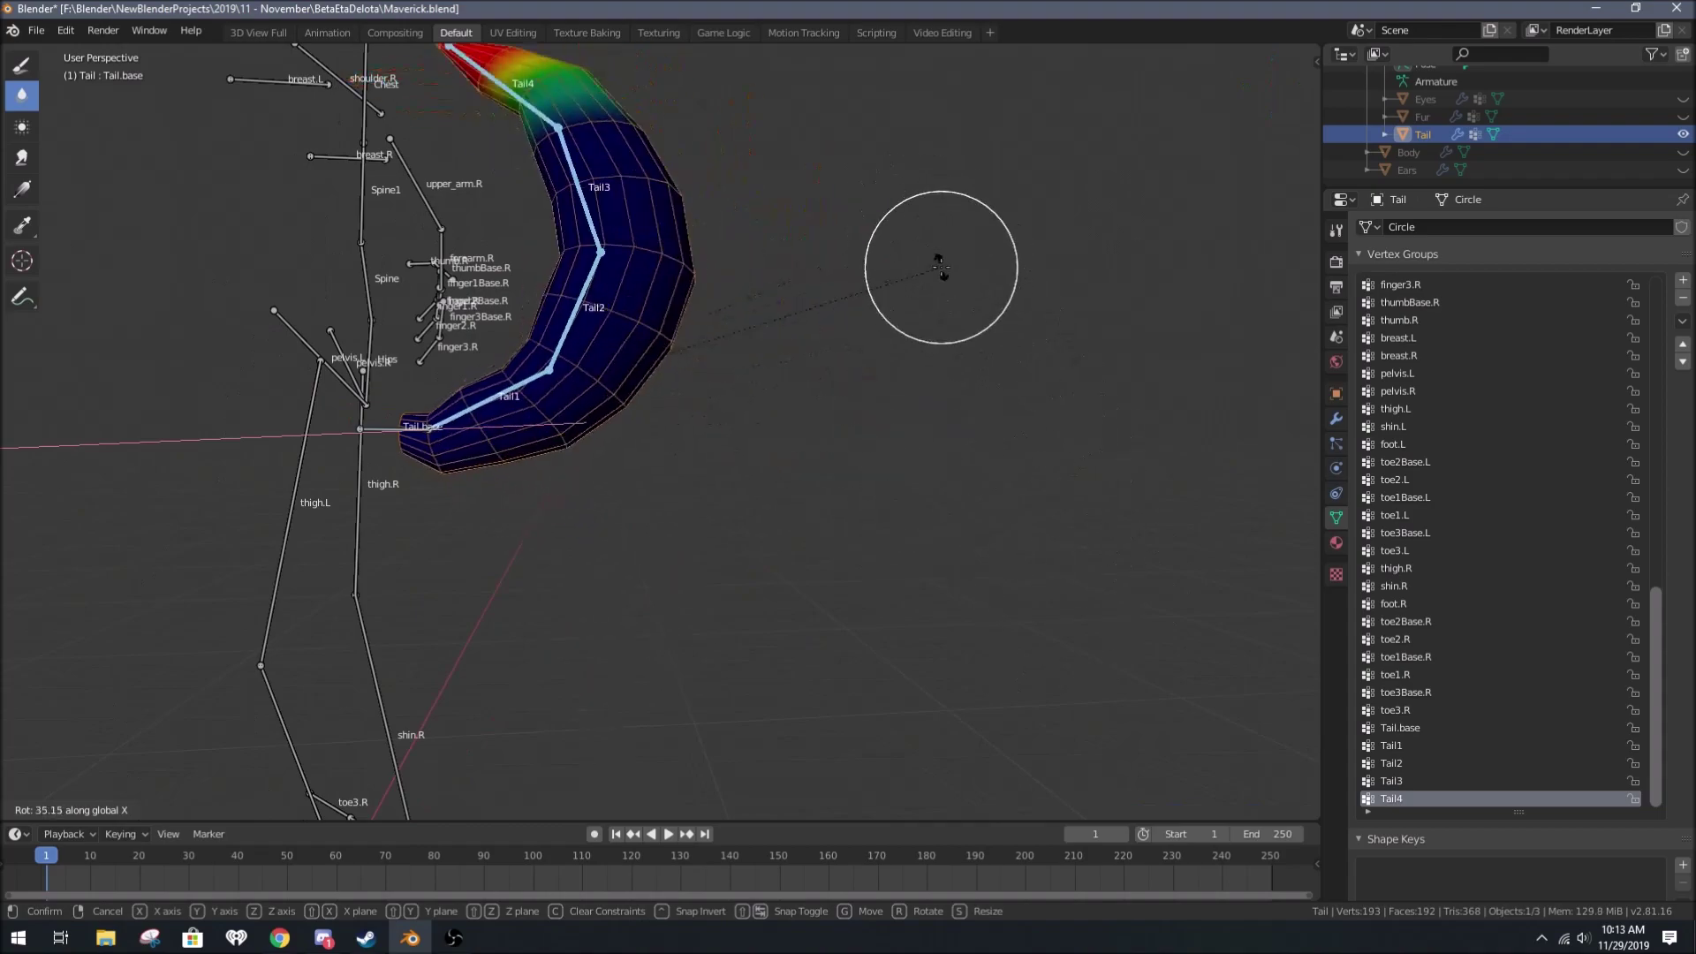
key(ctrl+Tab)
key(ctrl+Tab)
key(ctrl+s)
Step: Rotate the four tail bones to test bending, then select and frame the Ears
key(c)
click(448, 459)
key(Escape)
key(r)
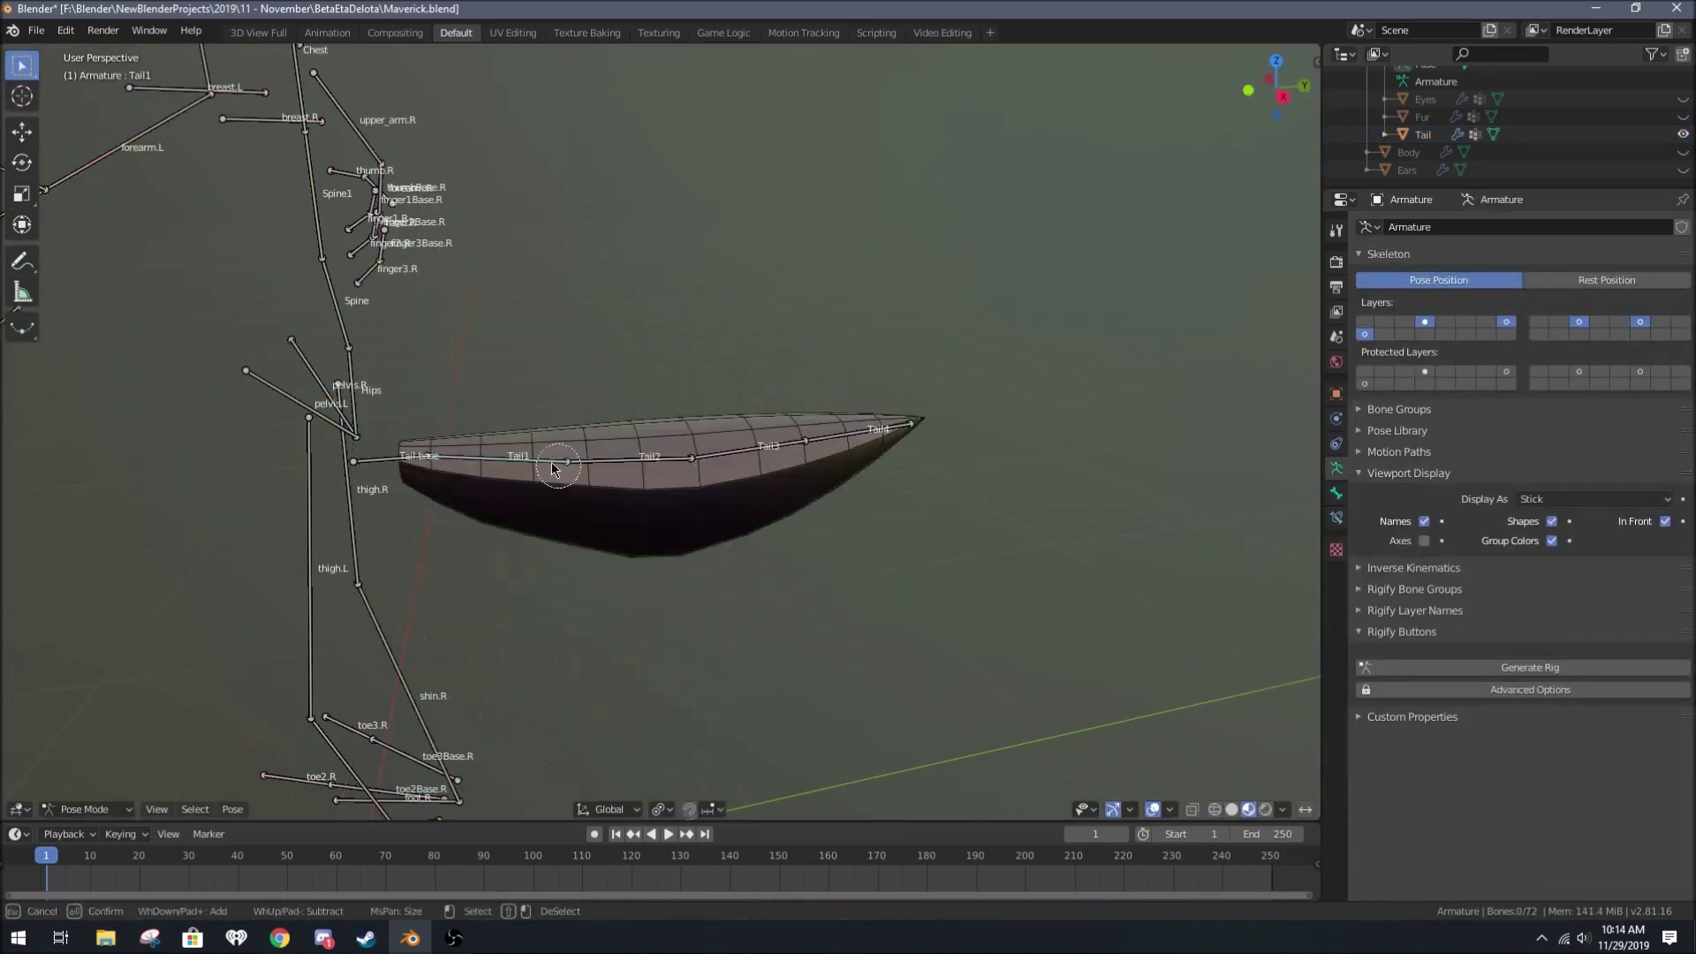
drag(554, 469, 910, 424)
key(Escape)
key(r)
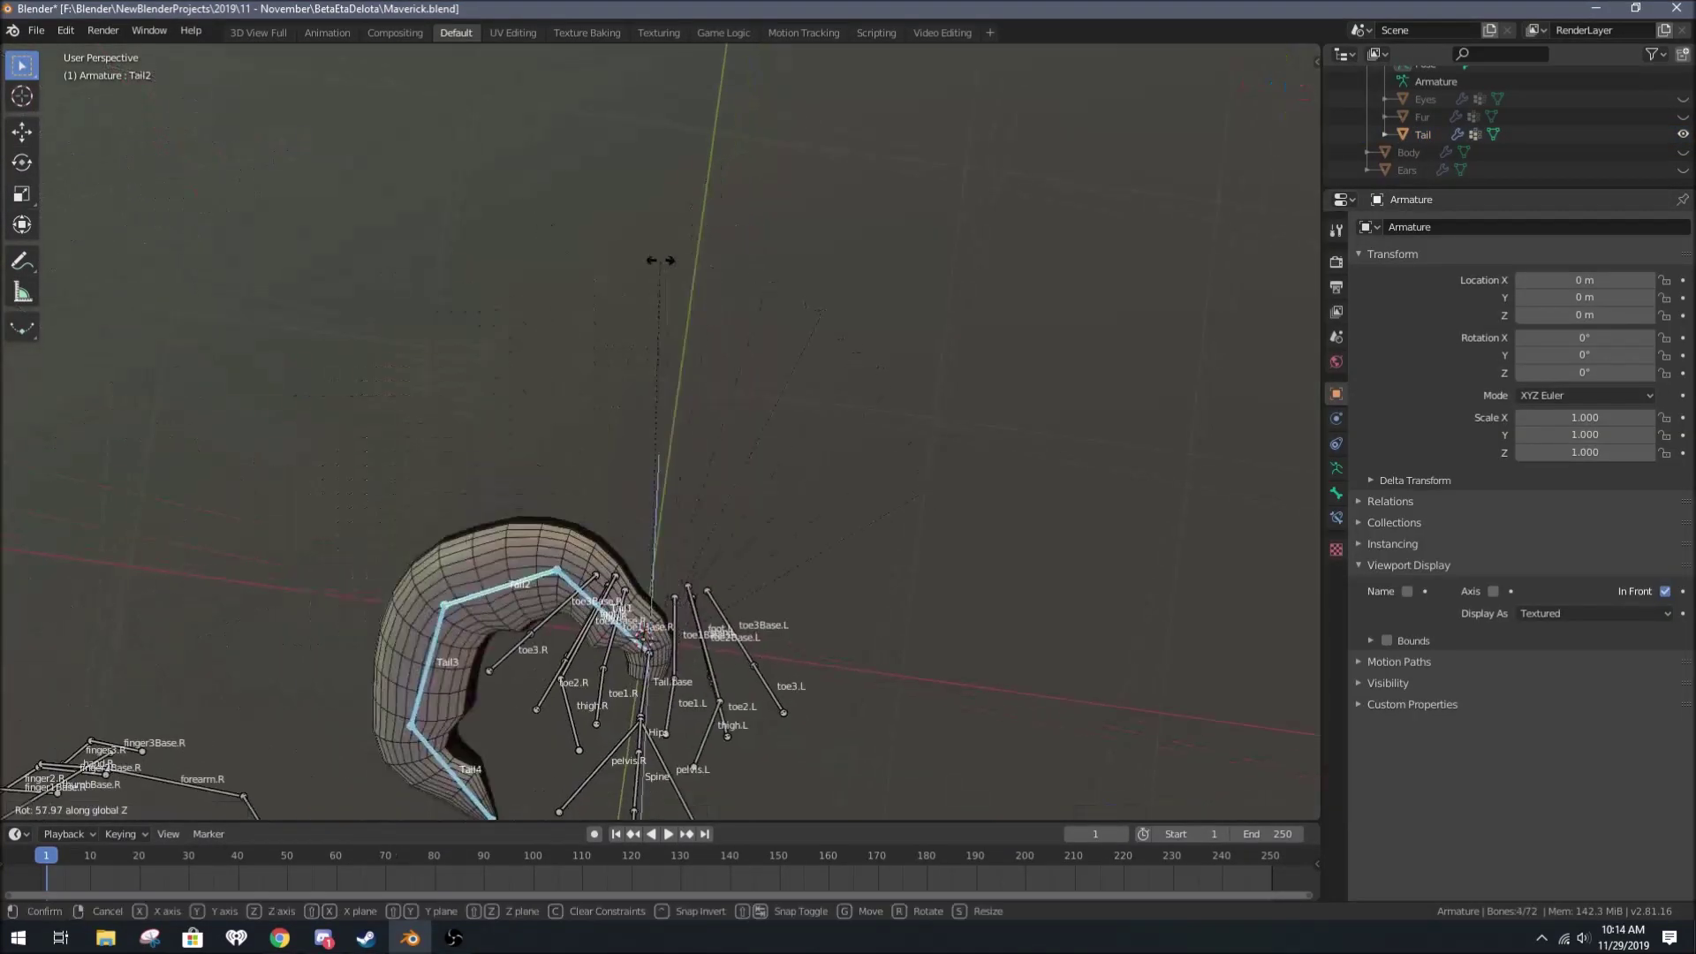
key(Escape)
click(683, 449)
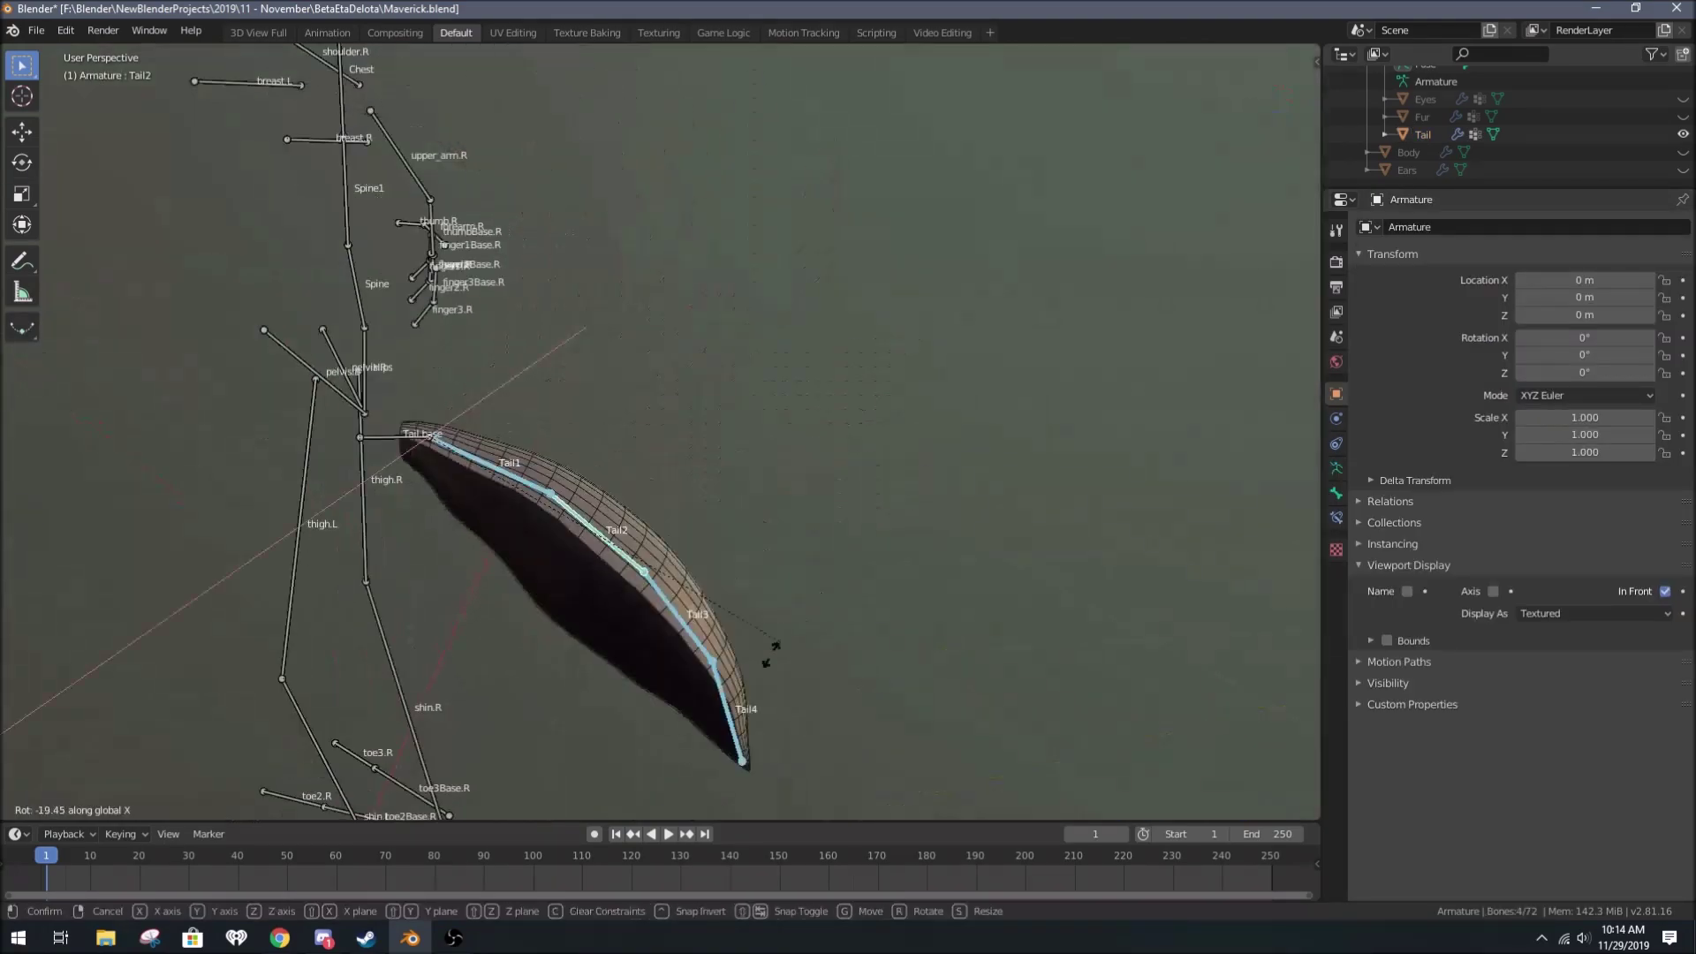
click(1685, 173)
key(KP_Decimal)
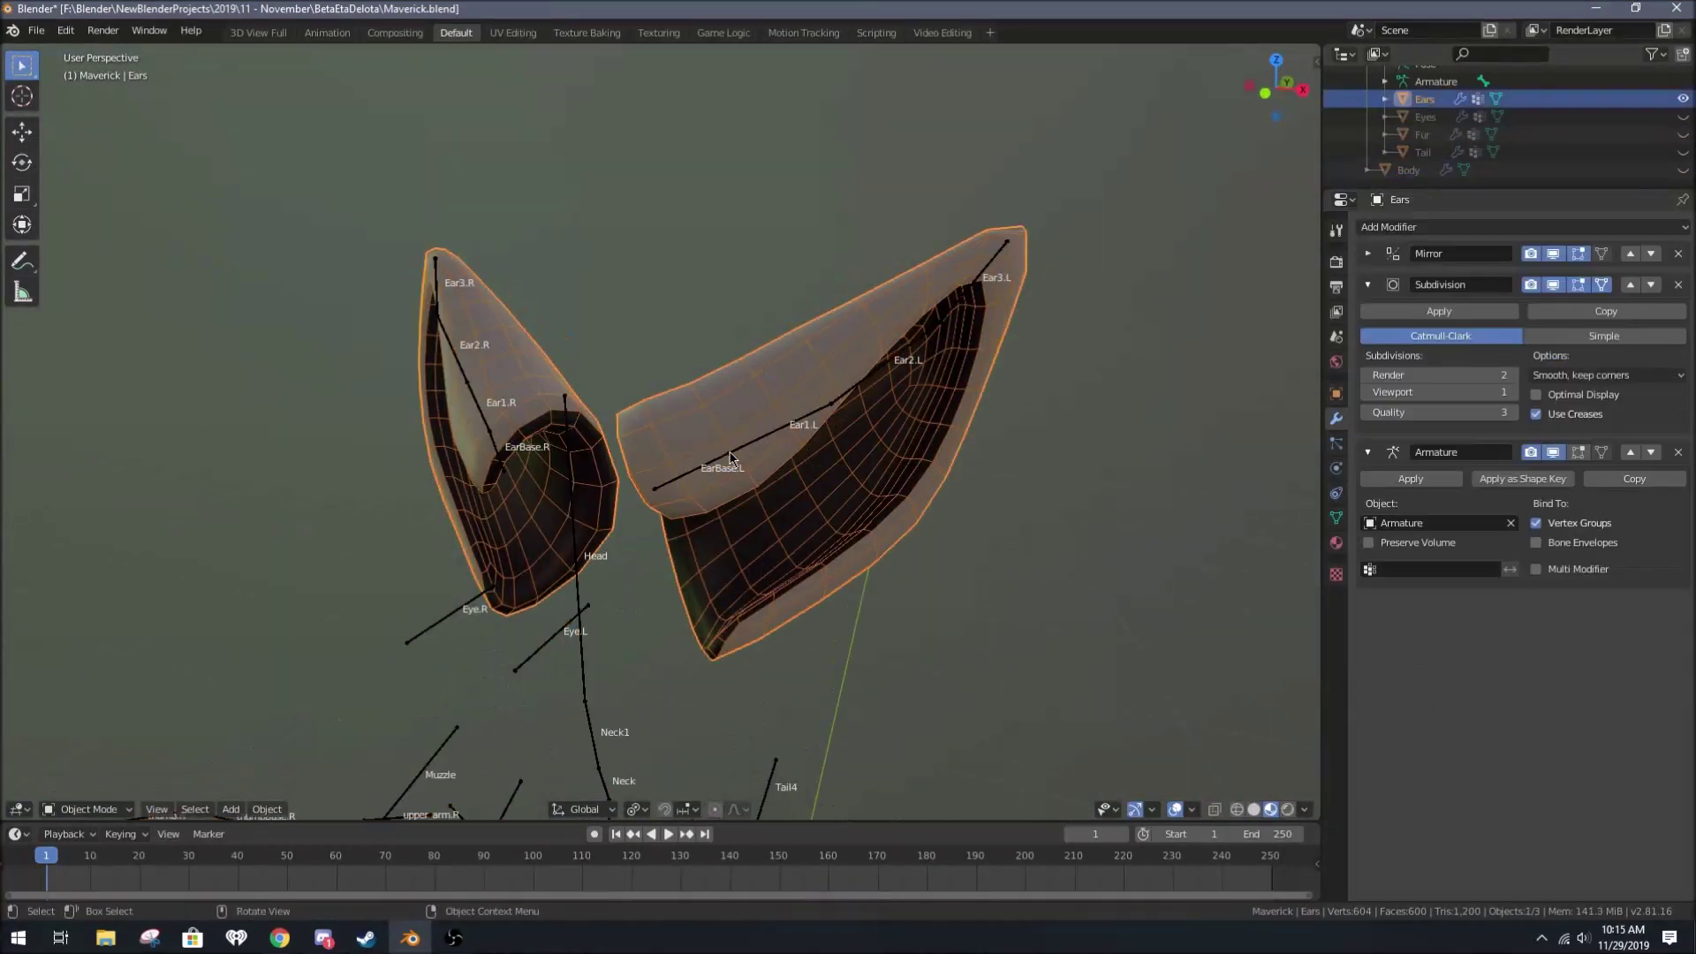
Step: Inspect the Ears' EarBase.L vertex group weights in Weight Paint
key(ctrl+Tab)
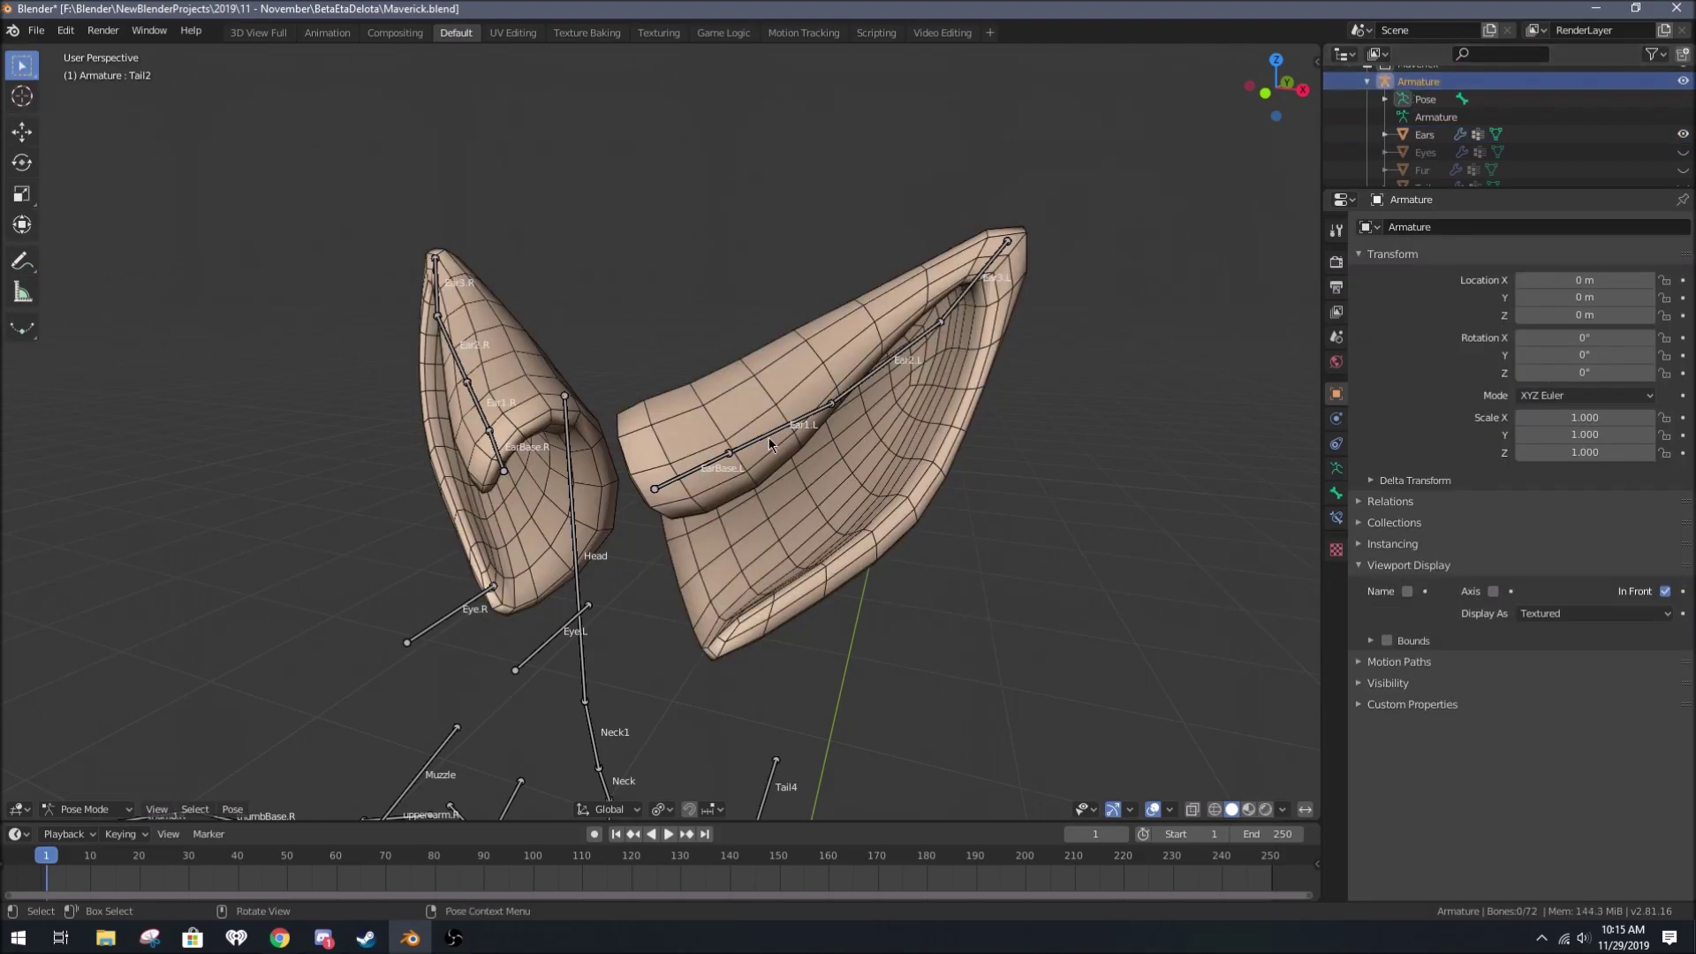
click(1478, 134)
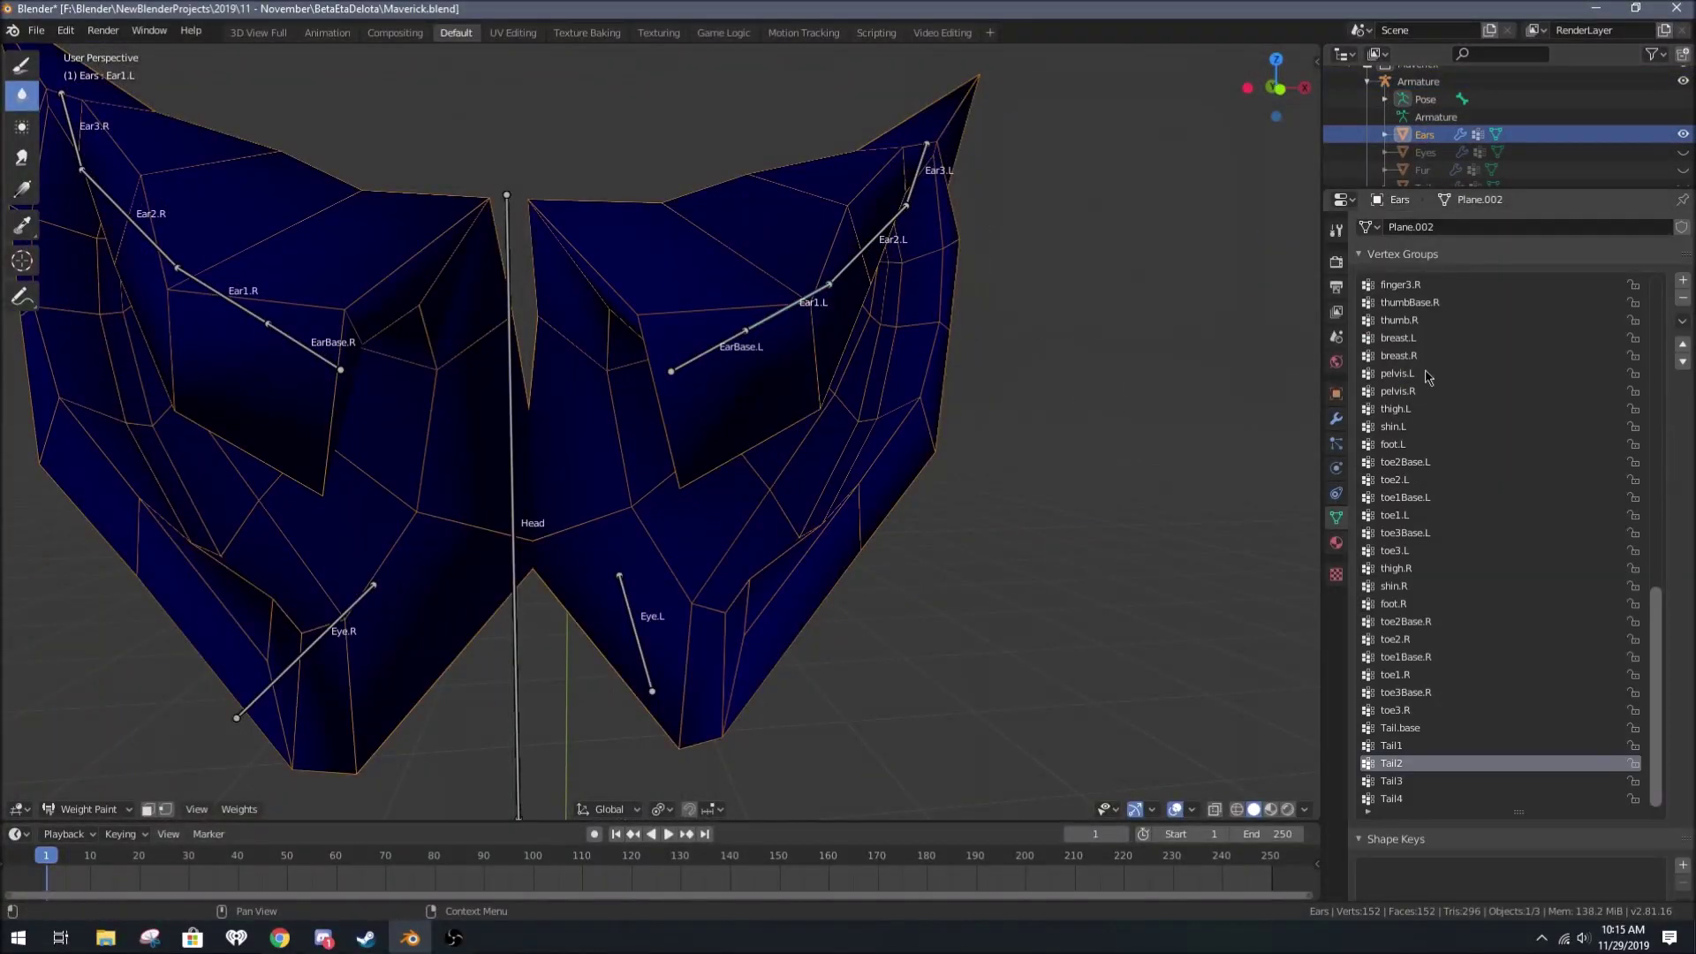
ctrl+click(707, 351)
mouse_move(612, 217)
middle_down()
mouse_move(637, 309)
mouse_move(533, 528)
mouse_move(584, 465)
mouse_move(525, 453)
mouse_move(875, 592)
mouse_move(822, 571)
mouse_move(674, 341)
mouse_move(799, 595)
mouse_move(719, 481)
mouse_move(587, 426)
mouse_move(768, 503)
mouse_move(724, 442)
mouse_move(795, 397)
middle_up()
Step: Check the Ears' Armature modifier, put the Armature in Pose Mode, and select Body
key(ctrl+Tab)
click(1336, 418)
click(840, 379)
key(ctrl+Tab)
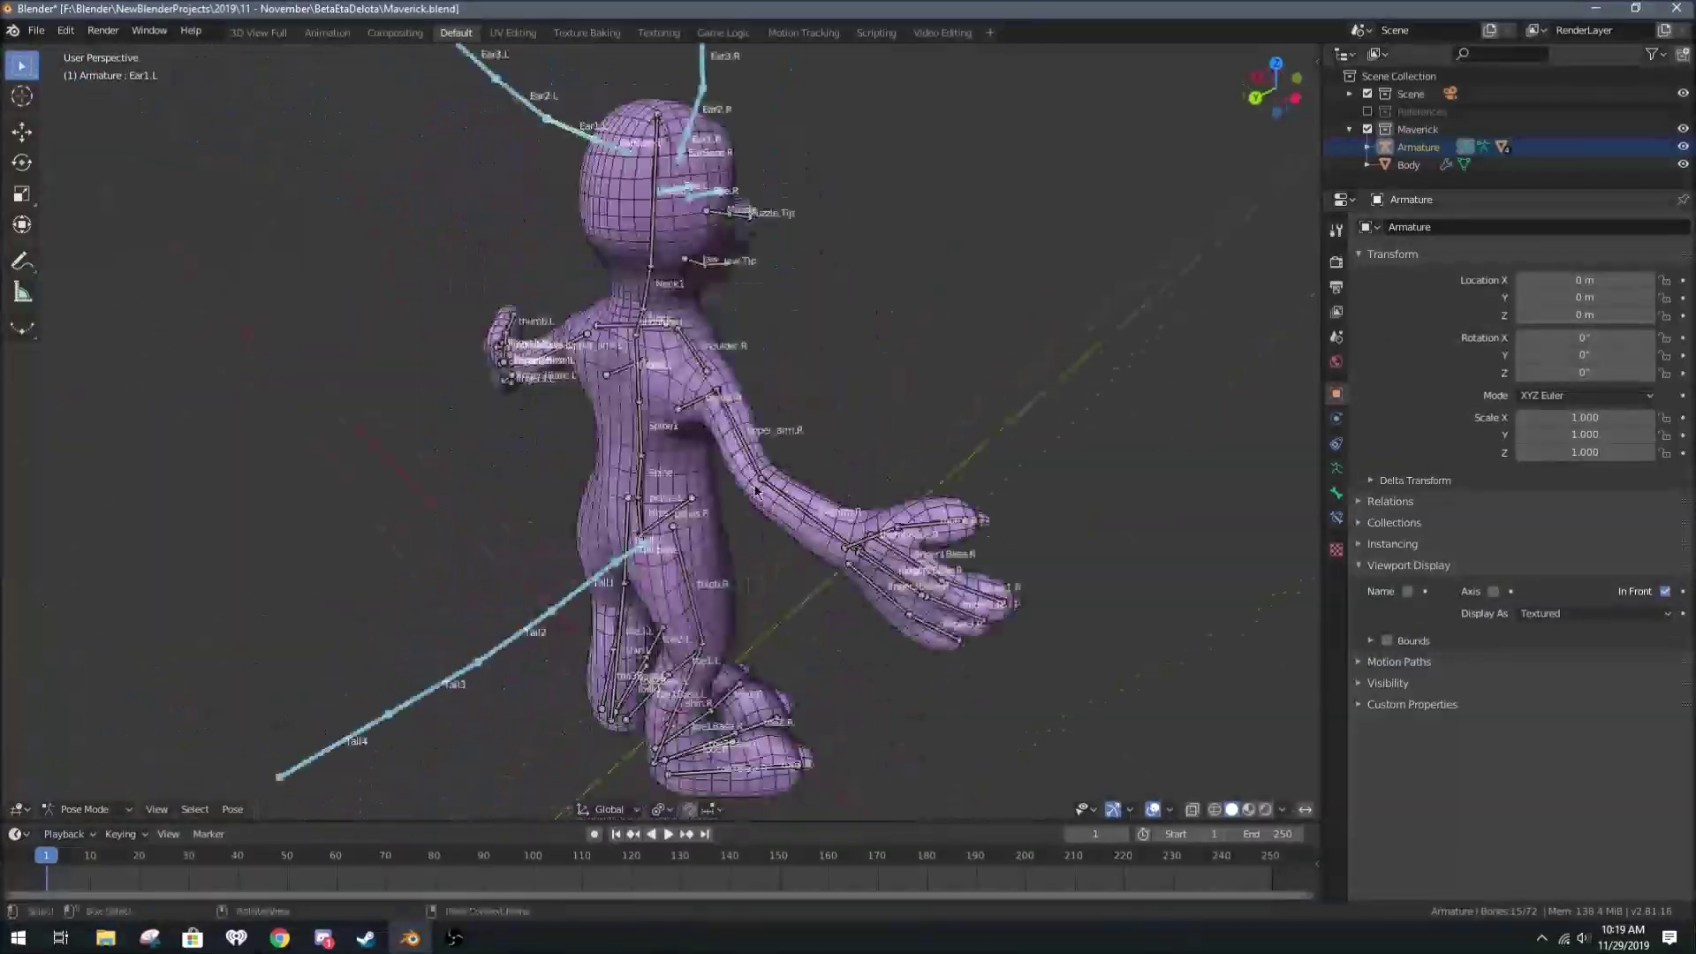
click(1397, 166)
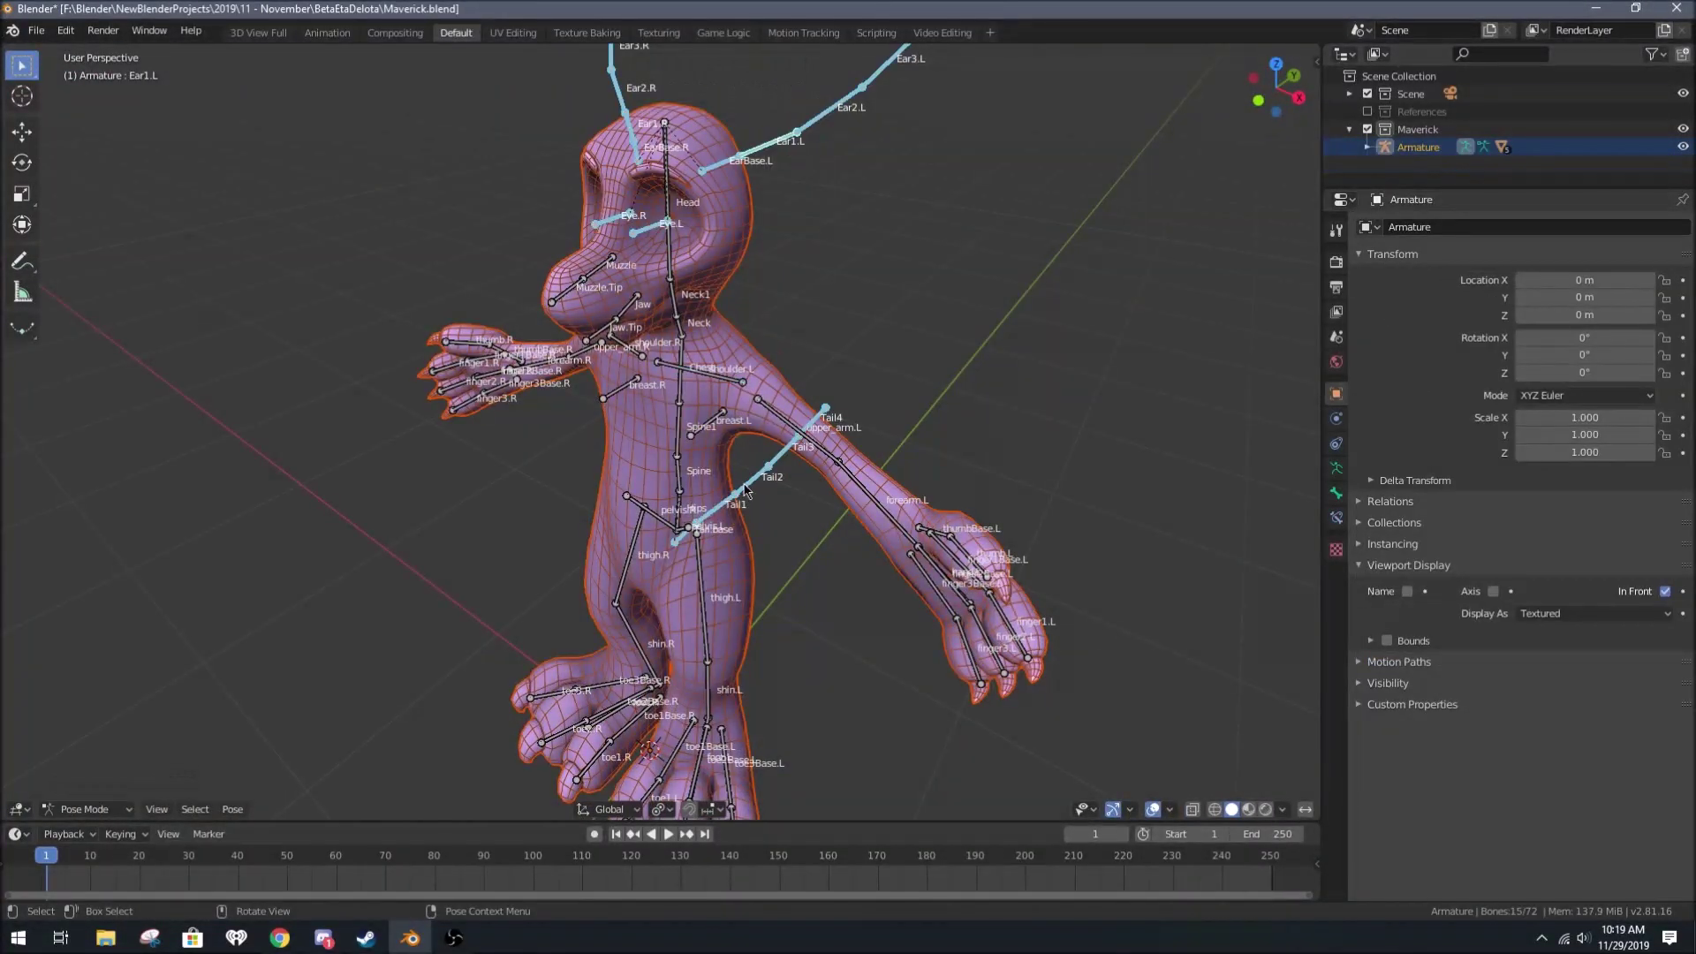
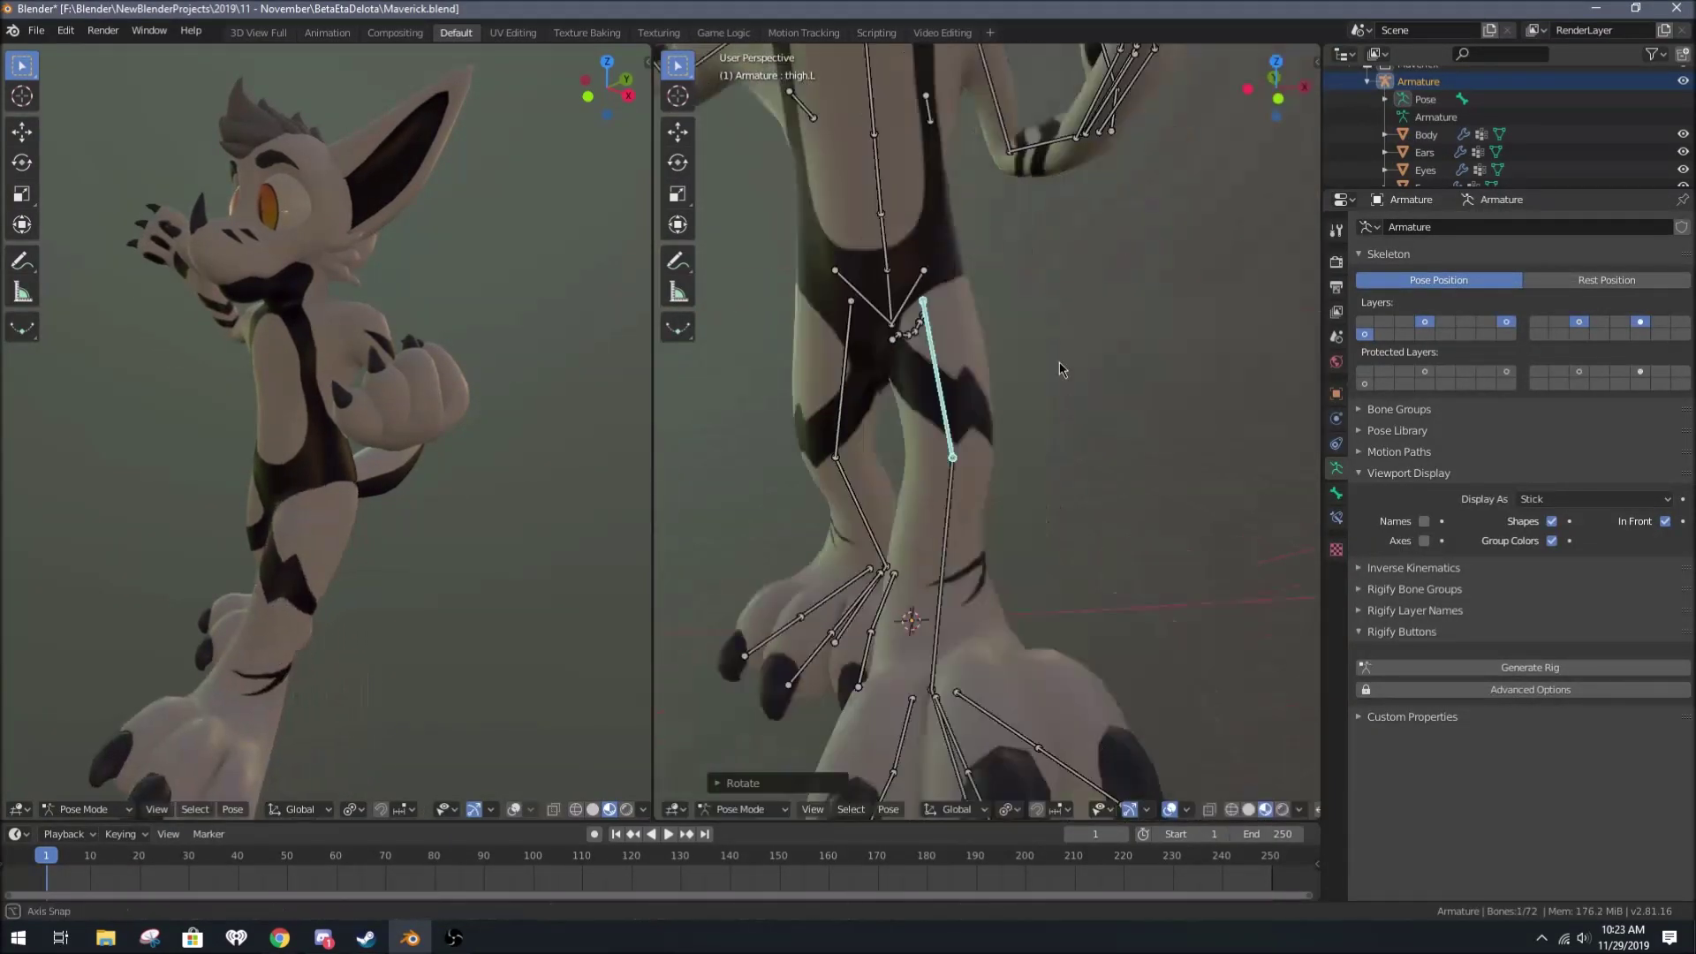
Step: Inspect the toe3Base.L bone on the left foot, then zoom out to view the whole body
middle_drag(1058, 362, 1057, 450)
click(839, 410)
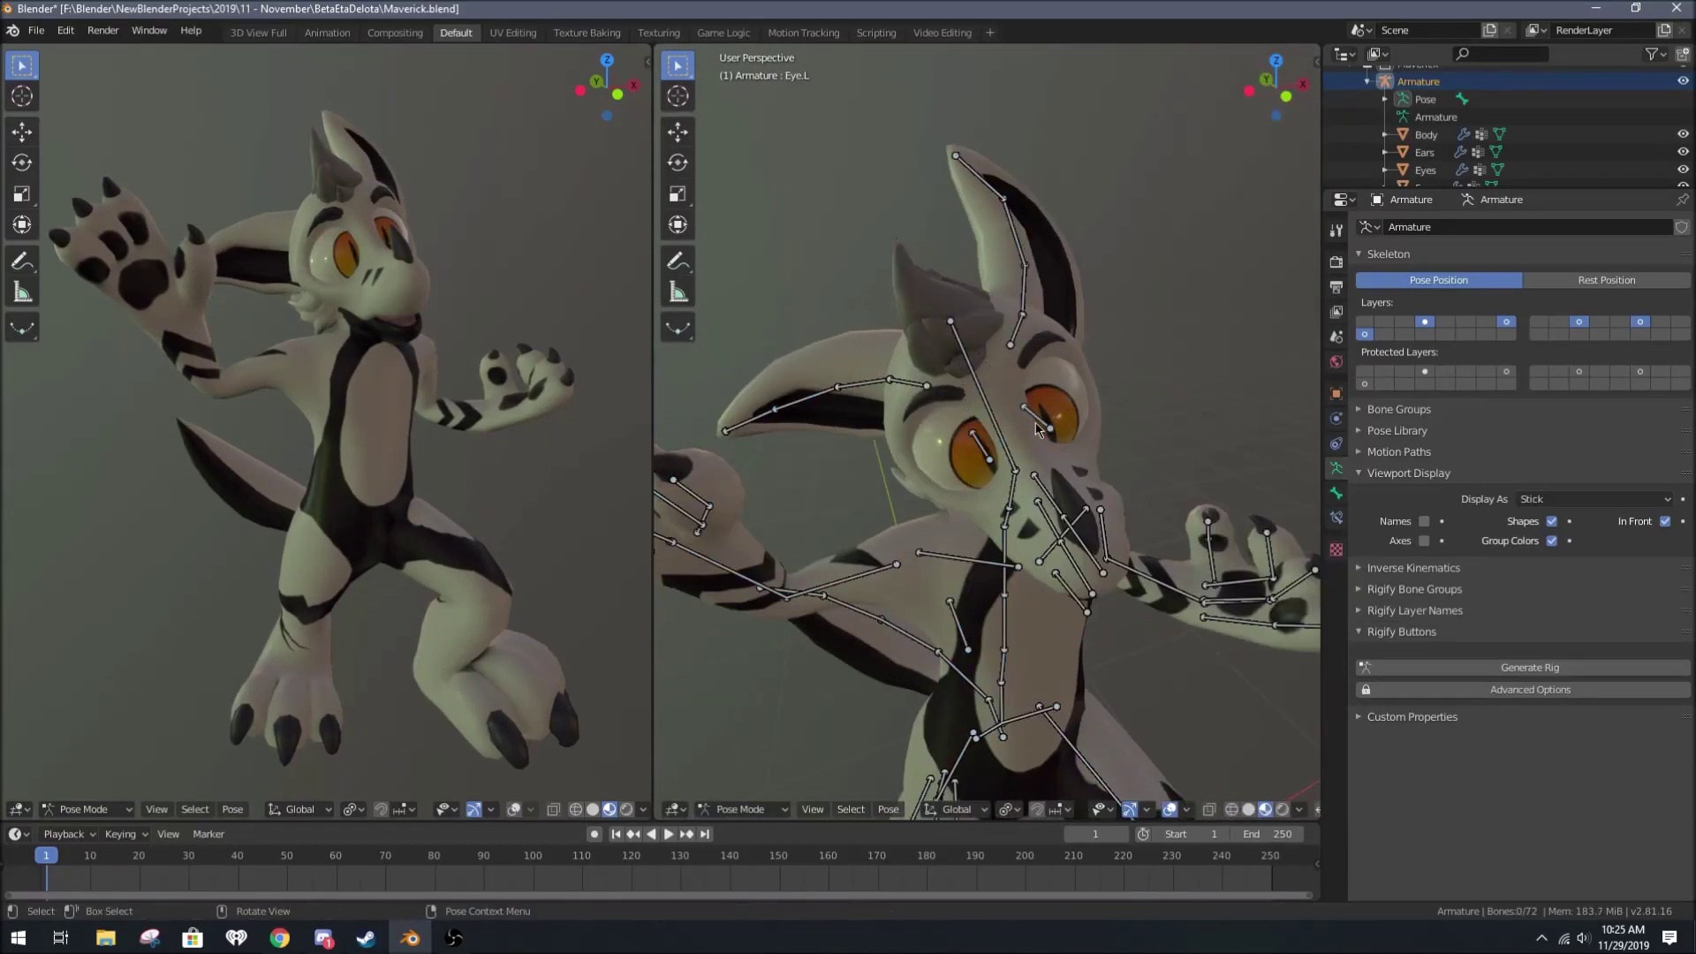
scroll(1119, 429, down, 5)
middle_drag(1119, 429, 978, 470)
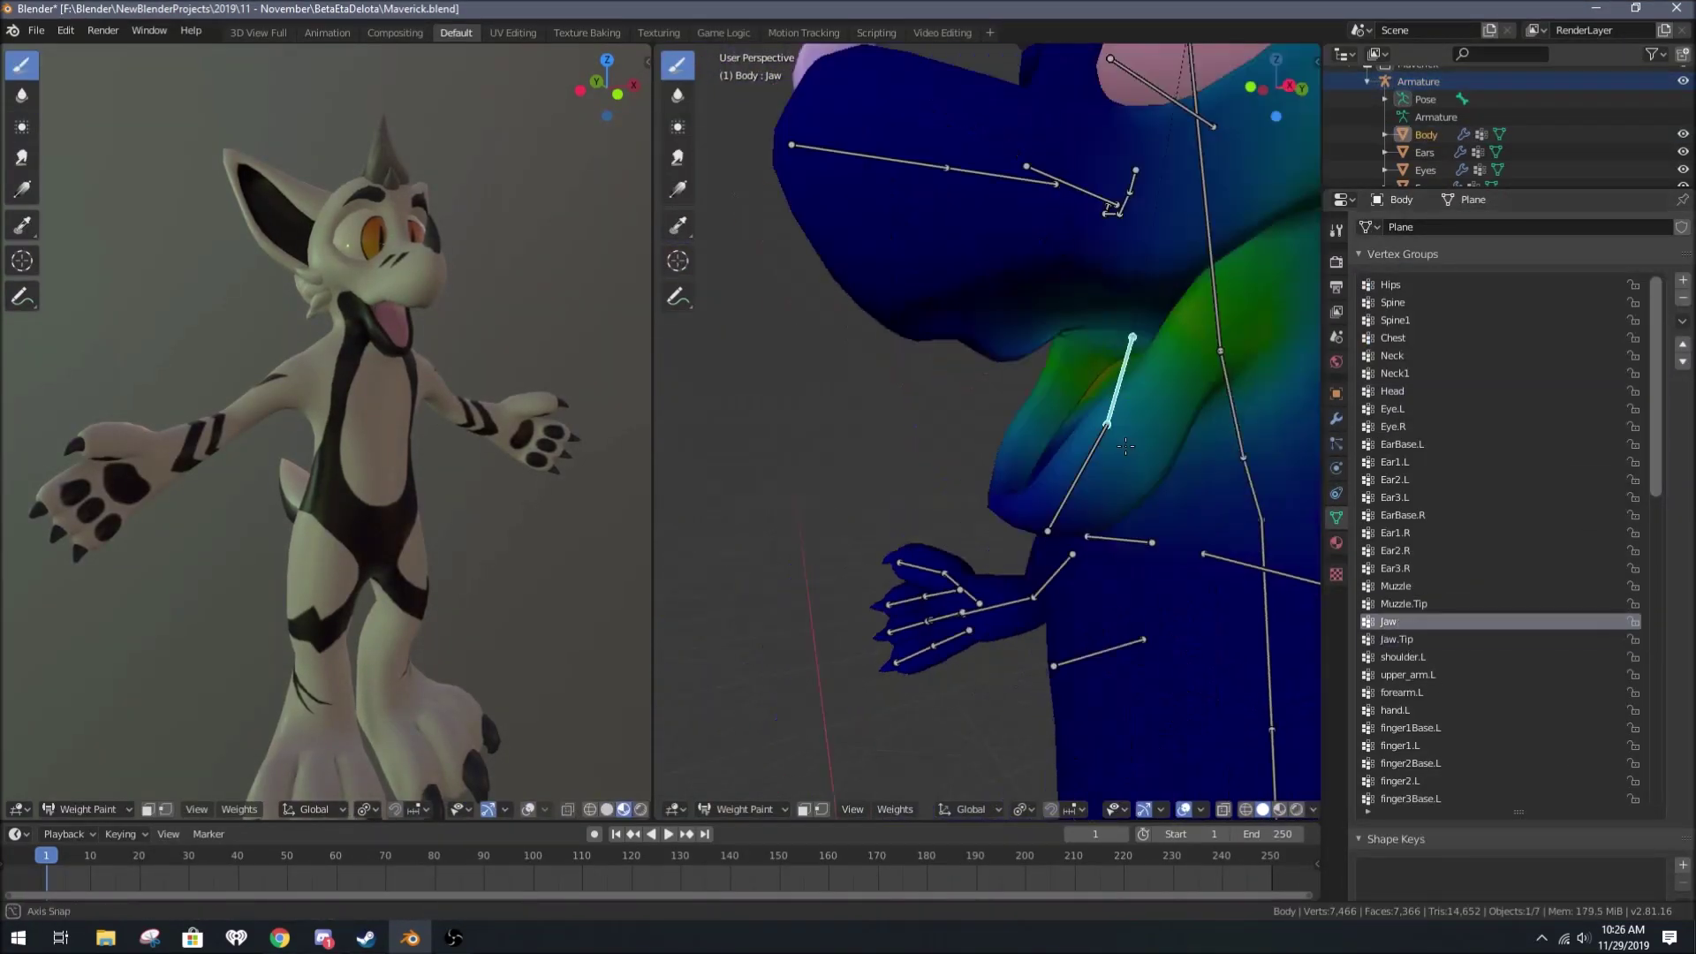
Step: Turn on the wireframe overlay and orbit closer to inspect the Jaw weights
middle_drag(1126, 446, 1113, 371)
click(1201, 809)
click(1110, 485)
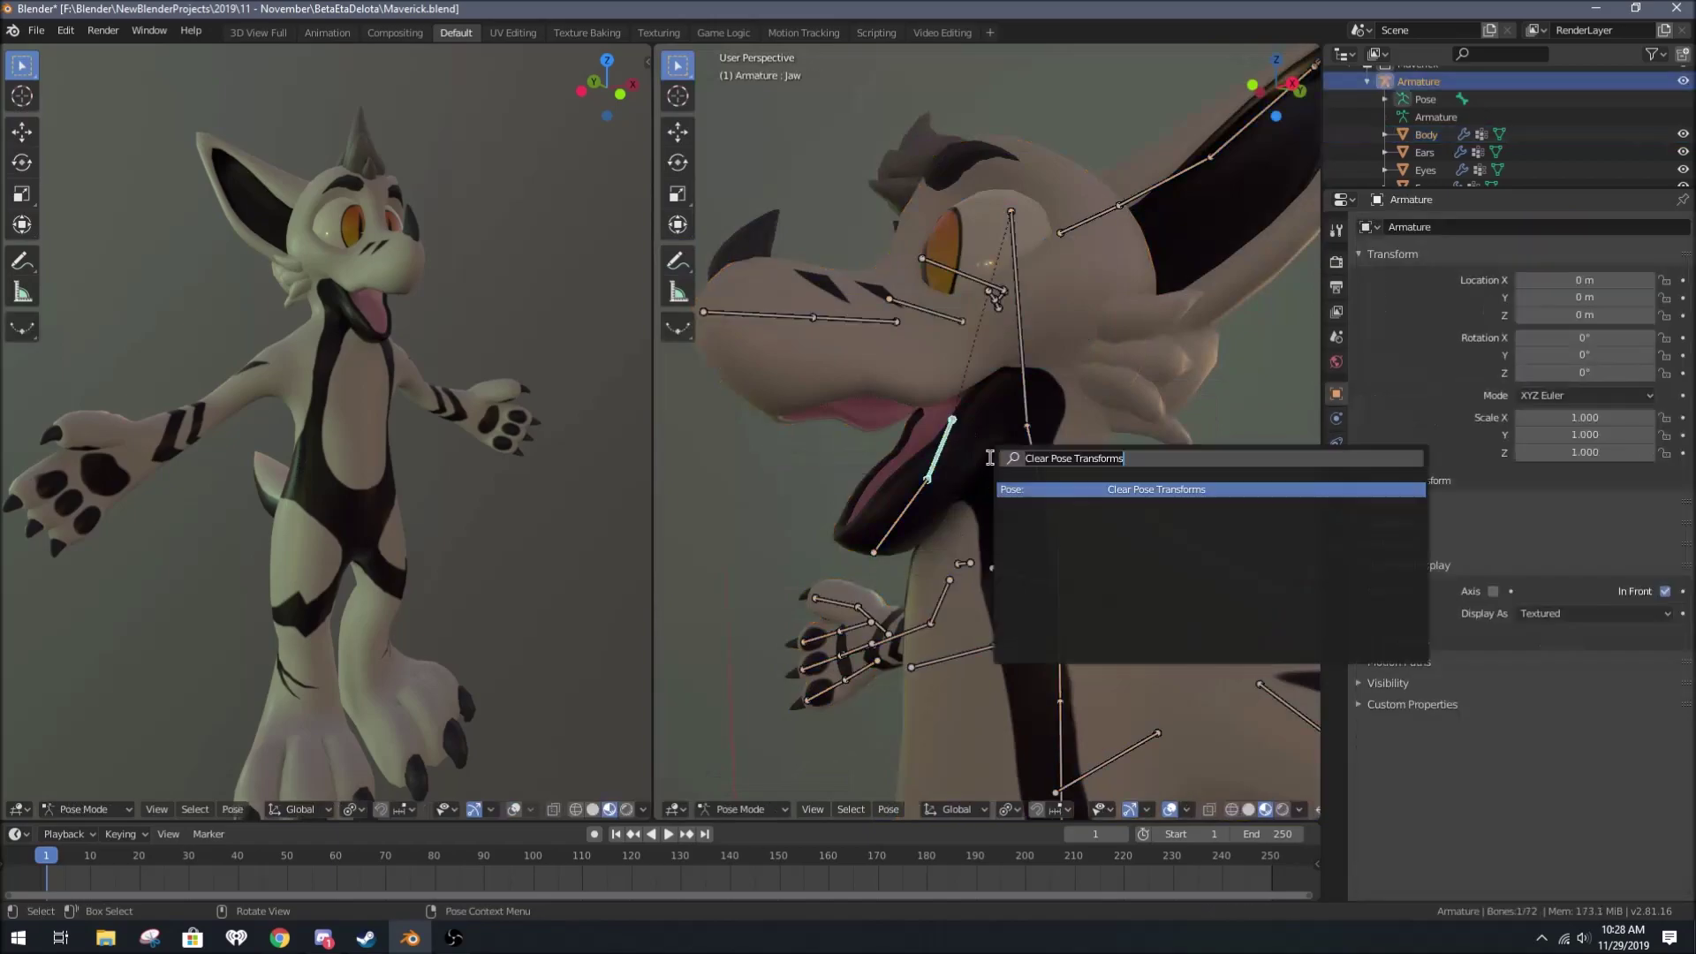
key(ctrl+Tab)
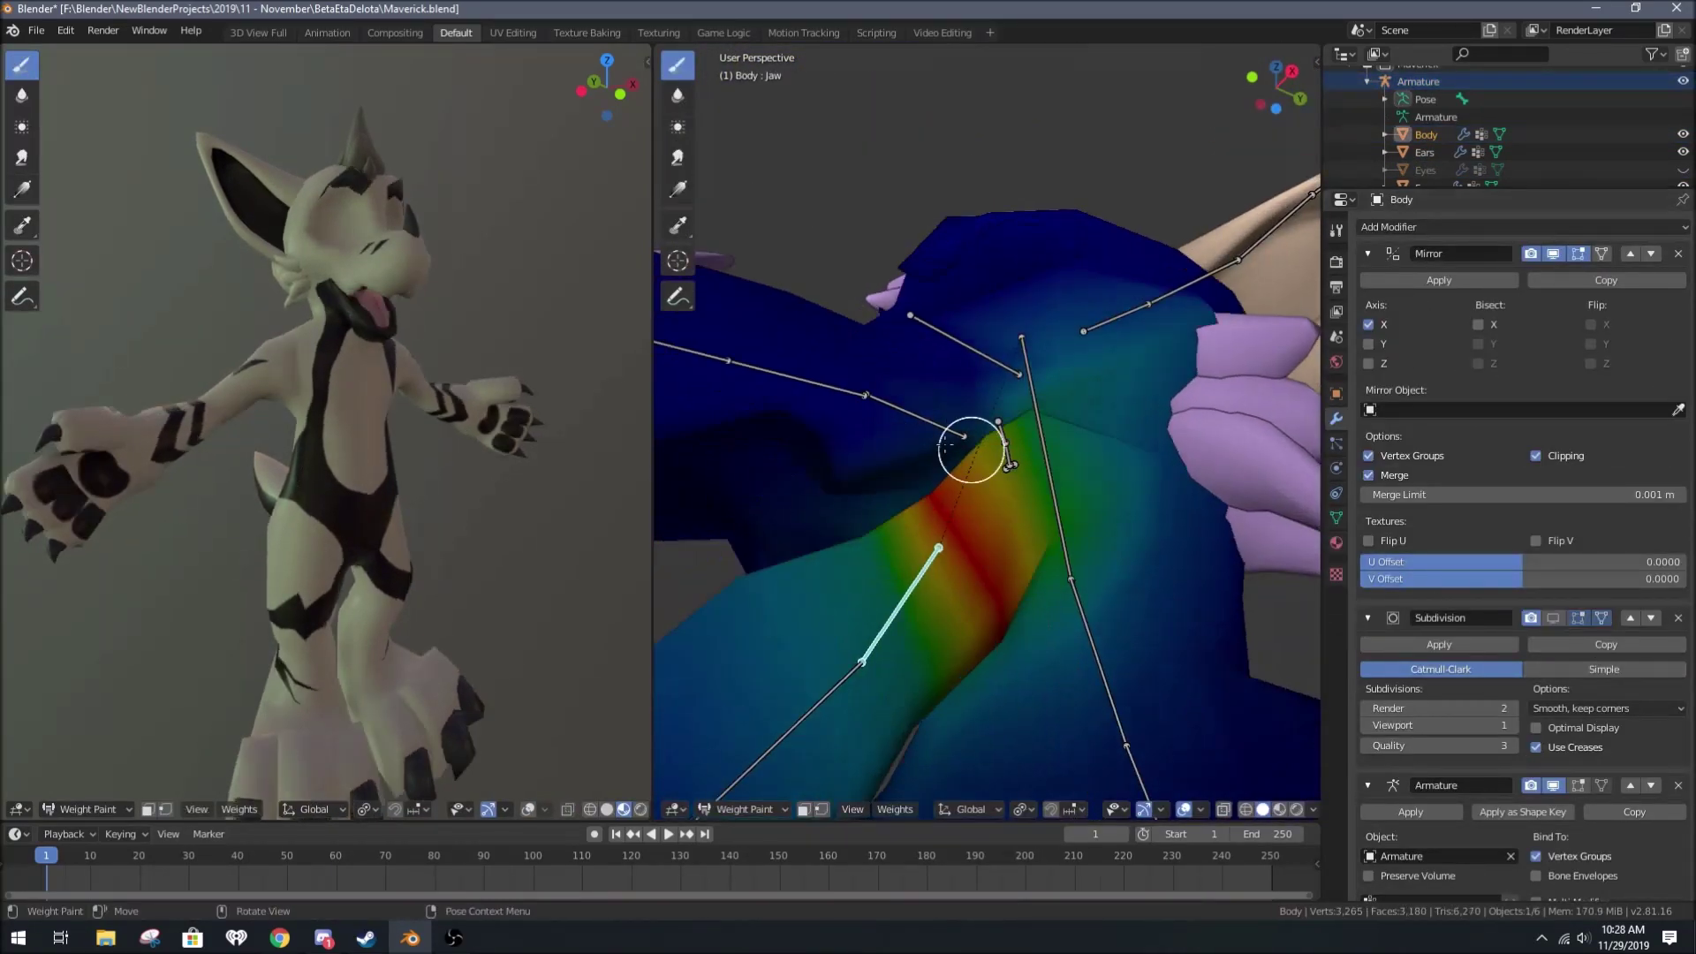
middle_drag(970, 404, 1115, 541)
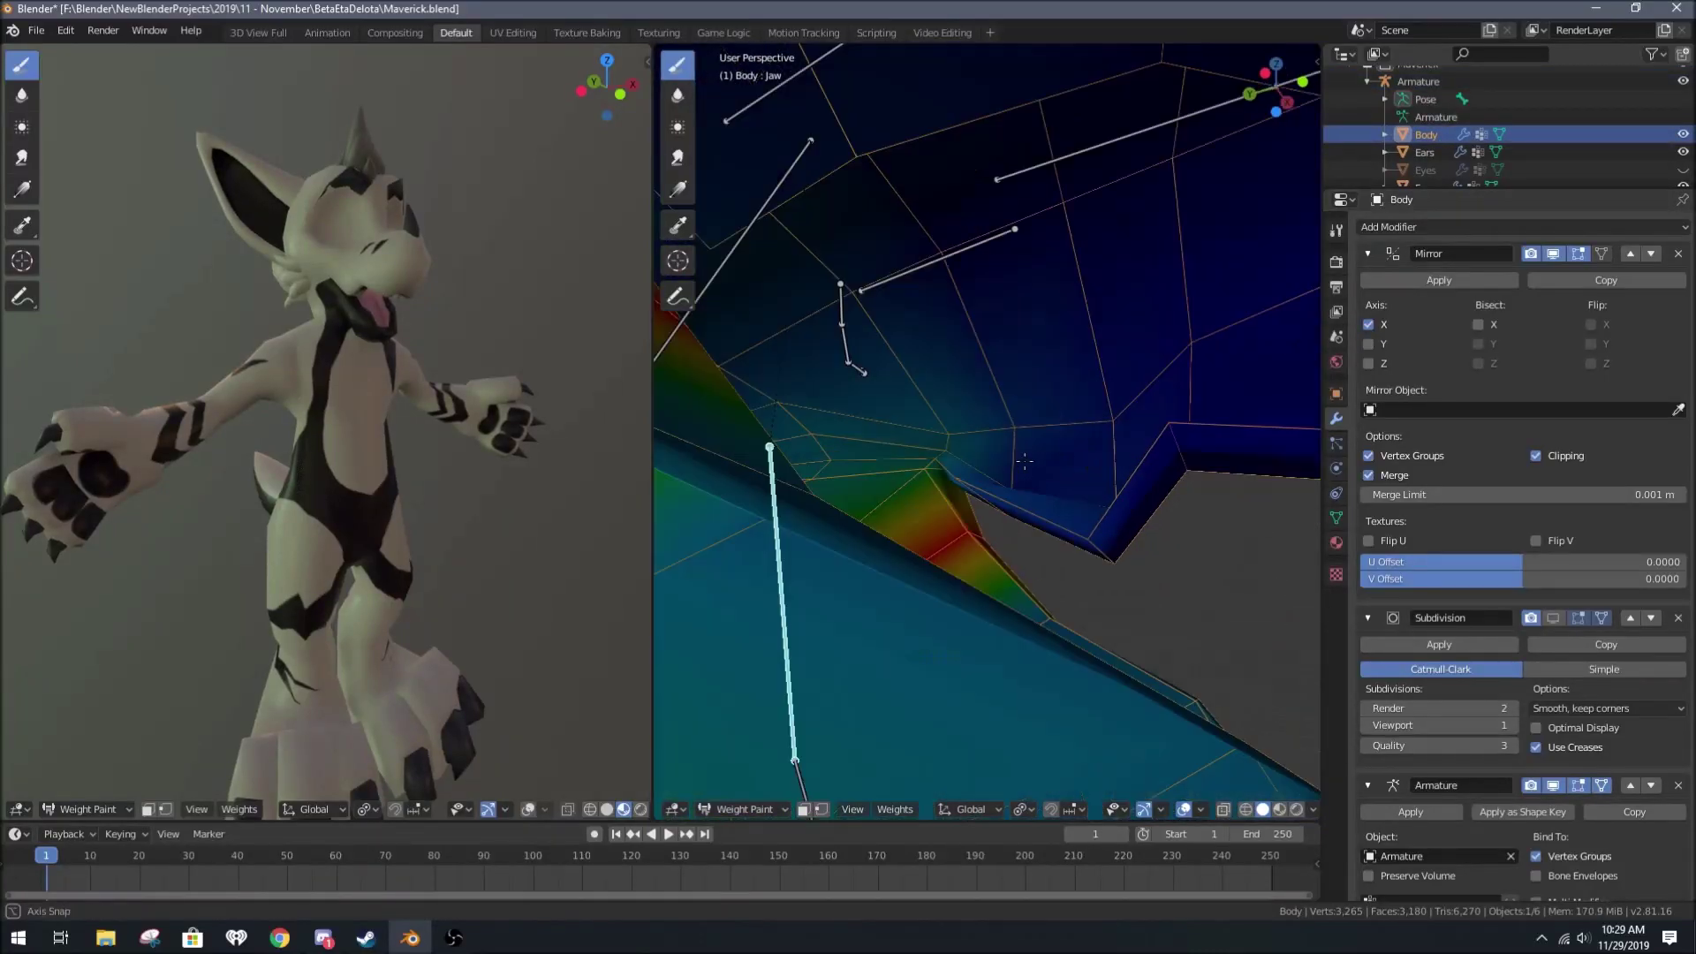
scroll(1035, 449, down, 5)
Step: Select a face under the jaw and review the Muzzle group weights around jaw and neck
key(Tab)
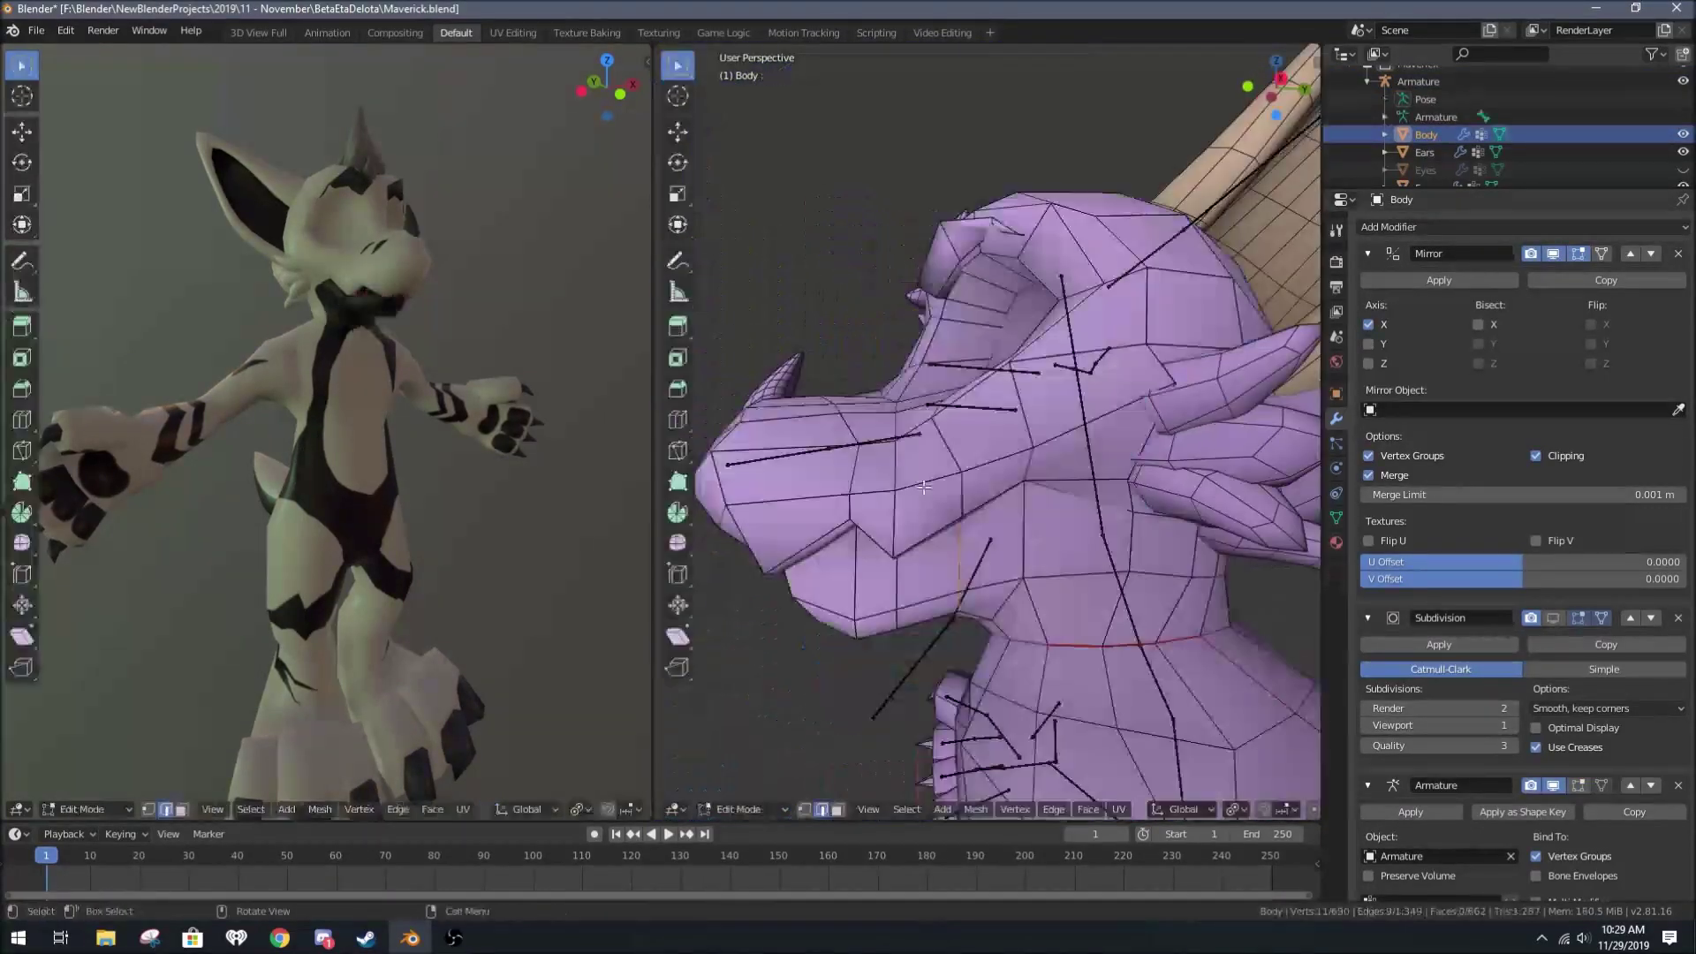
click(918, 405)
key(Tab)
click(1335, 518)
middle_drag(977, 528, 974, 508)
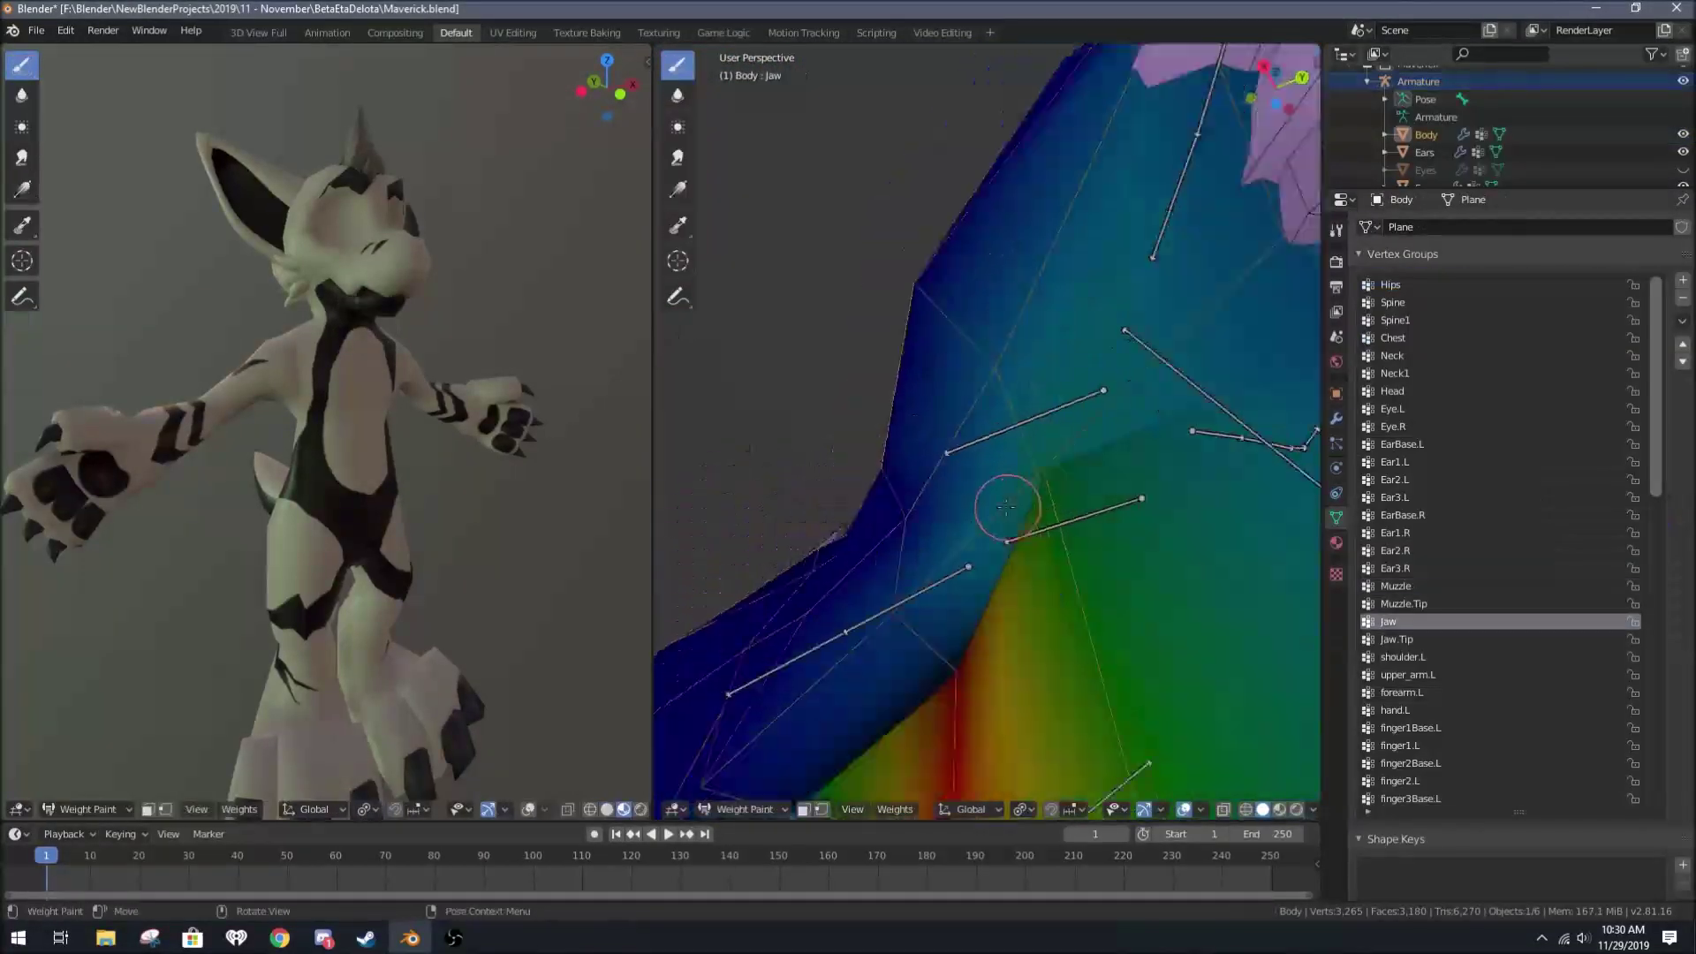
mouse_move(1130, 485)
middle_down()
mouse_move(964, 519)
mouse_move(992, 389)
mouse_move(936, 519)
mouse_move(1099, 272)
middle_up()
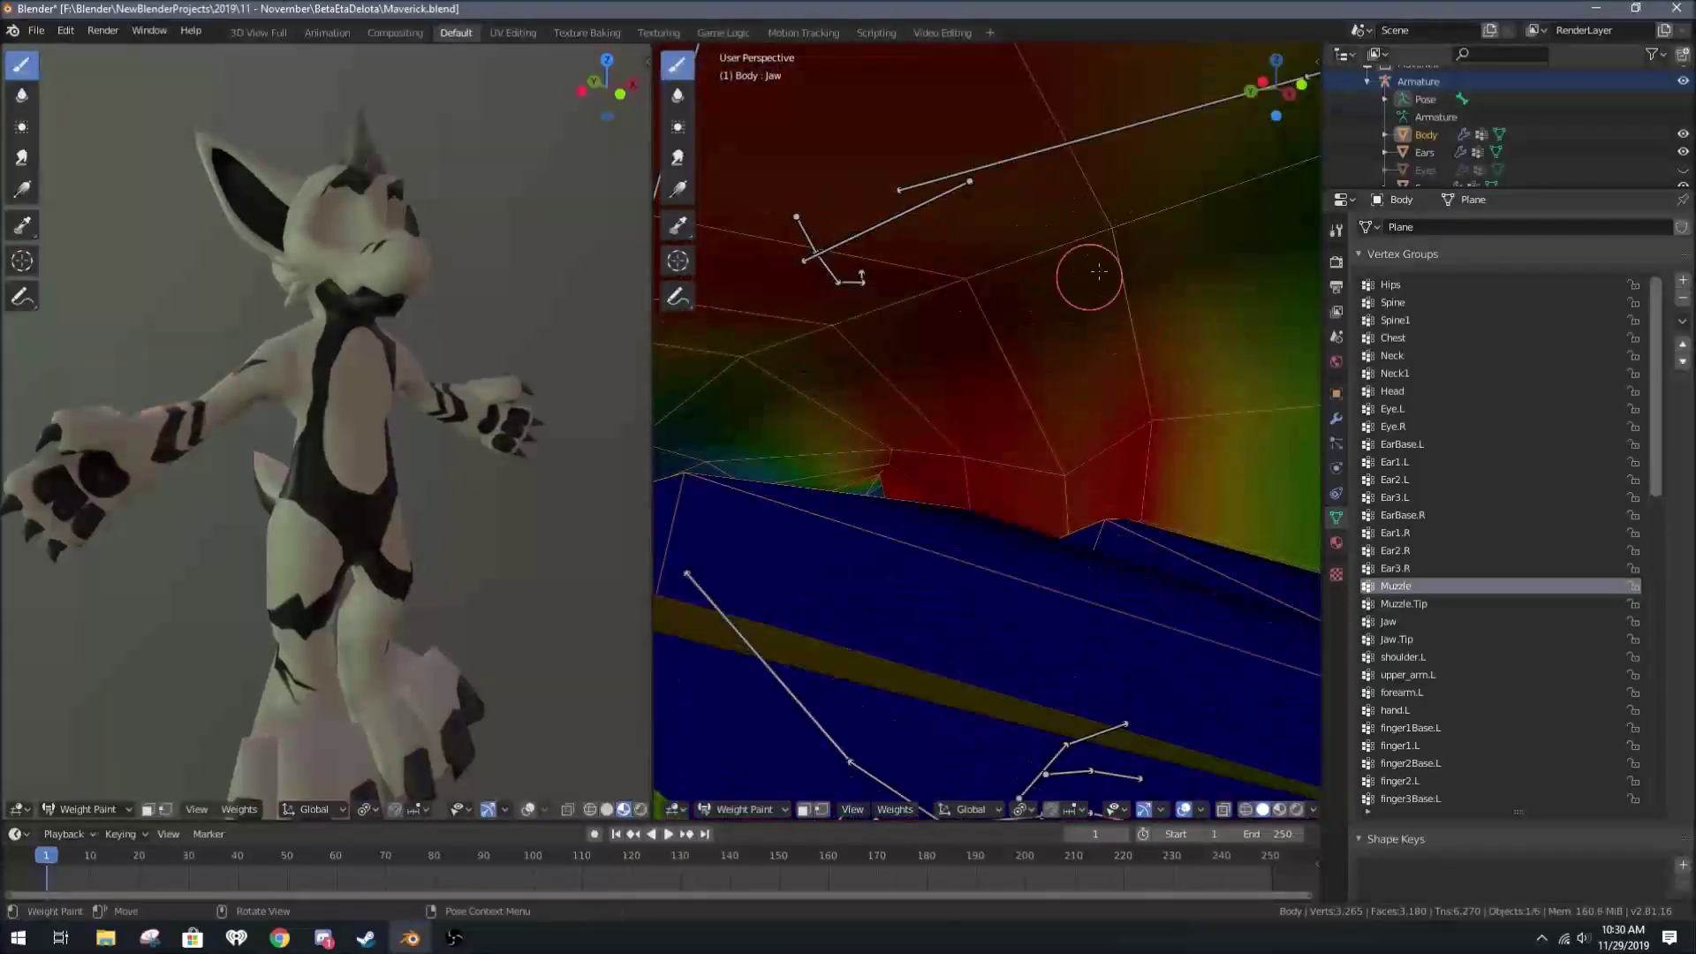
middle_drag(796, 318, 752, 419)
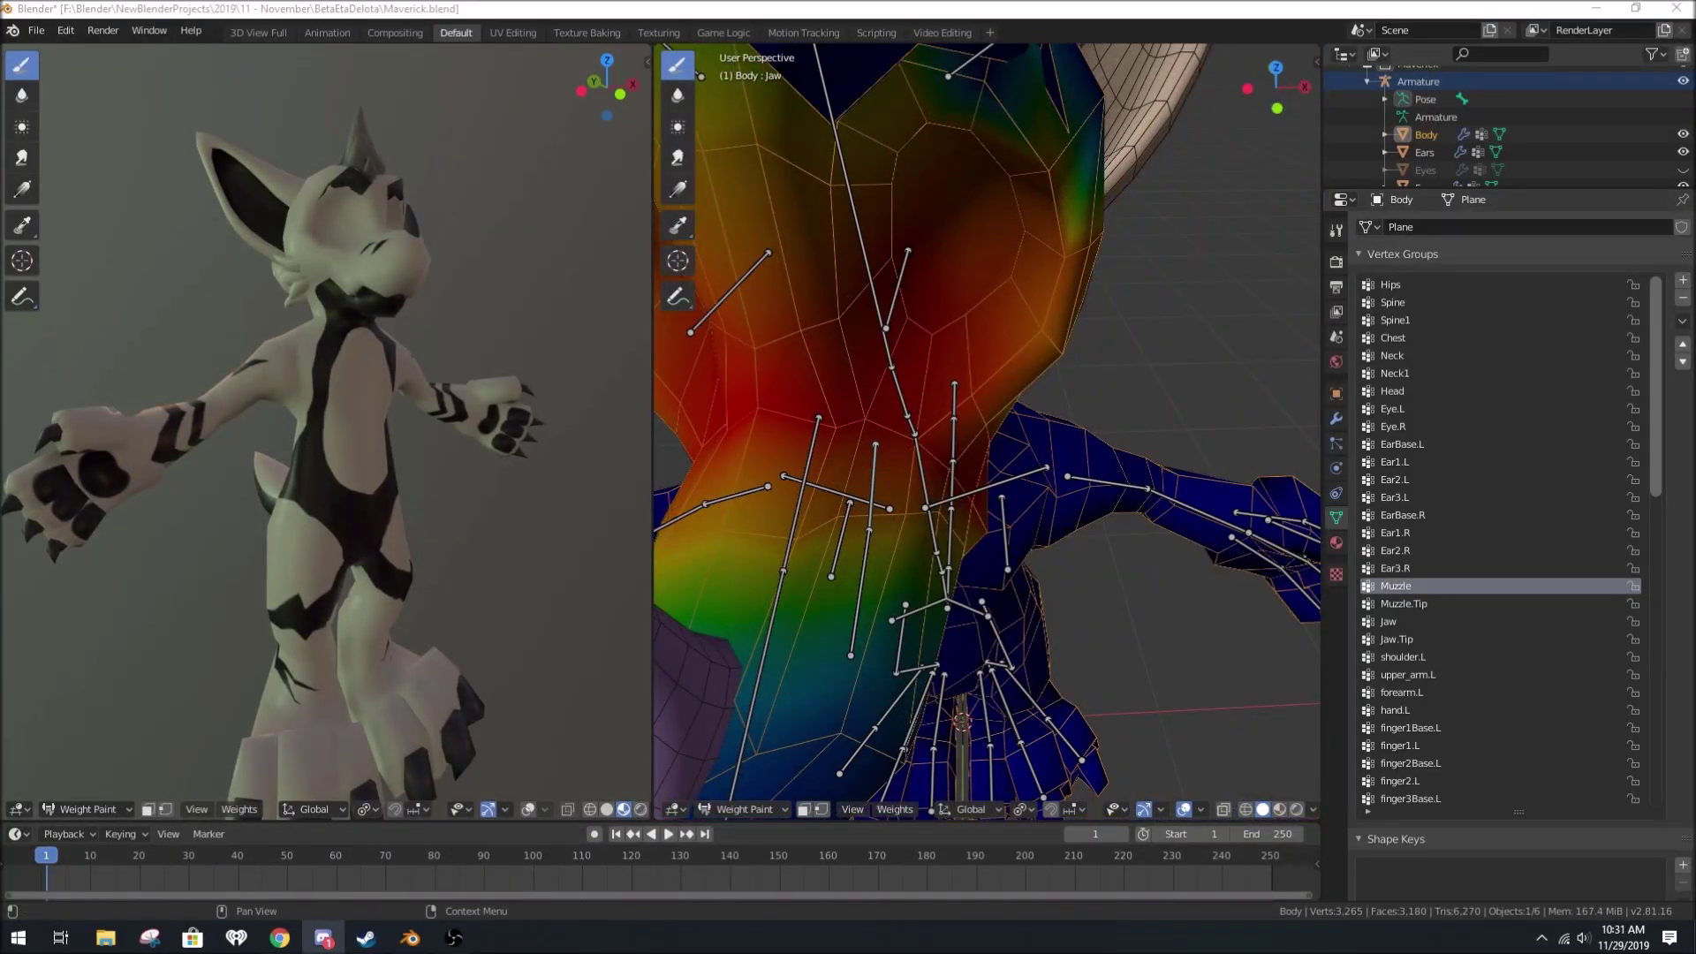
mouse_move(971, 442)
middle_down()
mouse_move(1231, 492)
mouse_move(1079, 480)
middle_up()
key(ctrl+Tab)
Step: Test the Jaw bone in Pose Mode, zoom in on the neck and resize the brush
key(ctrl+Tab)
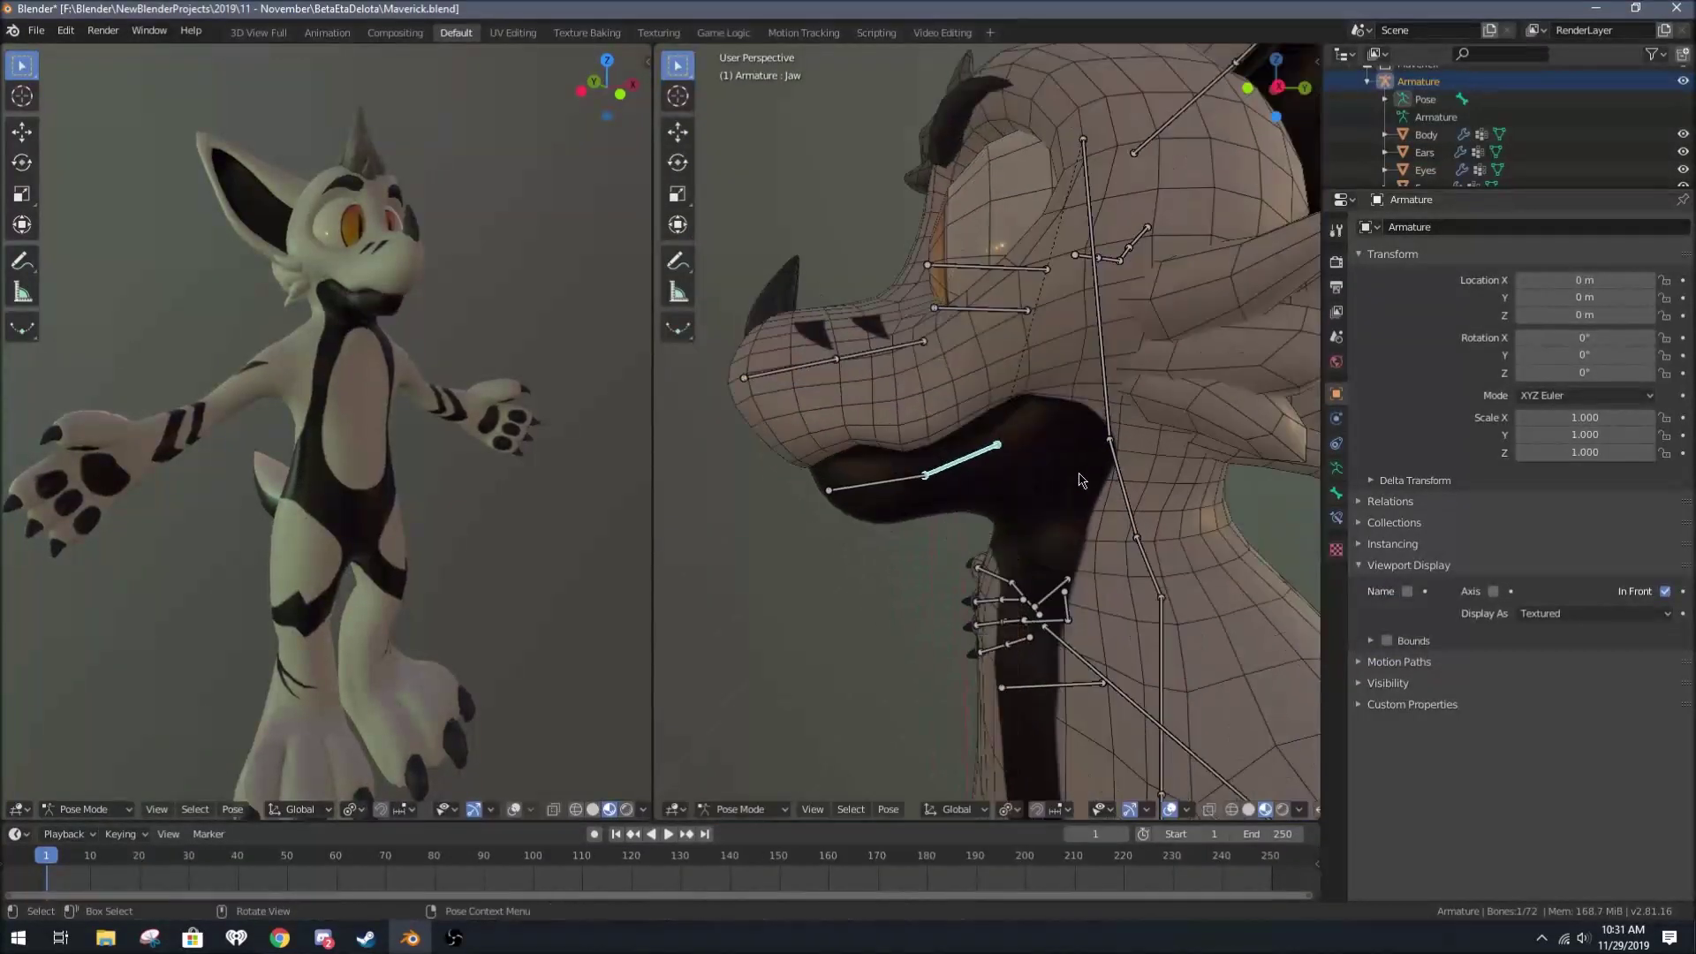
key(ctrl+Tab)
scroll(1079, 480, up, 2)
middle_drag(1157, 311, 968, 348)
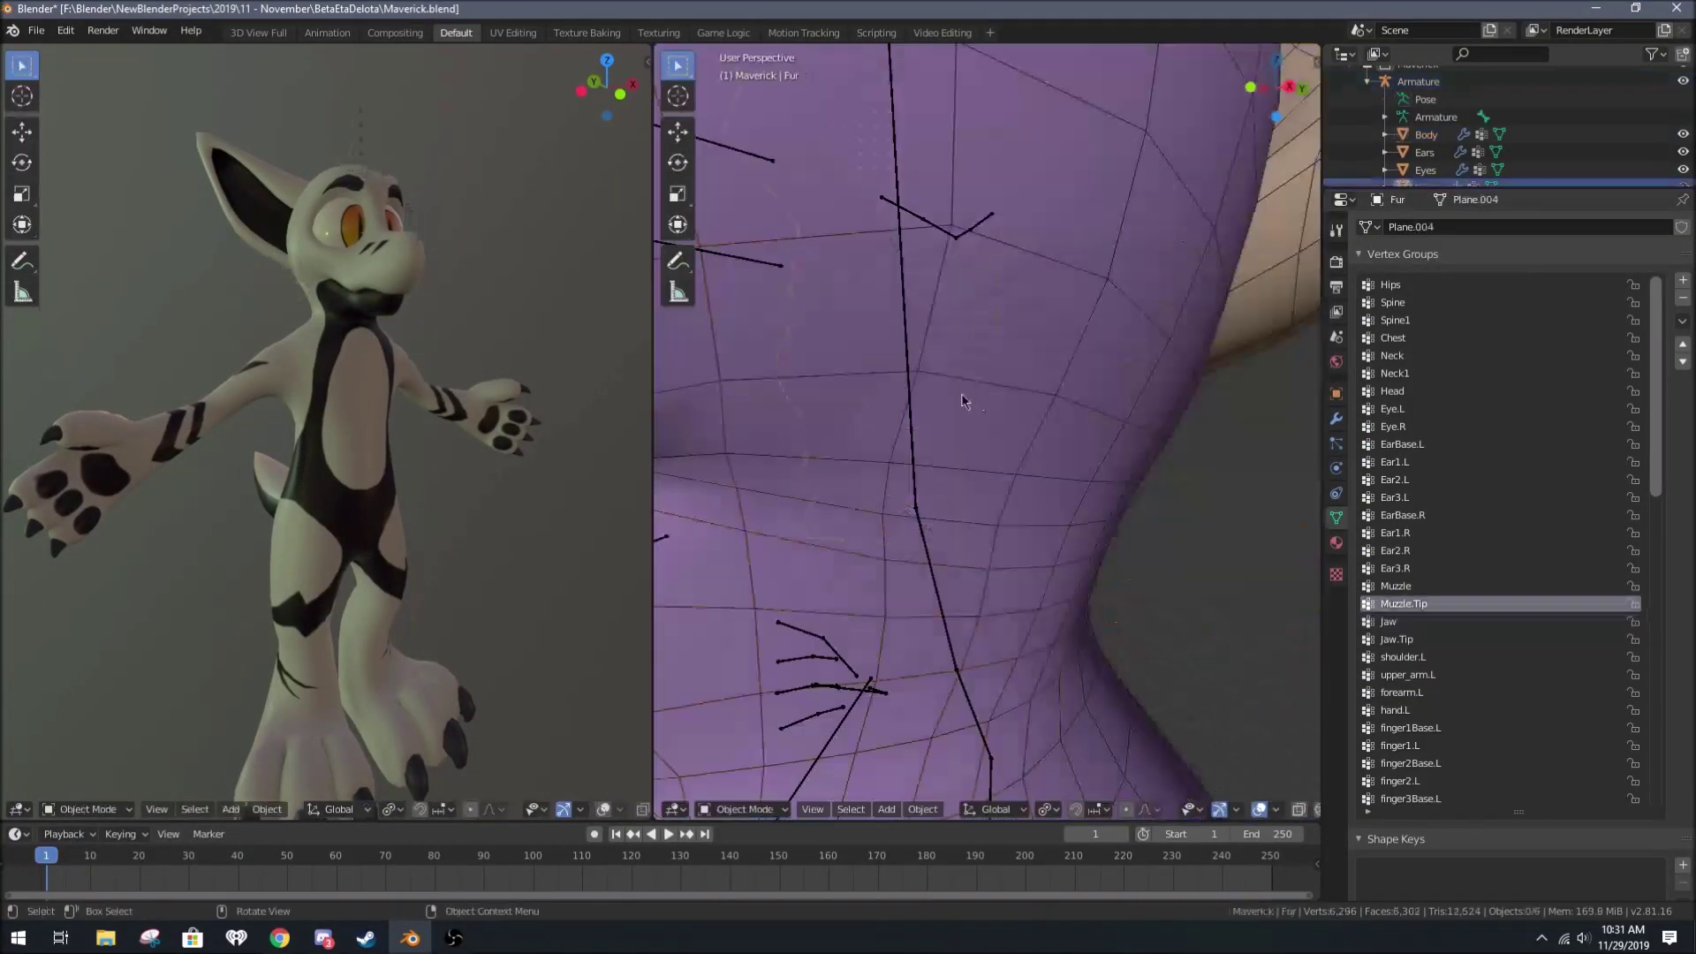
key(f)
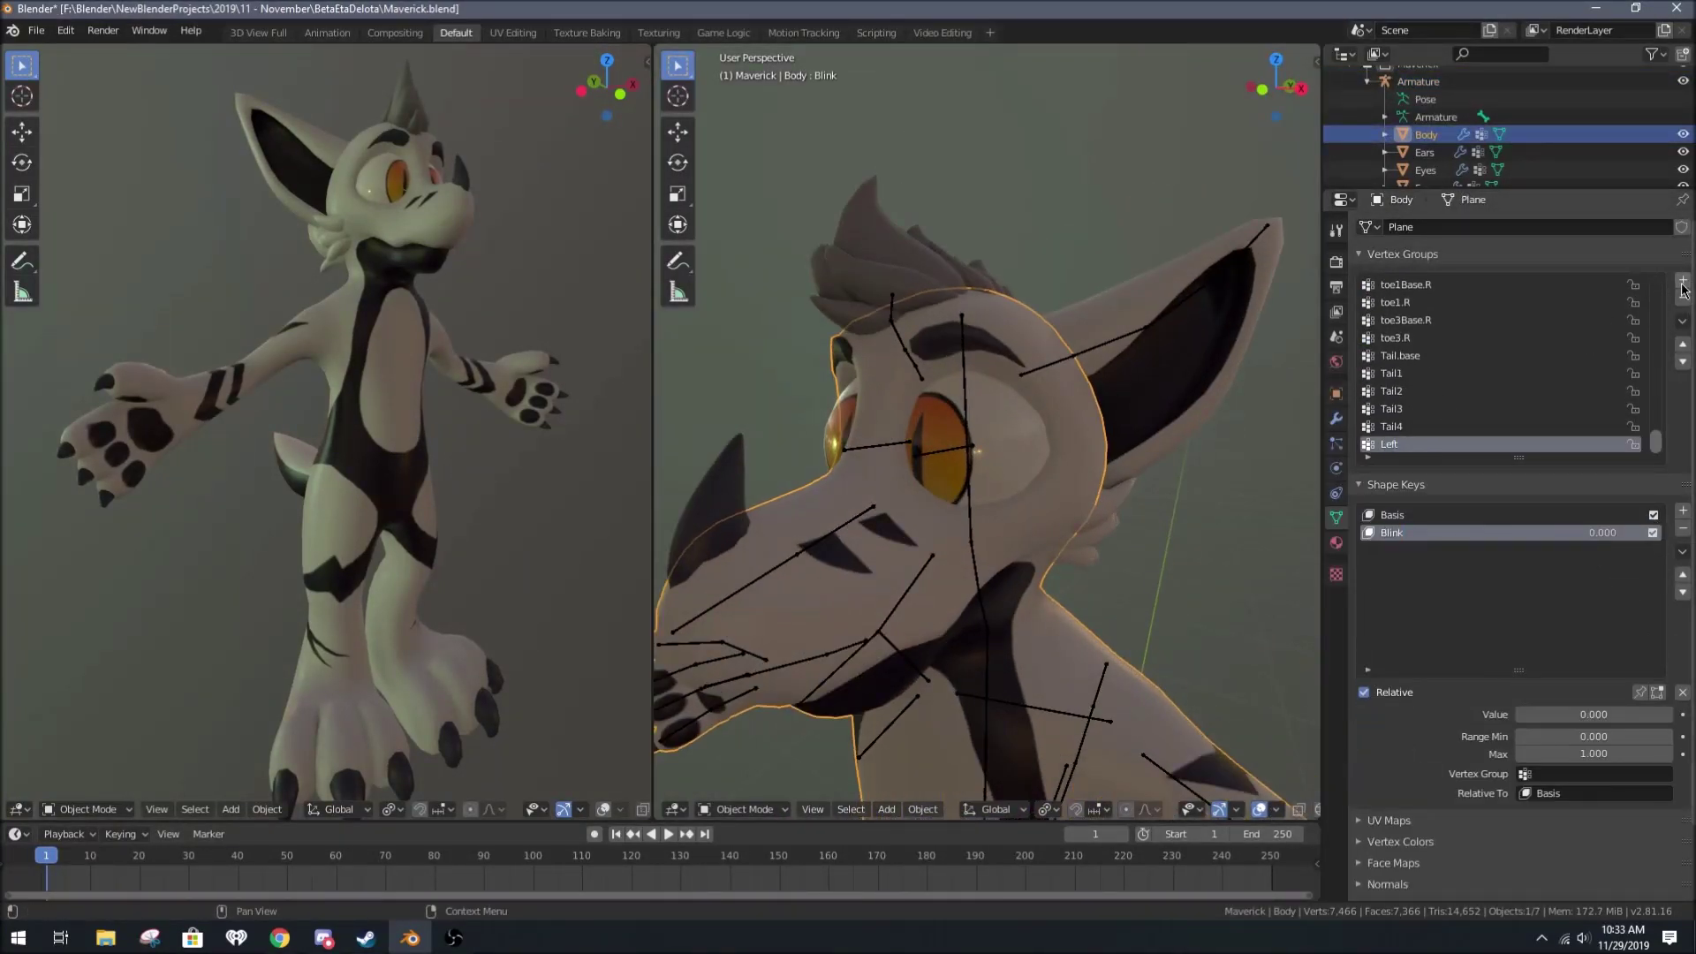
Step: Select the body mesh in front wireframe view for the SK_Left/SK_Right groups, then save under a new name
key(Tab)
key(KP_1)
key(shift+z)
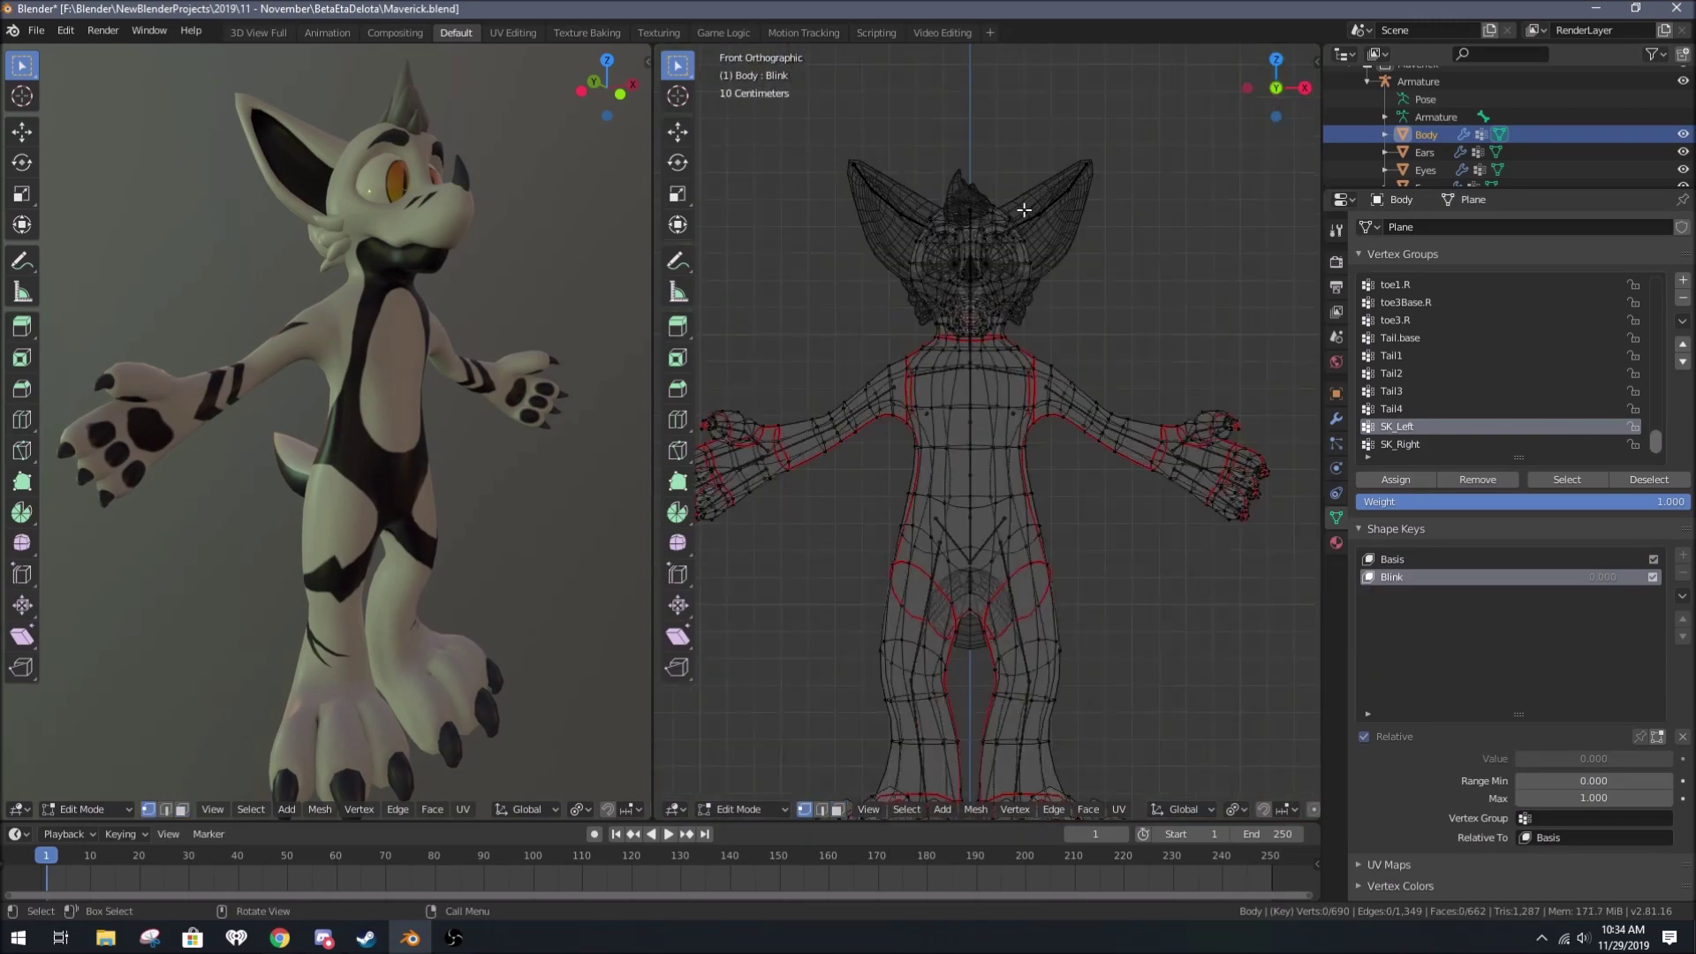
key(a)
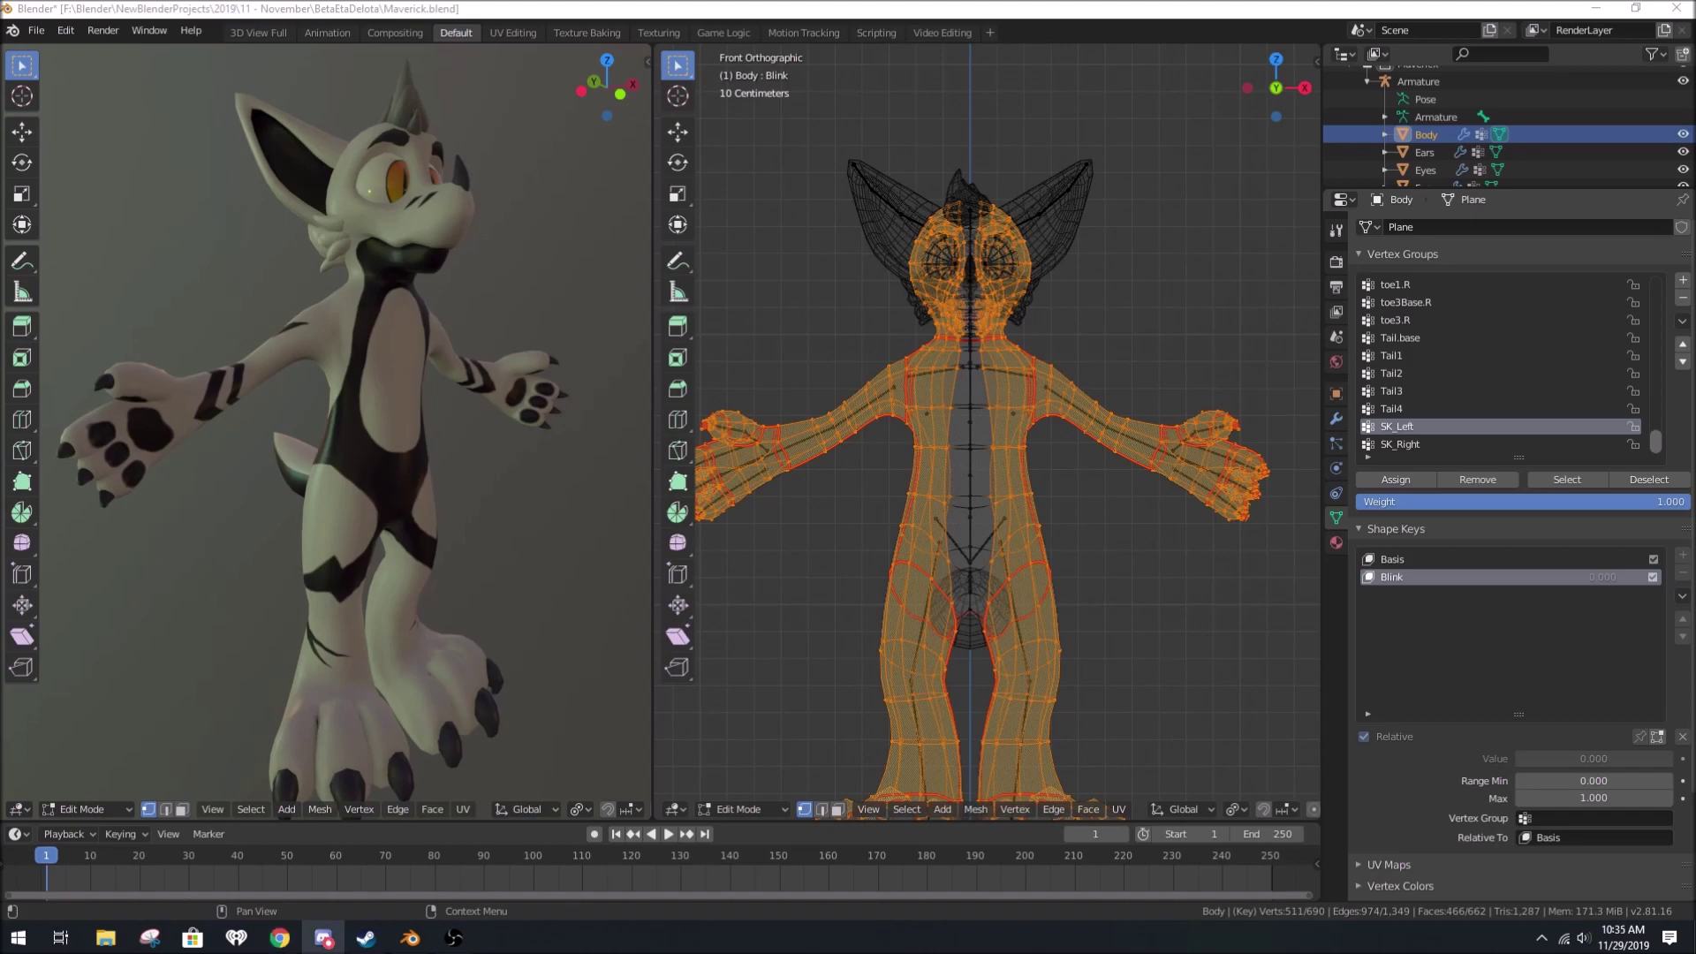
key(Tab)
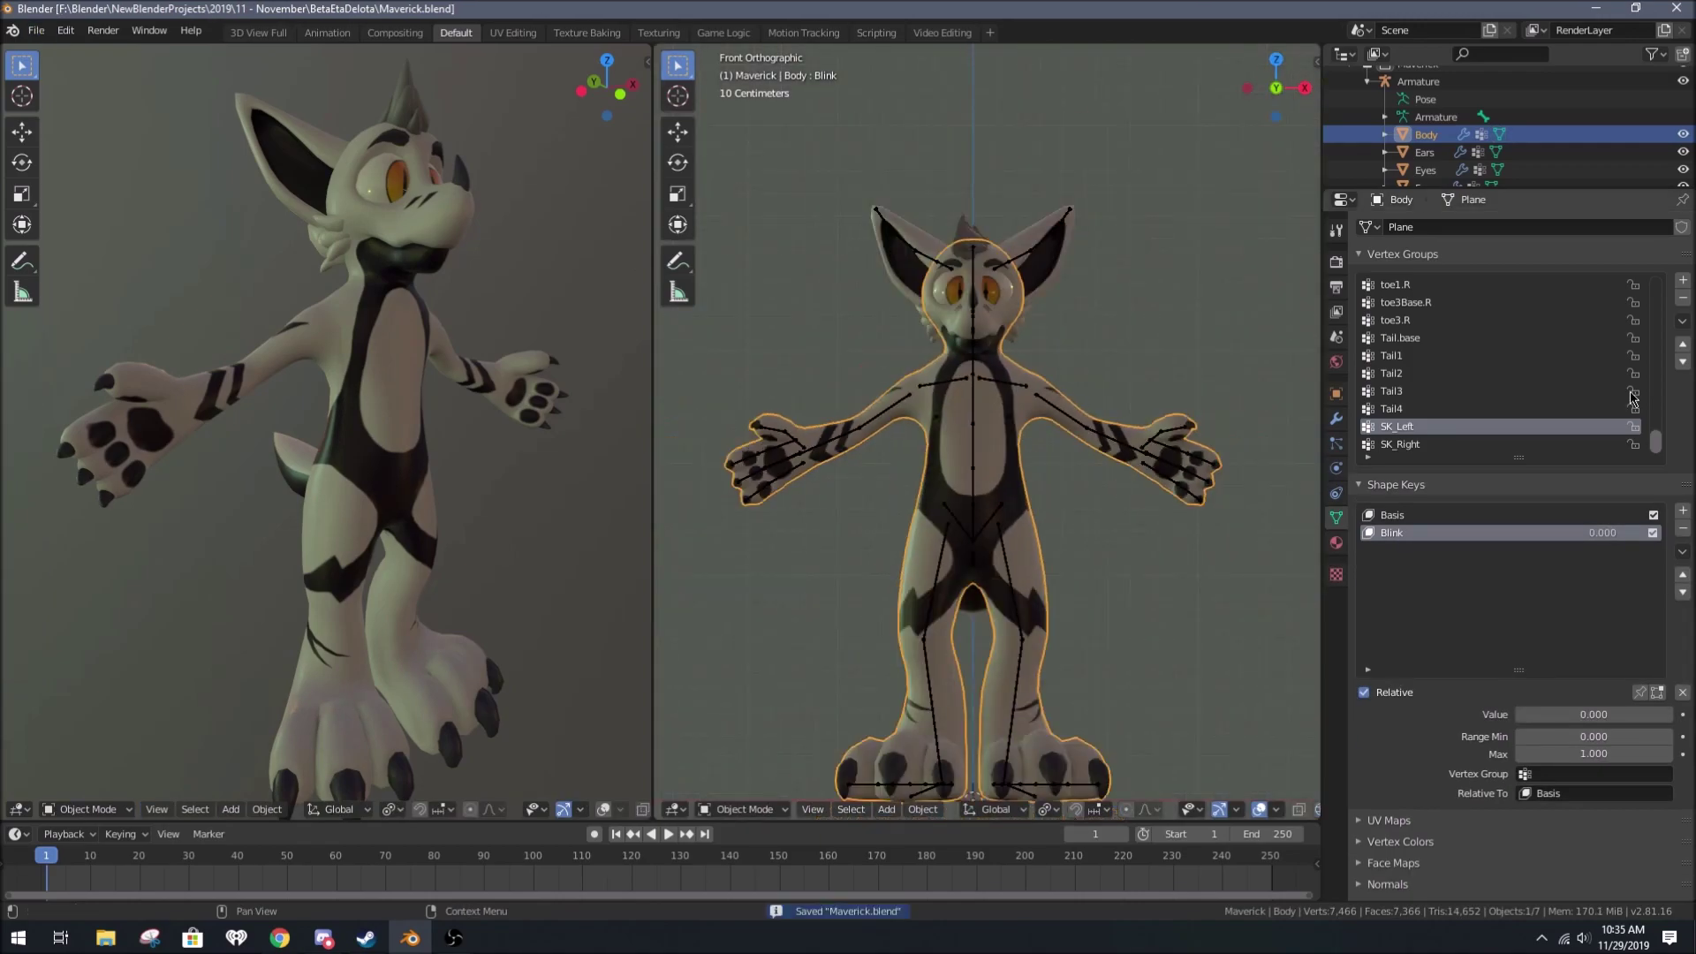
key(ctrl+shift+s)
Step: Confirm the Maverick_Shapekeys.blend save, add a shape key and select the SK_Left vertices
click(1121, 556)
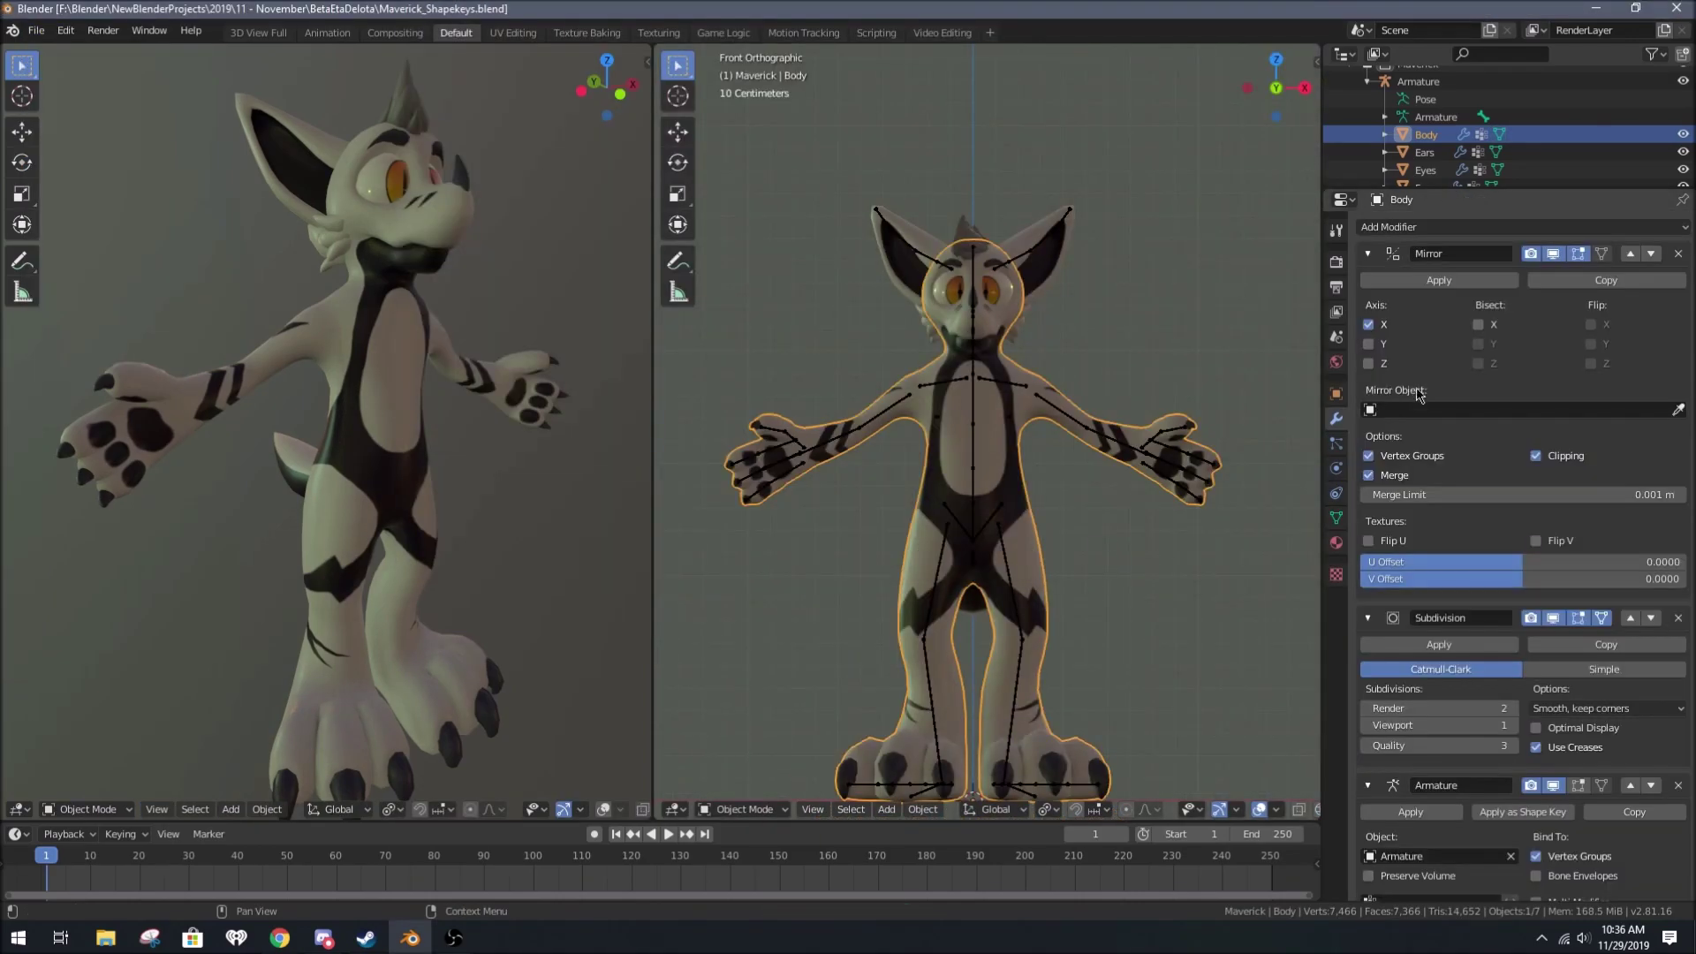
click(1682, 281)
click(1681, 514)
click(1682, 514)
key(Tab)
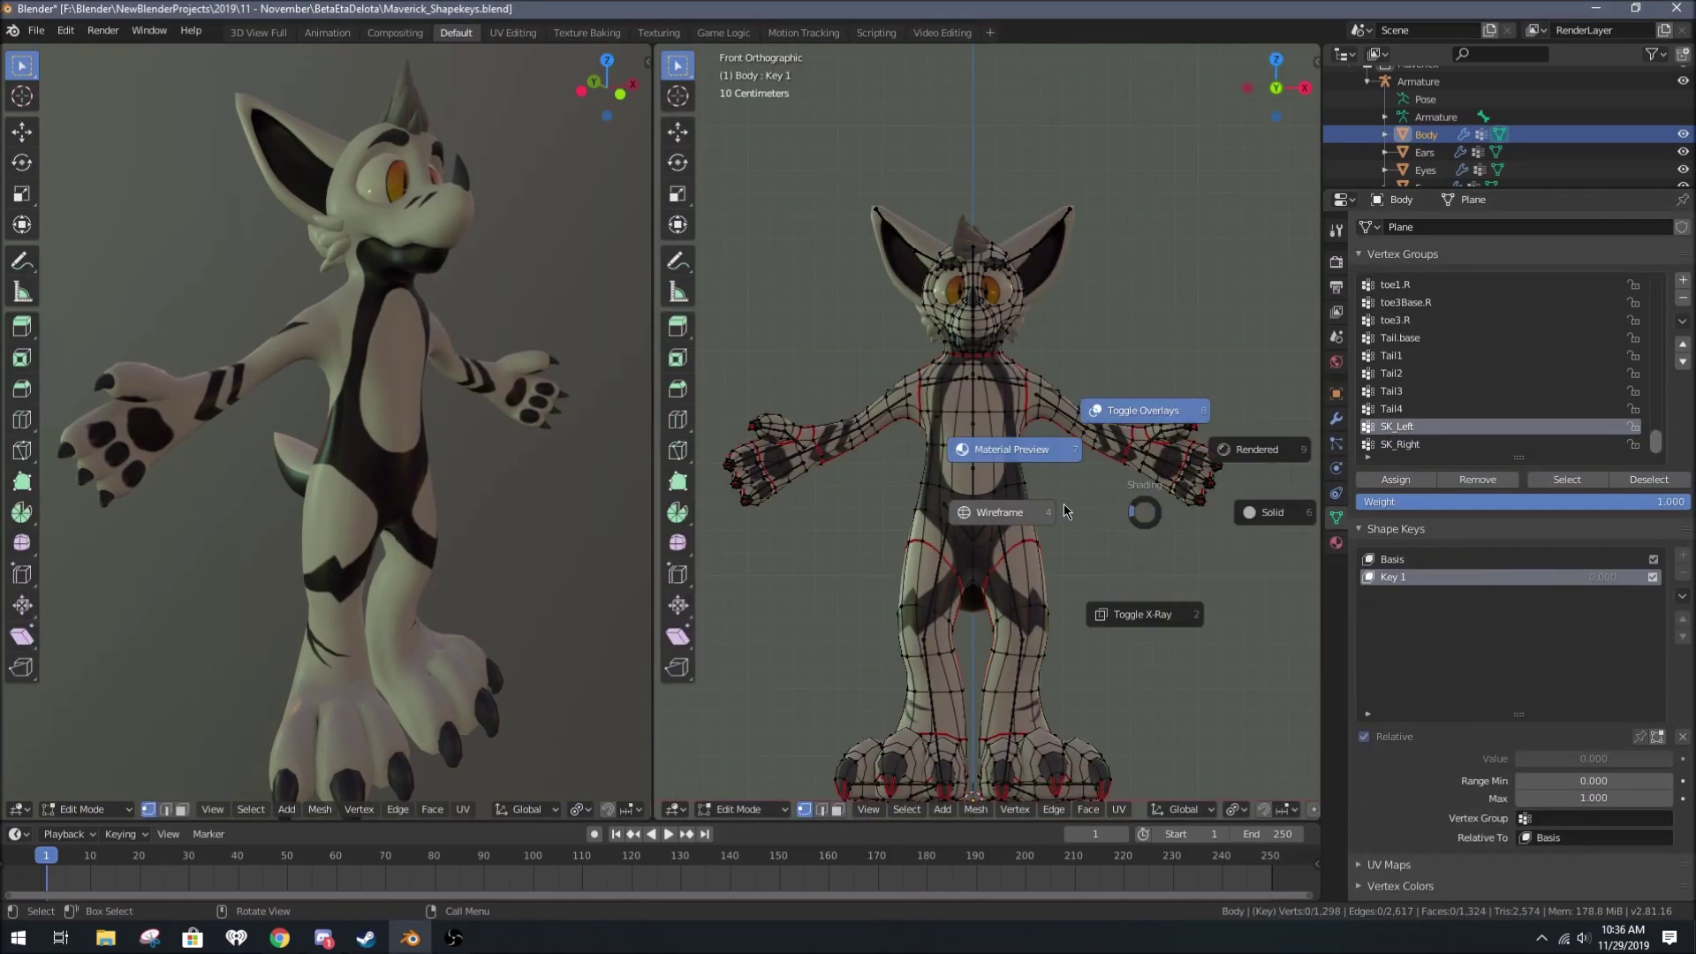
click(1396, 426)
click(1567, 479)
scroll(1002, 397, up, 4)
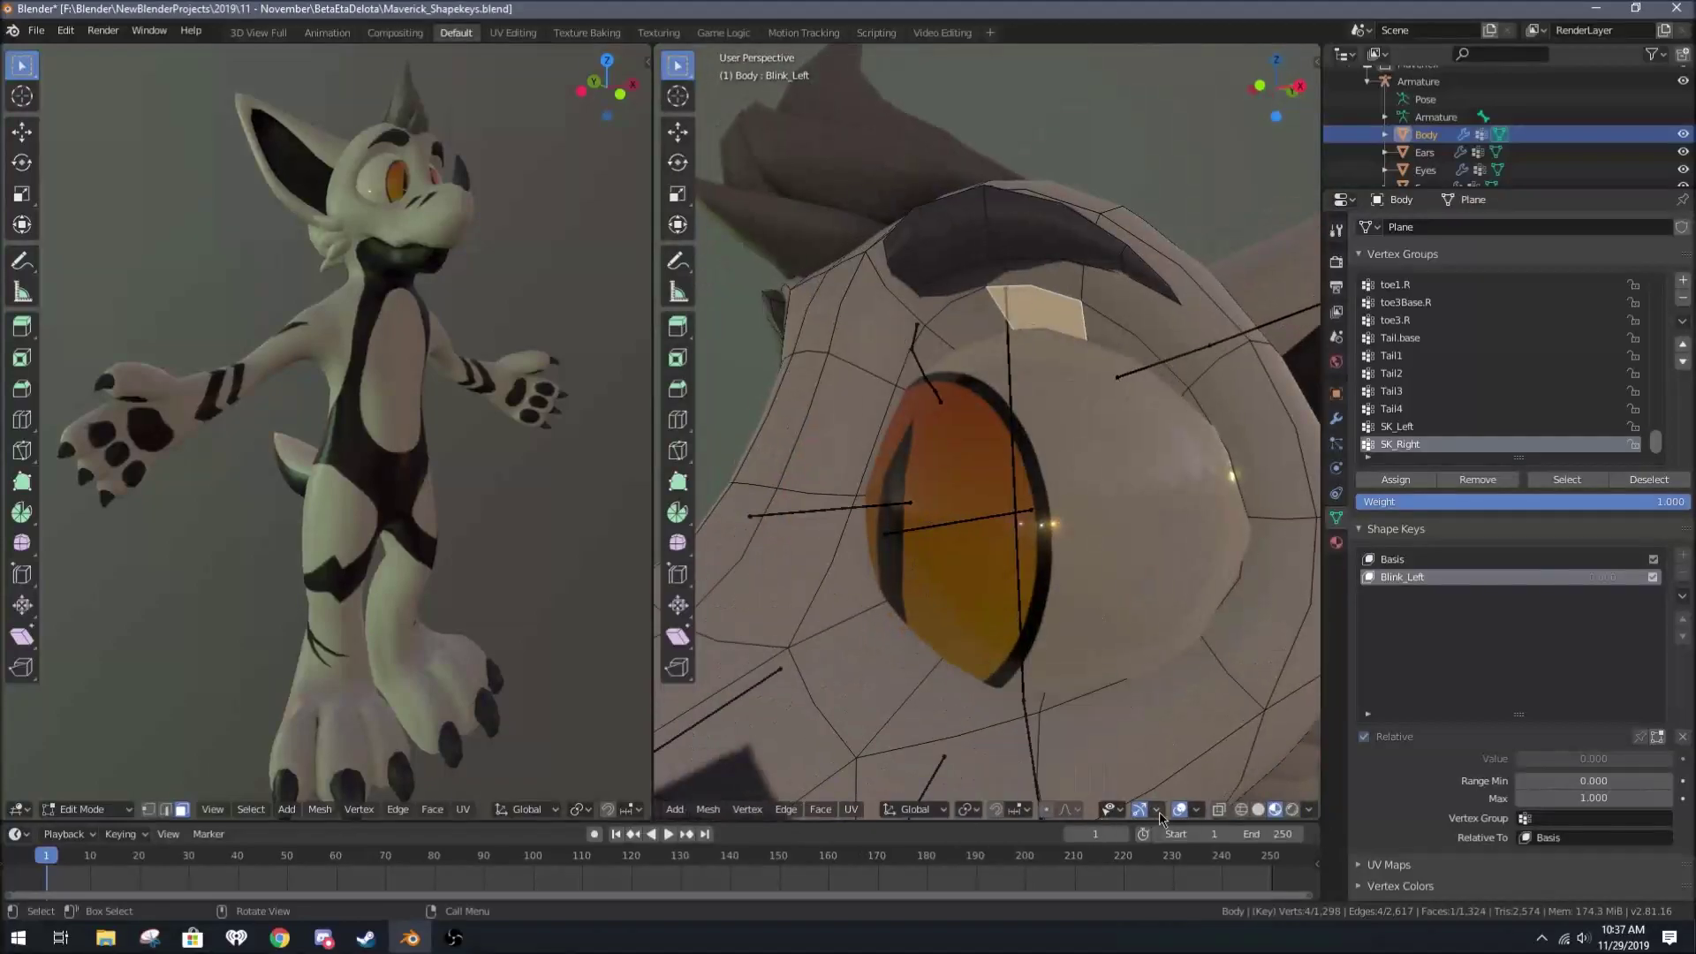
Step: Move the left eyelid closed with a Shift+X constraint and check the blink in Object Mode
key(shift+x)
scroll(888, 722, down, 5)
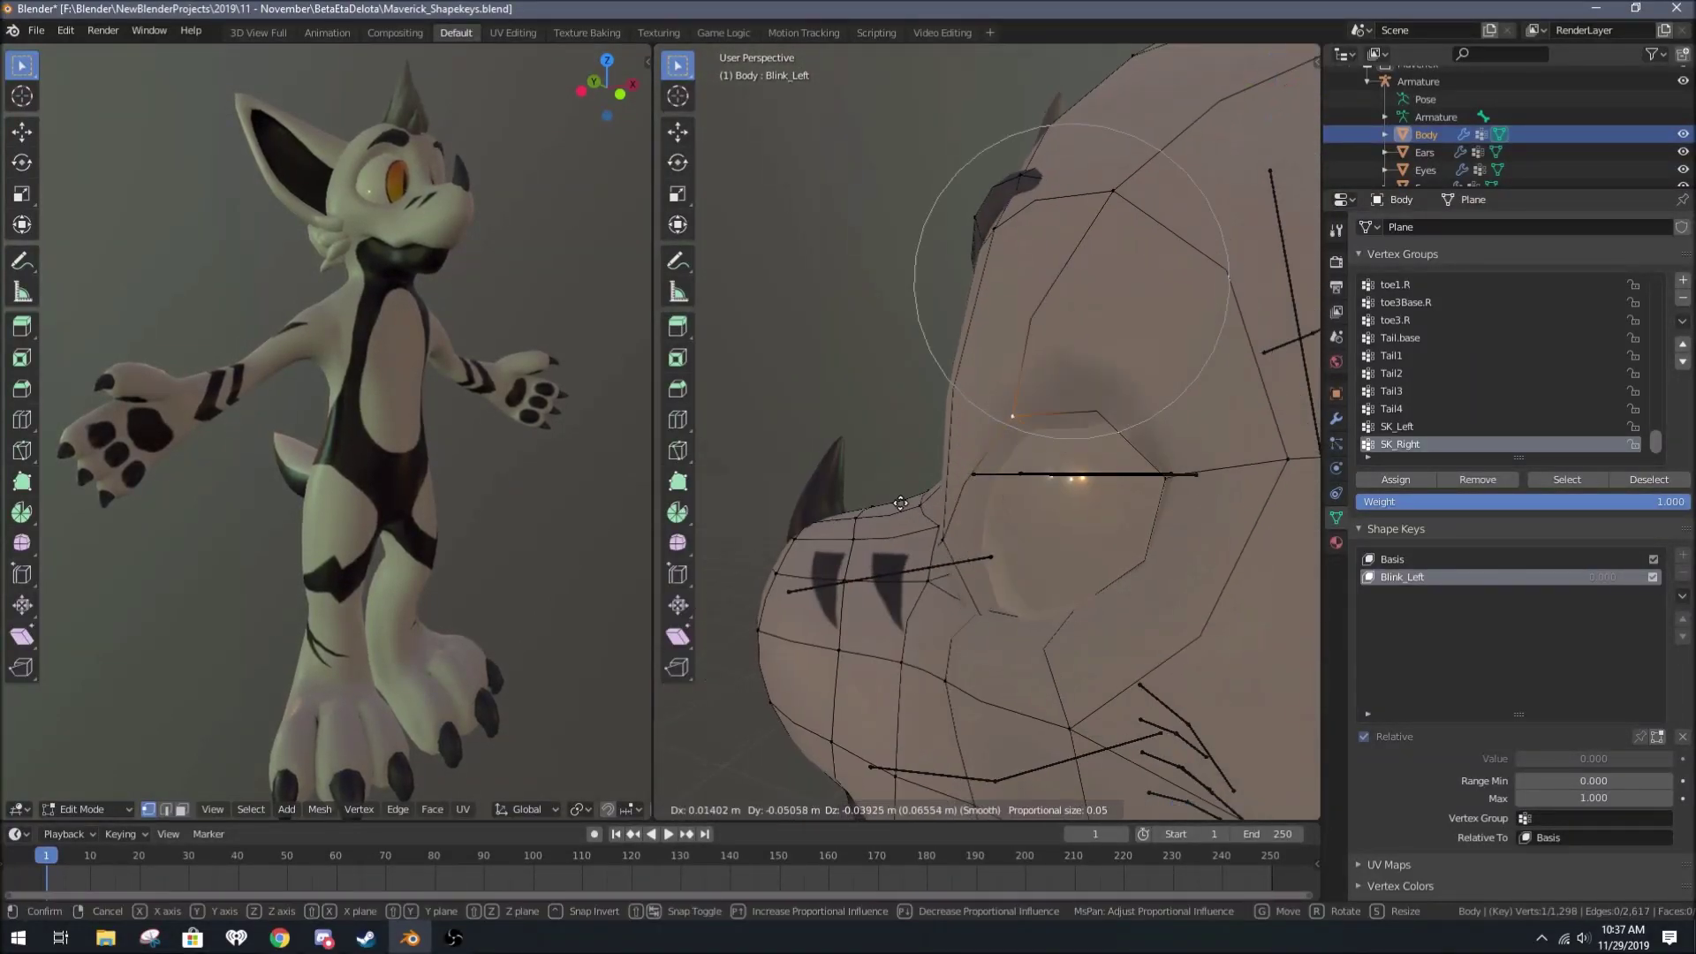
click(910, 88)
middle_drag(910, 88, 1122, 465)
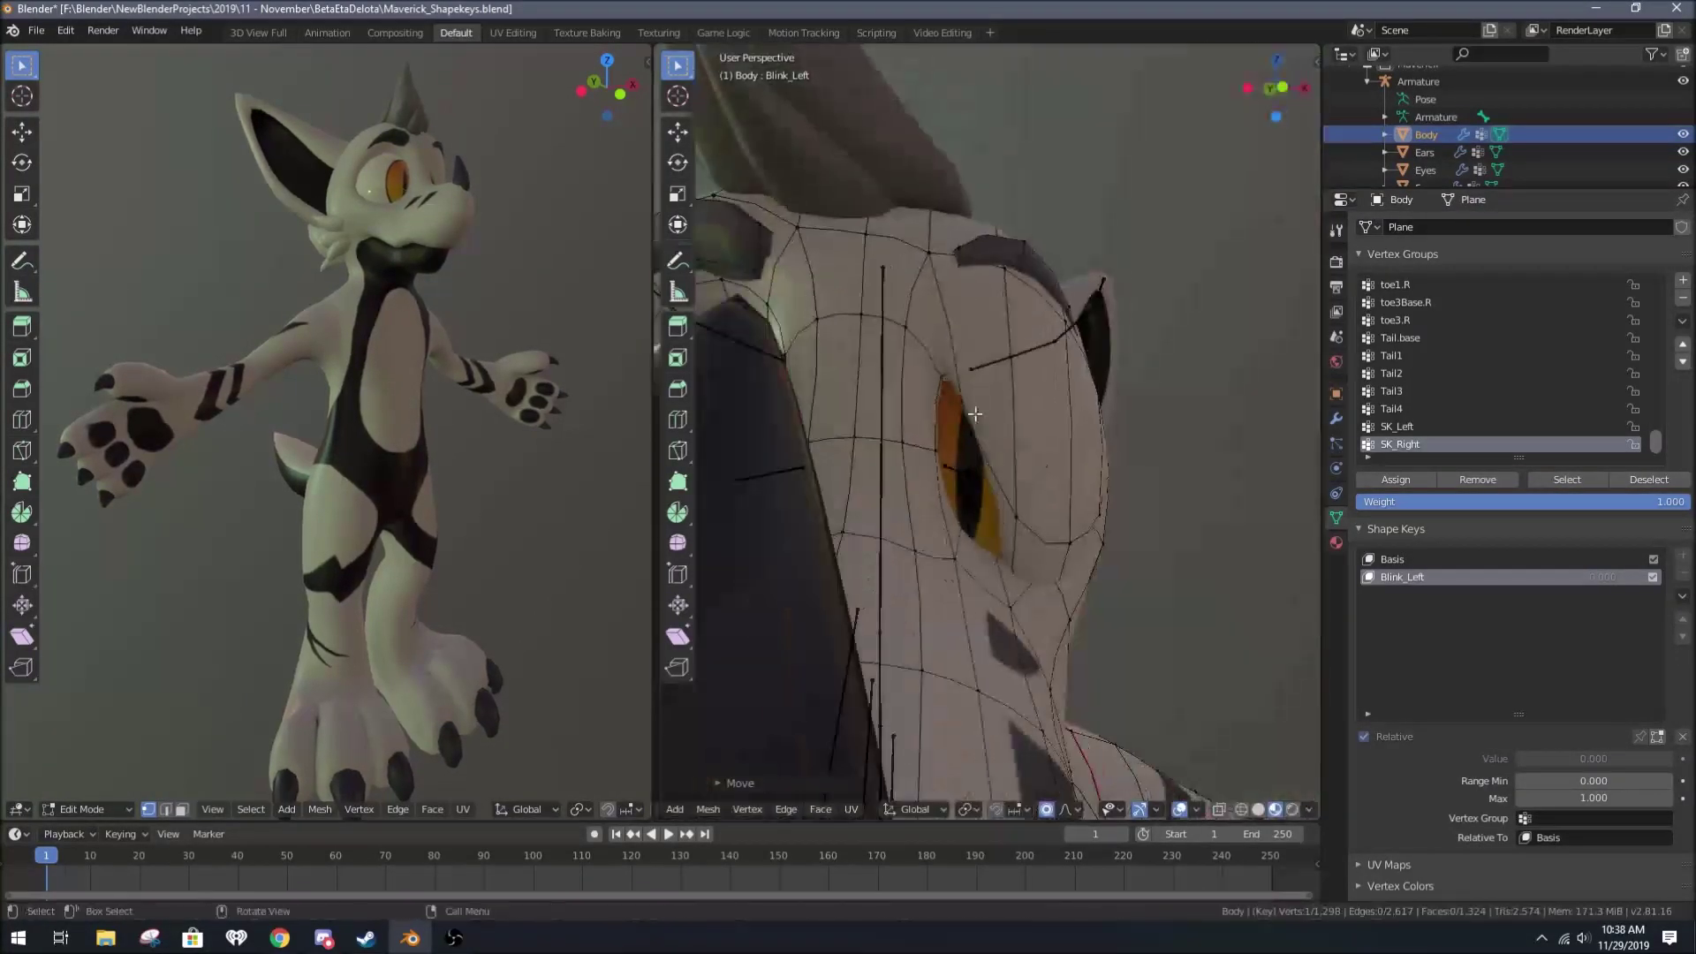
key(Tab)
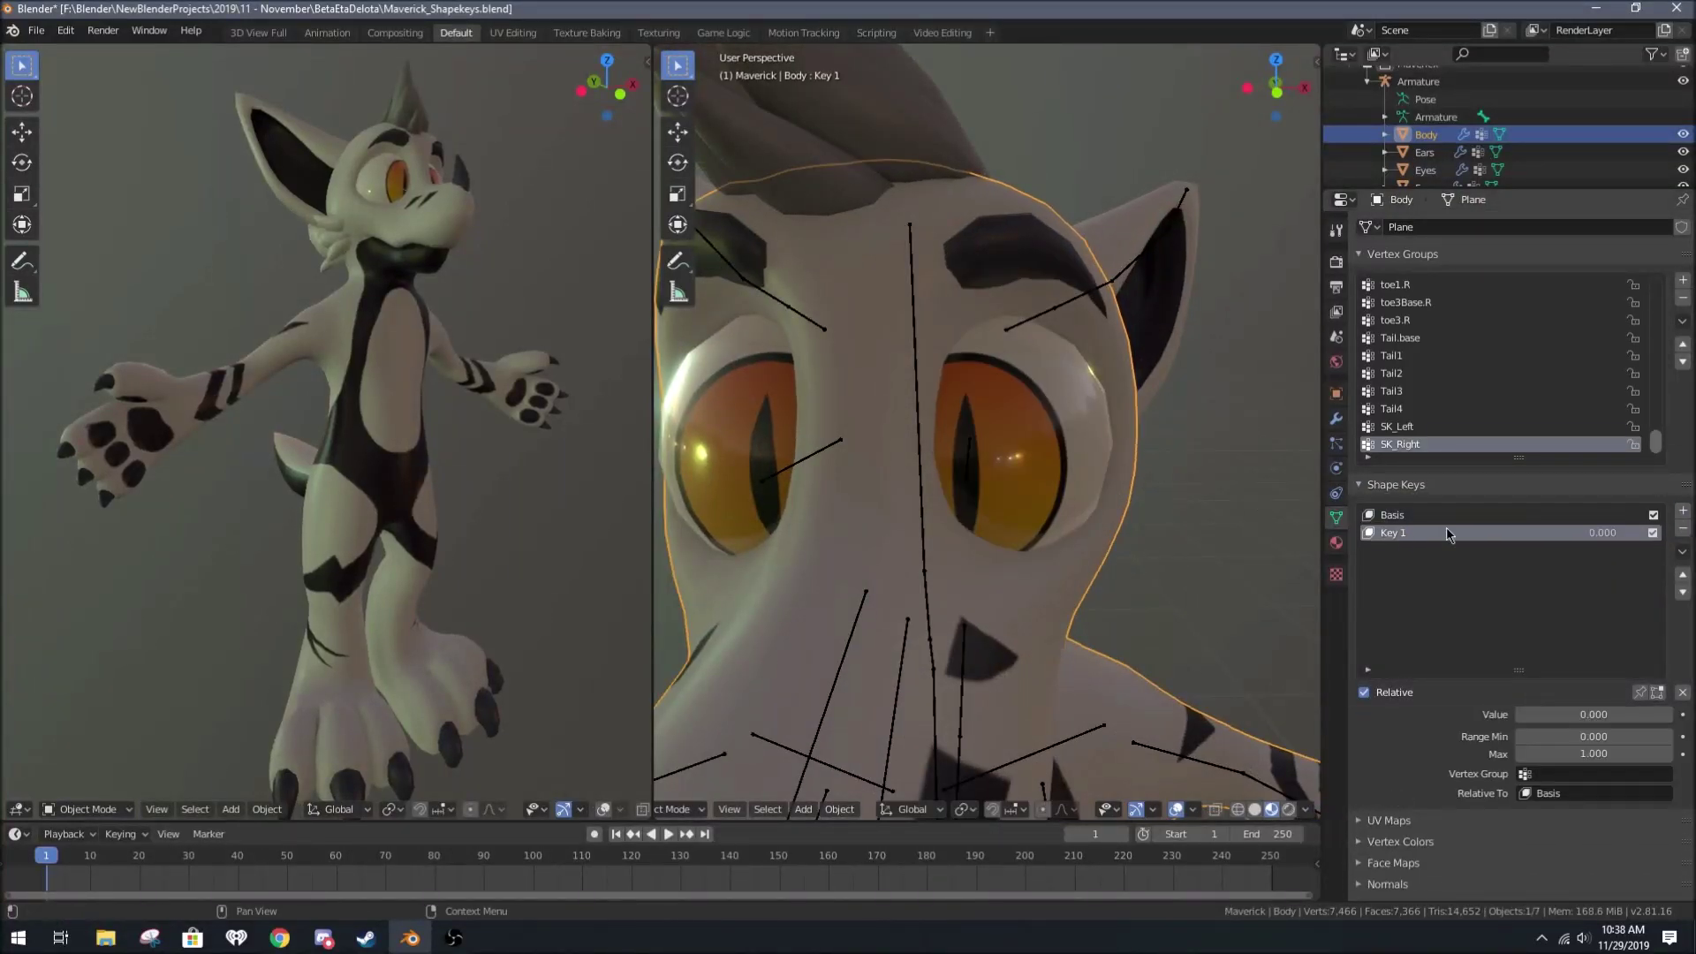
Step: Refine the closed left eyelid with a soft-falloff move, previewing it in Object Mode
key(Tab)
middle_drag(1053, 458, 1022, 297)
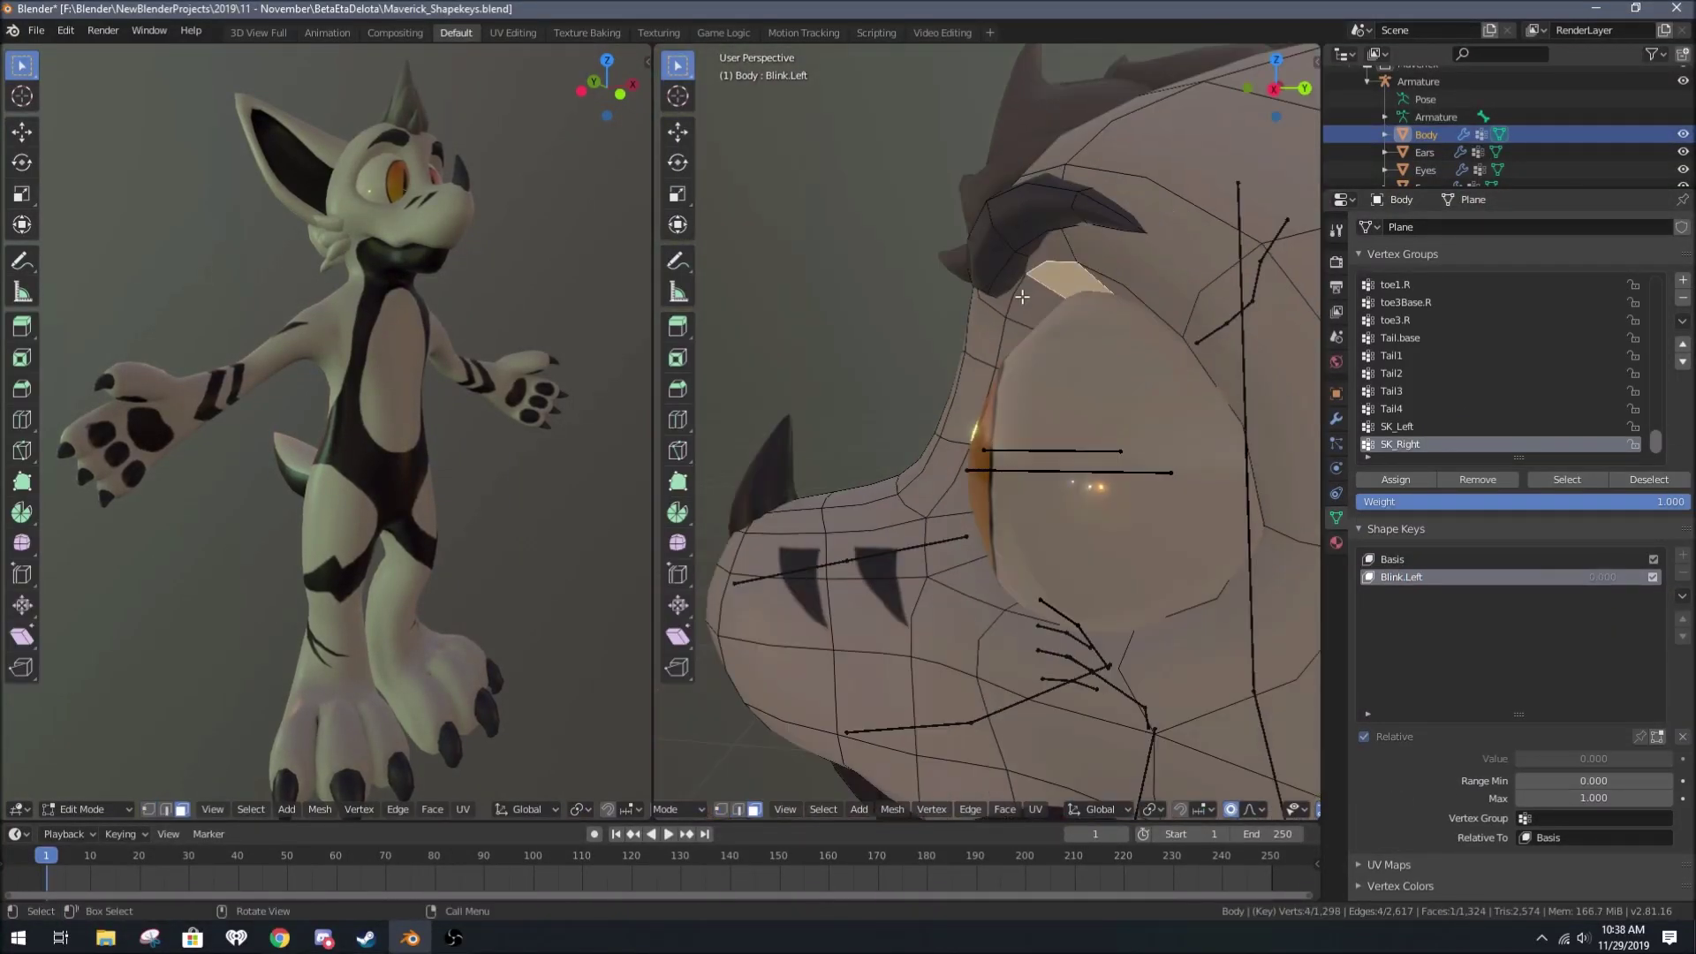
middle_drag(1162, 430, 991, 473)
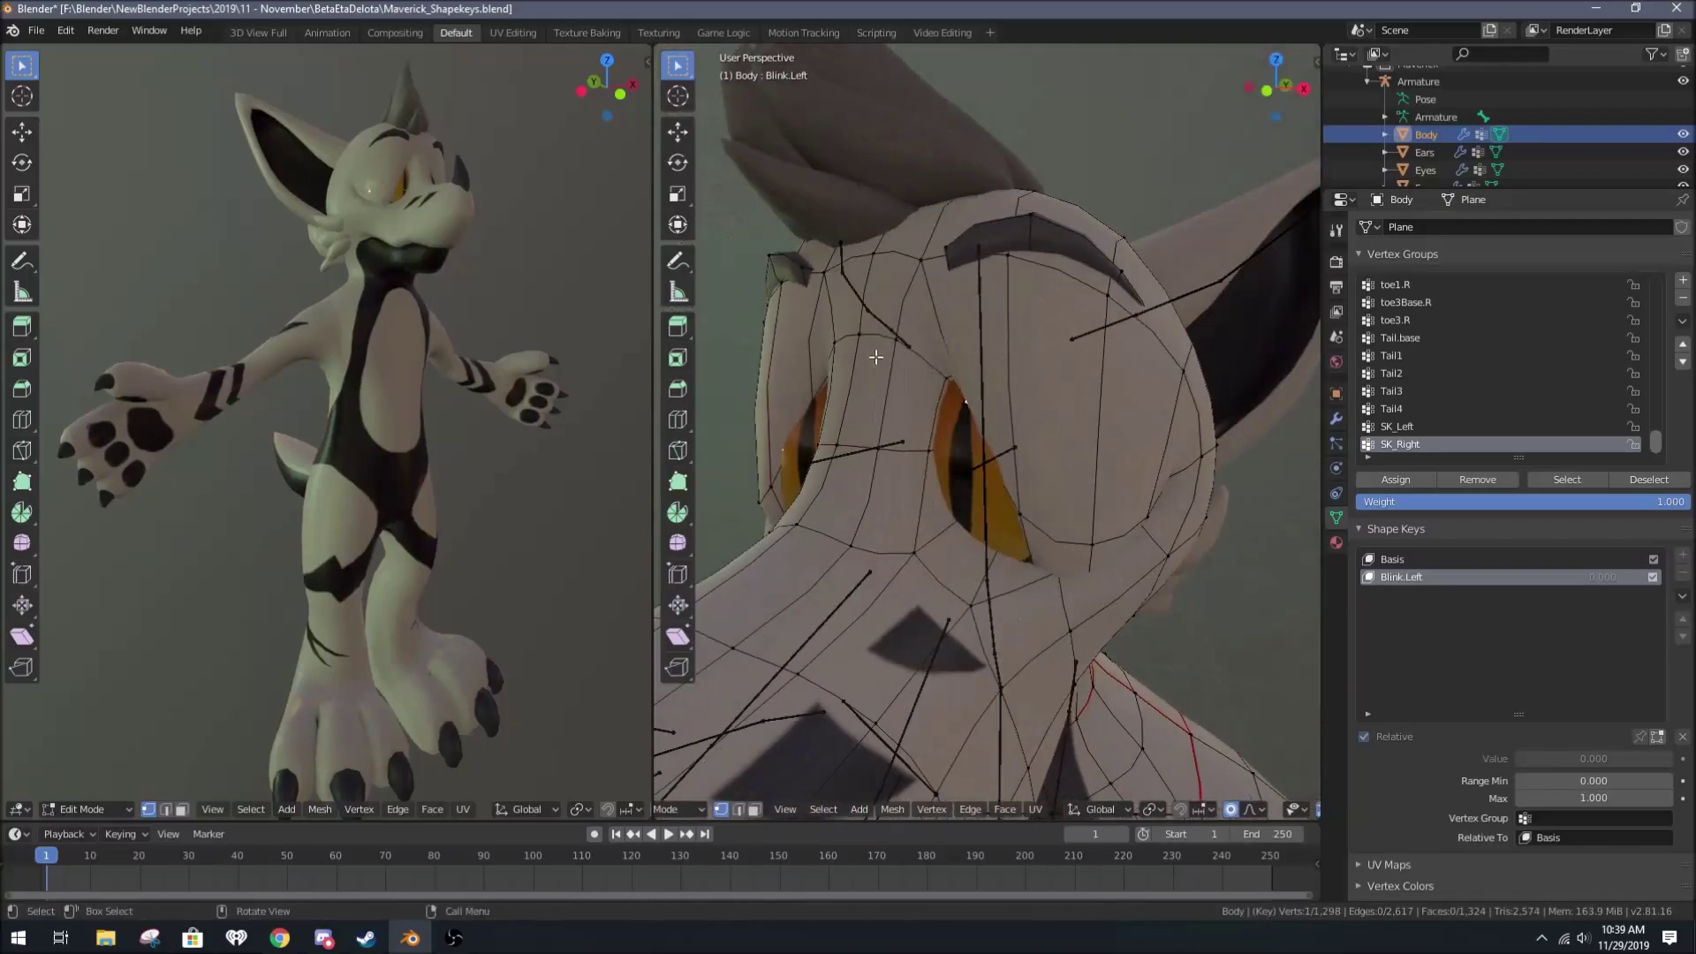
key(g)
click(991, 473)
key(Tab)
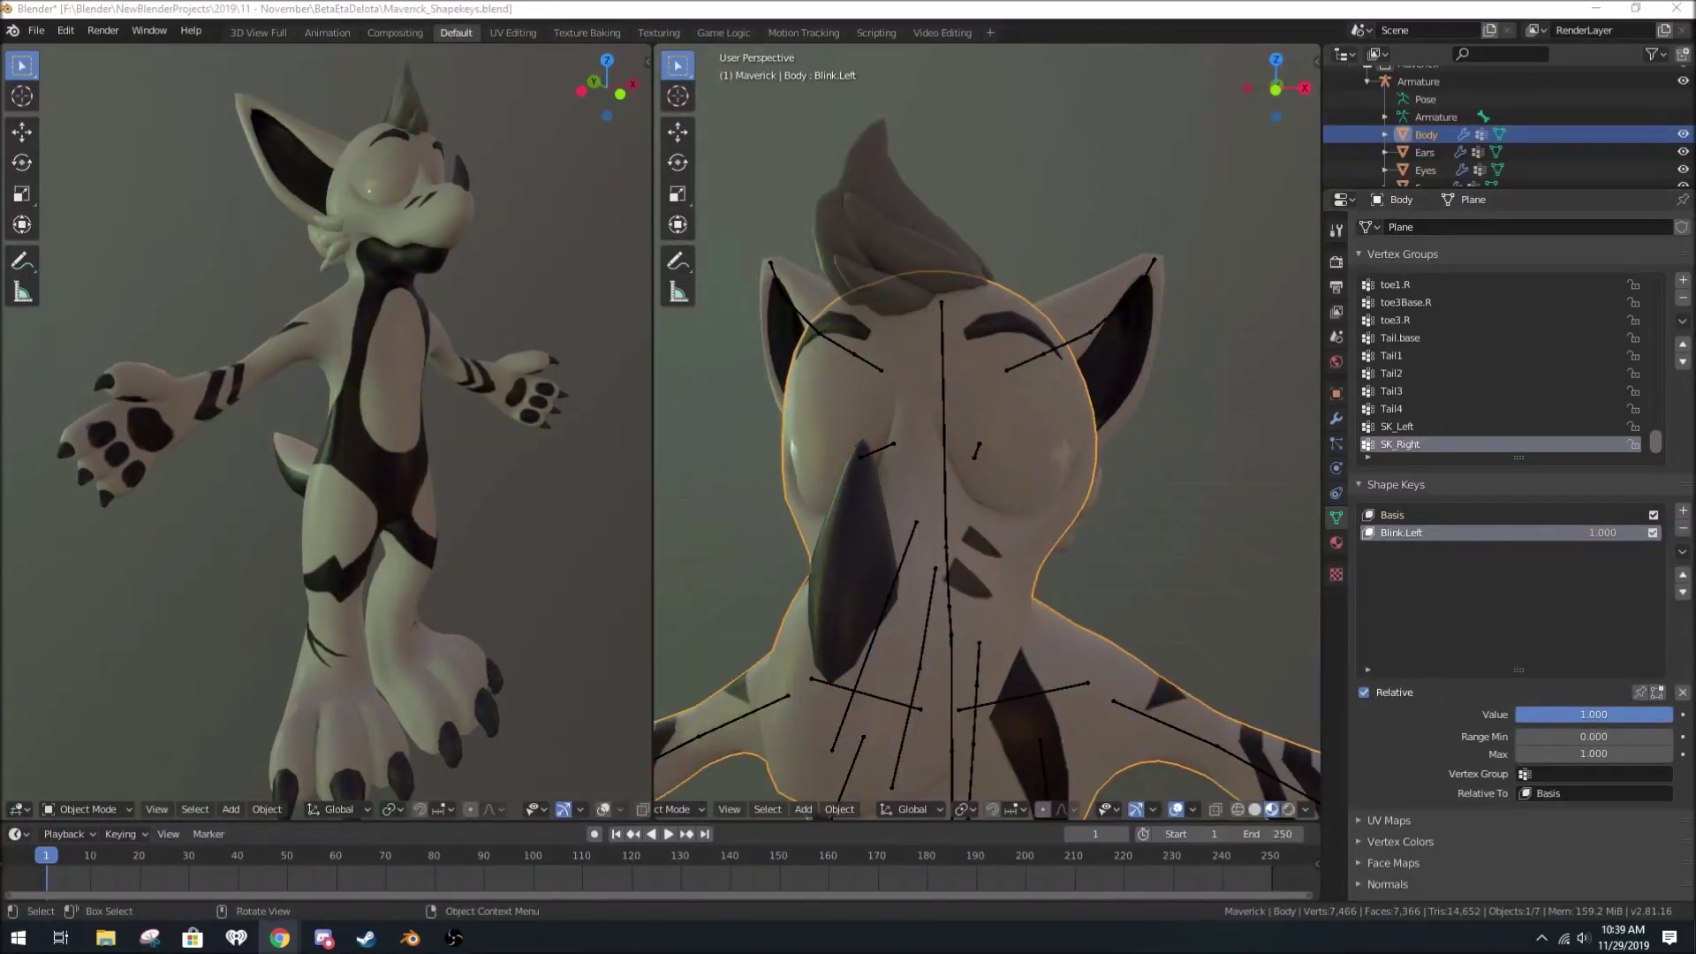
key(Tab)
mouse_move(1078, 174)
middle_down()
mouse_move(1042, 292)
mouse_move(1058, 332)
mouse_move(972, 397)
middle_up()
Step: Nudge the eyelid along Y and finish naming the new left shape key
key(g)
key(y)
click(1019, 347)
key(Tab)
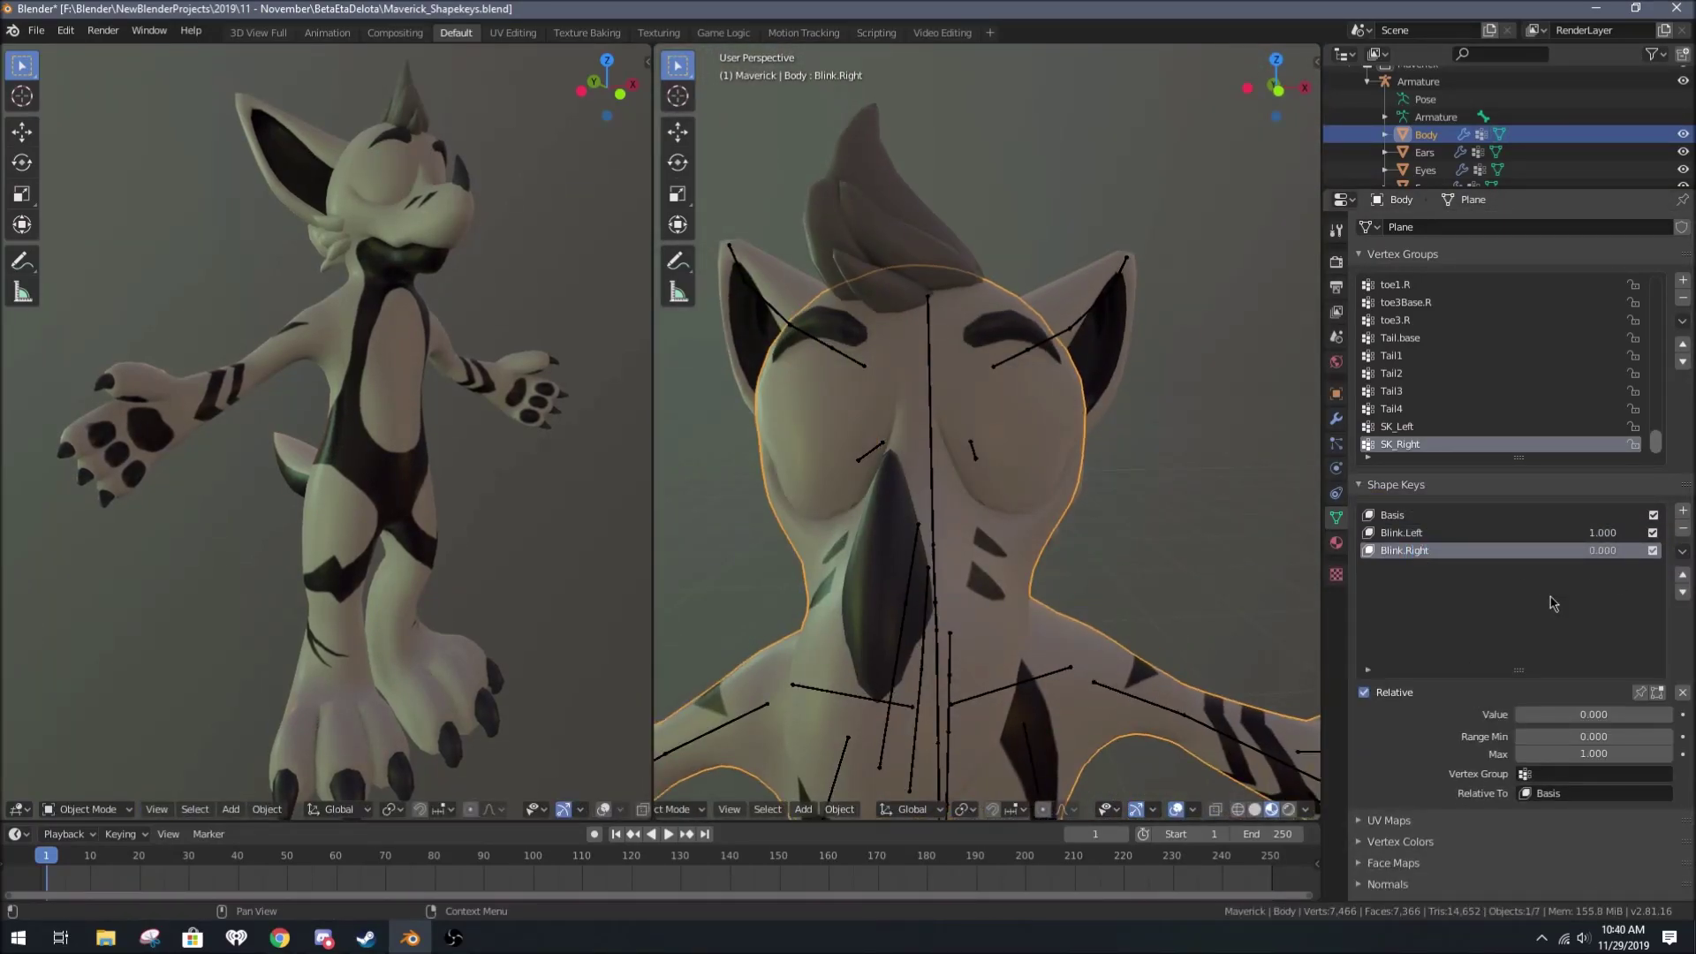
ctrl+scroll(1552, 603, up, 1)
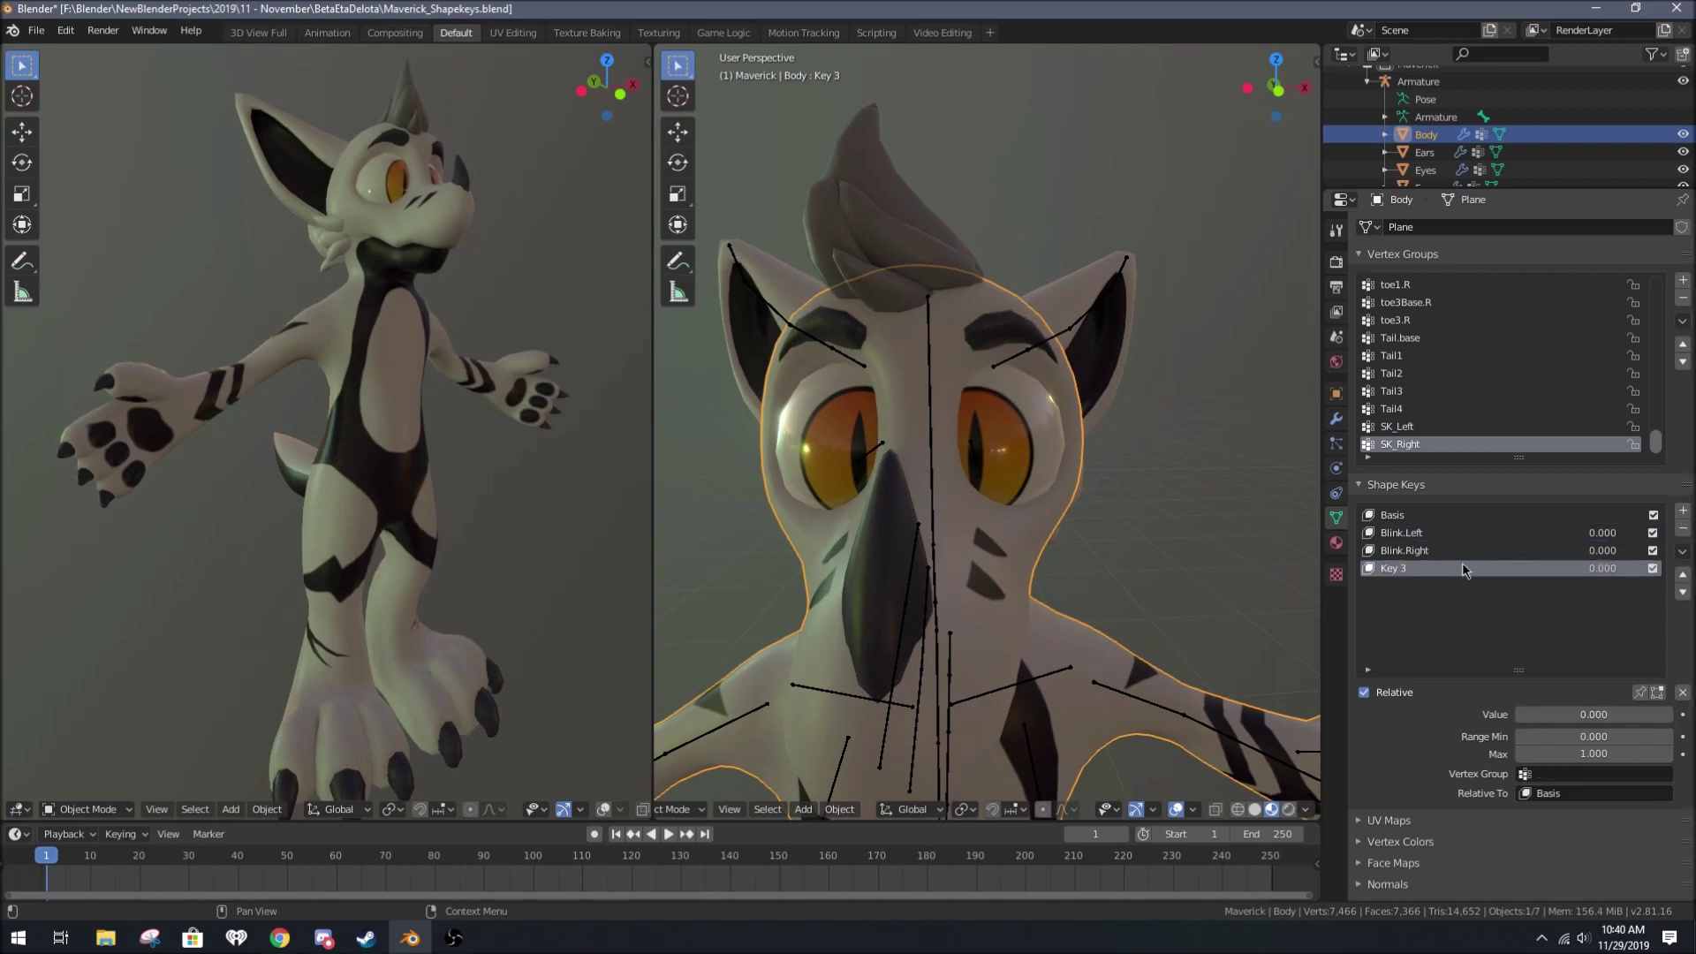
text(eft)
key(Return)
key(Tab)
Step: Sculpt the upper eyelid and limit Lid.Upper.Left to the SK_Left vertex group
middle_drag(971, 398, 834, 443)
key(g)
click(834, 442)
mouse_move(1079, 390)
middle_down()
mouse_move(1083, 442)
mouse_move(1094, 141)
mouse_move(1016, 353)
middle_up()
key(Tab)
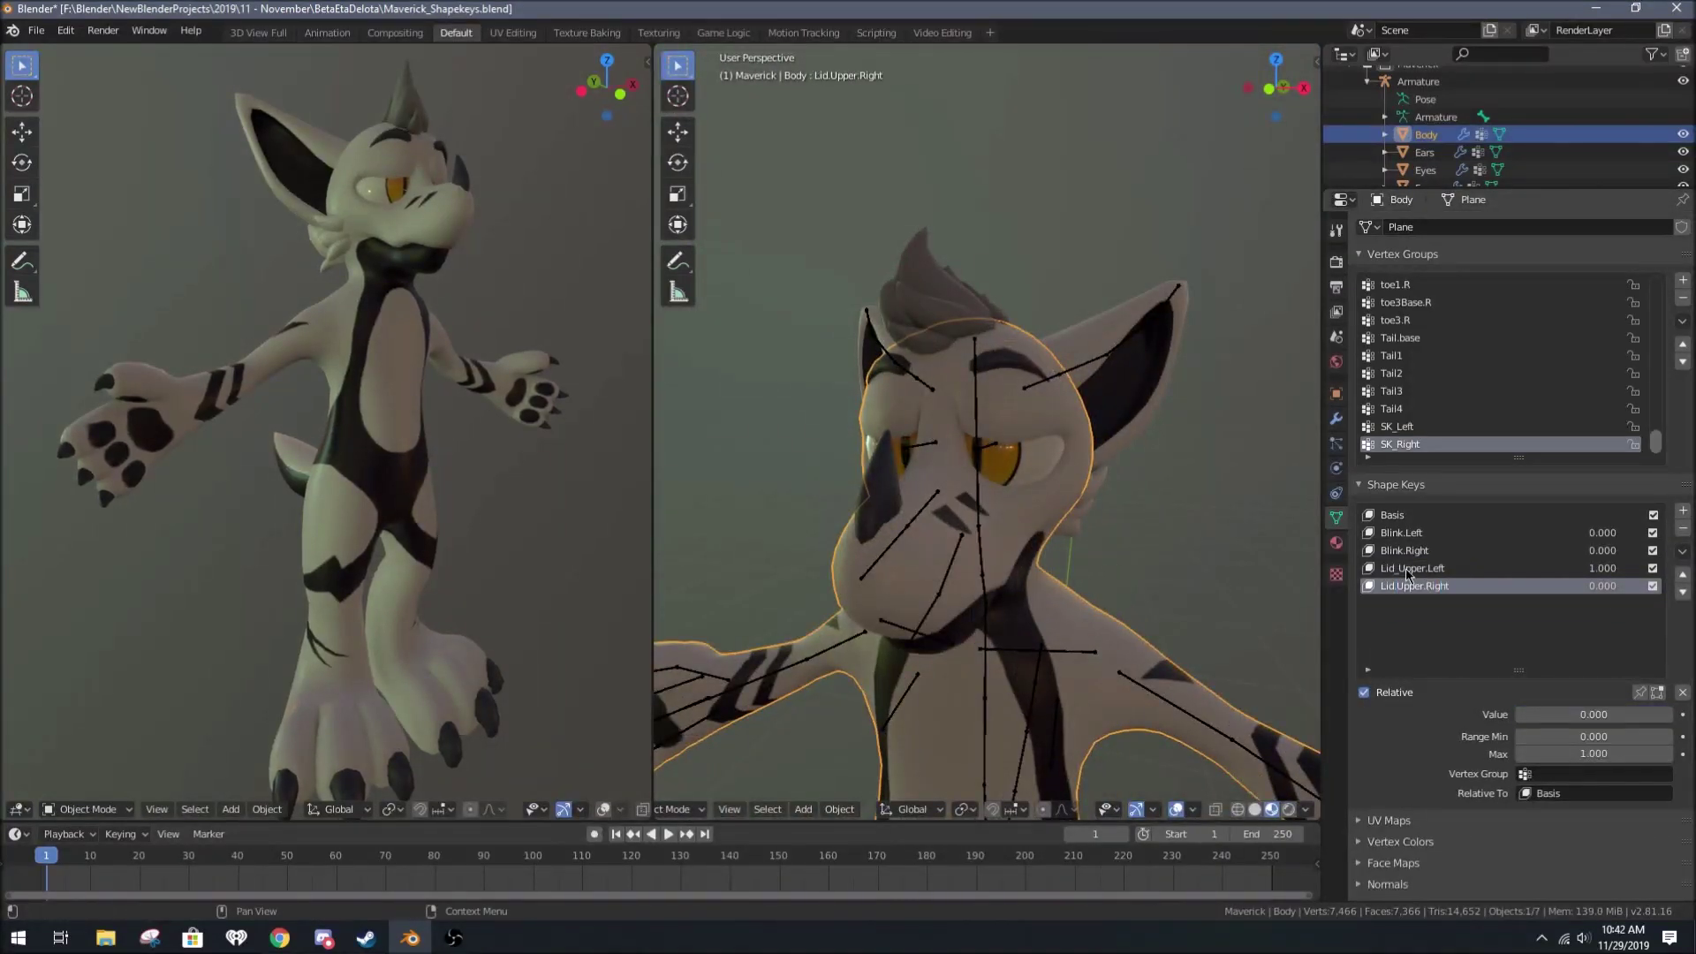
click(1408, 572)
click(1589, 774)
click(1449, 371)
text(Lid.Lower)
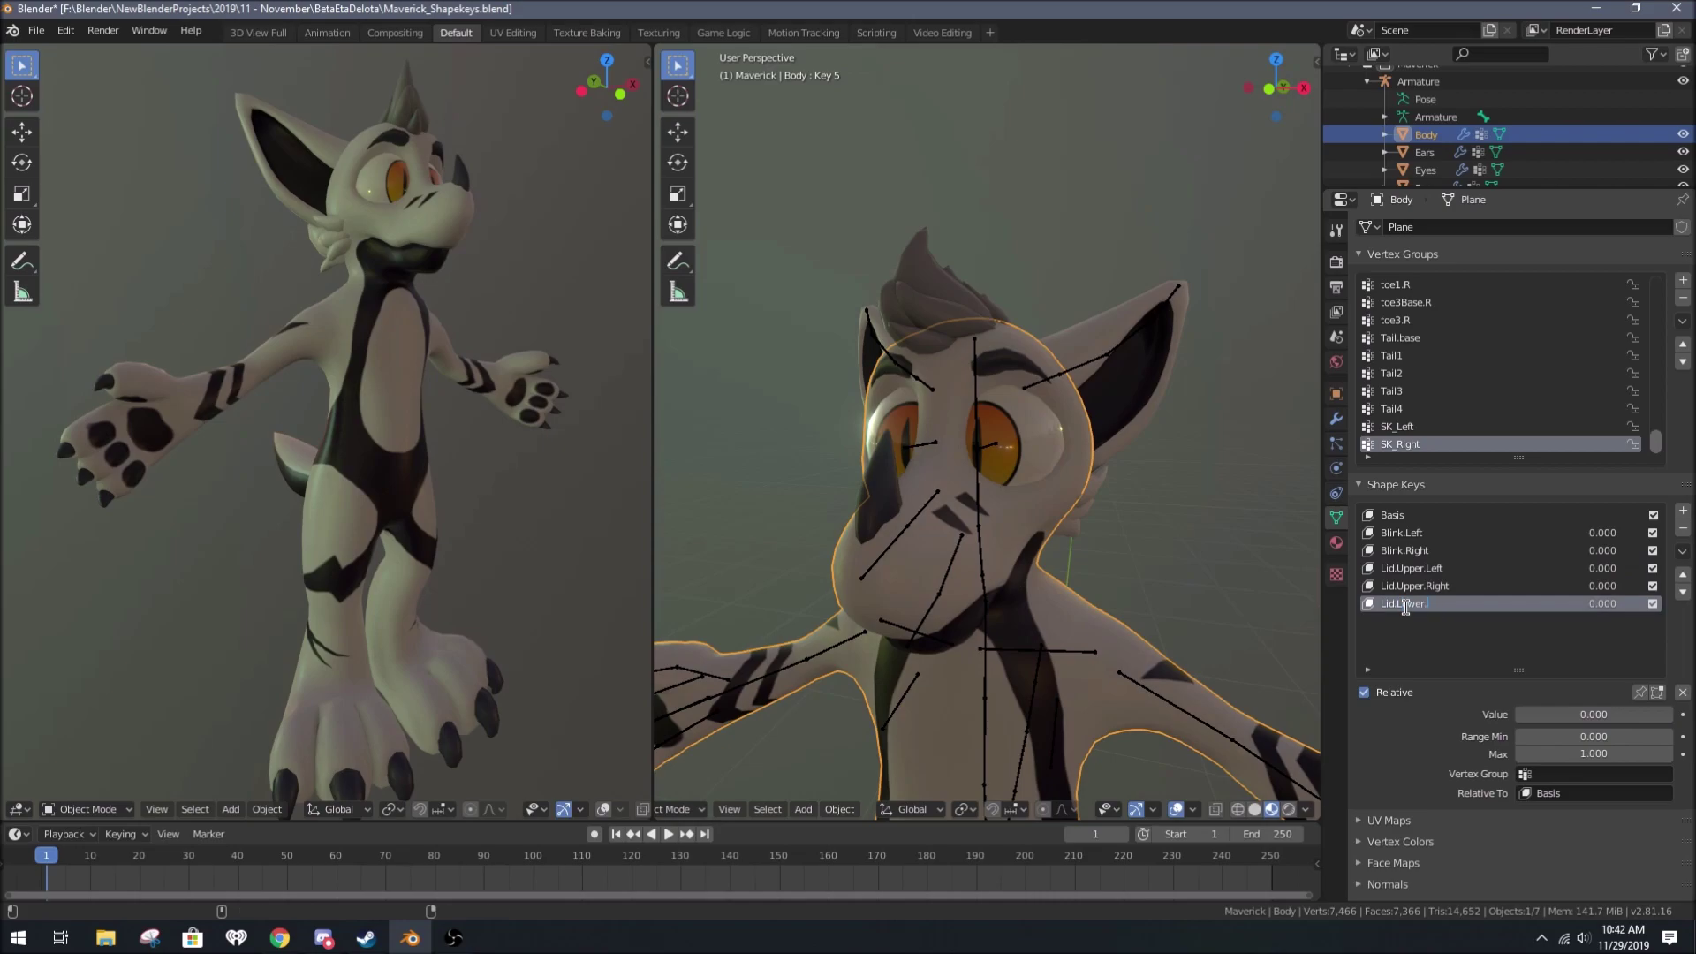
Step: Name the newest shape key with 'Left' and pin it to preview alone
text(Left)
click(1412, 568)
scroll(987, 432, up, 5)
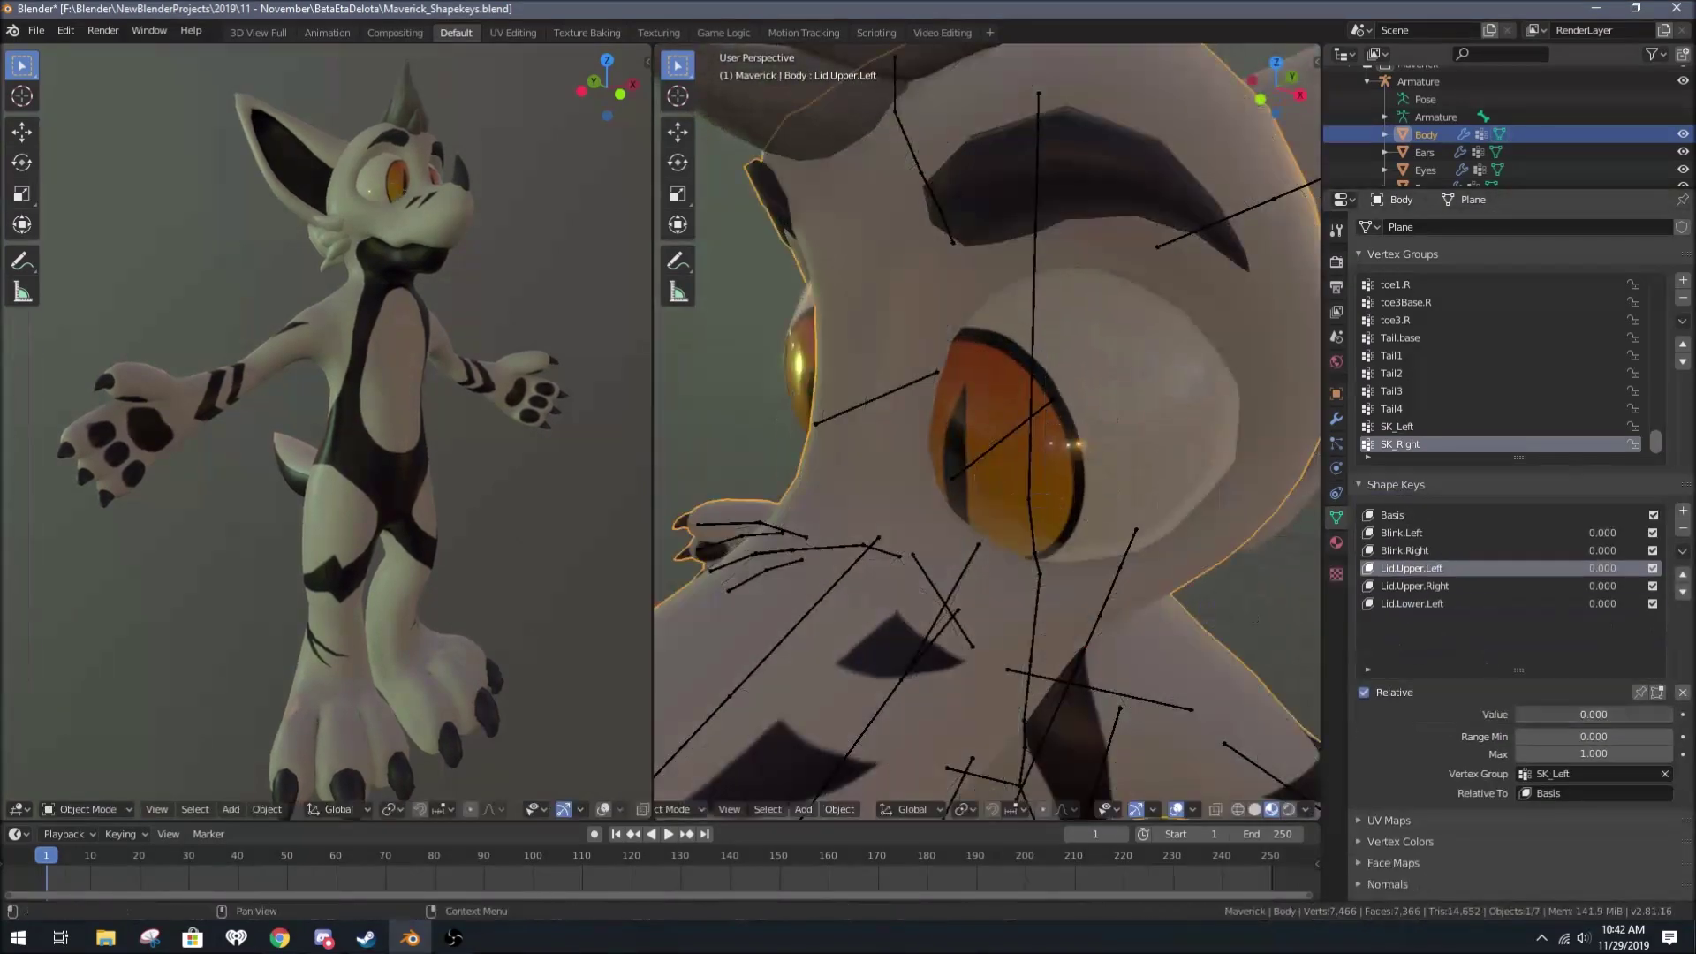
click(1641, 691)
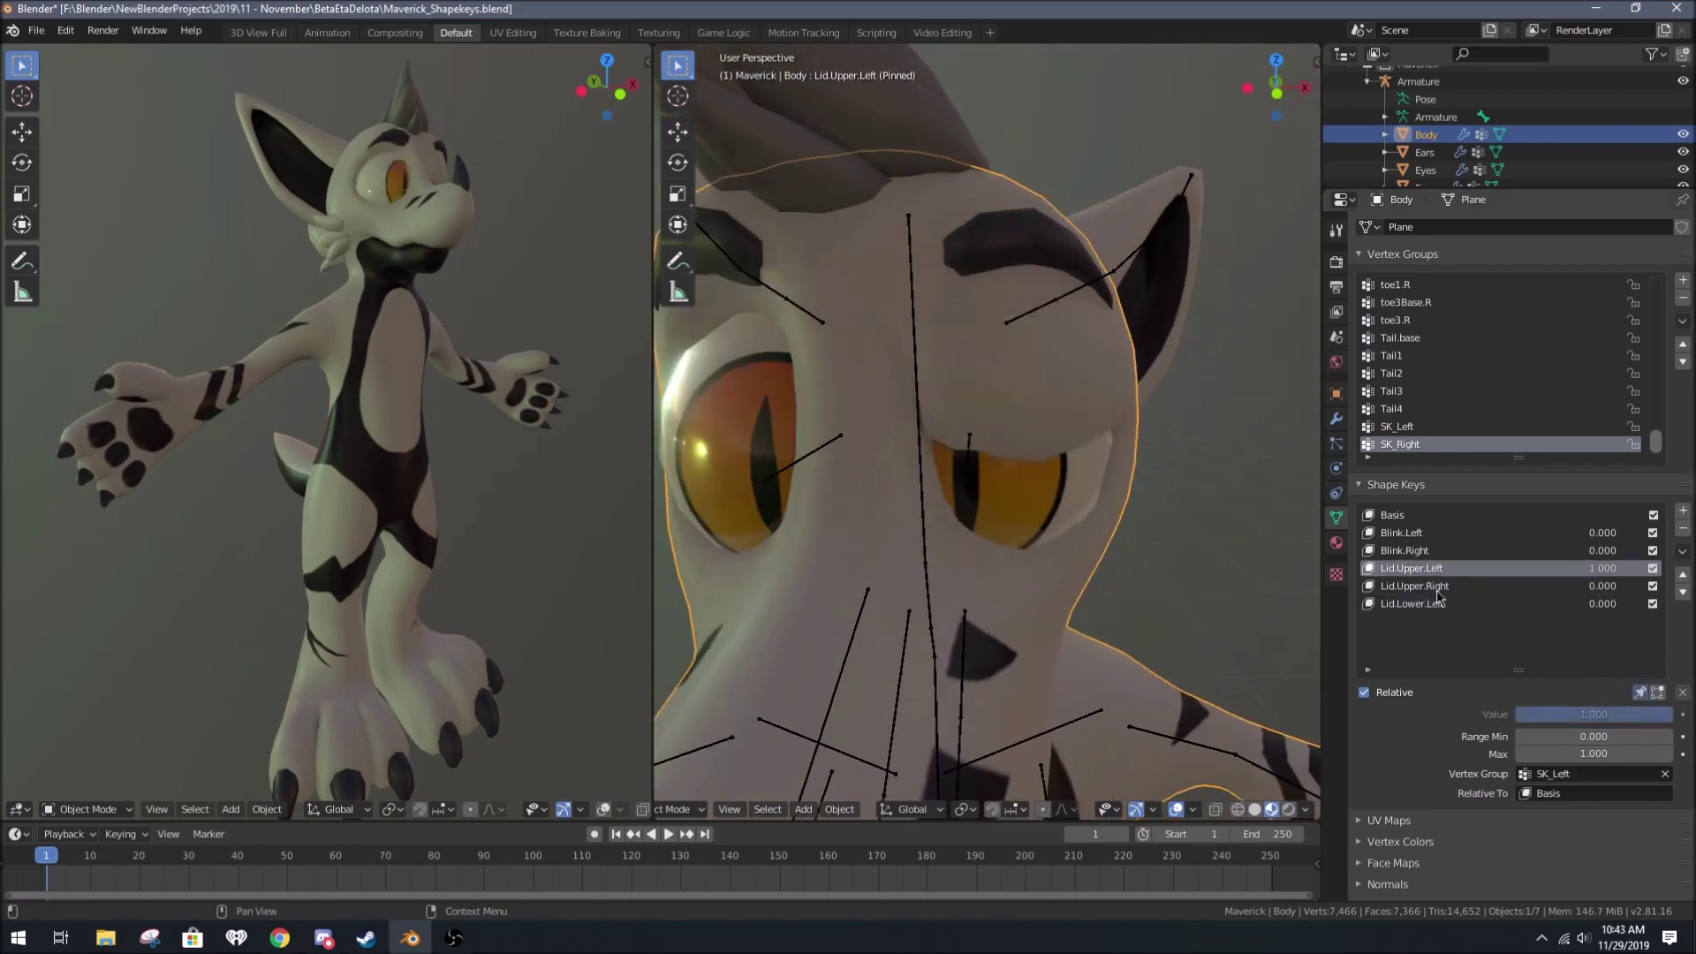
Step: Sculpt the Lid.Lower.Left eyelid and limit Lid.Lower.Right to the SK_Right group
click(1412, 603)
middle_drag(1104, 589, 1158, 623)
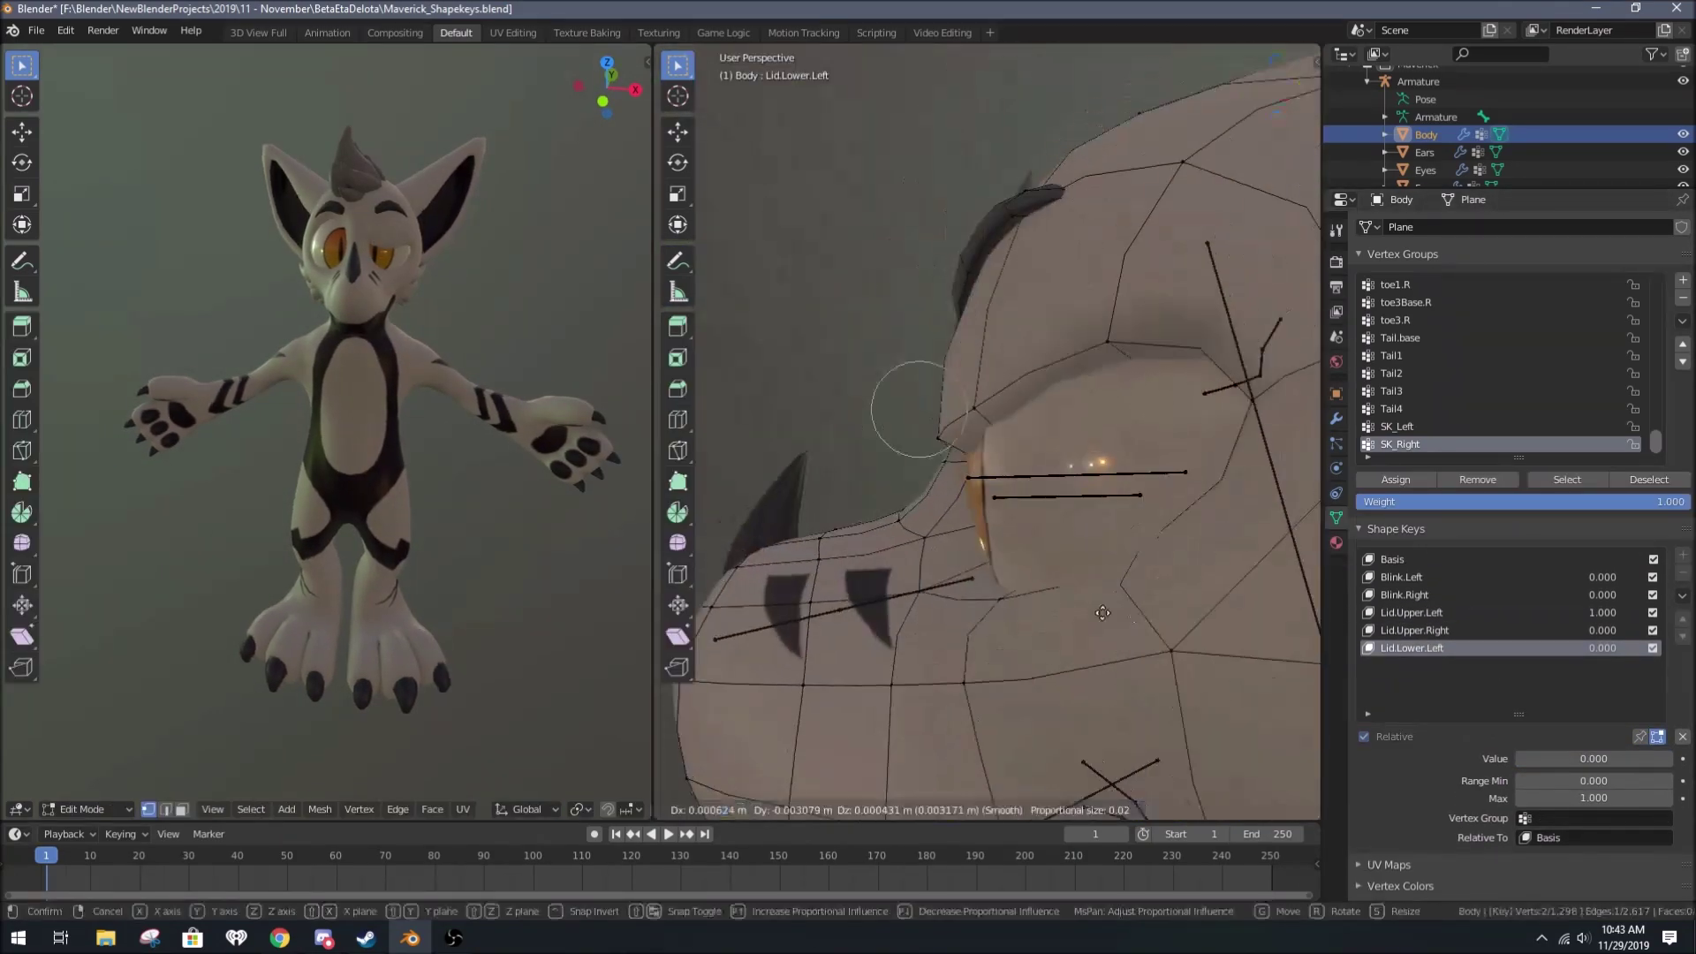
click(1411, 603)
key(Tab)
mouse_move(1016, 459)
middle_down()
mouse_move(1047, 491)
mouse_move(982, 459)
mouse_move(1051, 502)
mouse_move(1193, 536)
middle_up()
key(g)
click(982, 459)
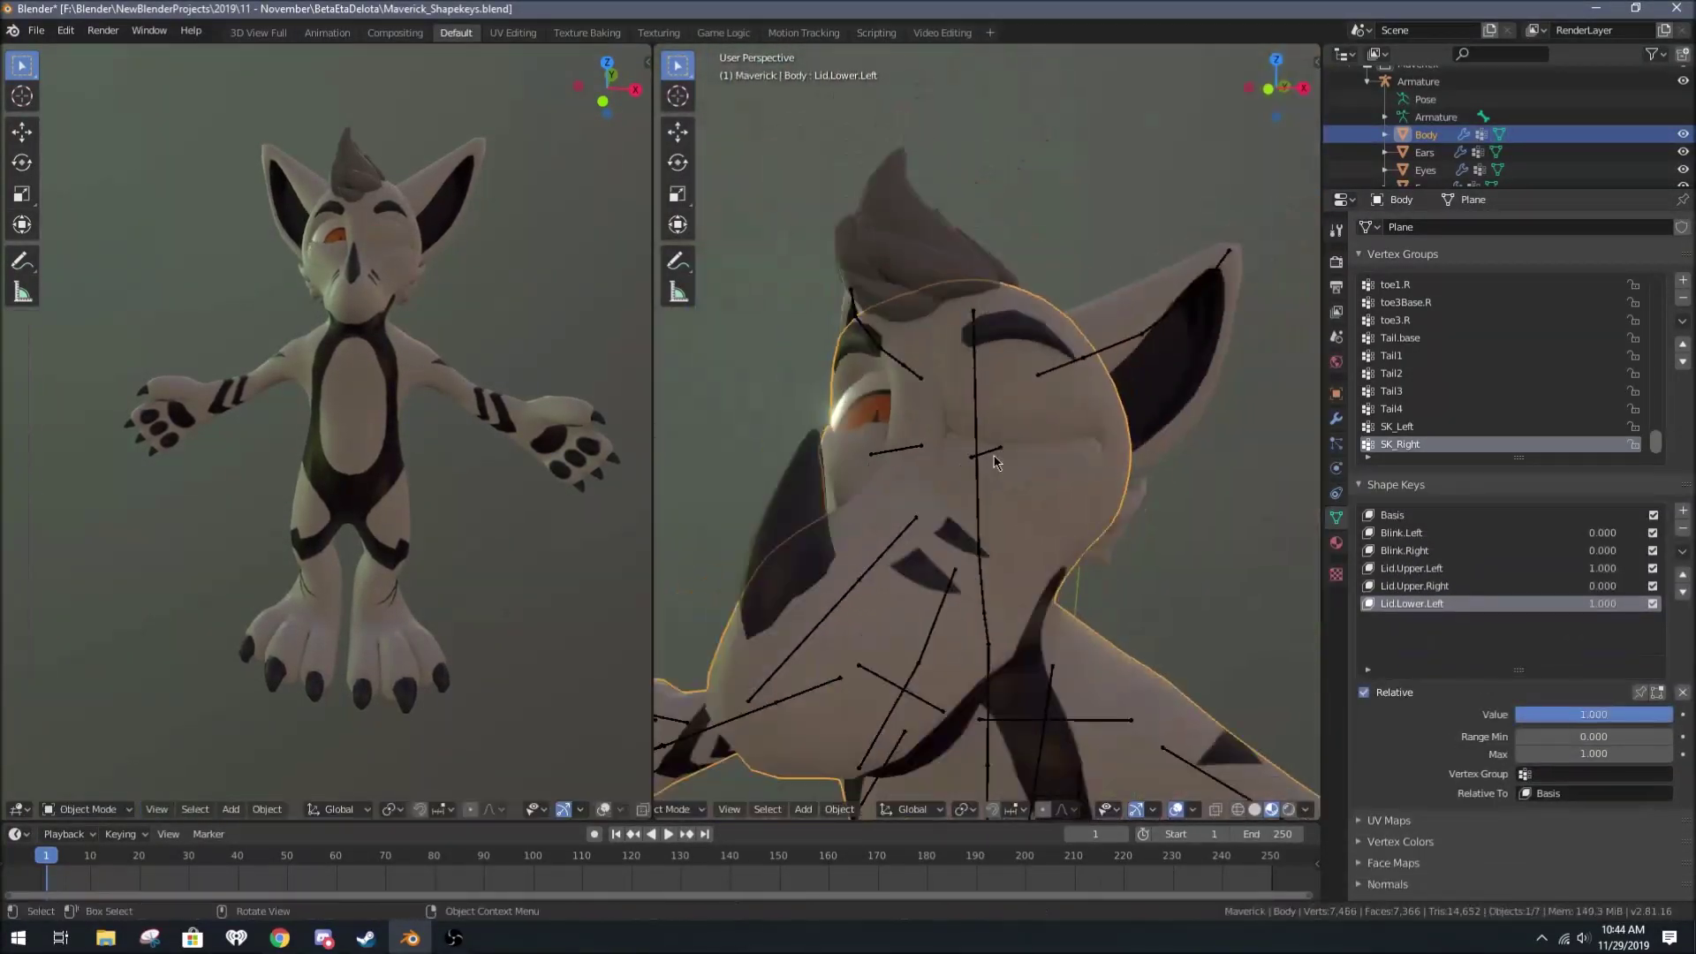
key(Tab)
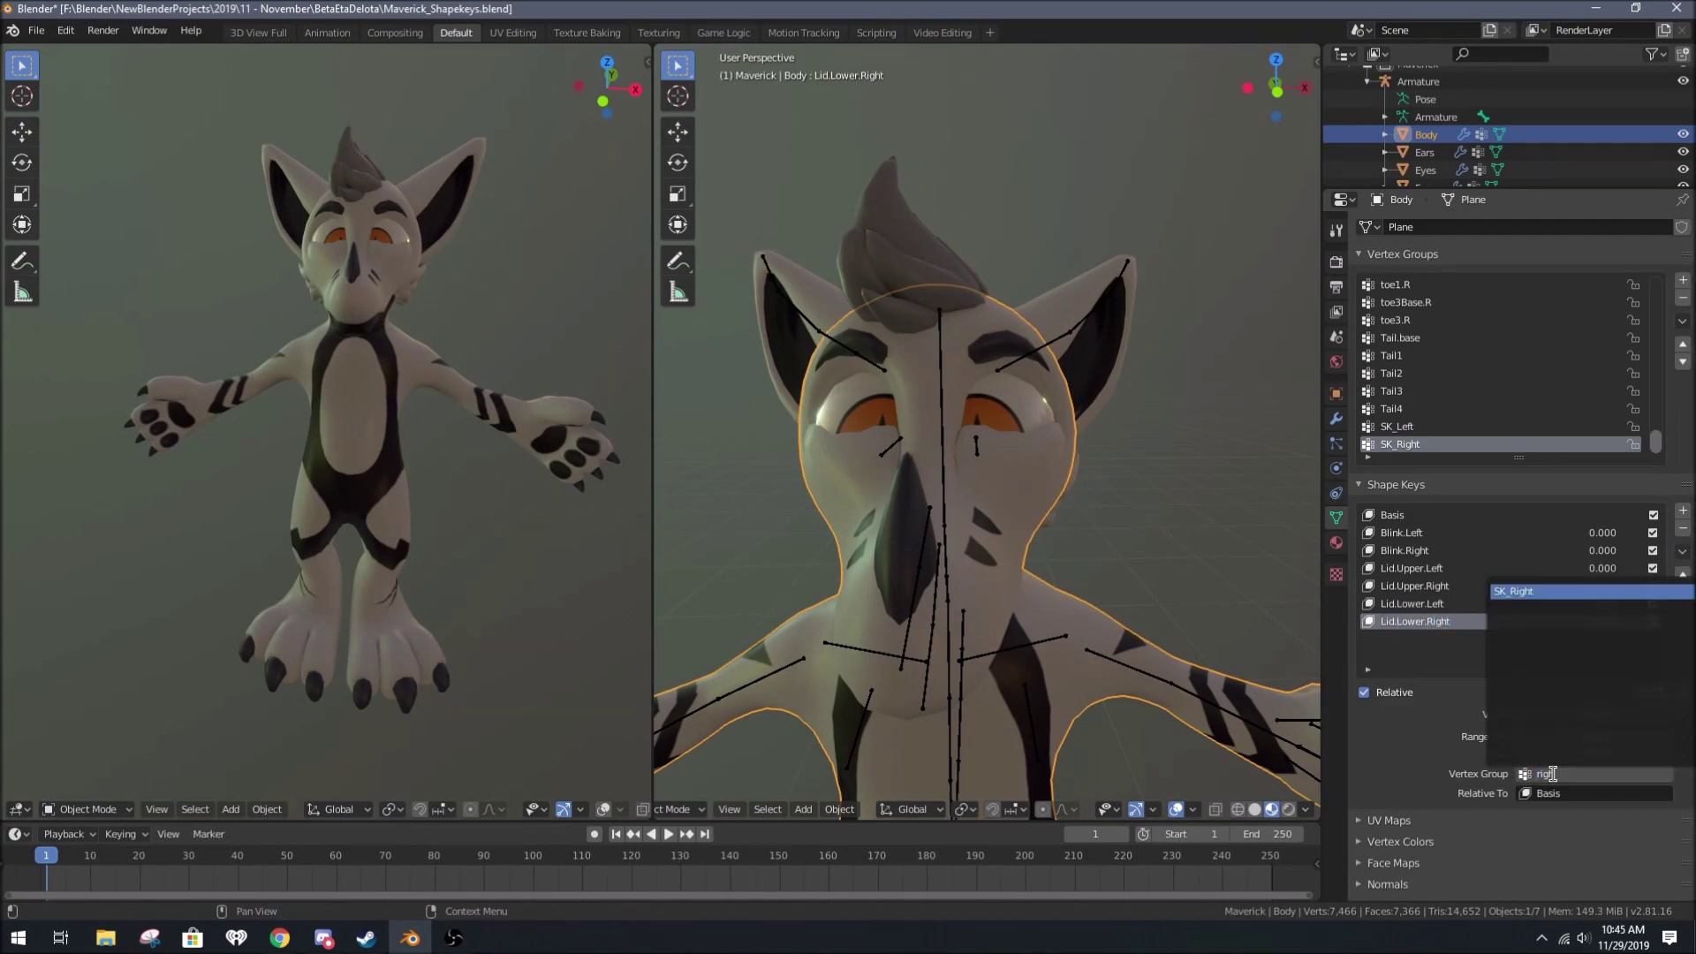
key(Return)
mouse_move(990, 442)
middle_down()
mouse_move(918, 442)
mouse_move(989, 442)
middle_up()
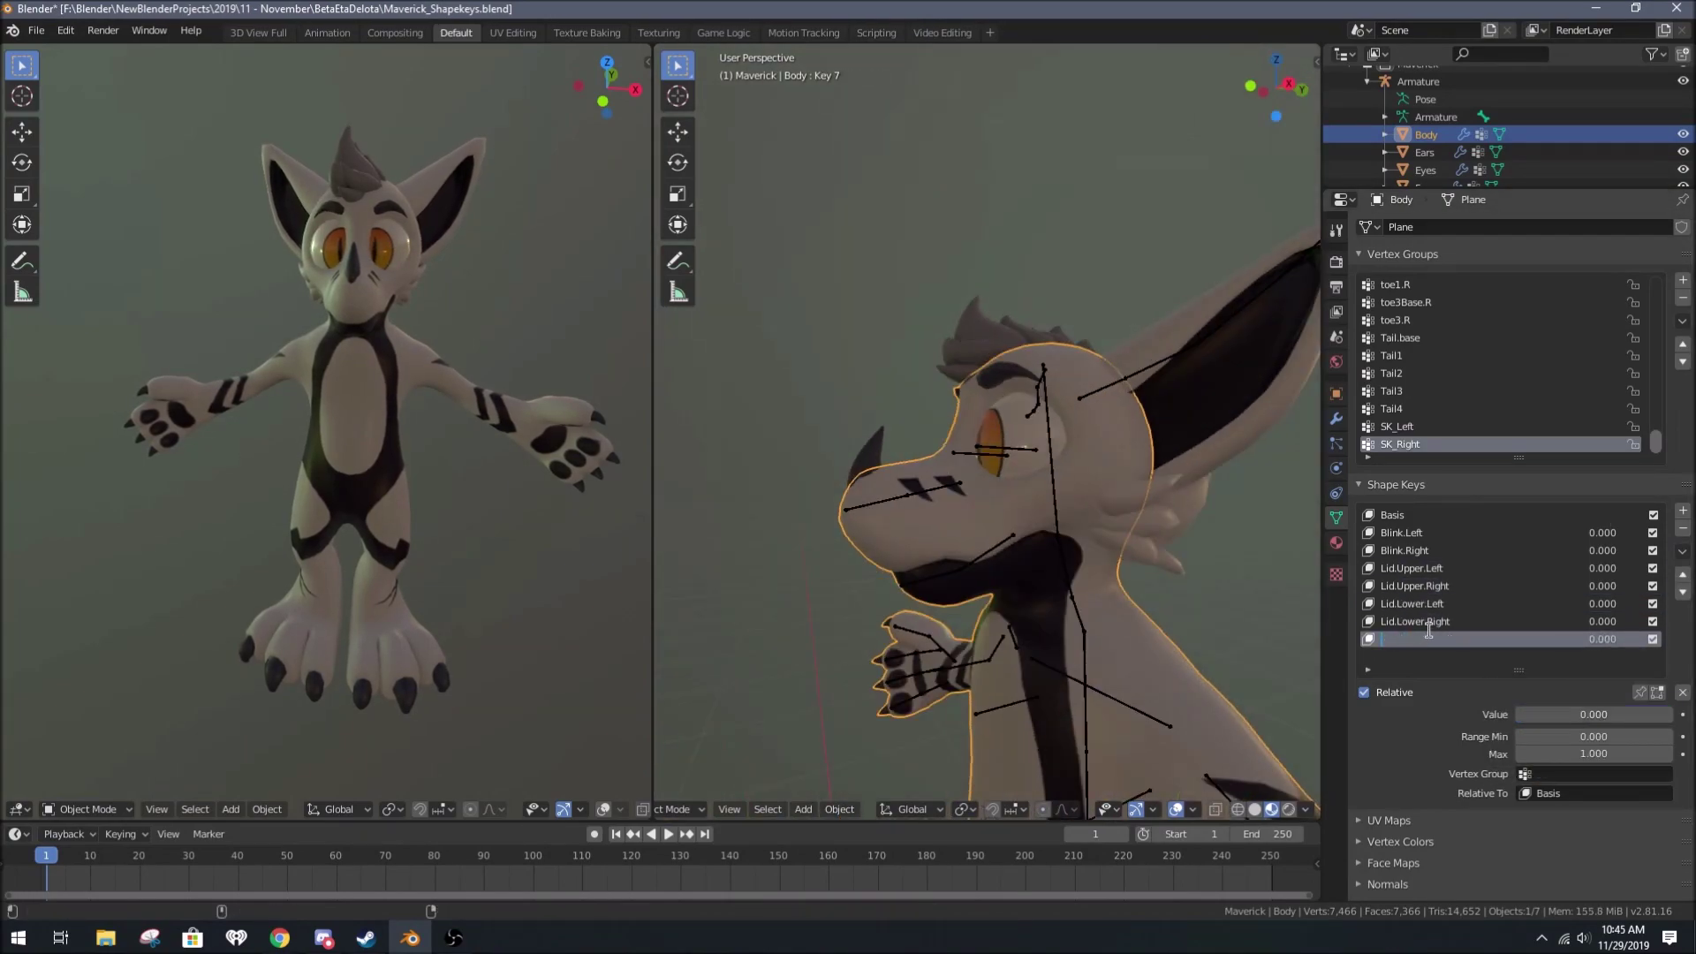
Step: Name Mouth.Smile.Left and pull the mouth corner with falloff from the right side view
key(Tab)
key(KP_3)
scroll(1121, 534, up, 3)
mouse_move(1139, 437)
middle_down()
mouse_move(1157, 397)
mouse_move(1060, 406)
mouse_move(1148, 406)
middle_up()
click(1148, 390)
key(g)
key(Tab)
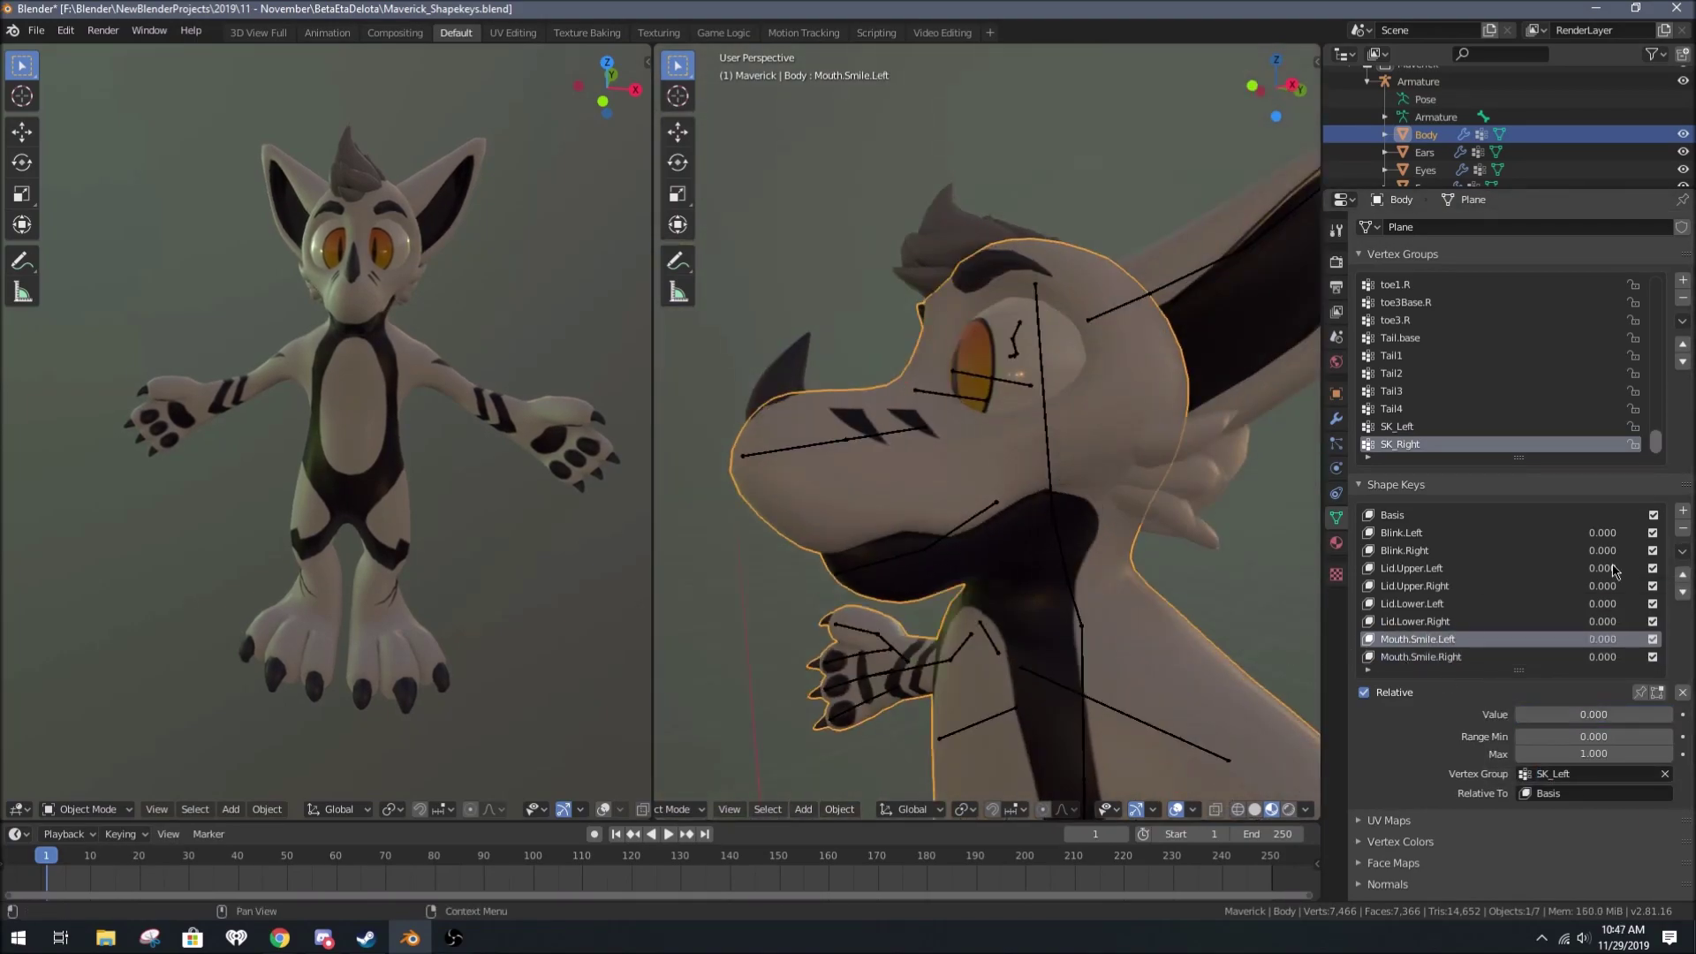
Step: Redo the mouth vertex move from the right side view, cancelling and restarting it
key(KP_3)
key(g)
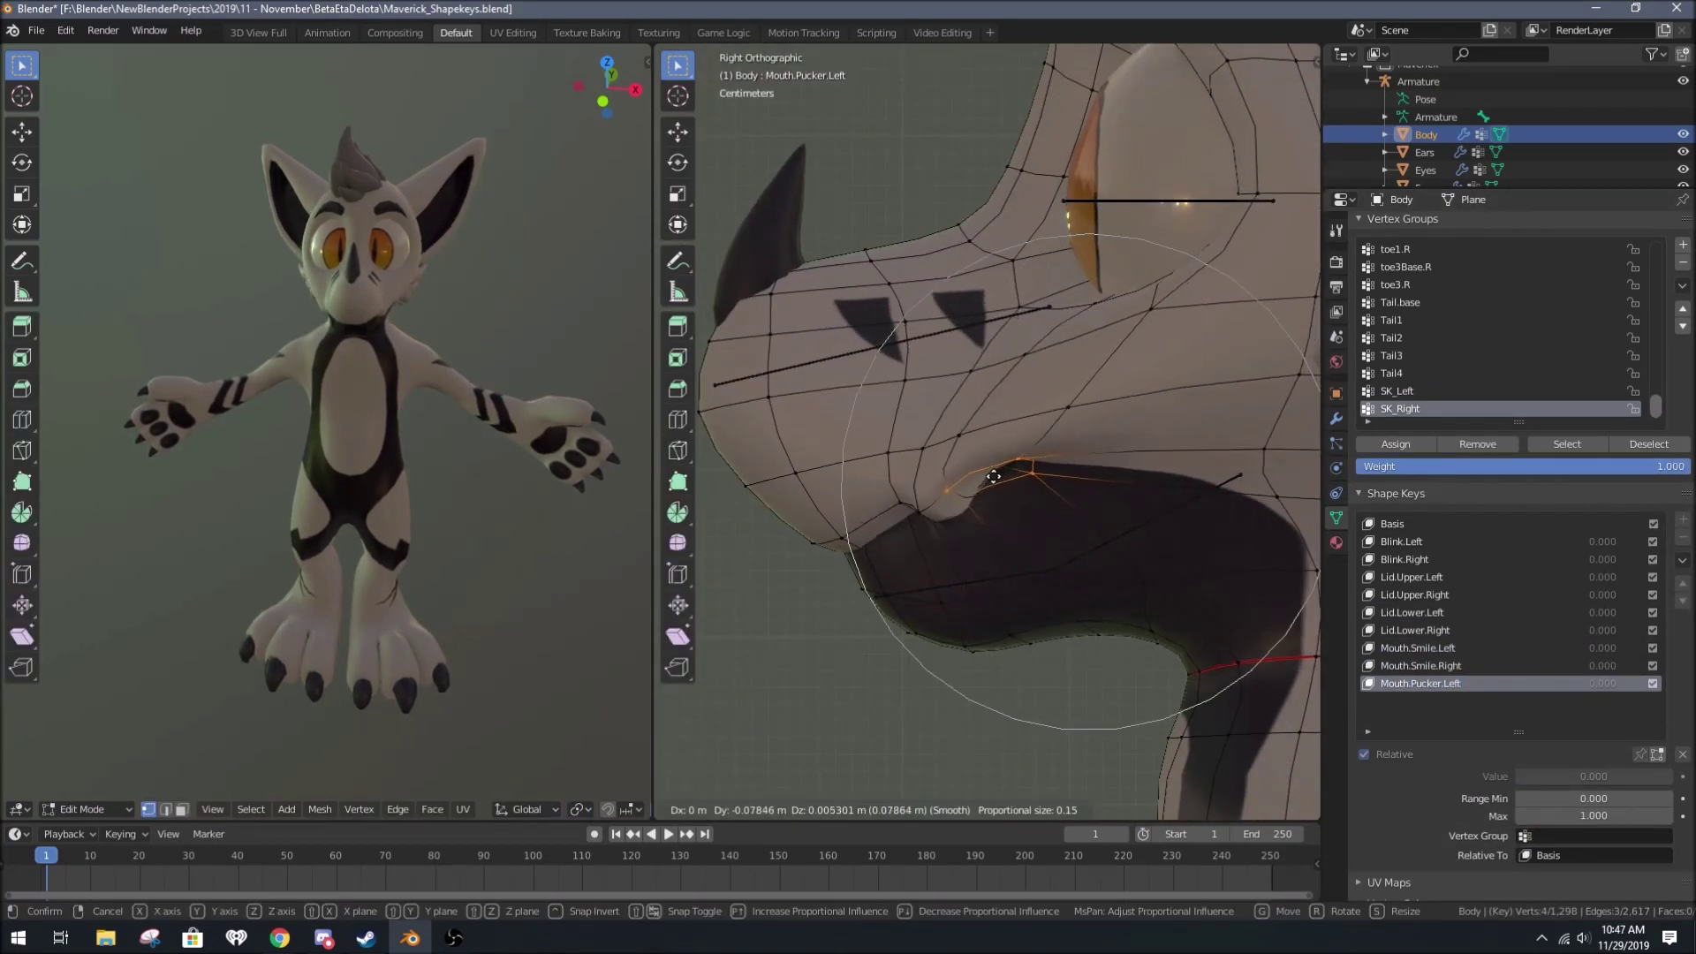
right_click(906, 516)
middle_drag(906, 515, 965, 492)
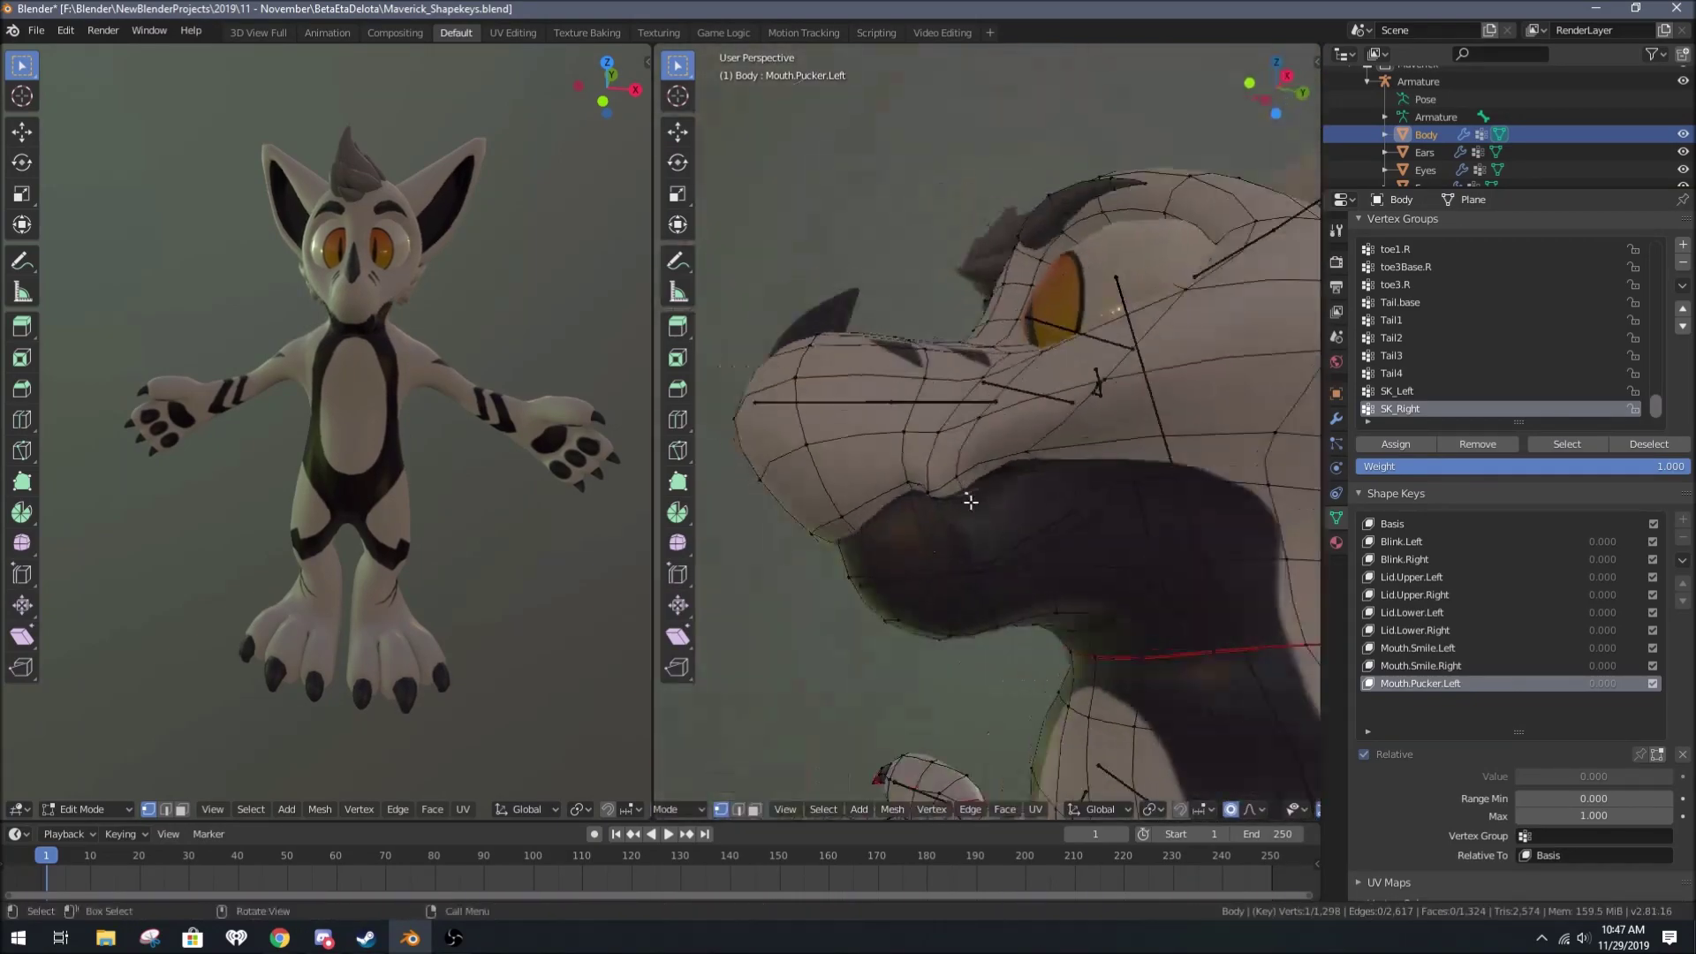
key(g)
scroll(951, 483, down, 3)
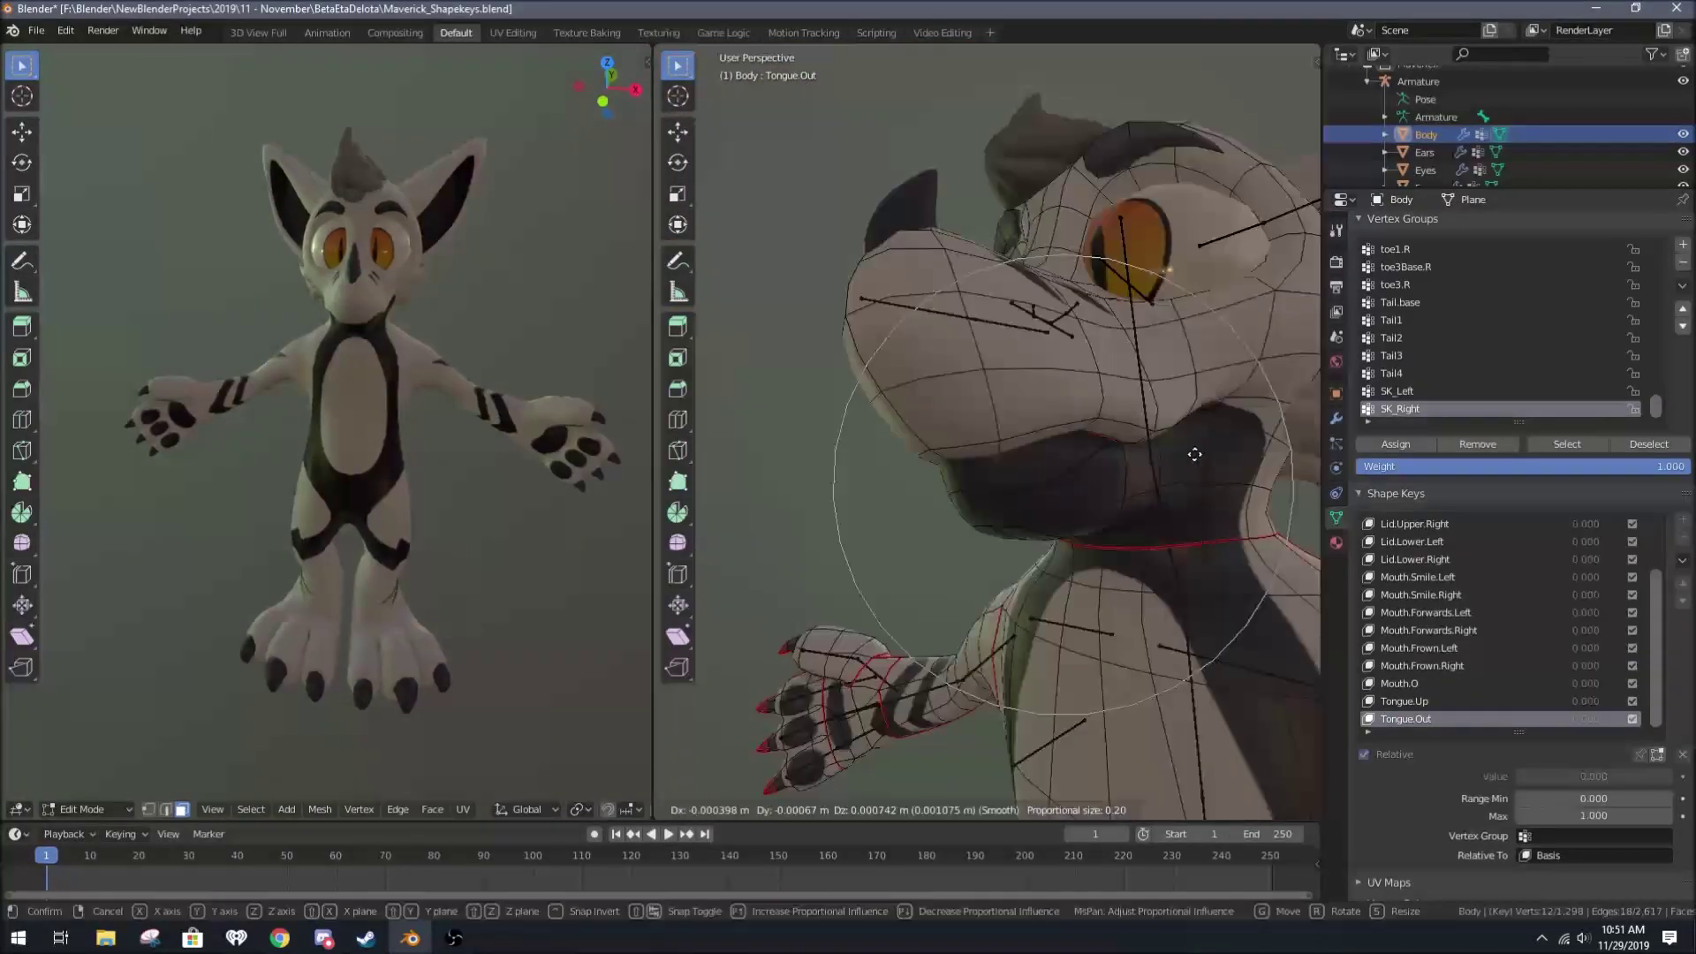
Step: Switch the body back to Object Mode from the interaction mode menu
key(ctrl+Tab)
click(1049, 503)
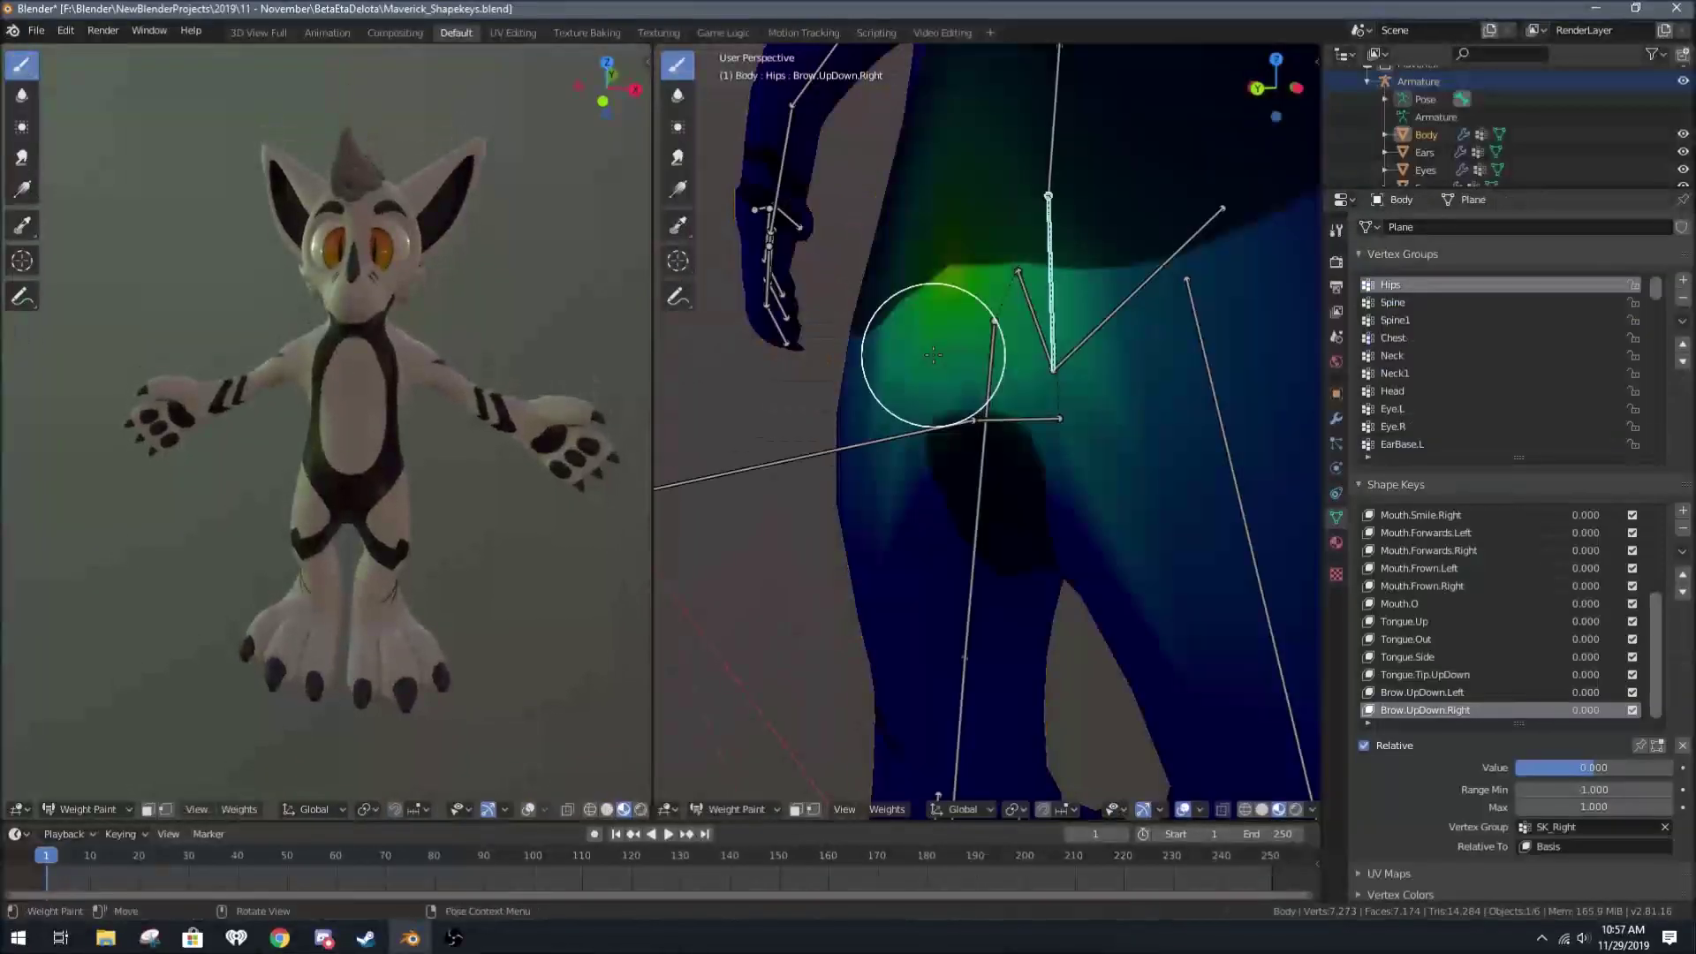
Step: Inspect the thigh.L and thigh.R vertex group weights on the legs
scroll(1446, 361, down, 5)
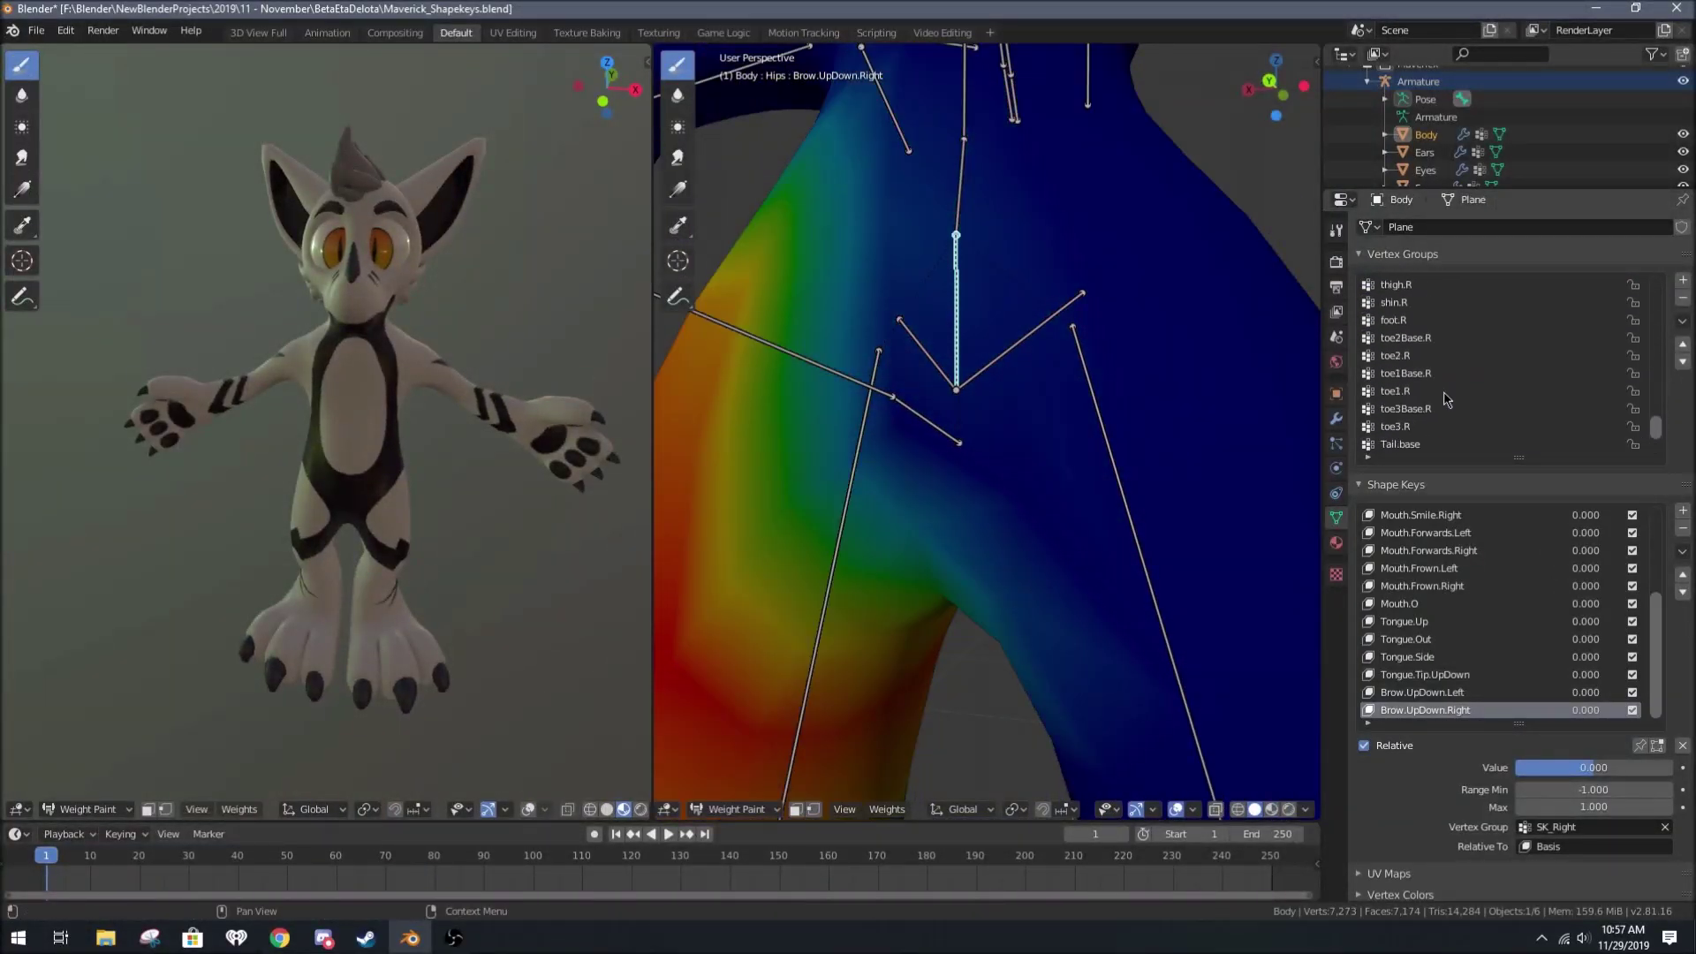
drag(1518, 458, 1518, 793)
click(1413, 622)
scroll(1431, 574, up, 2)
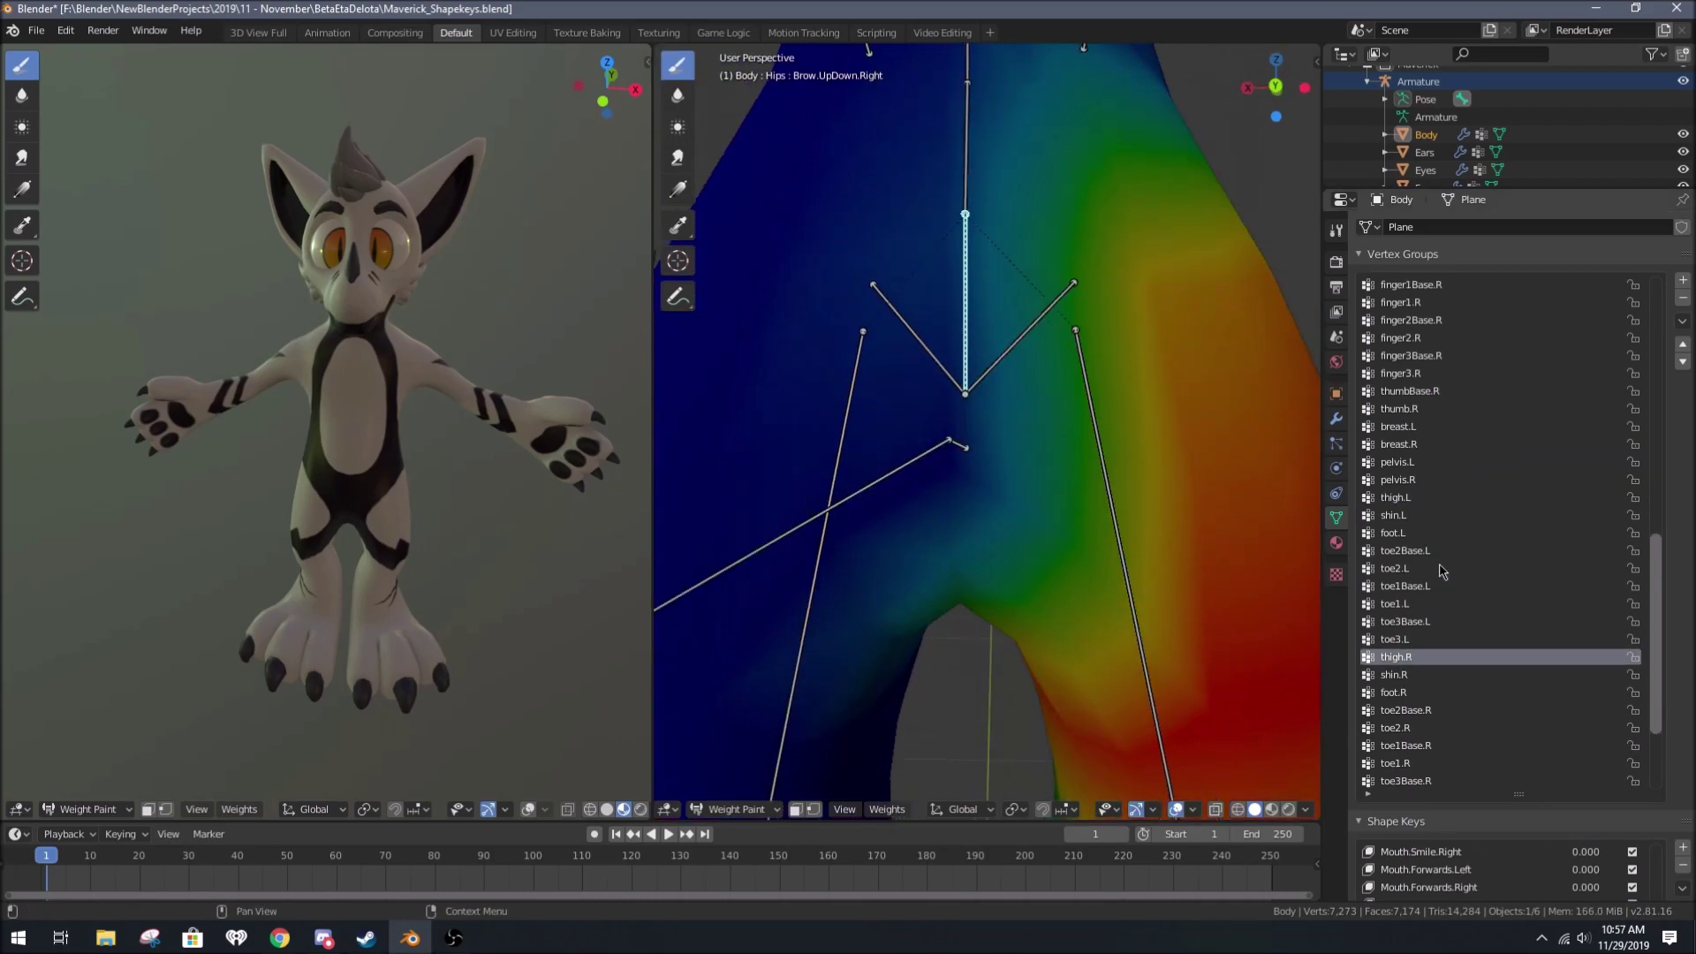
click(1418, 515)
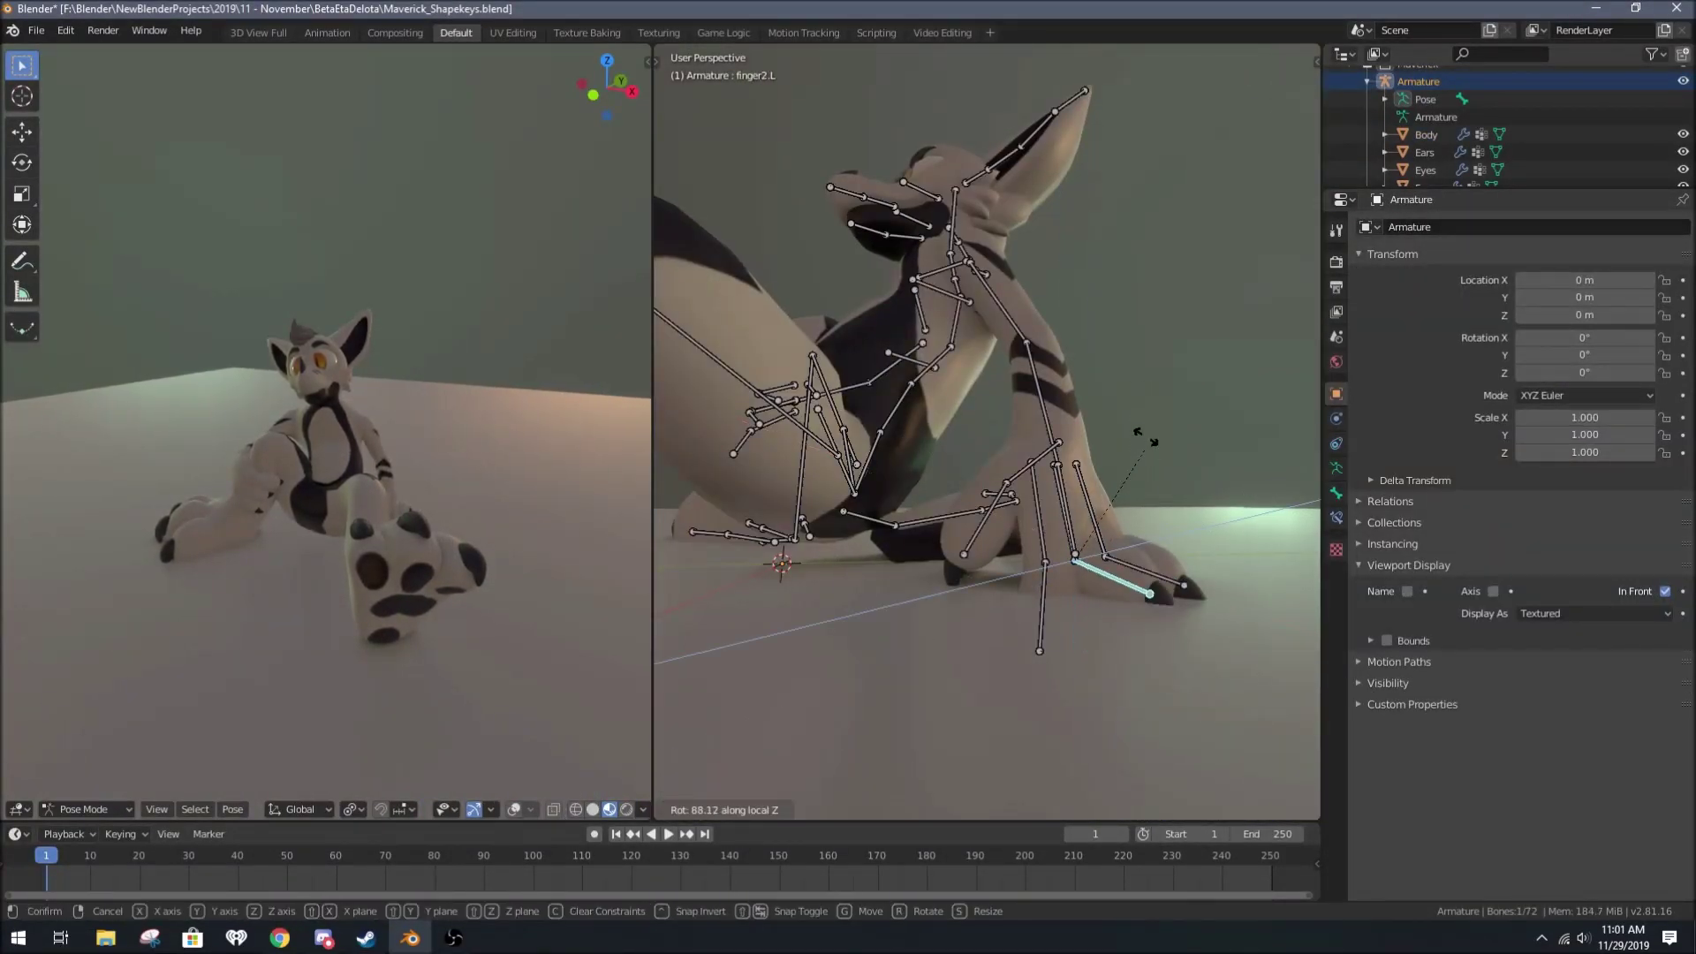
Step: Put the armature in Pose Mode, switch to camera view and reframe the cat
click(1010, 595)
key(ctrl+Tab)
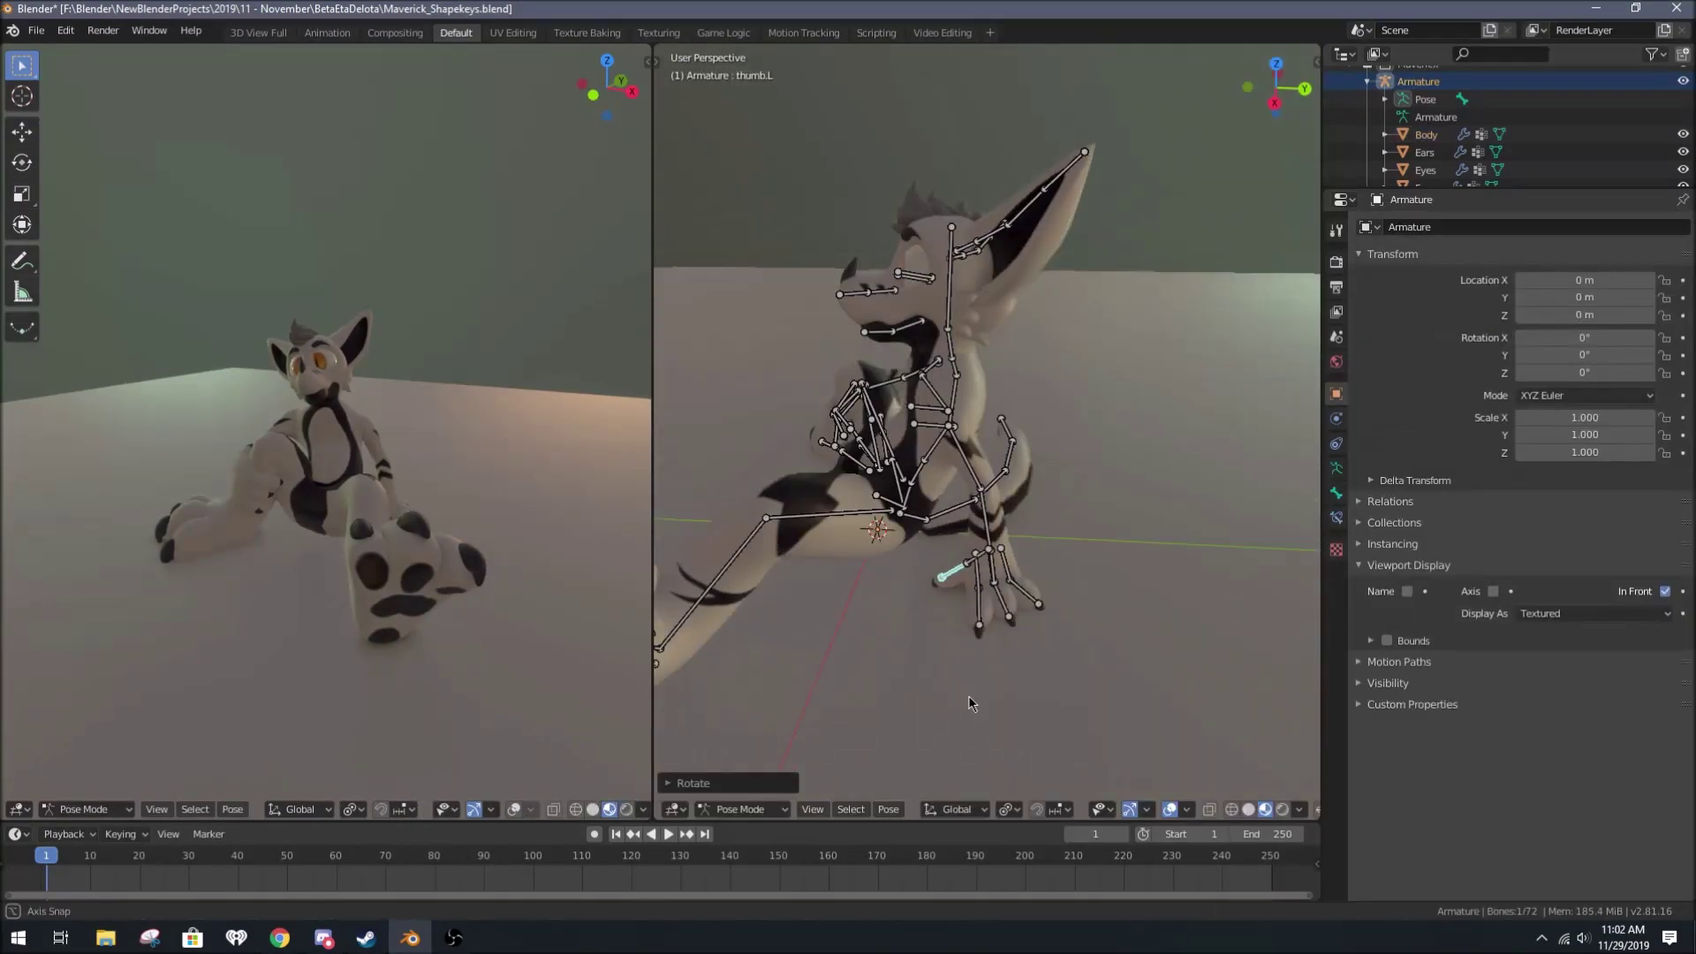
scroll(968, 696, down, 5)
key(KP_0)
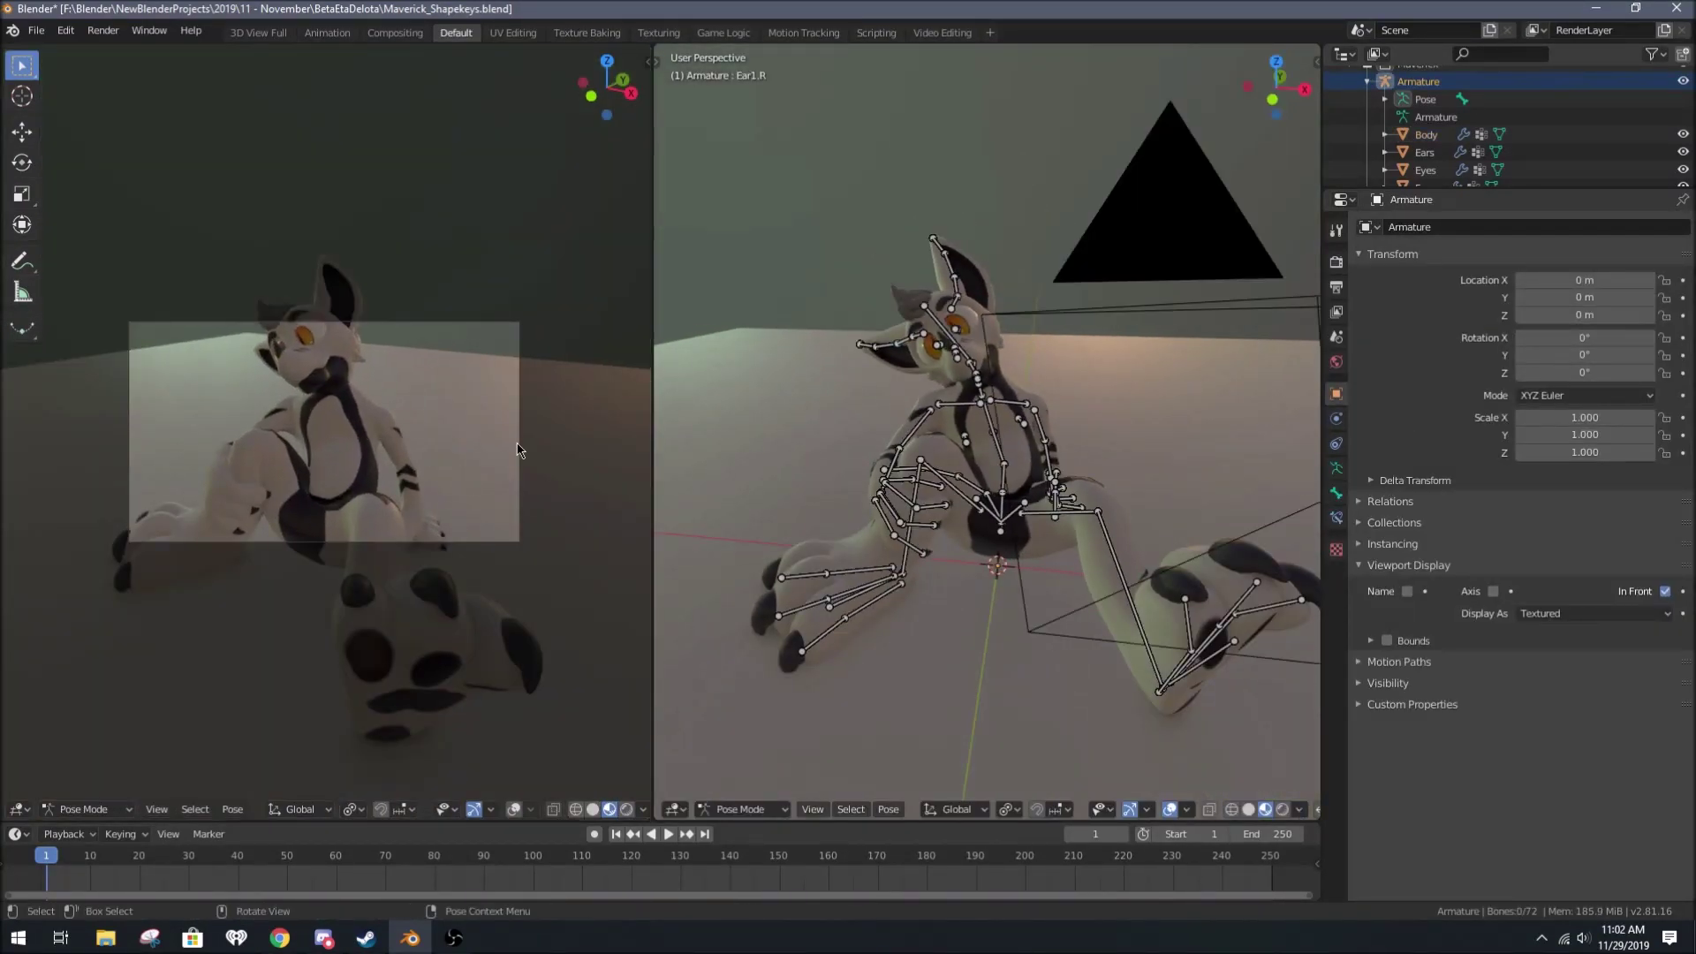
click(1335, 287)
click(1335, 468)
drag(1519, 379, 1554, 379)
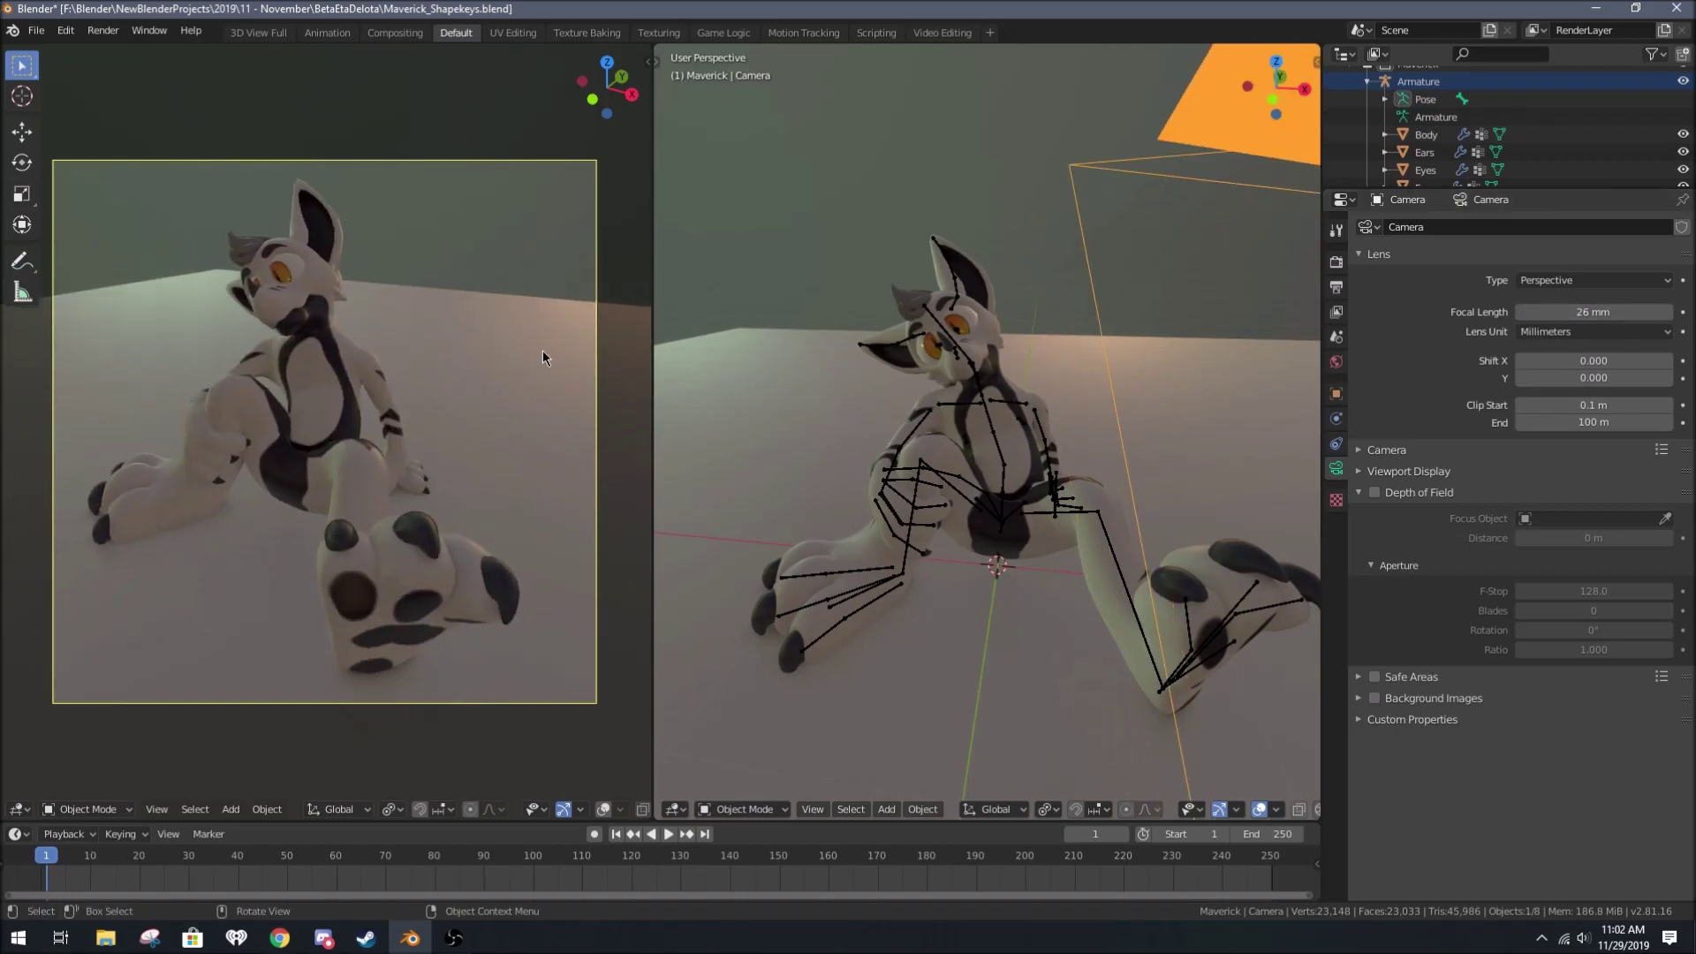
Step: Rotate the Eye.R and other eye bone to aim the cat's gaze
click(1125, 546)
key(ctrl+Tab)
scroll(1074, 355, up, 4)
click(969, 461)
key(r)
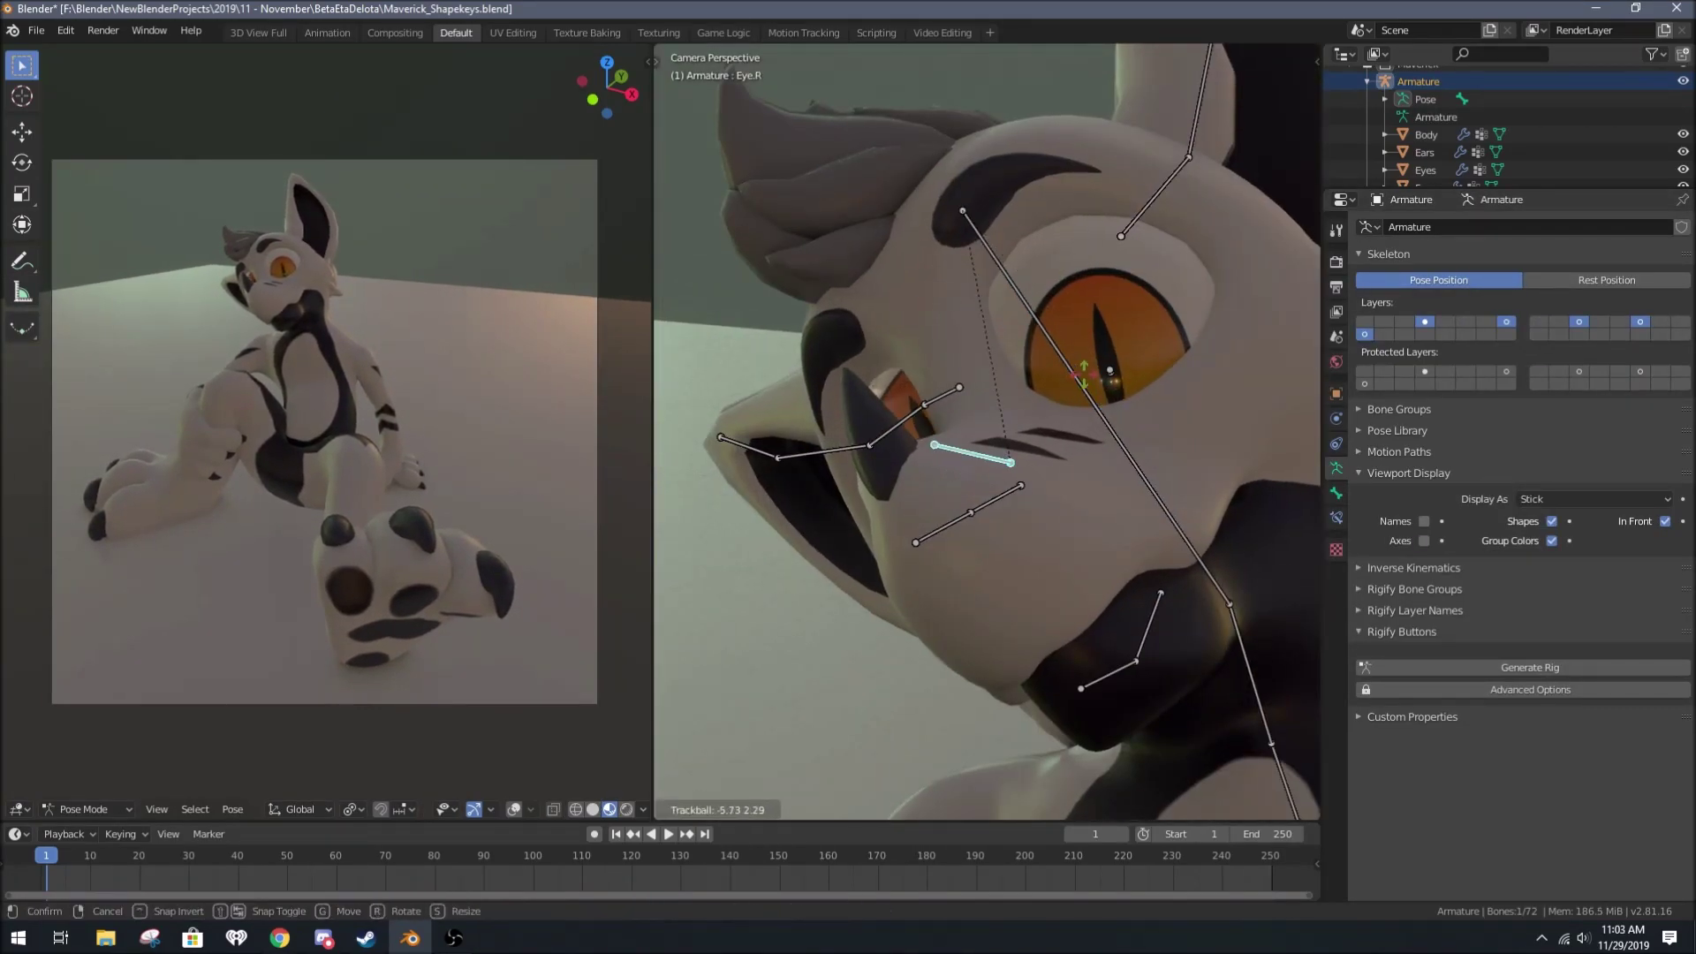
scroll(1095, 575, down, 4)
Step: Select the body mesh in Object Mode to reach its tongue shape keys
key(ctrl+Tab)
click(1096, 574)
scroll(1096, 574, up, 4)
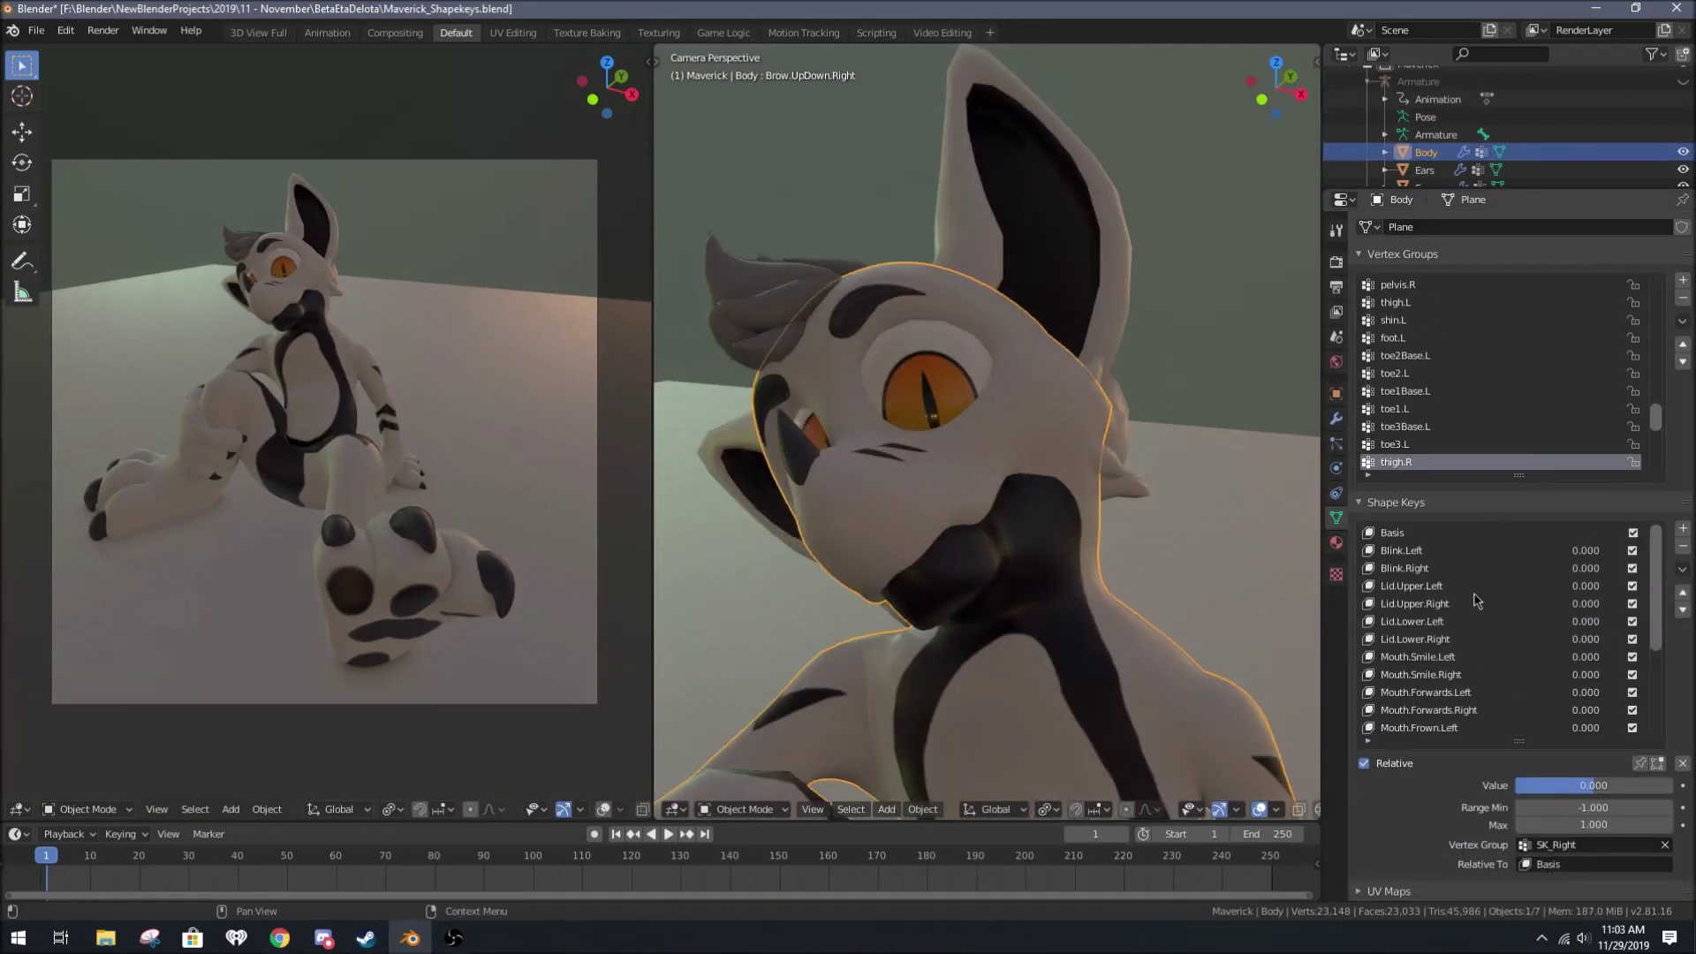
key(ctrl+Tab)
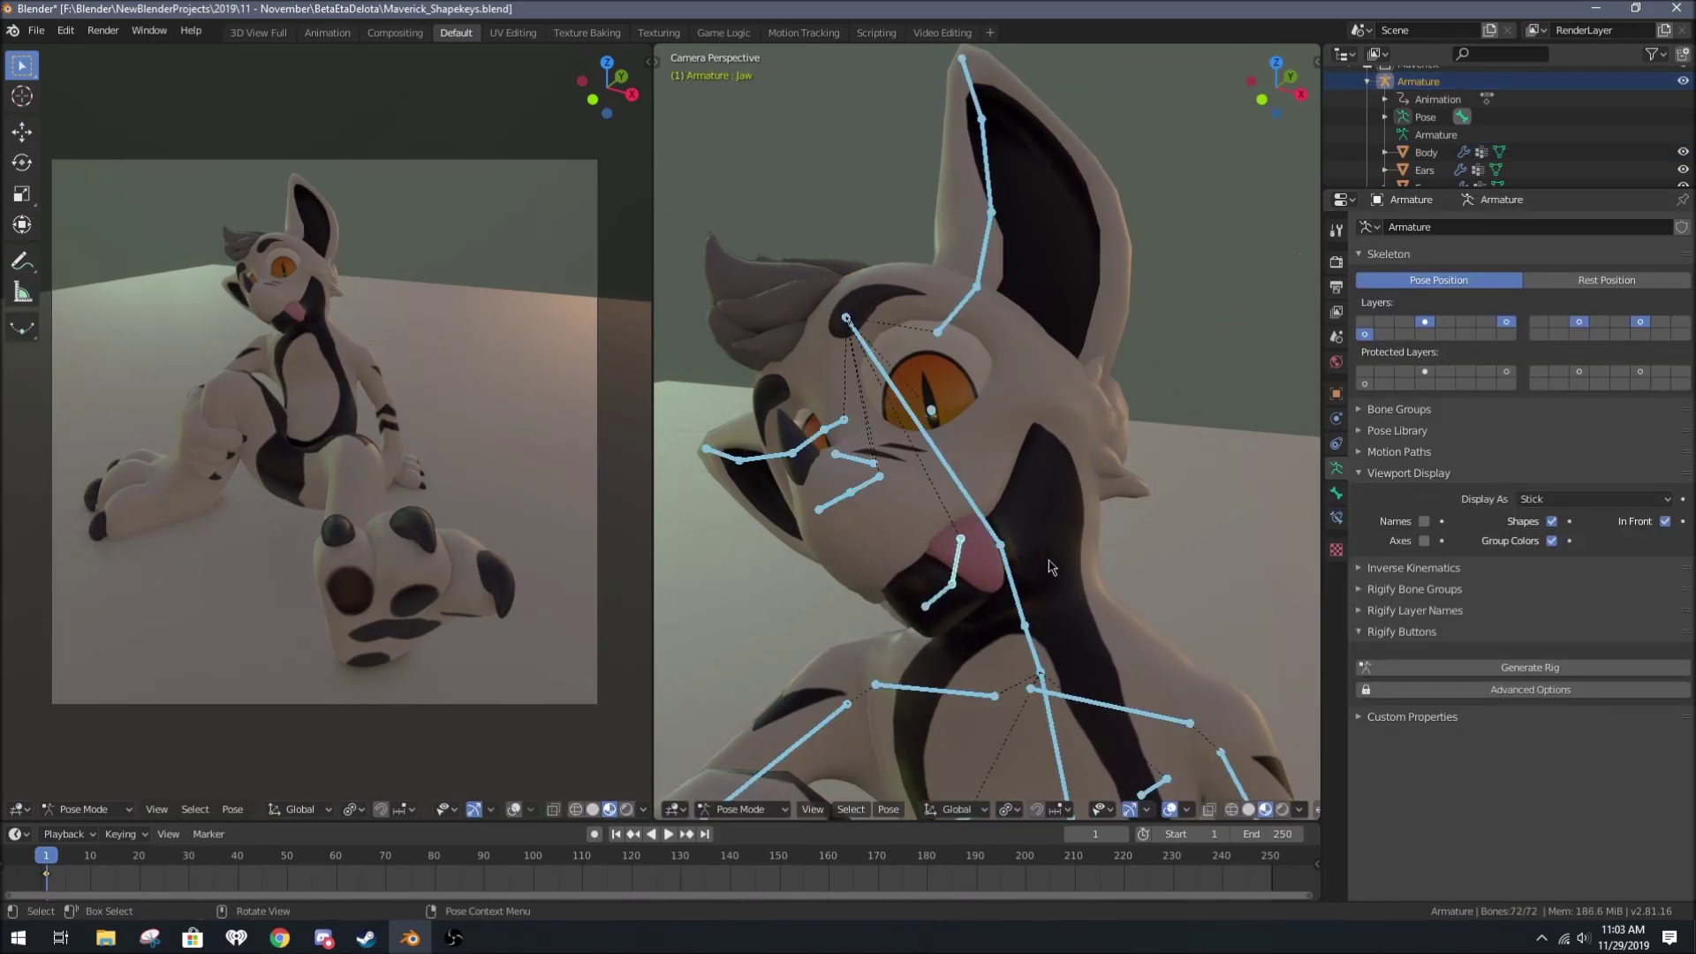
key(ctrl+Tab)
scroll(987, 433, down, 1)
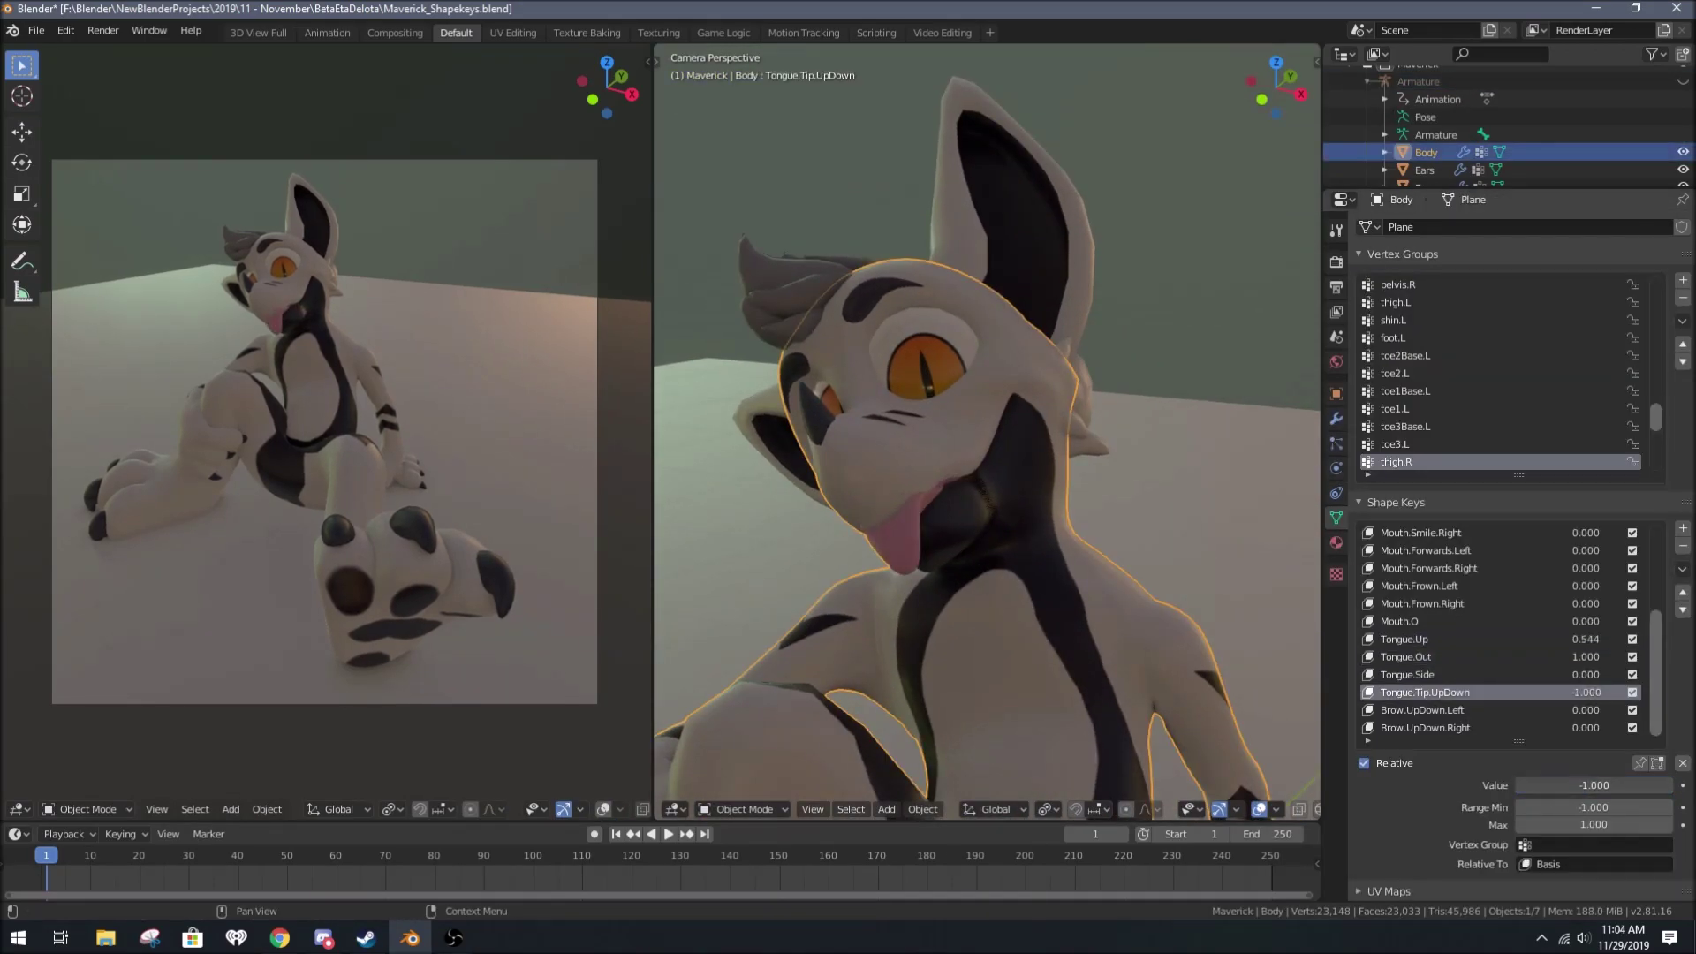
Step: Switch into Weight Paint mode and orbit to the side of the head near the ear
key(ctrl+Tab)
key(ctrl+Tab)
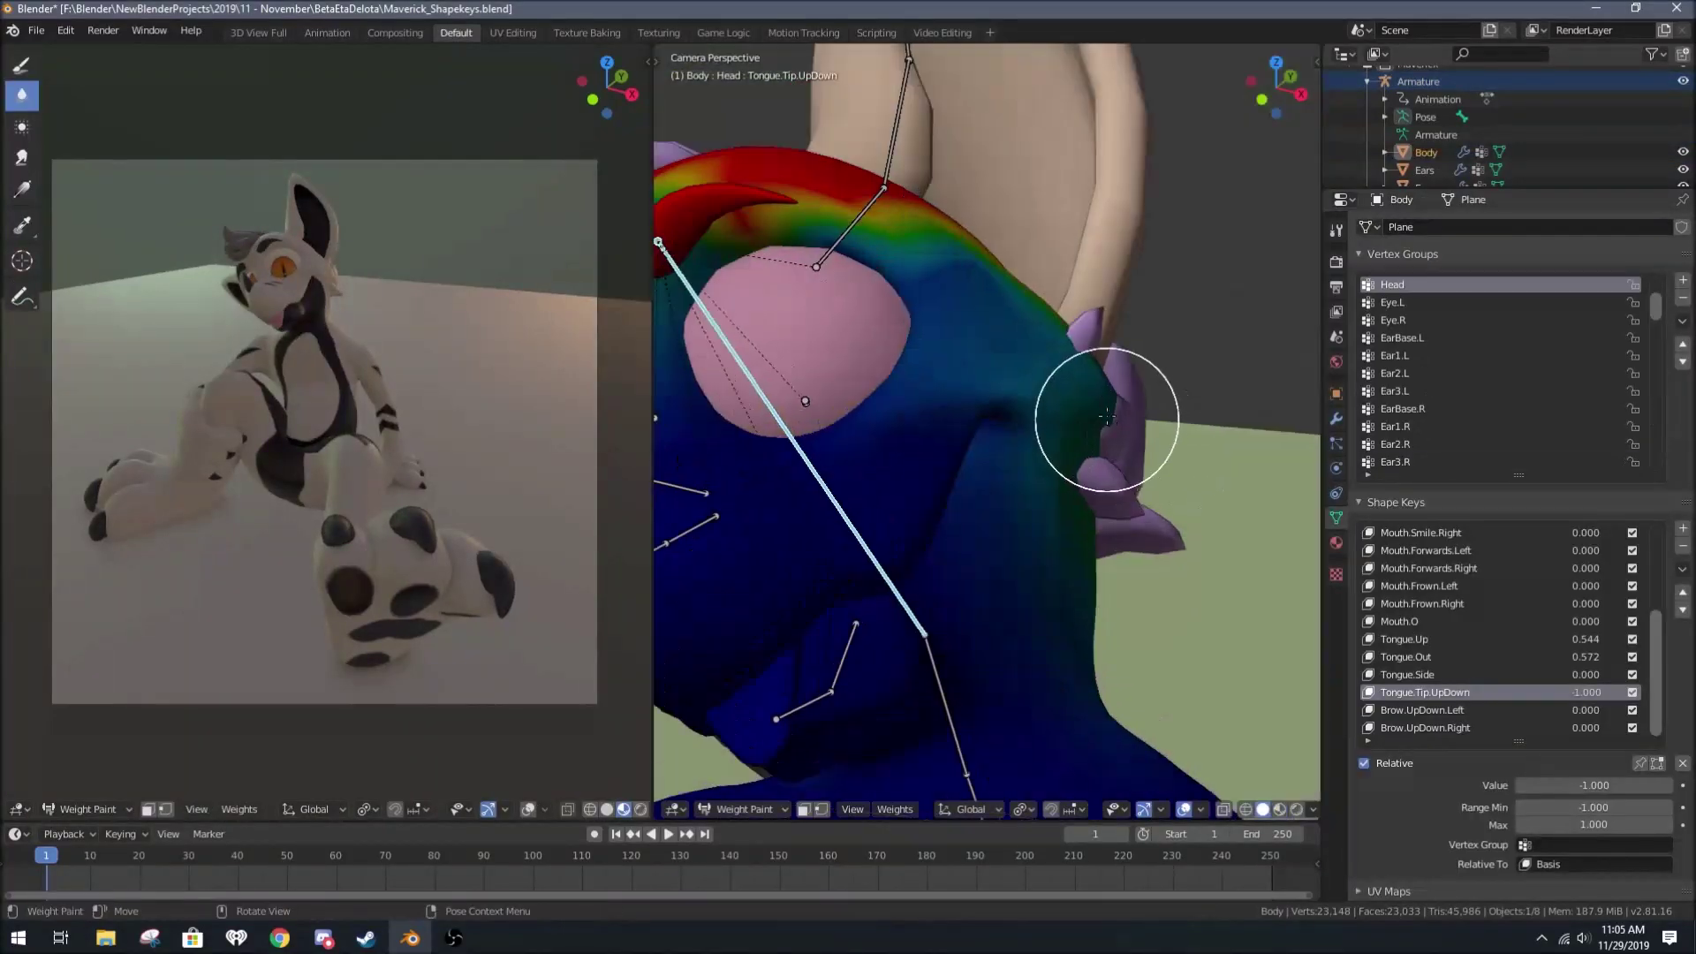
mouse_move(1016, 349)
middle_down()
mouse_move(934, 365)
mouse_move(1112, 501)
middle_up()
Step: Preview the viewport in Cycles rendered shading and check the Render settings
key(z)
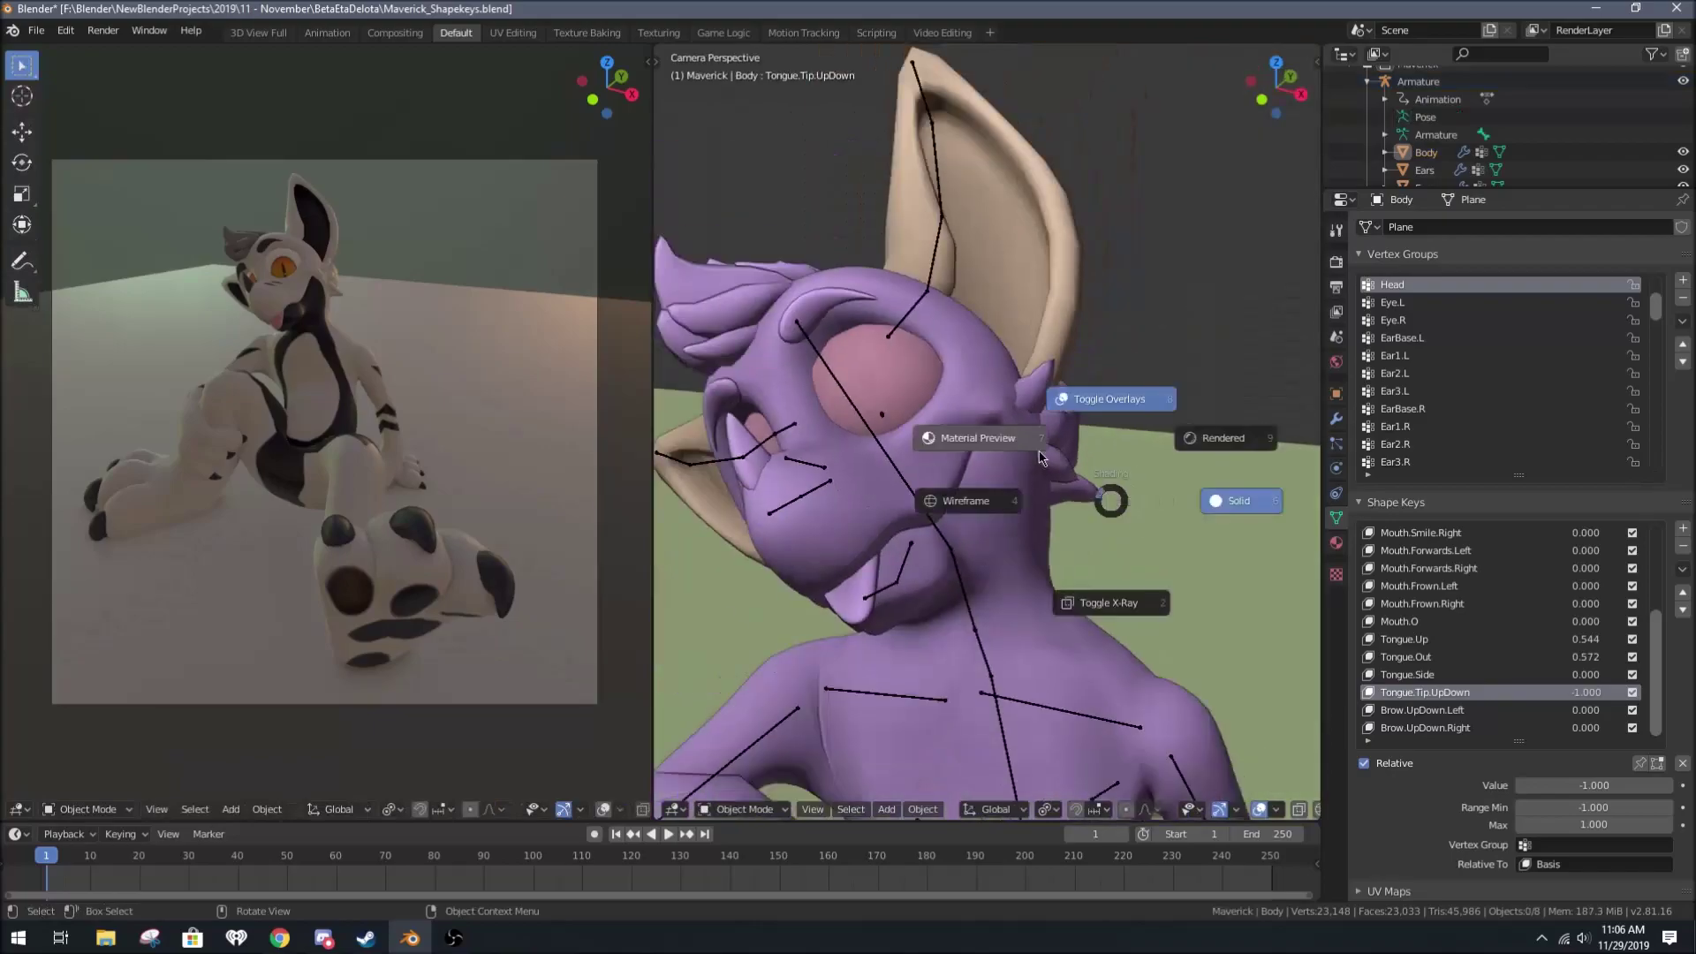
click(1042, 457)
click(1130, 417)
click(1335, 262)
key(shift+z)
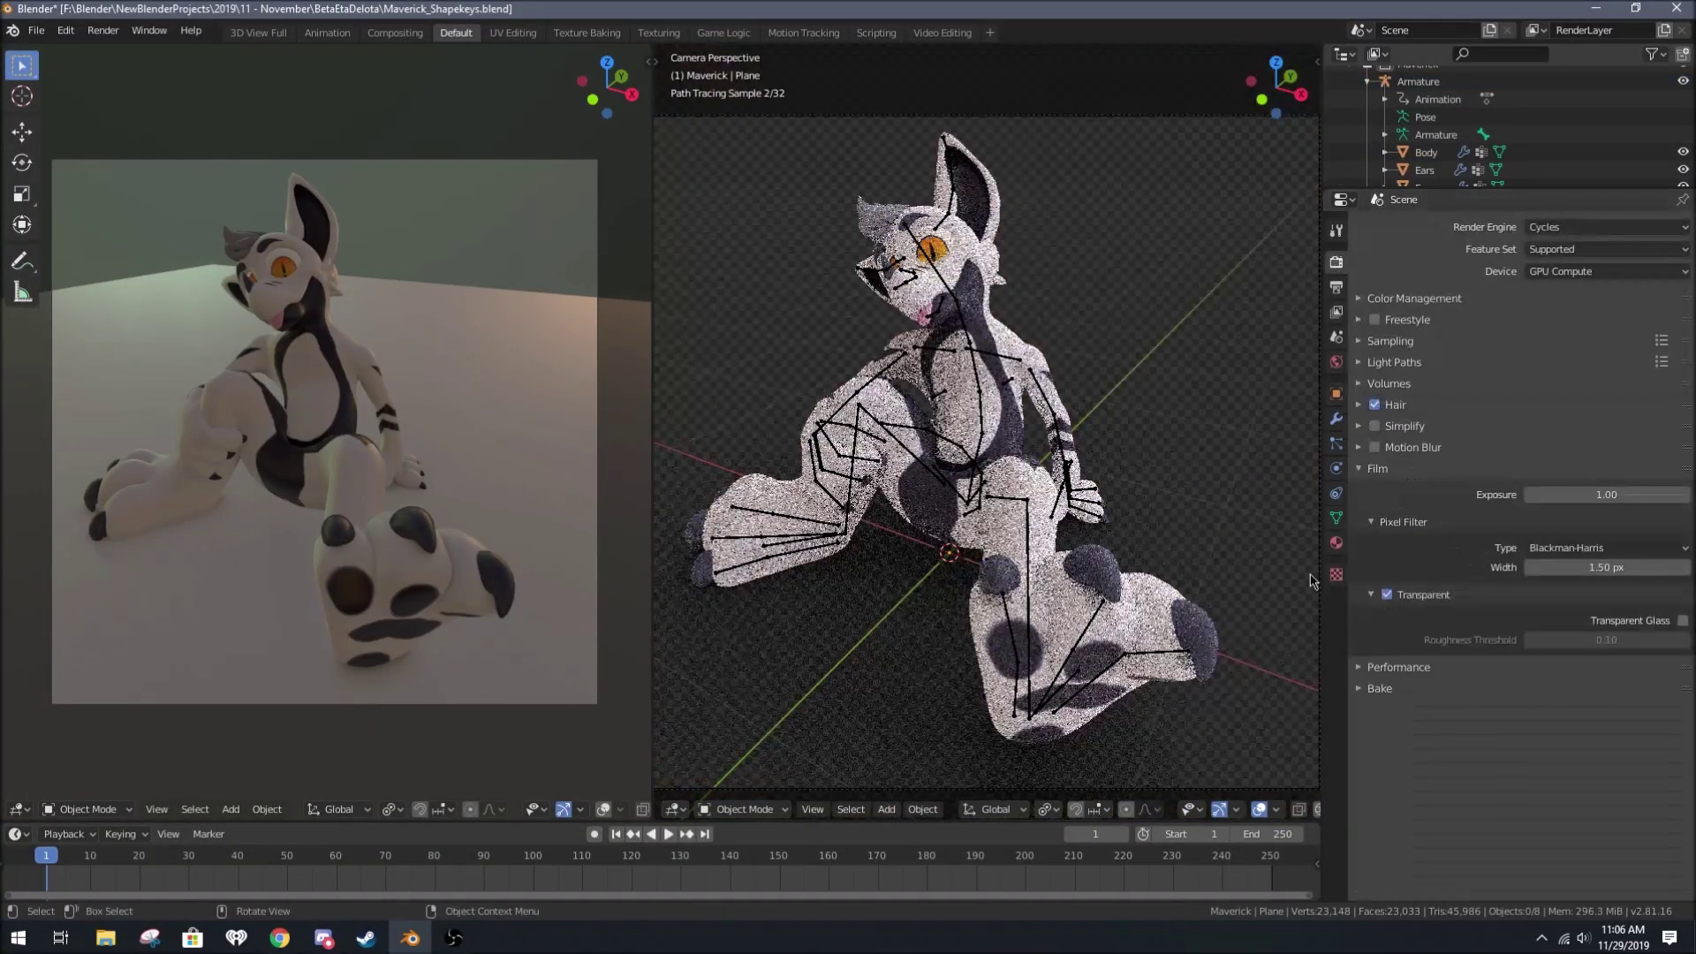
key(shift+z)
Step: Lower the Body's Subdivision modifier viewport level to 2
click(1426, 152)
click(1336, 418)
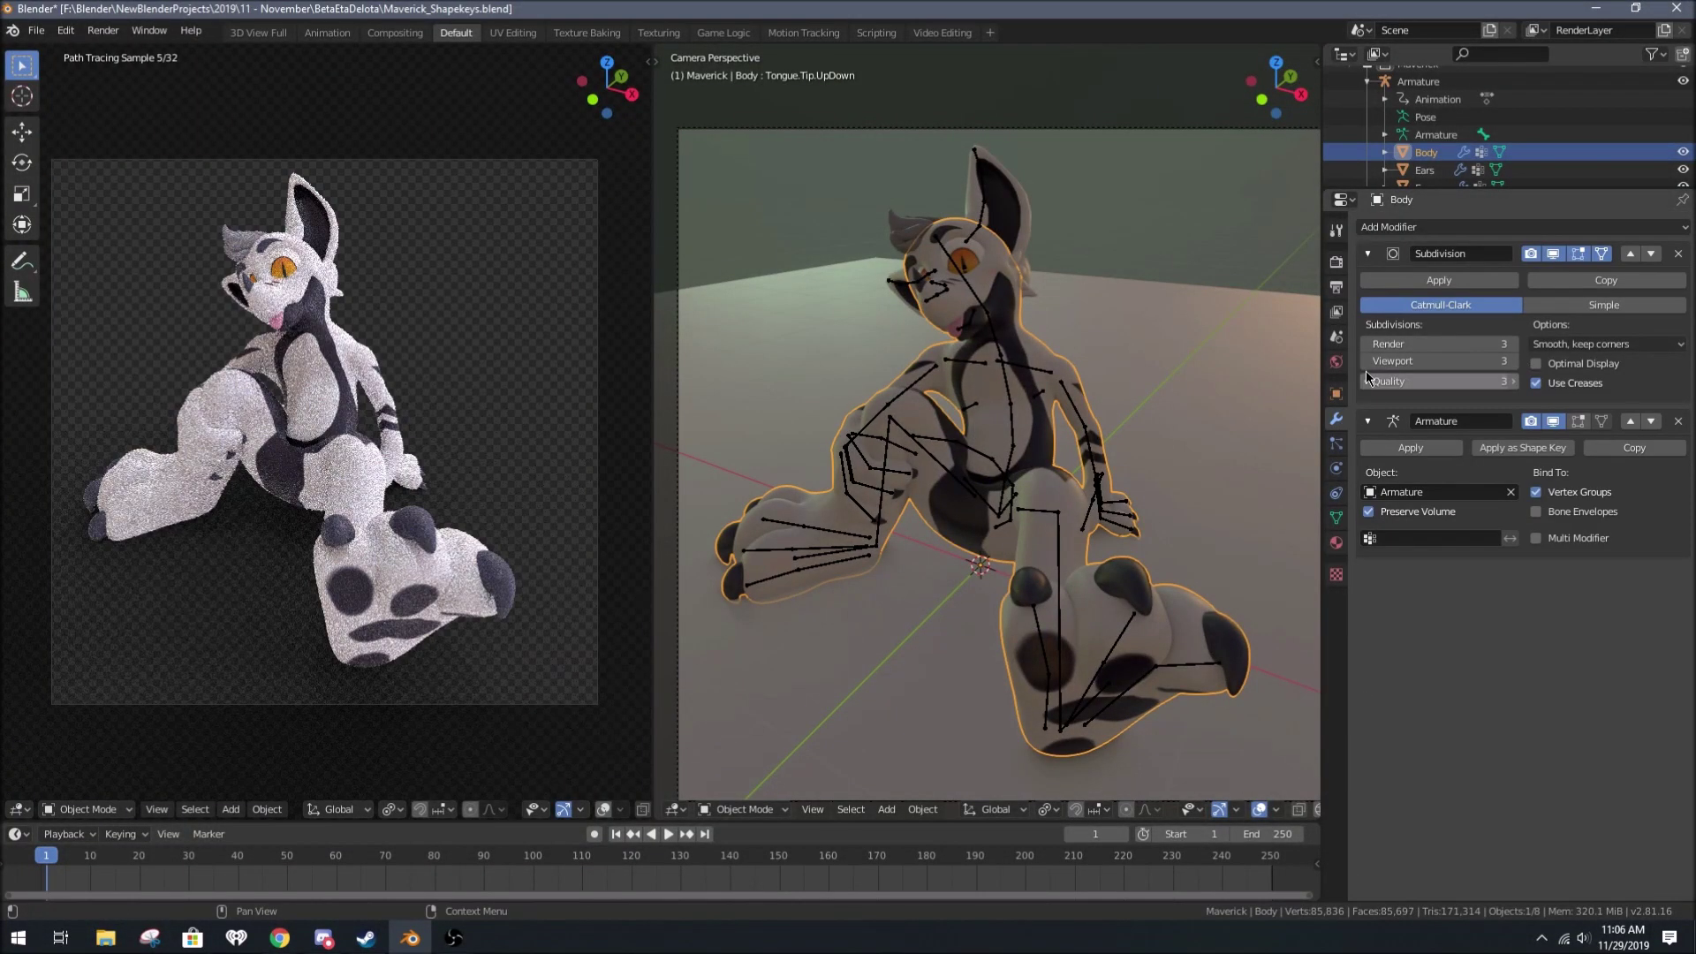
click(1370, 361)
middle_drag(989, 442, 1057, 487)
Step: Start an F12 camera render, cancel it, and select the armature
key(F12)
key(Escape)
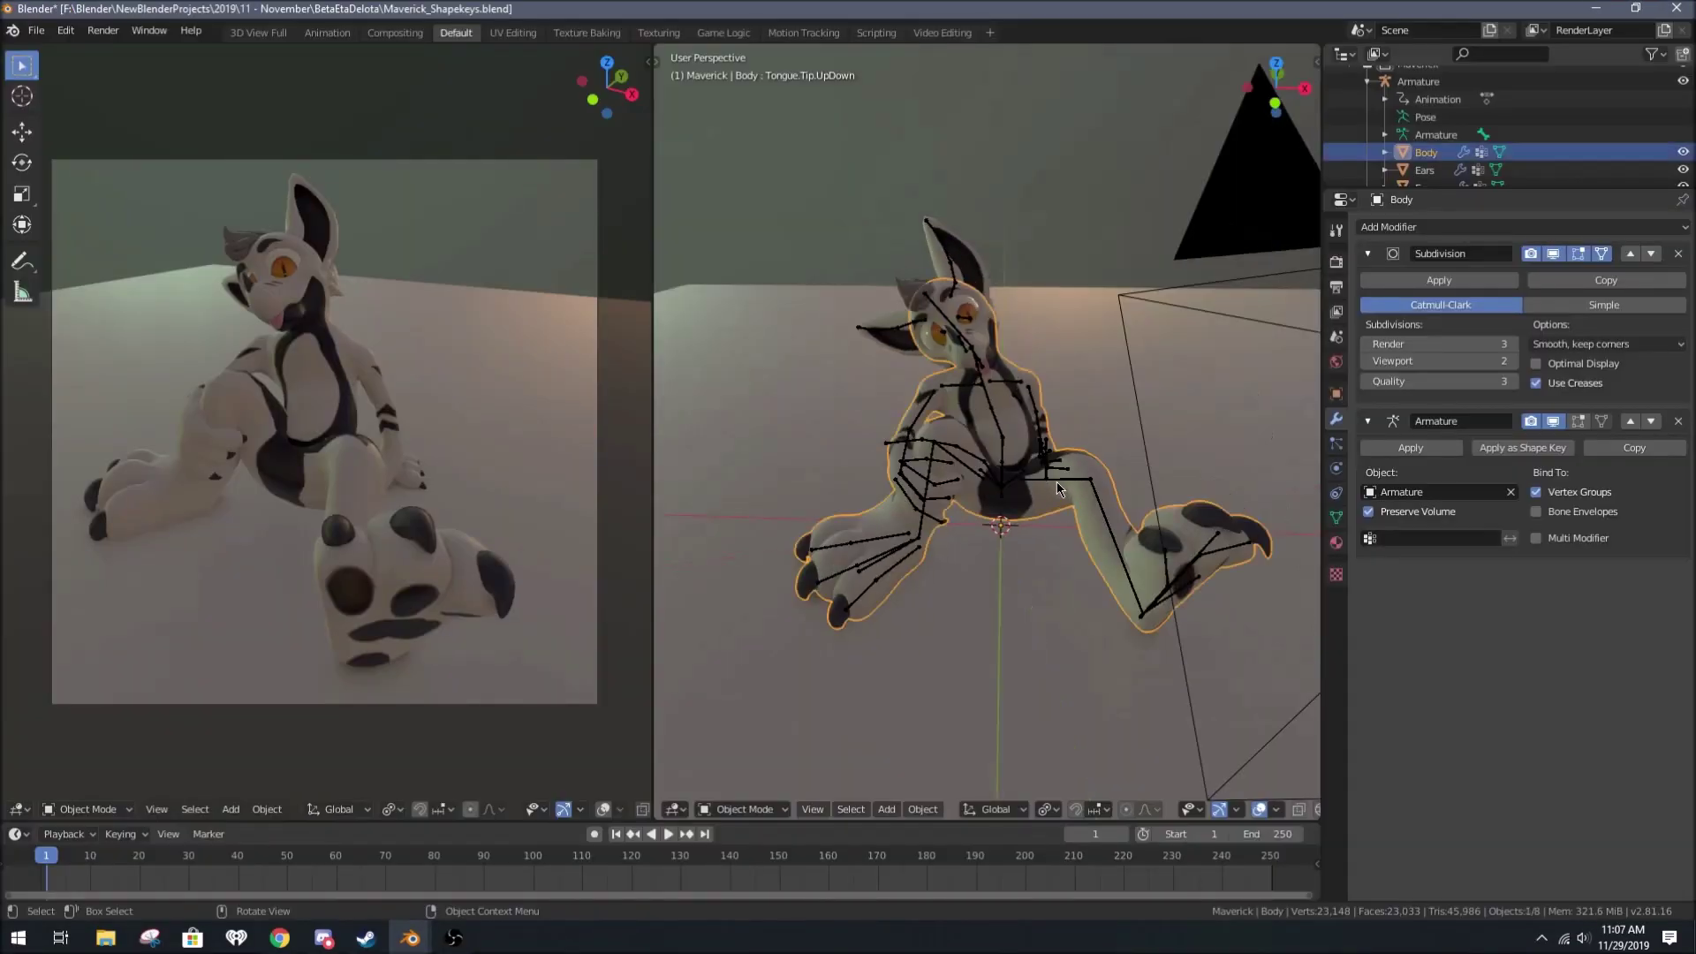
click(1056, 481)
Step: Restart the F12 Cycles render and watch the tiles fill in with the side panel shown
key(F12)
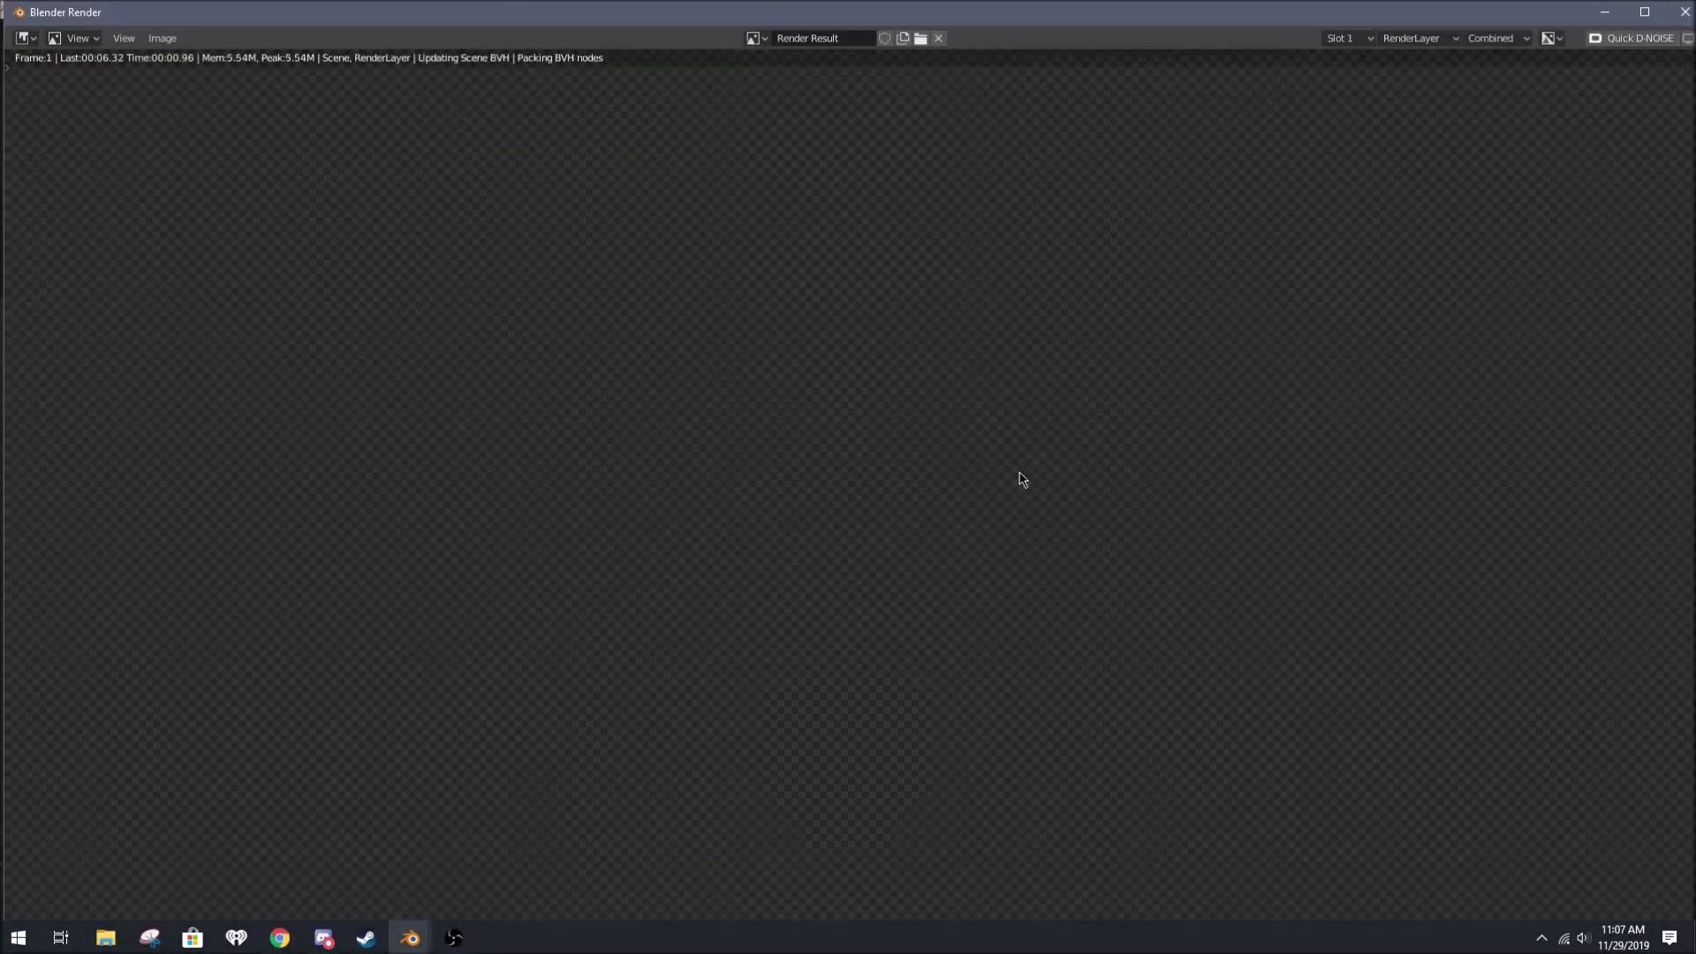
key(Escape)
scroll(1390, 535, down, 2)
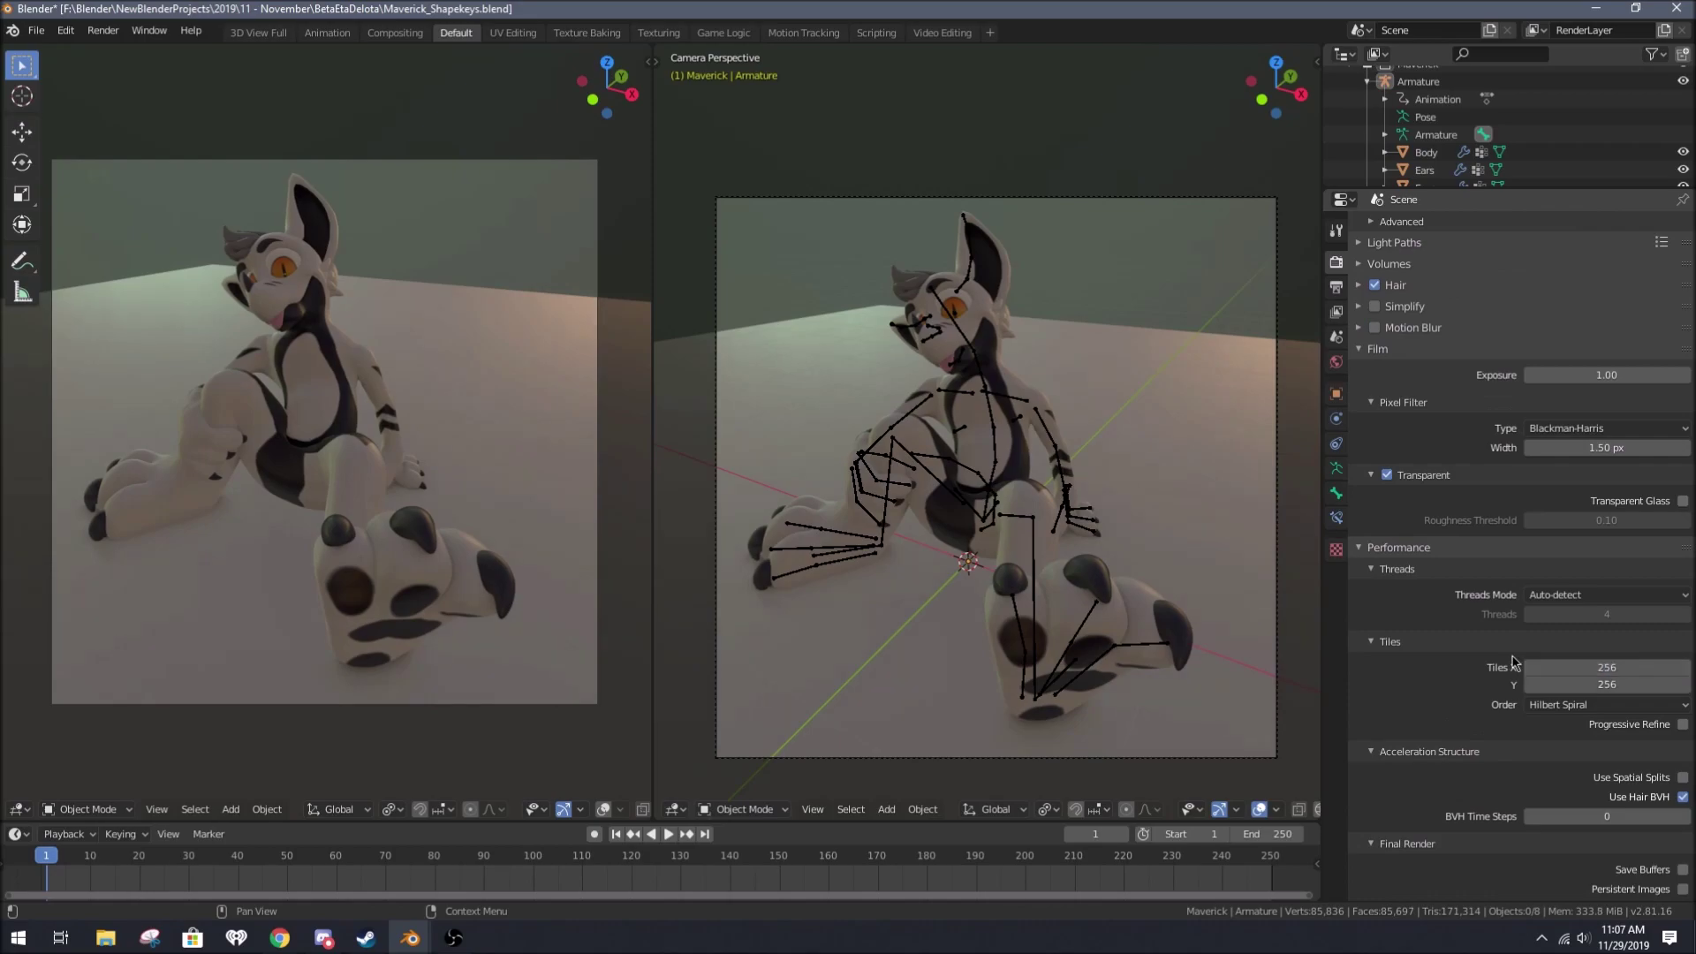
key(F12)
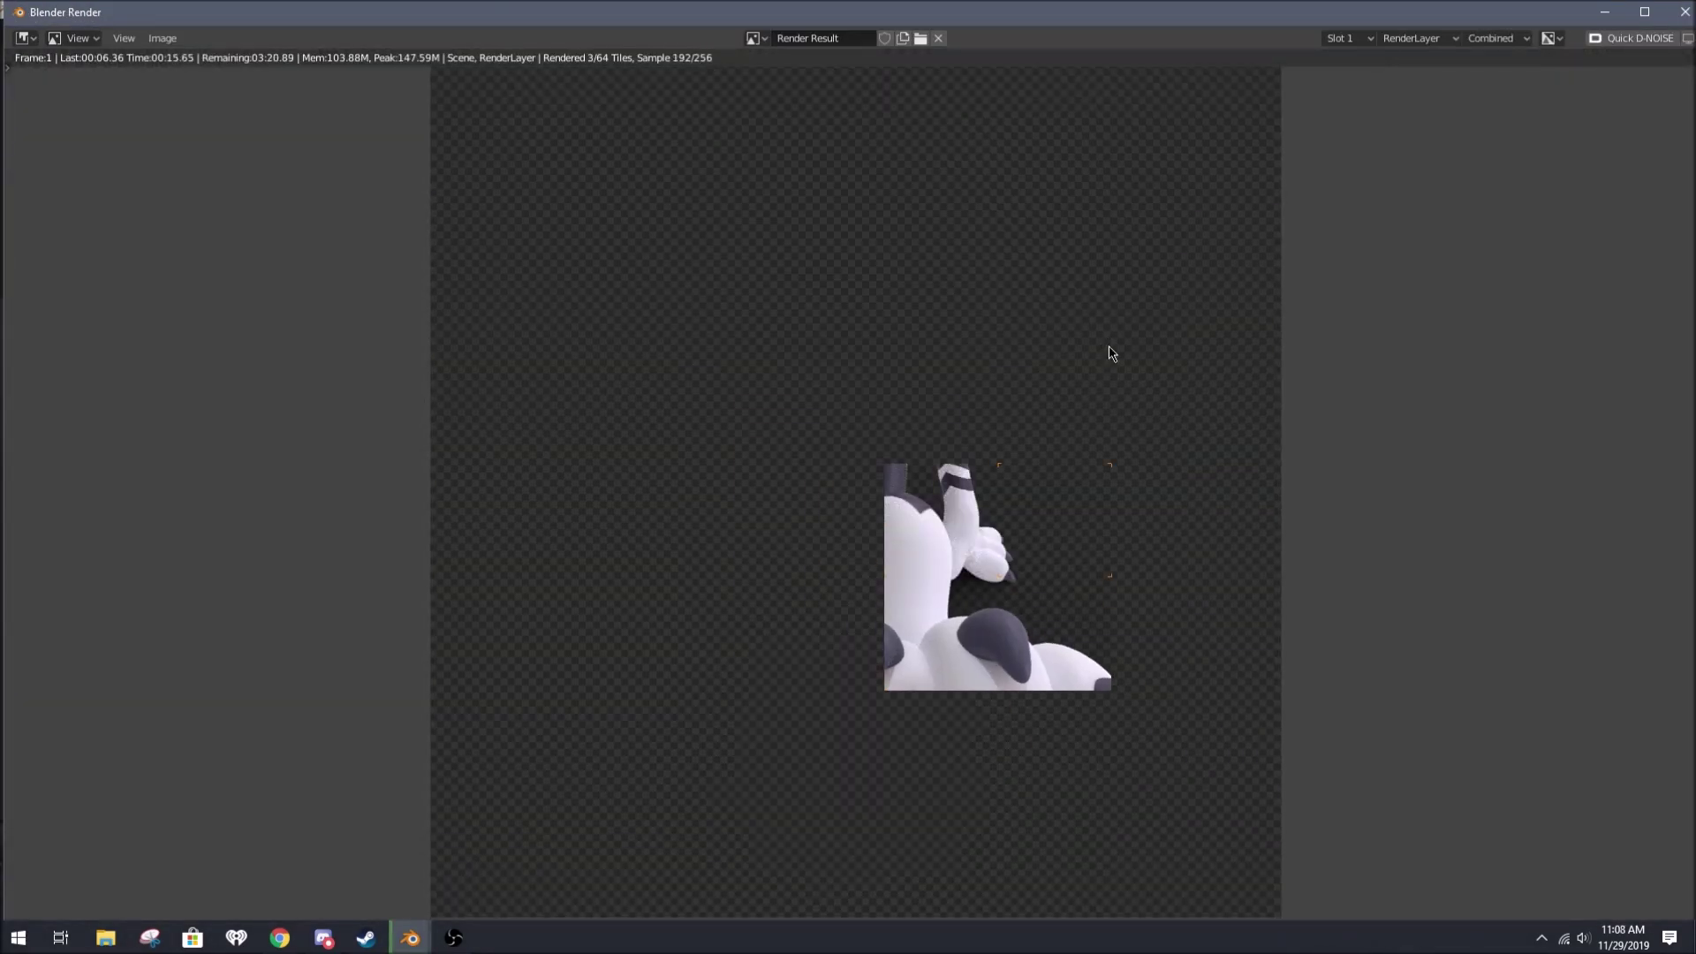
scroll(1109, 346, up, 3)
scroll(1034, 540, down, 3)
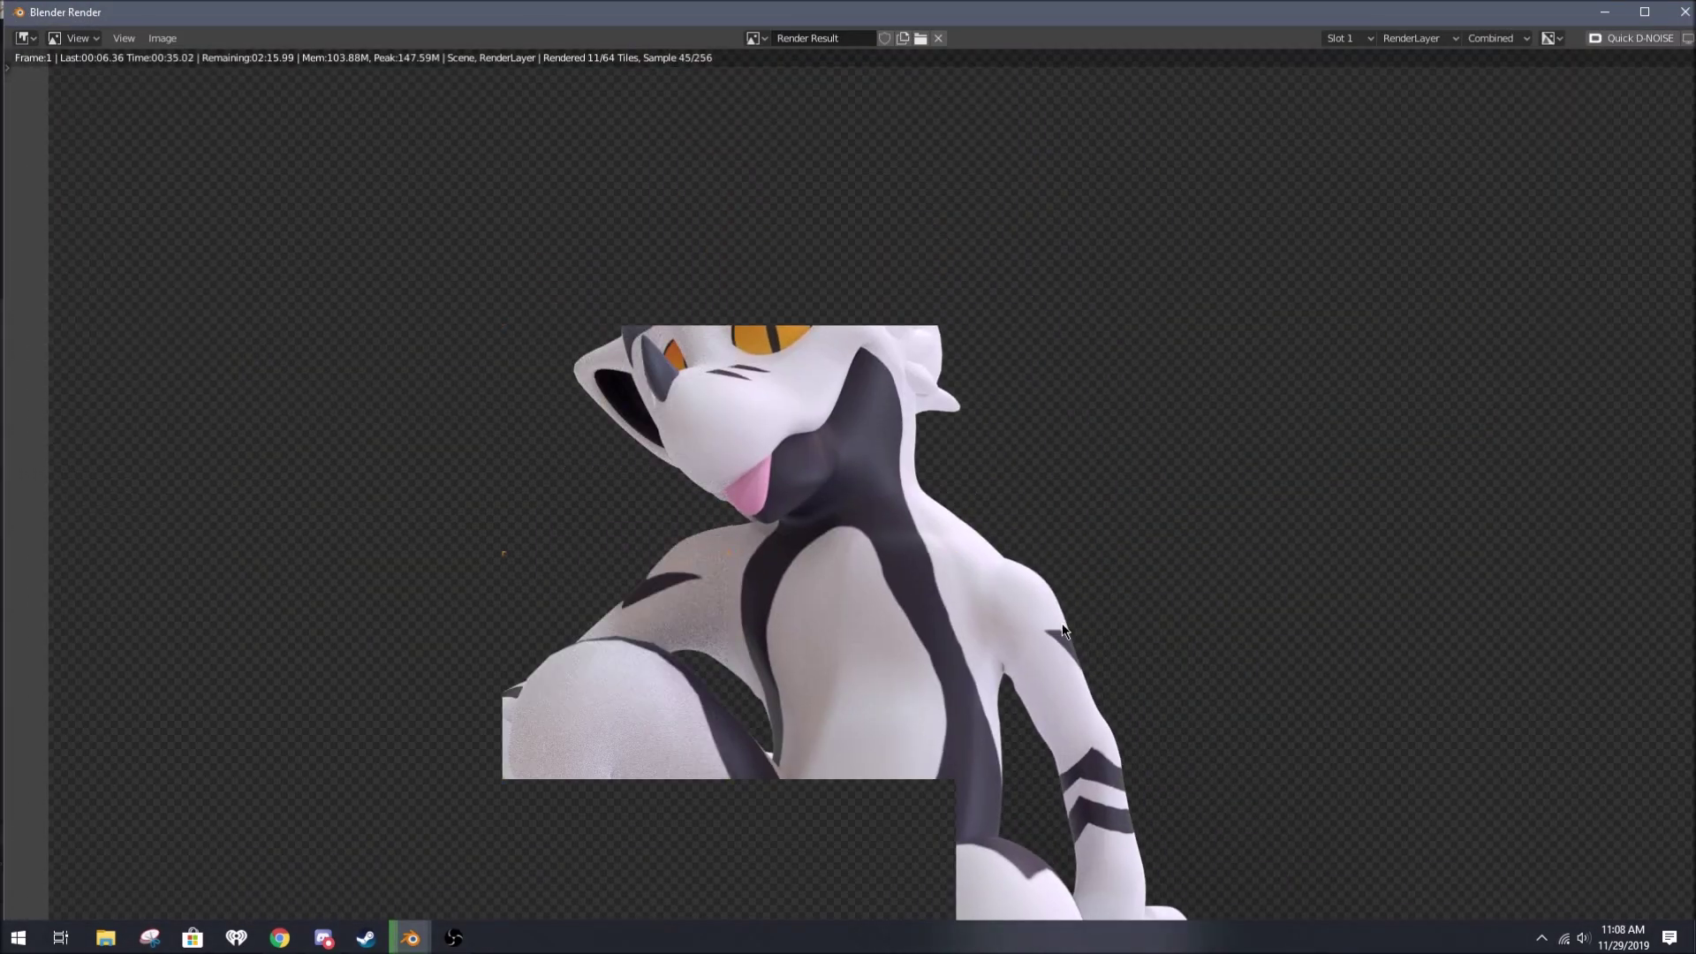
scroll(1153, 553, up, 4)
key(t)
scroll(1153, 553, down, 2)
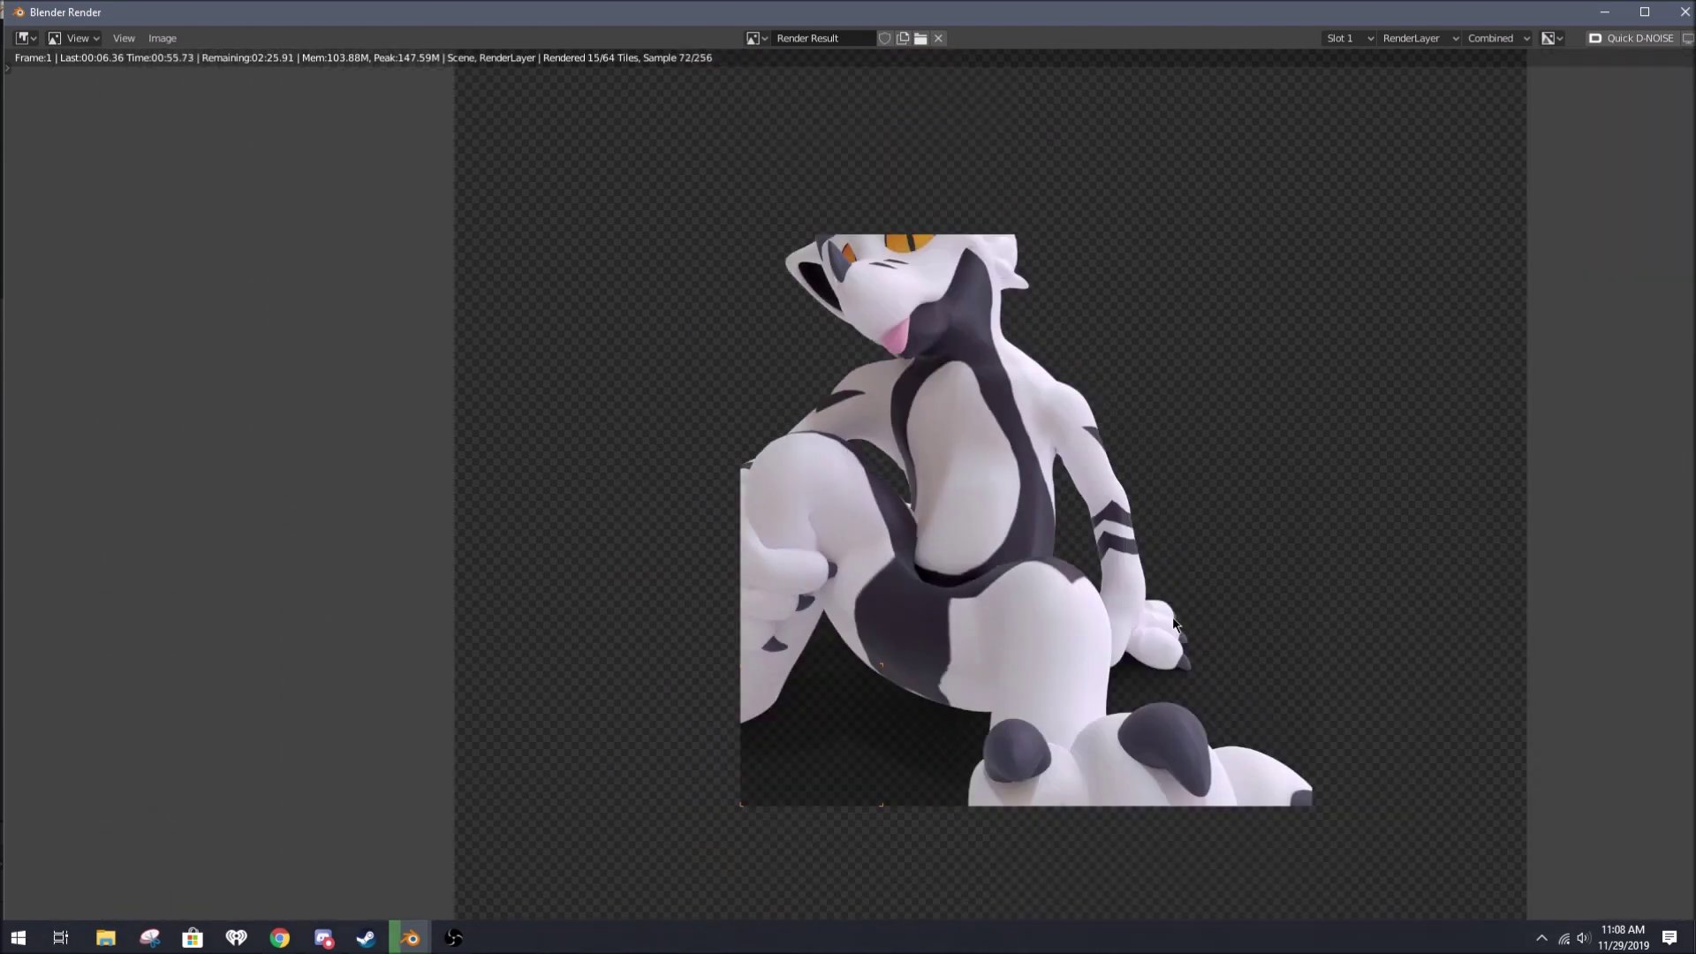
scroll(1134, 555, down, 1)
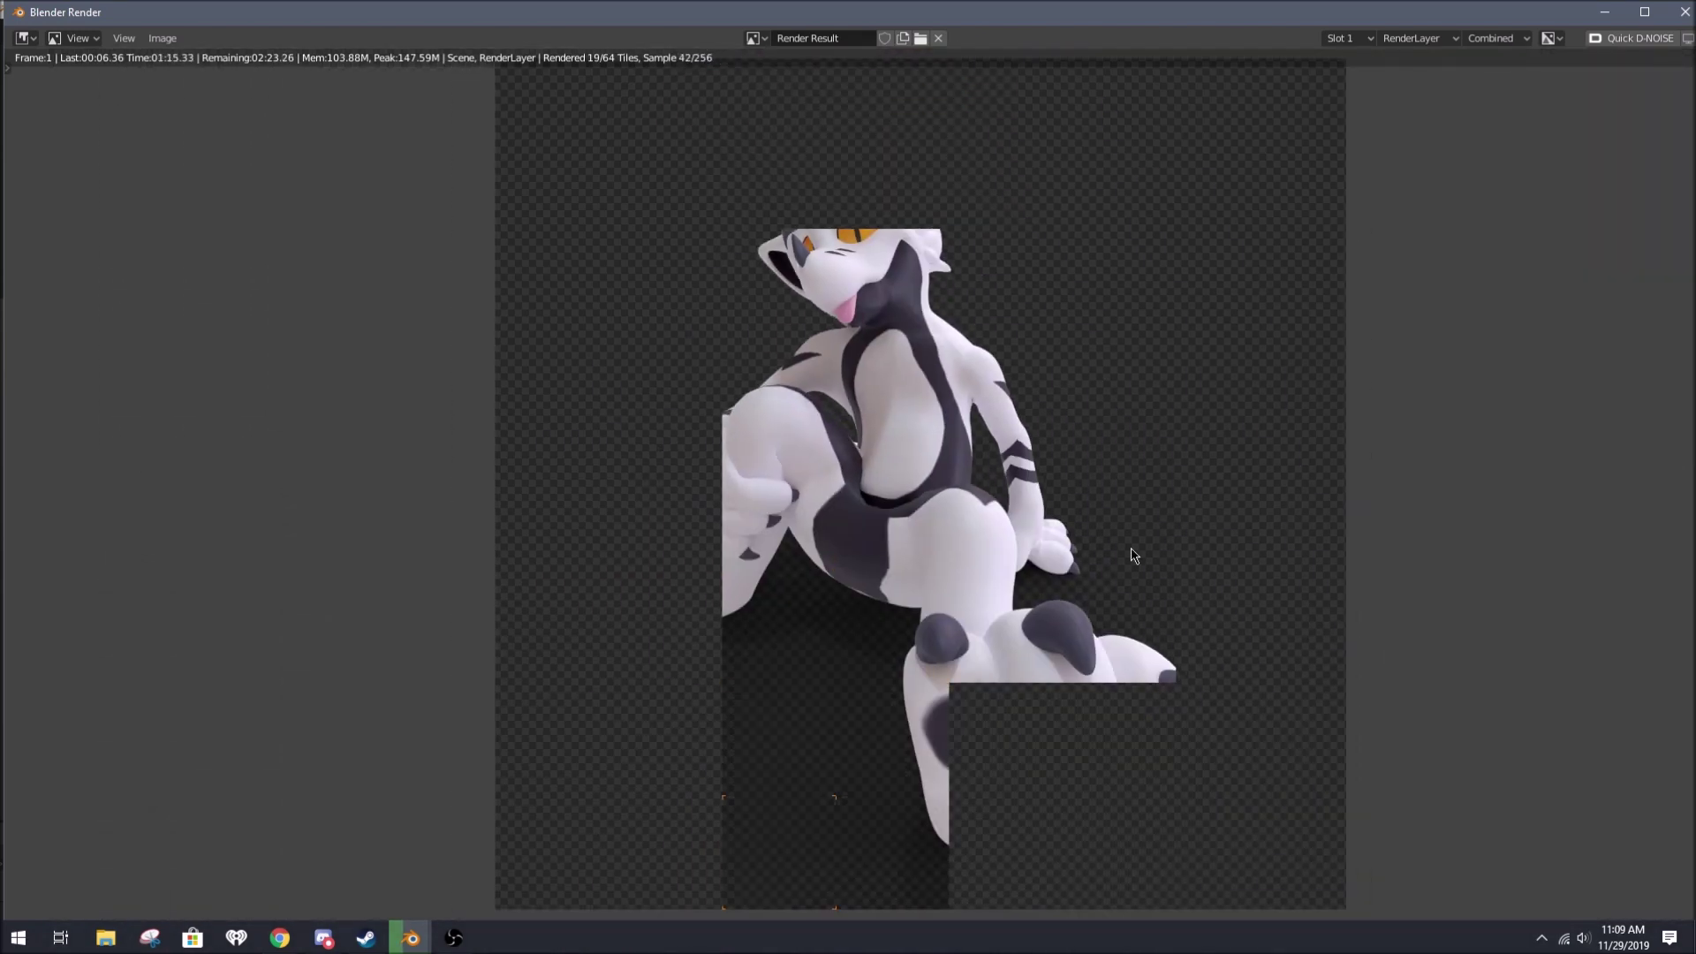